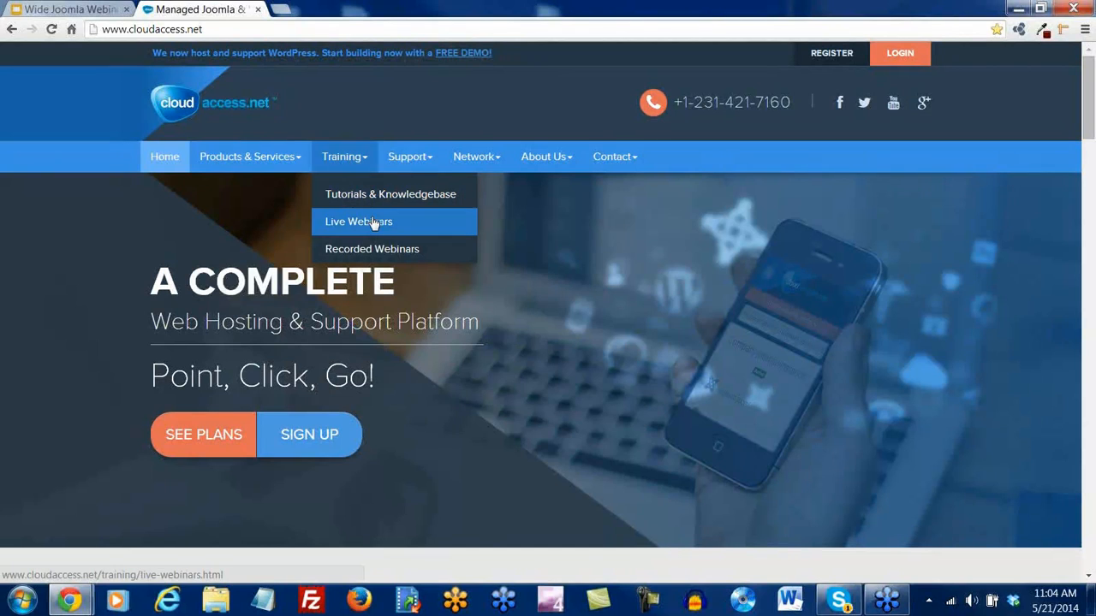
Browse the Live Webinars course schedule, then go to the Recorded Webinars page
left_click(371, 222)
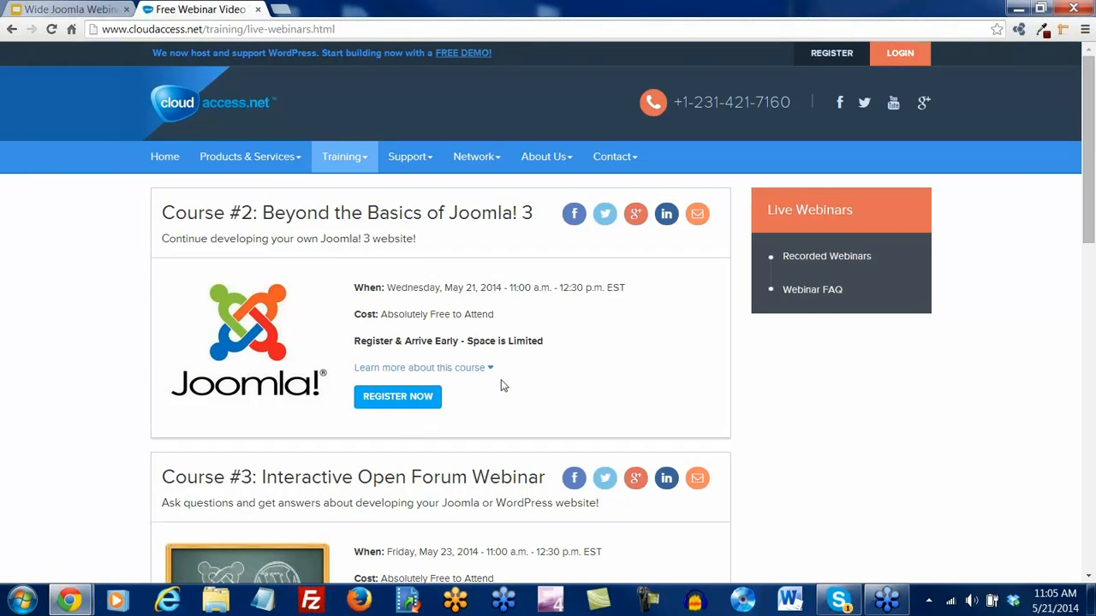
scroll(503, 386, "down", 2)
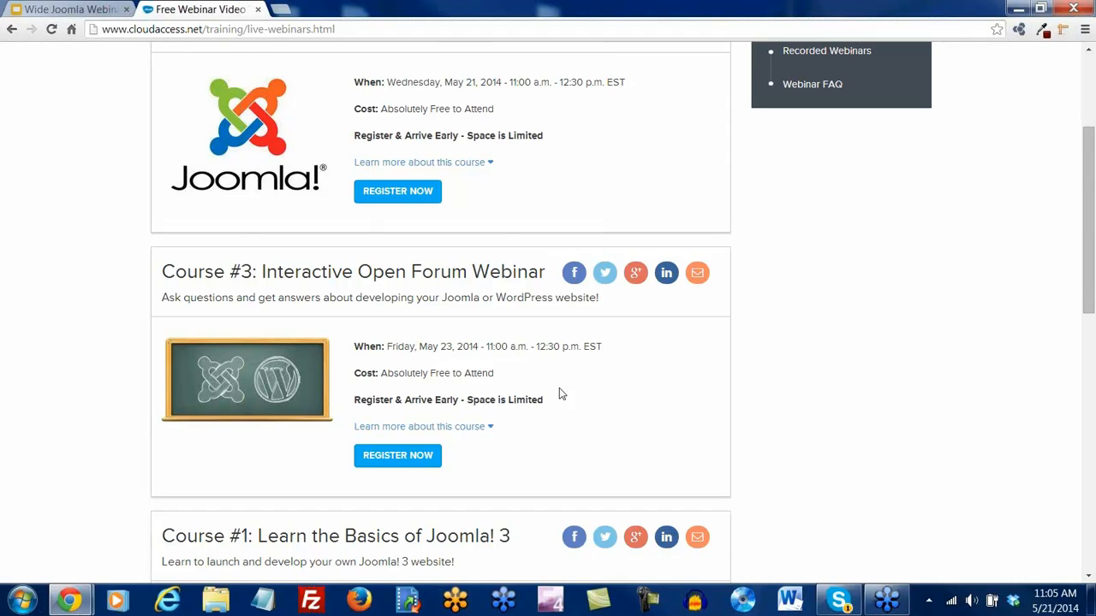
scroll(548, 392, "down", 4)
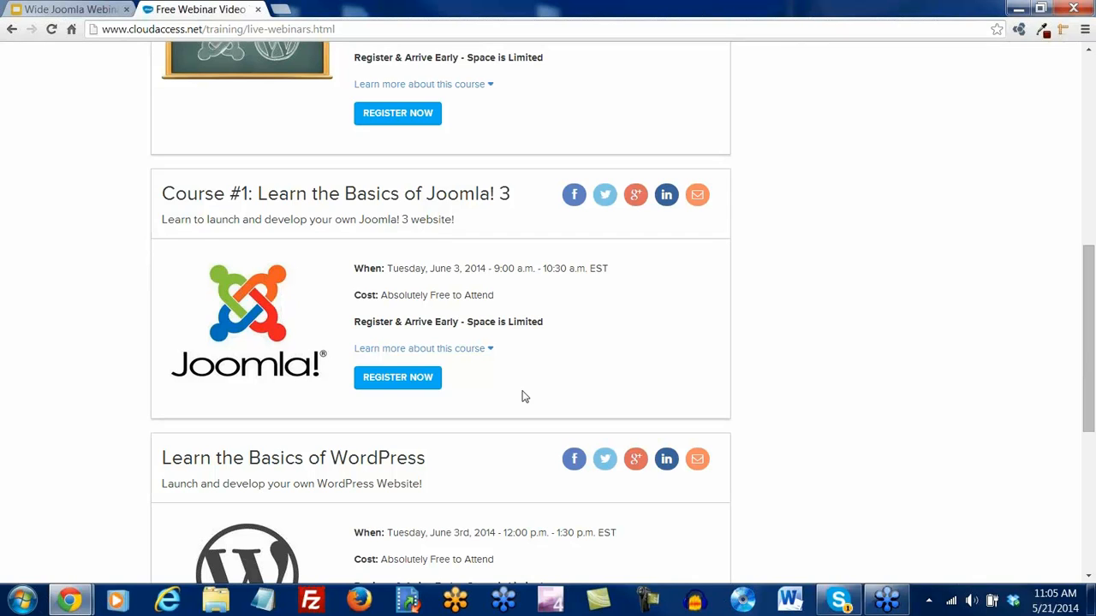
scroll(523, 396, "down", 3)
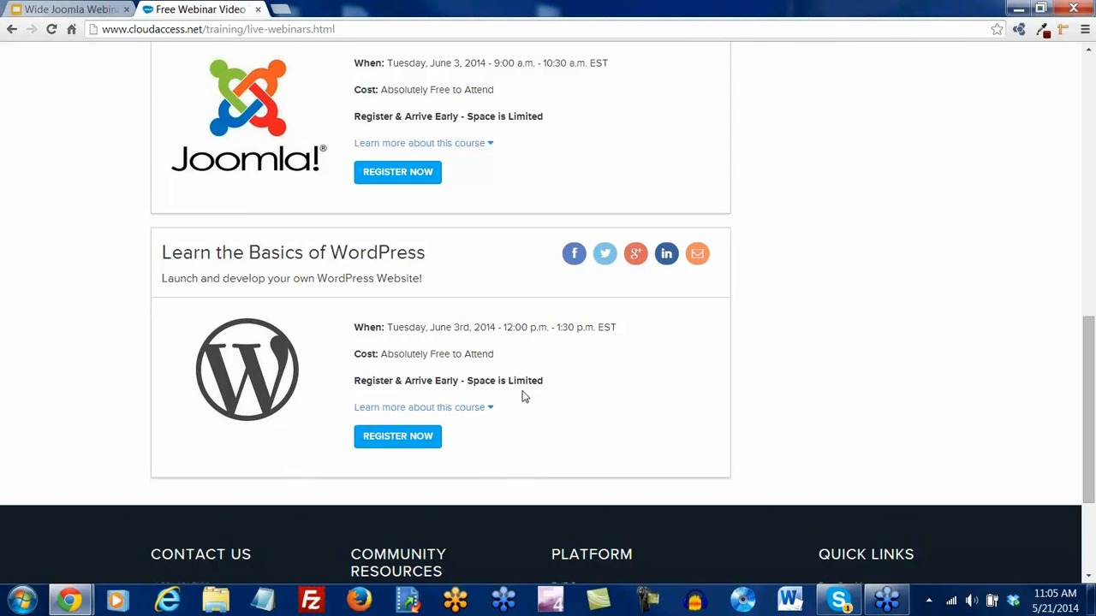
scroll(778, 325, "up", 6)
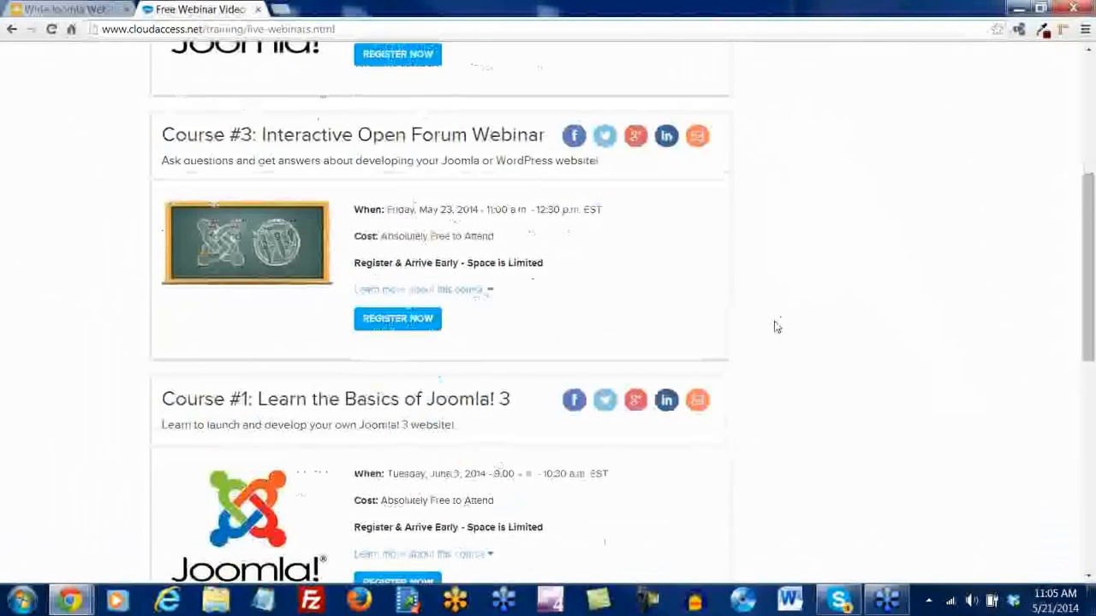
scroll(777, 326, "up", 4)
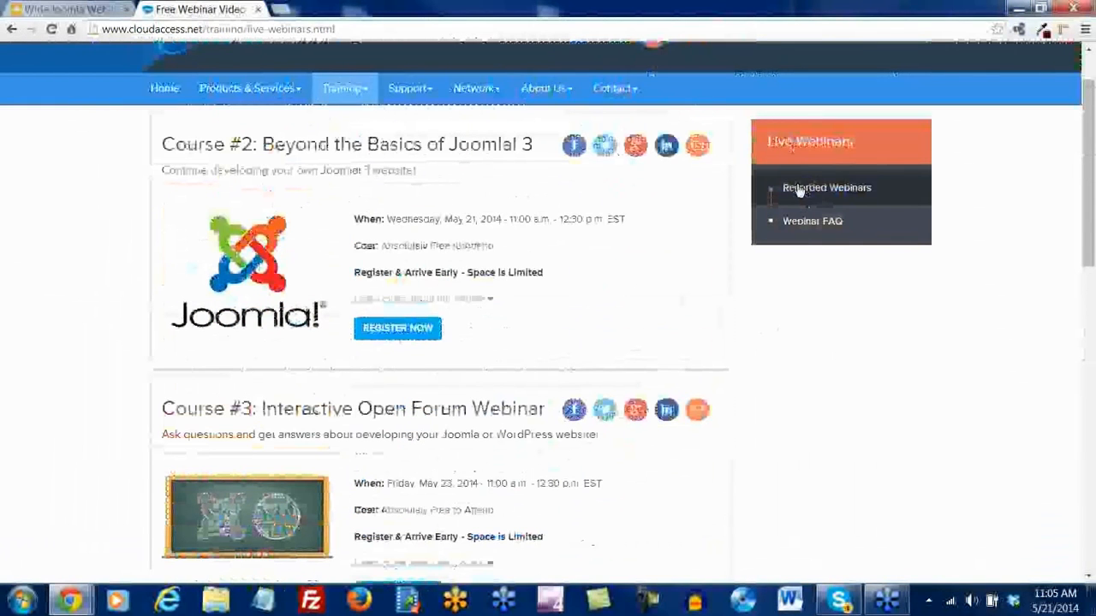
left_click(826, 193)
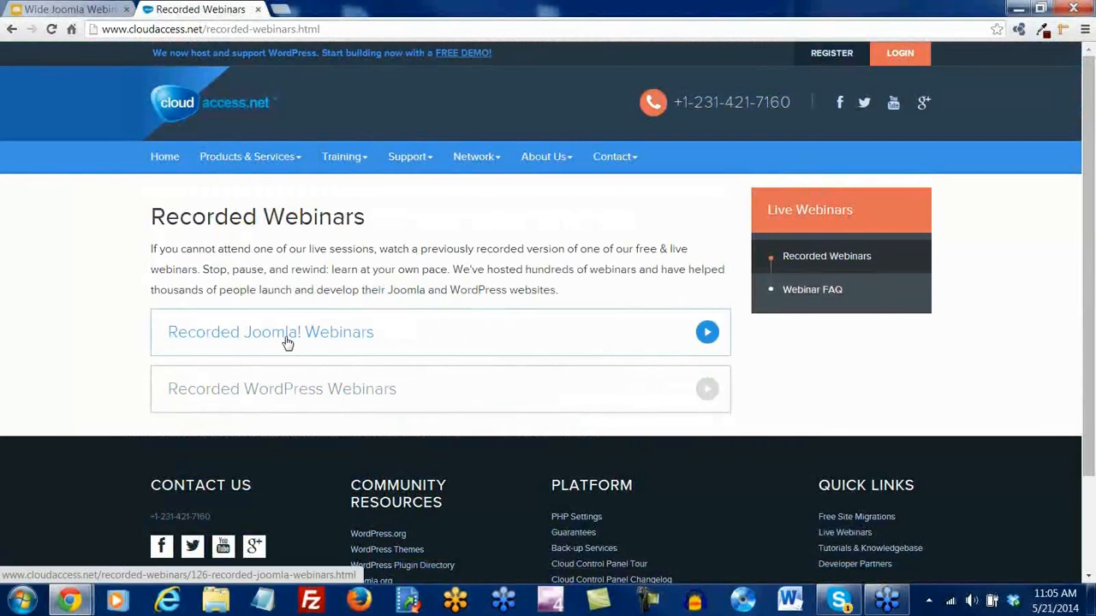
Open the Learn the Basics of Joomla 3 recorded webinar under Joomla! Beginner Webinars and scroll to its video
left_click(285, 336)
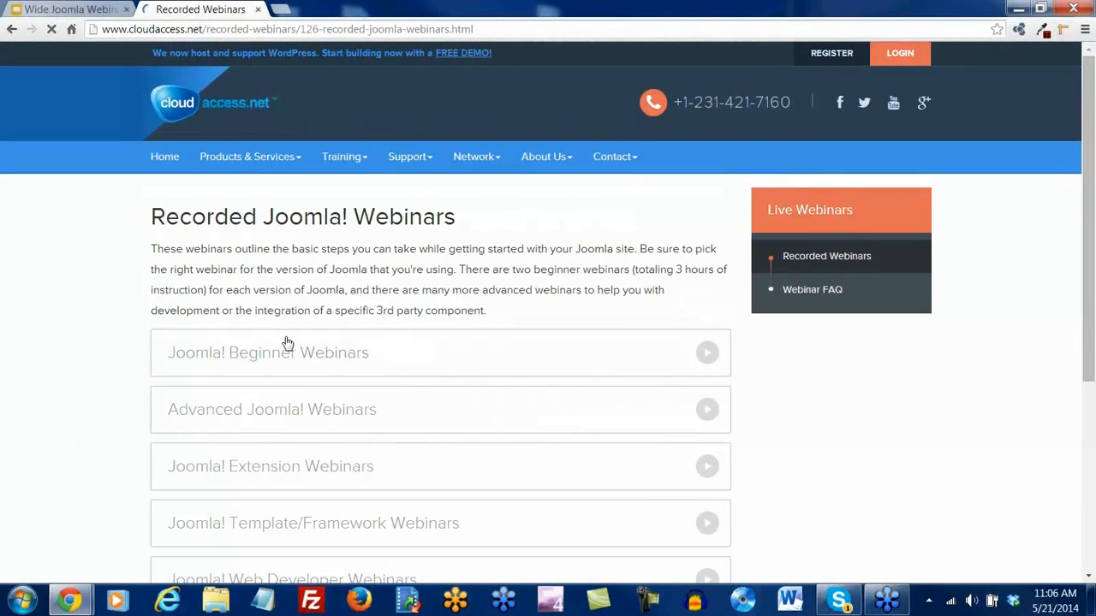
scroll(385, 300, "down", 1)
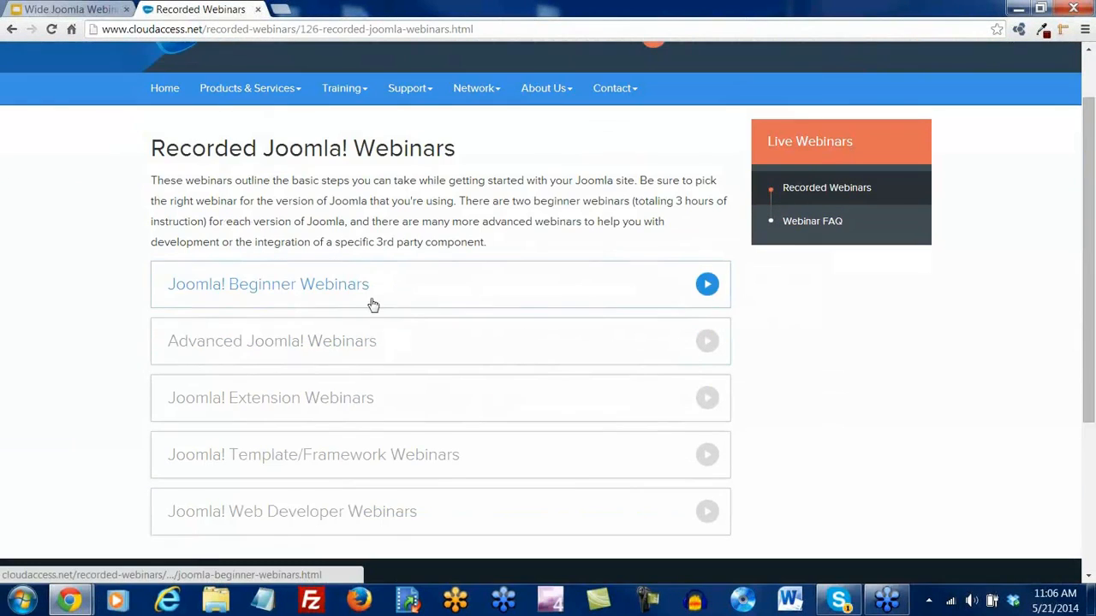
left_click(262, 294)
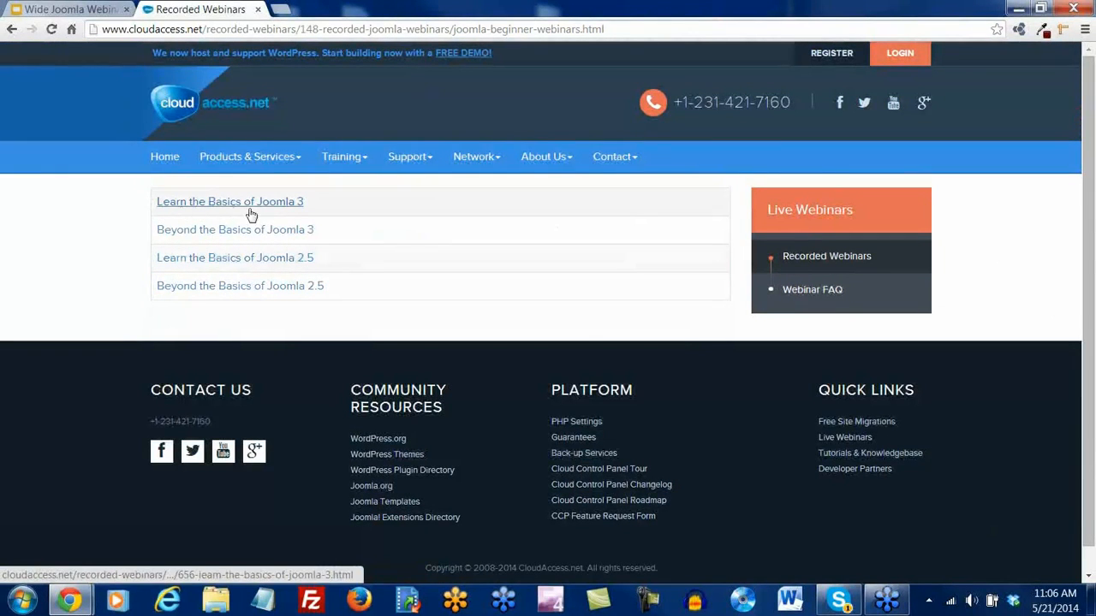
left_click(268, 207)
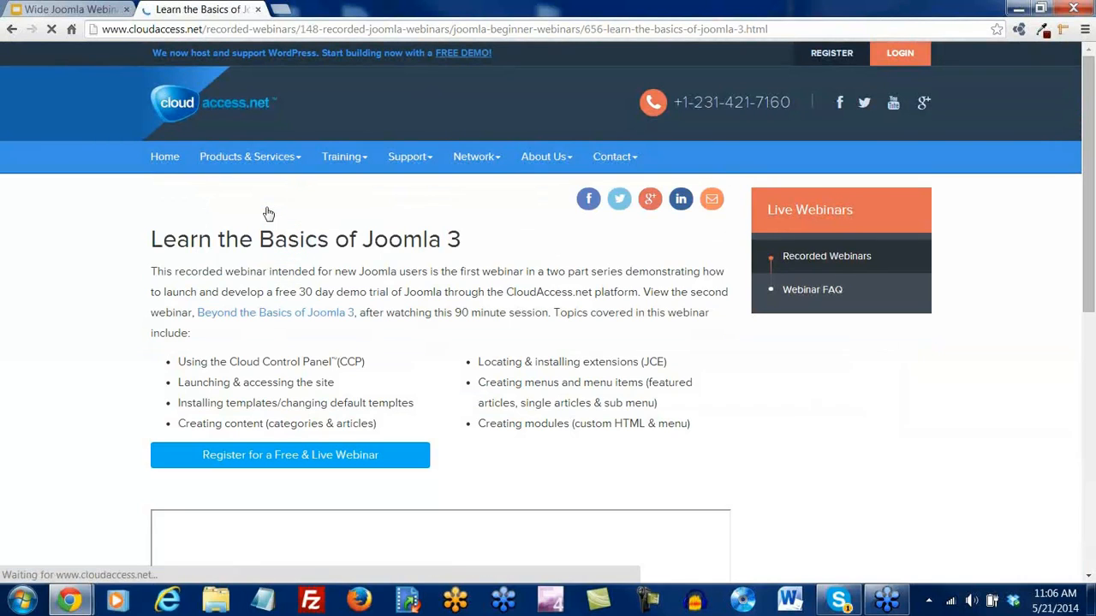
scroll(501, 408, "down", 2)
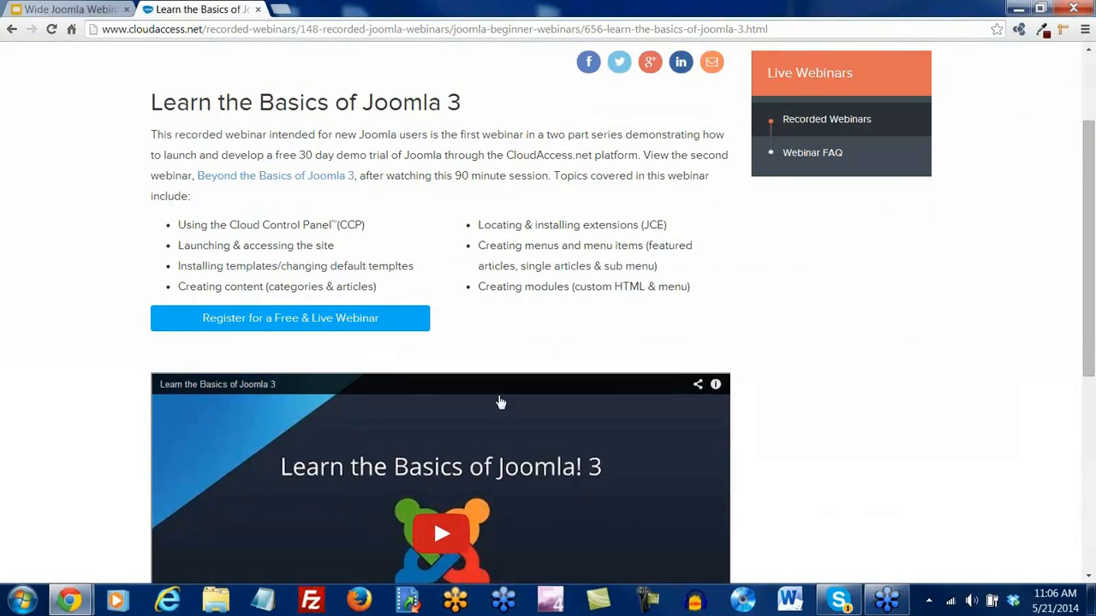
scroll(501, 402, "down", 2)
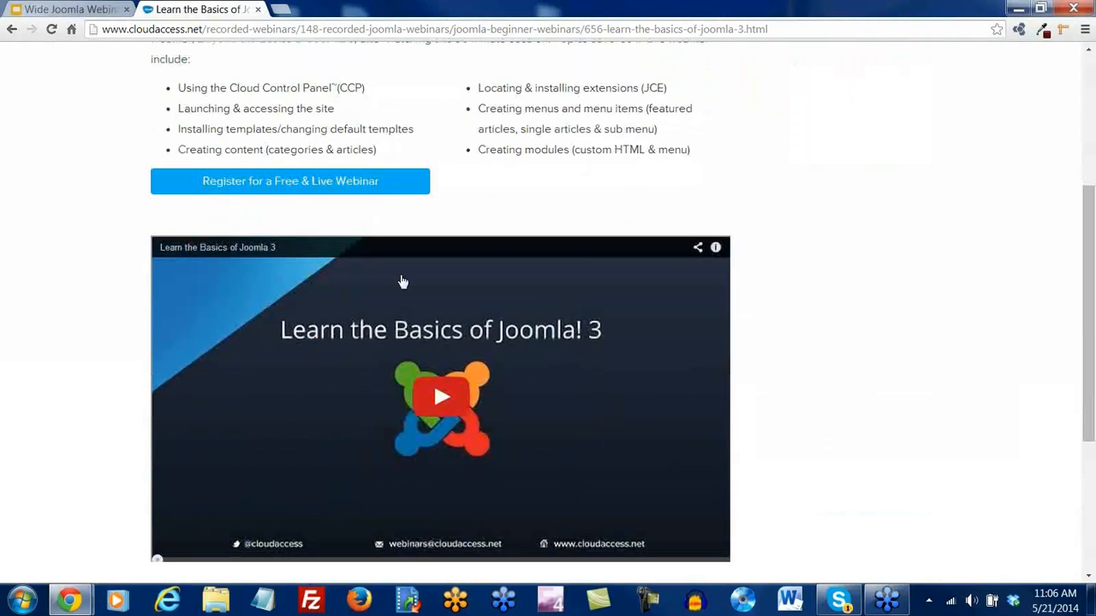
Select the page's web address, return to the top and log in to the client area
left_click(361, 30)
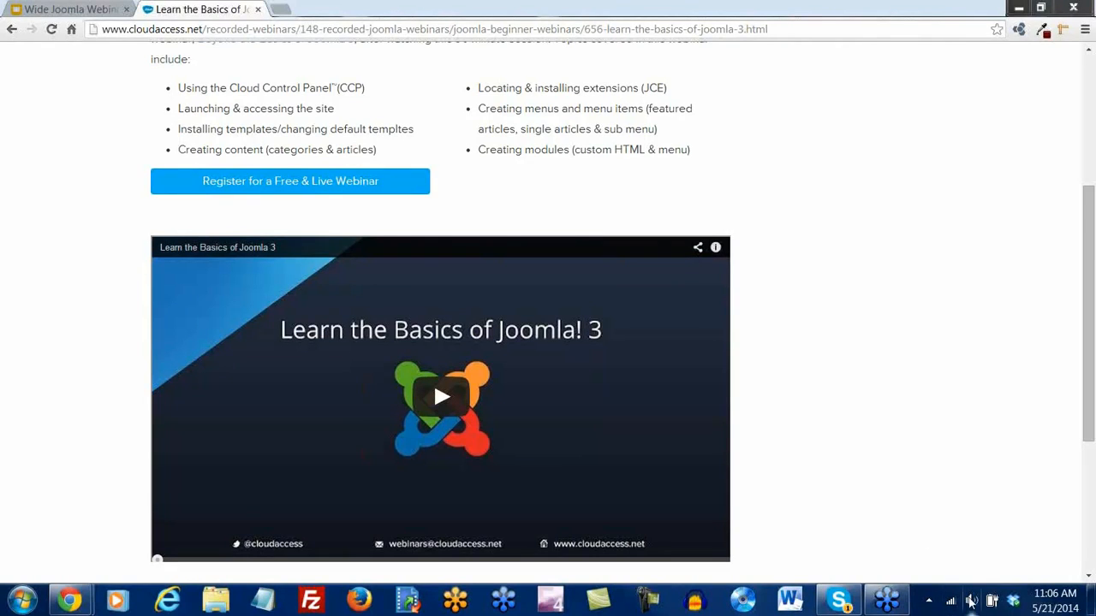
left_click(652, 197)
scroll(652, 203, "up", 3)
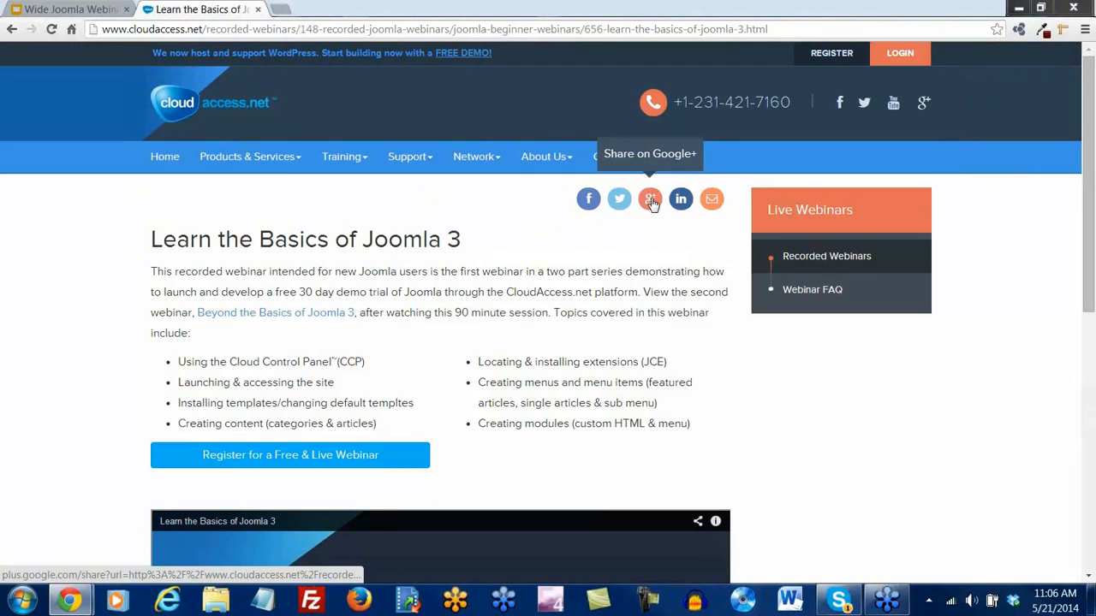
left_click(905, 55)
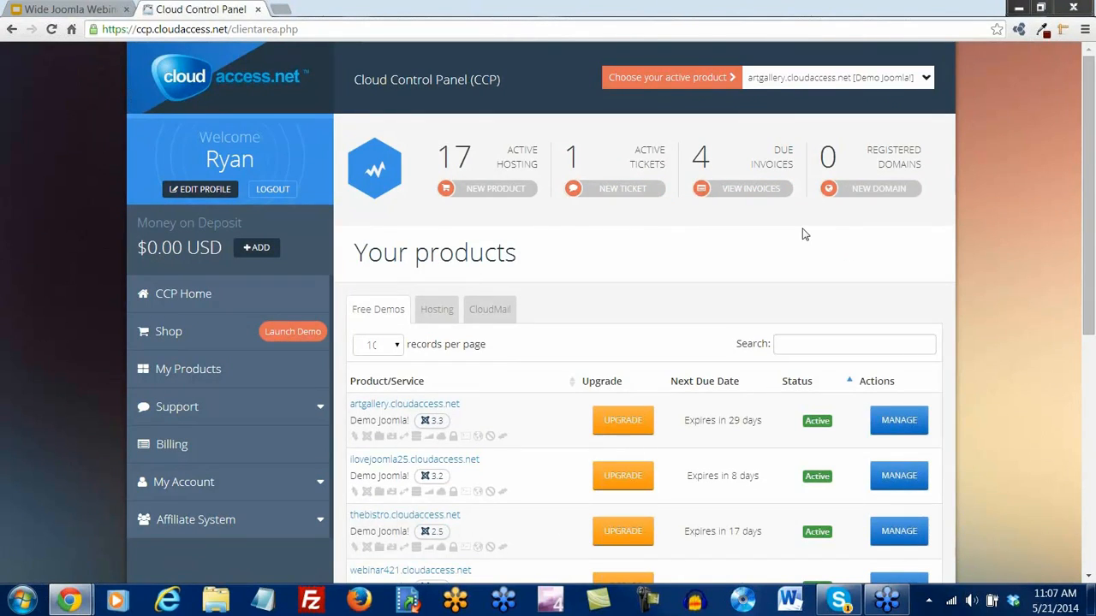
Review the Your products list, highlighting the 'Expires in 29 days' note on the demo site
scroll(802, 233, "down", 2)
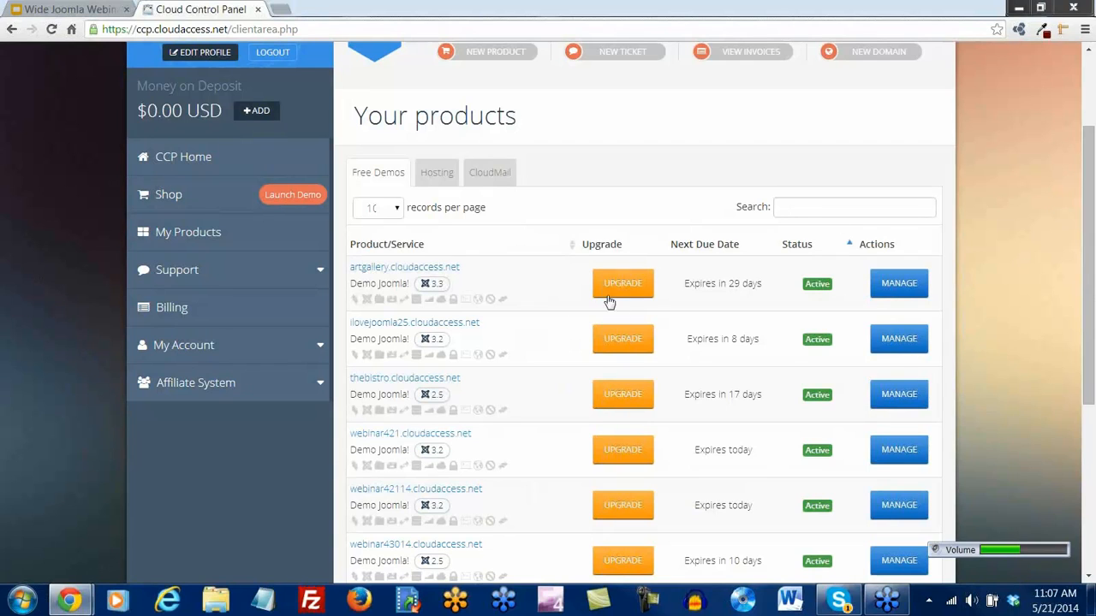
left_click_drag(762, 284, 592, 297)
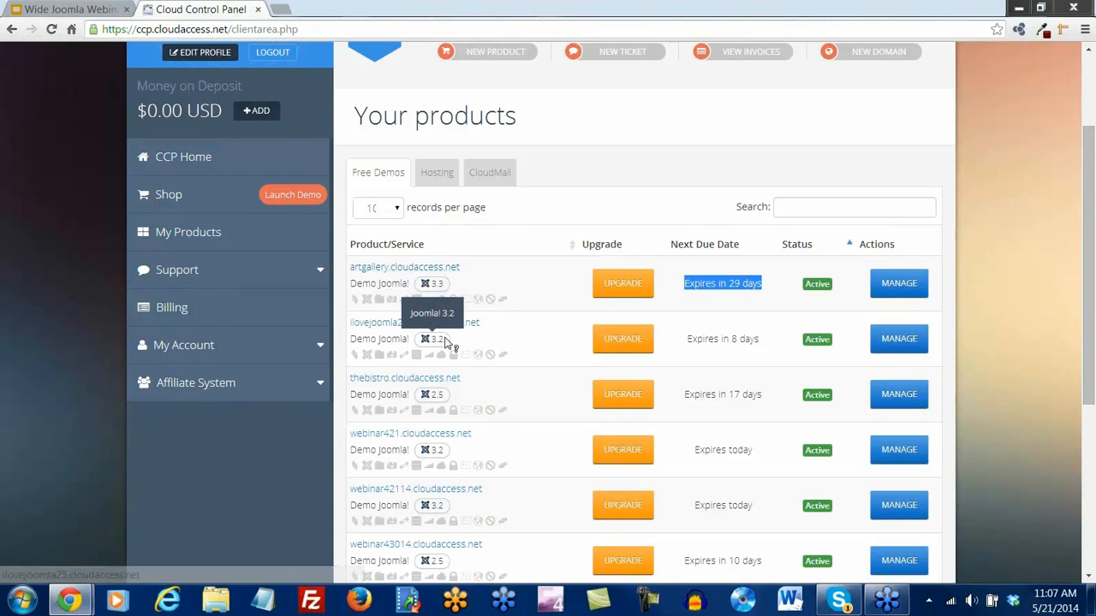
key("XF86AudioLowerVolume")
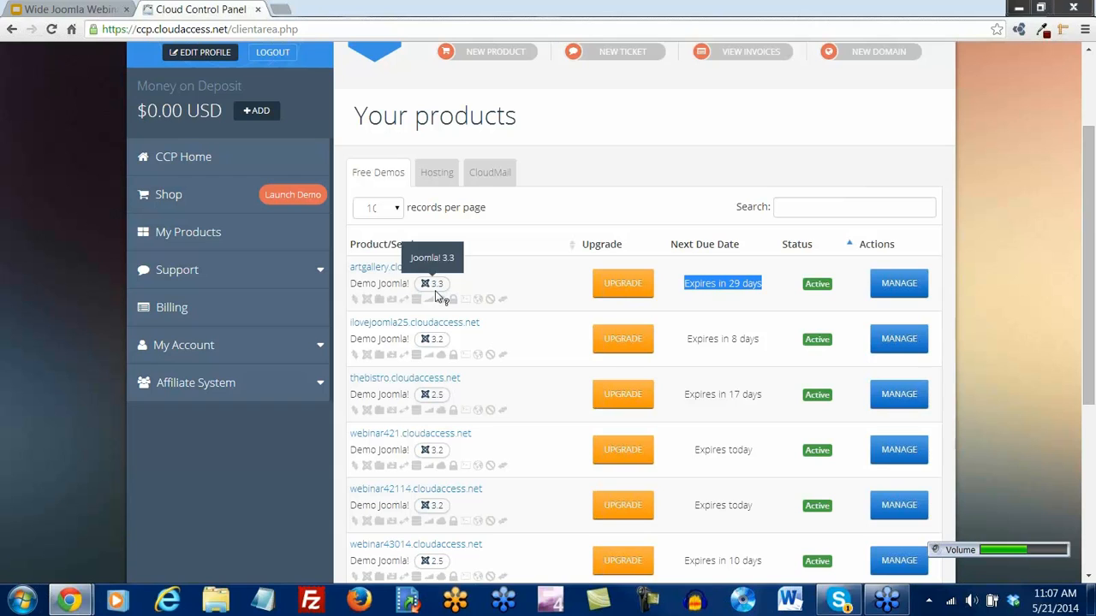
scroll(439, 295, "down", 3)
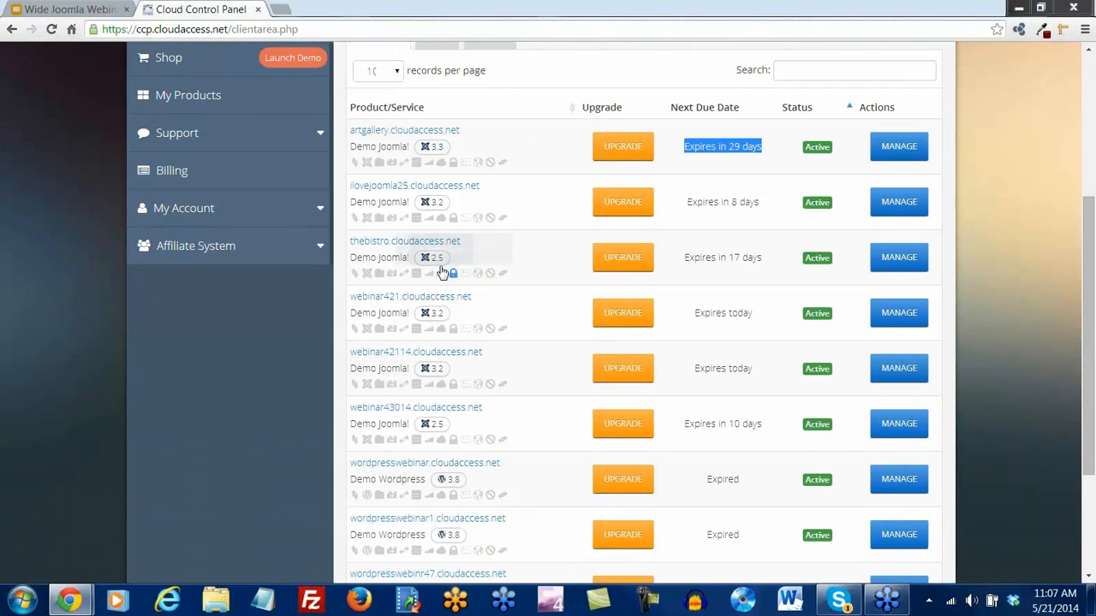
scroll(446, 314, "down", 2)
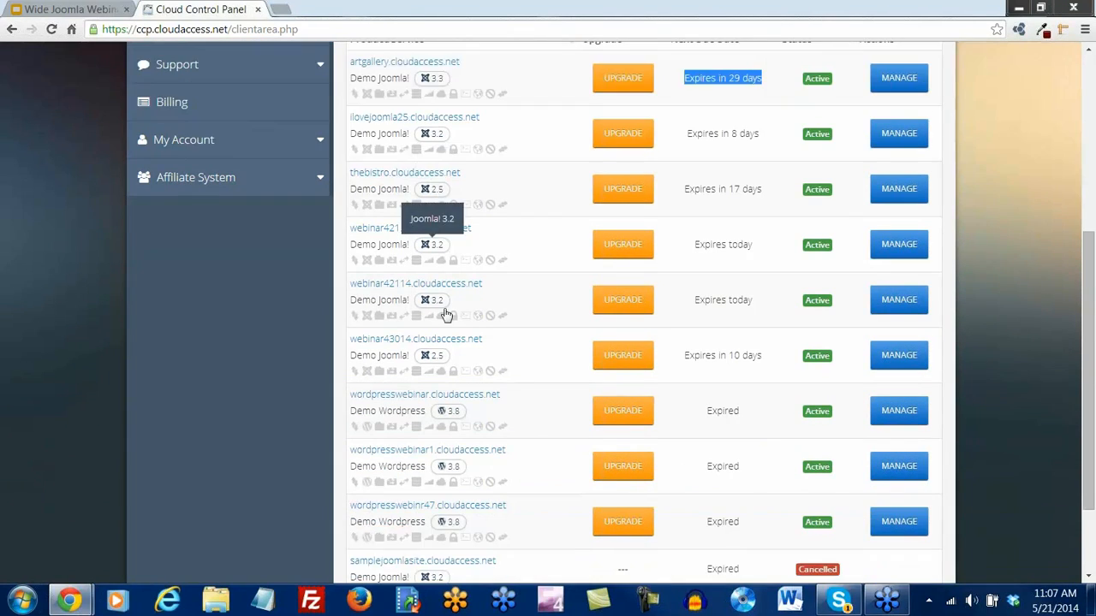
scroll(446, 314, "down", 2)
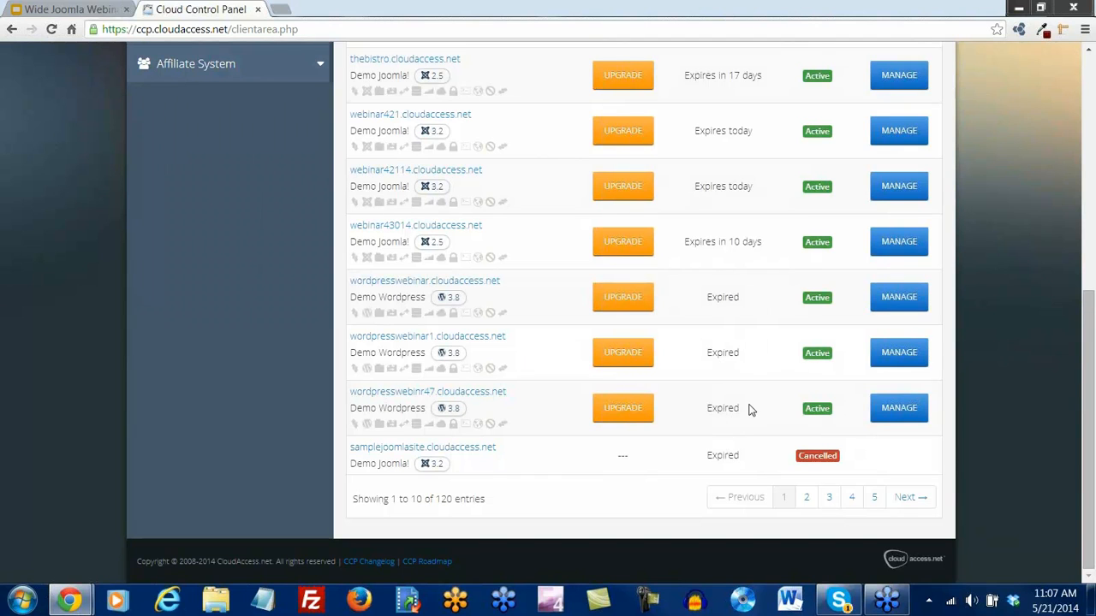
scroll(751, 408, "up", 5)
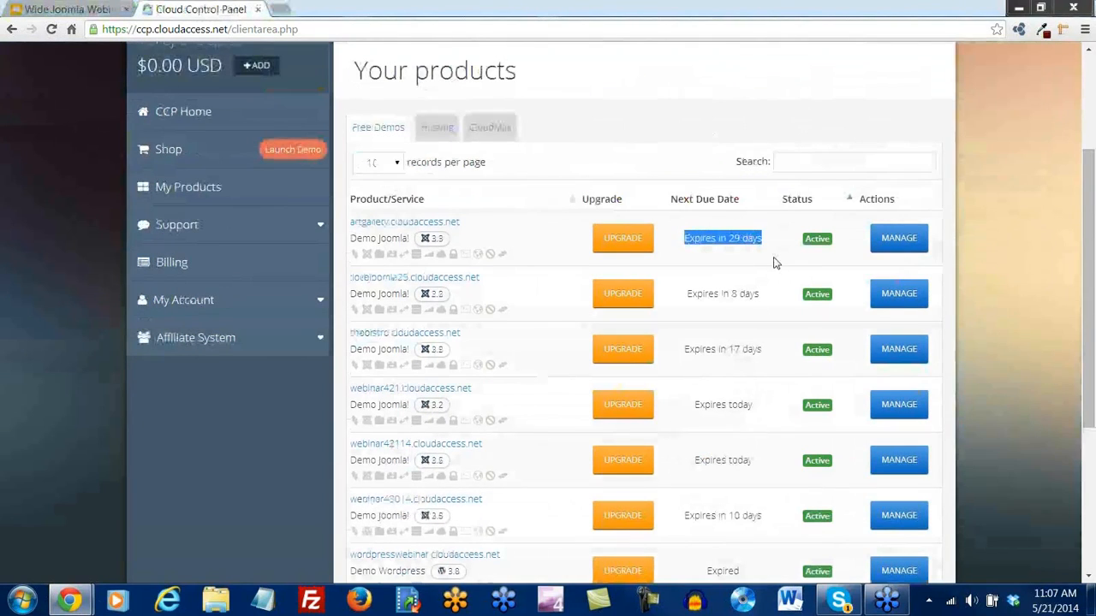
left_click(778, 266)
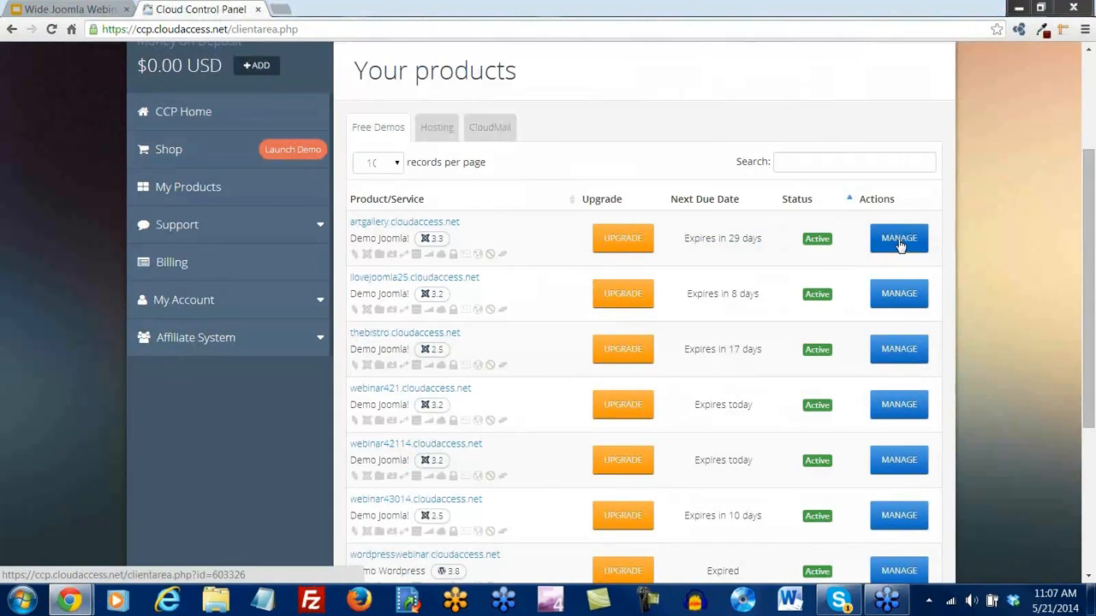
scroll(890, 250, "up", 2)
scroll(890, 250, "up", 1)
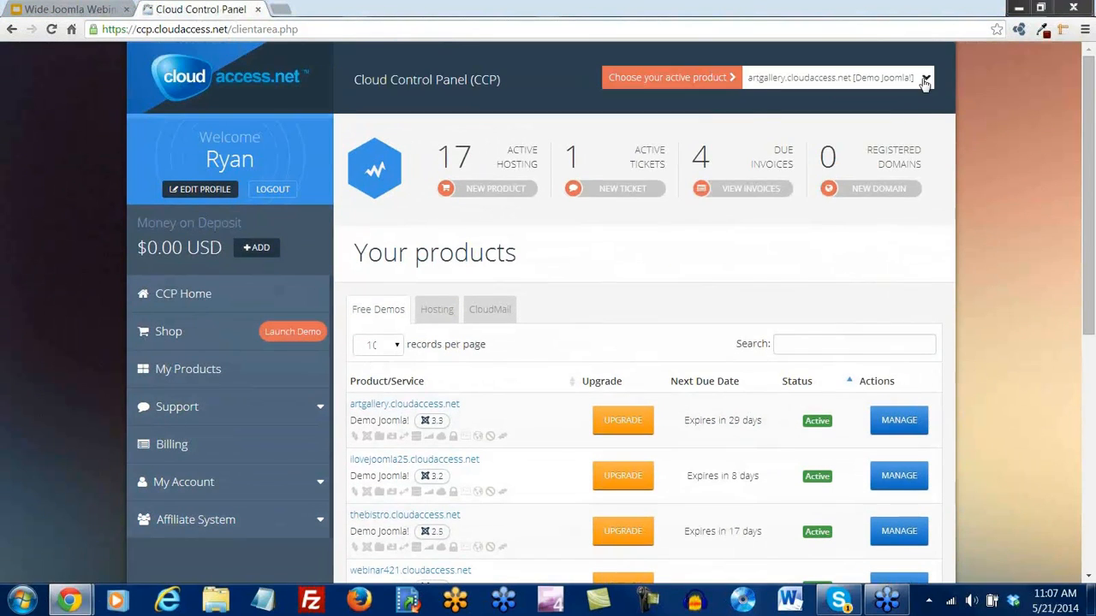
Keep artgallery.cloudaccess.net as the active product and open its management page
left_click(924, 77)
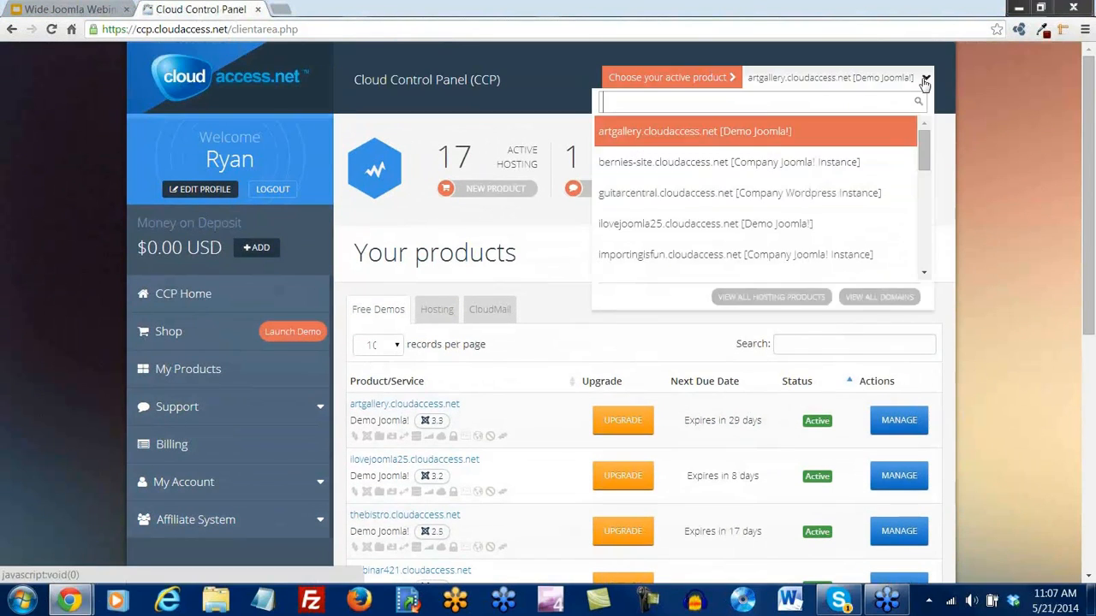
left_click(686, 135)
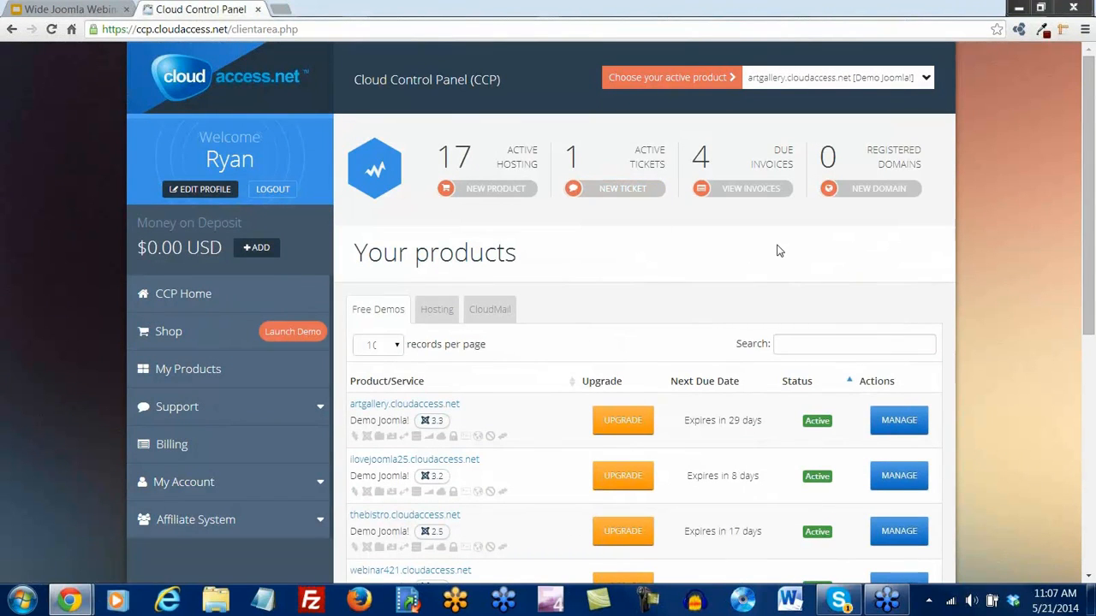
left_click(890, 423)
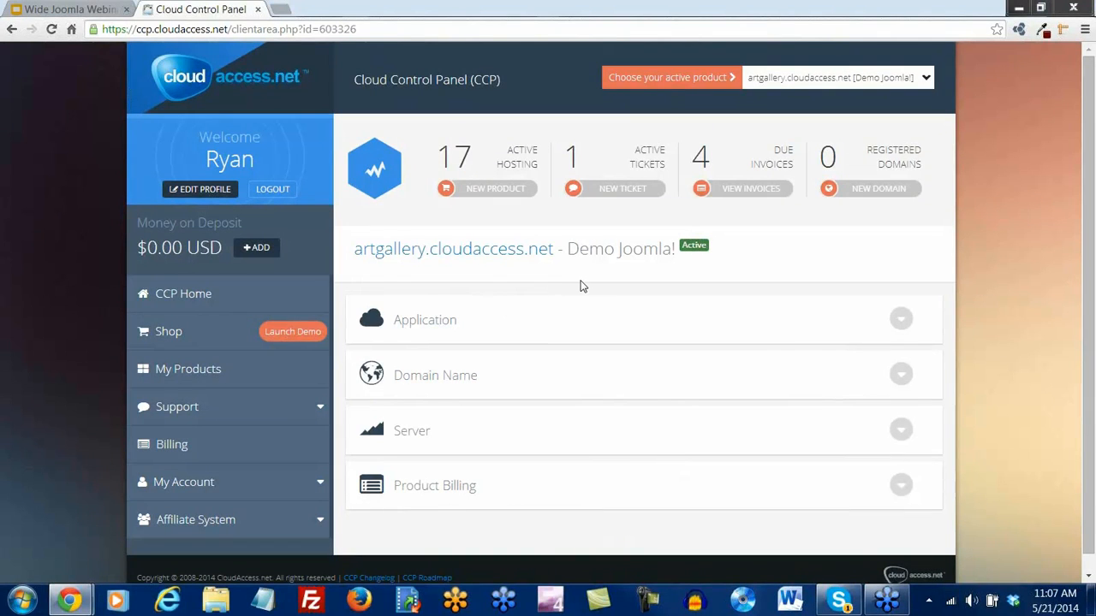
Create a Full snapshot of the site from Application > Manage Snapshots and dismiss the success message
left_click(905, 325)
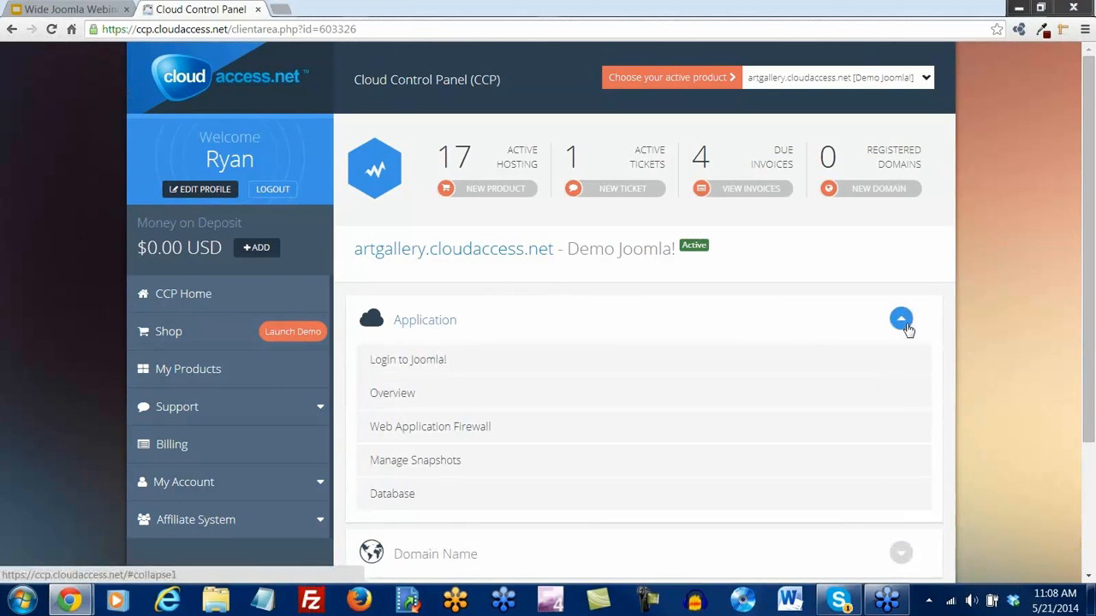
scroll(817, 491, "down", 3)
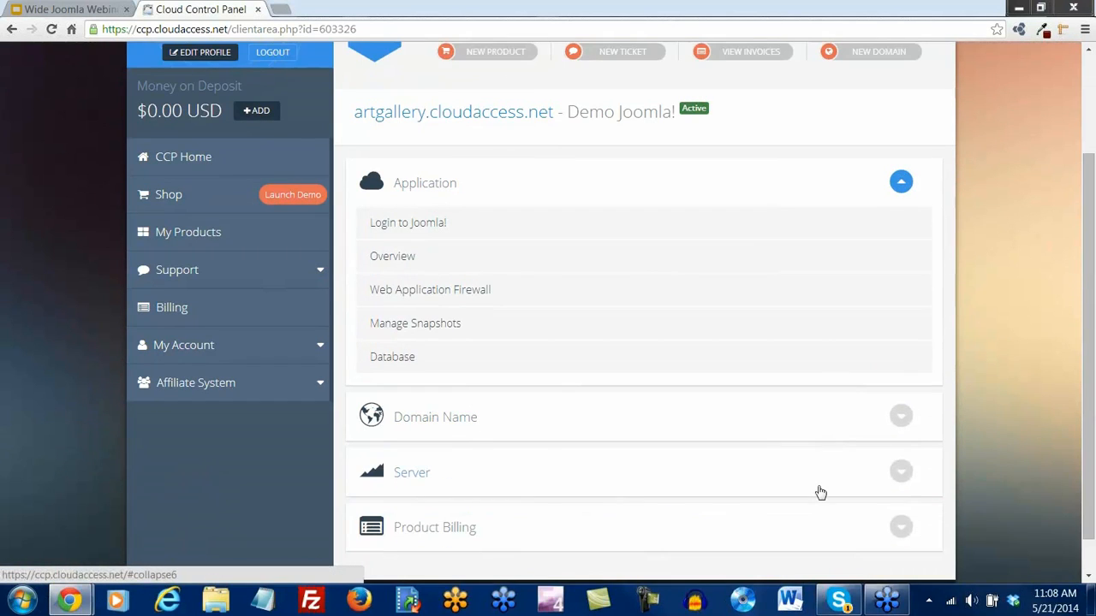
left_click_drag(1090, 331, 1090, 350)
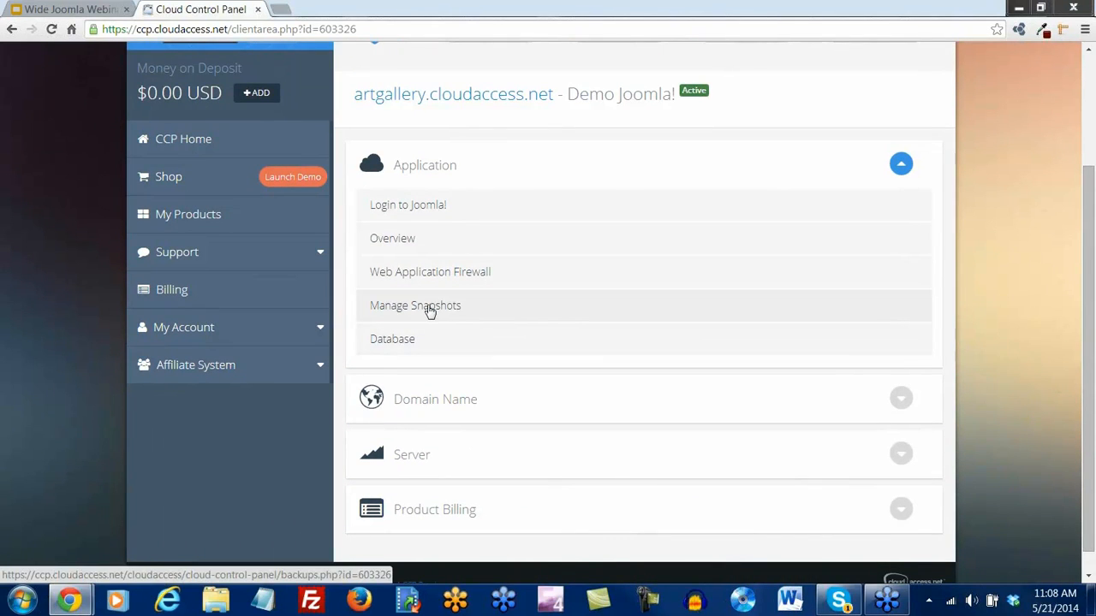
left_click(428, 310)
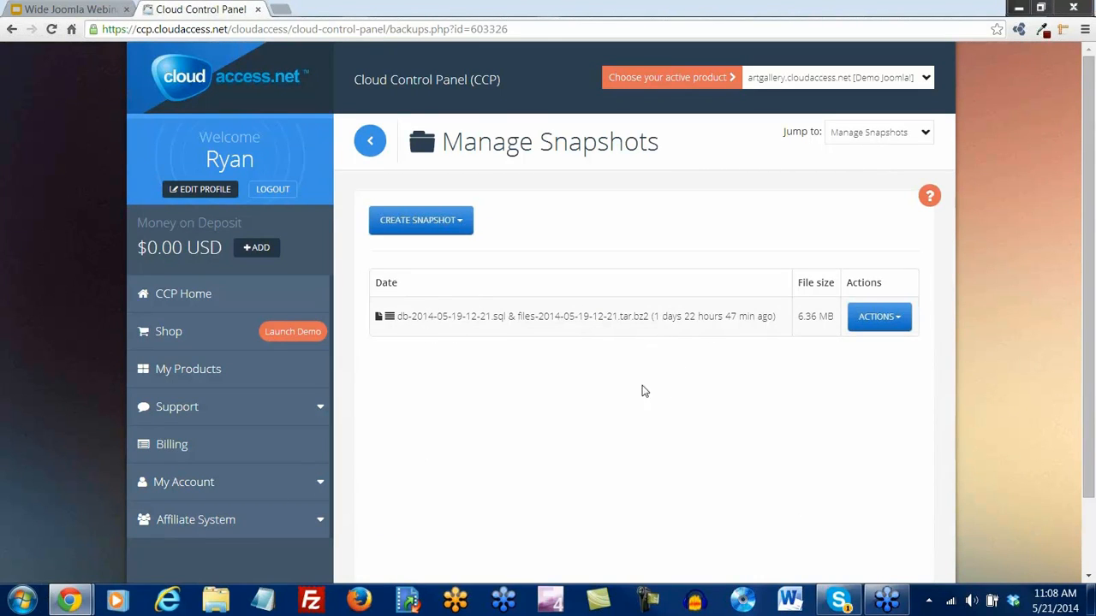
left_click(430, 222)
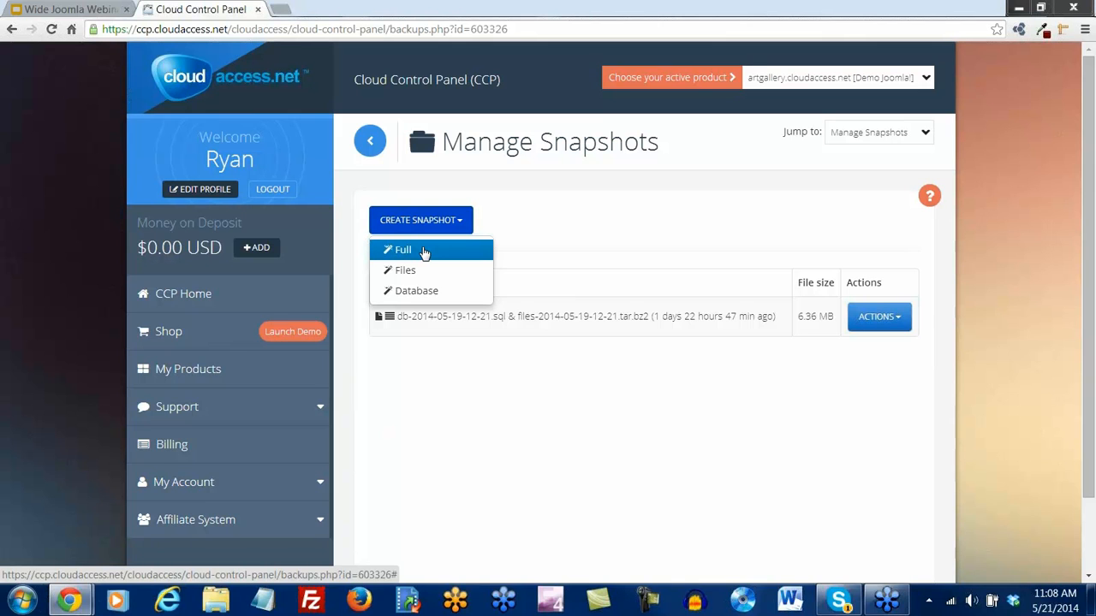
left_click(425, 251)
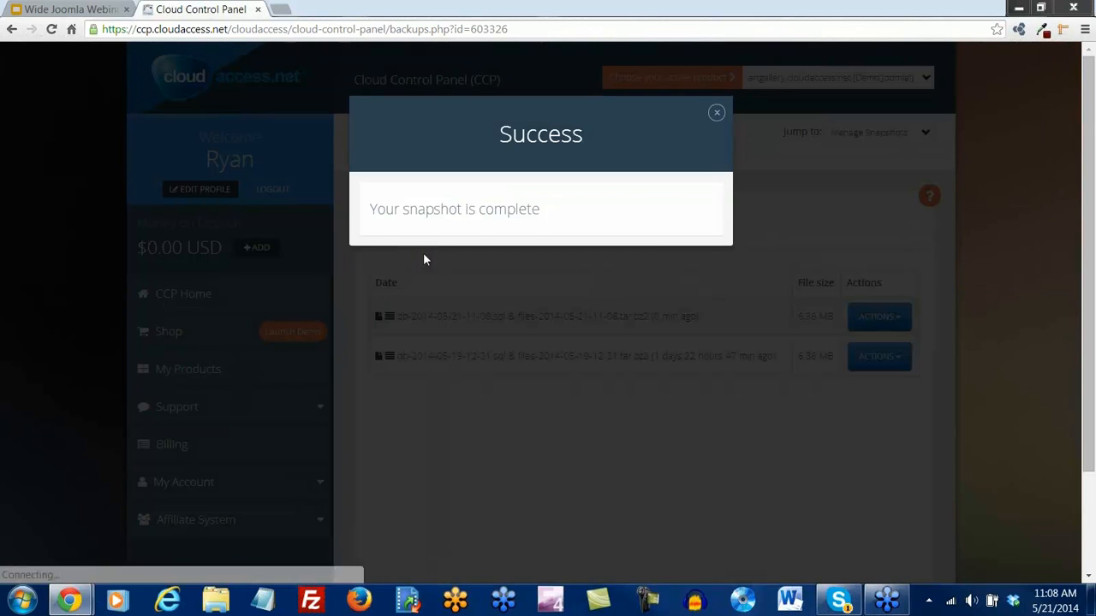
left_click(716, 113)
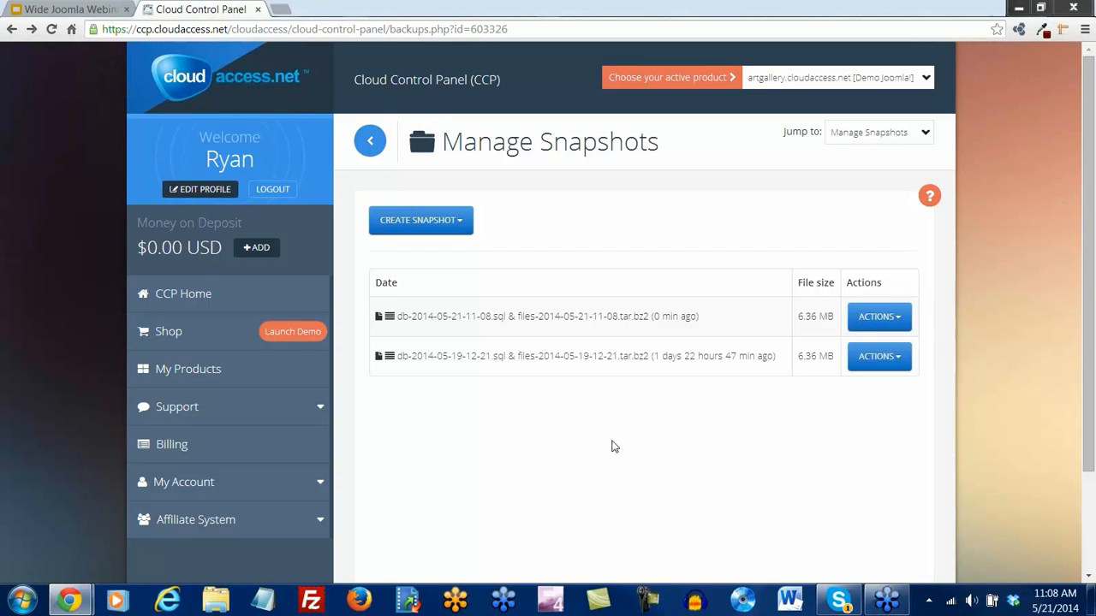
Go back to the product overview and choose Login to Joomla! under Application
left_click(372, 147)
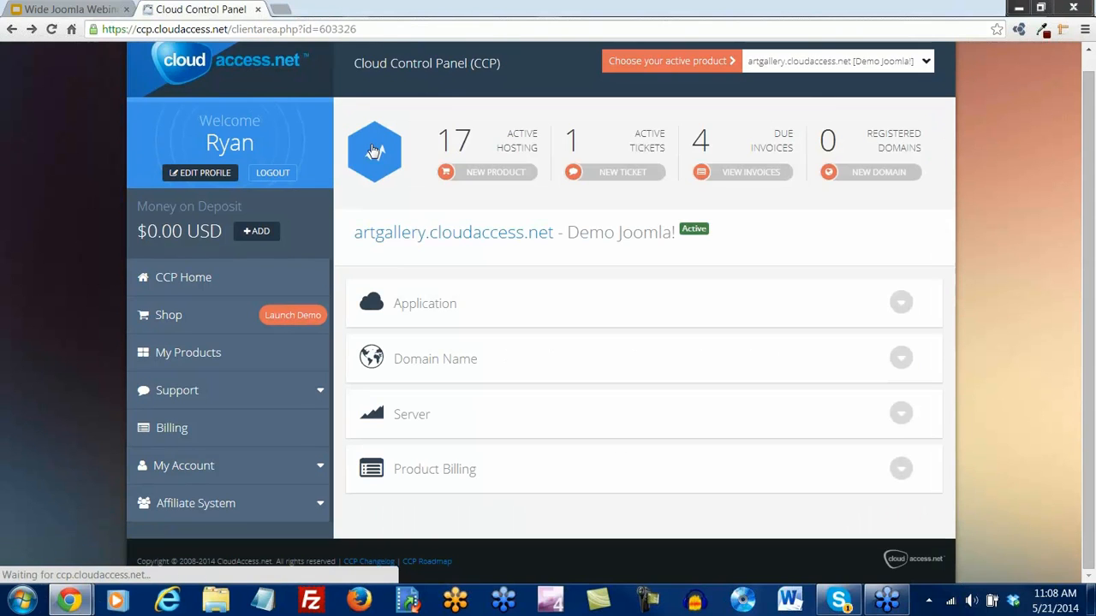
left_click(902, 307)
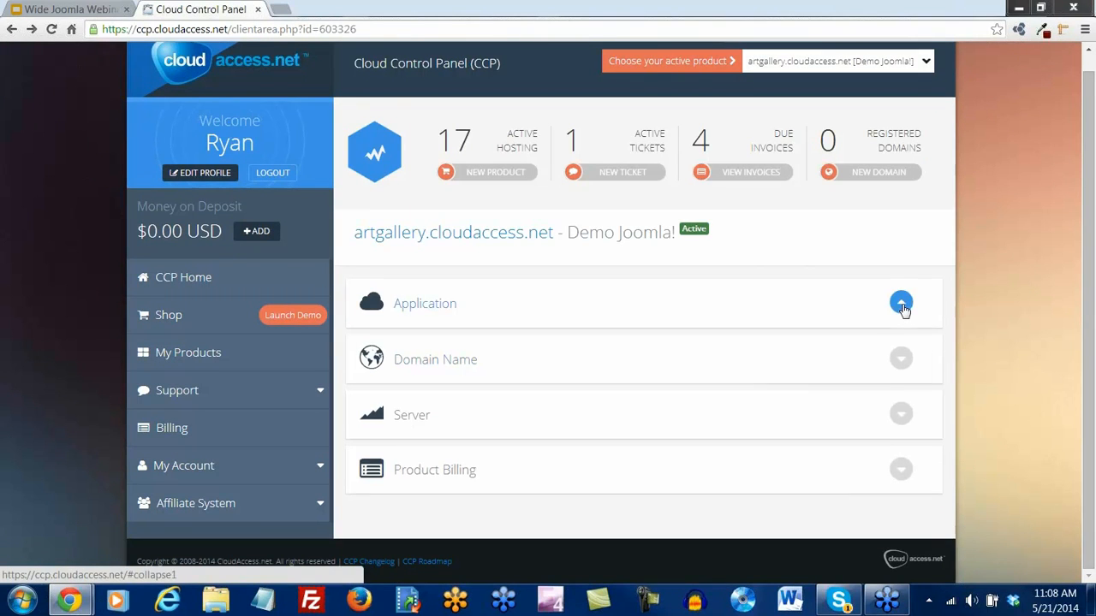
scroll(905, 311, "down", 2)
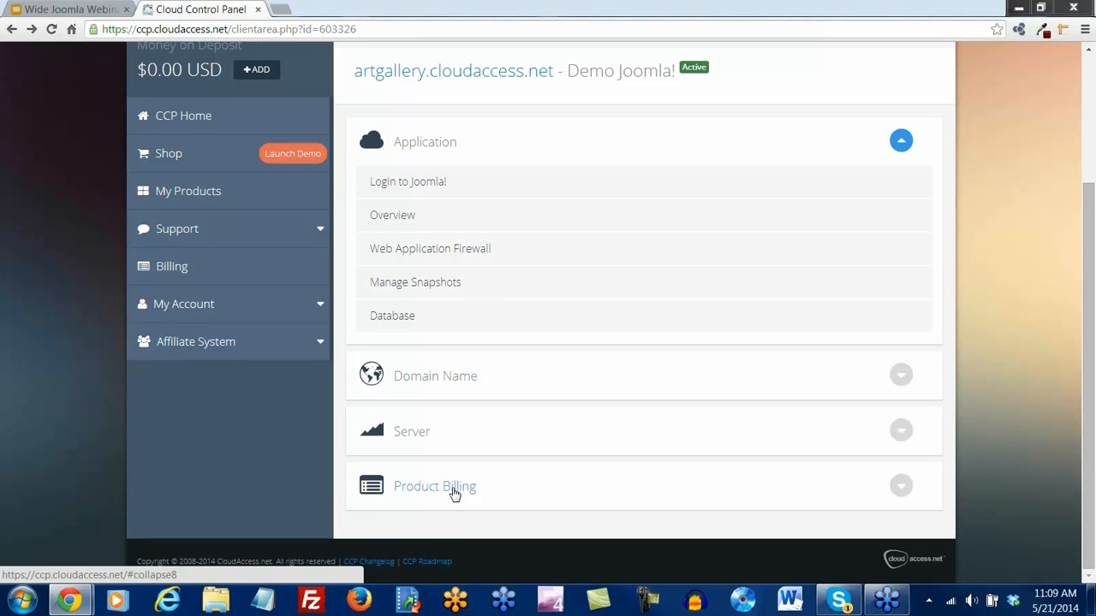
left_click(413, 187)
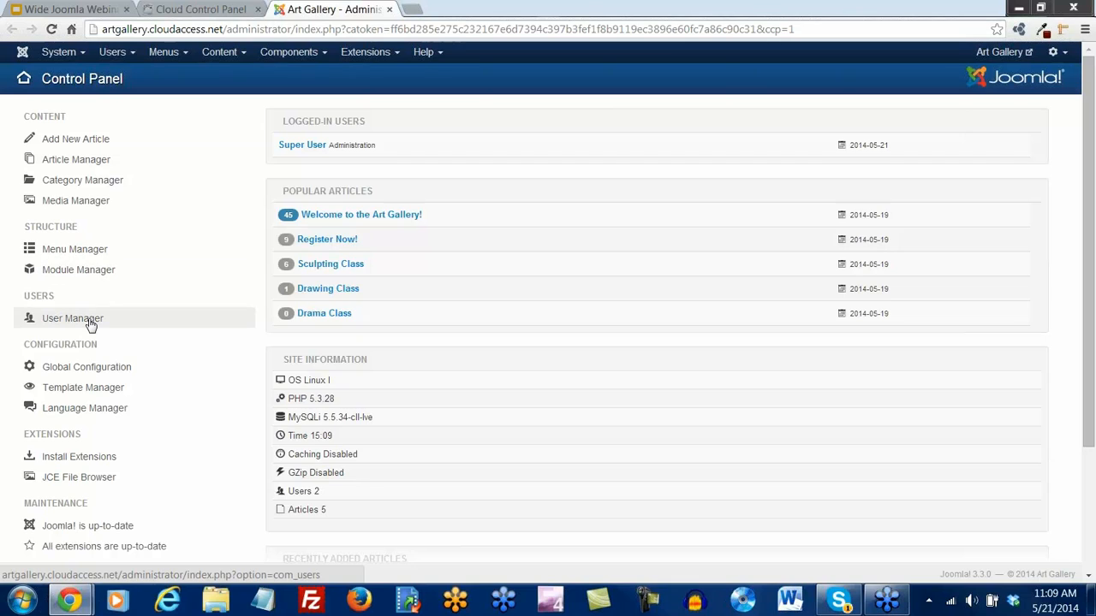
Check the loaded Joomla Control Panel and open the live Art Gallery front end from the top-right link
scroll(91, 326, "down", 1)
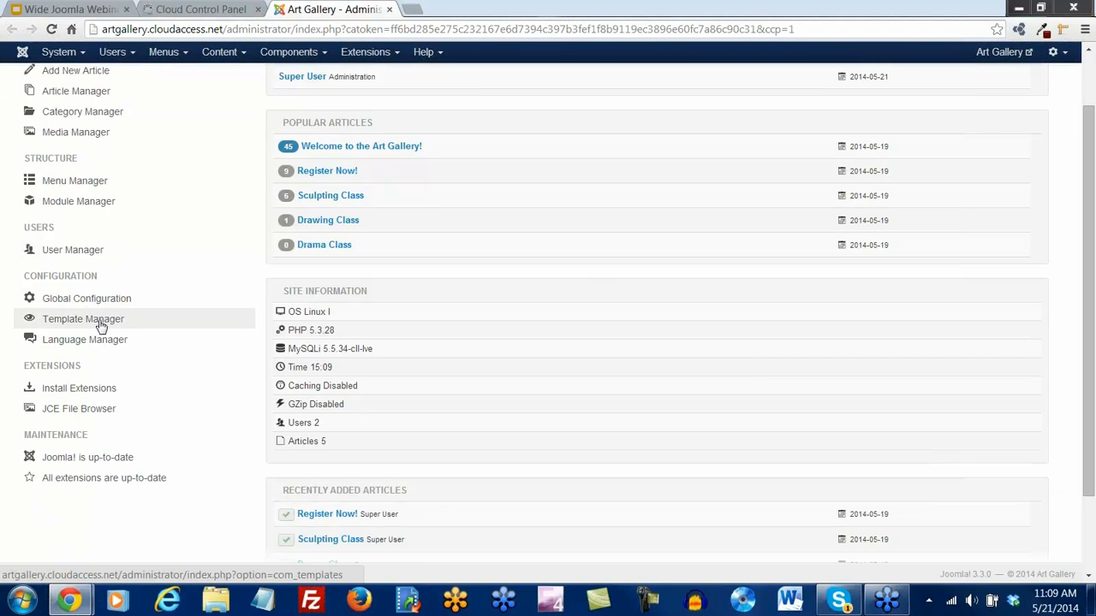
scroll(145, 365, "up", 1)
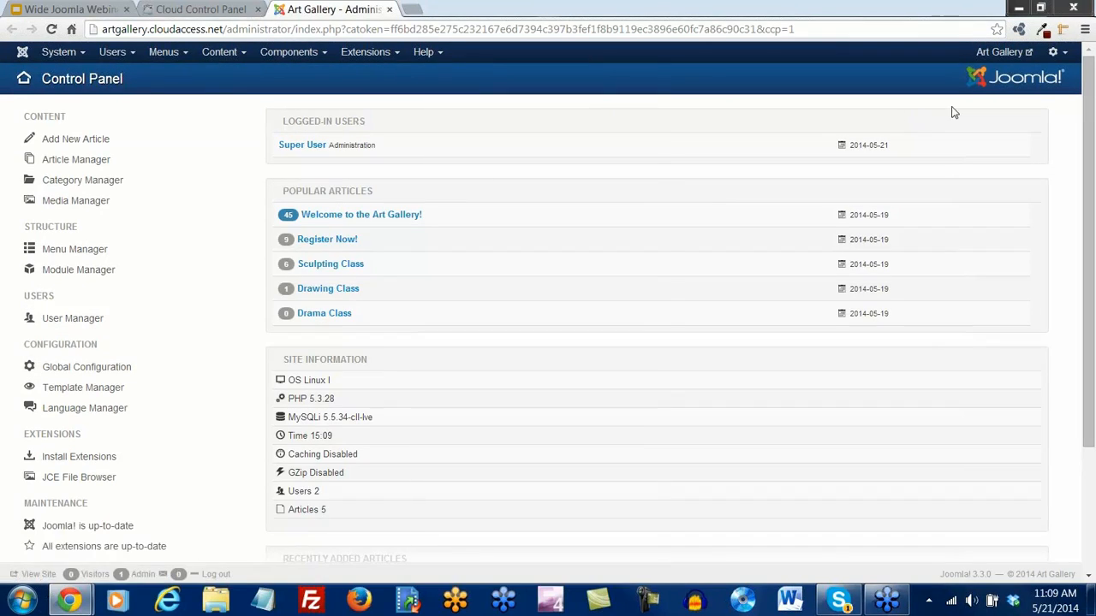
left_click(1007, 55)
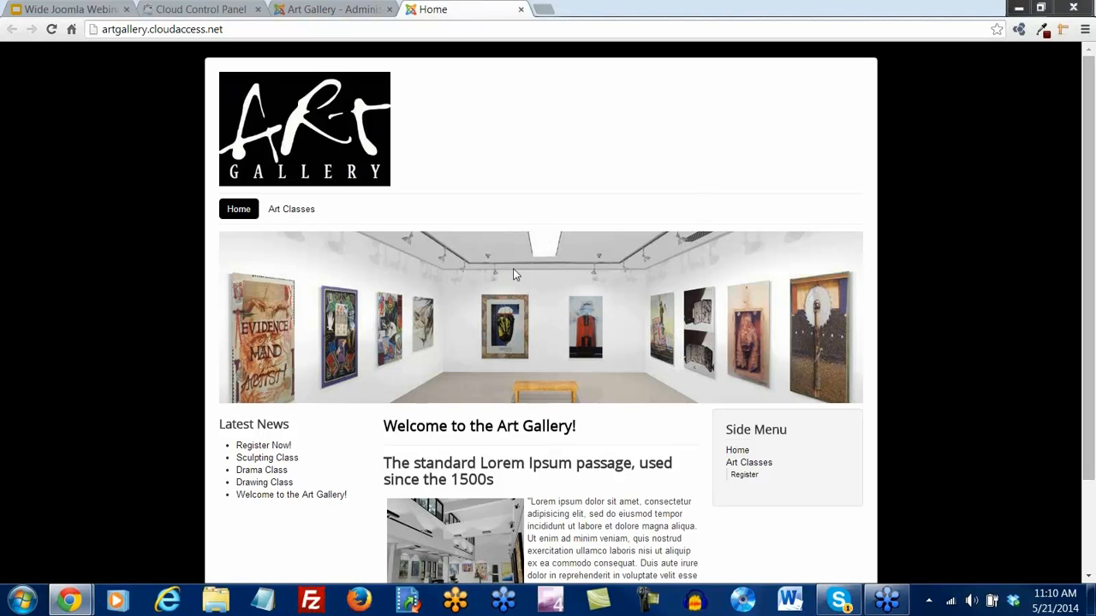
mouse_move(288, 214)
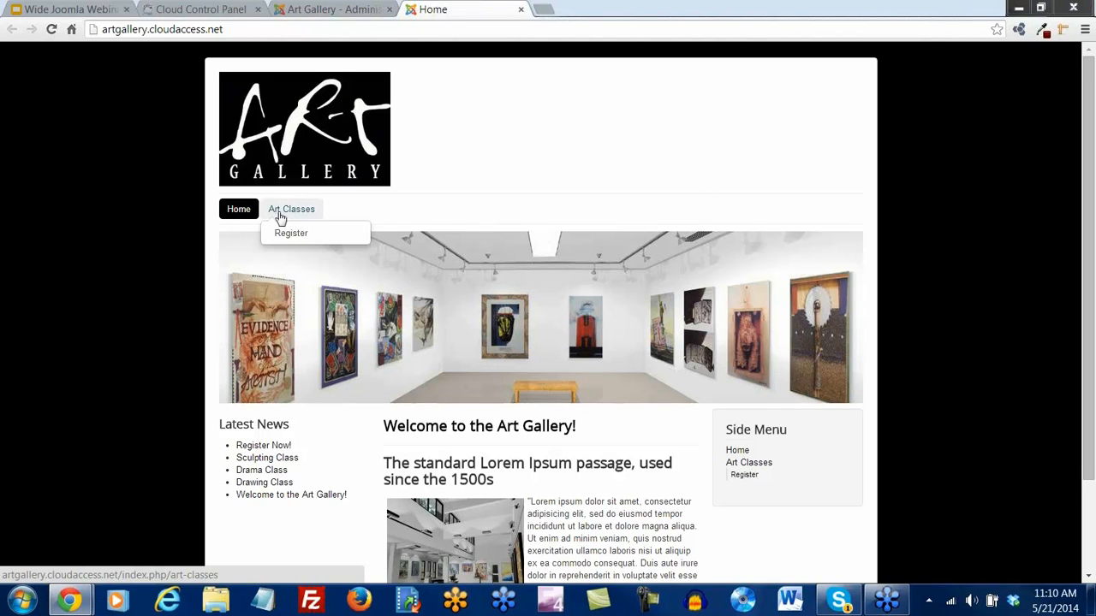
scroll(394, 402, "down", 1)
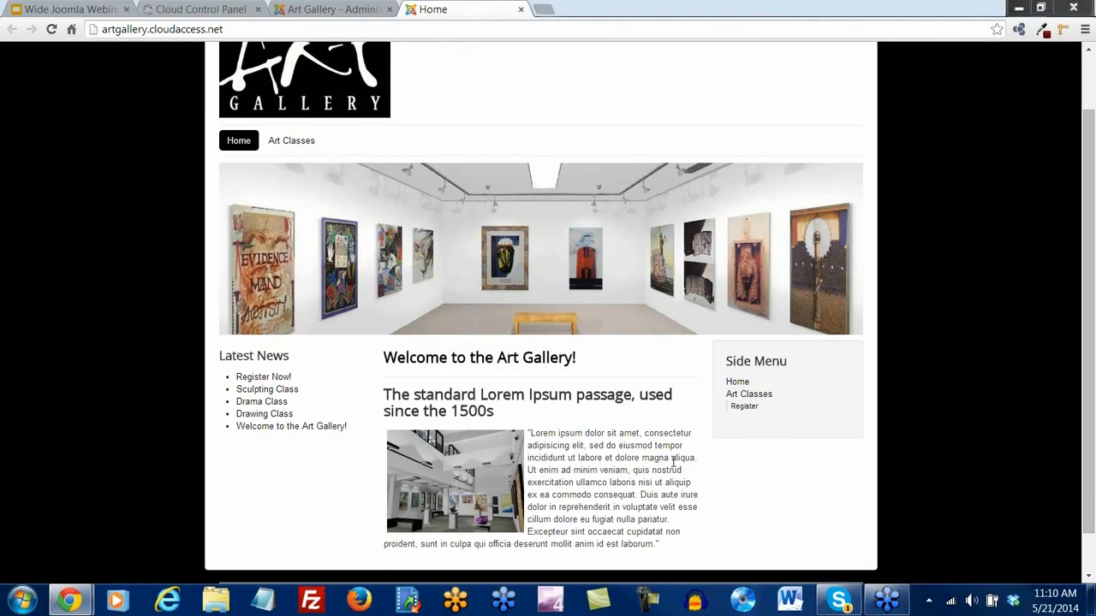
scroll(636, 433, "up", 1)
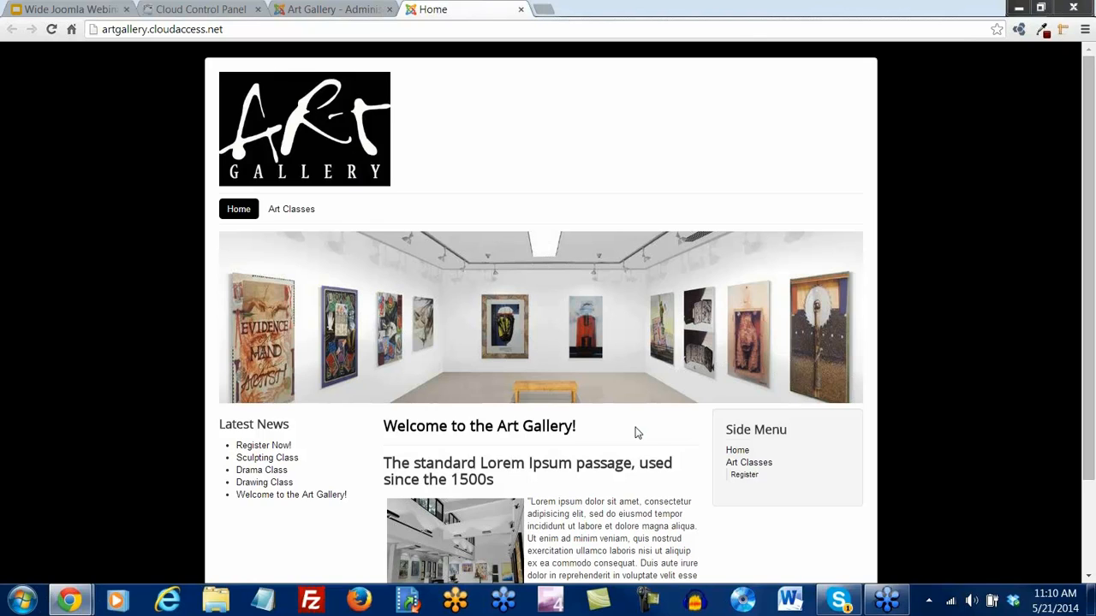
In the admin tab, view the Category Manager and the Articles list, then return to the Home tab
left_click(346, 11)
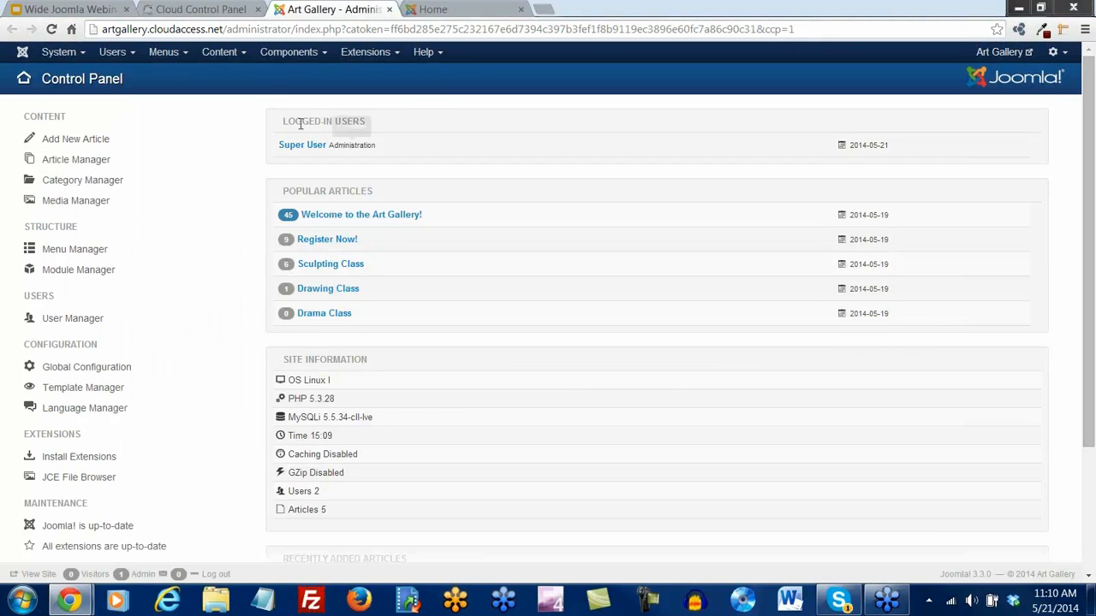
left_click(238, 53)
mouse_move(237, 94)
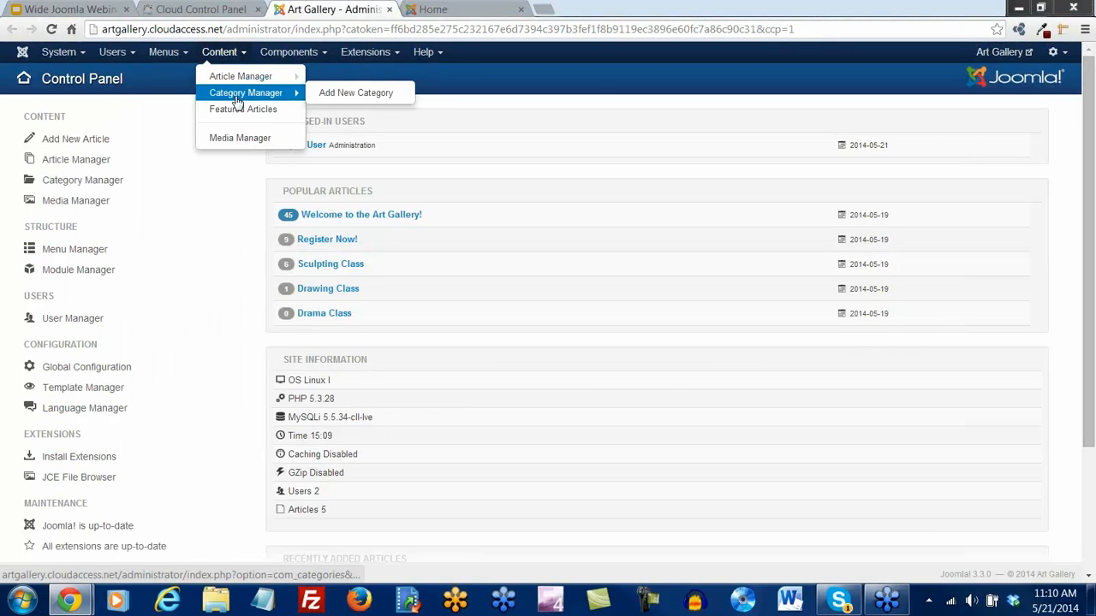
left_click(70, 185)
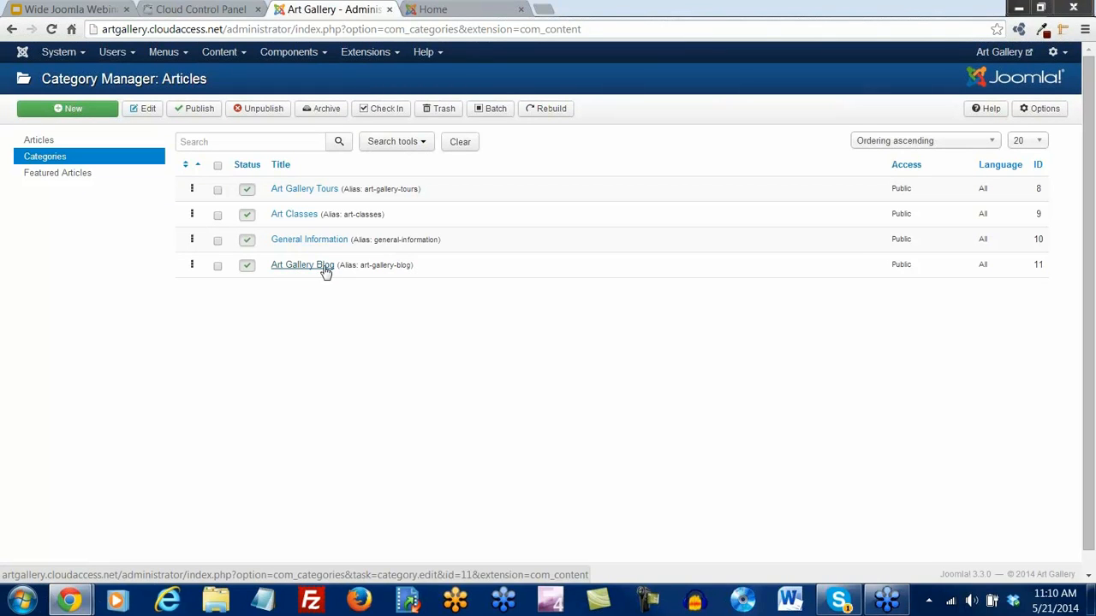
left_click(40, 143)
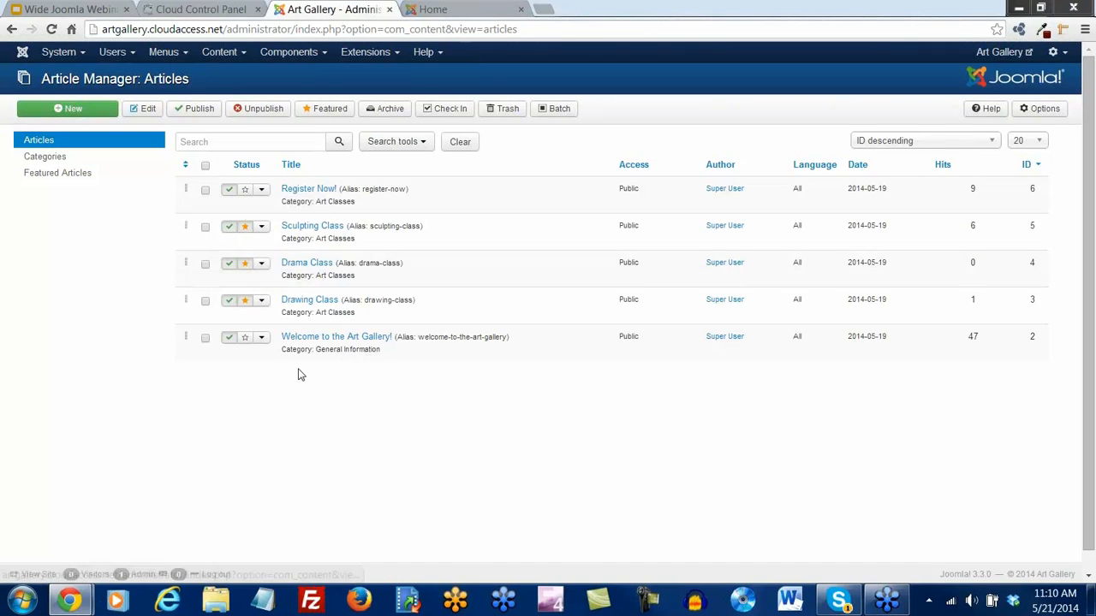
left_click(440, 9)
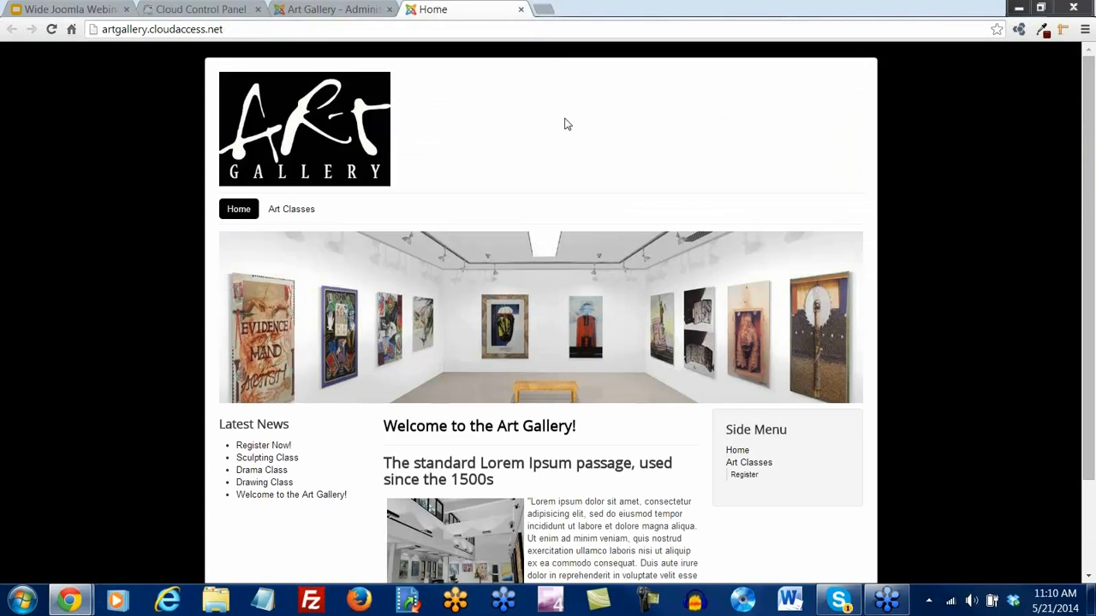
Scroll through the home page and open the Art Classes menu item
scroll(565, 124, "down", 1)
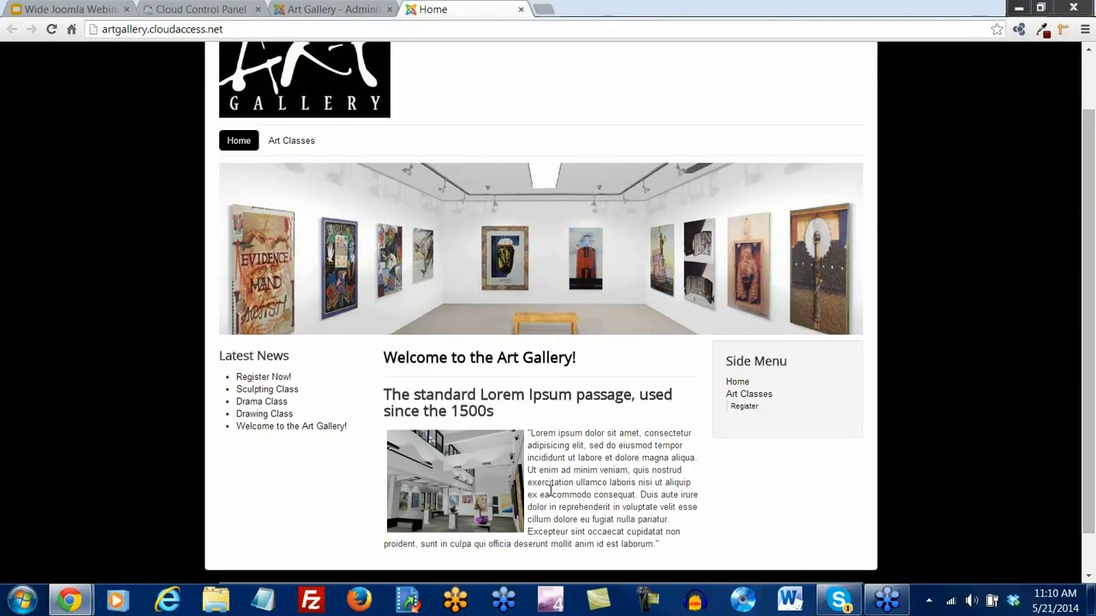
scroll(551, 492, "down", 1)
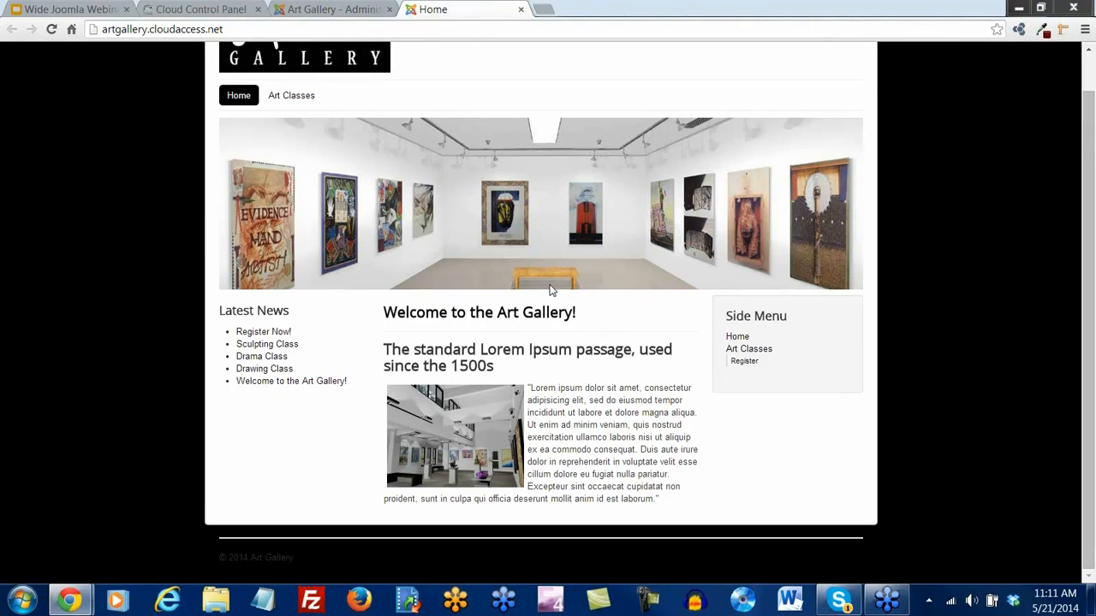
scroll(550, 288, "up", 3)
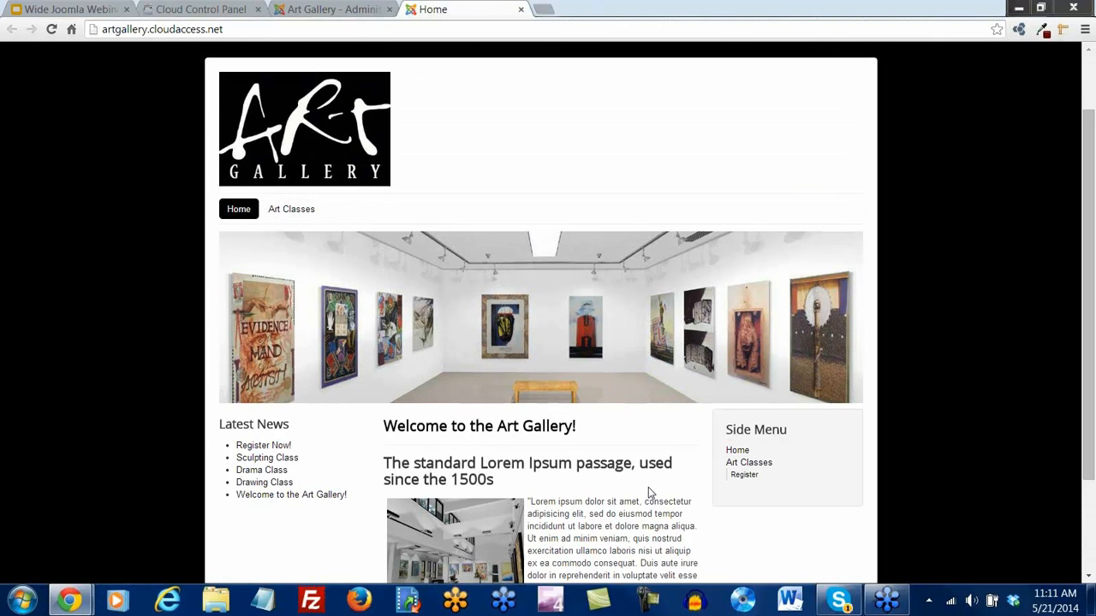
scroll(648, 493, "down", 3)
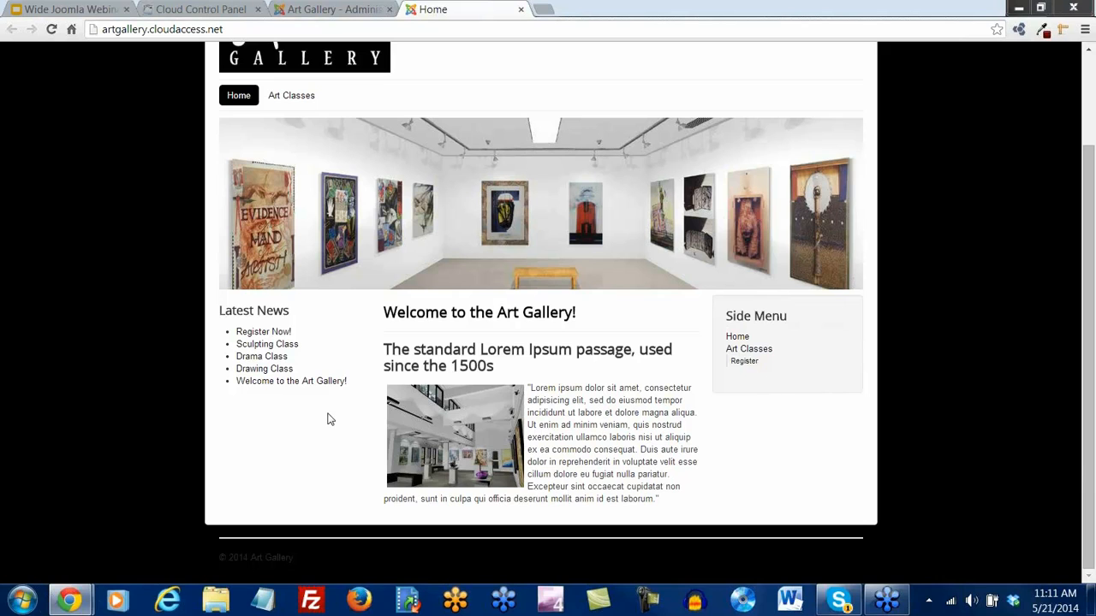
scroll(273, 432, "up", 3)
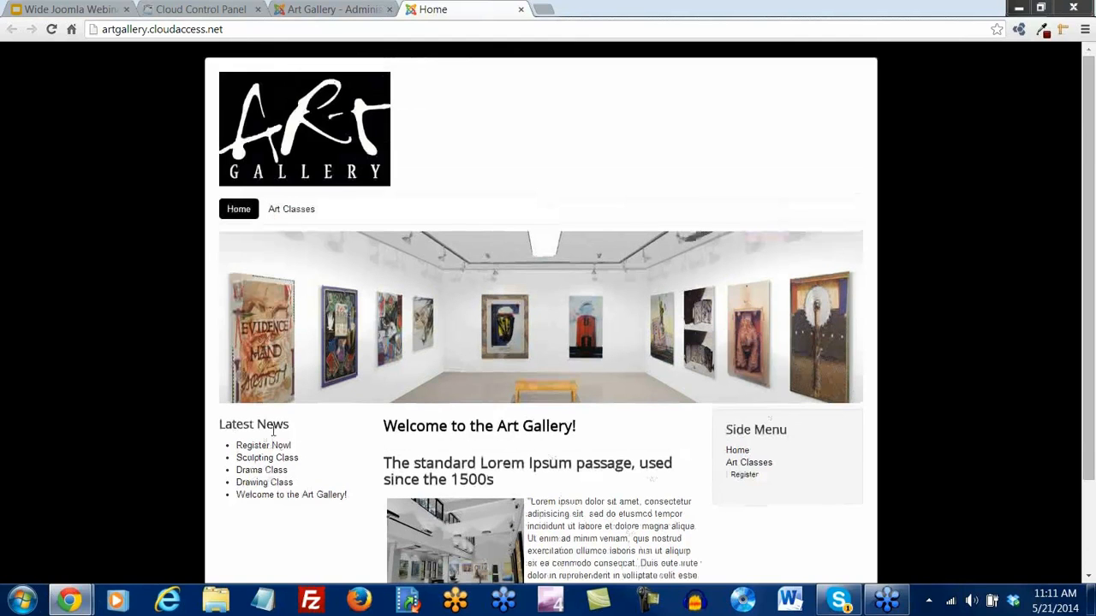
left_click(292, 209)
mouse_move(291, 211)
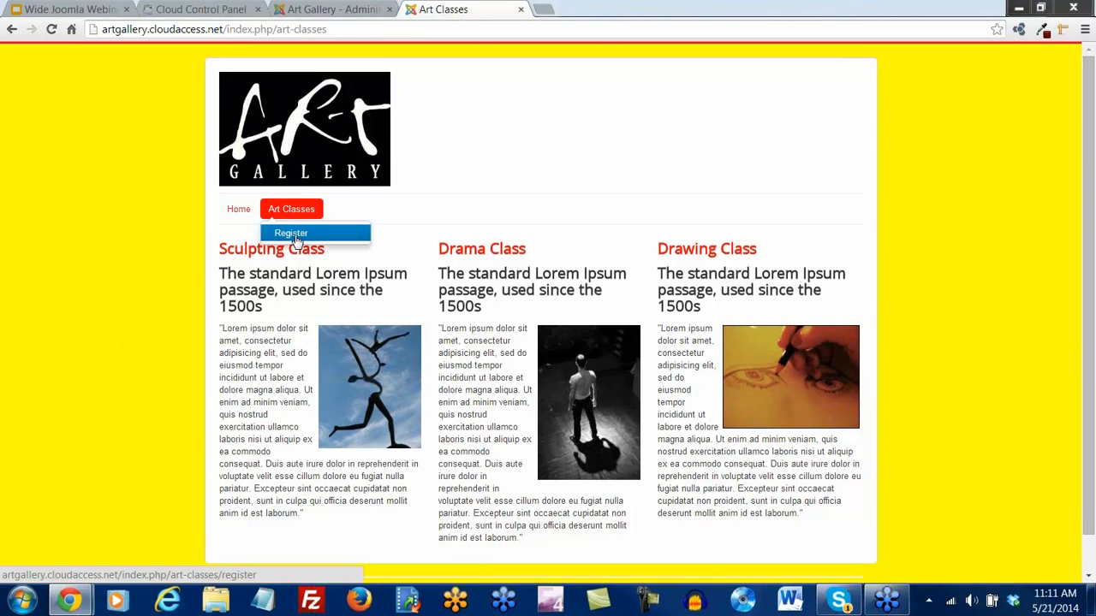
Visit the class registration page, then return to Art Classes
left_click(295, 237)
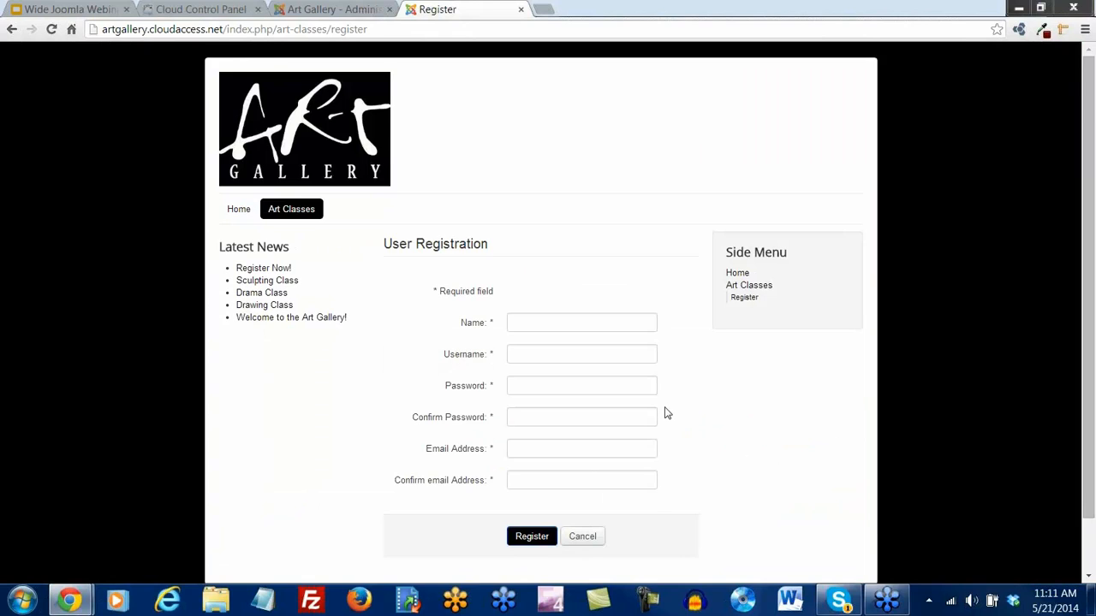
scroll(664, 413, "down", 1)
scroll(666, 413, "up", 1)
mouse_move(299, 216)
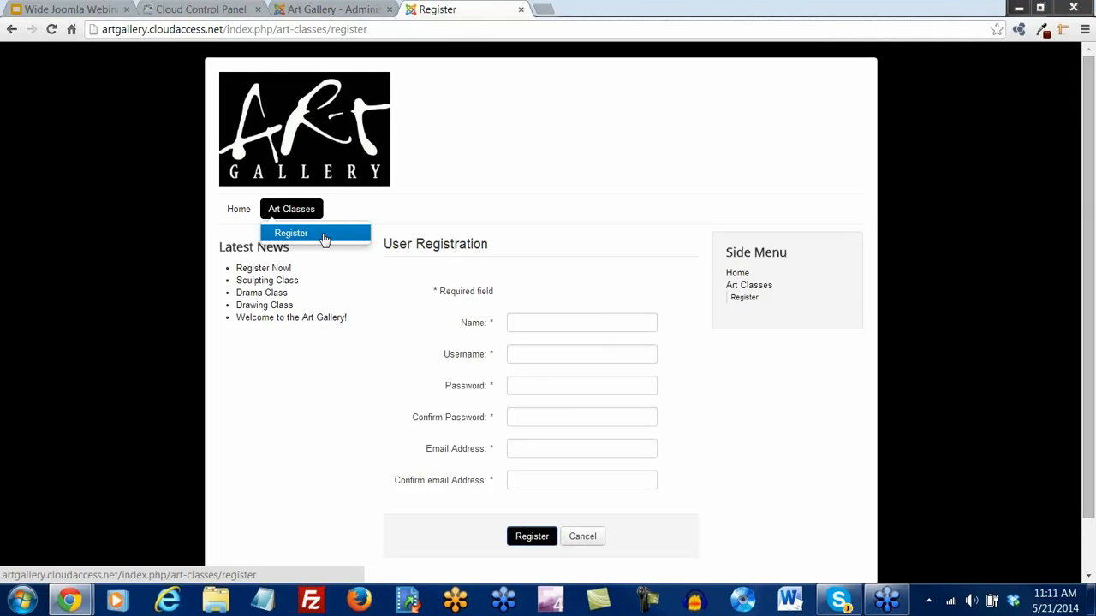
left_click(289, 211)
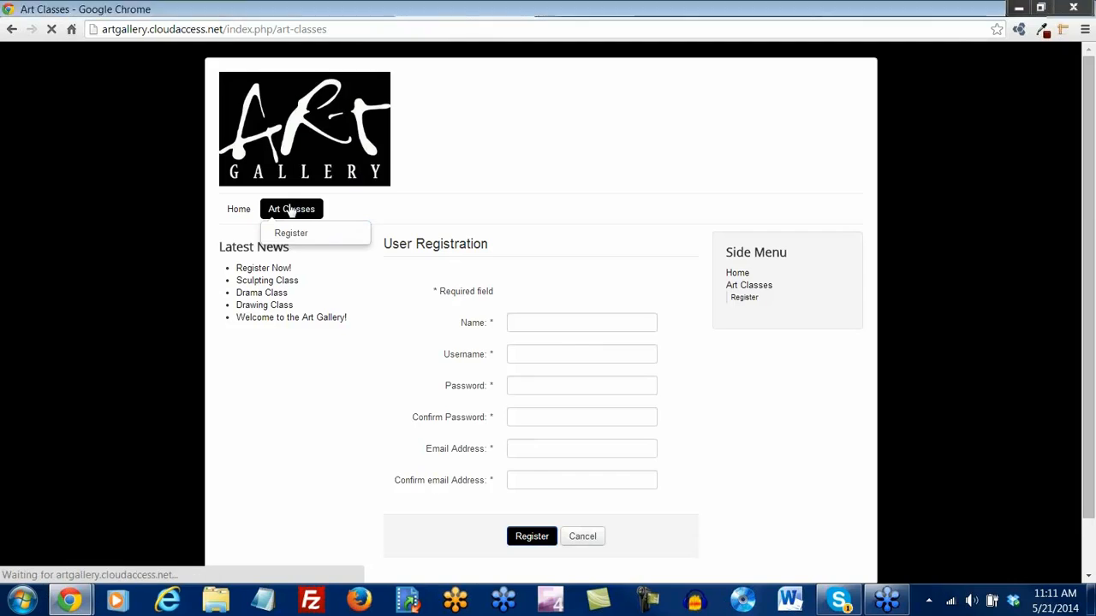
In Template Manager, uncheck Art Classes in Protostar 2's Menus assignment and Save & Close
left_click(331, 9)
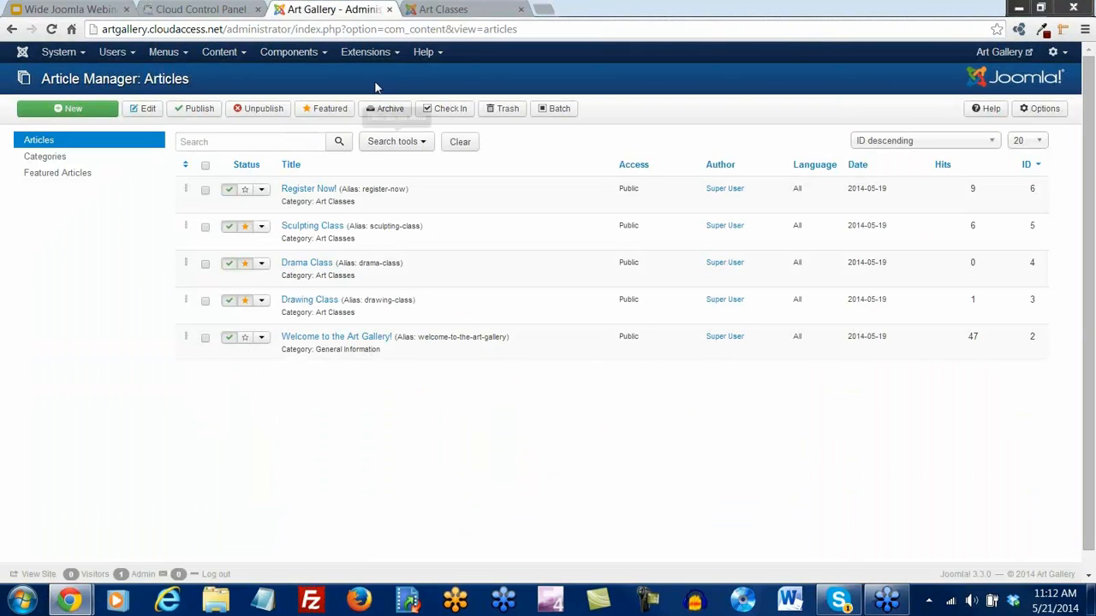
left_click(390, 53)
left_click(387, 137)
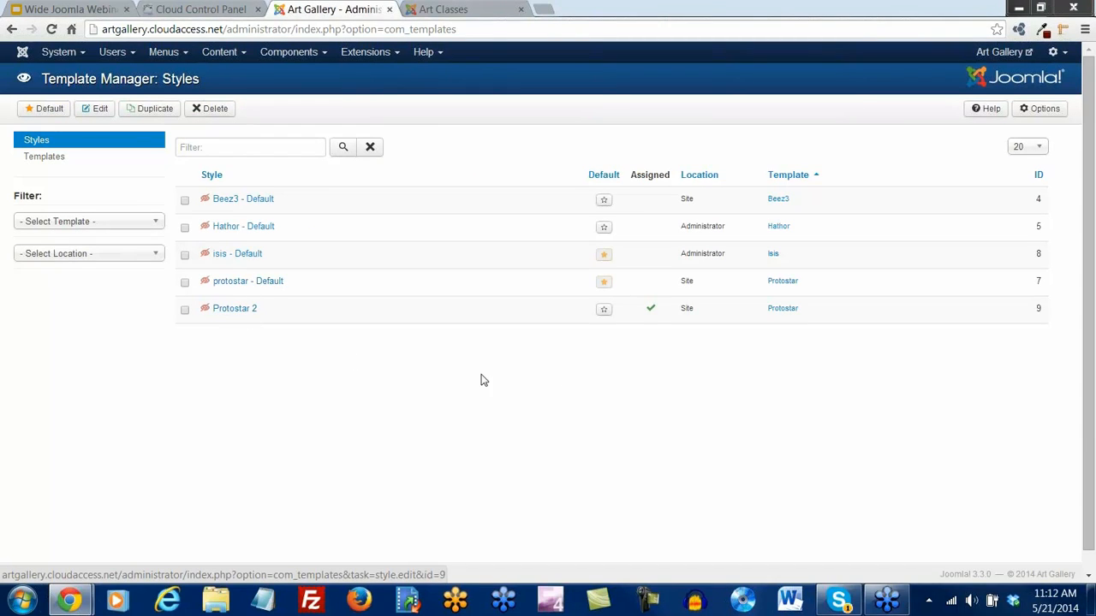
mouse_move(651, 310)
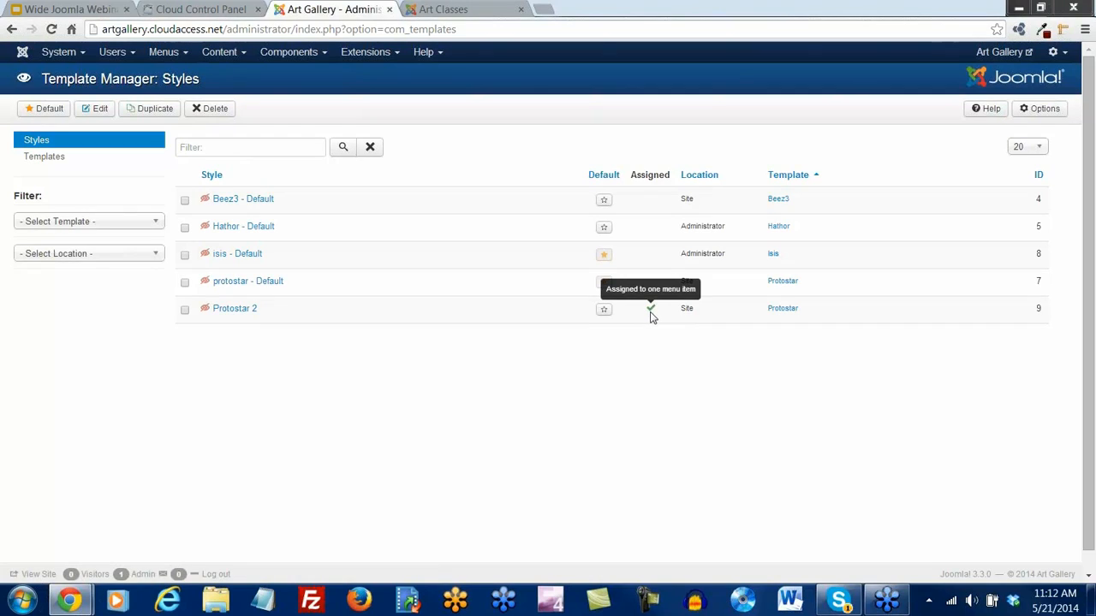
left_click(232, 312)
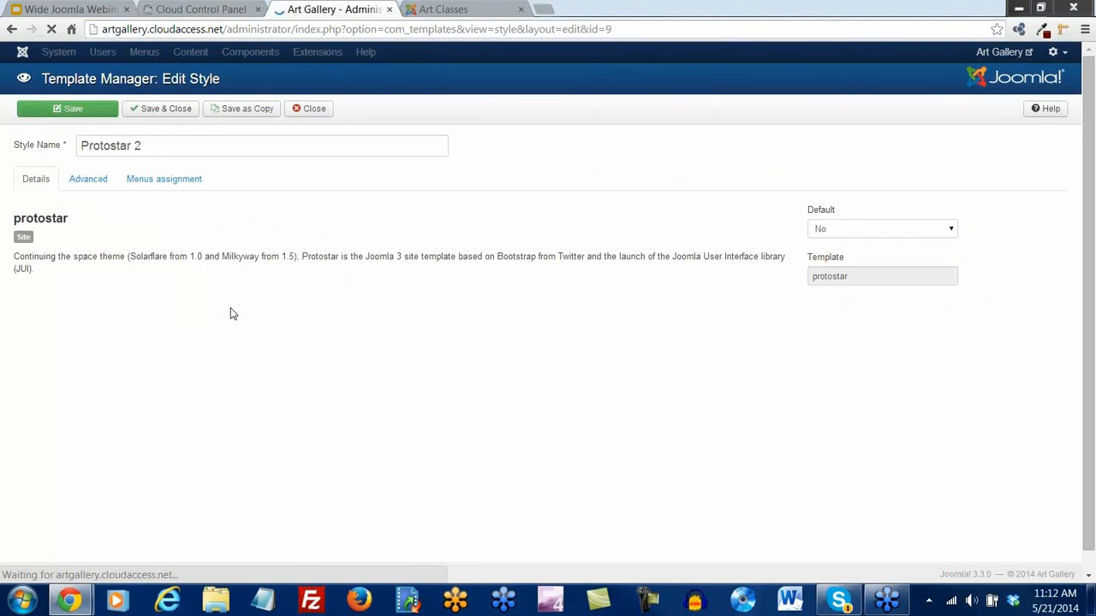
left_click(141, 186)
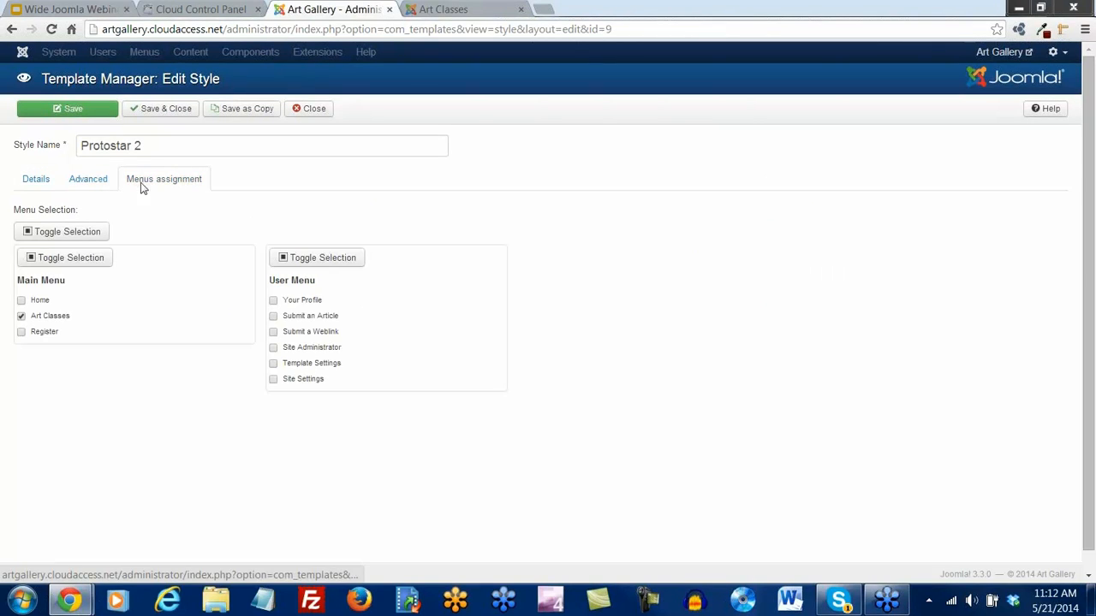
left_click(21, 317)
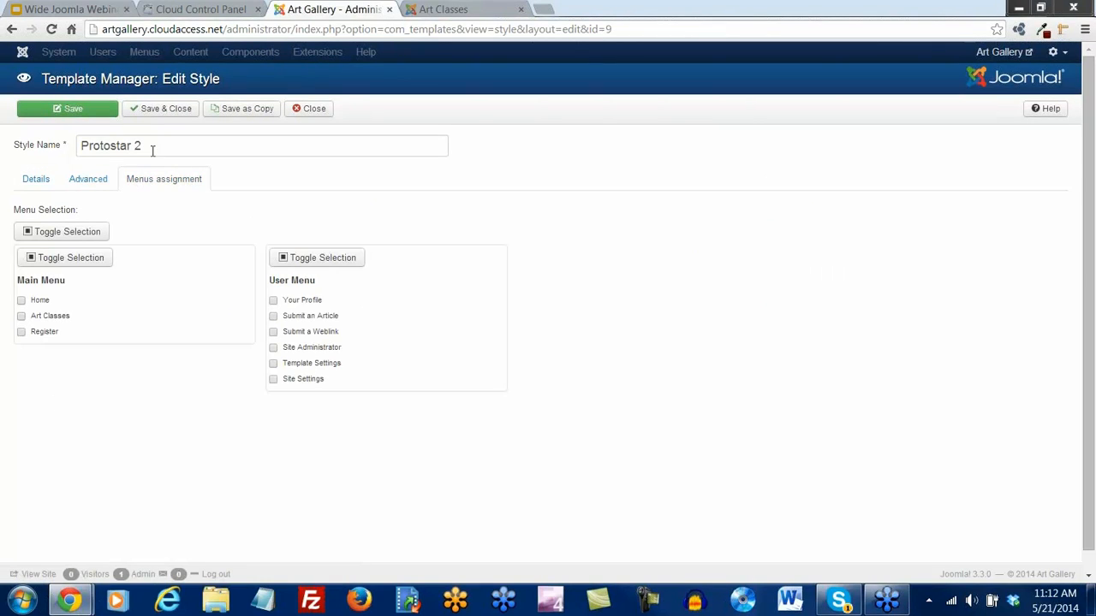
left_click(150, 114)
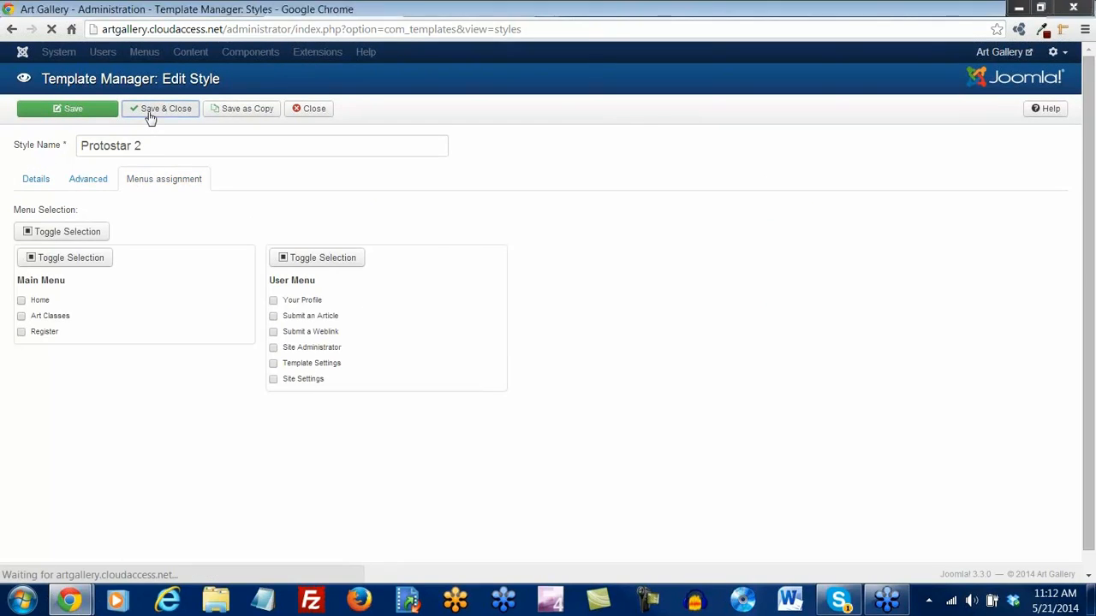
Reload the front-end Art Classes page to see the default look, then go to Home
left_click(443, 9)
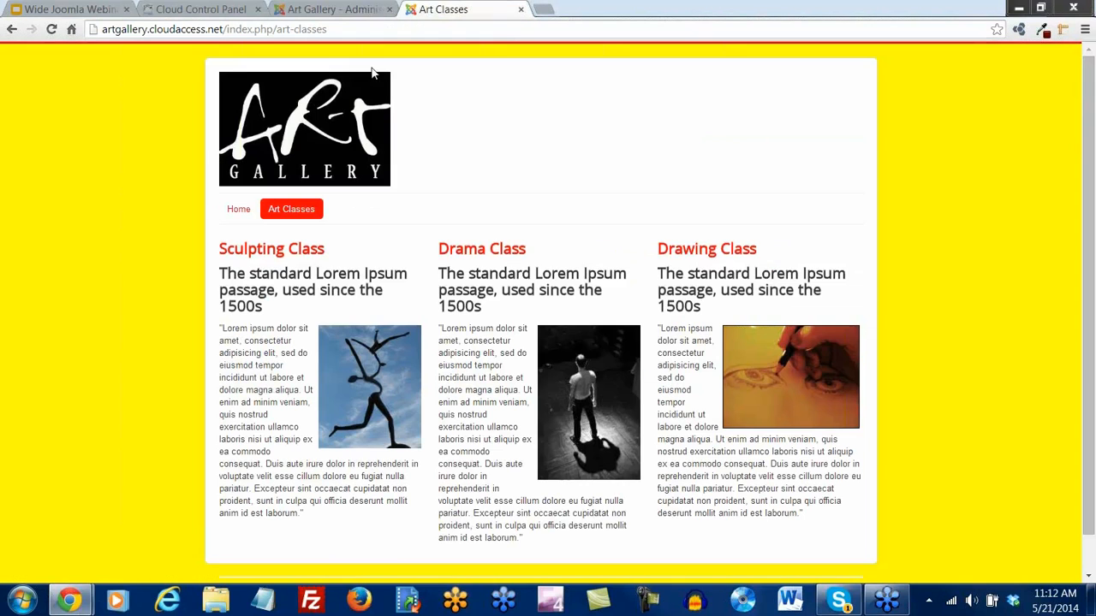
left_click(51, 29)
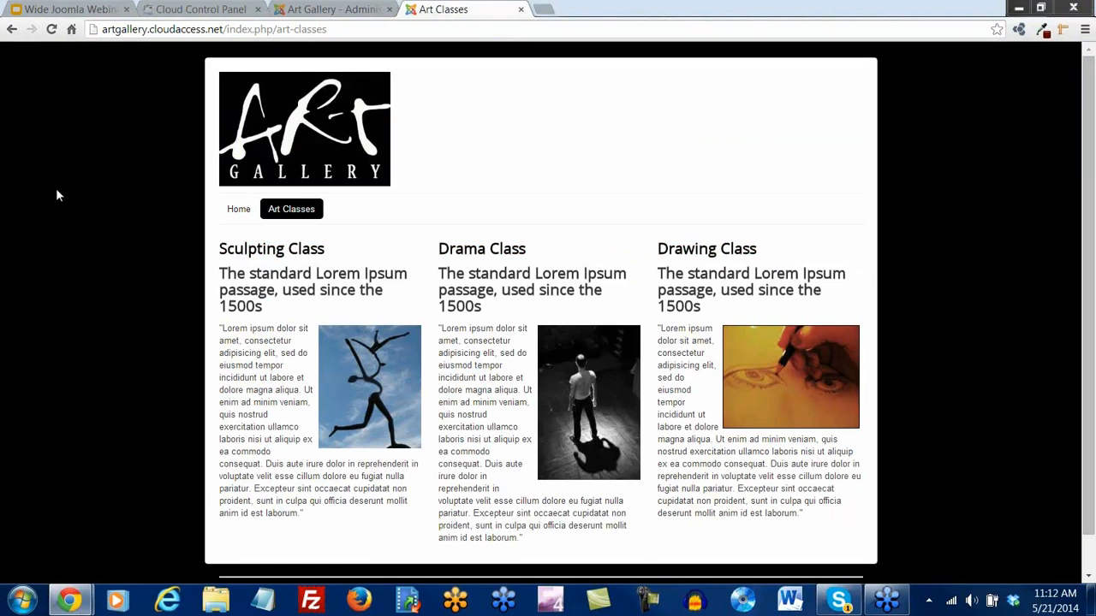
left_click(237, 211)
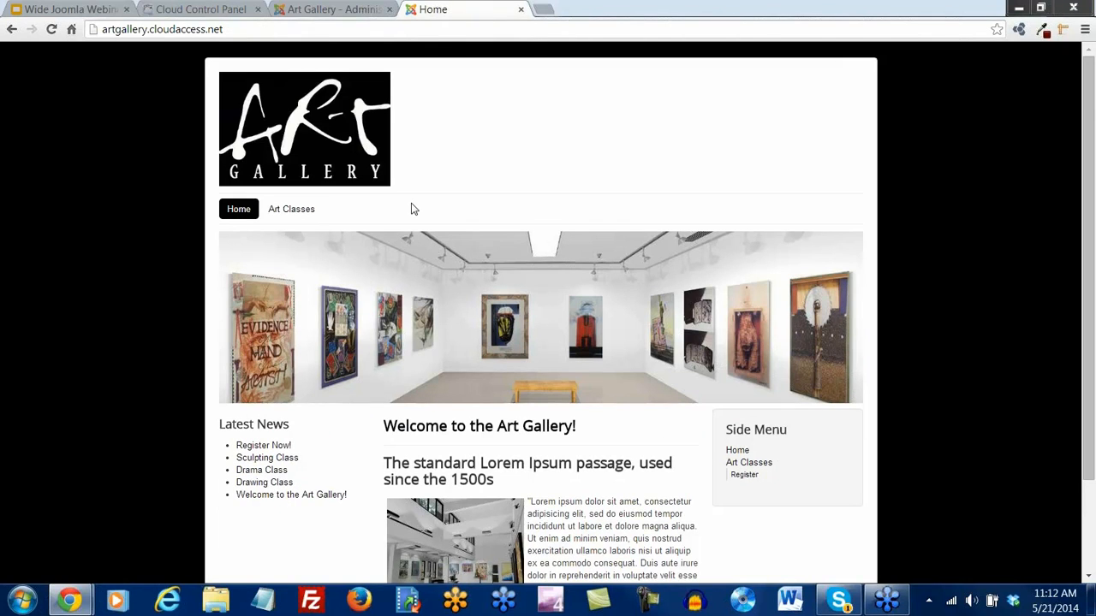
scroll(411, 204, "down", 1)
scroll(411, 204, "up", 1)
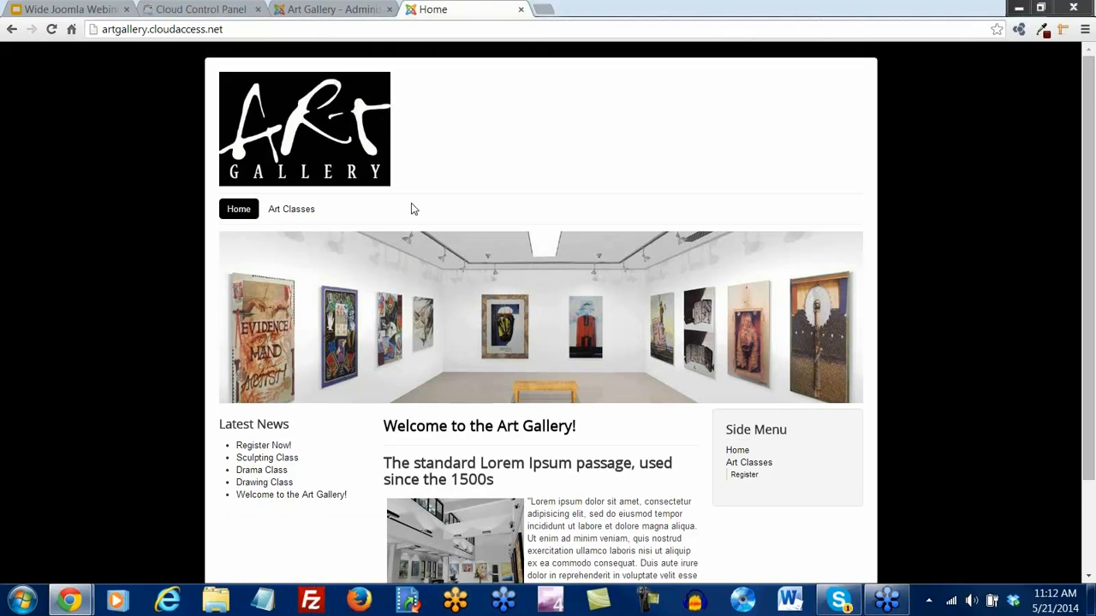
Check the Category Manager, then start a New article from the Article Manager
left_click(342, 9)
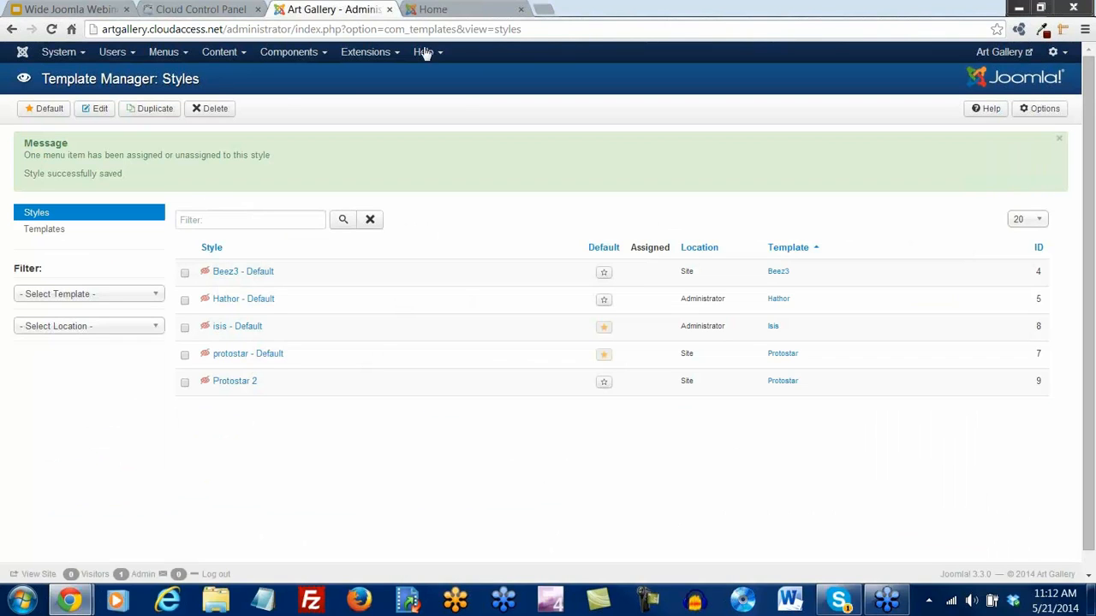
left_click(238, 55)
left_click(246, 94)
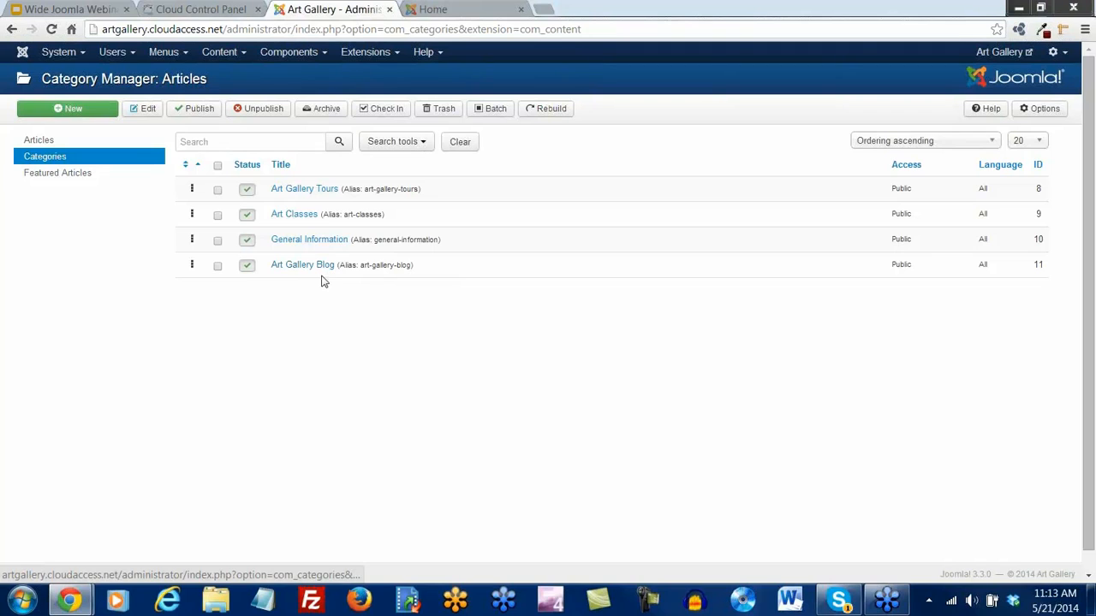
left_click(241, 53)
left_click(239, 74)
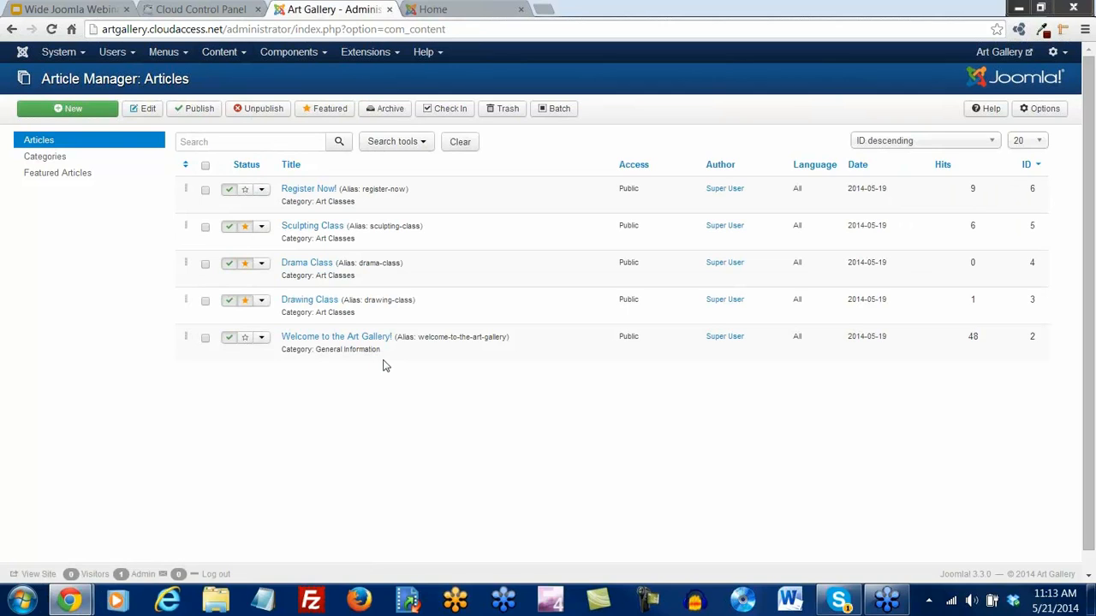
left_click(73, 110)
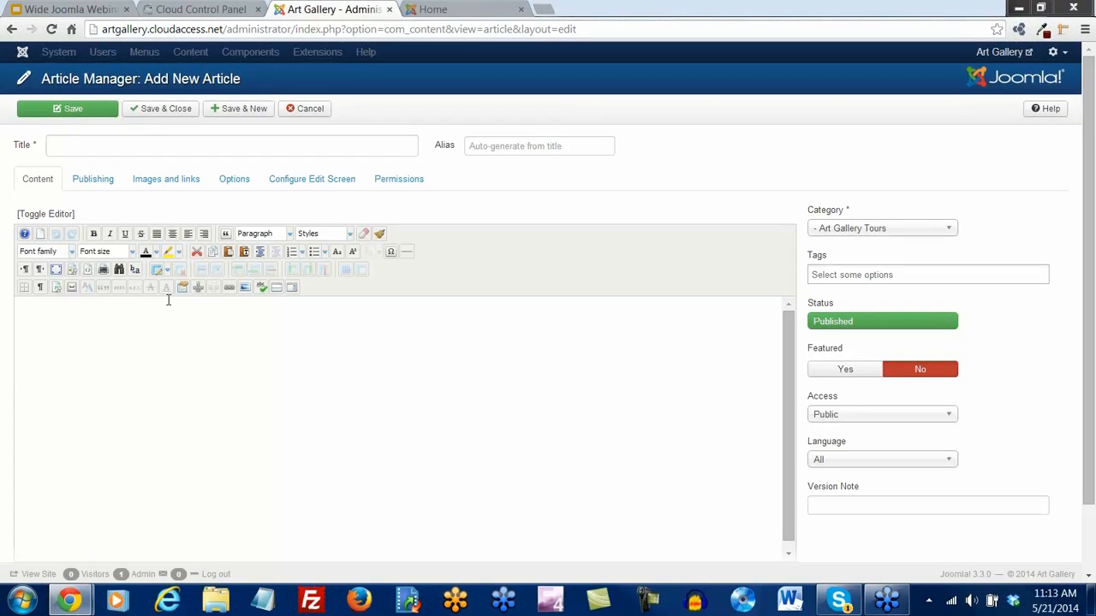
Title the article 'Meet our Art Director'
left_click(74, 148)
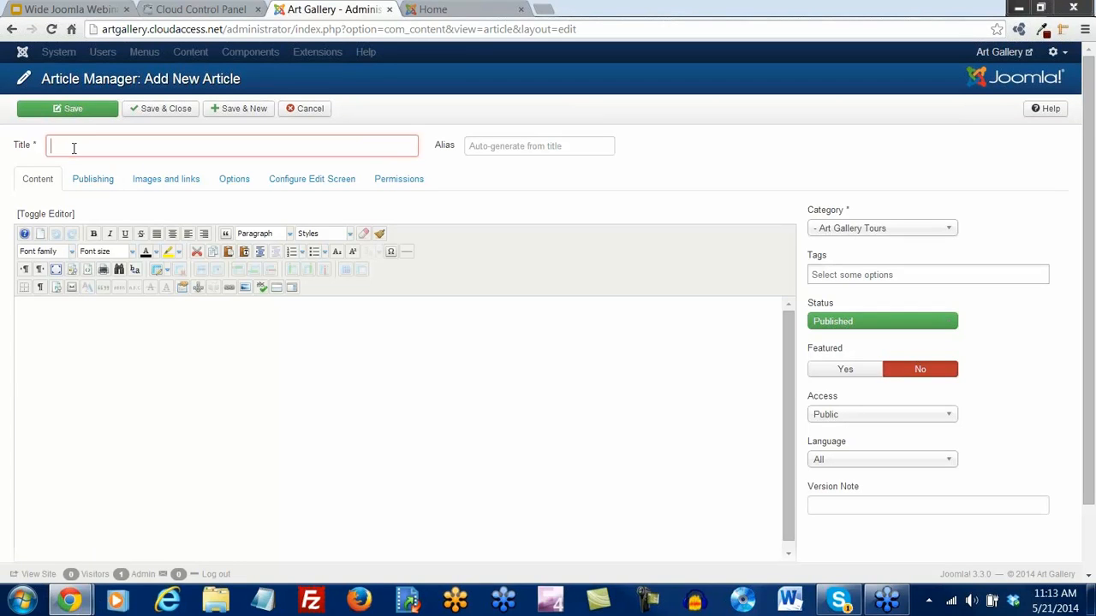
type("Meeting")
key("BackSpace")
key("BackSpace")
key("BackSpace")
key("BackSpace")
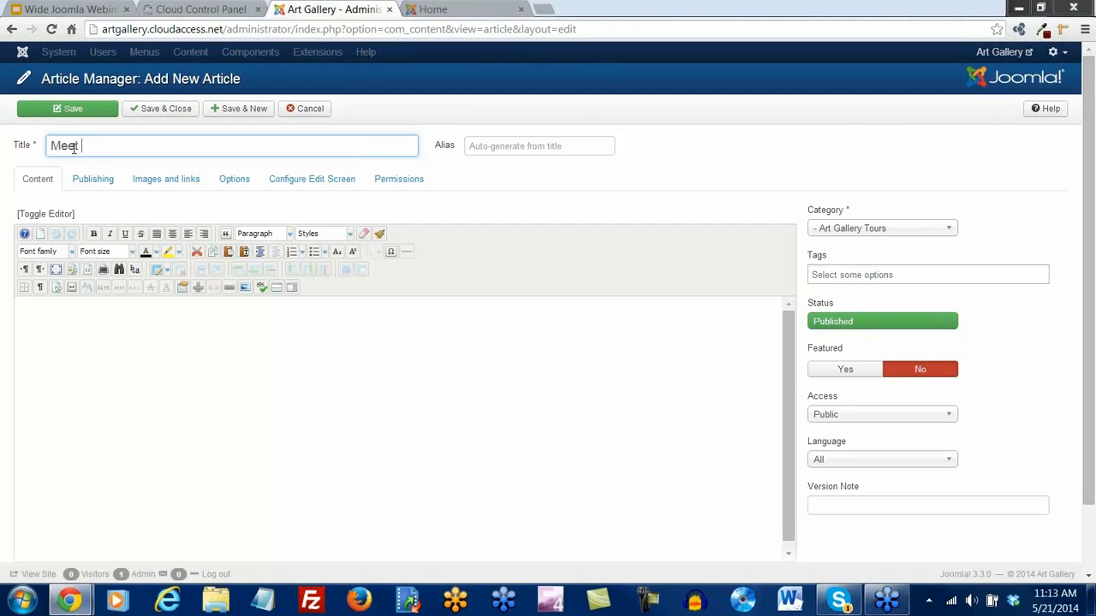
type("our Art Director")
Set the category to Art Gallery Blog and place the cursor in the article body
left_click(950, 239)
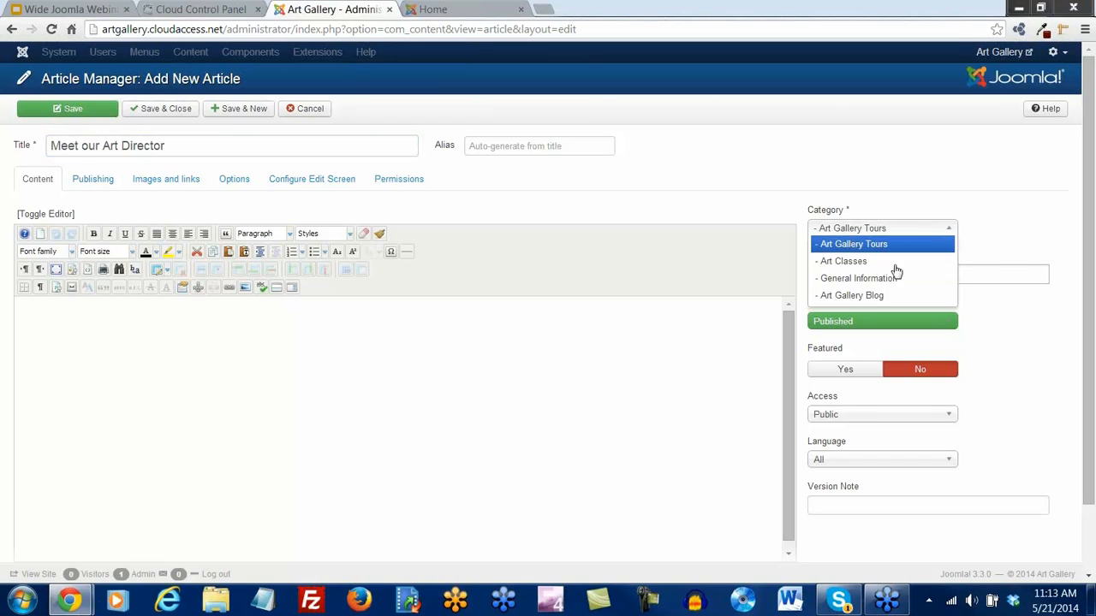
left_click(869, 295)
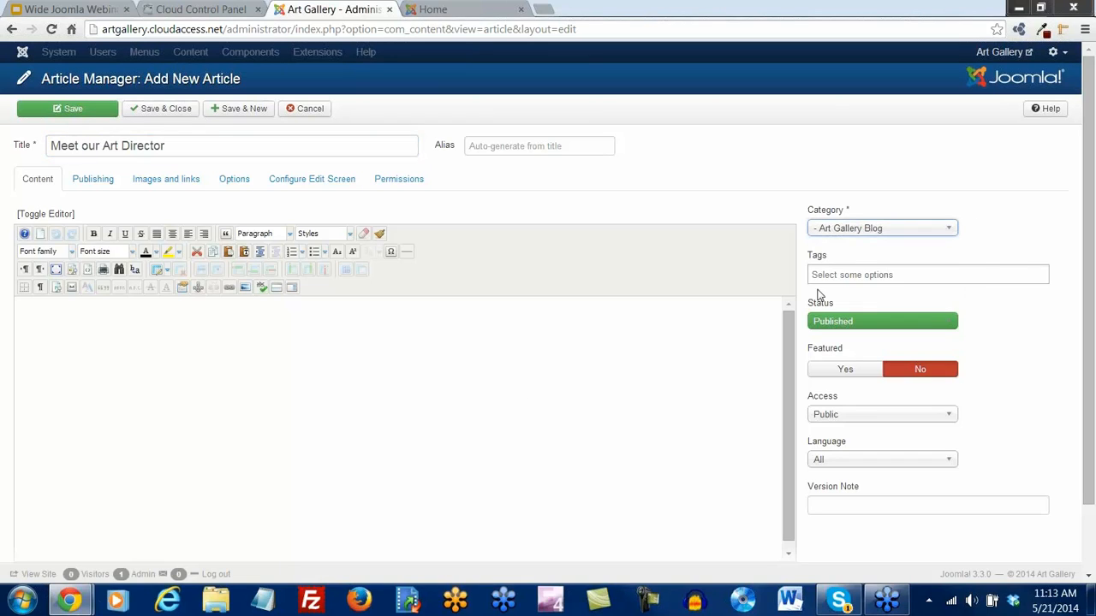
left_click(276, 325)
left_click(546, 16)
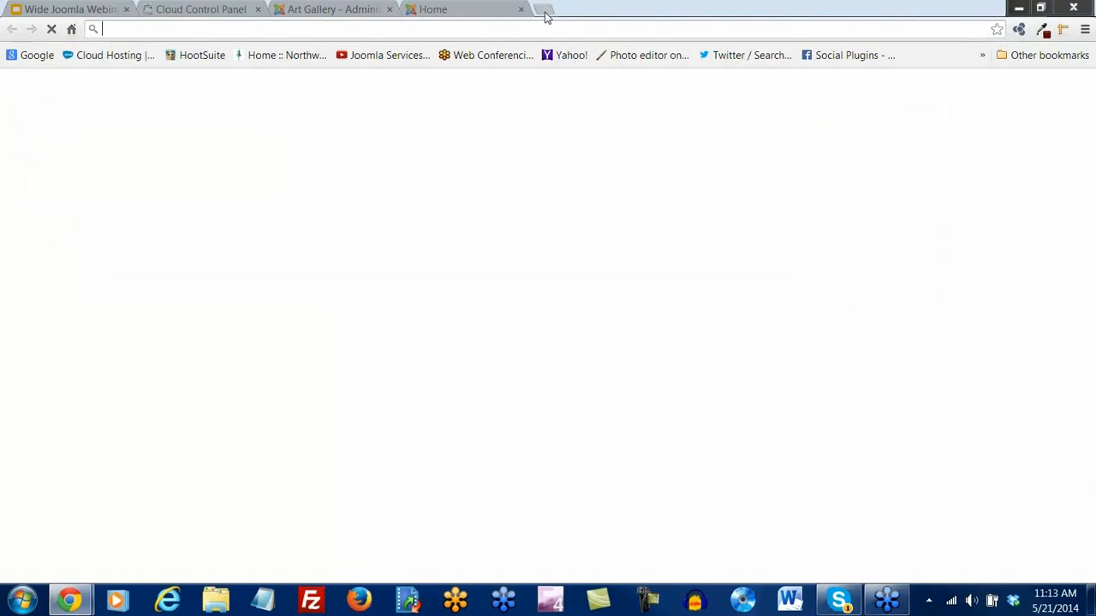
Search Google for 'lorem ipsum' and open the lipsum.com result
type("lorem")
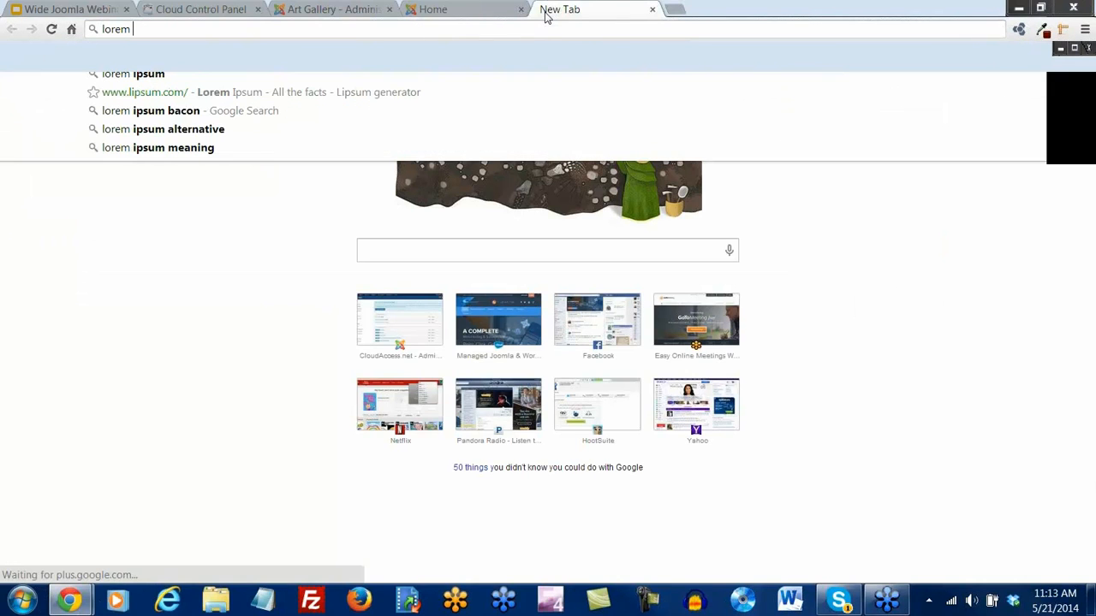
type(" ipsum")
key("Return")
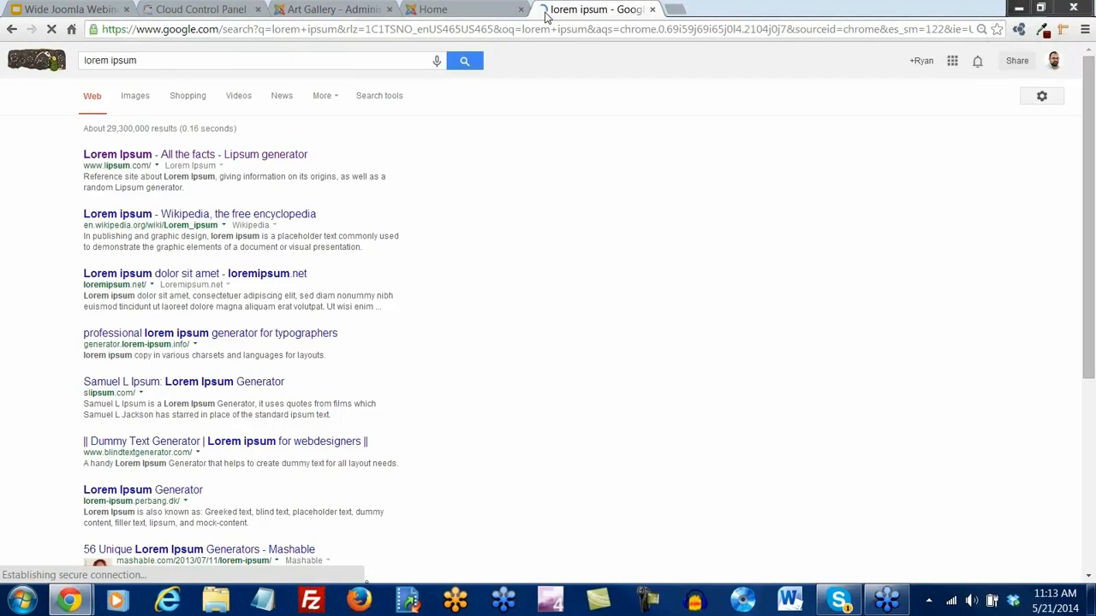
left_click(229, 154)
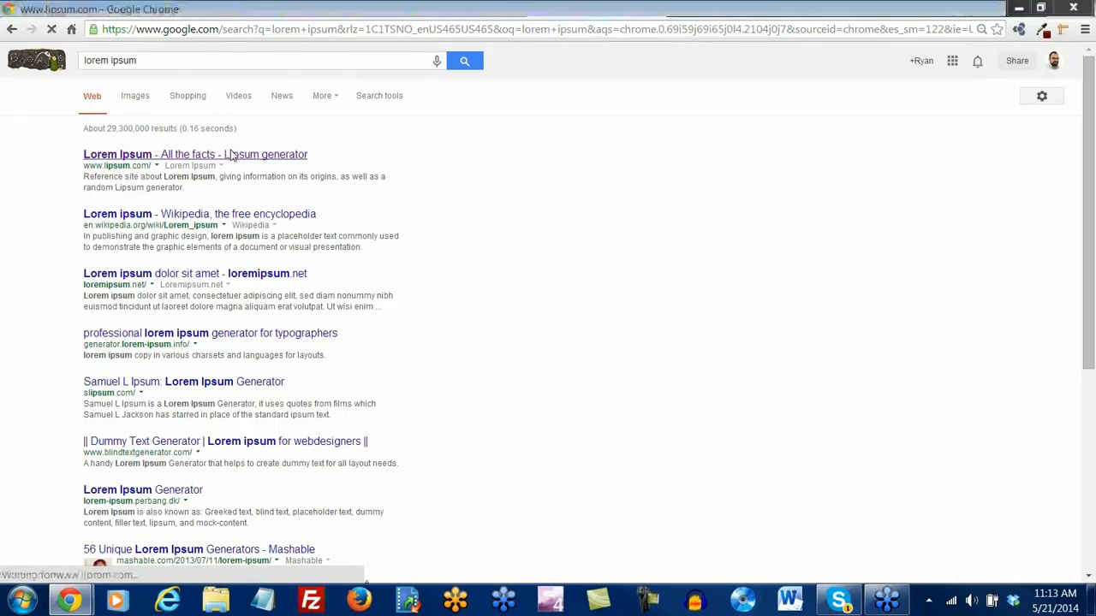
Copy the standard Lorem Ipsum heading and paragraph, then go back to the Art Gallery tab
scroll(295, 349, "down", 2)
scroll(296, 349, "down", 5)
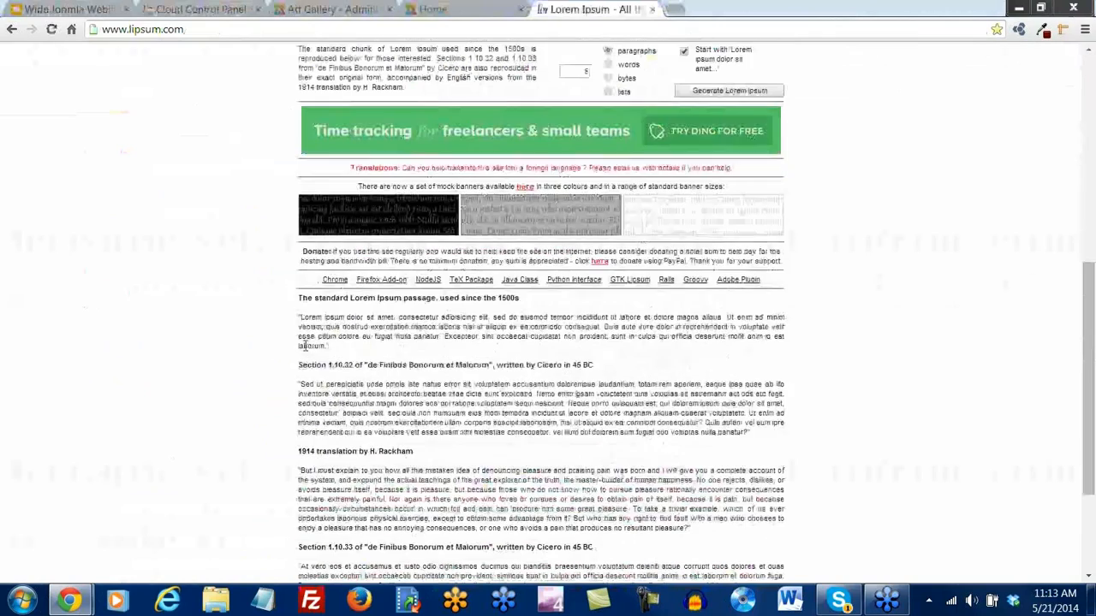
left_click_drag(299, 346, 290, 297)
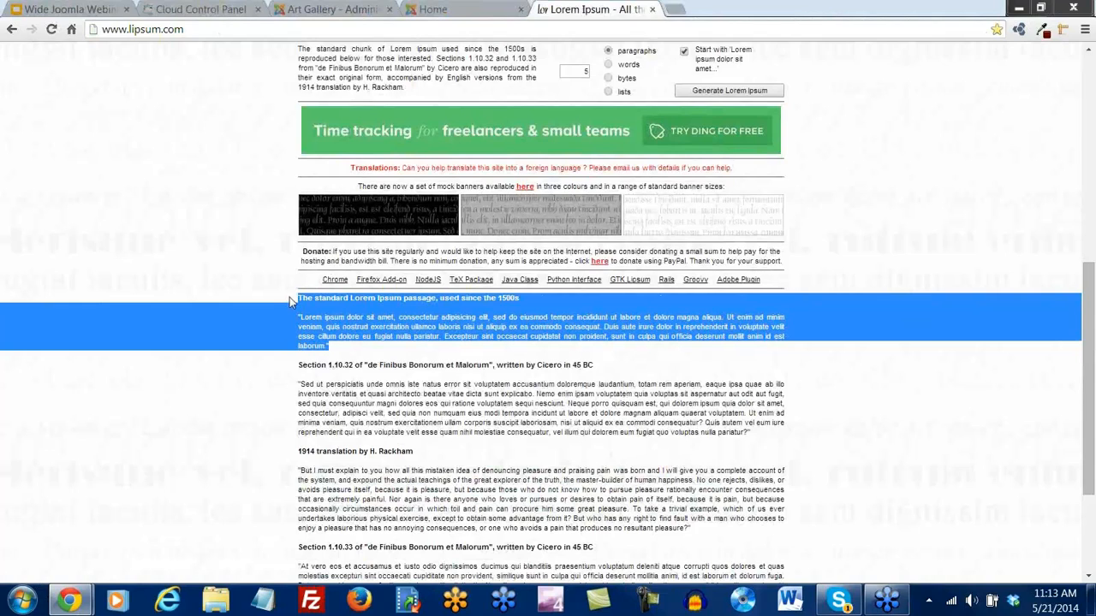
left_click(360, 348)
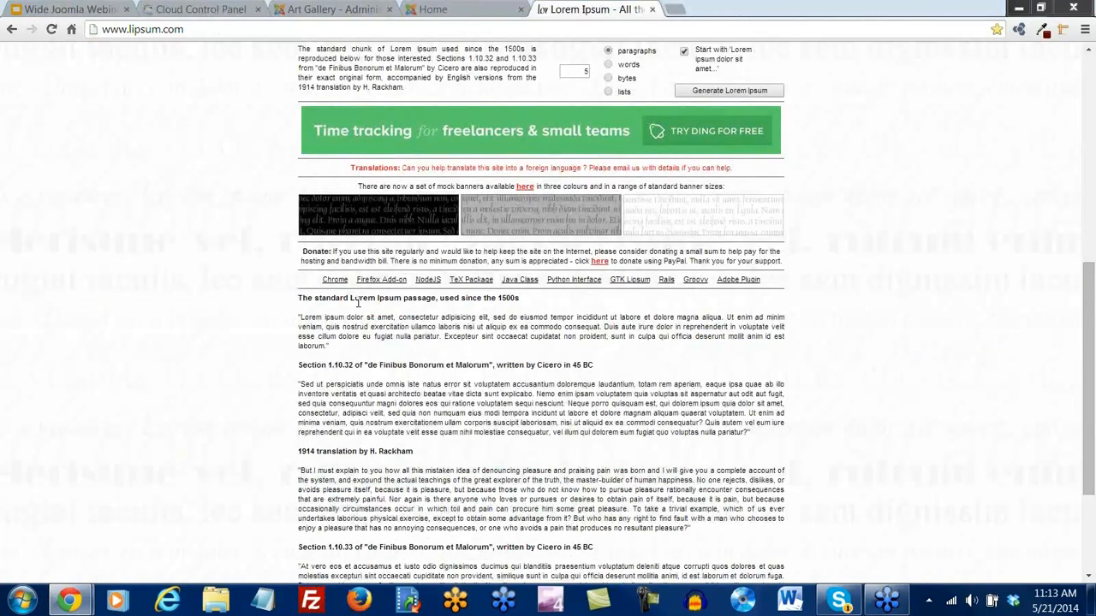
left_click(435, 10)
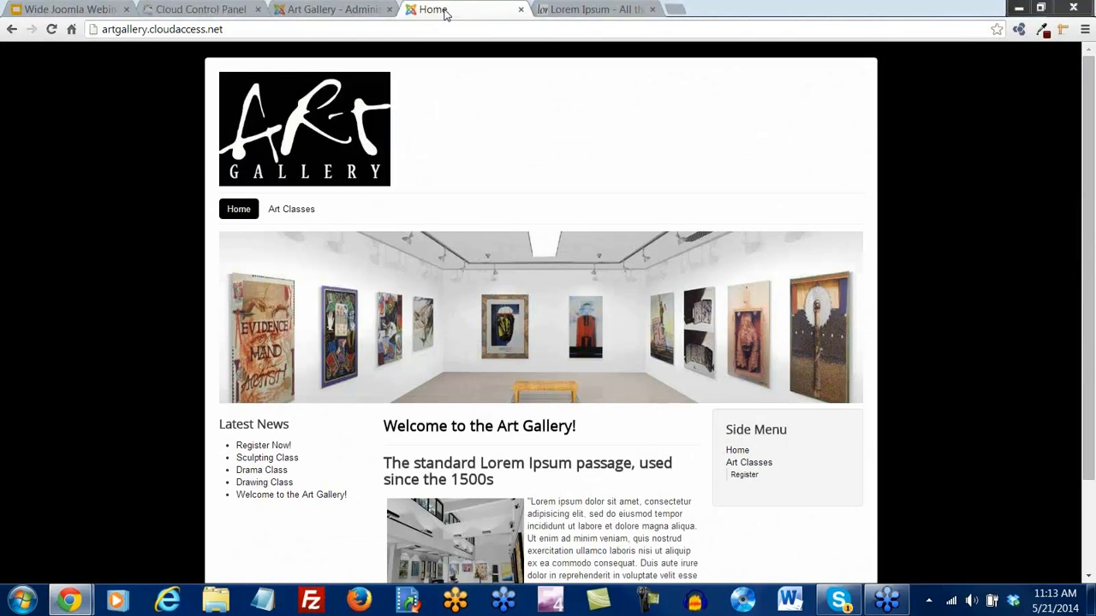
Paste the Lorem Ipsum passage as plain text into the Meet our Art Director article
left_click(325, 10)
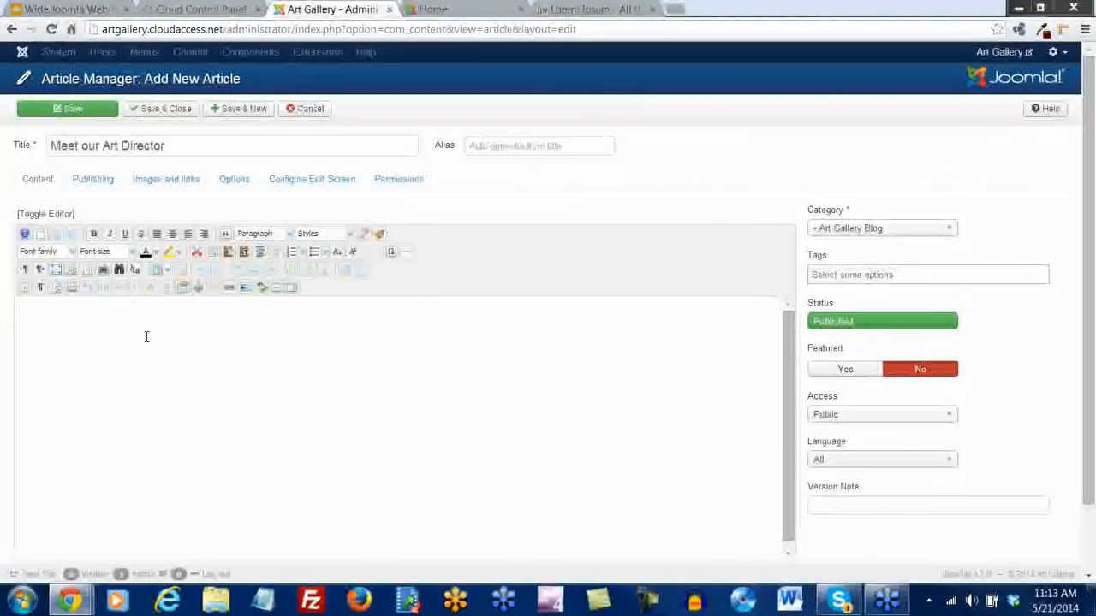
left_click(245, 254)
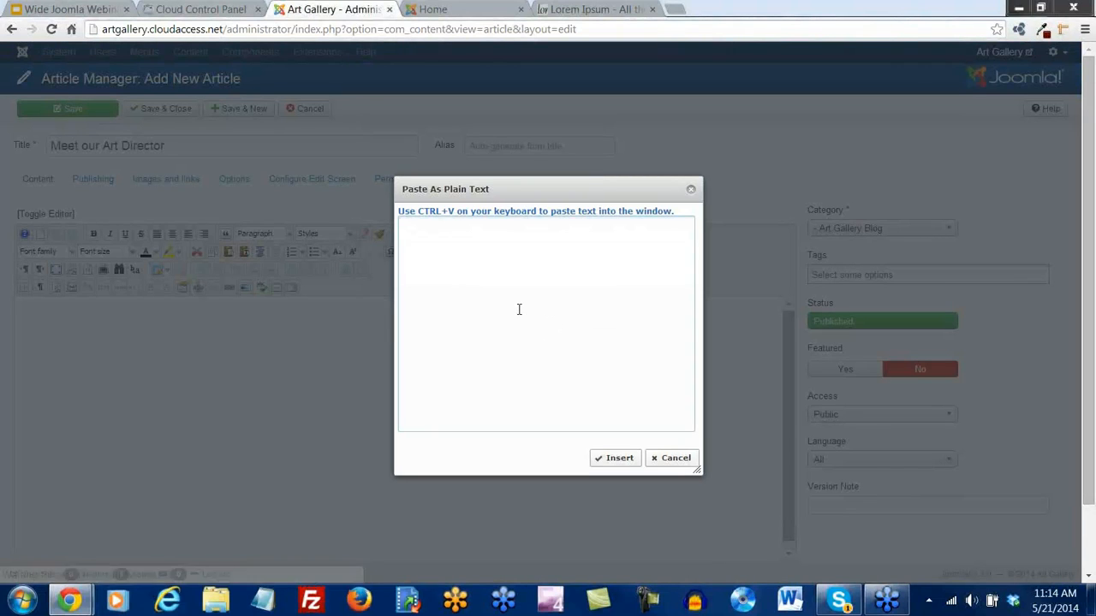
type("The standard Lorem Ipsum passage, used since the 1500s  \"Lorem ipsum dolor sit amet, consectetur adipisicing elit, sed do eiusmod tempor incididunt ut labore et dolore magna aliqua. Ut enim ad minim veniam, quis nostrud exercitation ullamco laboris nisi ut aliquip ex ea commodo consequat. Duis aute irure dolor in reprehenderit in voluptate velit esse cillum dolore eu fugiat nulla pariatur. Excepteur sint occaecat cupidatat non proident, sunt in culpa qui officia deserunt mollit anim id est laborum.\"")
left_click(619, 458)
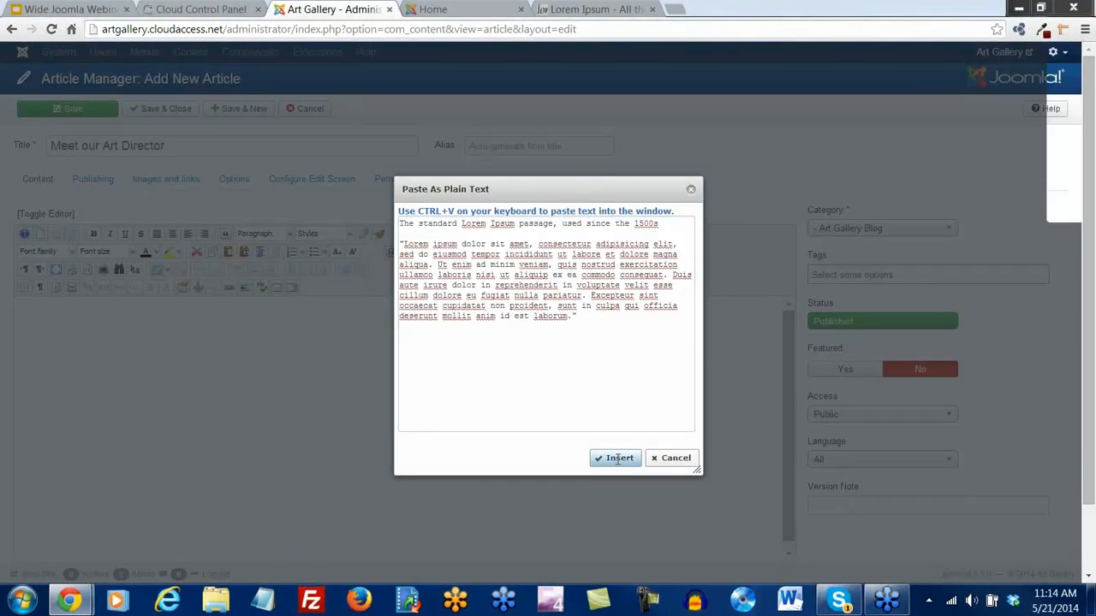
Format the first line of the text as Heading 2
left_click_drag(252, 307, 3, 304)
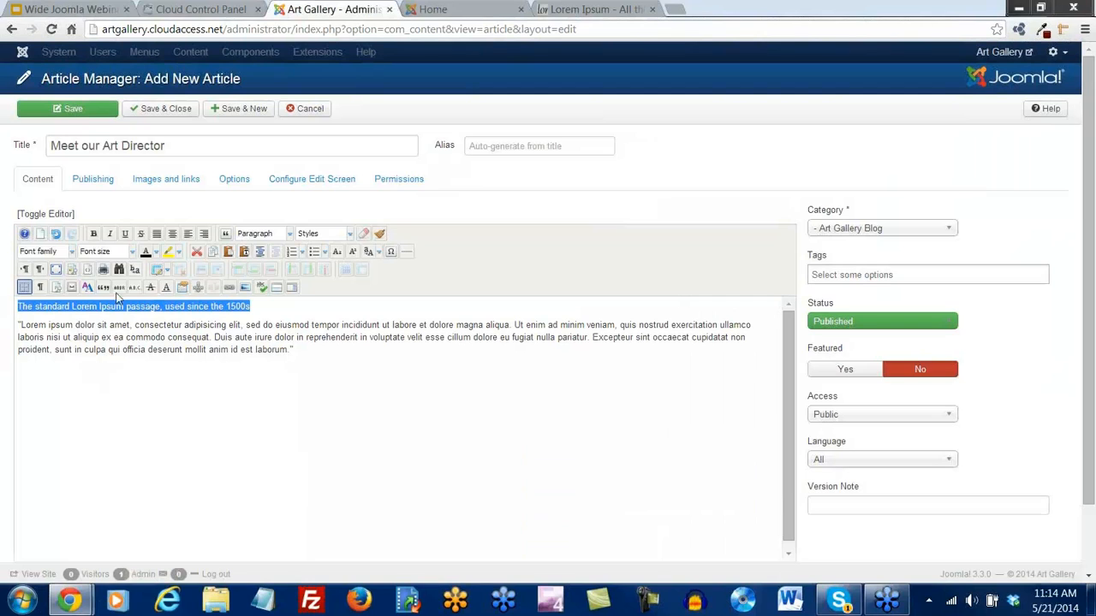
left_click(289, 238)
scroll(285, 255, "down", 1)
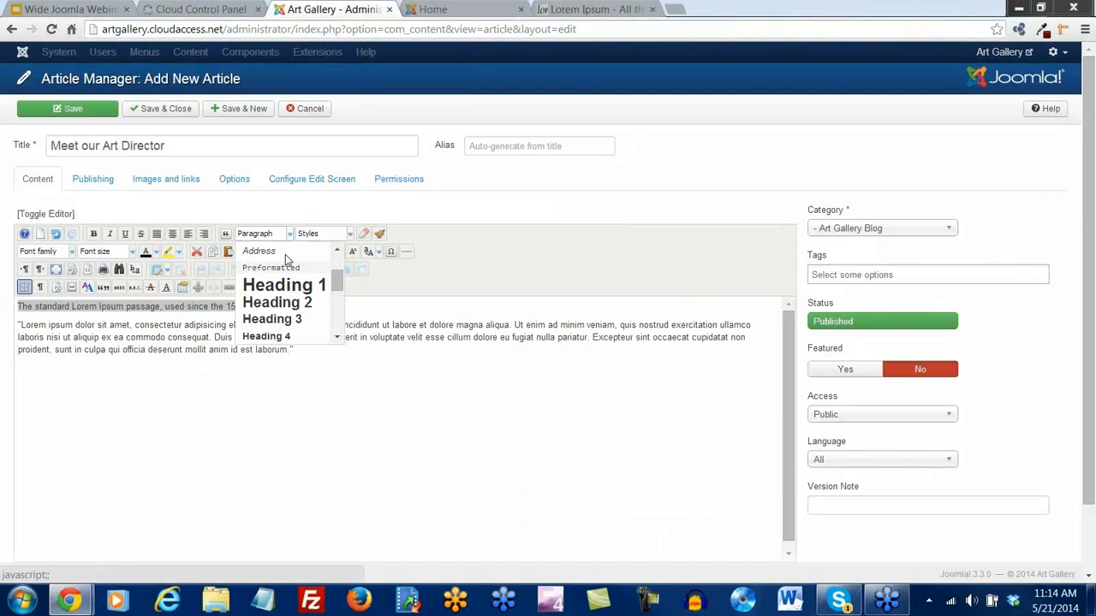
left_click(276, 301)
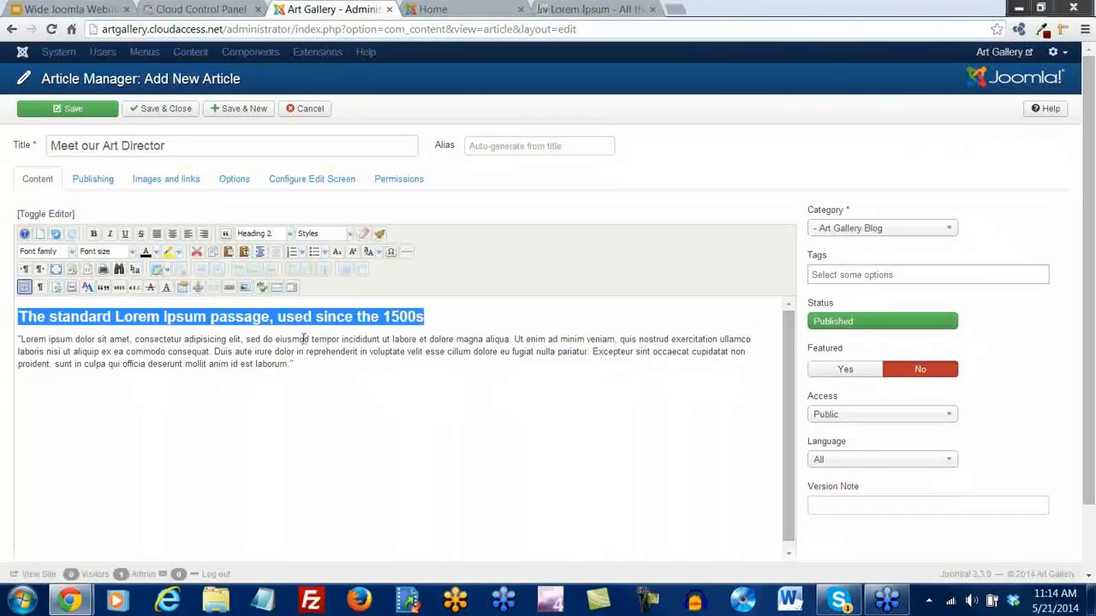
left_click(300, 361)
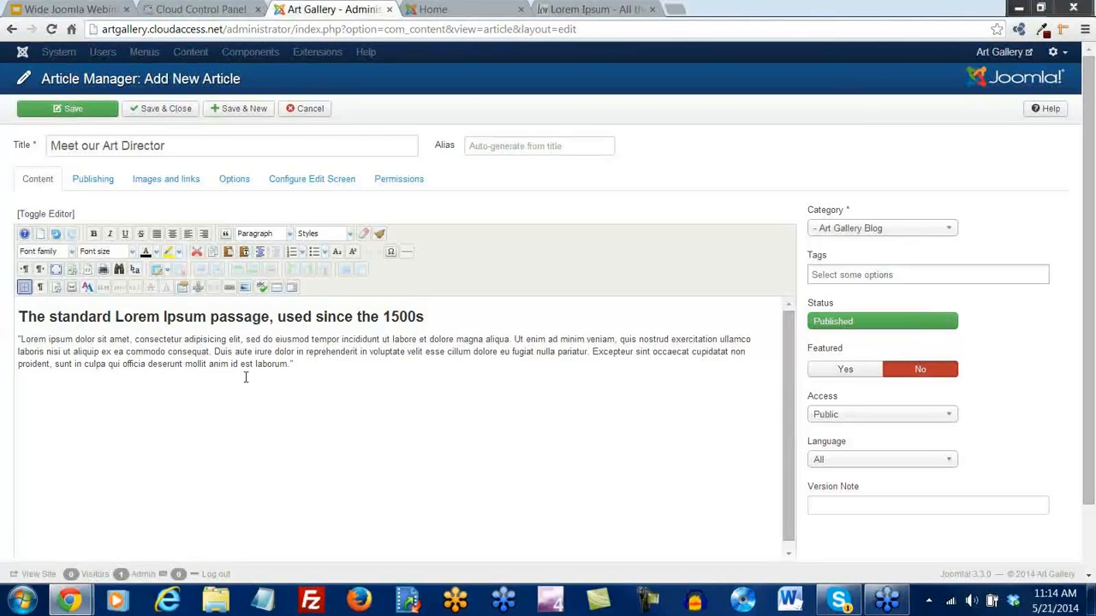
Insert a Read More break after 'aliqua.' and Save & New
left_click(512, 340)
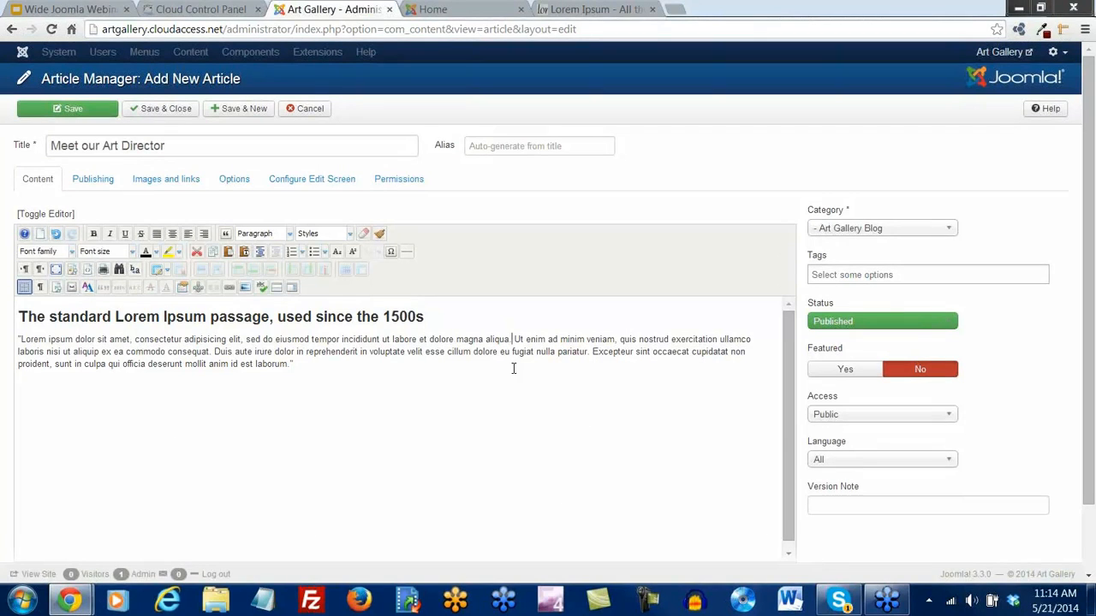
left_click(276, 289)
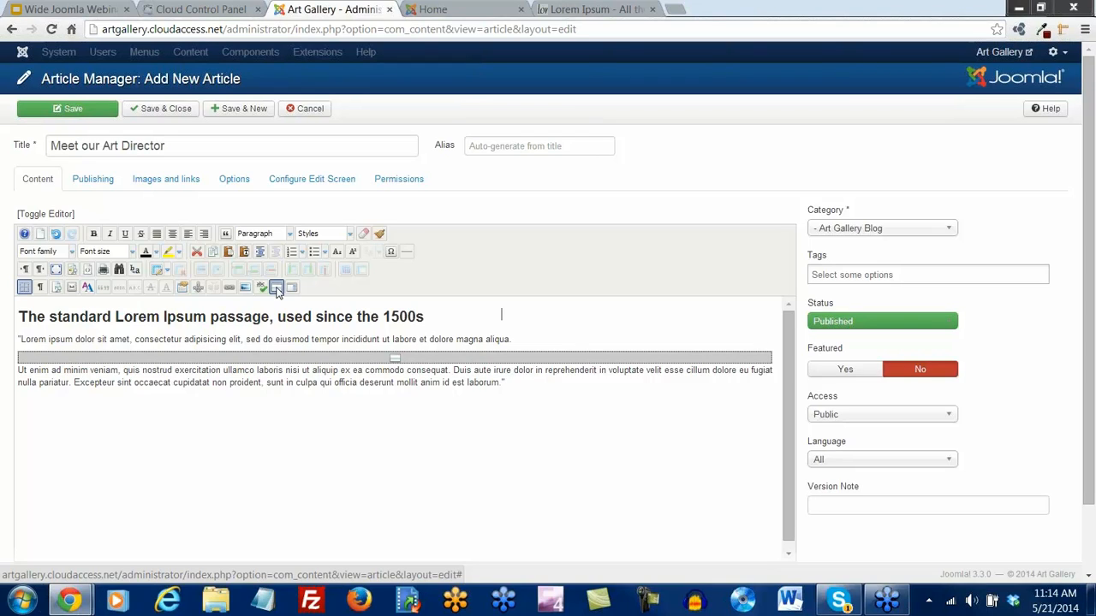
left_click(240, 110)
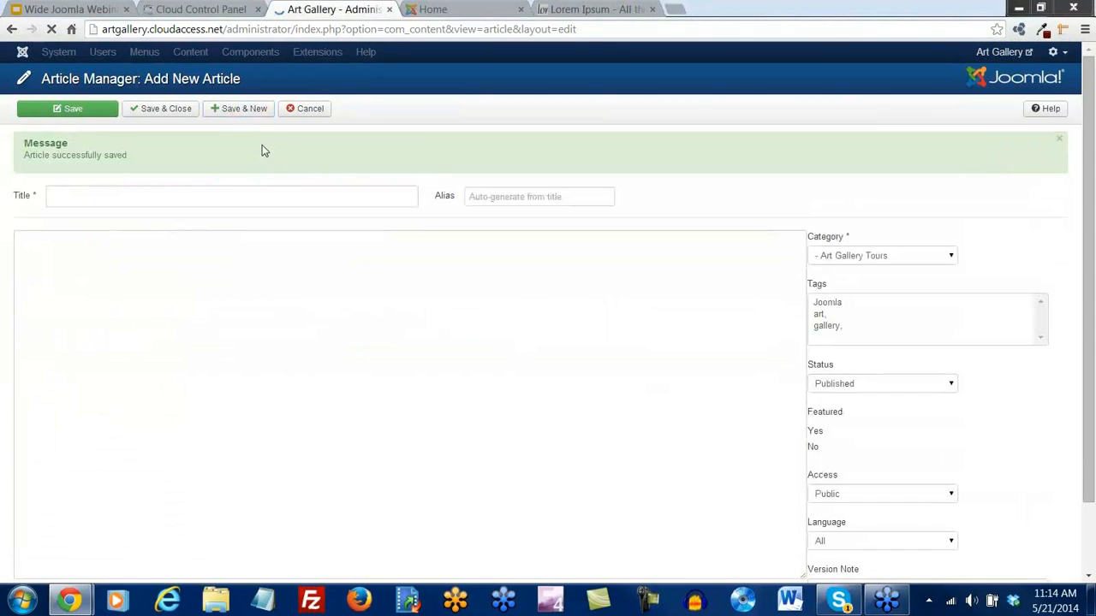
Title the article 'Free Gallery Tours on Sunday' and paste in Lorem Ipsum as plain text
left_click(78, 197)
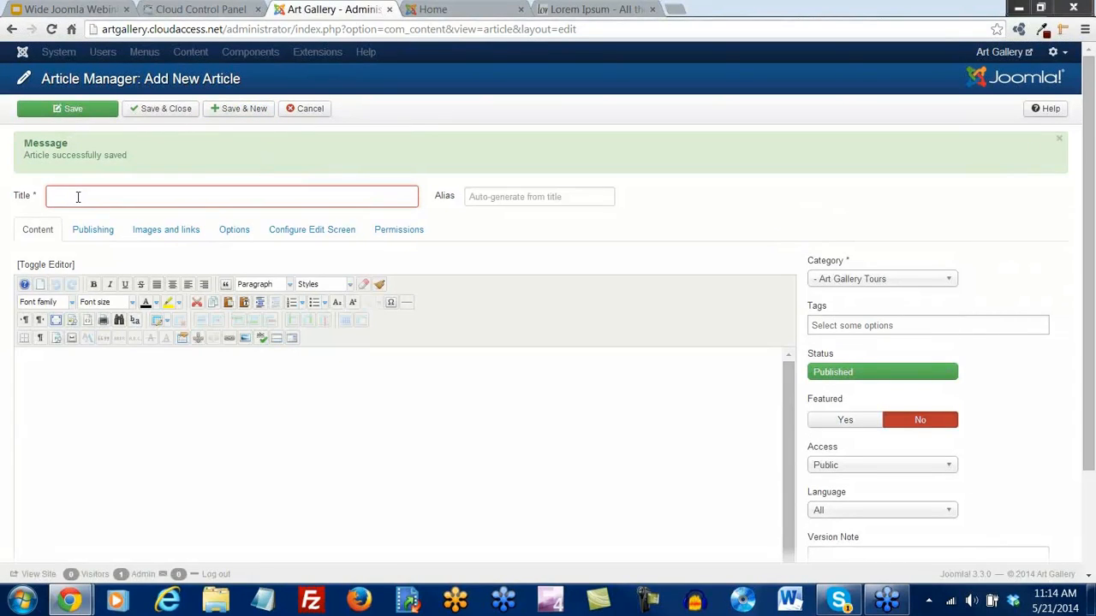
type("Free")
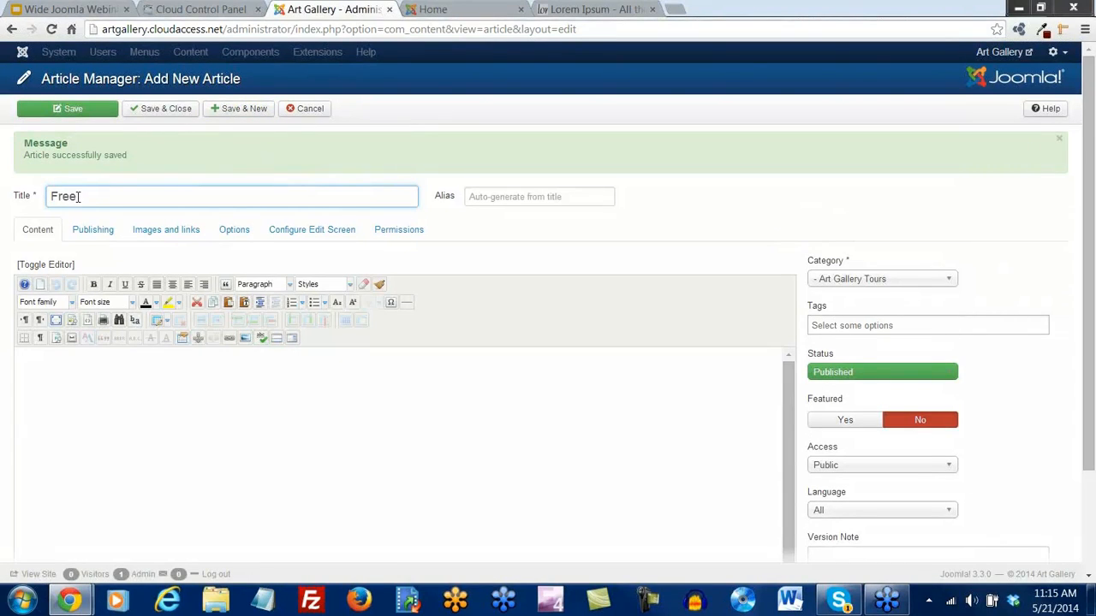
type("Tours on Sunday")
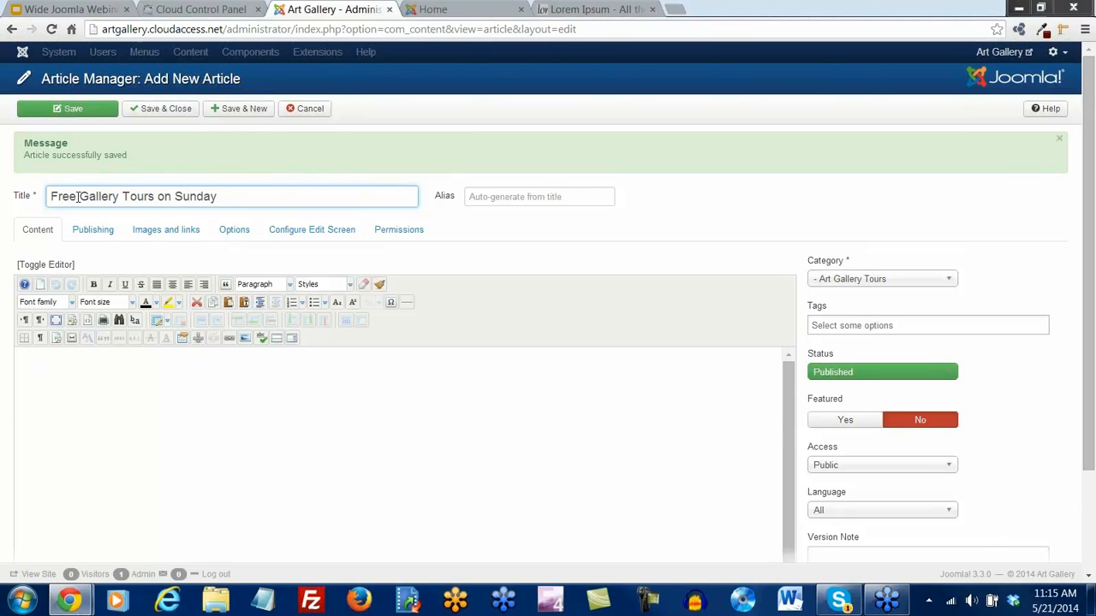
left_click(244, 302)
type("The standard Lorem Ipsum passage, used since the 1500s  \"Lorem ipsum dolor sit amet, consectetur adipisicing elit, sed do eiusmod tempor incididunt ut labore et dolore magna aliqua. Ut enim ad minim veniam, quis nostrud exercitation ullamco laboris nisi ut aliquip ex ea commodo consequat. Duis aute irure dolor in reprehenderit in voluptate velit esse cillum dolore eu fugiat nulla pariatur. Excepteur sint occaecat cupidatat non proident, sunt in culpa qui officia deserunt mollit anim id est laborum.\"")
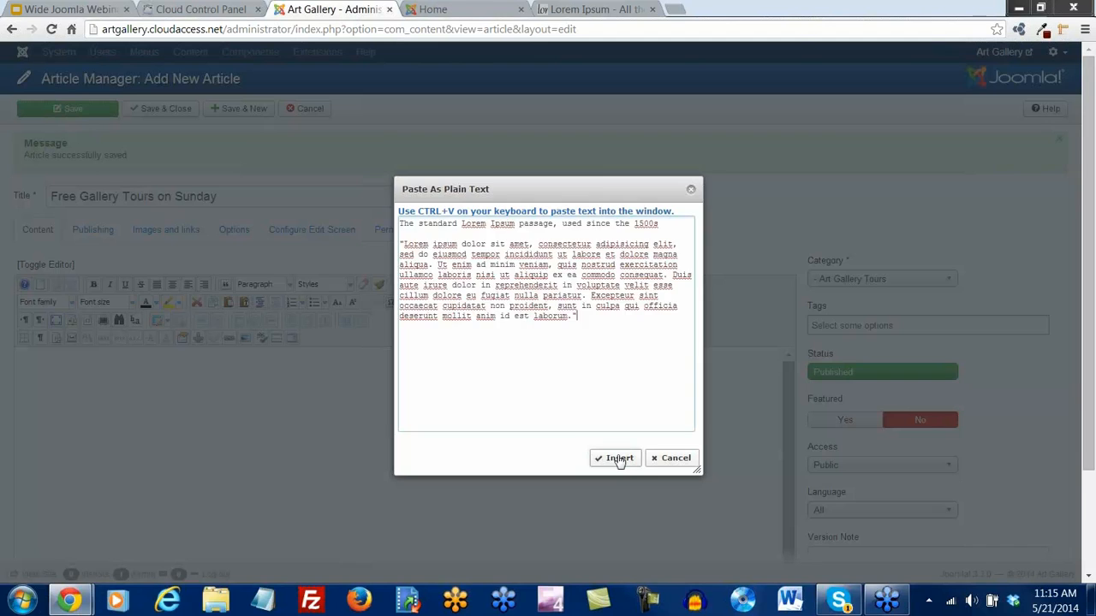
left_click(614, 458)
Format the first line of the text as Heading 2
left_click_drag(255, 355, 16, 357)
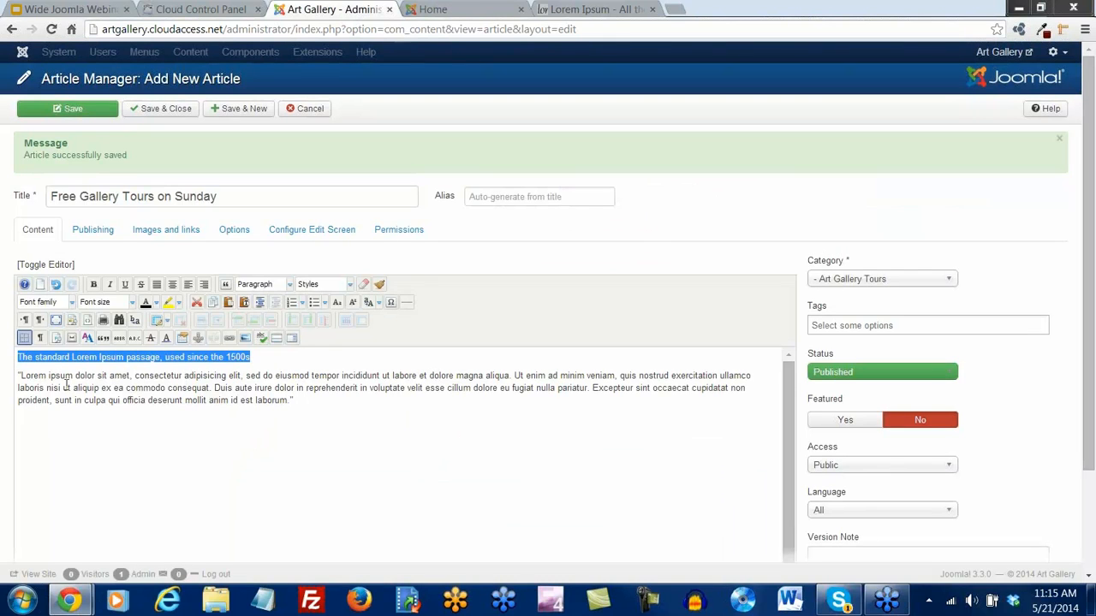
left_click(290, 286)
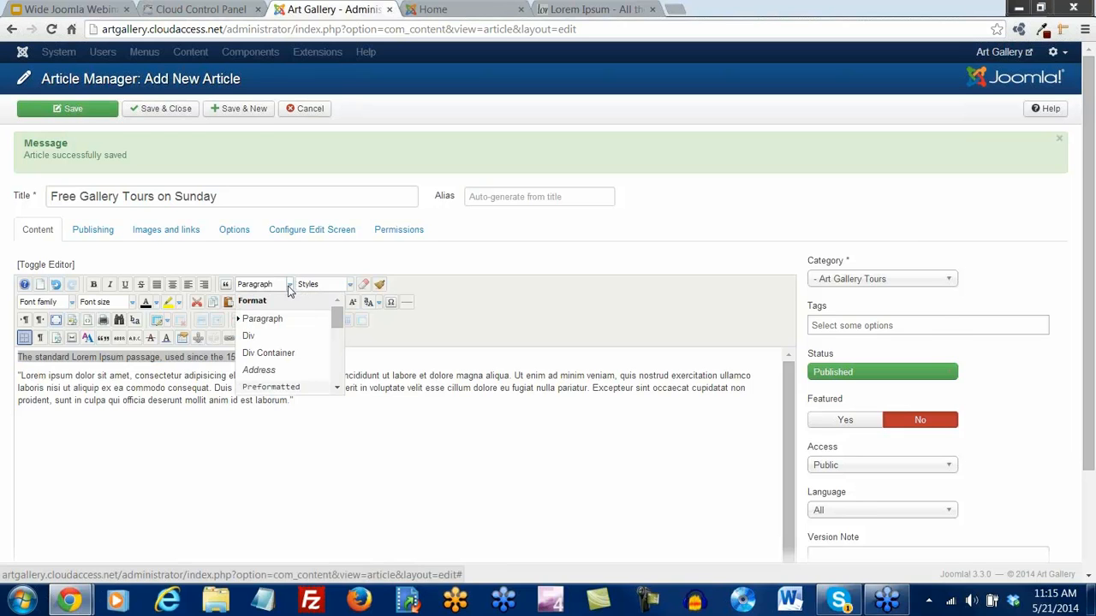
scroll(288, 290, "down", 1)
scroll(280, 285, "down", 2)
left_click(280, 286)
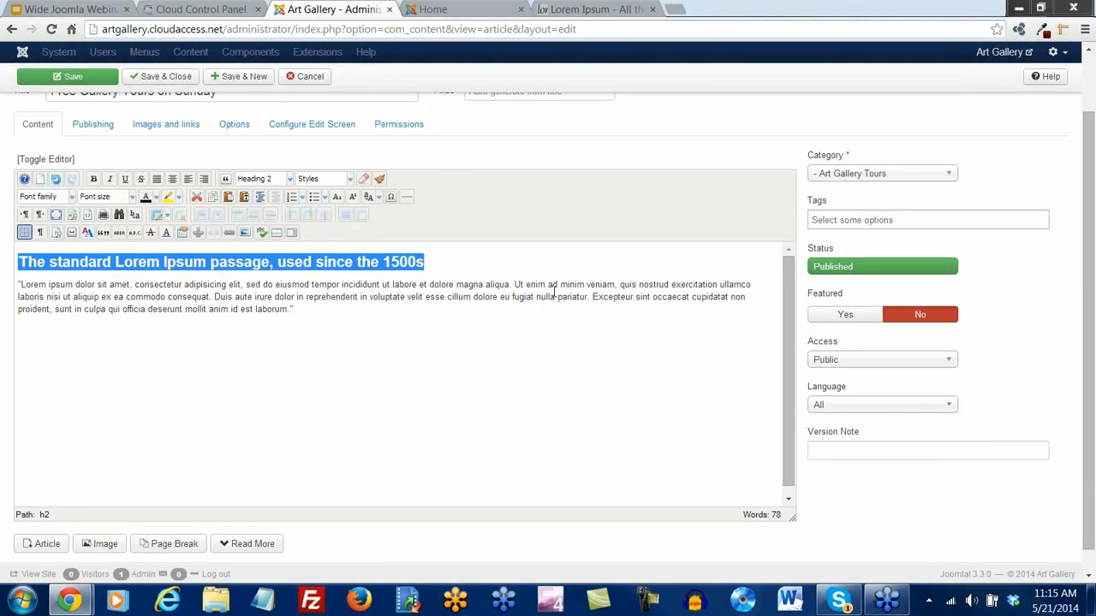
Insert a Read More break after 'aliqua.' and Save & New
left_click(513, 285)
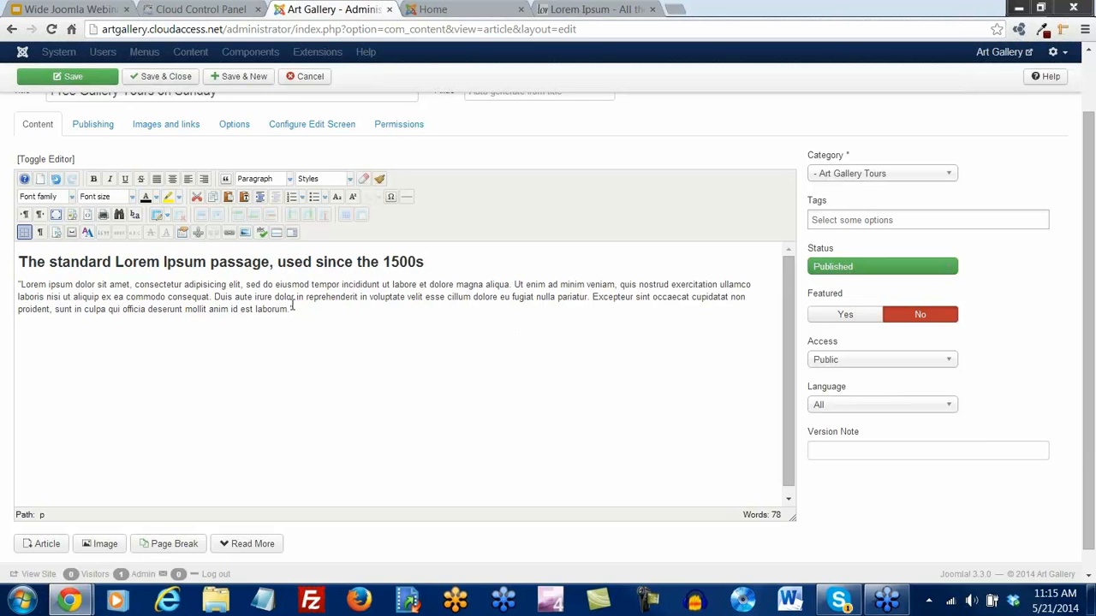
left_click(276, 232)
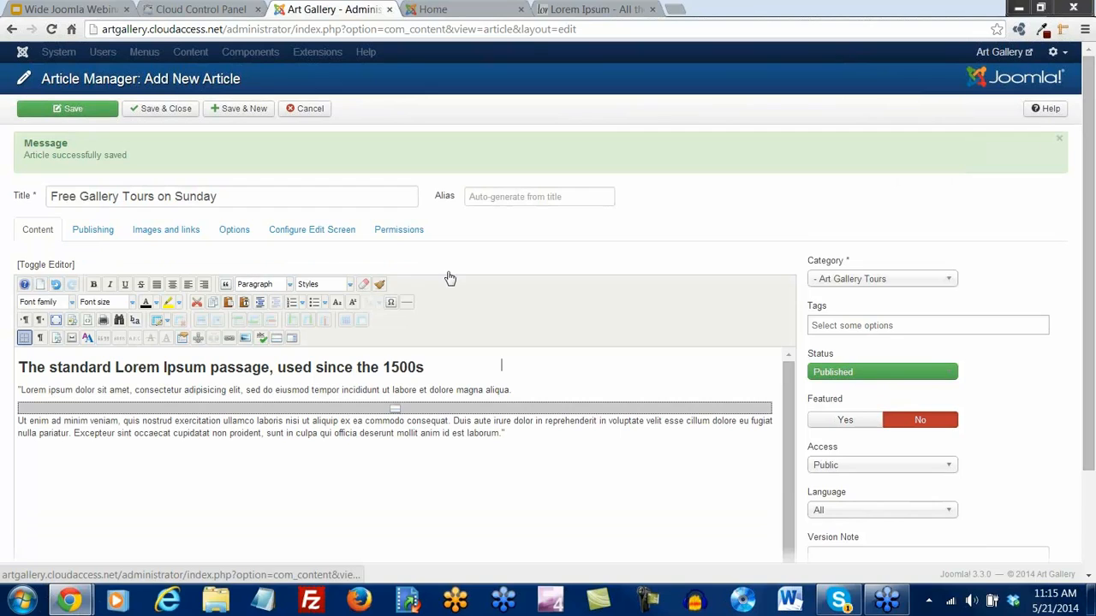
left_click(231, 112)
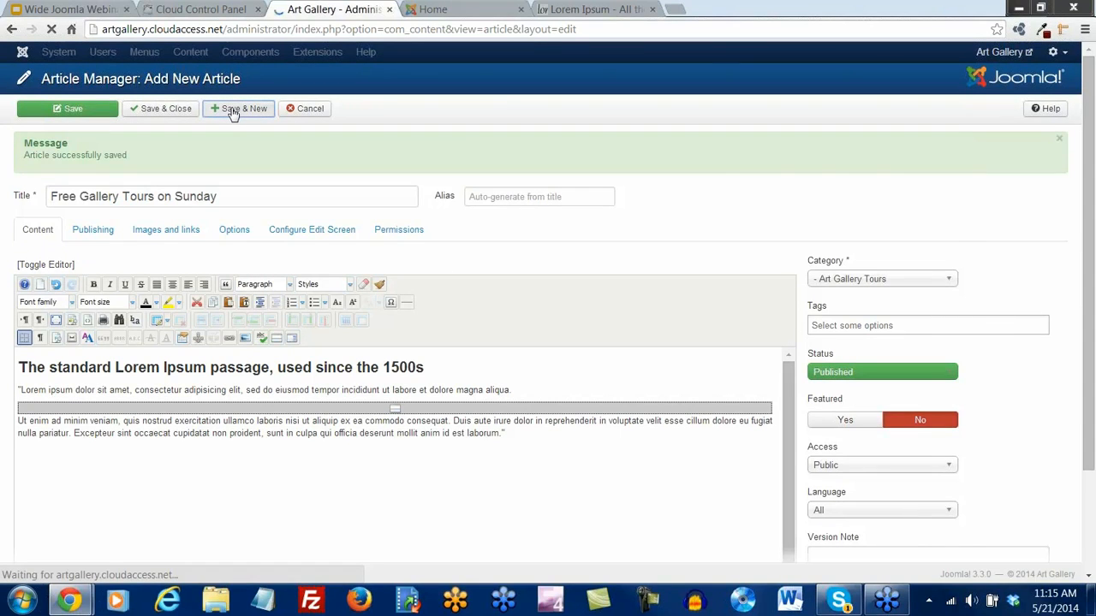
left_click(82, 196)
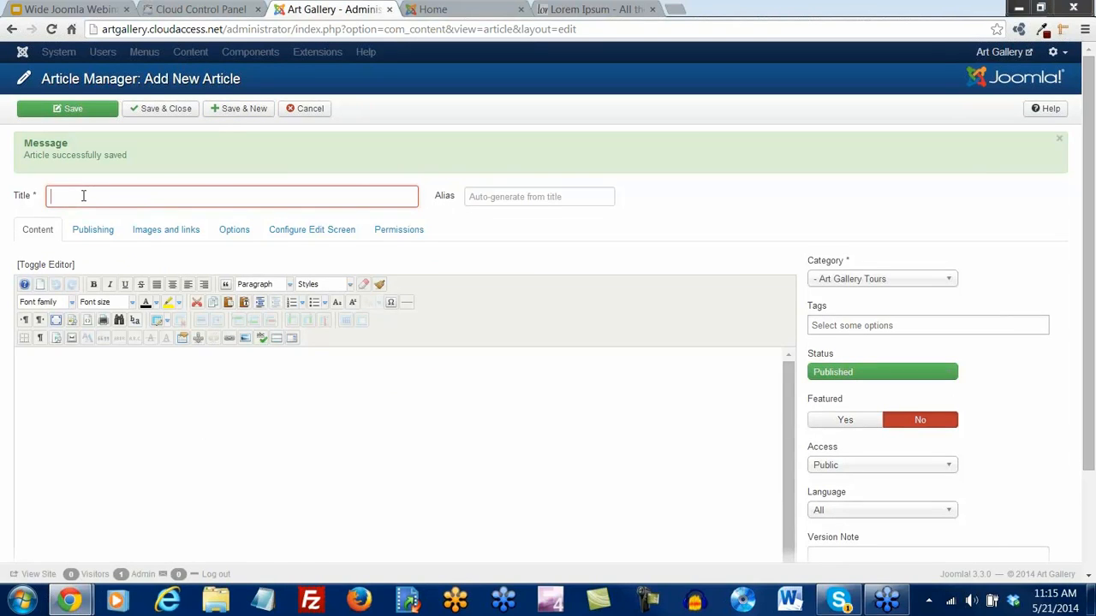
Title the article 'Off Broadway Musical Coming Soon!' and paste in Lorem Ipsum as plain text
type("Off B")
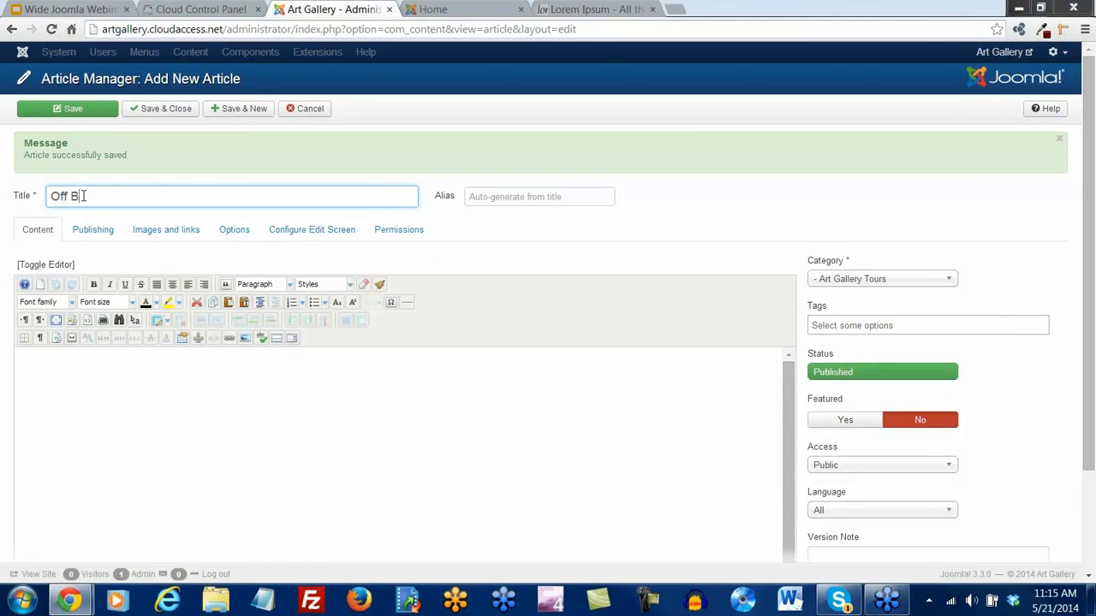
type("roadway Musical Coming Soon!")
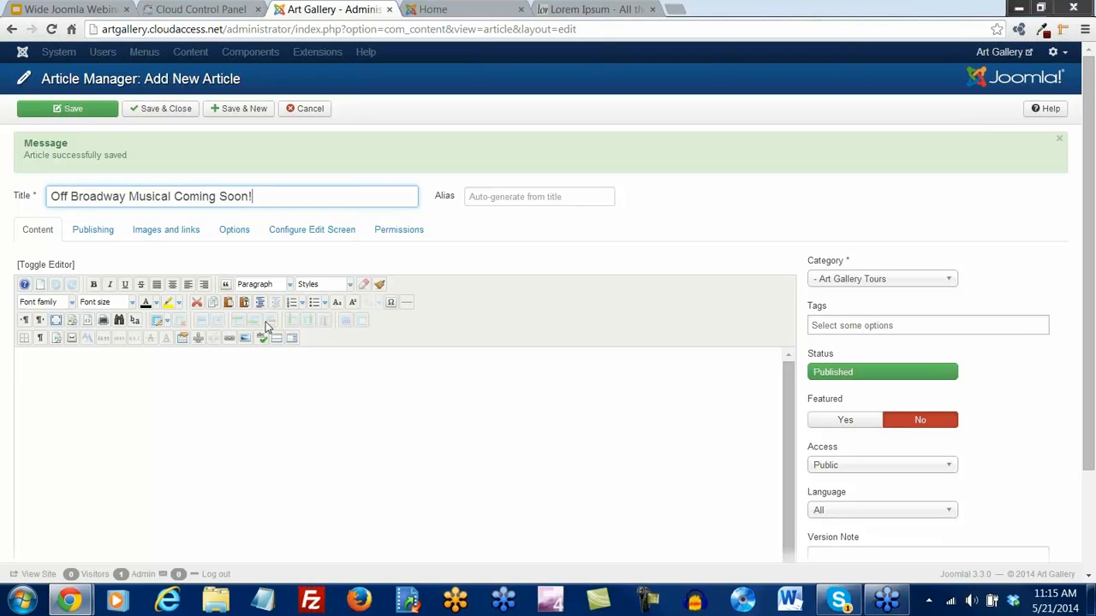
left_click(244, 302)
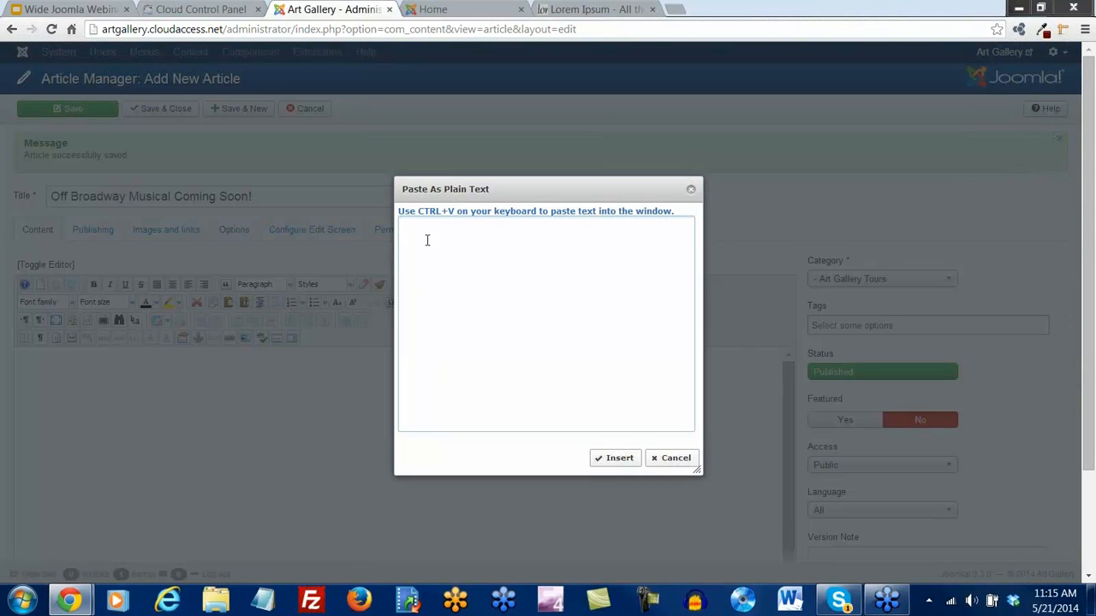
type("The standard Lorem Ipsum passage, used since the 1500s  \"Lorem ipsum dolor sit amet, consectetur adipisicing elit, sed do eiusmod tempor incididunt ut labore et dolore magna aliqua. Ut enim ad minim veniam, quis nostrud exercitation ullamco laboris nisi ut aliquip ex ea commodo consequat. Duis aute irure dolor in reprehenderit in voluptate velit esse cillum dolore eu fugiat nulla pariatur. Excepteur sint occaecat cupidatat non proident, sunt in culpa qui officia deserunt mollit anim id est laborum.\"")
left_click(609, 458)
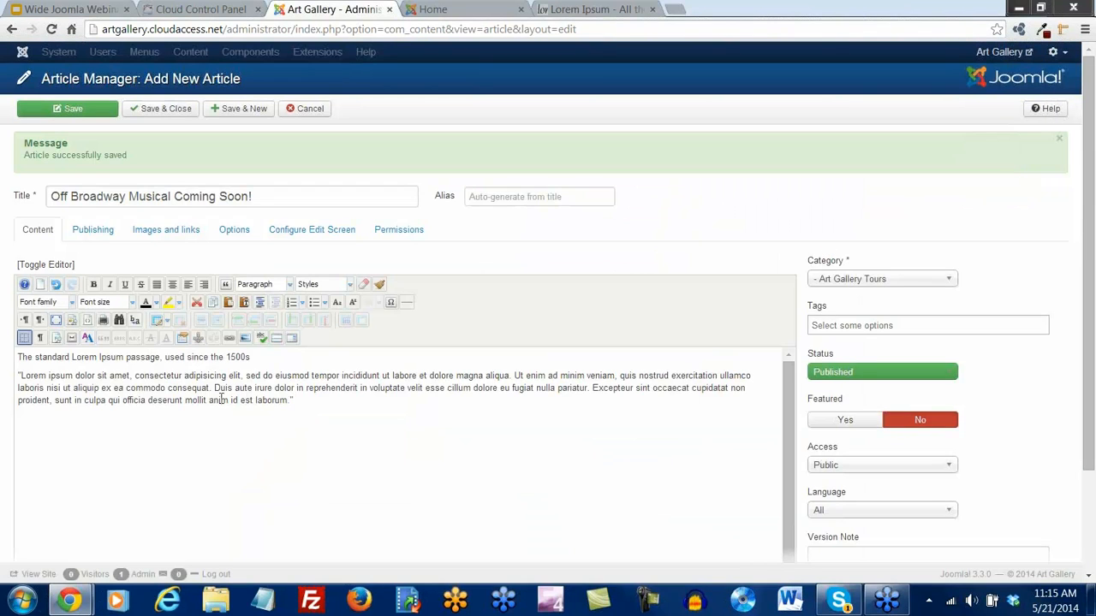
Make the first line Heading 2 and add a Read More break after 'aliqua.'
triple_click(248, 356)
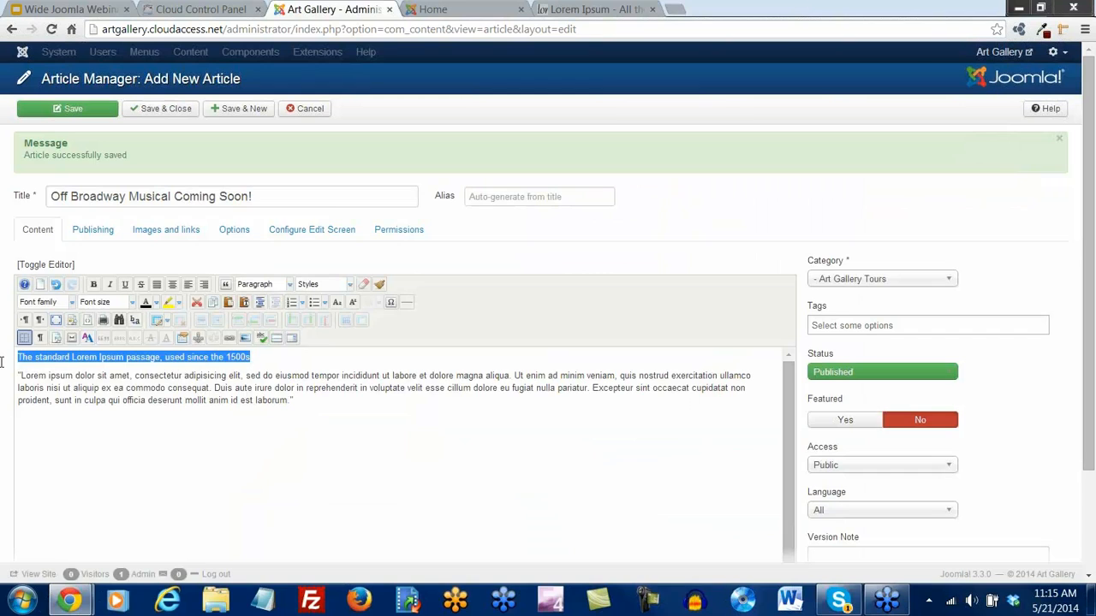
left_click(263, 284)
left_click(275, 353)
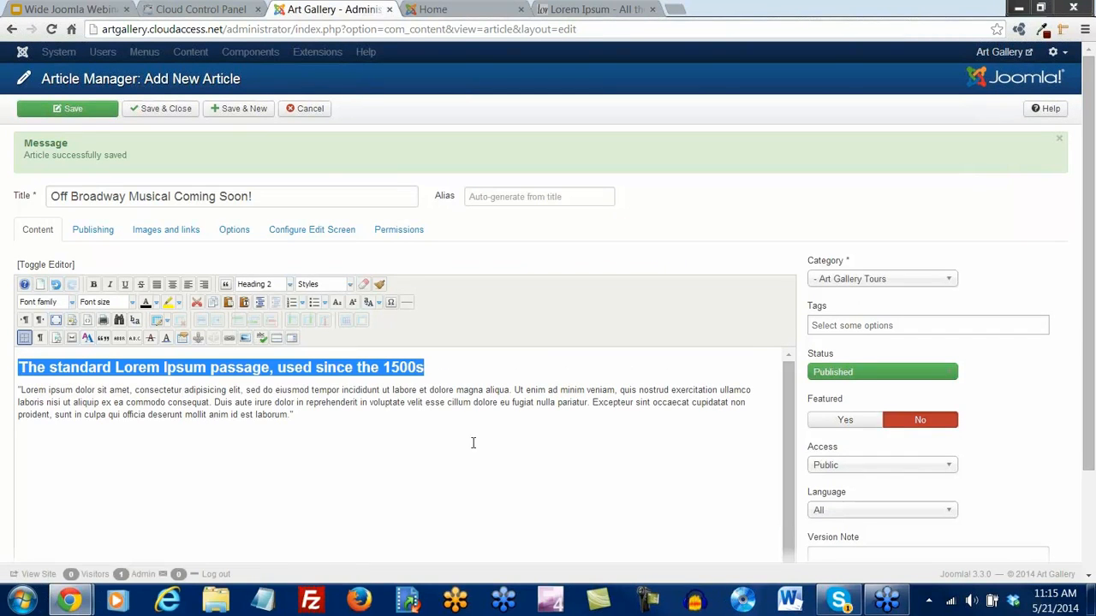
left_click(514, 390)
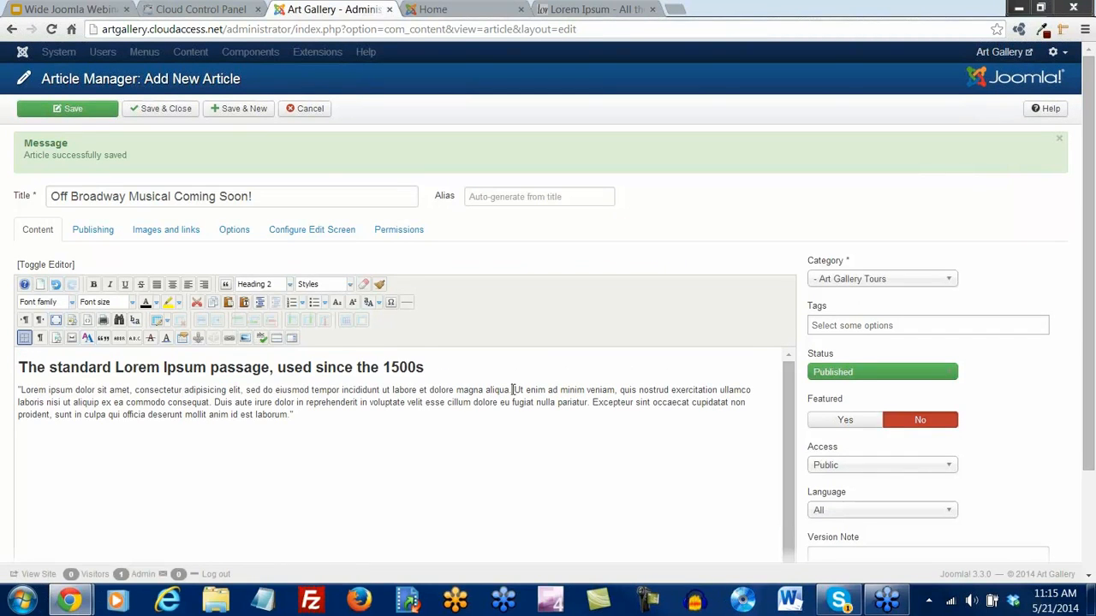
left_click(276, 338)
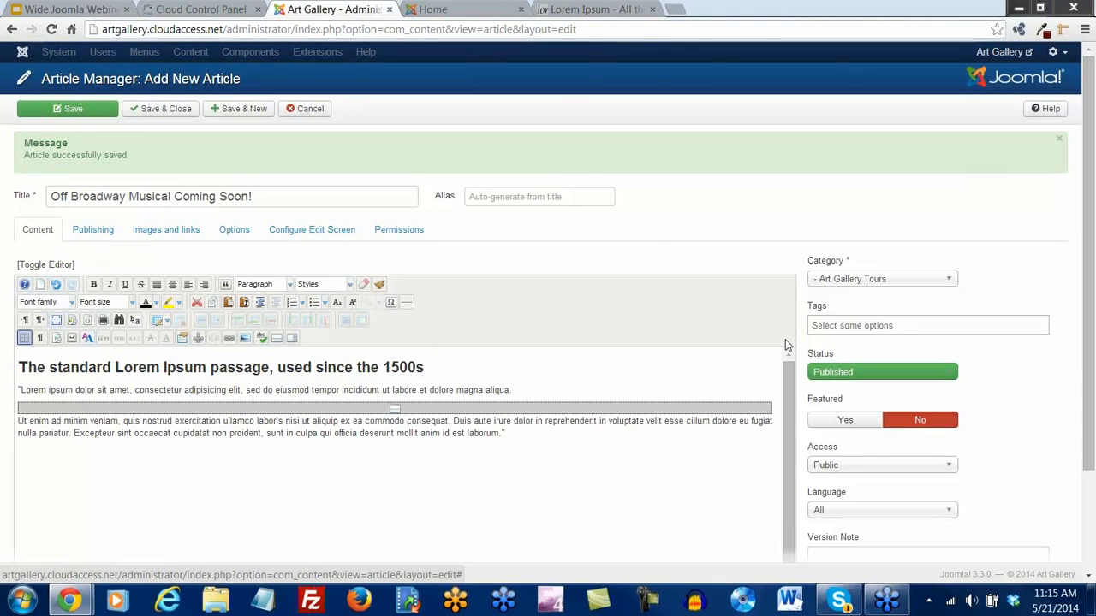
Set the category to Art Gallery Blog and Save & Close
left_click(841, 281)
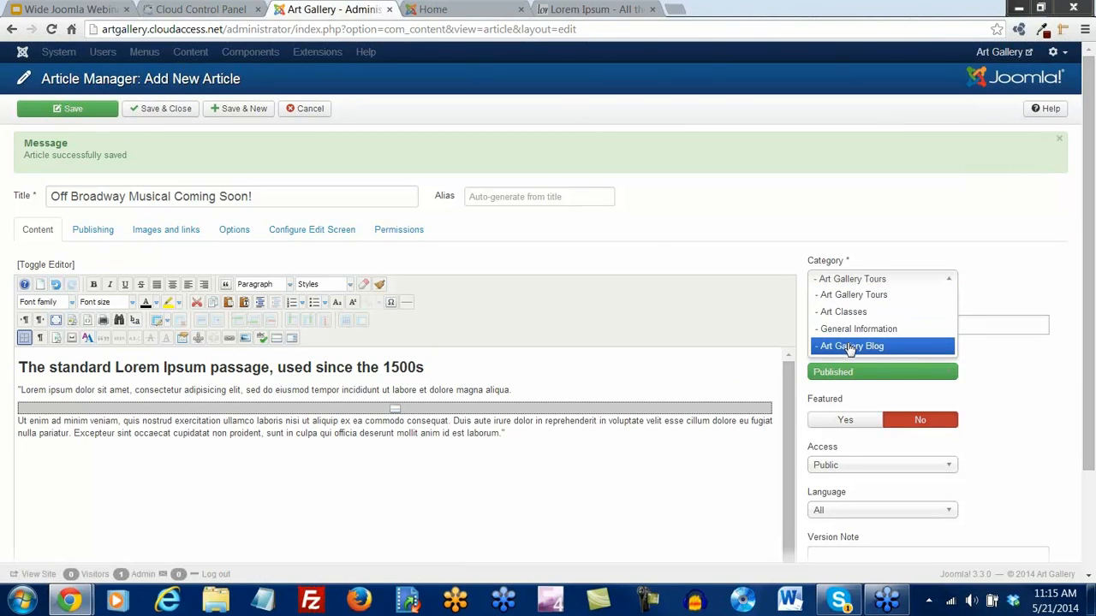
left_click(848, 346)
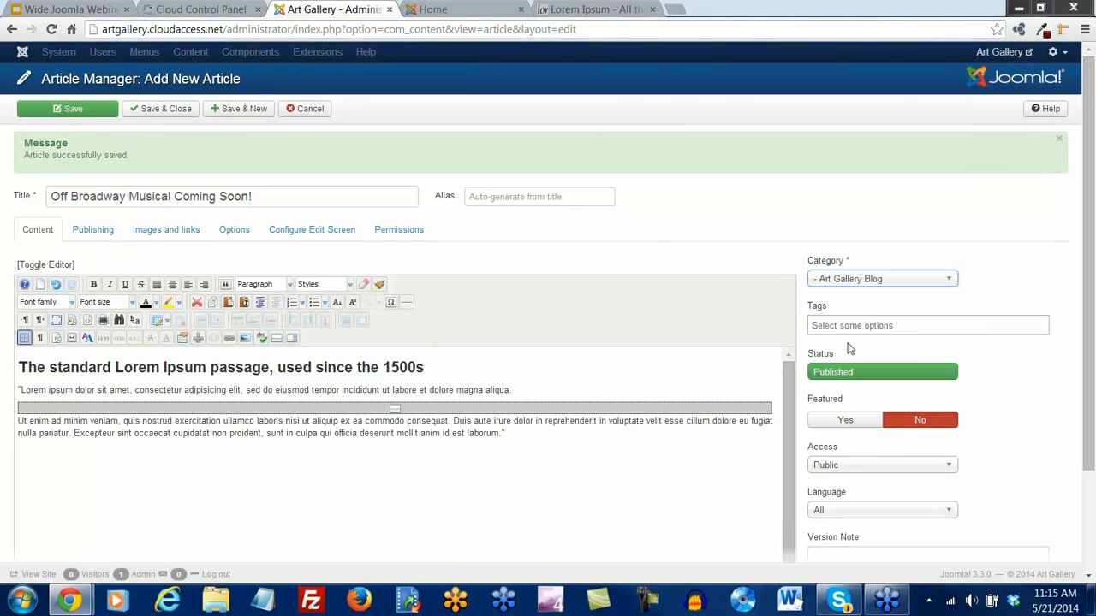
left_click(170, 110)
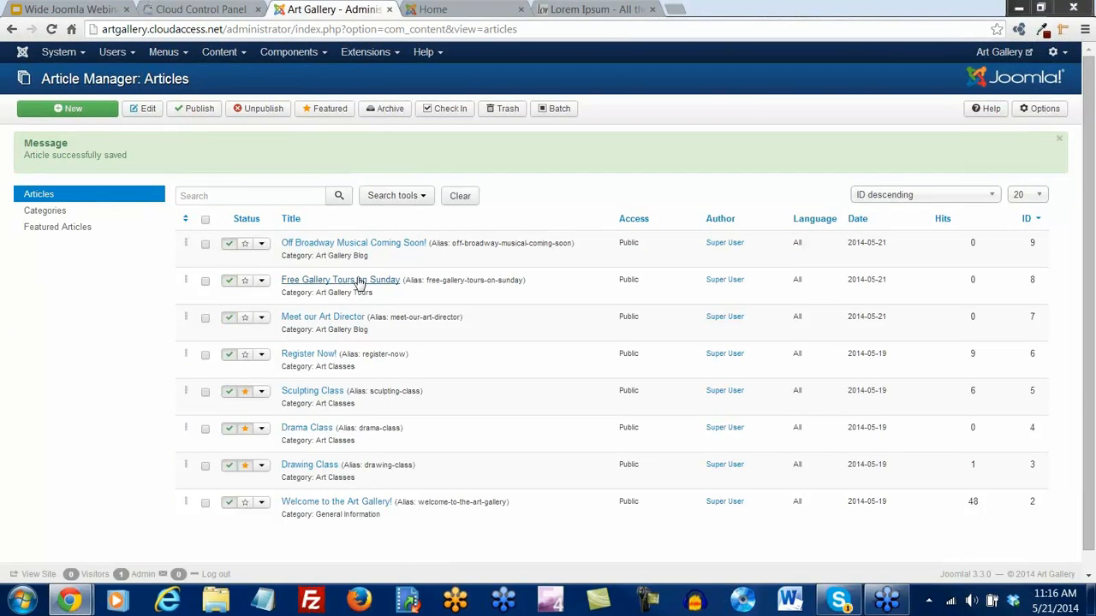
Change Free Gallery Tours on Sunday's category to Art Gallery Blog and Save & Close
left_click(358, 281)
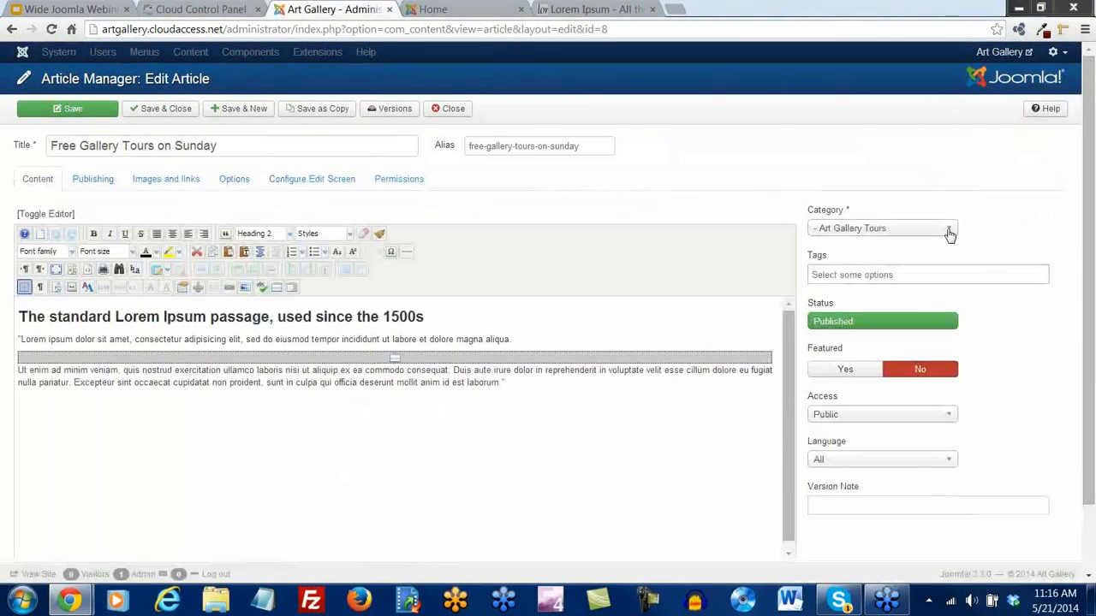
left_click(948, 229)
left_click(890, 298)
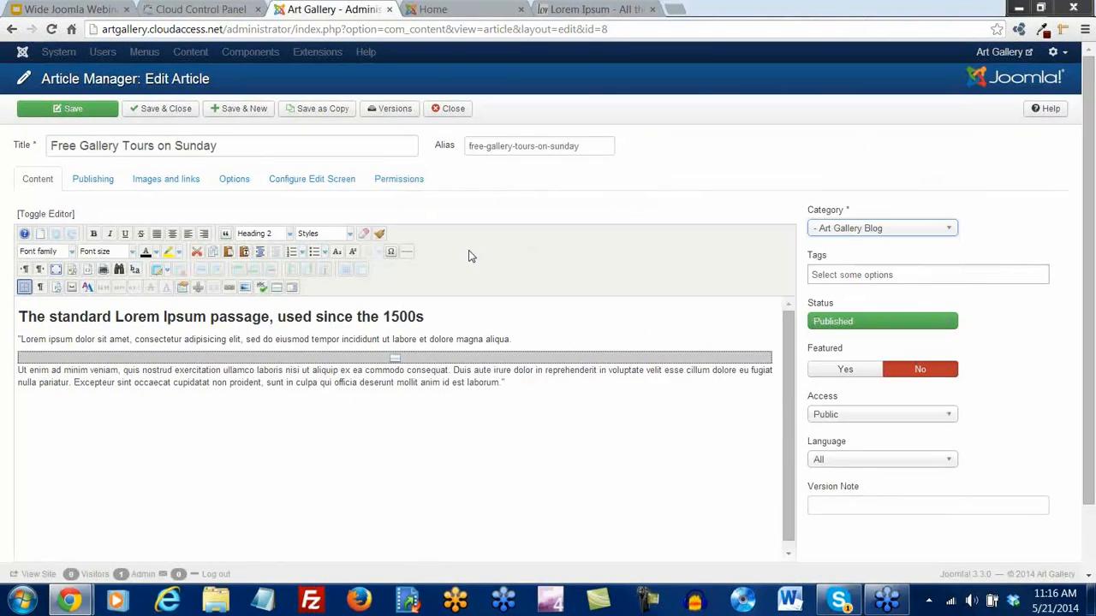
left_click(169, 115)
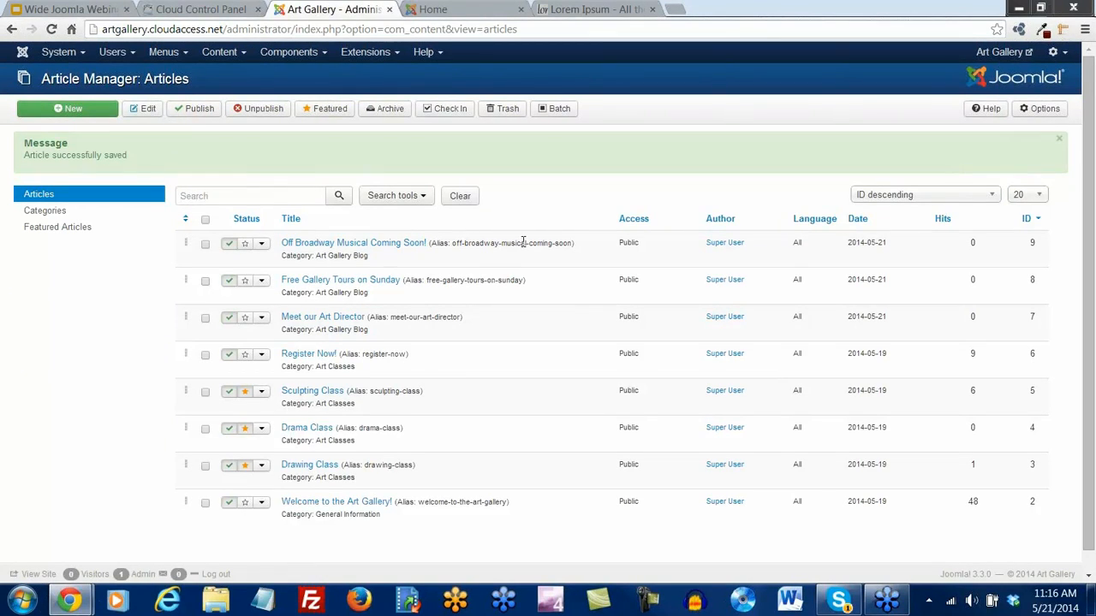
scroll(524, 243, "down", 1)
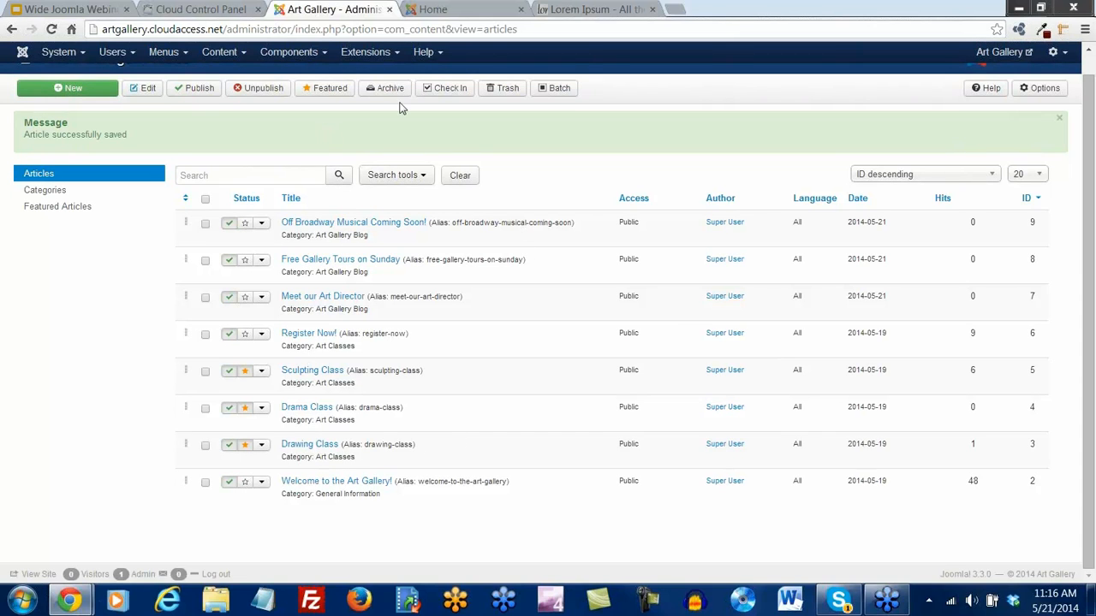
left_click(440, 9)
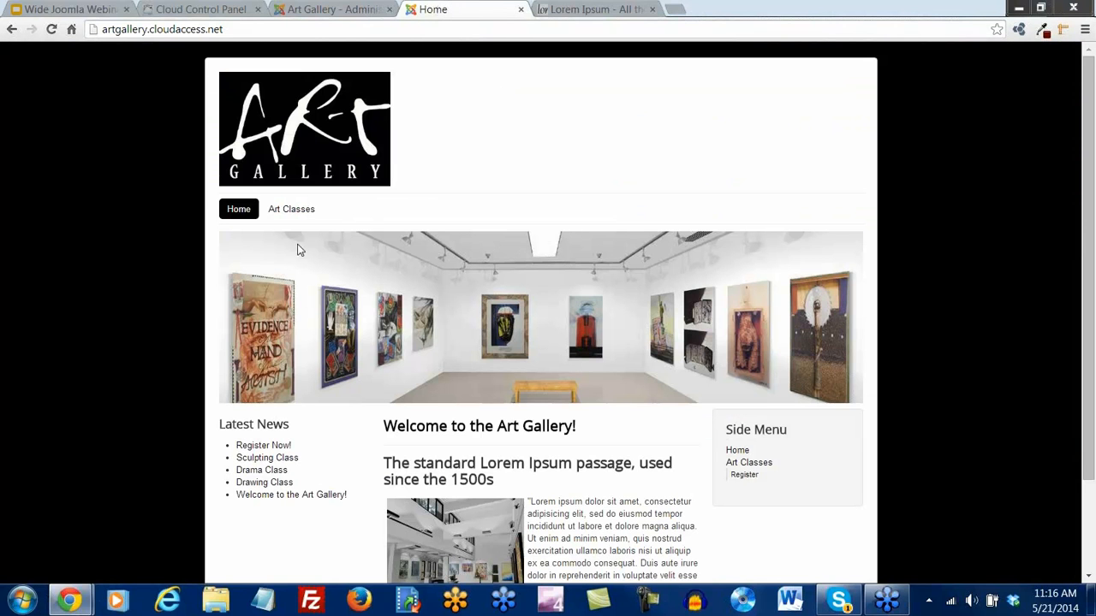
View the live Art Classes page, then return to the administrator Articles list
left_click(294, 211)
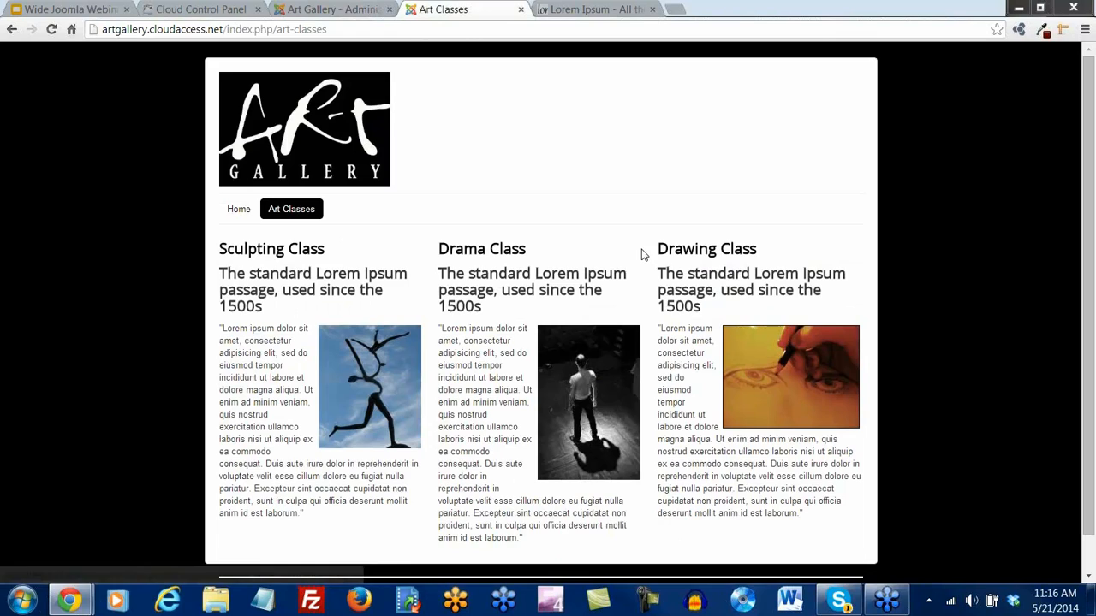
scroll(643, 254, "down", 1)
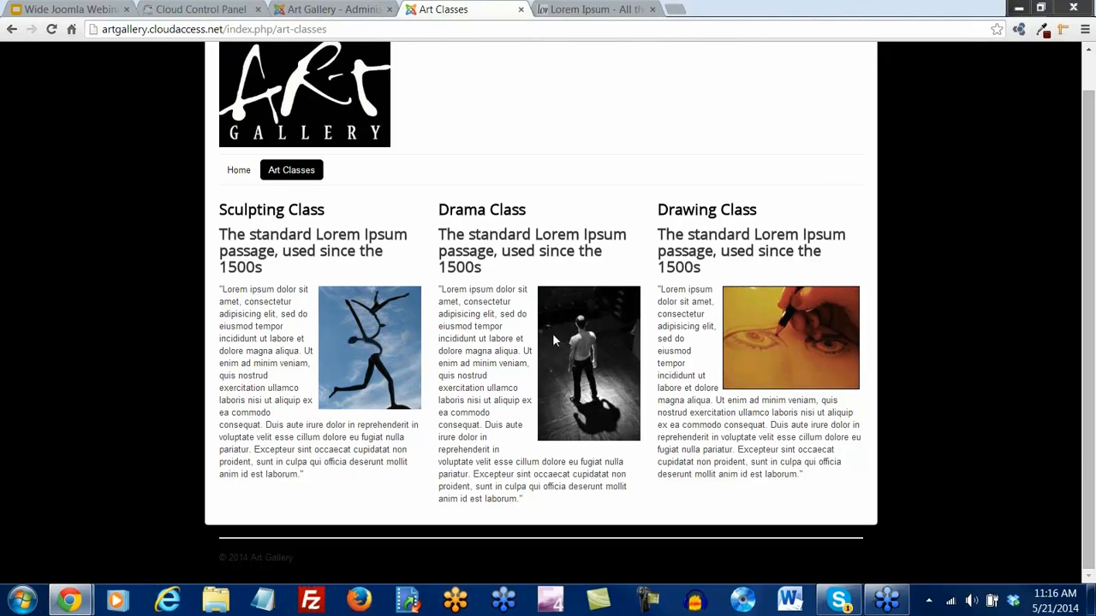
left_click(364, 10)
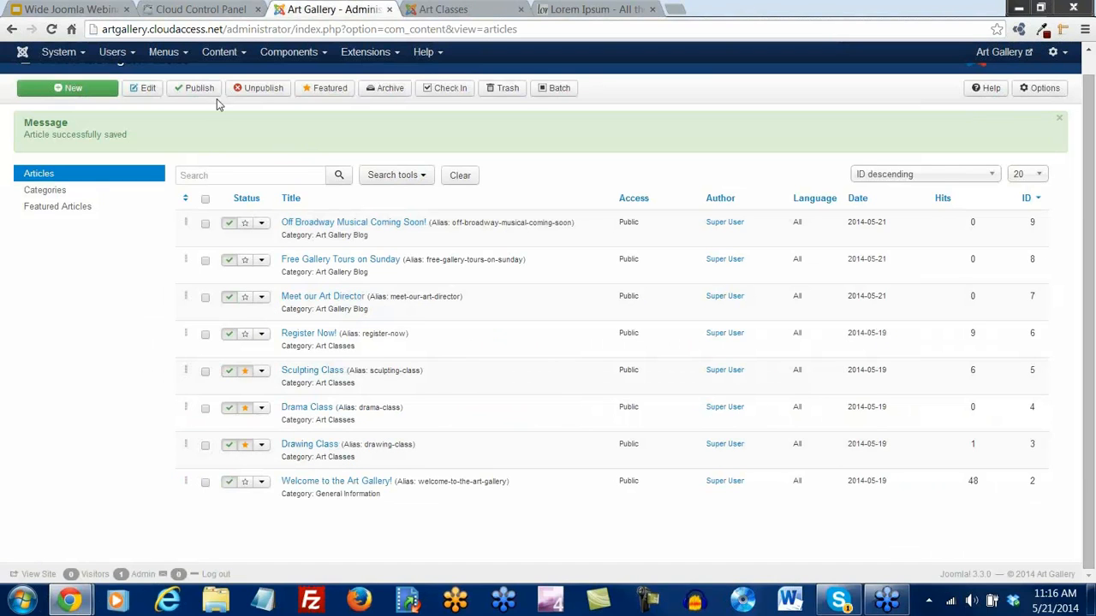
Go to Menus > Menu Manager and open the Main Menu's item list
scroll(200, 142, "up", 1)
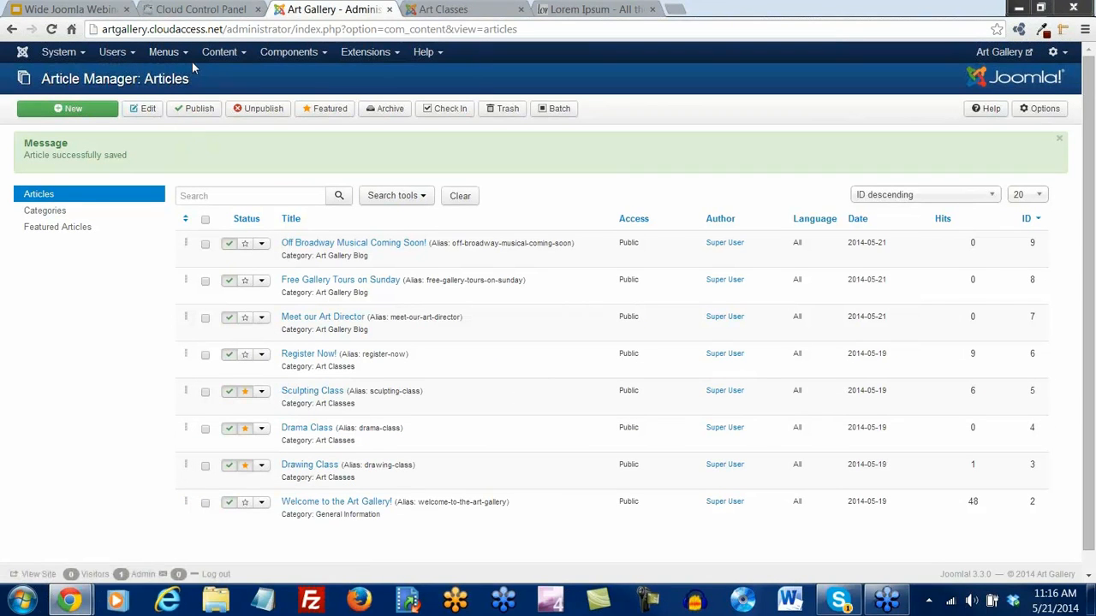
left_click(183, 53)
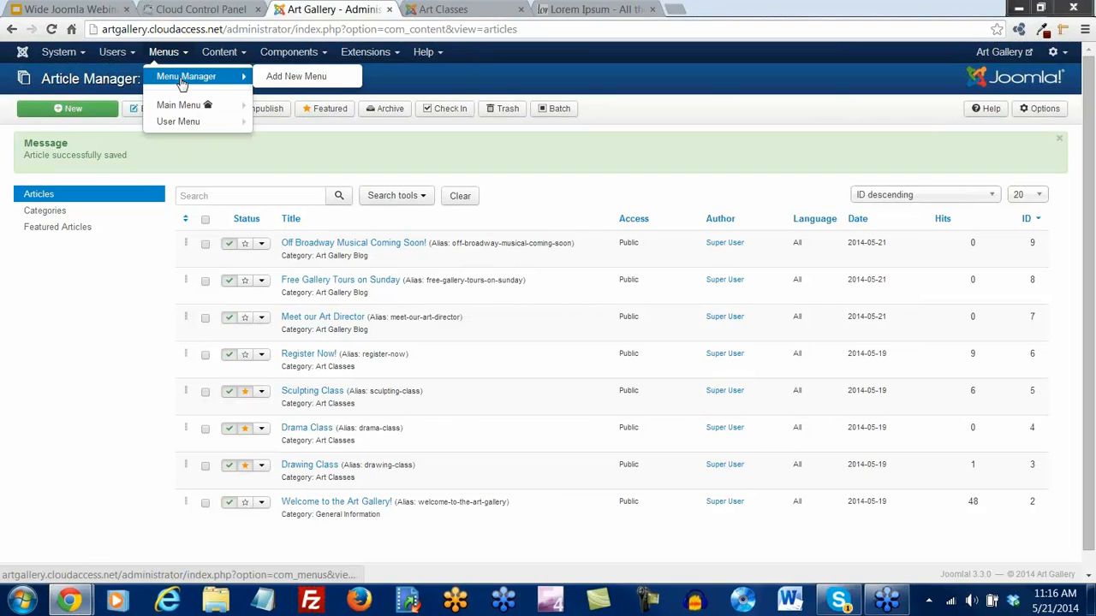
left_click(182, 79)
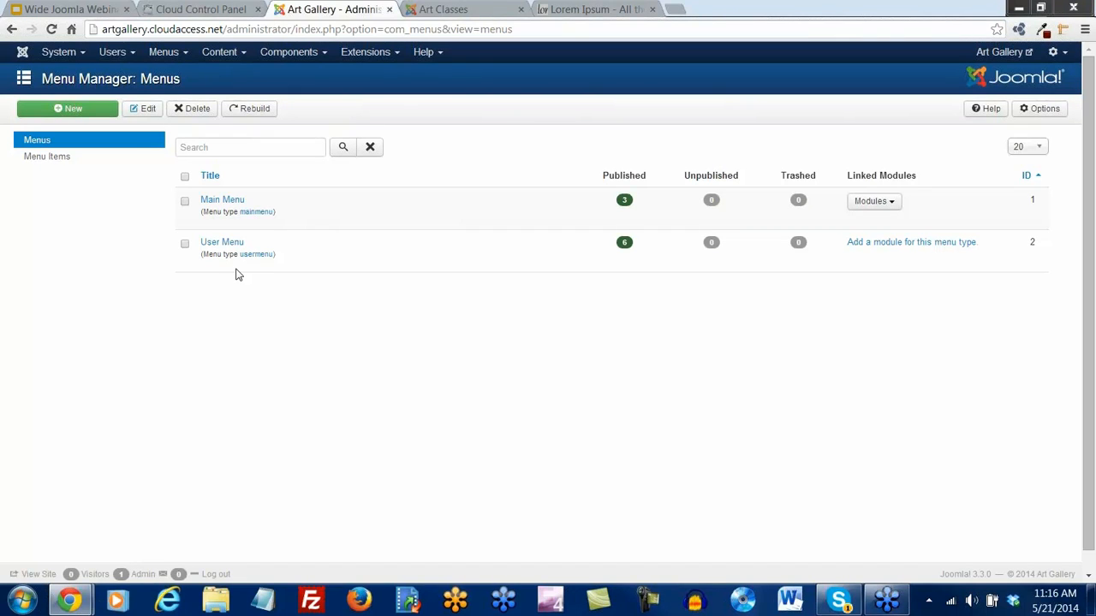
left_click(225, 206)
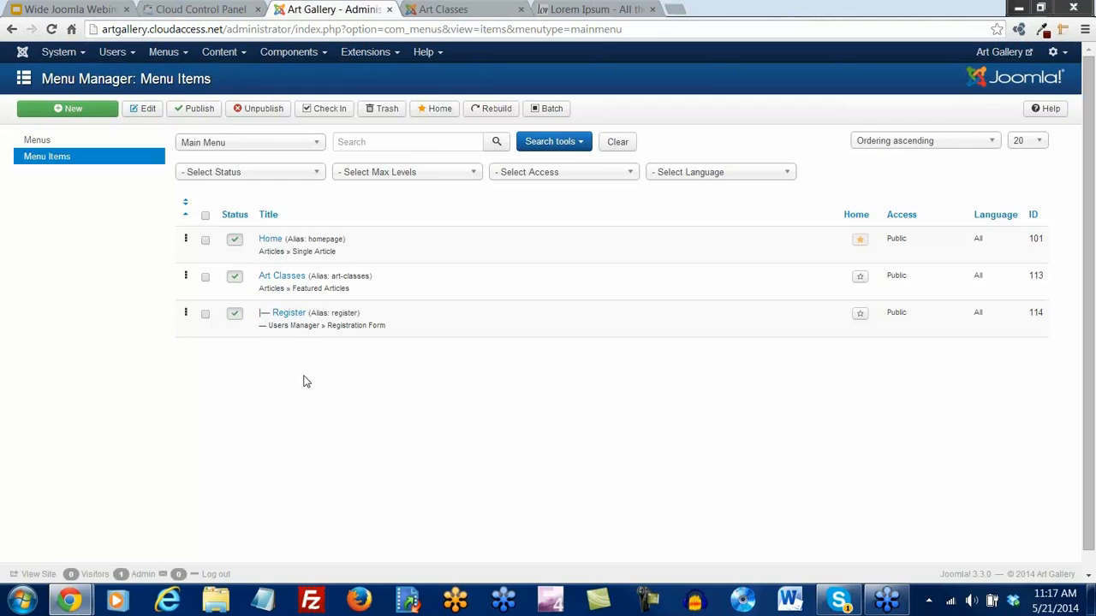
Start a new Main Menu item titled 'Art Gallery Blog'
left_click(64, 111)
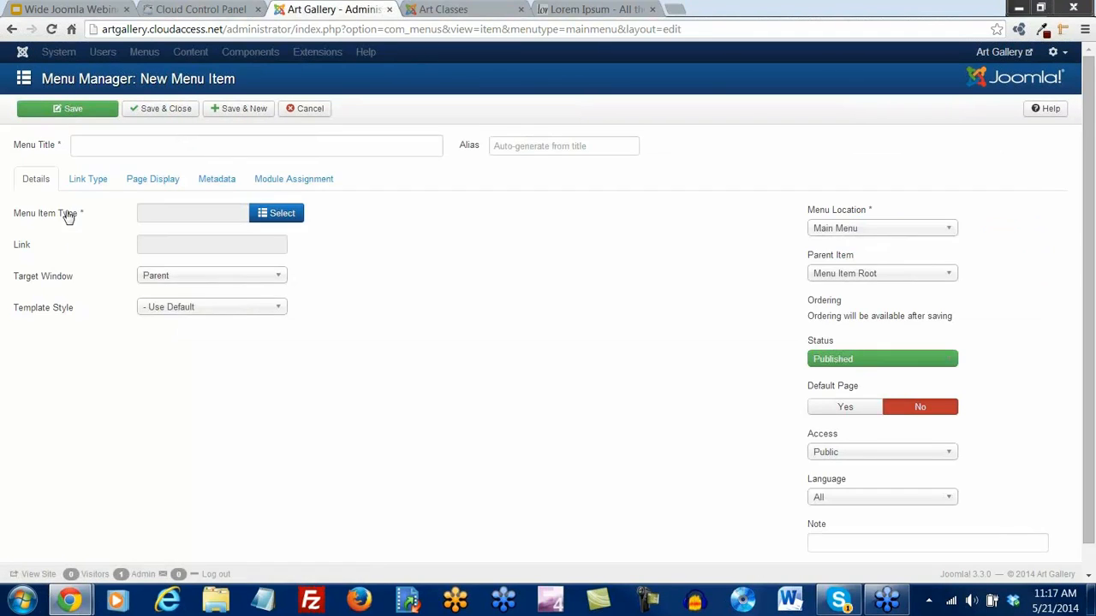
left_click(98, 143)
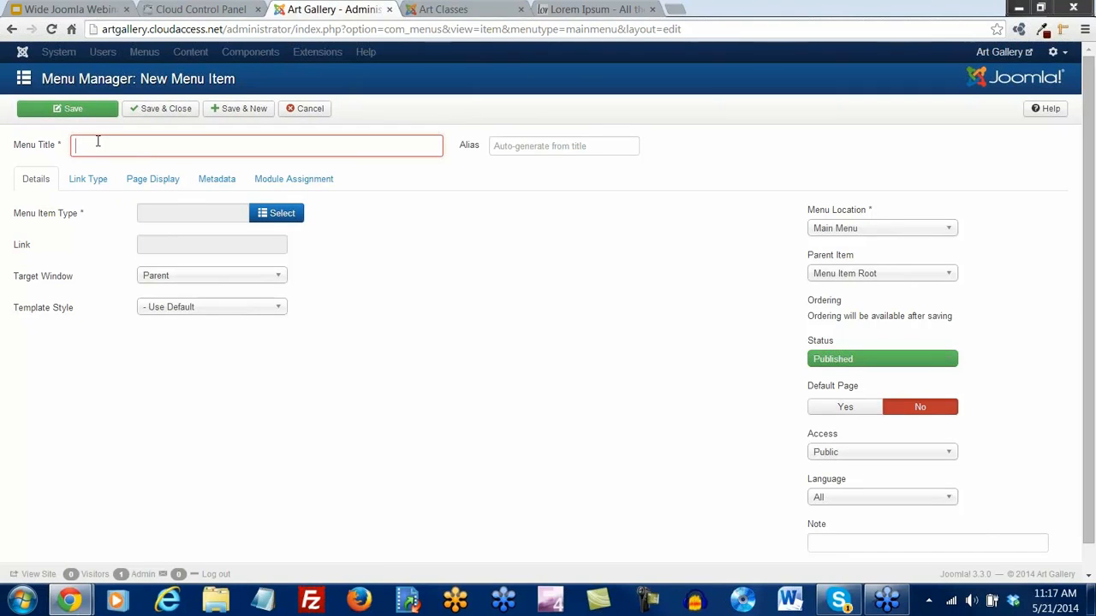
type("Art Gallery Blog")
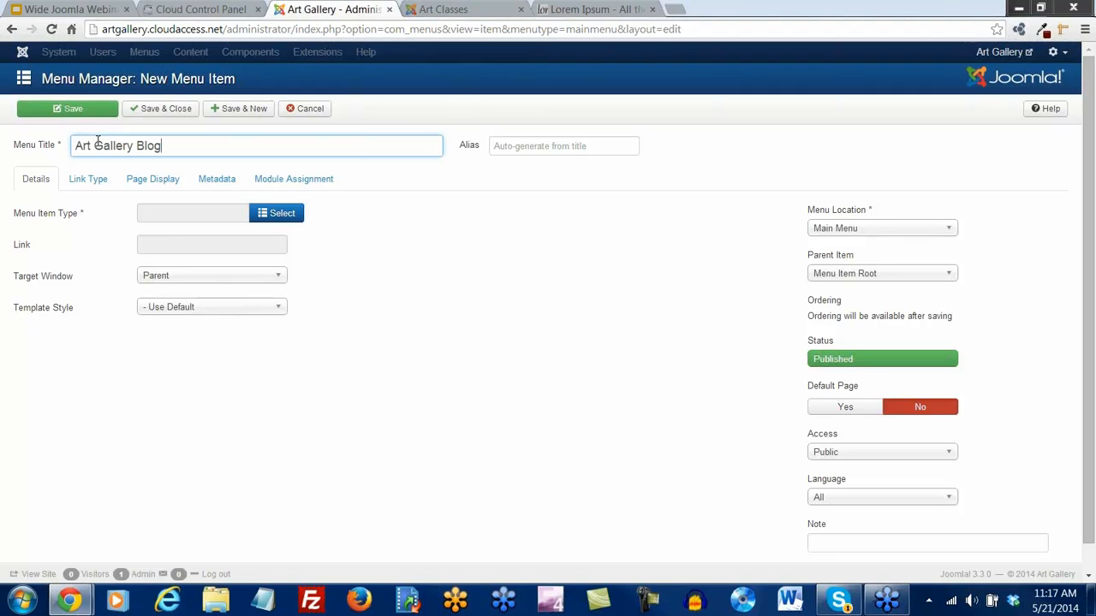
Make it an Articles > Category Blog item for the Art Gallery Blog category and save
left_click(284, 220)
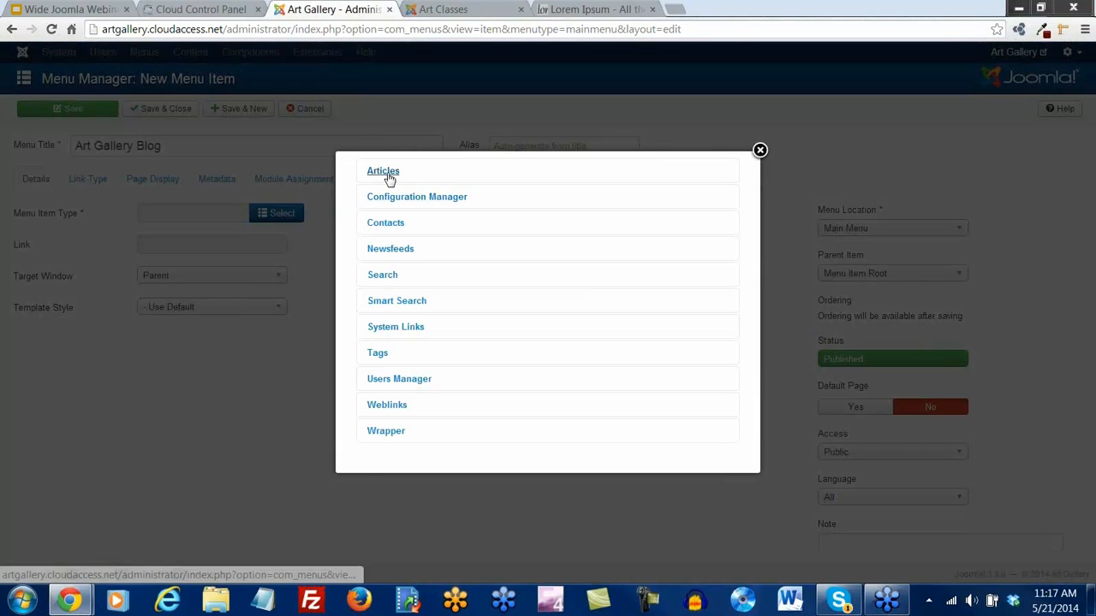
left_click(387, 174)
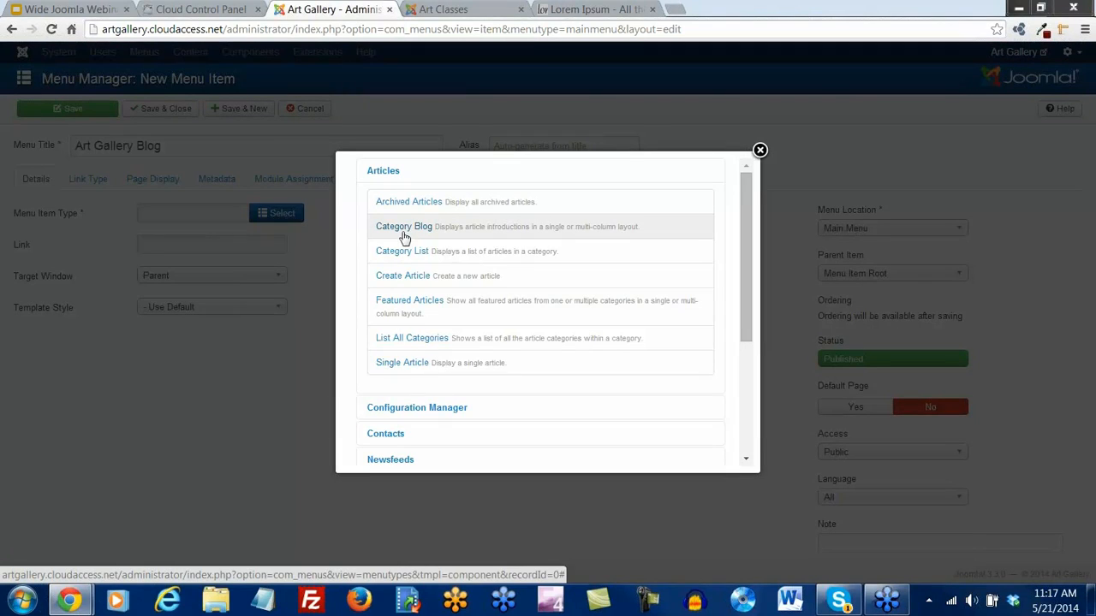
left_click(403, 227)
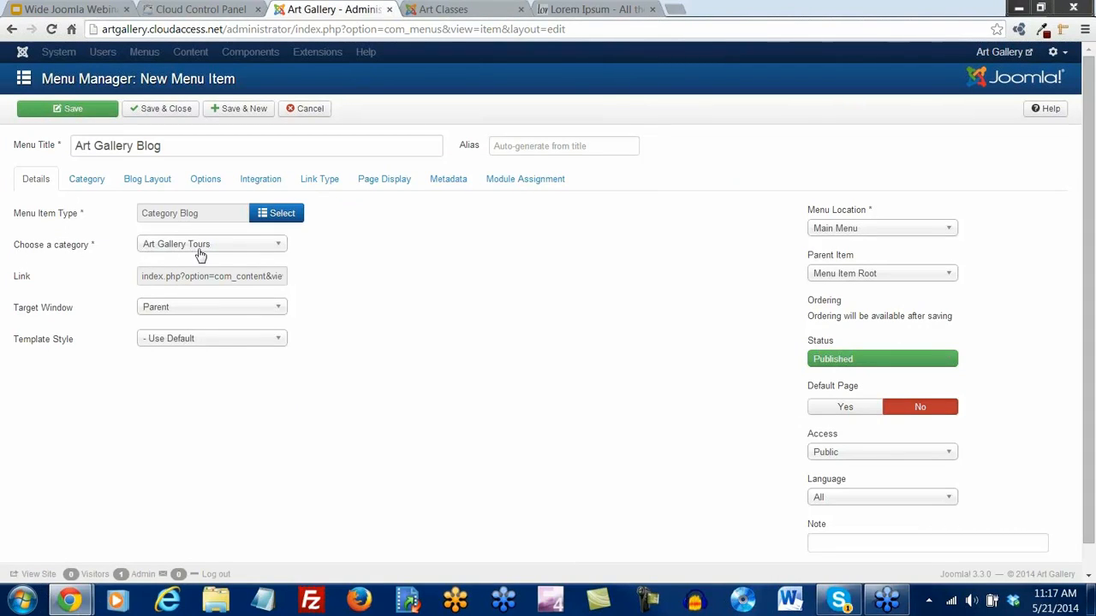
left_click(276, 249)
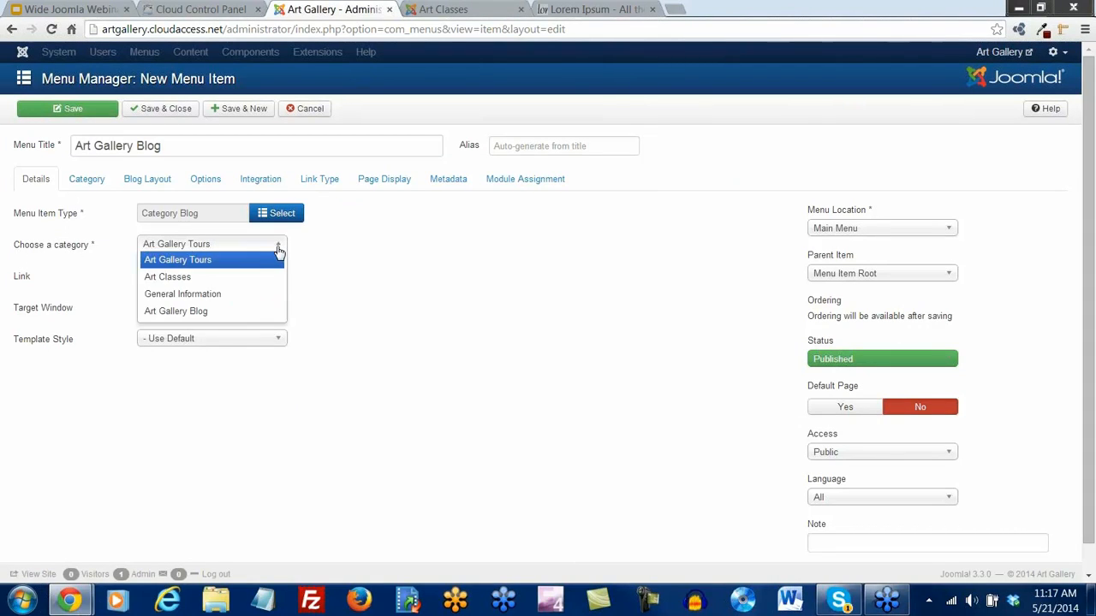
left_click(208, 312)
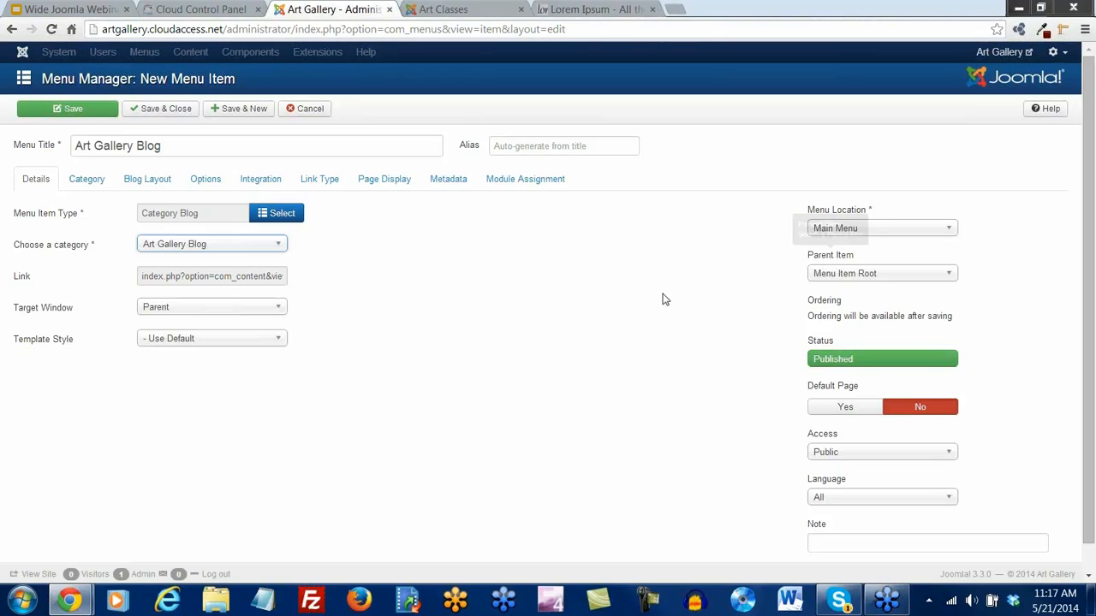
left_click(90, 109)
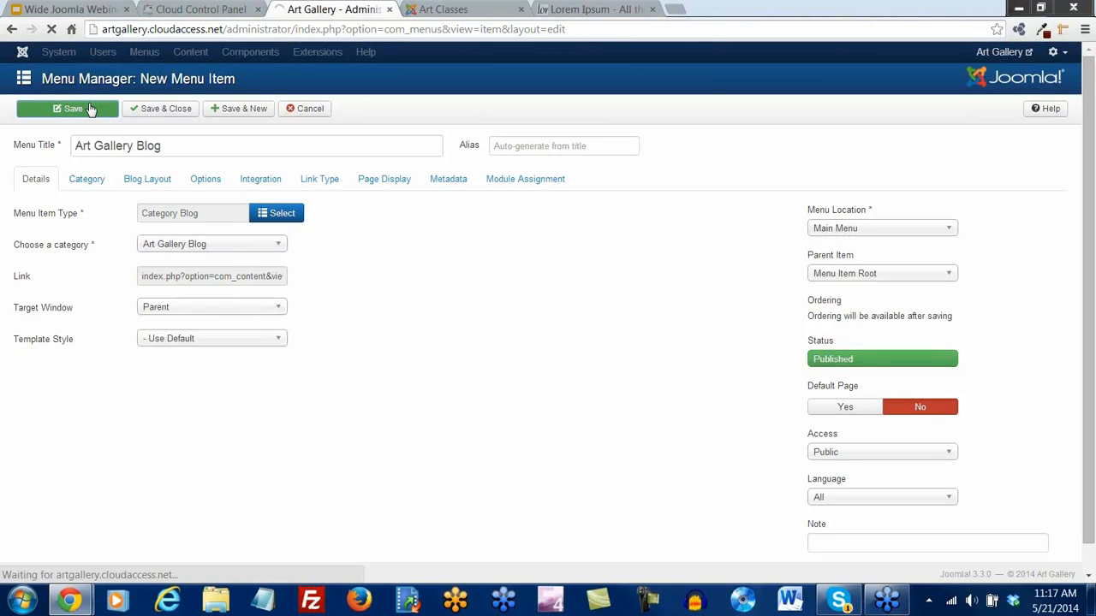
left_click(447, 9)
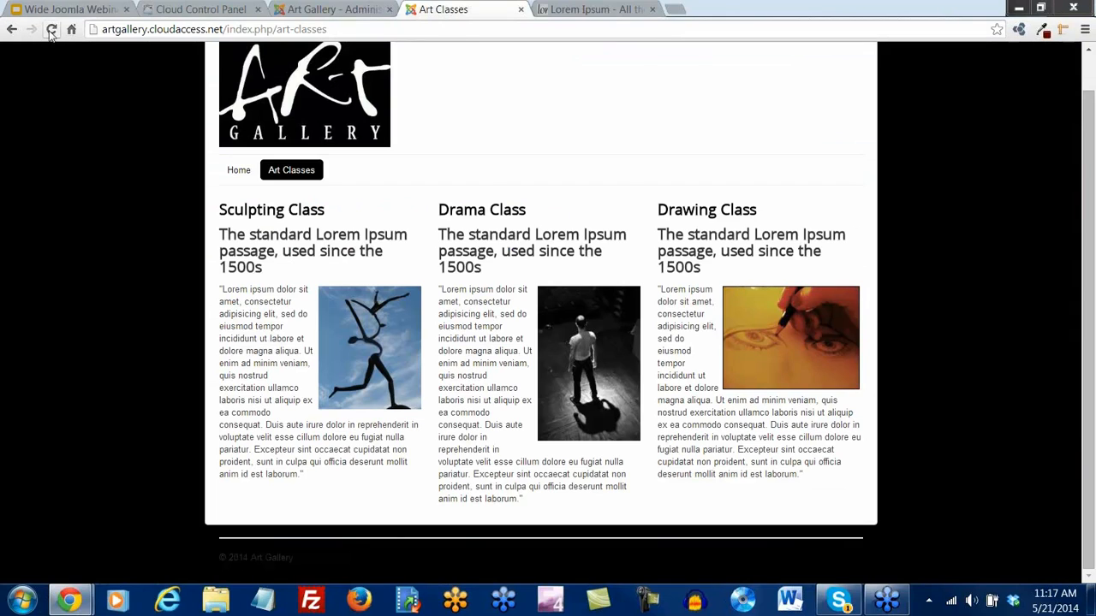
Reload the site, browse the Art Gallery Blog page and Off Broadway Musical article, then Art Classes
left_click(51, 29)
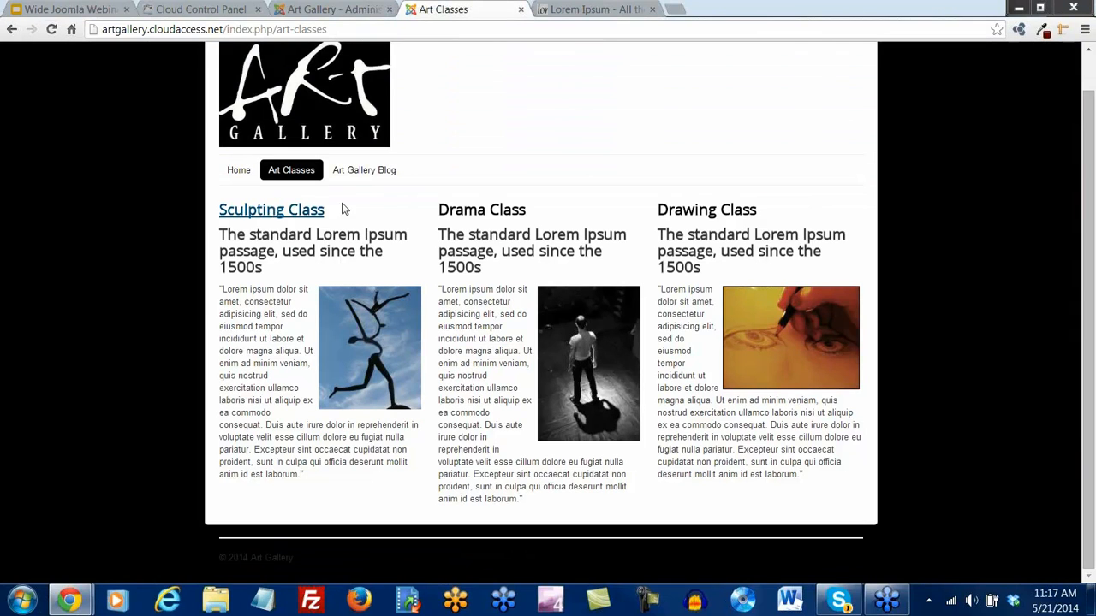
left_click(371, 171)
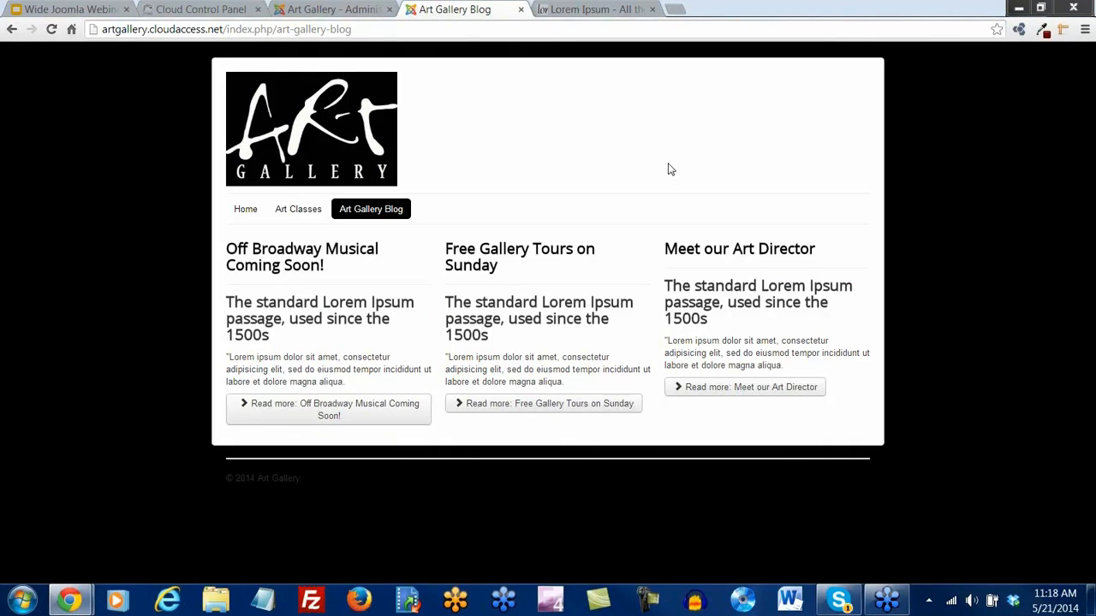
left_click(310, 410)
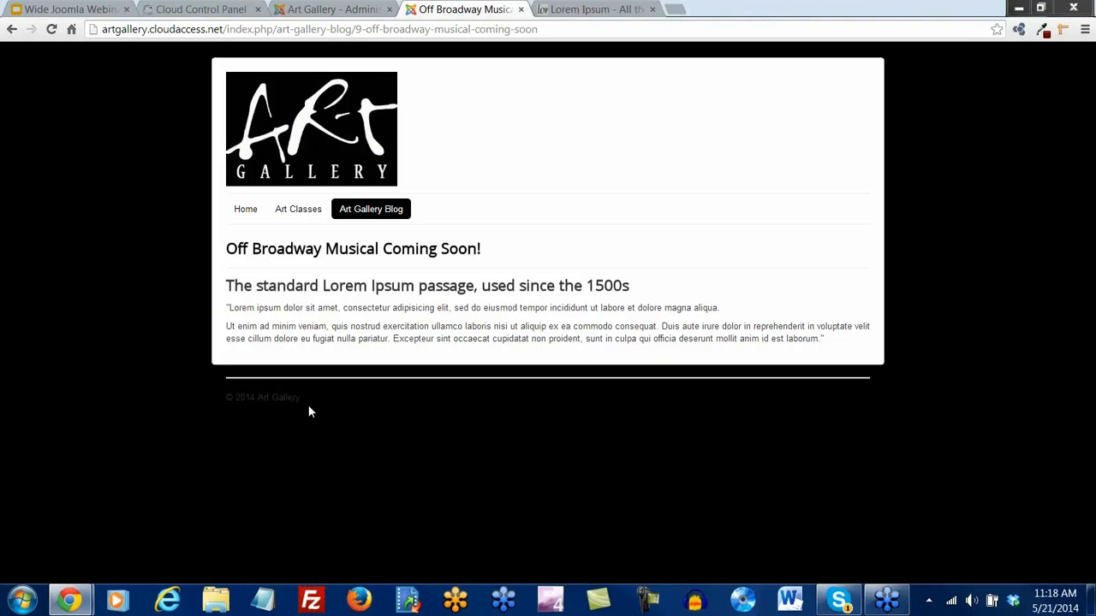
left_click(12, 30)
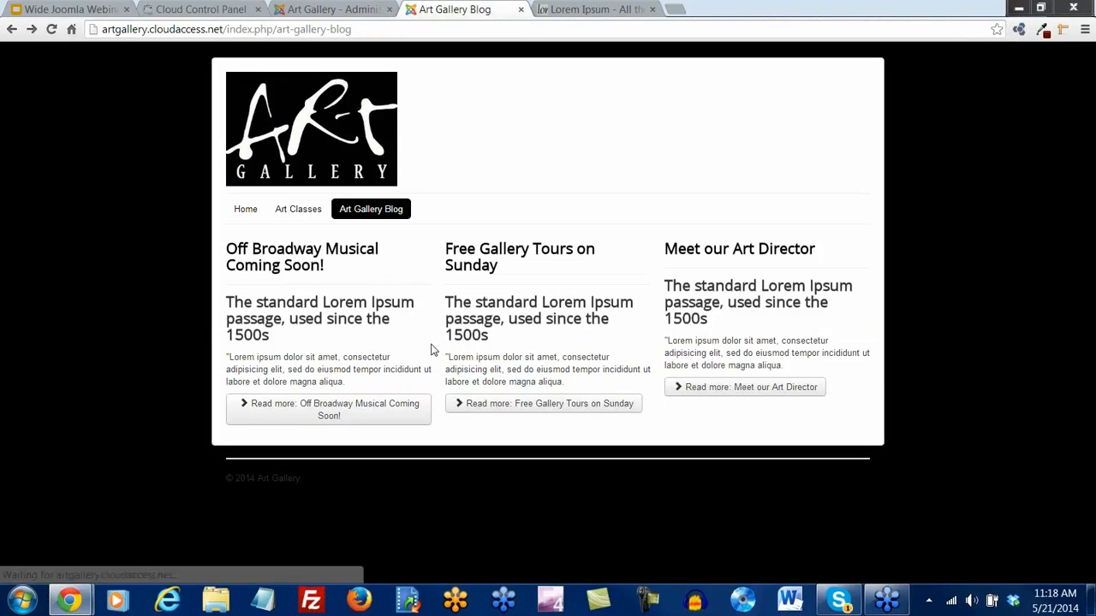
left_click(300, 212)
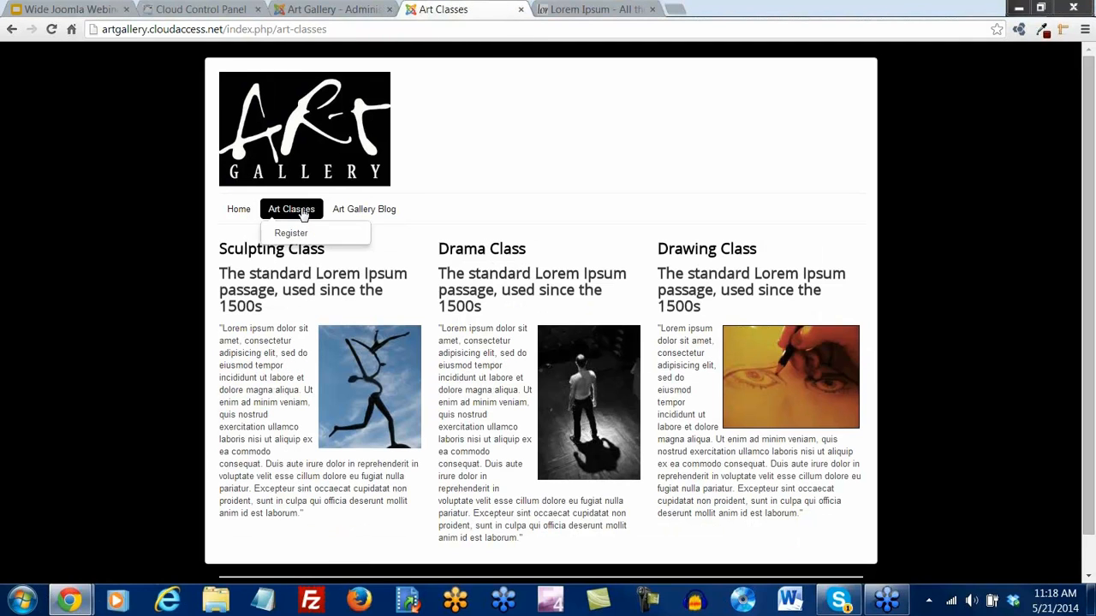
left_click(377, 216)
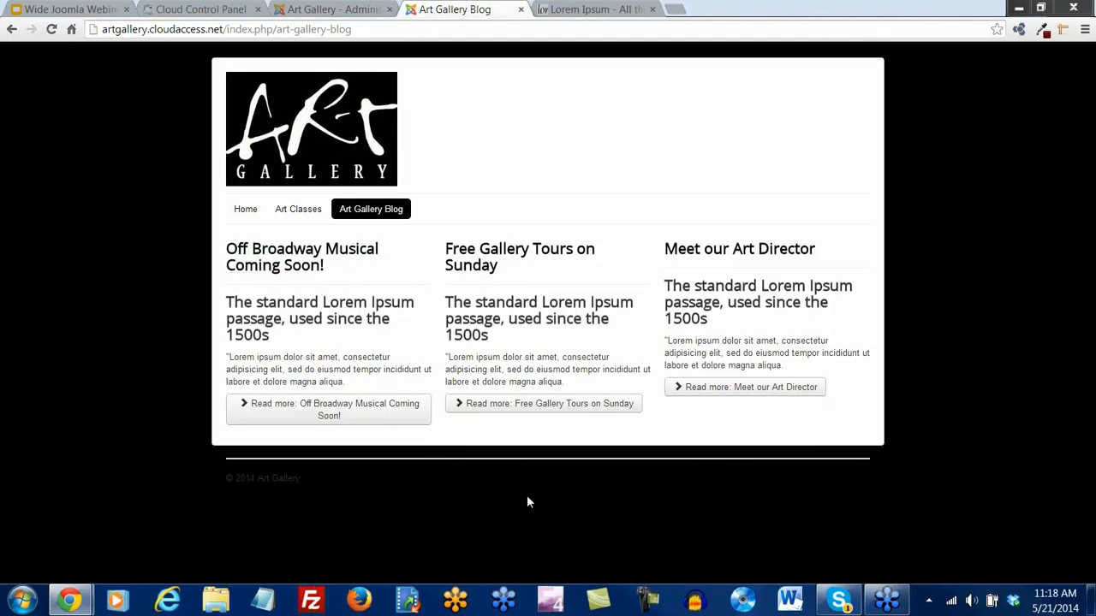
left_click(293, 214)
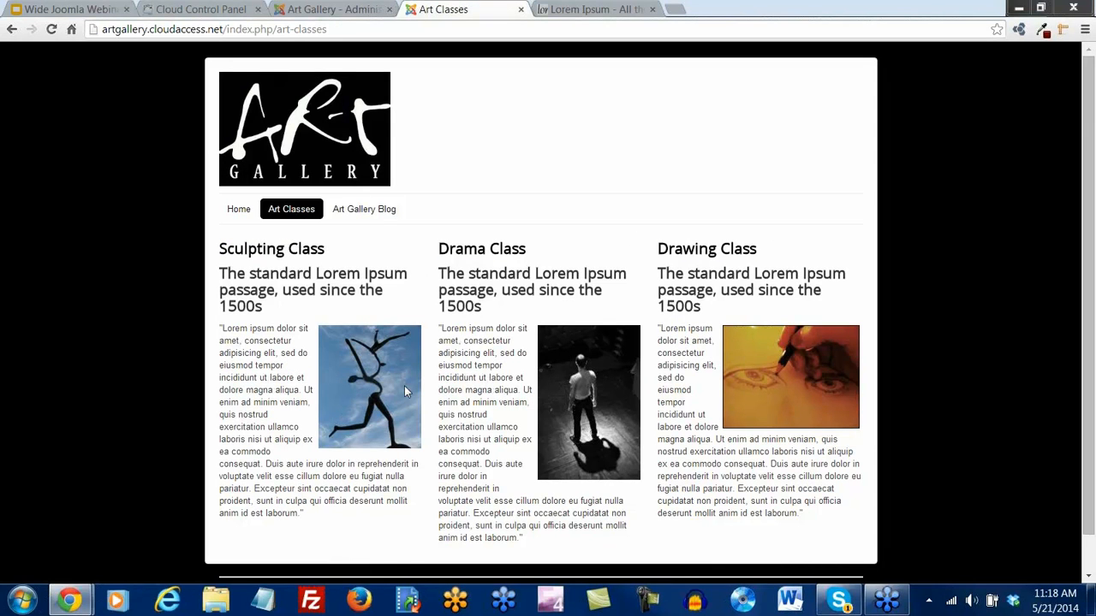
Save & Close the Art Gallery Blog menu item and go to the Article Manager
left_click(315, 8)
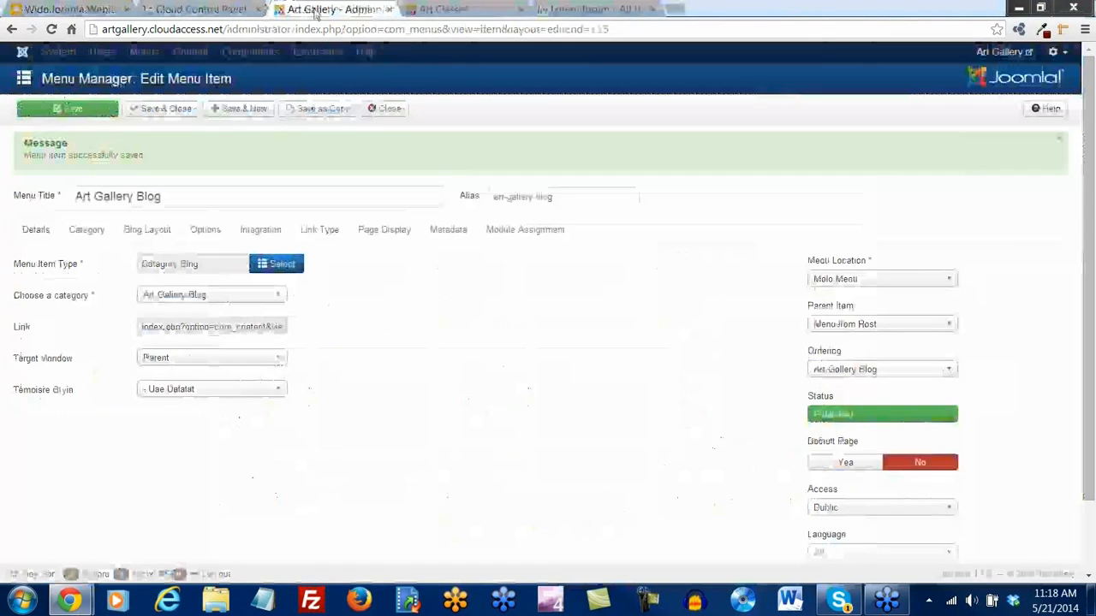
left_click(169, 112)
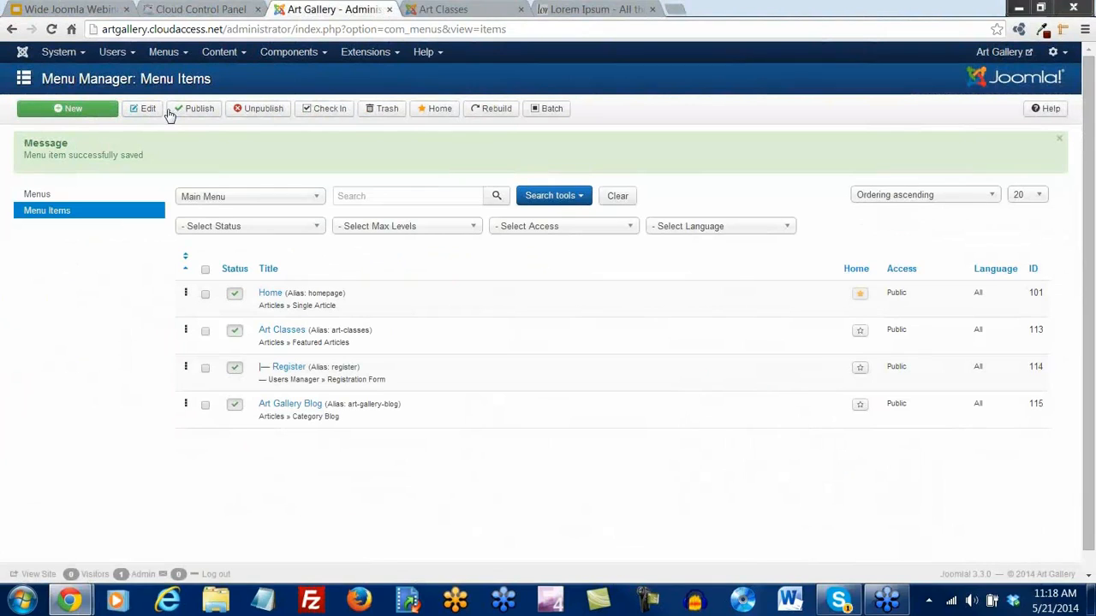
left_click(243, 51)
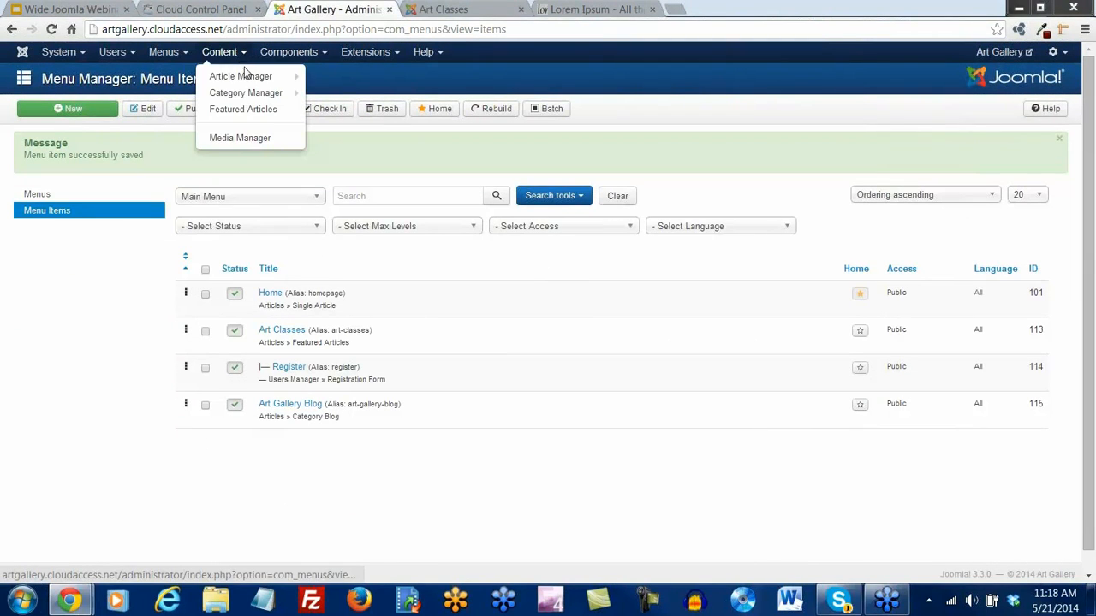
left_click(244, 78)
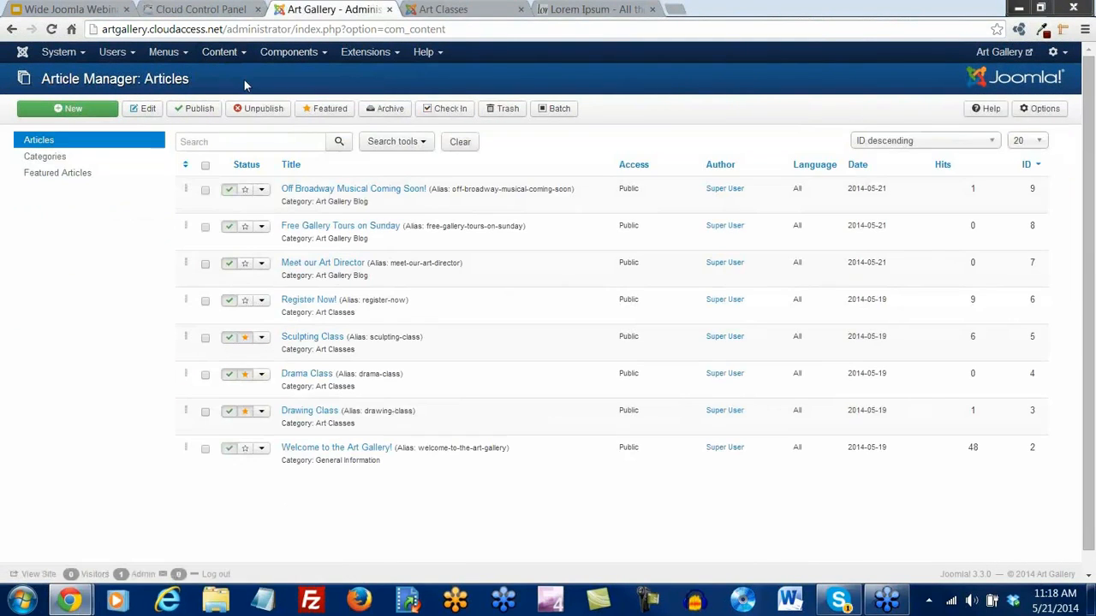
Review the Blog / Featured Layouts defaults (0 leading, 3 intro, 3 columns, 0 links) and close Options
left_click(1039, 109)
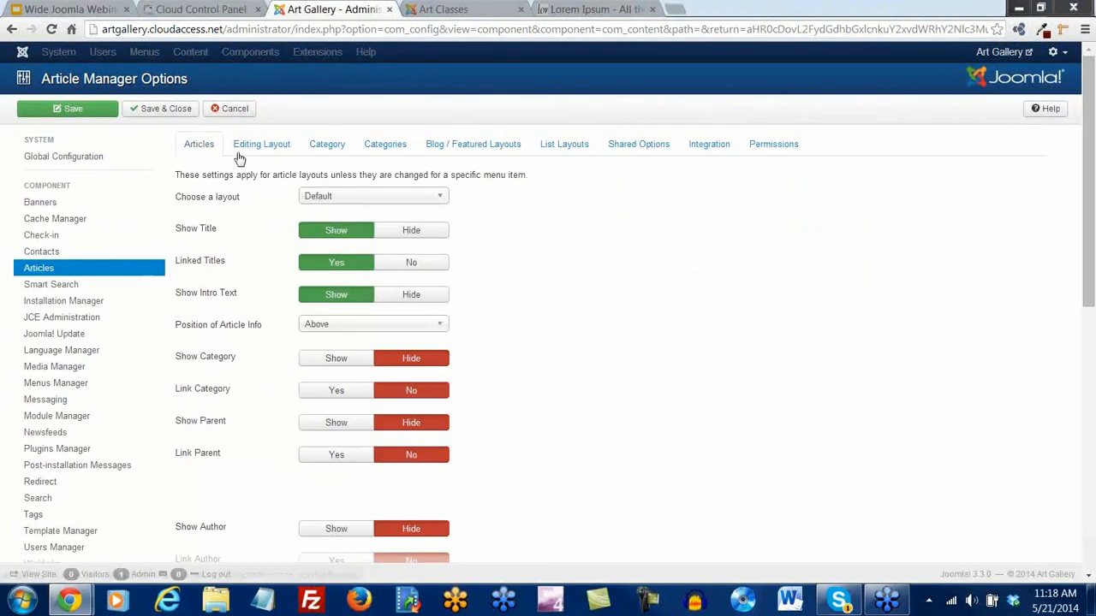
left_click(463, 147)
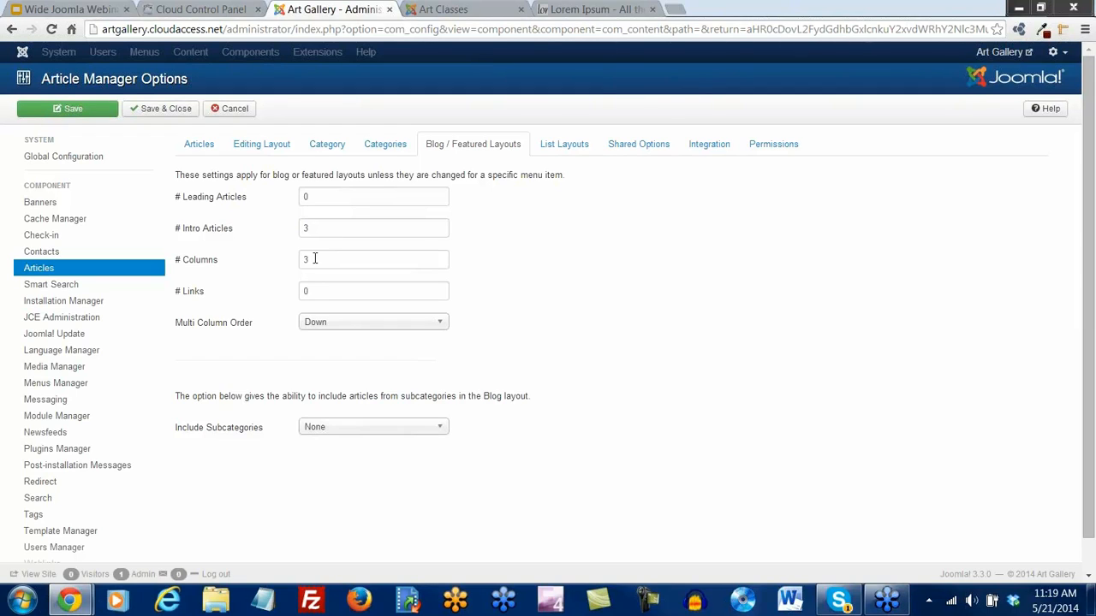
left_click(174, 110)
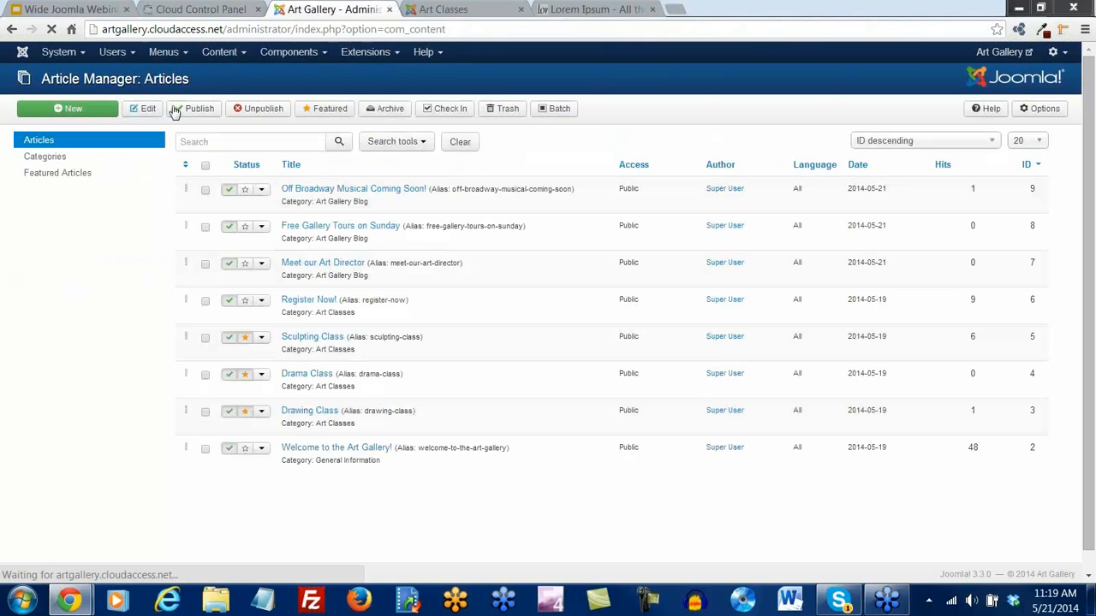
In the Main Menu's Art Gallery Blog item, set Blog Layout columns and intro articles to 1, and save
left_click(167, 52)
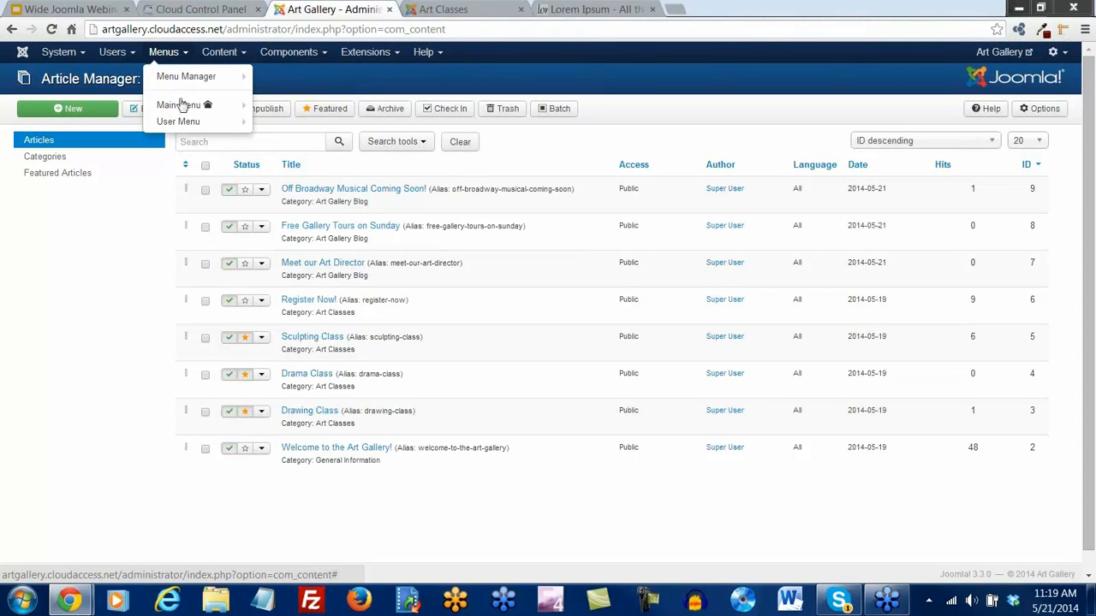
left_click(181, 106)
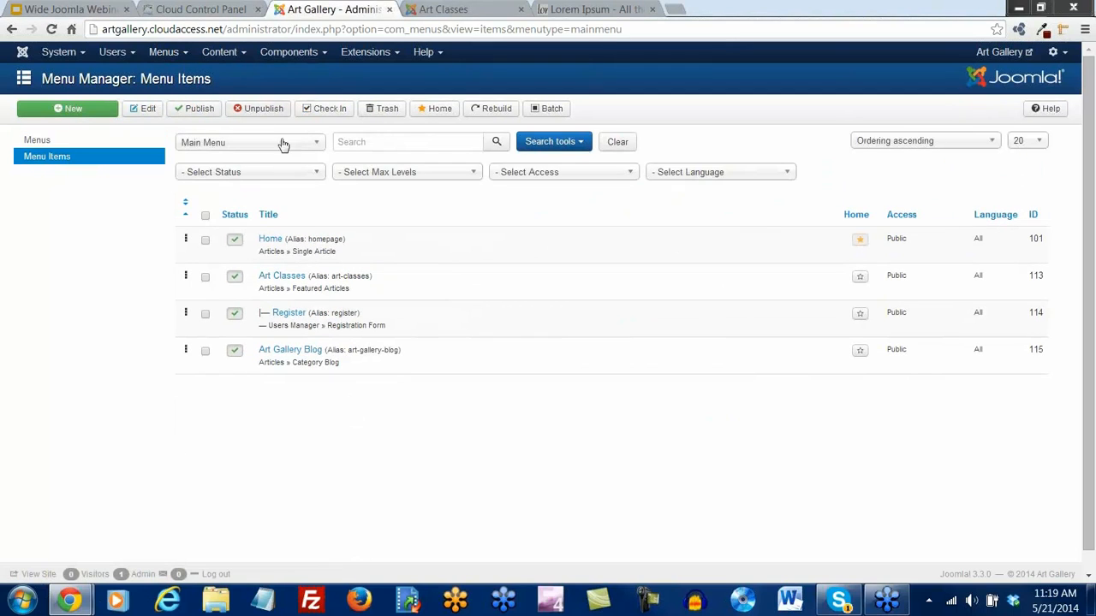
left_click(310, 352)
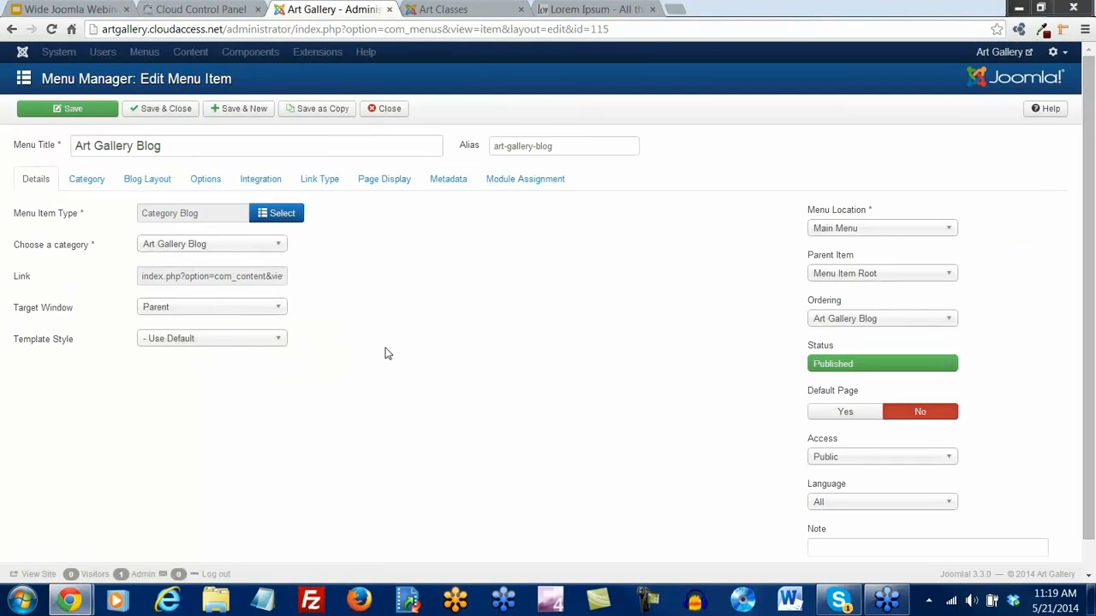
left_click(159, 186)
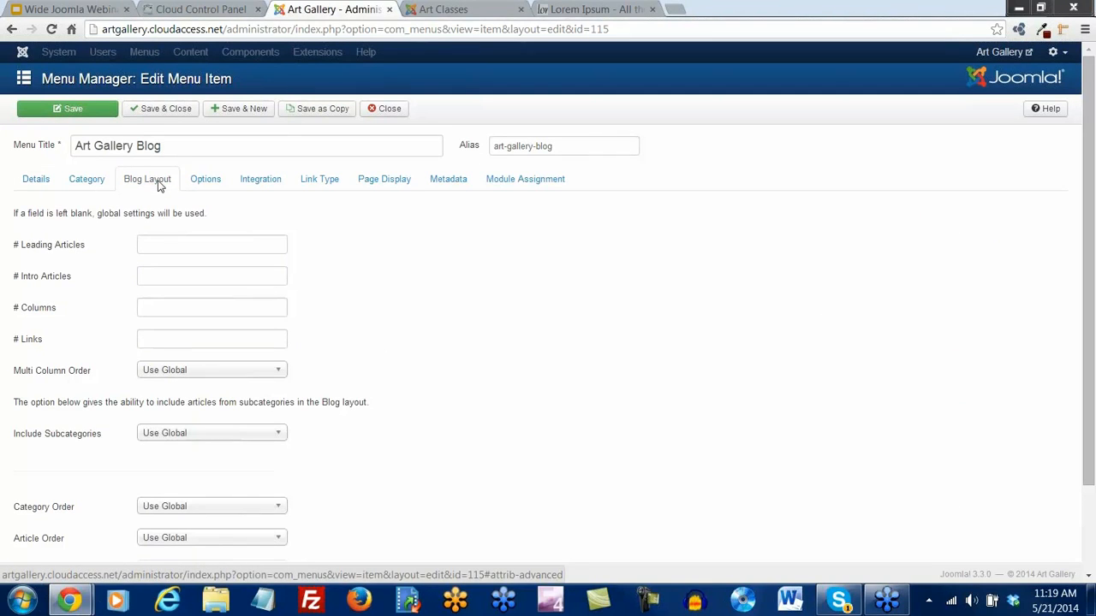
left_click_drag(207, 214, 12, 214)
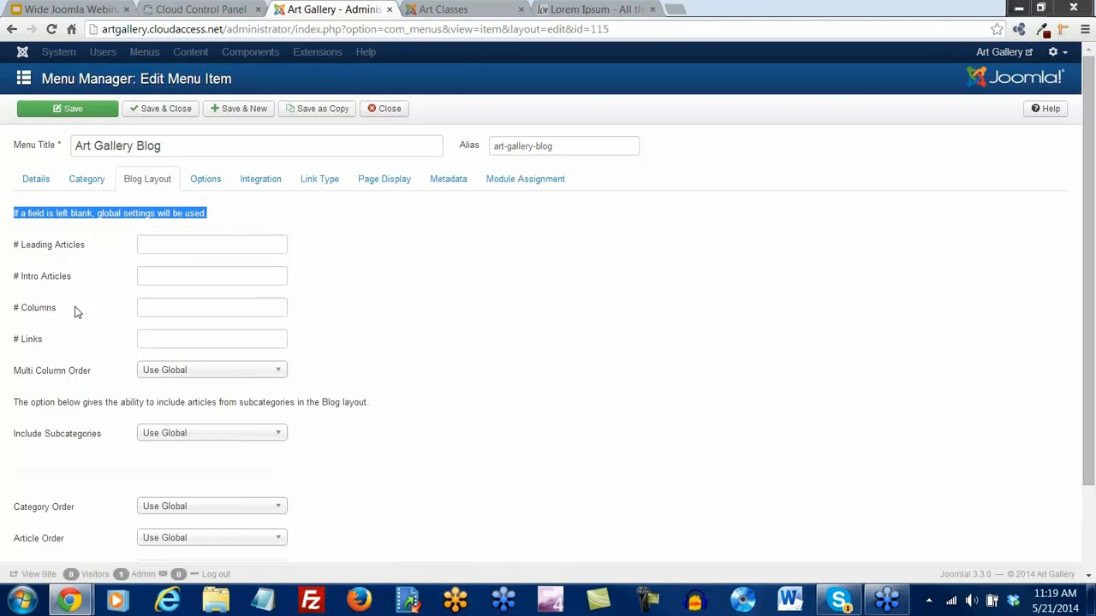
left_click(156, 309)
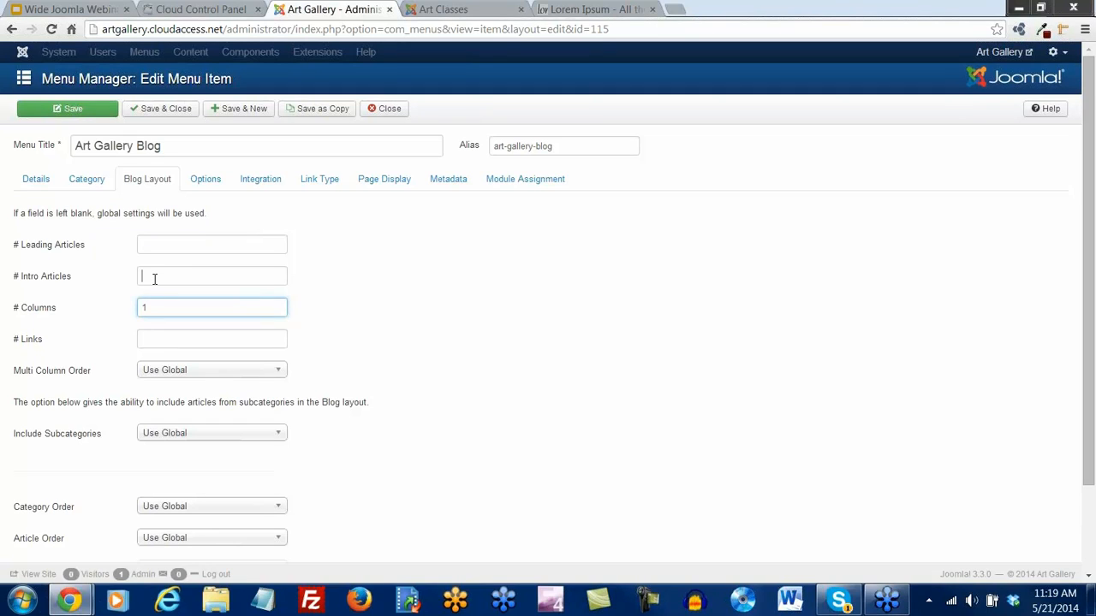
type("1")
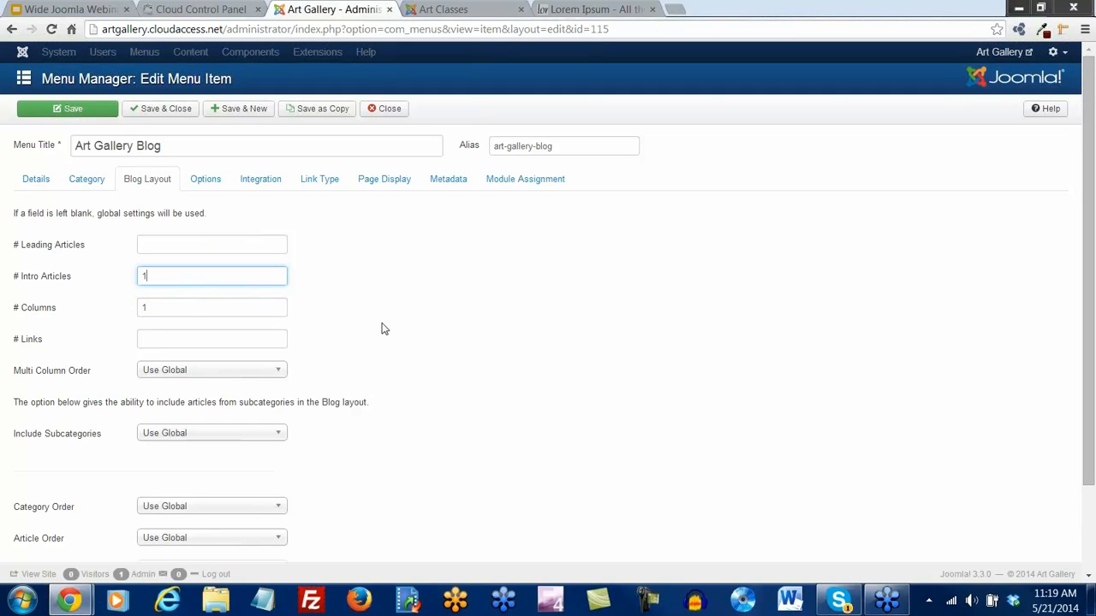
left_click(75, 109)
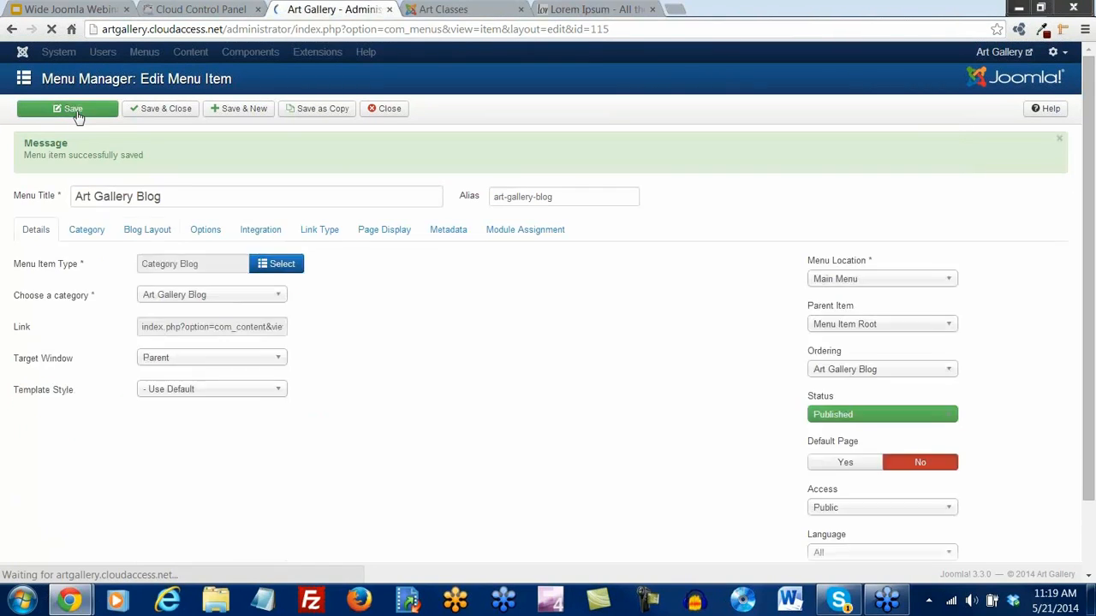
View the live Art Gallery Blog and page between its page 1 and page 2
left_click(468, 10)
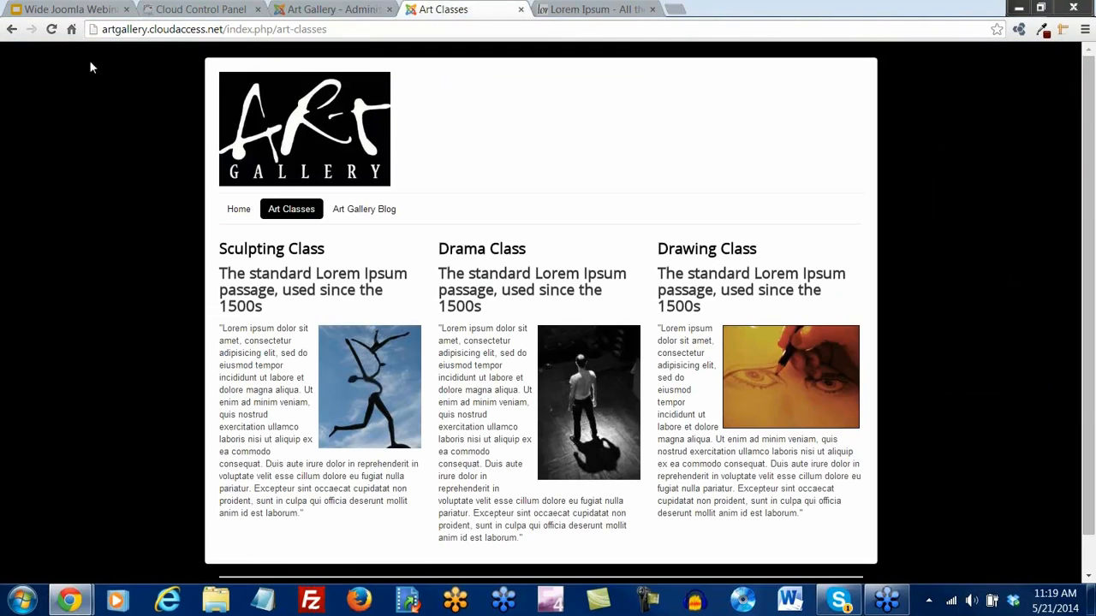
left_click(385, 211)
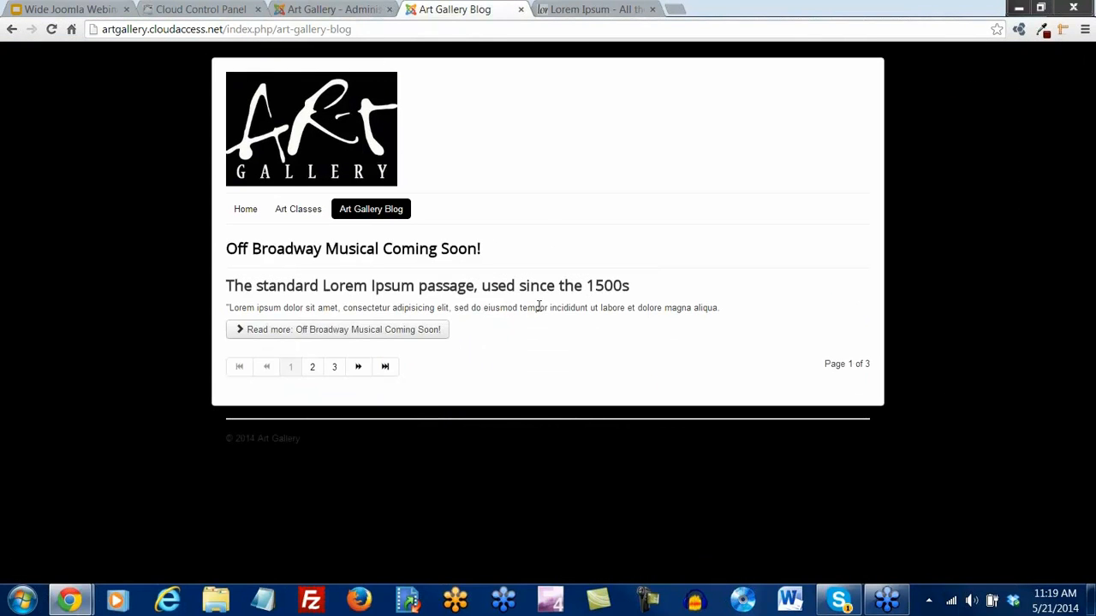
left_click(313, 368)
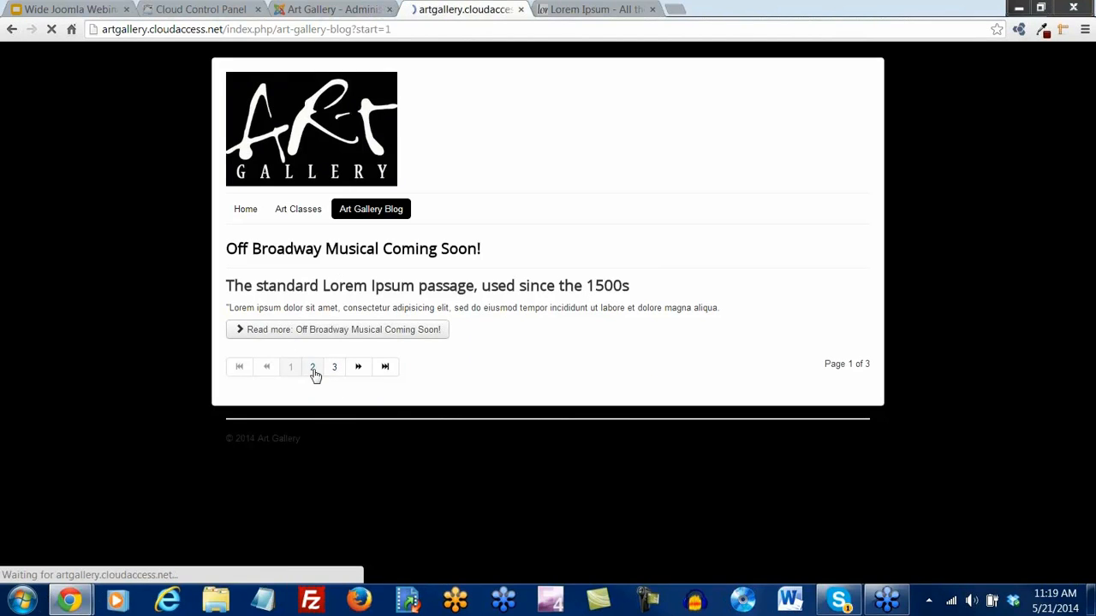
left_click(291, 368)
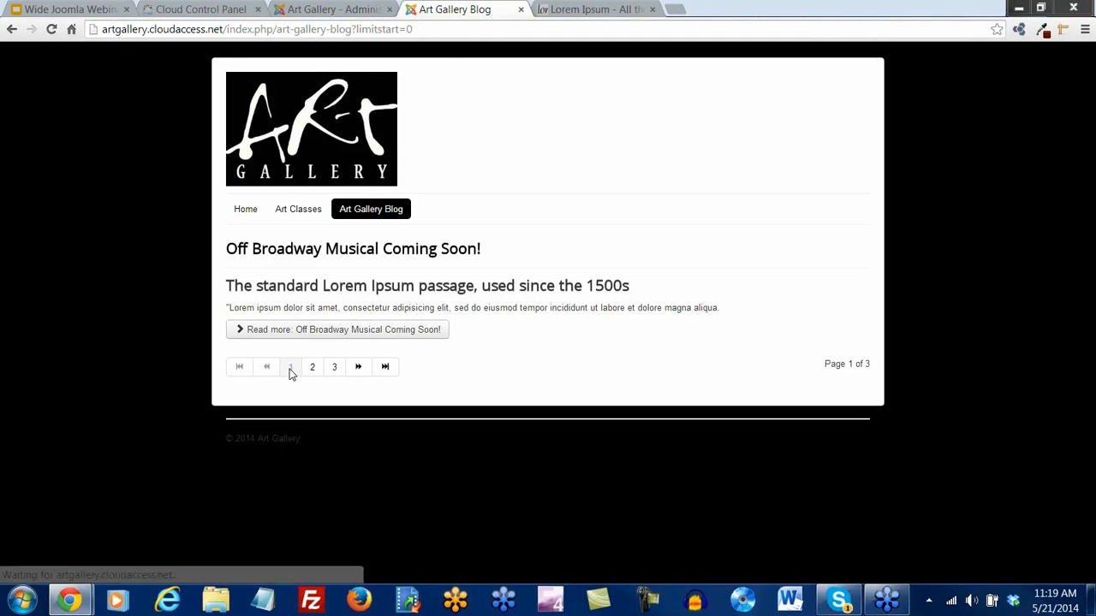
Change the menu item's # Intro Articles to 5 and save it
left_click(323, 12)
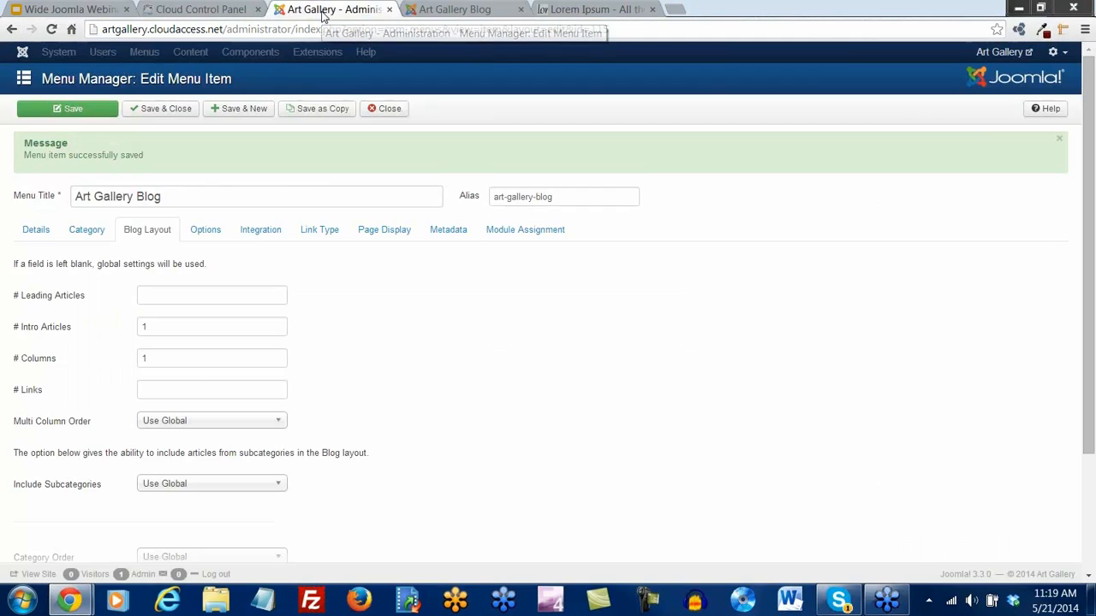
double_click(147, 357)
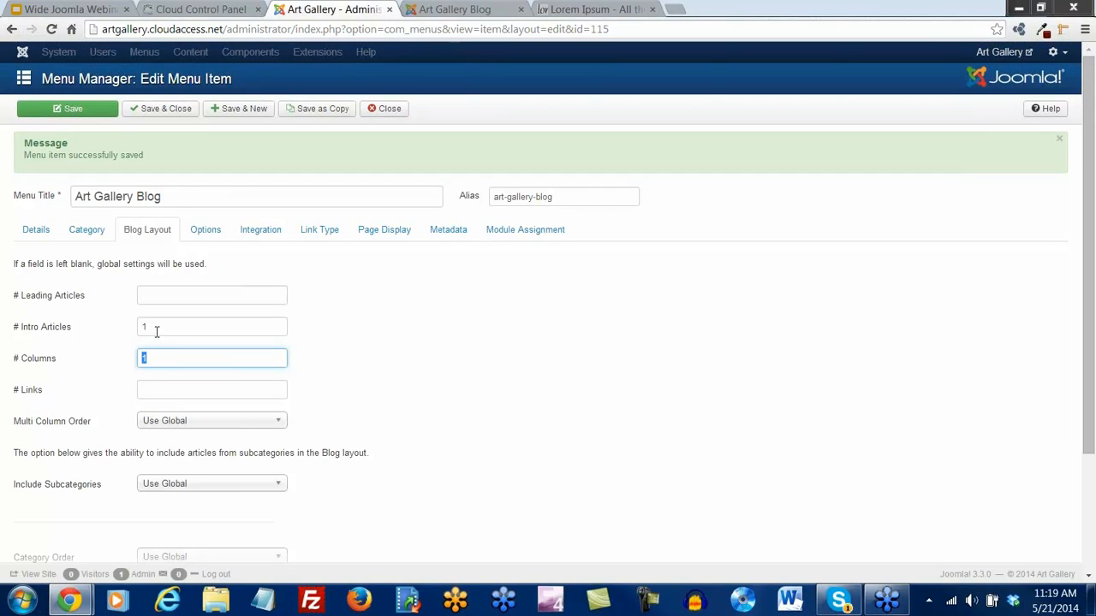
double_click(145, 330)
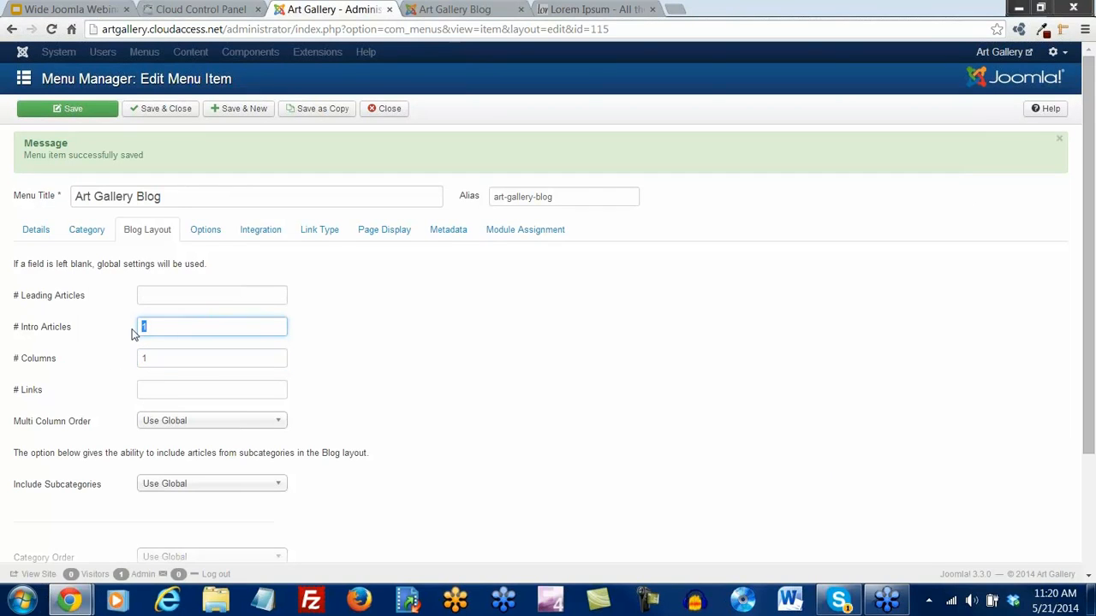
type("5")
left_click(55, 109)
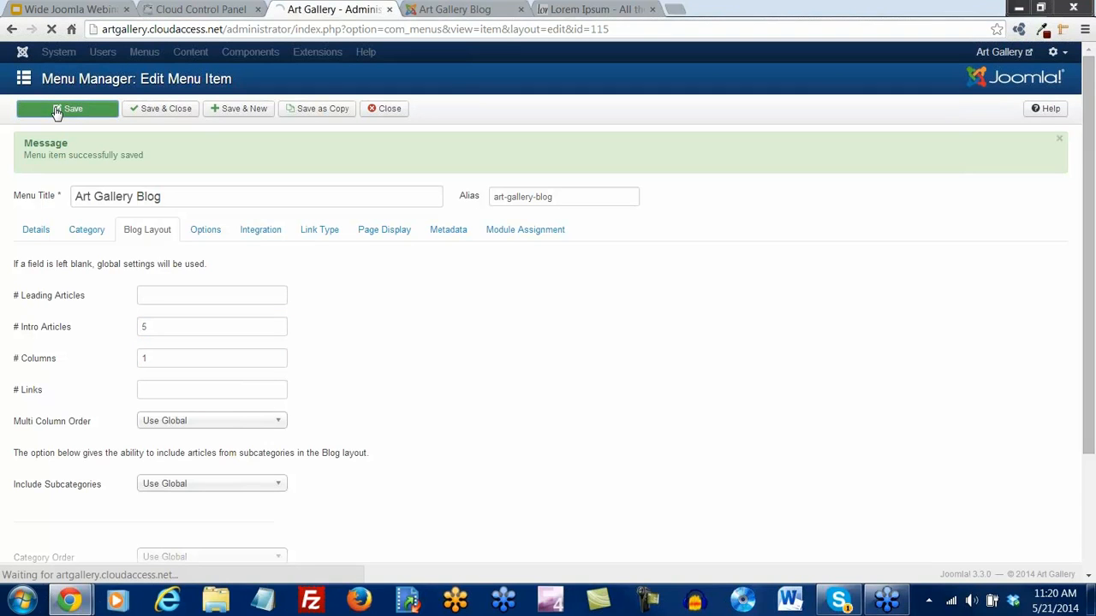
left_click(437, 12)
Reload the live Art Gallery Blog and scroll to confirm all three articles appear on one page
left_click(51, 30)
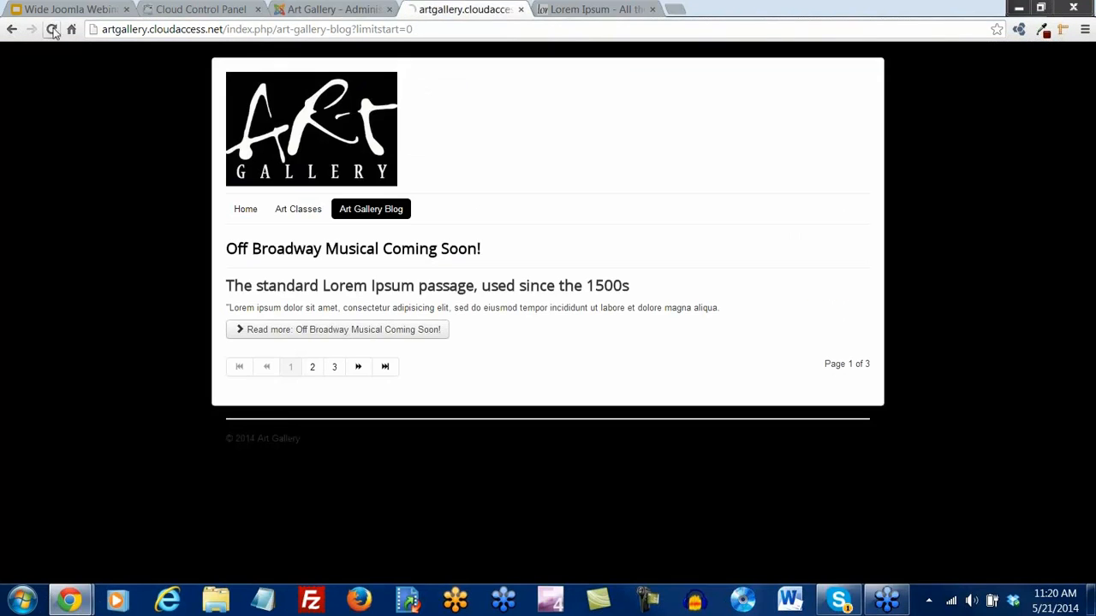
scroll(590, 312, "down", 1)
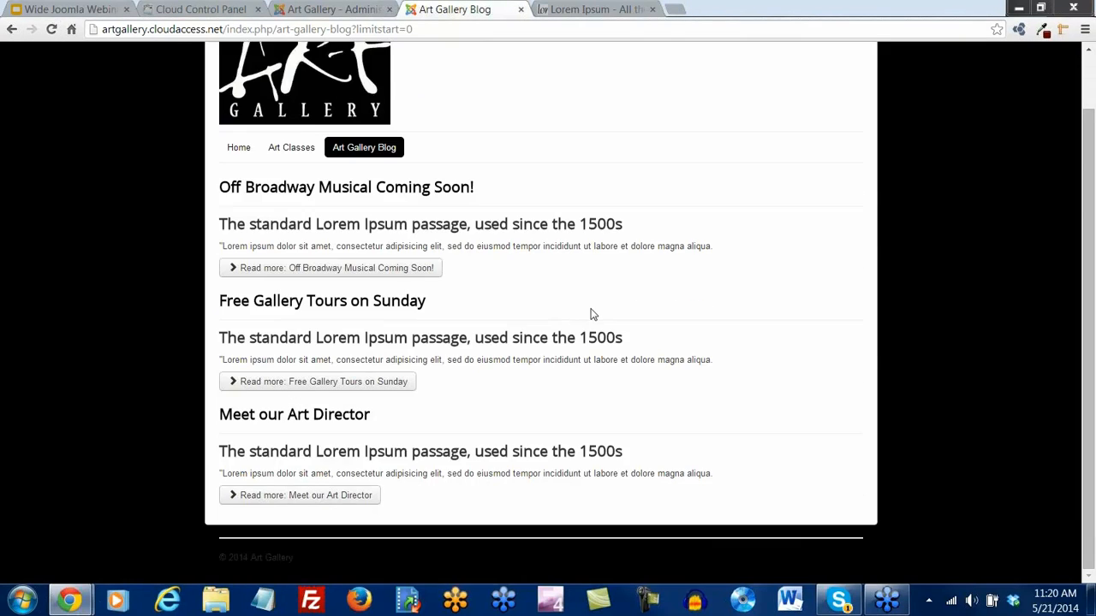
scroll(590, 313, "up", 1)
scroll(590, 309, "down", 1)
left_click(334, 9)
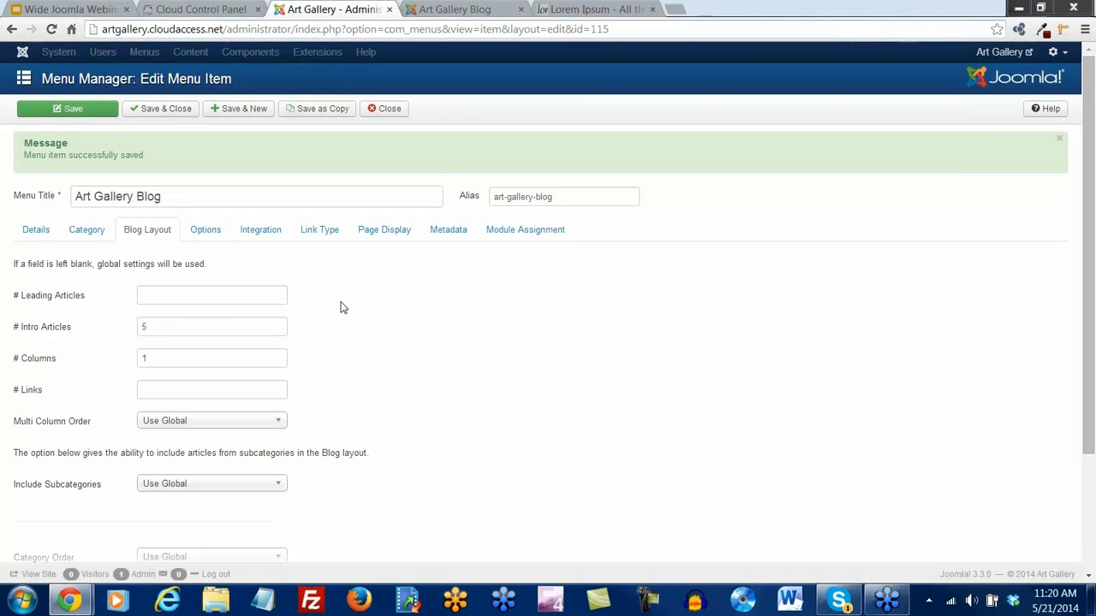
In the blog item's Options, show Author and Create Date and hide Title with Read More
left_click(206, 241)
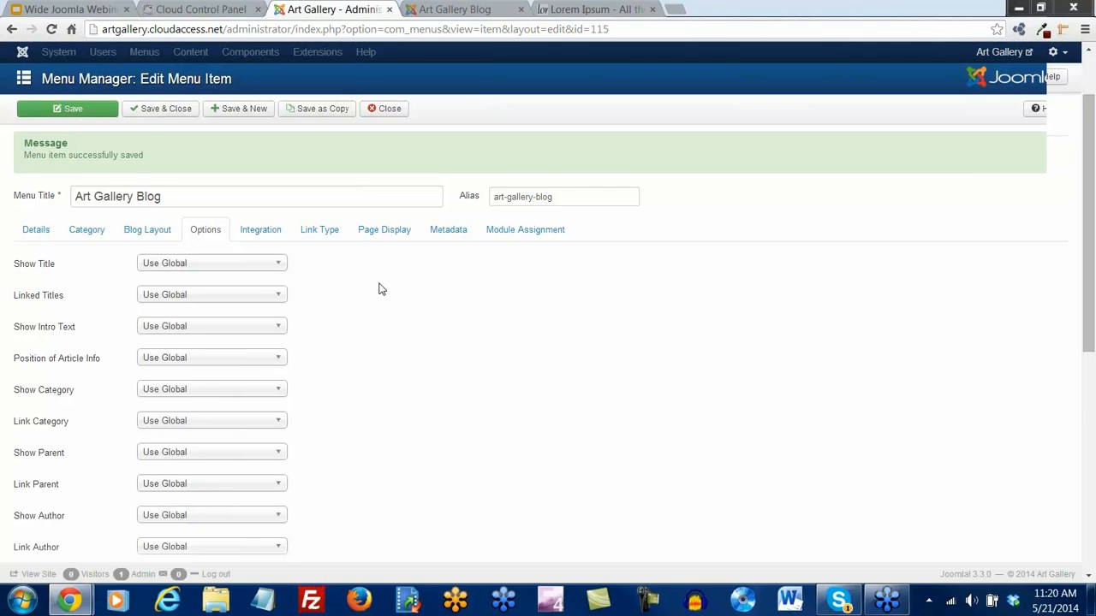
scroll(382, 289, "down", 2)
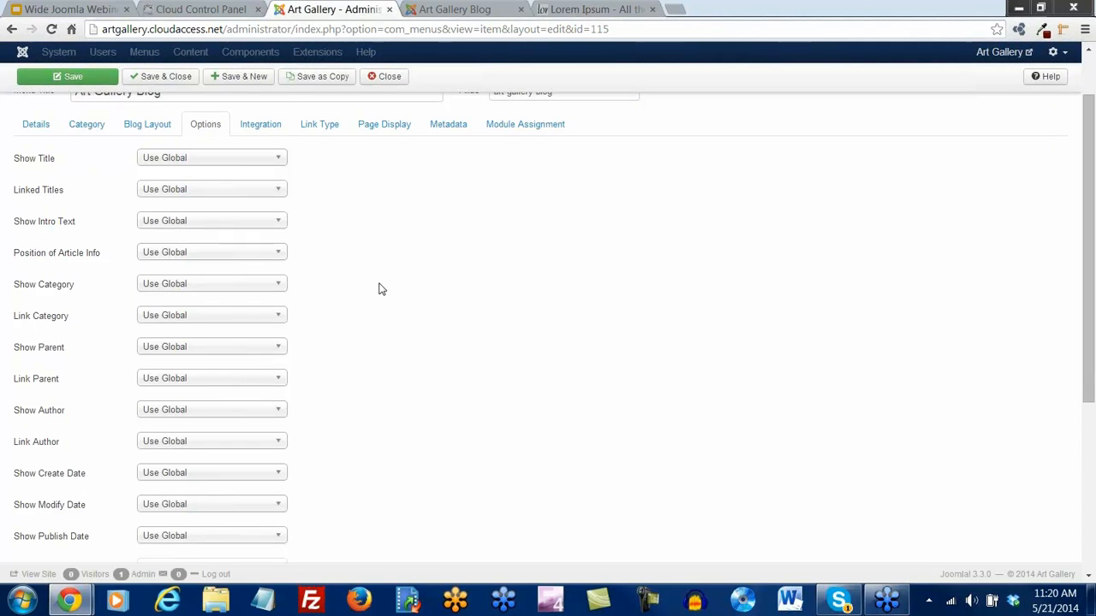
scroll(381, 290, "down", 1)
scroll(382, 290, "down", 1)
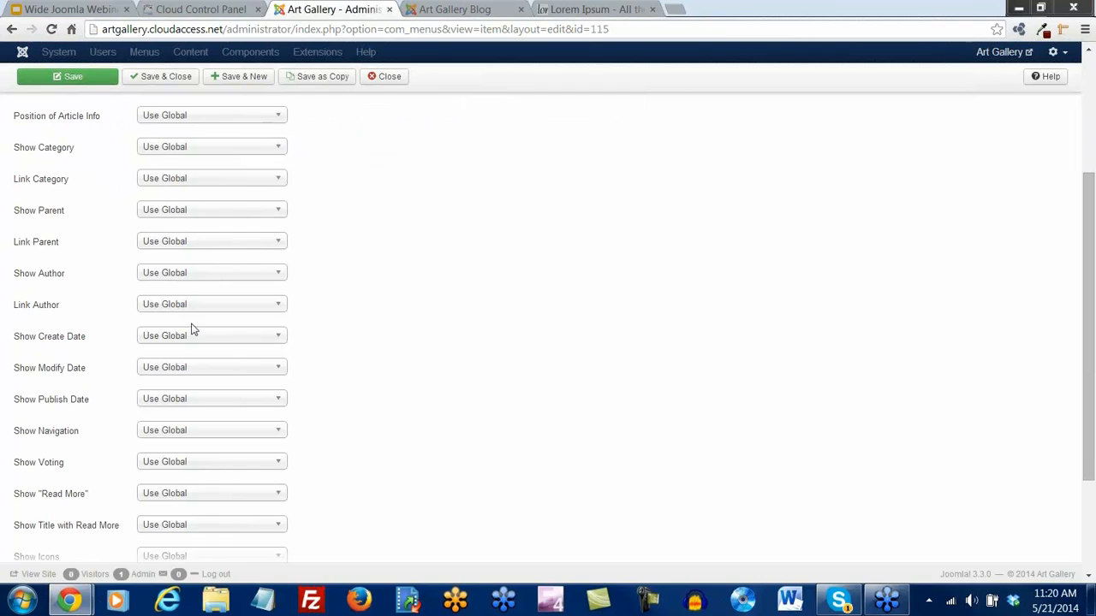
left_click(279, 274)
left_click(183, 341)
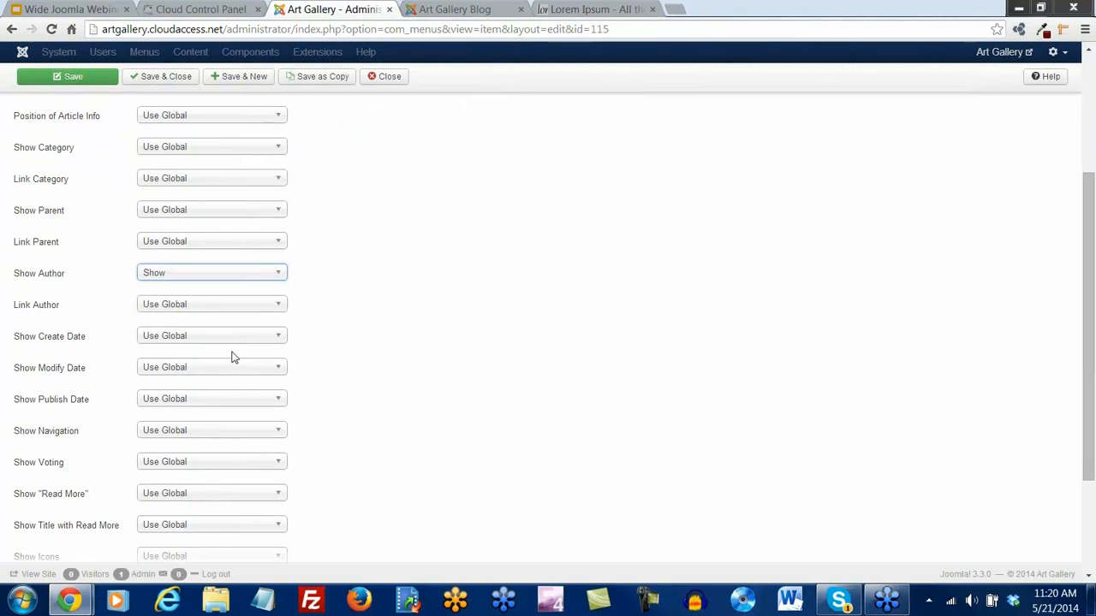
scroll(349, 374, "down", 1)
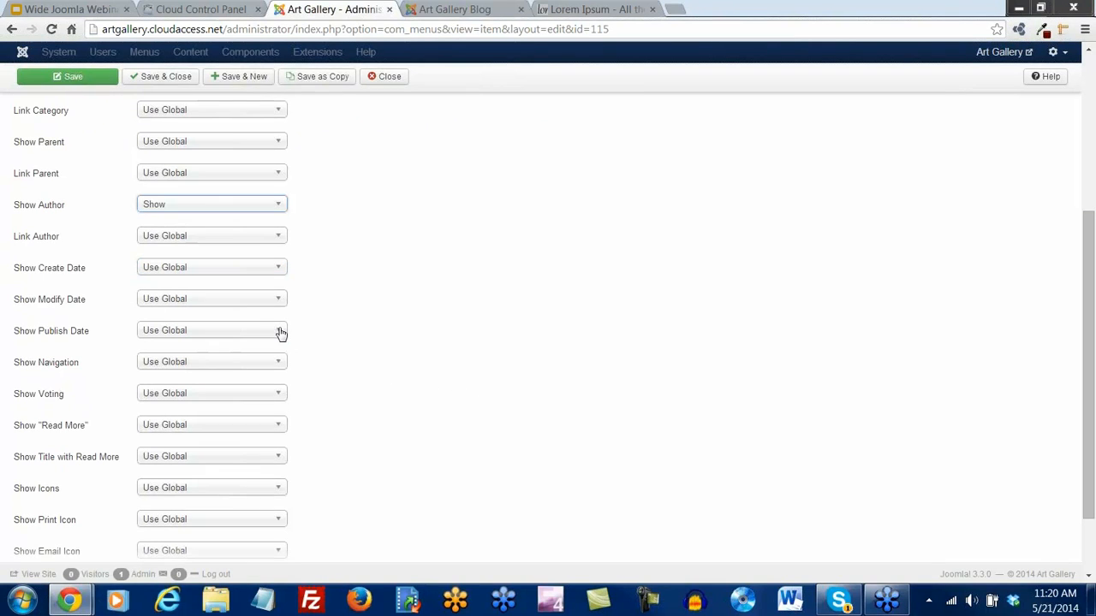
left_click(275, 271)
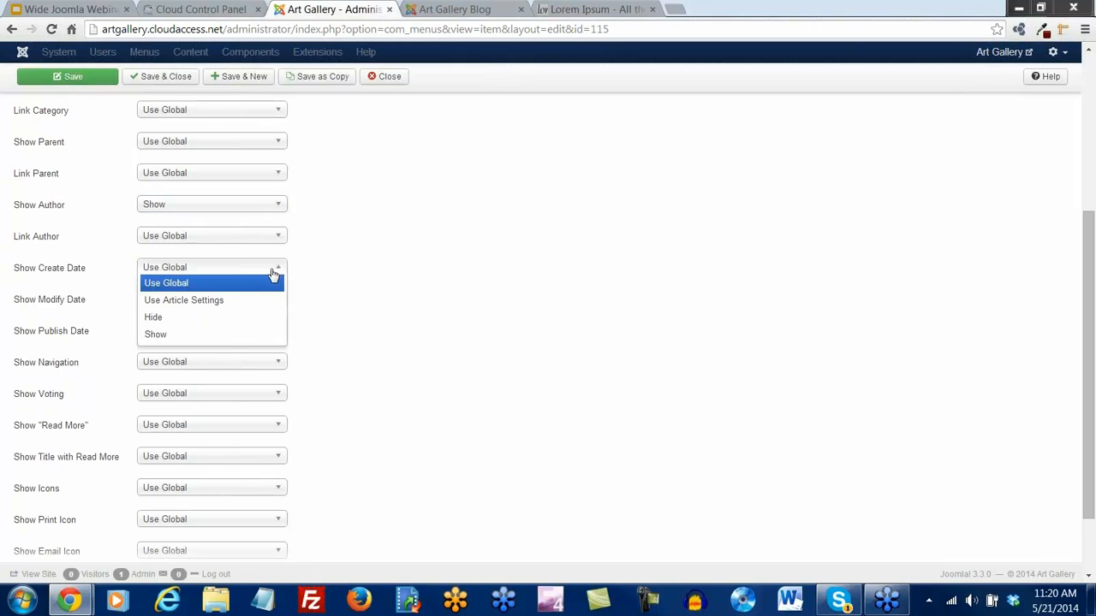
left_click(227, 336)
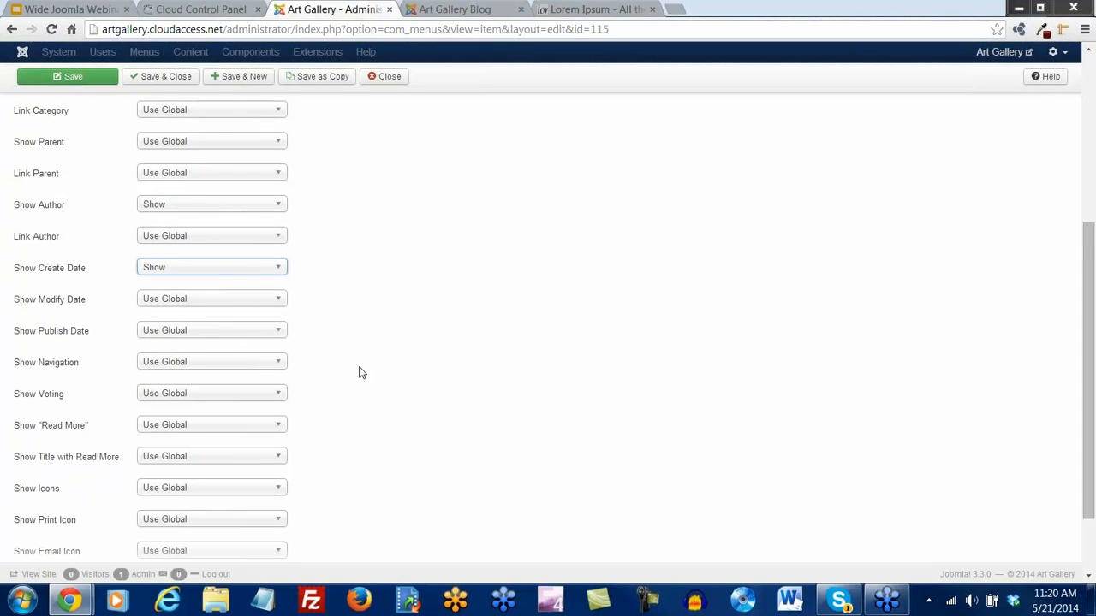
scroll(359, 372, "down", 2)
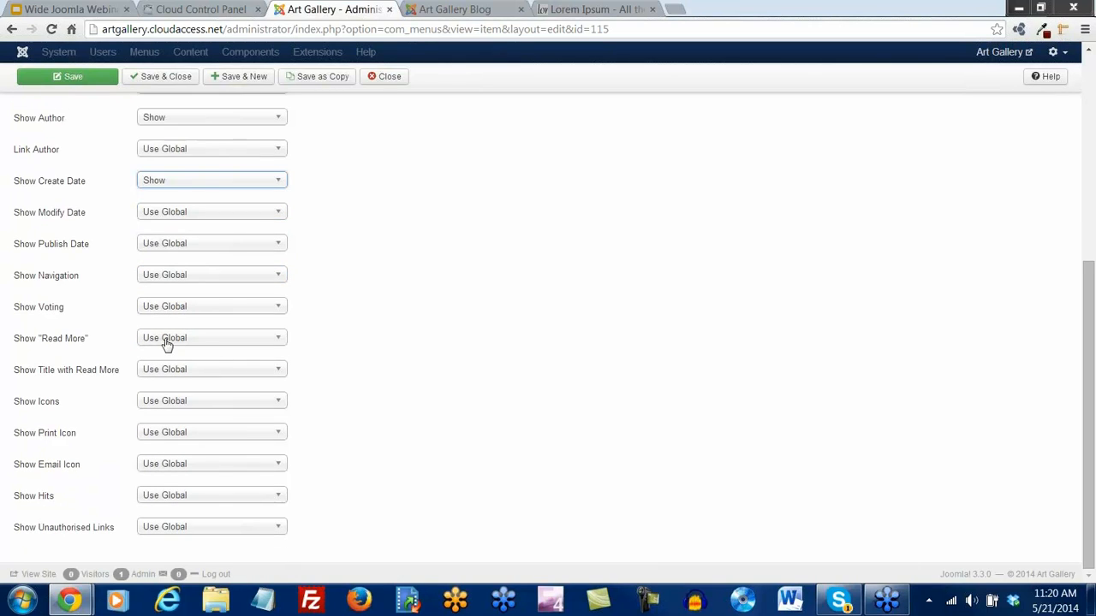
mouse_move(76, 381)
left_click(283, 373)
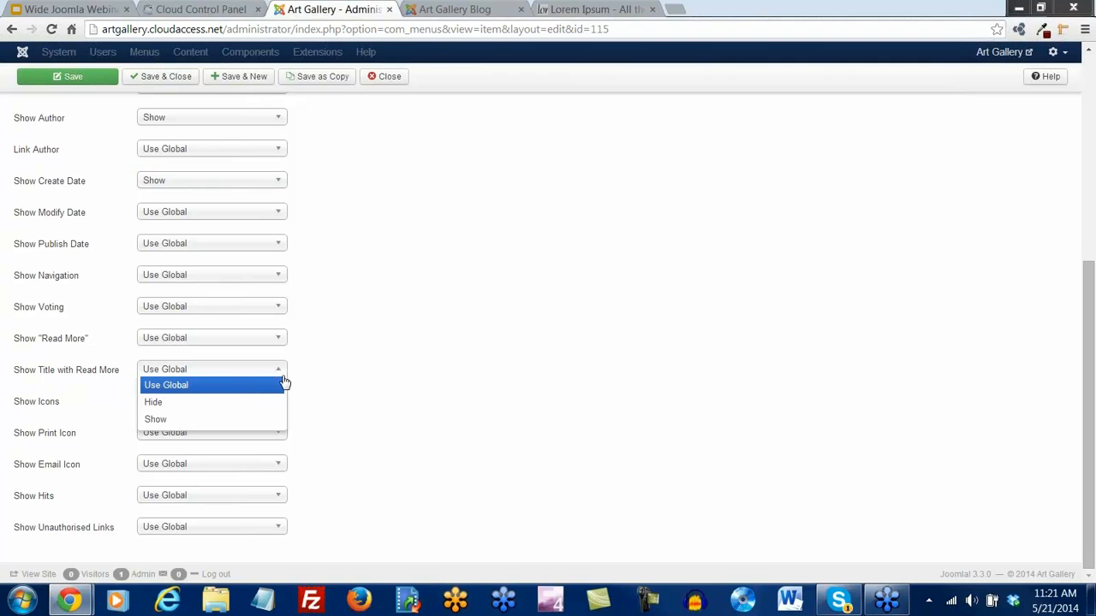
left_click(277, 403)
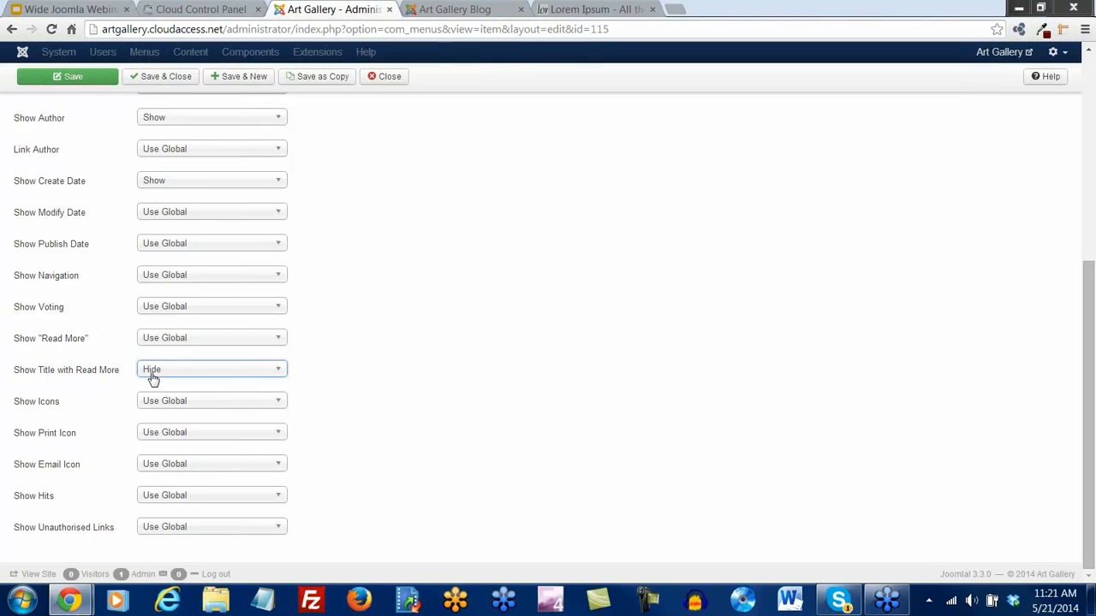
Set Show Icons, Print Icon, Email Icon, Hits and Voting to Show, then save the menu item
left_click(441, 14)
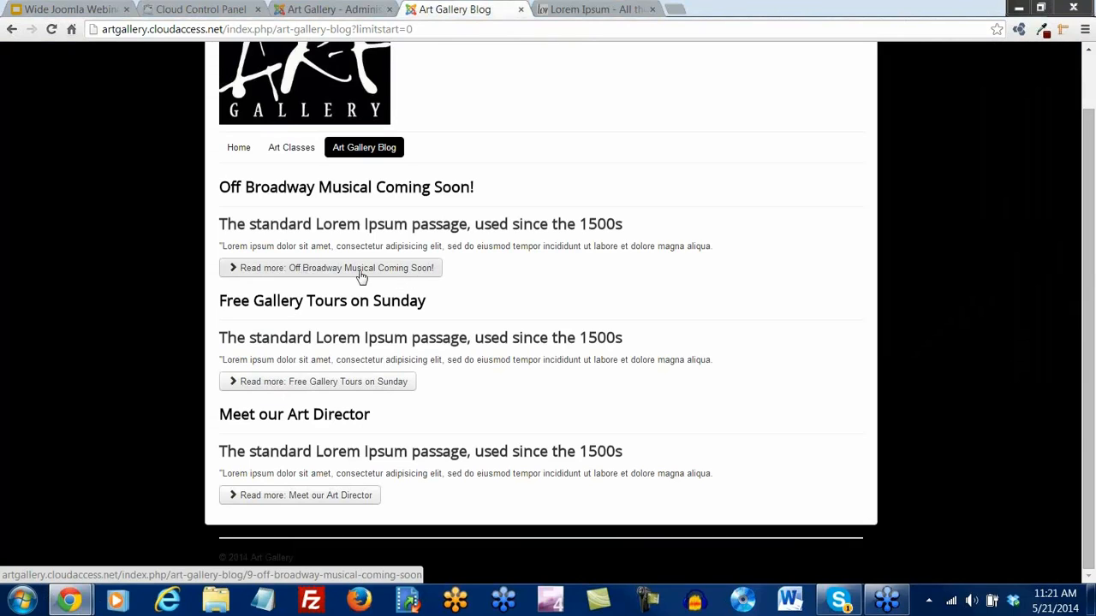
left_click(352, 13)
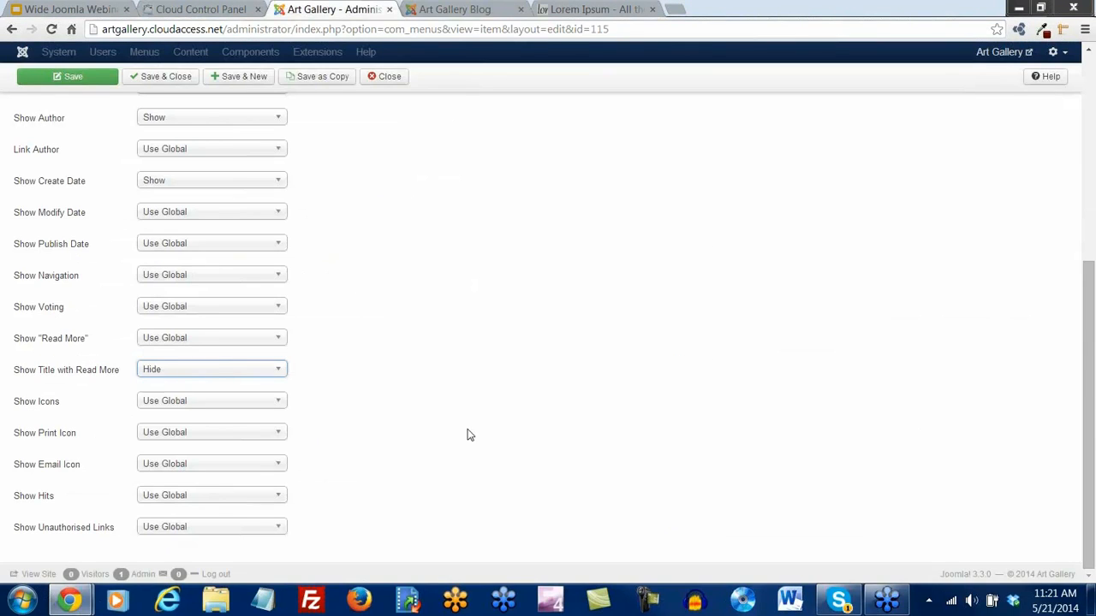
left_click(275, 404)
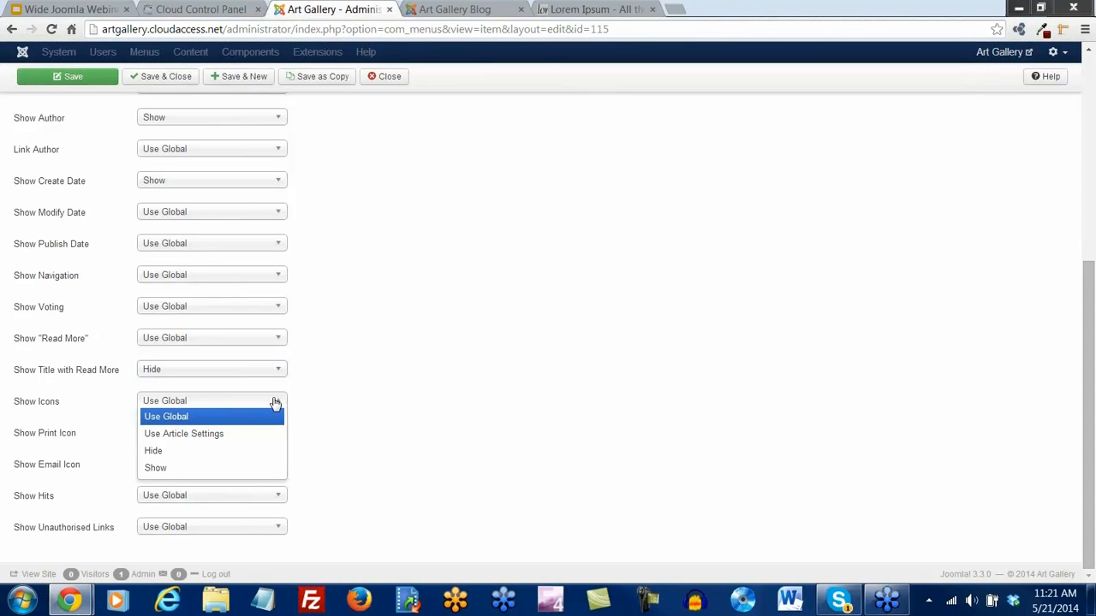
left_click(198, 468)
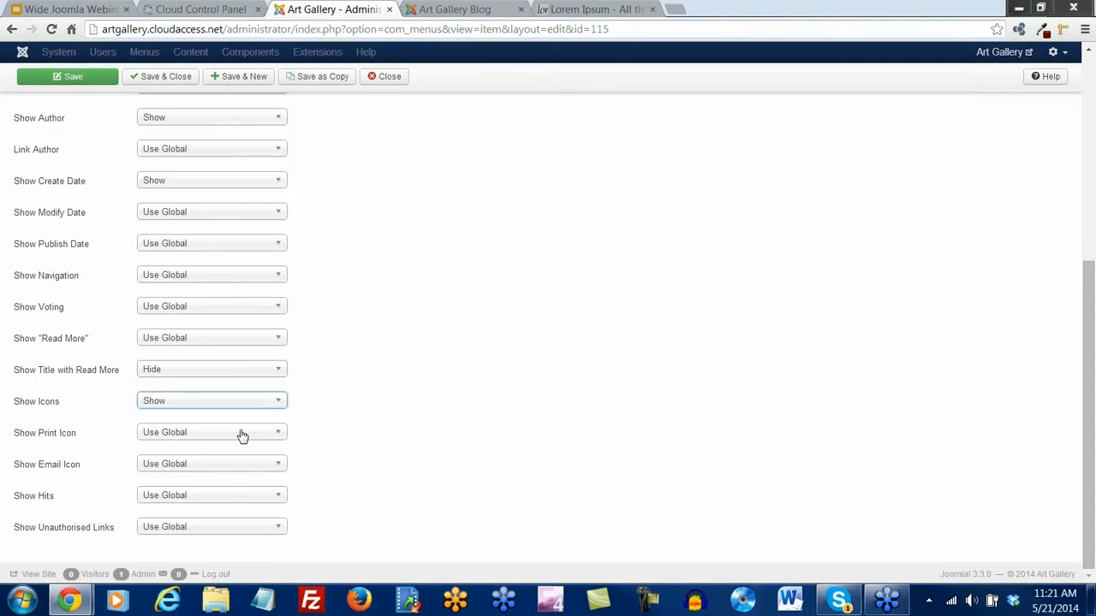
left_click(241, 435)
left_click(176, 502)
left_click(192, 467)
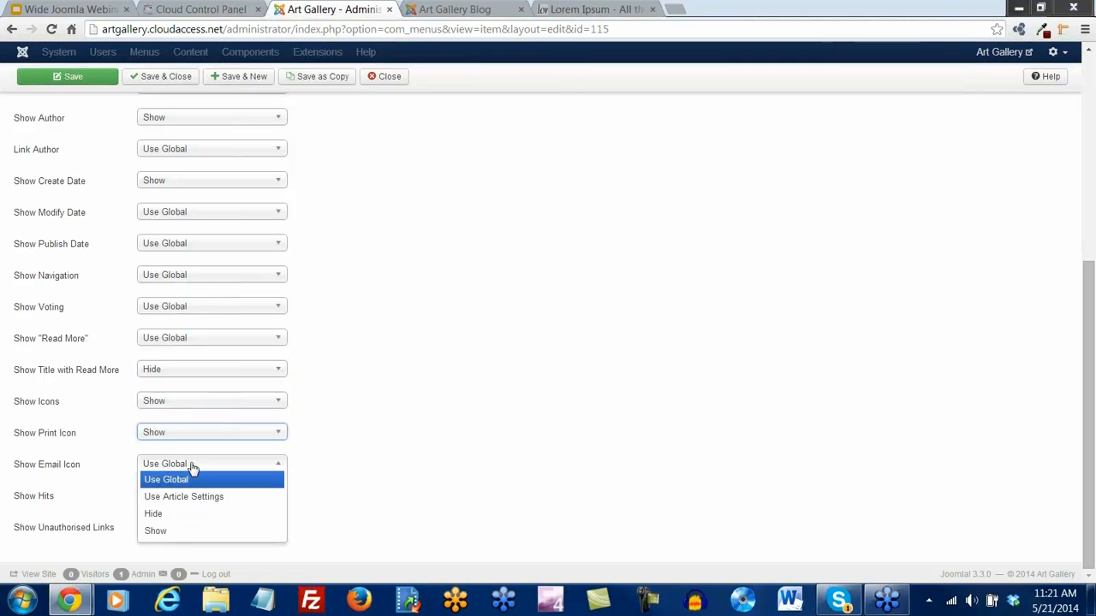
left_click(171, 531)
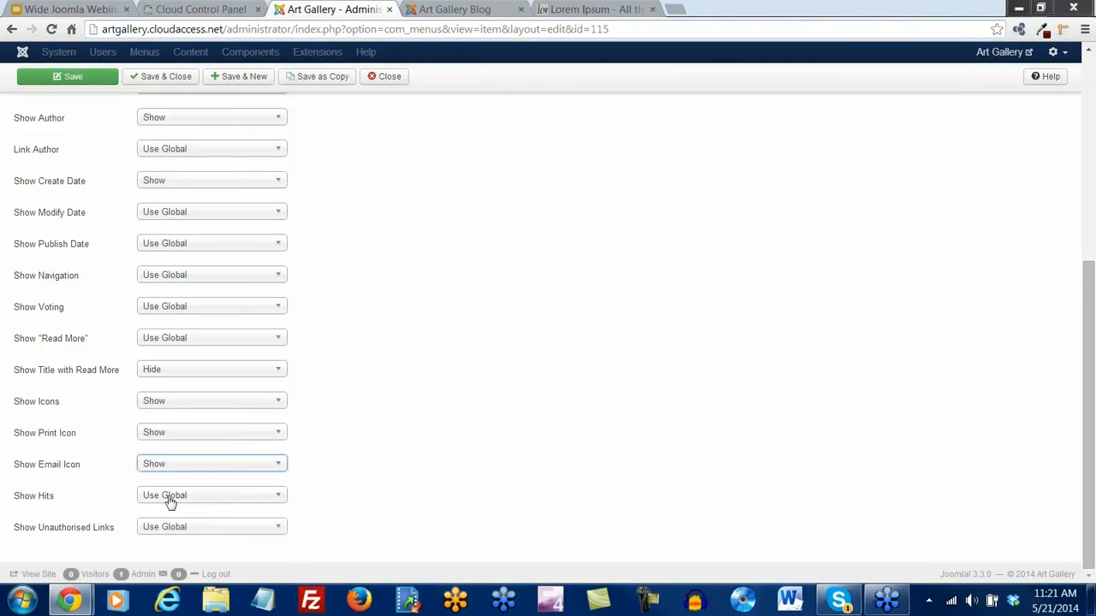
left_click(170, 503)
left_click(159, 560)
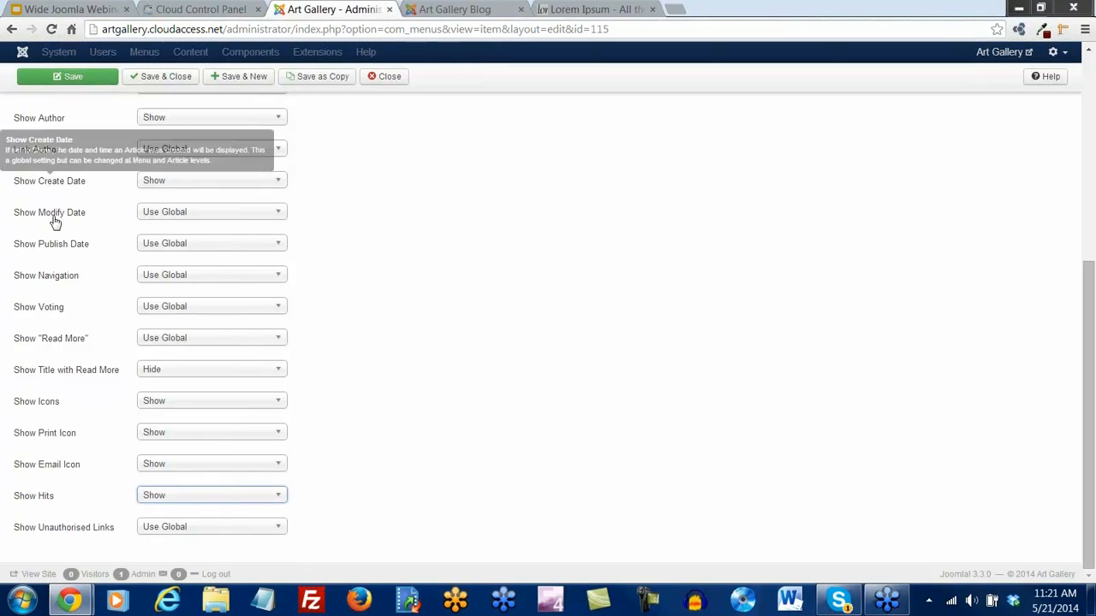
left_click(193, 314)
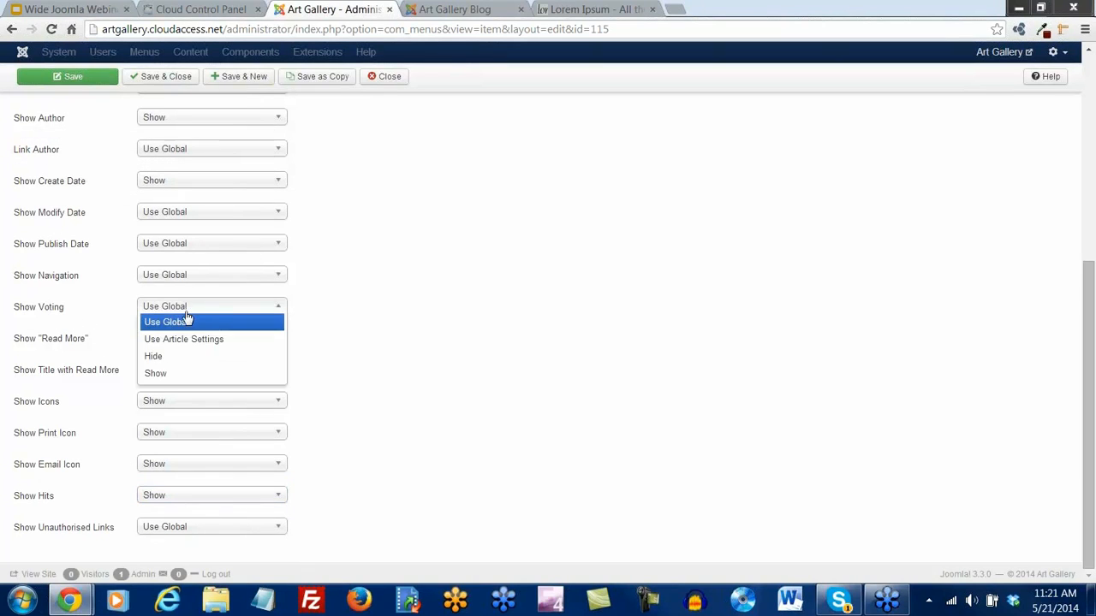
left_click(163, 375)
left_click(62, 81)
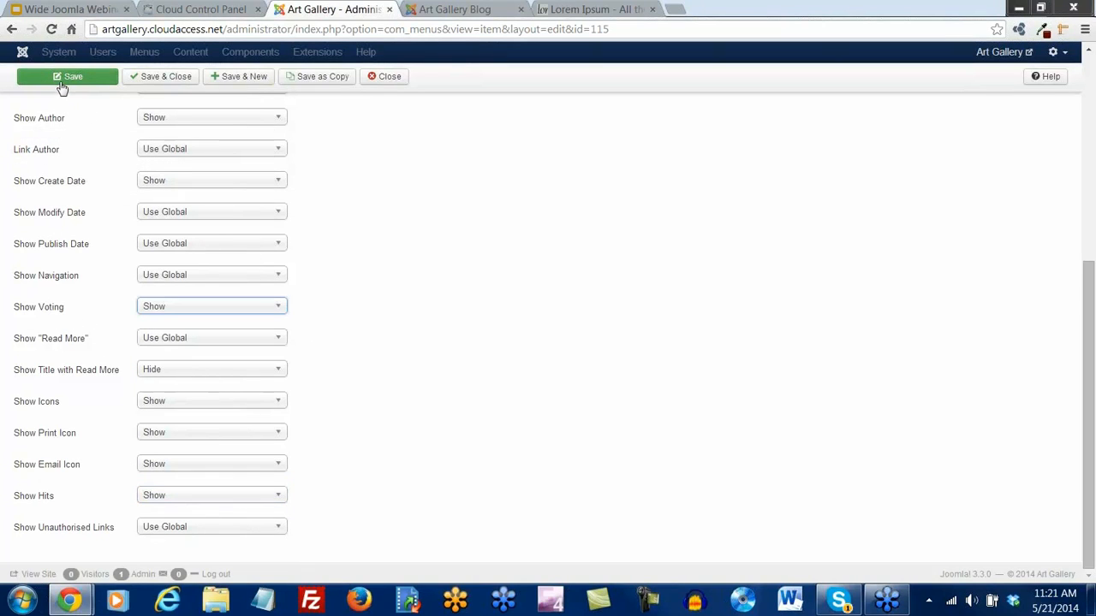
Reload the blog to check author, date, hits, ratings and print/email icons, then close the Lorem Ipsum tab
left_click(445, 10)
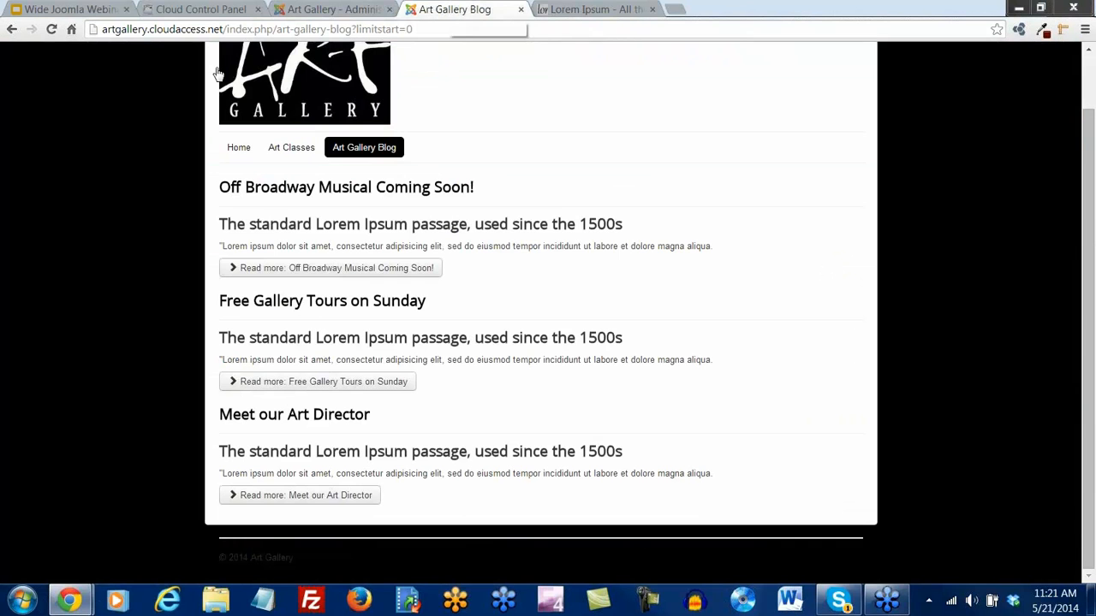
left_click(51, 29)
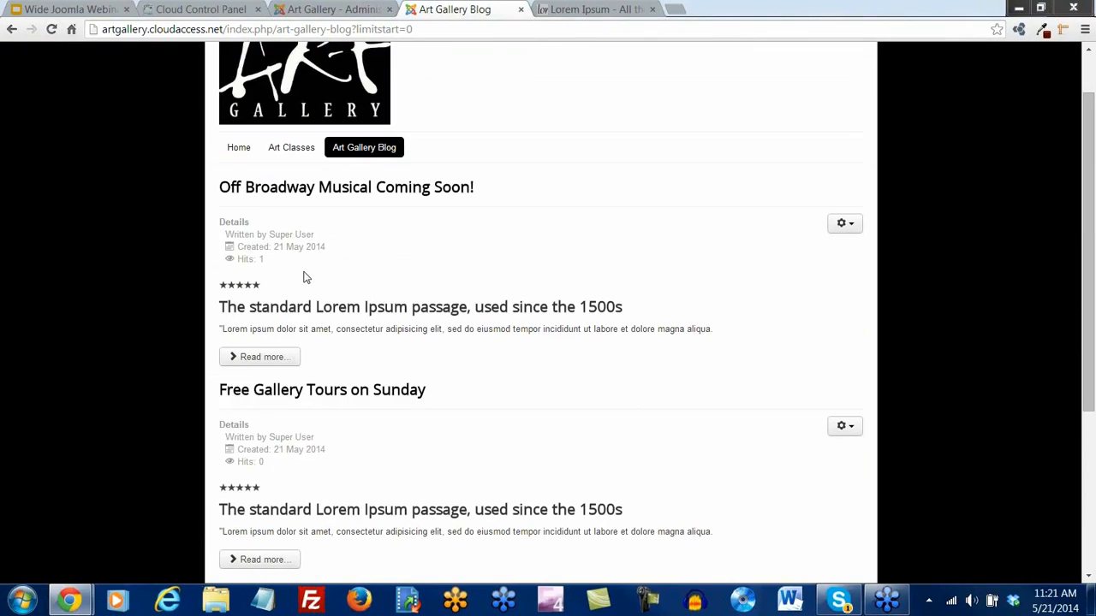
scroll(317, 367, "down", 1)
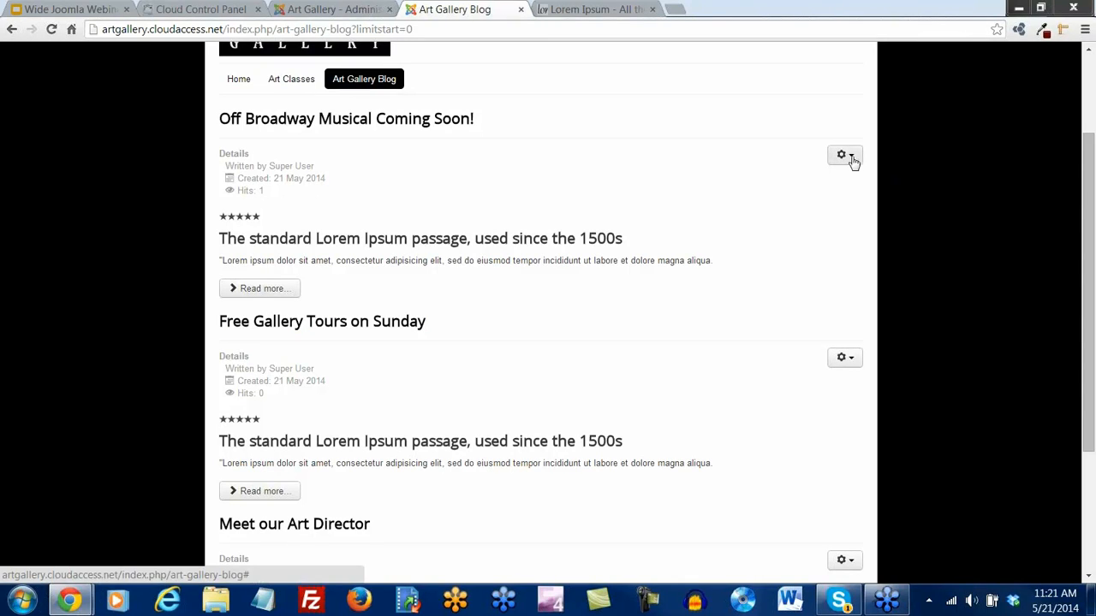
left_click(850, 159)
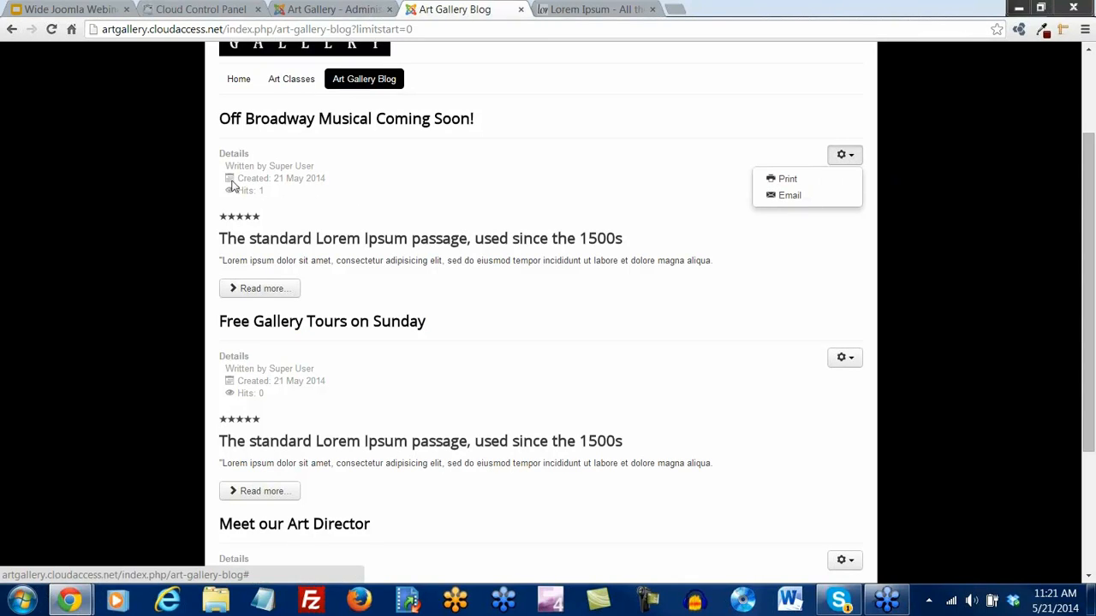
left_click(278, 218)
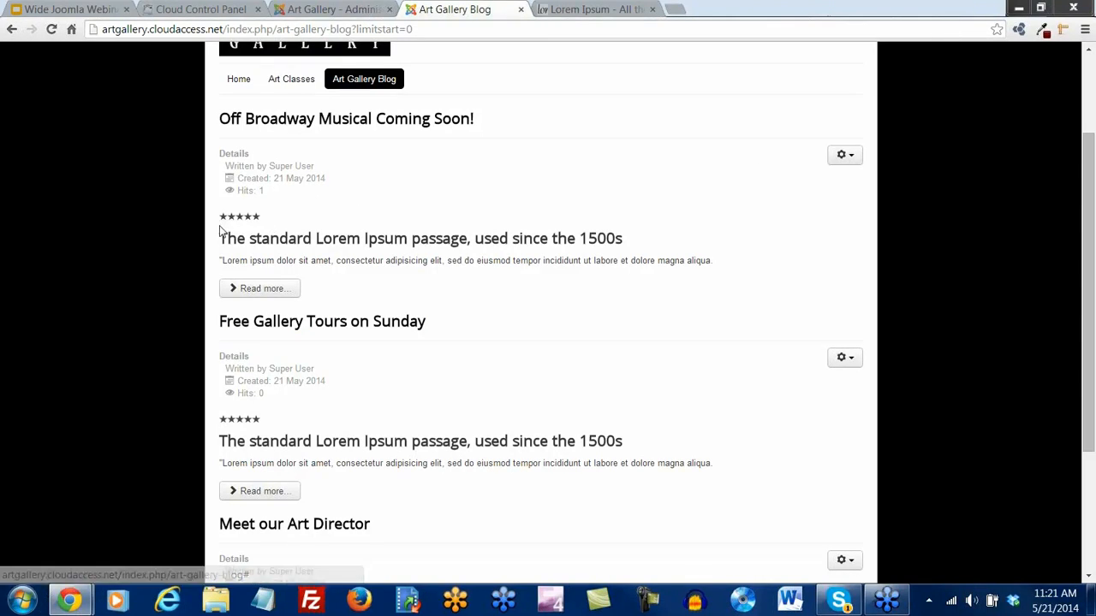
scroll(396, 314, "down", 1)
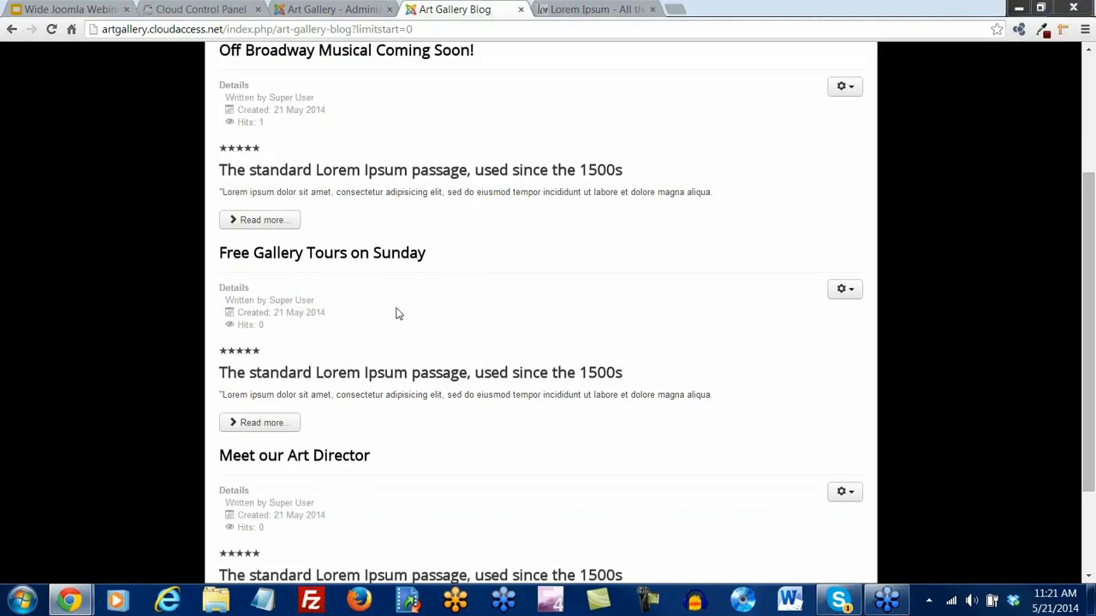
scroll(395, 315, "down", 2)
scroll(399, 311, "up", 5)
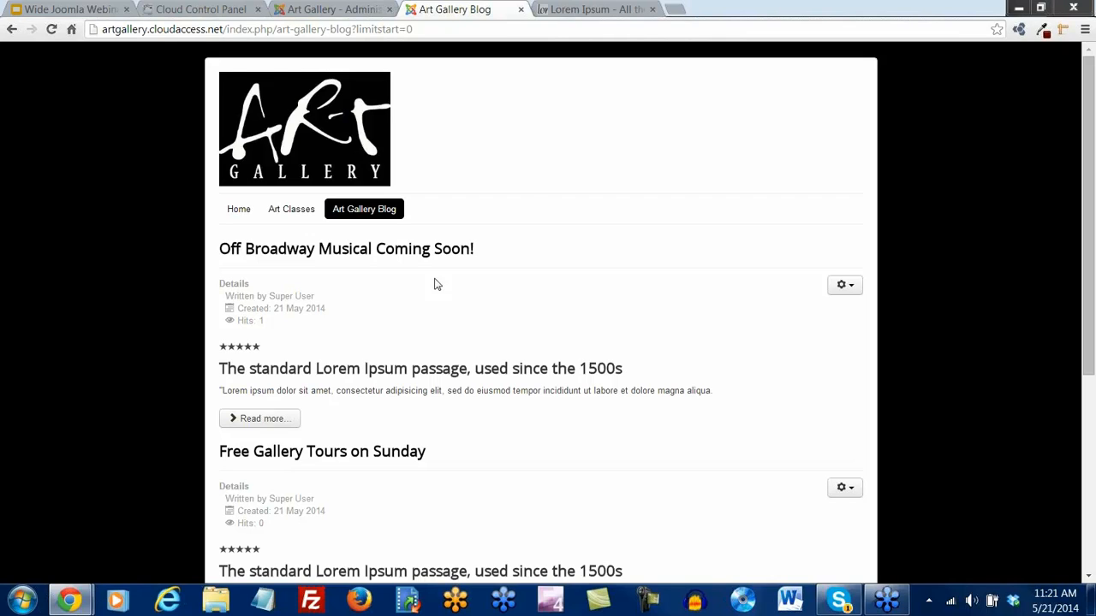
left_click(653, 9)
In a new tab, go to the CloudAccess.net website and open its blog
left_click(545, 9)
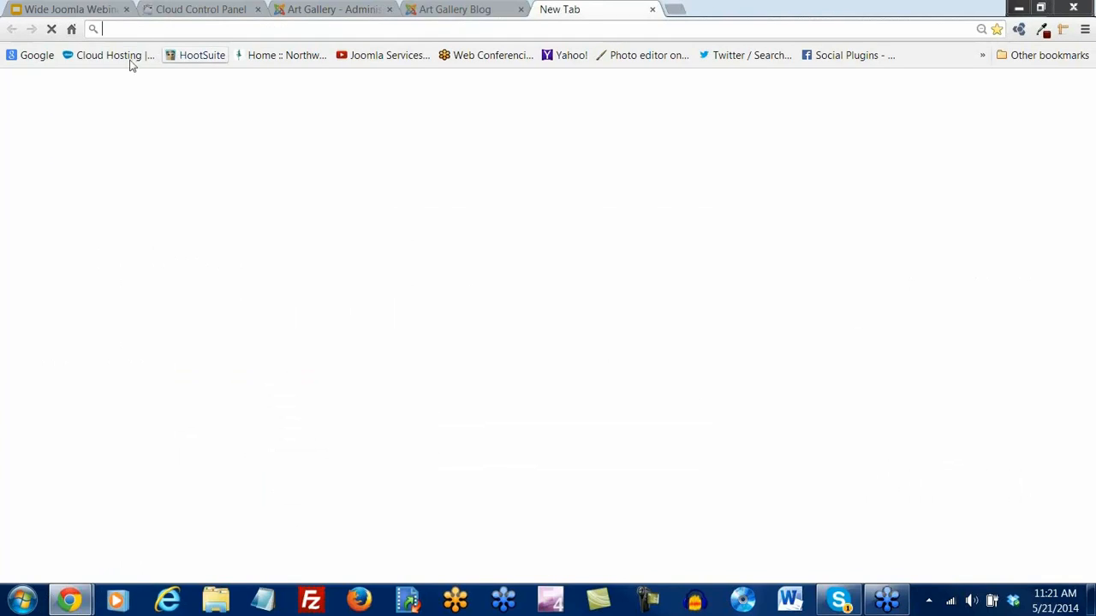
left_click(110, 56)
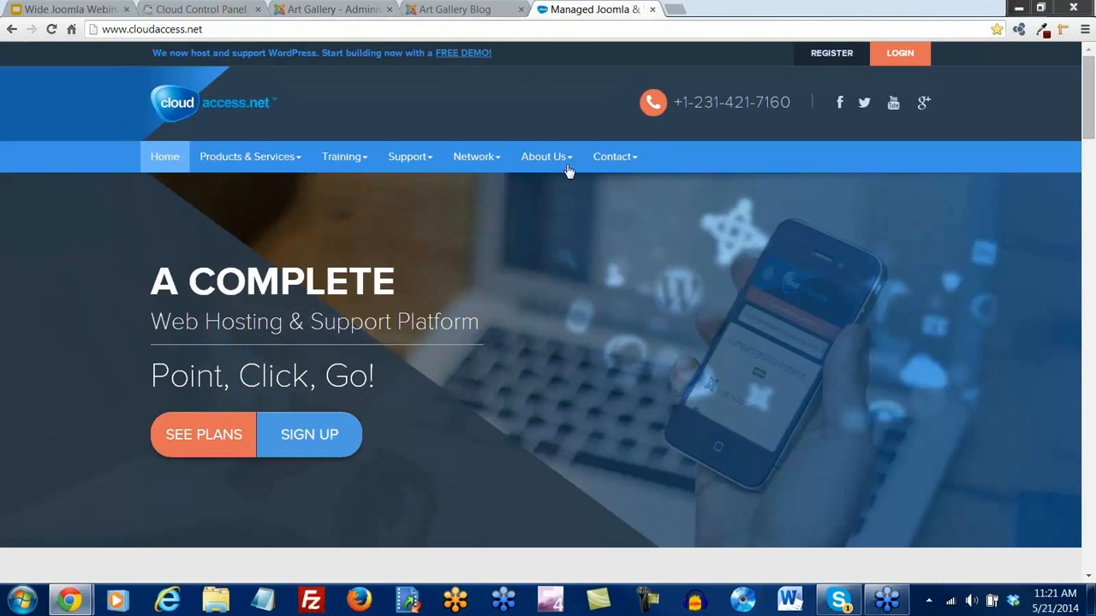
mouse_move(557, 163)
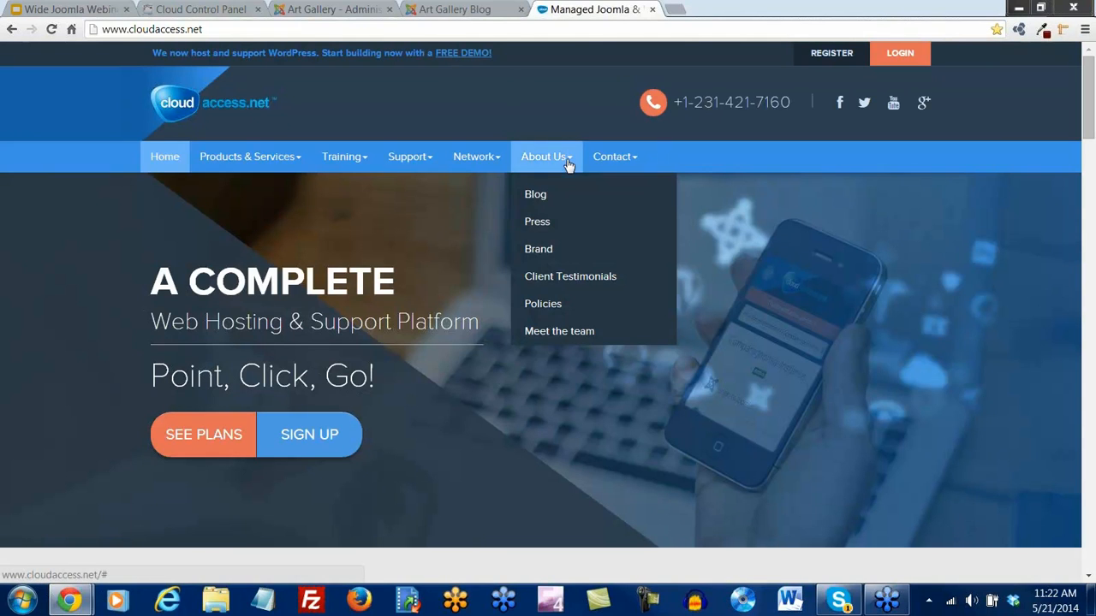
left_click(537, 196)
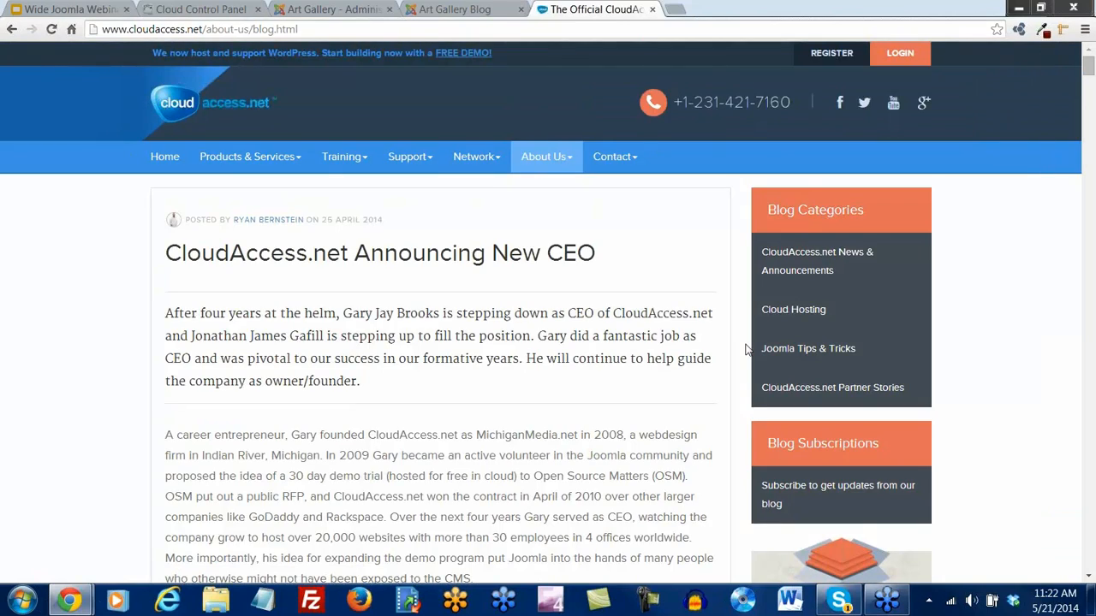
Scroll through the CloudAccess.net blog posts, noting their category labels and hit counts
scroll(745, 350, "down", 3)
scroll(746, 350, "up", 2)
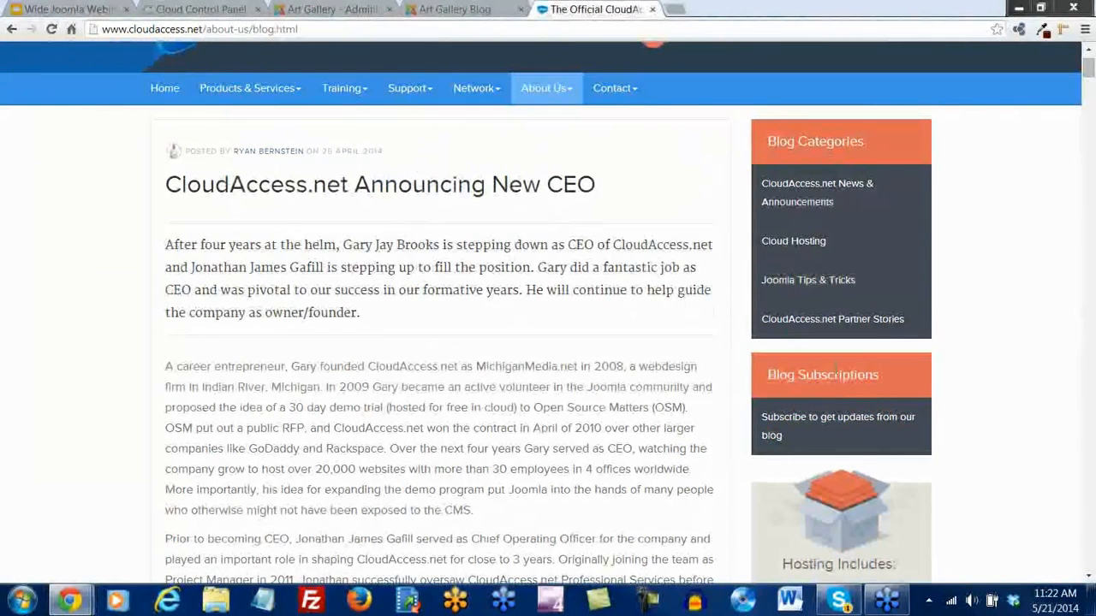
scroll(834, 370, "down", 2)
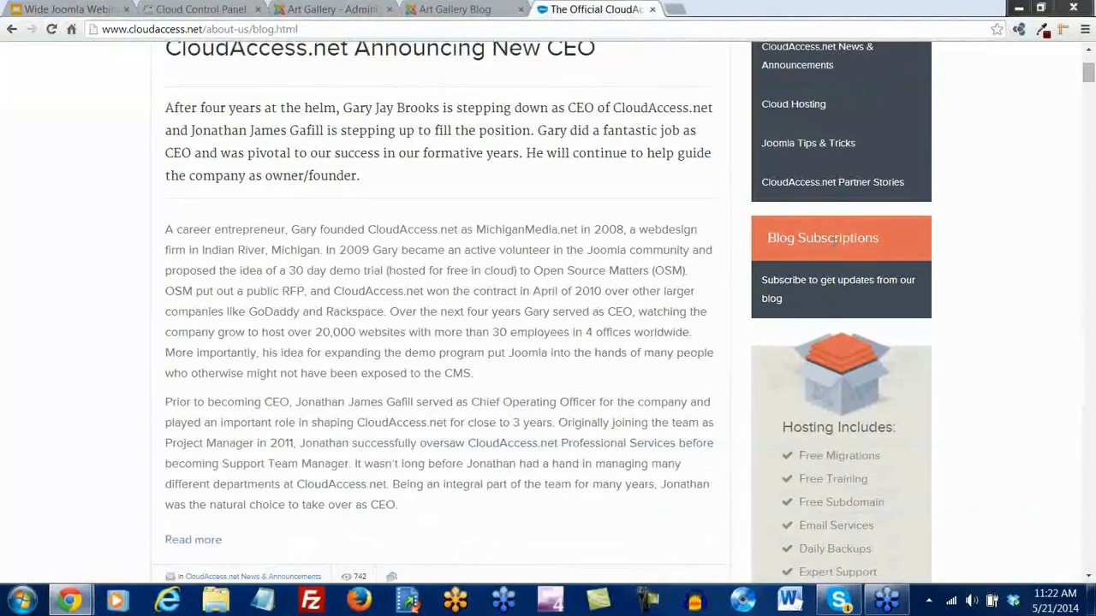
scroll(834, 242, "up", 3)
scroll(373, 317, "down", 7)
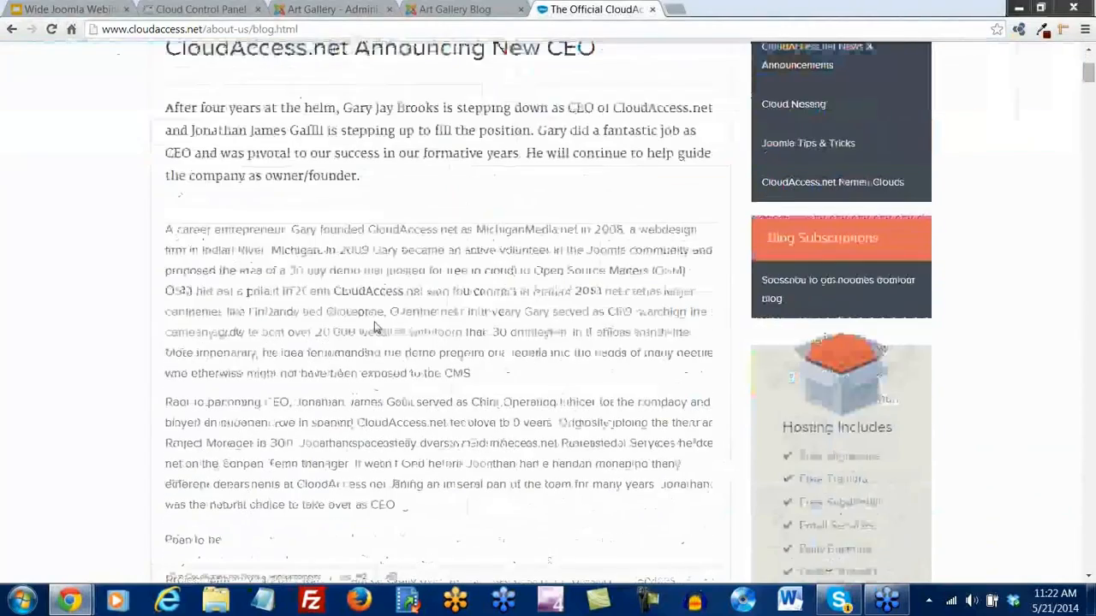
scroll(447, 252, "down", 4)
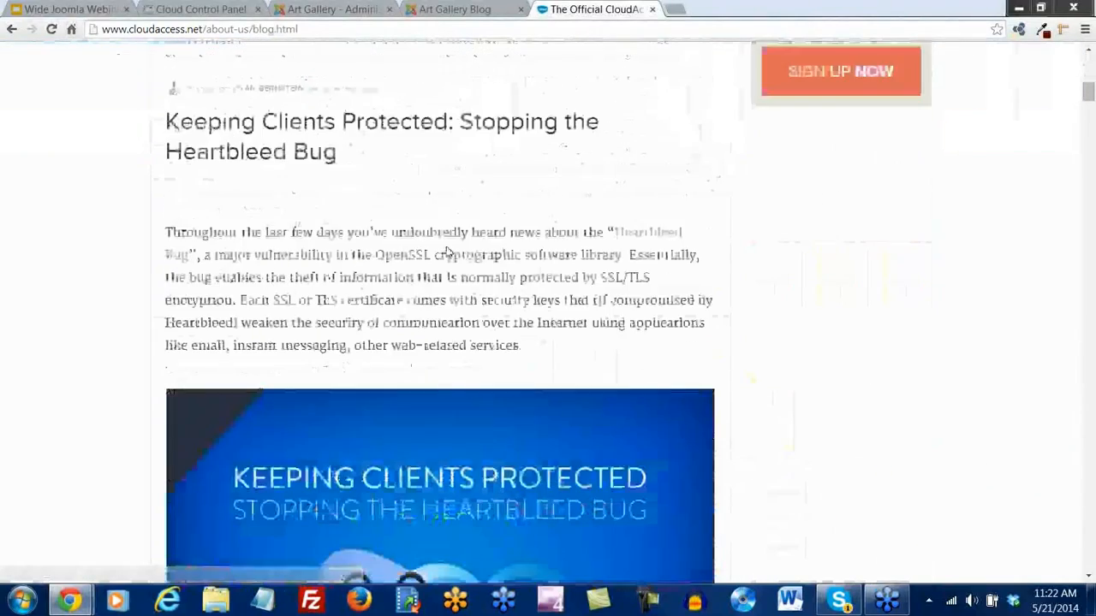
scroll(603, 337, "down", 4)
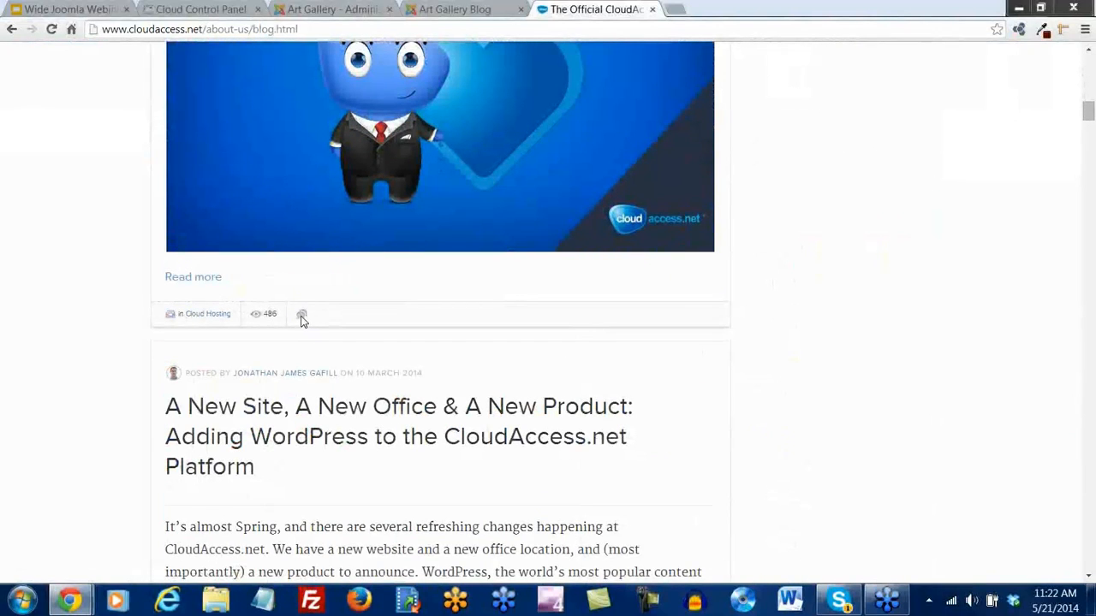
scroll(137, 360, "down", 1)
scroll(125, 357, "down", 3)
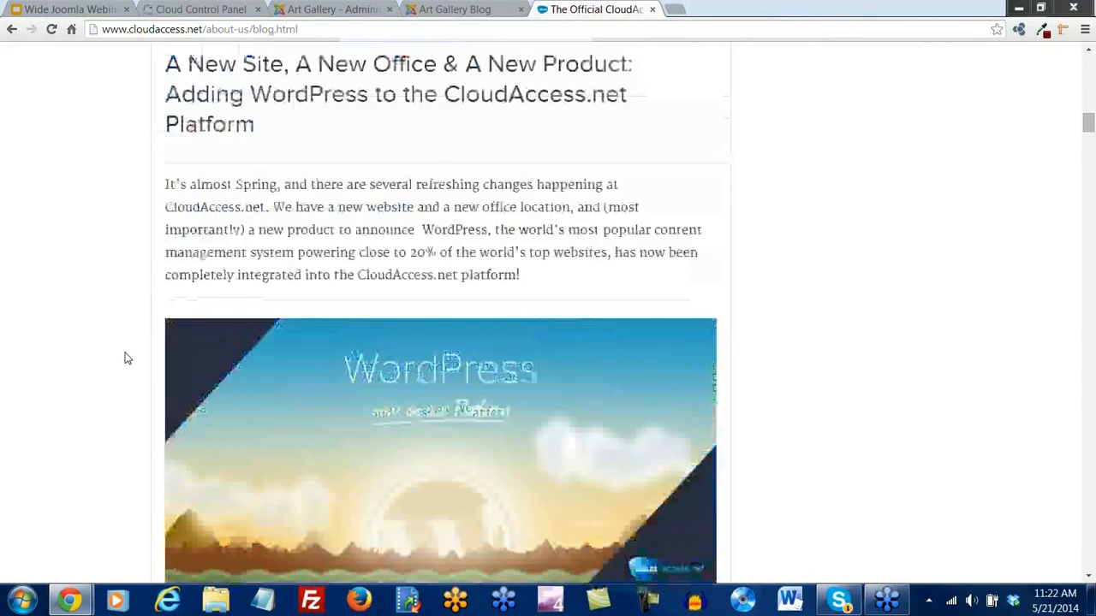
scroll(124, 357, "up", 20)
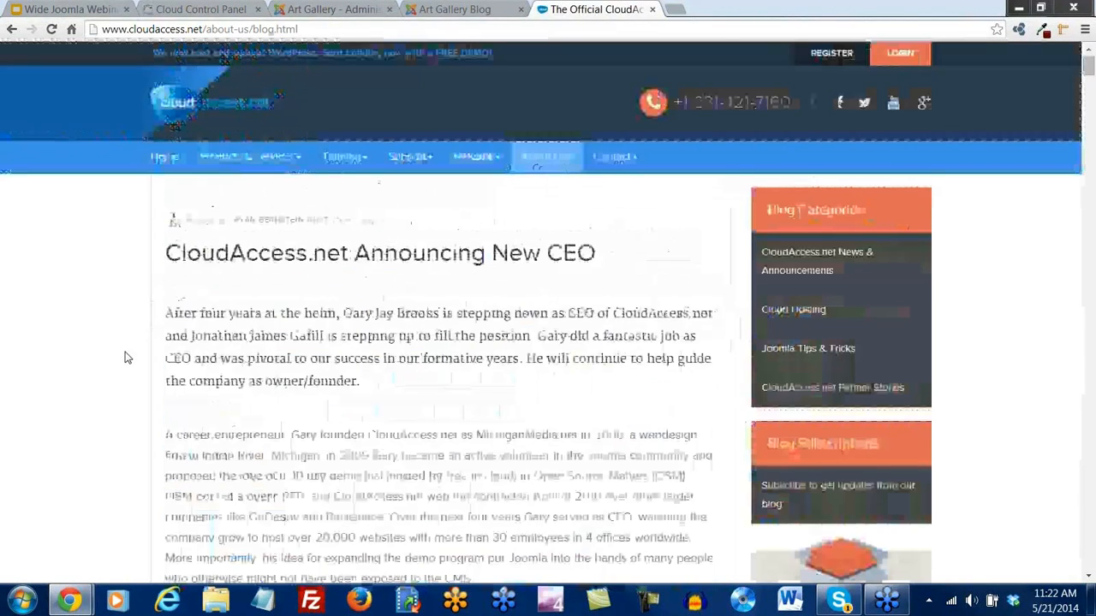
left_click(675, 10)
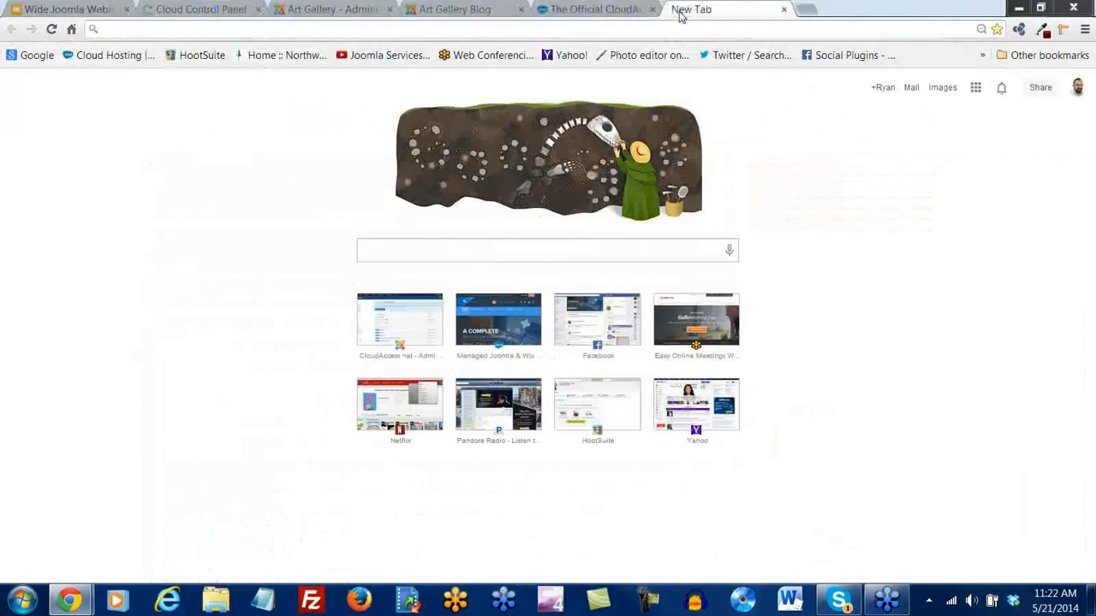
Search Google for 'easyblog' and open the StackIdeas EasyBlog product page
type("easyblog")
key("Return")
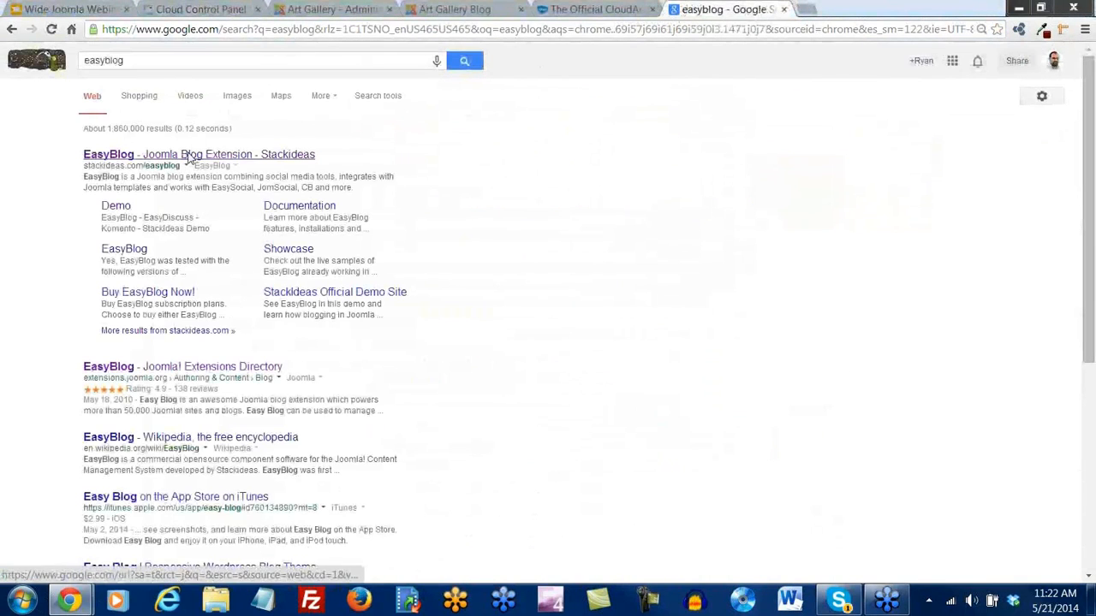
left_click(188, 158)
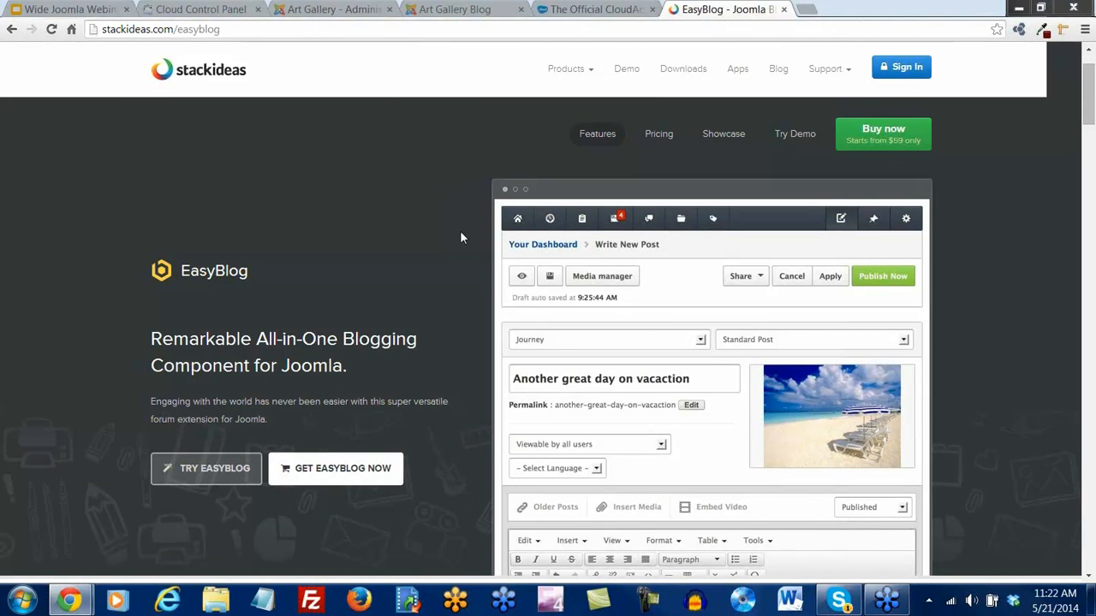
scroll(461, 237, "down", 3)
scroll(461, 237, "up", 3)
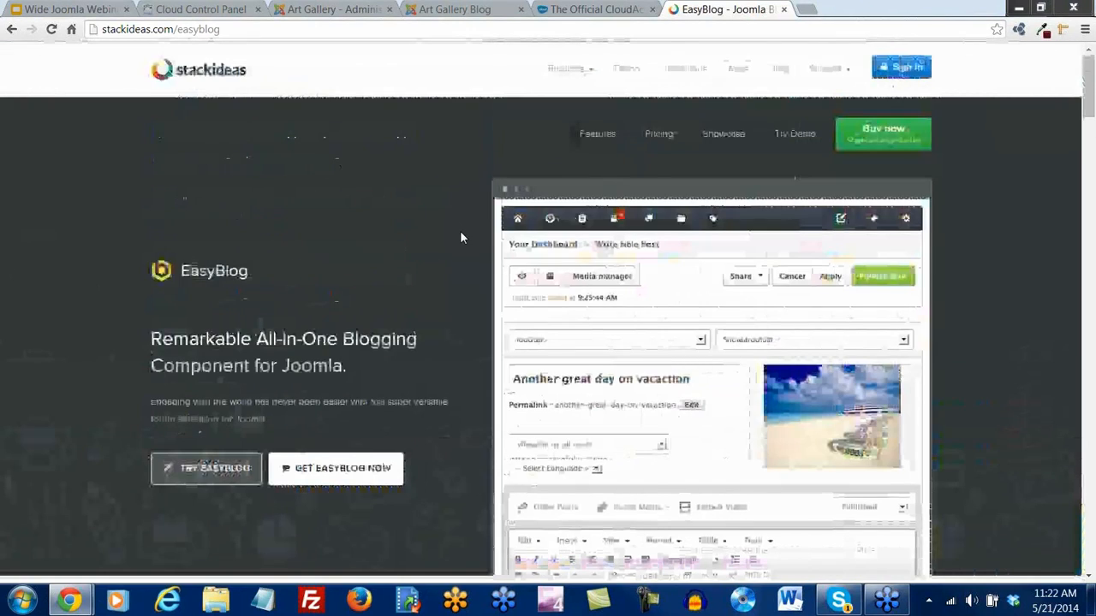
left_click(587, 10)
Open the CloudAccess.net 'Keeping Clients Protected' Heartbleed post and review its author and hits details
scroll(503, 363, "down", 8)
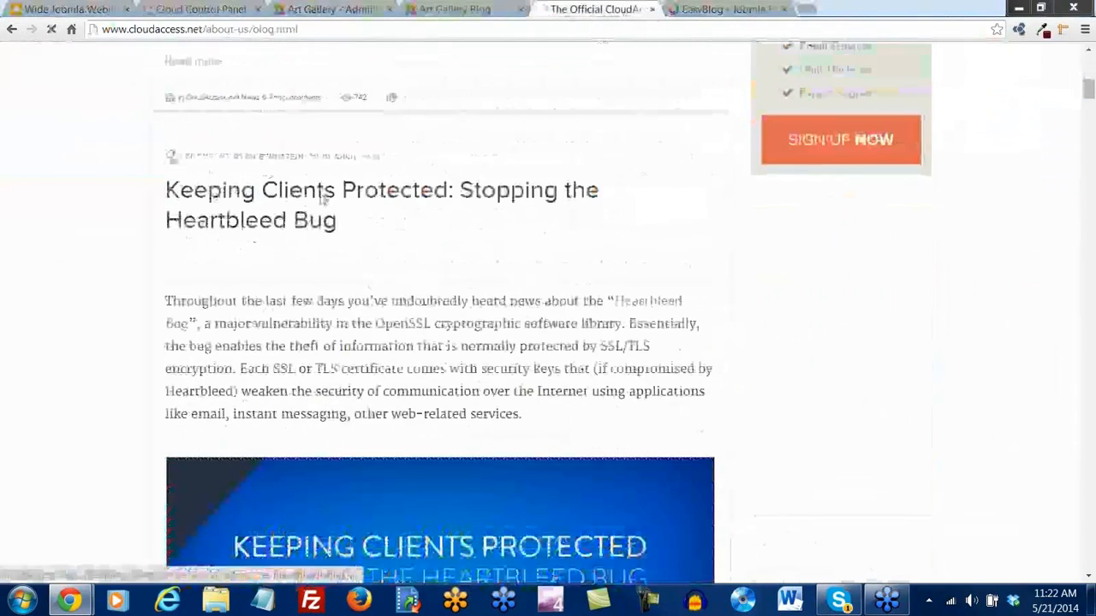
left_click(323, 197)
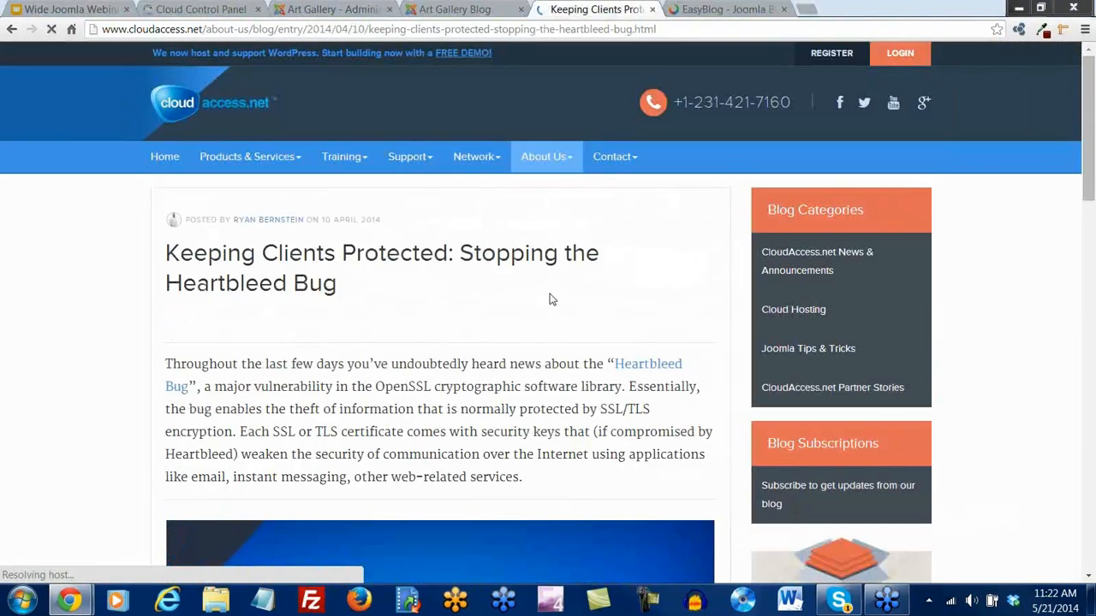
scroll(551, 295, "down", 7)
scroll(553, 295, "down", 6)
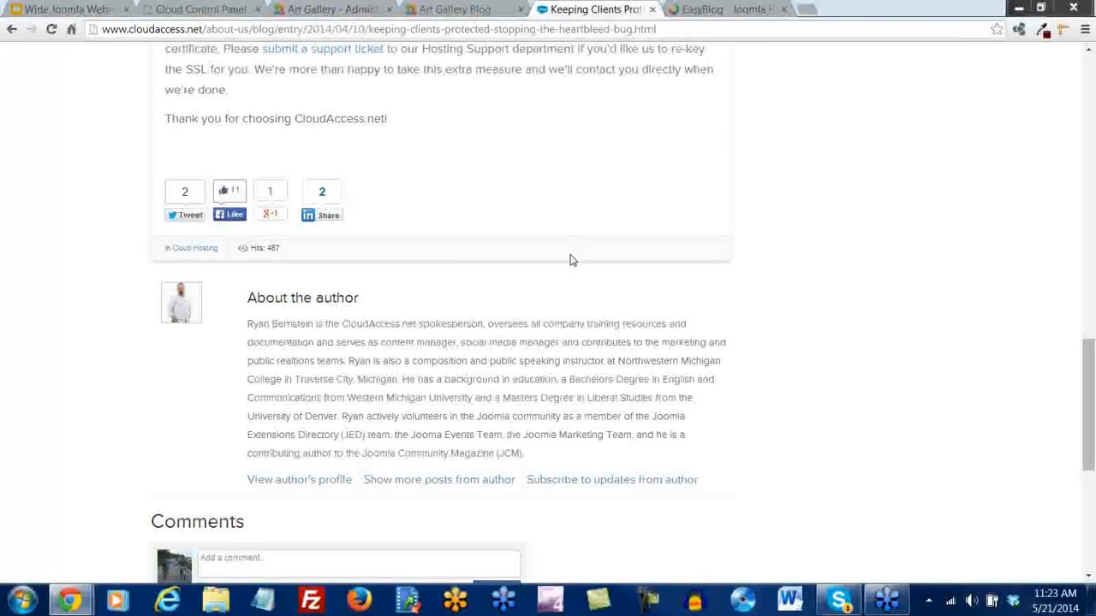
scroll(573, 260, "up", 13)
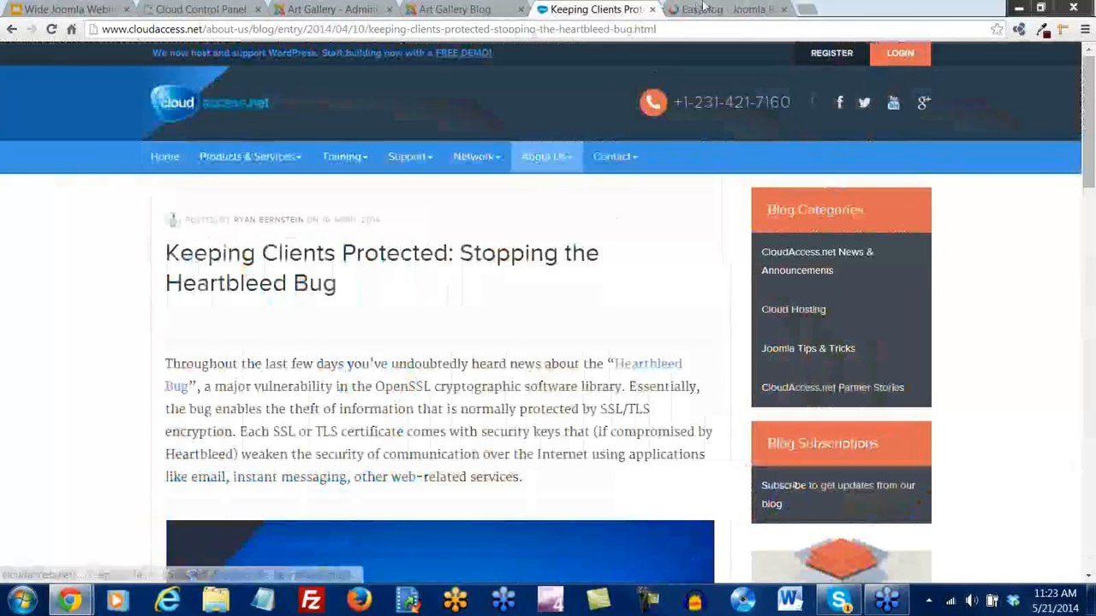
left_click(444, 11)
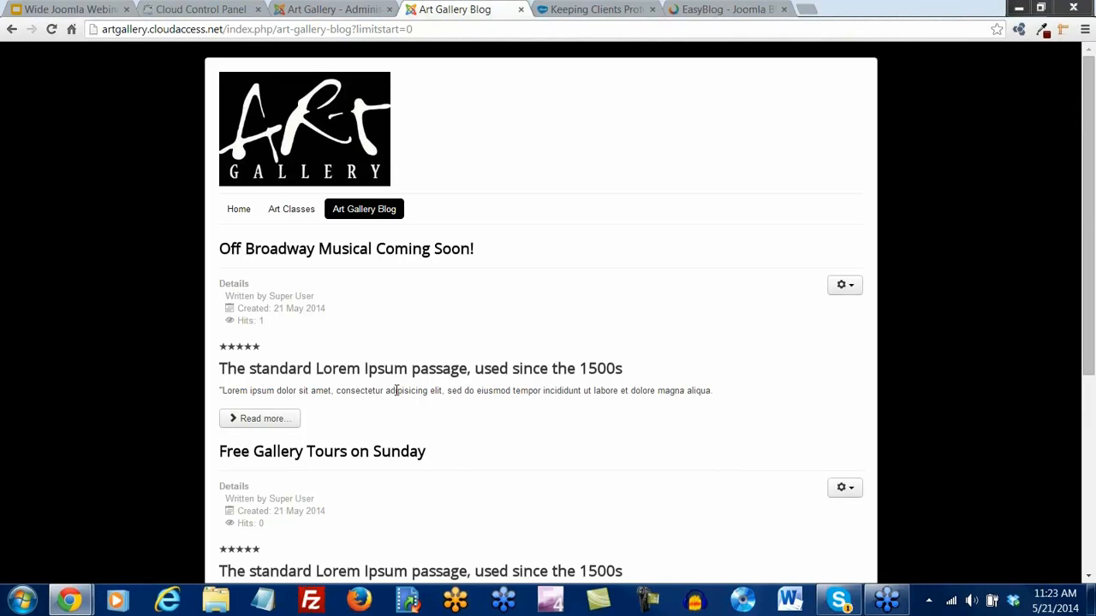
Save and close the Art Gallery Blog menu item, then go to the Extension Manager install page
left_click(338, 11)
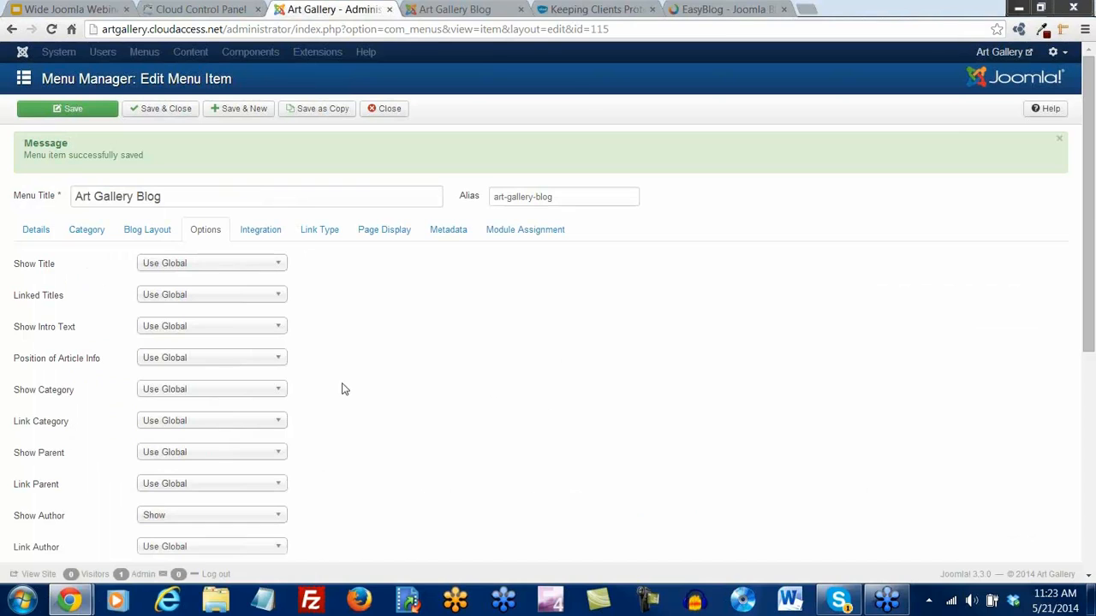
left_click(158, 112)
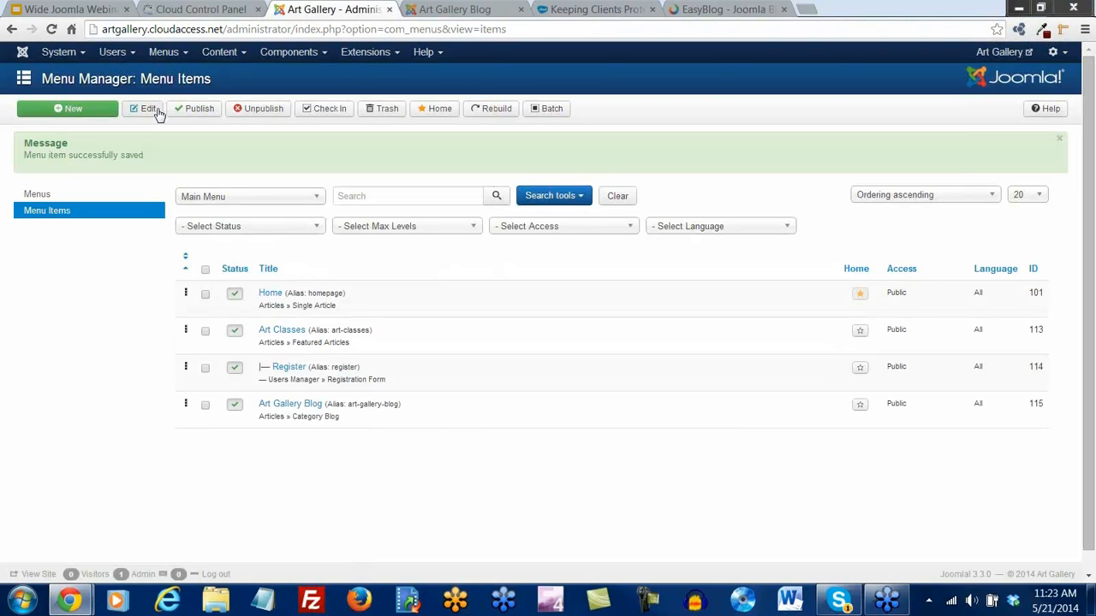
left_click(396, 55)
left_click(396, 79)
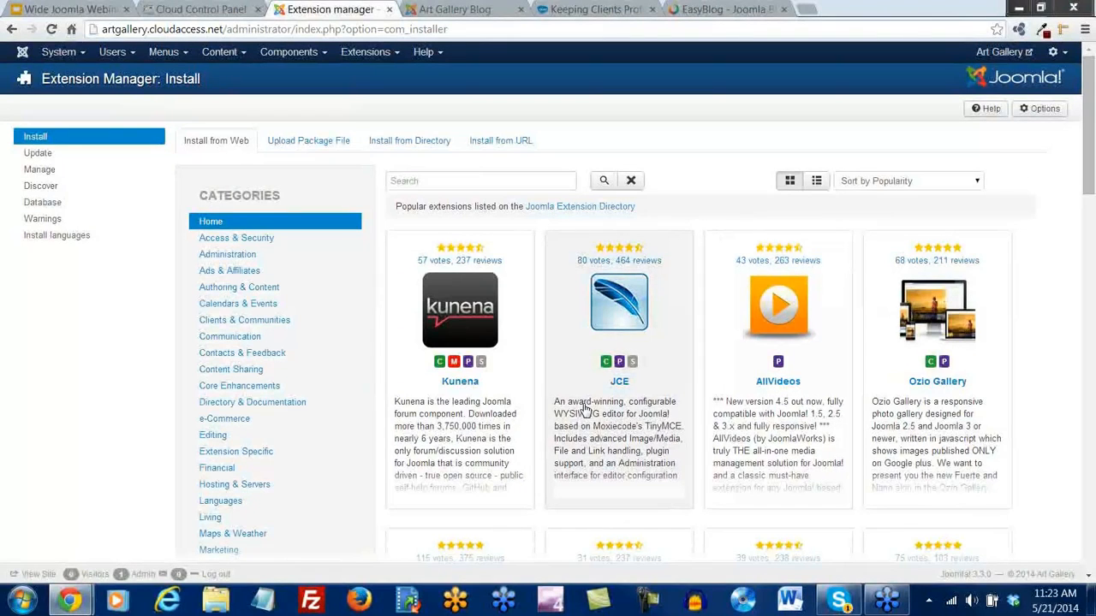
left_click(438, 55)
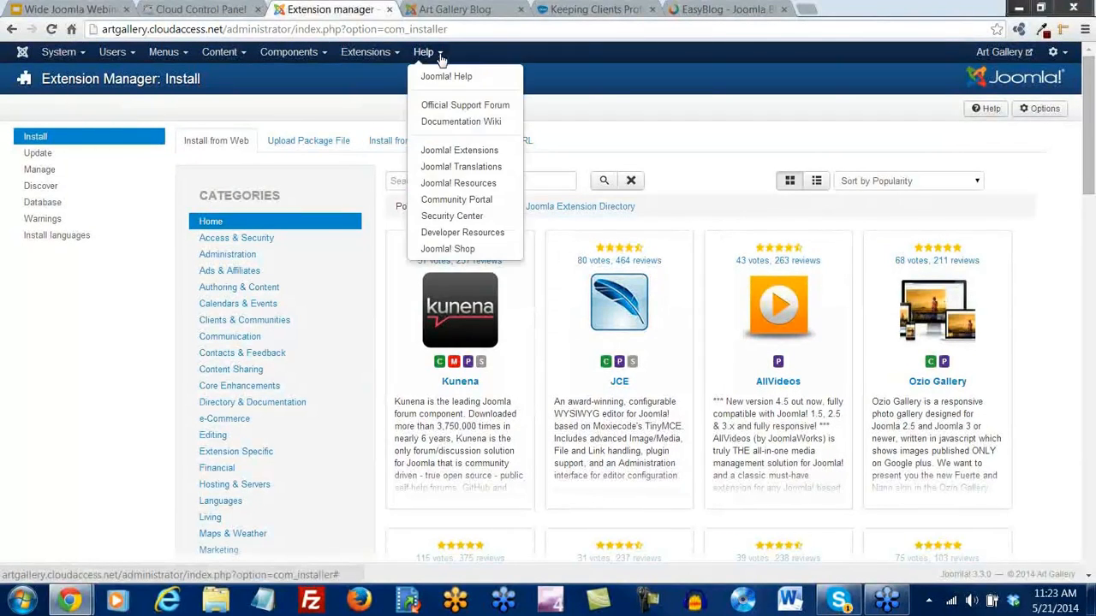
Open the Joomla Extensions Directory from Help and browse its extension categories
left_click(456, 152)
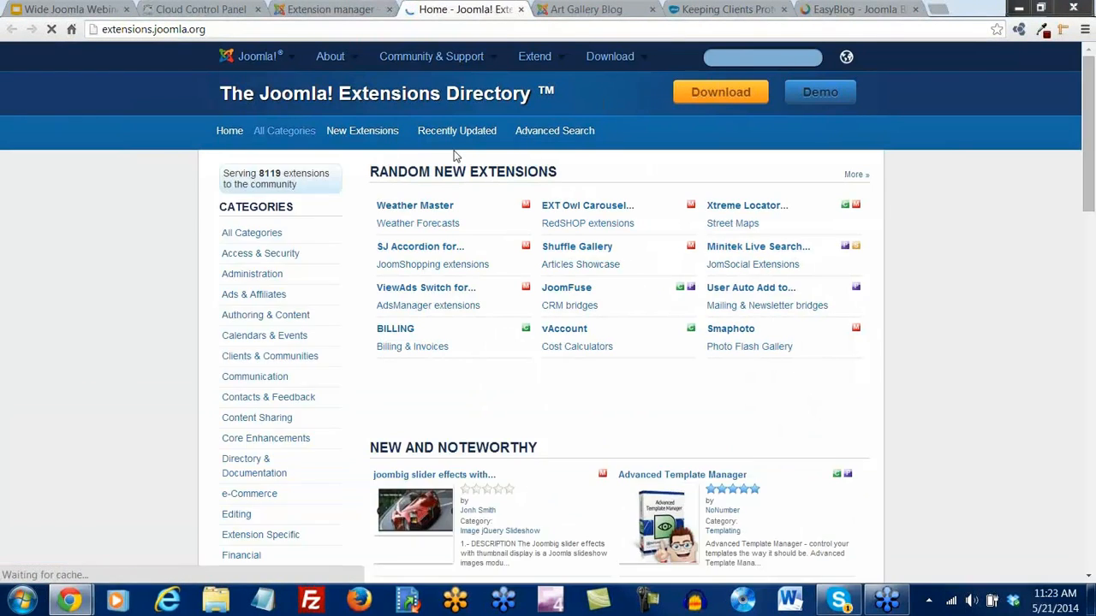
scroll(247, 121, "down", 1)
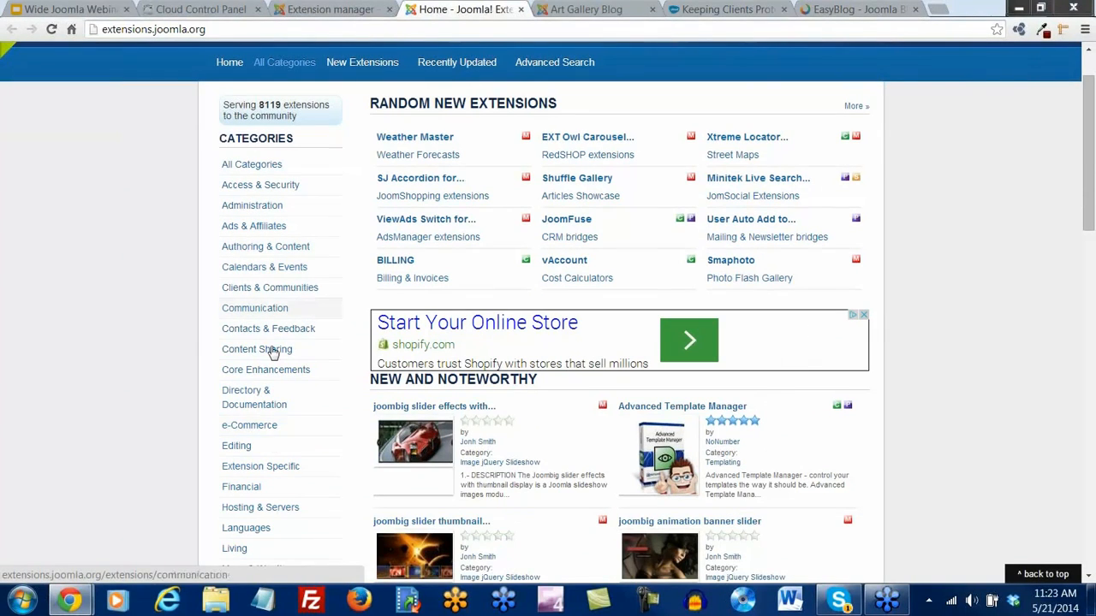
scroll(271, 463, "down", 2)
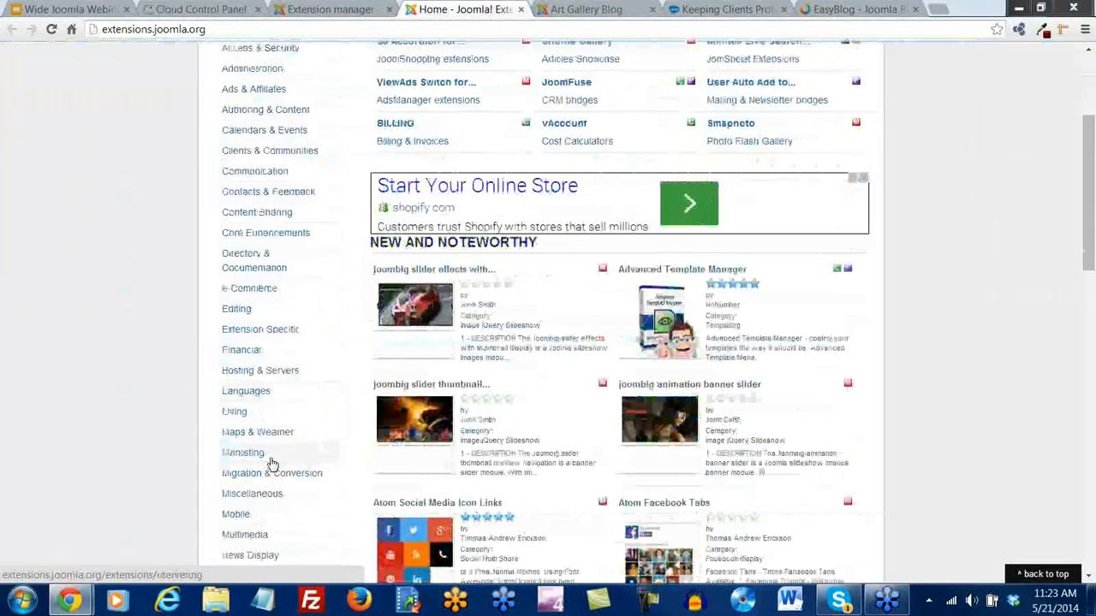
scroll(843, 386, "up", 3)
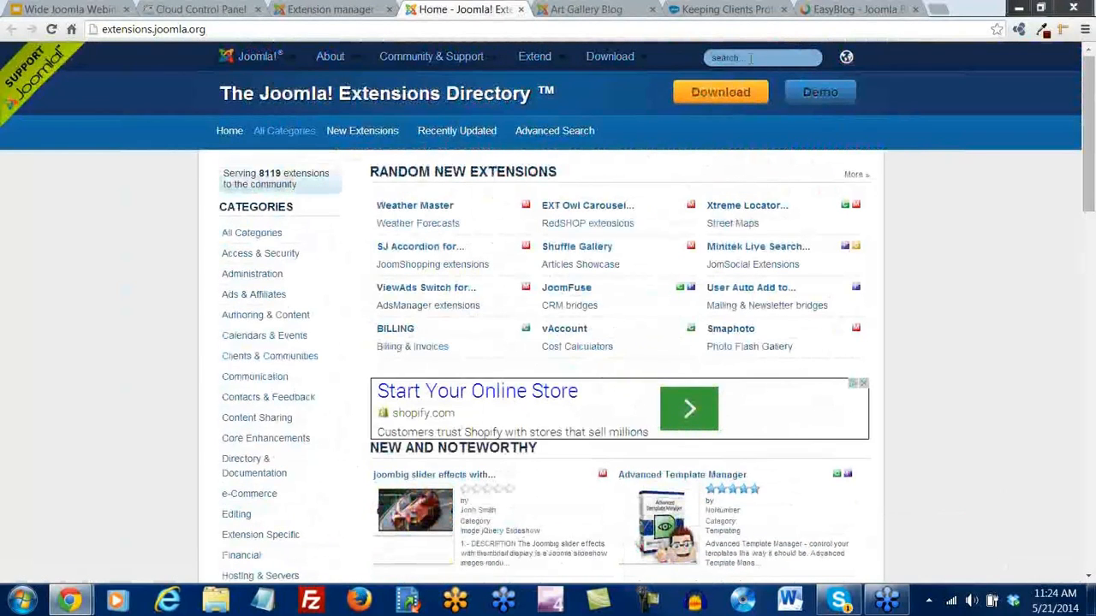
left_click(330, 10)
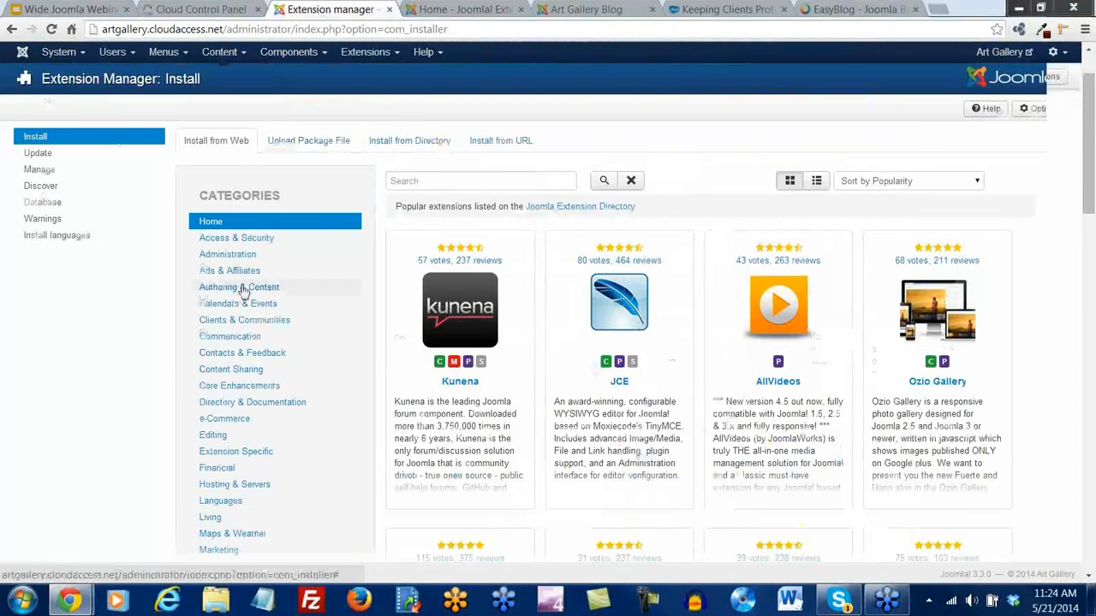
Show the Social Web category's extensions in the Install from Web catalogue
scroll(239, 287, "down", 1)
scroll(229, 179, "down", 2)
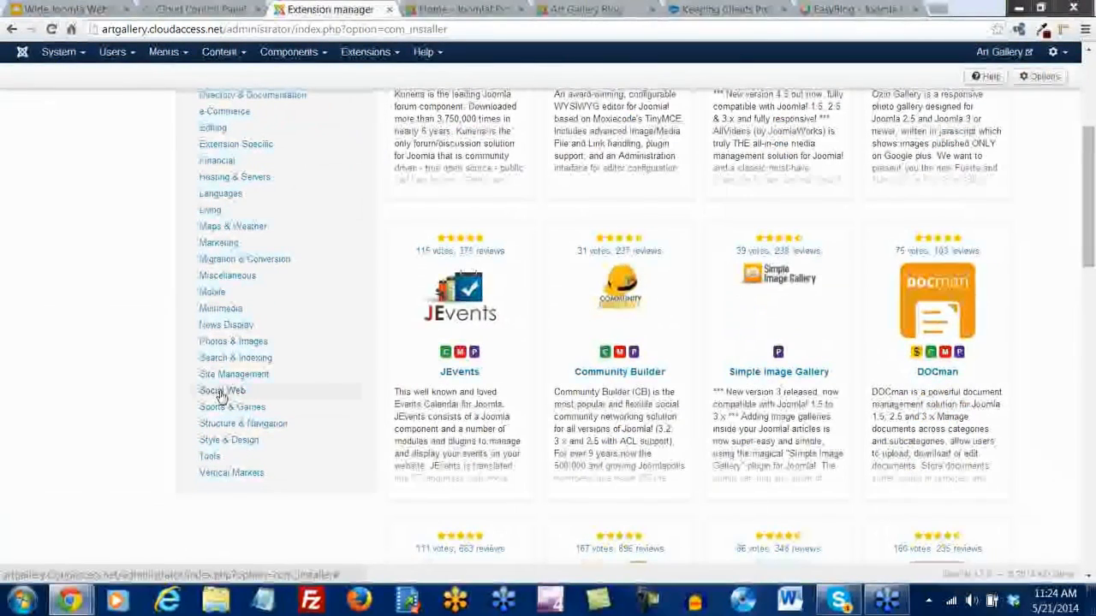
left_click(221, 392)
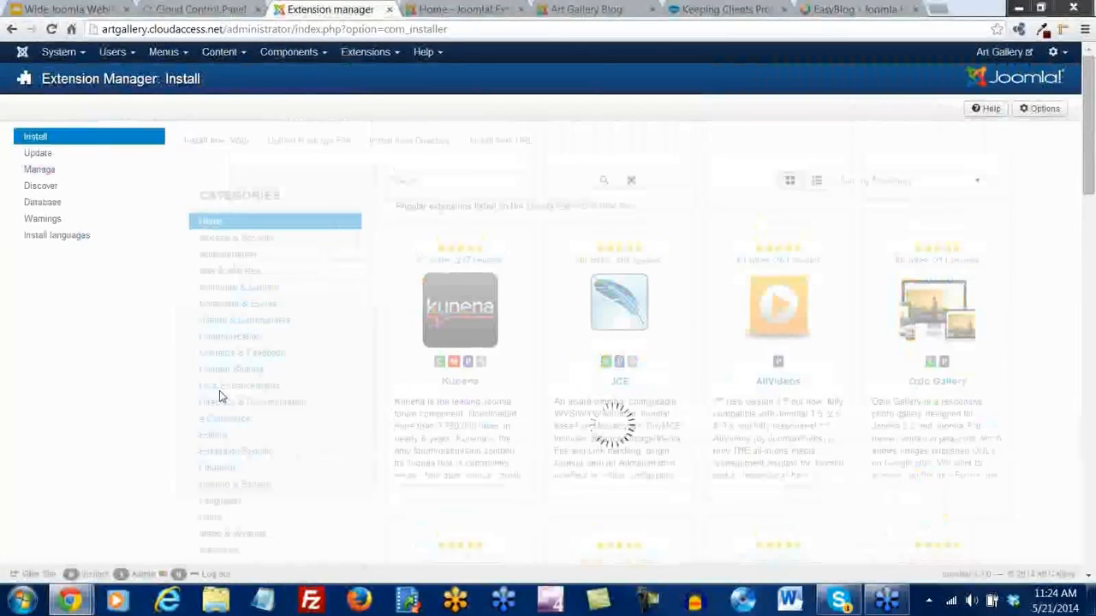
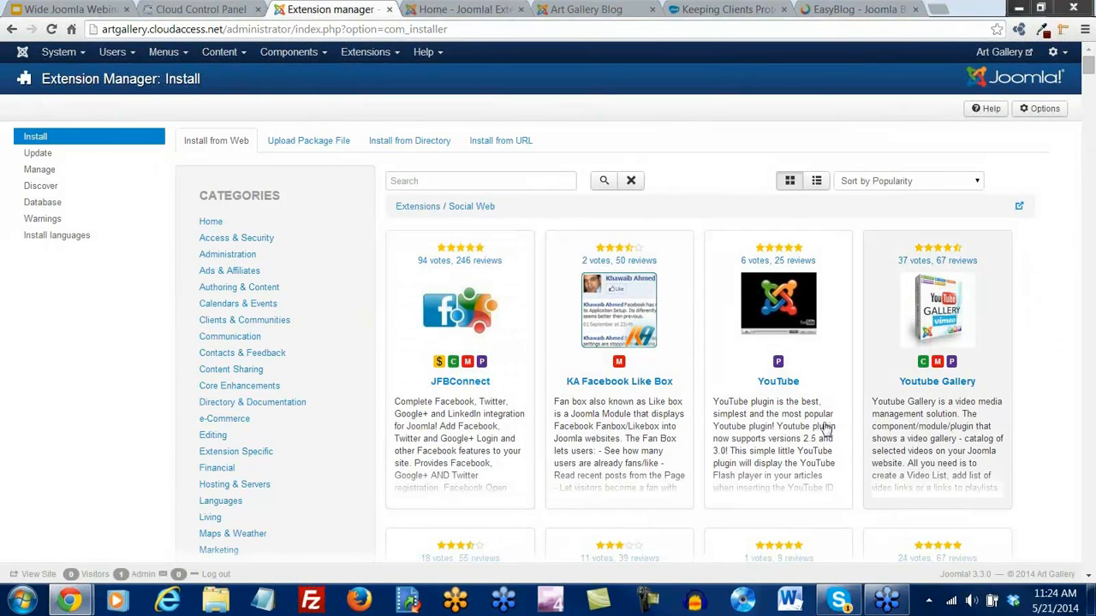
Search the directory for 'al facebook' and follow AL Facebook Comments Box's Download link
scroll(702, 447, "down", 3)
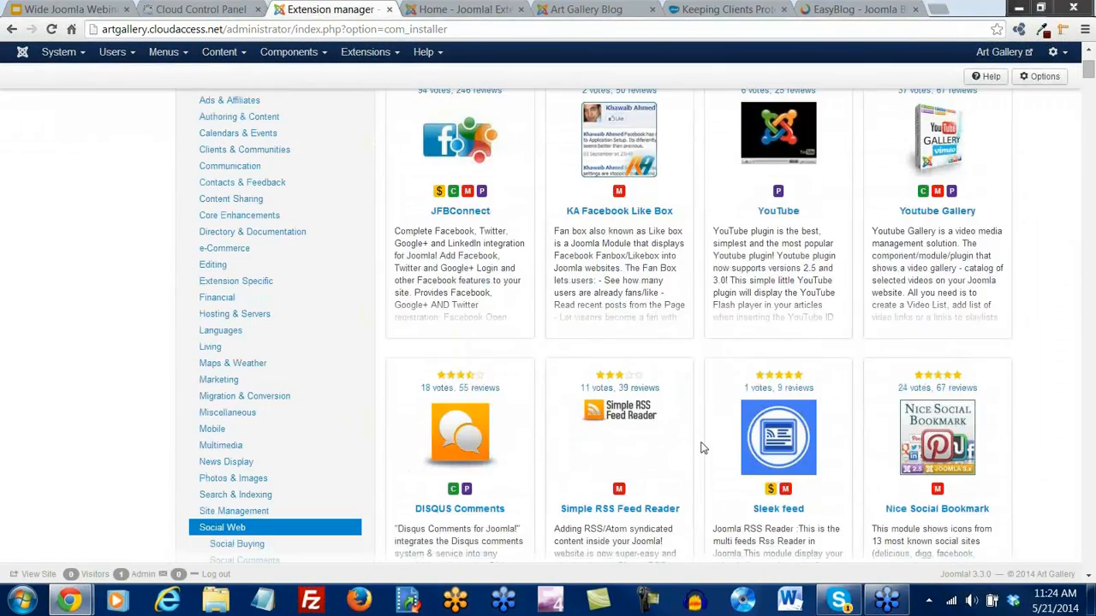
scroll(702, 447, "up", 3)
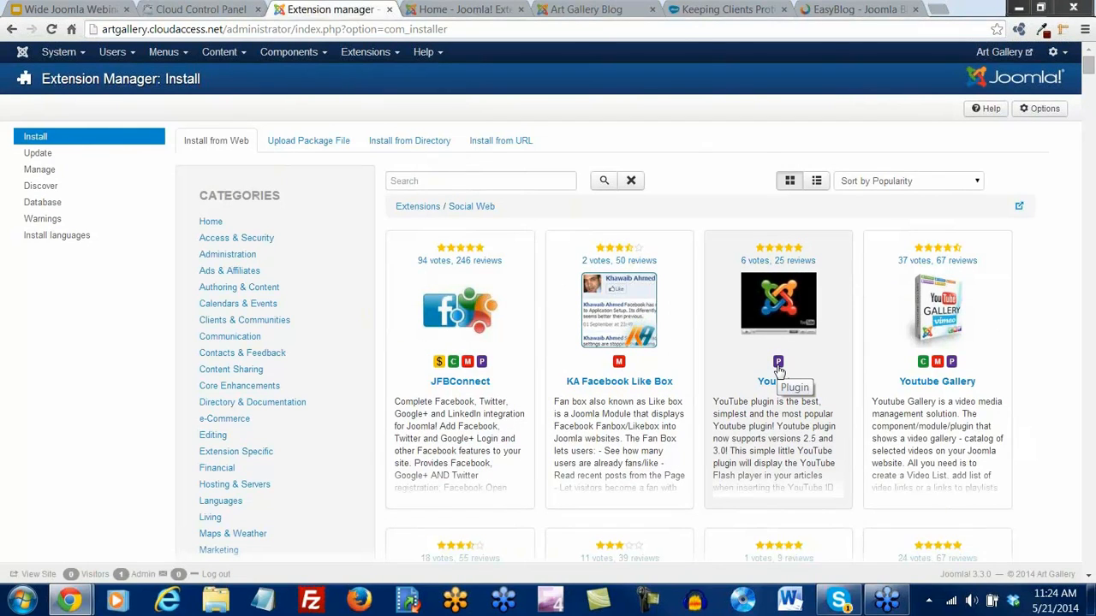
left_click(435, 182)
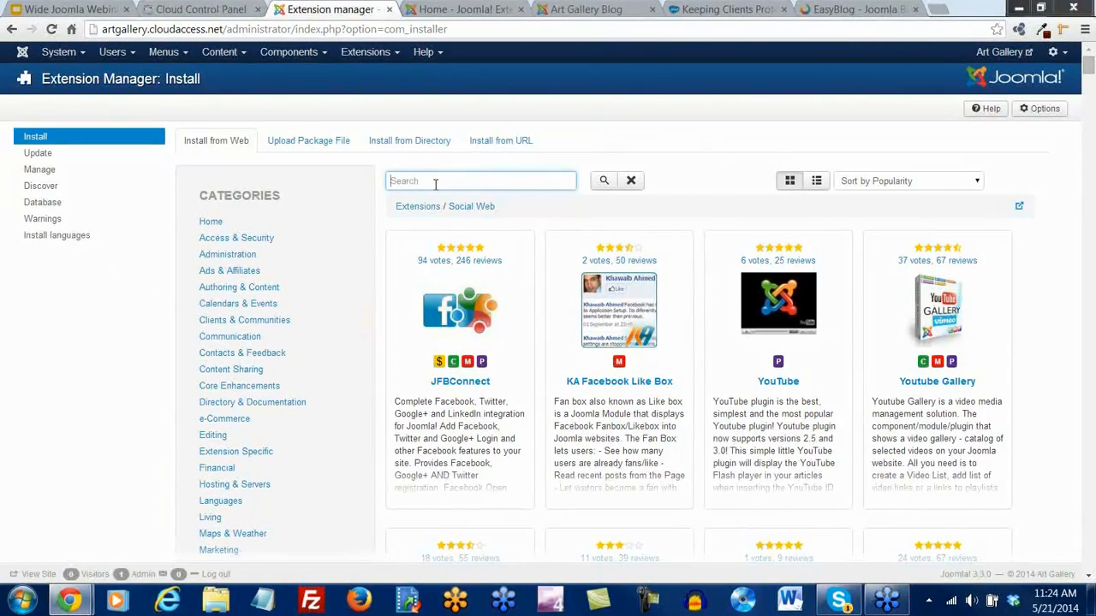
type("al facebo")
key("Return")
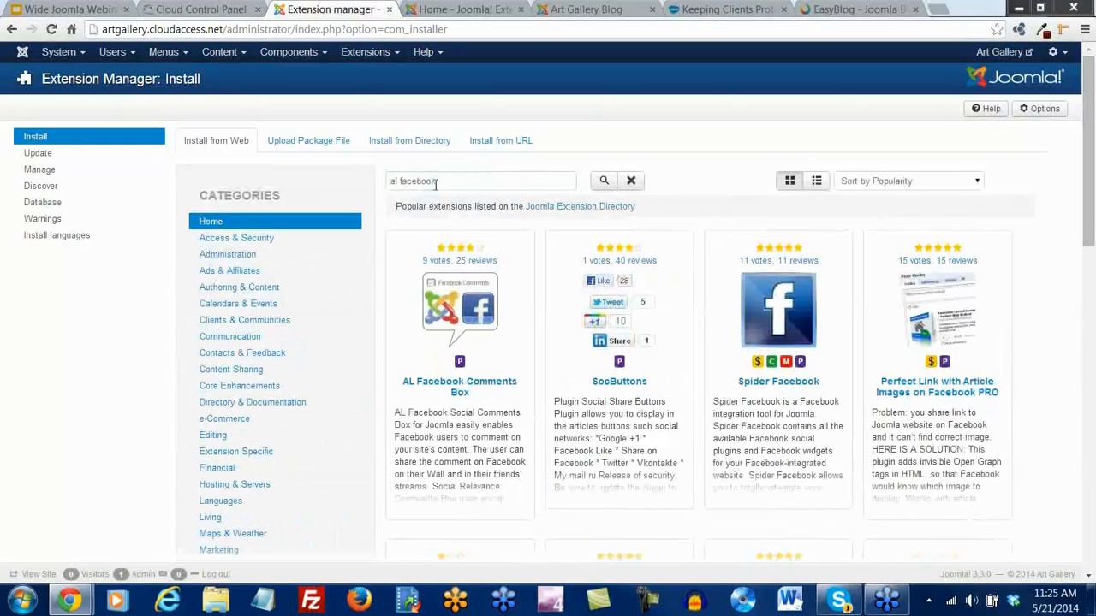
left_click(453, 388)
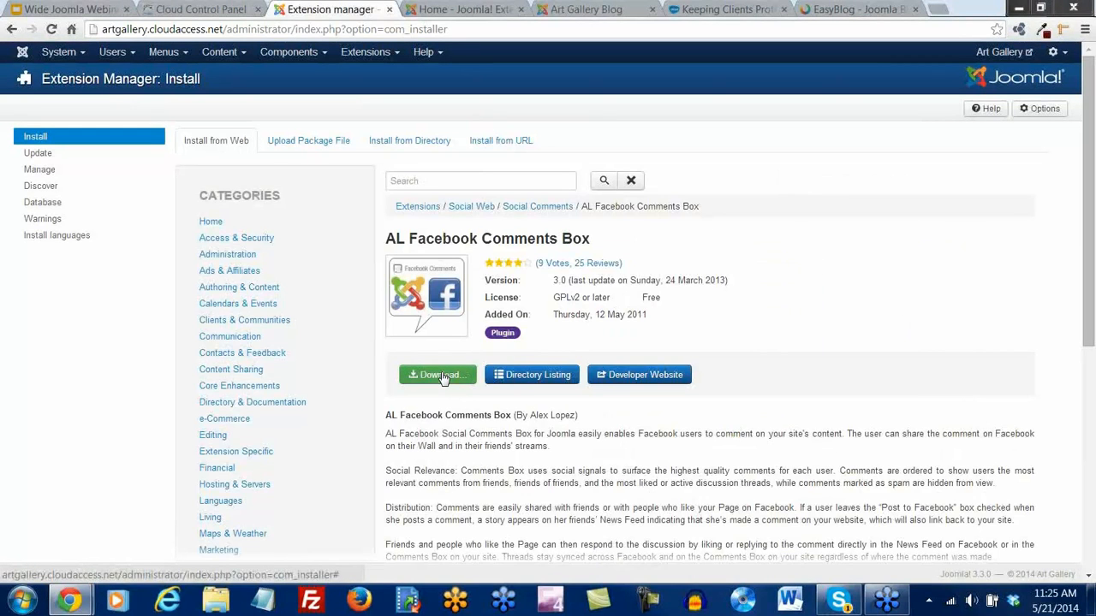
left_click(440, 375)
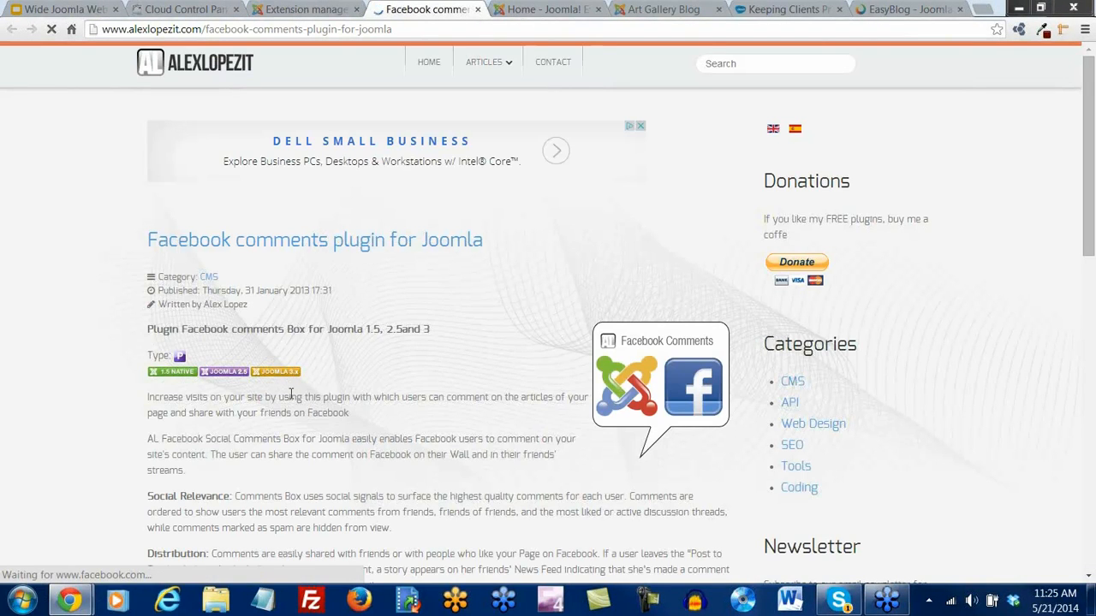
Scroll to the Support section and choose the 'DOWNLOAD: Joomla 2.5 & 3' link
scroll(291, 394, "down", 1)
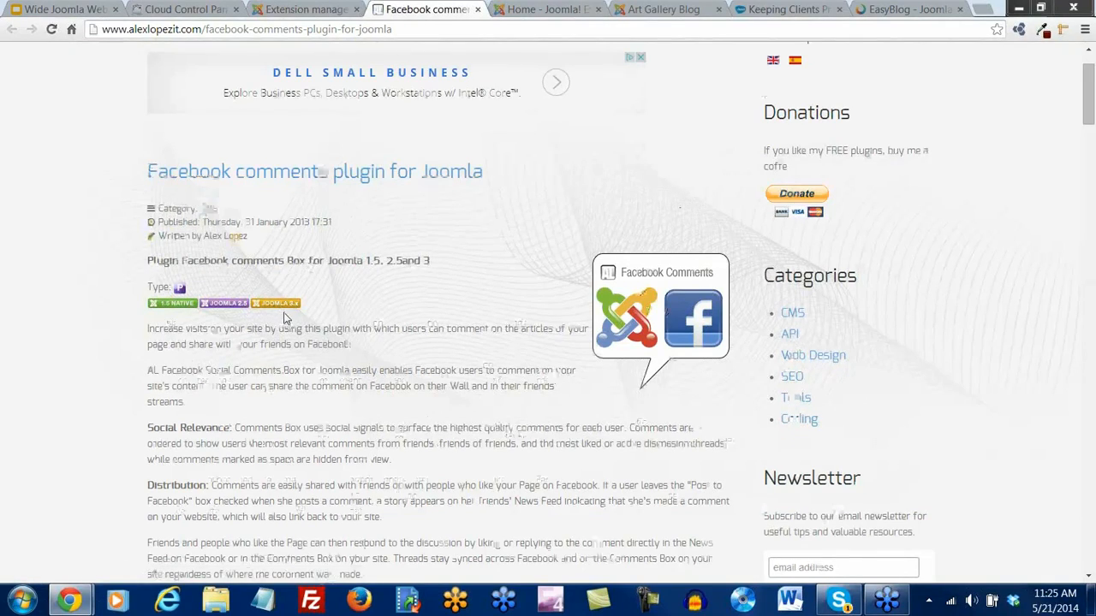
scroll(285, 311, "down", 4)
scroll(284, 313, "down", 10)
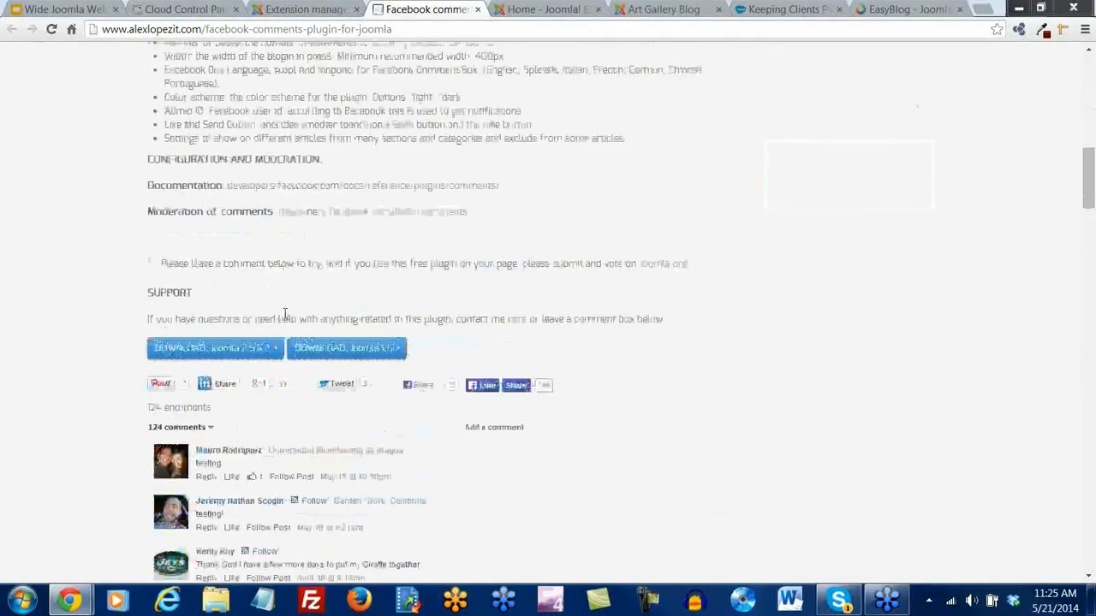
scroll(284, 318, "down", 1)
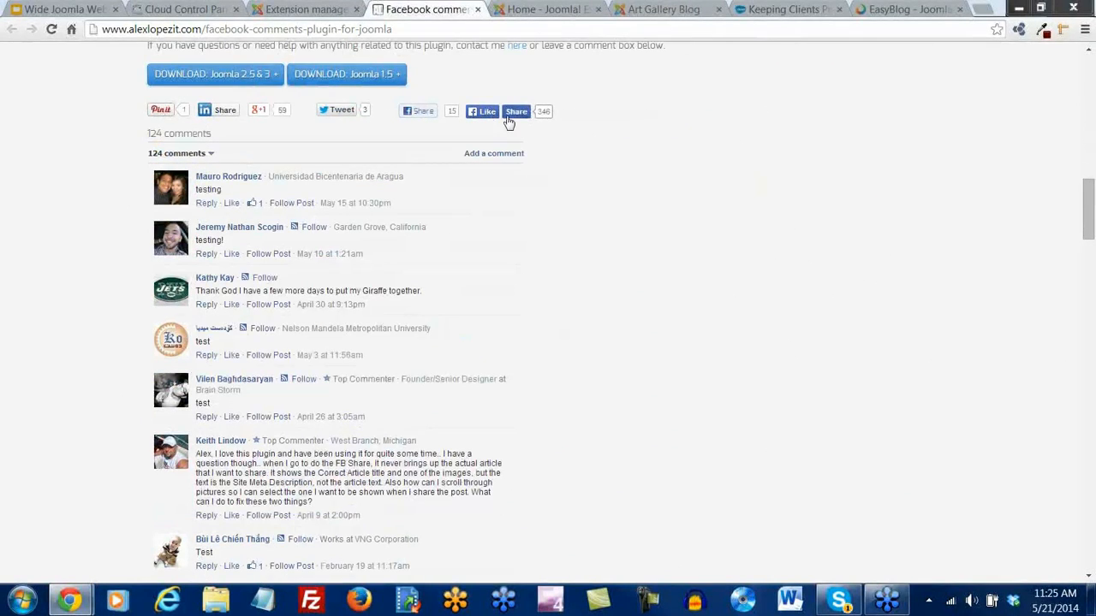
scroll(328, 469, "down", 3)
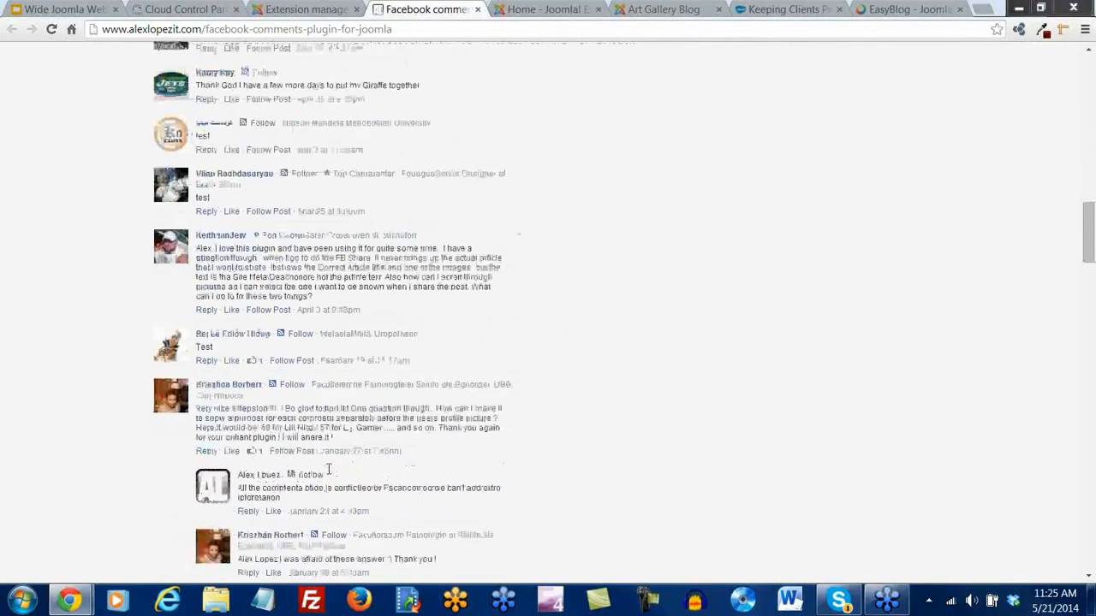
scroll(328, 469, "up", 19)
scroll(329, 469, "down", 6)
scroll(328, 469, "down", 5)
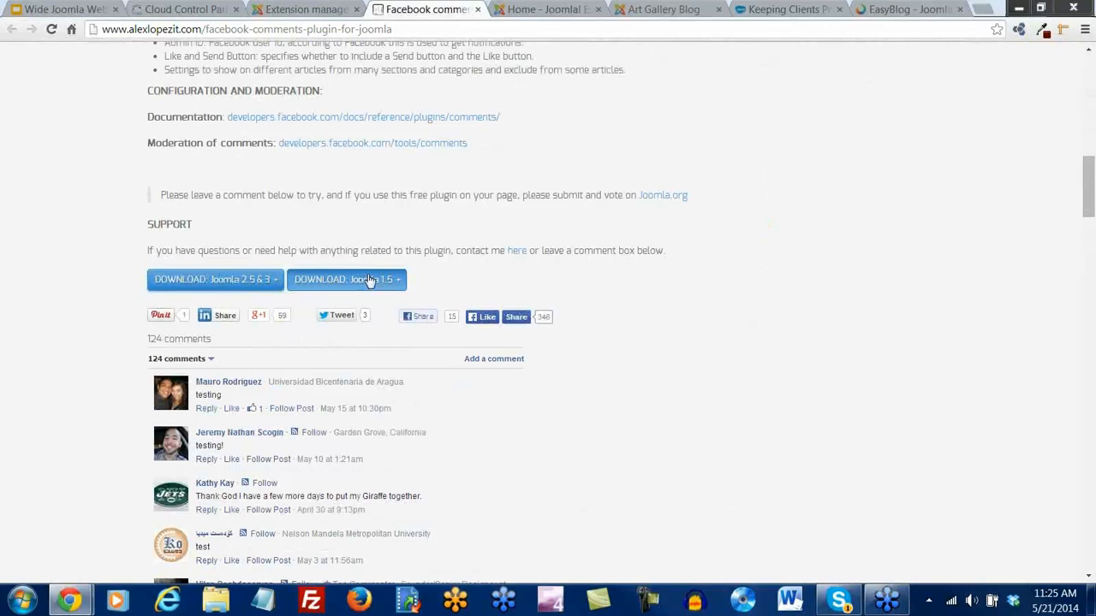
left_click(224, 288)
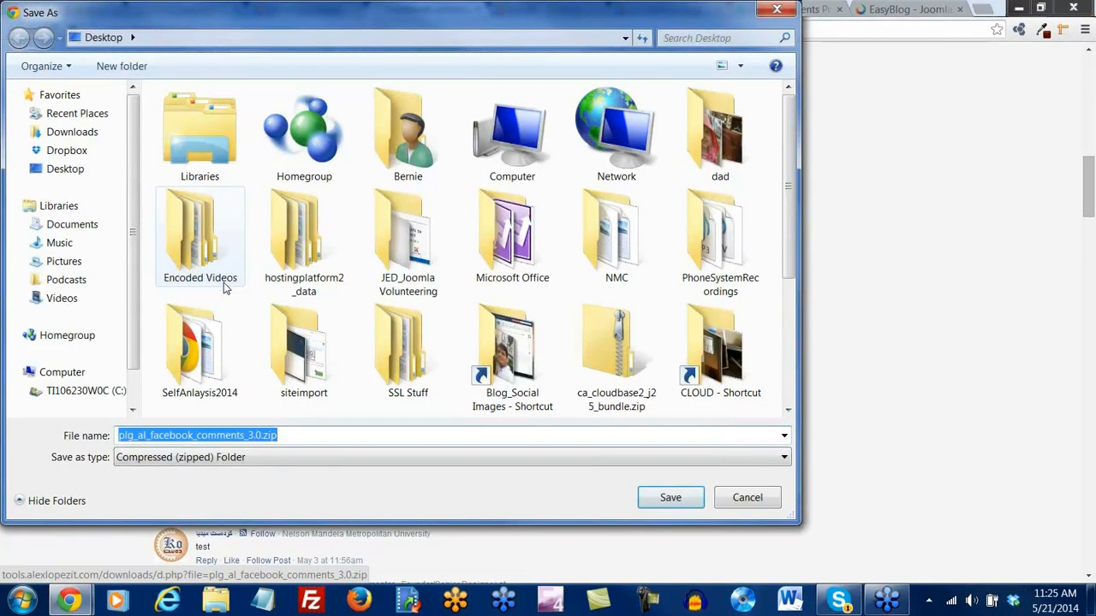
Save plg_al_facebook_comments_3.0.zip into the Downloads folder
left_click(71, 132)
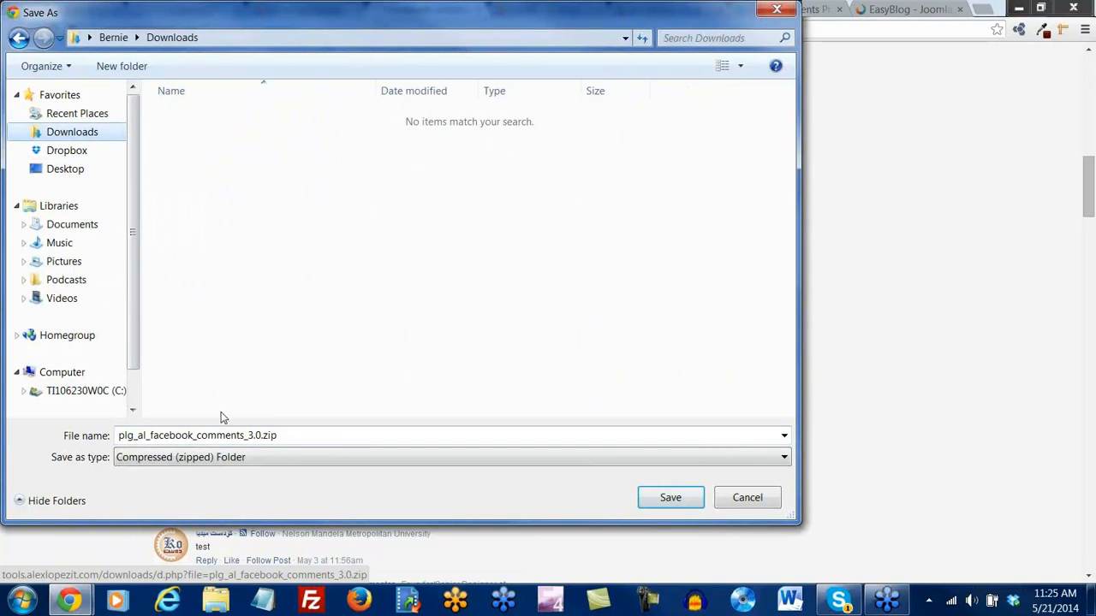
double_click(283, 436)
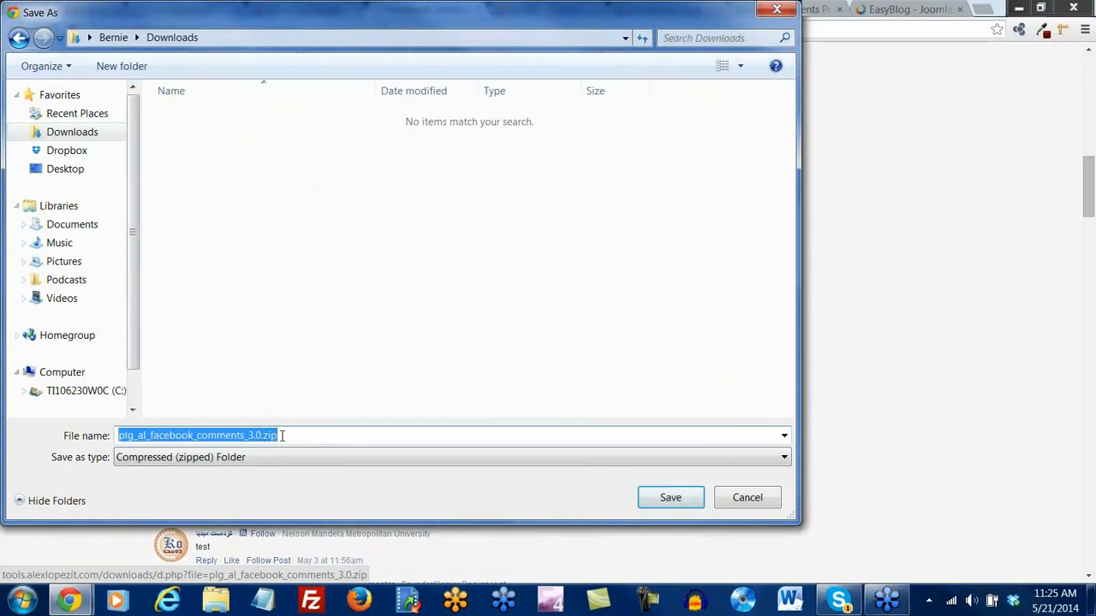
left_click(274, 435)
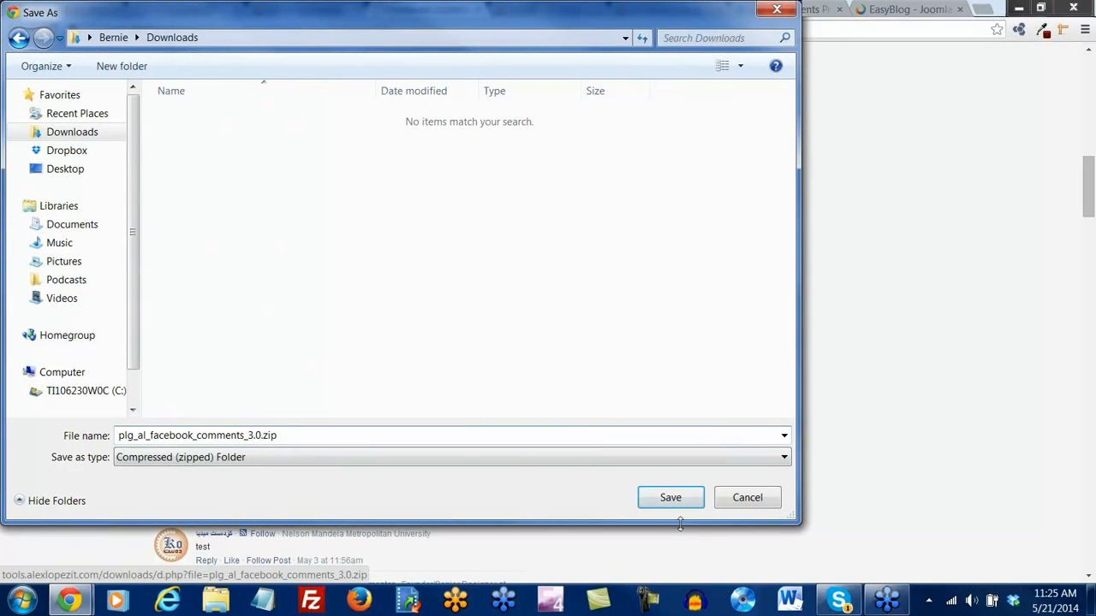
left_click(671, 498)
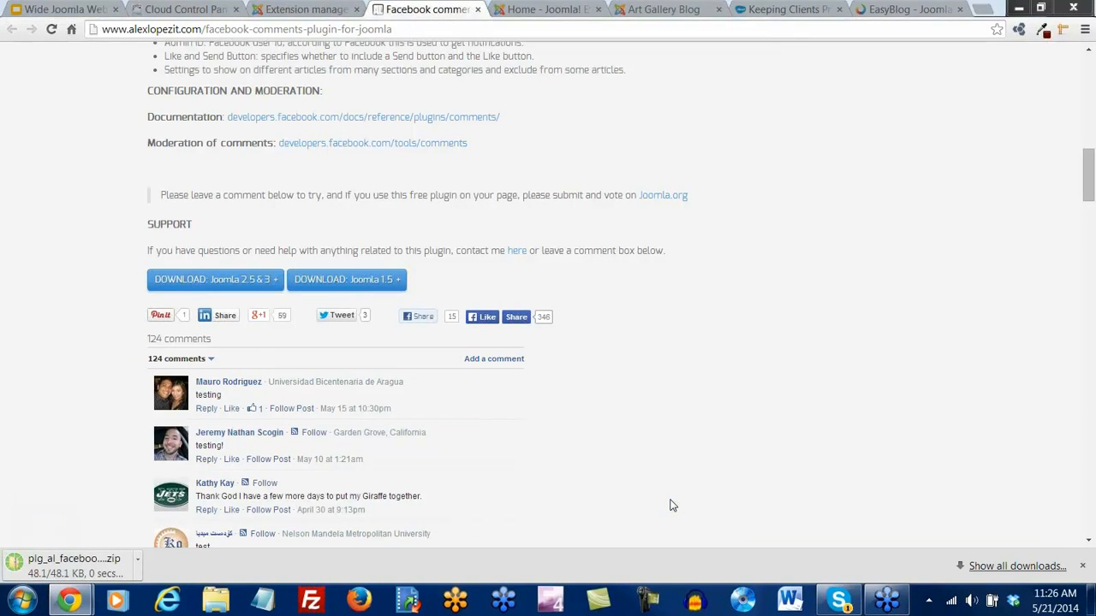
Upload and install plg_al_facebook_comments_3.0.zip from Downloads as a package file
left_click(304, 9)
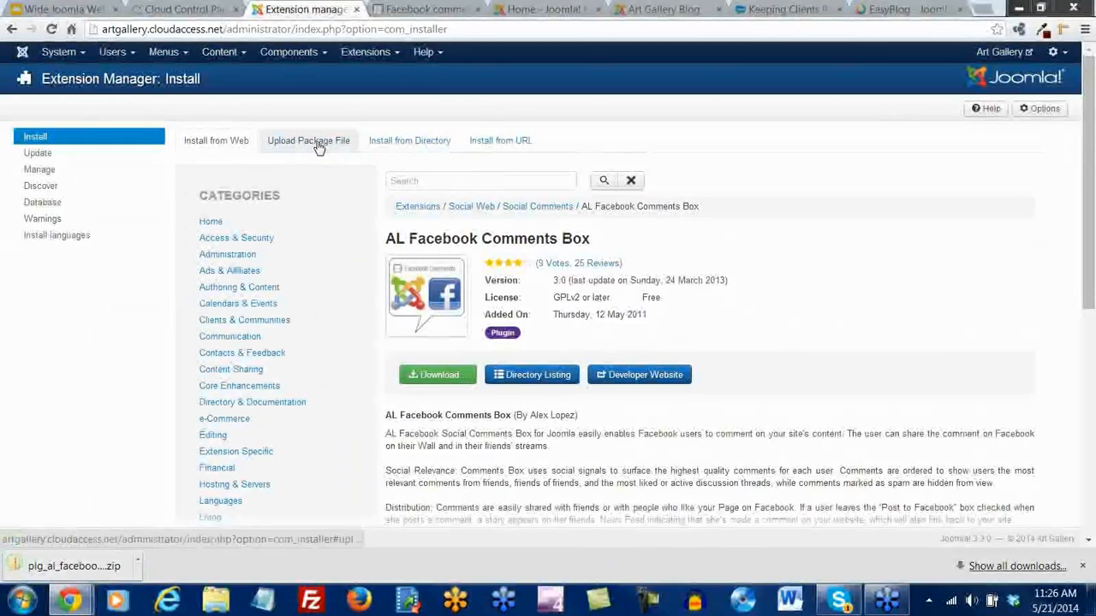
left_click(317, 145)
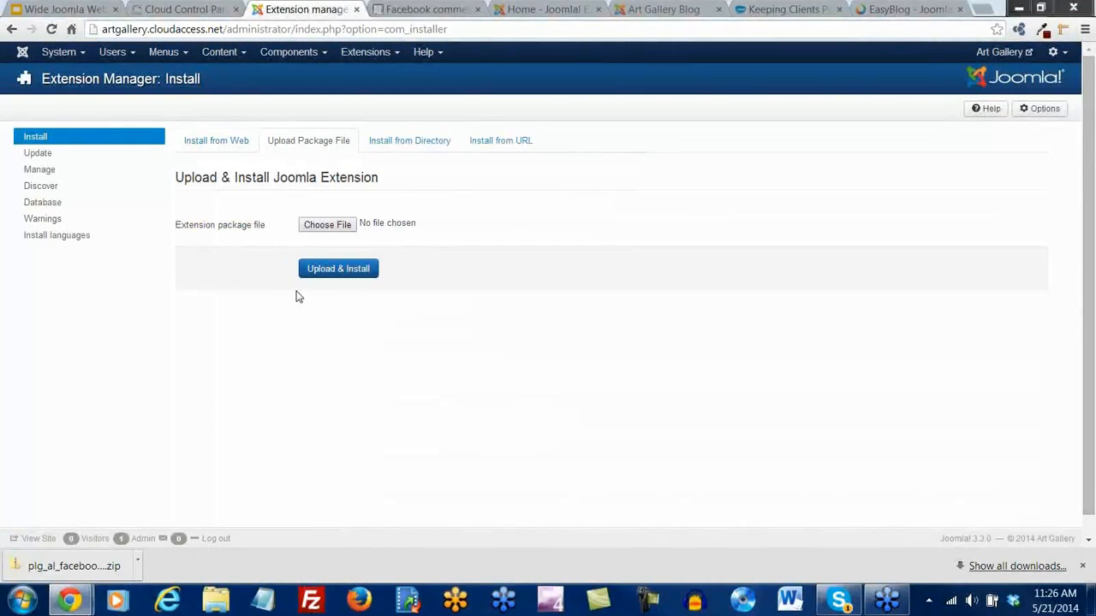
left_click(325, 230)
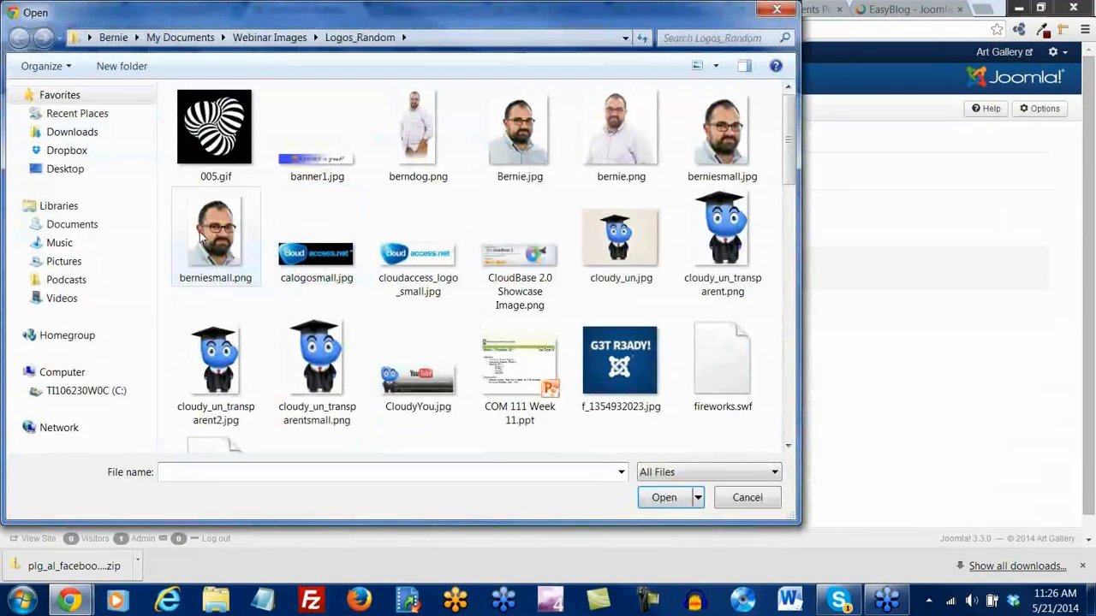
left_click(73, 137)
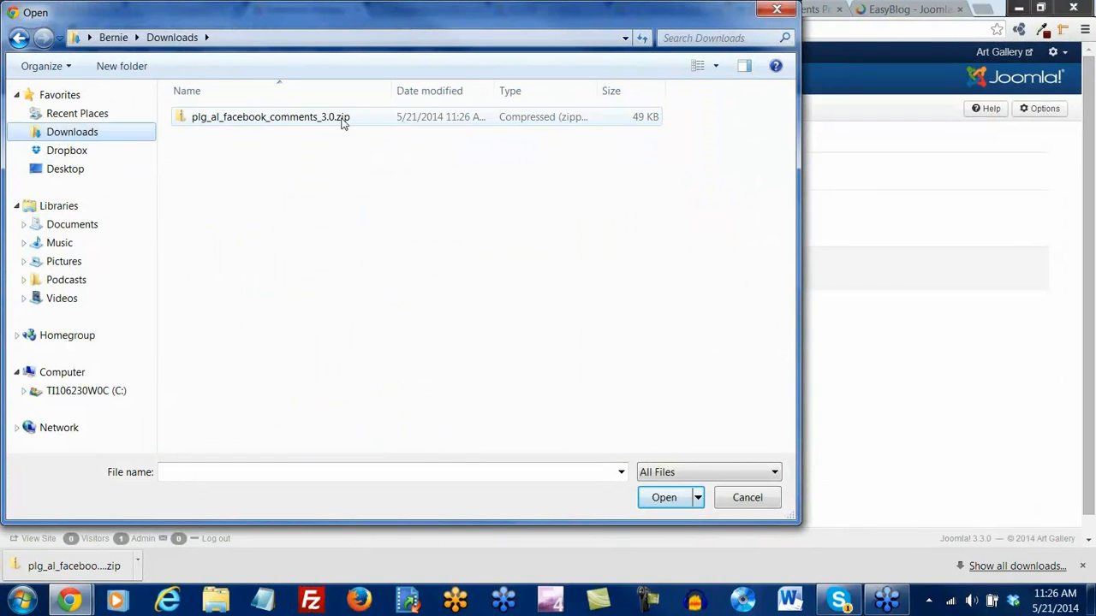
double_click(249, 117)
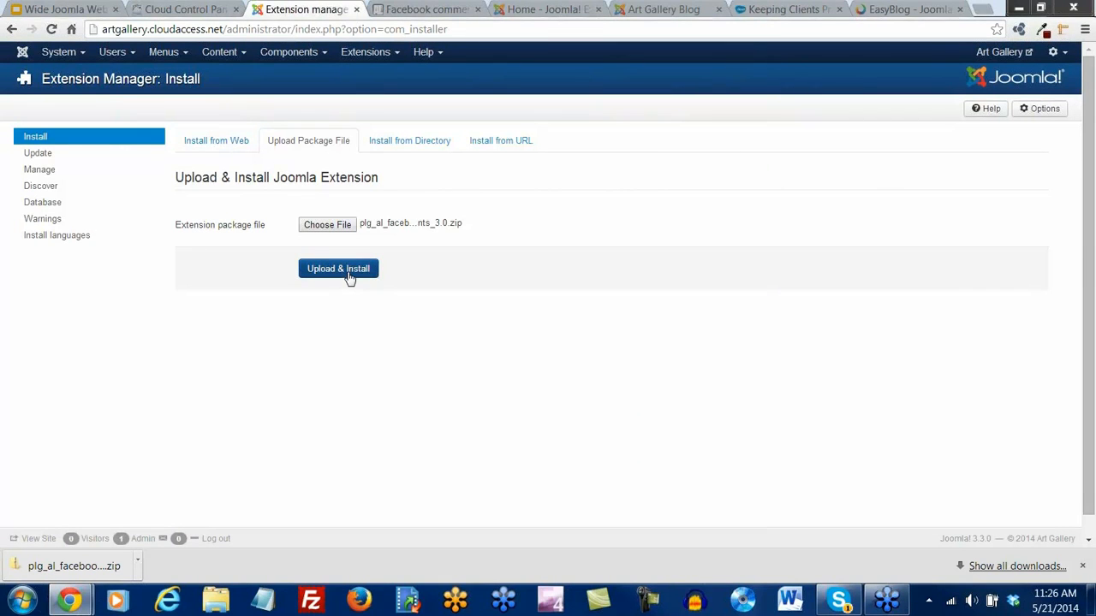
left_click(348, 273)
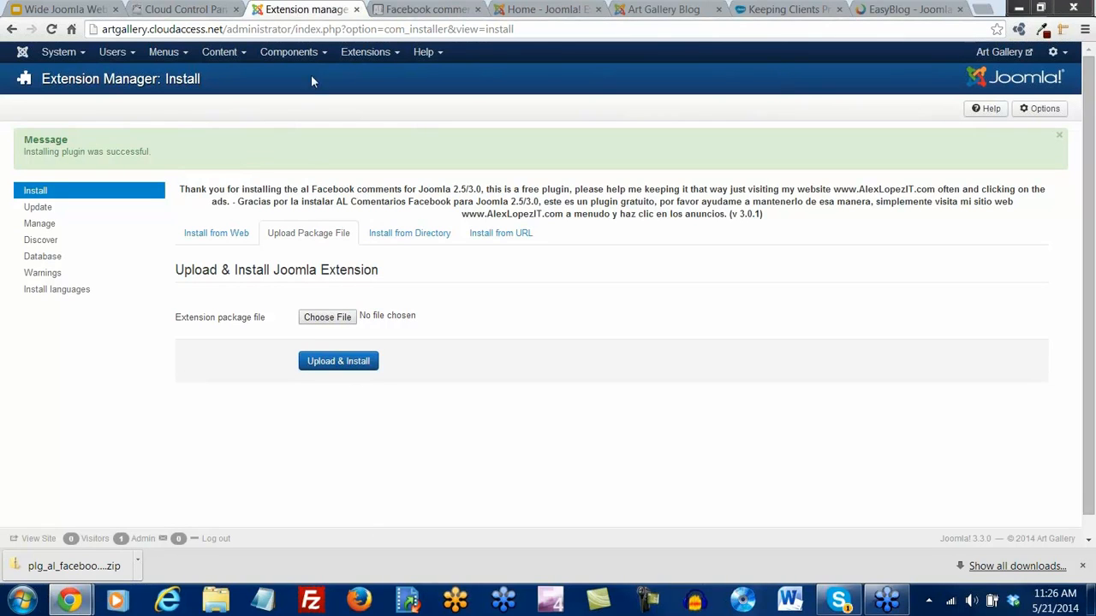
Return to the Extension Manager through the Extensions menu
scroll(343, 388, "down", 1)
scroll(347, 375, "up", 1)
left_click(360, 58)
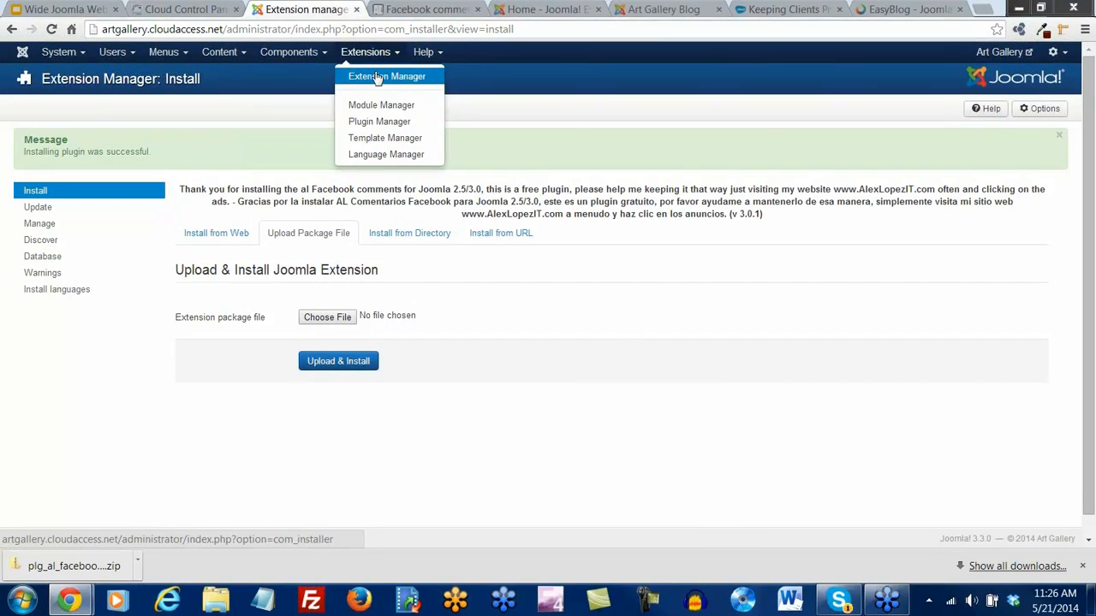
left_click(378, 78)
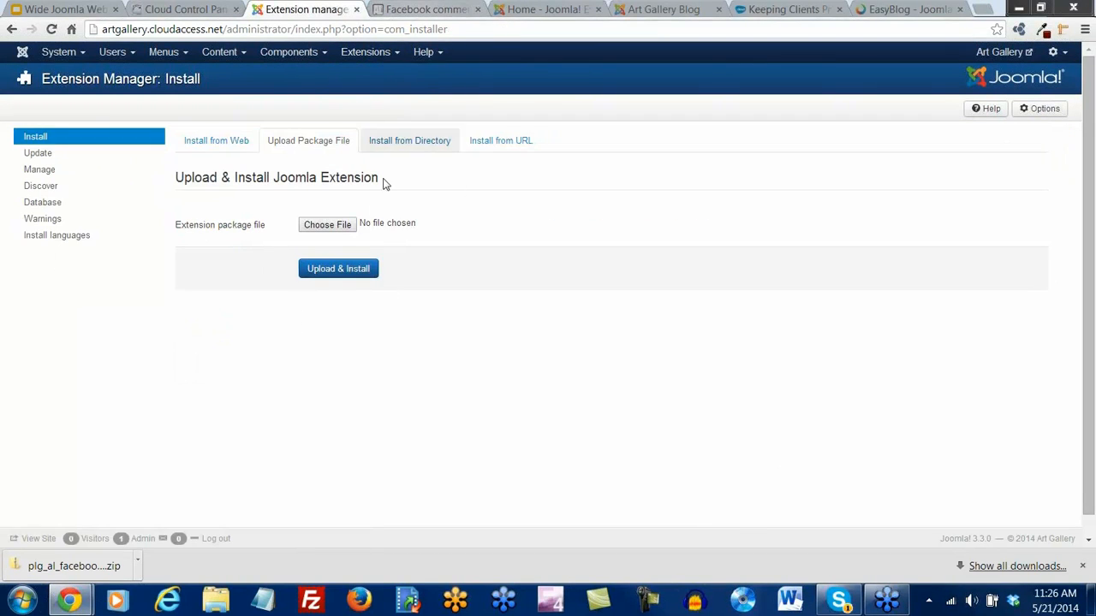
Search the Extensions Directory again for 'al facebook'
left_click(217, 142)
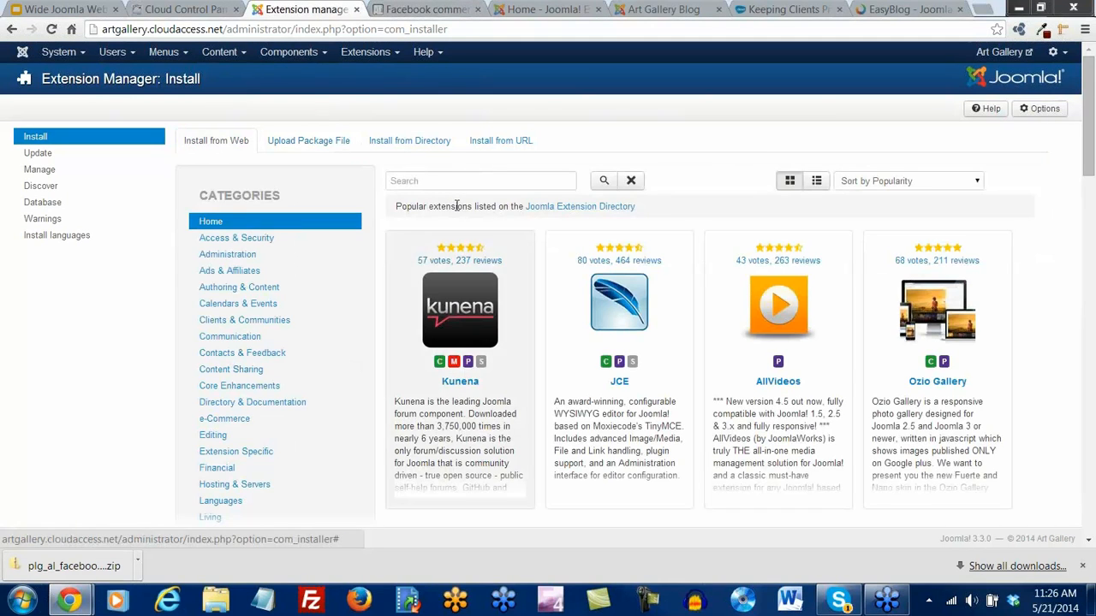
left_click(432, 181)
type("al f")
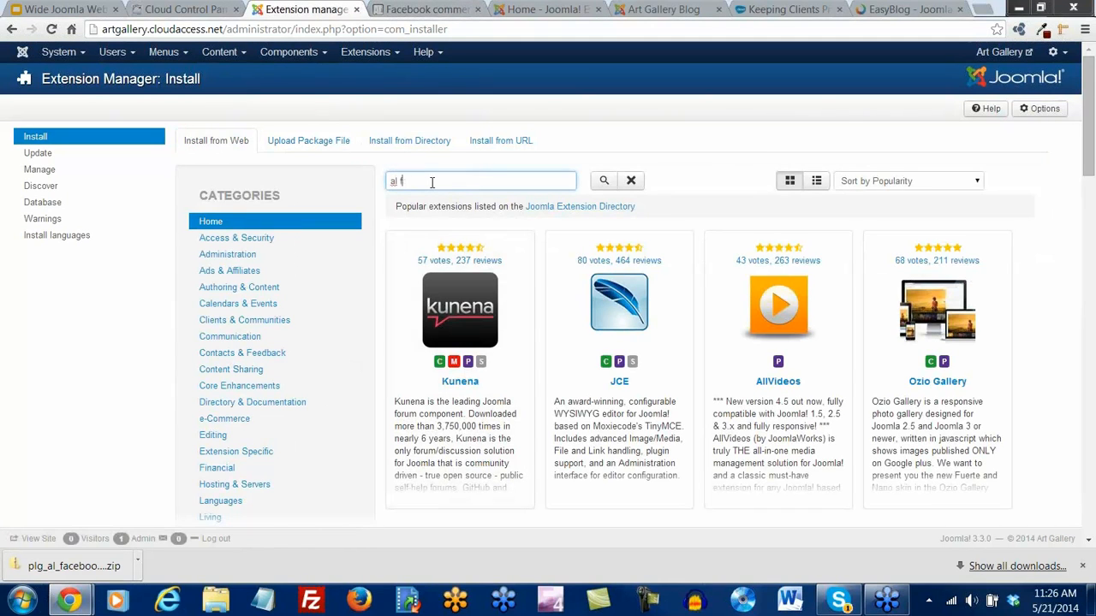
type("acebook")
key("Return")
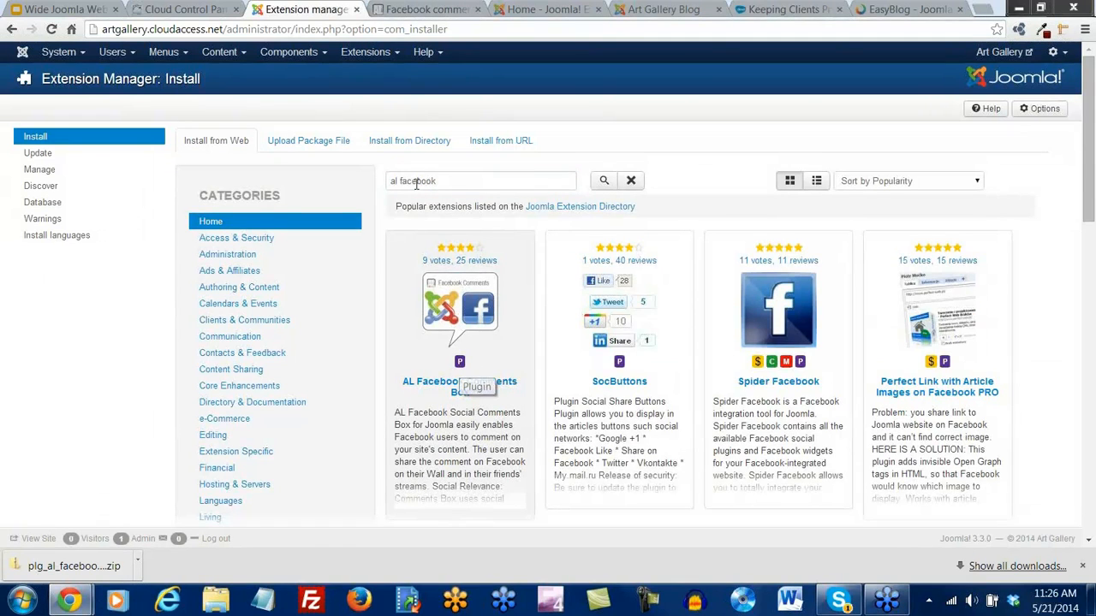
Go to the Plugin Manager from the Extensions menu
left_click(397, 57)
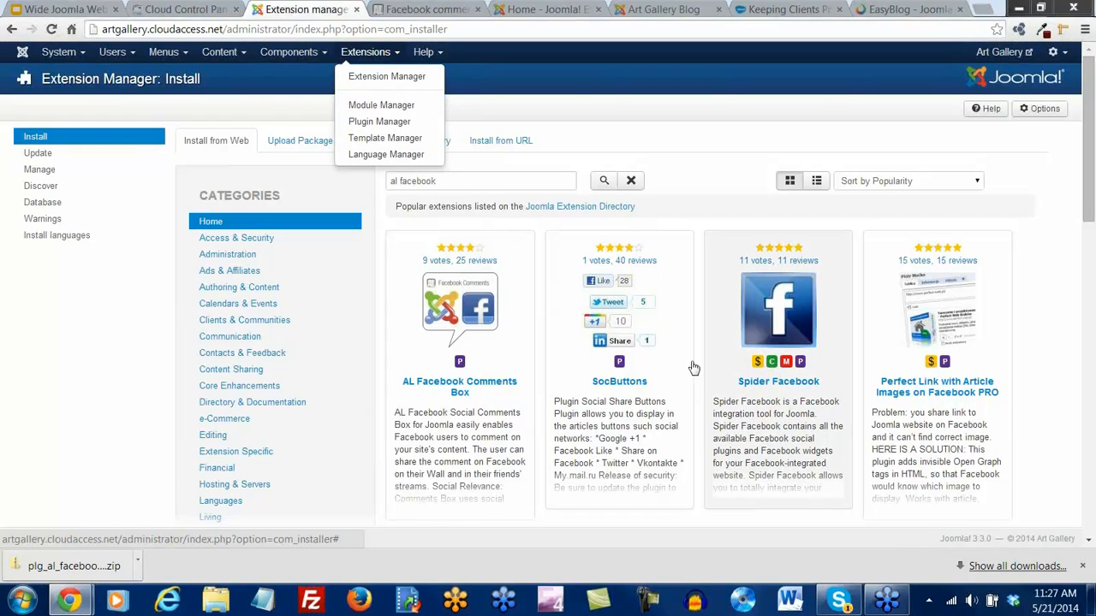
left_click(319, 54)
mouse_move(332, 260)
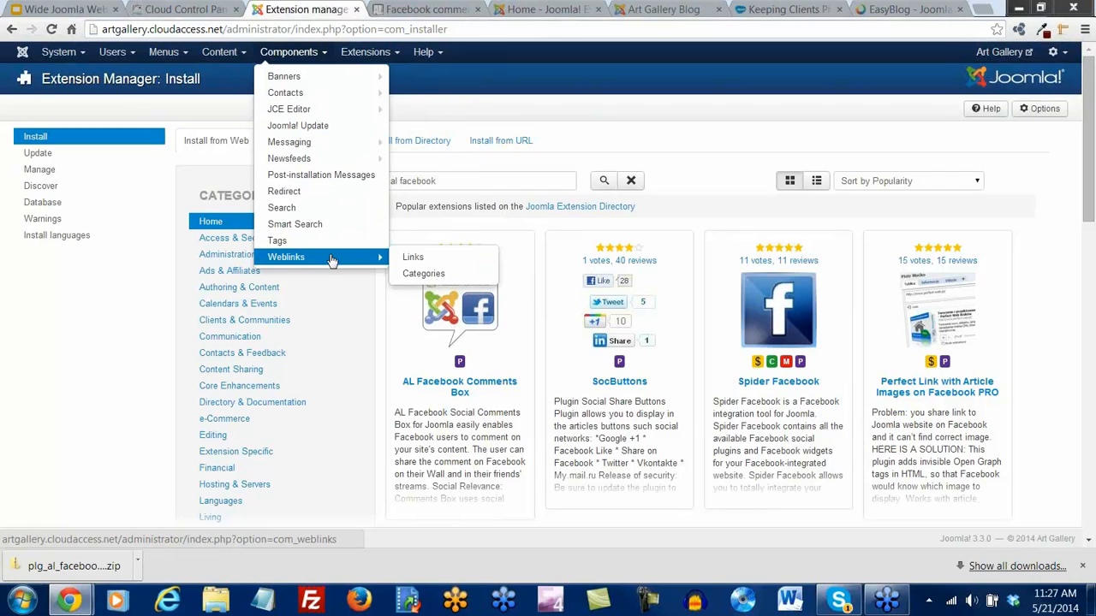
left_click(394, 53)
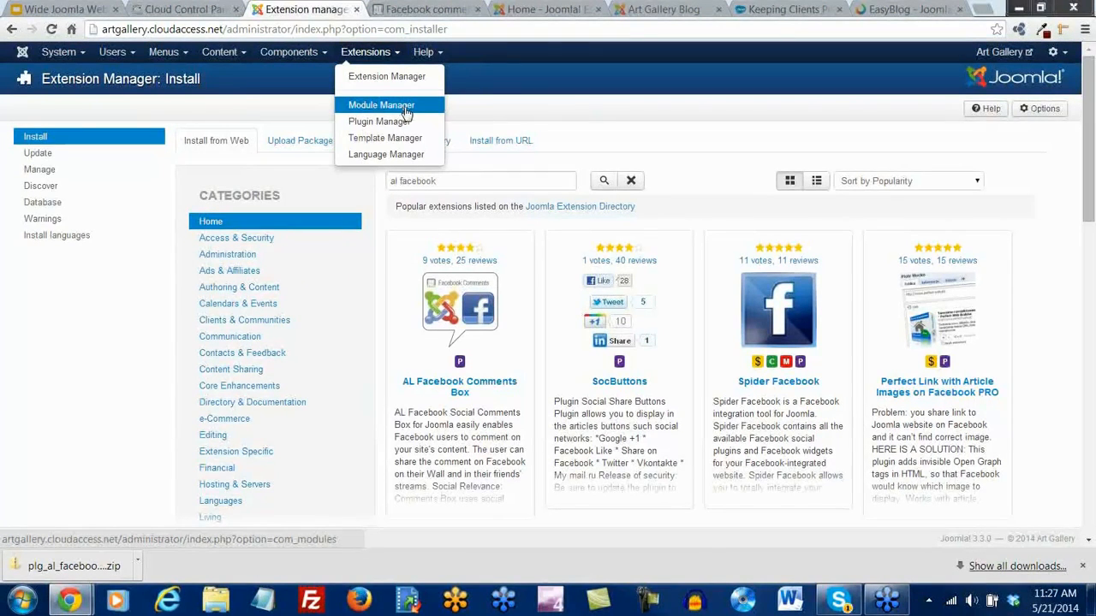
left_click(377, 127)
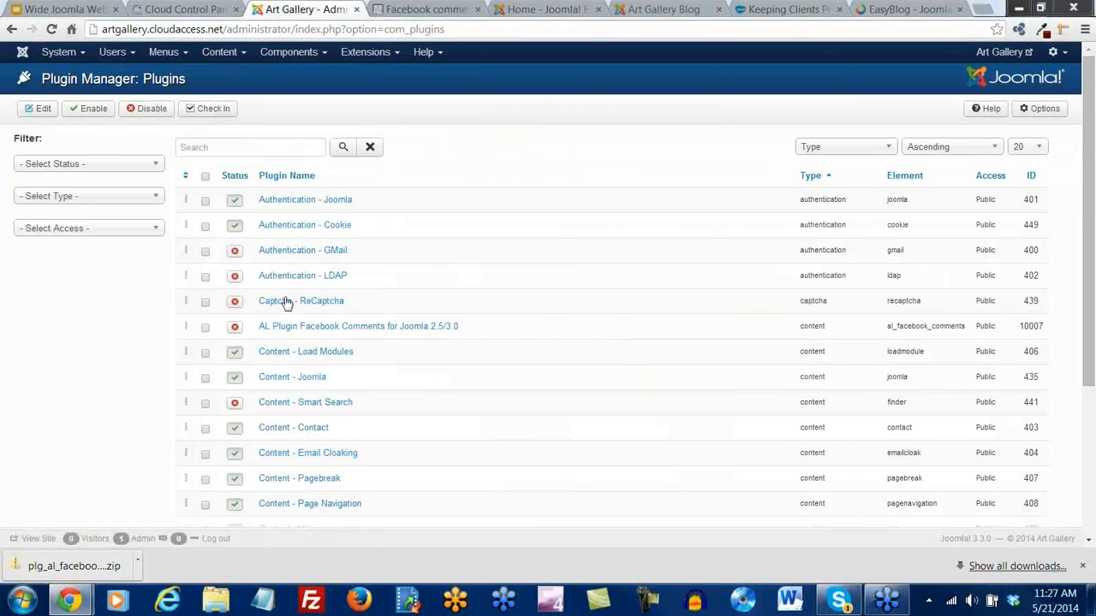
Filter plugins by 'al', enable AL Plugin Facebook Comments, and close the Facebook comments tab
left_click(214, 145)
type("al")
key("Return")
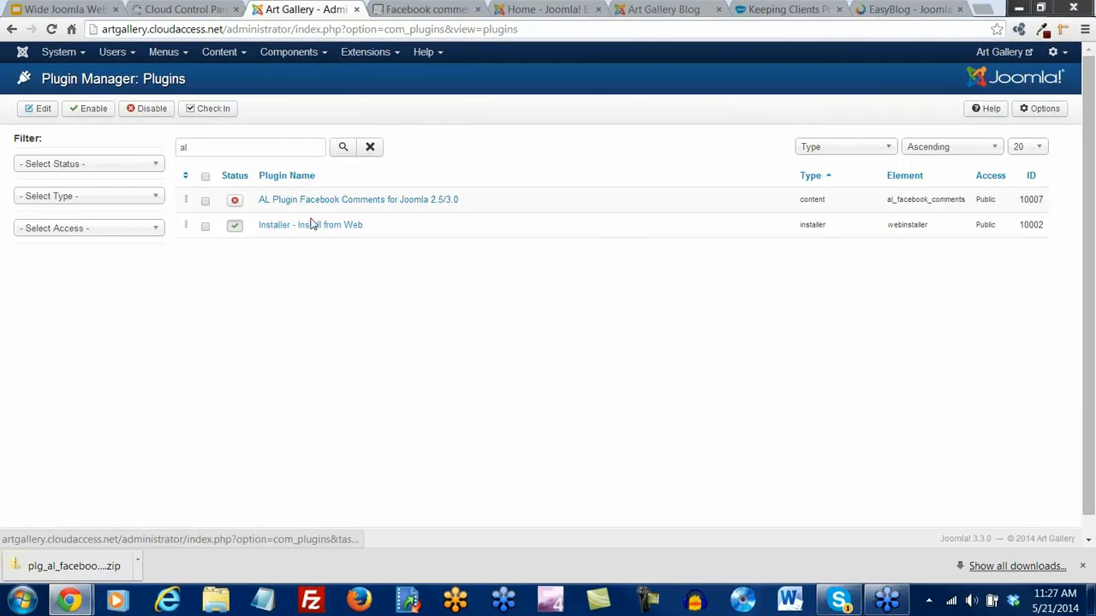
left_click(236, 206)
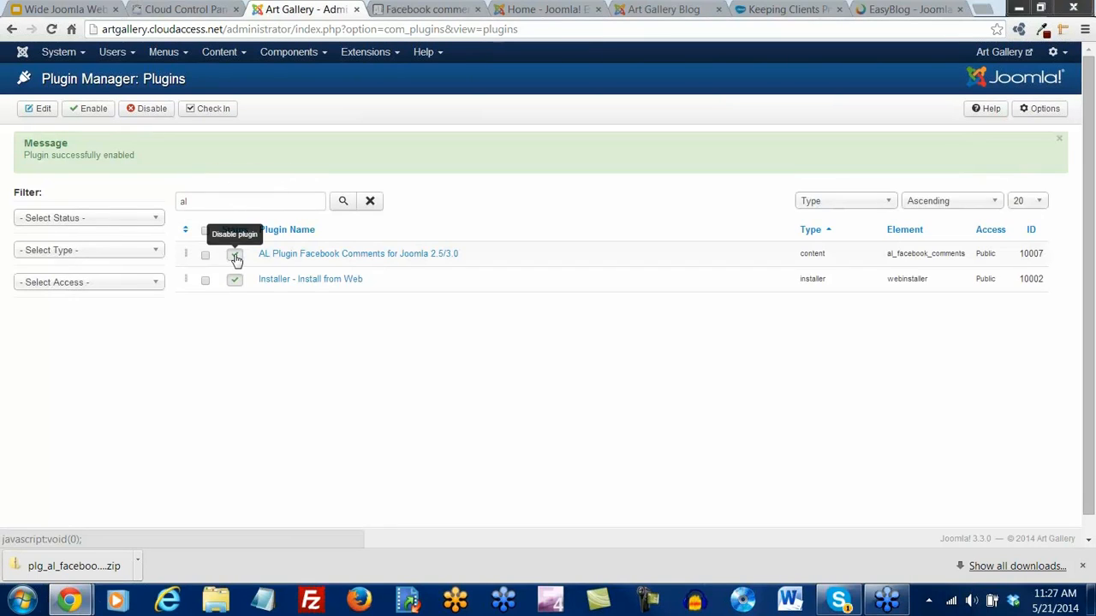
left_click(476, 10)
left_click(477, 15)
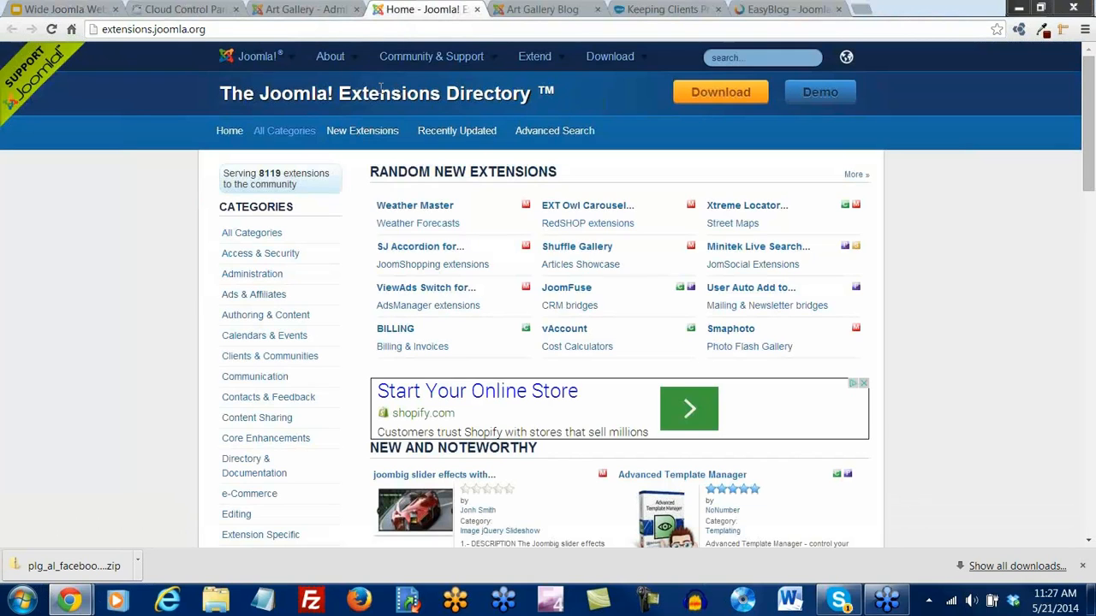
Close the Directory tab and check the Facebook comment box under the home page welcome article
left_click(477, 10)
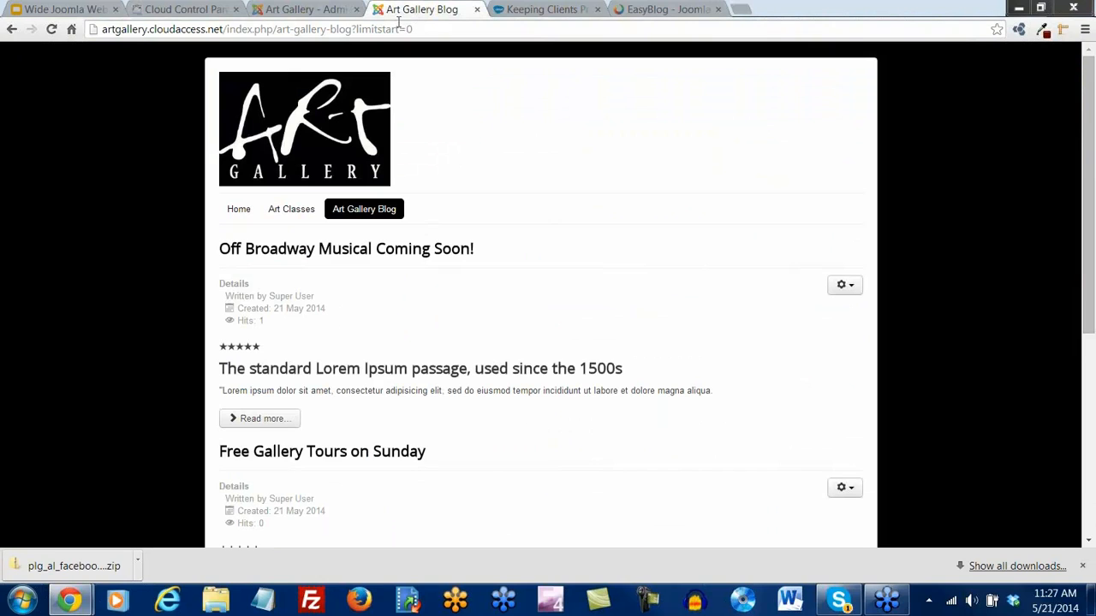
left_click(238, 213)
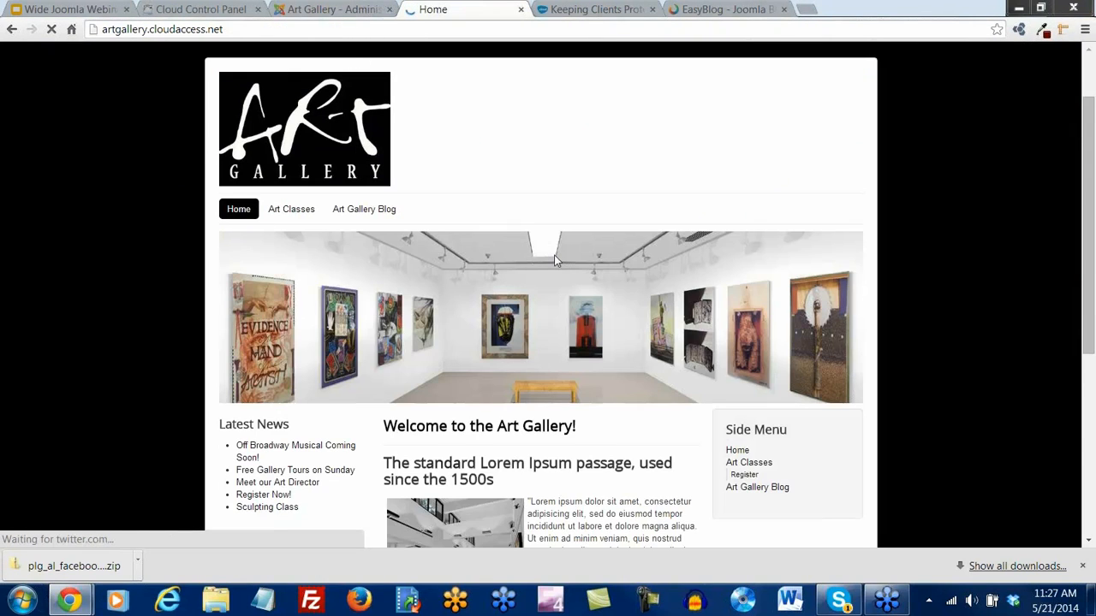
scroll(554, 261, "down", 2)
scroll(554, 261, "down", 3)
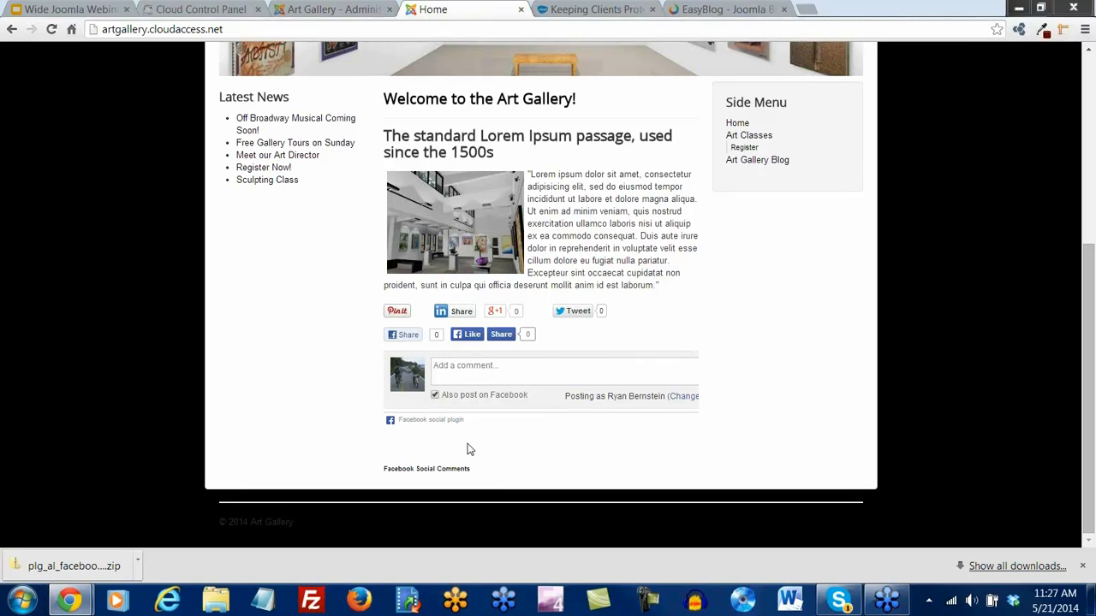
scroll(454, 433, "up", 3)
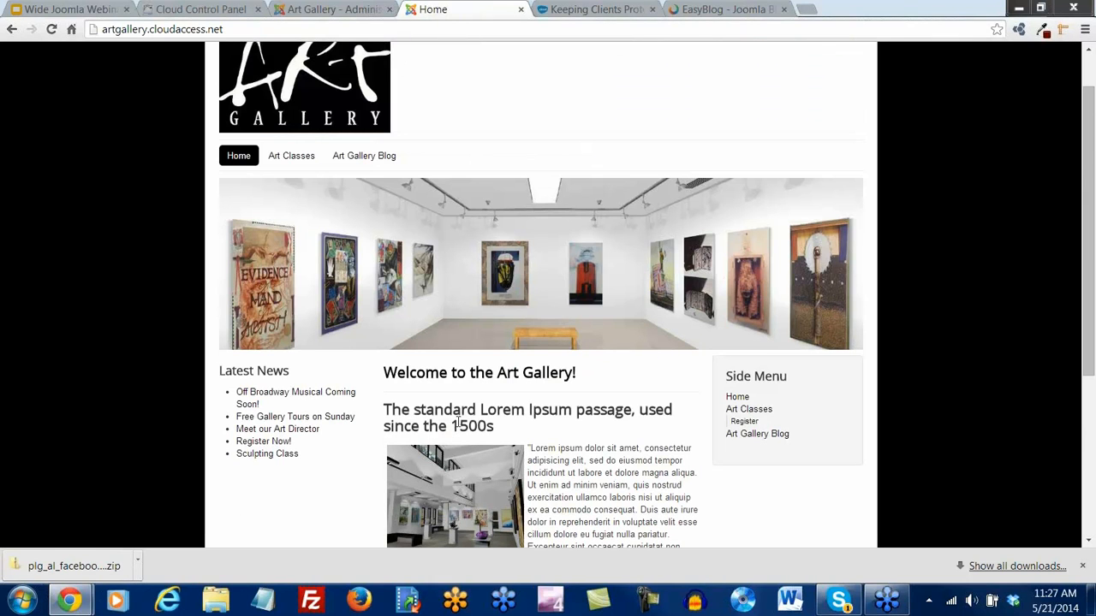
scroll(459, 422, "down", 2)
scroll(459, 422, "up", 3)
scroll(460, 424, "down", 5)
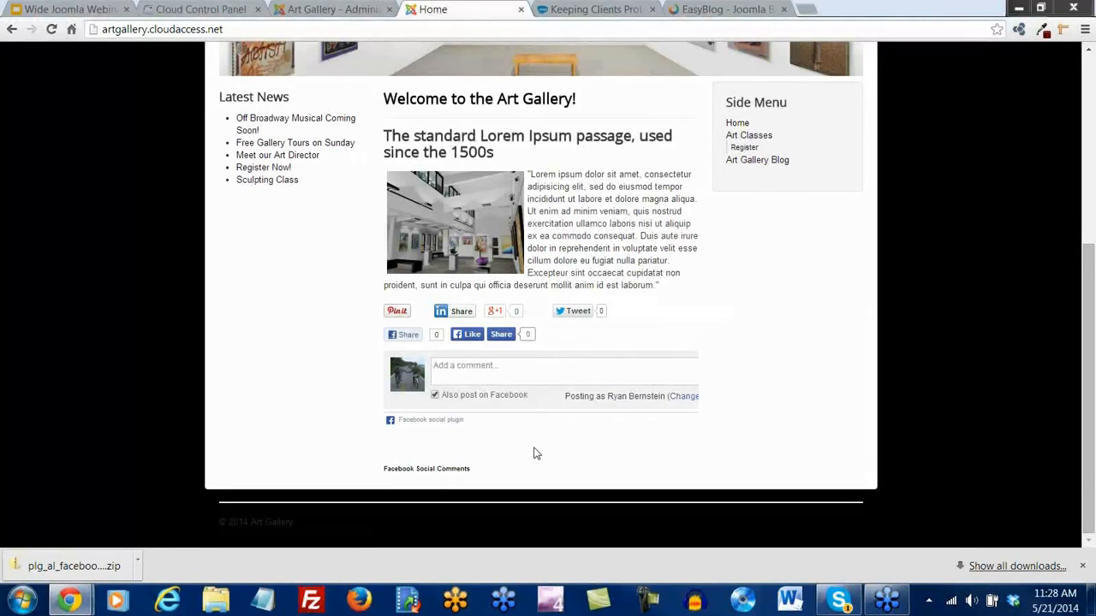
scroll(533, 451, "up", 5)
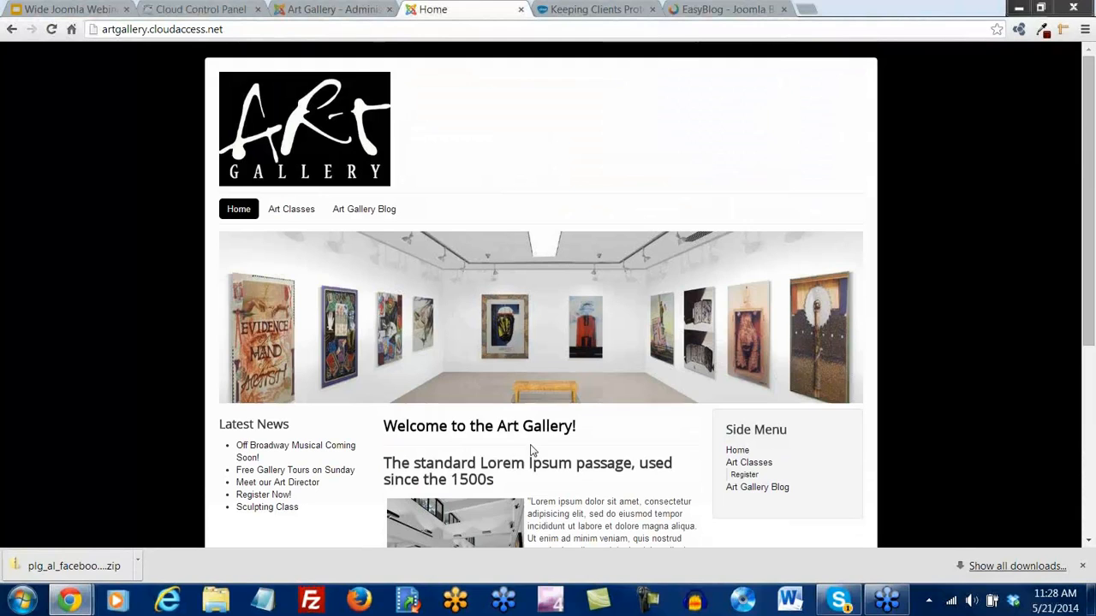
left_click(339, 12)
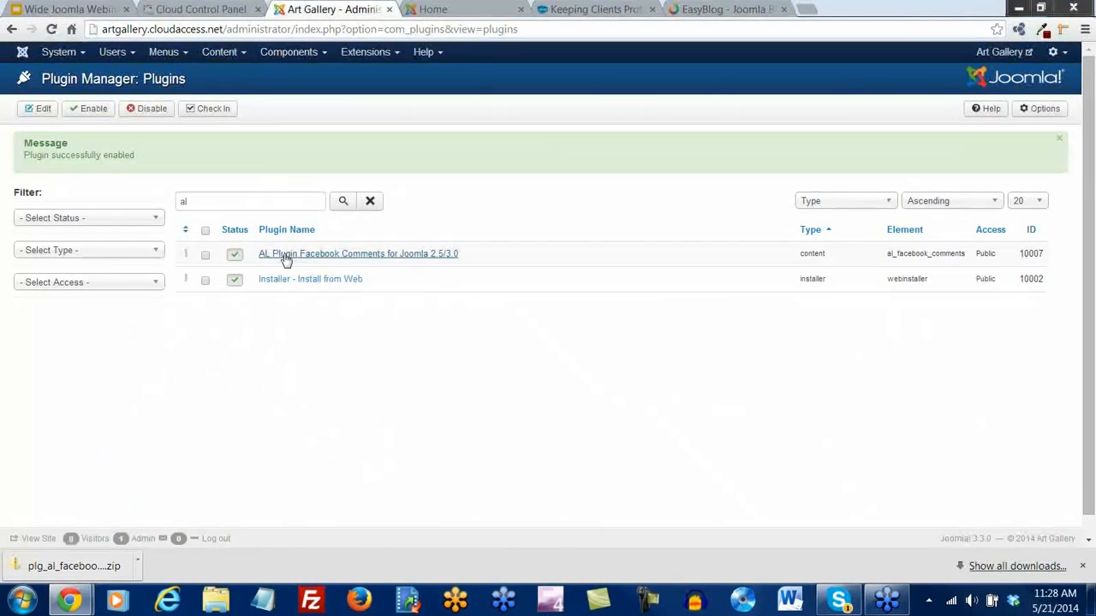
Review the AL Plugin Facebook Comments settings: comments enabled, width 550, 10 posts
left_click(323, 257)
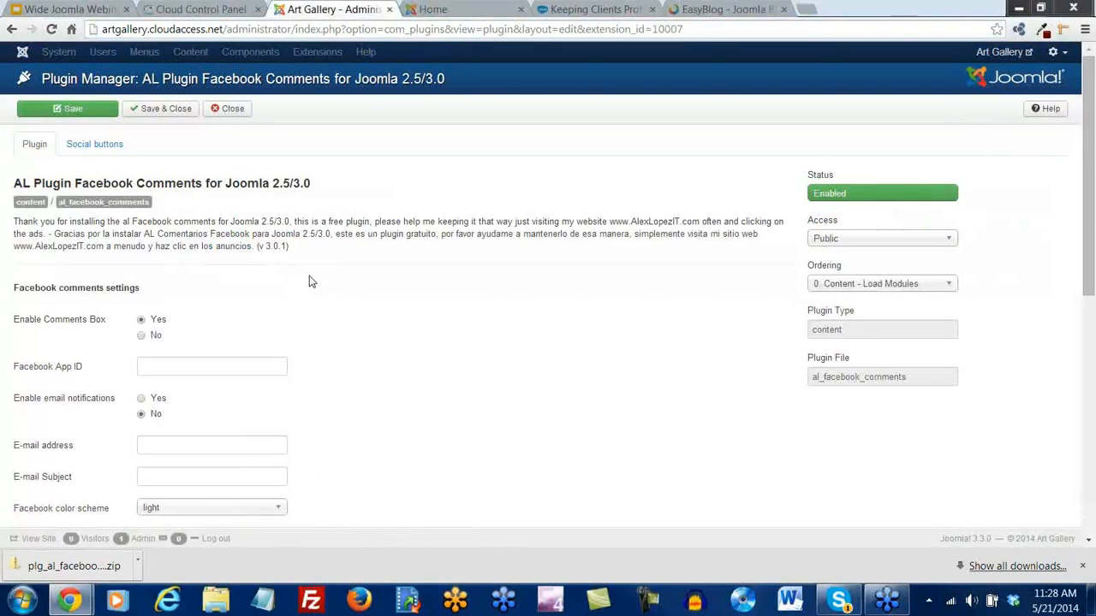
scroll(297, 281, "down", 2)
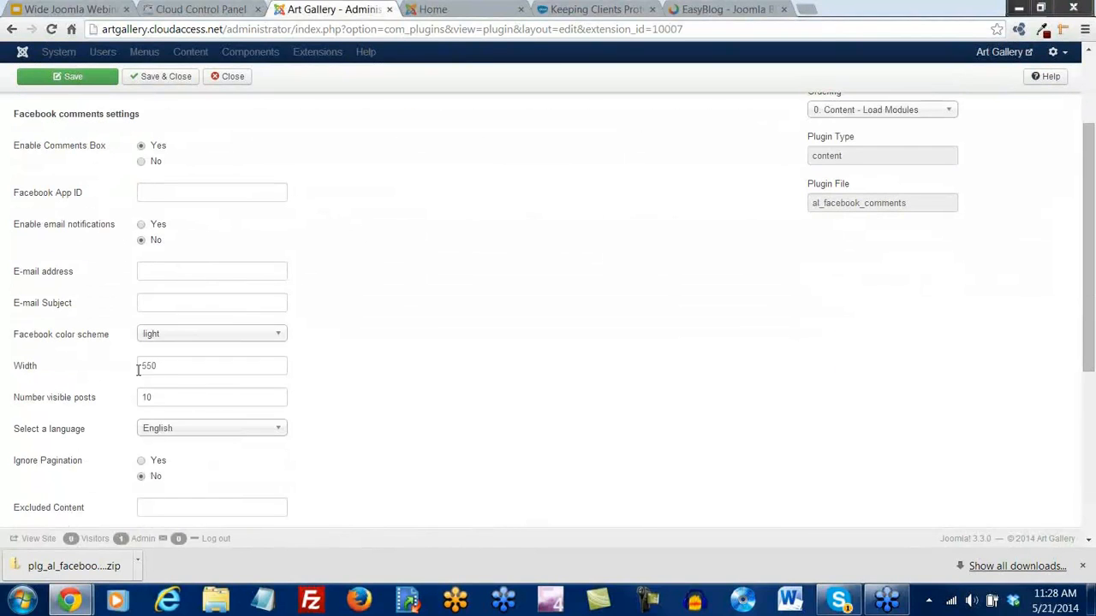
left_click(456, 10)
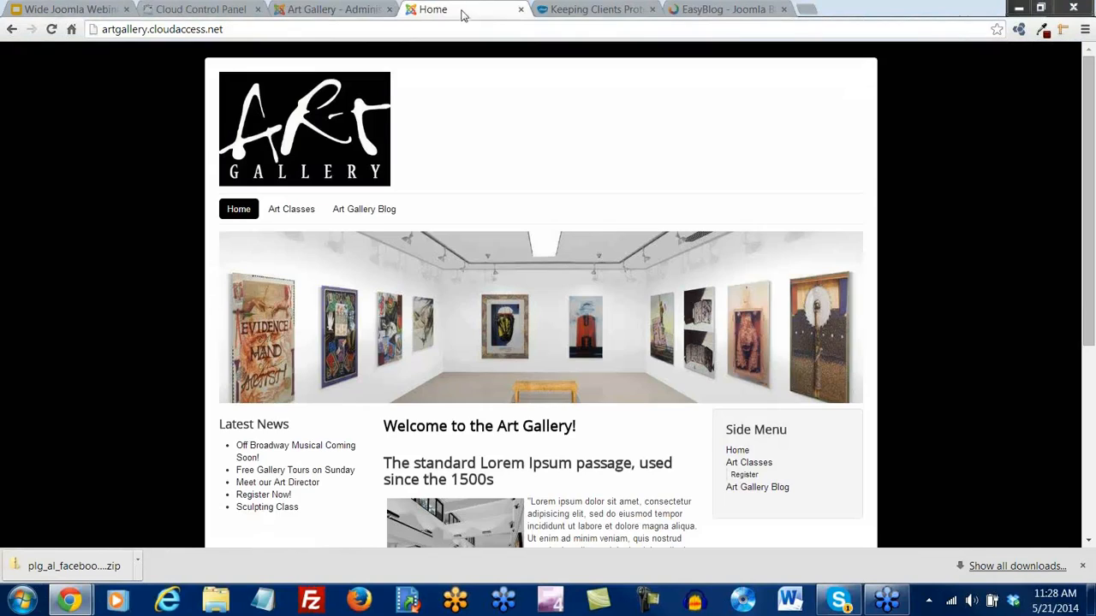
left_click(378, 213)
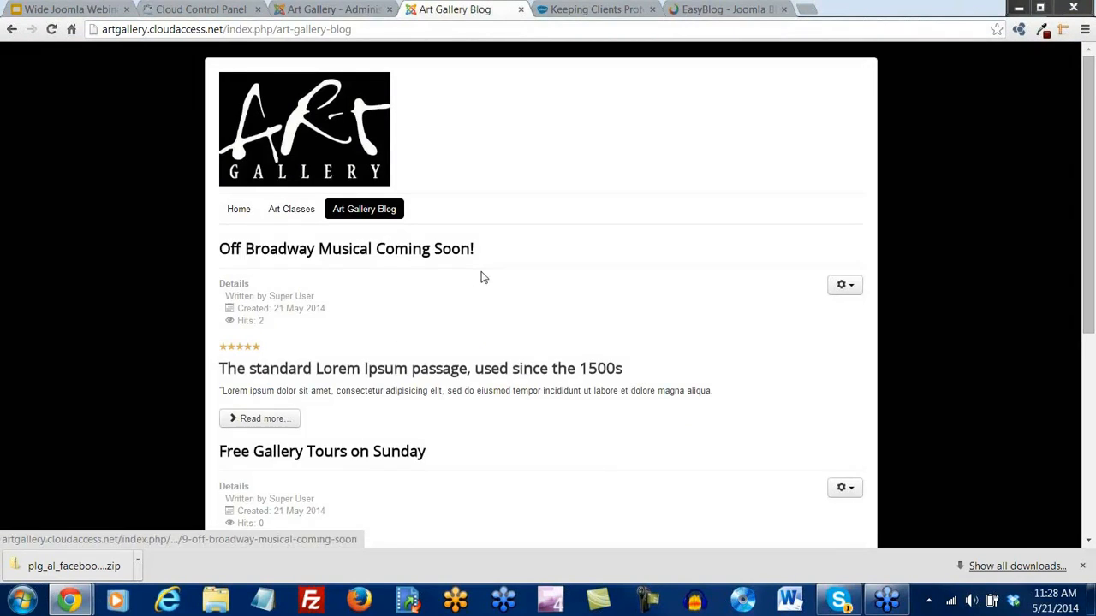
scroll(556, 318, "down", 2)
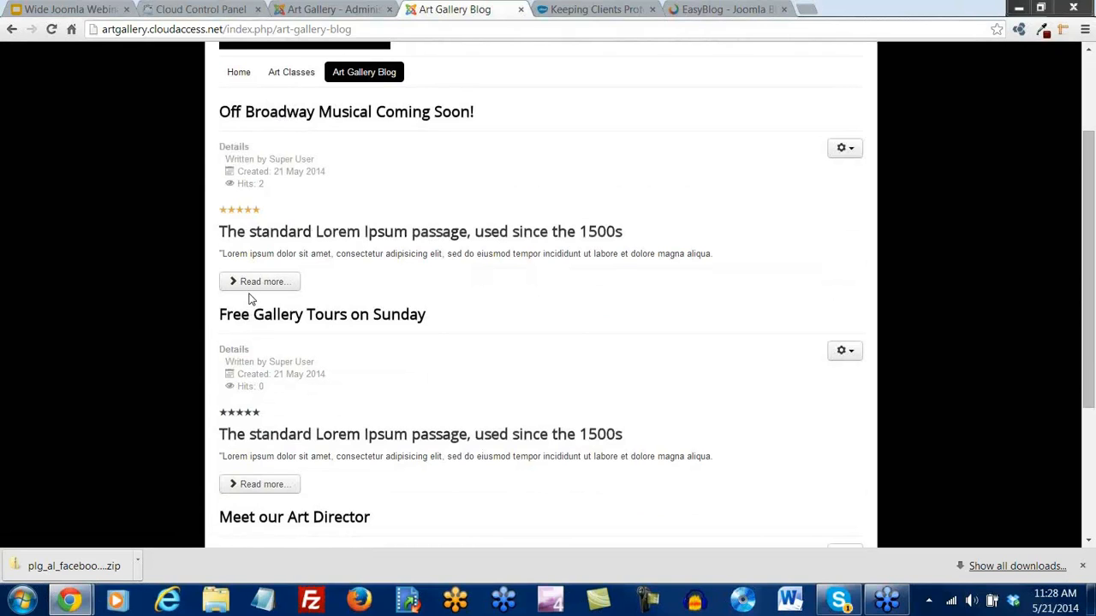
scroll(452, 298, "up", 1)
scroll(452, 298, "down", 1)
scroll(454, 297, "up", 1)
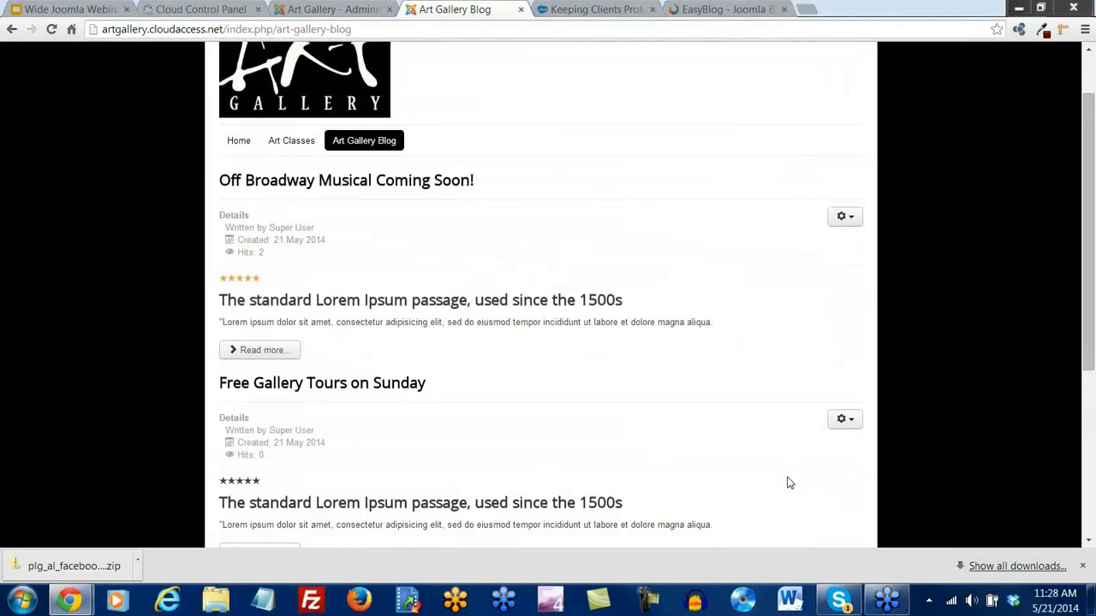
scroll(767, 401, "up", 1)
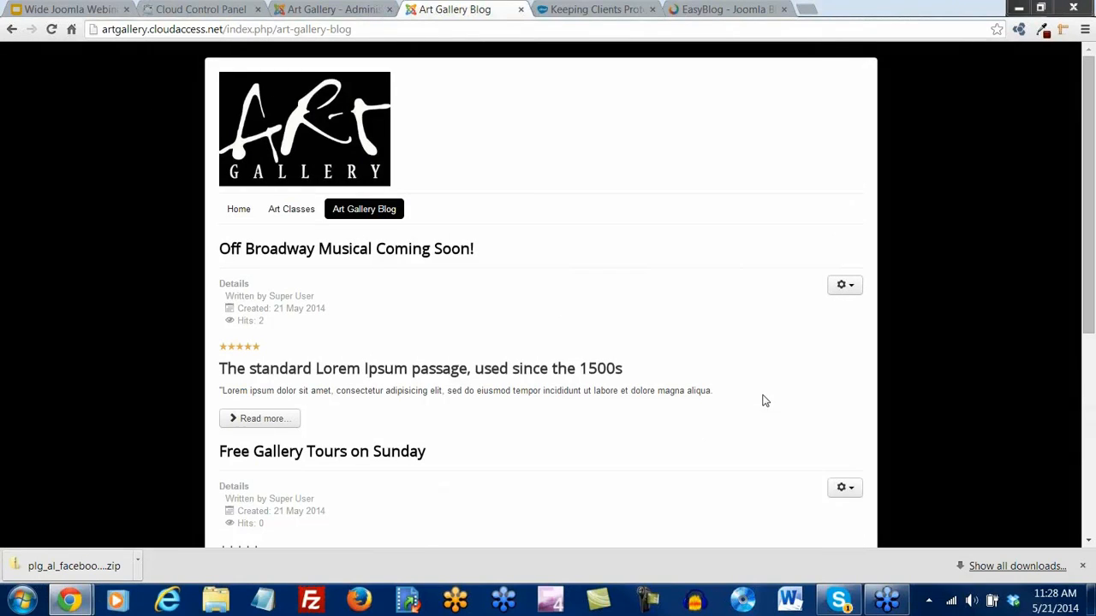
left_click(247, 221)
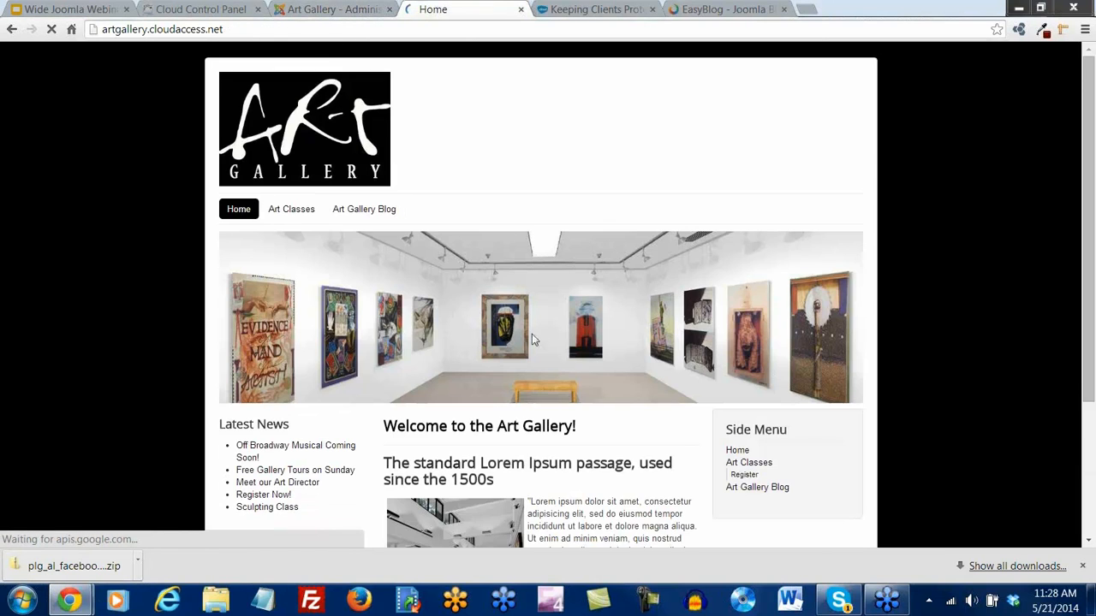
scroll(531, 340, "down", 4)
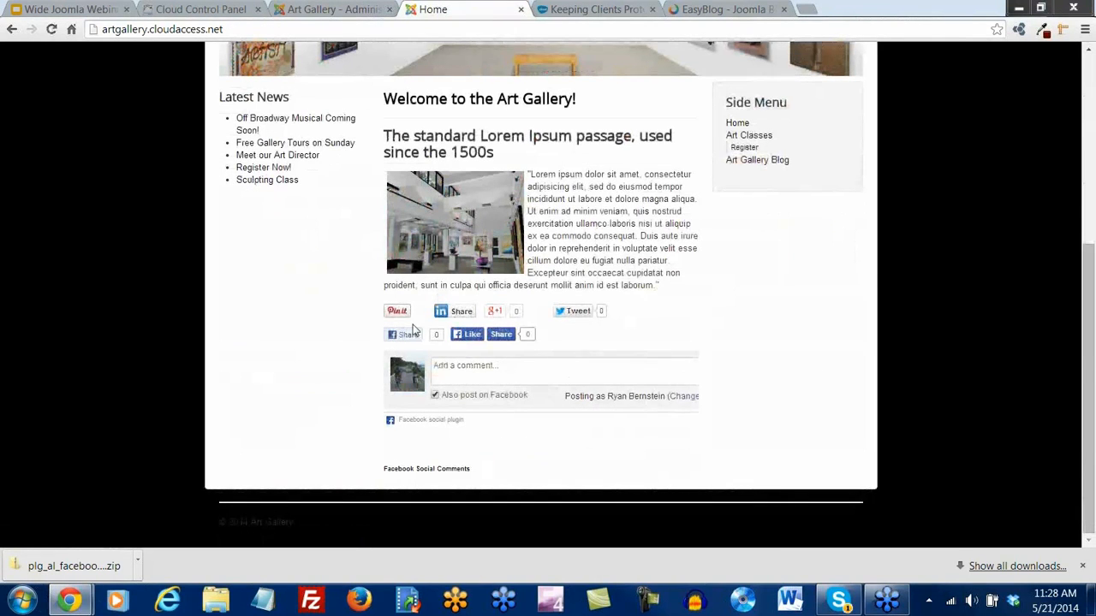
Measure the home page comment box with Page Ruler, reading about 465 × 84 px
left_click(1062, 31)
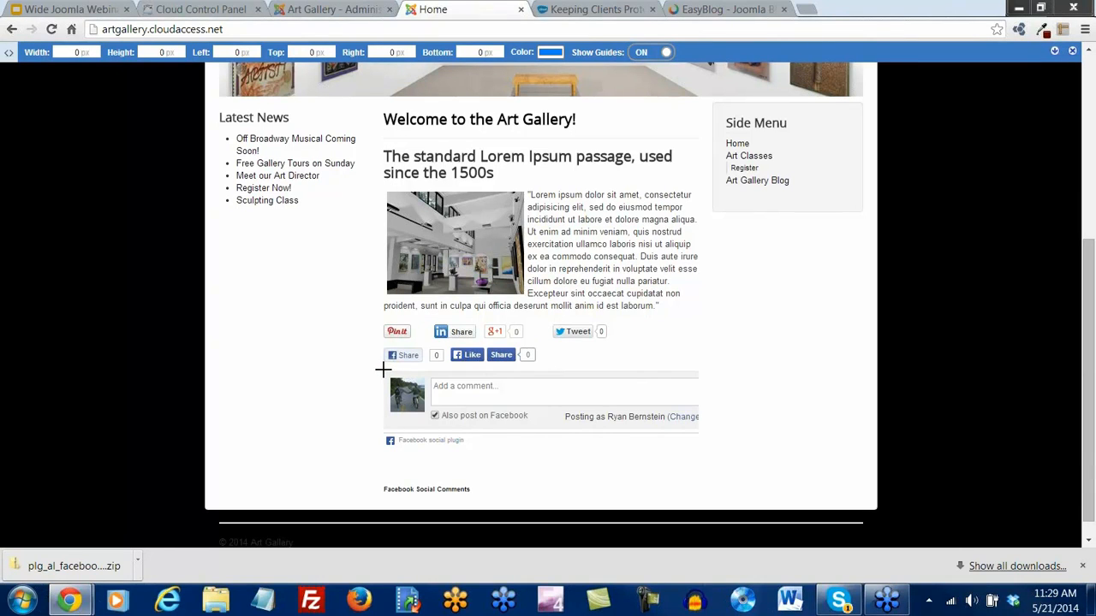
left_click_drag(382, 369, 701, 427)
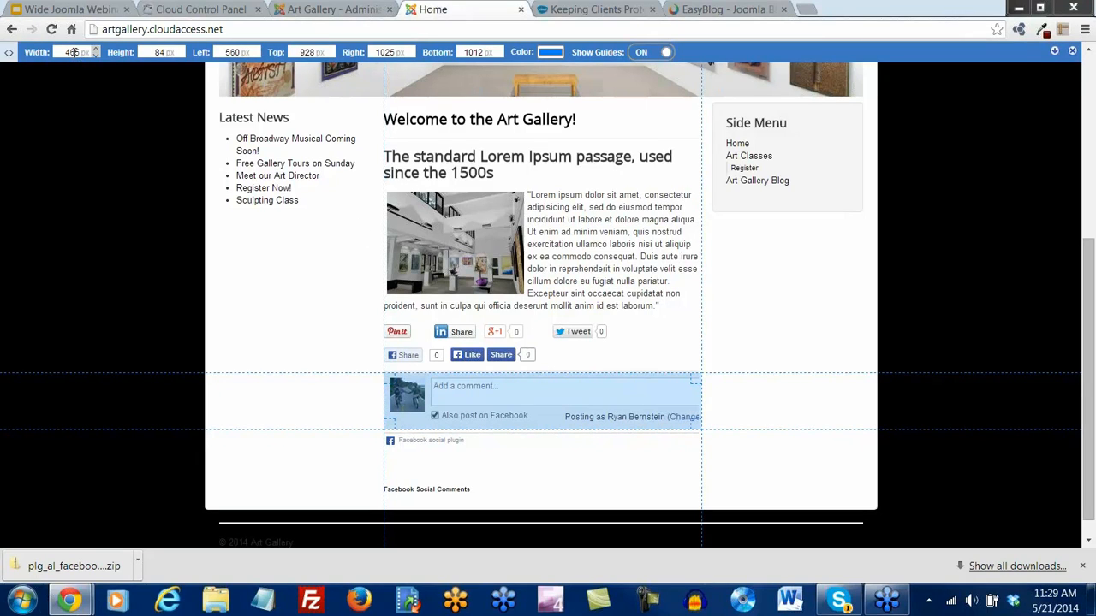
Set the comments width to 465, exclude Art Gallery Tours, Art Classes and Art Gallery Blog, and save
left_click(344, 11)
left_click_drag(164, 364, 132, 366)
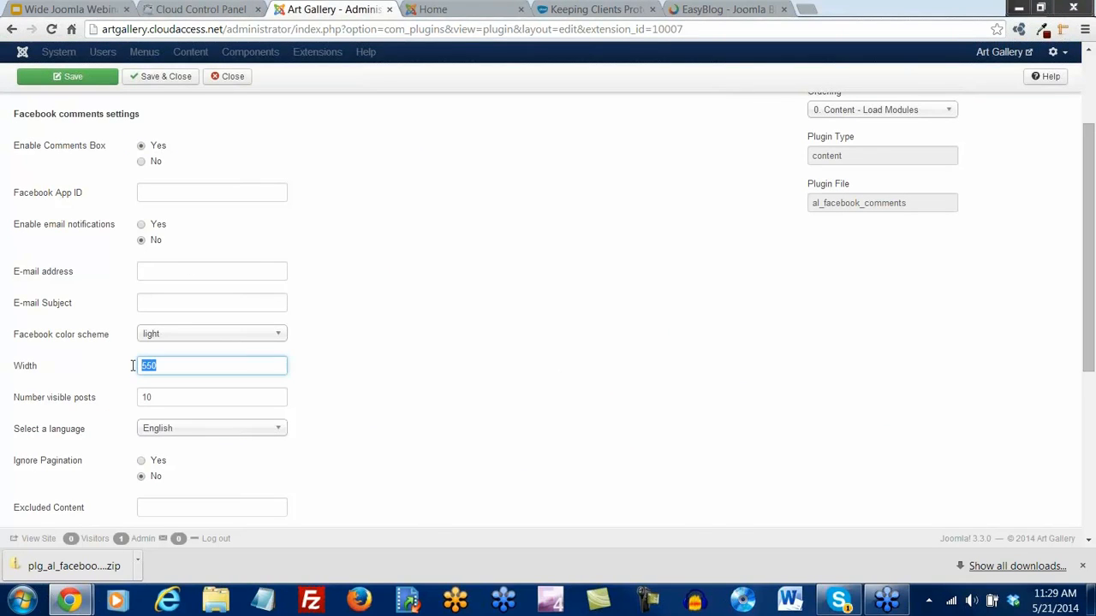
type("465")
scroll(372, 398, "down", 3)
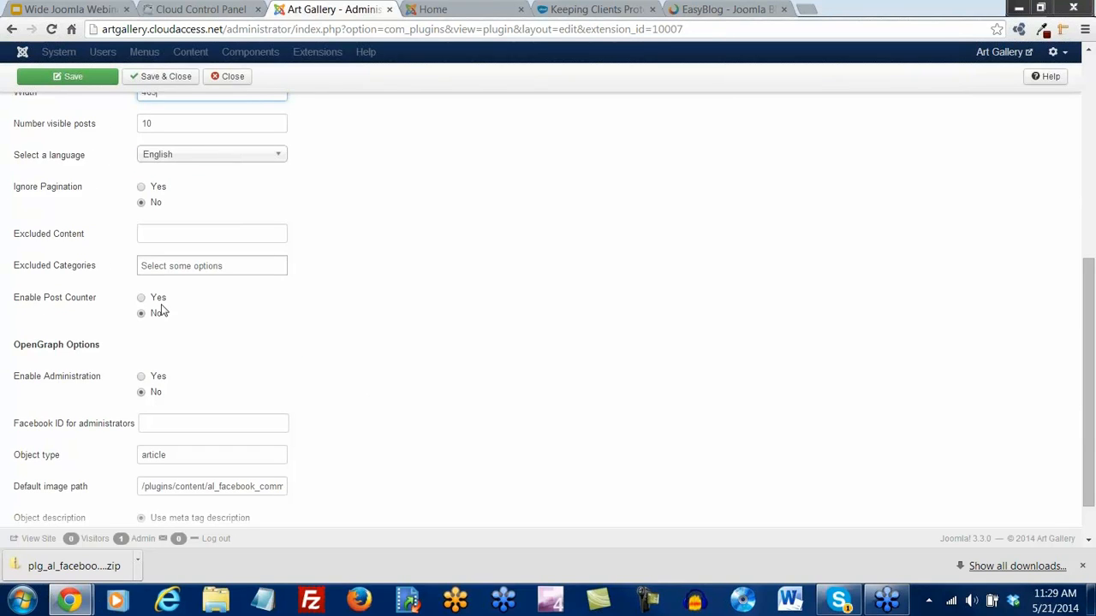
left_click(182, 268)
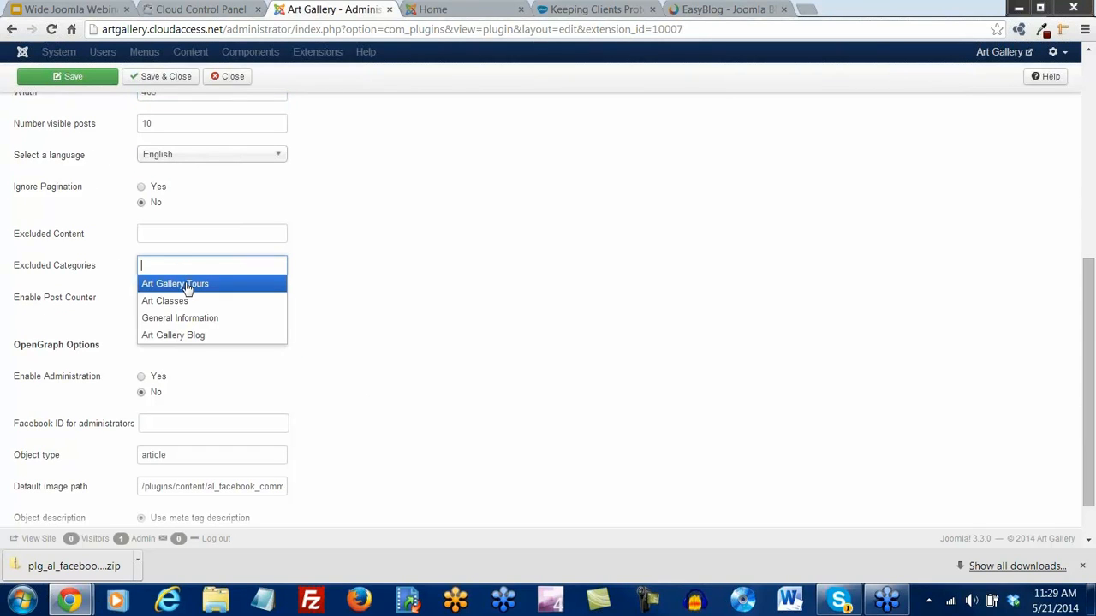
left_click(186, 285)
left_click(233, 271)
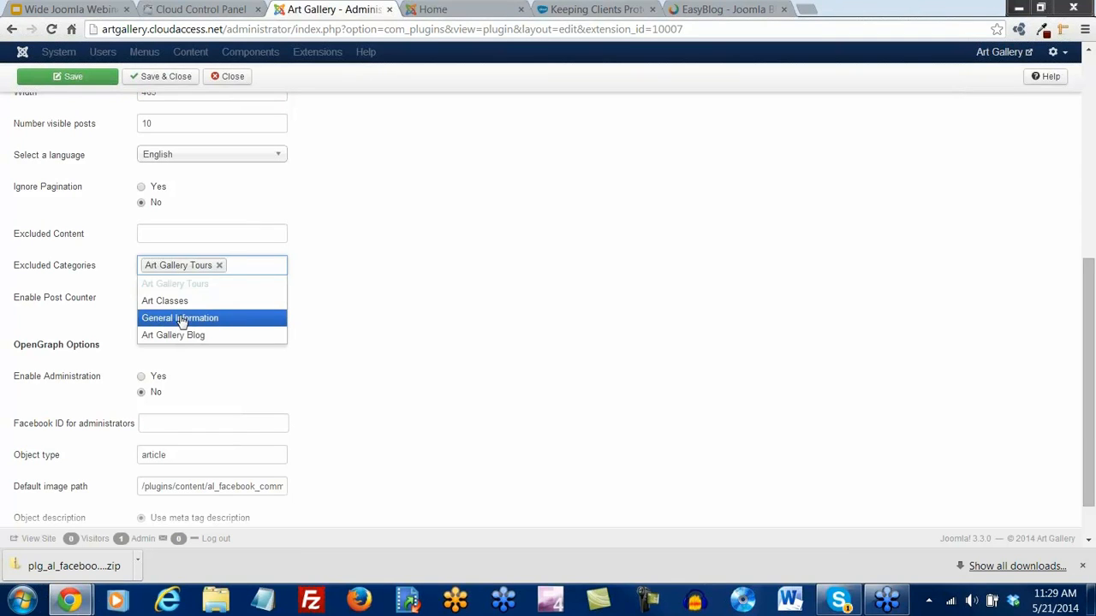
left_click(180, 303)
left_click(232, 284)
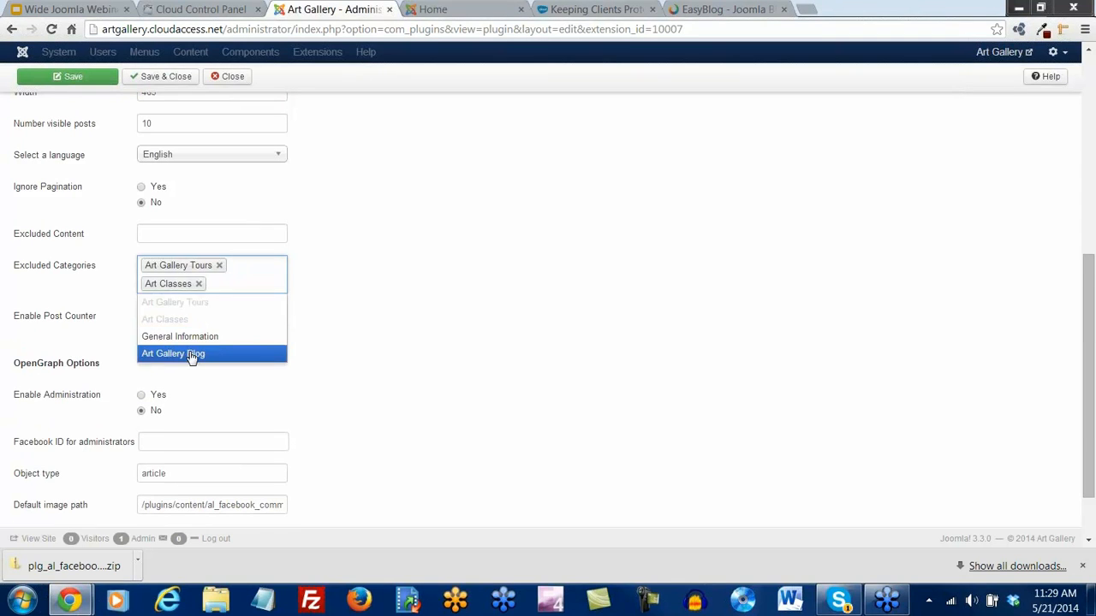
left_click(196, 354)
scroll(300, 331, "up", 10)
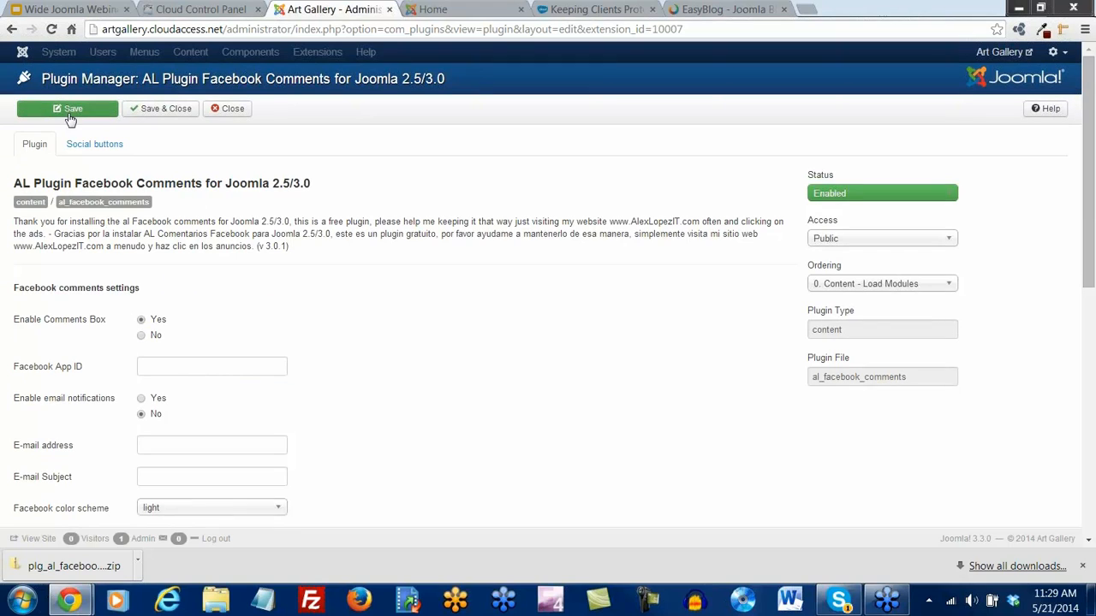
left_click(68, 110)
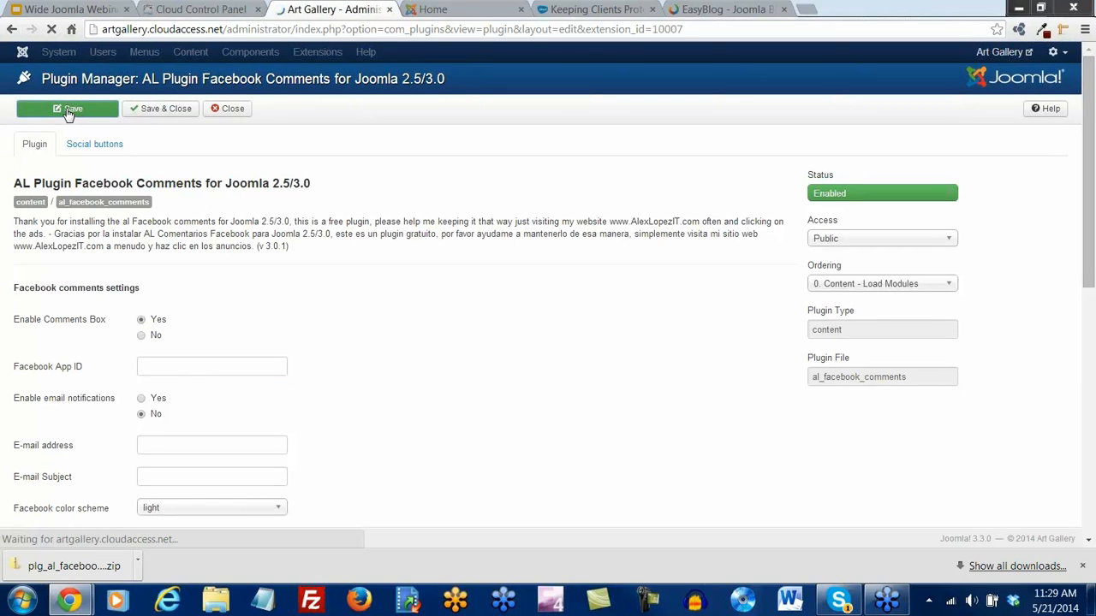
Reload the live home page to check the comment box
key("ctrl+Tab")
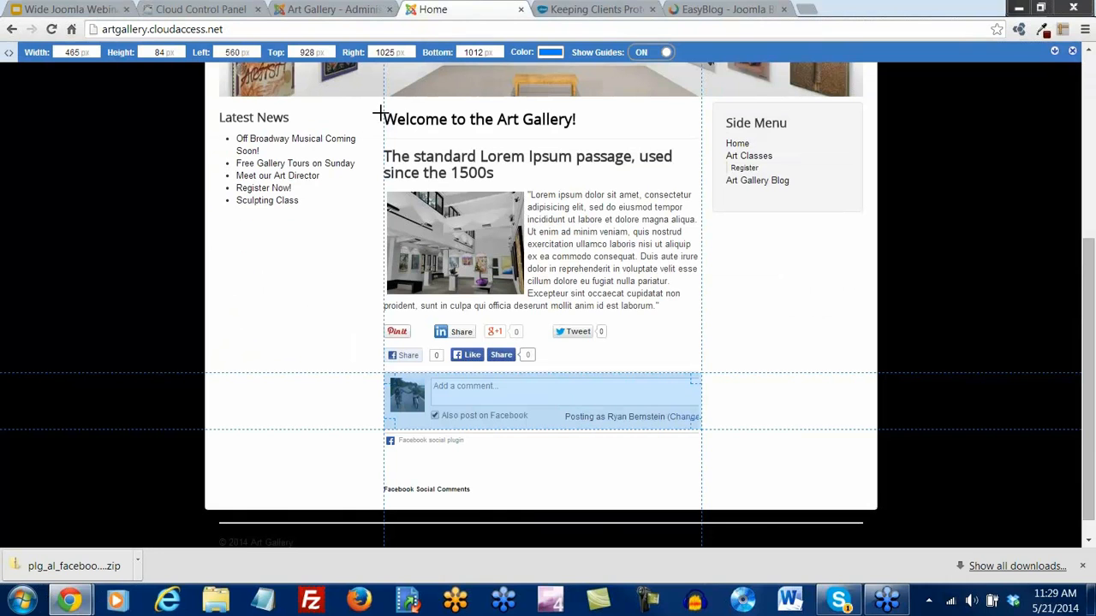
left_click(51, 29)
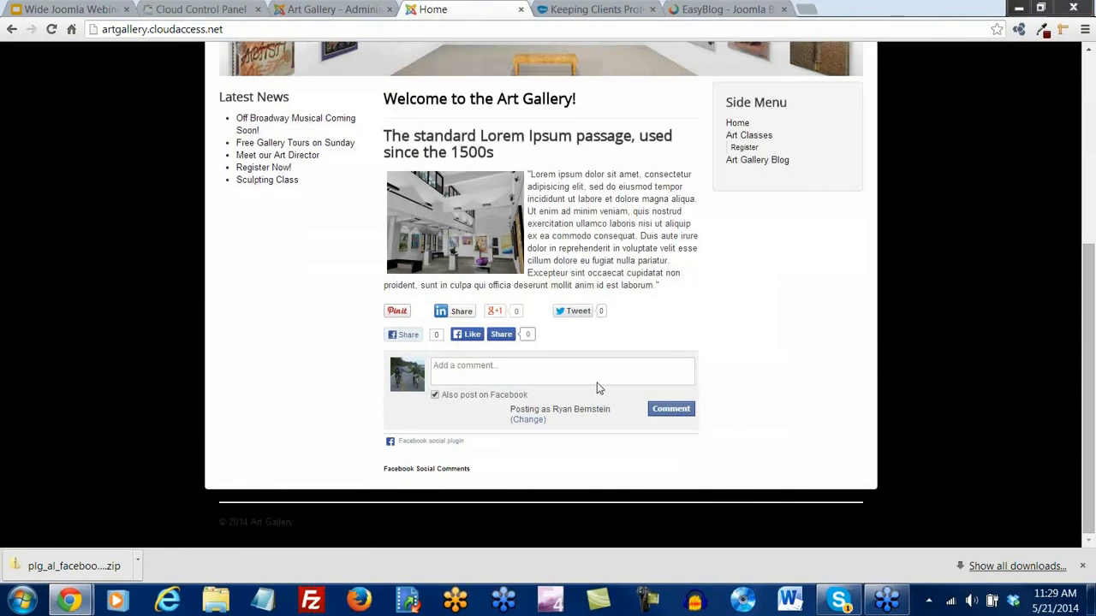
scroll(479, 389, "up", 4)
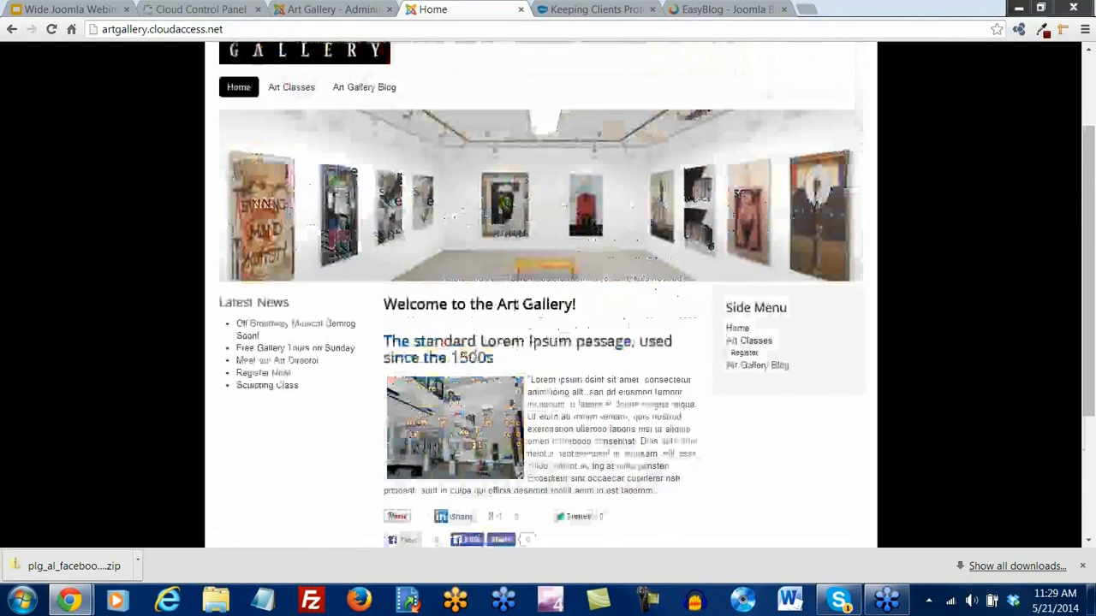
Replace Art Gallery Blog with General Information in Excluded Categories and save
left_click(323, 11)
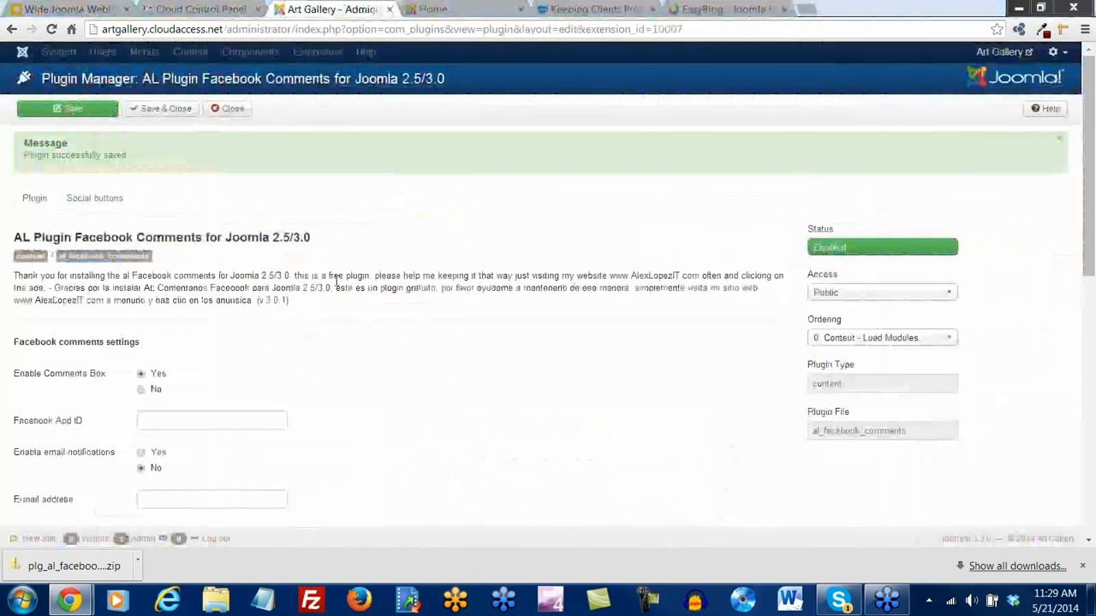
scroll(337, 288, "down", 4)
scroll(335, 288, "down", 2)
scroll(335, 287, "up", 3)
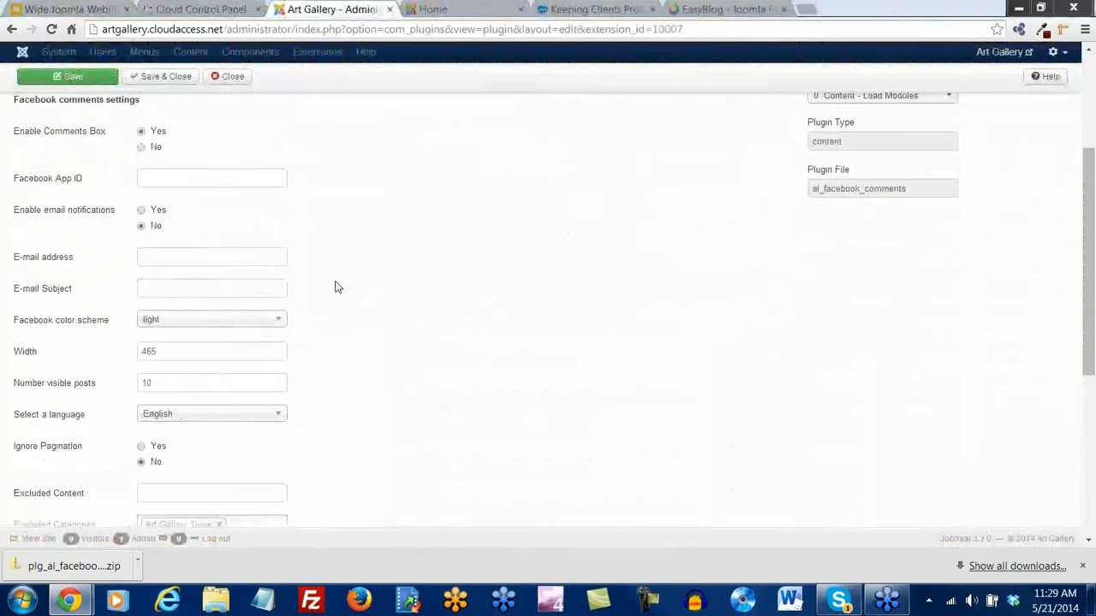
scroll(336, 288, "down", 4)
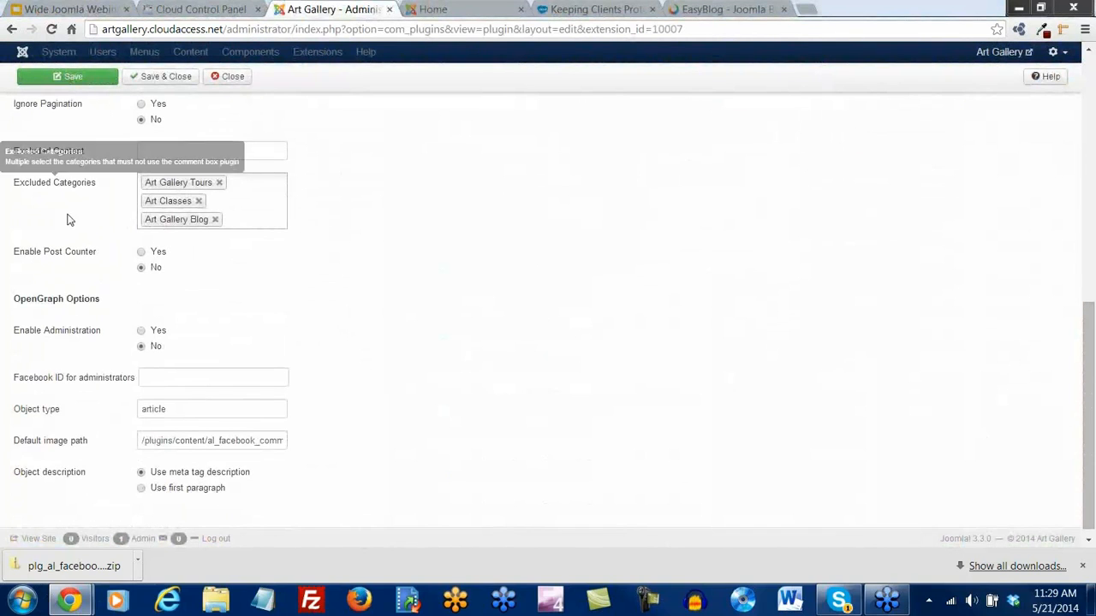
left_click(214, 220)
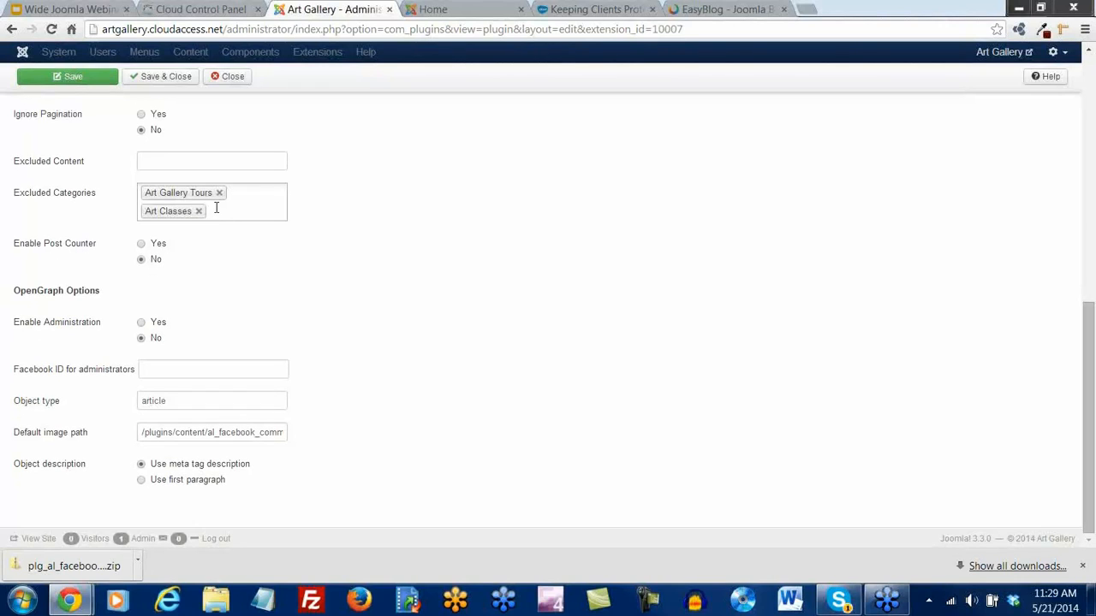
left_click(216, 208)
left_click(201, 264)
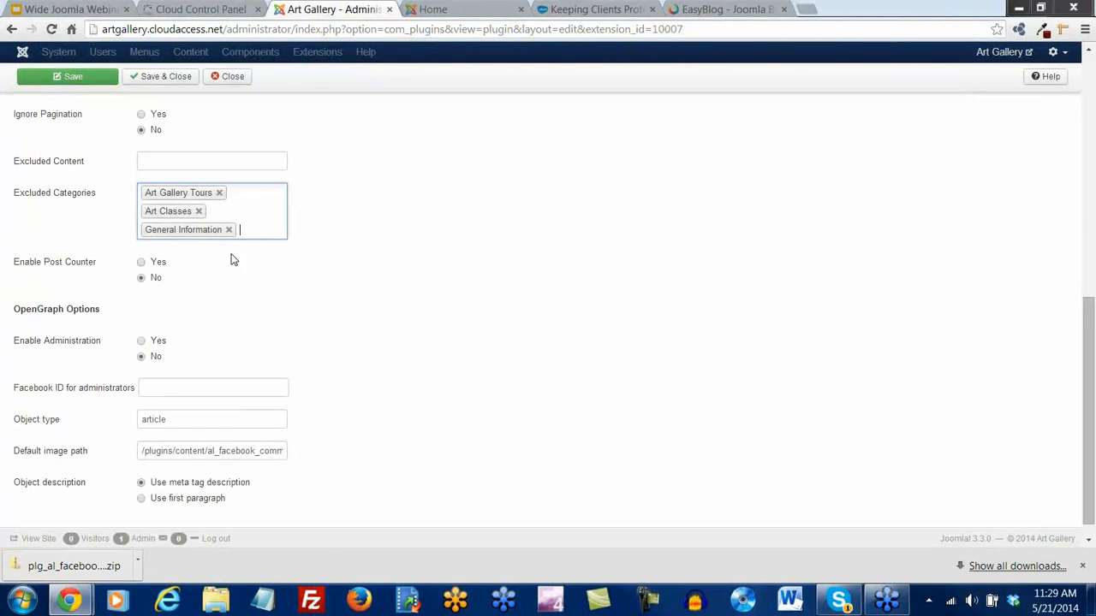
left_click(73, 78)
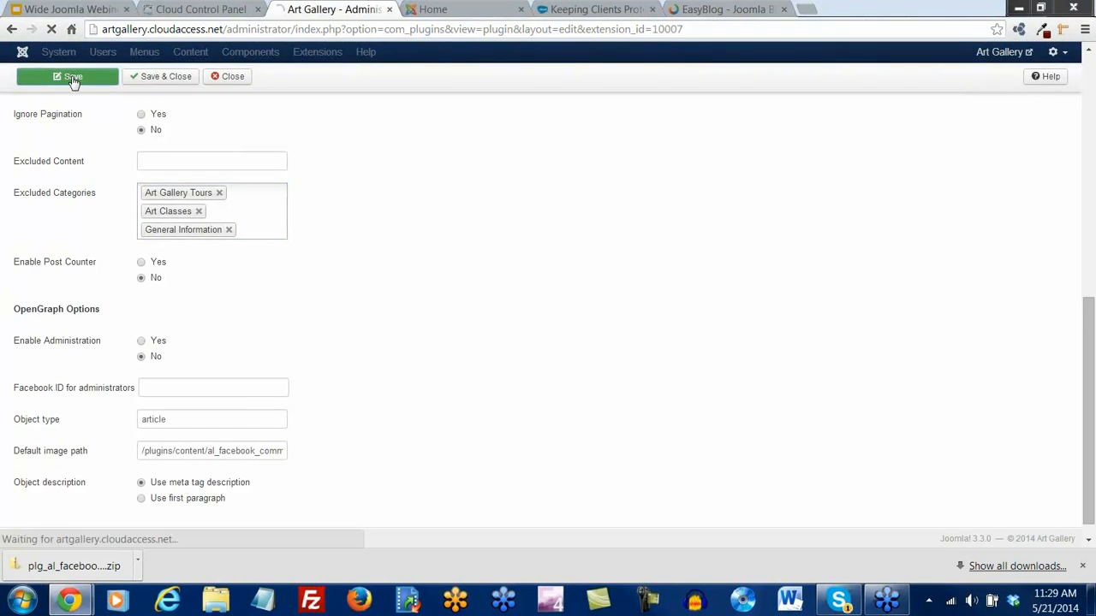
left_click(432, 9)
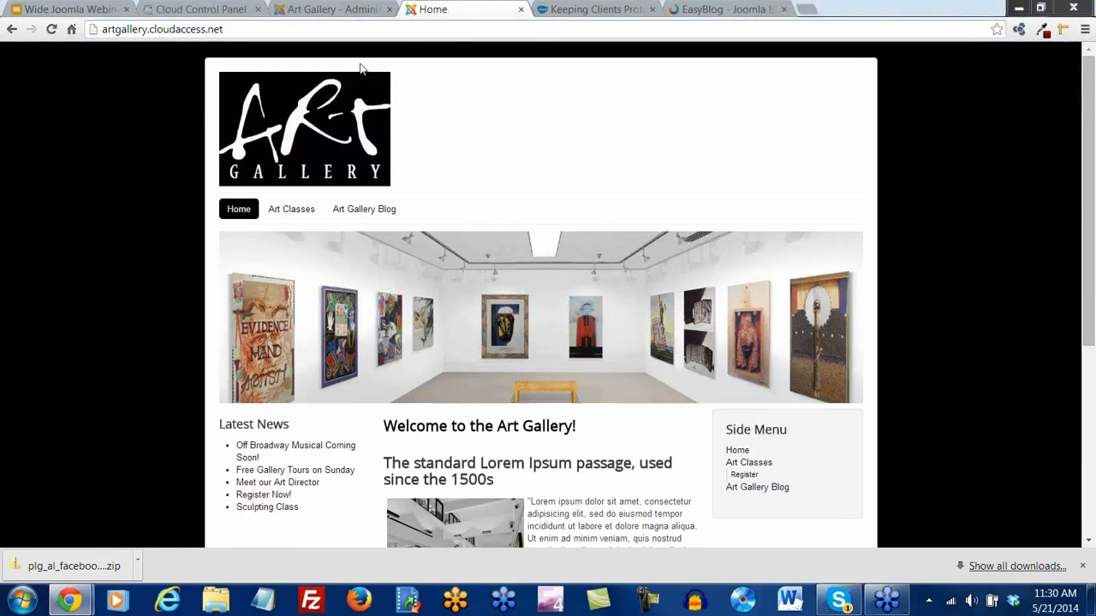
Reload the home page and dismiss the downloads bar
left_click(51, 29)
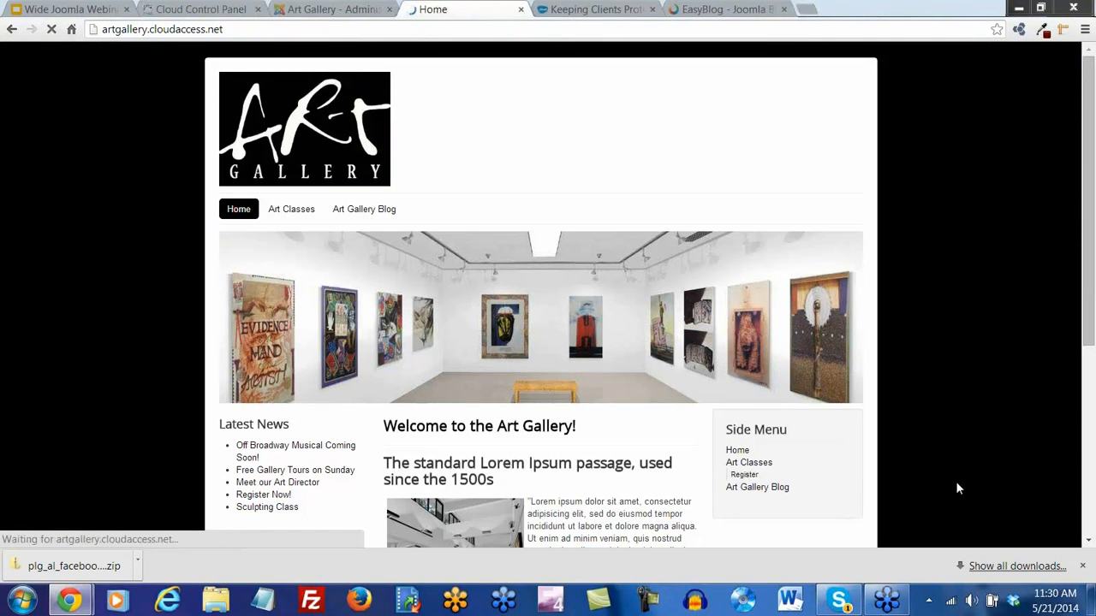
left_click(1082, 566)
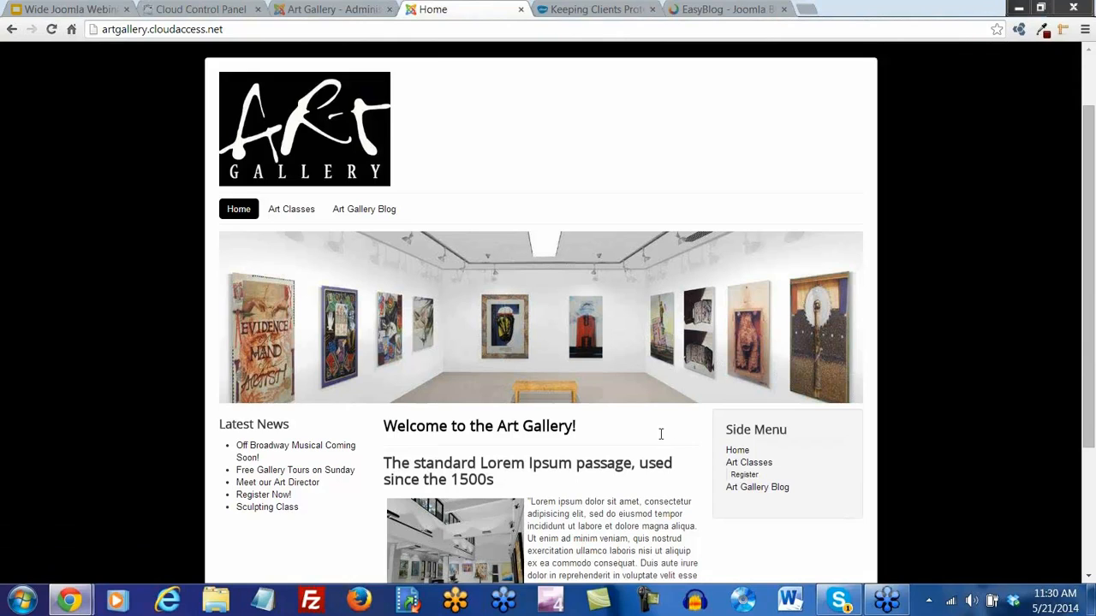
scroll(660, 434, "down", 3)
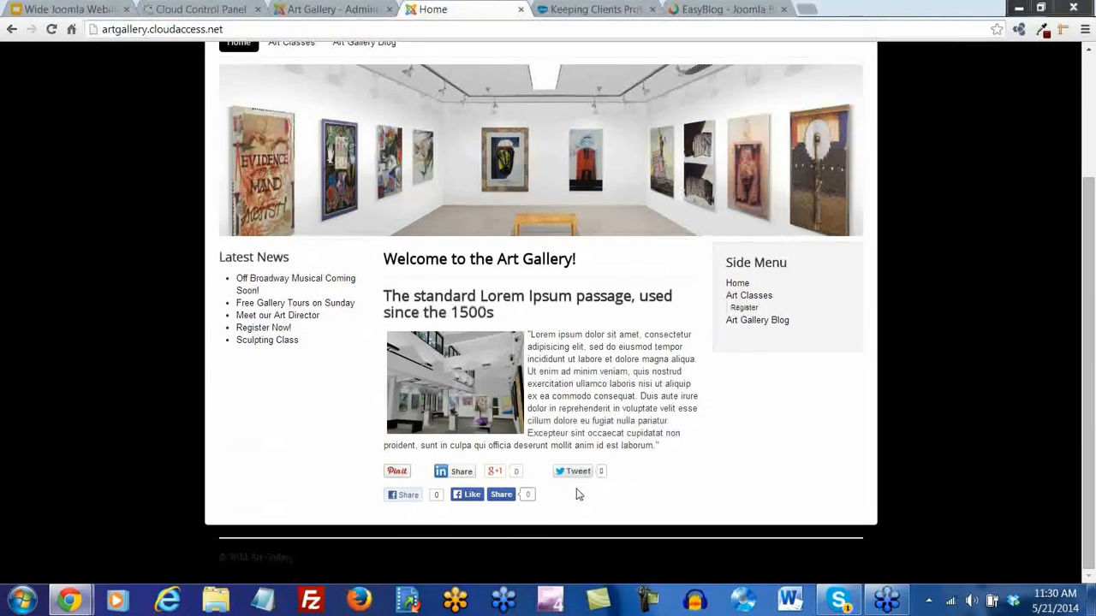
scroll(518, 445, "up", 2)
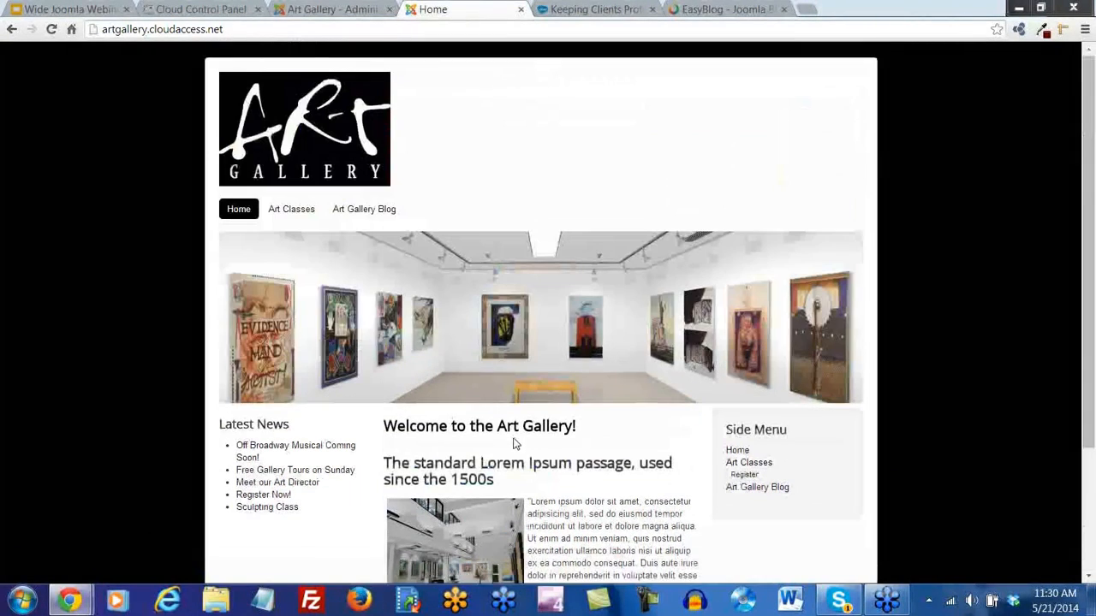
Open 'Off Broadway Musical Coming Soon!' from Art Gallery Blog and view its comments box
left_click(363, 210)
scroll(467, 364, "down", 1)
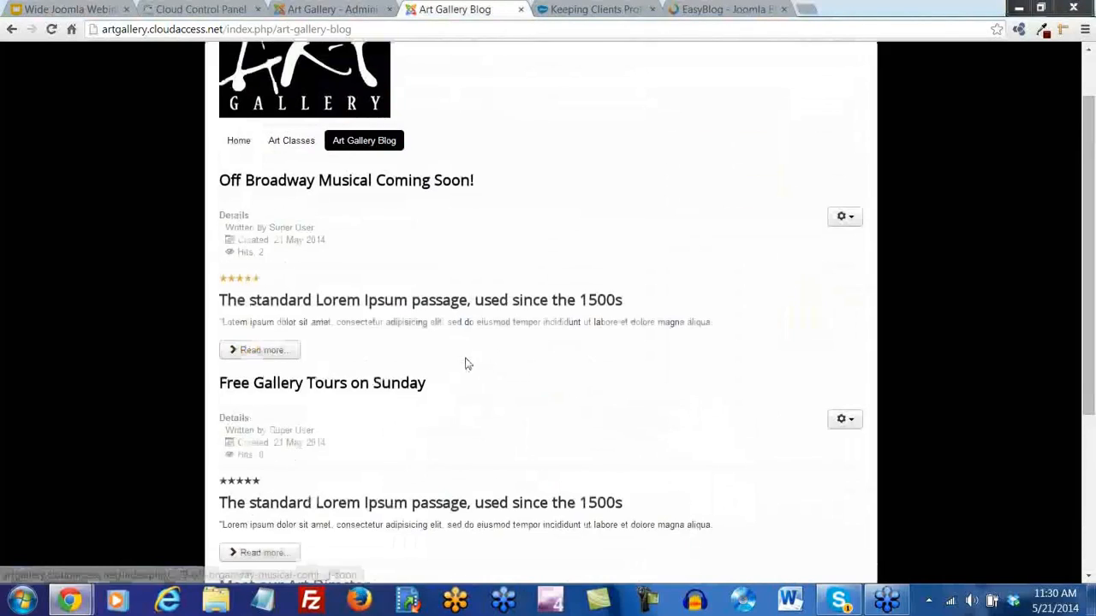
scroll(466, 363, "down", 3)
scroll(465, 362, "up", 4)
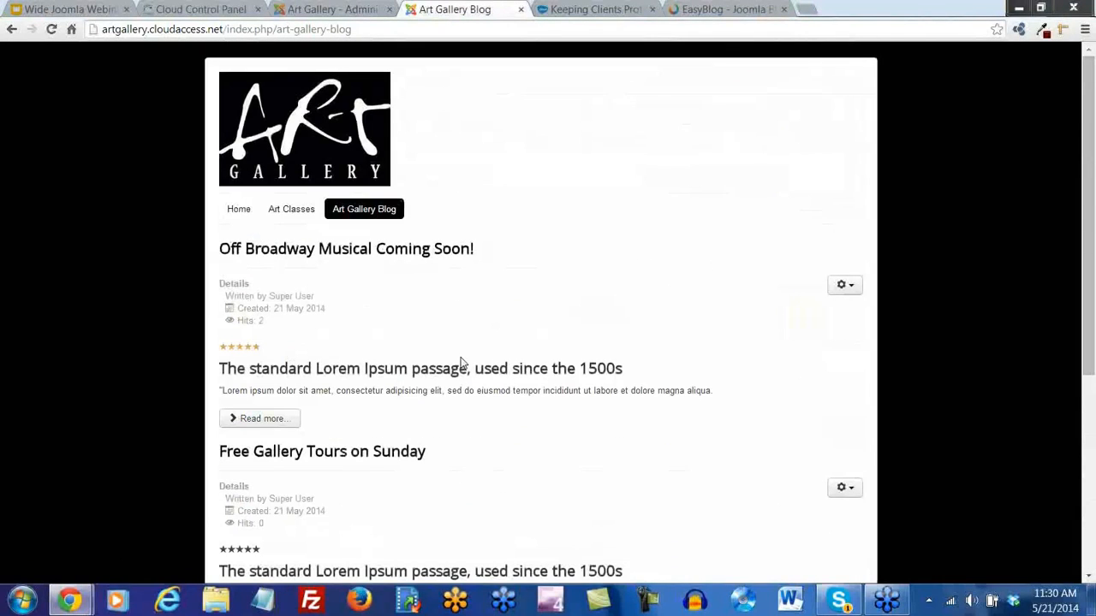
scroll(465, 471, "down", 4)
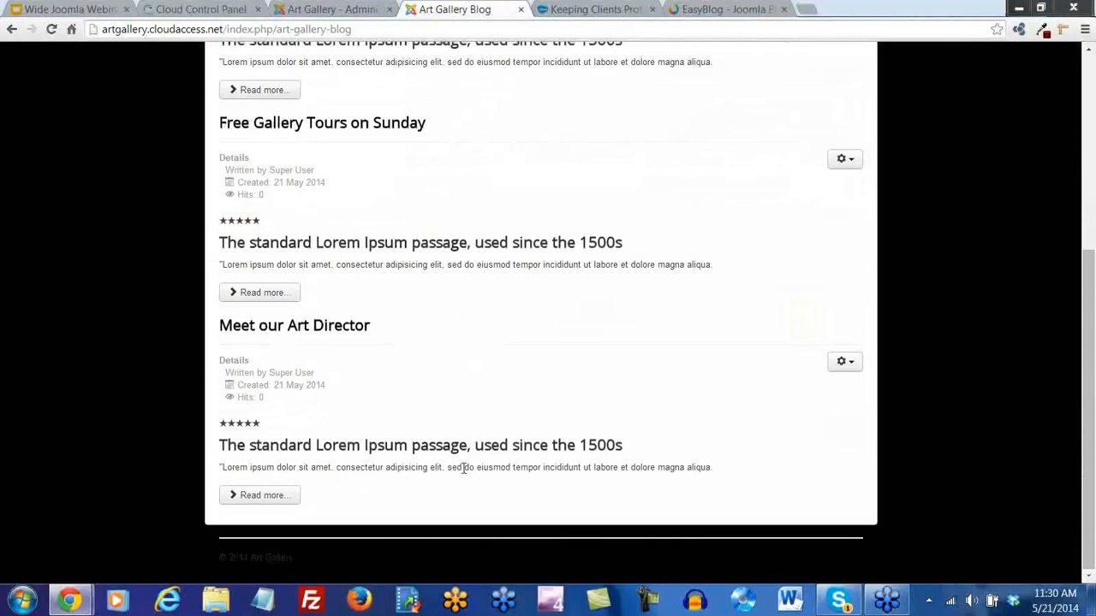
scroll(463, 468, "up", 4)
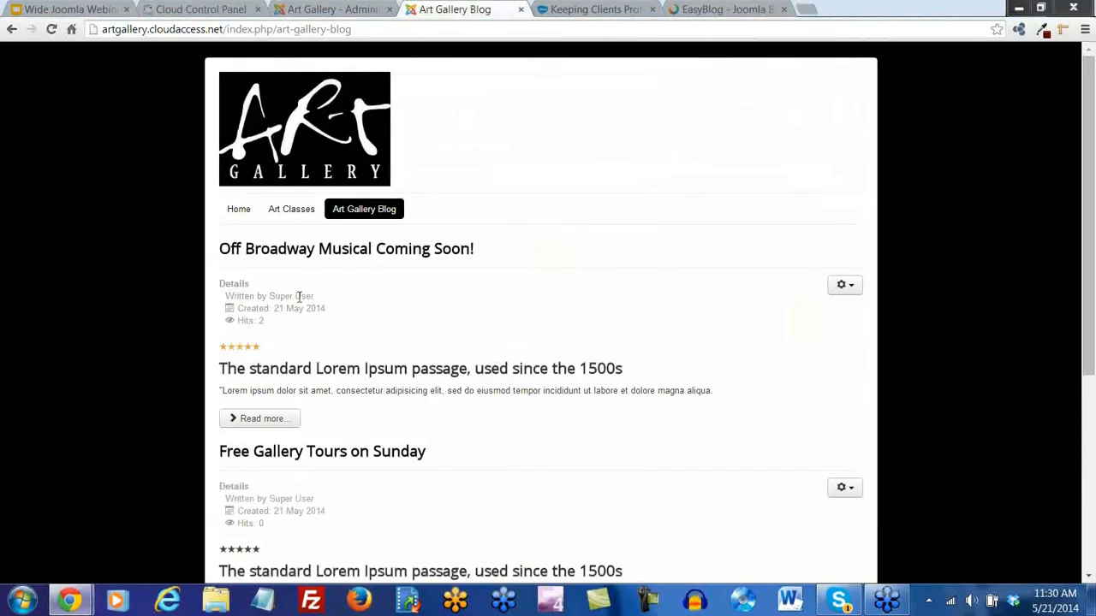
left_click(347, 254)
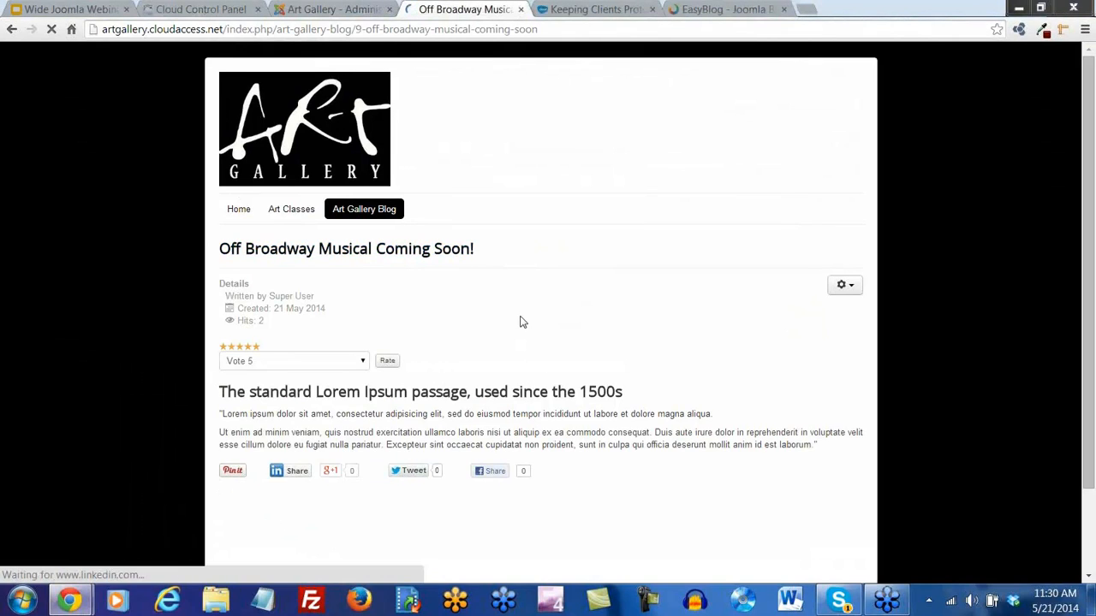
scroll(519, 319, "down", 2)
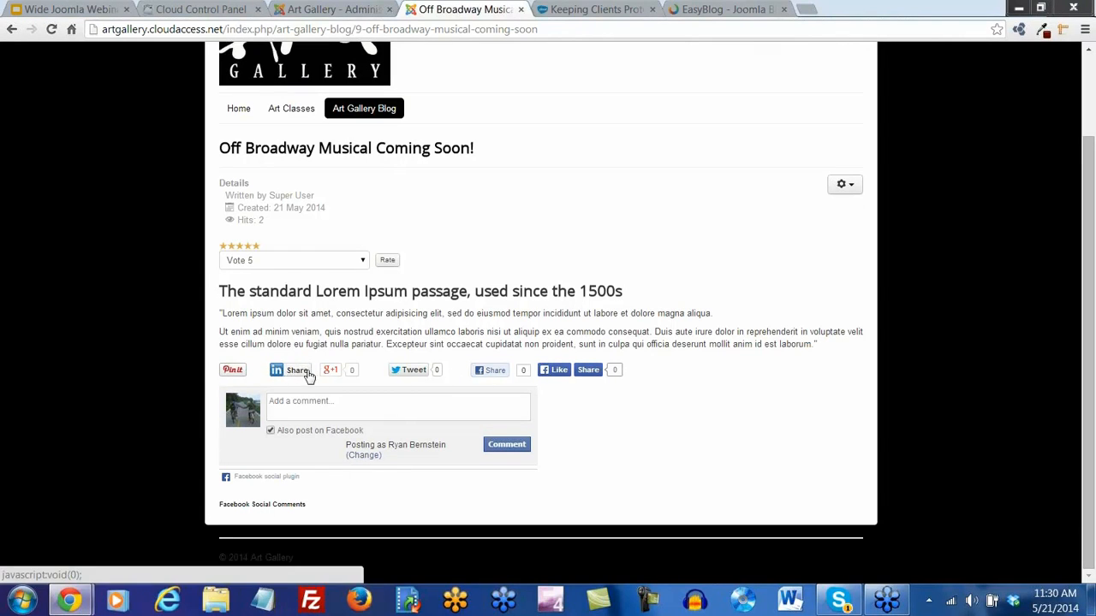
On the plugin's Social buttons tab, show the buttons before the content
left_click(330, 9)
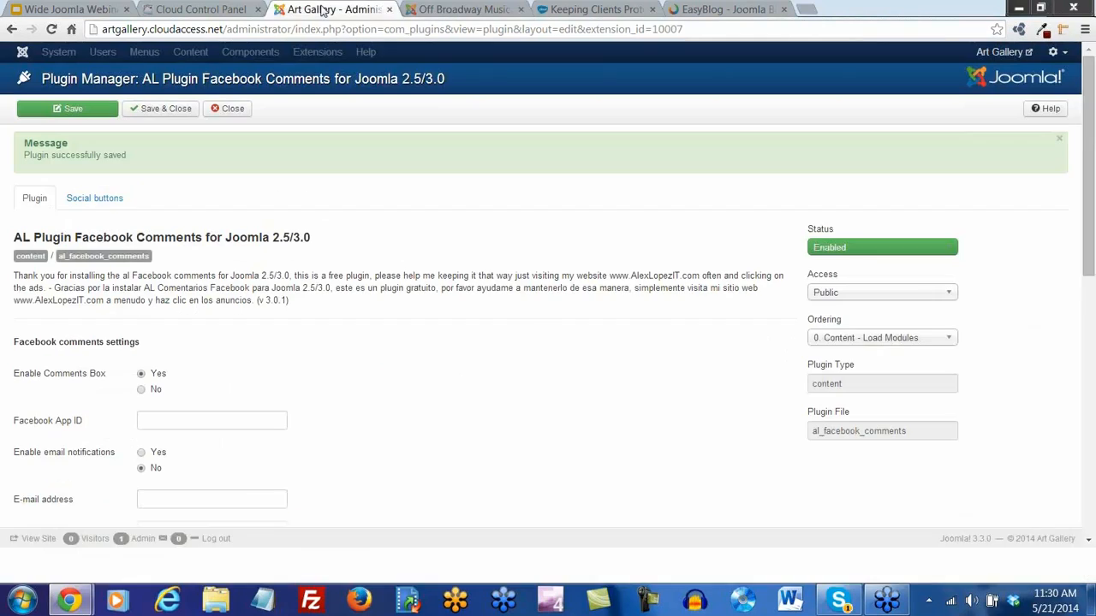
left_click(89, 200)
scroll(238, 285, "down", 2)
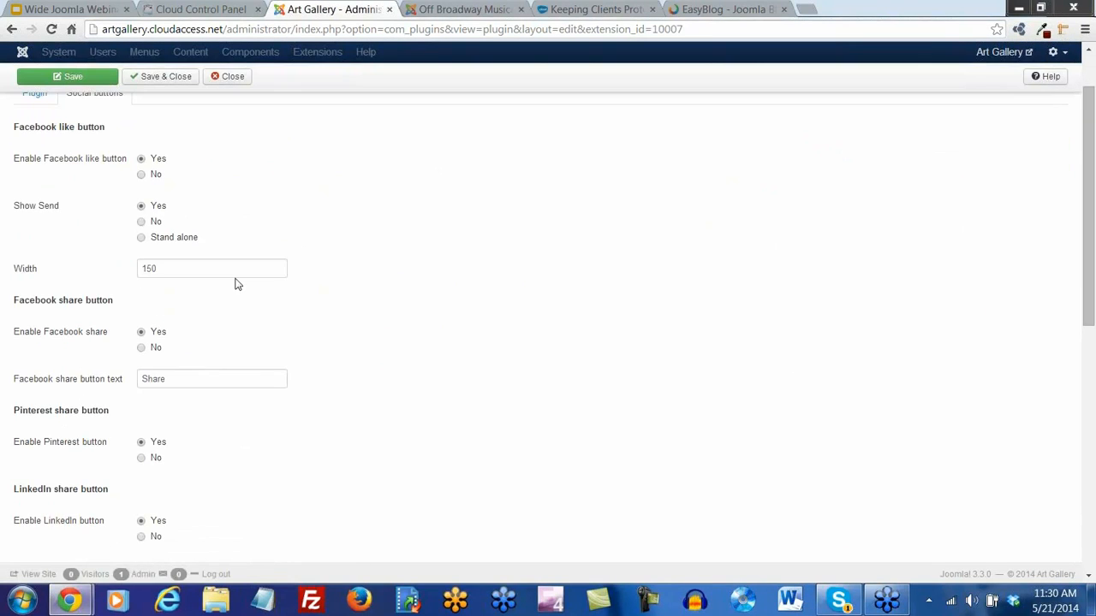
scroll(238, 285, "down", 1)
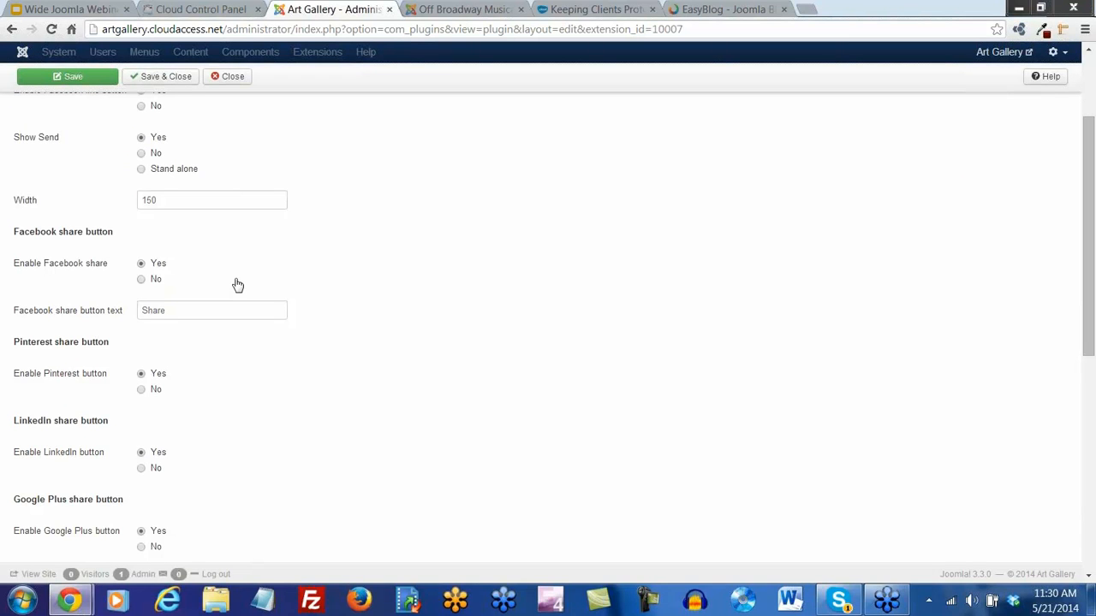
scroll(238, 285, "down", 5)
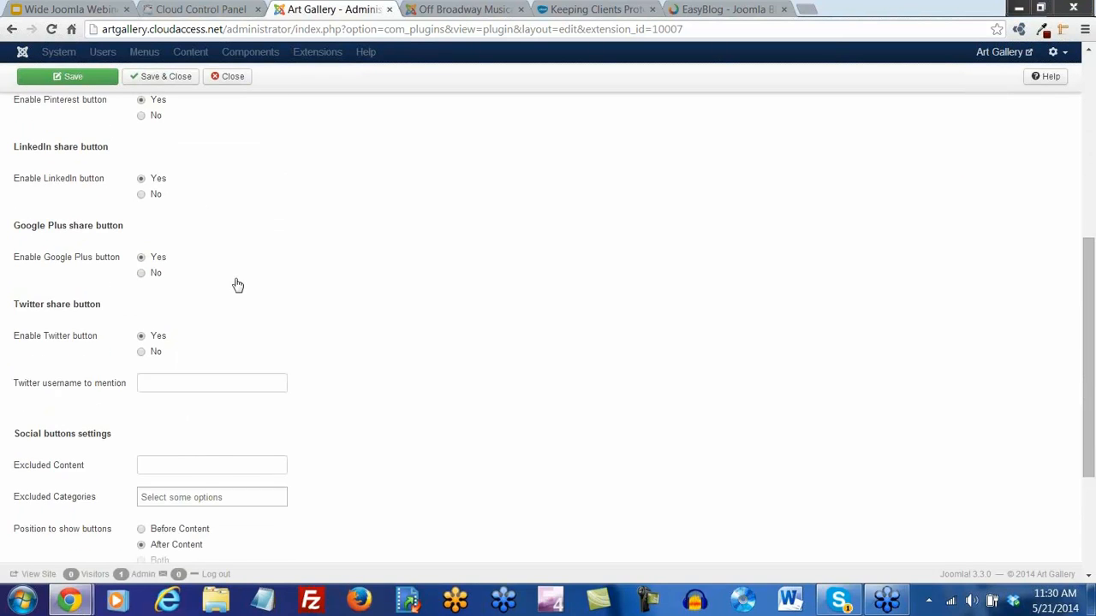
scroll(238, 285, "down", 2)
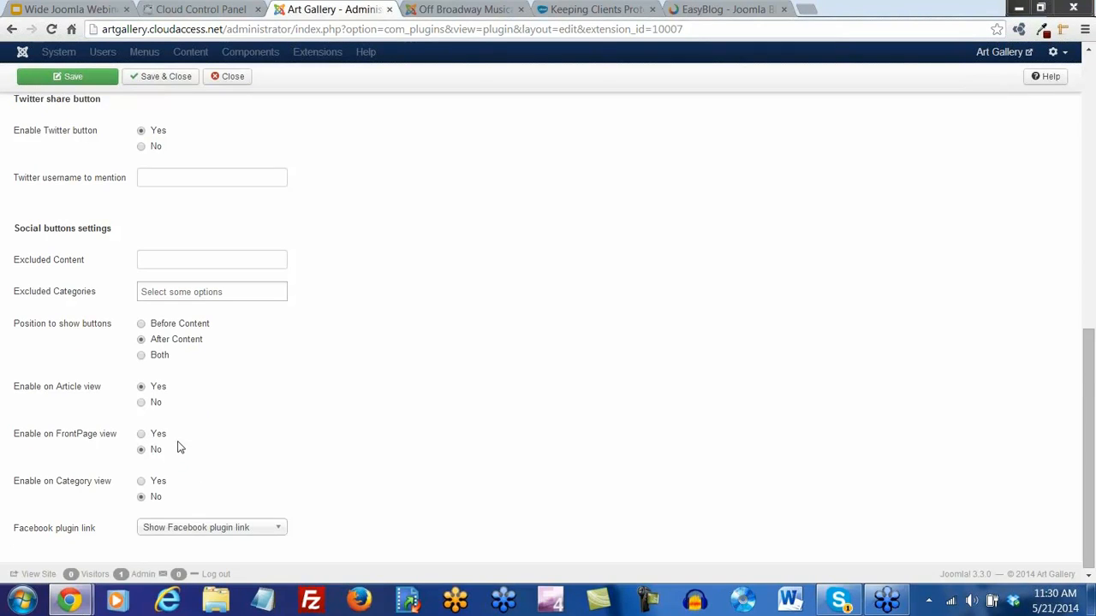
left_click(142, 324)
Turn off the LinkedIn, Pinterest and Google Plus share buttons and save
scroll(220, 406, "up", 4)
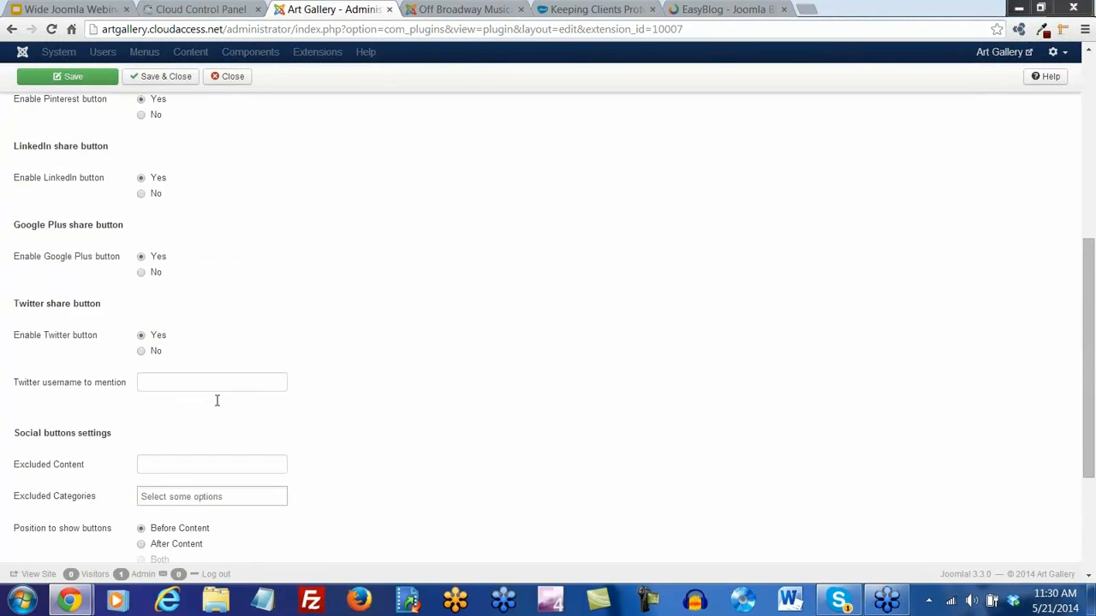
scroll(217, 407, "up", 4)
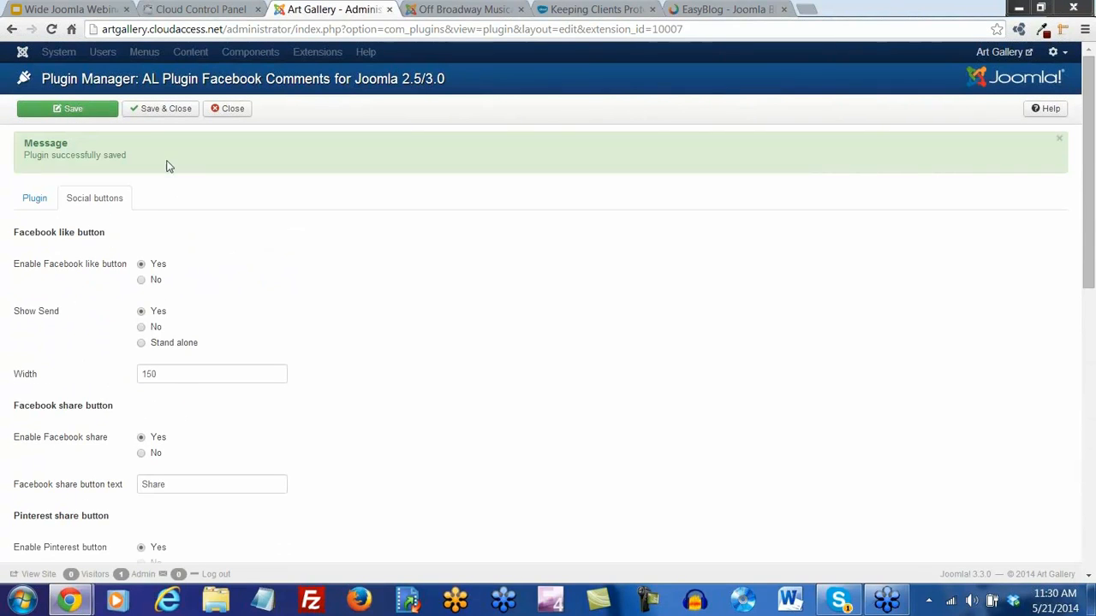
scroll(179, 293, "down", 1)
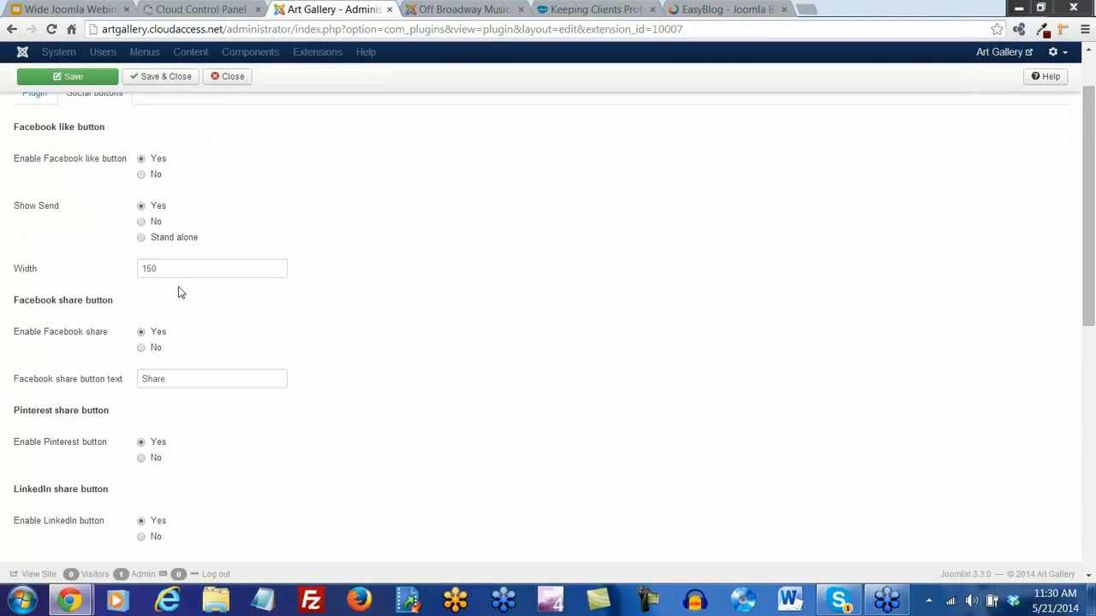
scroll(180, 292, "down", 1)
scroll(180, 293, "down", 1)
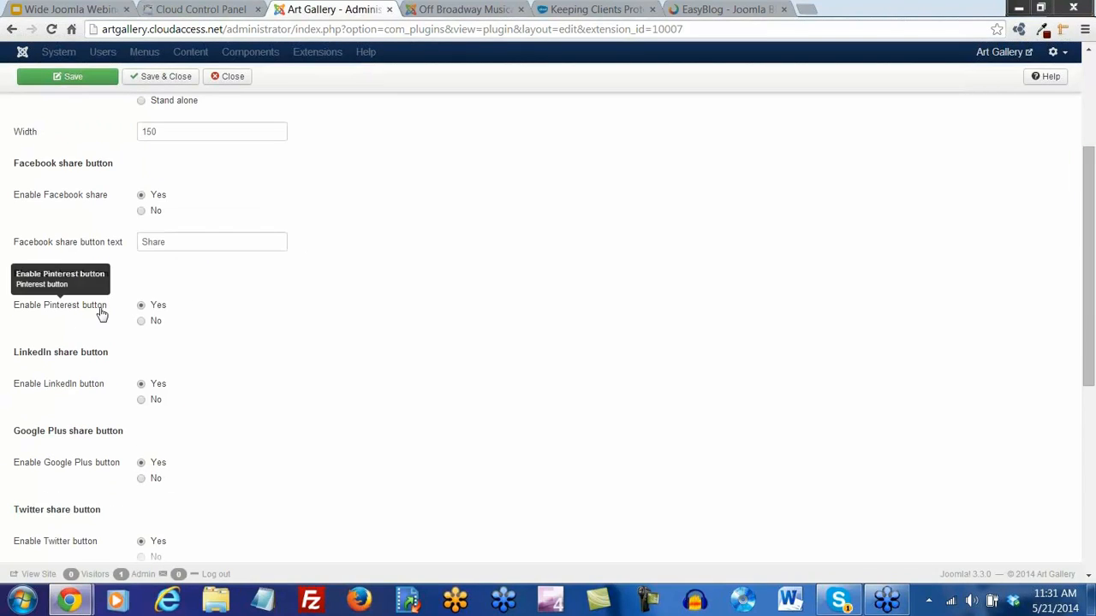
scroll(219, 368, "down", 1)
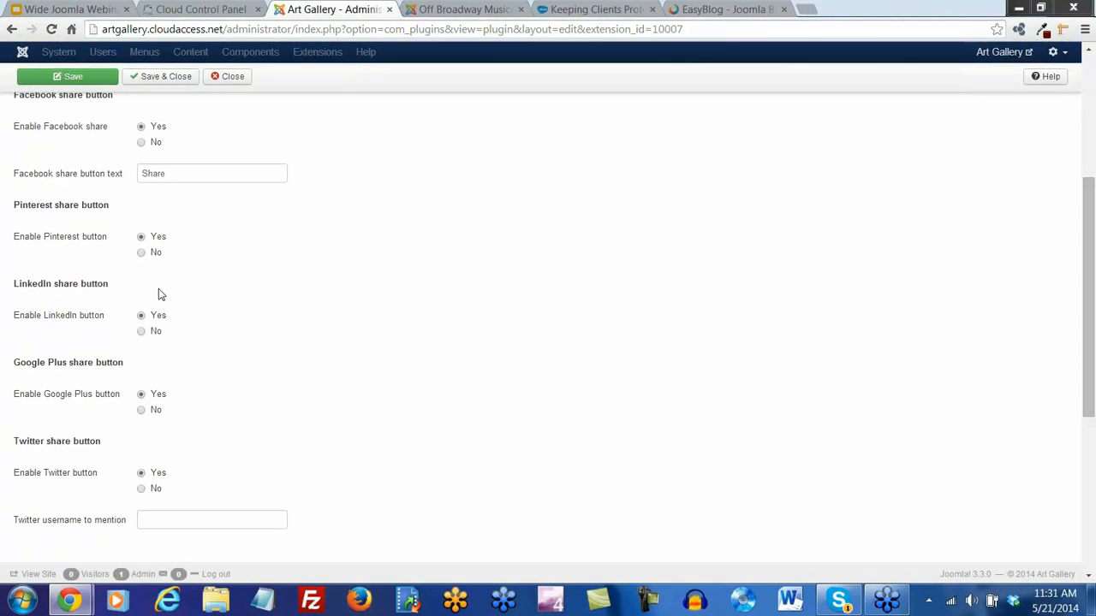
left_click(142, 331)
left_click(142, 253)
scroll(214, 362, "down", 1)
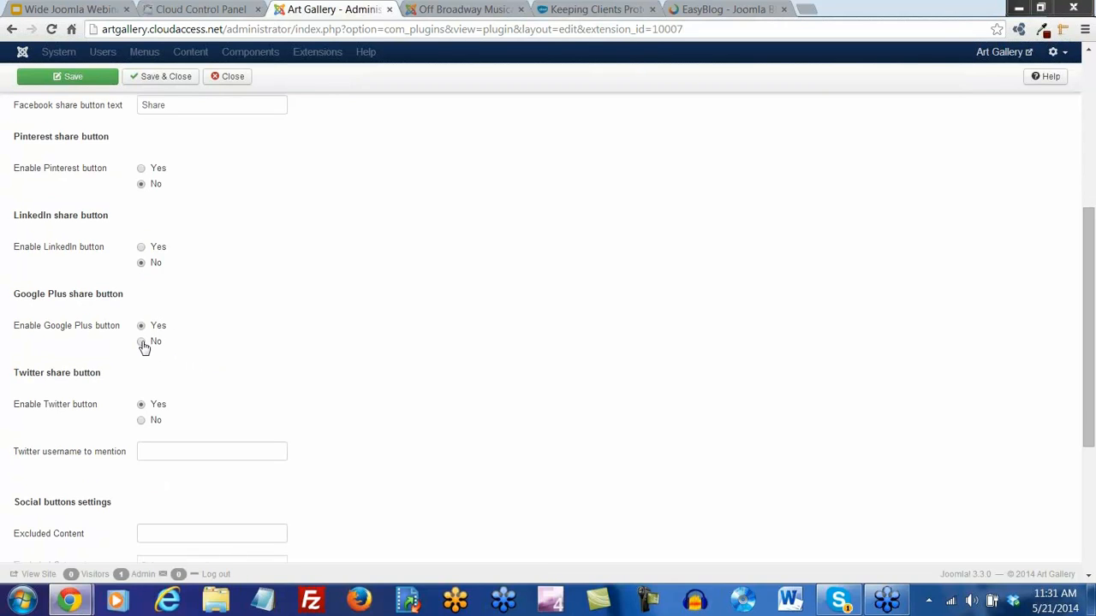
left_click(142, 342)
scroll(211, 376, "down", 1)
scroll(211, 374, "up", 7)
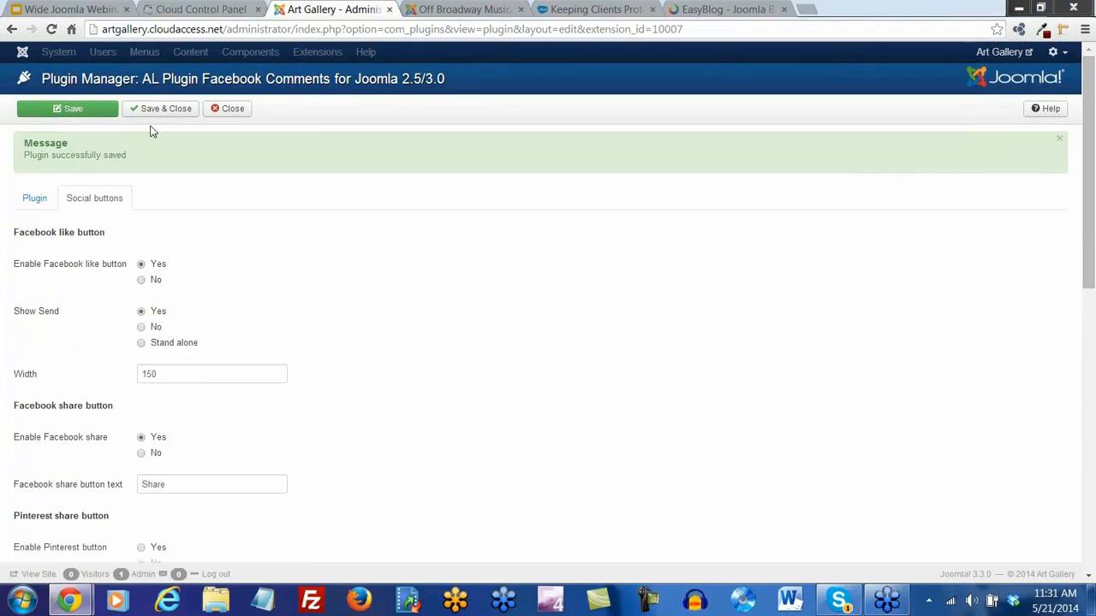
left_click(88, 117)
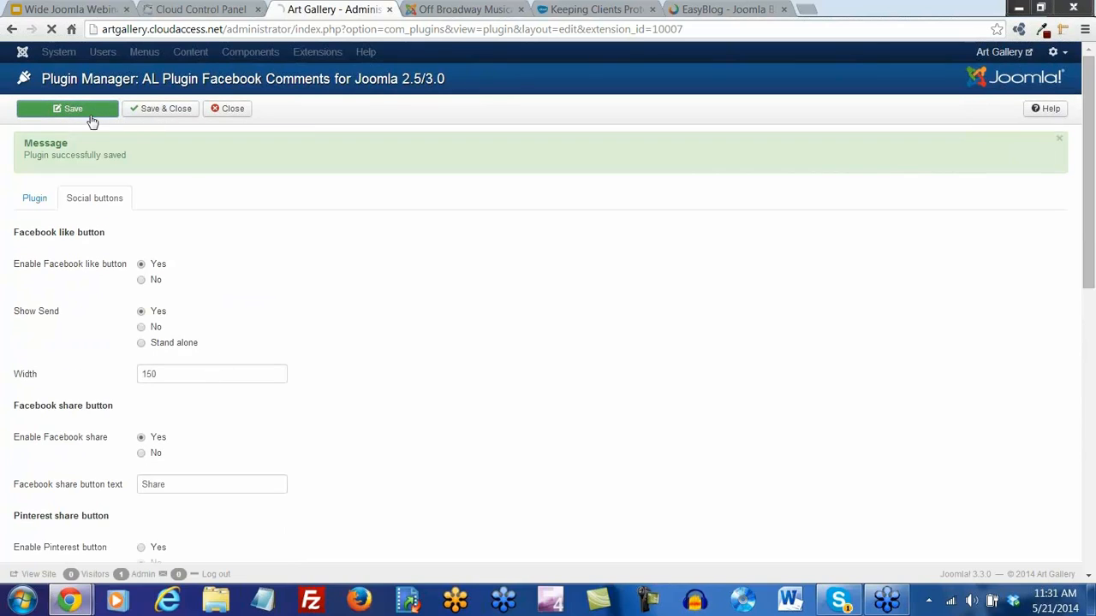
Reload the Off Broadway Musical article to see only Tweet and Facebook buttons, then view the Art Gallery home page
left_click(428, 15)
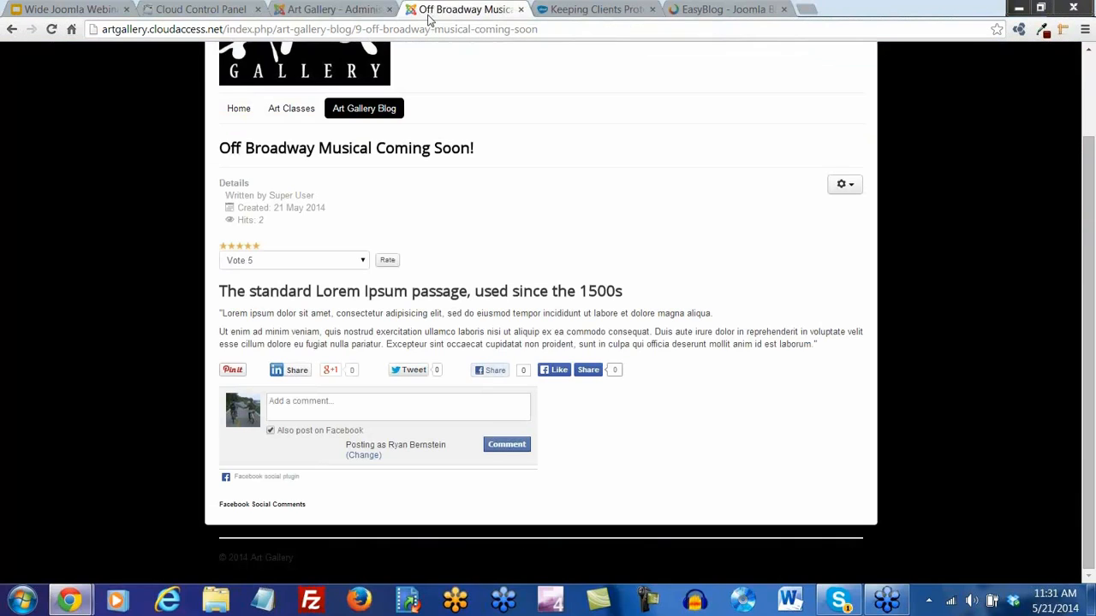
left_click(53, 30)
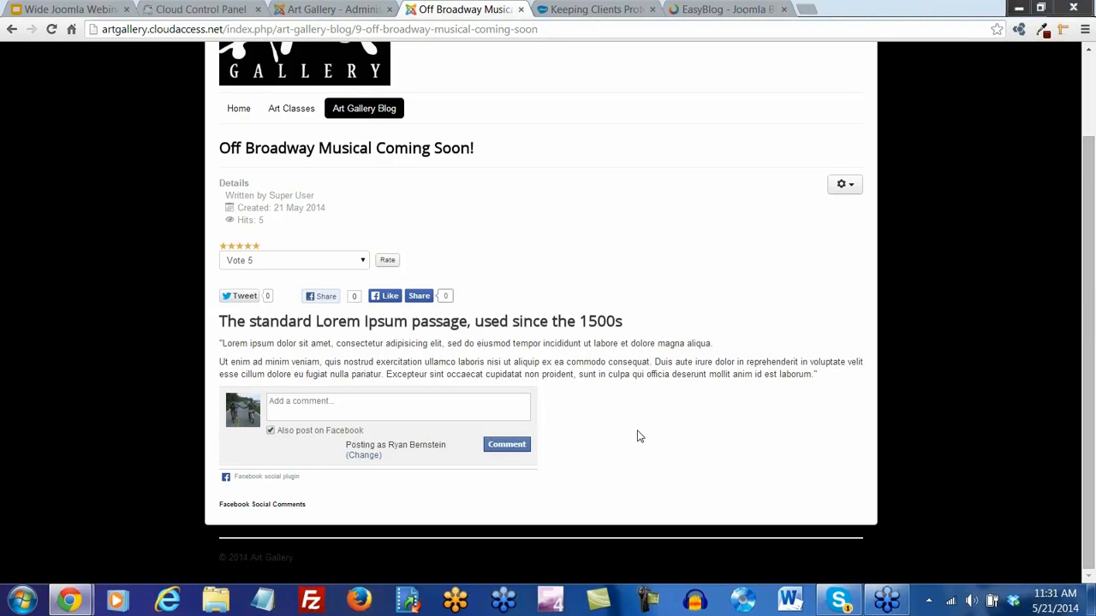
scroll(616, 351, "up", 1)
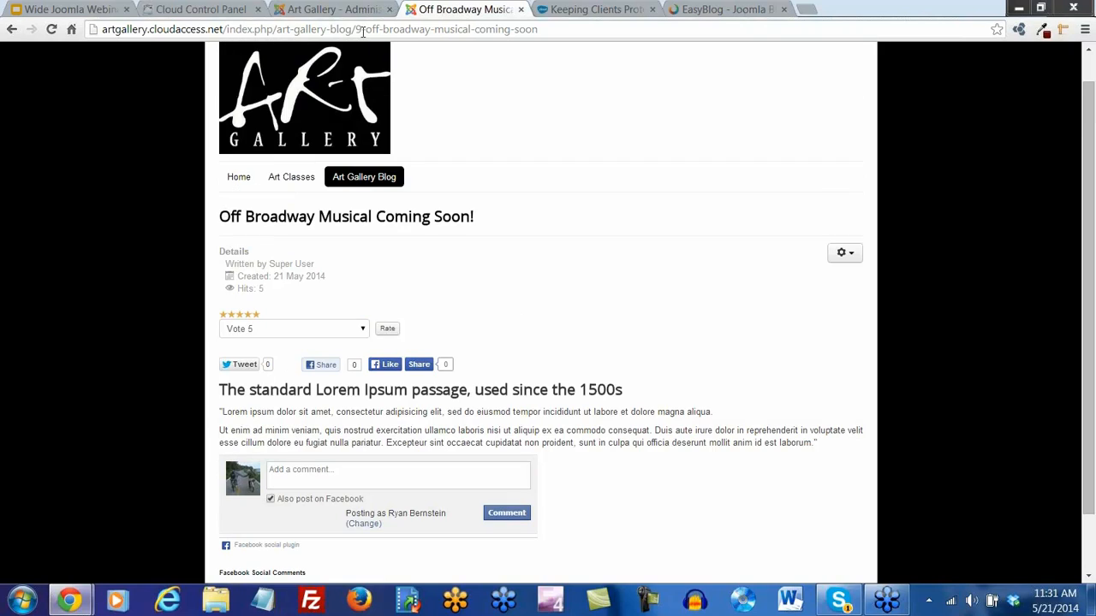
left_click(239, 179)
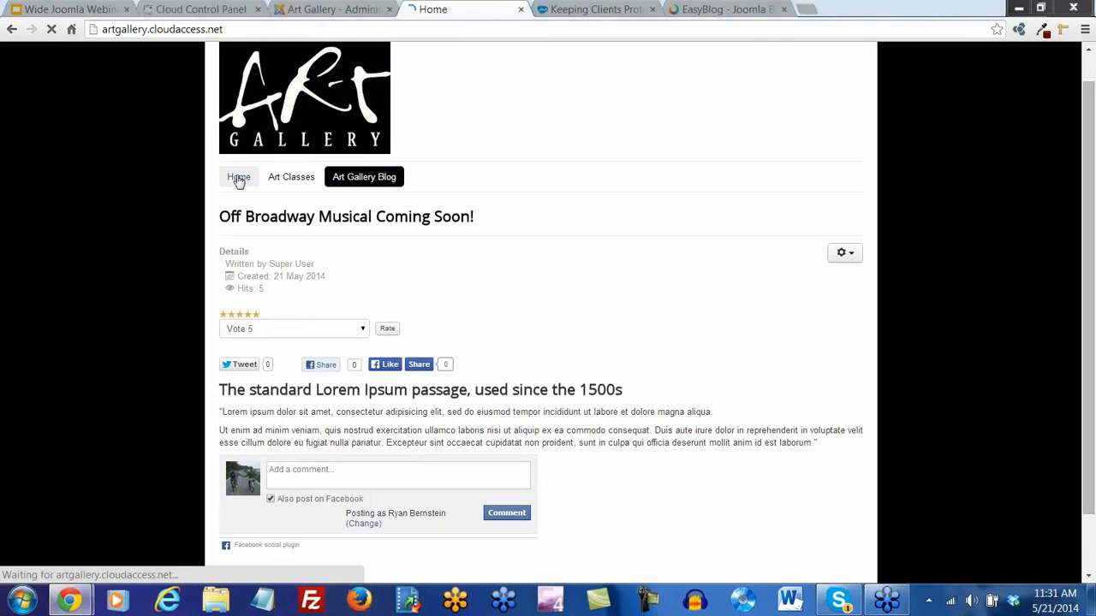
scroll(242, 330, "down", 2)
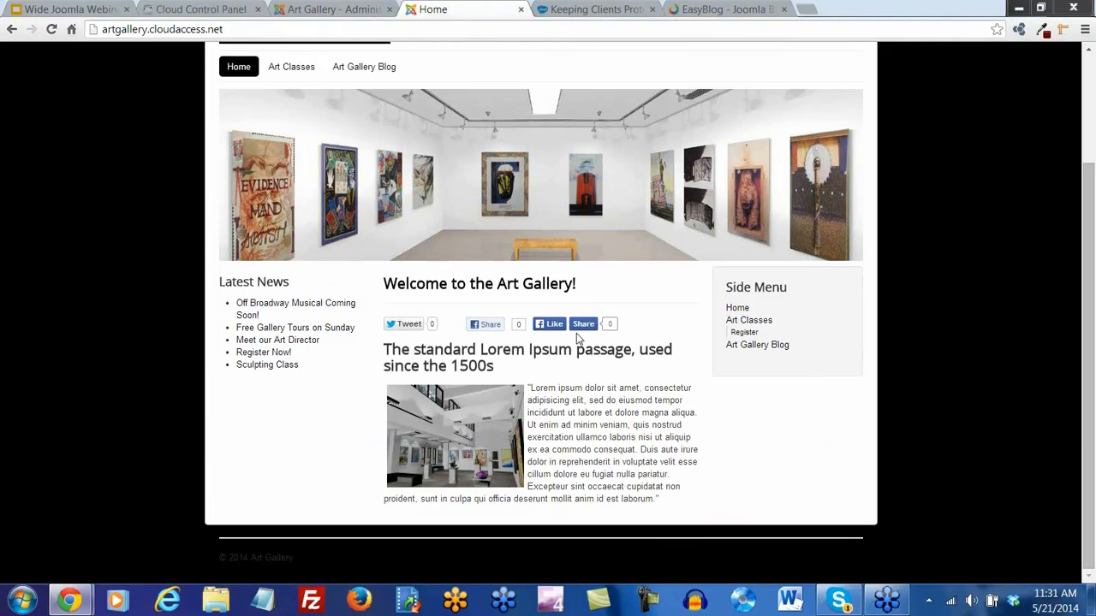
scroll(656, 416, "up", 2)
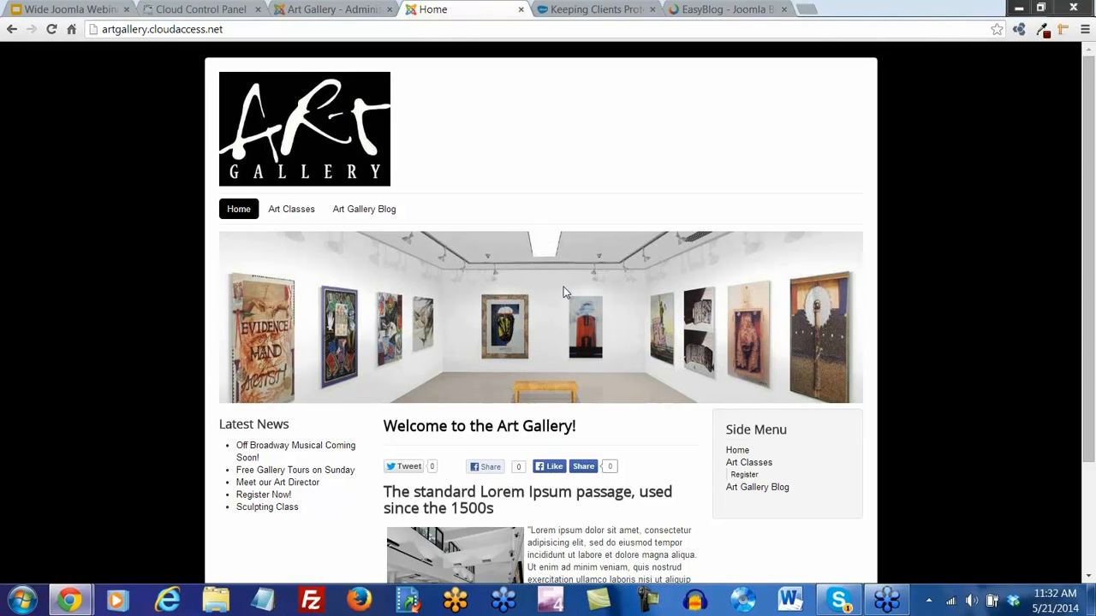
Save and close the plugin settings and open the Extension Manager
left_click(344, 10)
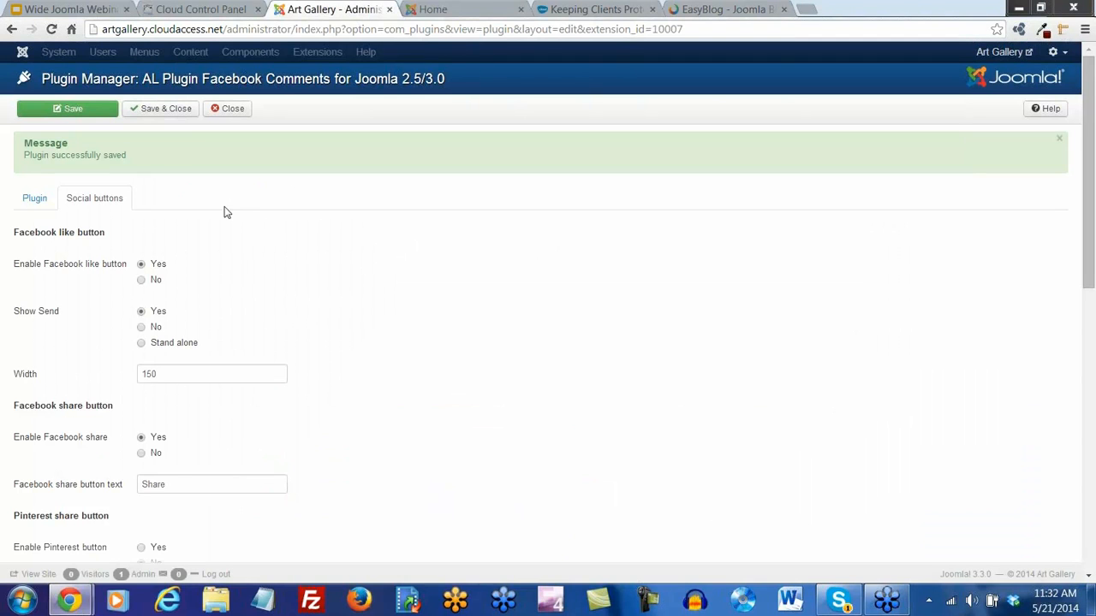
left_click(159, 110)
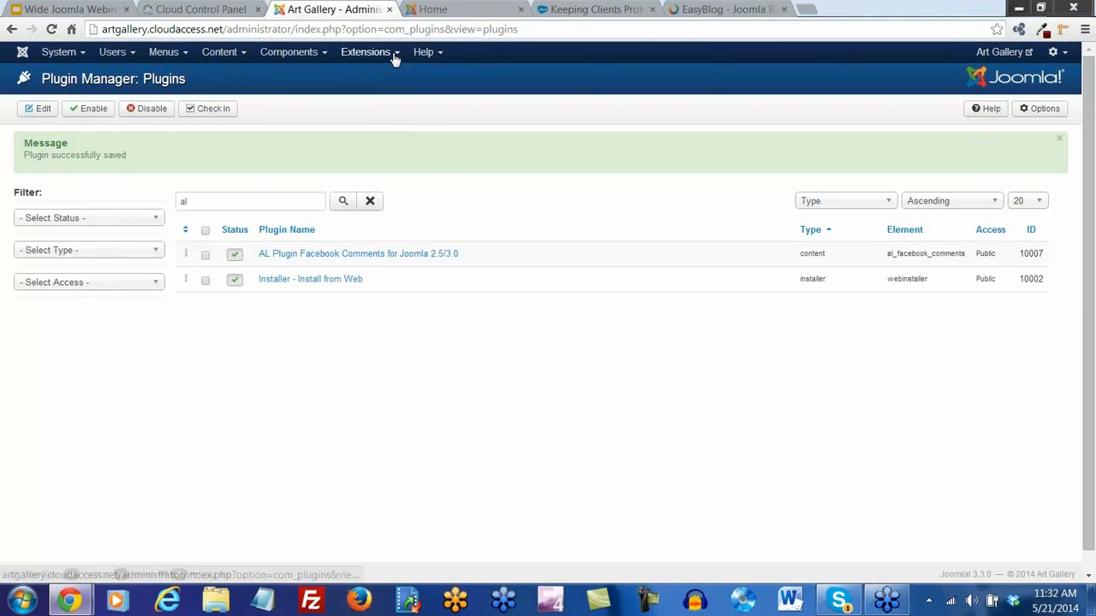
left_click(392, 54)
left_click(386, 76)
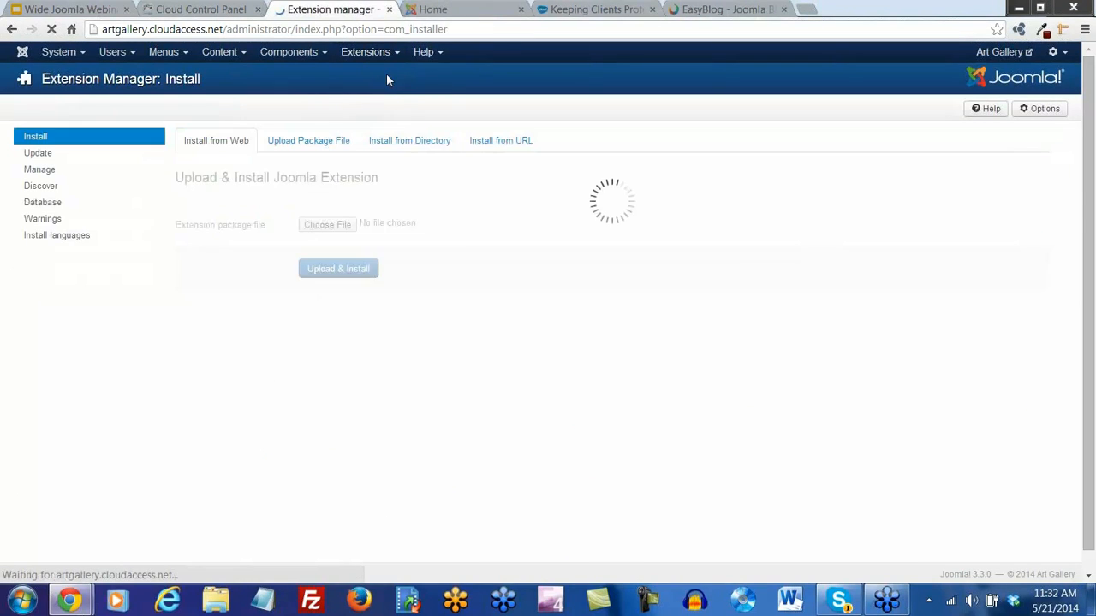
Browse Install from Web extensions filtered to the Photos & Images category
left_click(417, 181)
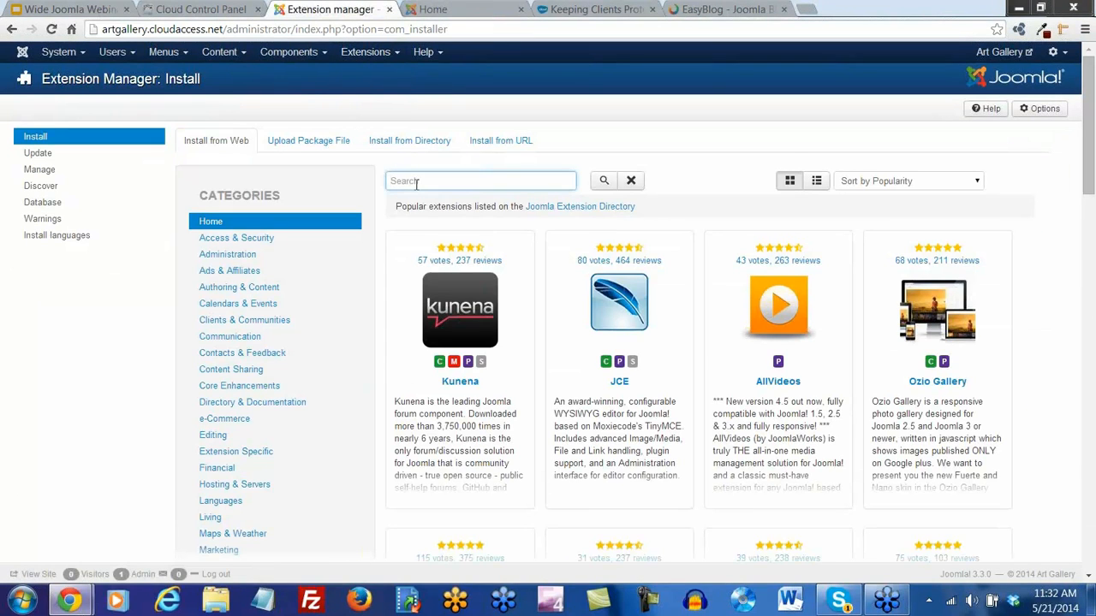
scroll(249, 296, "down", 3)
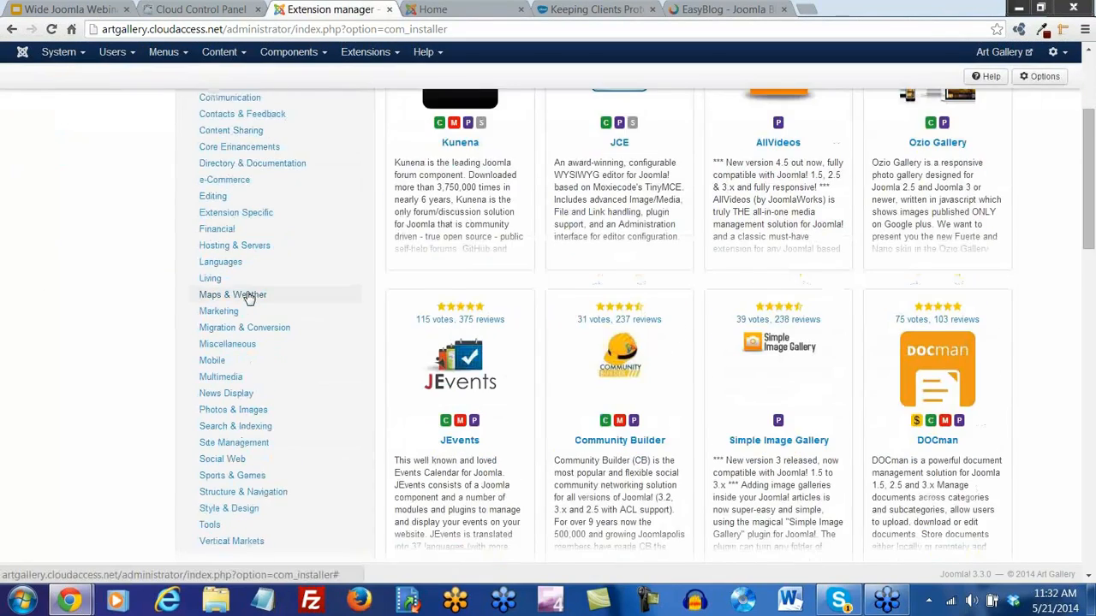
scroll(248, 295, "down", 1)
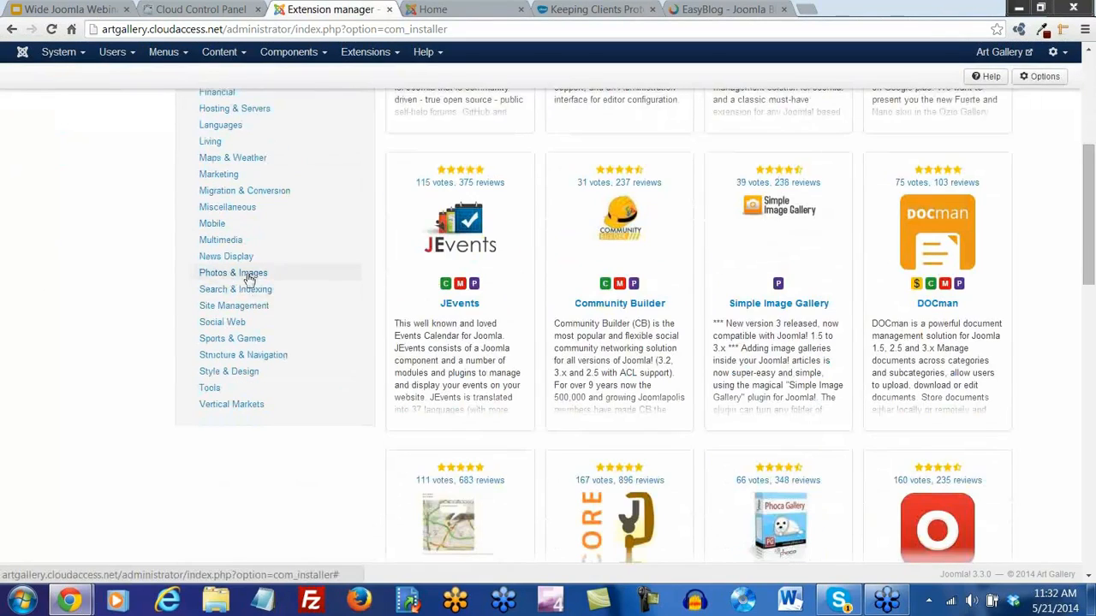
left_click(244, 276)
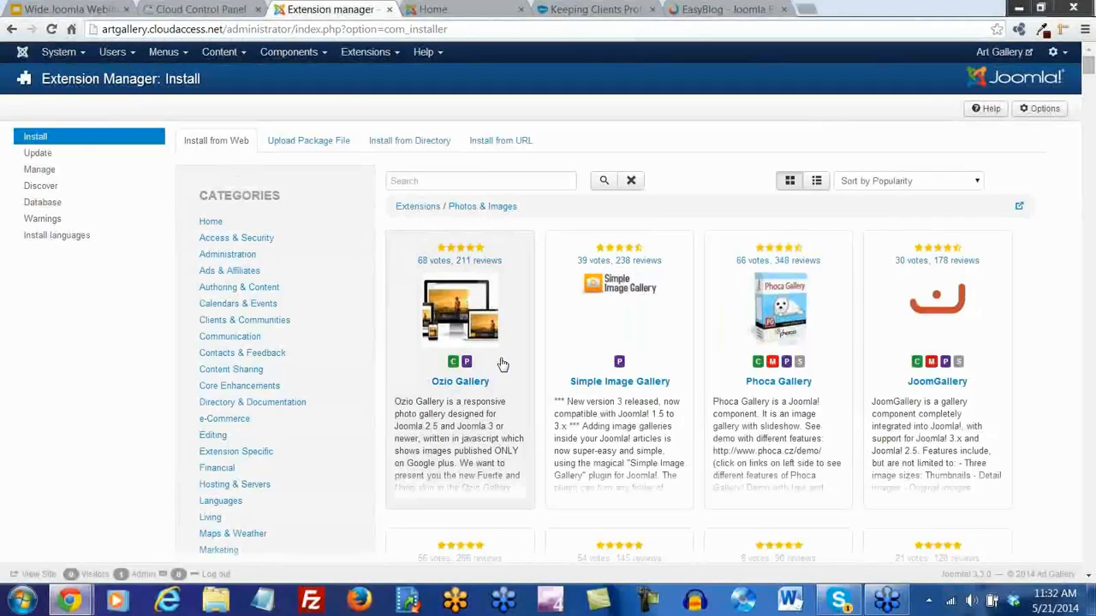
scroll(952, 368, "down", 2)
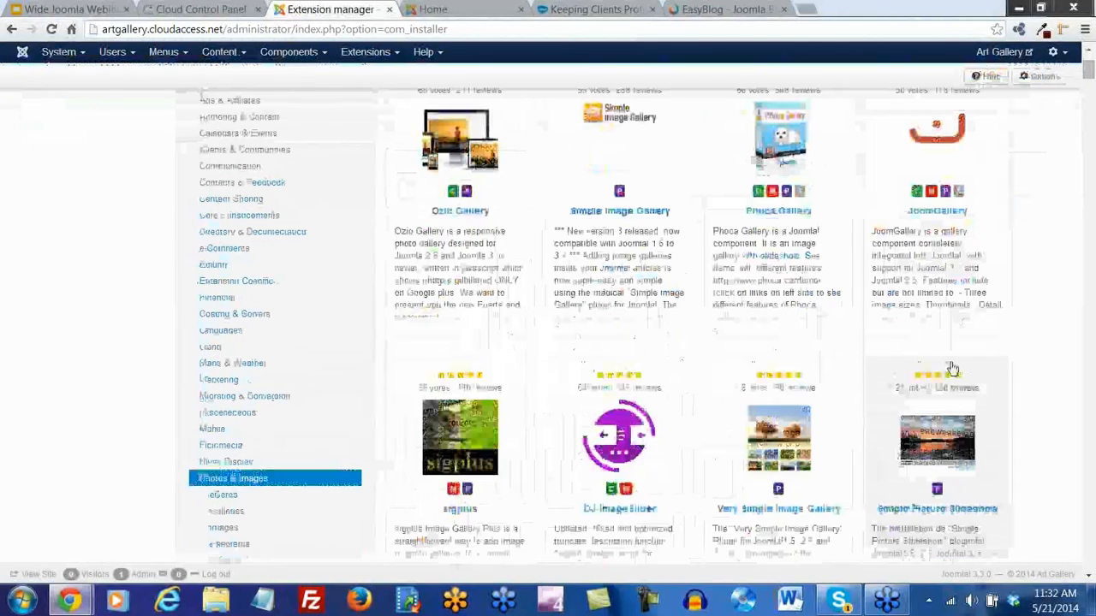
scroll(952, 368, "down", 2)
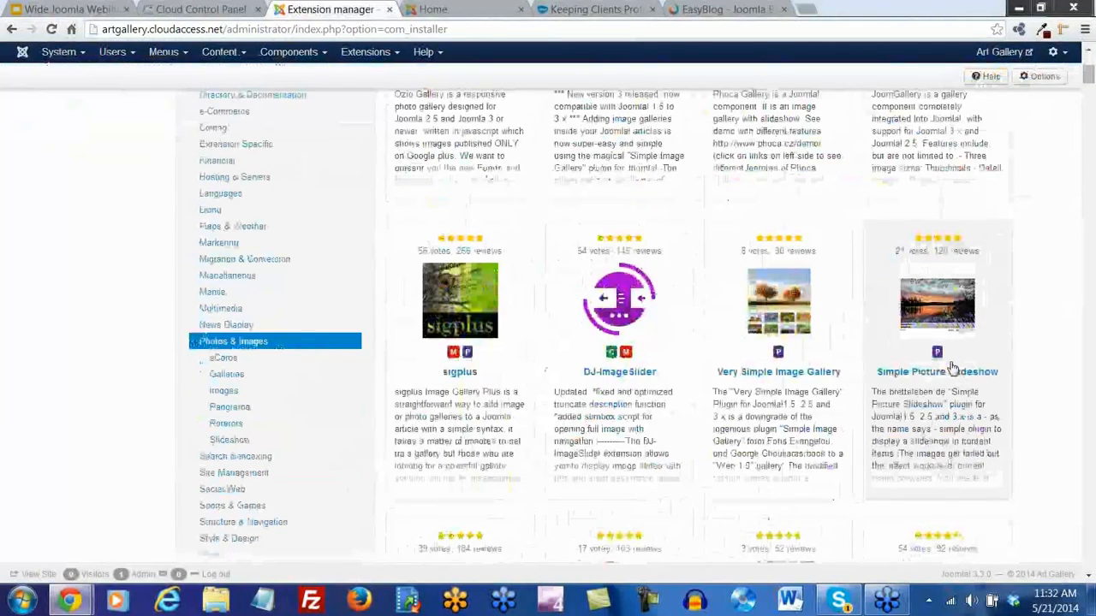
scroll(952, 369, "down", 2)
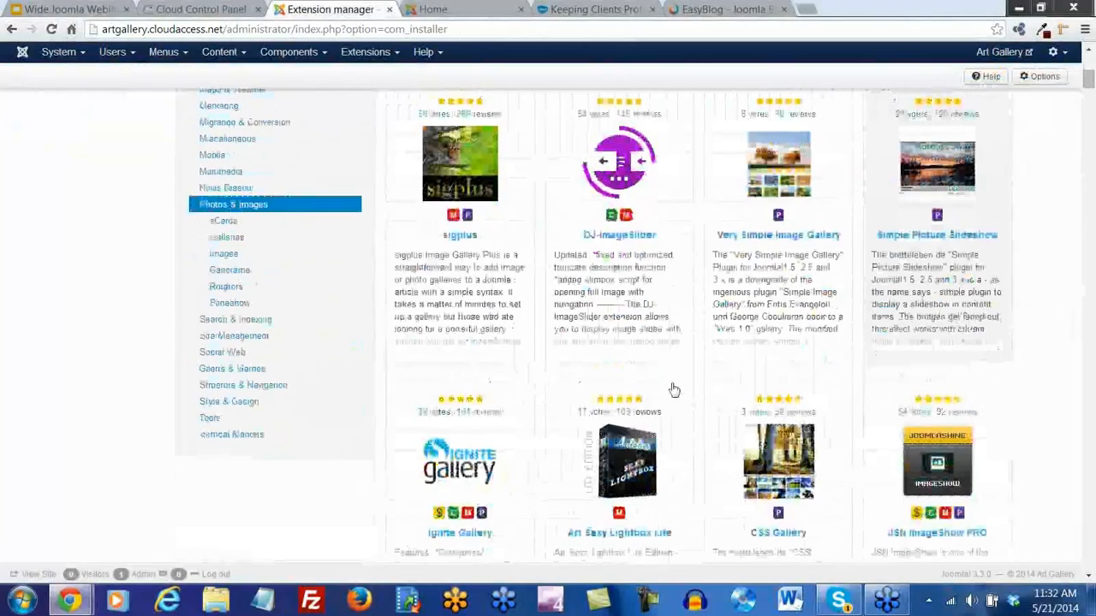
scroll(665, 385, "up", 7)
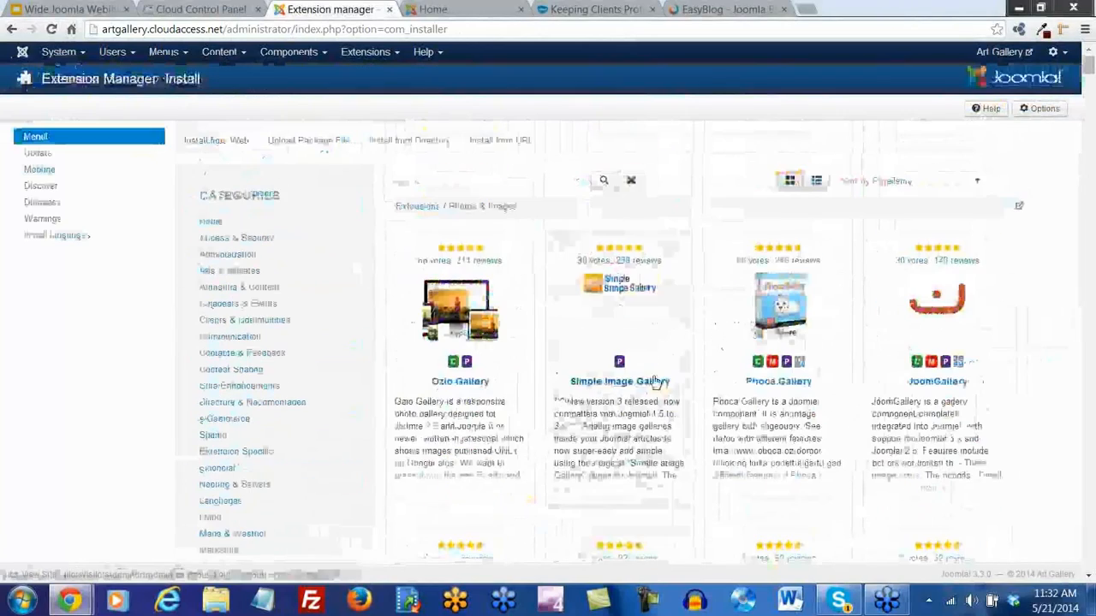
Search Install from Web for 'slideshow ck' and open the Slideshow CK entry
left_click(414, 181)
type("s")
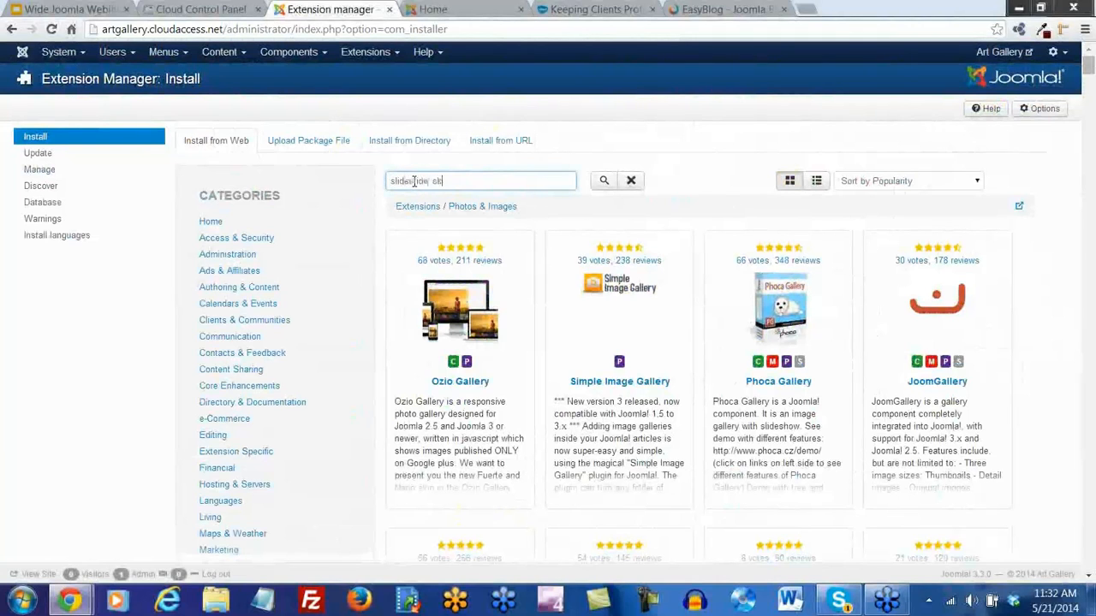
type("lideshow ck")
key("Return")
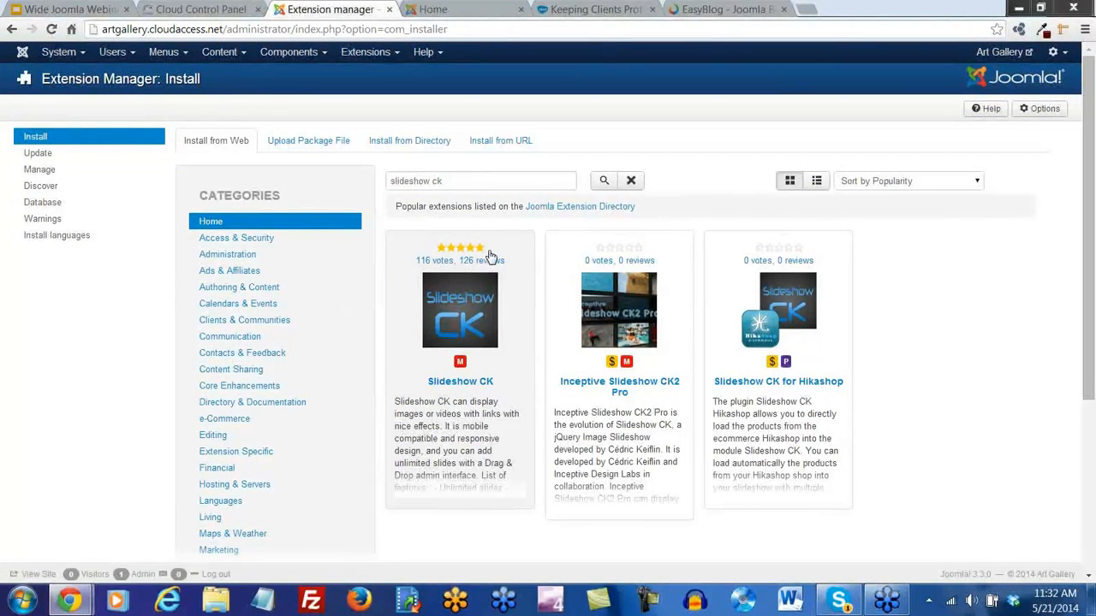
left_click(461, 386)
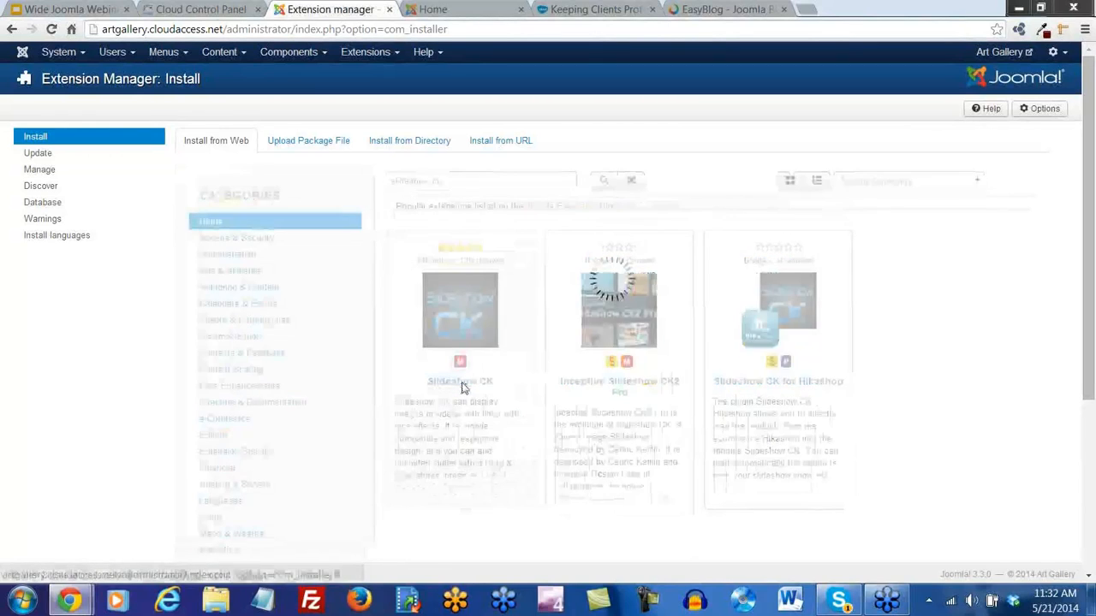
Save mod_slideshowck_1.4.2_j3.zip from the JoomlaCK site into Downloads, then go back to the Joomla installer
left_click(440, 377)
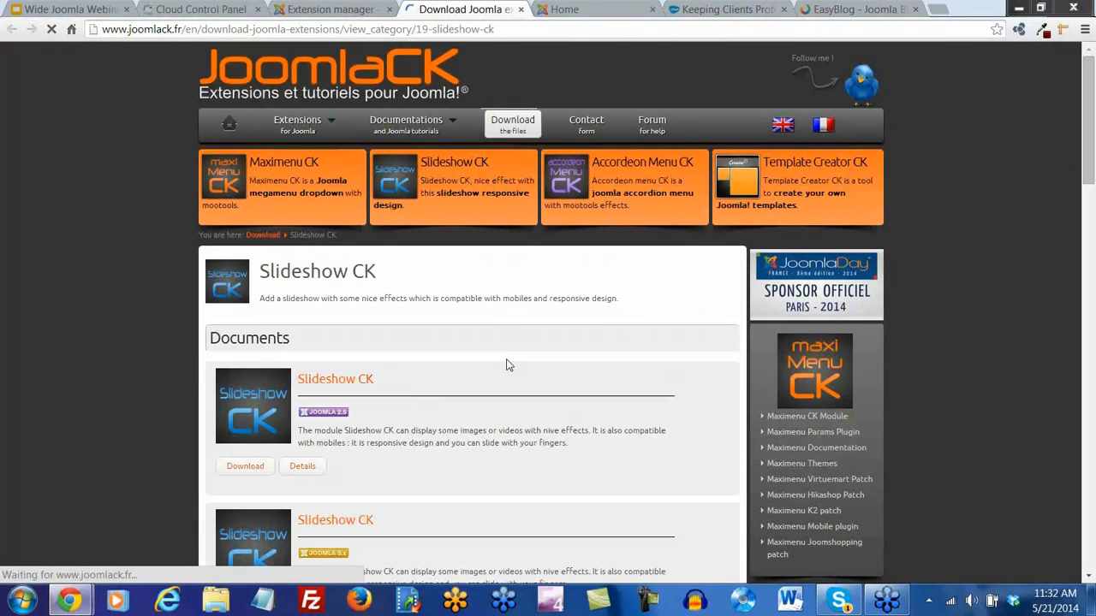
scroll(505, 366, "down", 2)
scroll(506, 365, "down", 2)
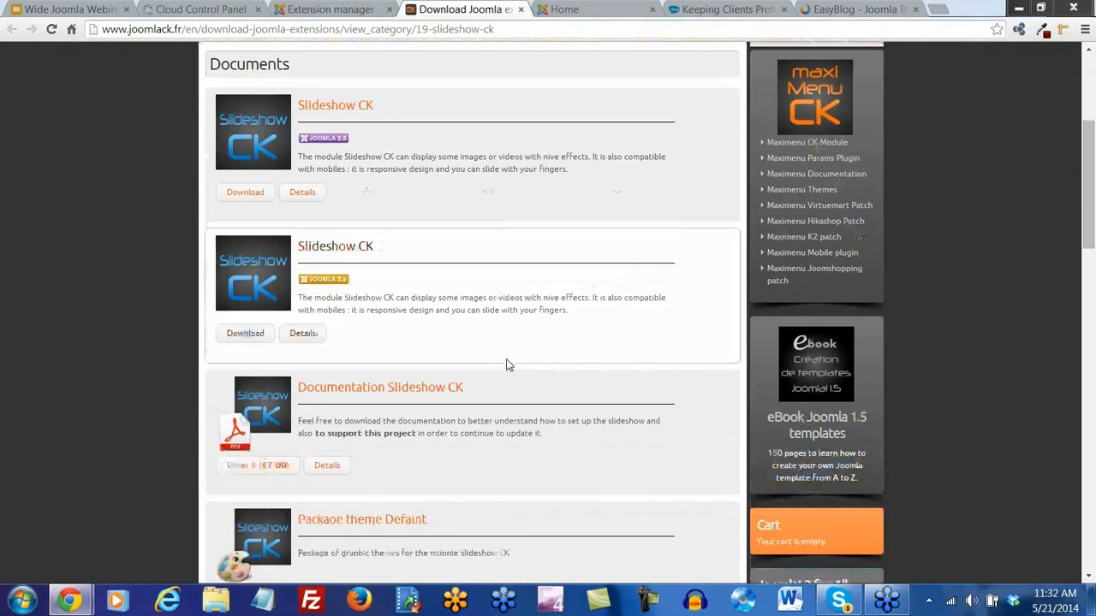
scroll(506, 365, "down", 2)
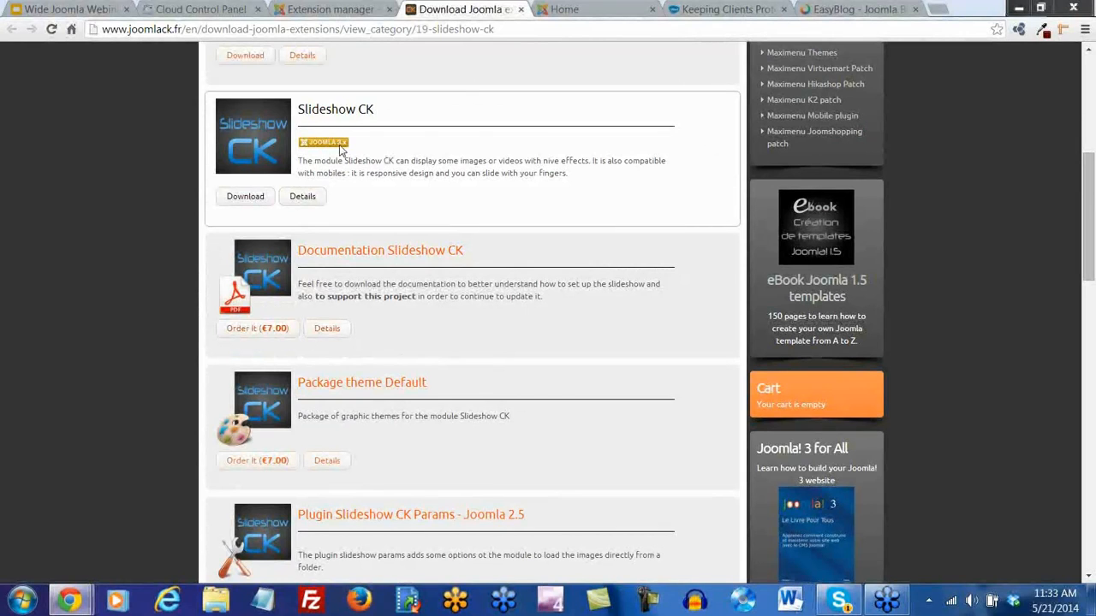
left_click(245, 198)
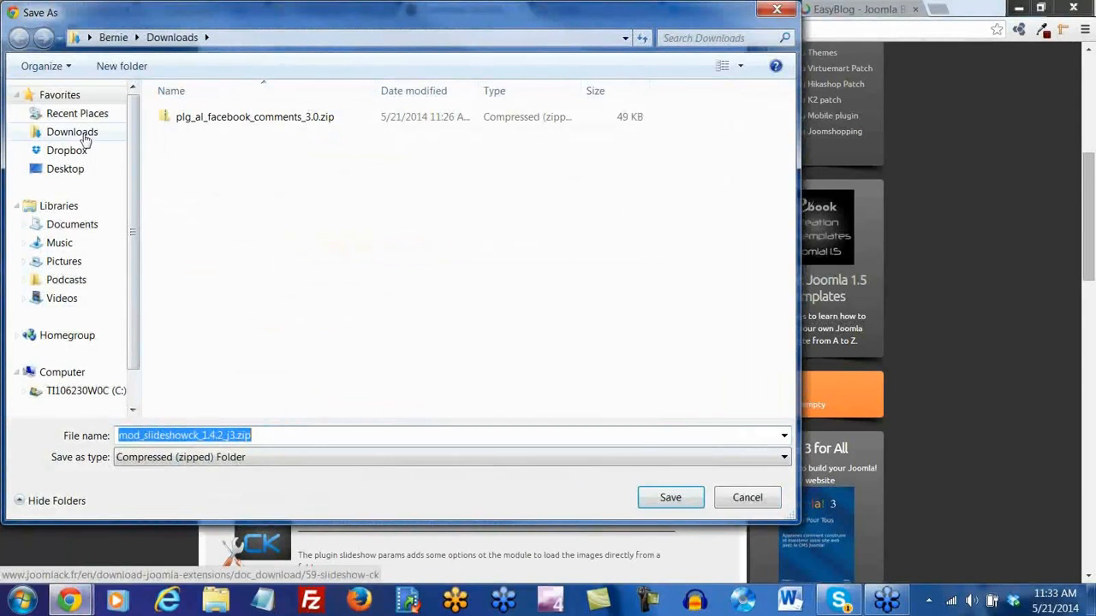
left_click(82, 133)
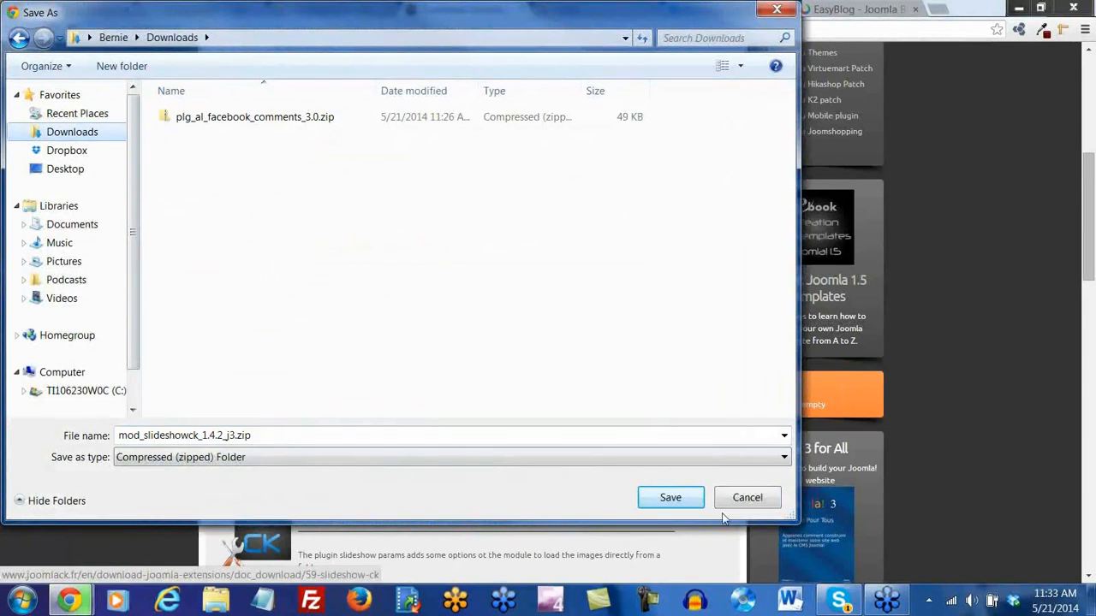
left_click(675, 501)
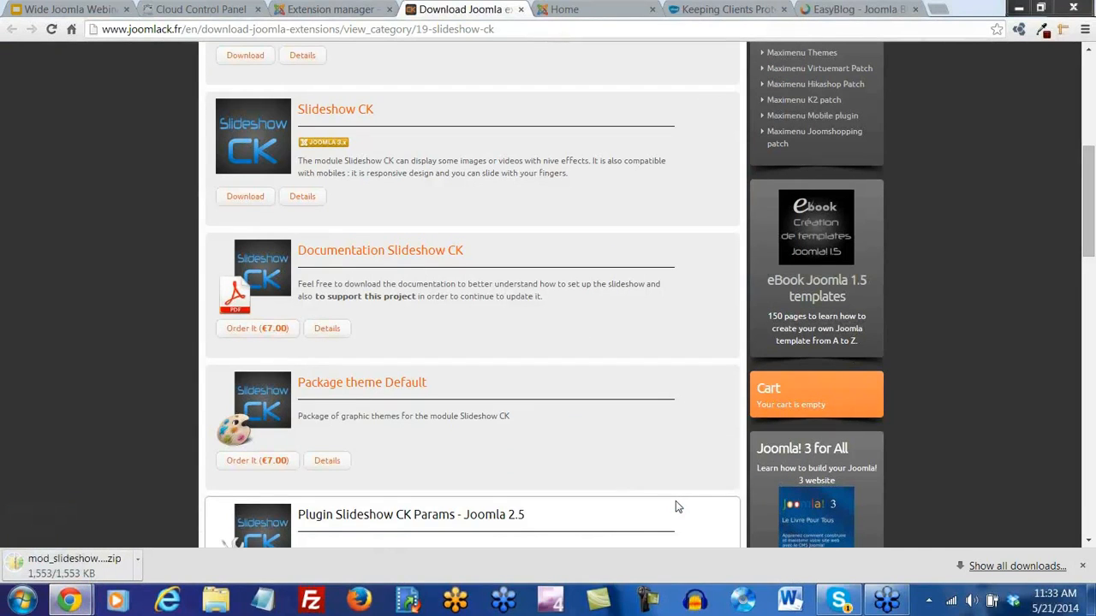
left_click(325, 10)
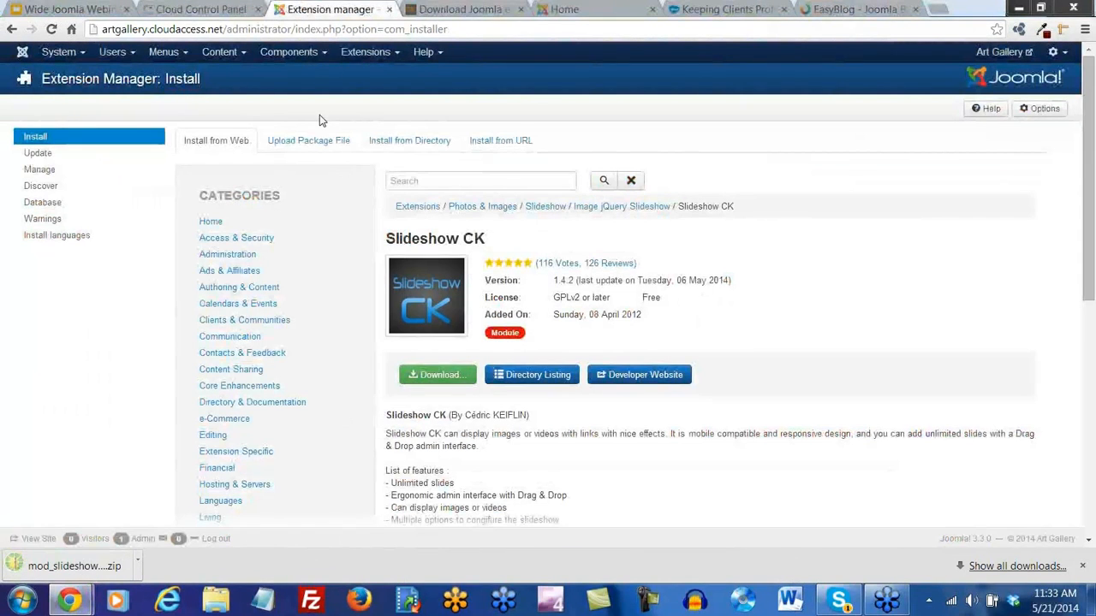
Upload and install mod_slideshowck_1.4.2_j3.zip, then view Slideshow CK unpublished in the Module Manager
left_click(314, 143)
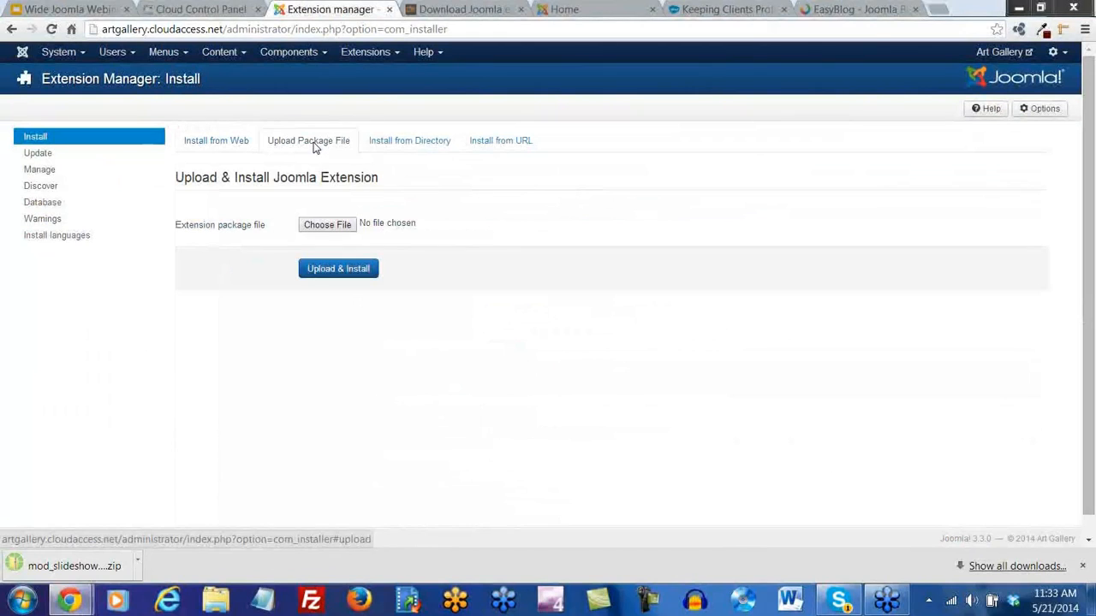
left_click(325, 226)
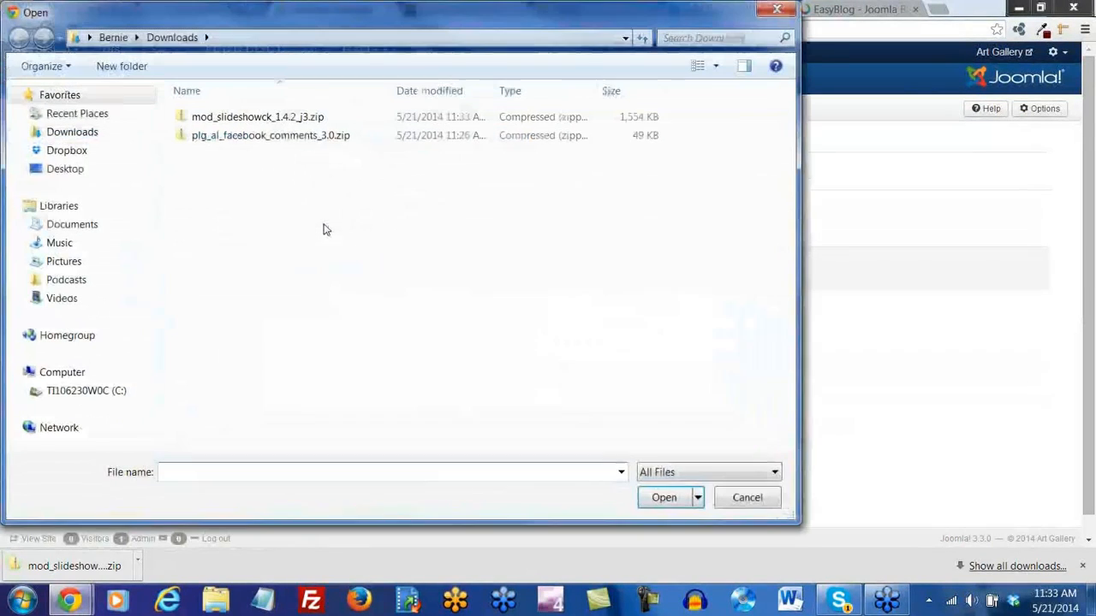
double_click(243, 118)
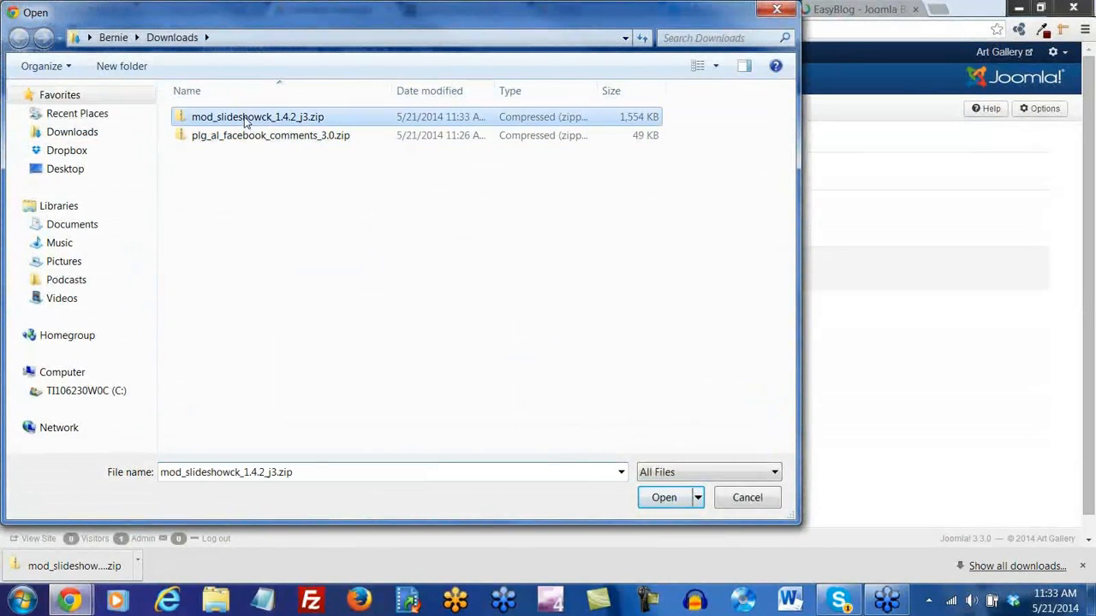
left_click(338, 270)
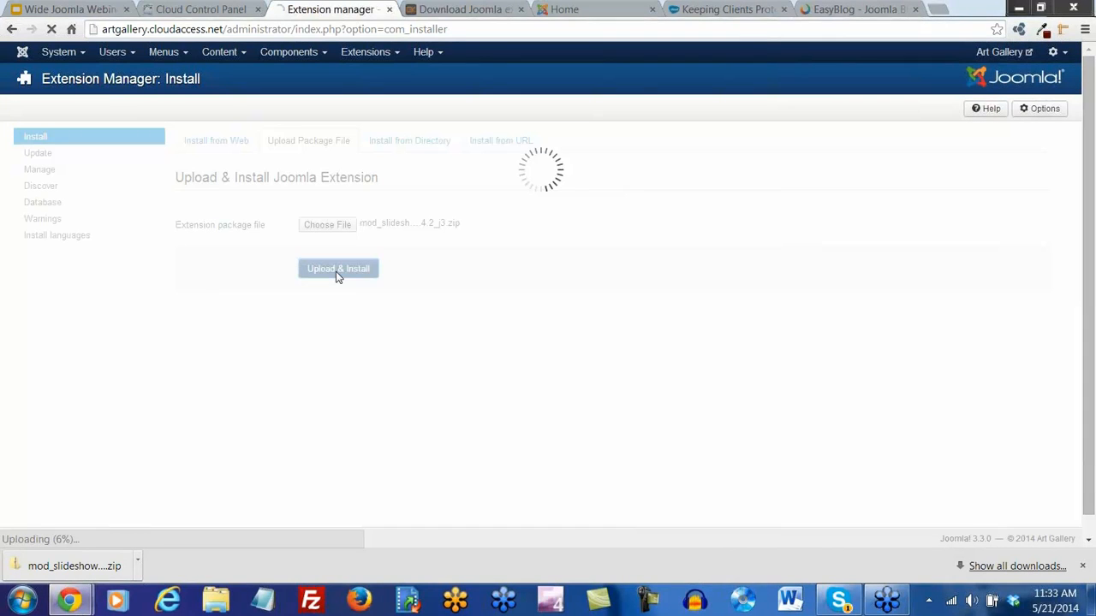
left_click(1083, 567)
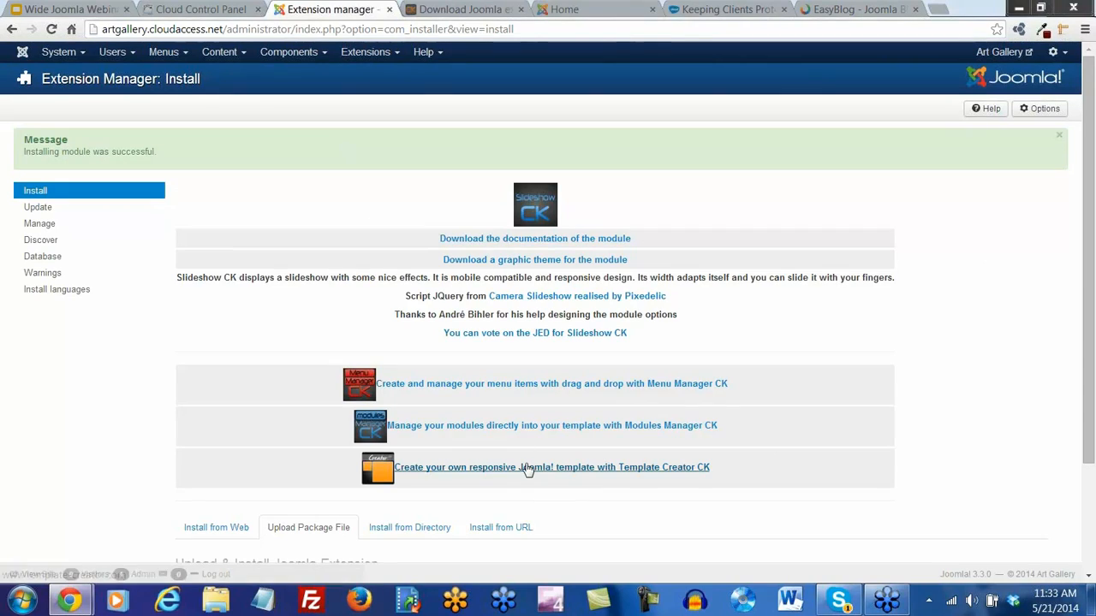
left_click(396, 56)
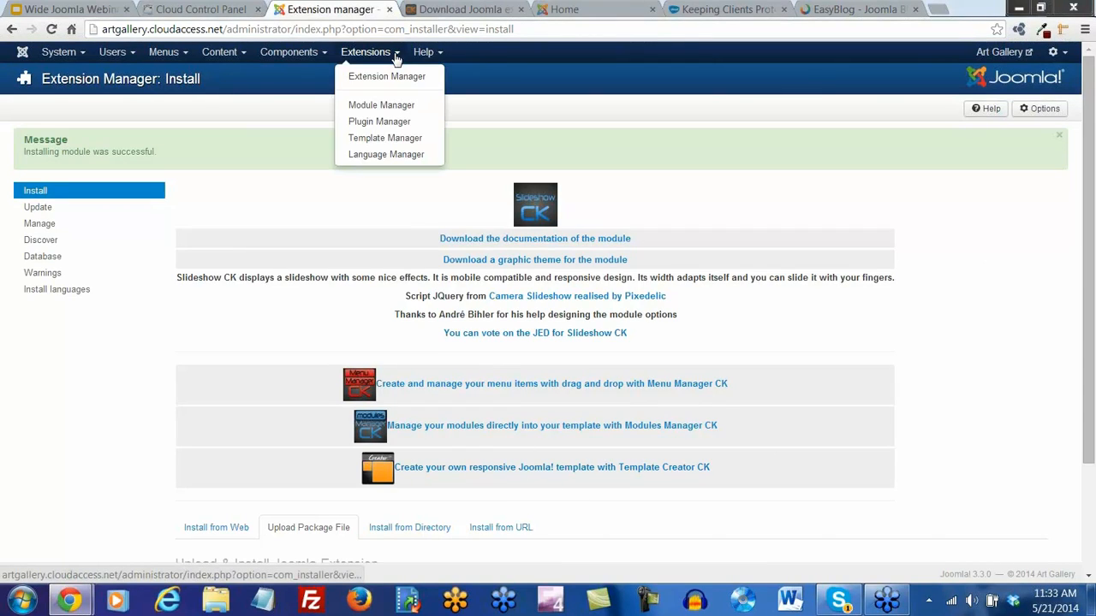
left_click(387, 106)
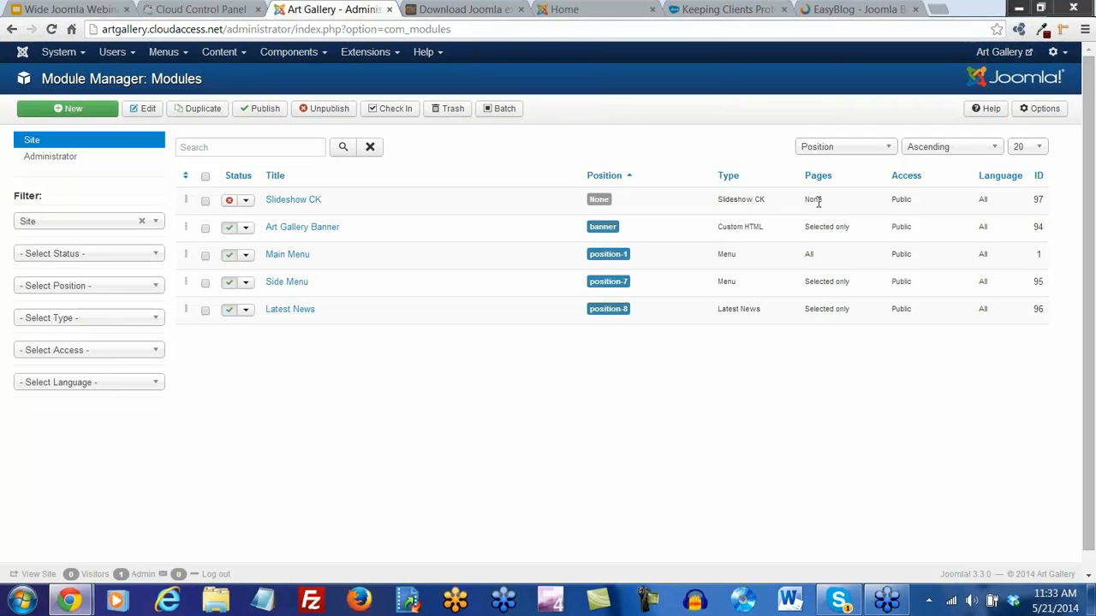
Search the CloudAccess.net Tutorials & Knowledgebase for 'protostar'
left_click(722, 8)
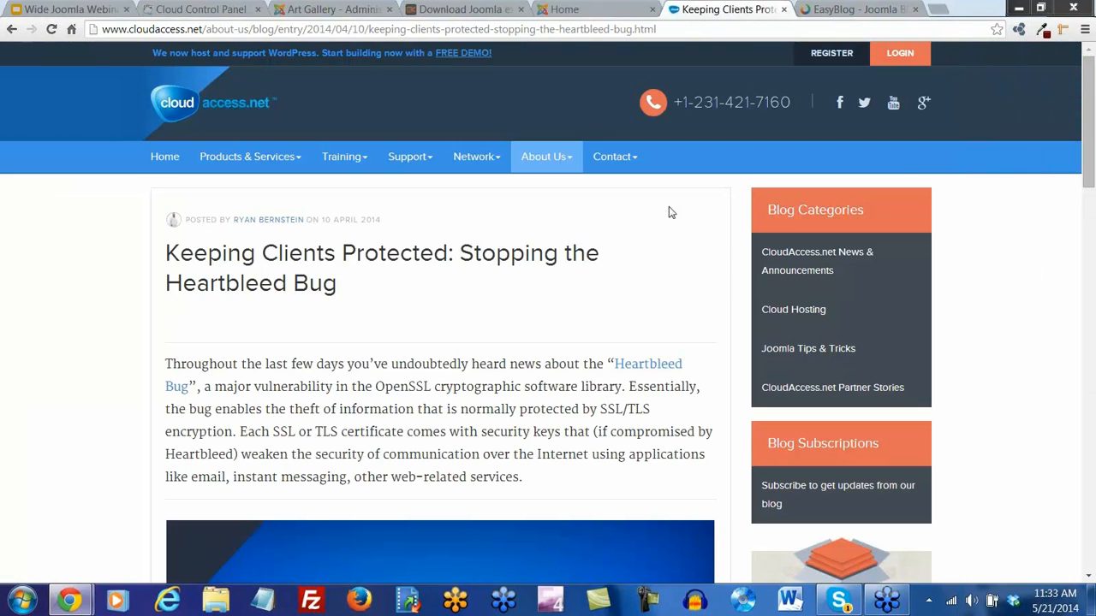
mouse_move(353, 159)
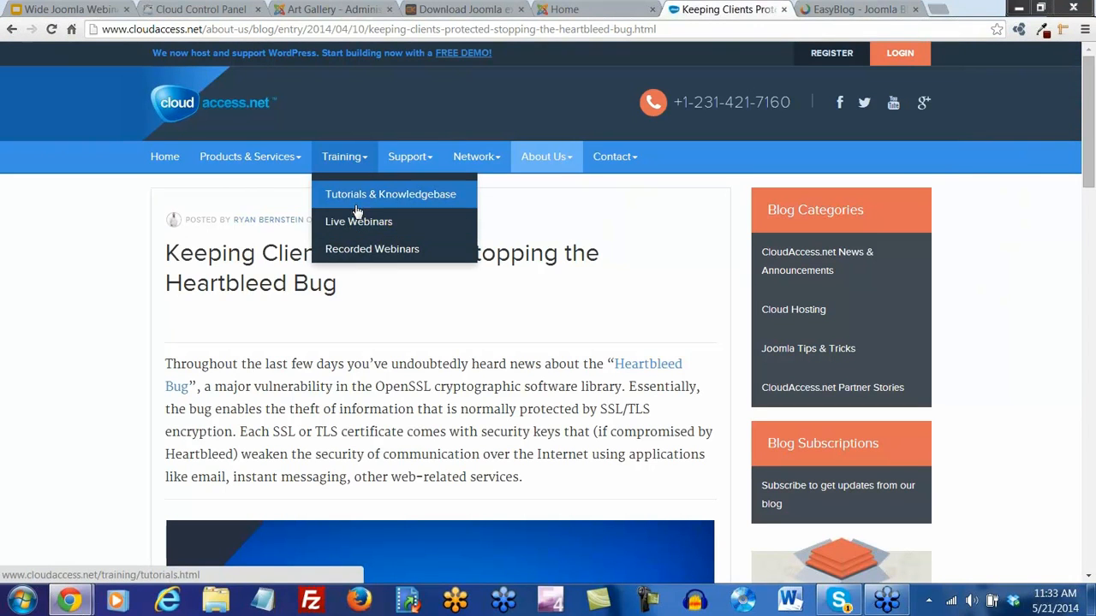
left_click(357, 195)
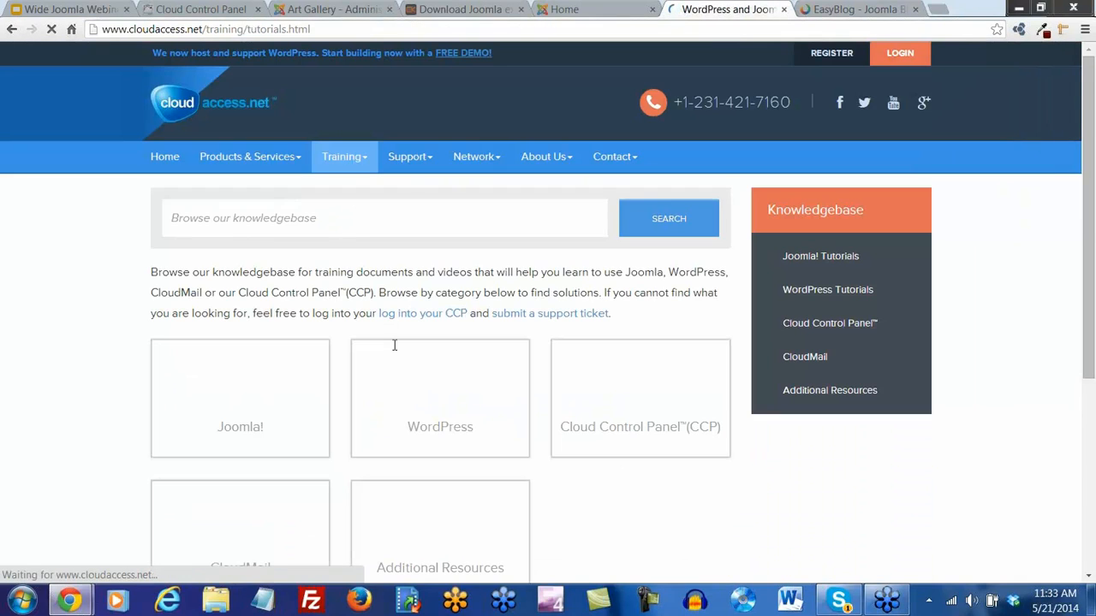
scroll(400, 353, "down", 1)
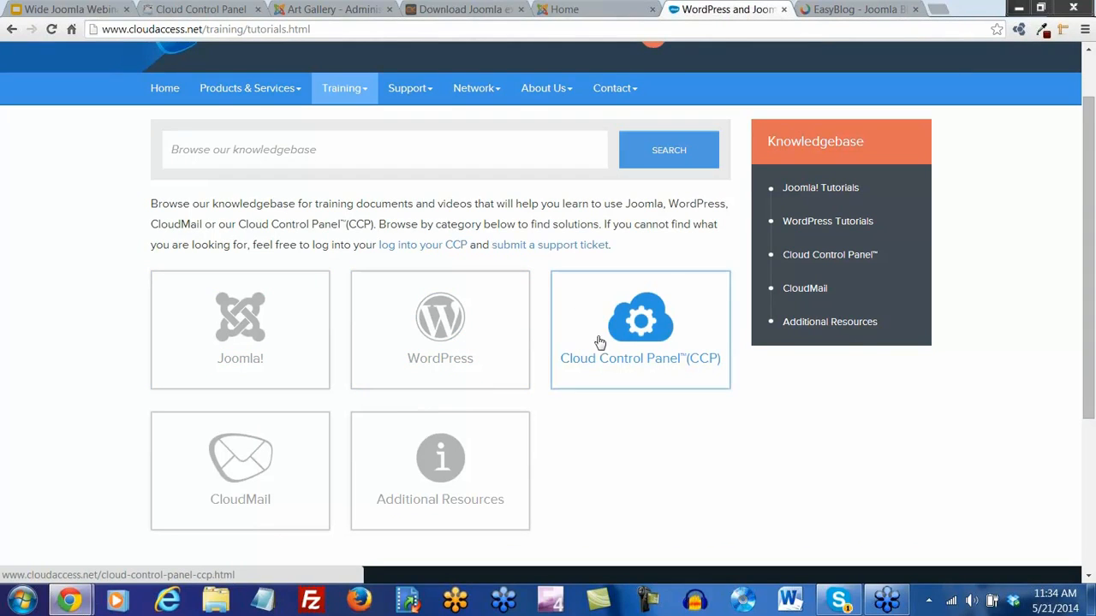
left_click(250, 153)
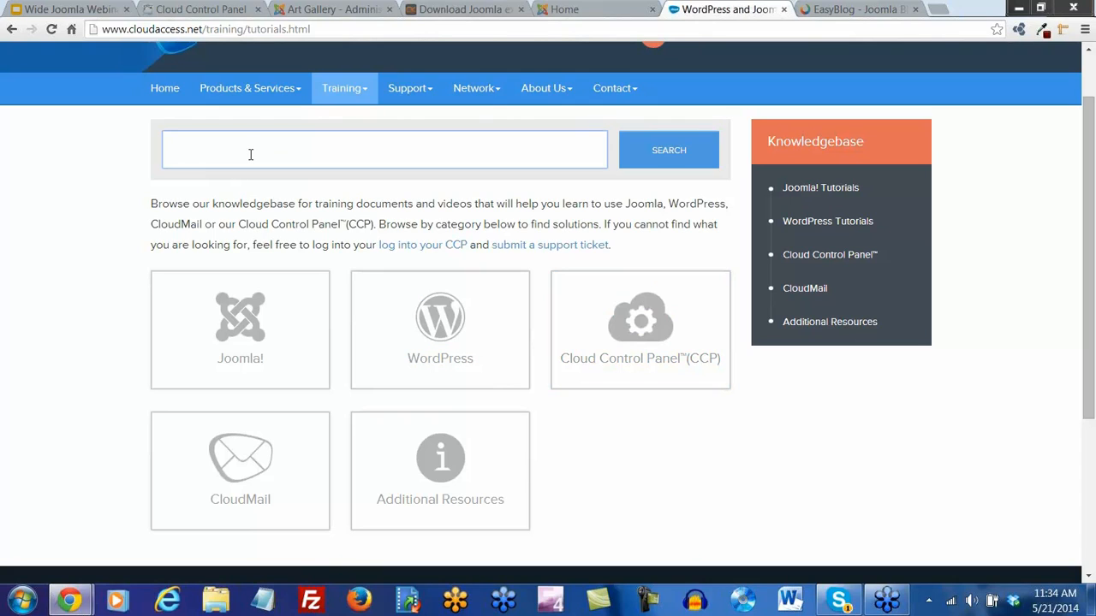
type("protostar")
key("Return")
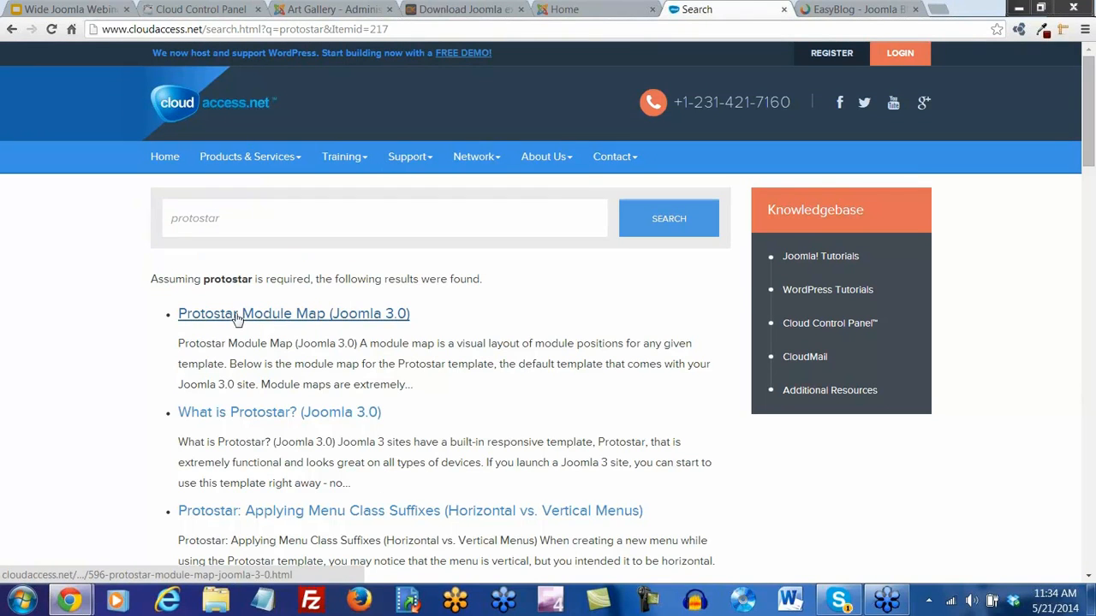
Review the Protostar Module Map (Joomla 3.0) positions diagram, then show the Art Gallery home page
left_click(264, 322)
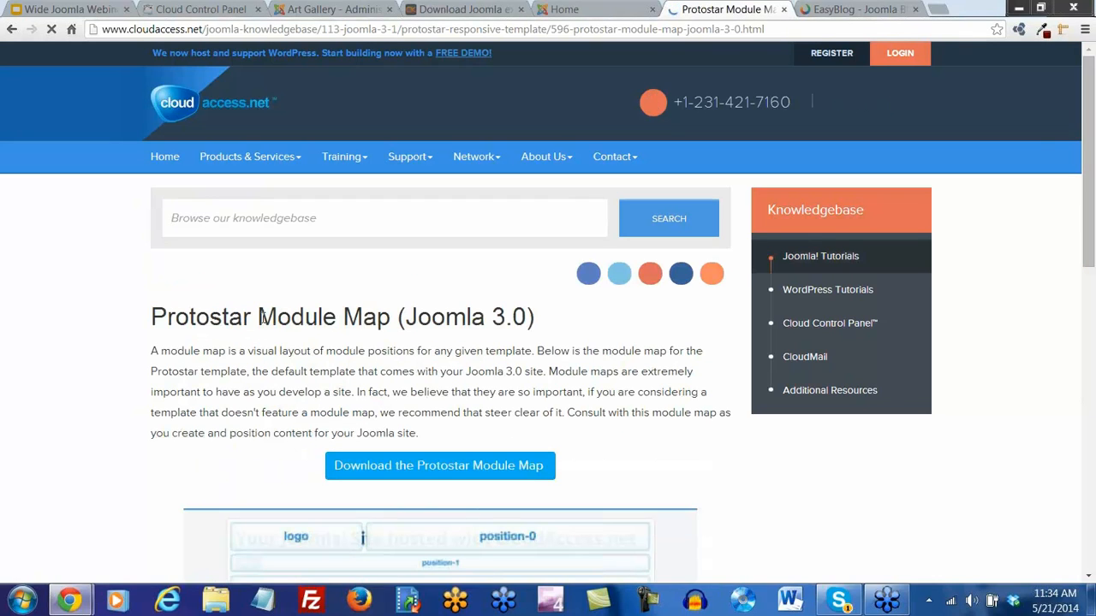
scroll(596, 377, "down", 1)
scroll(705, 380, "down", 5)
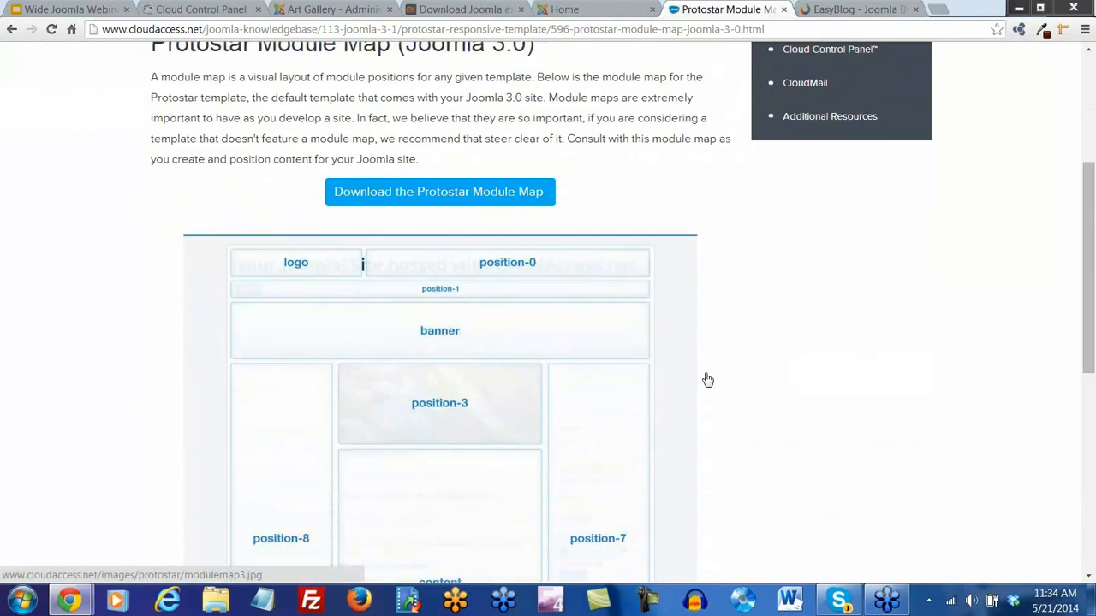
scroll(707, 379, "down", 1)
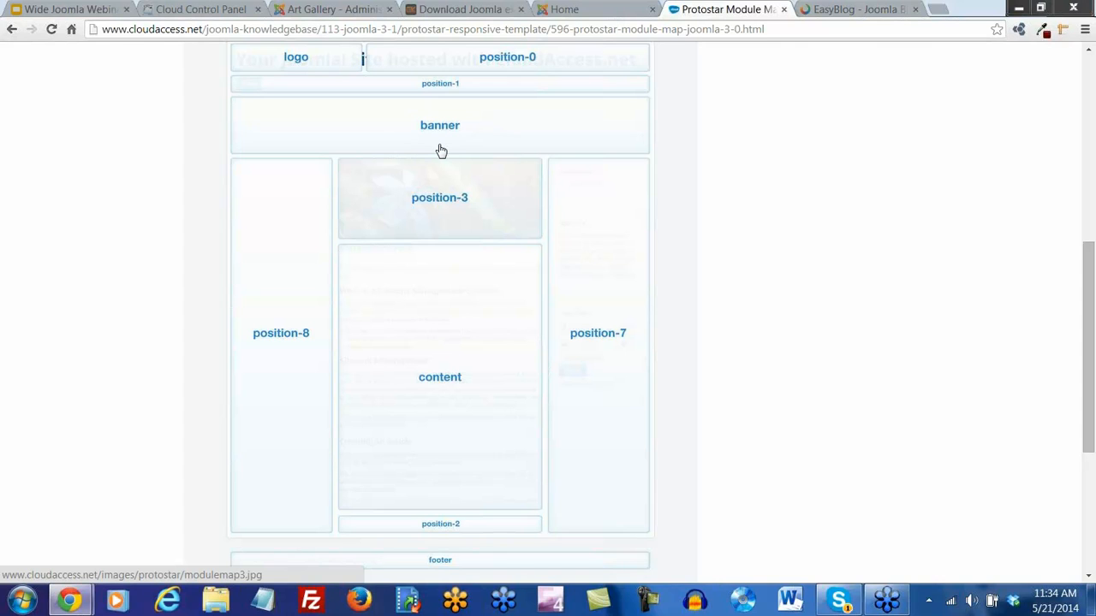
left_click(571, 13)
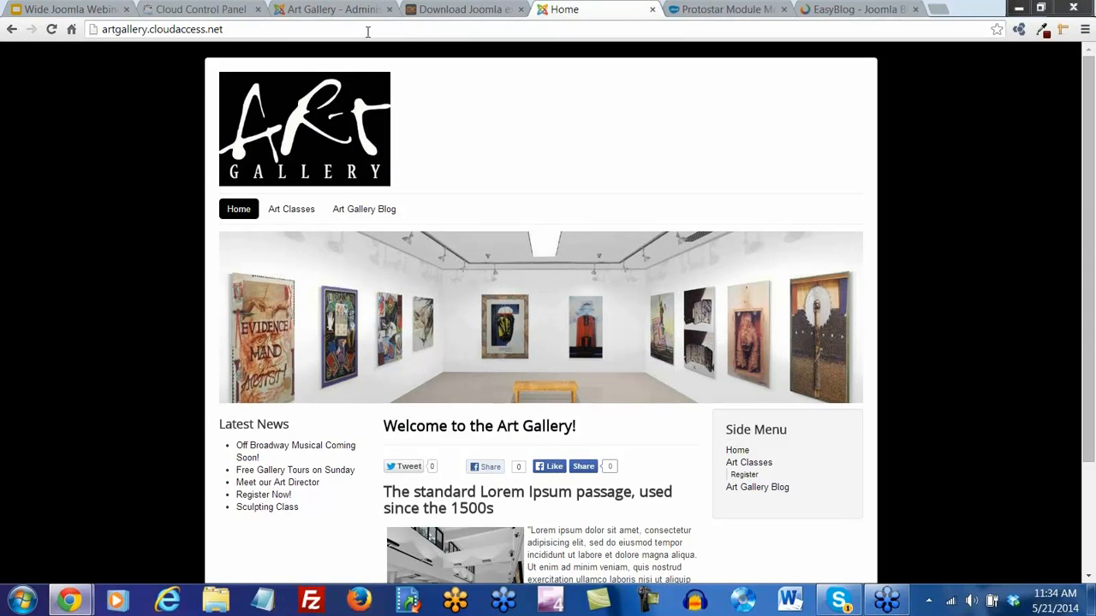
Set the Slideshow CK module's status to Published
left_click(328, 10)
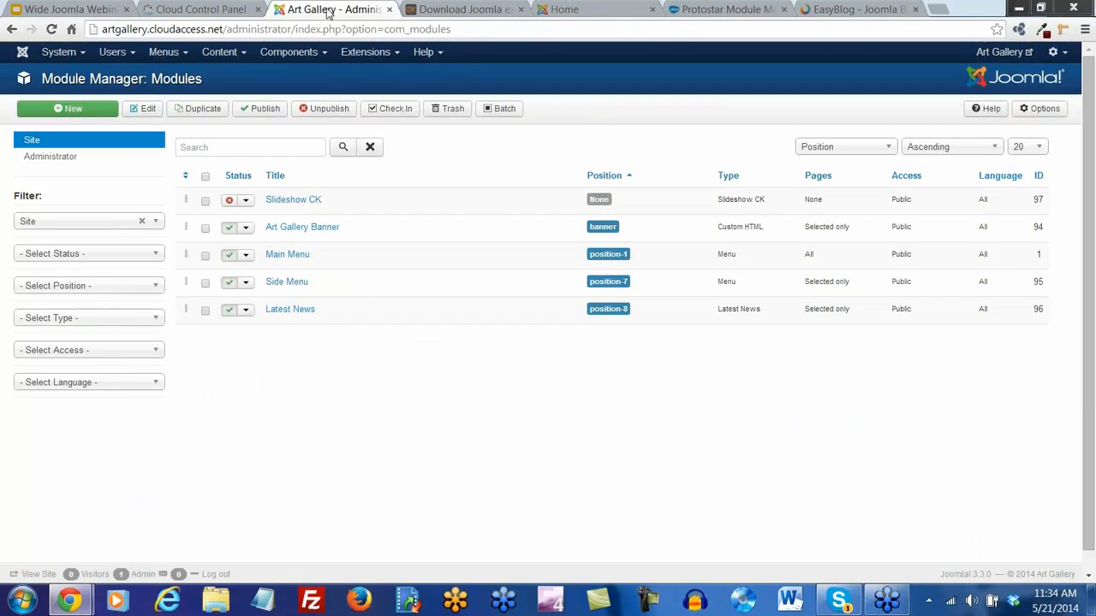
left_click(287, 204)
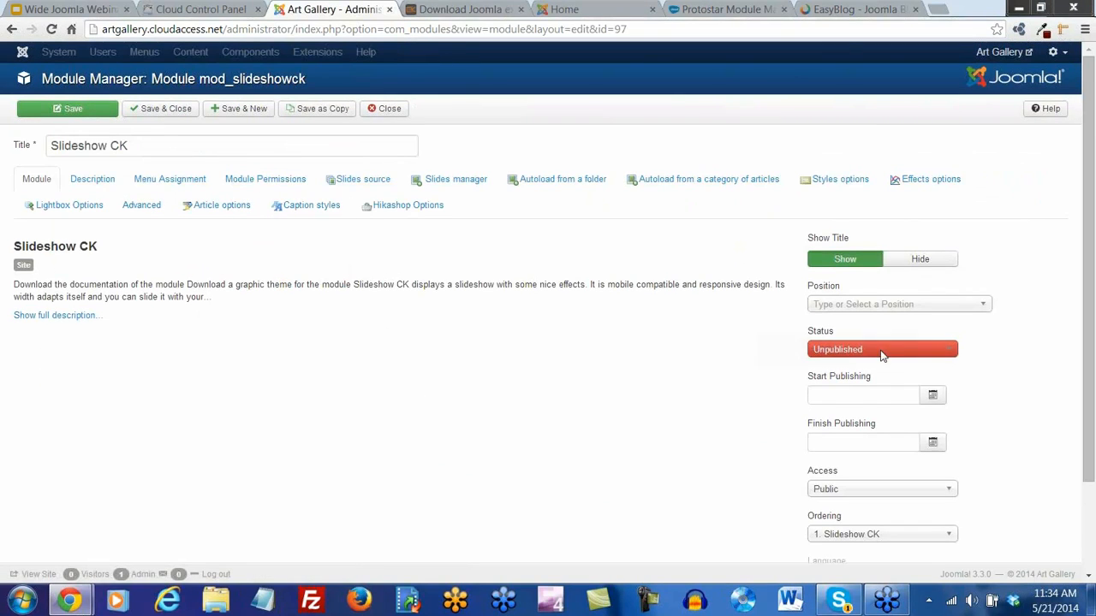
left_click(880, 356)
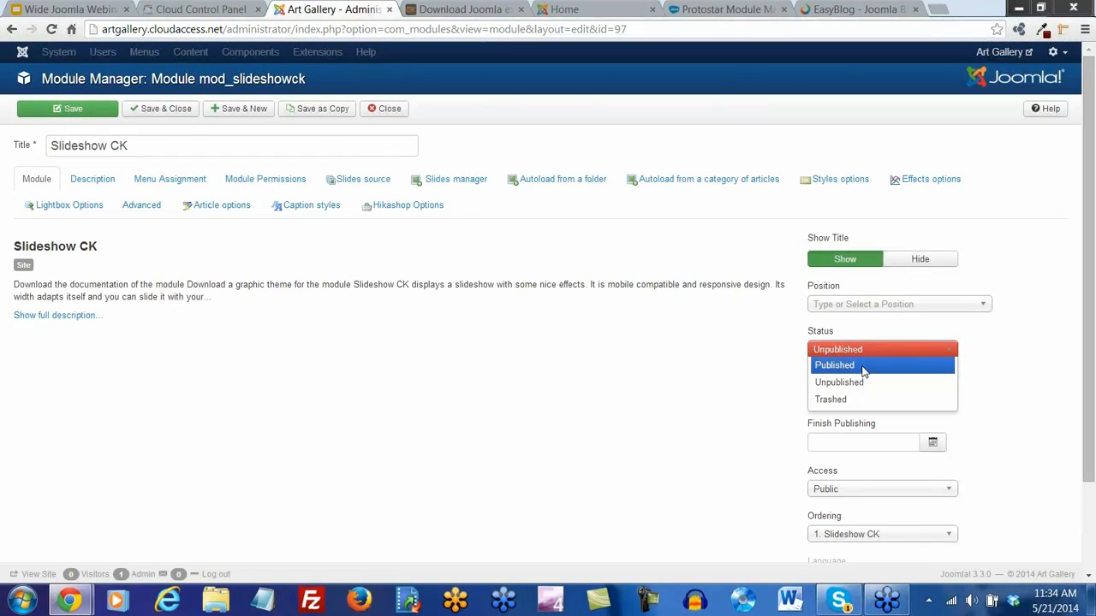
left_click(865, 368)
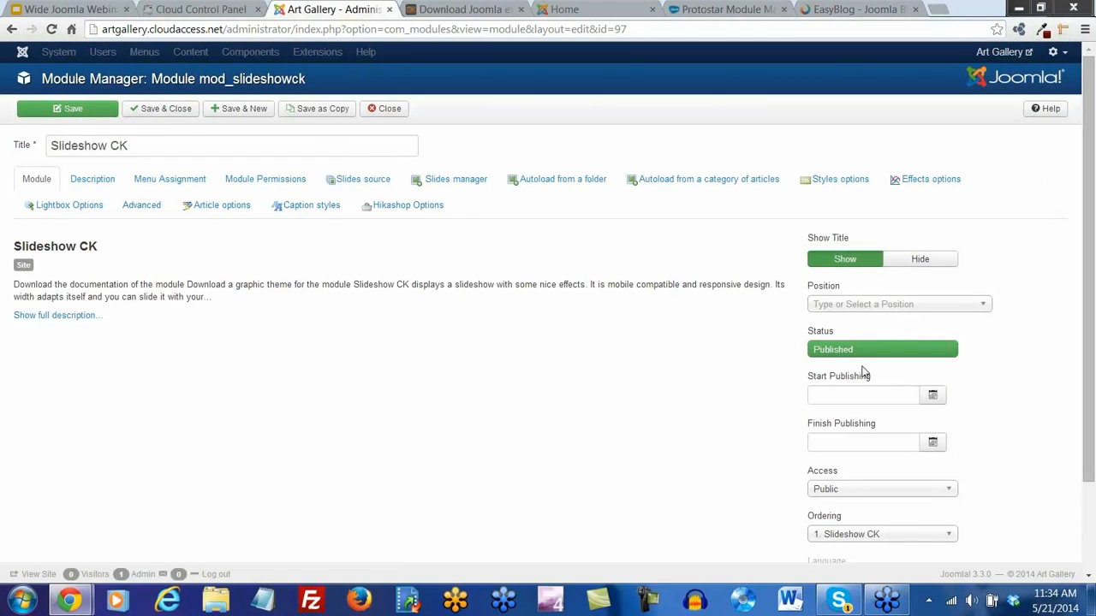
Assign Slideshow CK to the Home page only and save the module
left_click(183, 185)
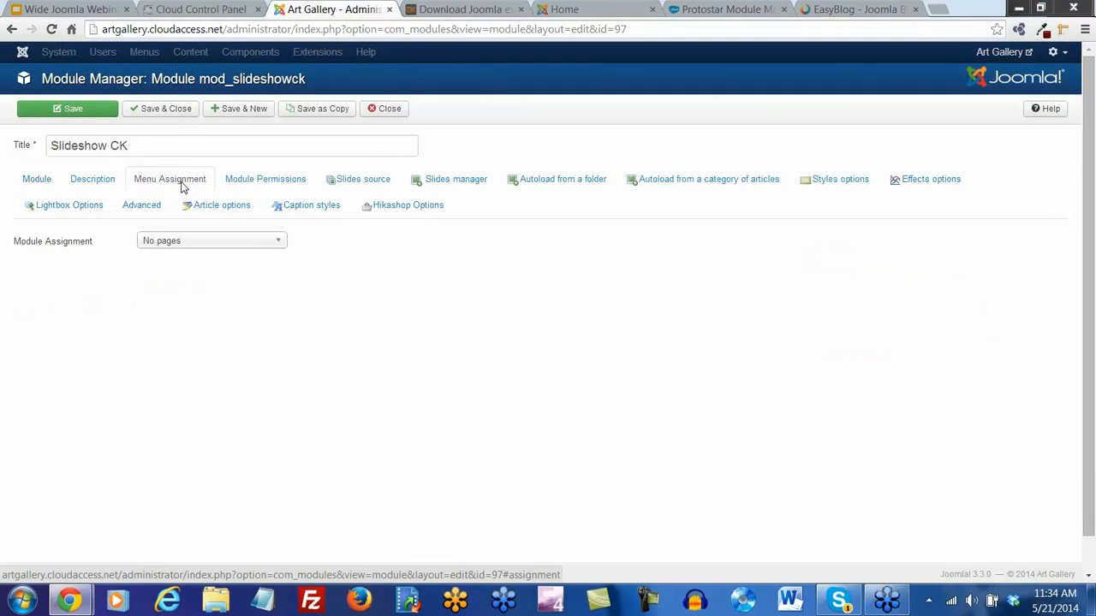
left_click(196, 244)
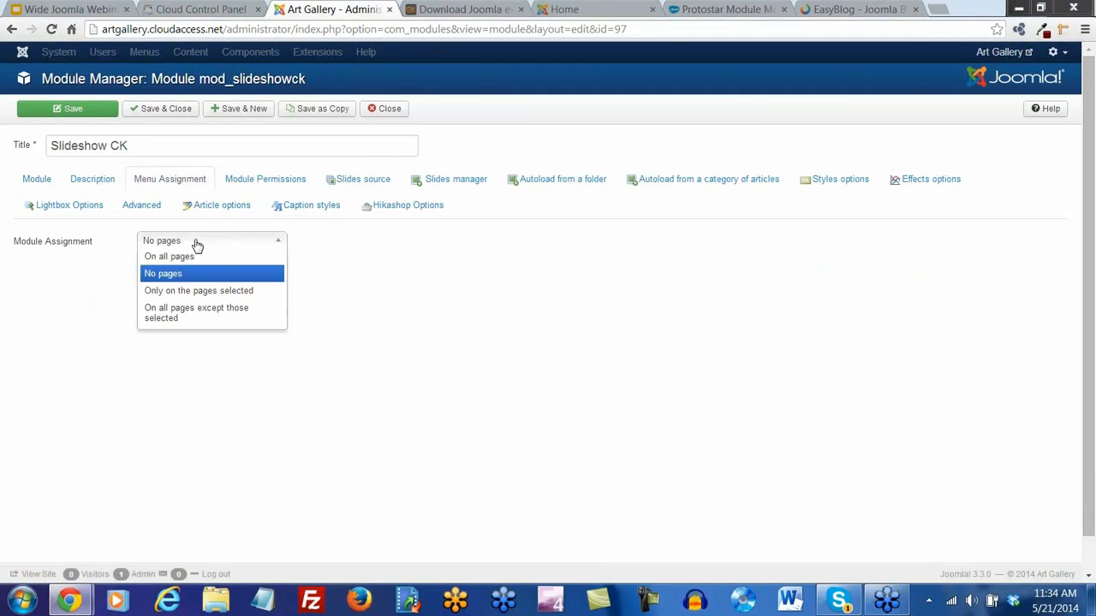
left_click(203, 292)
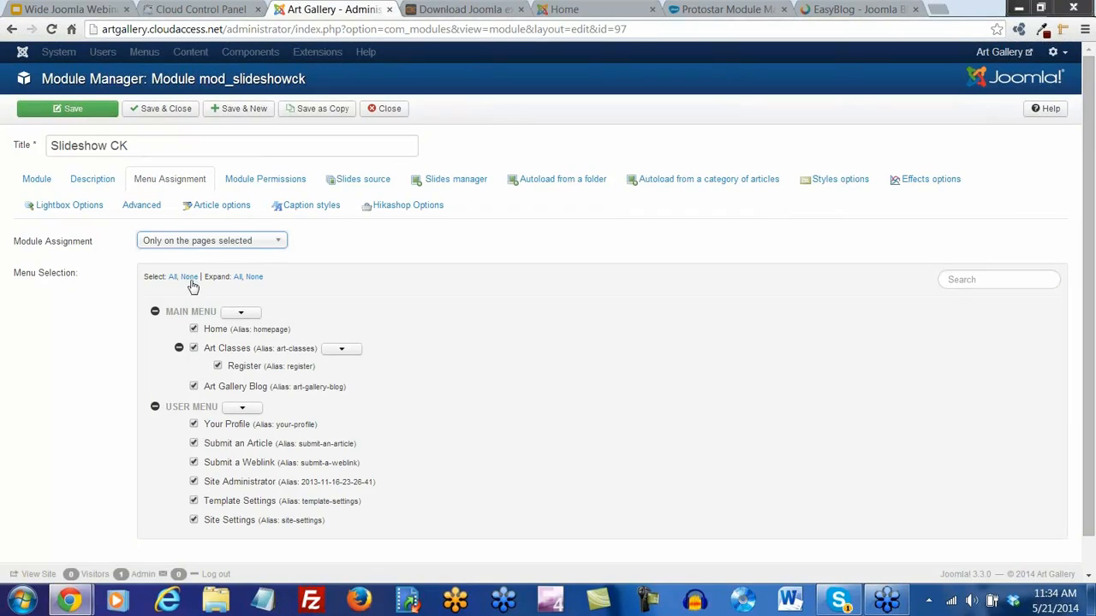
left_click(188, 278)
left_click(194, 329)
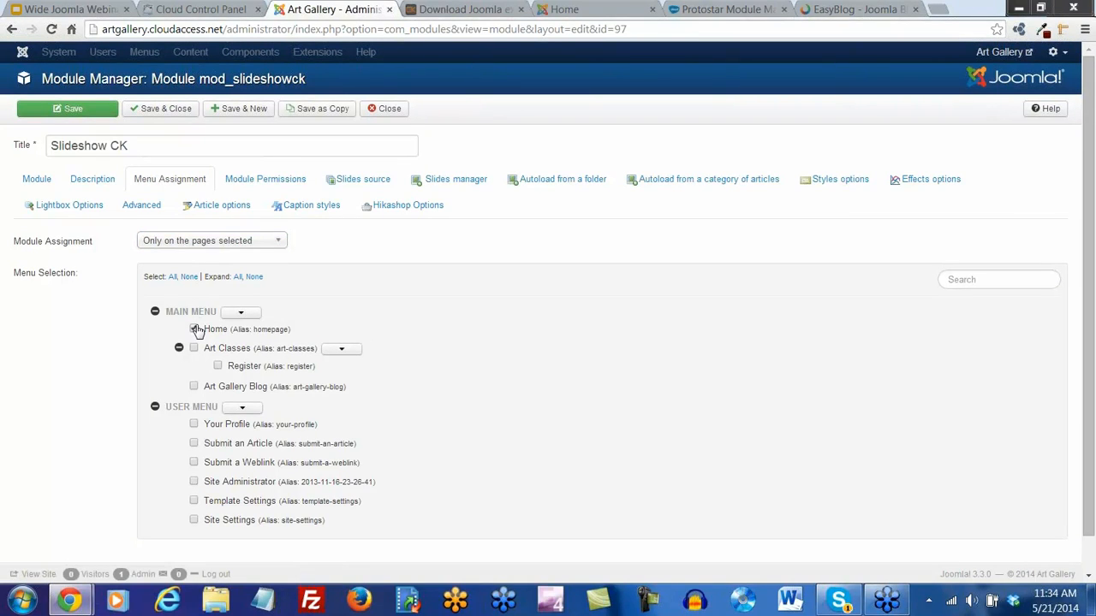
left_click(74, 110)
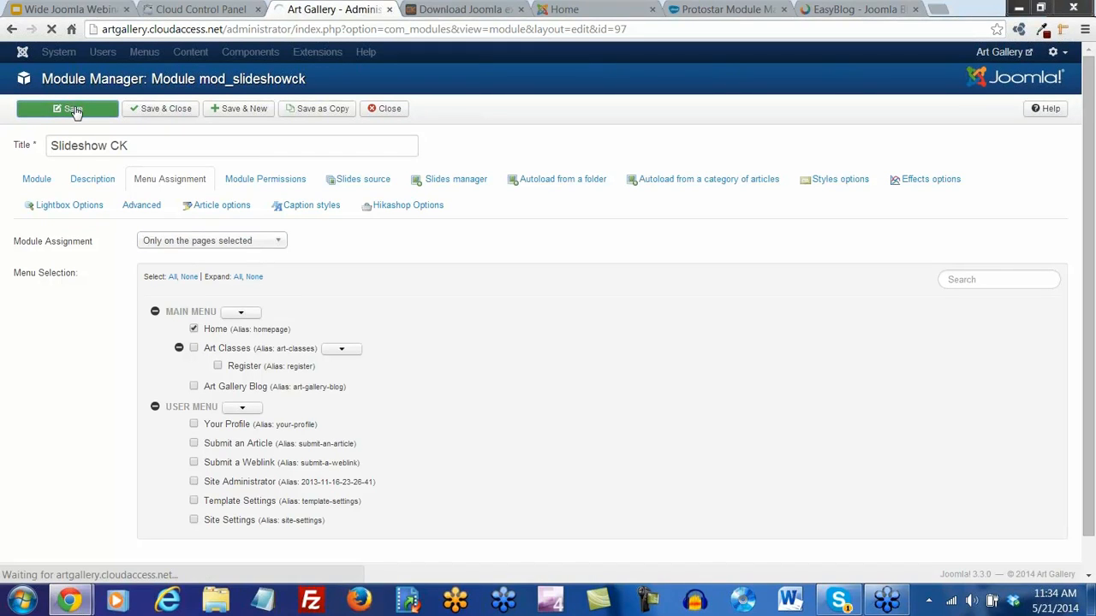
Close the Joomla download page and reload the Art Gallery front page
left_click(520, 9)
left_click(454, 10)
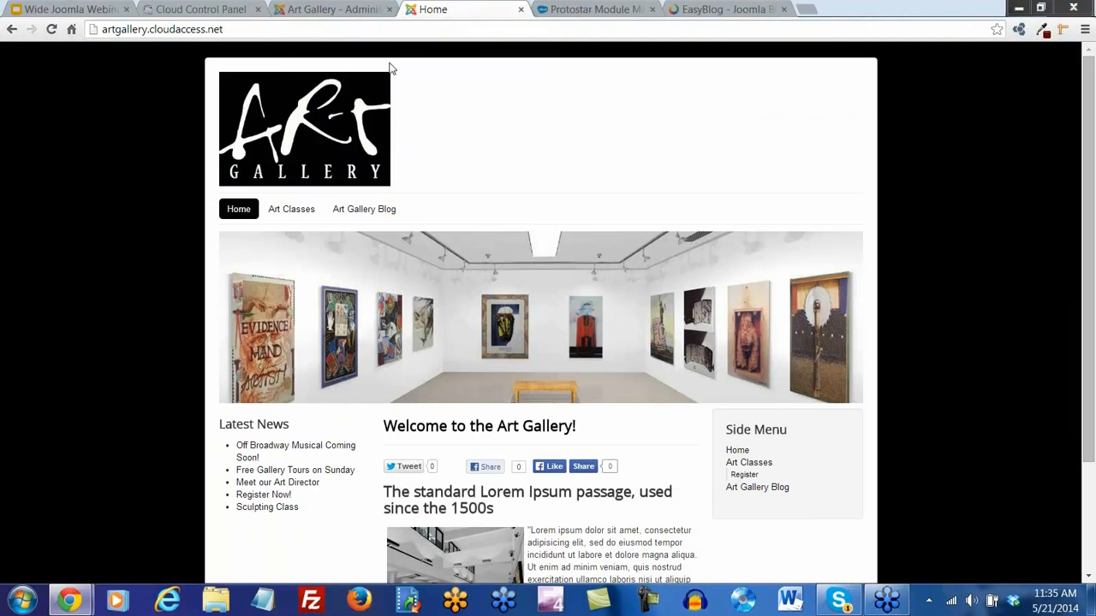
left_click(51, 29)
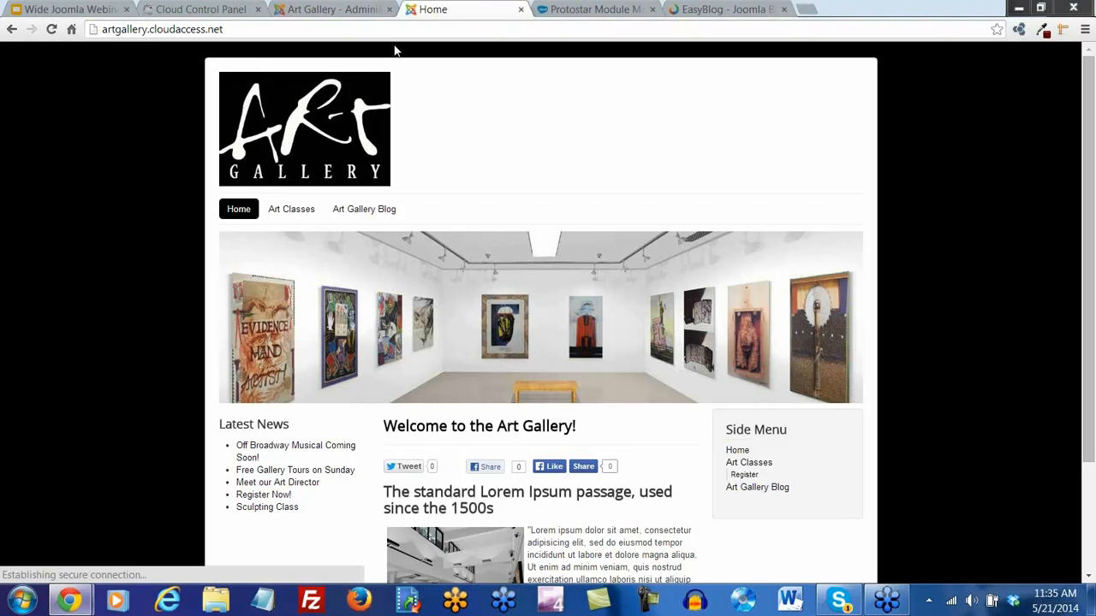
Place Slideshow CK in the Banner [banner] position, save, and view the front page
left_click(334, 9)
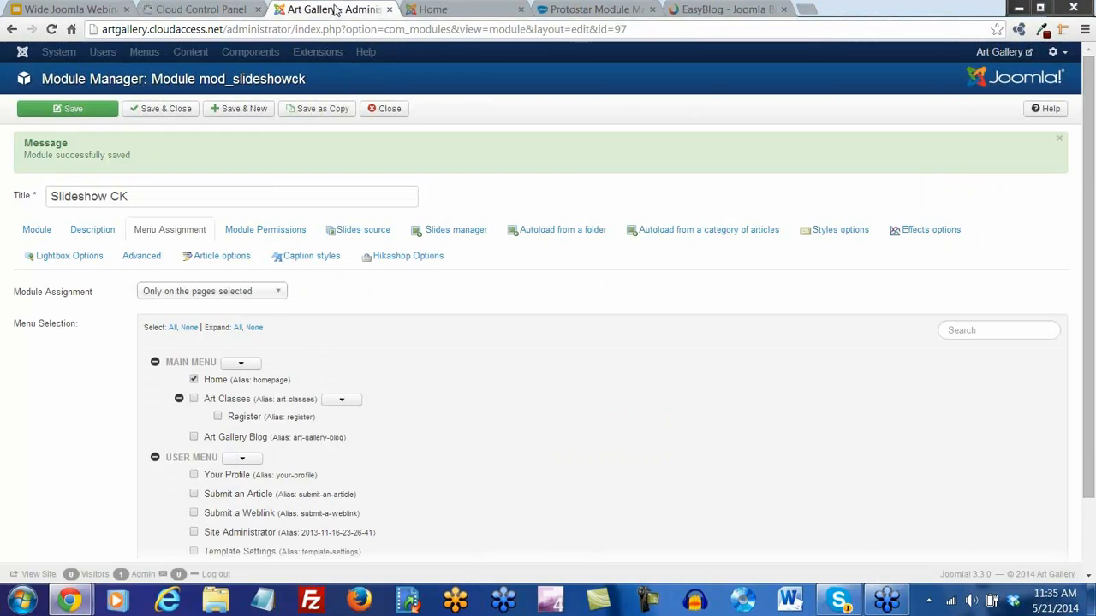
left_click(43, 231)
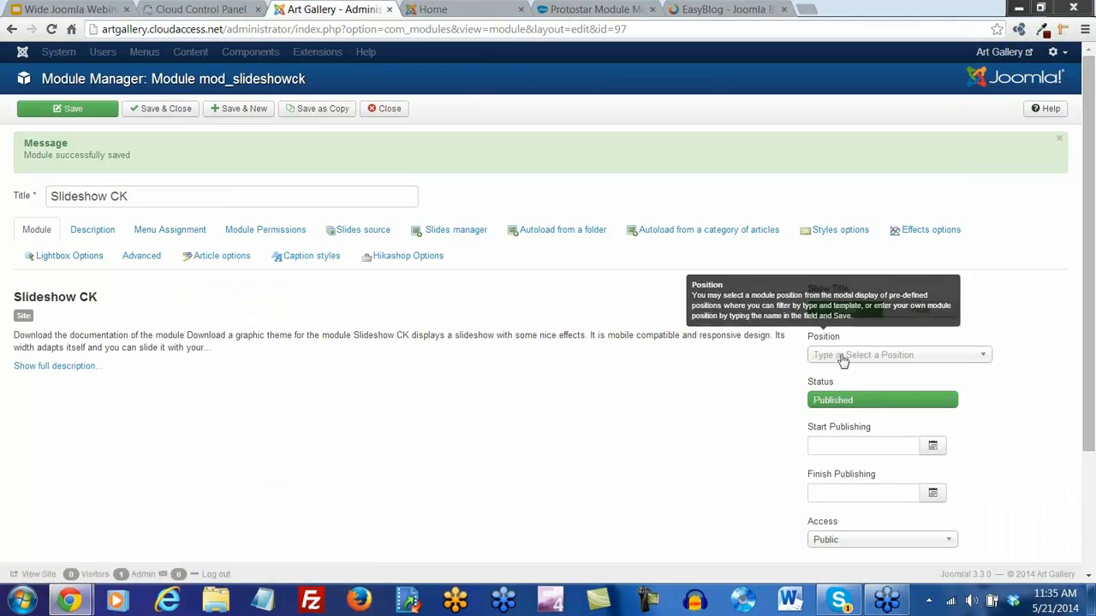
left_click(981, 357)
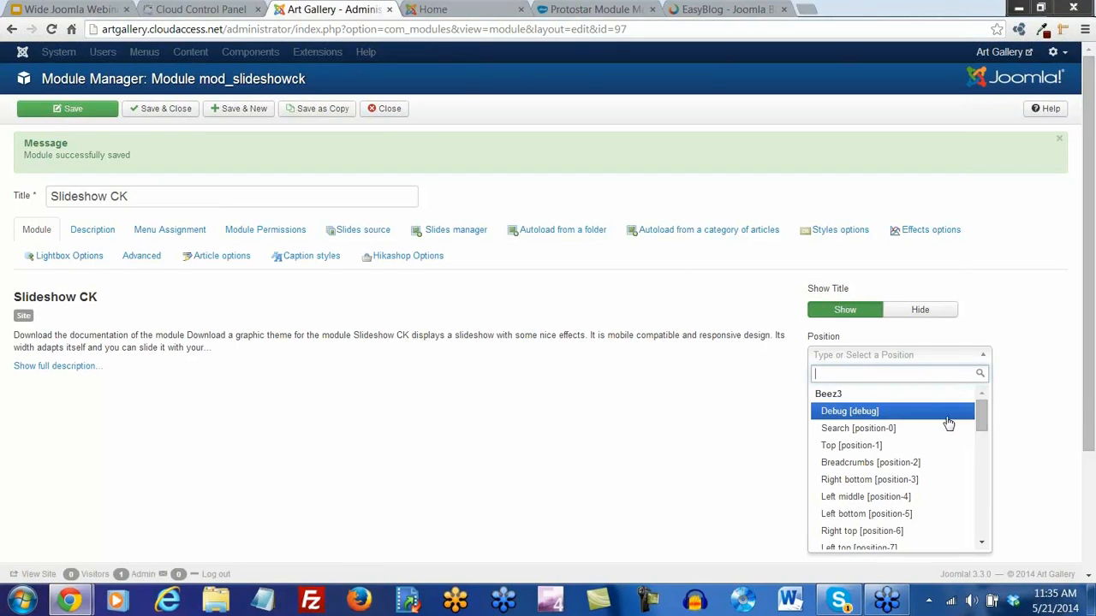
left_click_drag(981, 415, 981, 470)
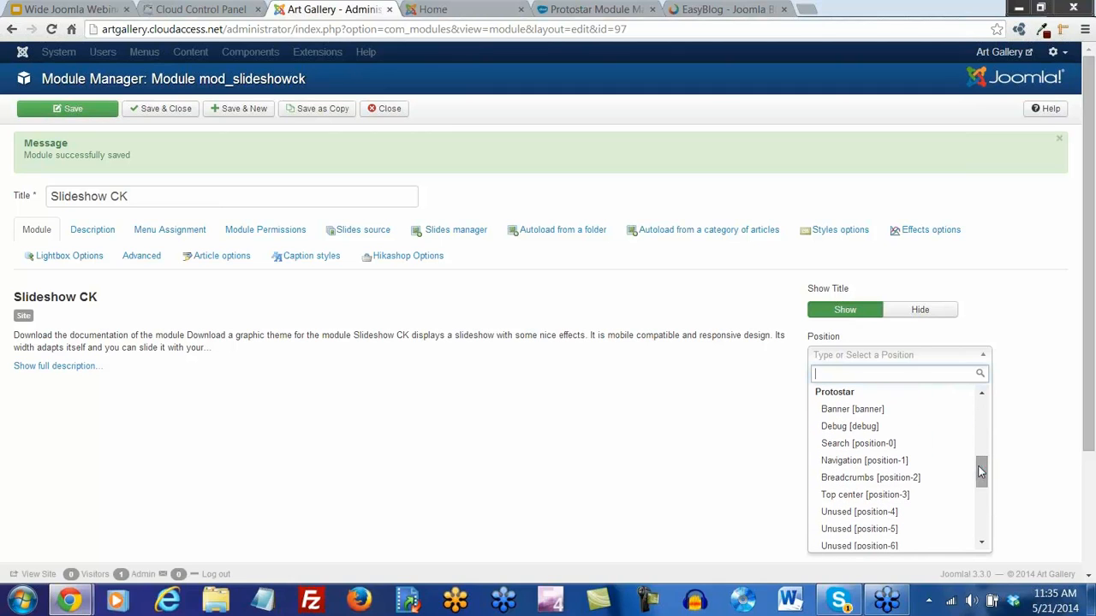
left_click(885, 415)
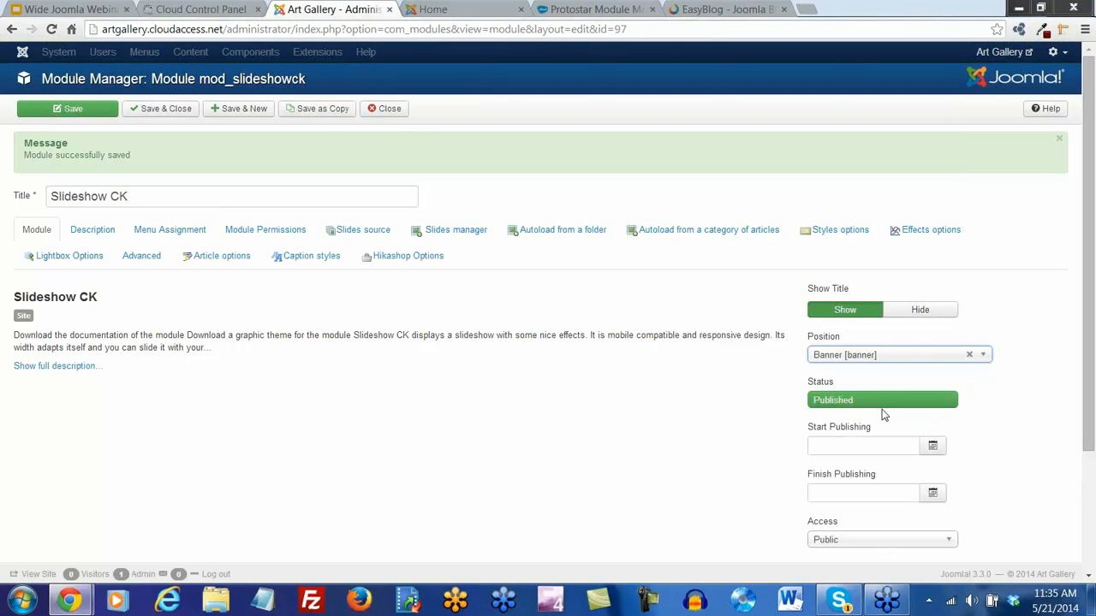
left_click(80, 111)
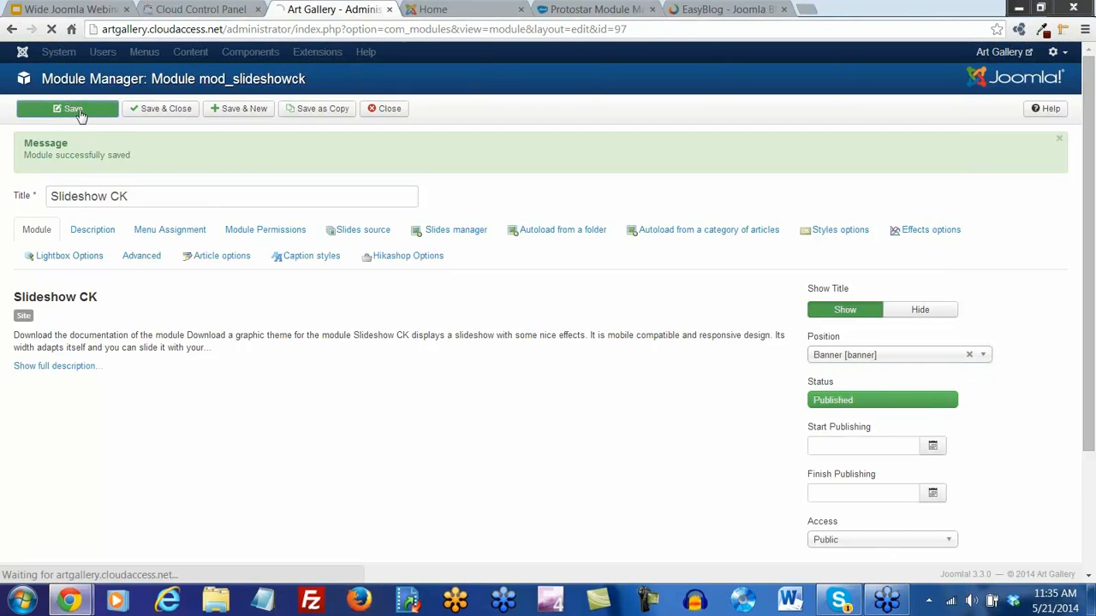
left_click(437, 11)
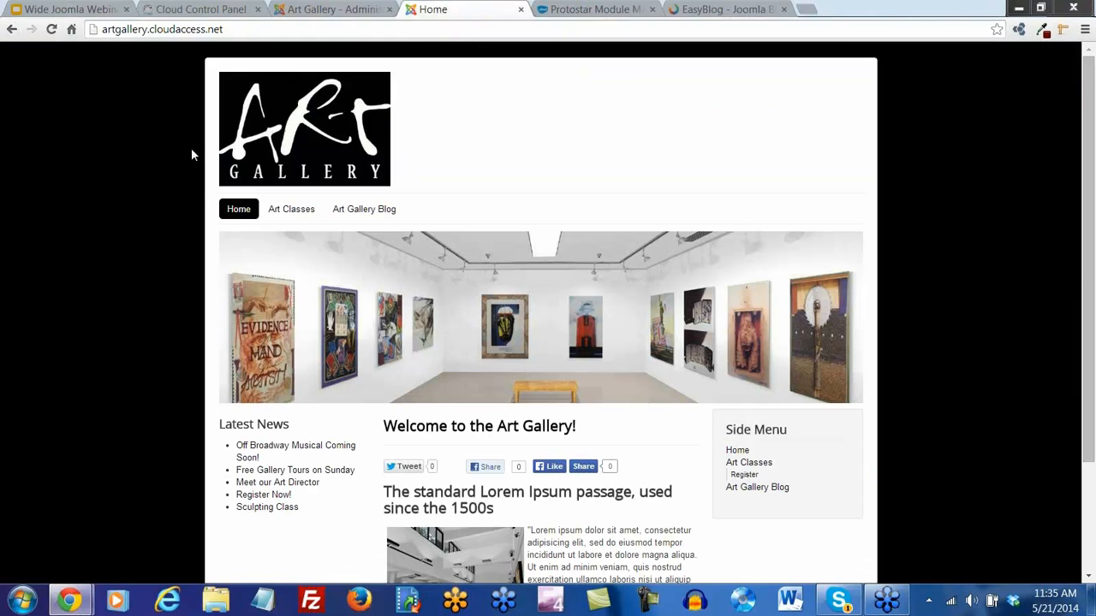
Reload the front page to see the Slideshow CK slides below the banner, then return to admin
left_click(51, 29)
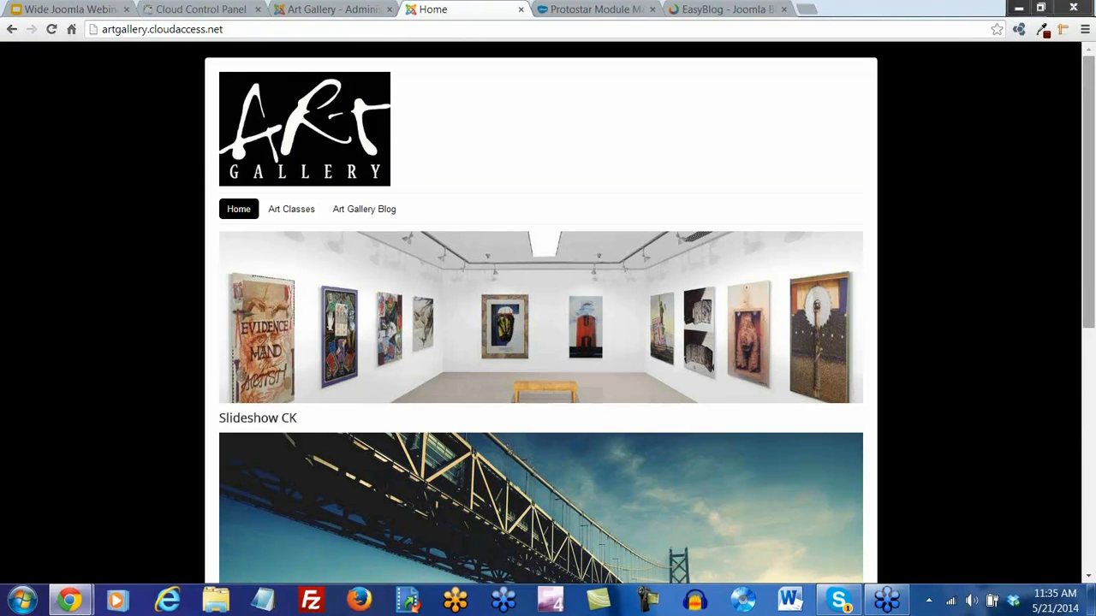
scroll(548, 312, "down", 3)
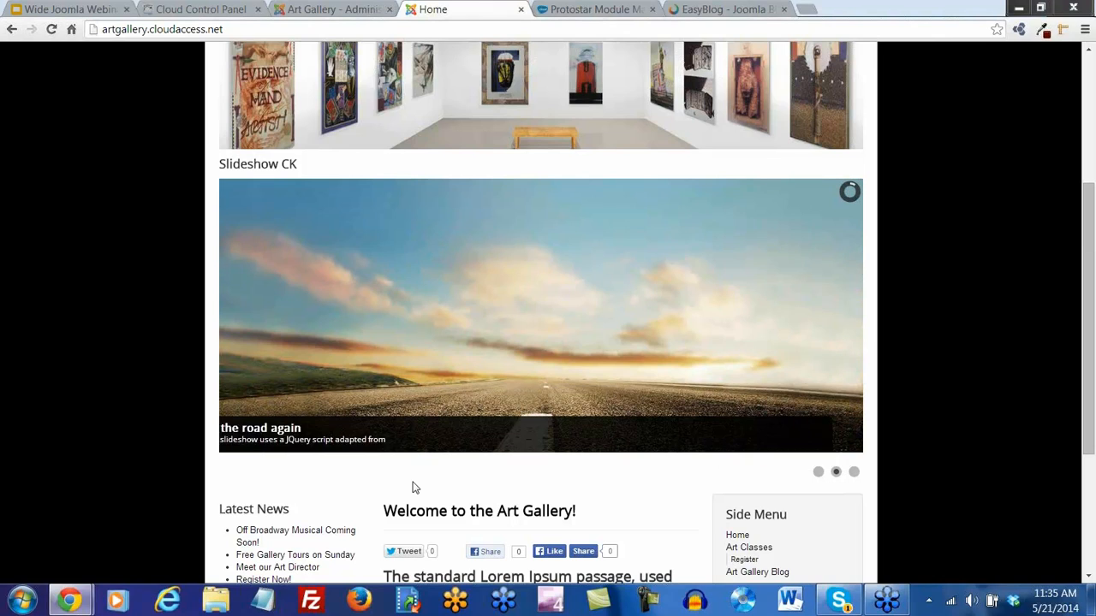
left_click(341, 10)
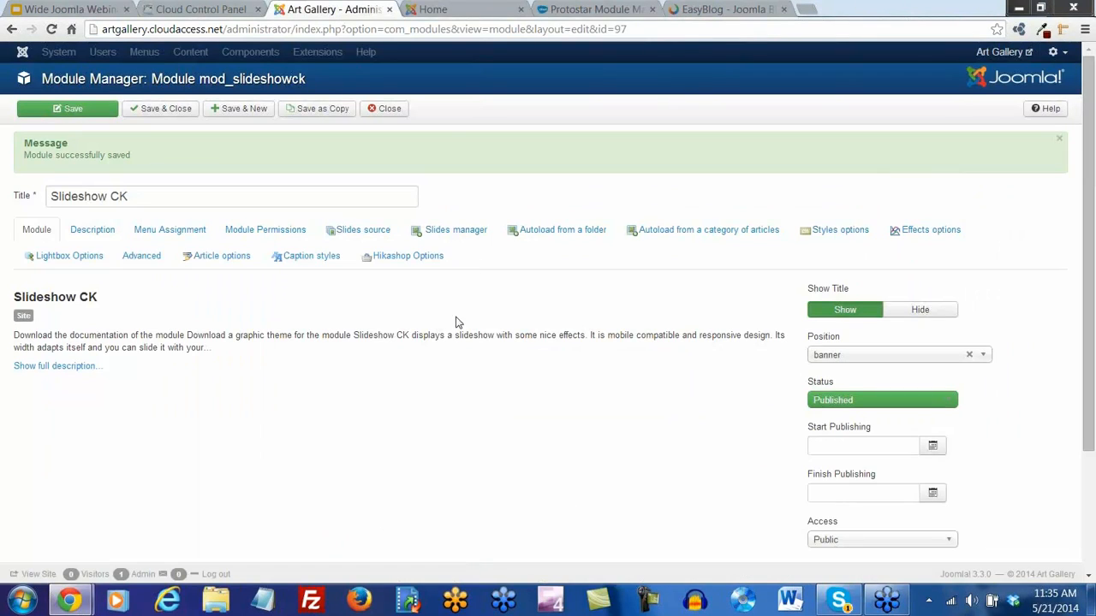
Insert artbanner5.jpg as the first slide's image
left_click(458, 233)
scroll(561, 334, "down", 2)
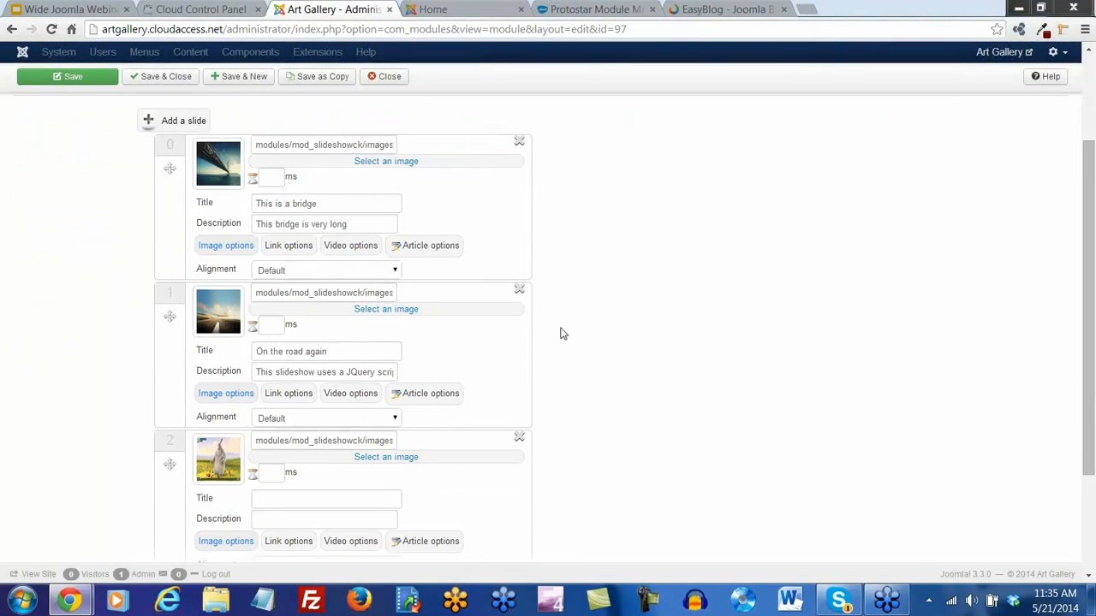
left_click(384, 162)
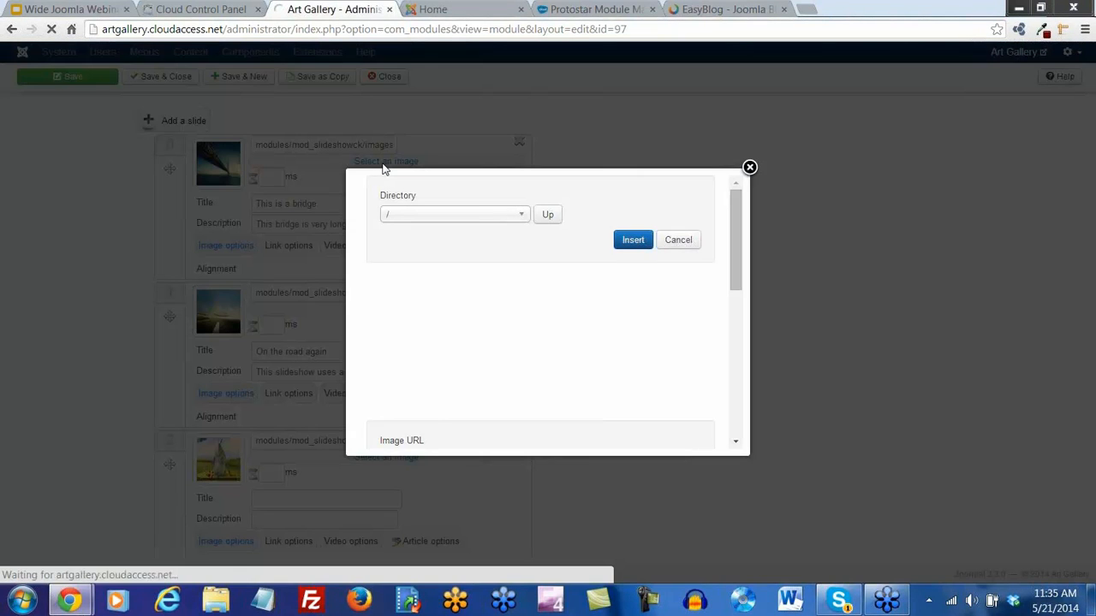
left_click_drag(710, 306, 710, 342)
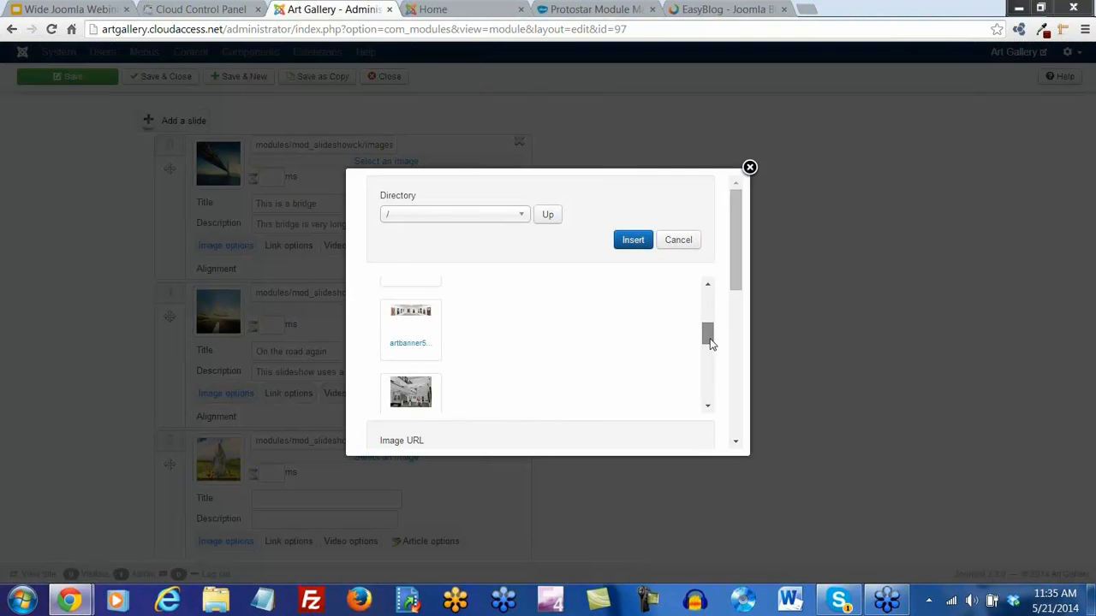
left_click(410, 339)
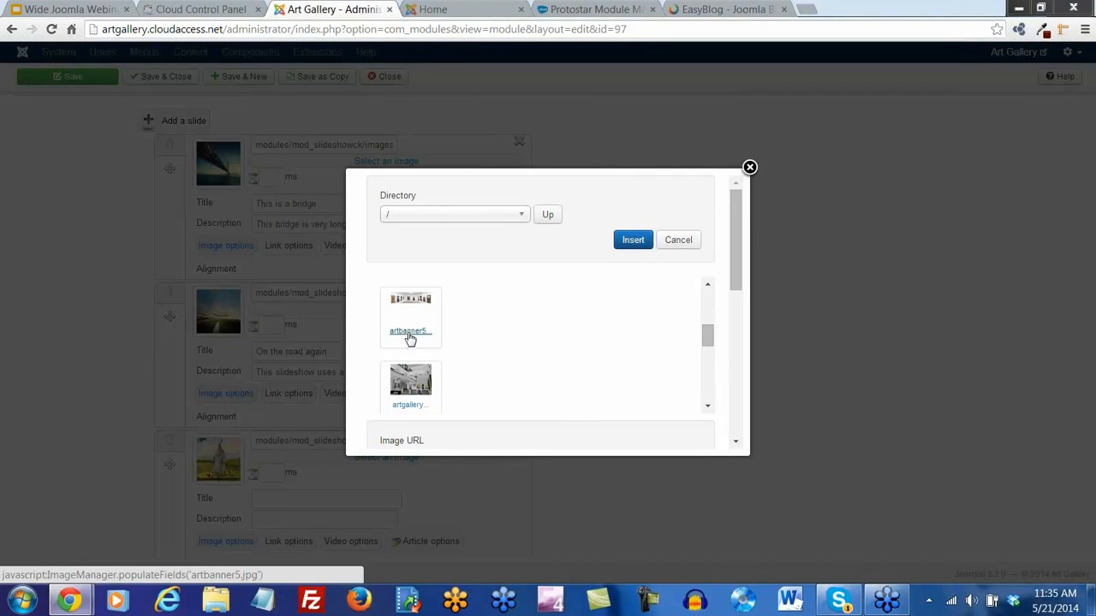
left_click(630, 244)
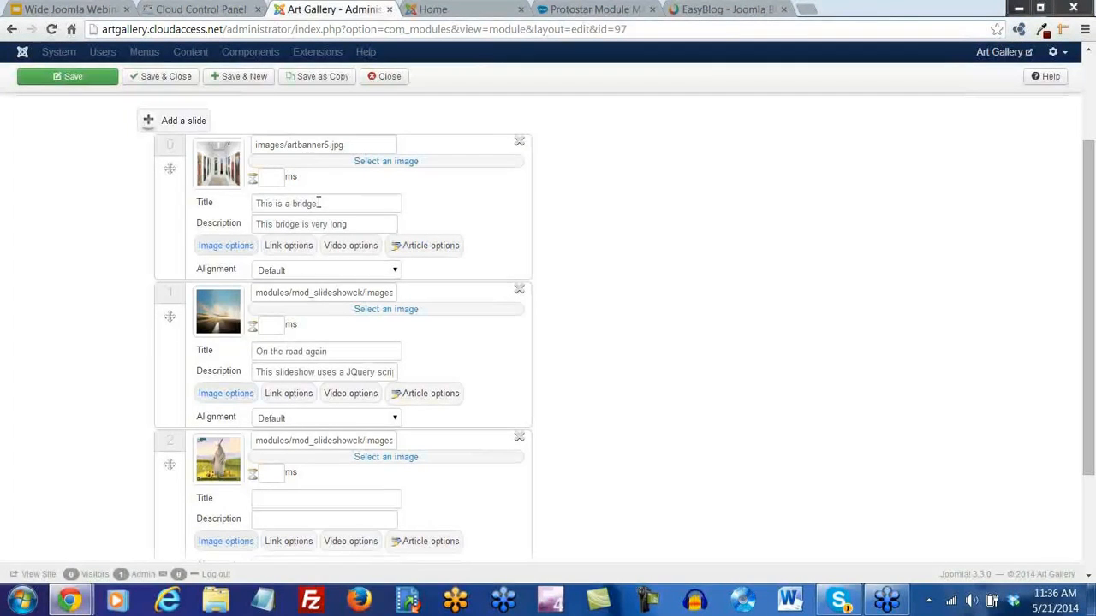
Start replacing the first slide's title and description text
left_click_drag(318, 203, 238, 214)
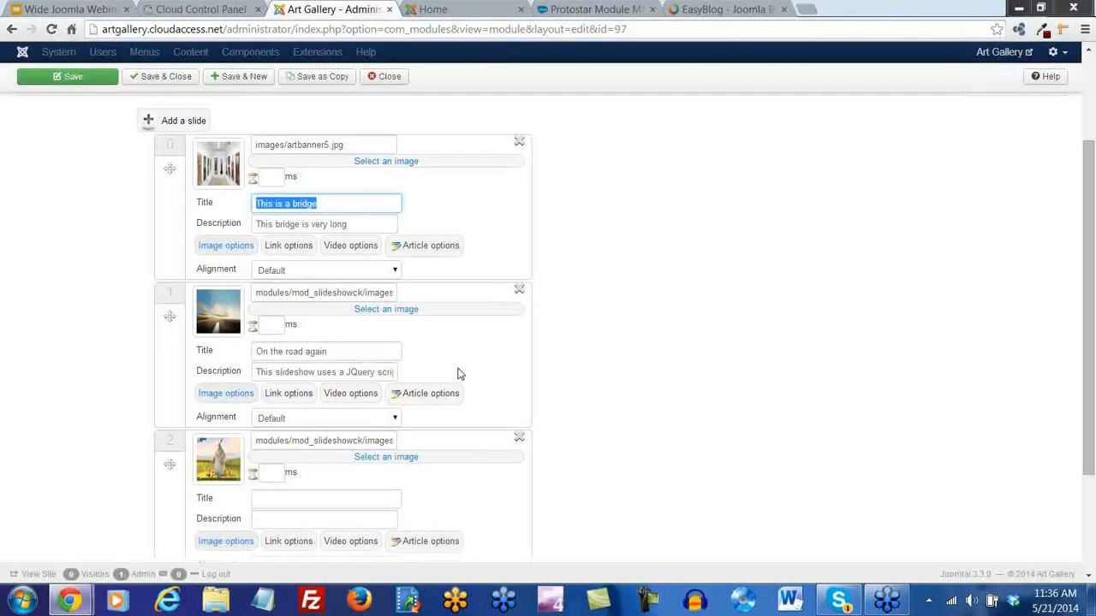
type("Welcome to the Art Gallery!")
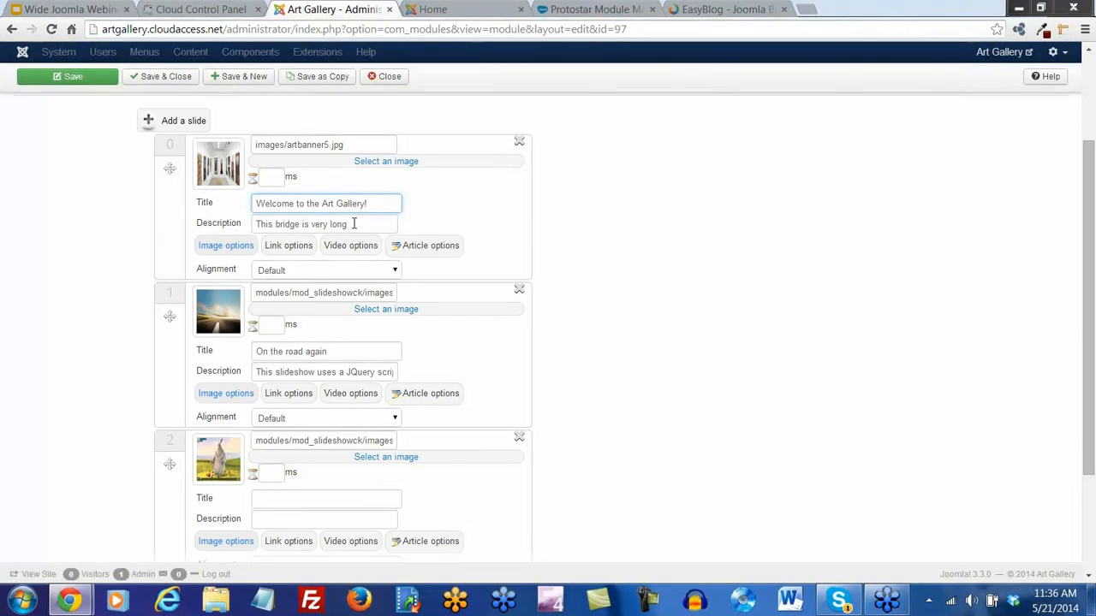
left_click_drag(352, 224, 251, 229)
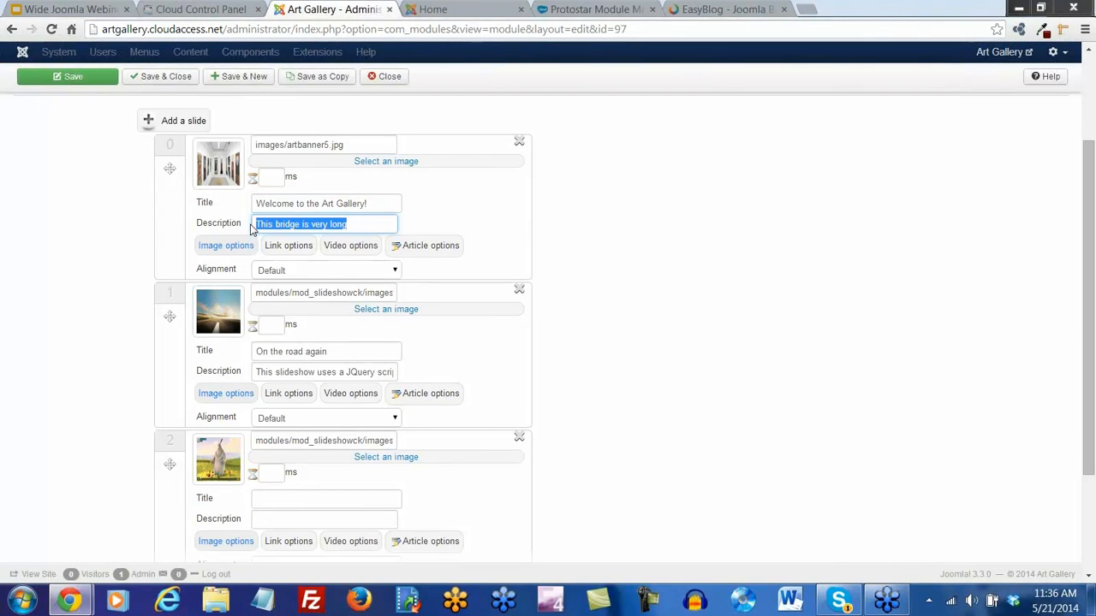
type("Take a tour today!")
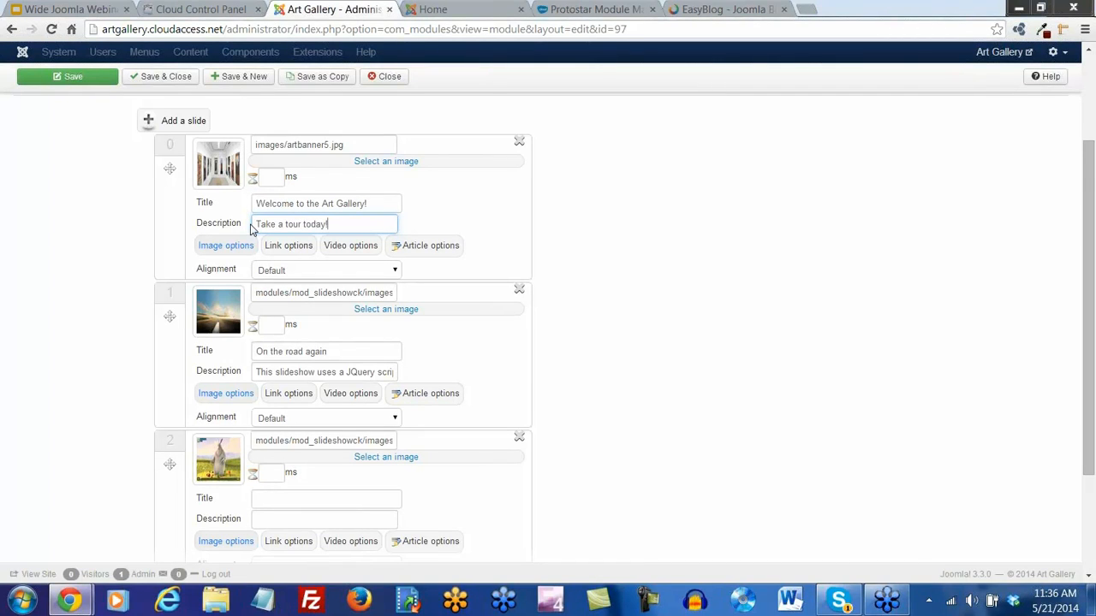
Upload artbanner6.jpg from Documents > Webinar Images > art gallery to the site's images
scroll(342, 274, "down", 1)
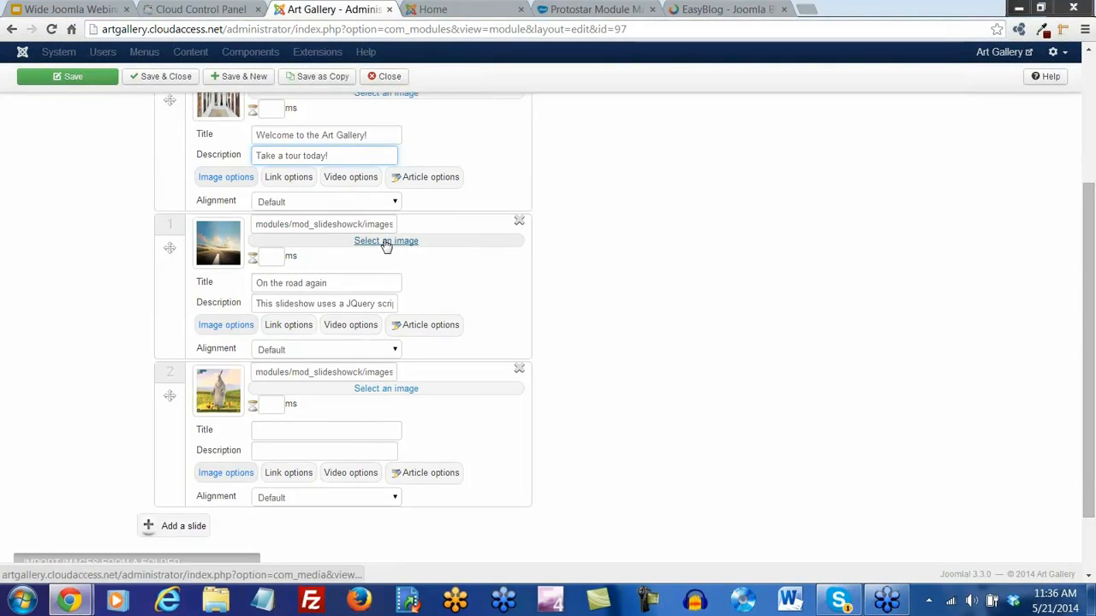
left_click(385, 242)
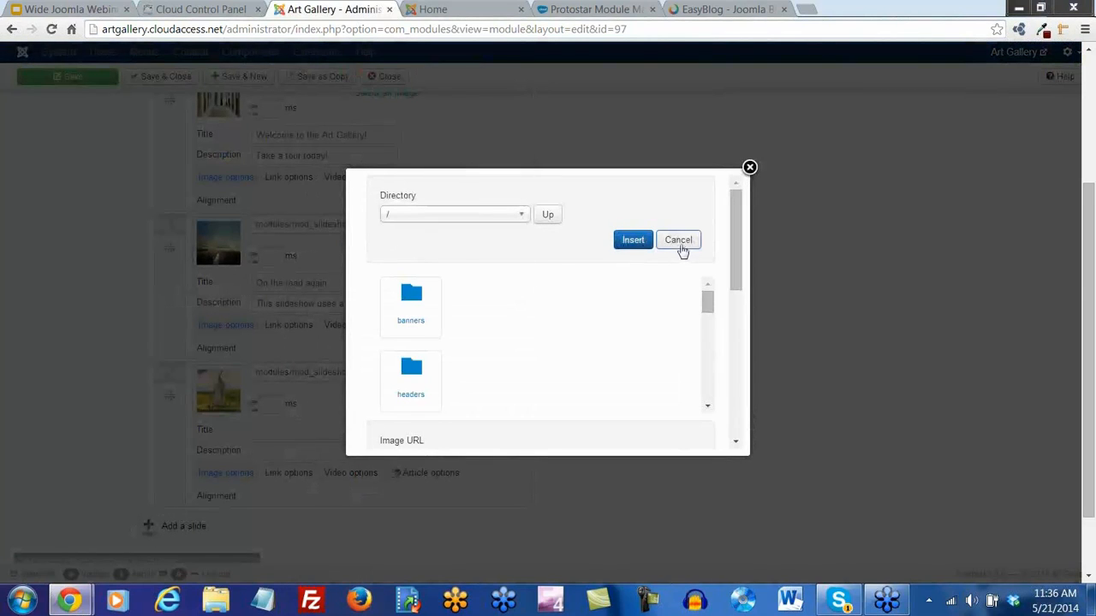
left_click_drag(736, 257, 754, 424)
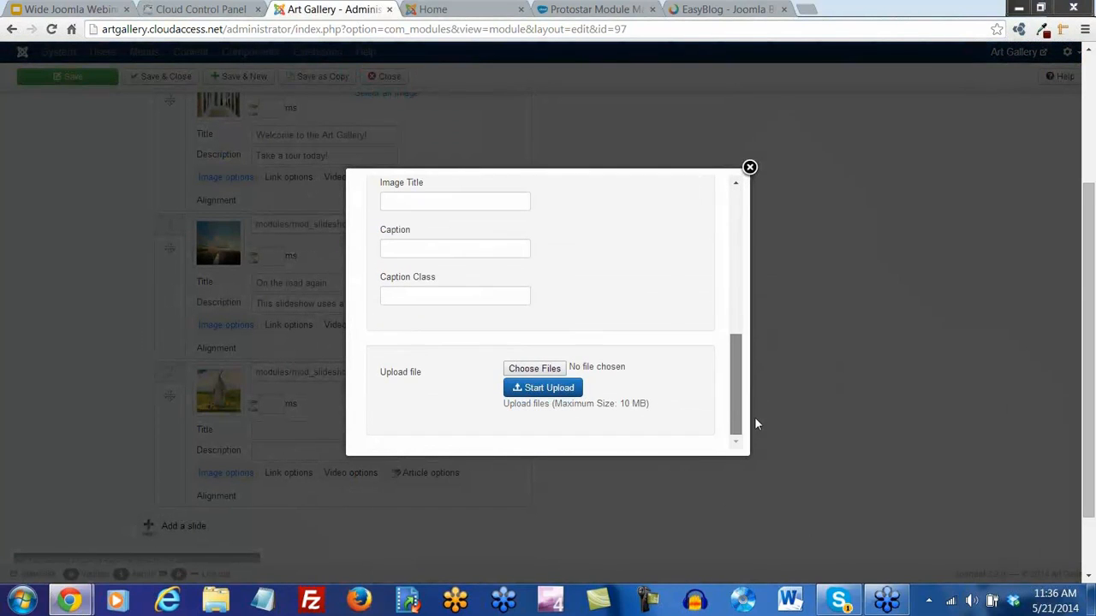
left_click(541, 373)
left_click(74, 227)
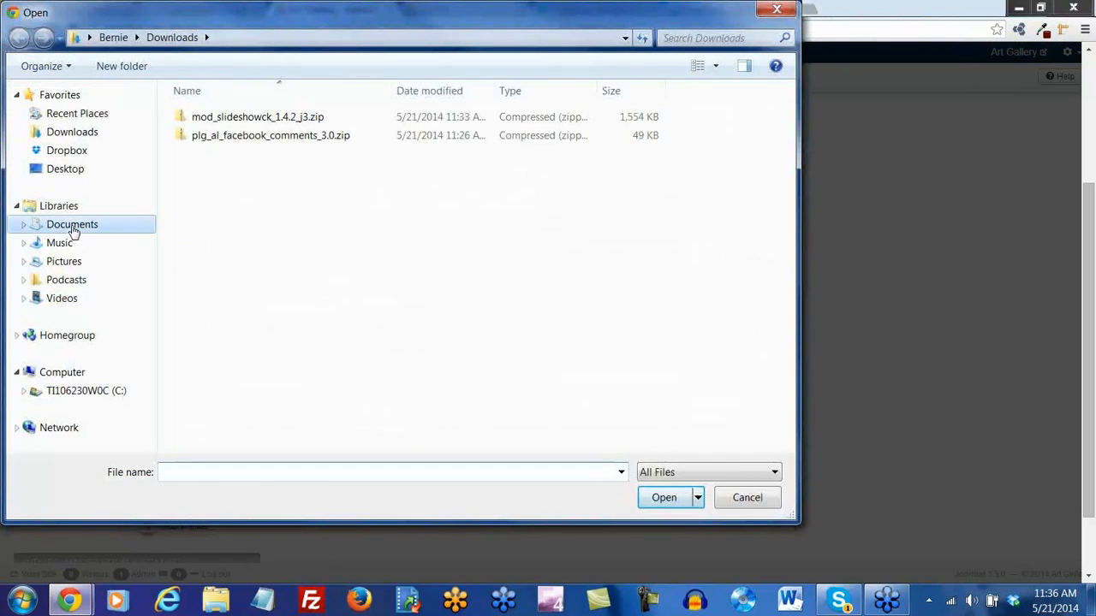
scroll(791, 193, "down", 3)
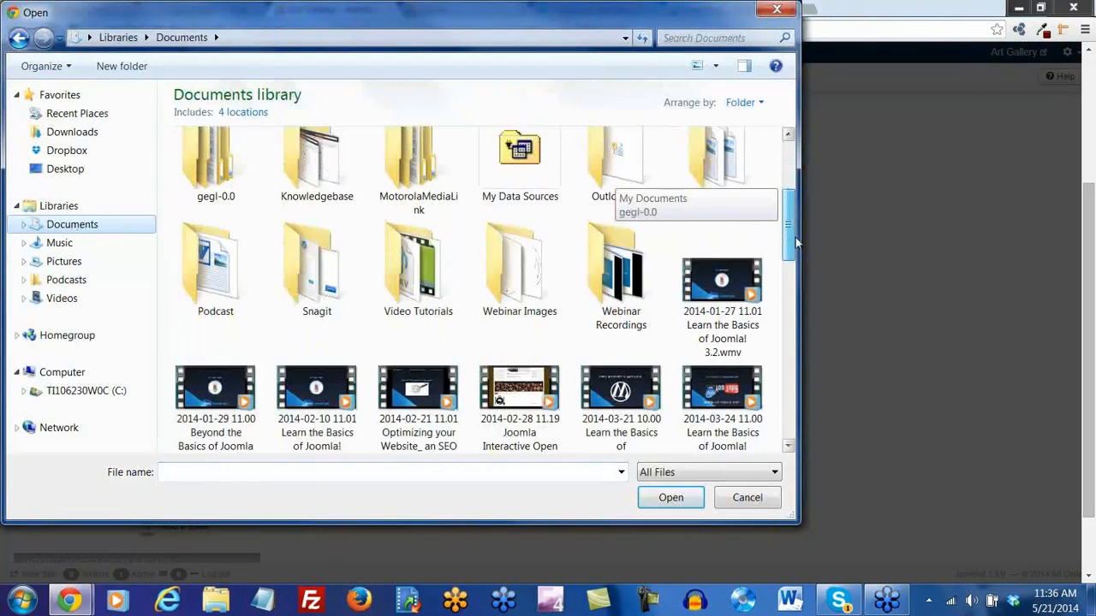
double_click(519, 261)
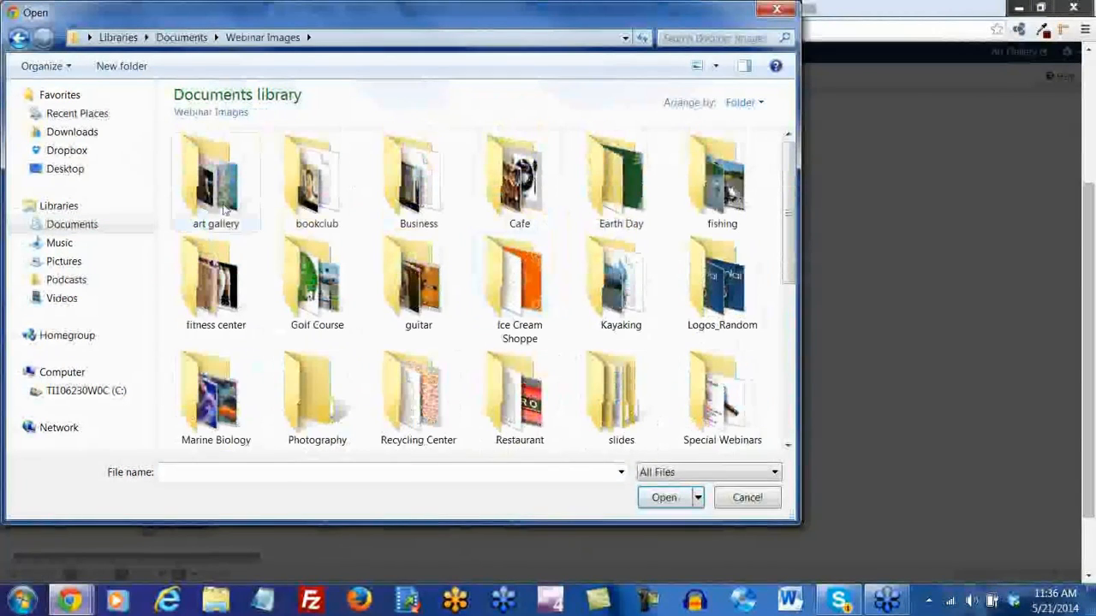
double_click(216, 180)
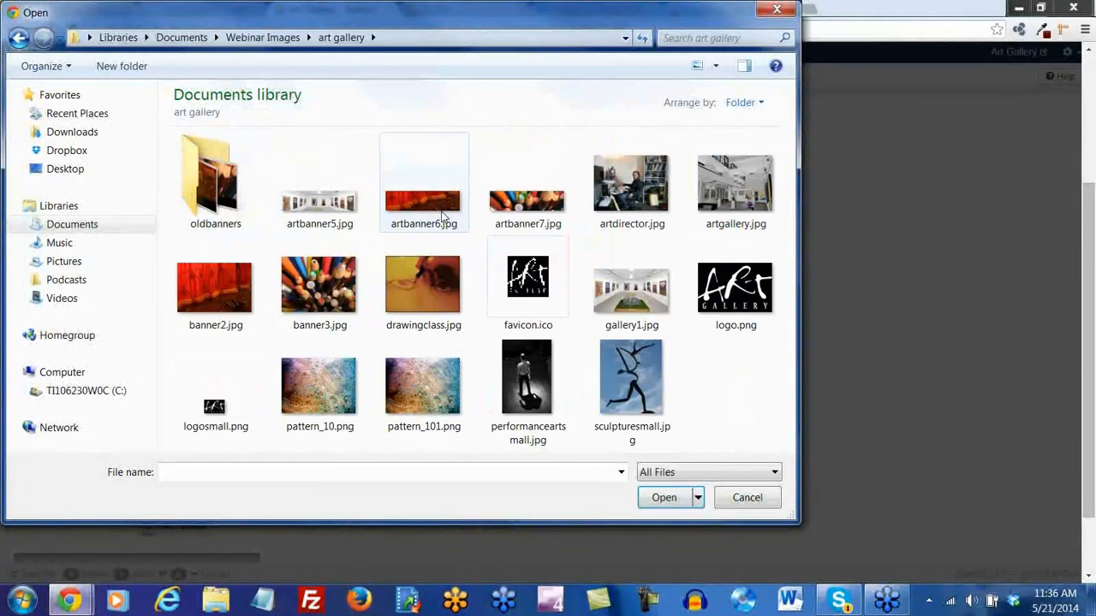
double_click(422, 225)
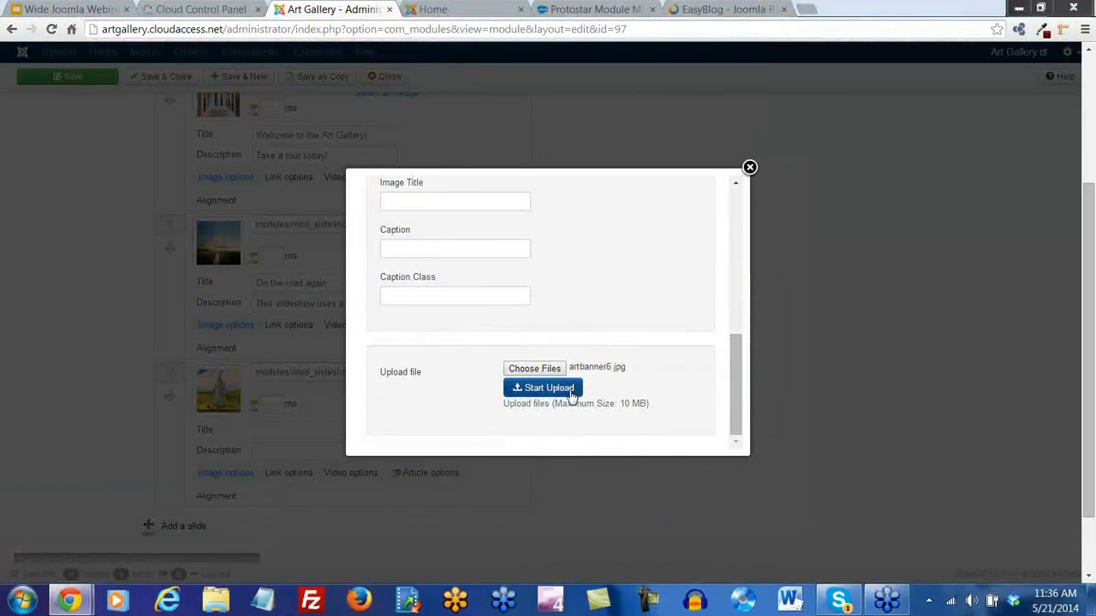
left_click(570, 394)
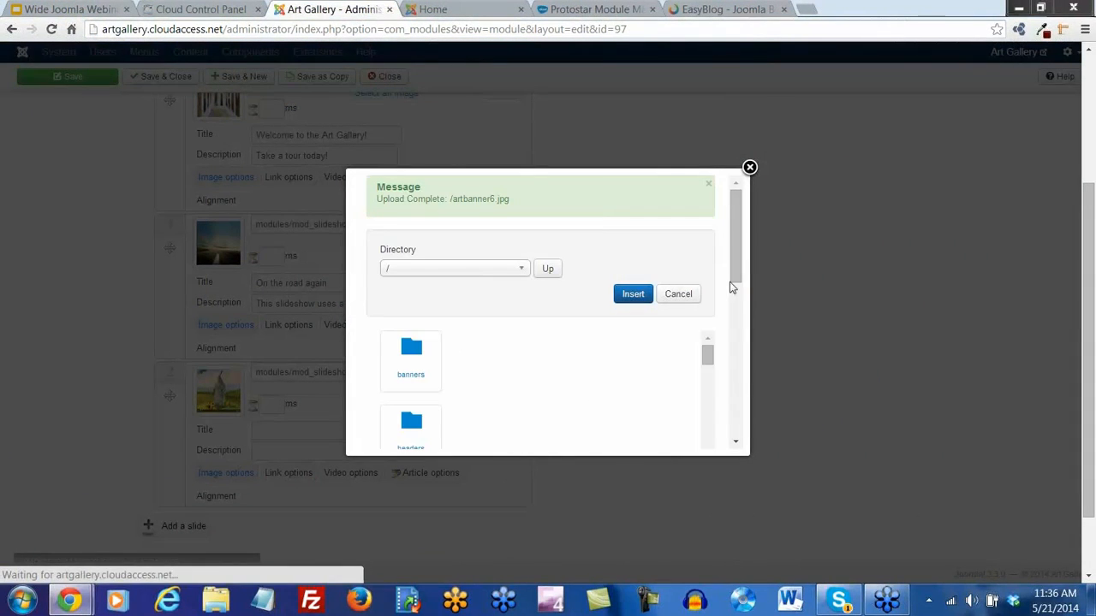
Insert artbanner6.jpg as slide 1's image
left_click_drag(738, 268, 732, 321)
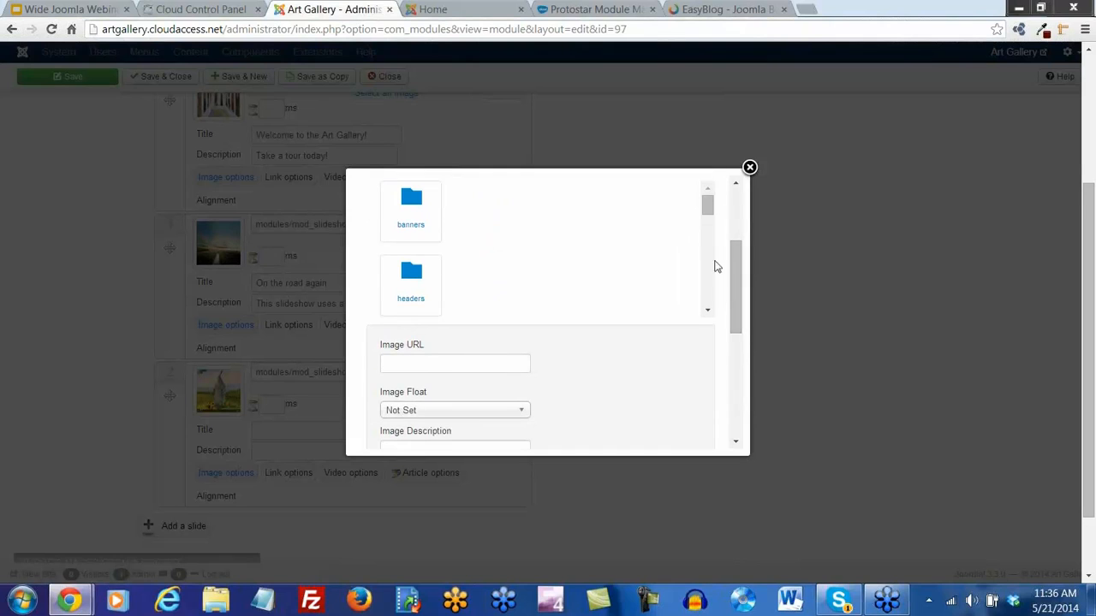
left_click_drag(707, 210, 707, 252)
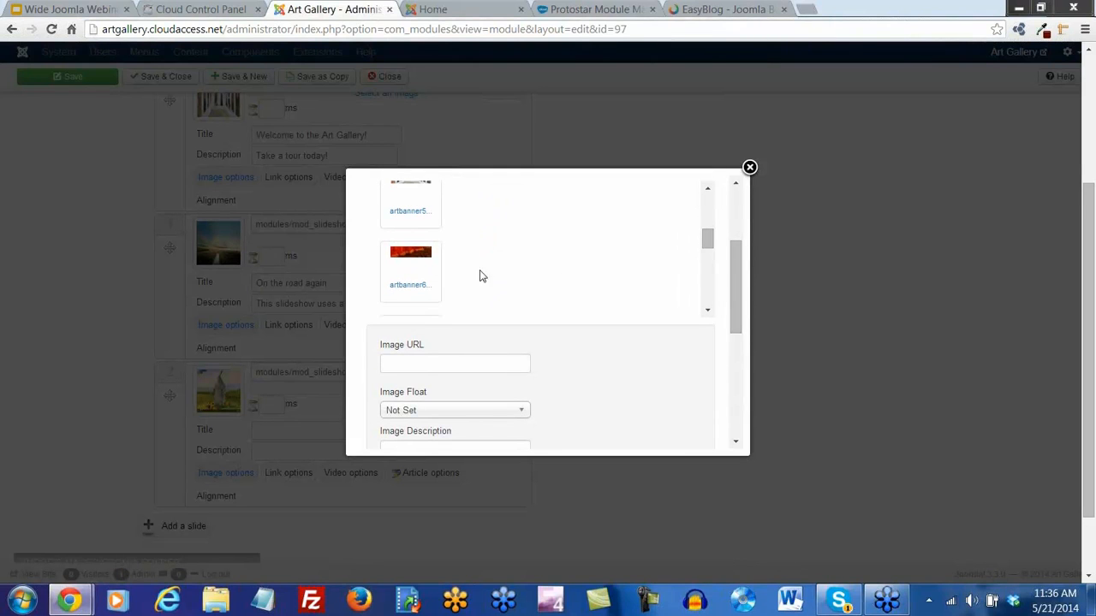
left_click(416, 288)
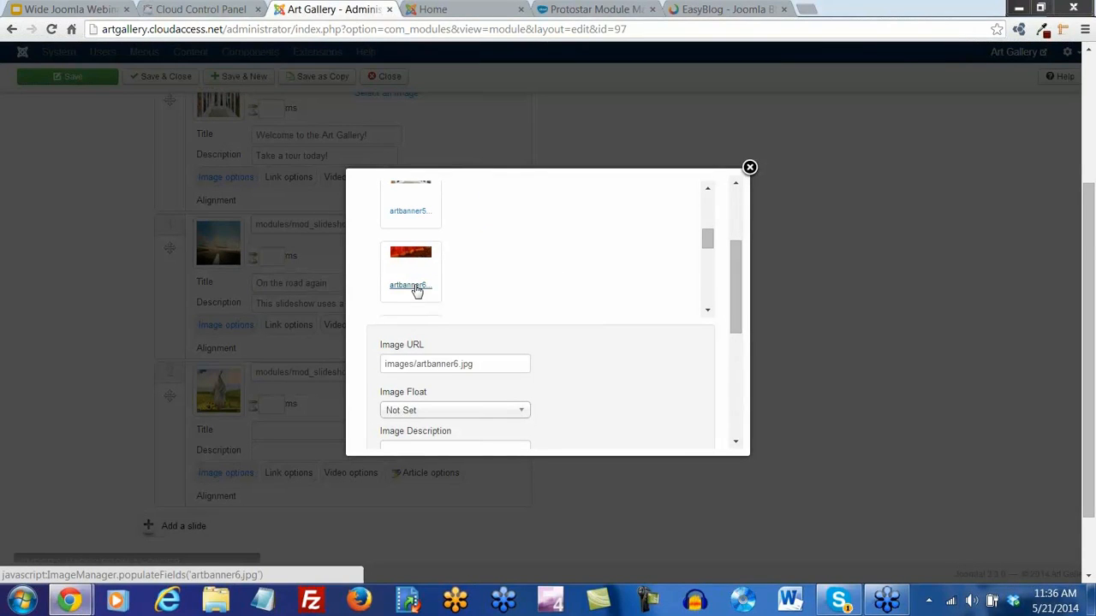
left_click_drag(732, 297, 663, 246)
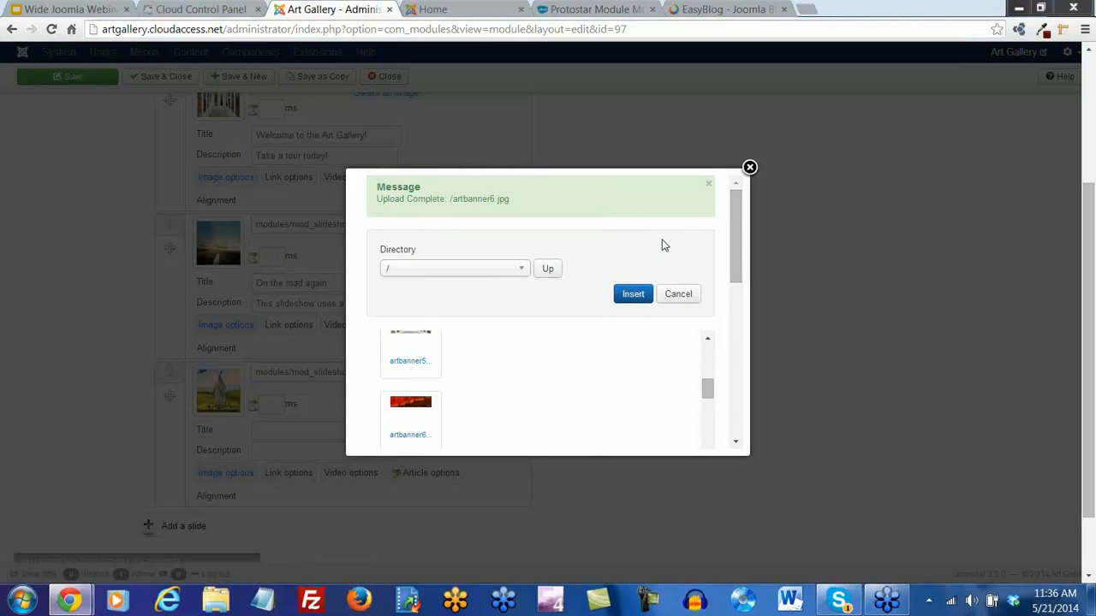
left_click(631, 293)
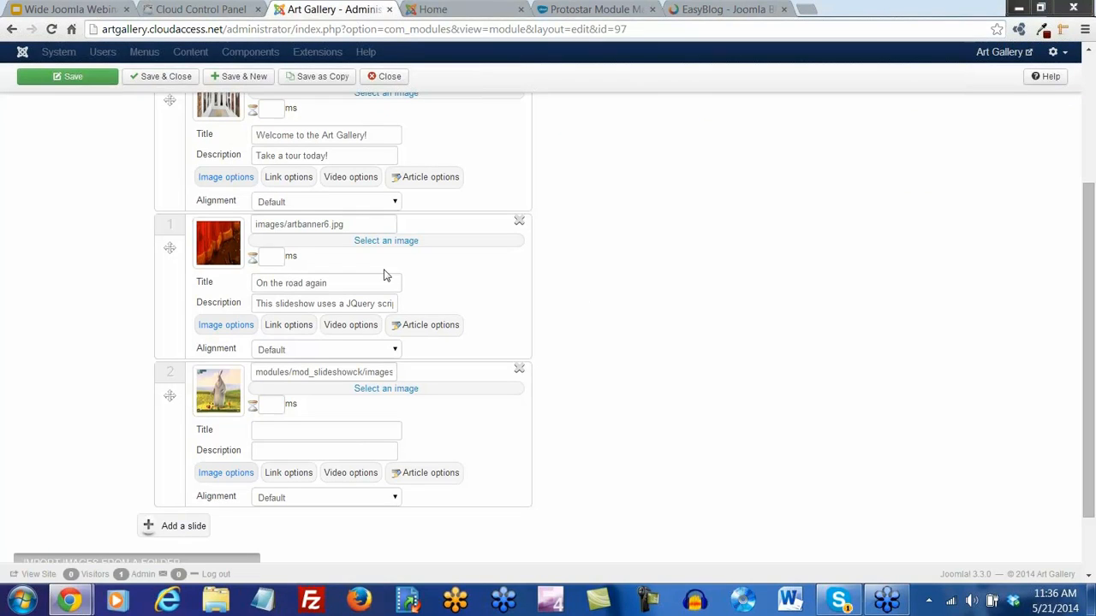
Blank slide 1's title, set its description to 'Attend a weekly dramatic performance!', then remove slide 2
left_click_drag(330, 287, 532, 308)
key("BackSpace")
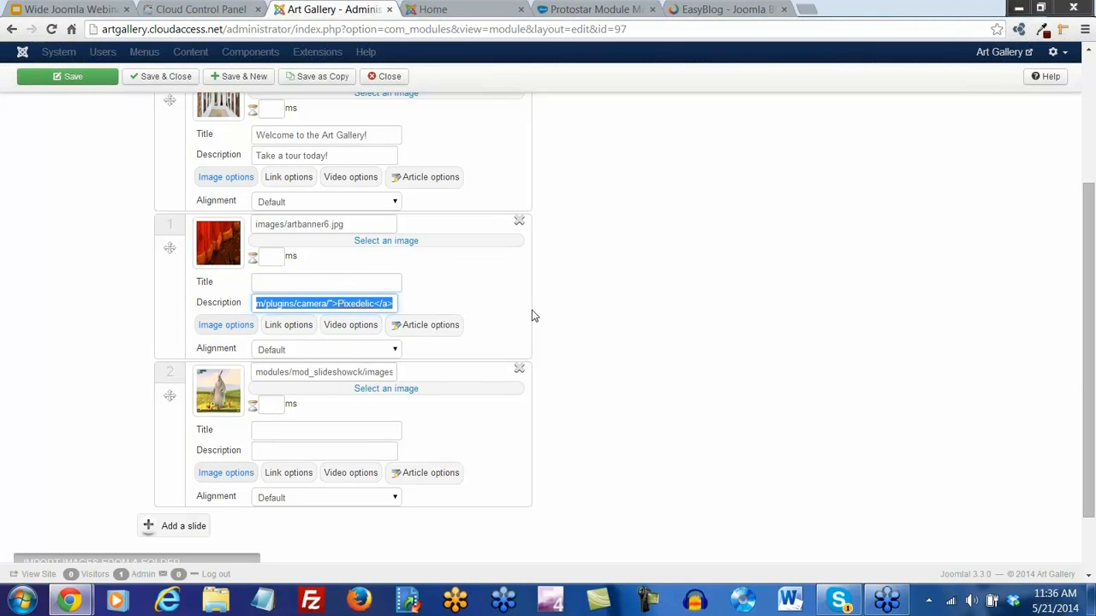
type("Weekly dramatic")
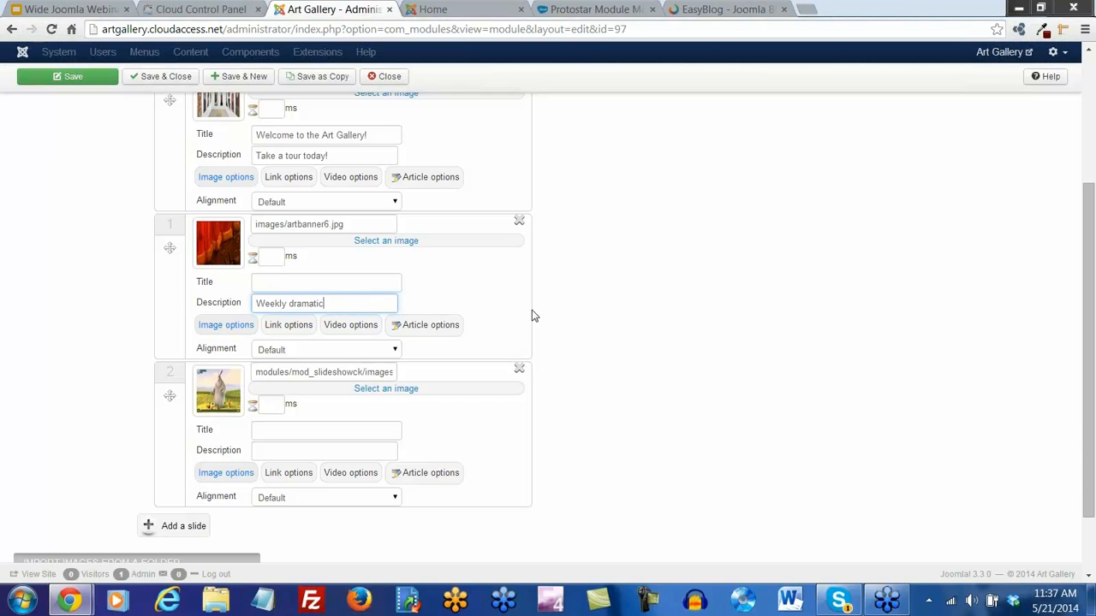
key("BackSpace")
key("BackSpace")
key("BackSpace")
key("BackSpace")
key("BackSpace")
key("BackSpace")
key("BackSpace")
key("BackSpace")
key("BackSpace")
key("BackSpace")
key("BackSpace")
key("BackSpace")
key("BackSpace")
key("BackSpace")
key("BackSpace")
key("BackSpace")
key("BackSpace")
key("BackSpace")
key("BackSpace")
key("BackSpace")
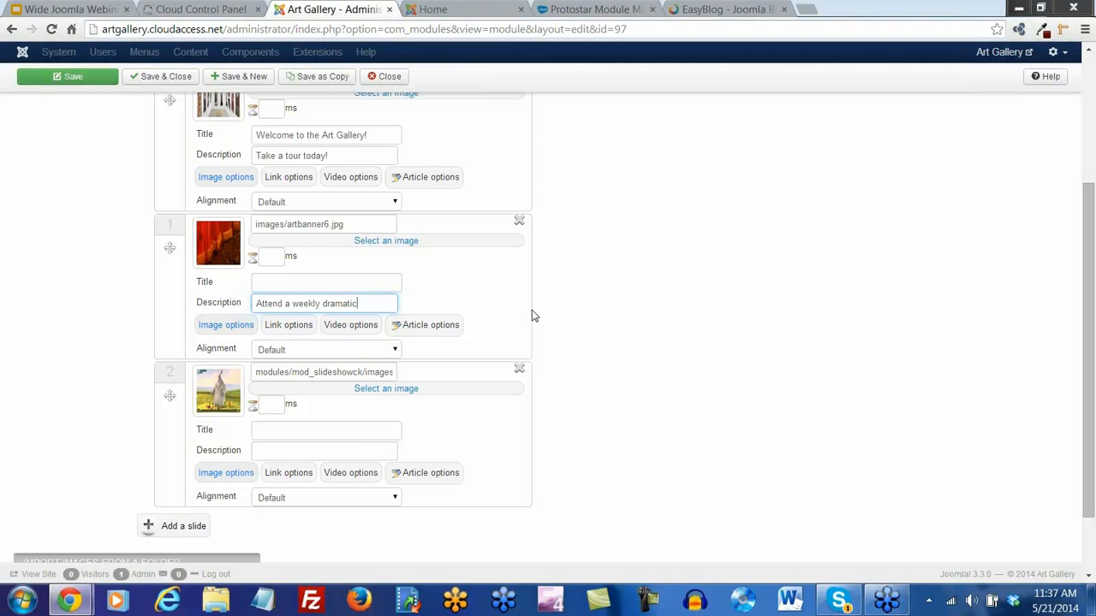
type("mance")
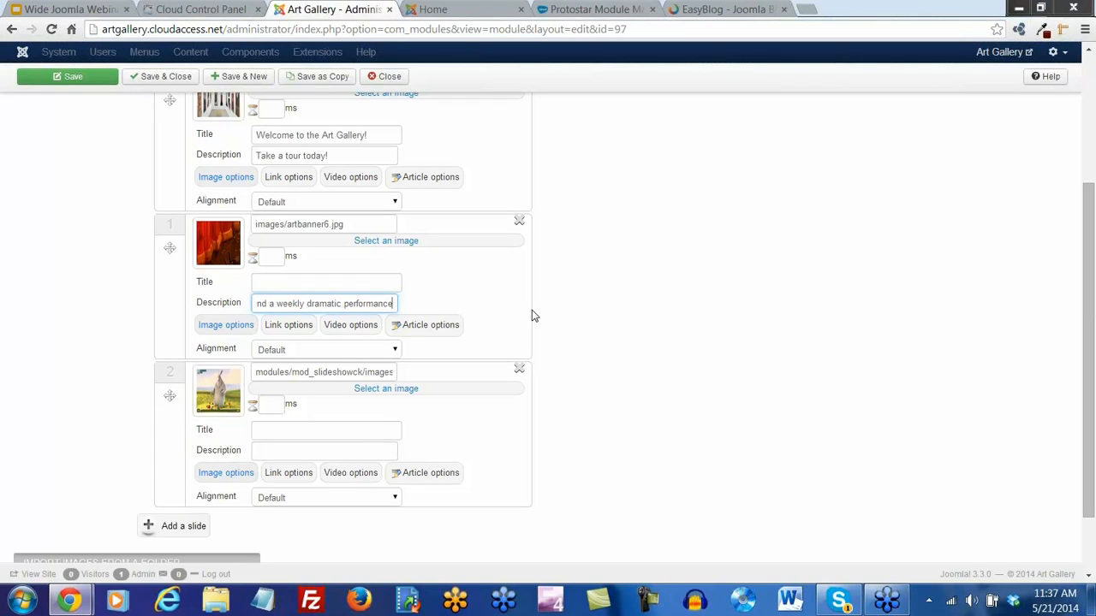
type("!")
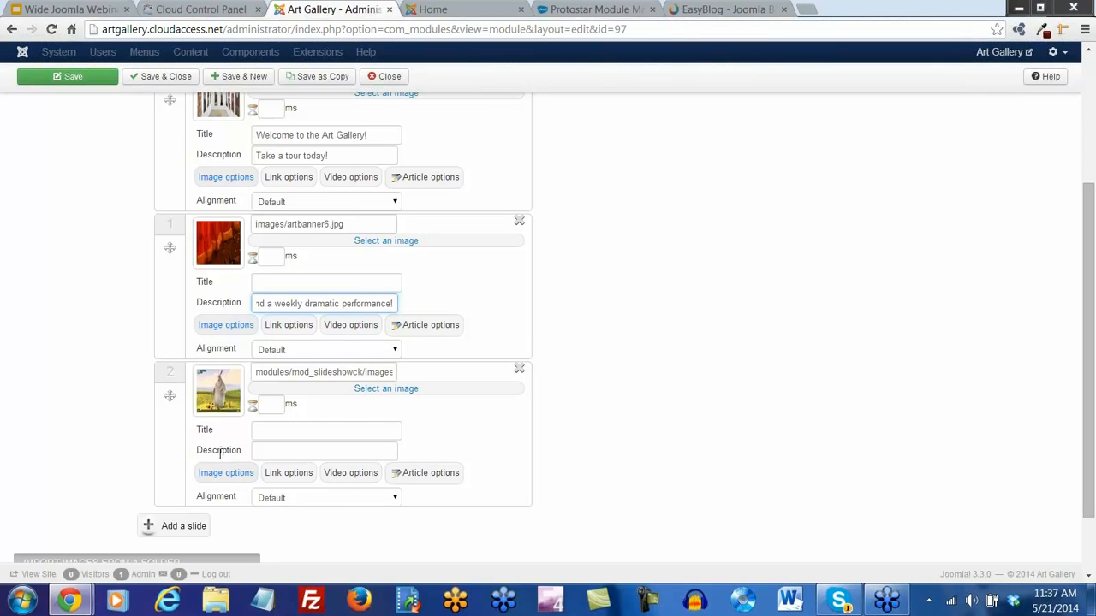
left_click(520, 370)
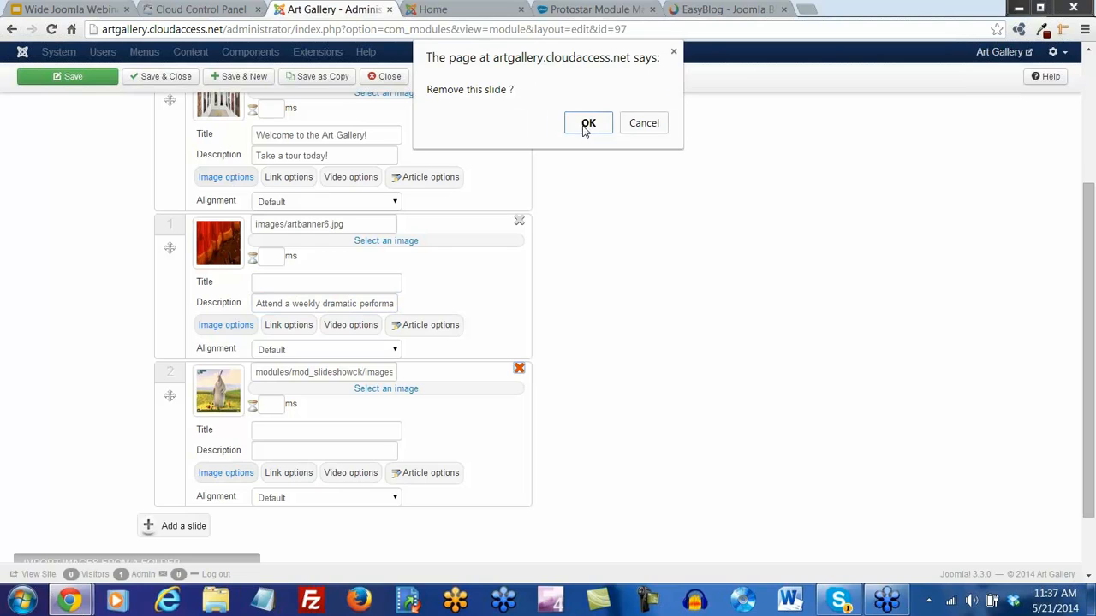
Confirm removing the old slide 2 and add a new empty slide
left_click(588, 125)
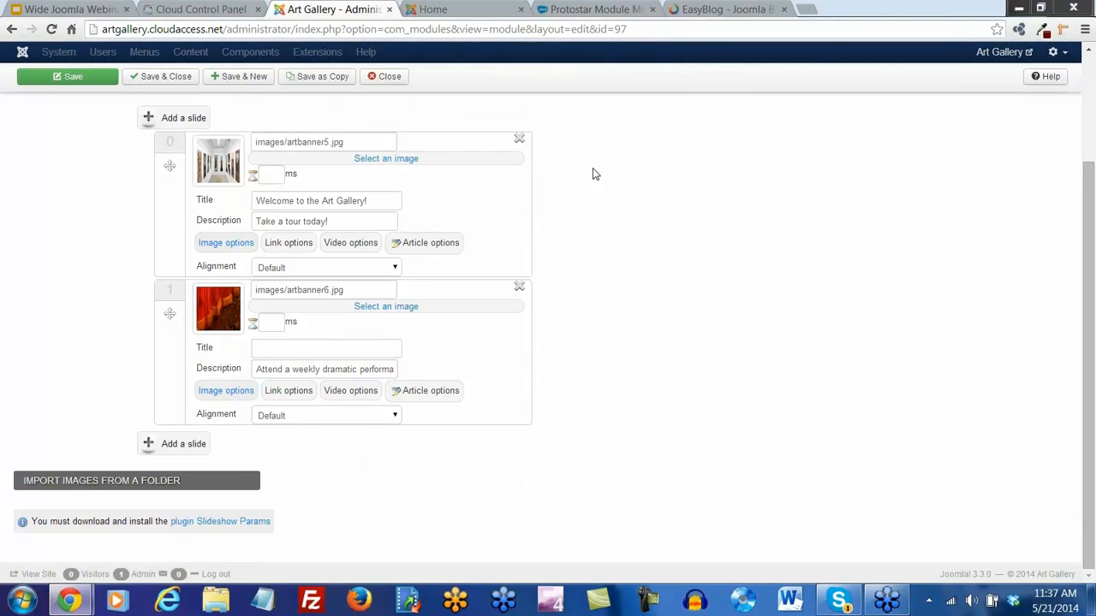
left_click(183, 444)
scroll(188, 445, "down", 1)
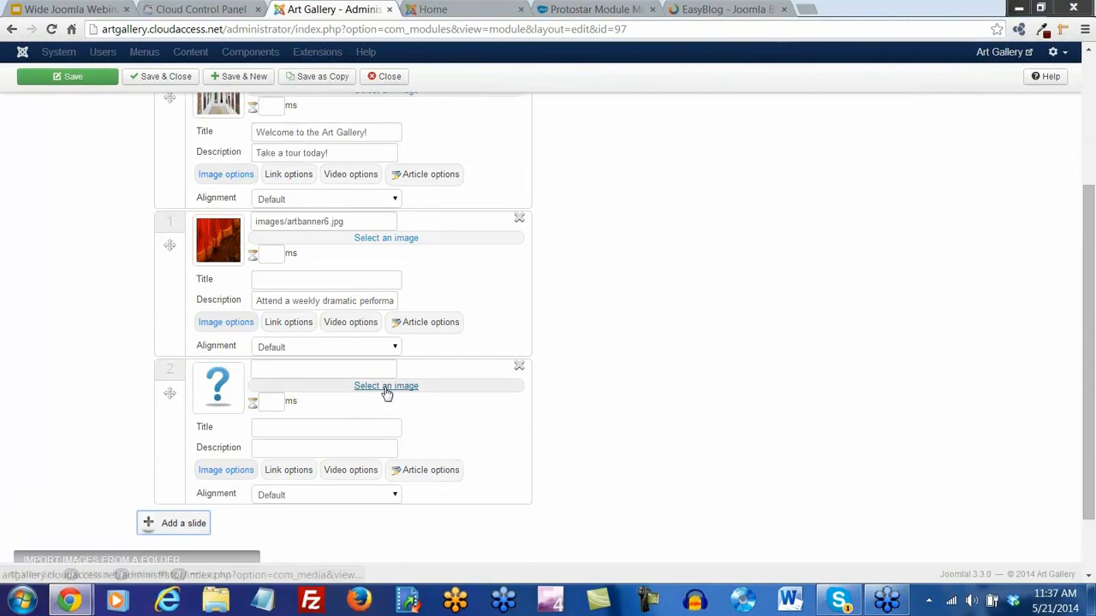
left_click(385, 387)
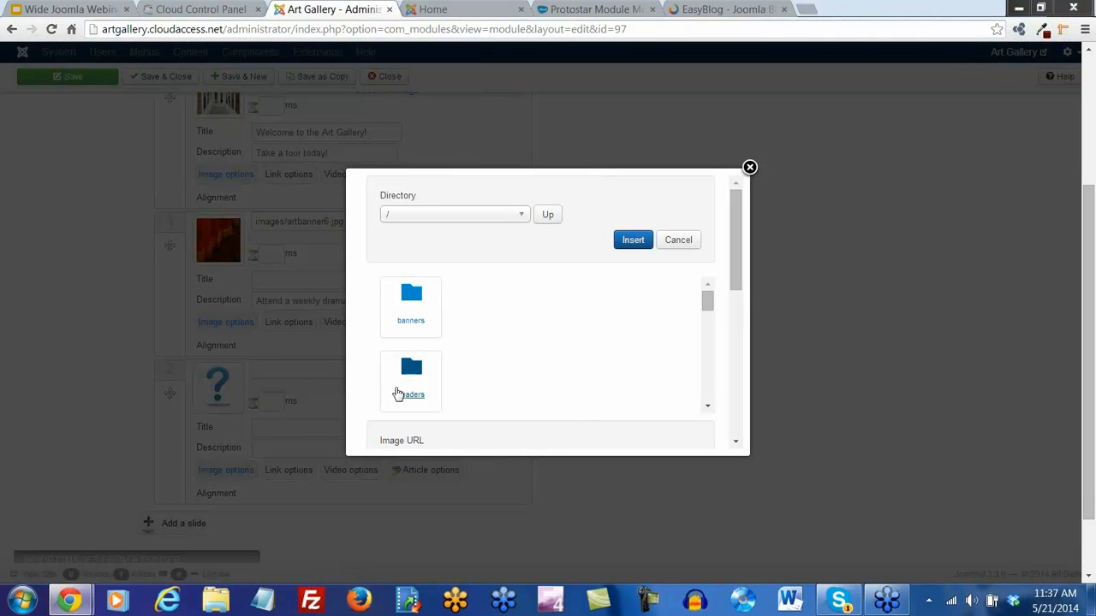
Upload artbanner7.jpg to the site's images
scroll(693, 246, "down", 1)
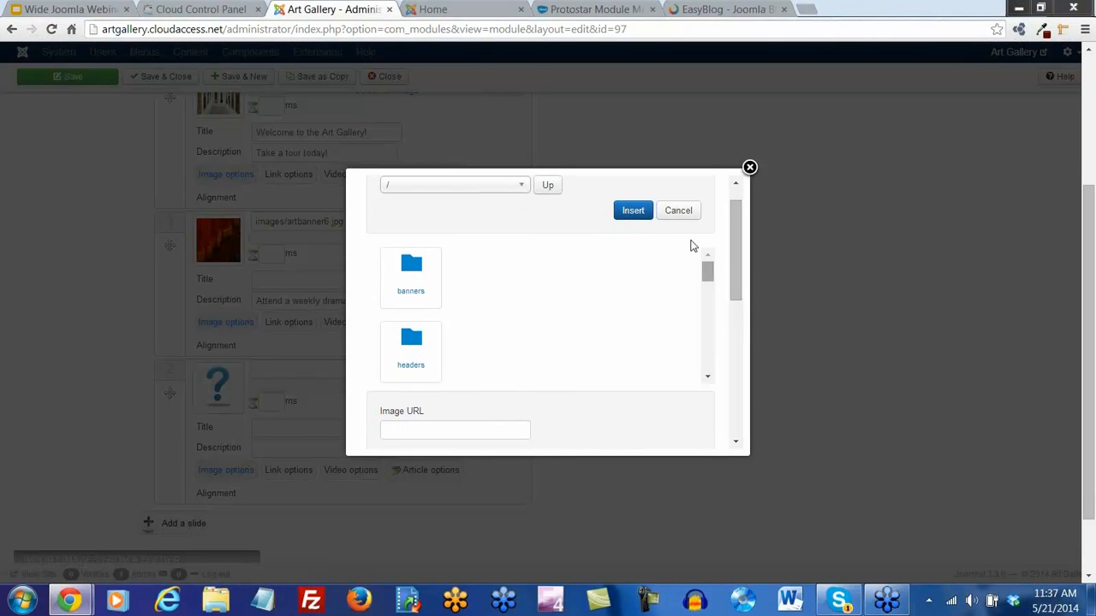
left_click_drag(736, 257, 736, 392)
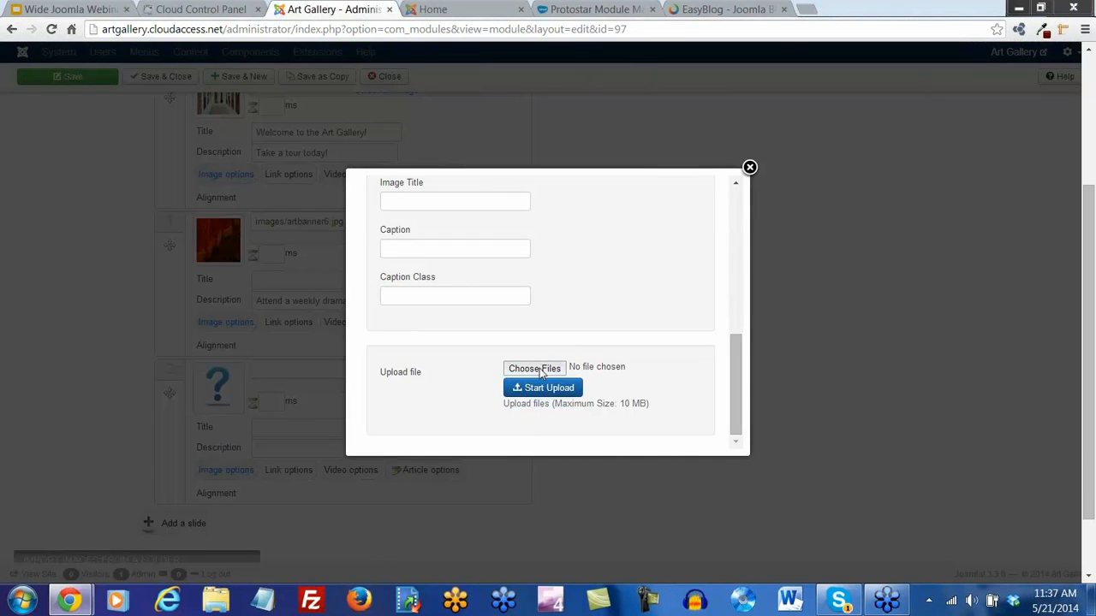
left_click(539, 370)
left_click(518, 225)
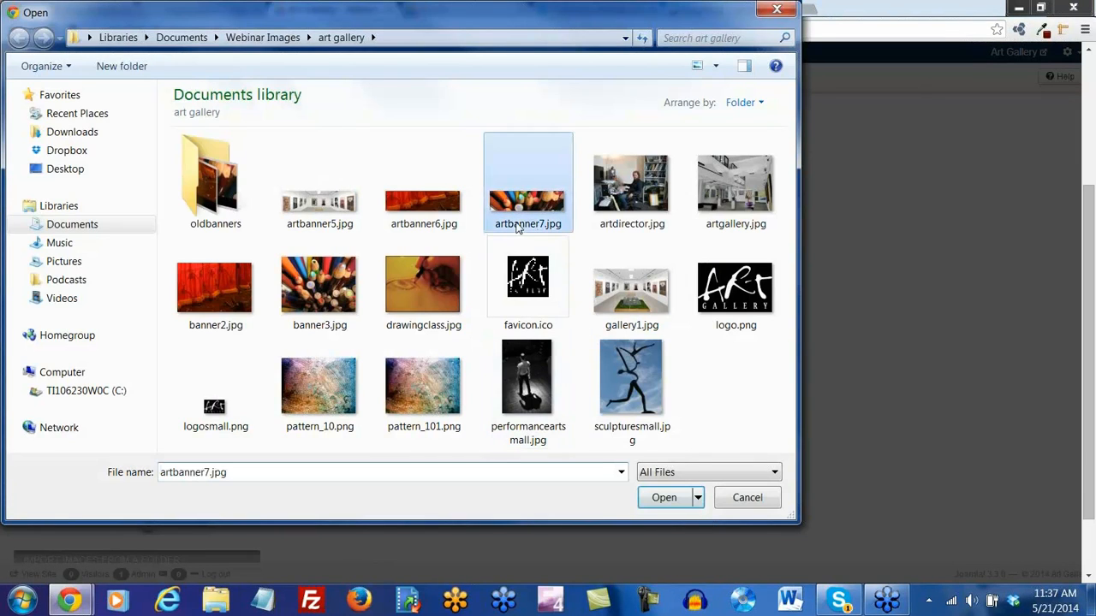
double_click(518, 225)
left_click(525, 387)
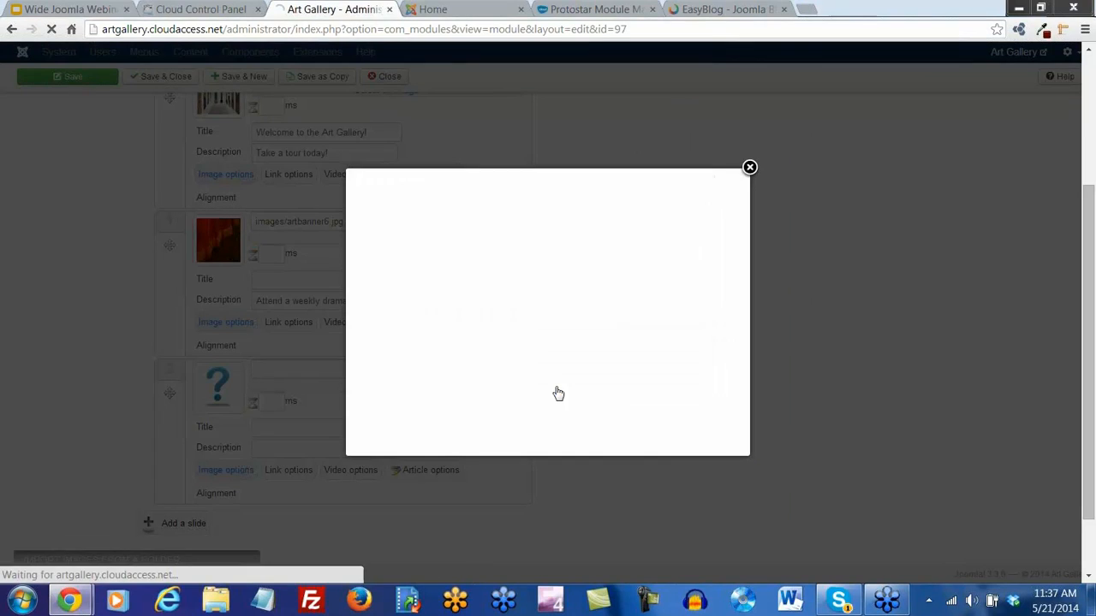
Insert artbanner7.jpg into slide 2 and describe it as 'Daily art classes available!'
left_click_drag(707, 352, 710, 399)
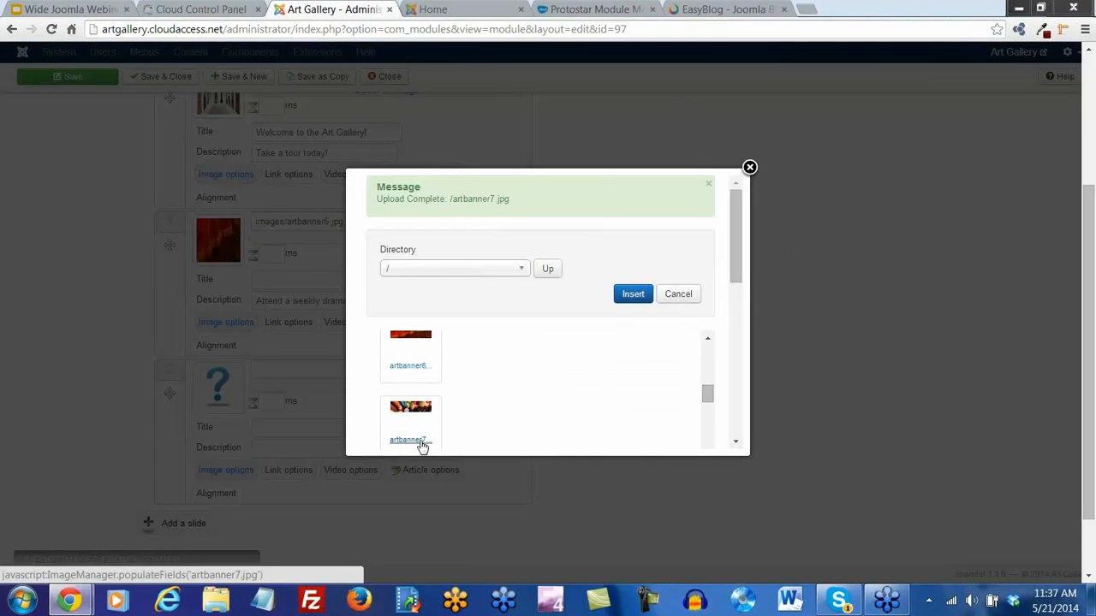
left_click(408, 440)
left_click(633, 295)
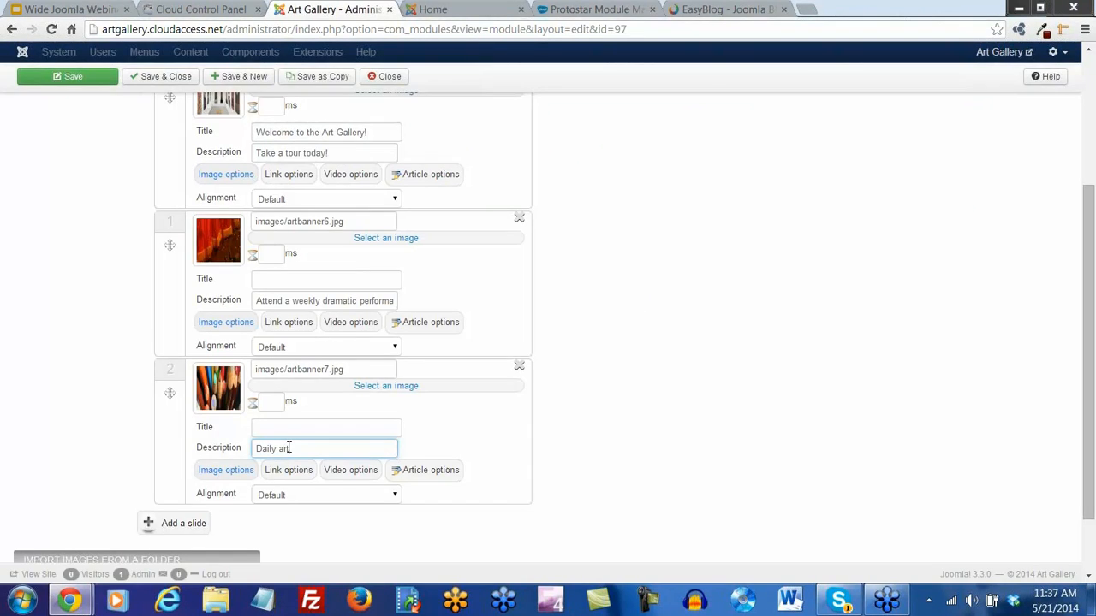
type("icl")
scroll(610, 493, "up", 3)
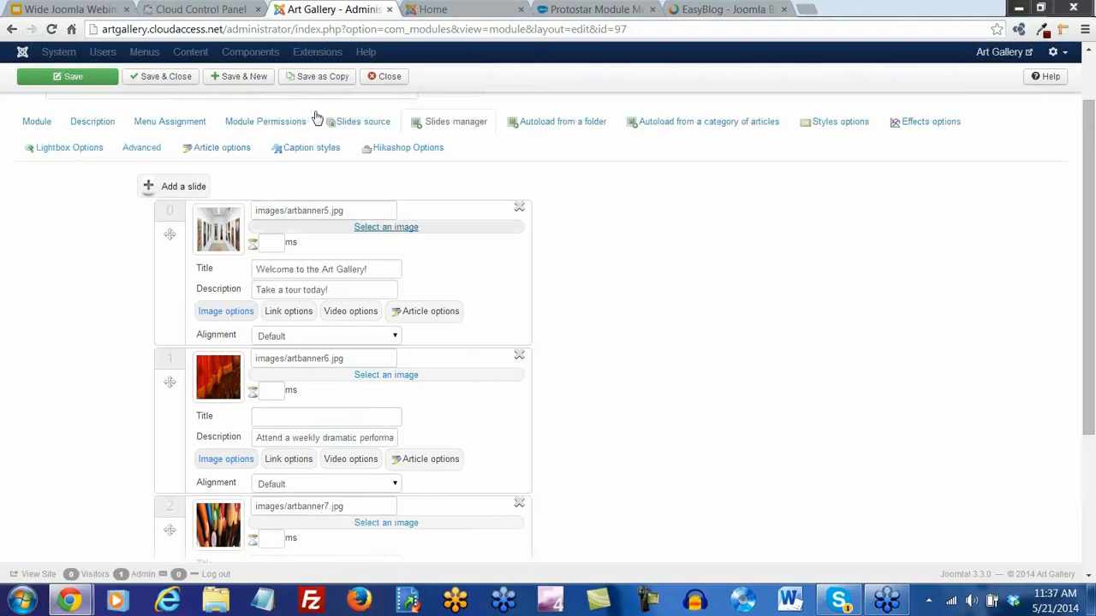
Save the Slideshow CK module and reload the home page to view the new slides
left_click(85, 82)
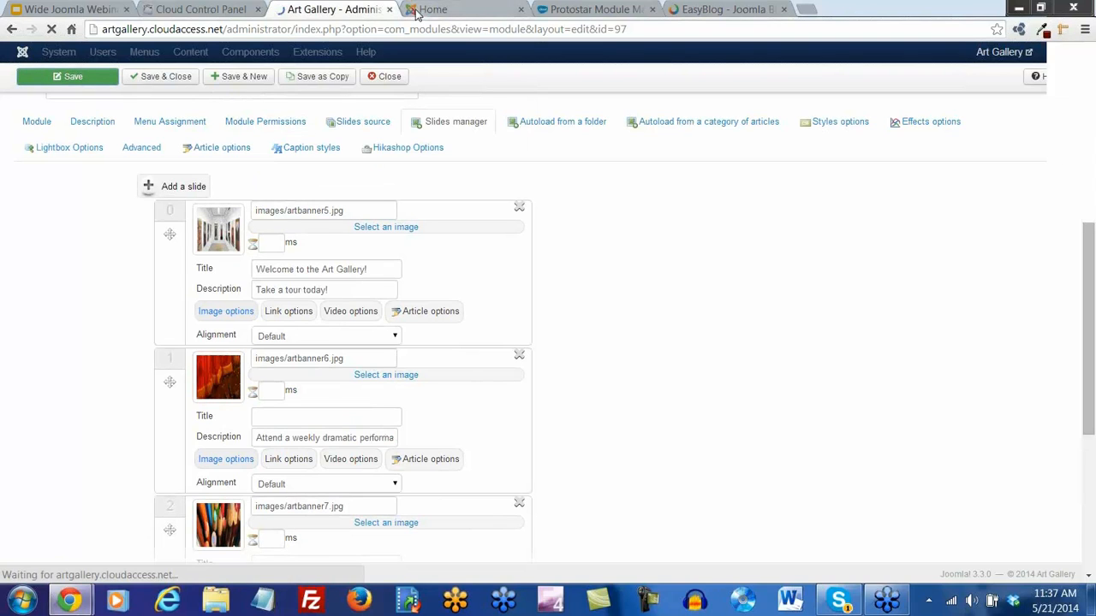
left_click(428, 10)
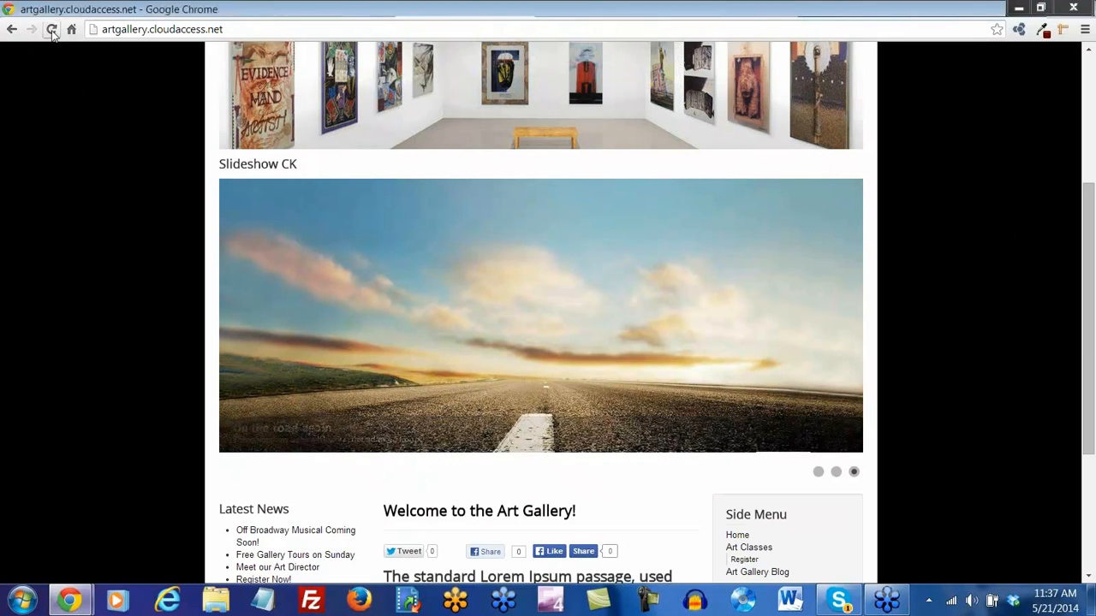
left_click(51, 30)
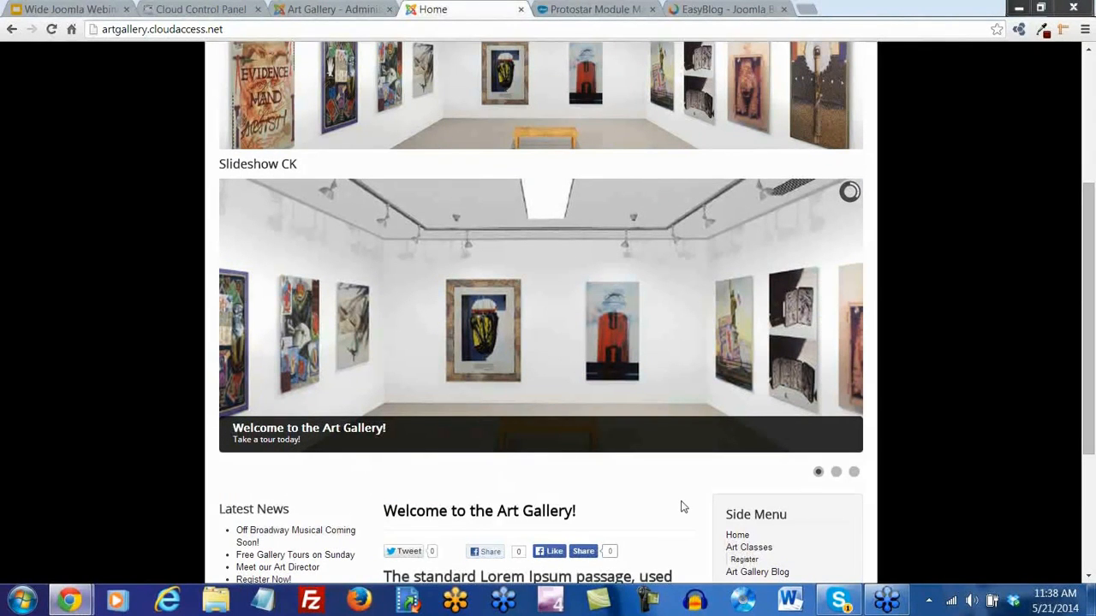
left_click(852, 324)
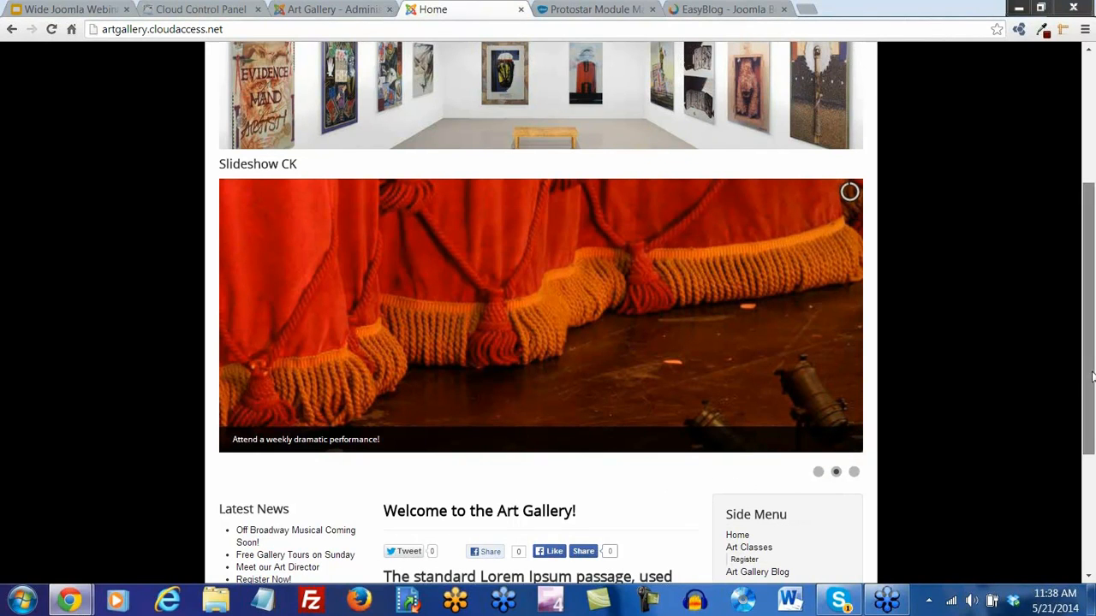
Measure the slideshow image's size on the home page with an on-page ruler
left_click_drag(1093, 372, 1091, 317)
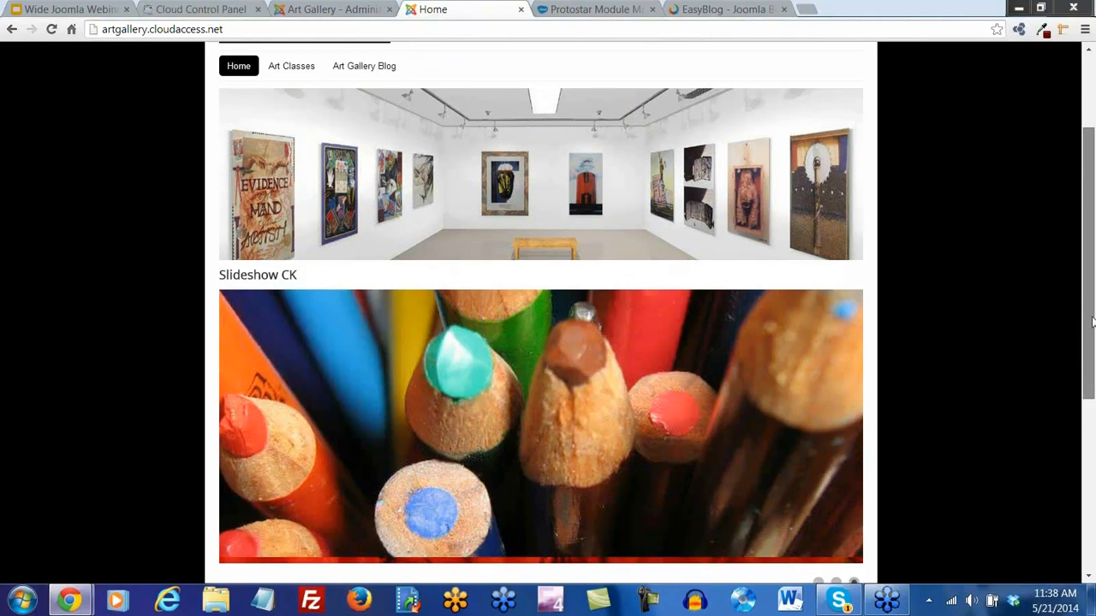
left_click_drag(300, 276, 206, 274)
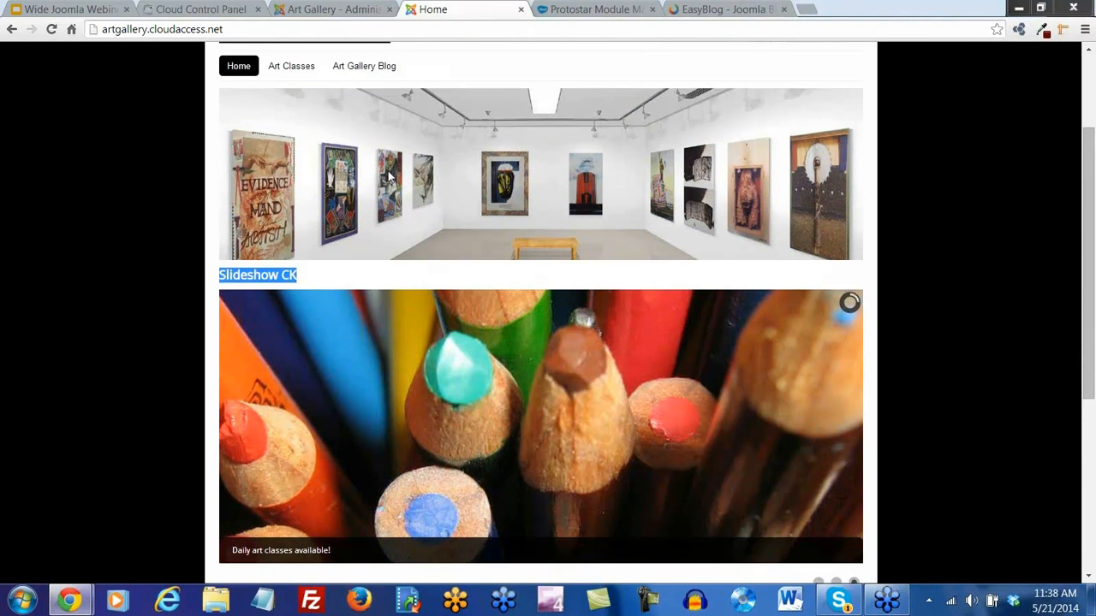
left_click(1062, 29)
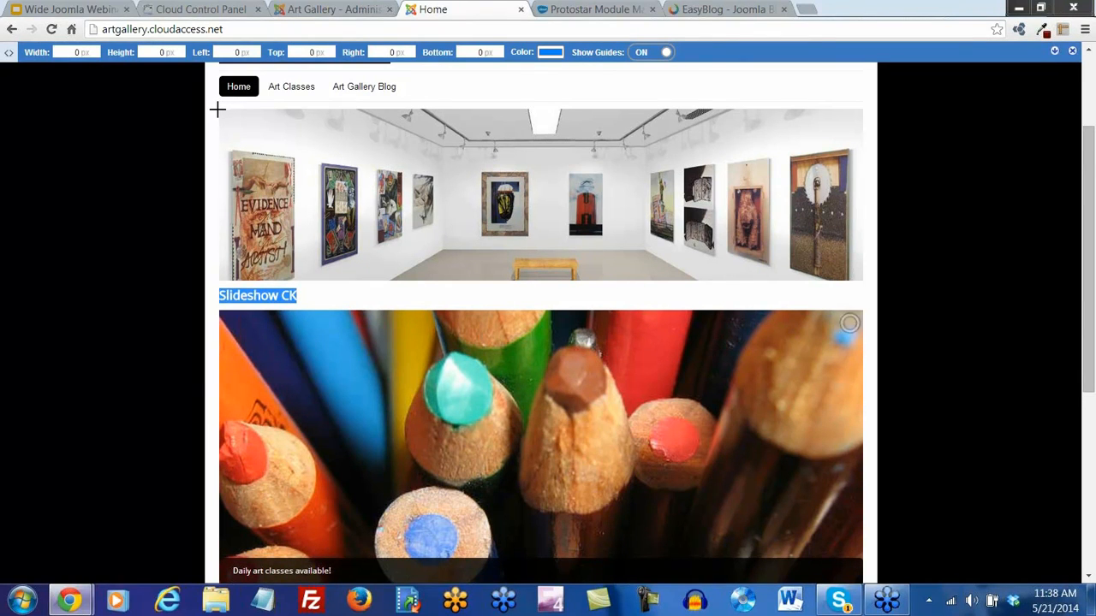
left_click_drag(219, 110, 316, 276)
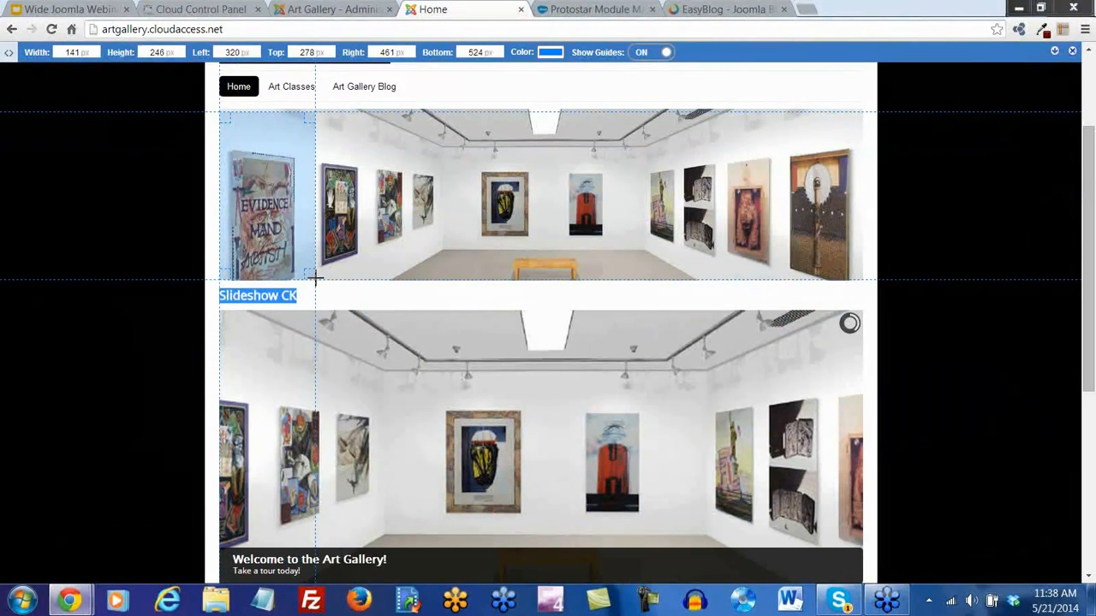
left_click(312, 12)
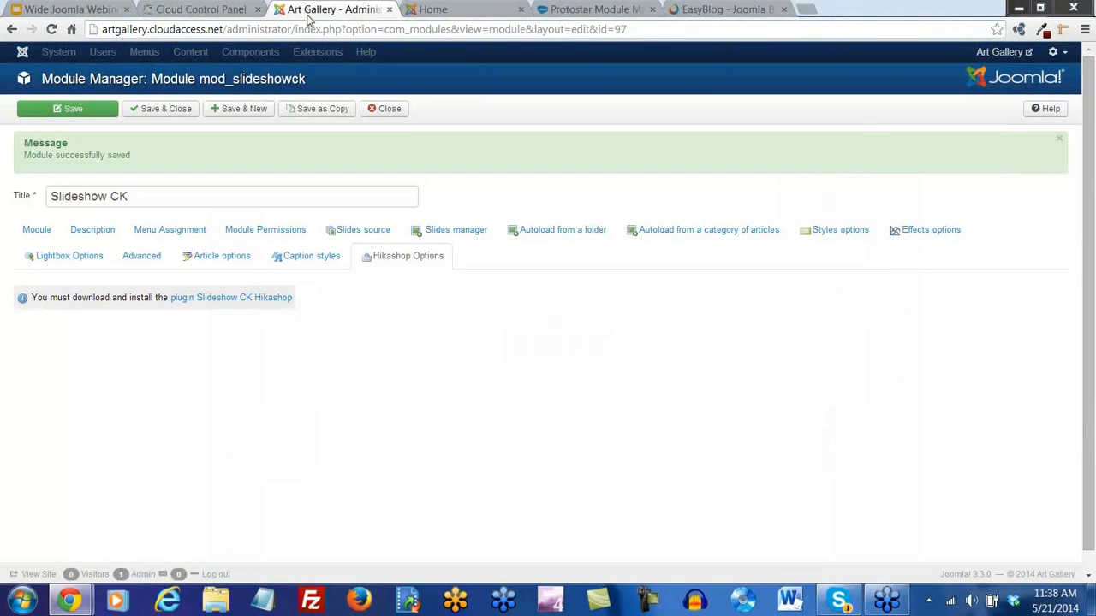
In the slideshow's style options, change the height from 400 to 250
left_click(844, 235)
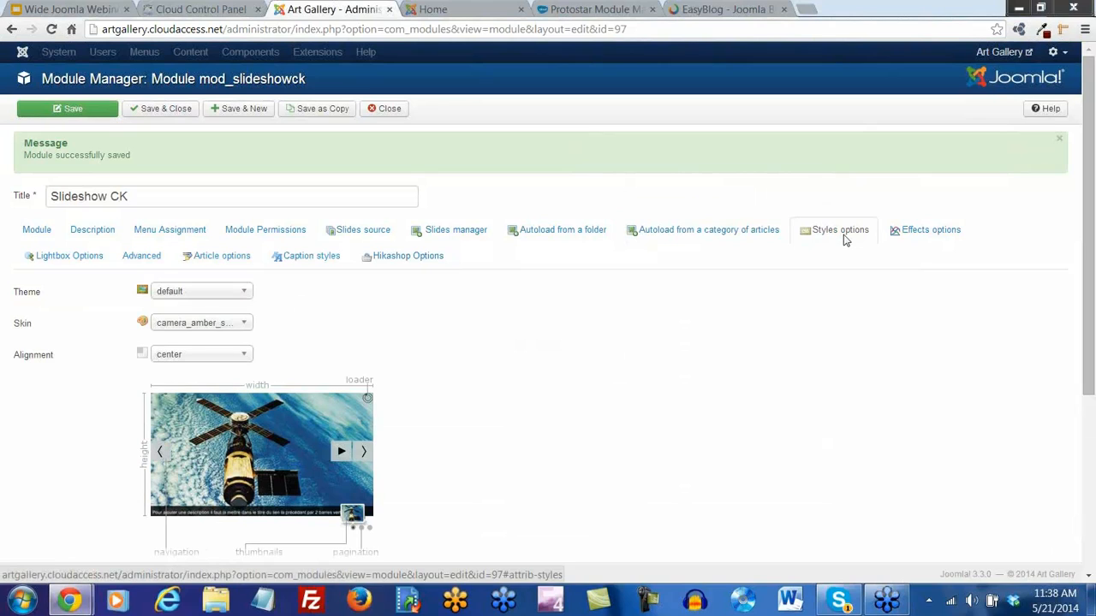
scroll(459, 342, "down", 2)
scroll(459, 342, "down", 1)
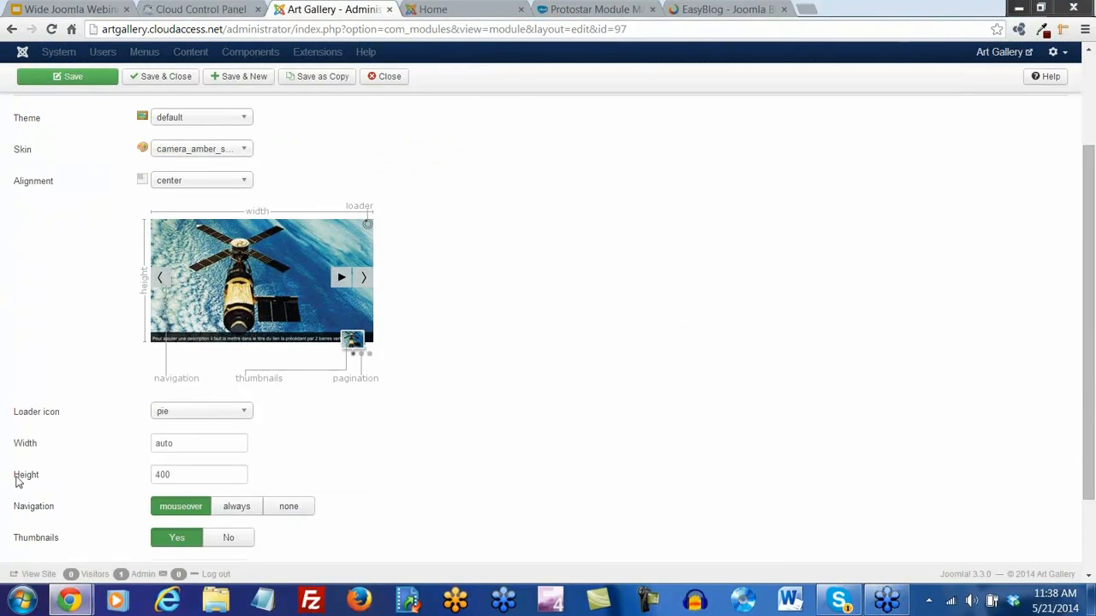
mouse_move(32, 485)
left_click_drag(171, 479, 143, 486)
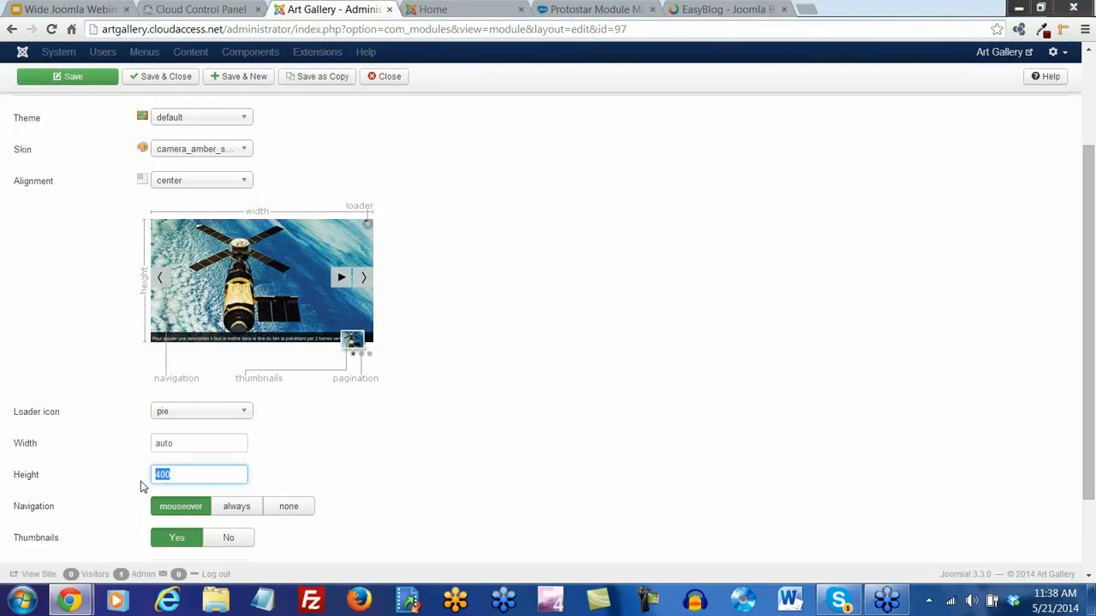
type("250")
key("Return")
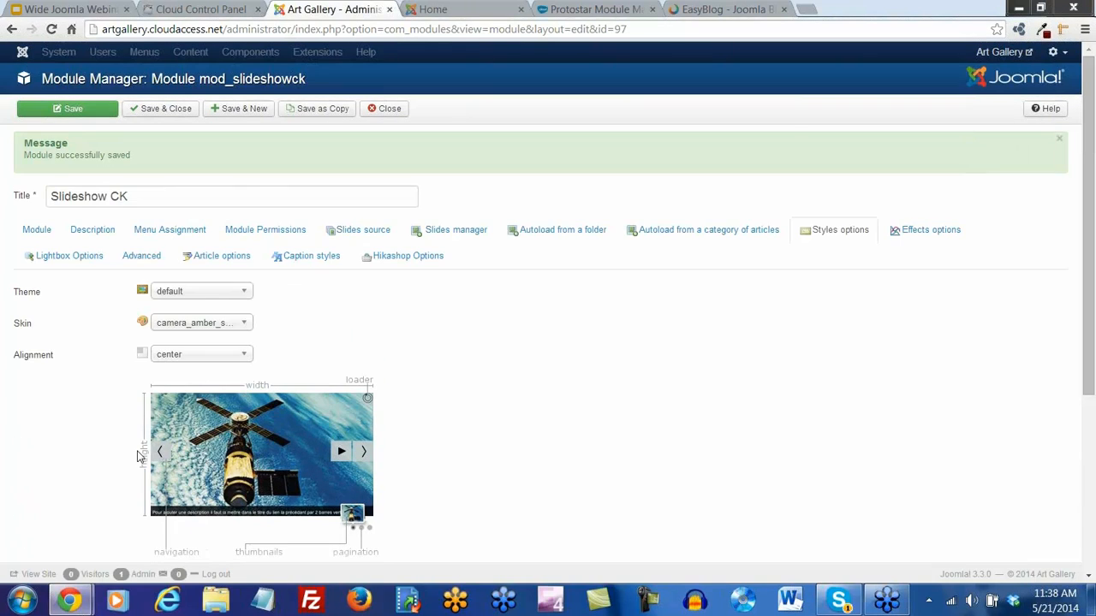
Set the module's Show Title to Hide and save and close it
left_click(36, 232)
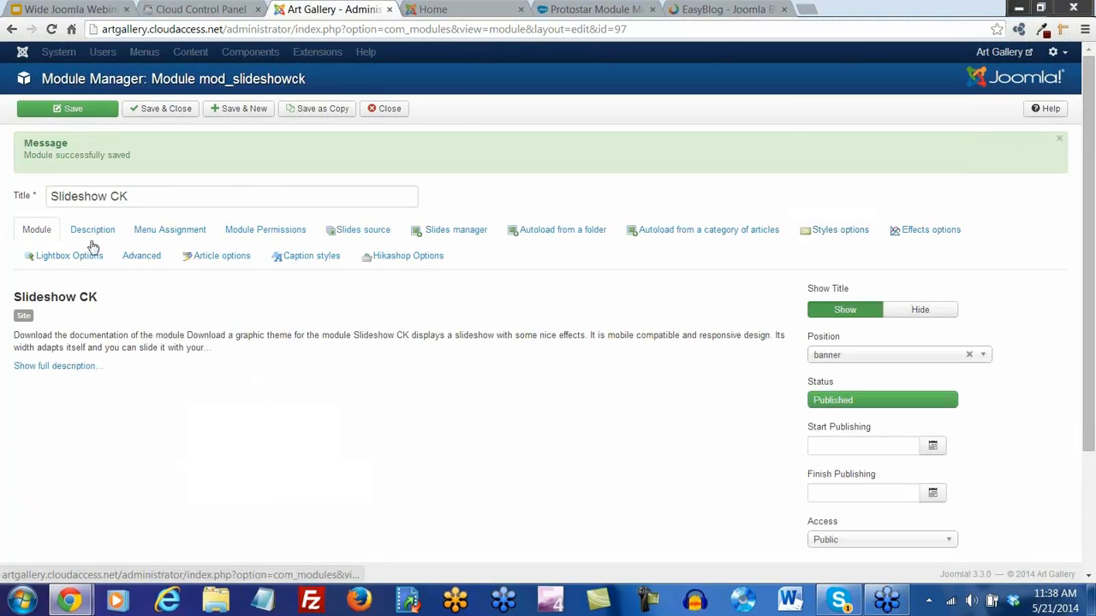
left_click(927, 314)
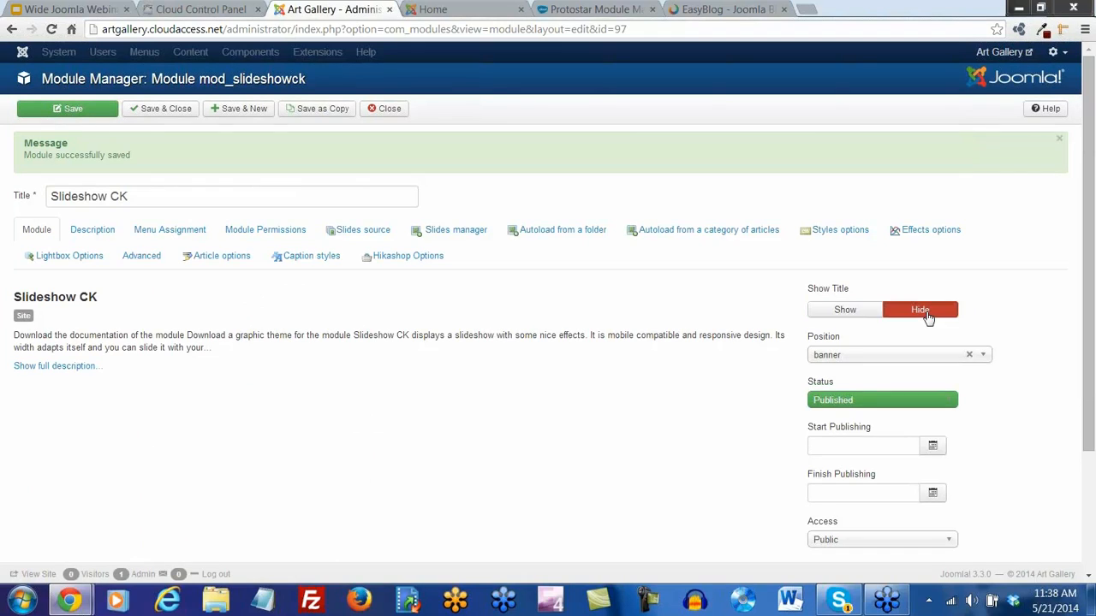
left_click(163, 112)
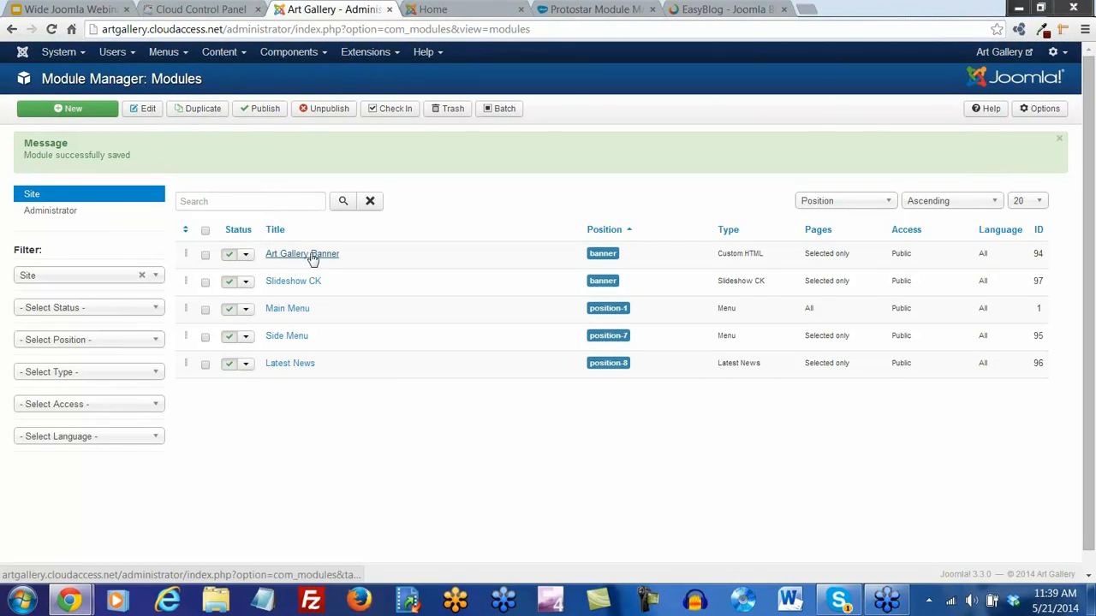
Unpublish the Art Gallery Banner module and reload the home page to check the result
left_click(230, 258)
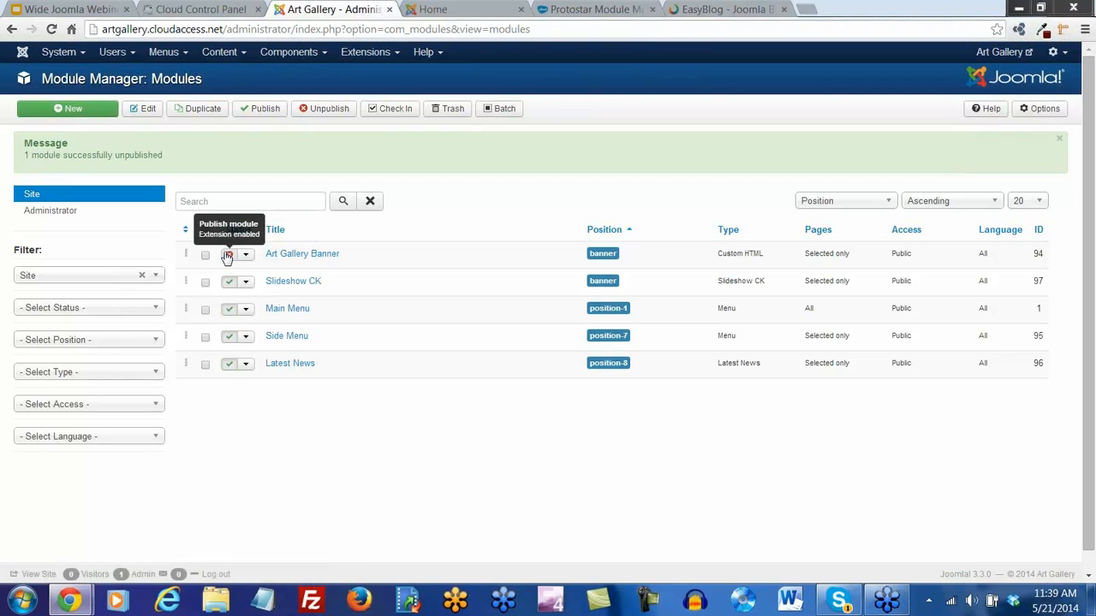
left_click(432, 9)
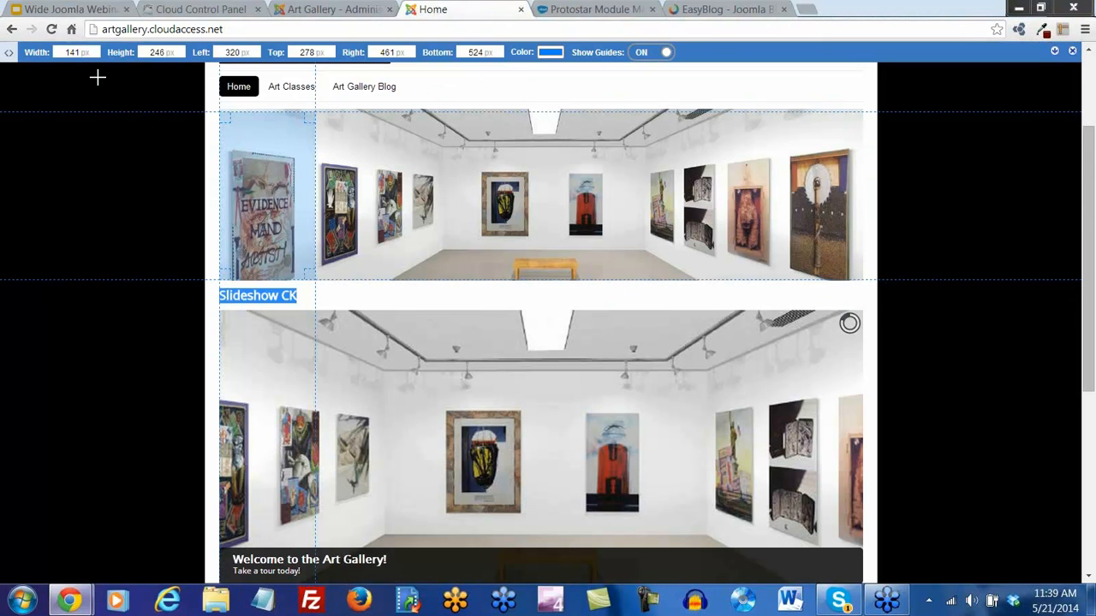
left_click(51, 29)
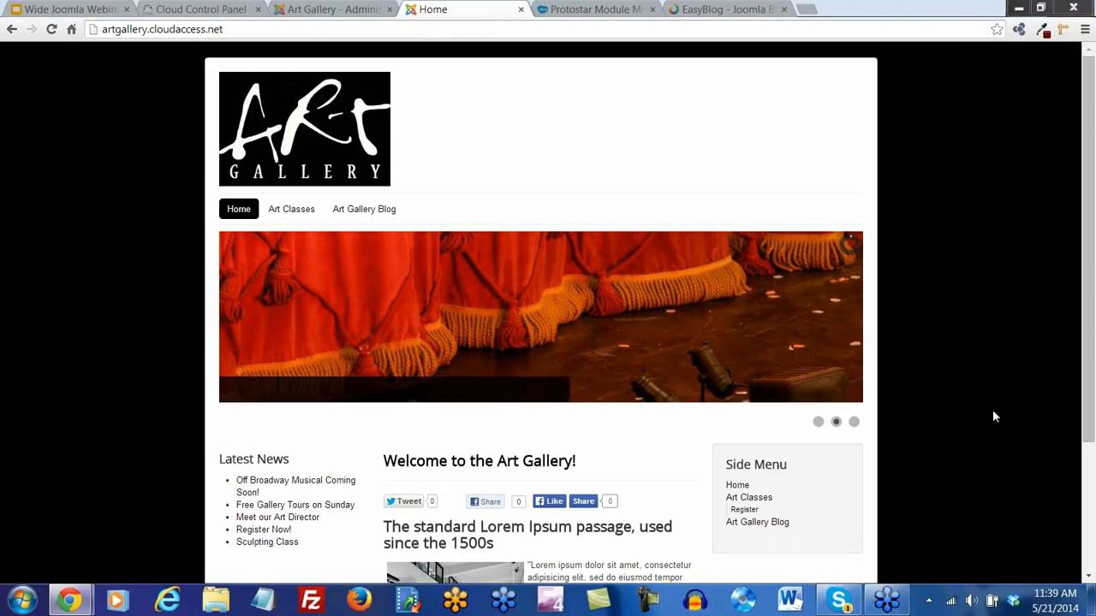
View the Register page under Art Classes, then go back to the administration tab
mouse_move(289, 214)
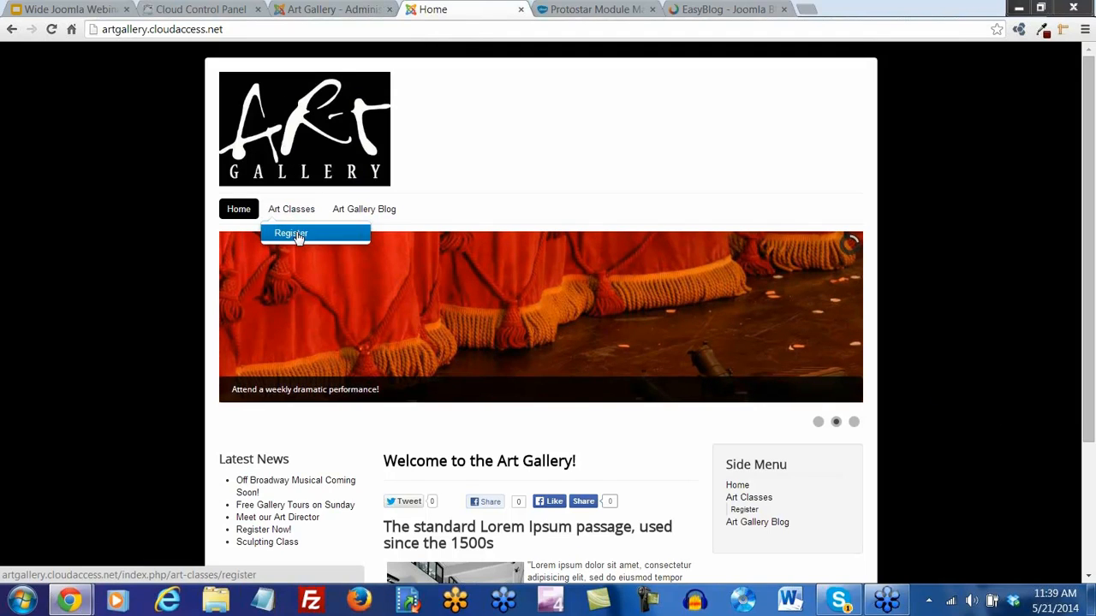
left_click(290, 243)
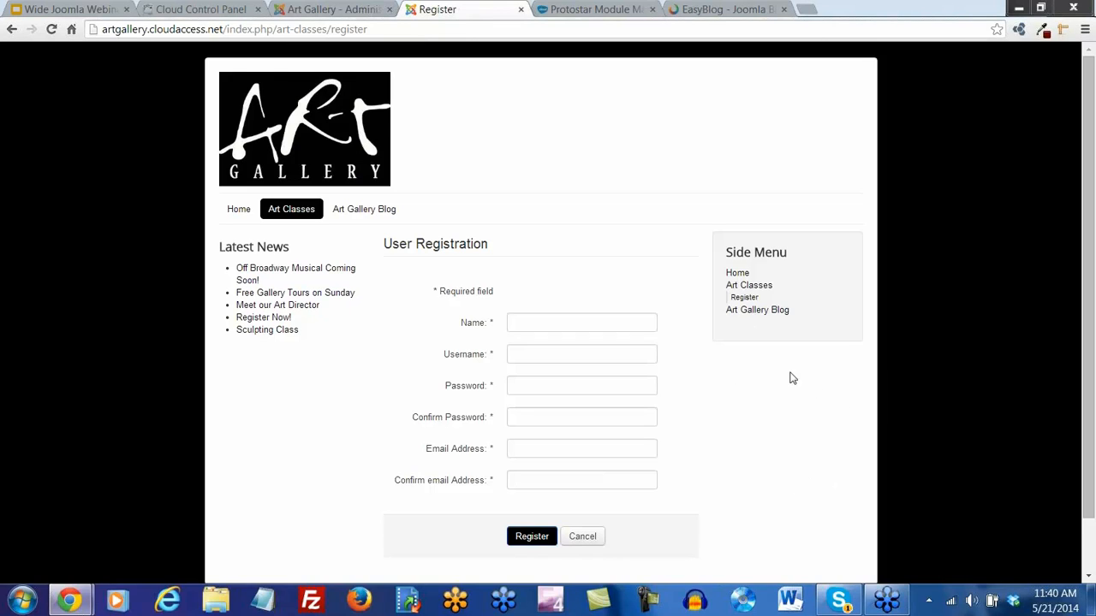
left_click(341, 10)
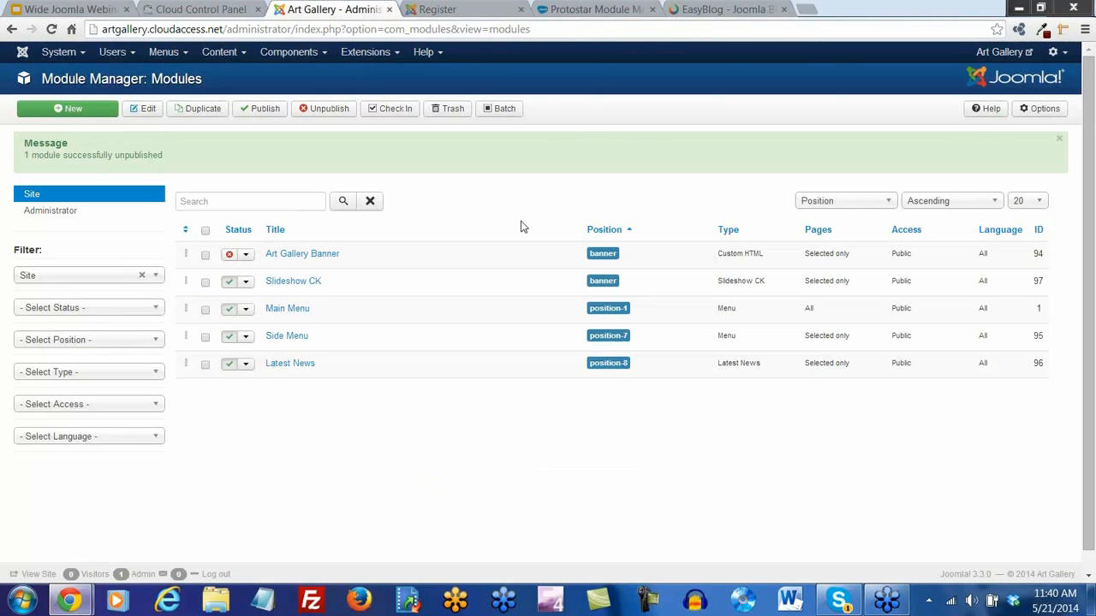
Filter the Plugin Manager by 'user' and enable the User - Contact Creator plugin
left_click(398, 53)
left_click(390, 122)
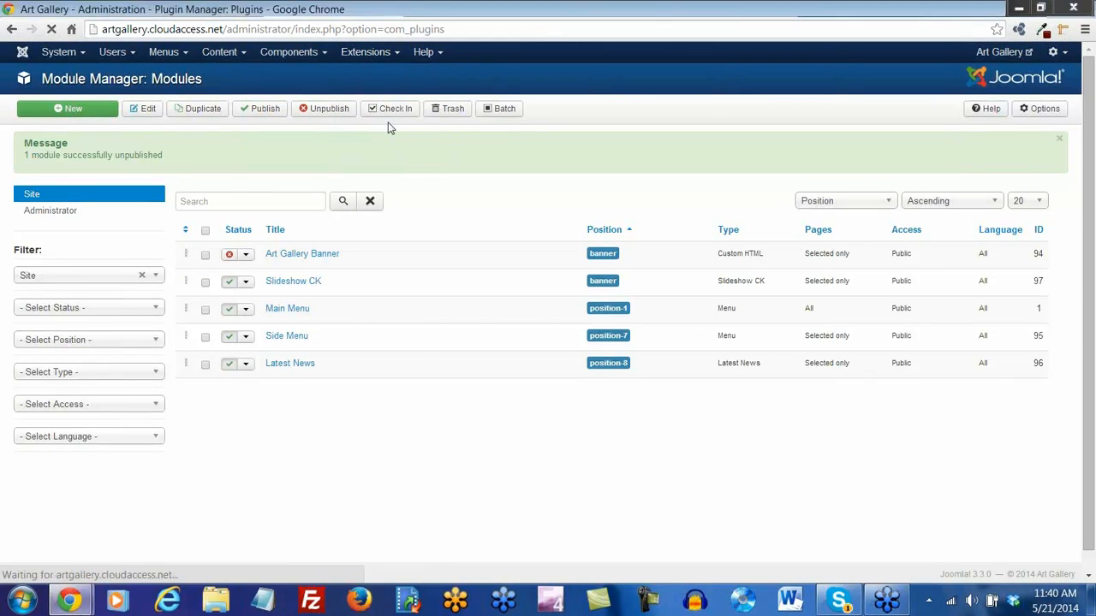
double_click(200, 151)
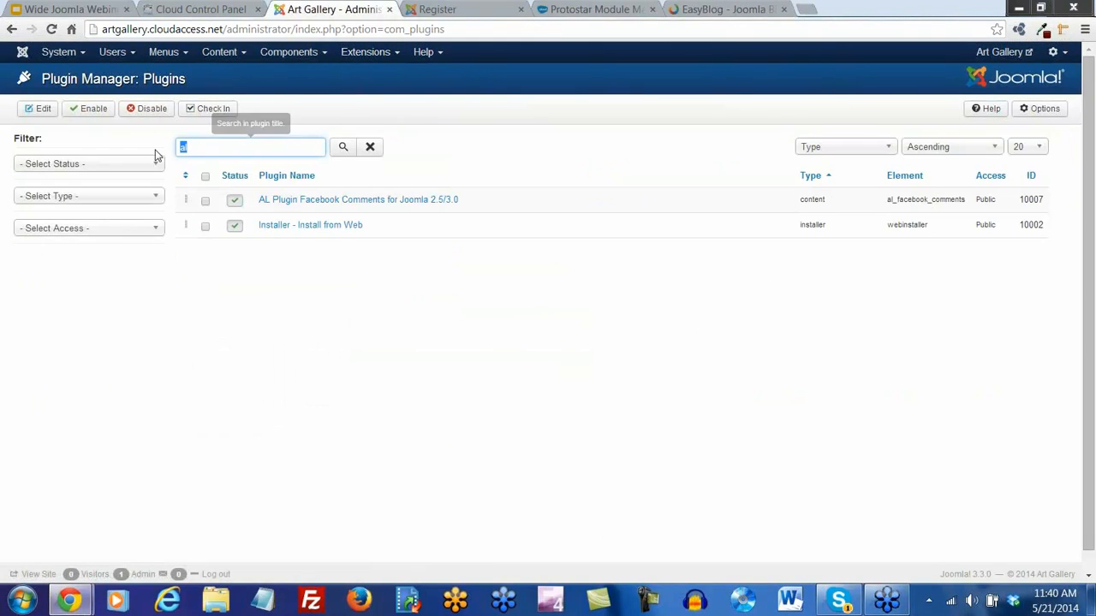
type("users")
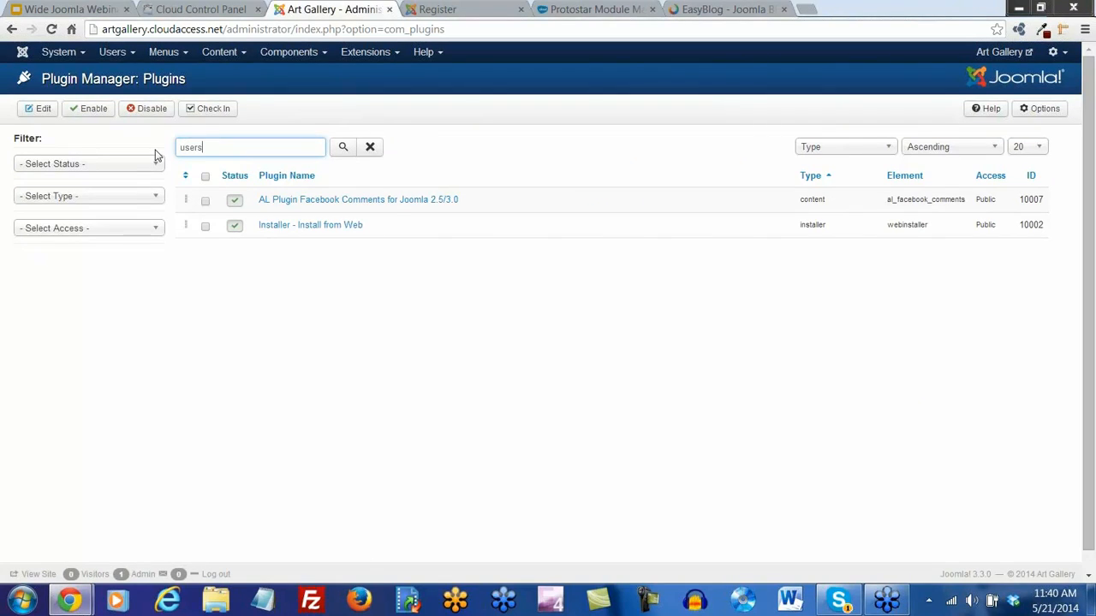
key("Return")
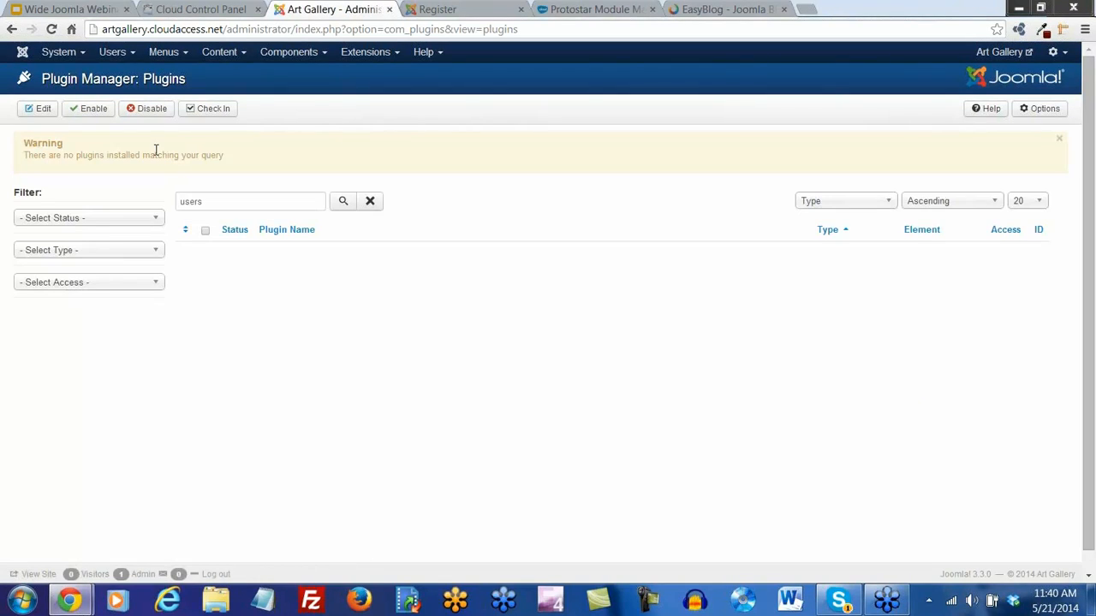
left_click(212, 203)
key("BackSpace")
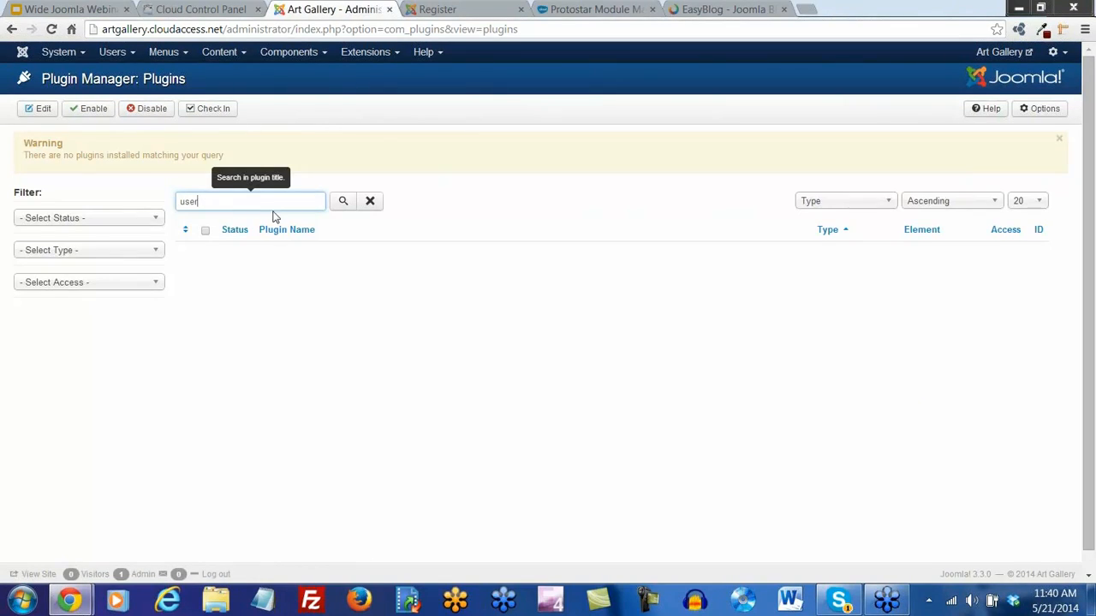
left_click(345, 203)
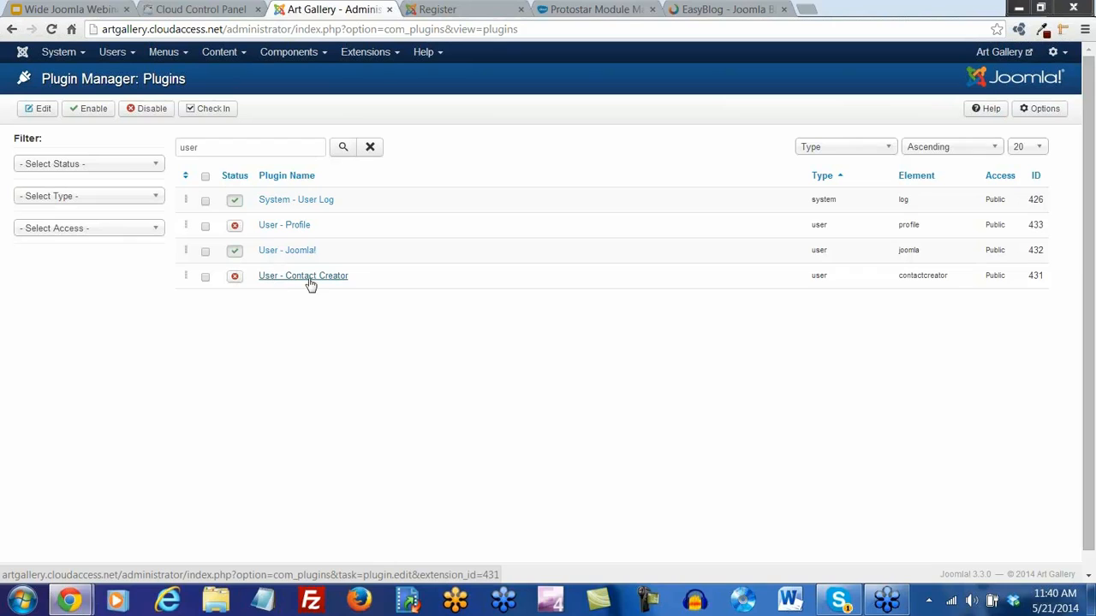
left_click(235, 279)
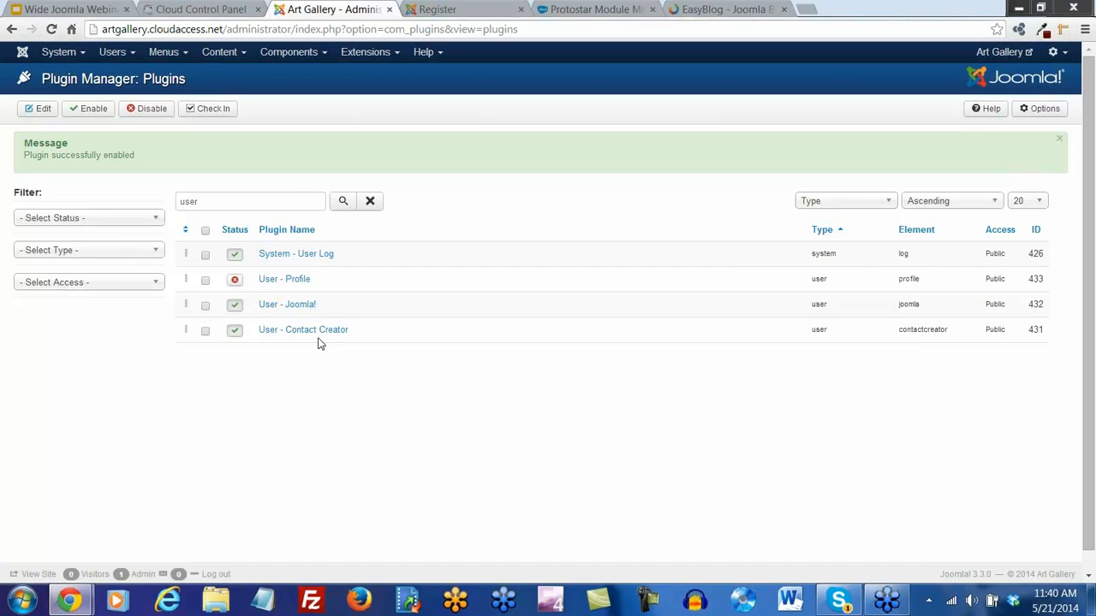
Browse the list of installed components
left_click(322, 54)
mouse_move(316, 94)
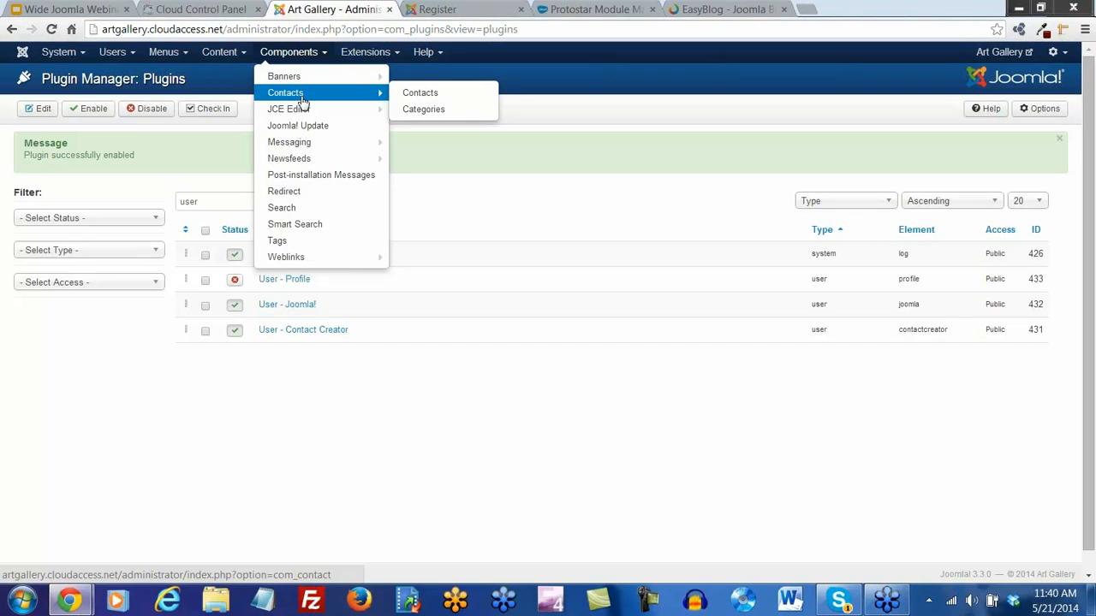
left_click(357, 404)
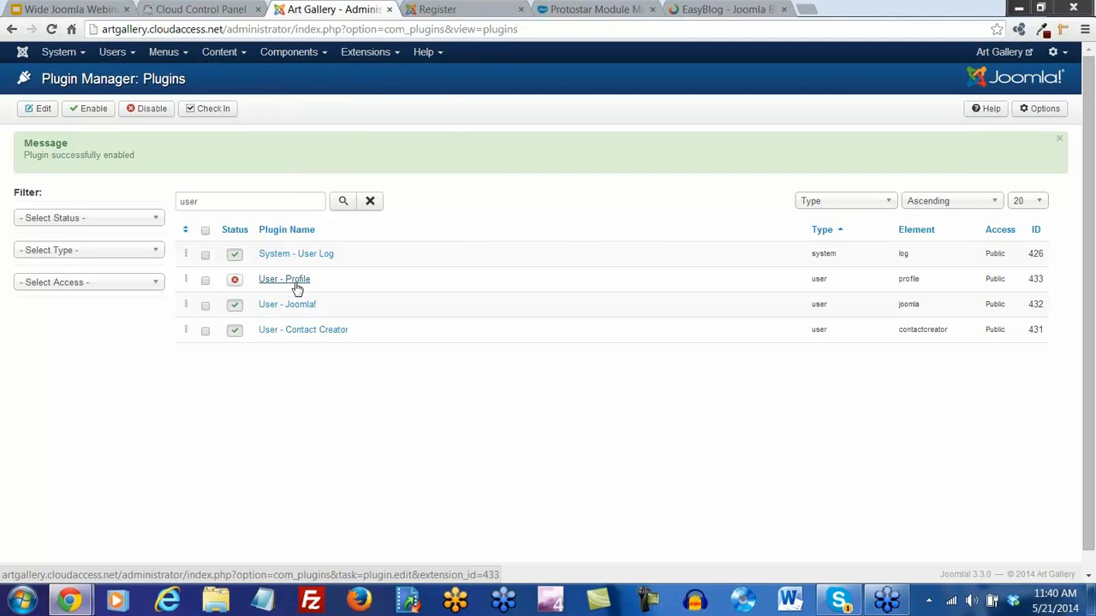
left_click(184, 54)
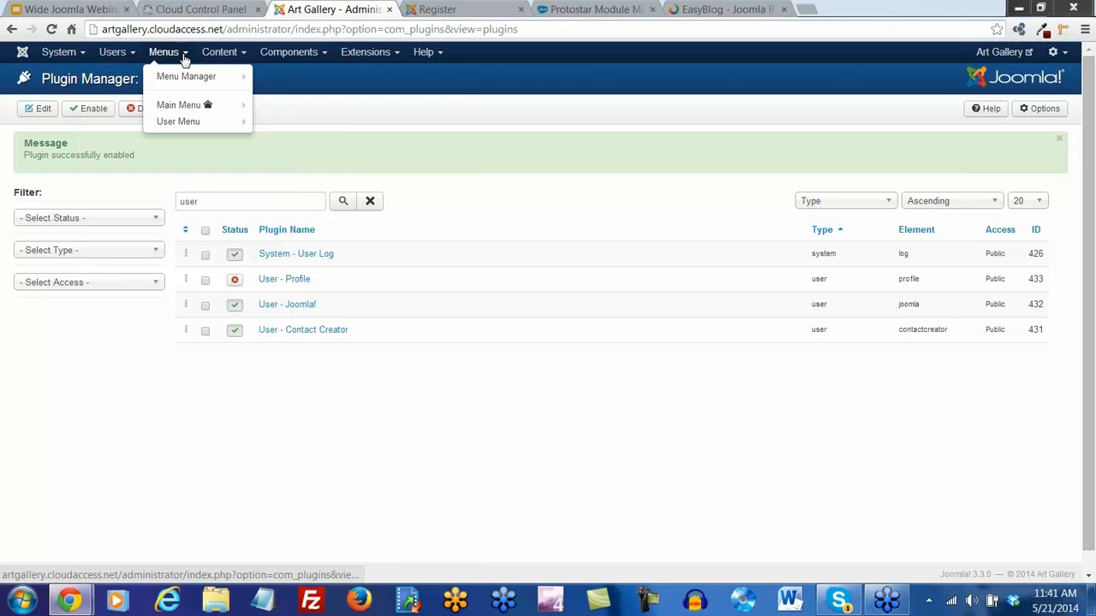
Delete the existing User Menu in the Menu Manager, confirming the deletion
left_click(186, 77)
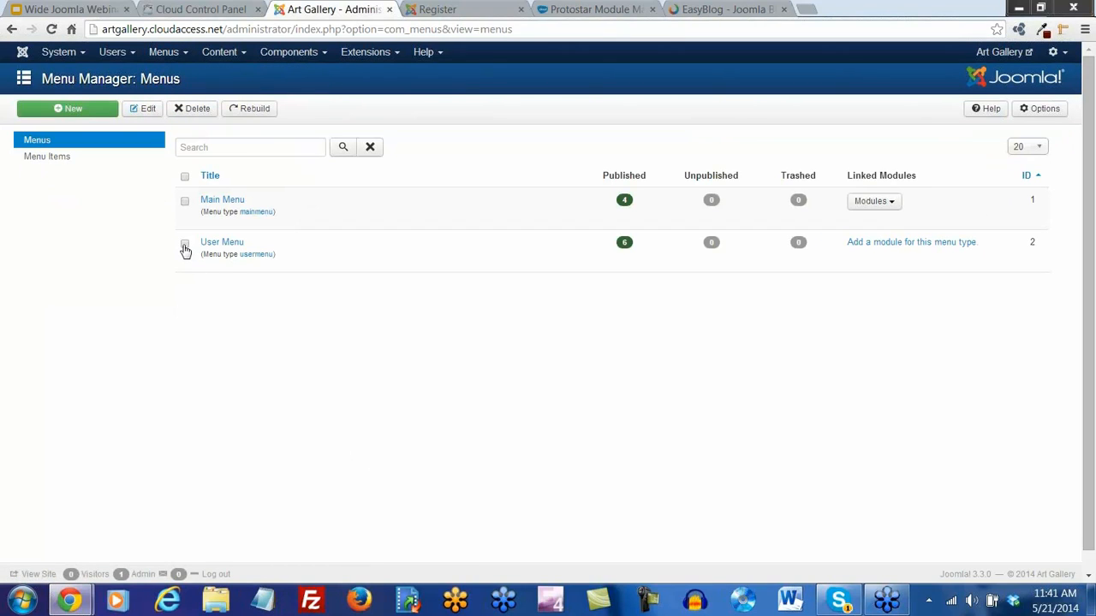
left_click(185, 246)
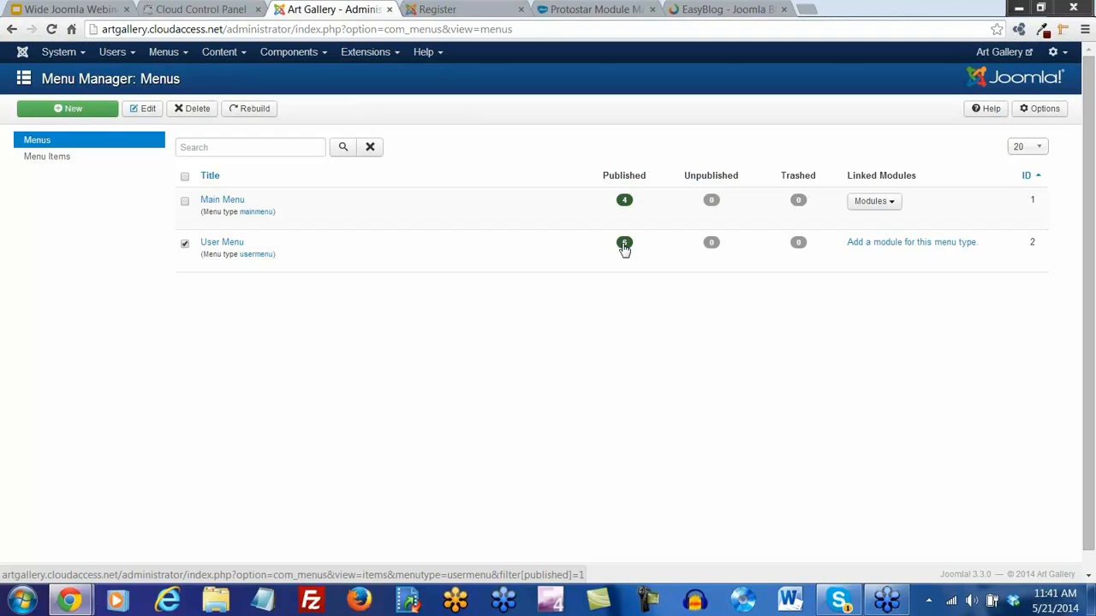
left_click(185, 246)
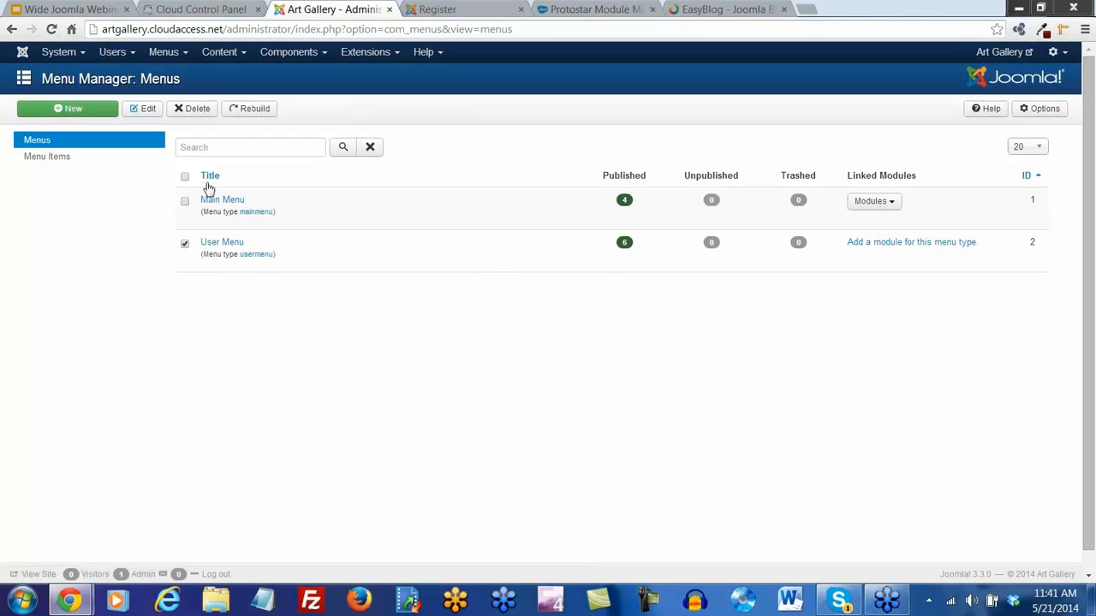
left_click(203, 112)
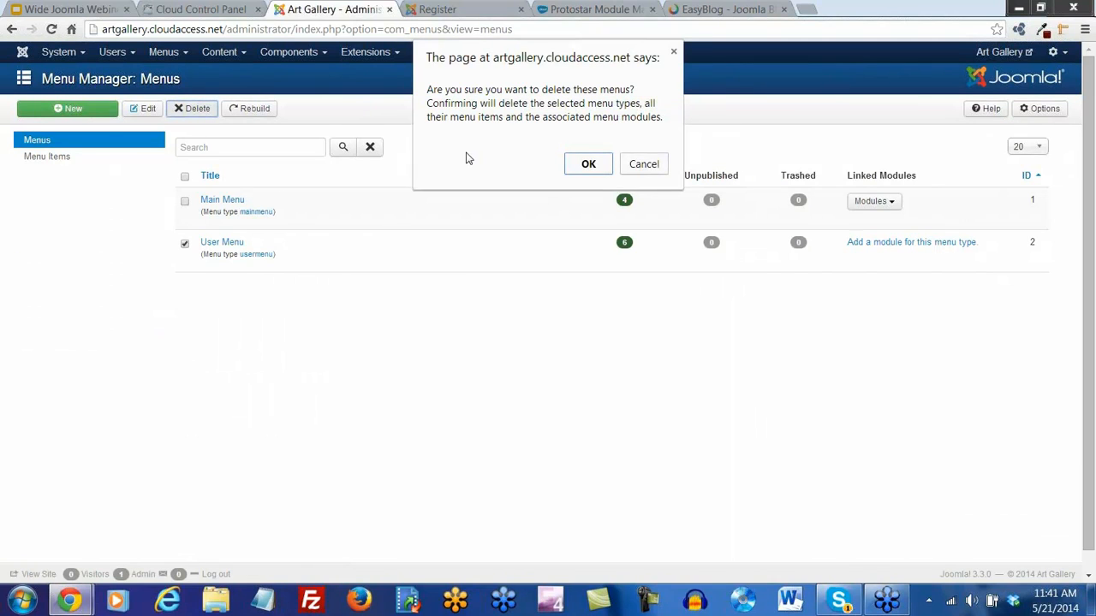
left_click(588, 166)
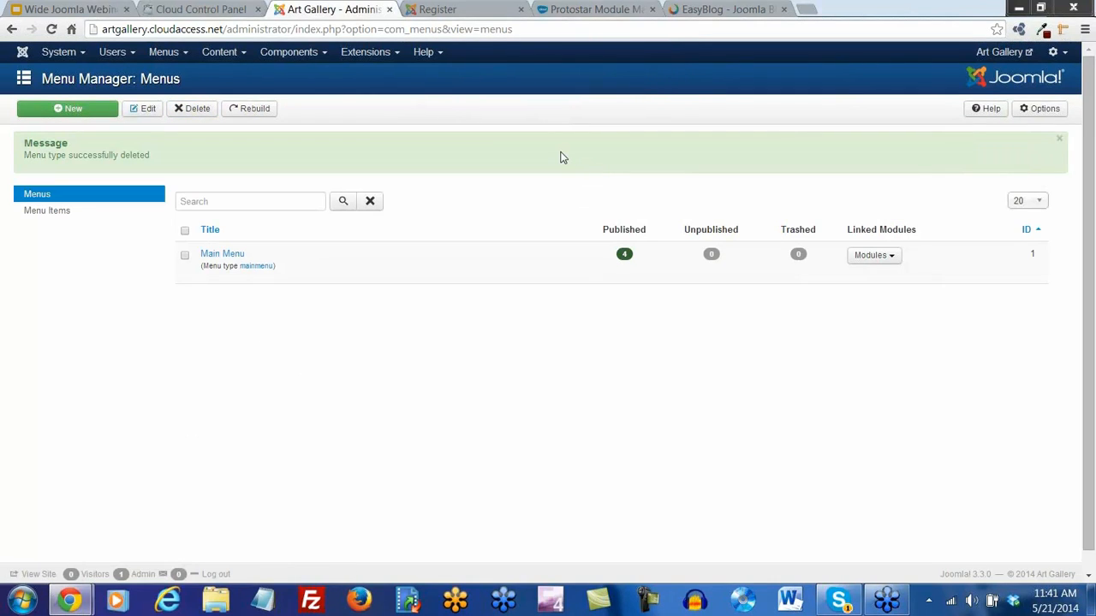
left_click(73, 114)
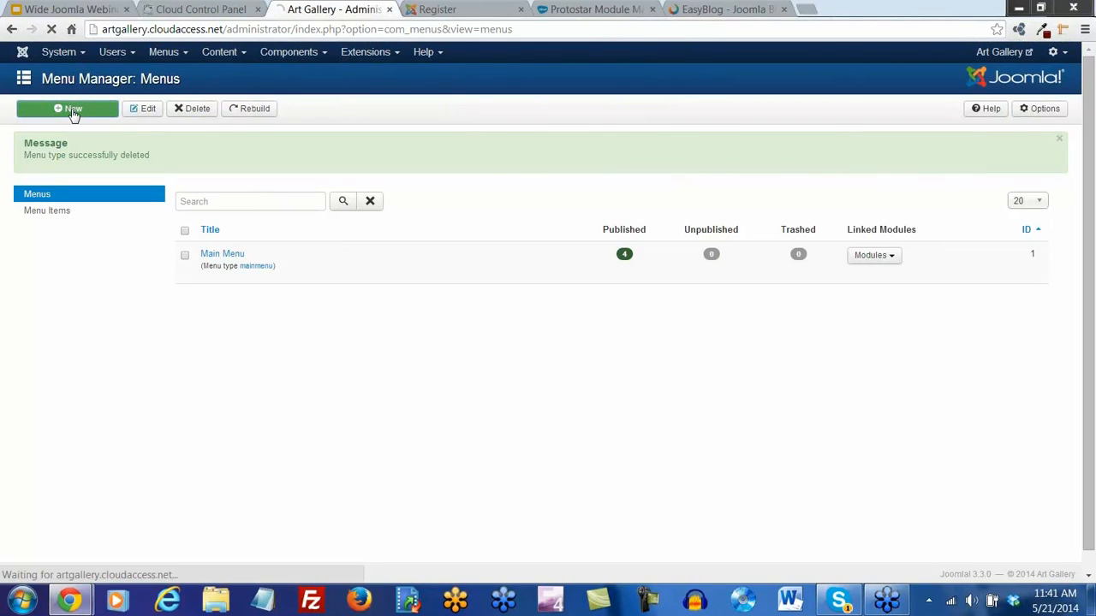
Save a new menu titled 'User Menu' with type 'users' and open its items list
left_click(214, 194)
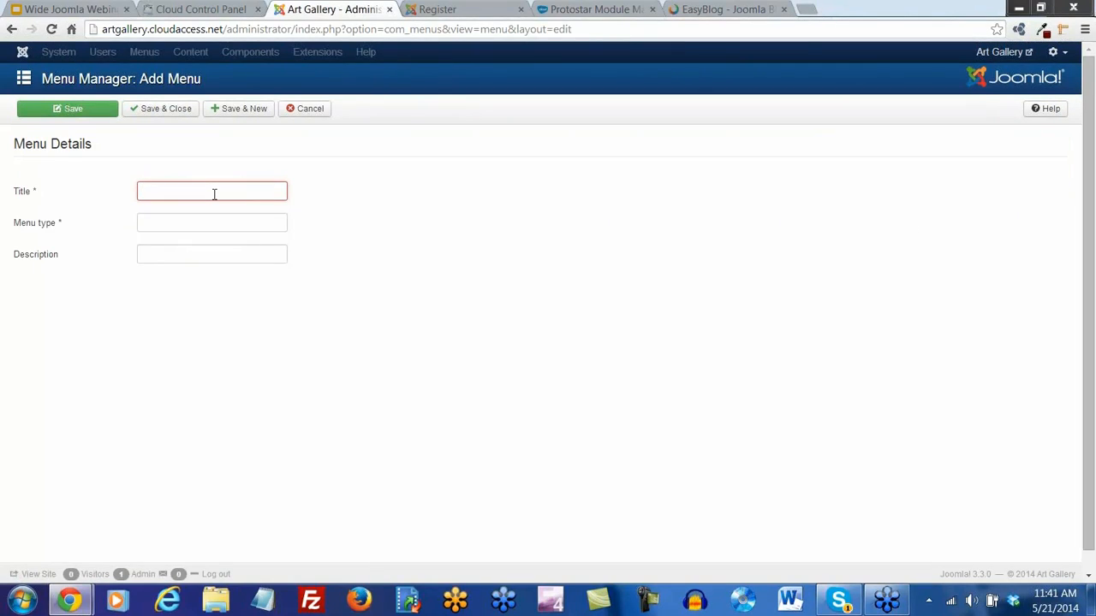
type("User Men")
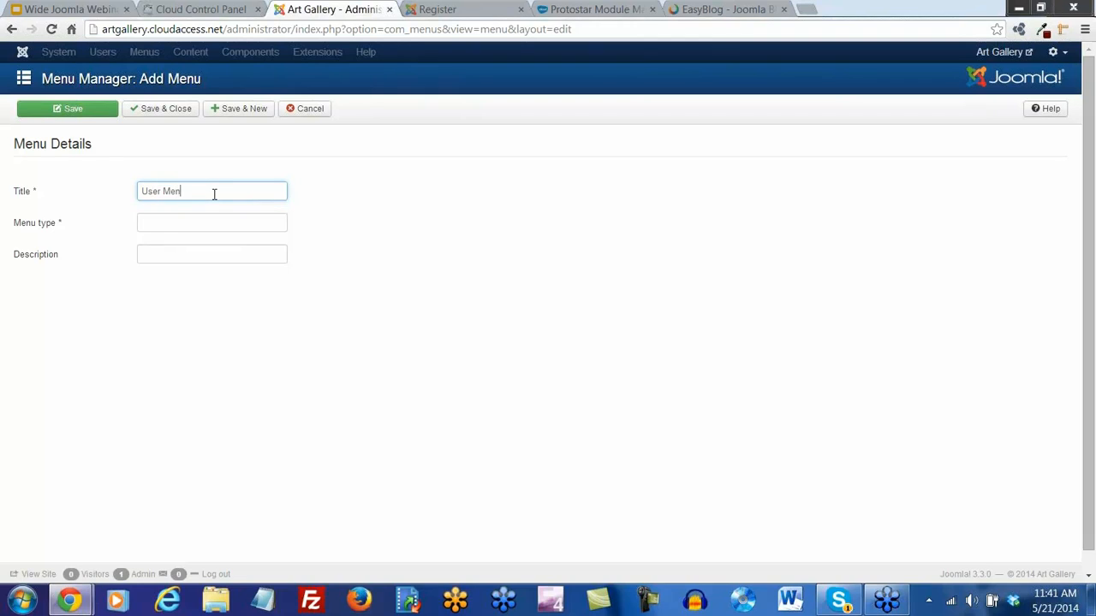
type("u")
key("Tab")
type("user")
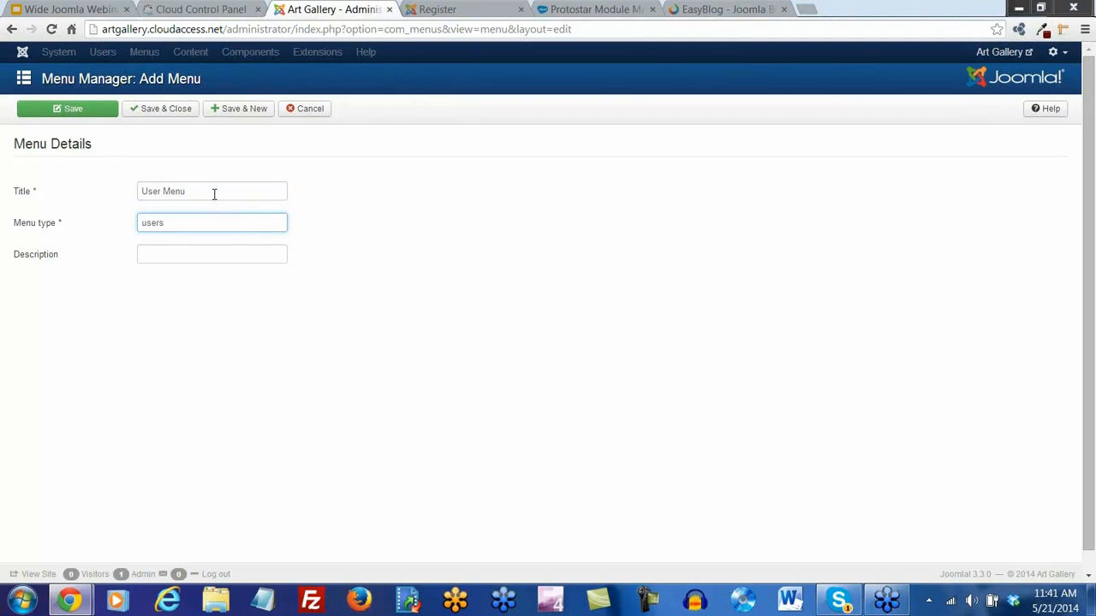
type("s")
left_click(154, 112)
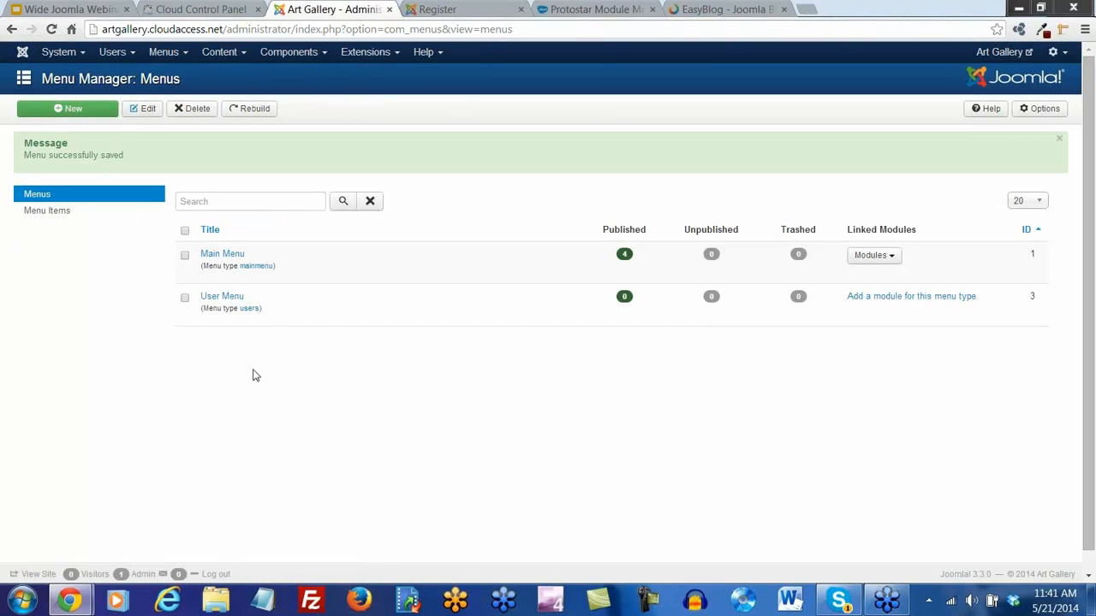
left_click(229, 299)
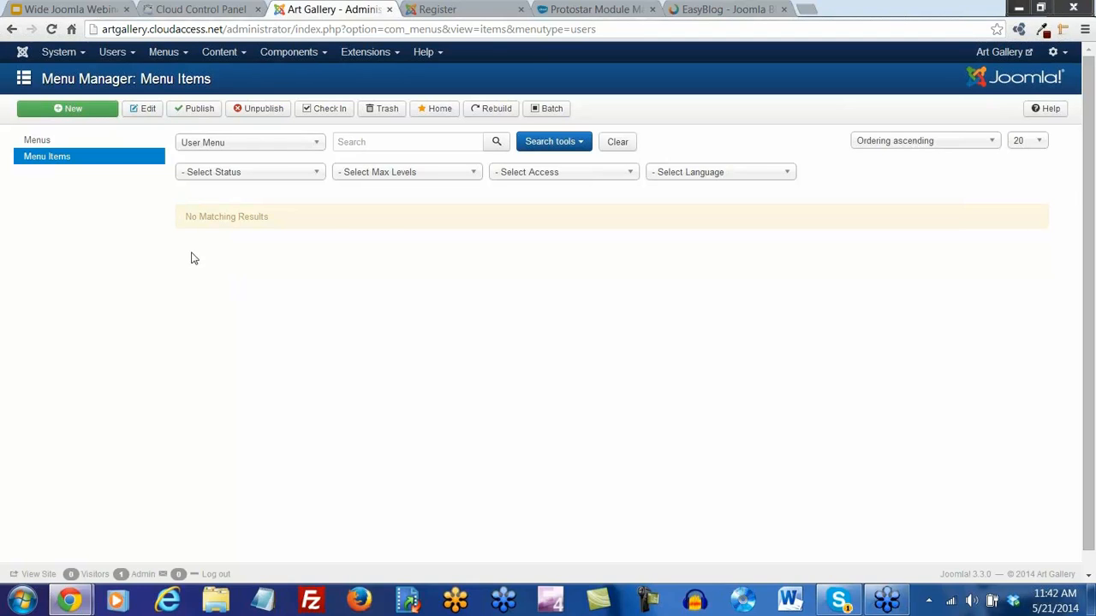
Add a 'Create an Account' item linked to the Users Manager Registration Form
left_click(75, 112)
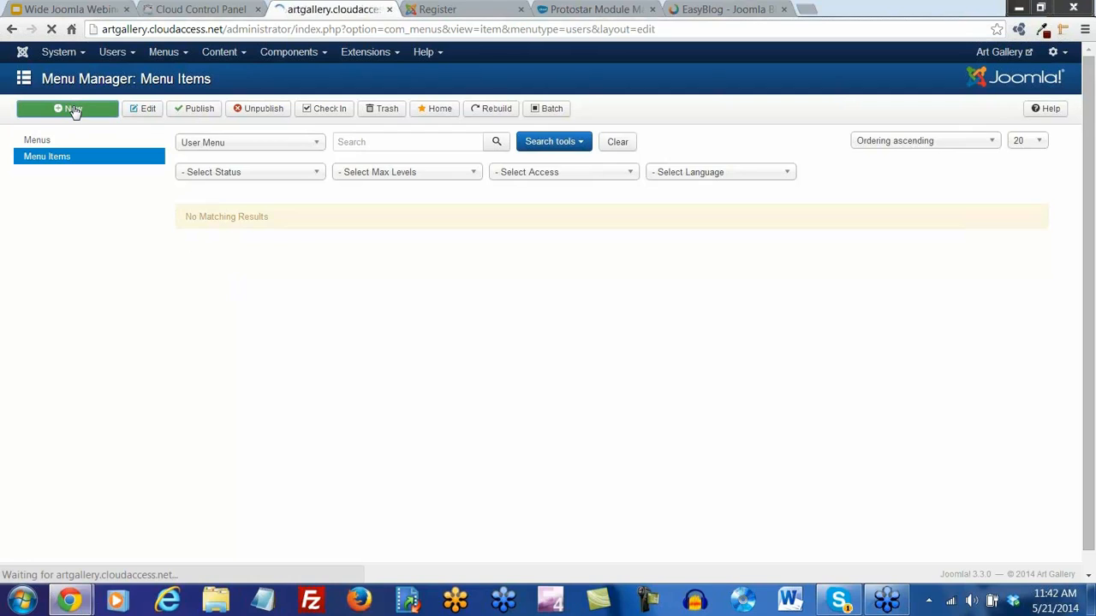
left_click(89, 145)
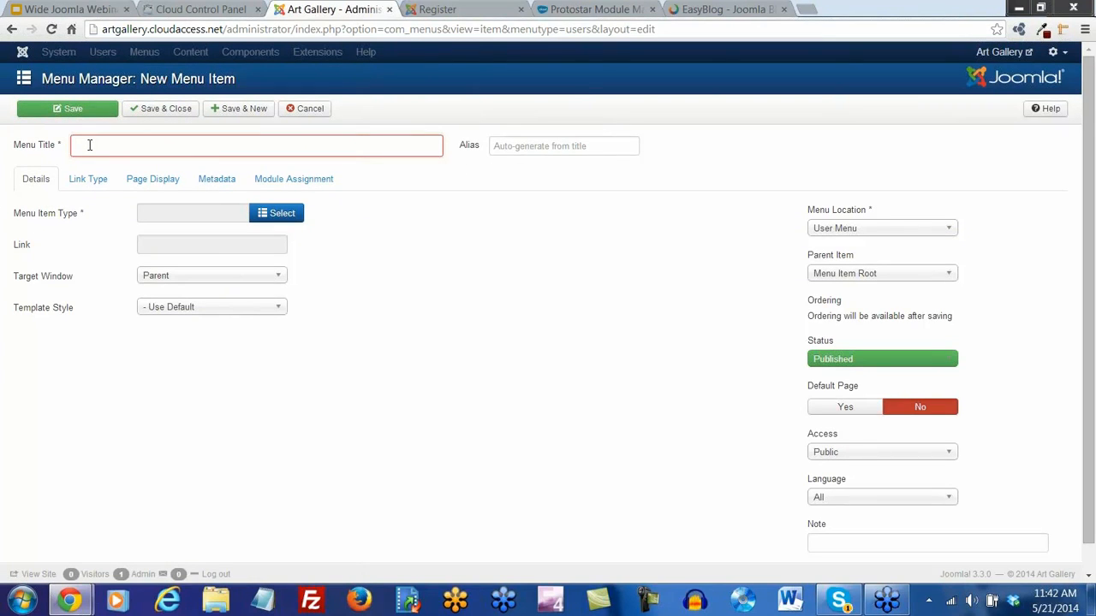
type("Create an Account")
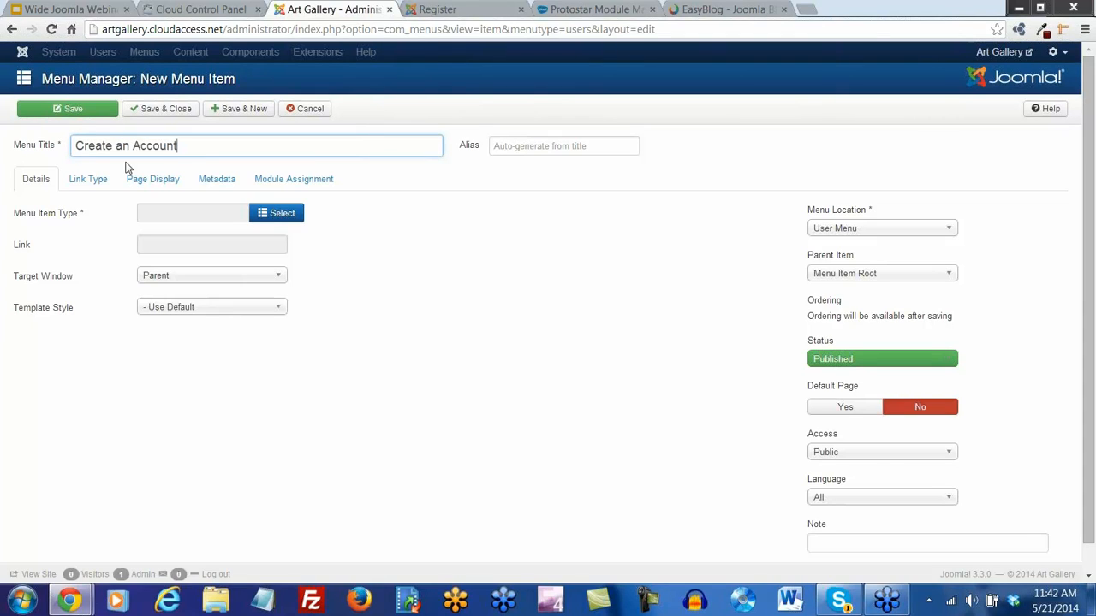
left_click(266, 214)
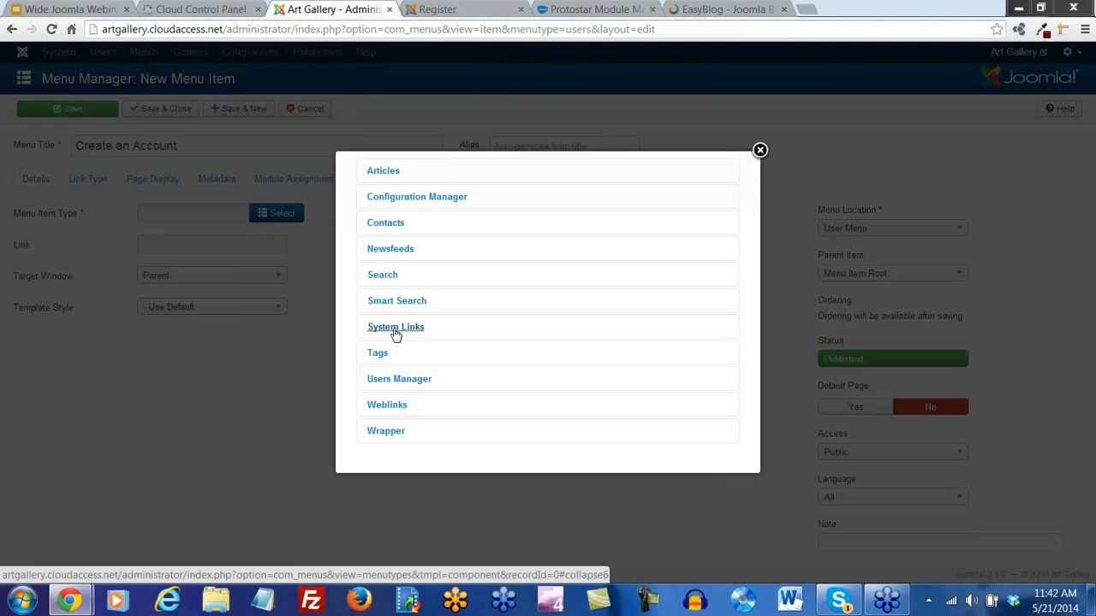
left_click(401, 385)
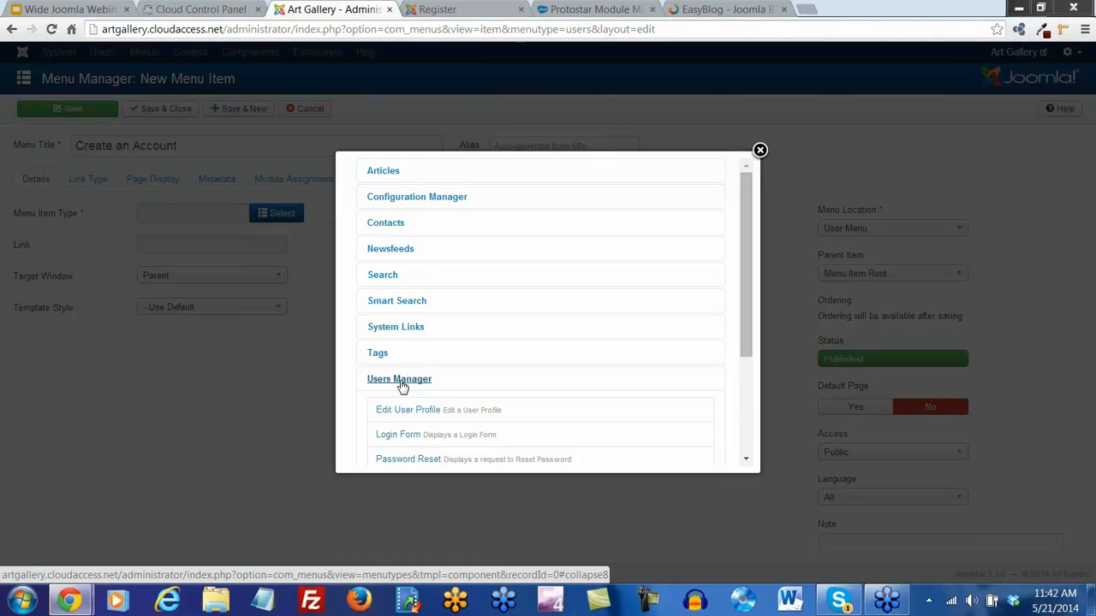
scroll(486, 347, "down", 3)
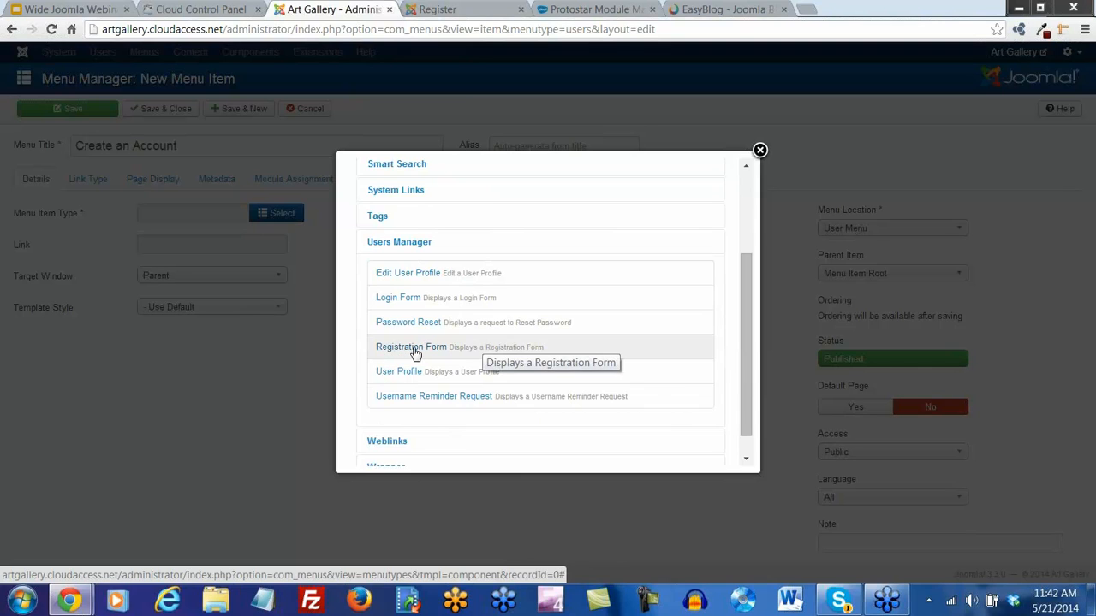
left_click(414, 351)
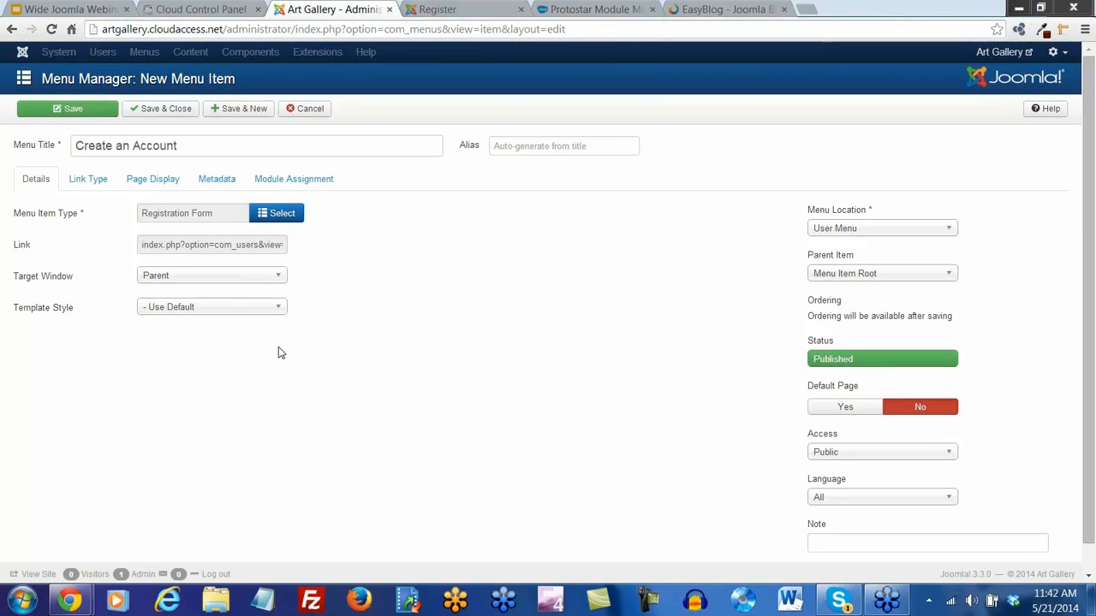
left_click(163, 112)
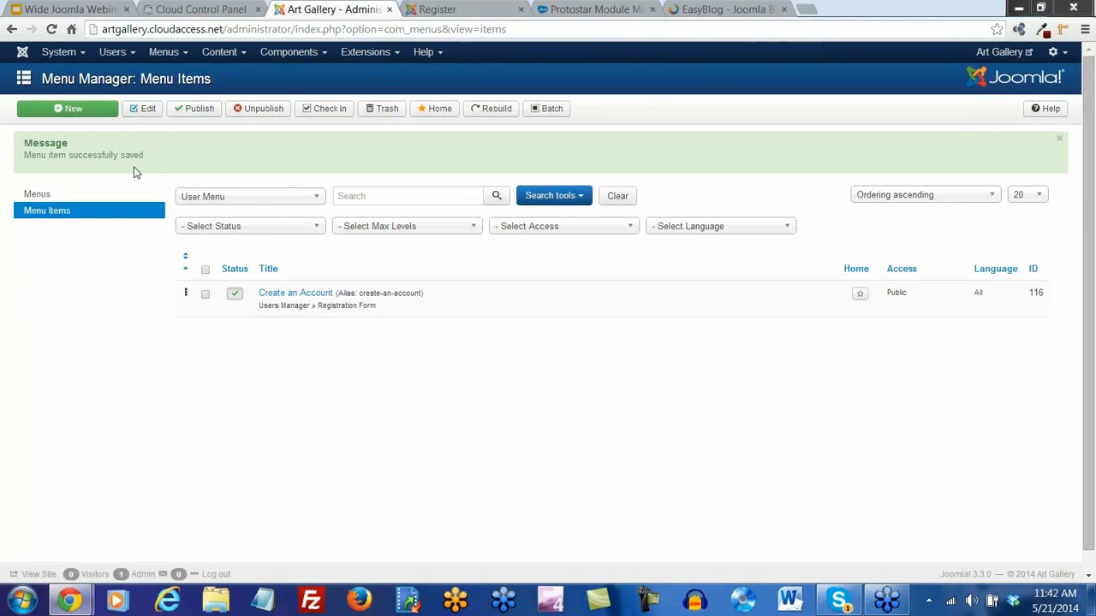
left_click(63, 110)
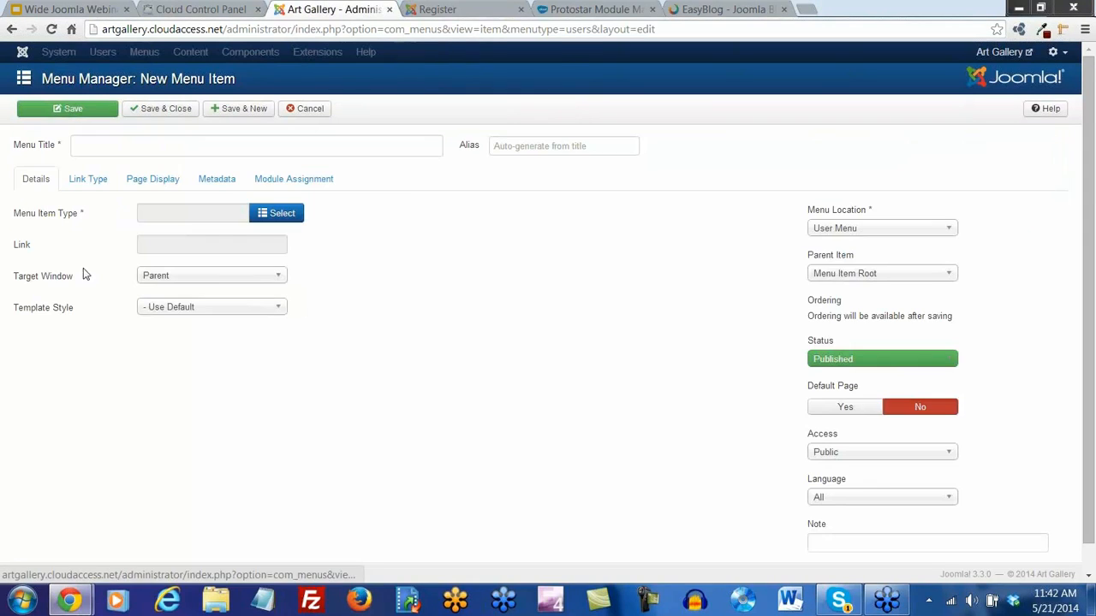
Add an 'Access your Account' item linked to the Users Manager Login Form
left_click(168, 144)
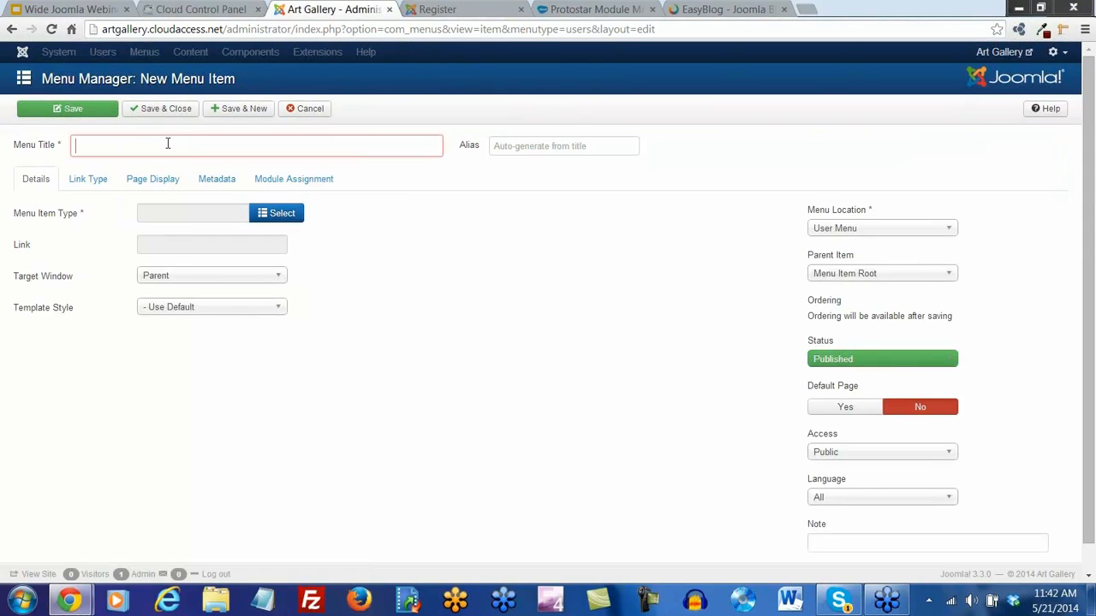
type("Access your Account")
left_click(283, 215)
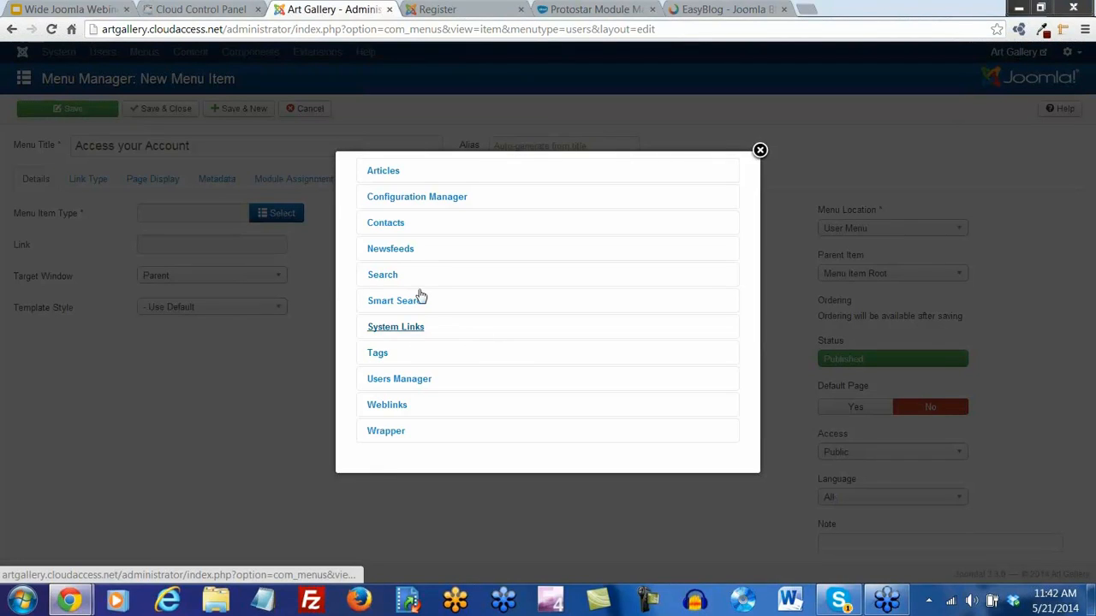
left_click(399, 379)
scroll(437, 371, "down", 3)
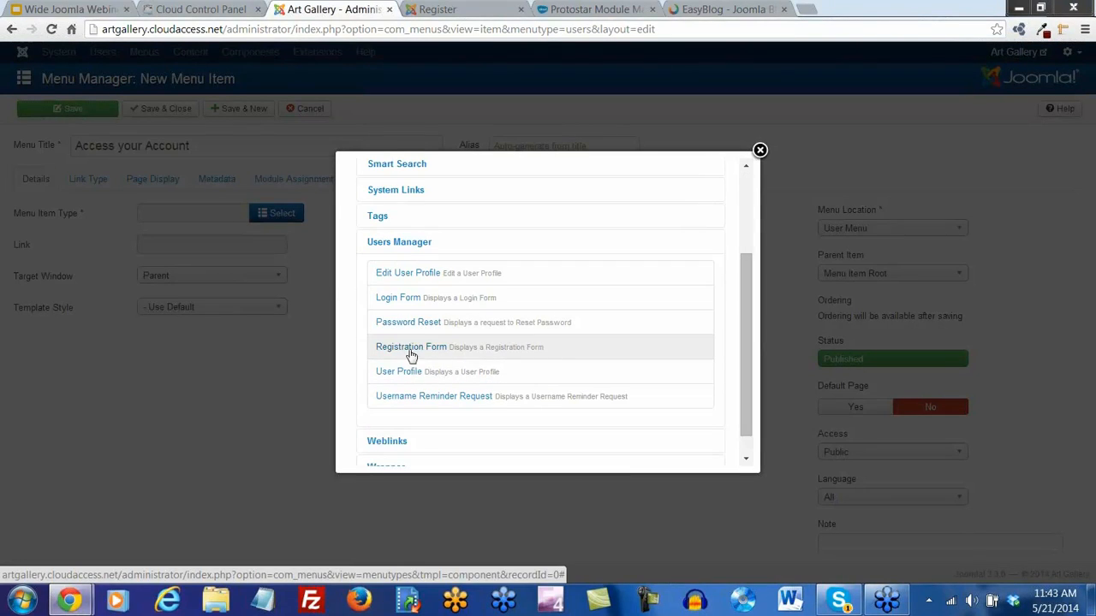
left_click(401, 298)
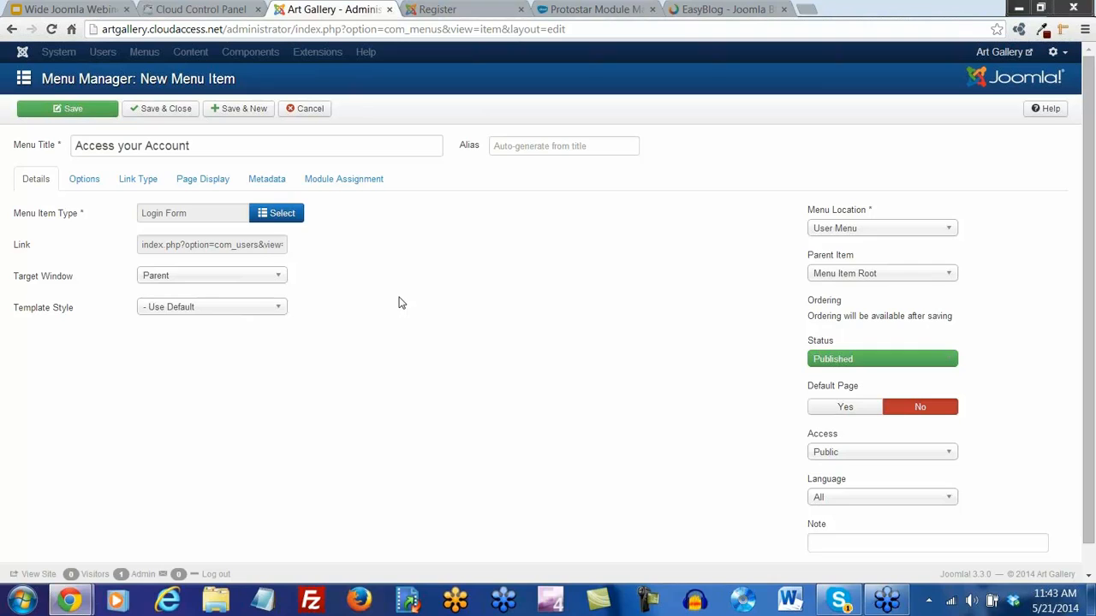
left_click(178, 114)
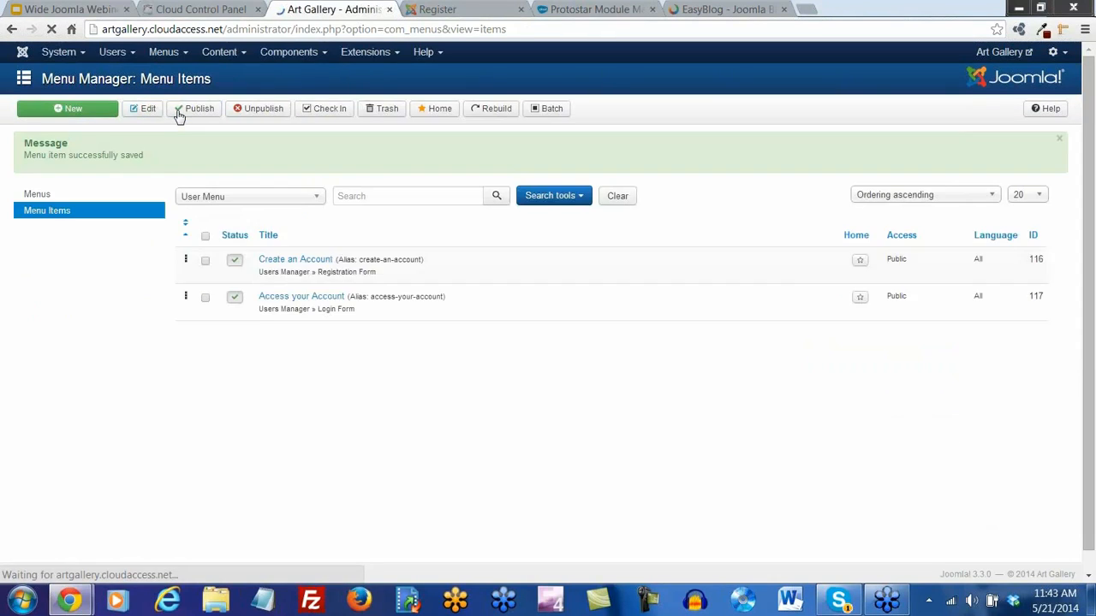
left_click(73, 110)
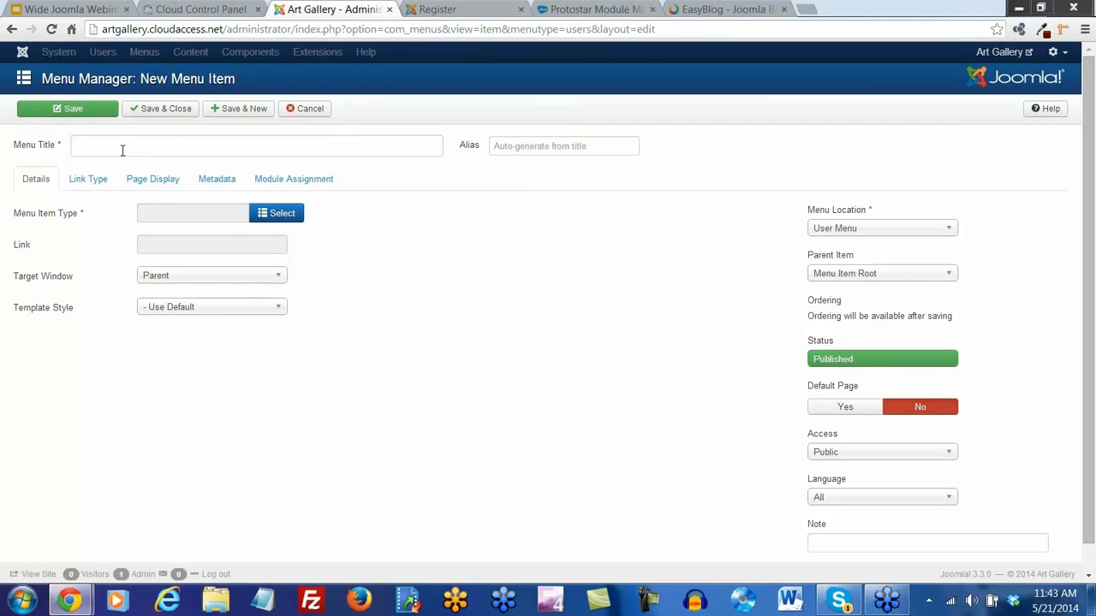
Title the new item 'Update your Account' and make it an Edit User Profile link
left_click(122, 149)
type("Update")
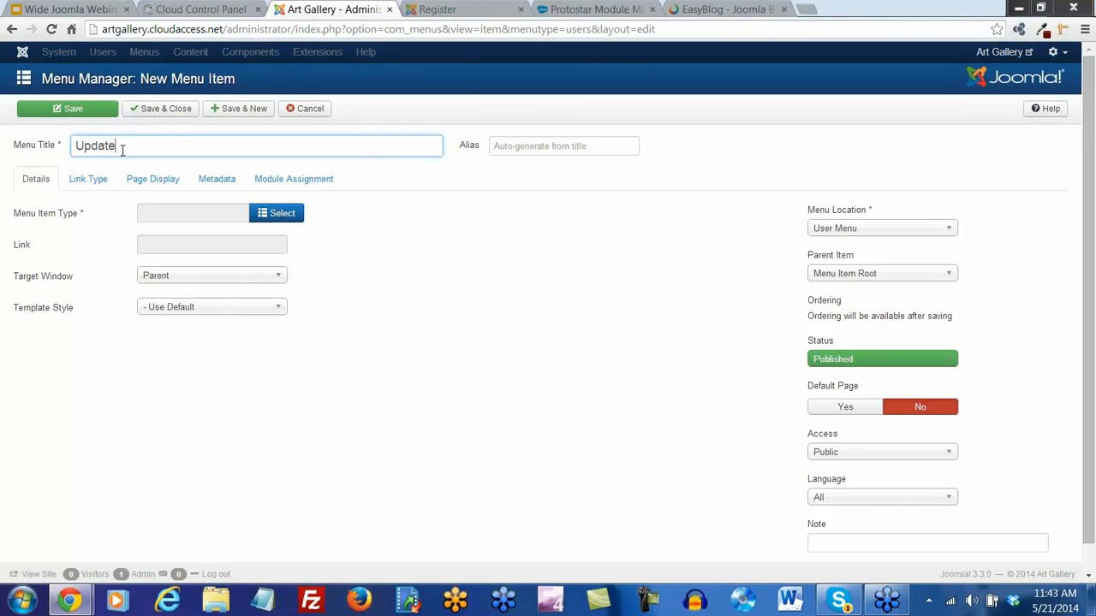
type(" your Account")
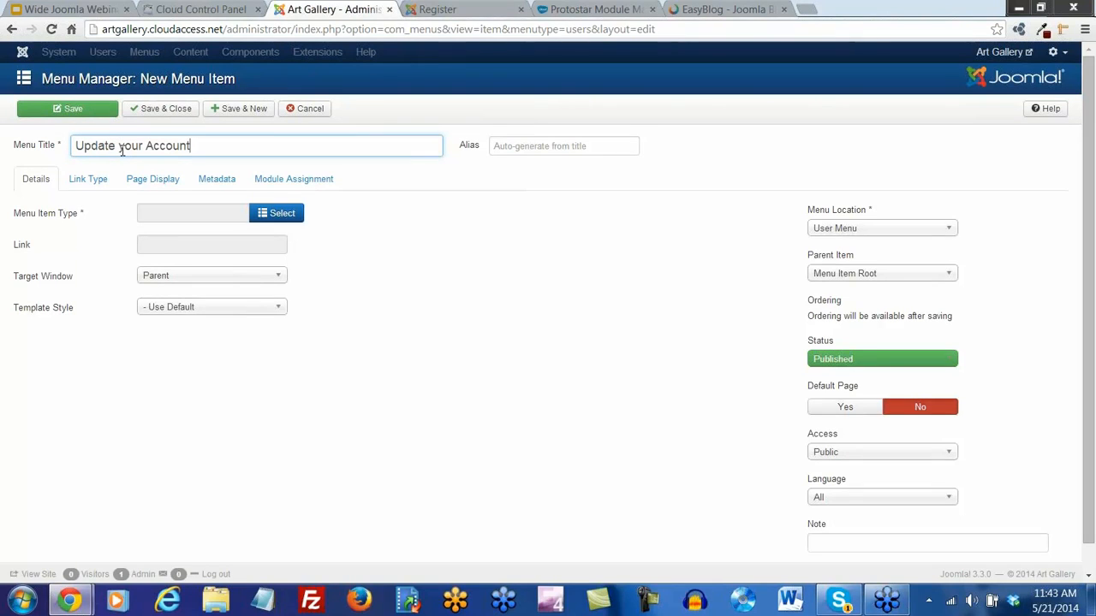
left_click(277, 219)
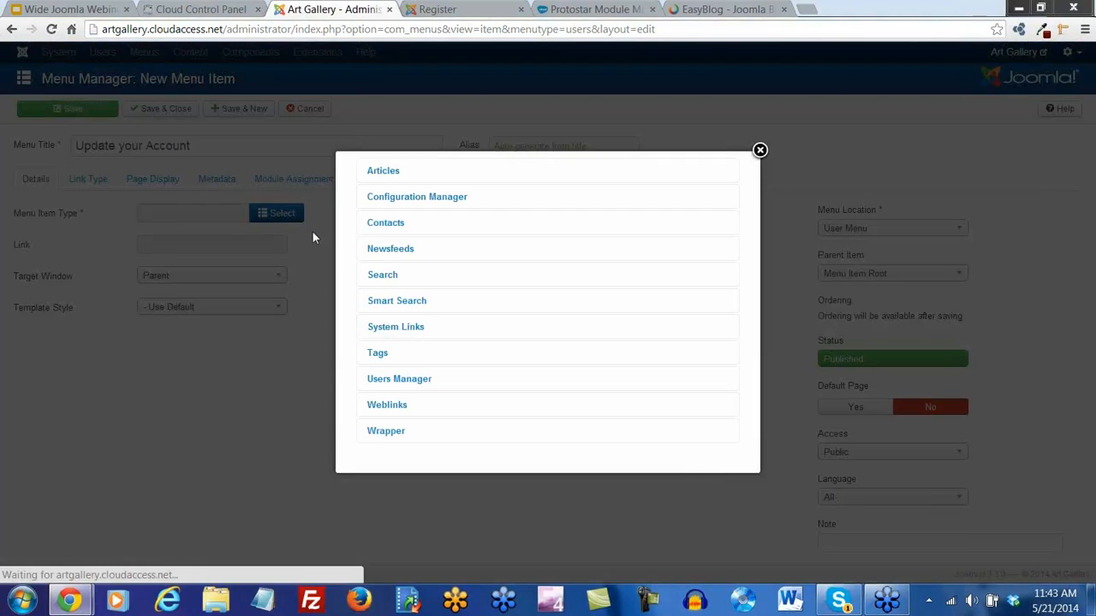
left_click(418, 381)
scroll(420, 385, "down", 2)
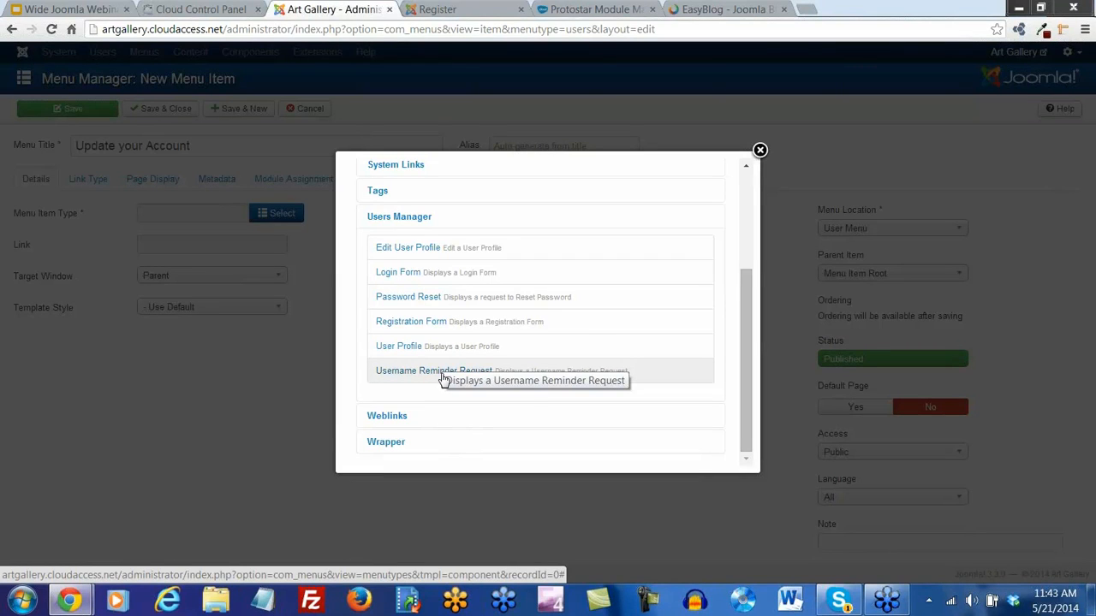
left_click(405, 249)
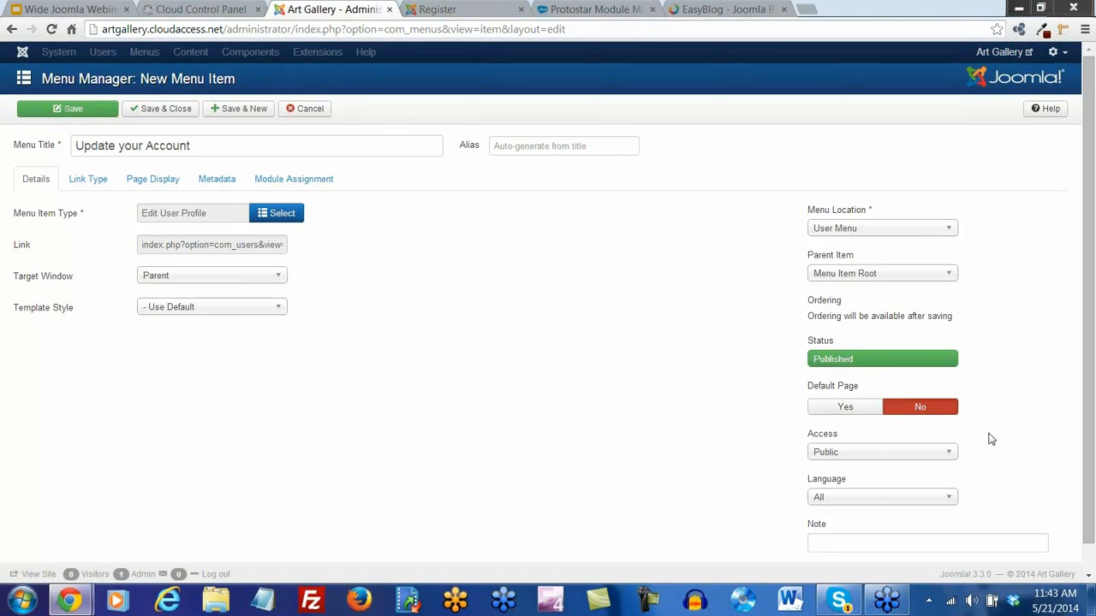
Restrict the item's access to Registered users and save it
scroll(942, 428, "down", 1)
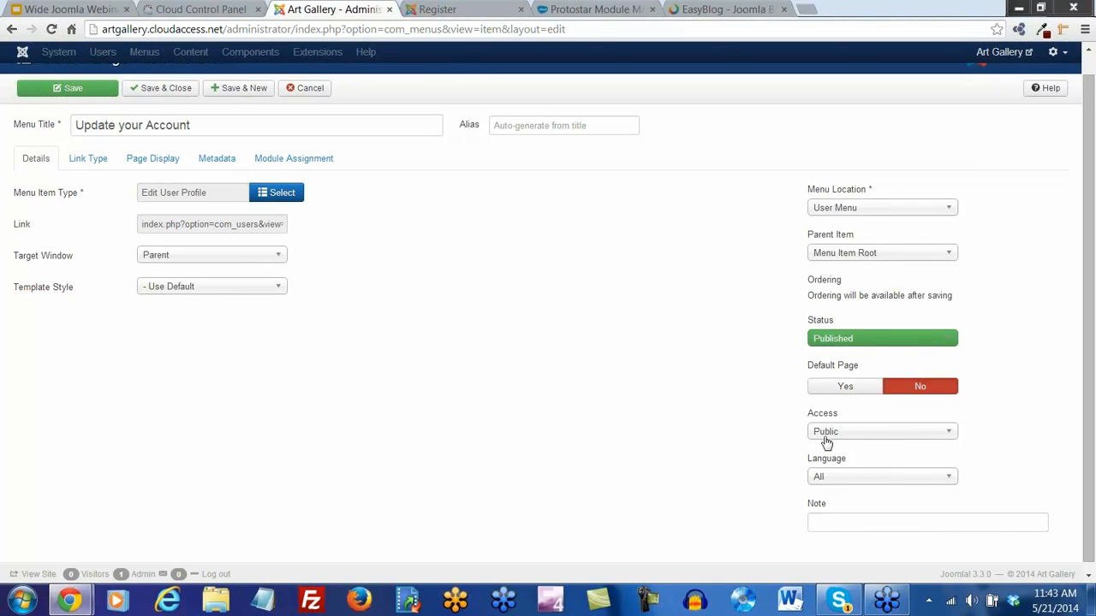
left_click(948, 434)
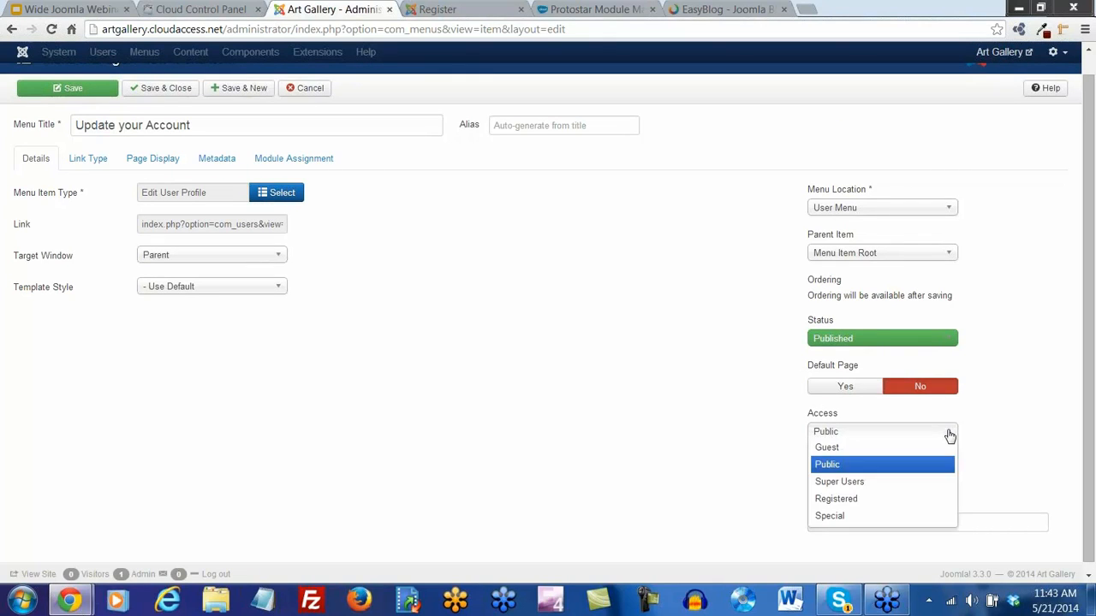
left_click(875, 500)
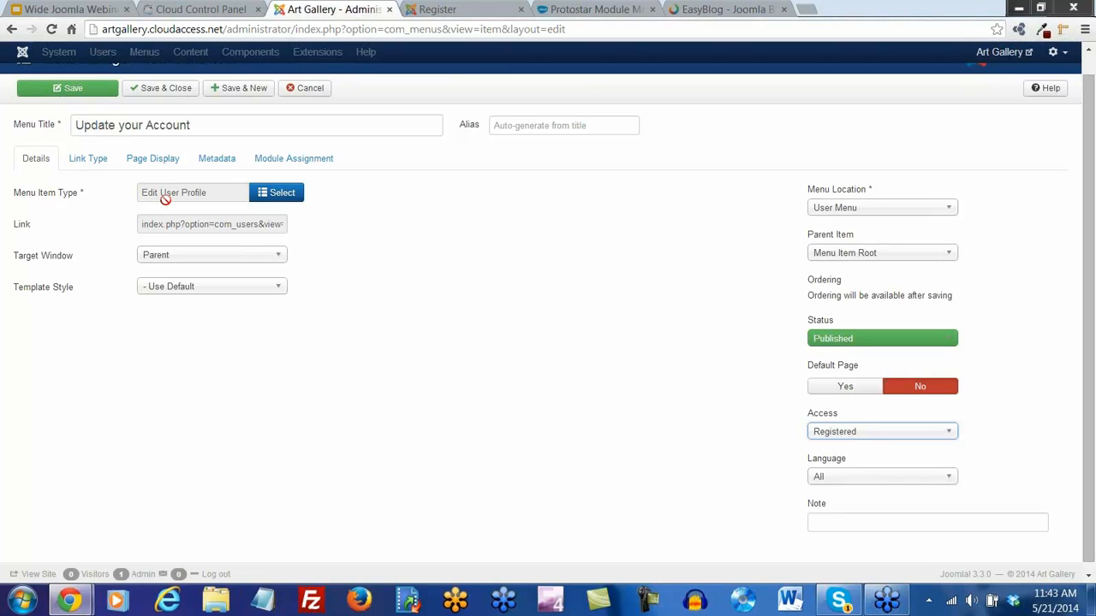
left_click(157, 90)
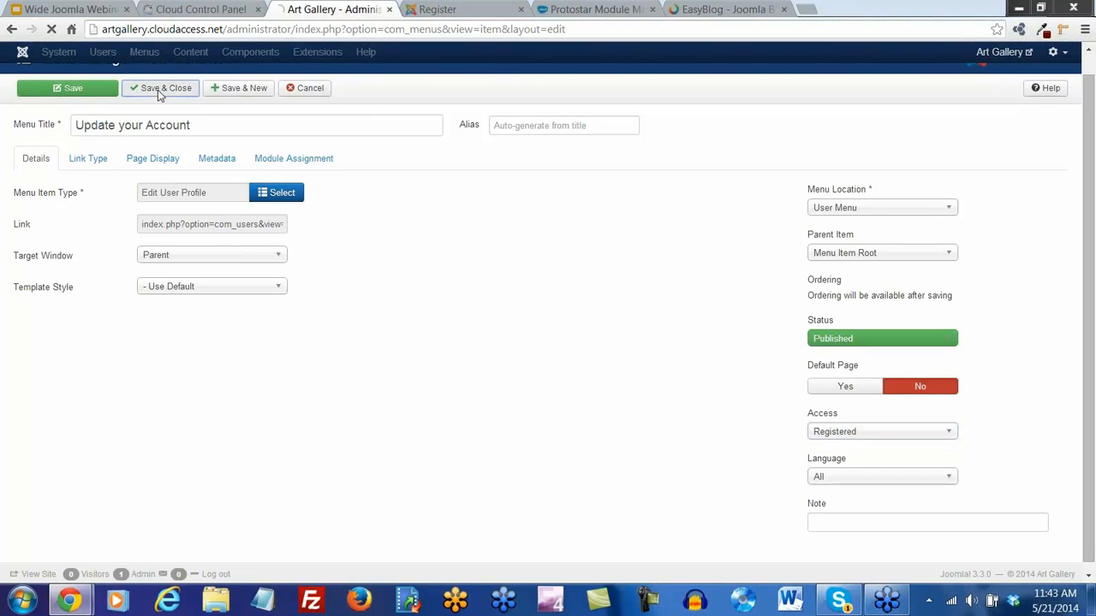
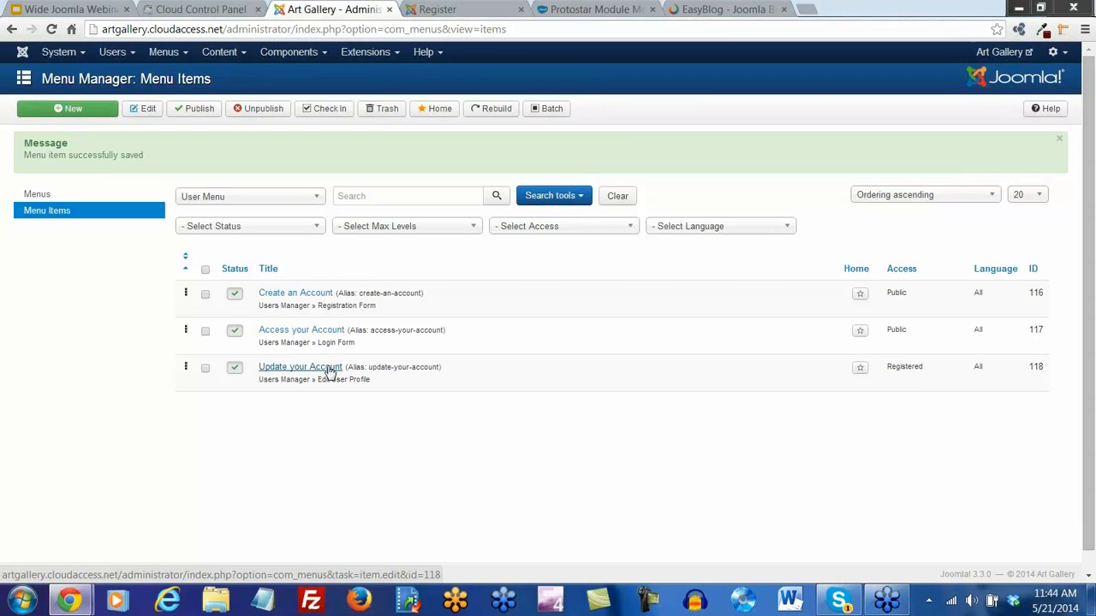
Preview the Protostar module position map and the site's registration and home pages
left_click(610, 9)
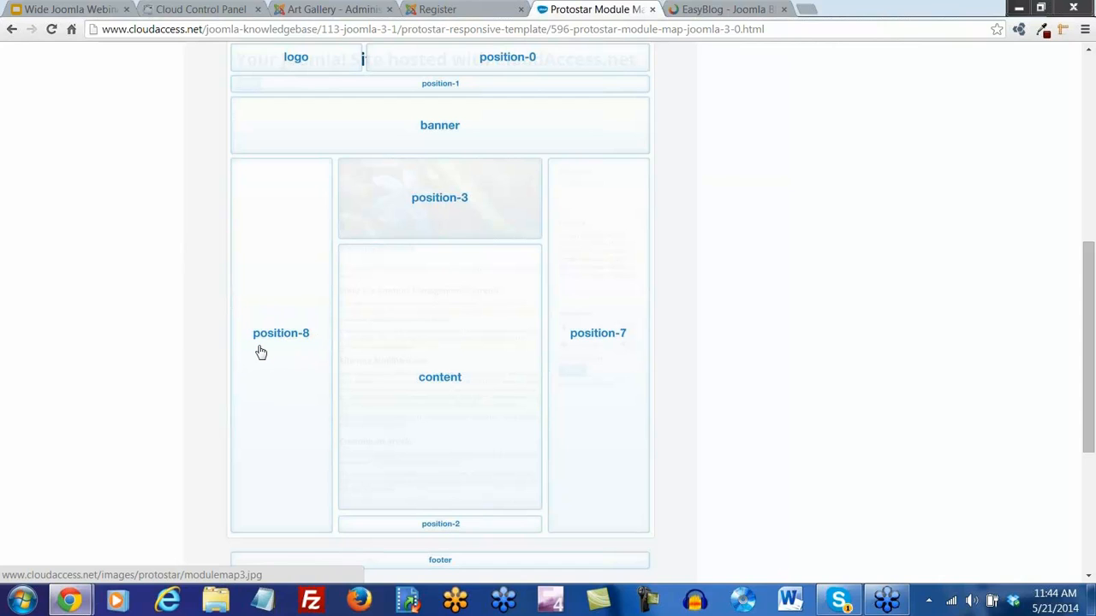
left_click(436, 10)
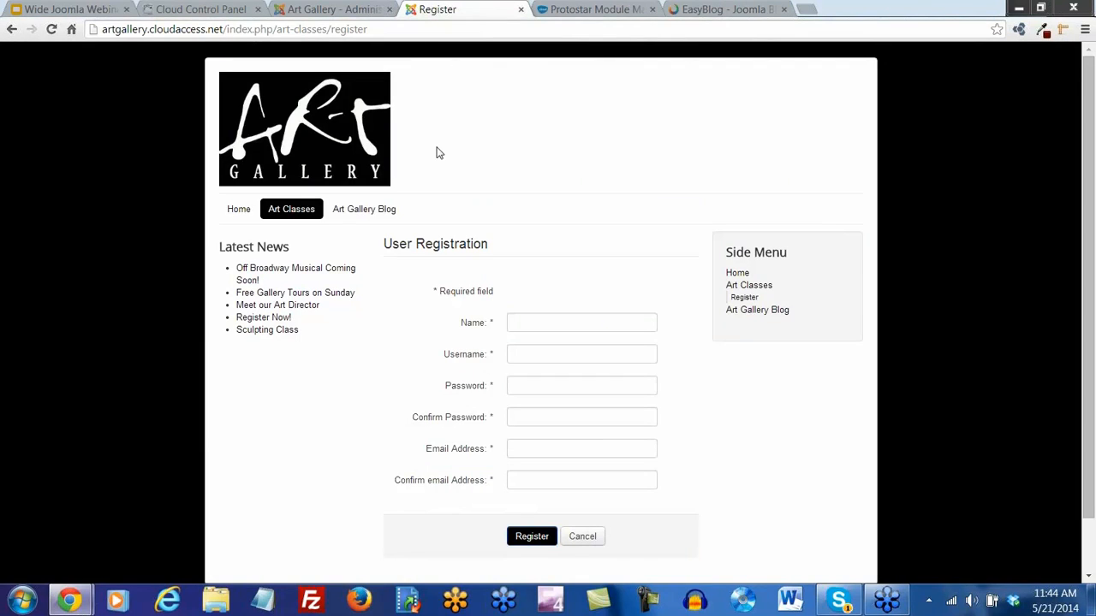
left_click(246, 215)
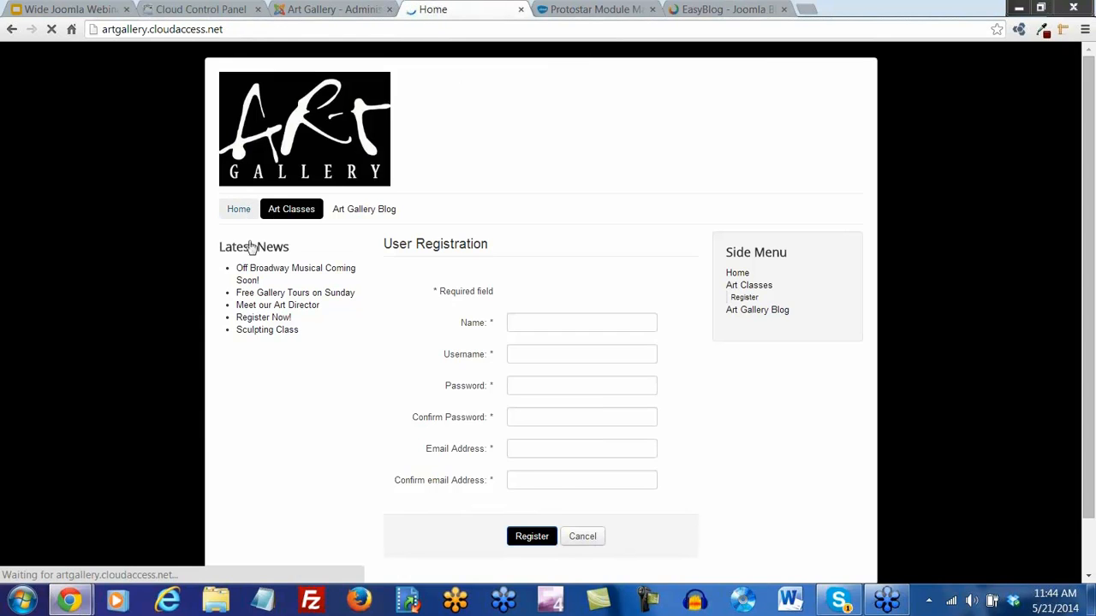
scroll(273, 445, "down", 1)
scroll(274, 445, "down", 2)
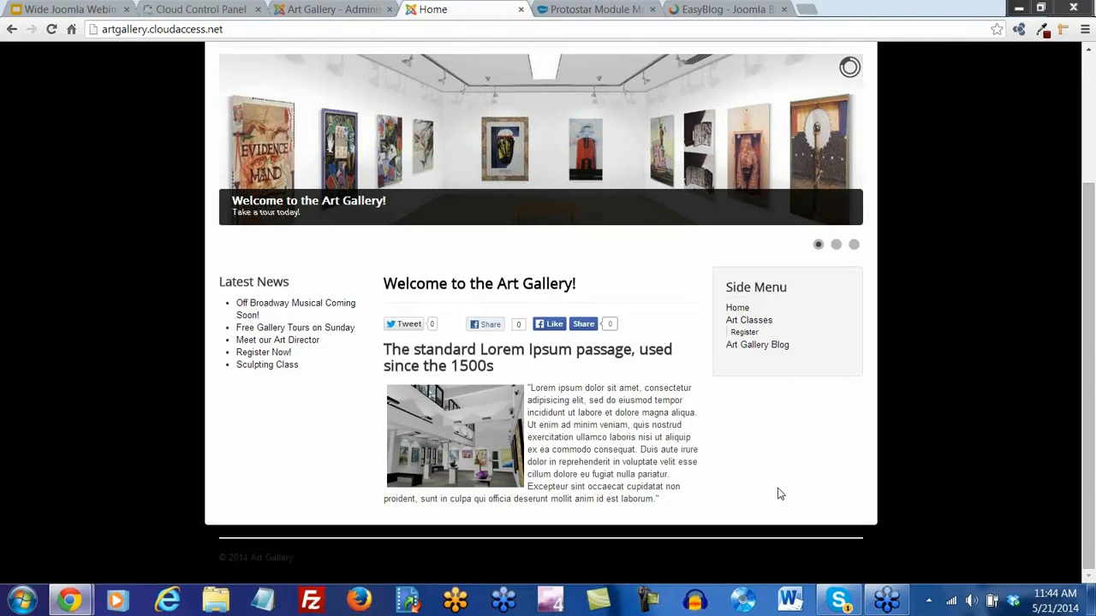
left_click(333, 10)
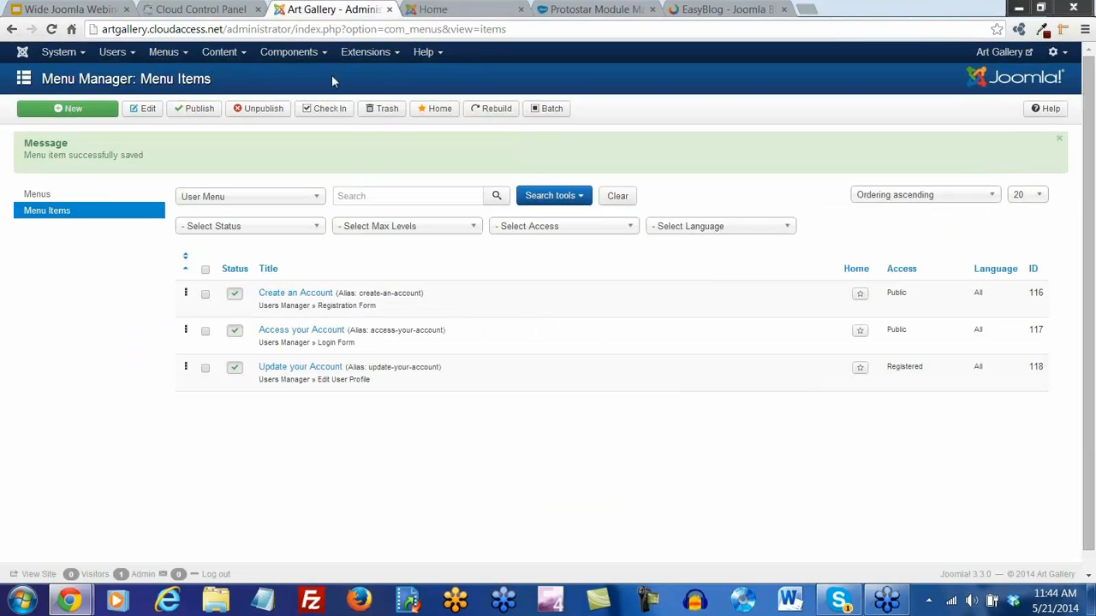
Create a new Menu-type module titled 'User Menu'
left_click(366, 51)
left_click(372, 106)
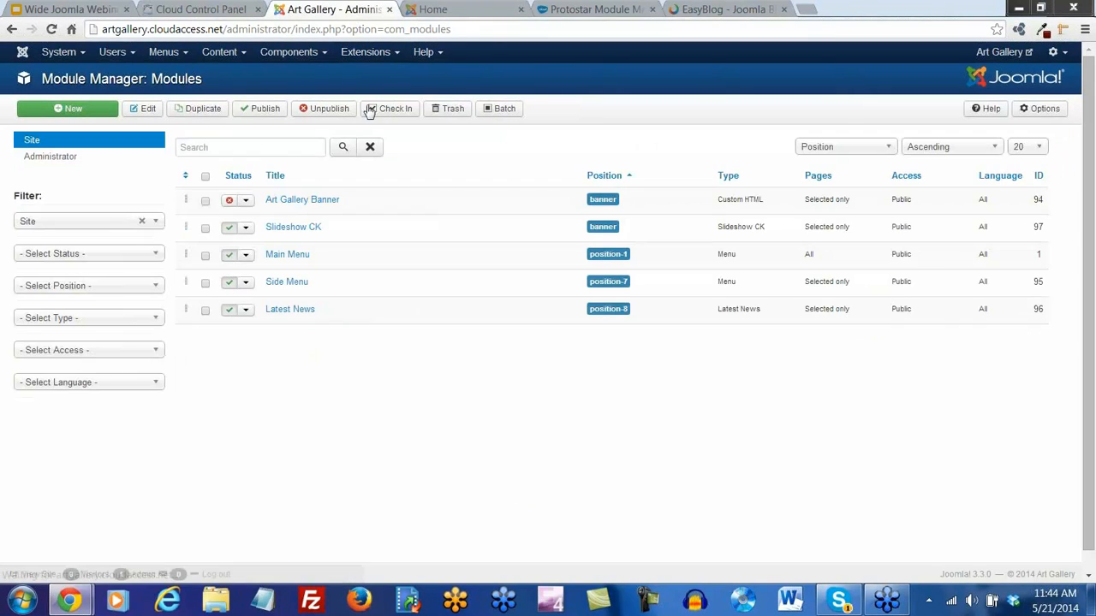
left_click(89, 111)
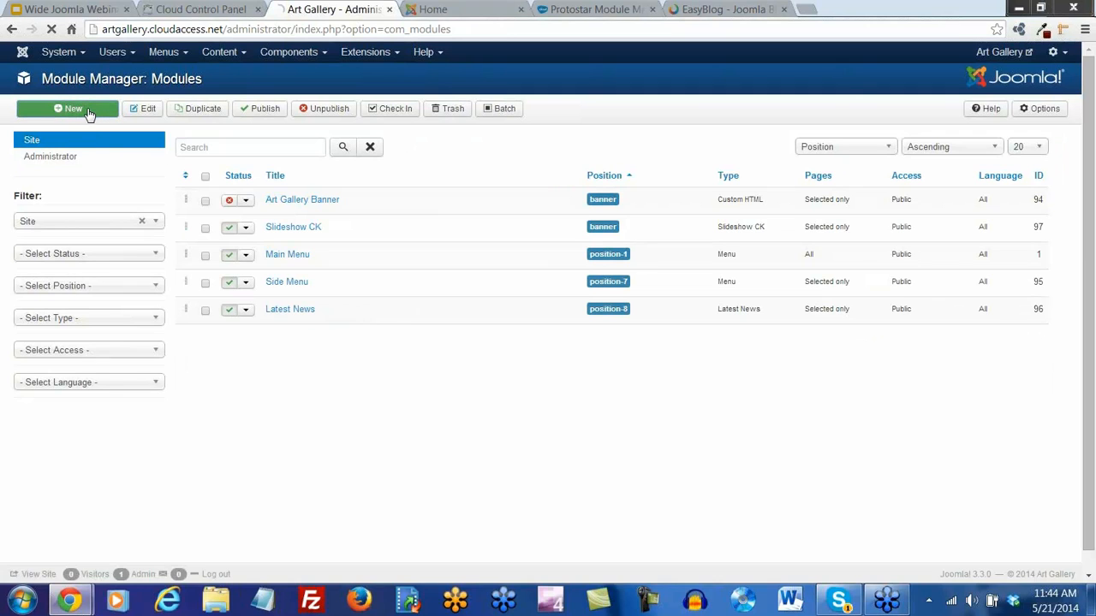
scroll(118, 220, "down", 2)
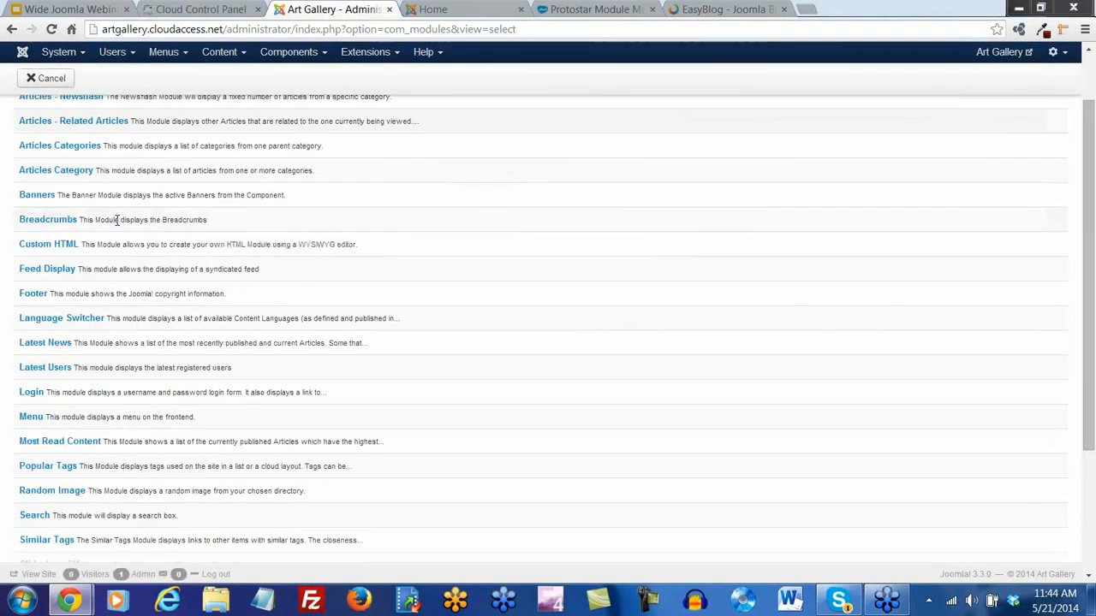
left_click(32, 418)
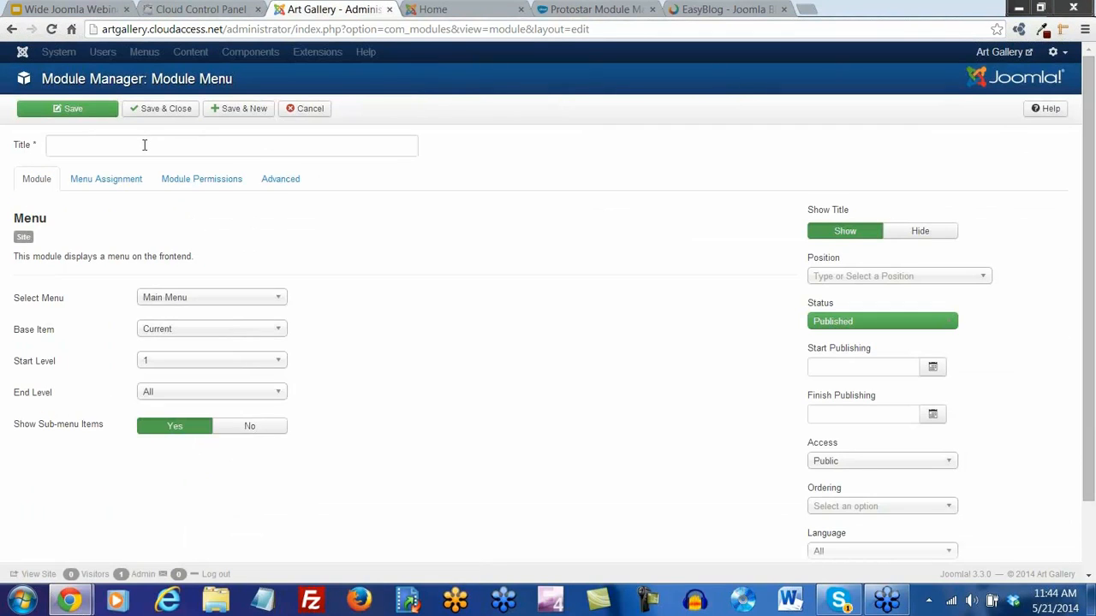
left_click(144, 147)
type("ser Menu")
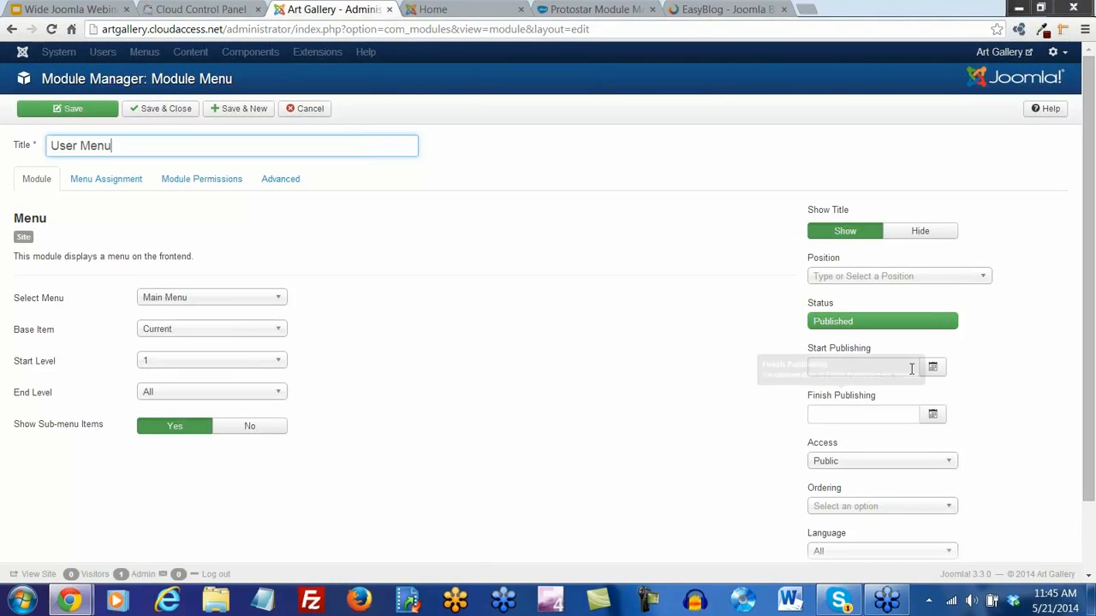
Place the module in Right position-7 and have it display the User Menu
left_click(982, 278)
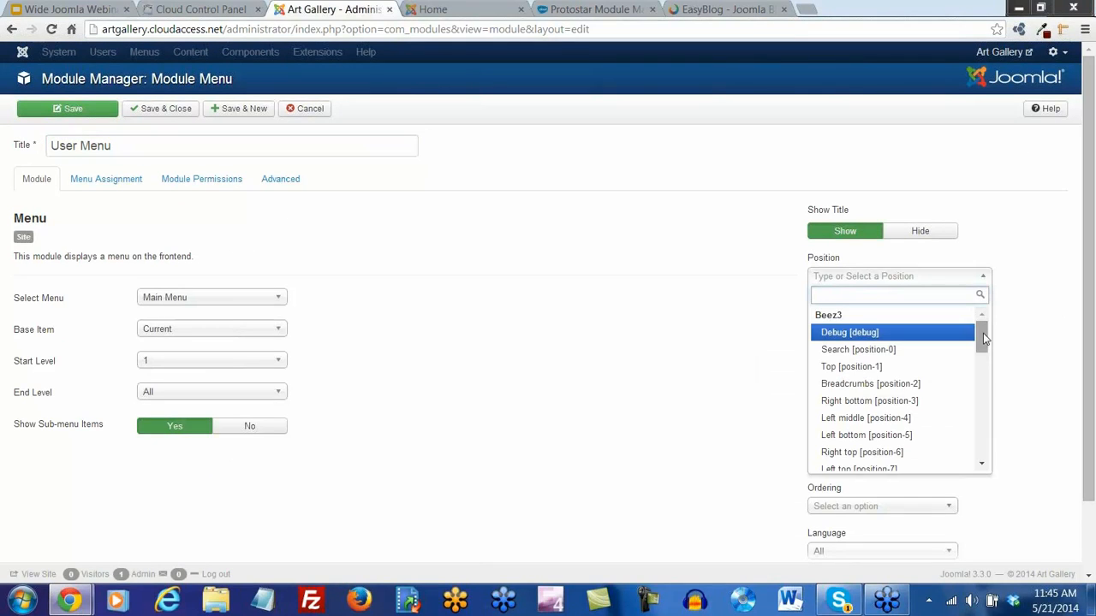
left_click_drag(983, 335, 998, 412)
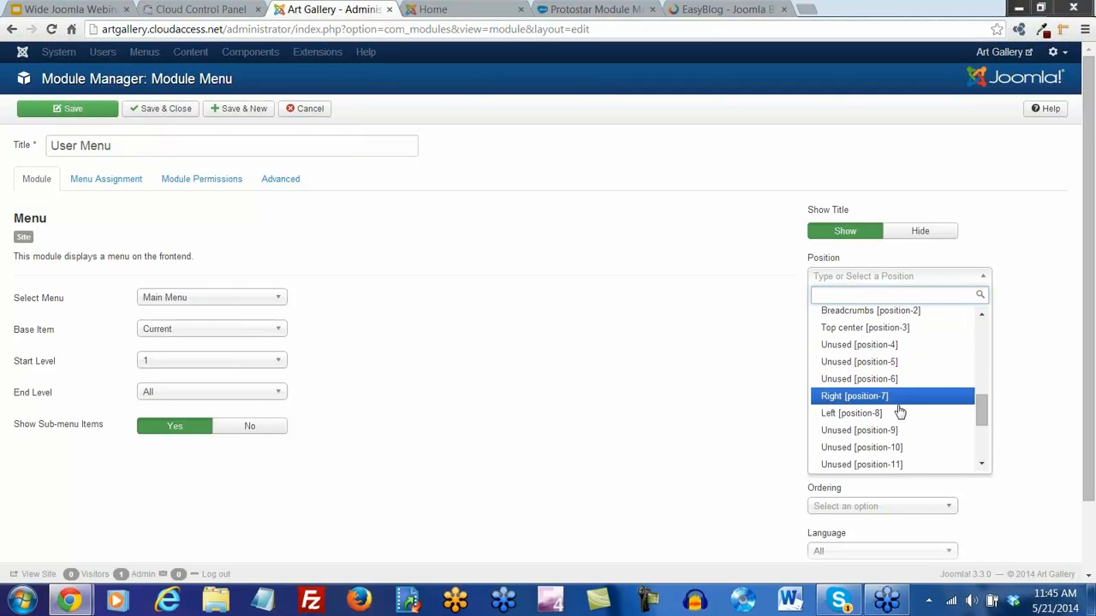
left_click(865, 398)
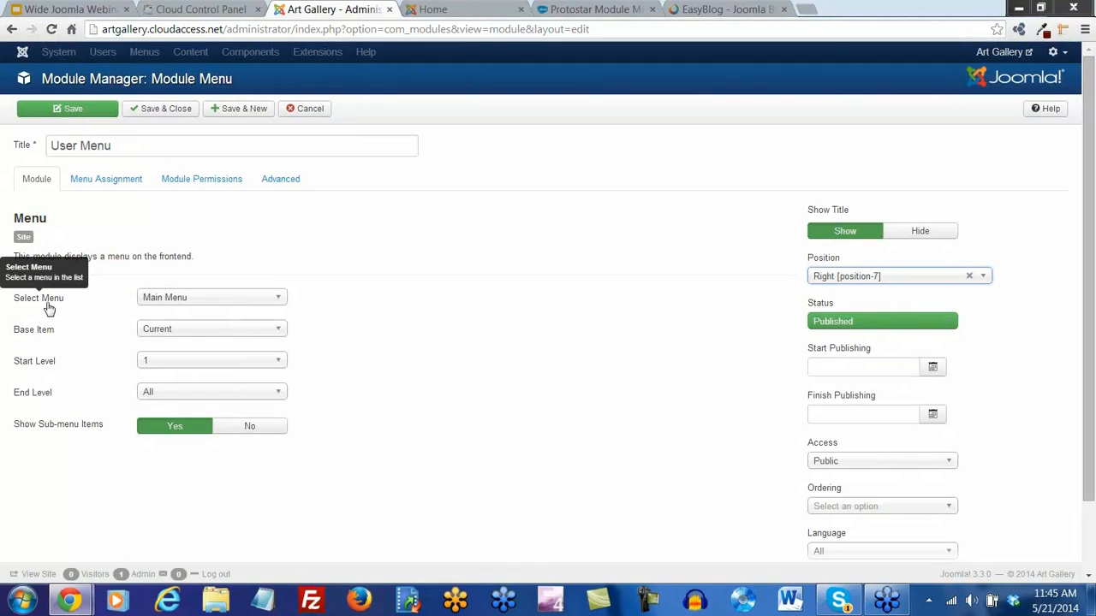
left_click(280, 302)
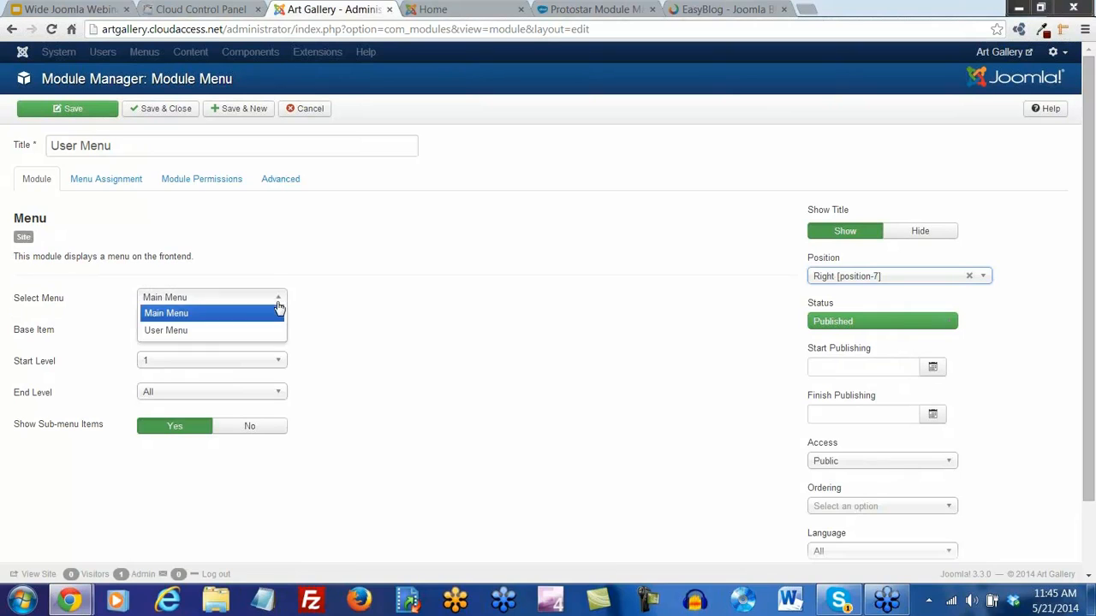
left_click(184, 331)
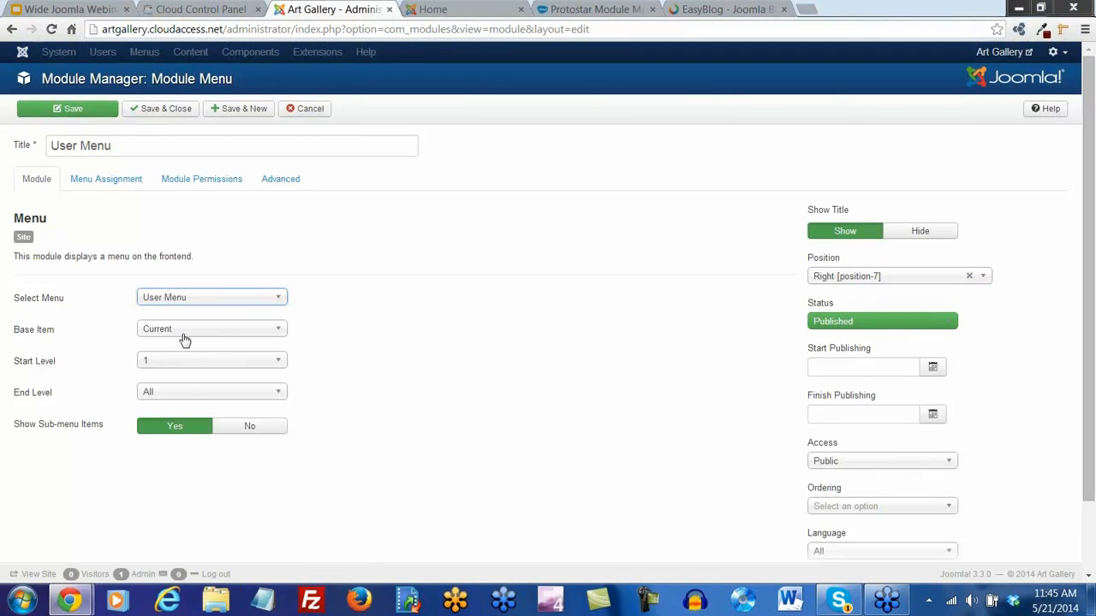
Assign it only to selected pages, excluding Art Classes, and save
left_click(123, 179)
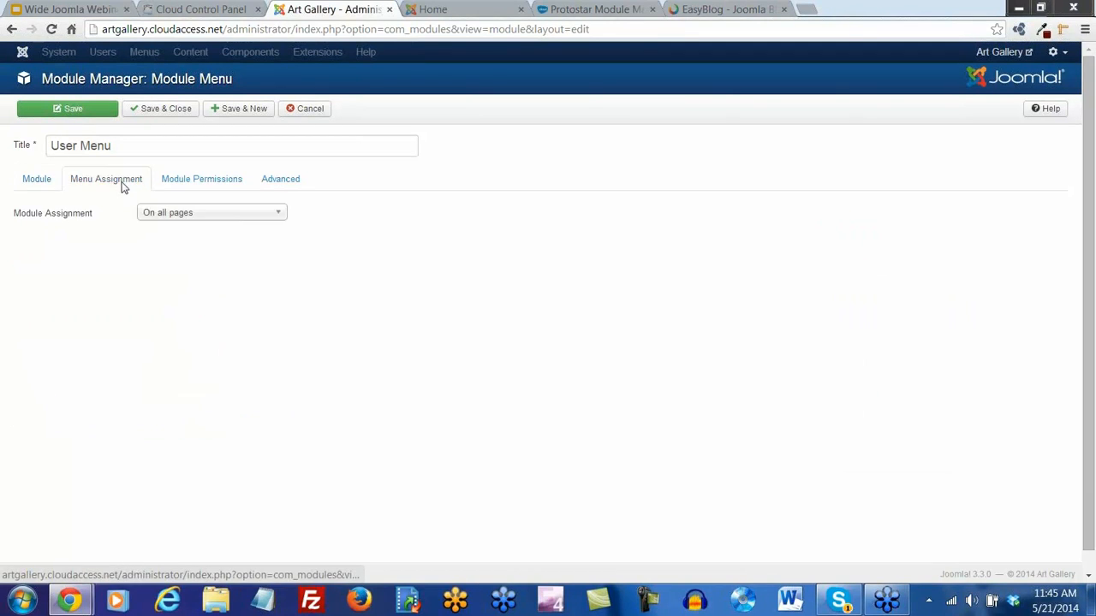
left_click(274, 215)
left_click(245, 269)
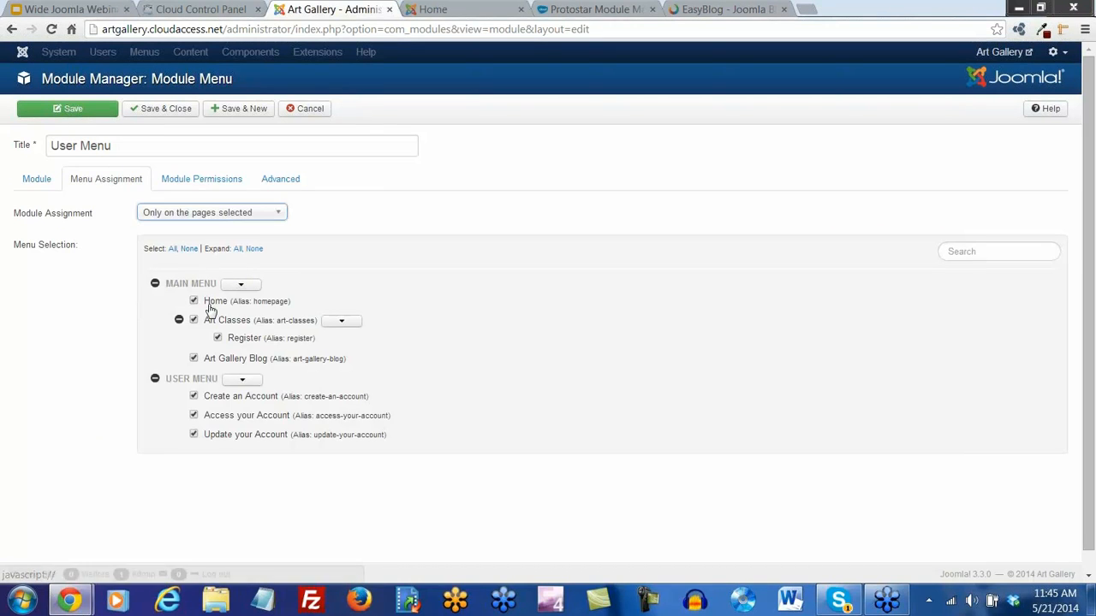
left_click(194, 321)
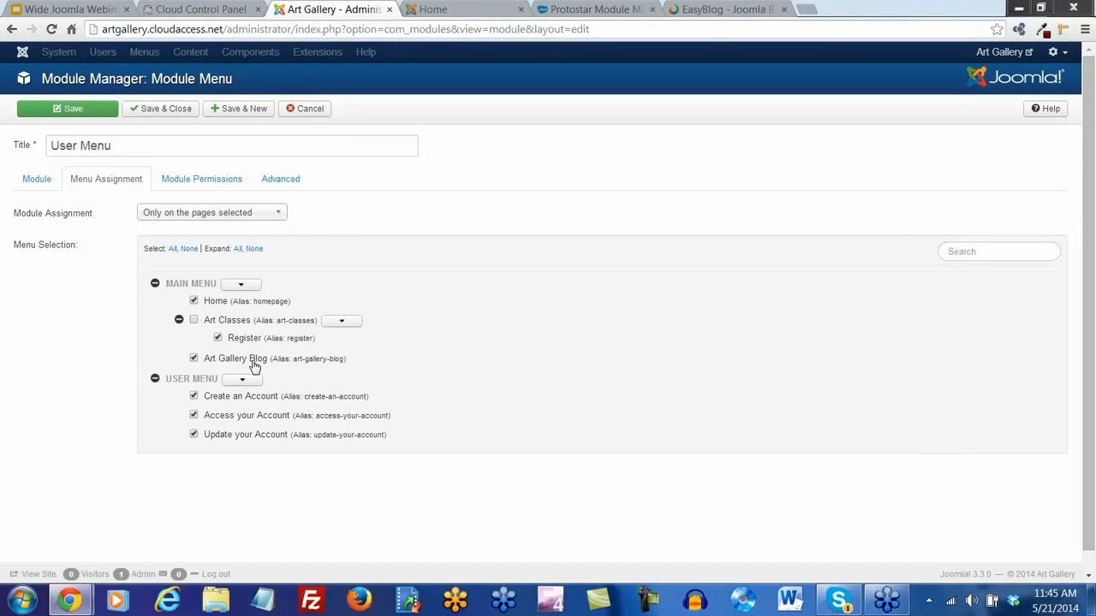
left_click(77, 112)
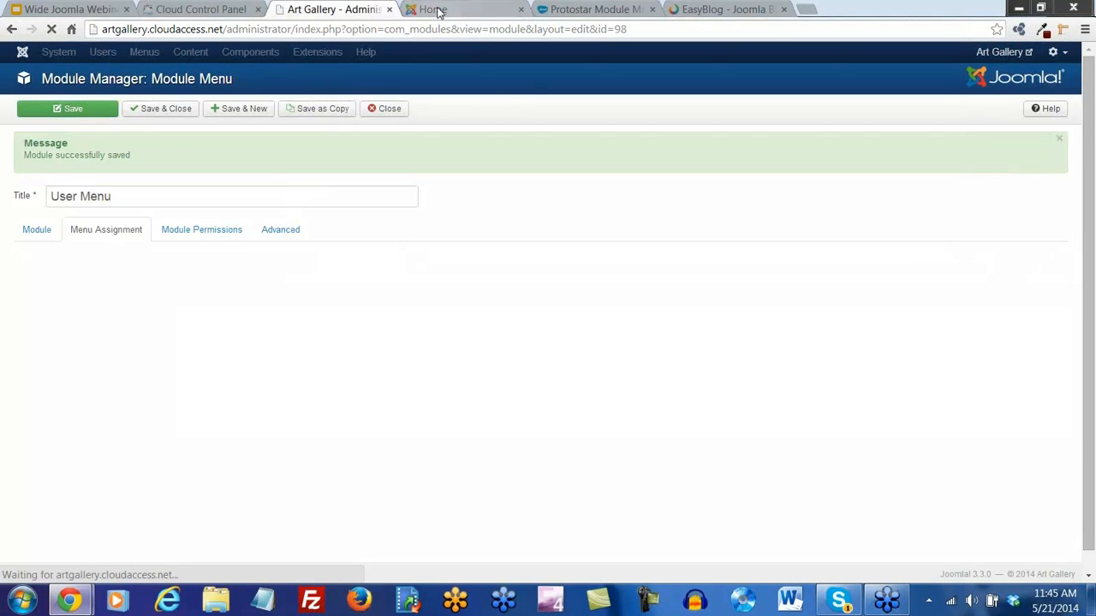
left_click(436, 10)
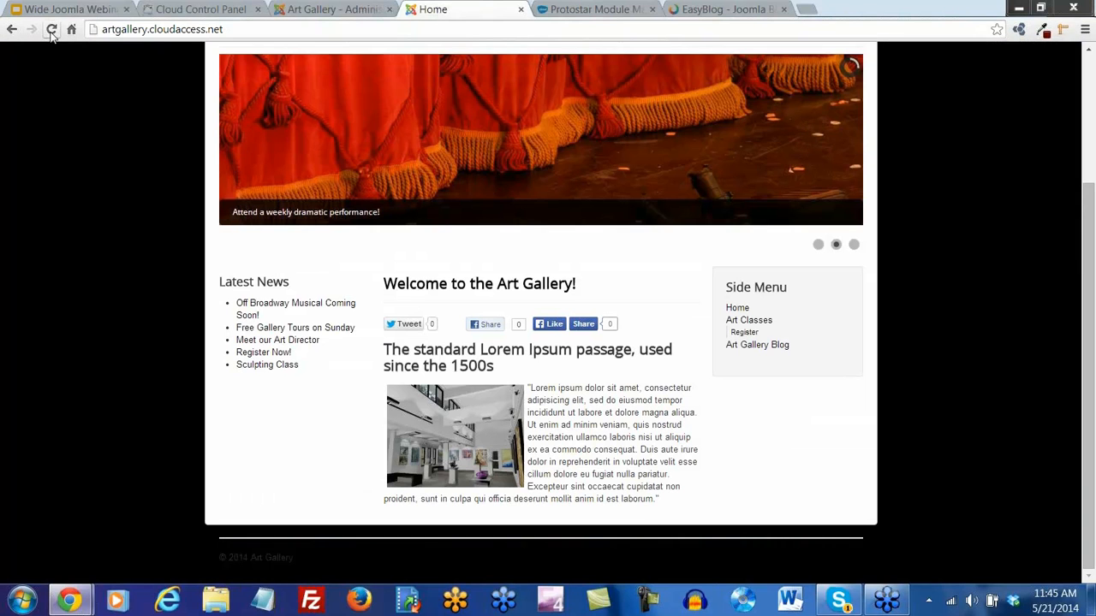
left_click(51, 29)
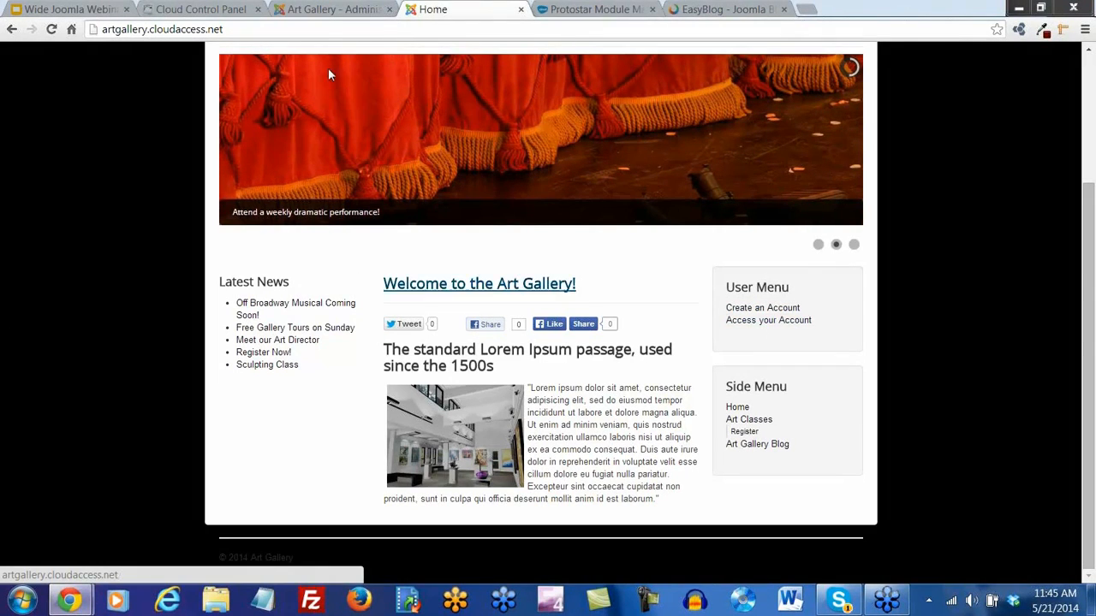
left_click(329, 9)
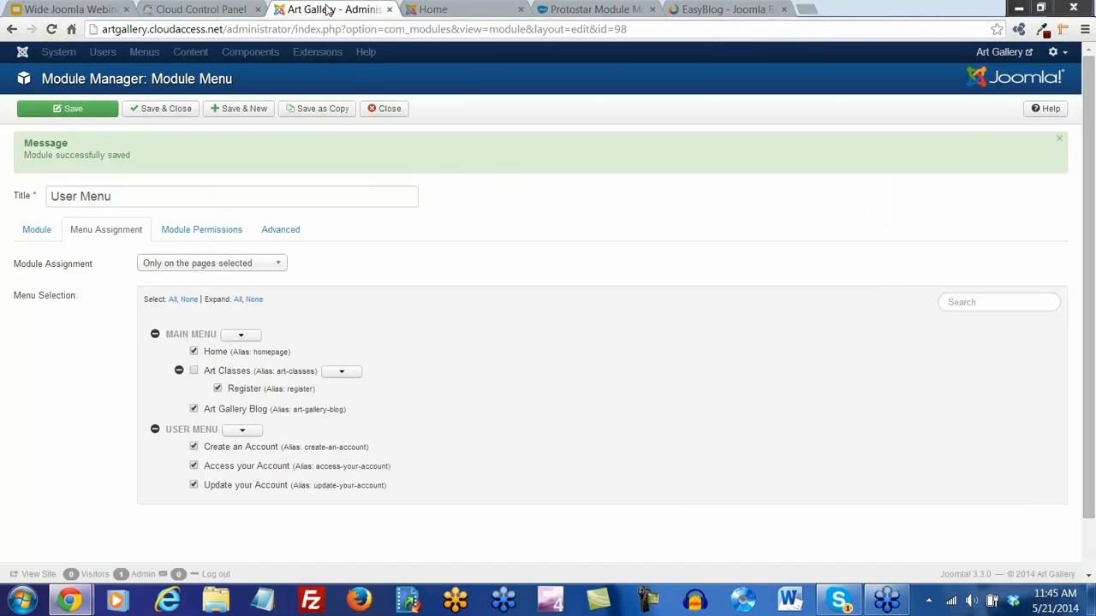
Close the User Menu module and create a Login module titled 'Login' in Left position-8
left_click(166, 110)
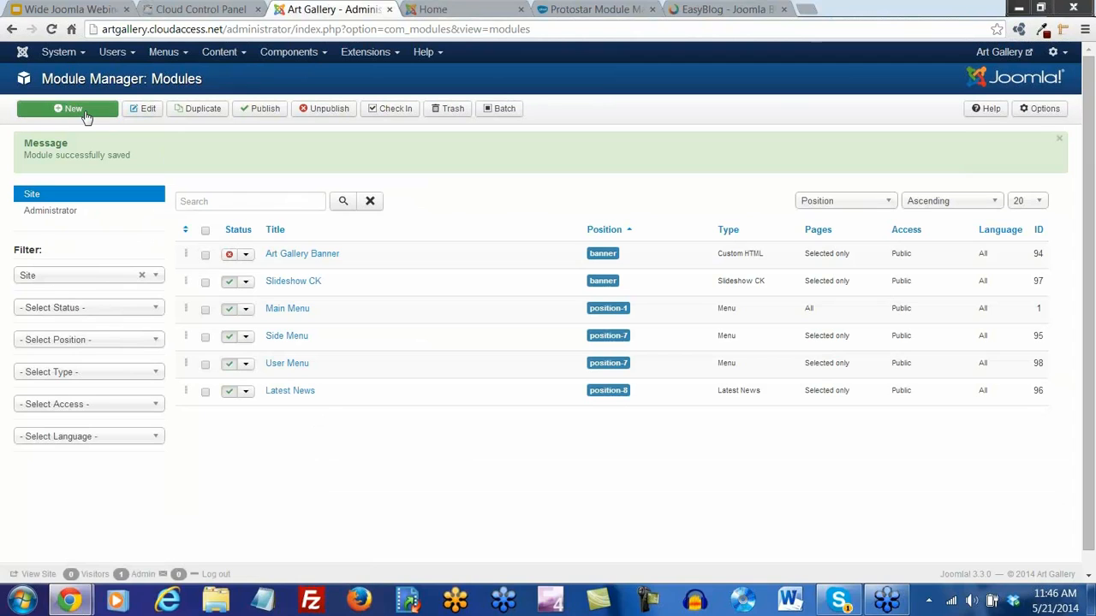
left_click(76, 109)
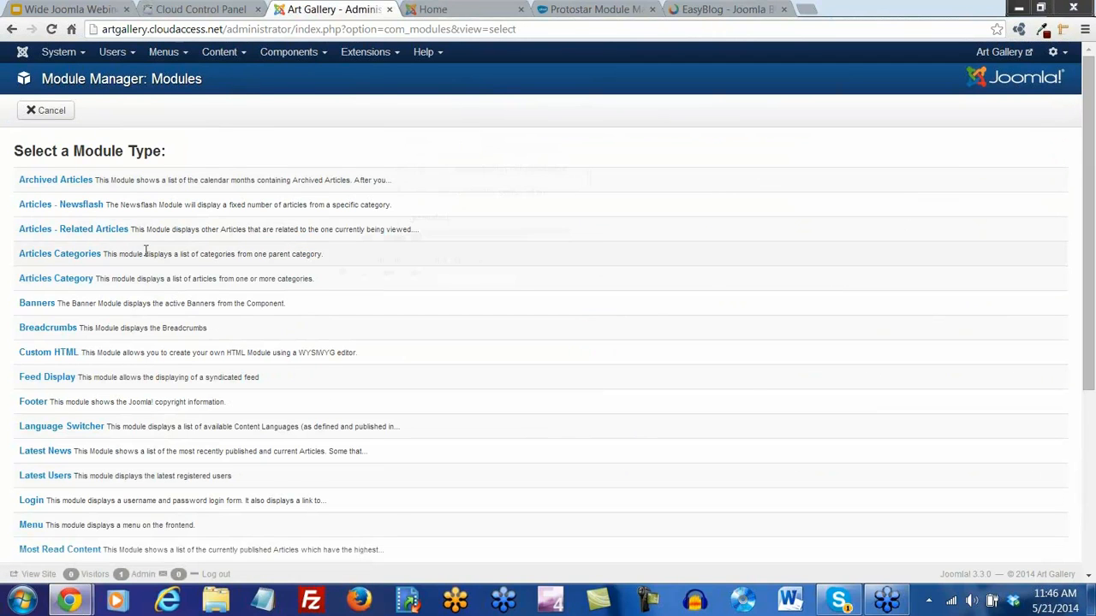
scroll(146, 251, "down", 3)
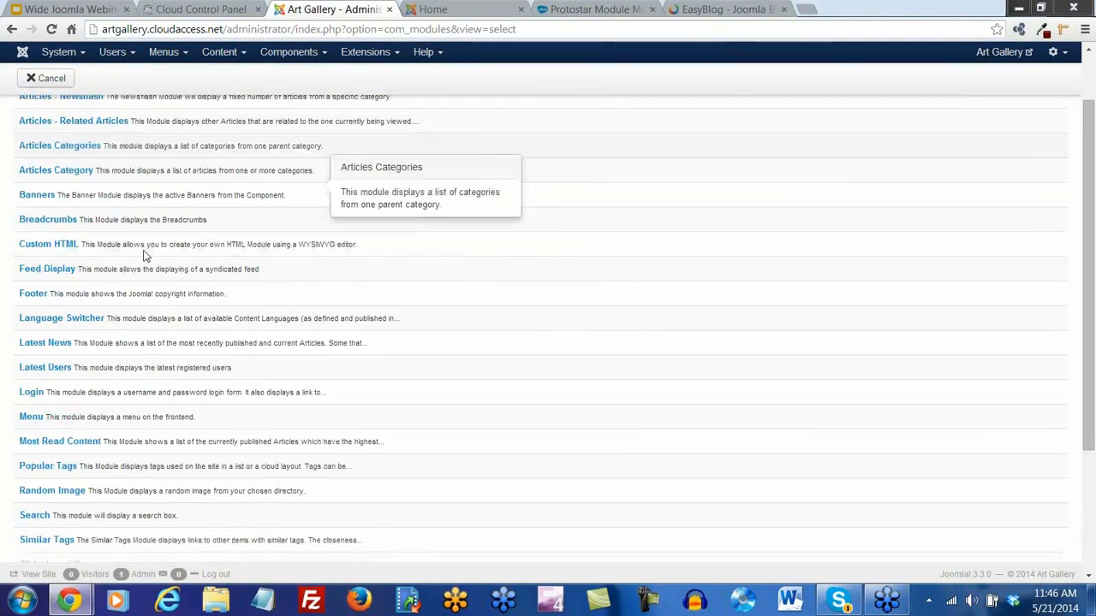
left_click(32, 395)
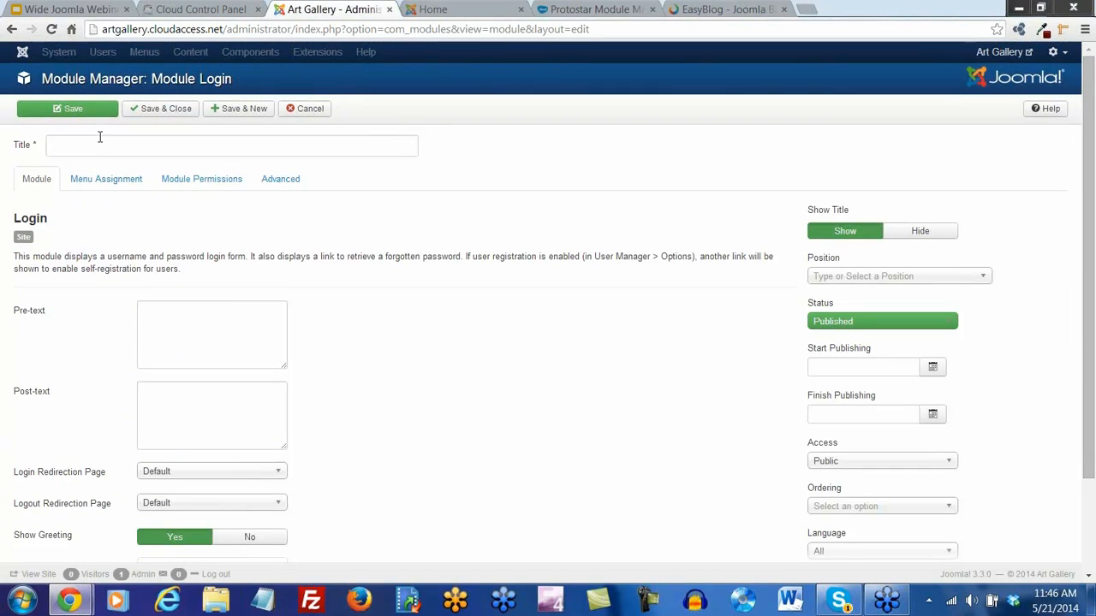
left_click(98, 139)
type("Login")
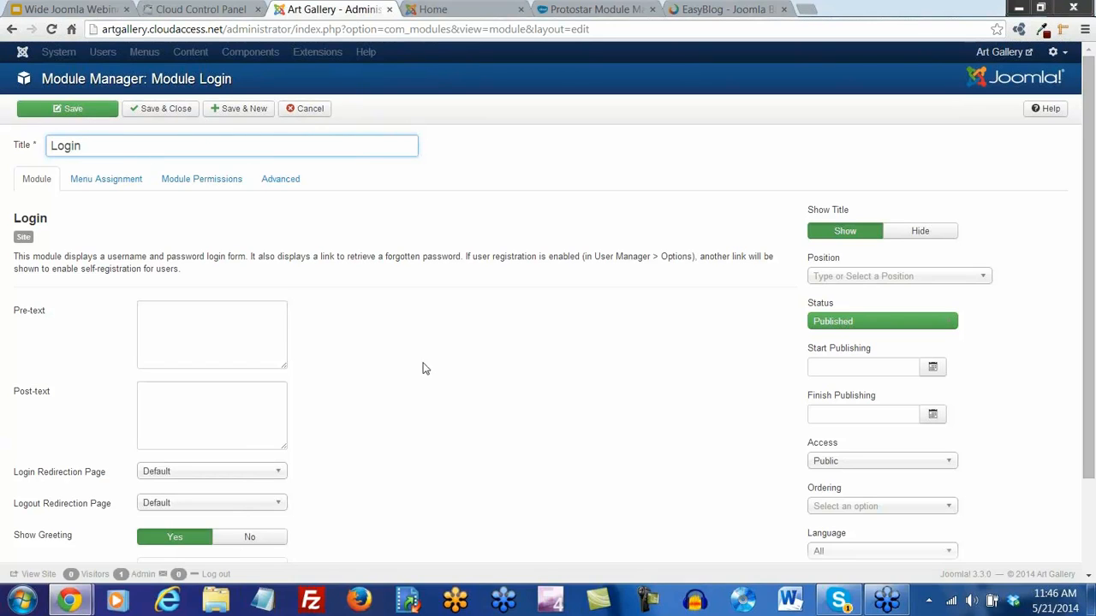
left_click(986, 279)
left_click_drag(982, 337, 980, 401)
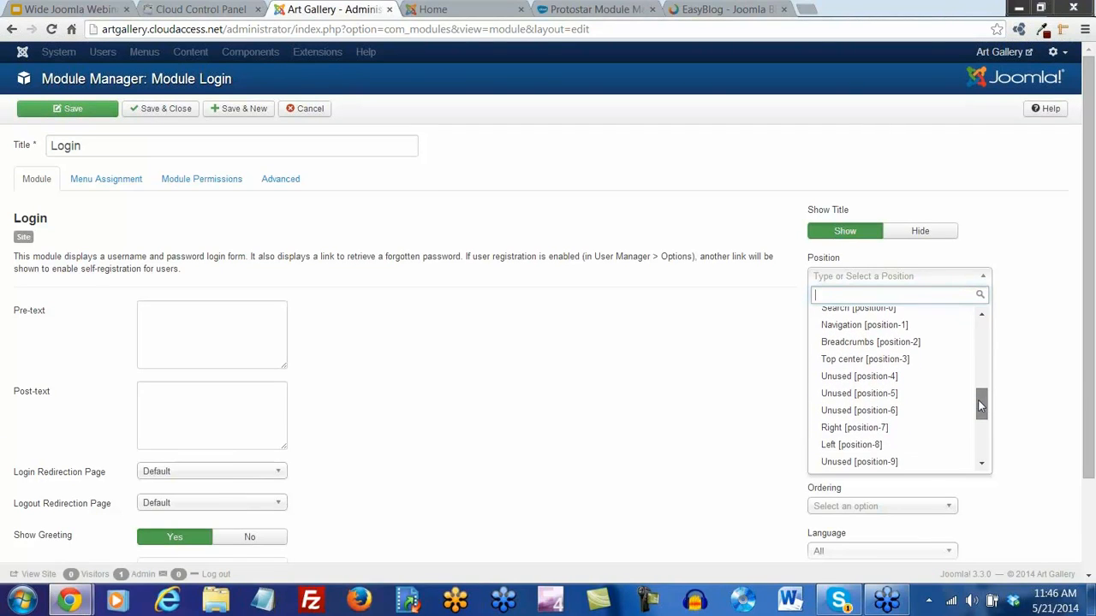
left_click(856, 446)
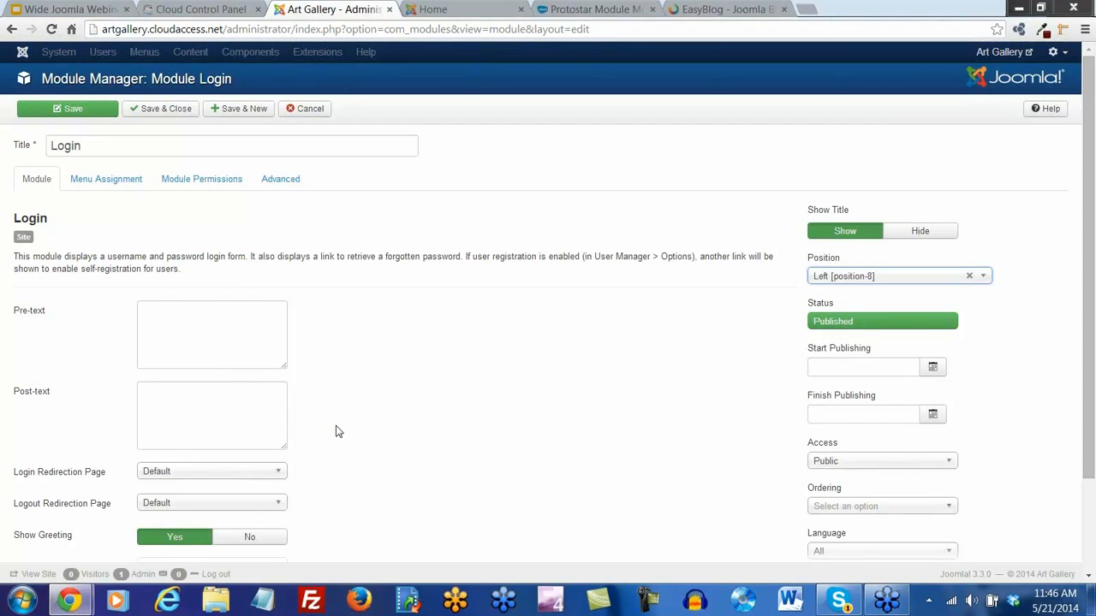
Set the Login Redirection Page to Art Classes
scroll(372, 435, "down", 2)
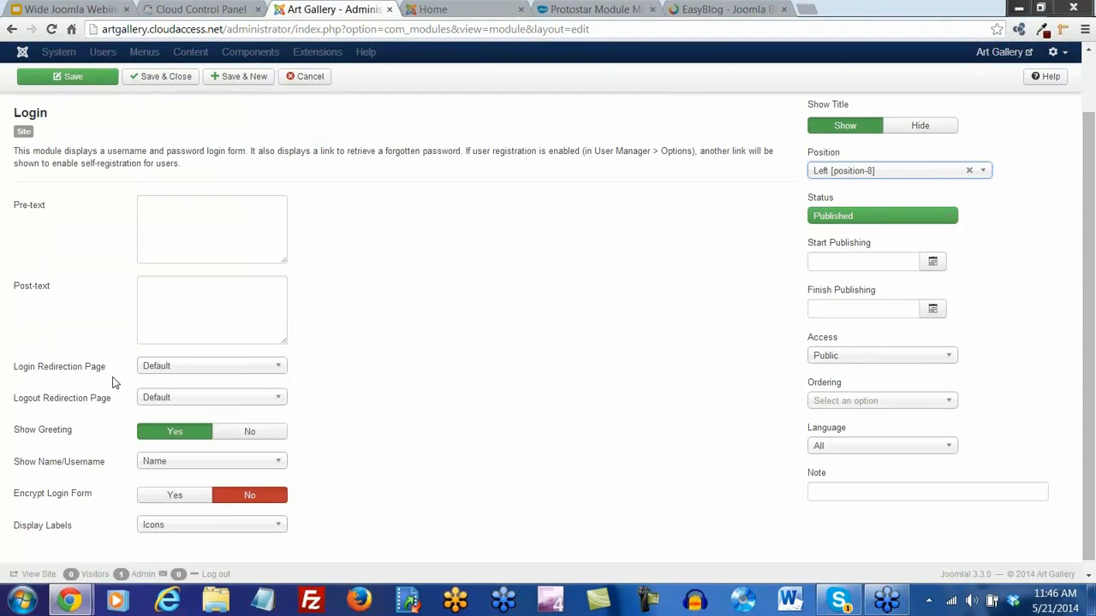
left_click(271, 368)
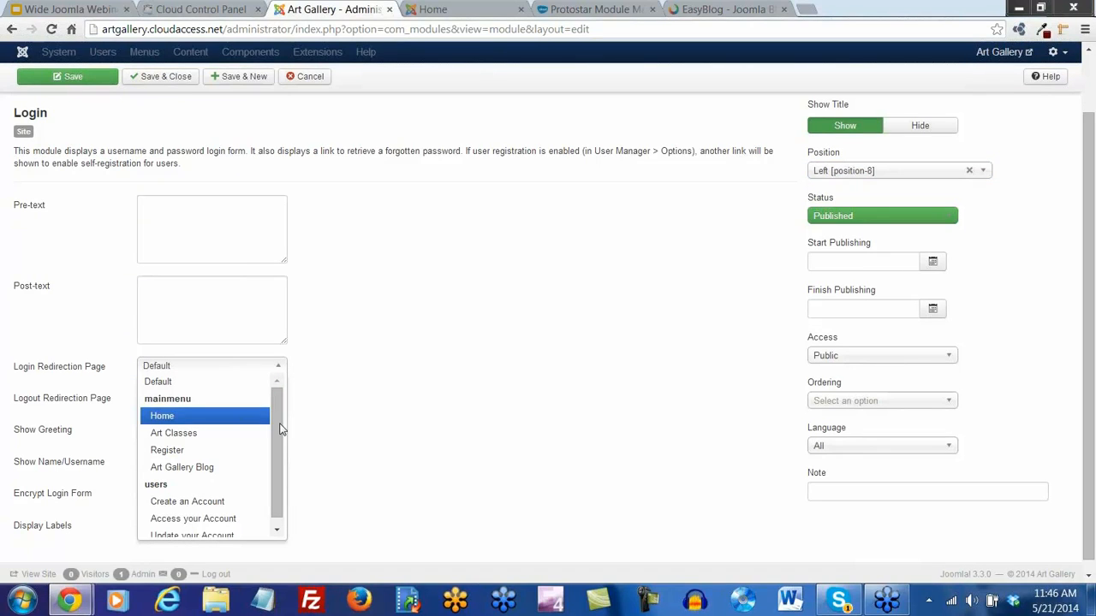
left_click_drag(278, 424, 281, 438)
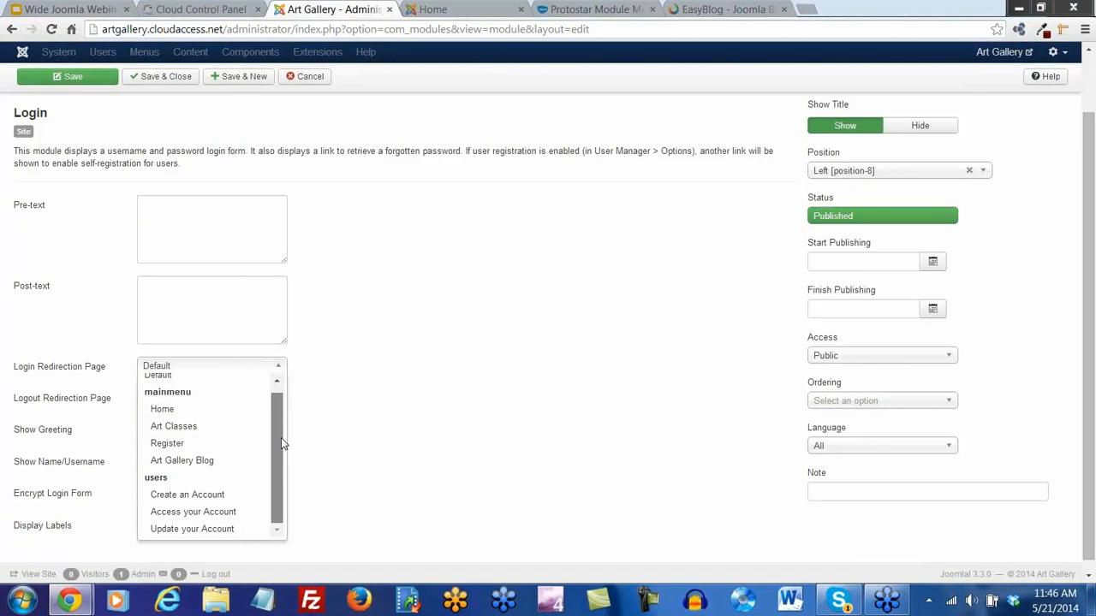
left_click(175, 427)
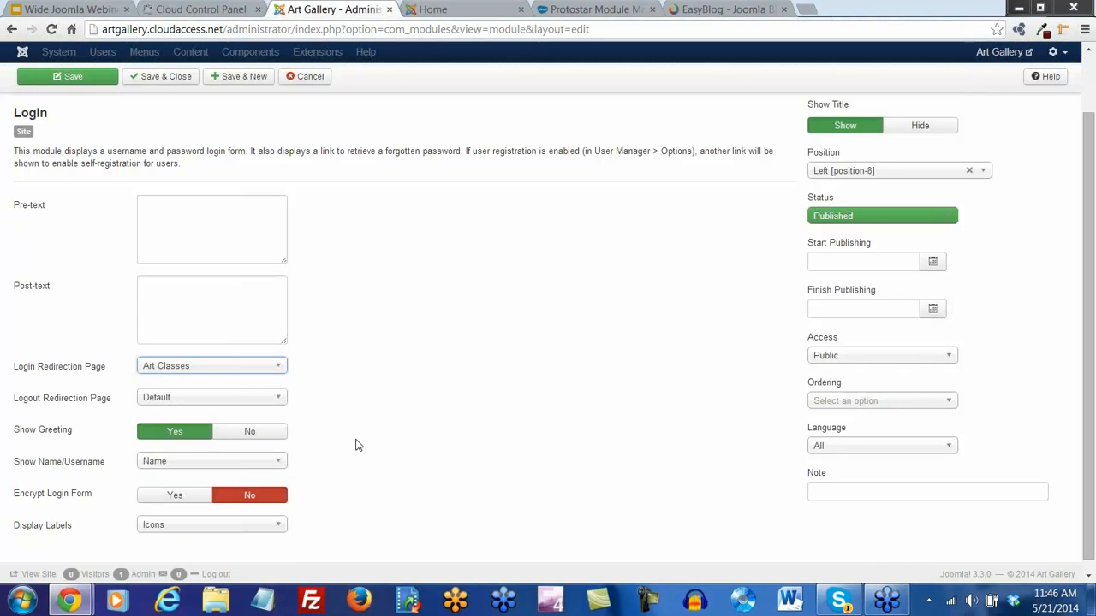
Show the Login module only on selected pages except Art Classes, save, and view the site
scroll(388, 440, "up", 2)
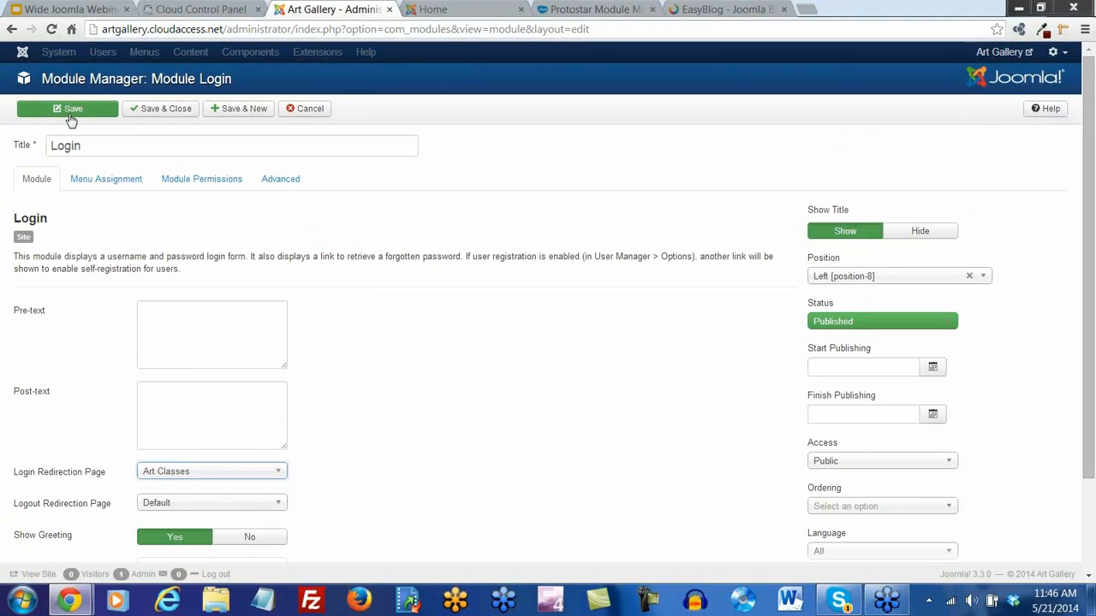
left_click(110, 182)
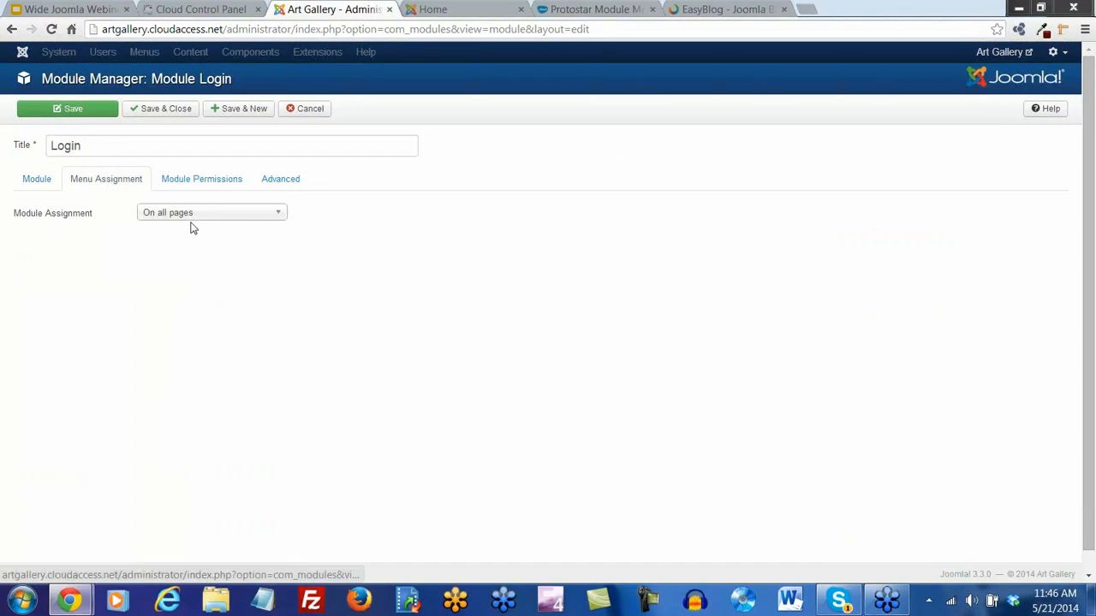
left_click(193, 215)
left_click(191, 262)
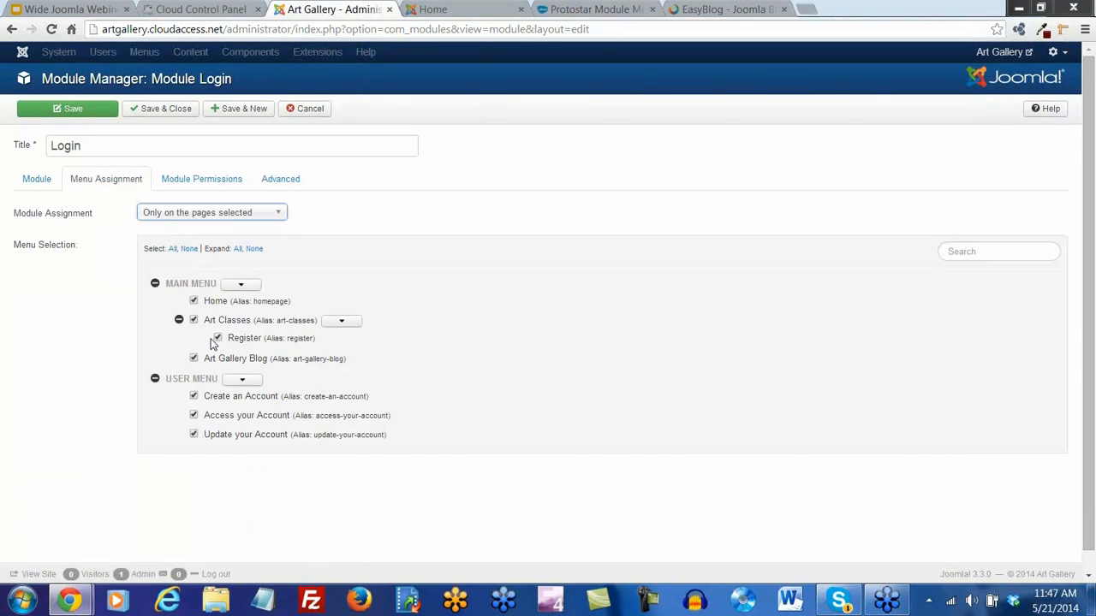
left_click(194, 319)
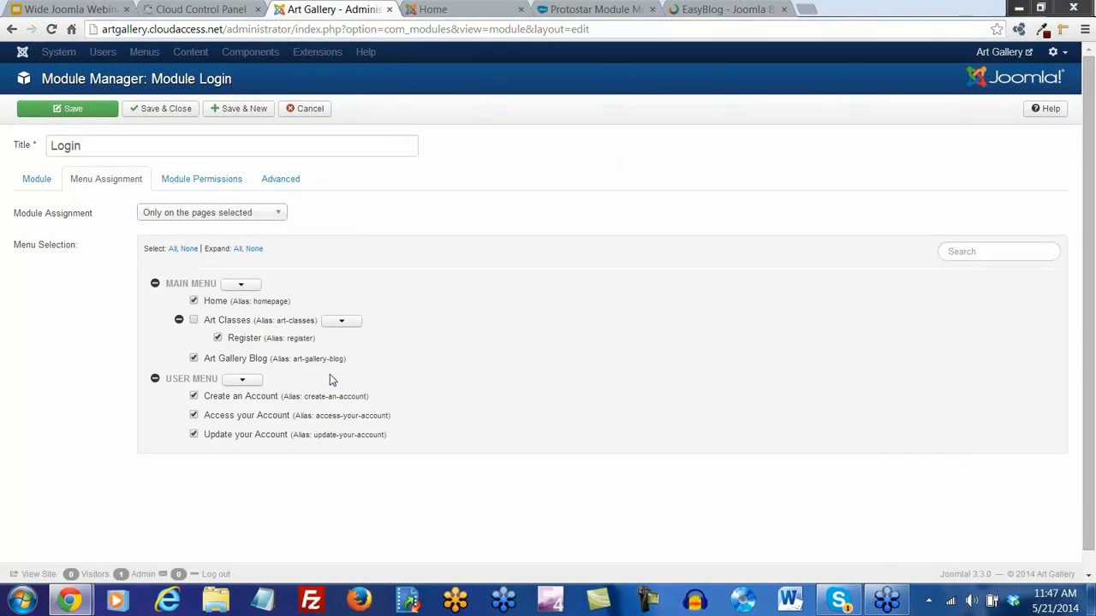
left_click(154, 114)
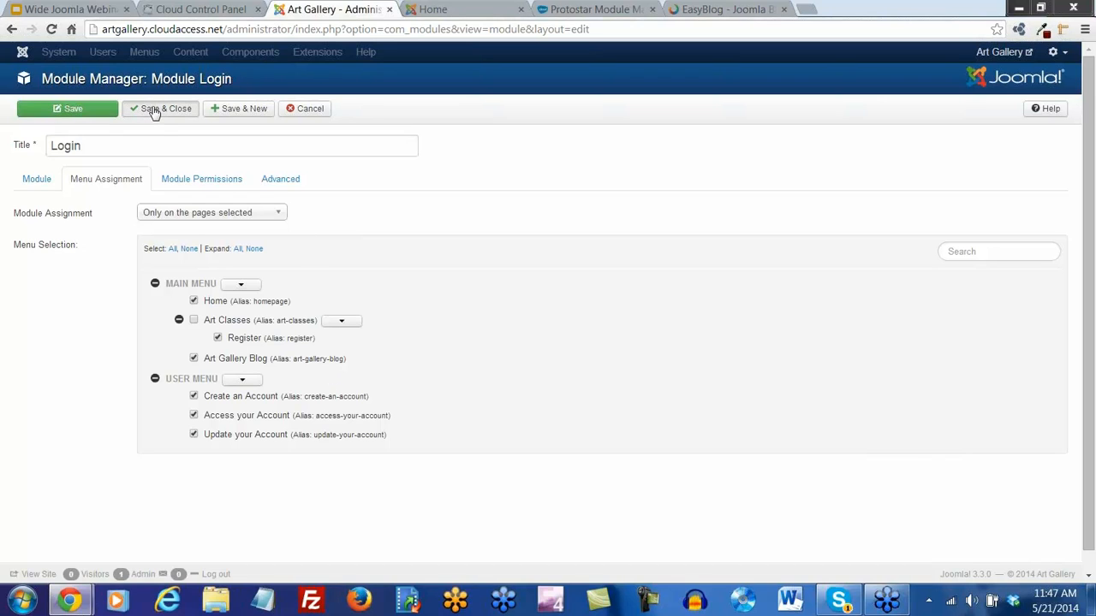
left_click(83, 114)
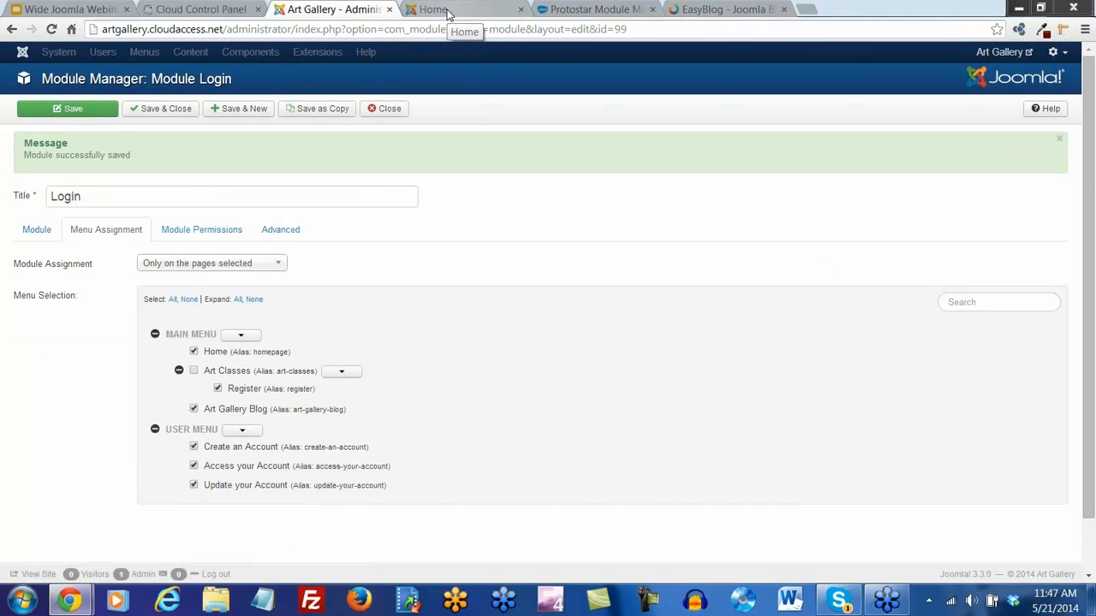
left_click(447, 10)
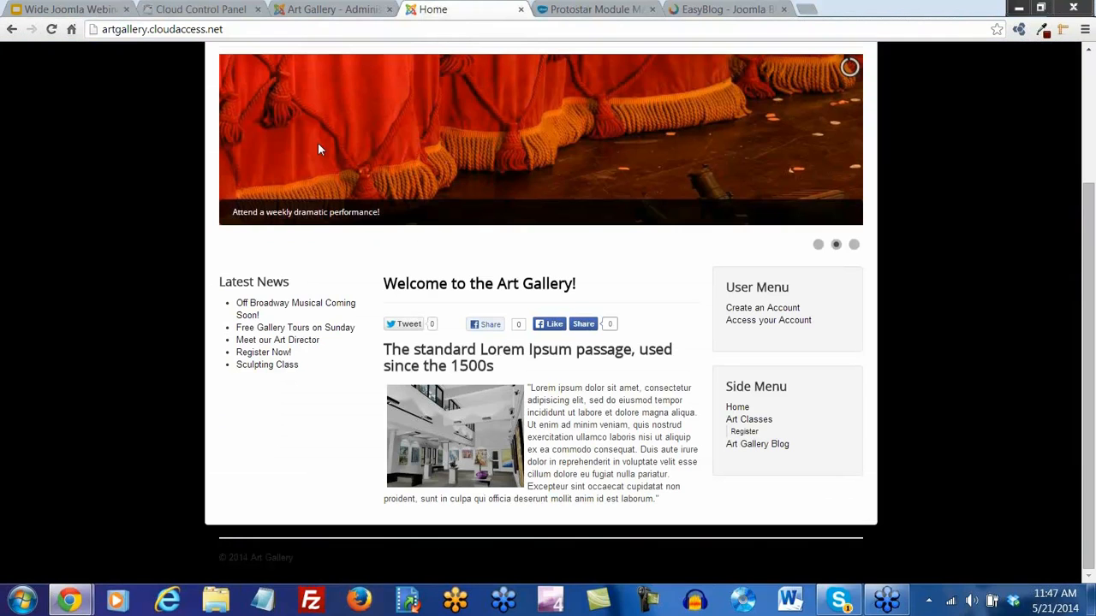
Reload the site and check the Create an Account, Register and login pages
left_click(51, 29)
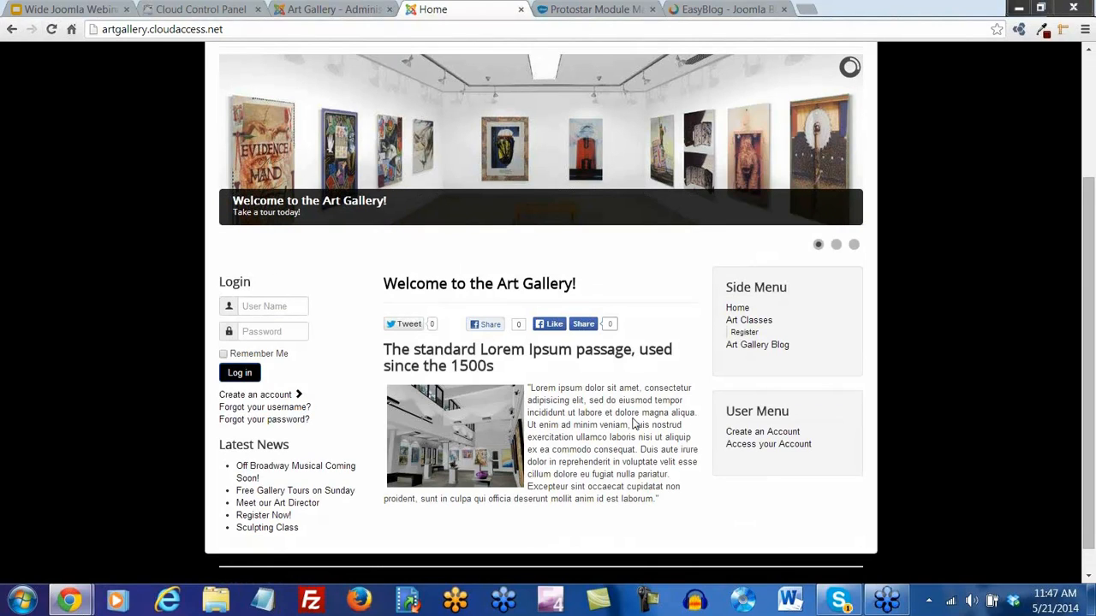
left_click(770, 433)
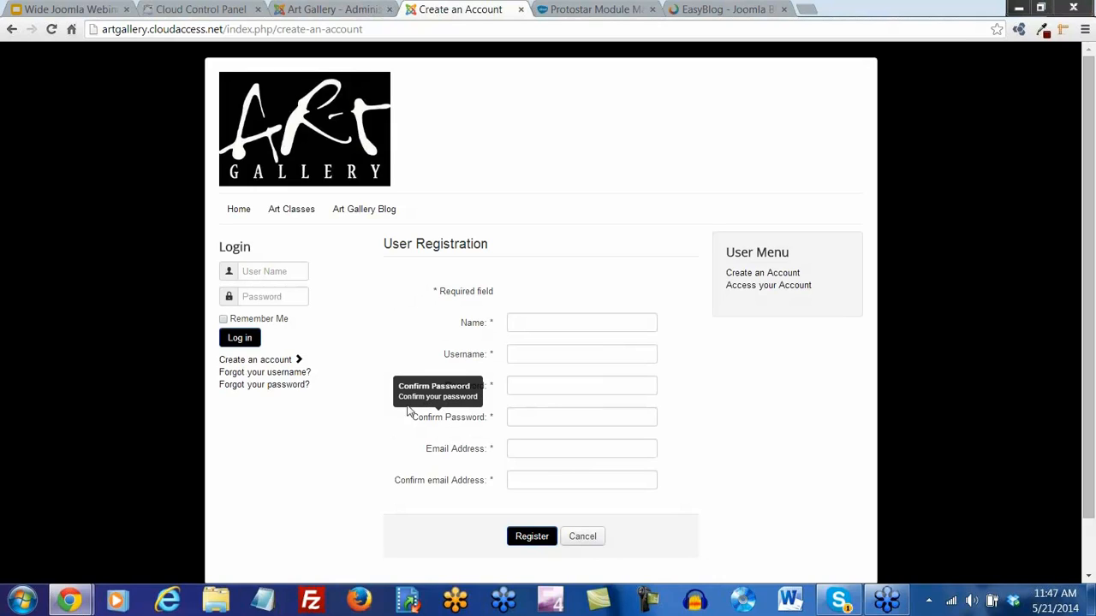
left_click(254, 360)
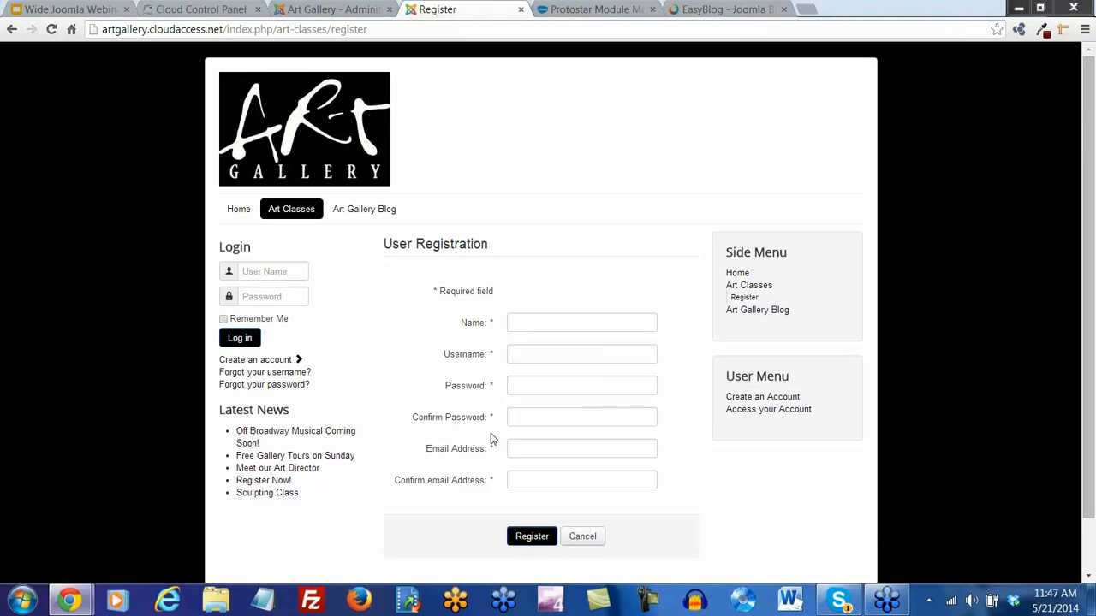
left_click(743, 413)
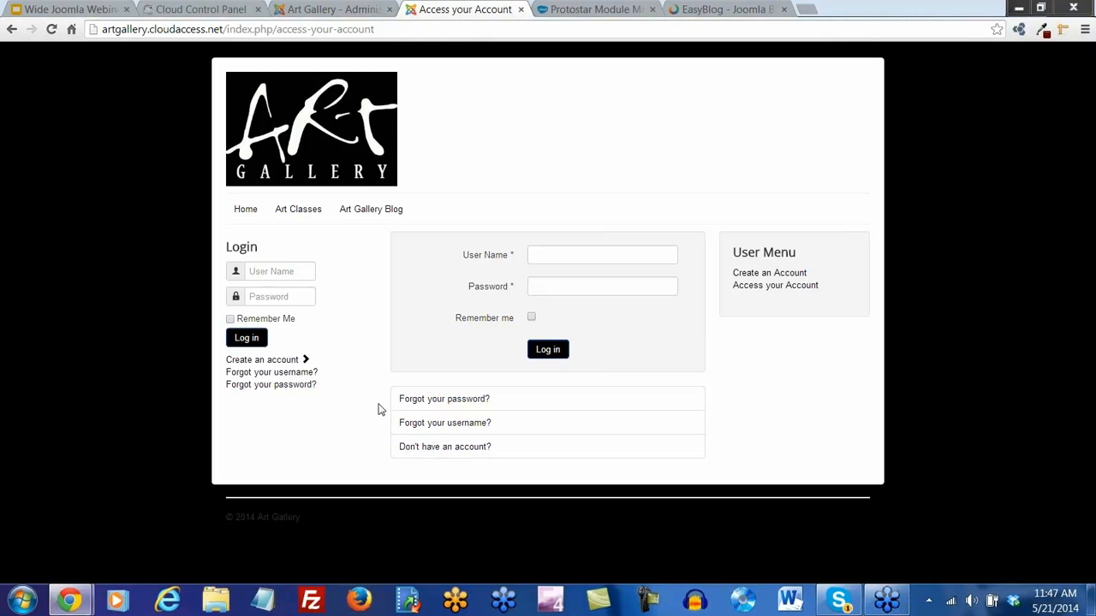
left_click(779, 275)
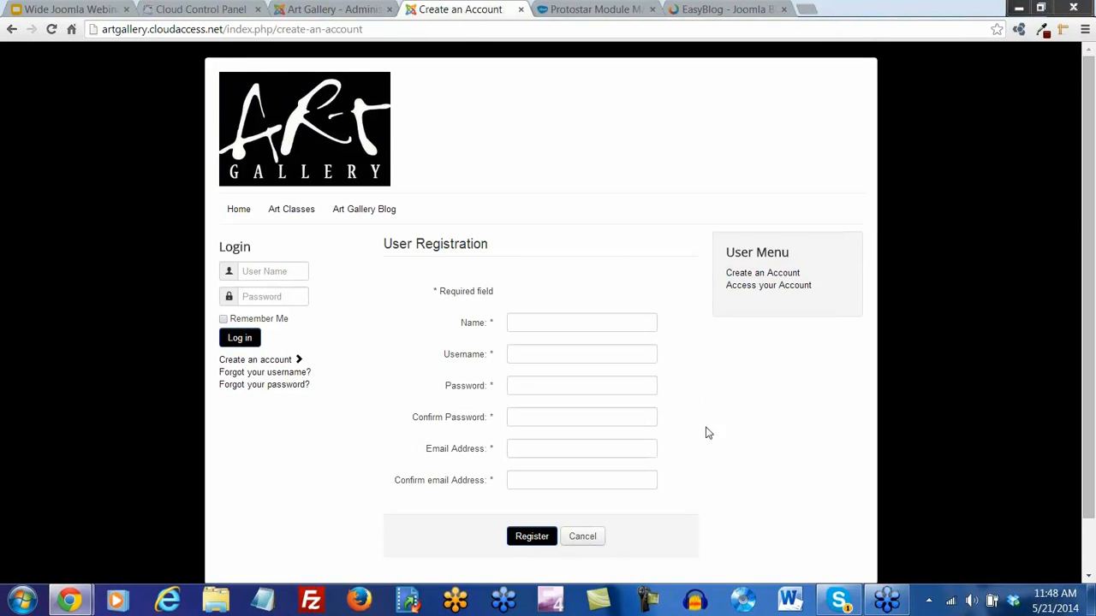
scroll(707, 433, "down", 1)
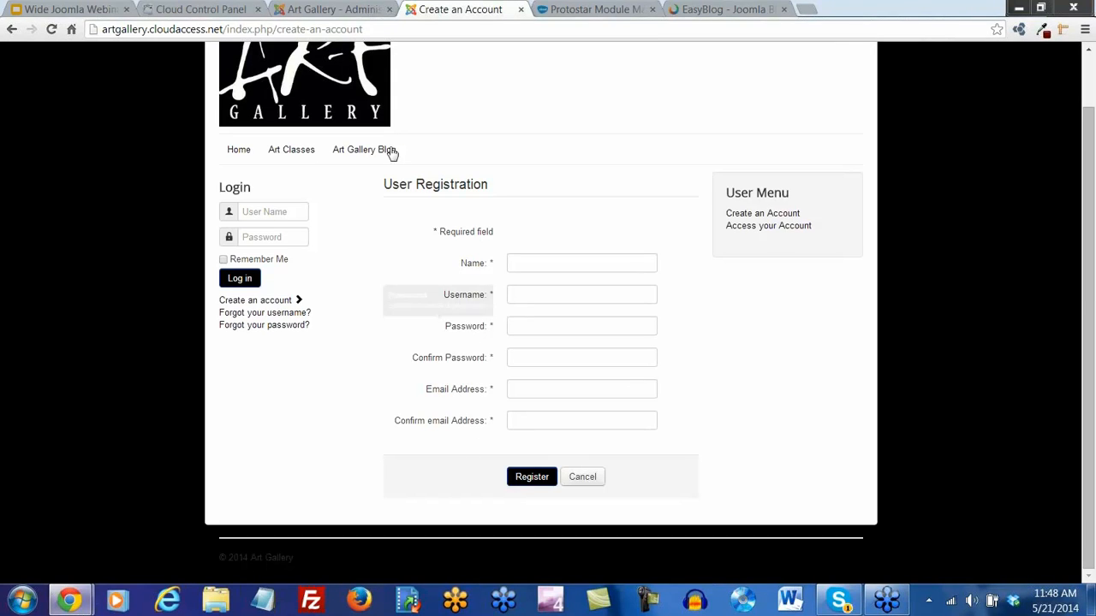
left_click(349, 10)
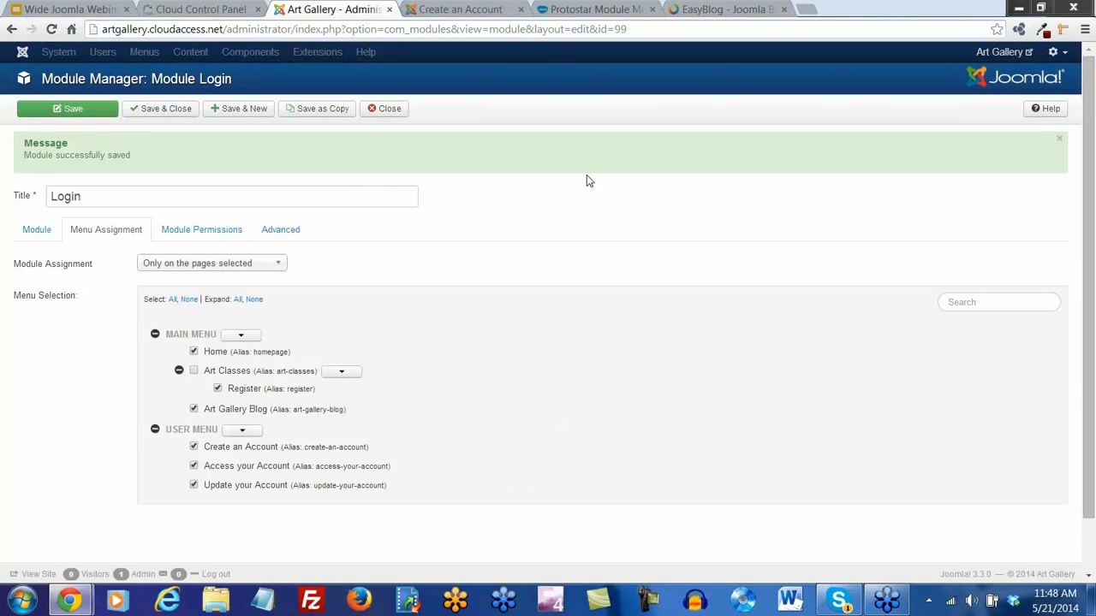
Save the Login module and enable the User - Profile plugin in the Plugin Manager
left_click(178, 112)
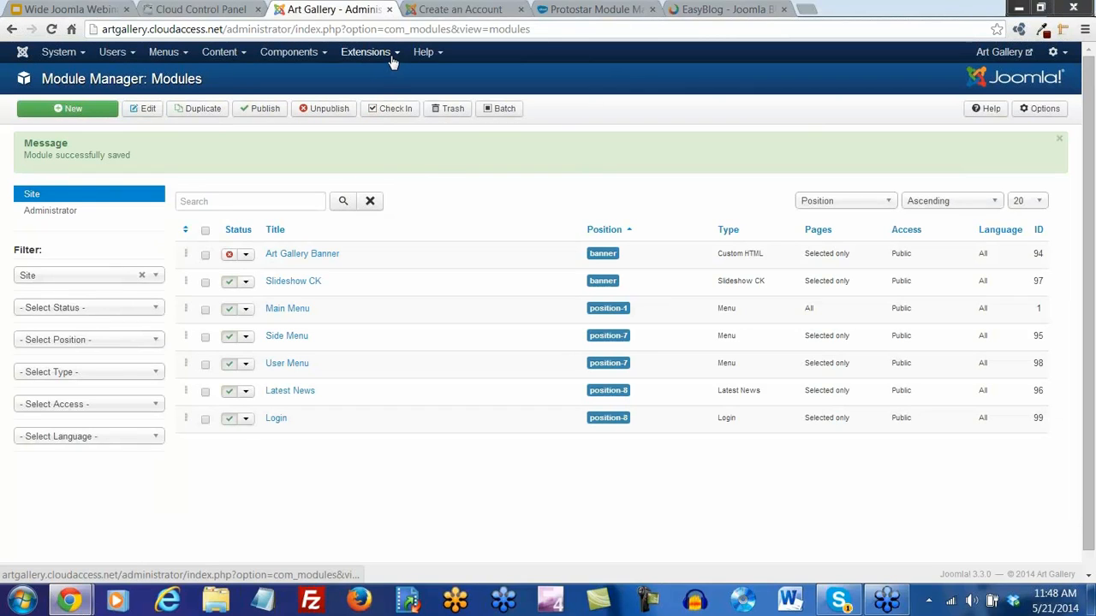
left_click(389, 56)
left_click(385, 123)
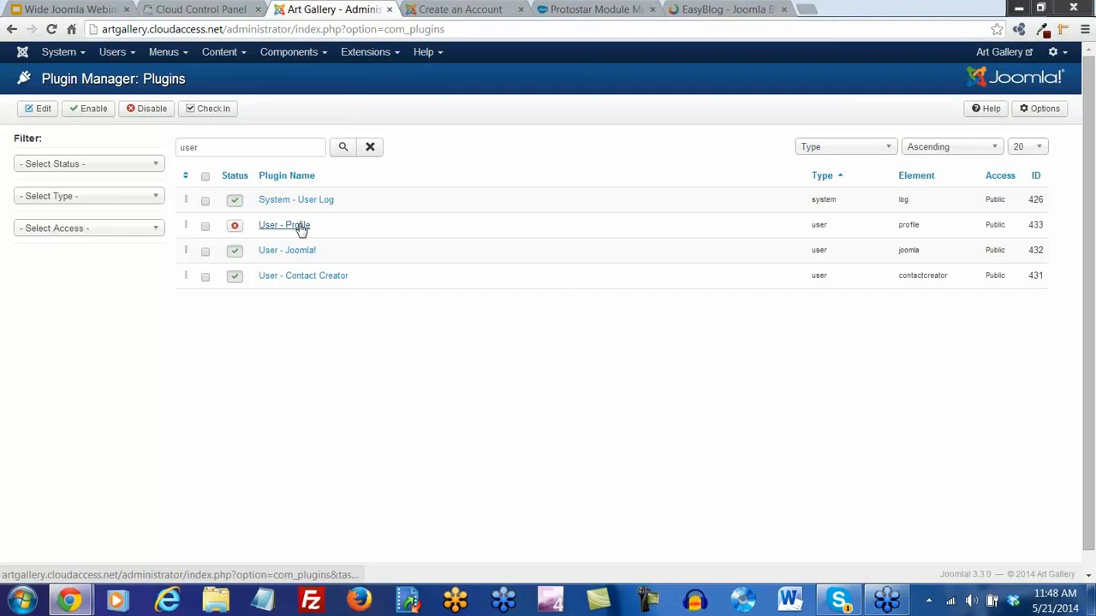
left_click(235, 226)
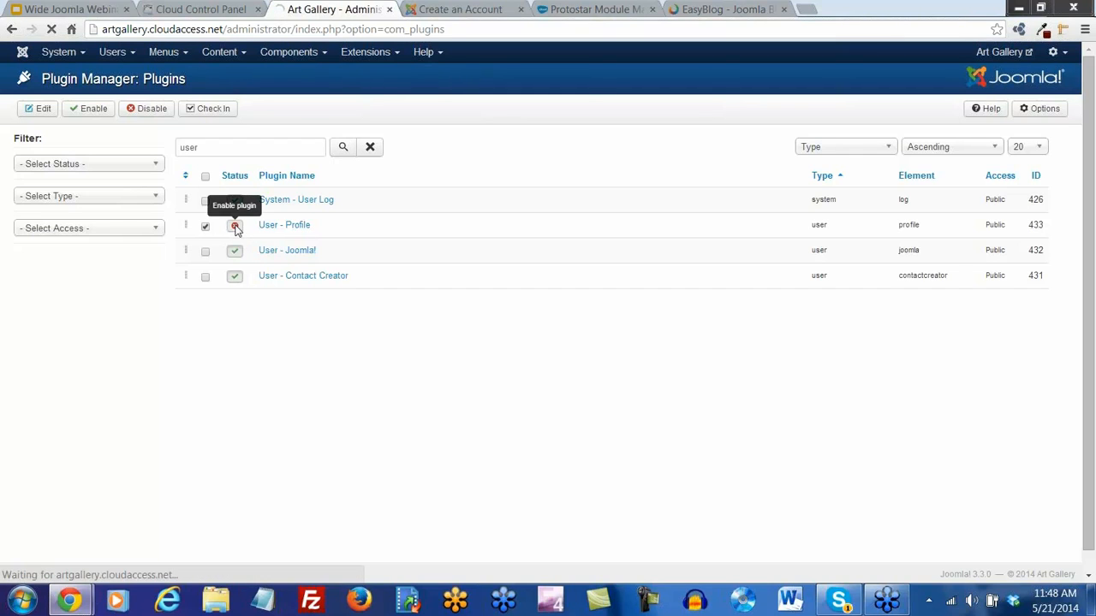
Reload the registration page to review the new optional User Profile fields
left_click(456, 11)
left_click(52, 29)
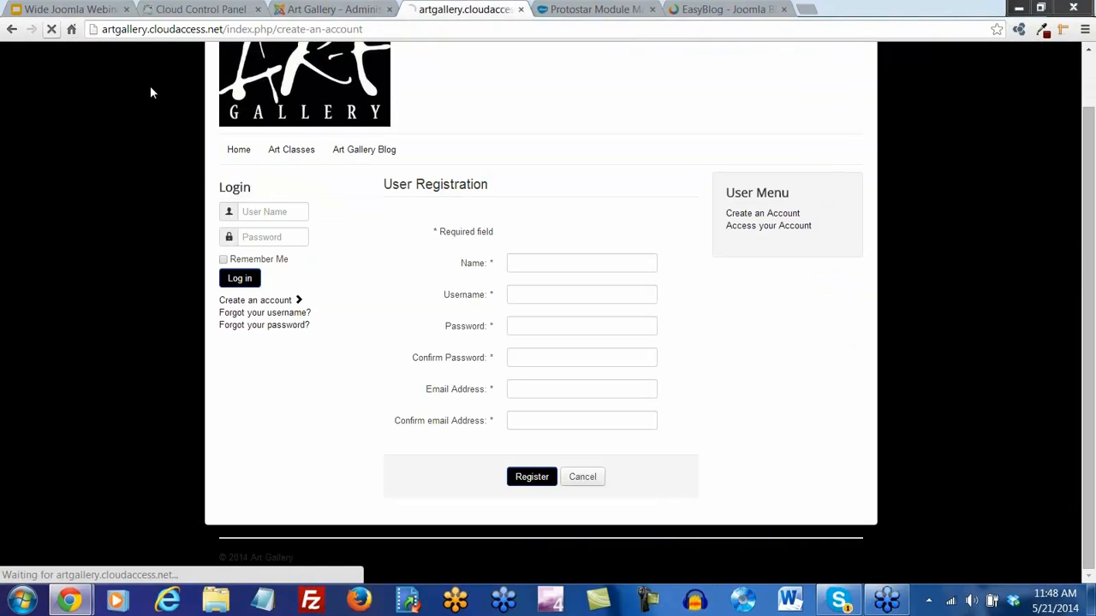
scroll(681, 366, "down", 3)
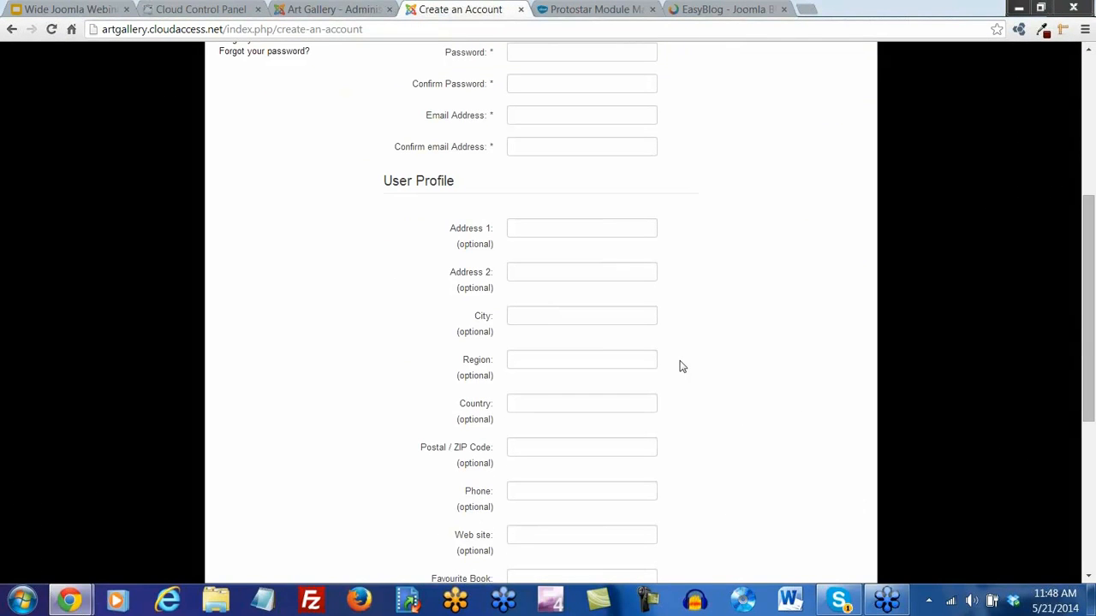
scroll(681, 366, "down", 1)
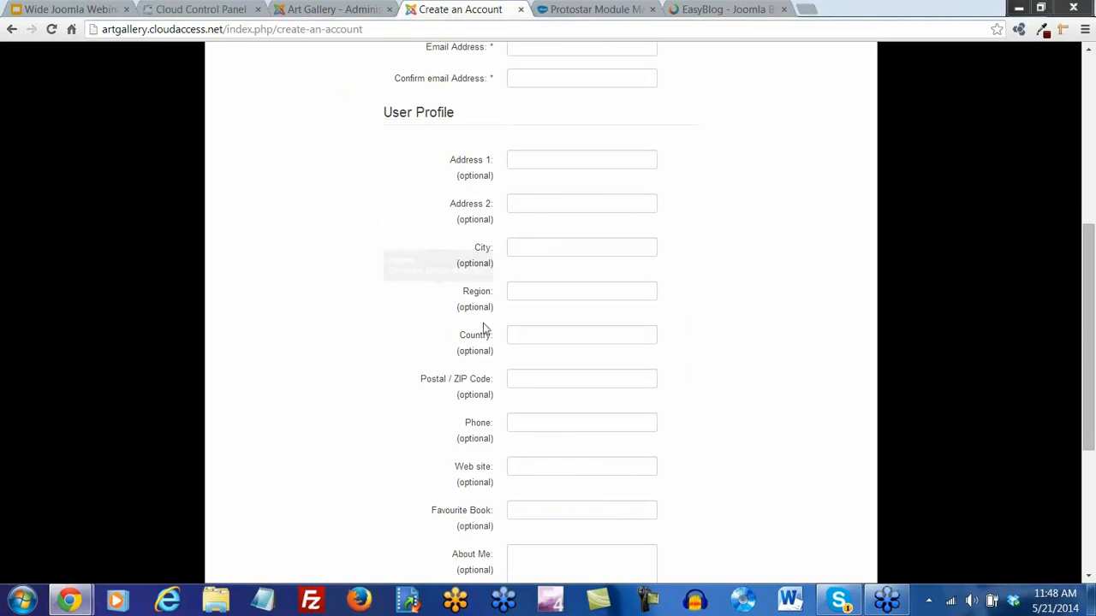
scroll(533, 399, "down", 3)
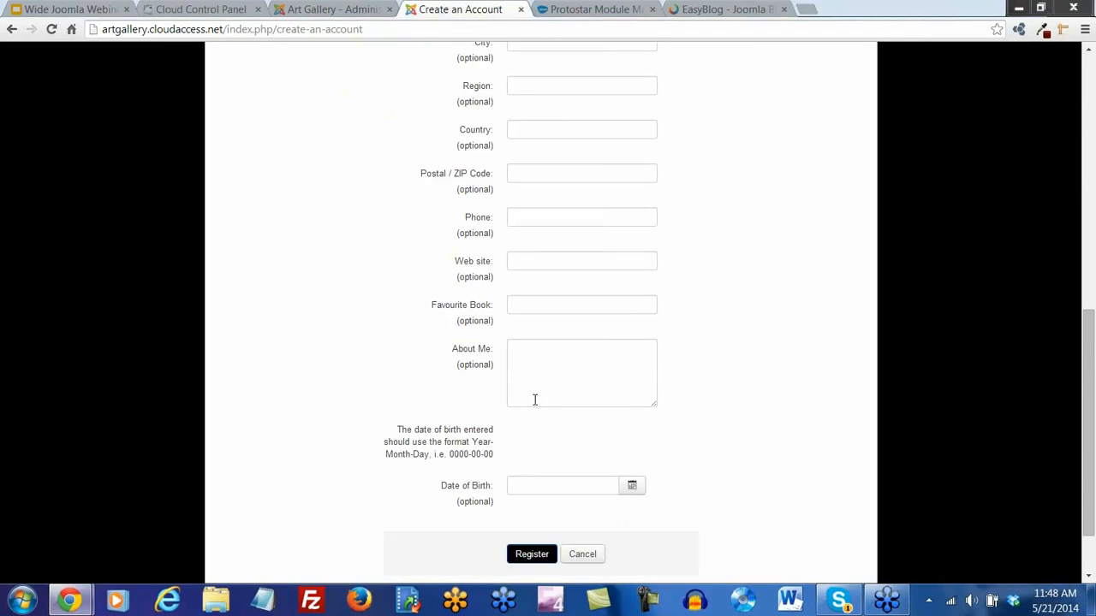
scroll(534, 399, "down", 1)
mouse_move(486, 249)
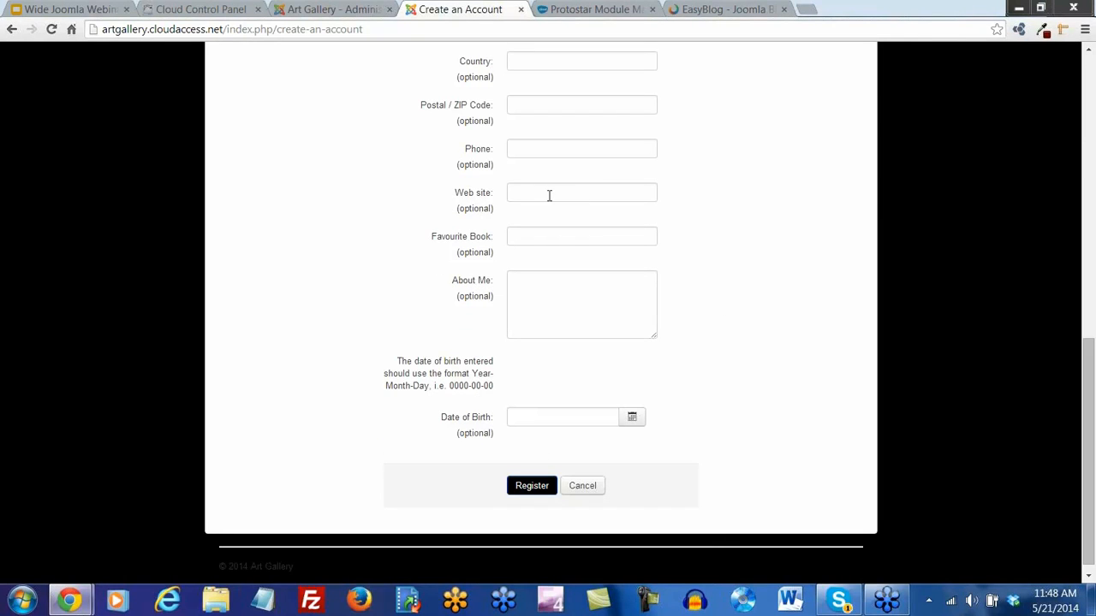
left_click(347, 9)
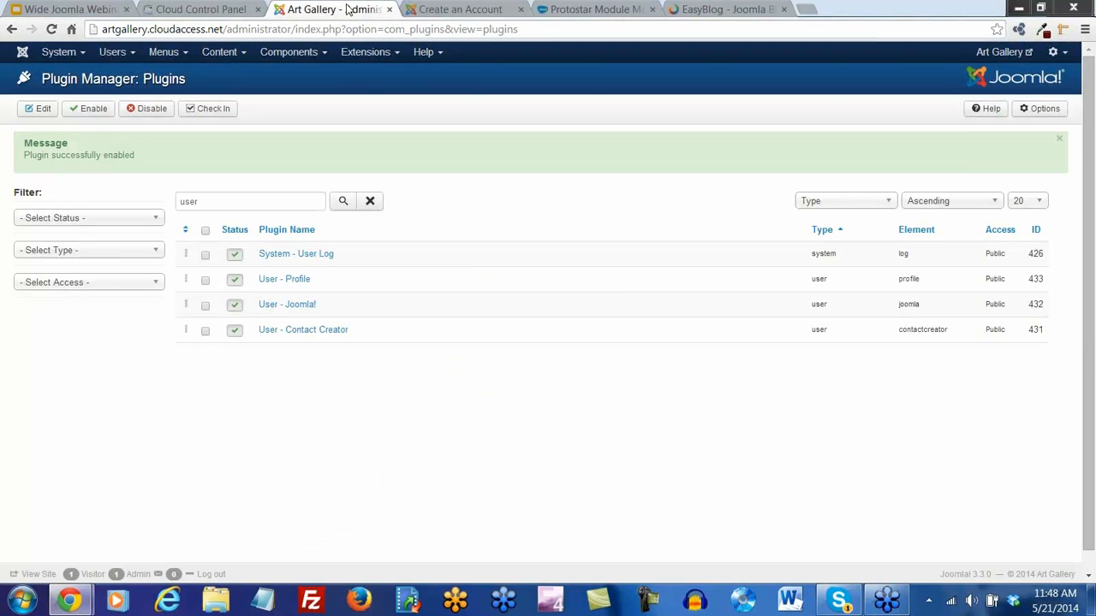
Disable Web site, Favourite Book, About Me, Terms of Service and Date of Birth on registration
left_click(291, 286)
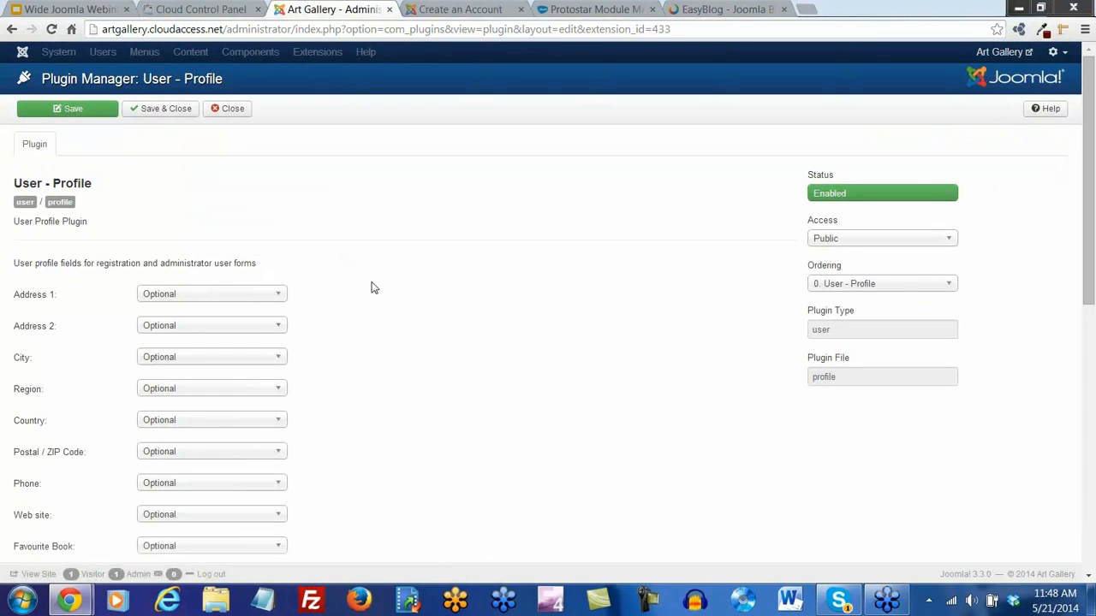
scroll(371, 287, "down", 1)
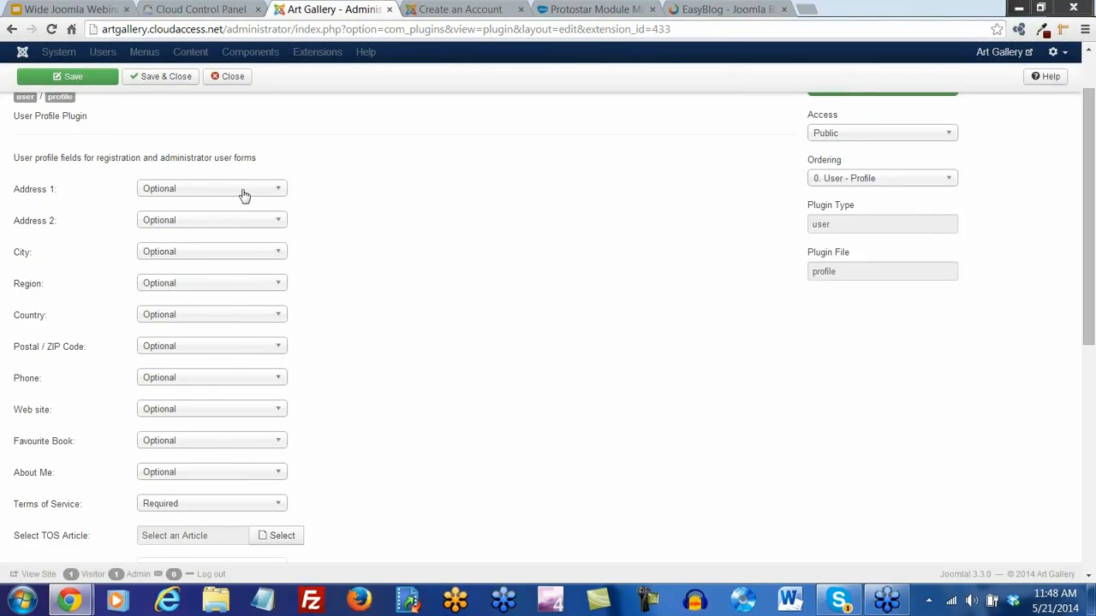
left_click(283, 188)
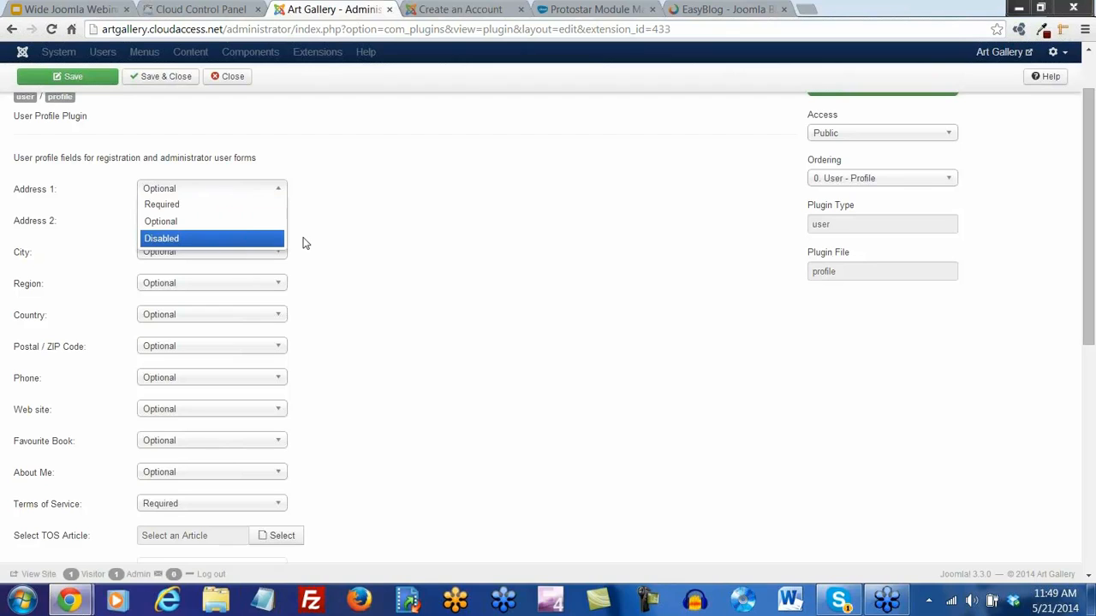
left_click(398, 262)
scroll(398, 261, "down", 2)
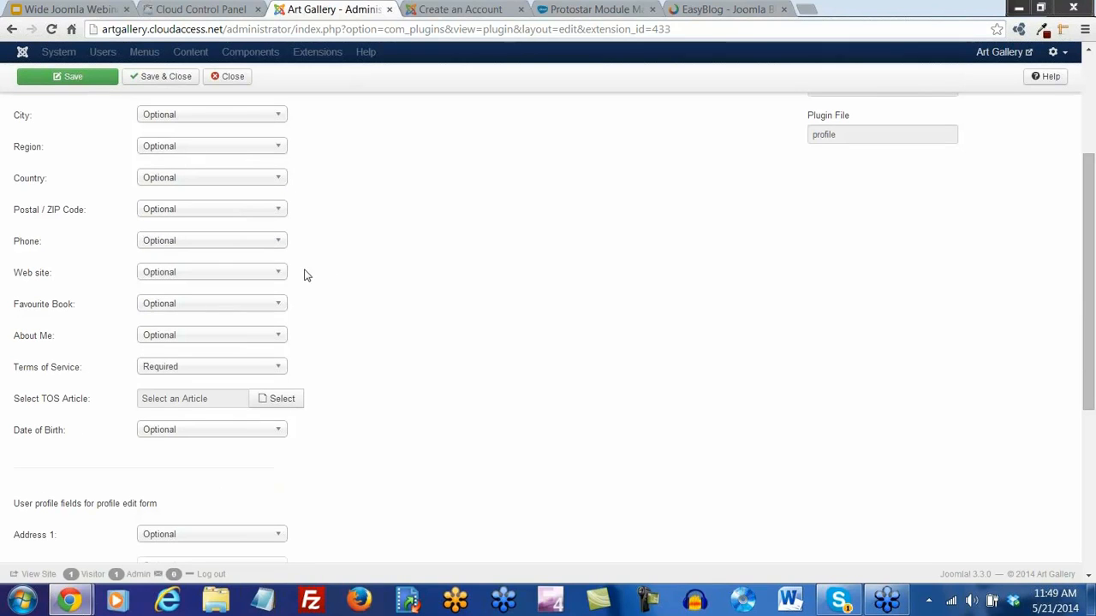
left_click(274, 274)
left_click(230, 323)
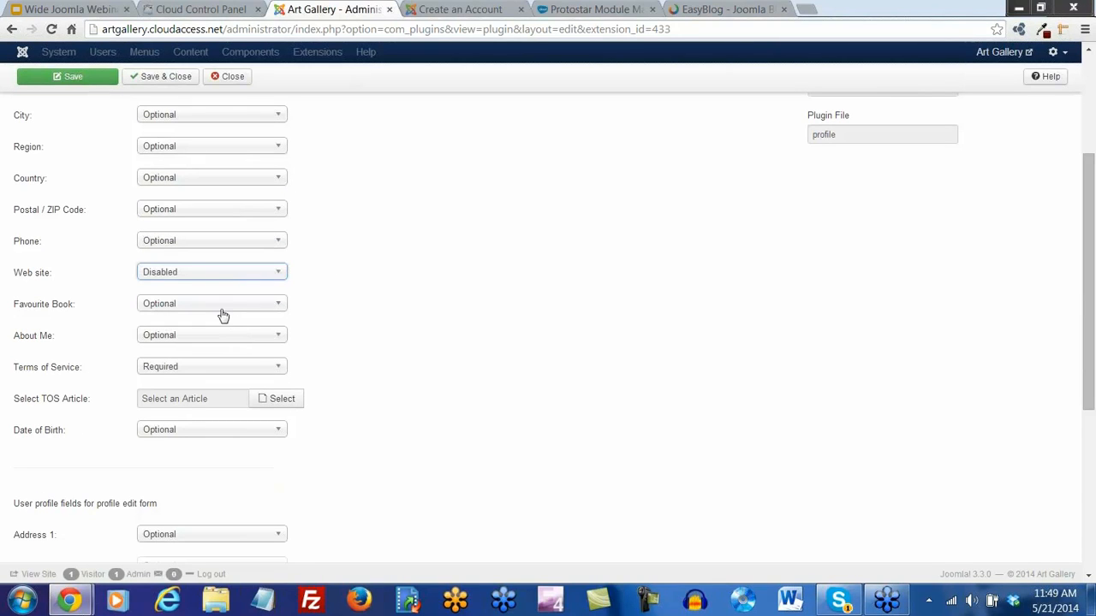
left_click(215, 305)
left_click(198, 352)
left_click(183, 340)
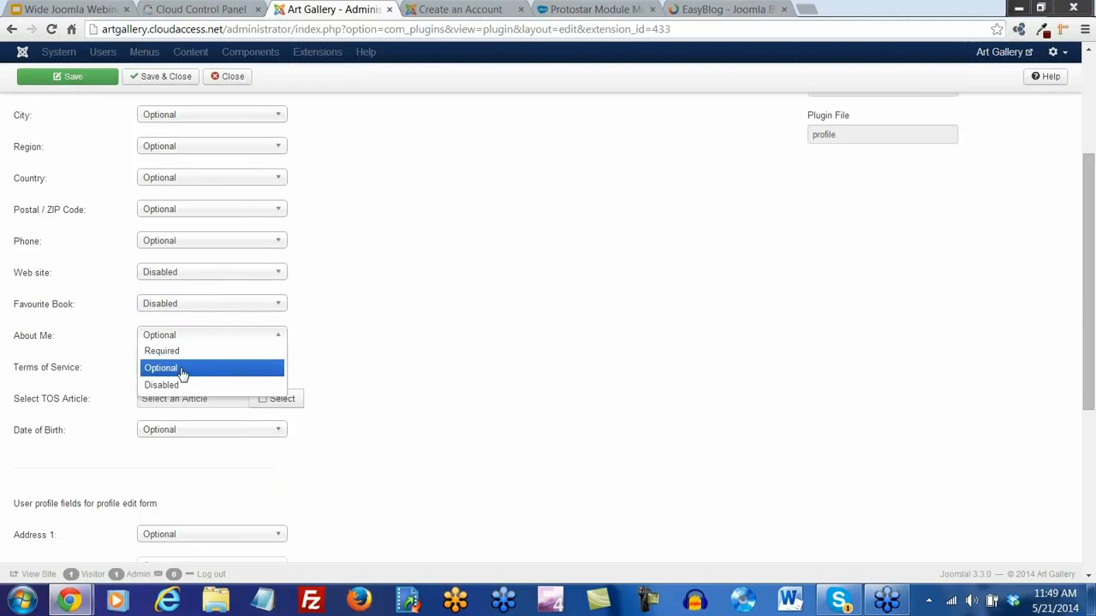
left_click(176, 385)
left_click(173, 368)
left_click(176, 400)
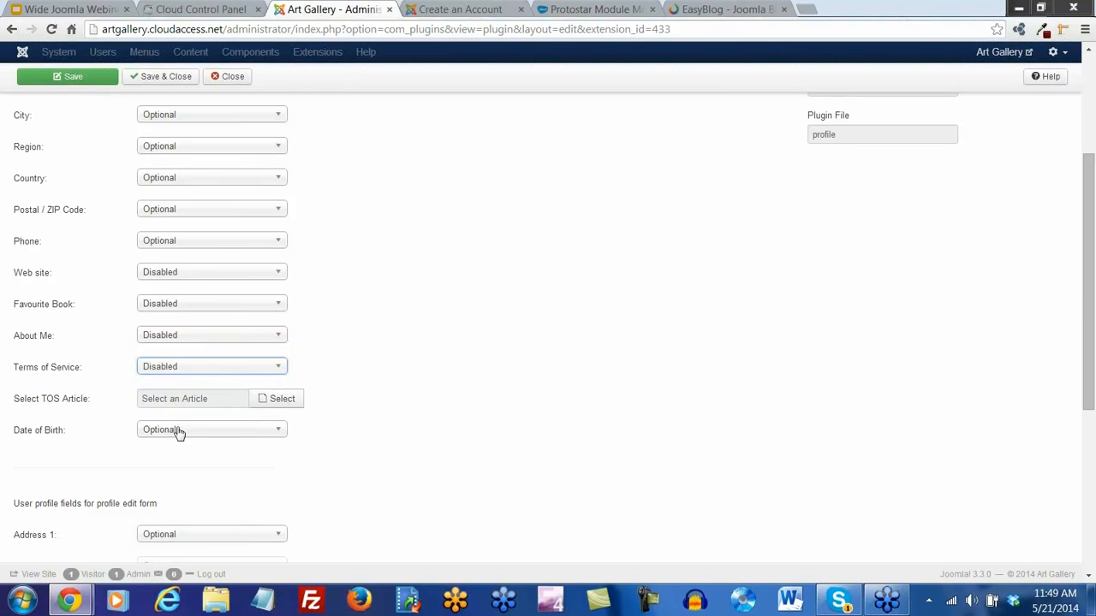
left_click(177, 431)
left_click(176, 476)
scroll(376, 321, "down", 4)
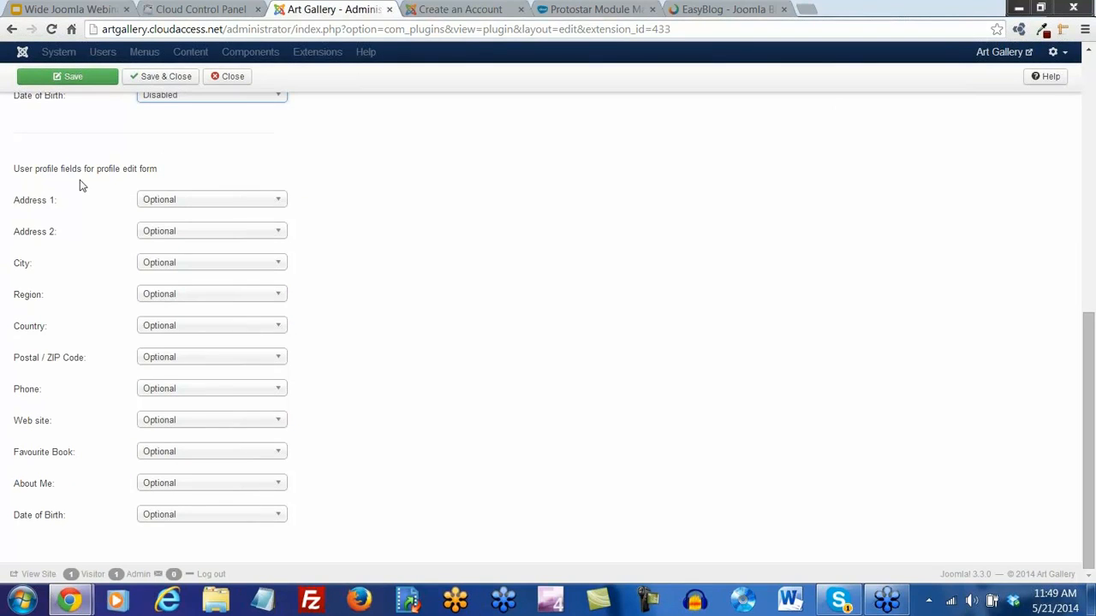
Disable Web site, Favourite Book, About Me and Date of Birth on profile editing, then save
left_click(275, 422)
left_click(216, 471)
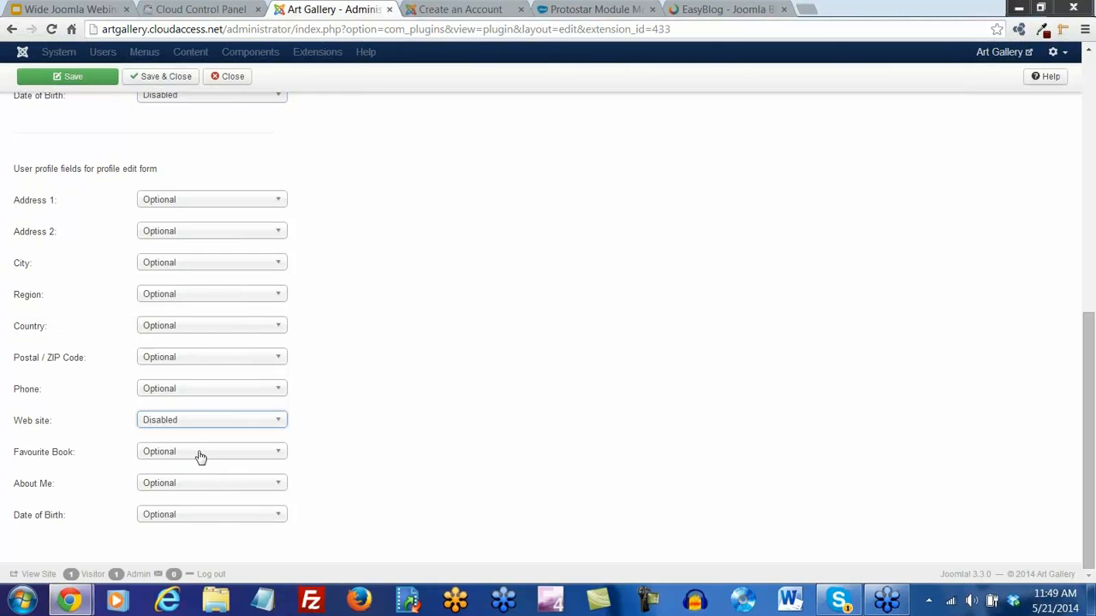
left_click(198, 455)
left_click(176, 503)
left_click(177, 490)
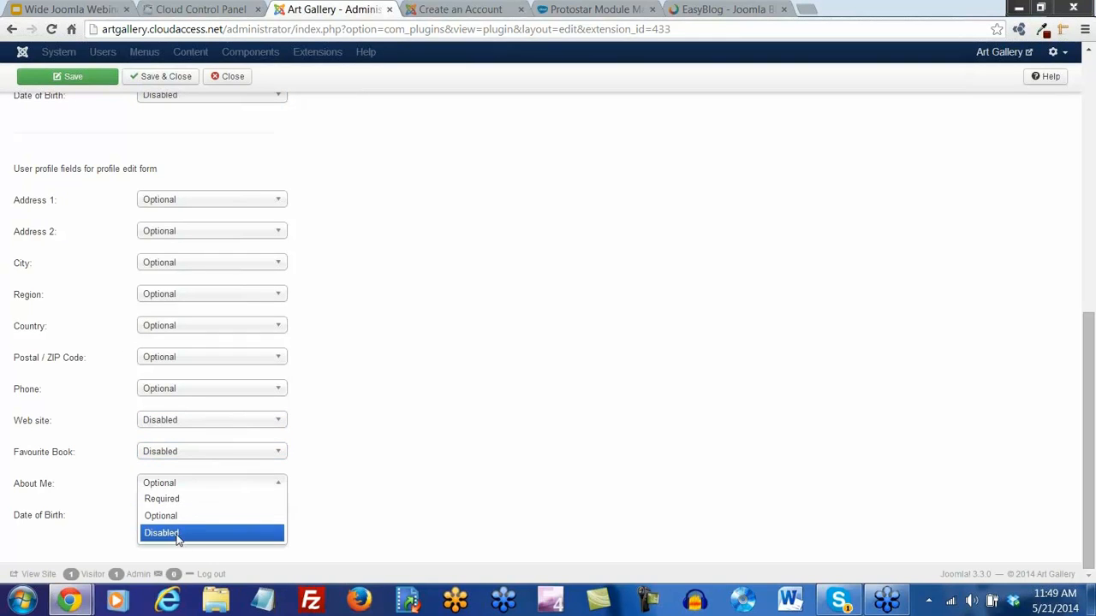
left_click(176, 532)
left_click(175, 518)
left_click(180, 563)
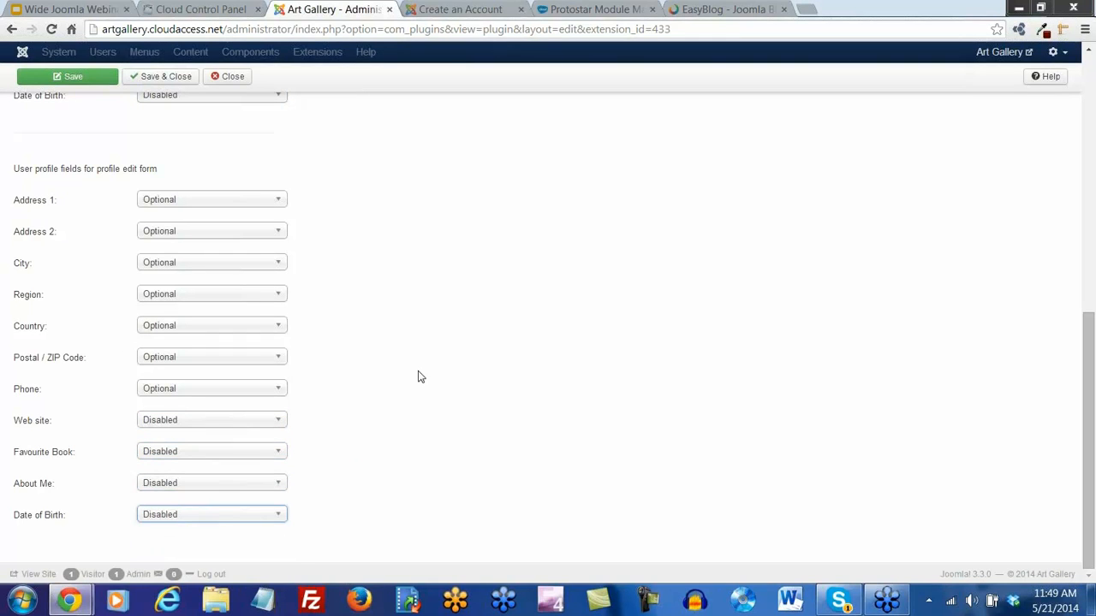
scroll(203, 211, "up", 7)
left_click(86, 118)
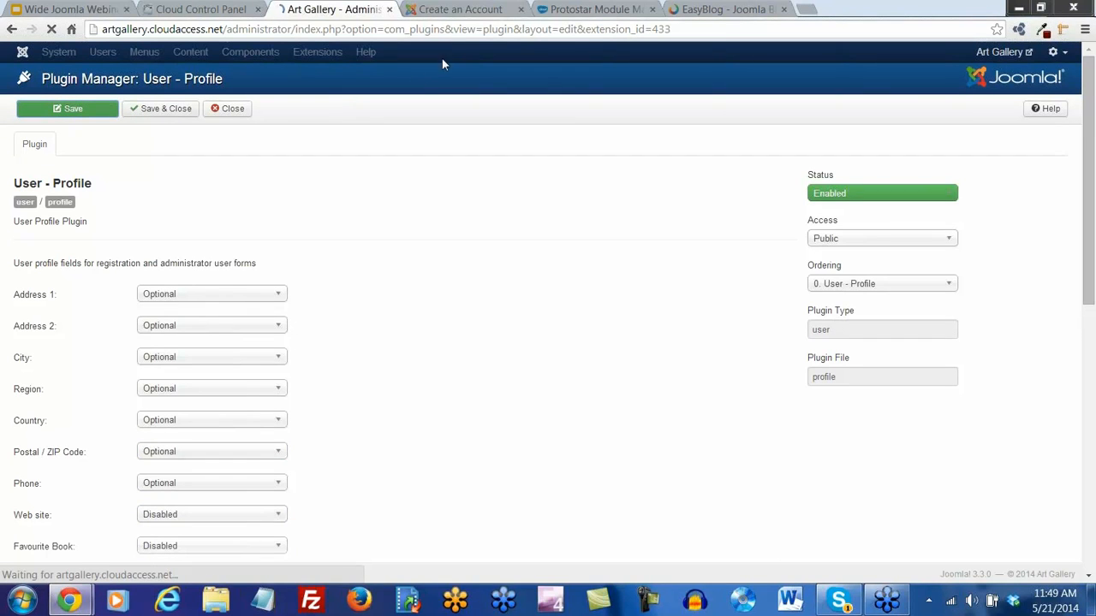
left_click(458, 9)
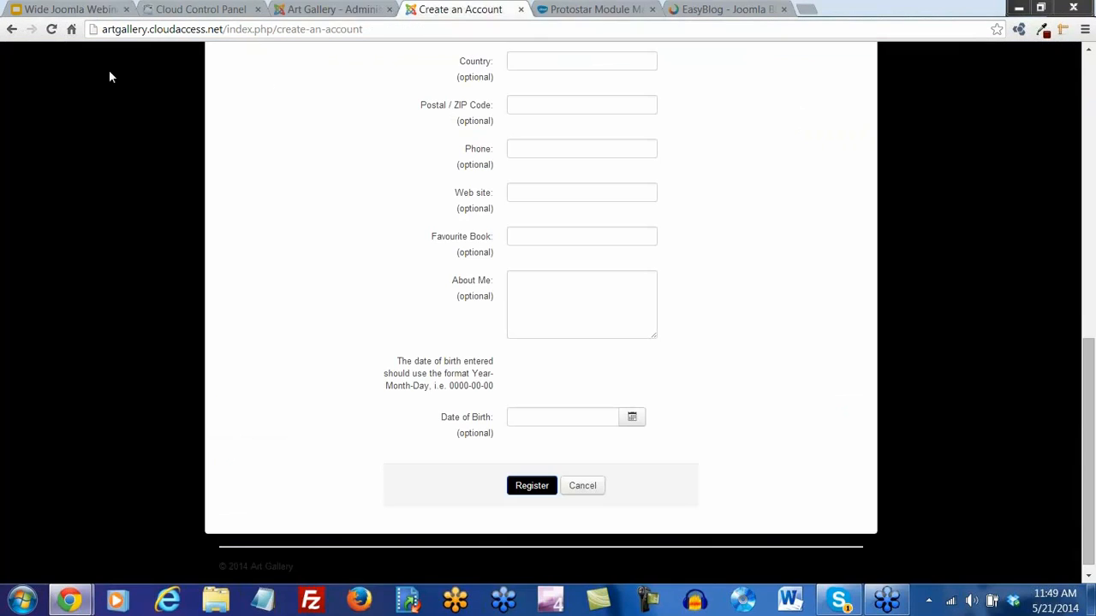
Fill in the registration form with the new user's name, username, password and e-mail address
left_click(51, 29)
scroll(719, 330, "down", 4)
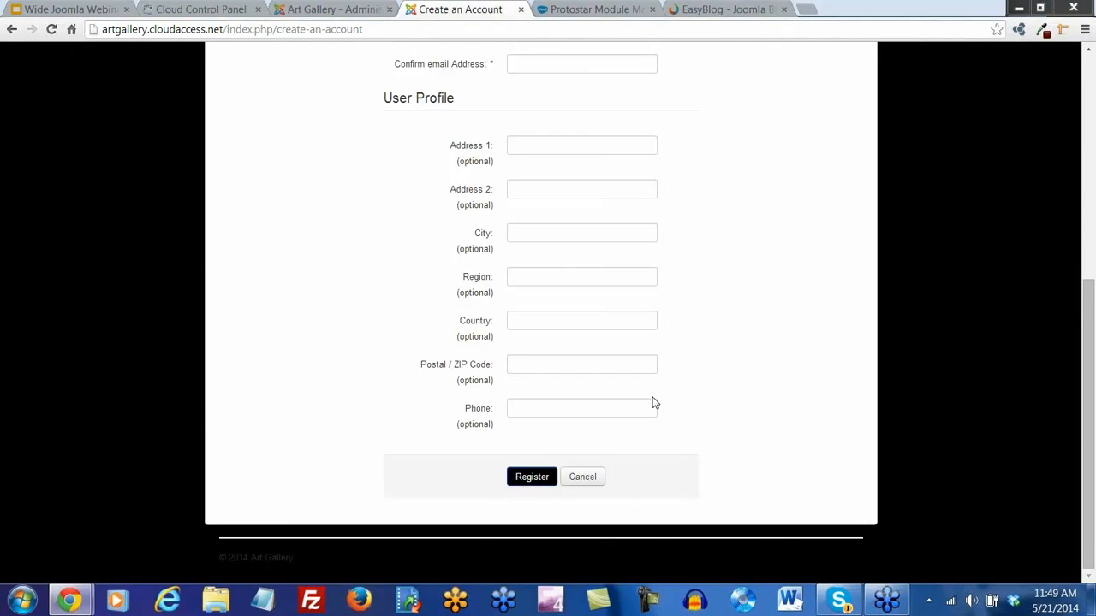
scroll(652, 403, "up", 3)
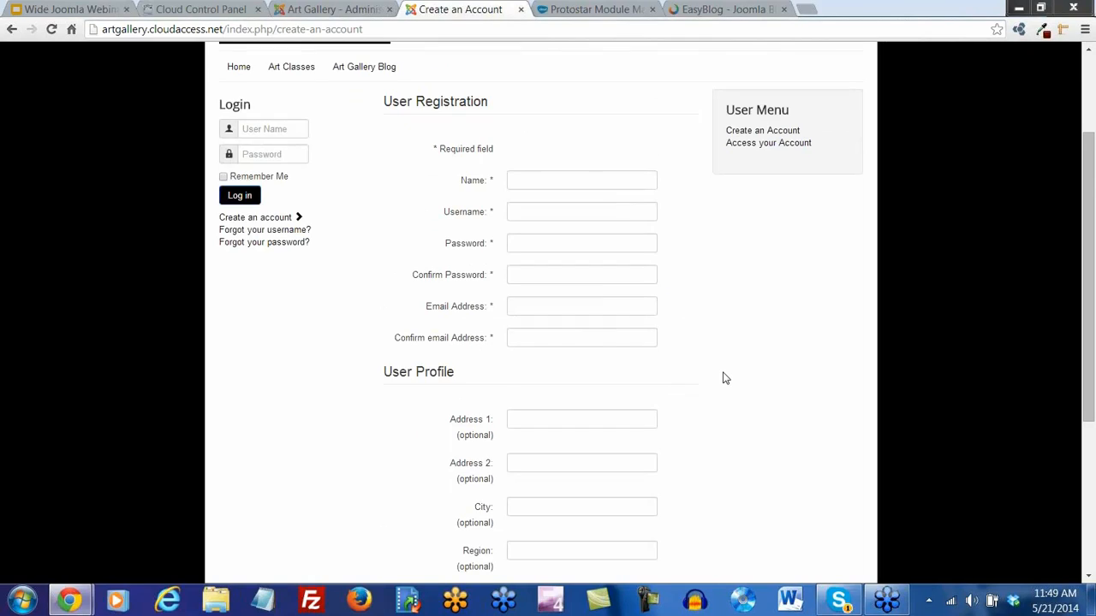
scroll(723, 378, "up", 2)
scroll(722, 378, "down", 2)
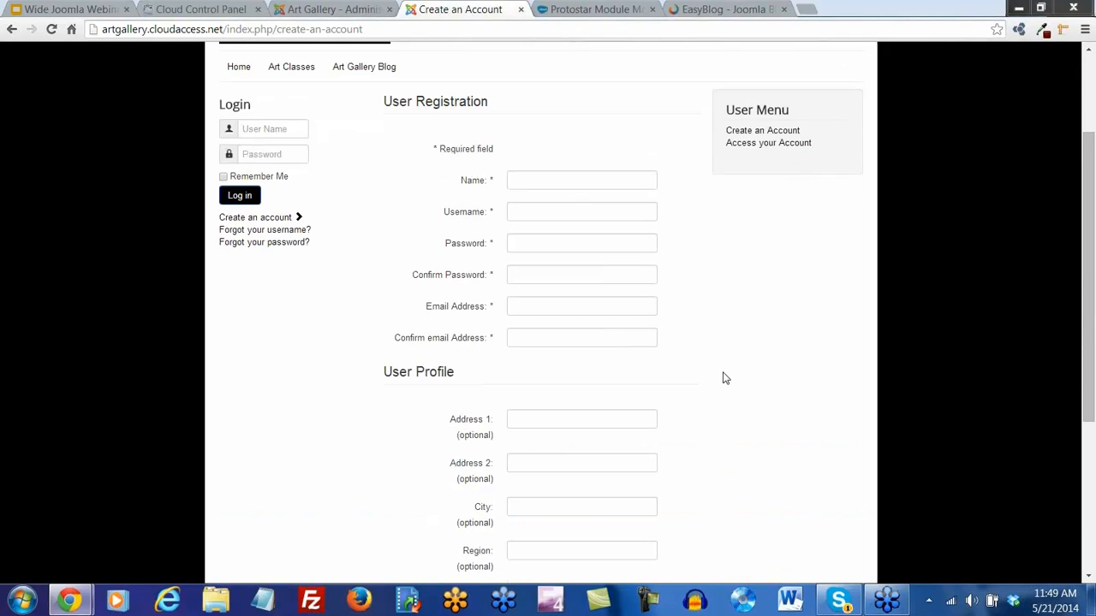
left_click(544, 180)
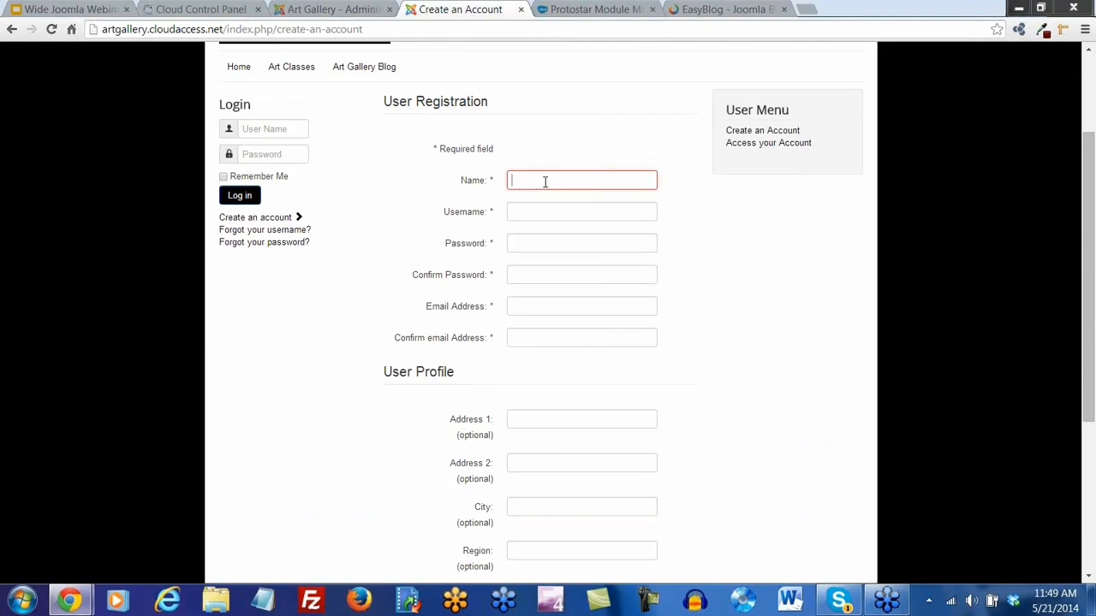
type("Jon")
key("Tab")
type("Jon")
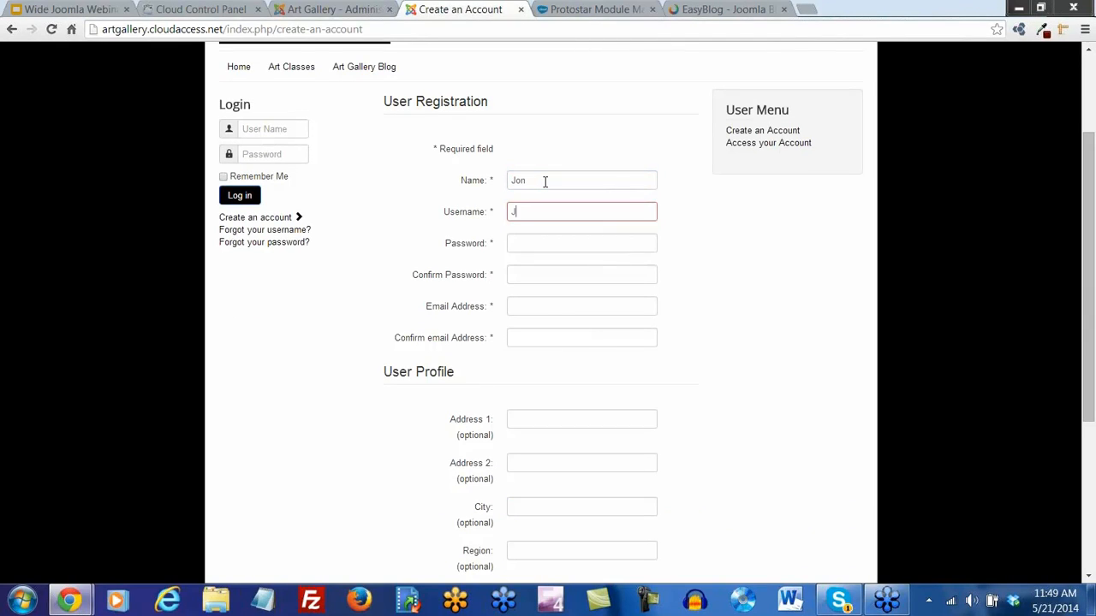
key("Tab")
type("1234")
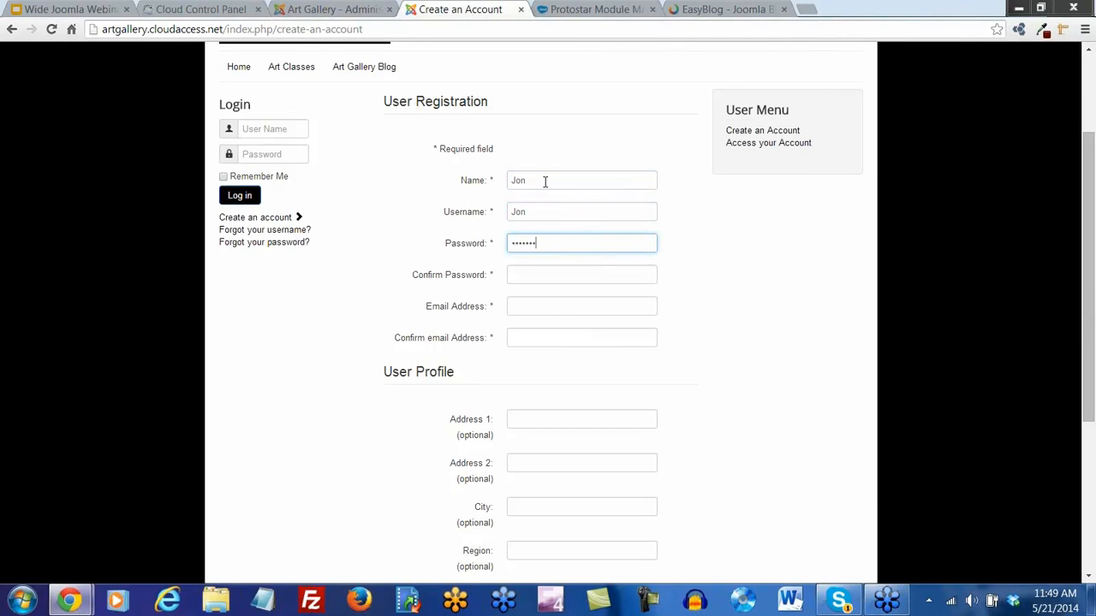
key("Tab")
type("12")
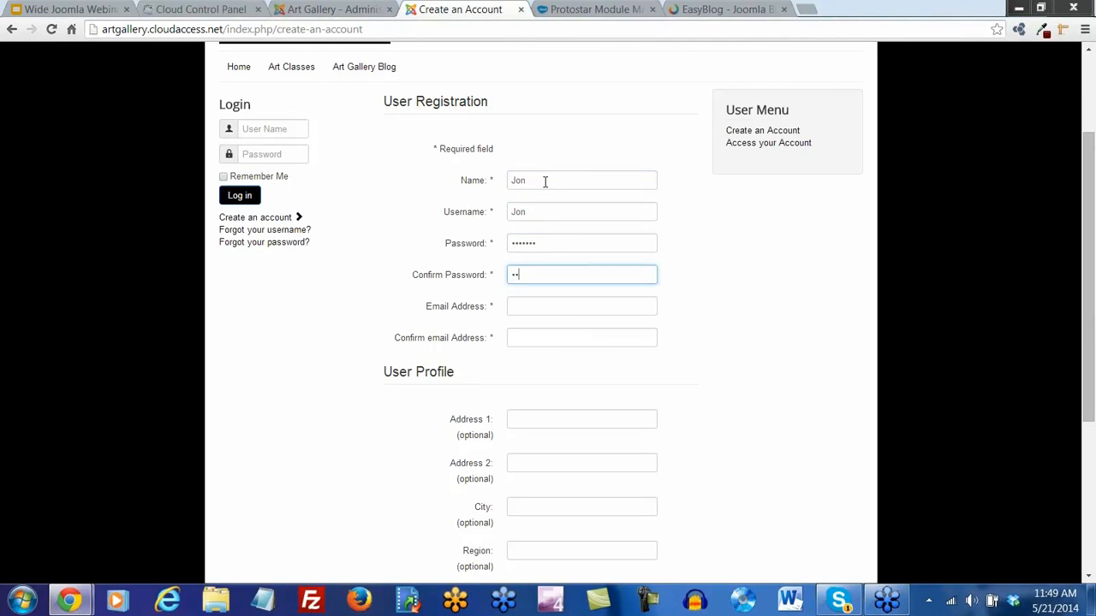
key("Tab")
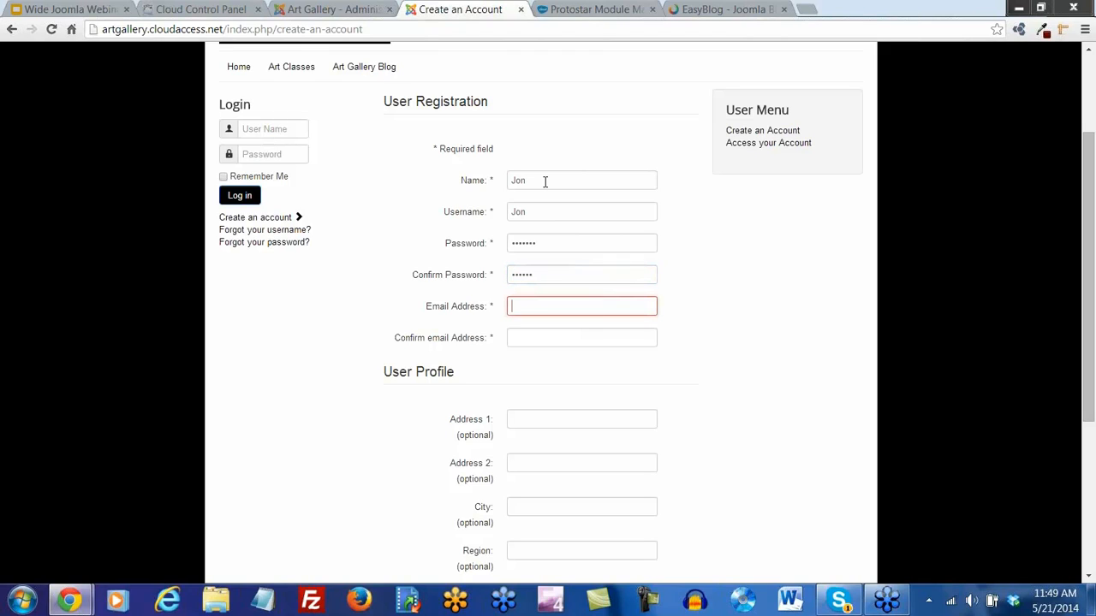
type("jon@fake")
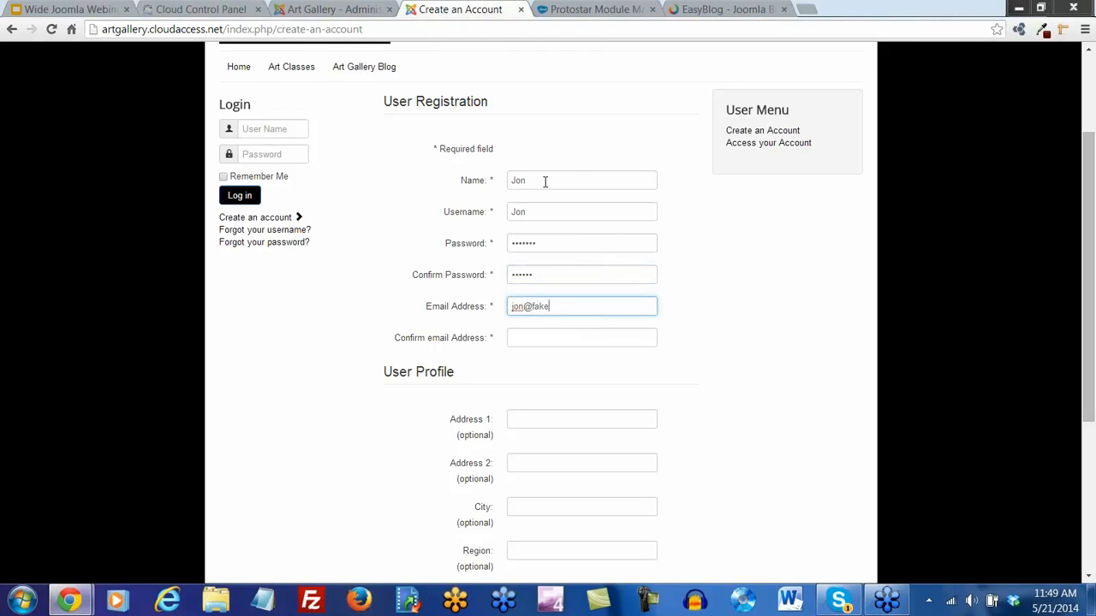
type("email.com")
key("Tab")
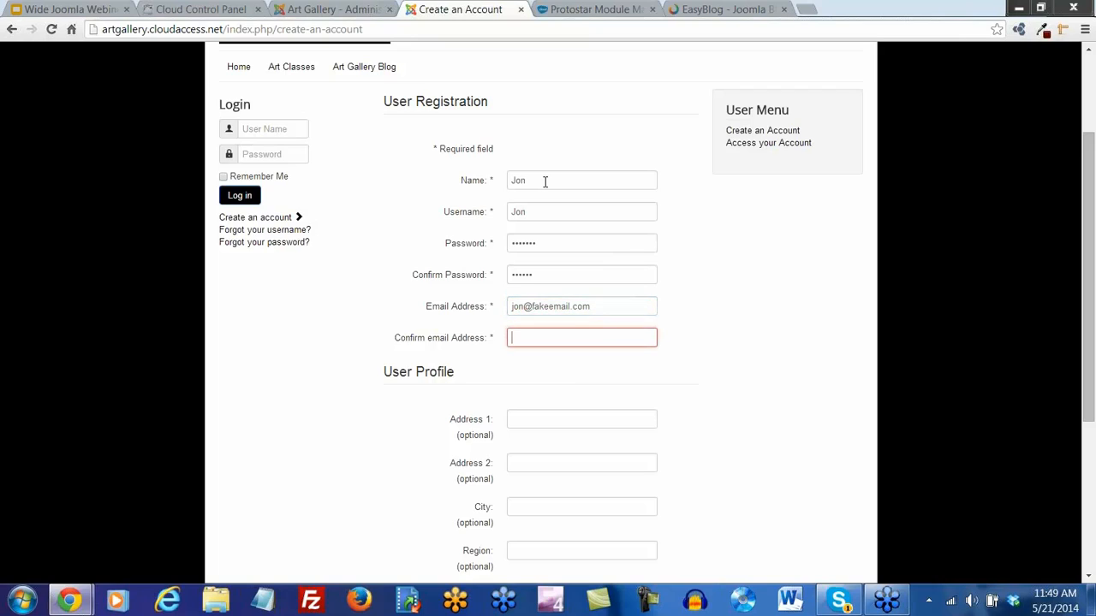
type("jon@fak")
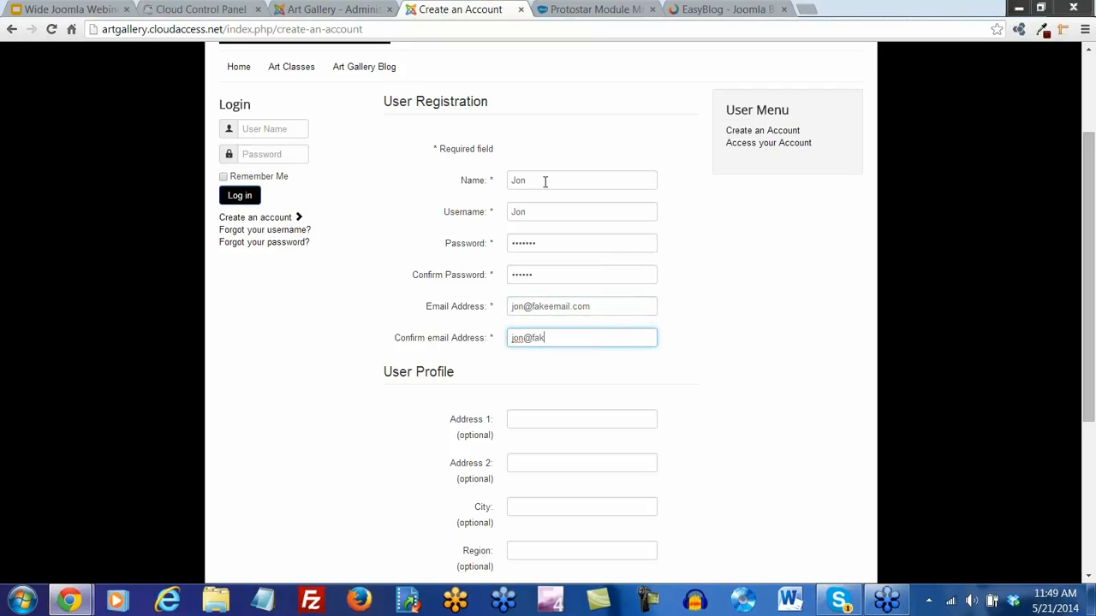
type("eemail.com")
Submit the form, correct the mismatched password confirmation, and resubmit the registration
scroll(682, 331, "down", 3)
left_click(519, 482)
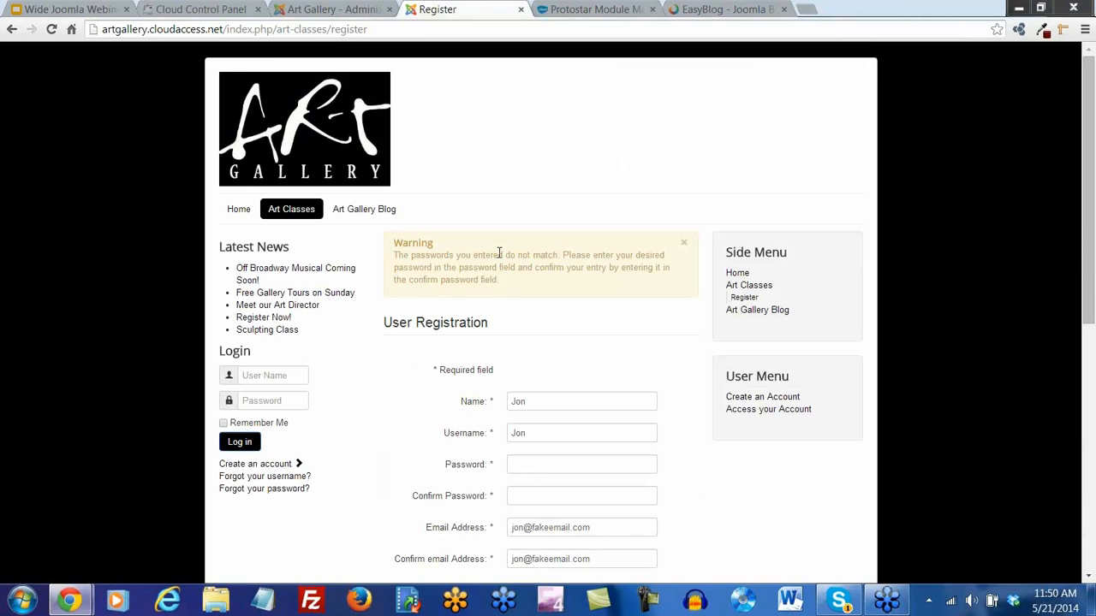
scroll(526, 308, "down", 3)
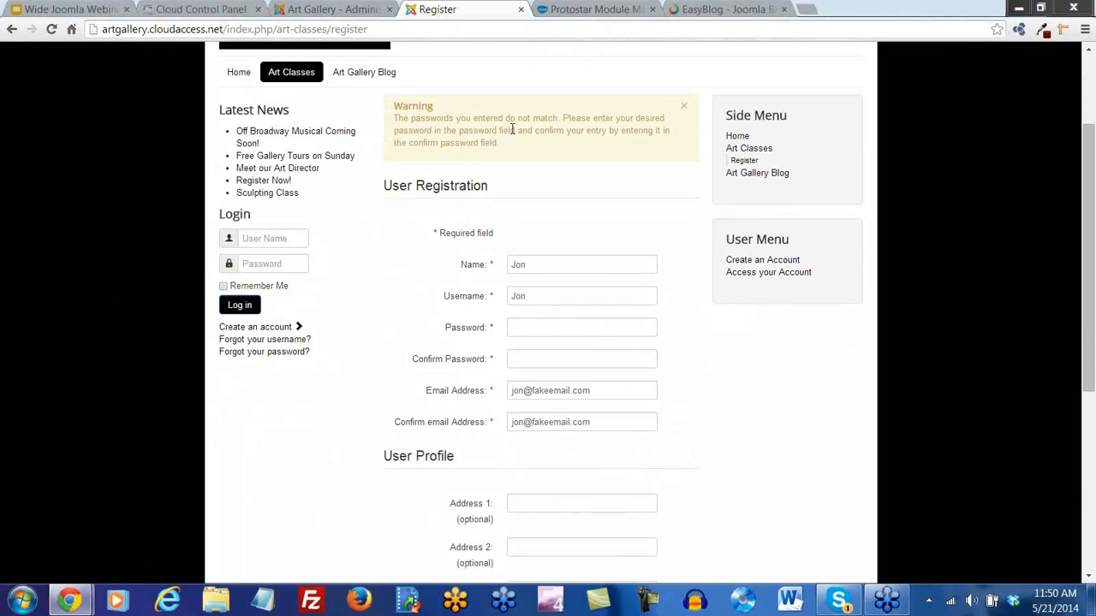
left_click(535, 331)
type("•••••••")
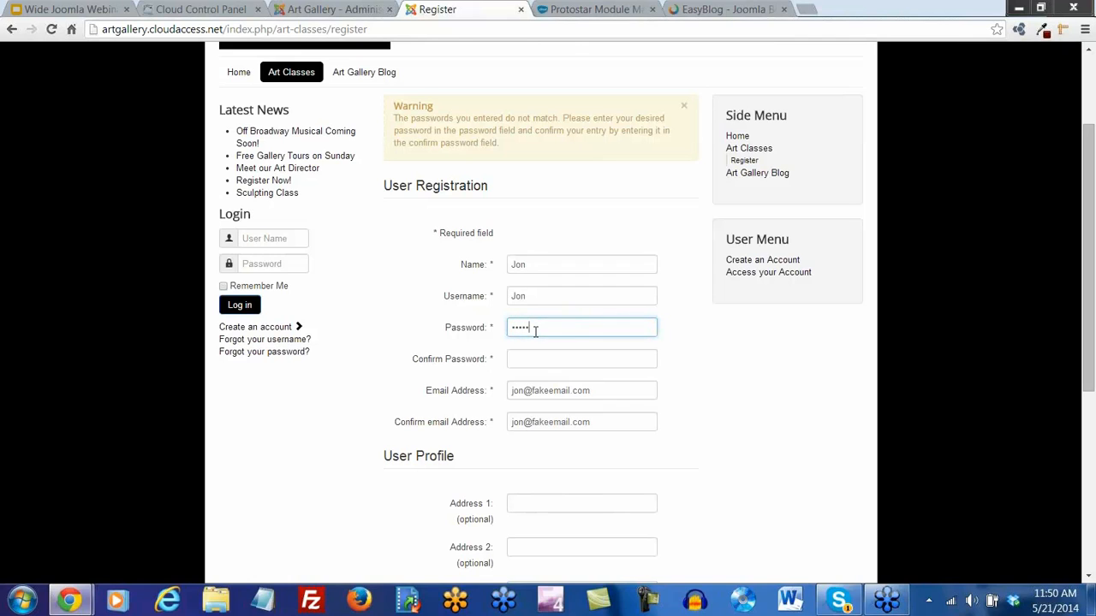
key("Tab")
type("•••••••")
key("Return")
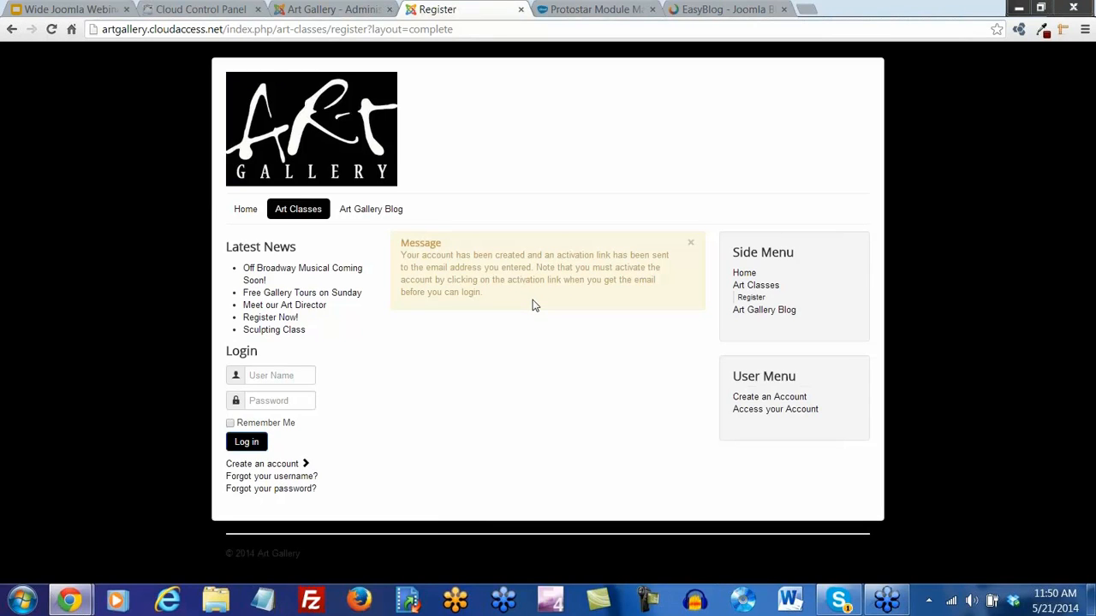
left_click(341, 9)
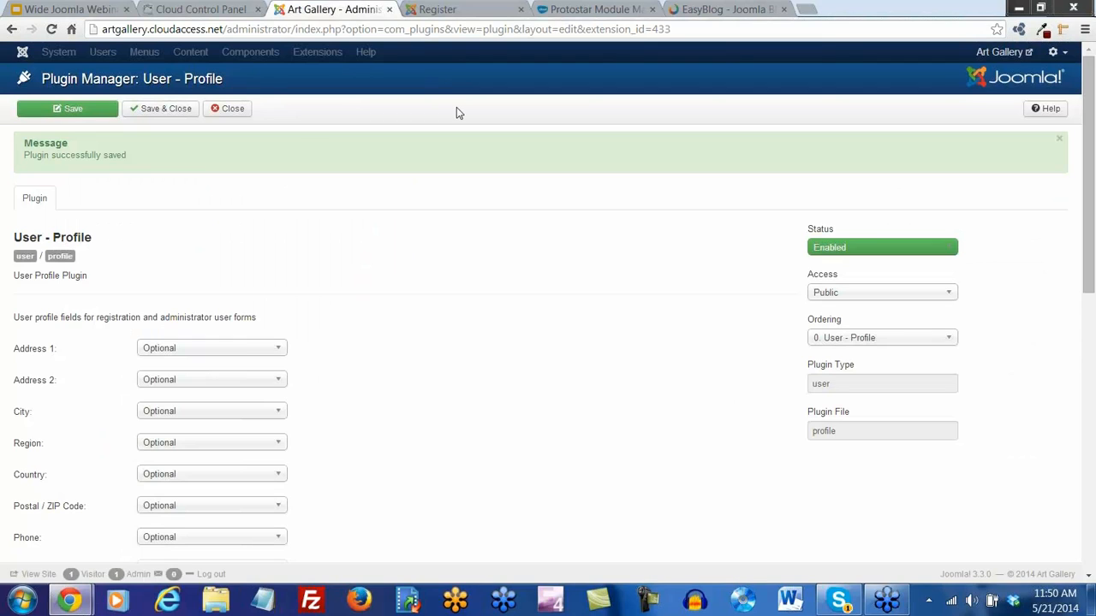
Close the profile plugin, view the User Manager, then return to the registration confirmation
left_click(165, 109)
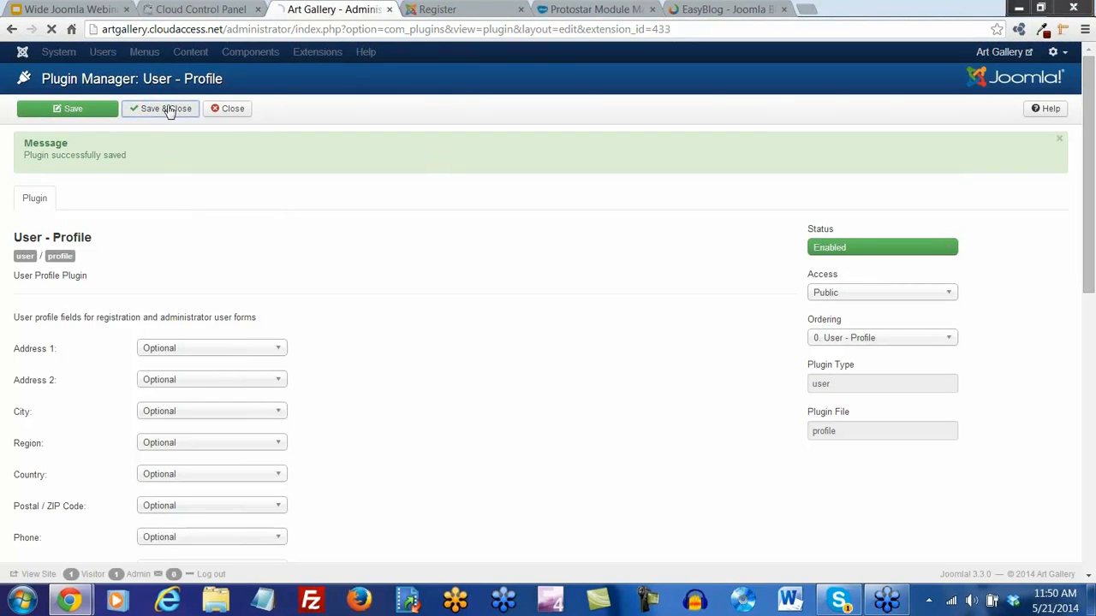
mouse_move(117, 54)
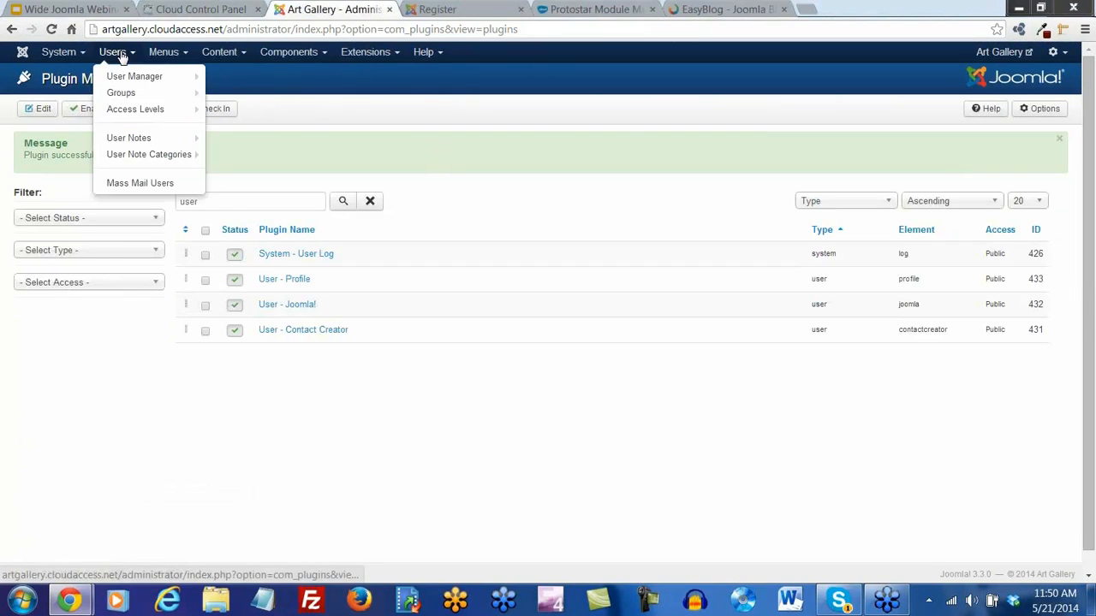
left_click(132, 76)
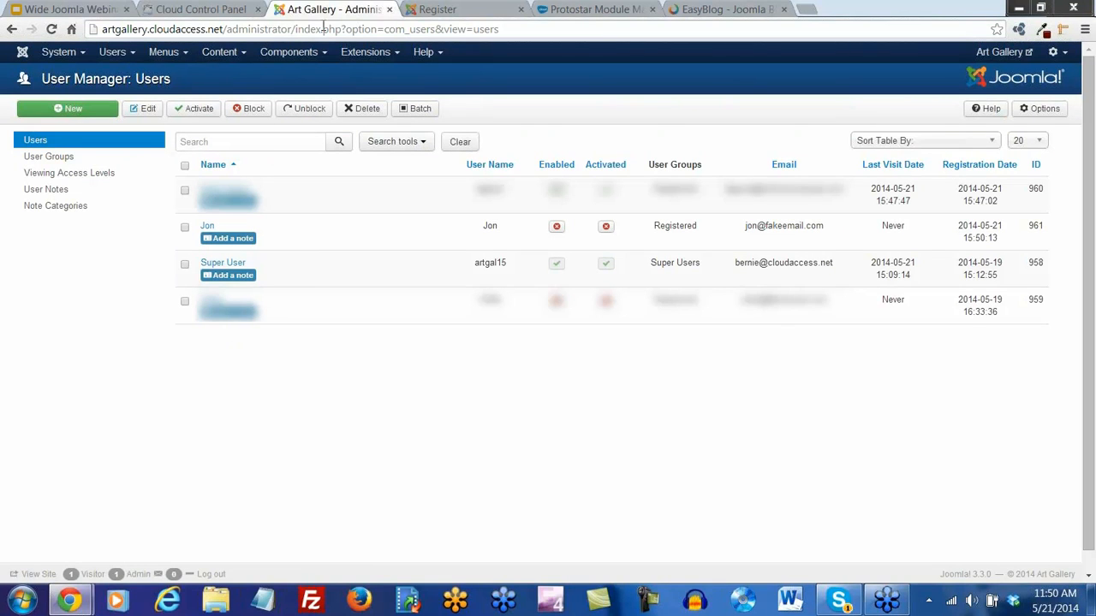
left_click(437, 9)
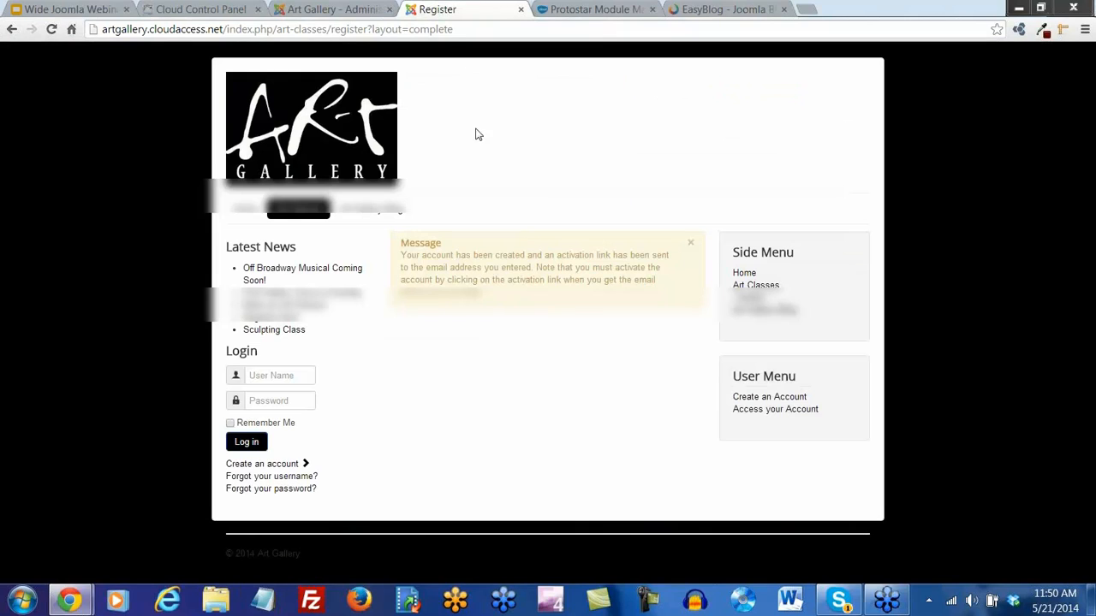
Remove the two unwanted user accounts in a detached admin window, then re-dock it
left_click(320, 12)
left_click_drag(322, 17, 1095, 85)
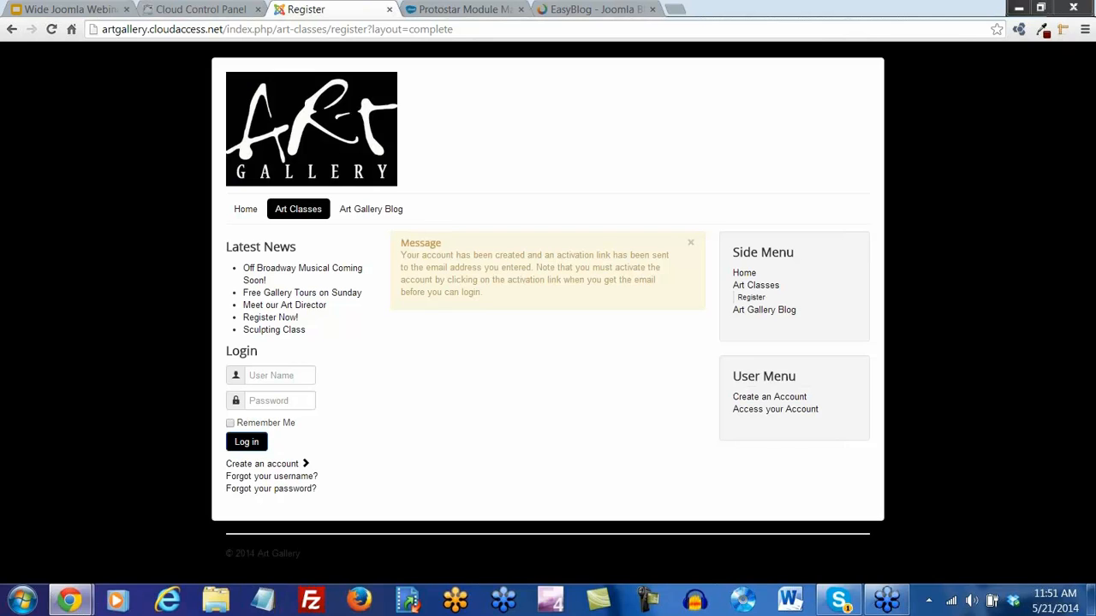
left_click_drag(1095, 39, 323, 11)
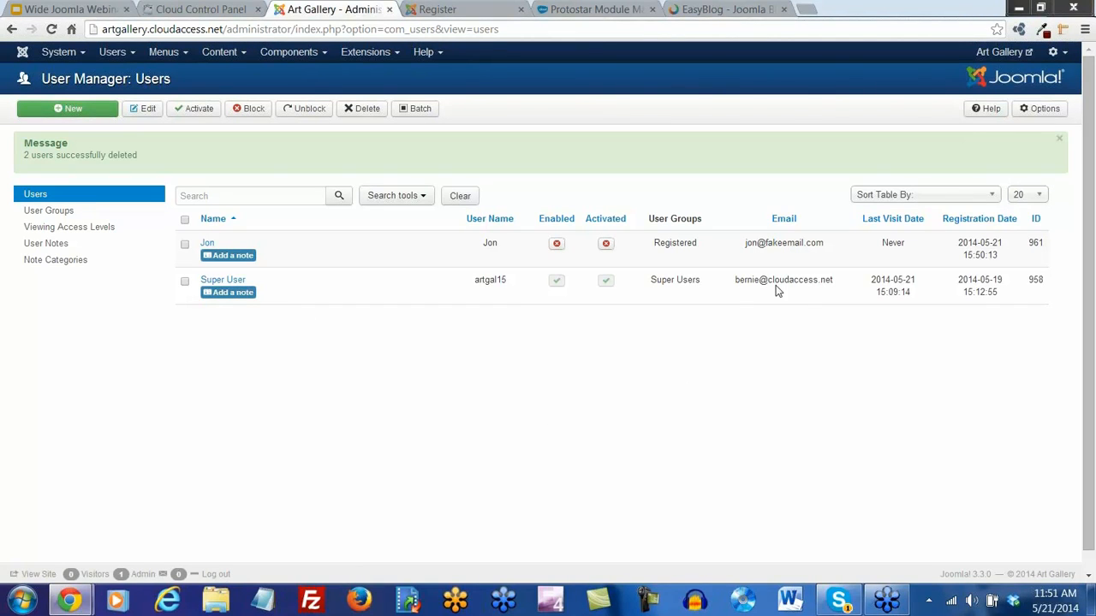
left_click_drag(836, 280, 813, 281)
left_click(765, 306)
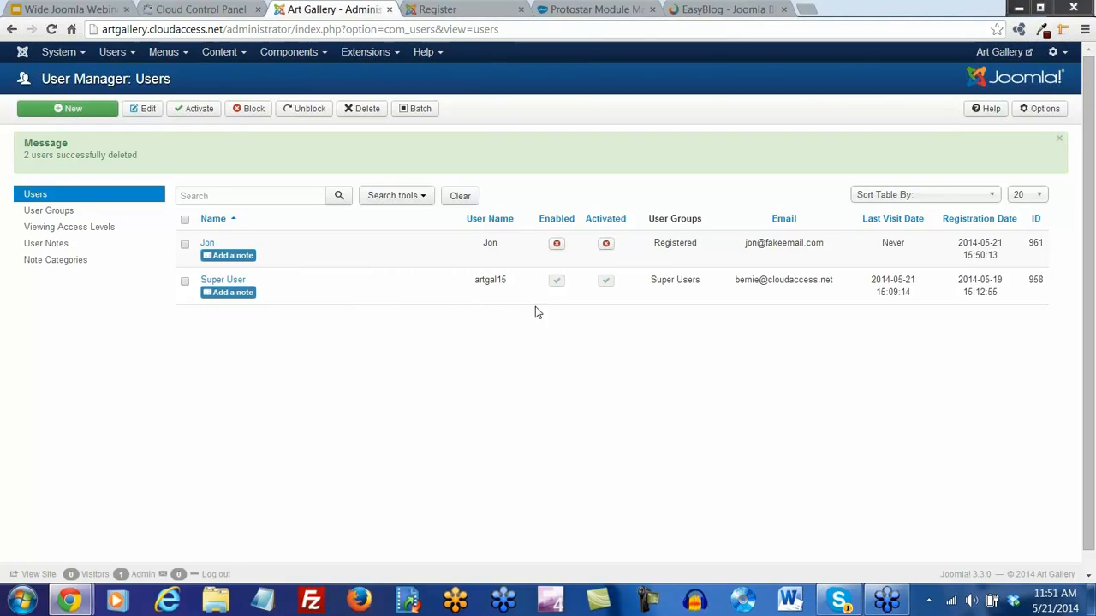
left_click_drag(702, 286, 652, 284)
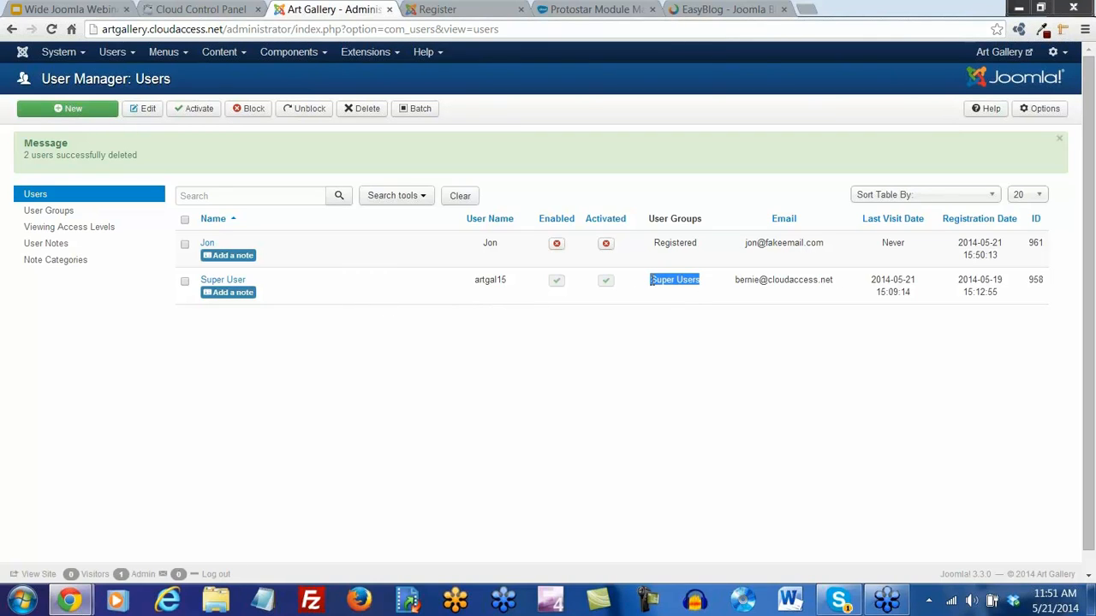
left_click(683, 343)
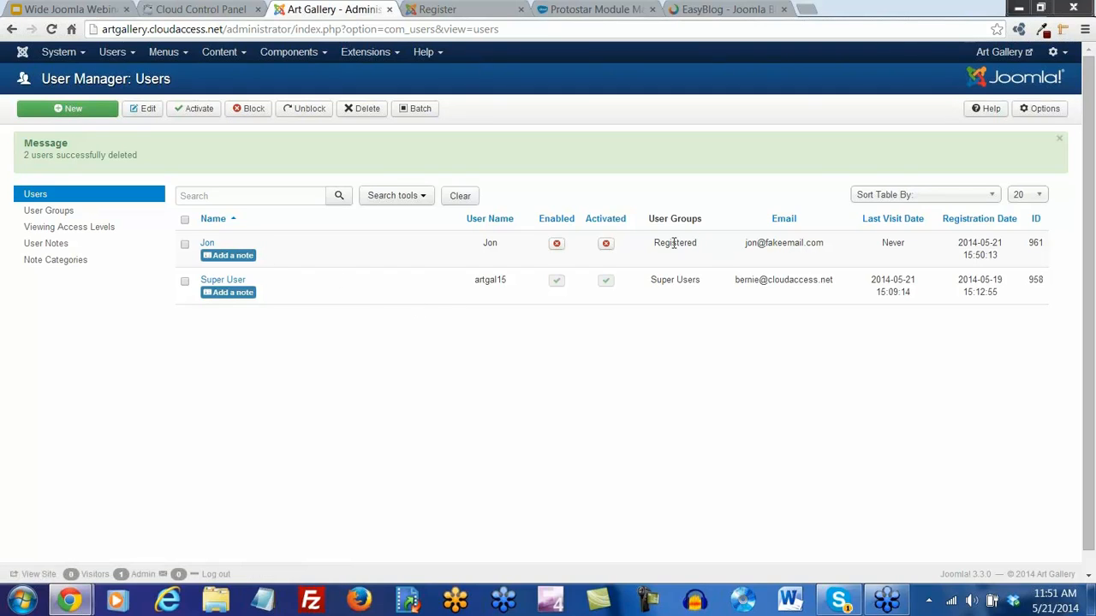
double_click(675, 243)
left_click(677, 340)
Set New User Account Activation to Admin and Notification Mail to Administrators to Yes, then save
left_click(1039, 112)
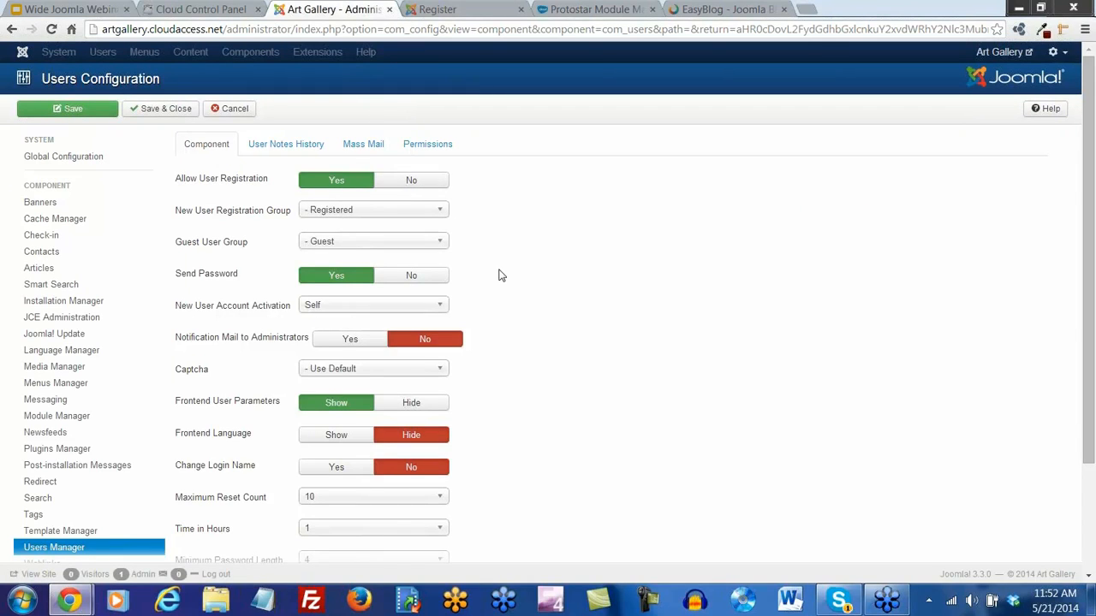
scroll(527, 323, "down", 2)
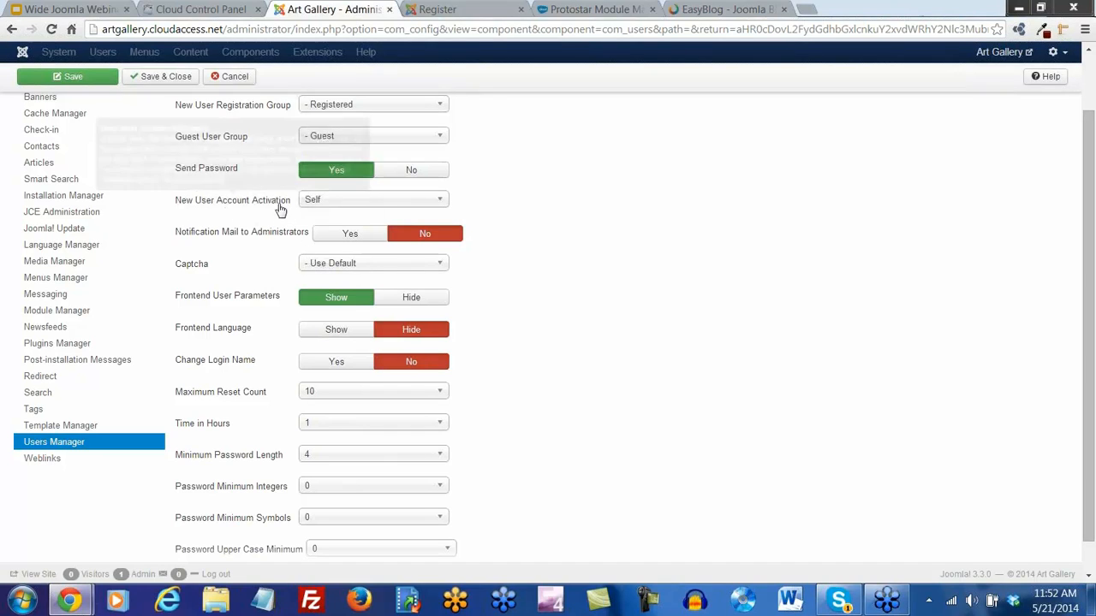
mouse_move(289, 209)
left_click(440, 203)
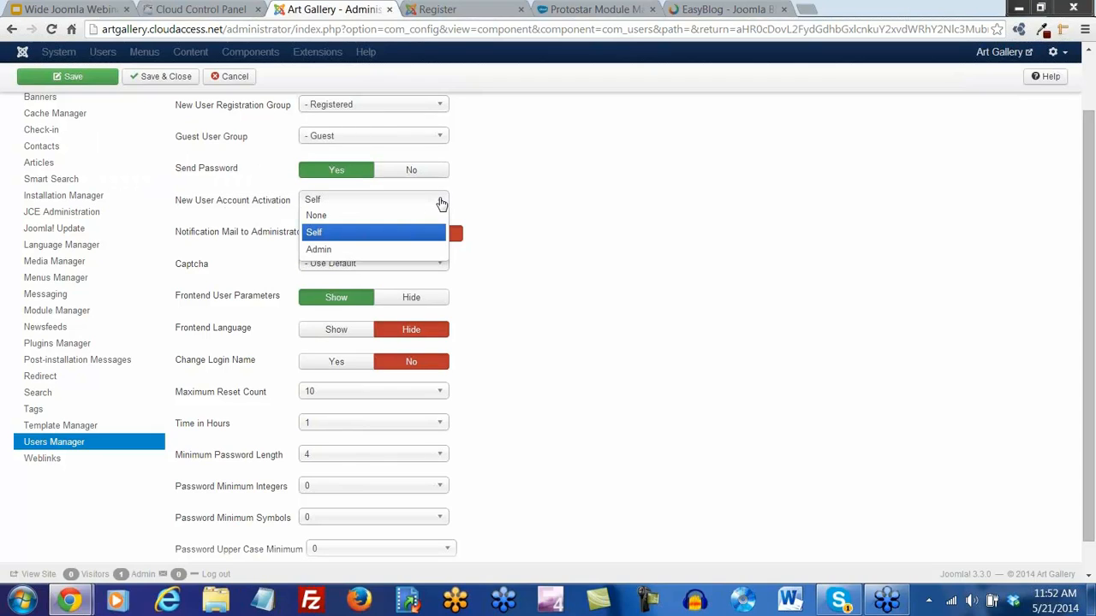
left_click(366, 250)
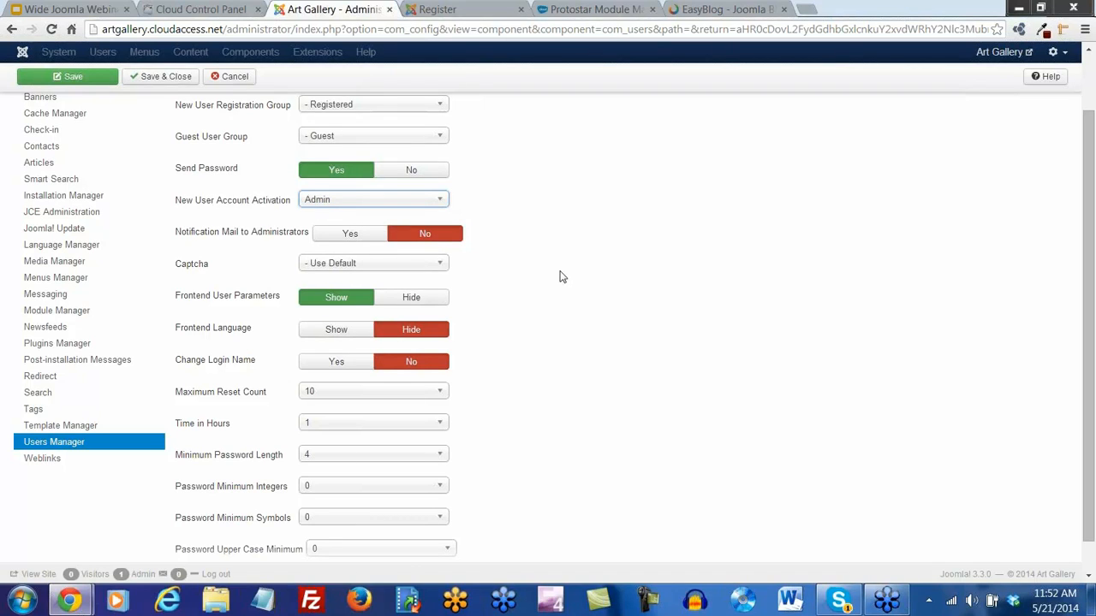
left_click(343, 239)
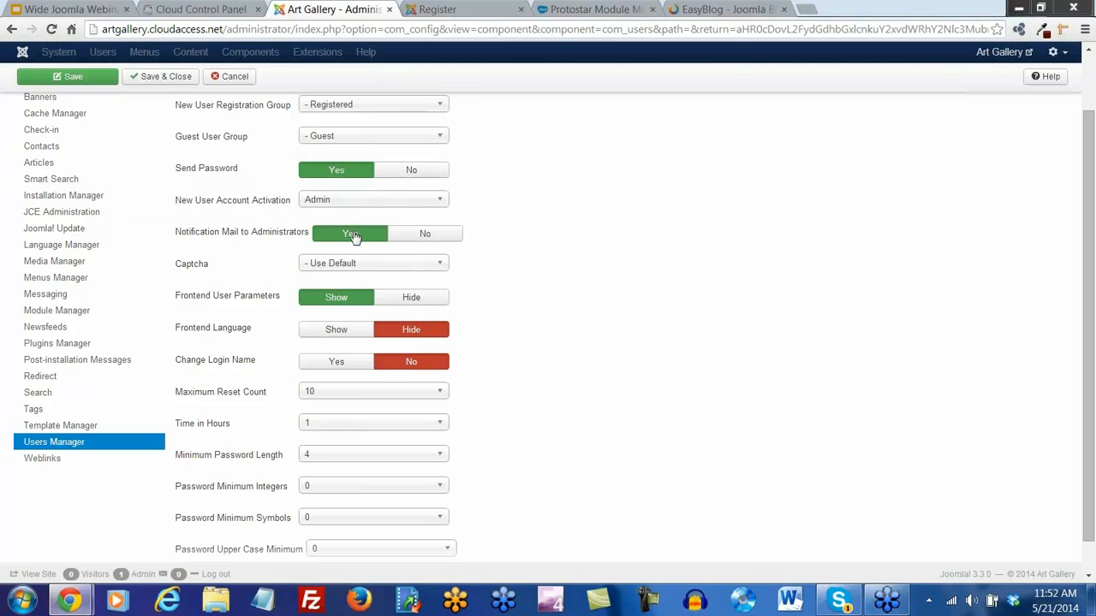
left_click(442, 200)
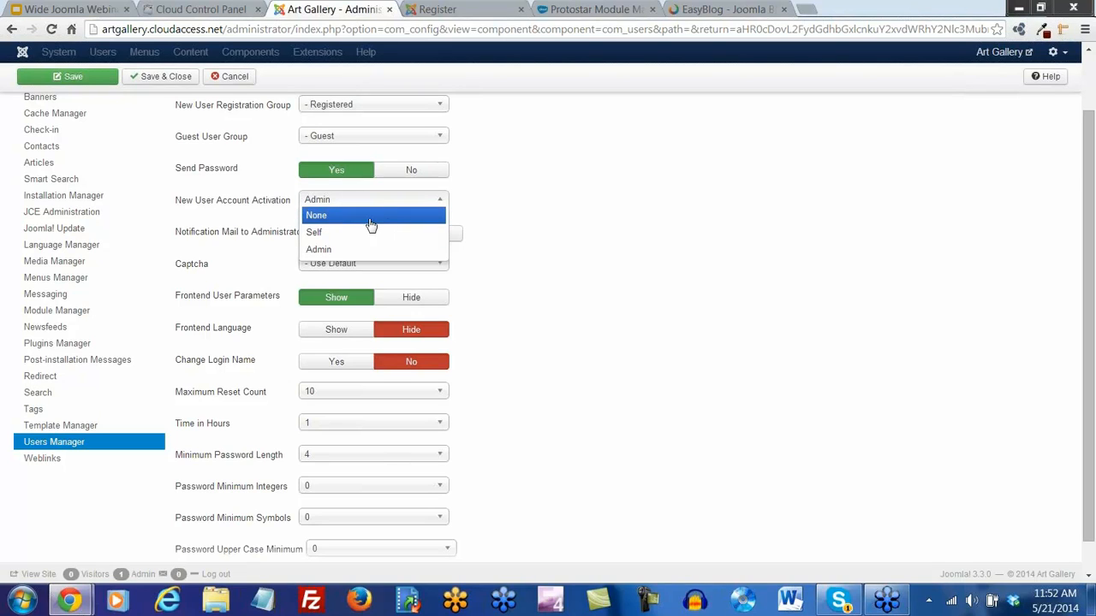
left_click(507, 253)
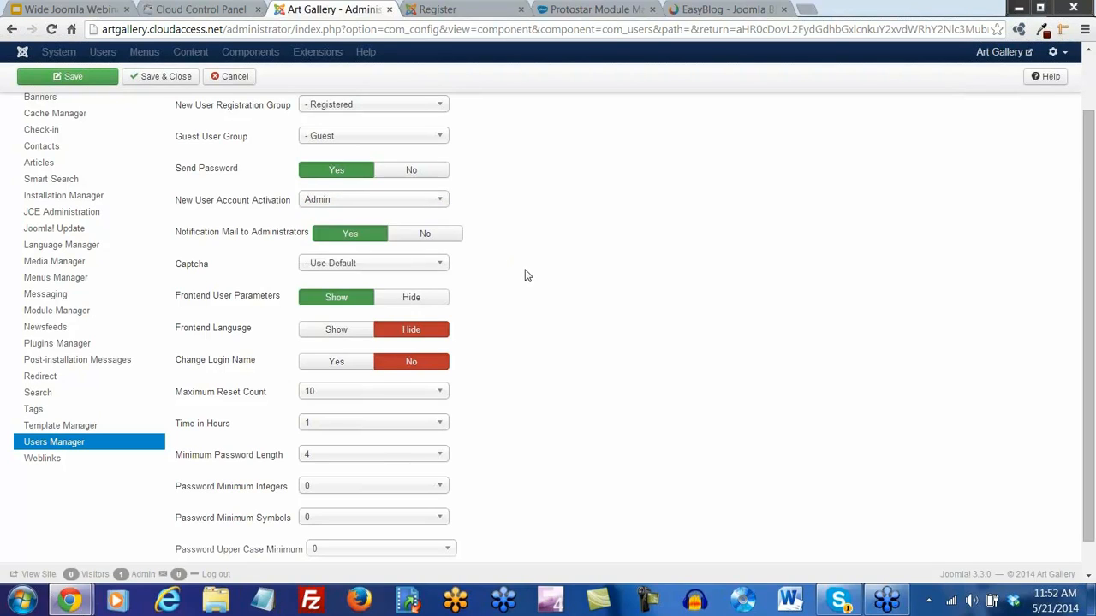
scroll(528, 292, "up", 2)
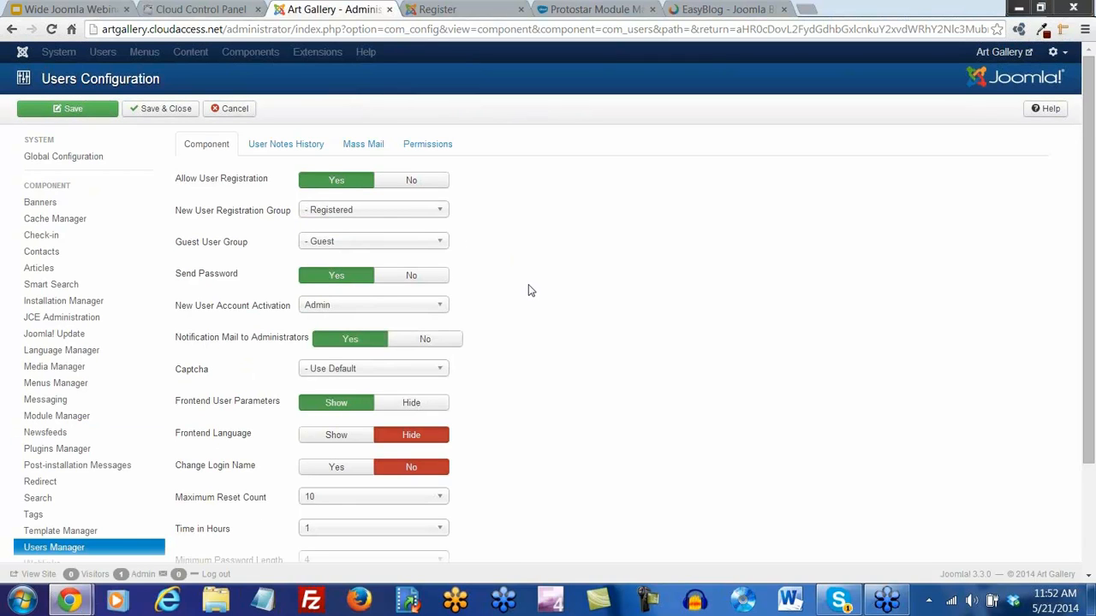
left_click(155, 114)
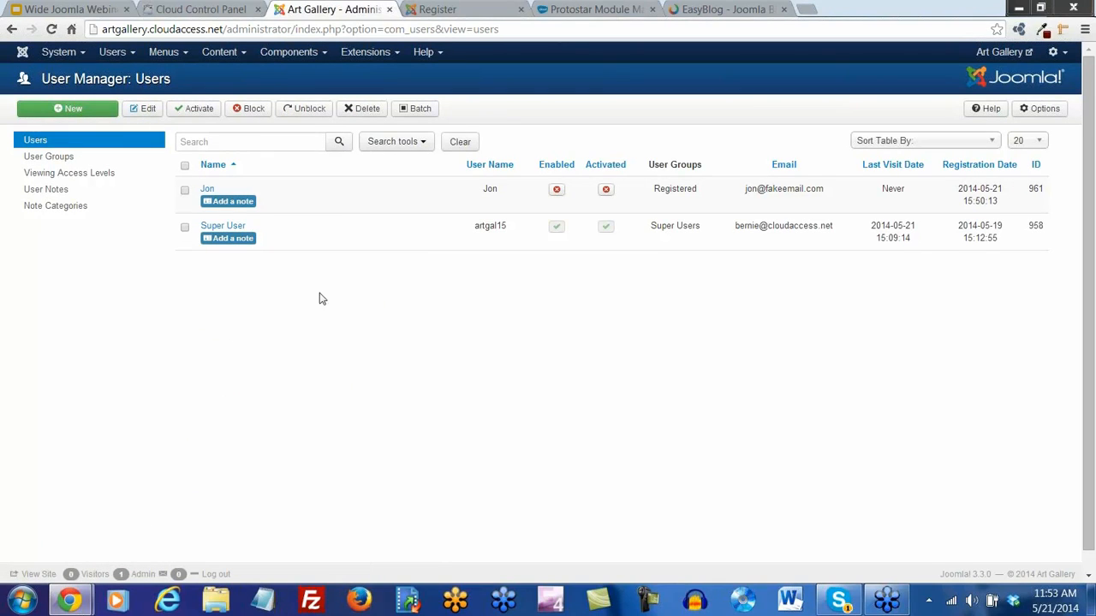
Confirm the test user is only in Registered, save the account, and open User Groups
left_click(206, 192)
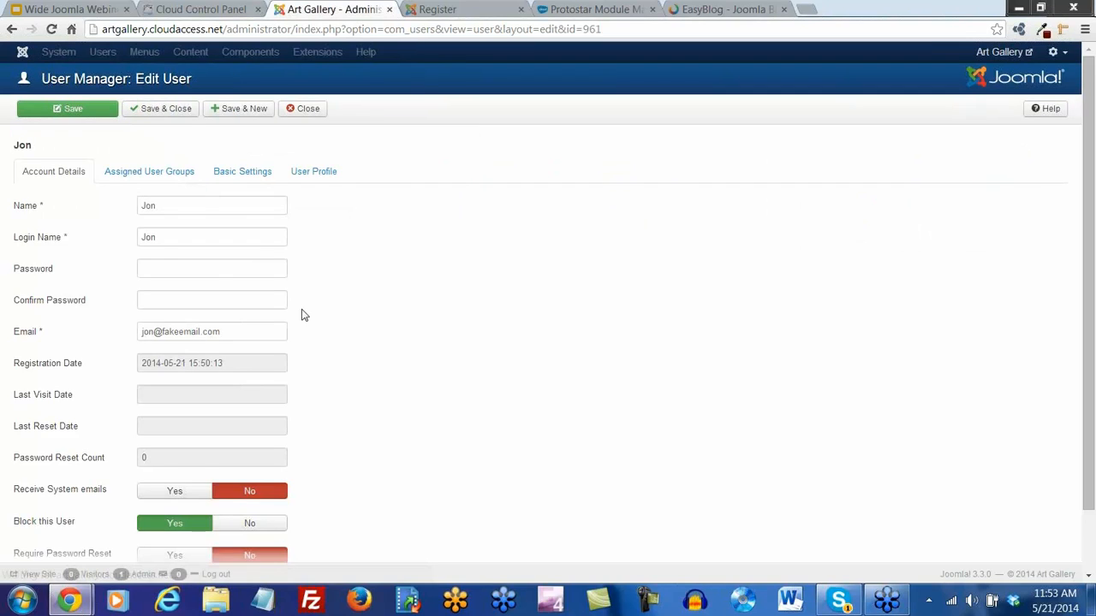
scroll(300, 313, "down", 1)
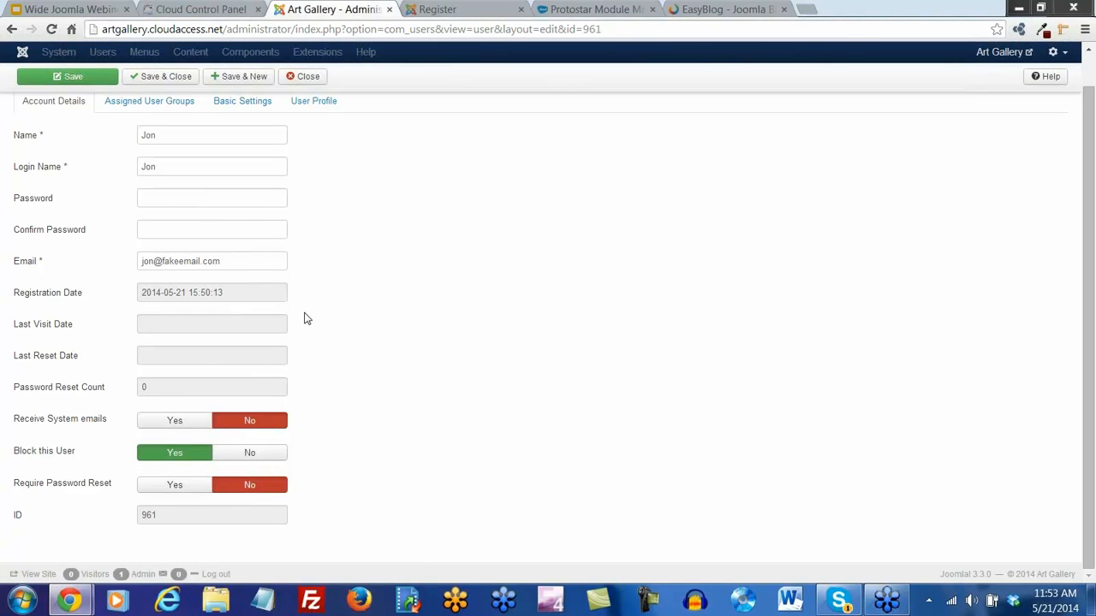
scroll(304, 315, "up", 1)
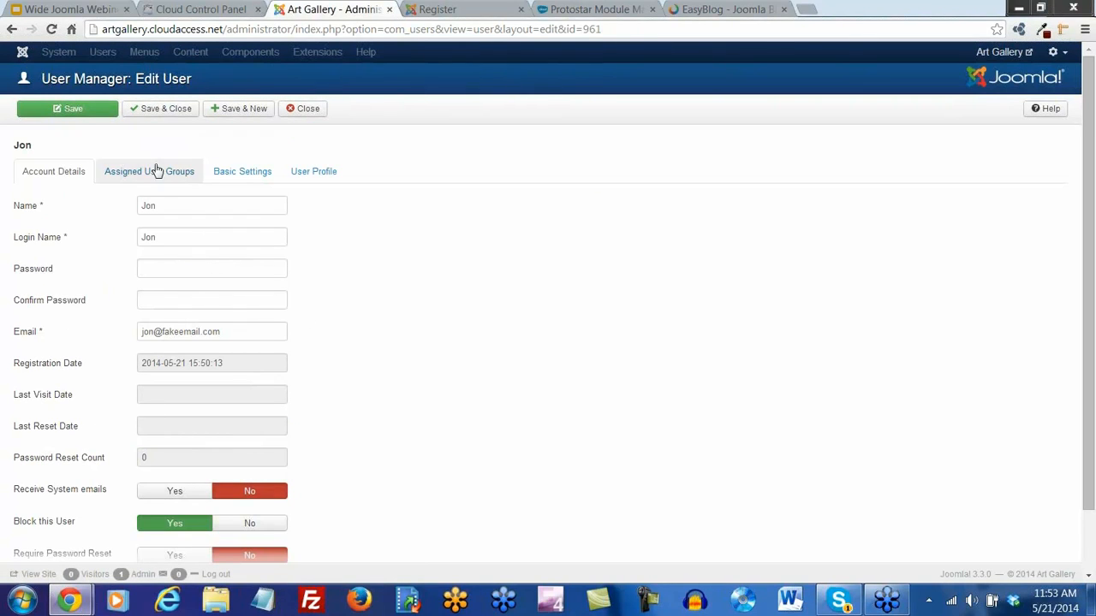
left_click(157, 175)
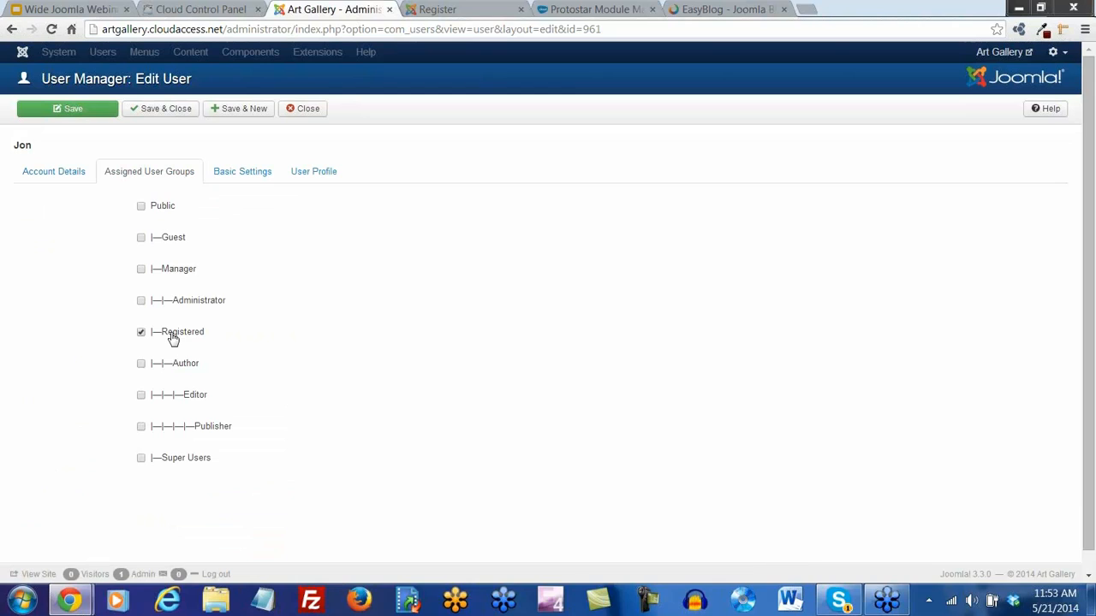
scroll(265, 357, "down", 1)
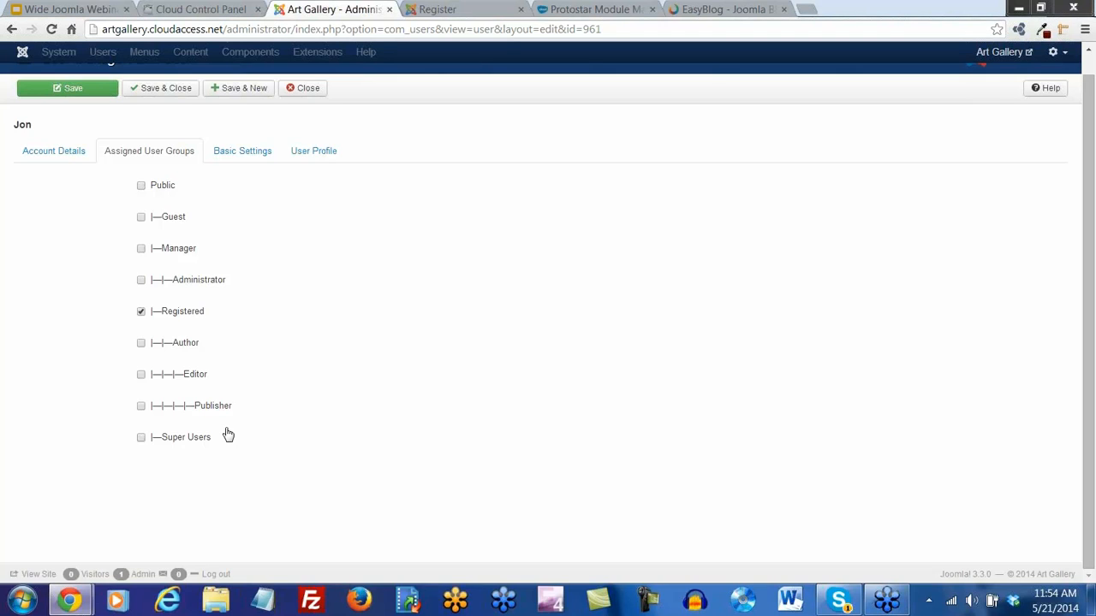
left_click(169, 92)
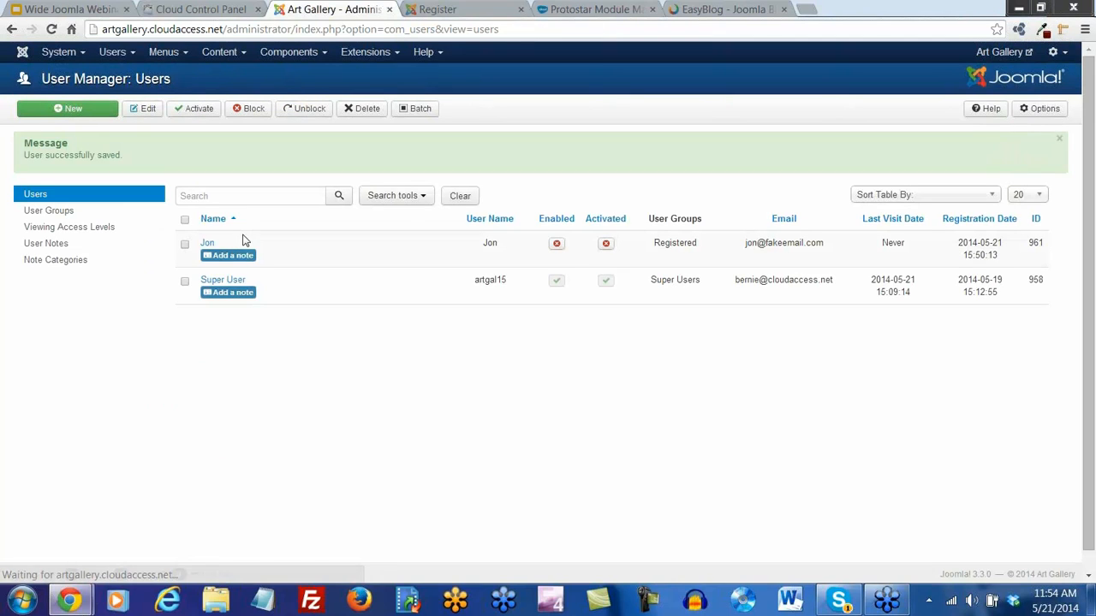
left_click(48, 214)
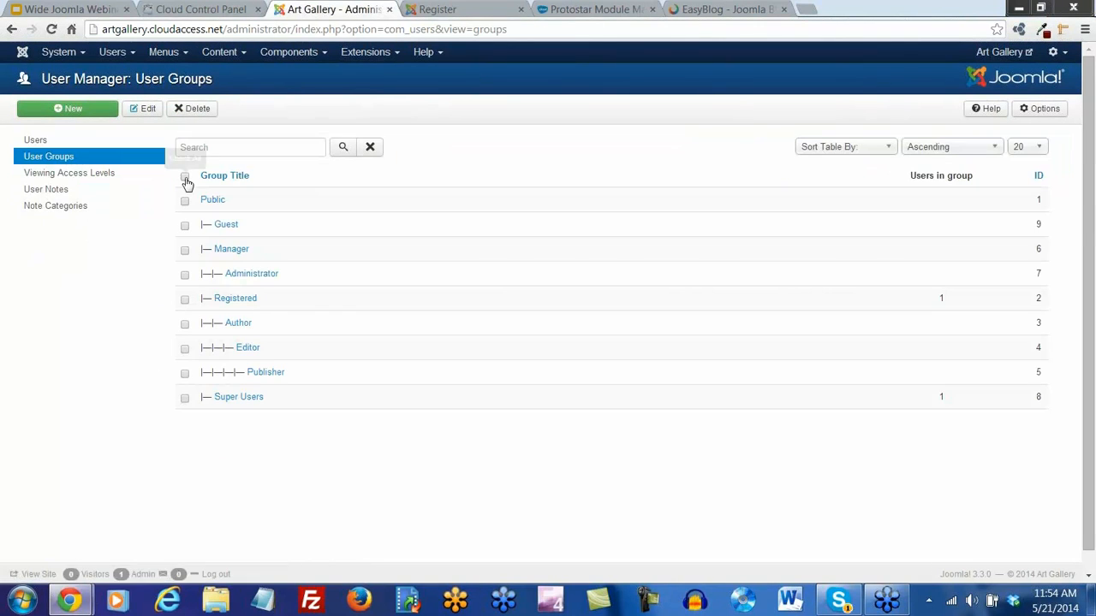
Create the 'Art Directors' user group with Publisher as its parent group and save it
left_click(184, 177)
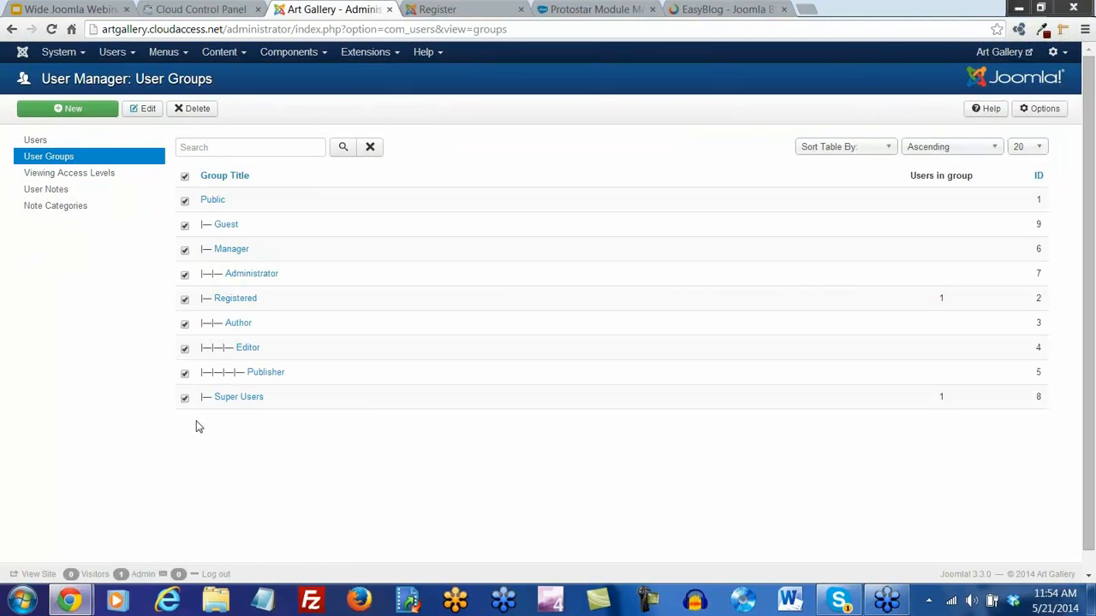
left_click(184, 176)
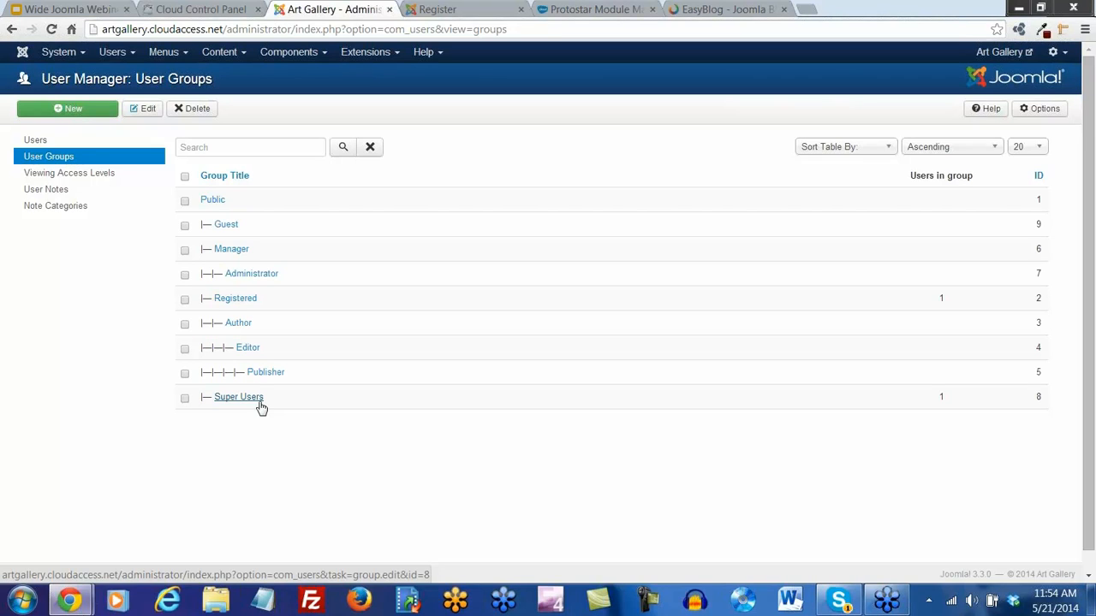
left_click(74, 110)
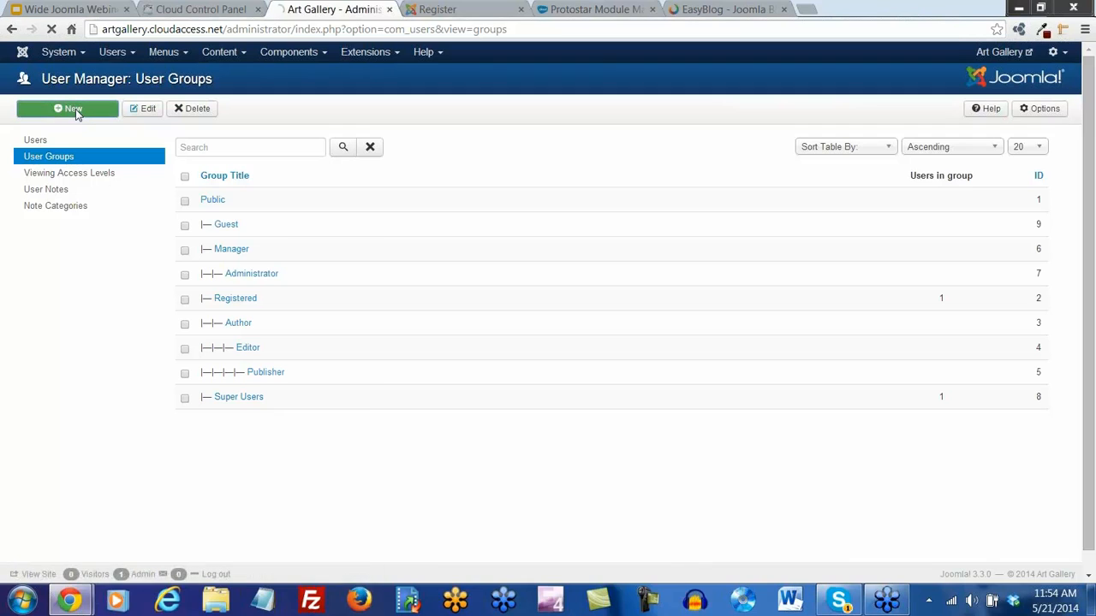
left_click(177, 190)
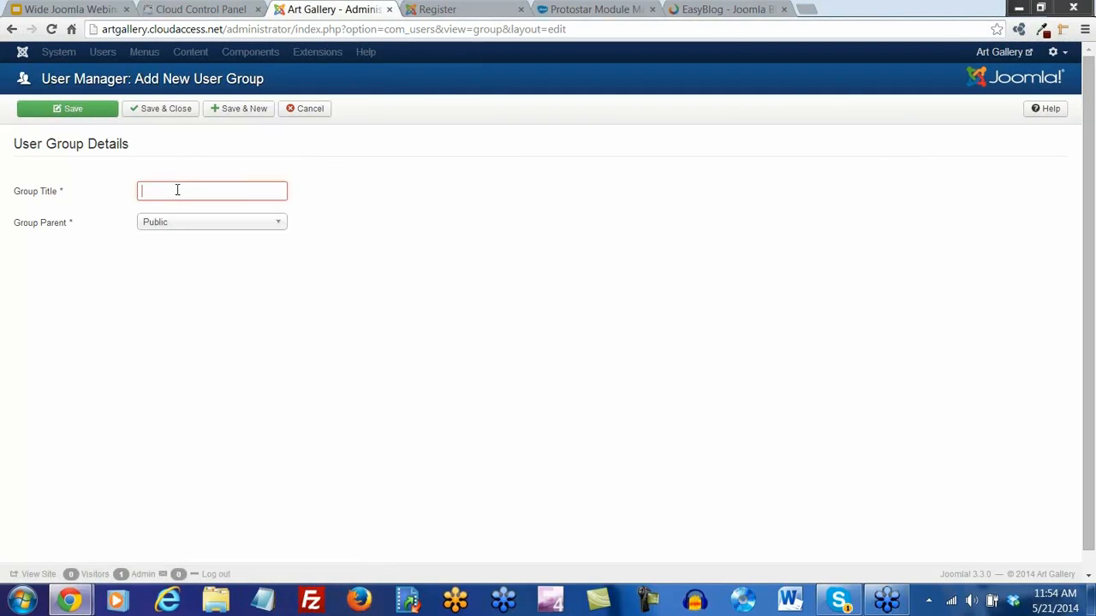
type("Art Directors")
left_click(280, 224)
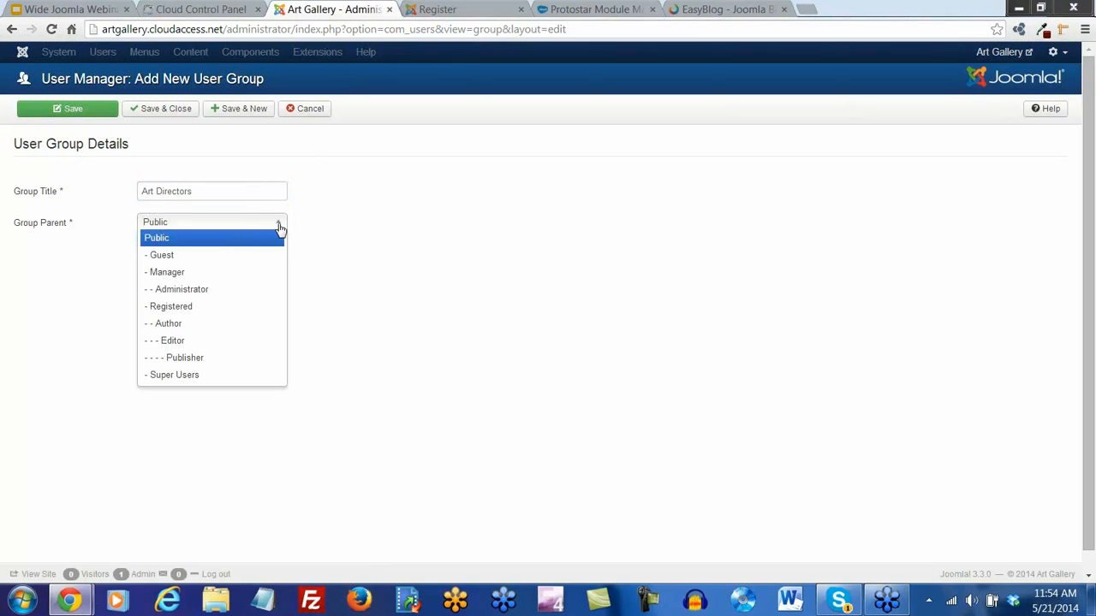
left_click(193, 364)
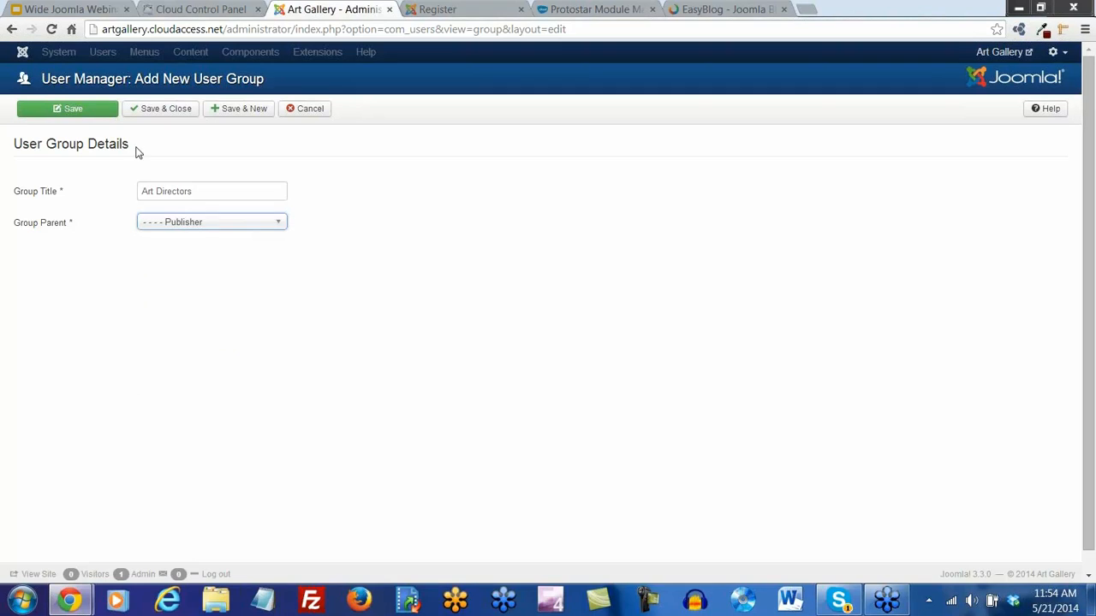
left_click(154, 114)
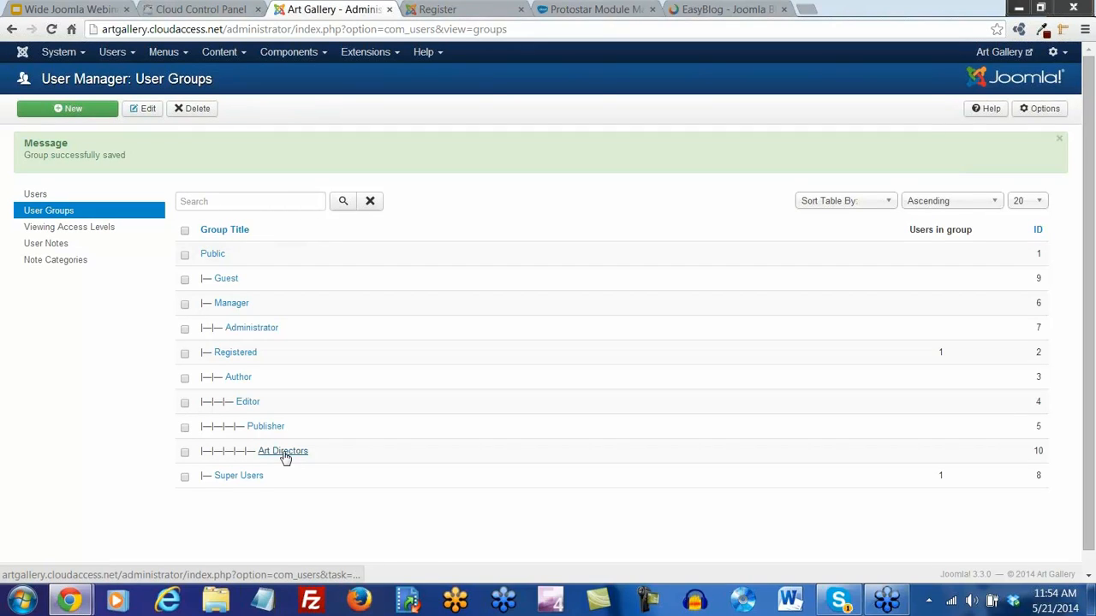
left_click(284, 453)
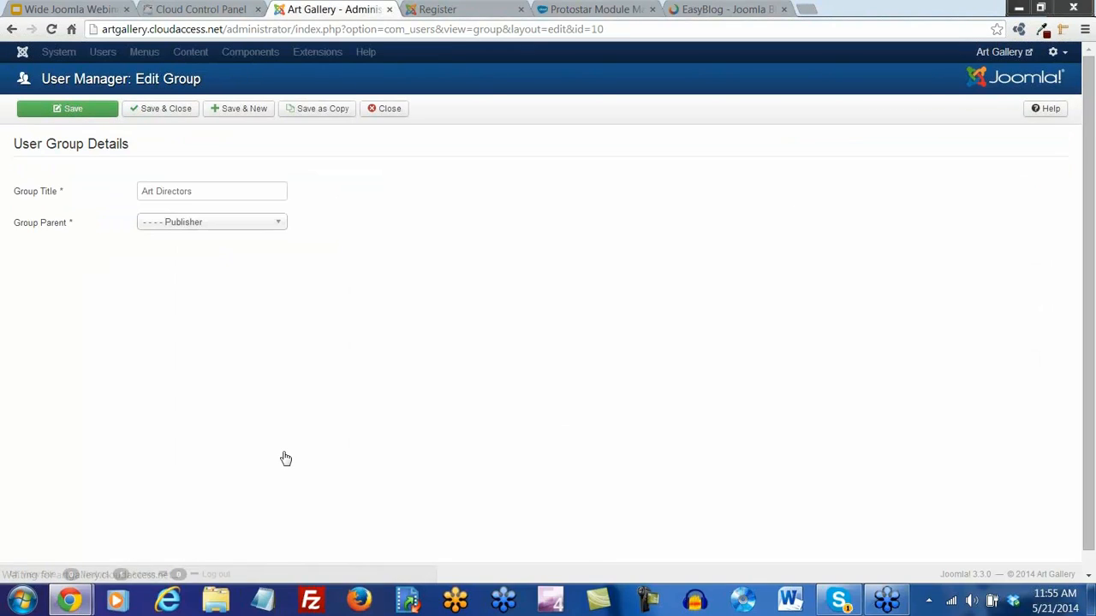
left_click(167, 112)
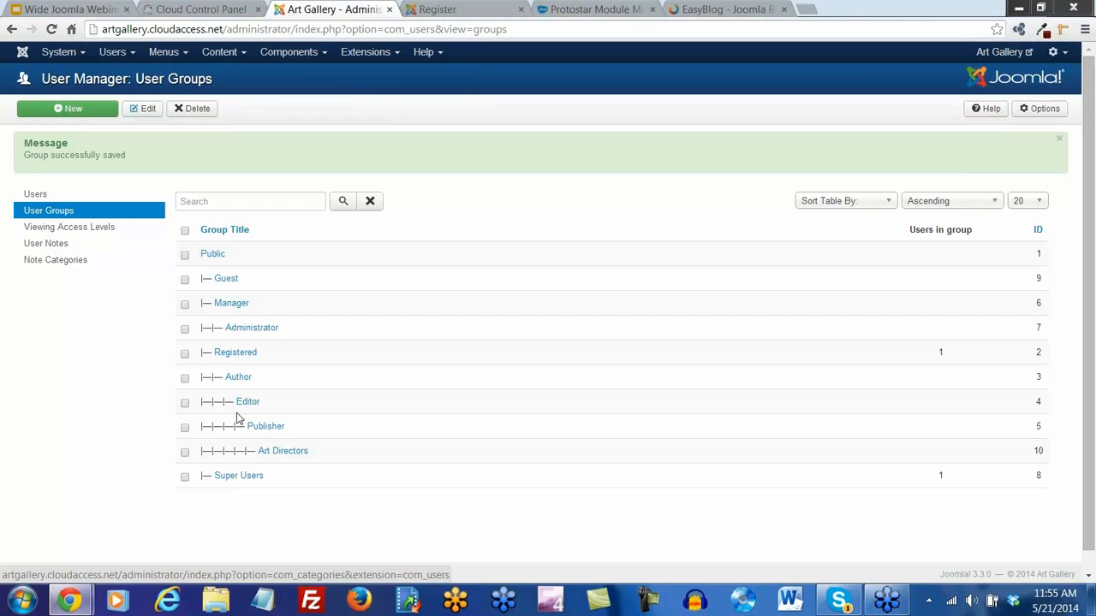
Start a new viewing access level titled 'Art Directors'
left_click(86, 229)
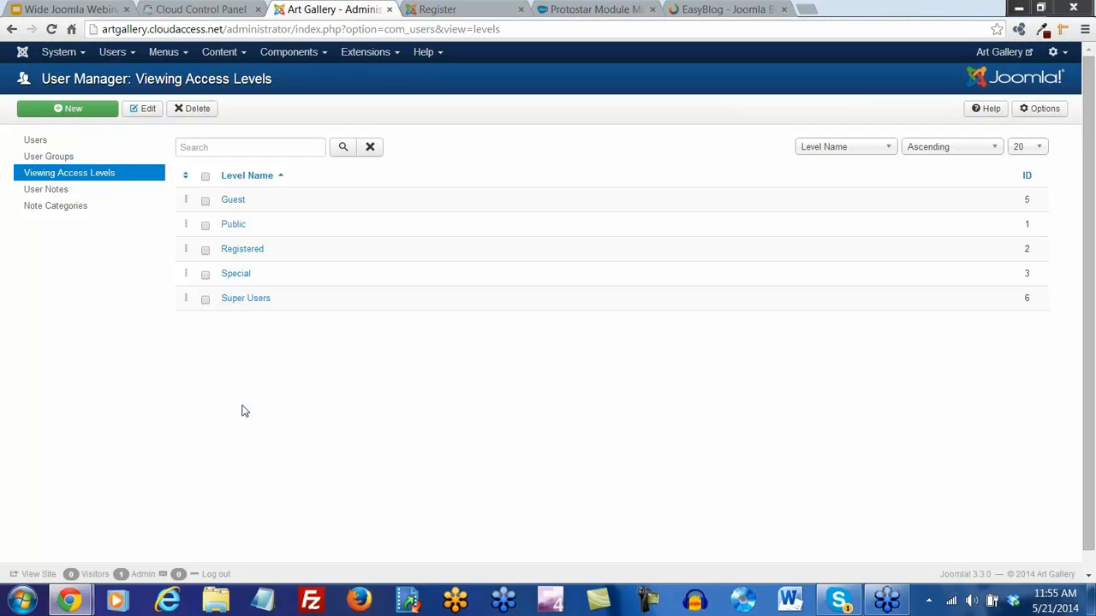
left_click(206, 177)
left_click(84, 115)
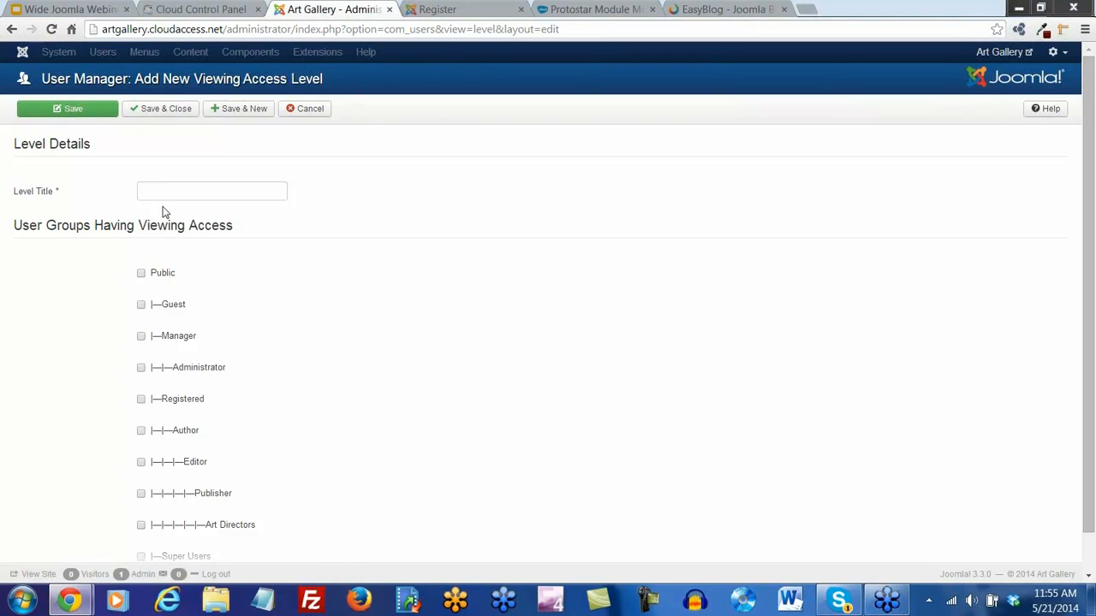
left_click(185, 193)
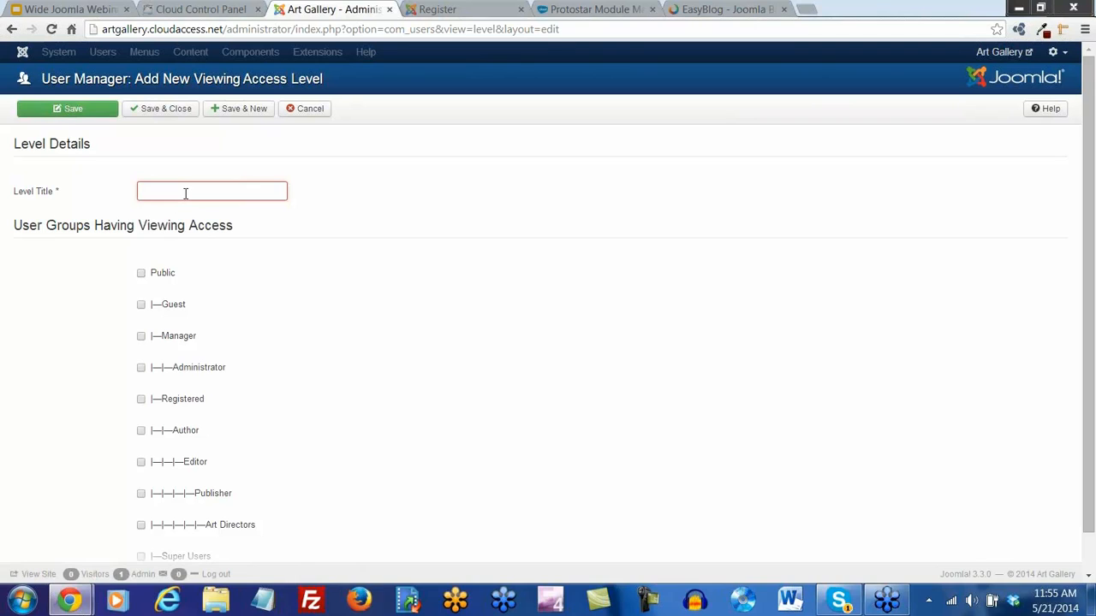
type("Art Directors")
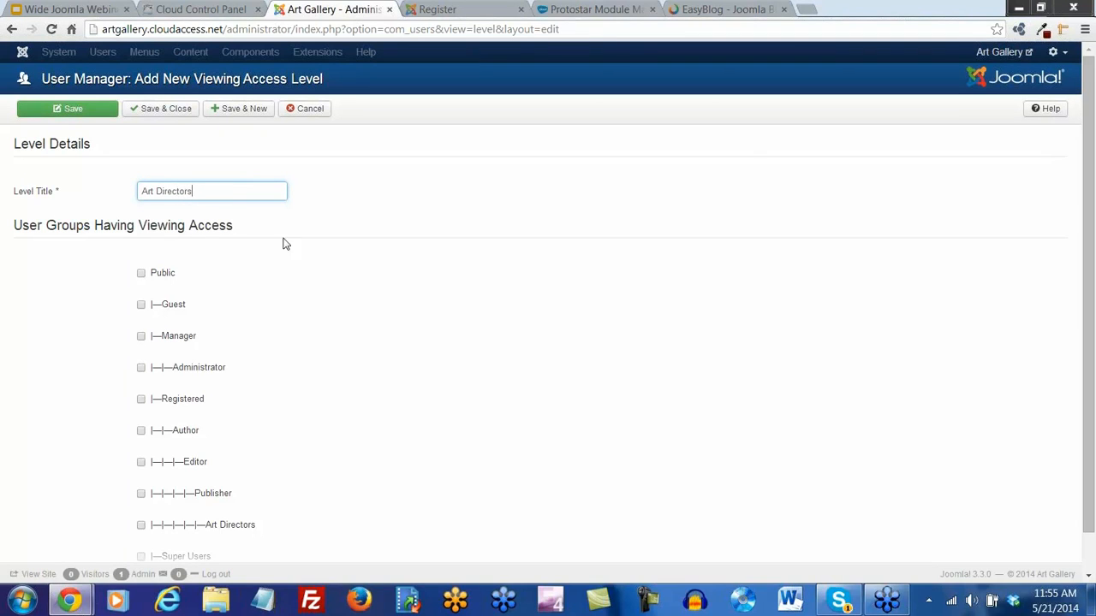
Grant the access level to the Art Directors group, save it, and return to the Users list
scroll(384, 314, "down", 1)
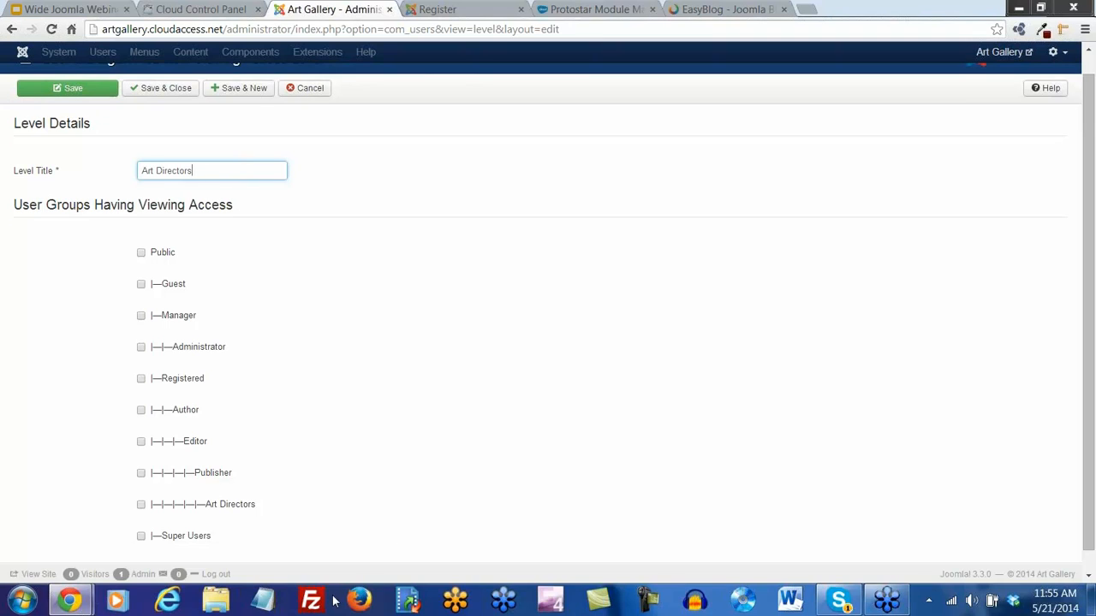
left_click(141, 505)
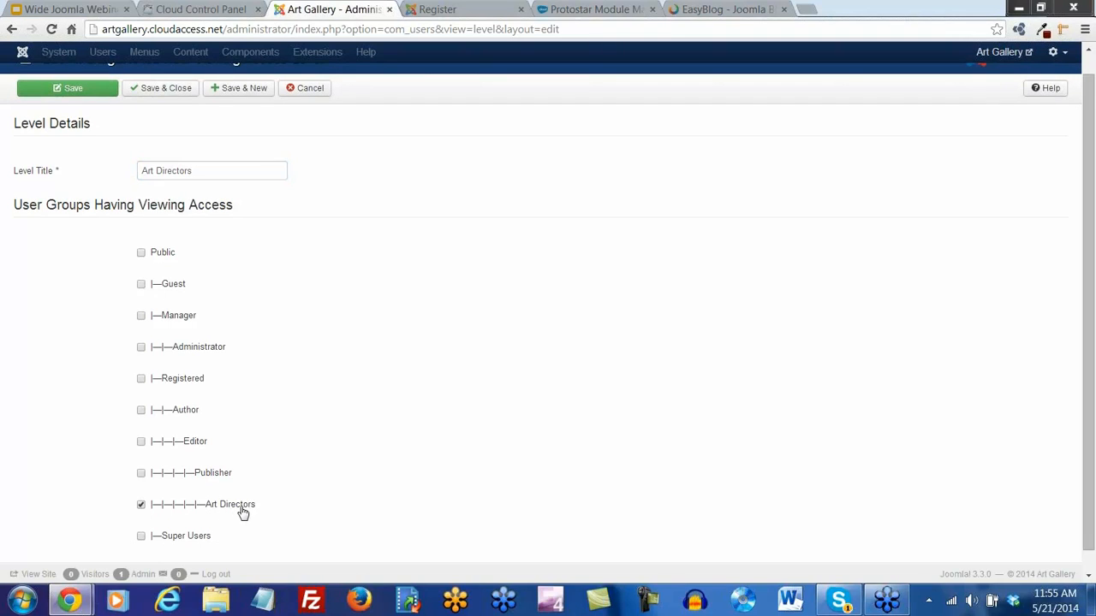
left_click(164, 89)
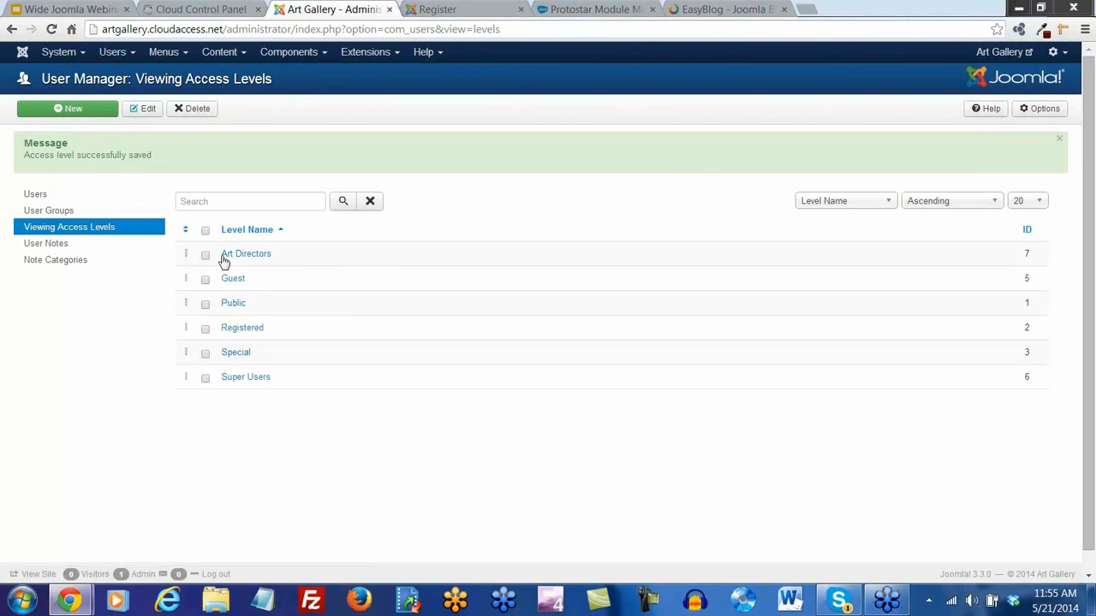
left_click(39, 197)
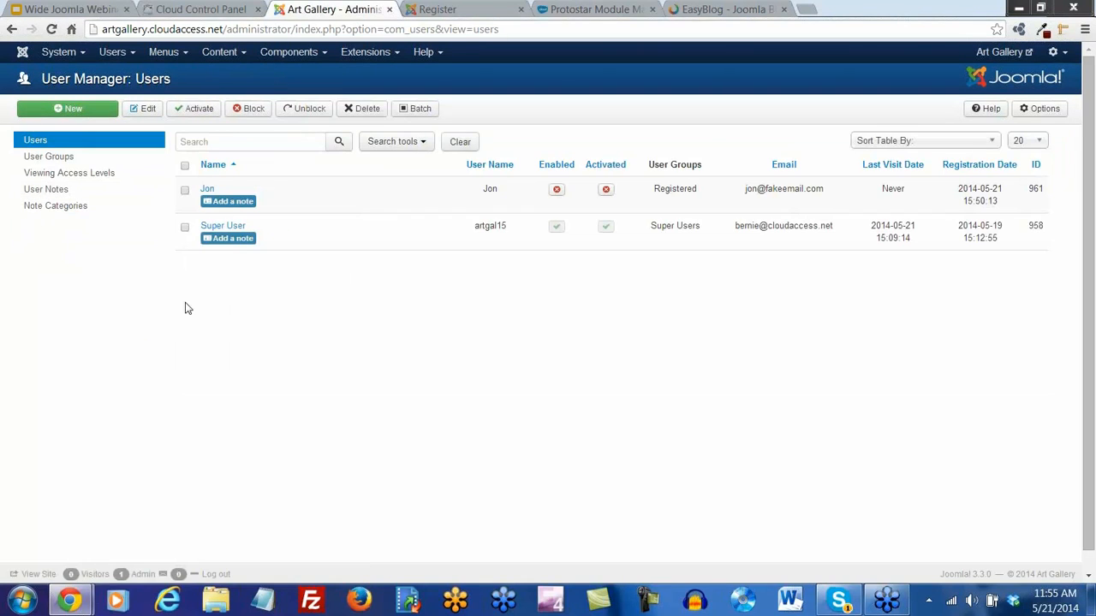
Add the test user to the Art Directors group and save the account
left_click(212, 194)
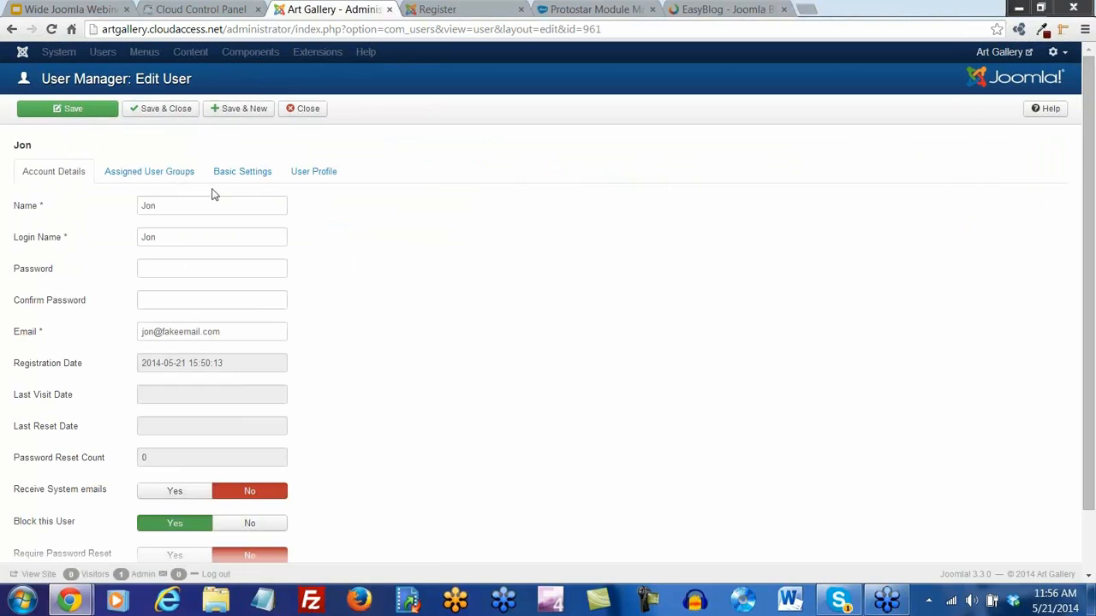
left_click(171, 176)
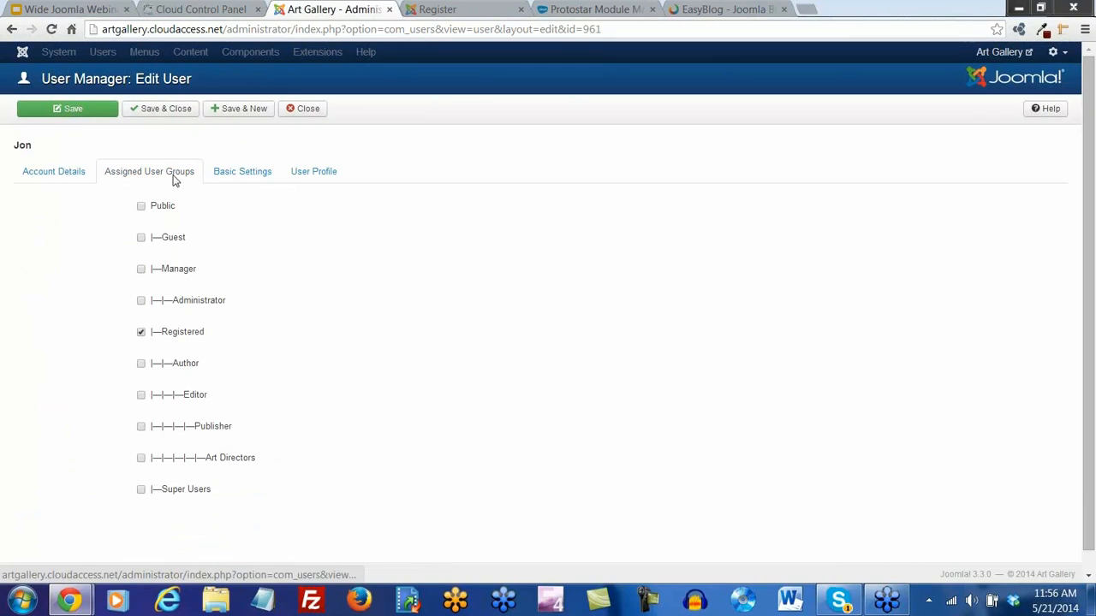
left_click(141, 458)
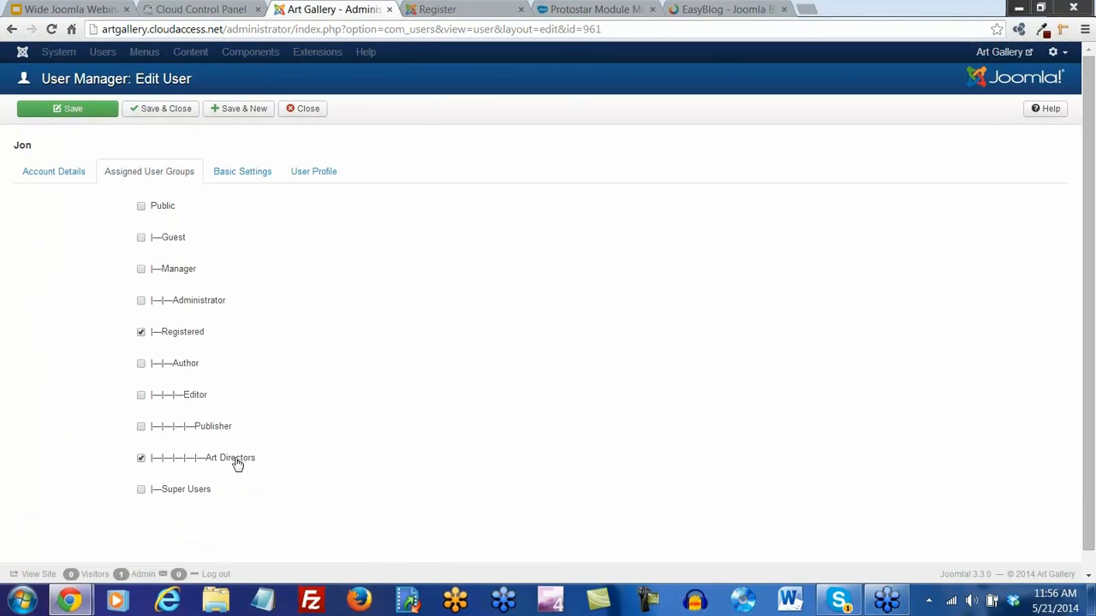
left_click(162, 114)
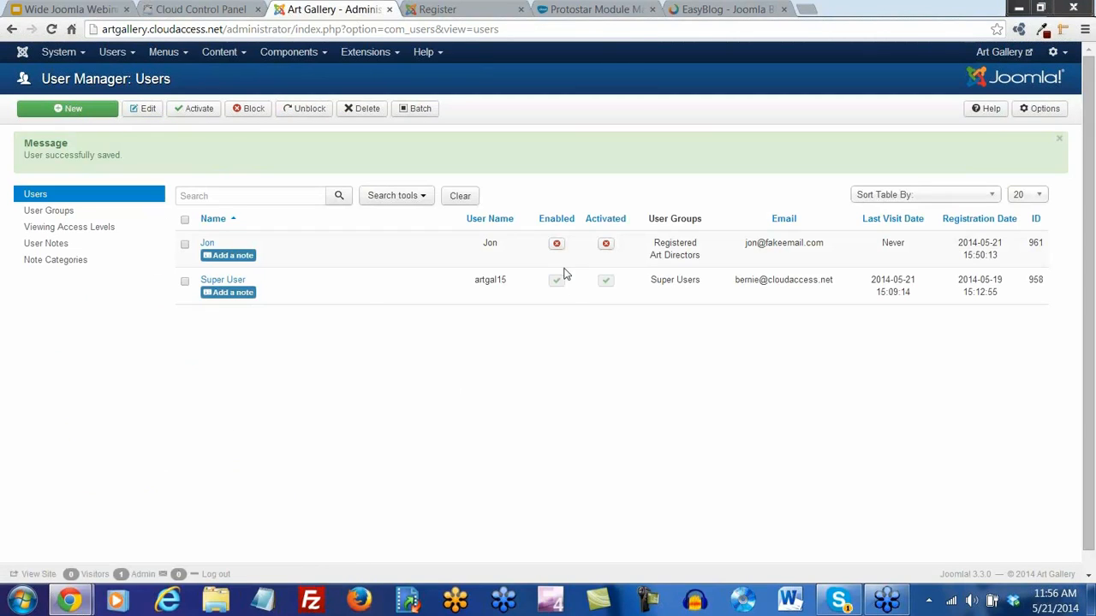
Enable and activate the test user's account from the Users list
left_click(556, 243)
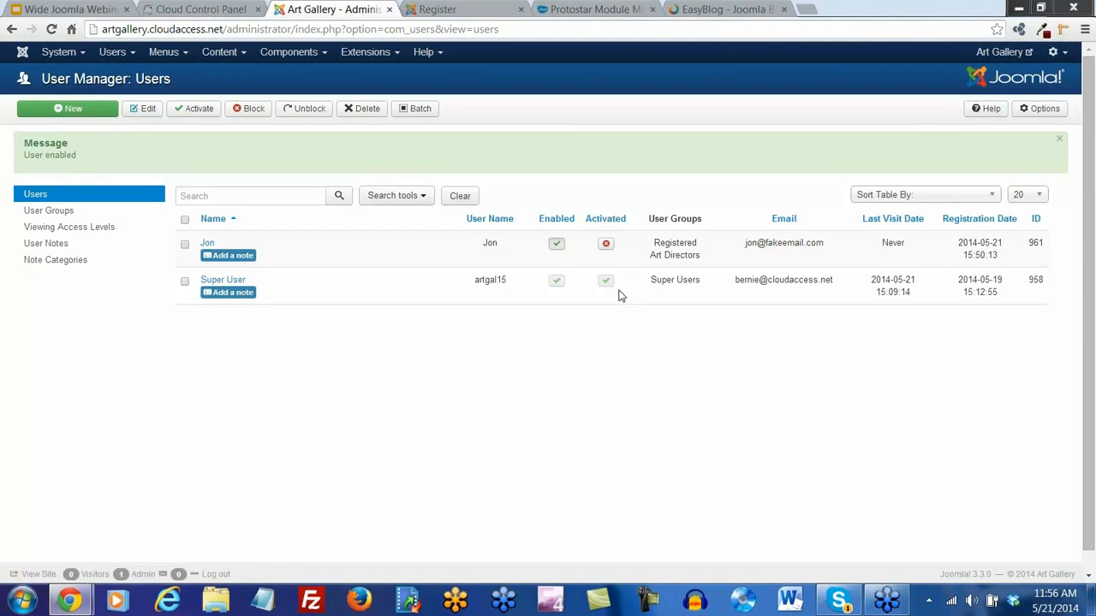
left_click(606, 245)
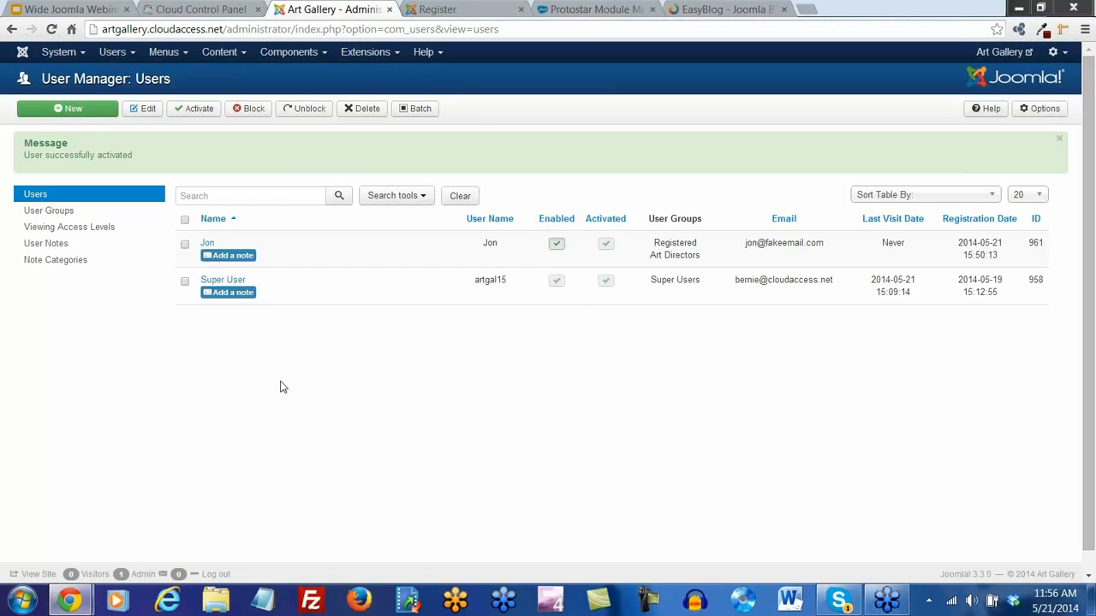
left_click(83, 55)
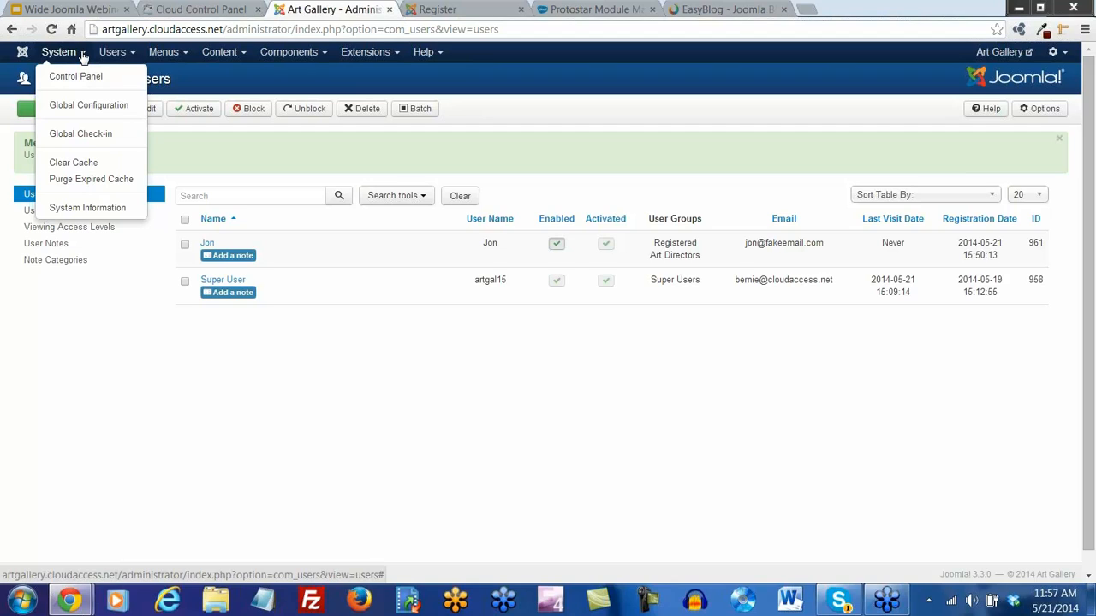
Show the Permissions tab of System > Global Configuration, scrolled to the user groups
left_click(96, 108)
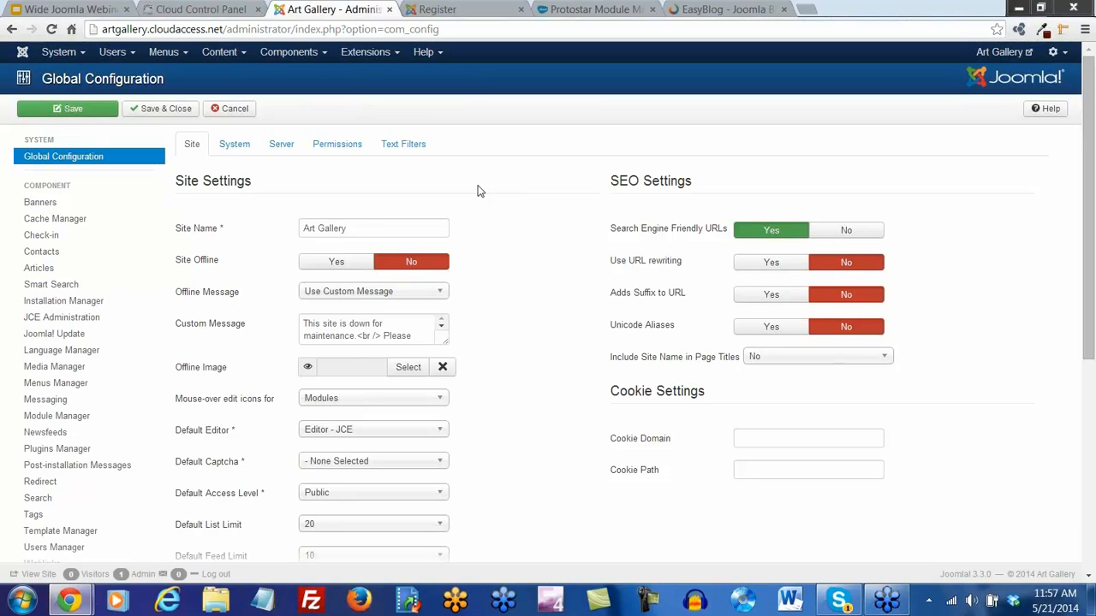
left_click(343, 151)
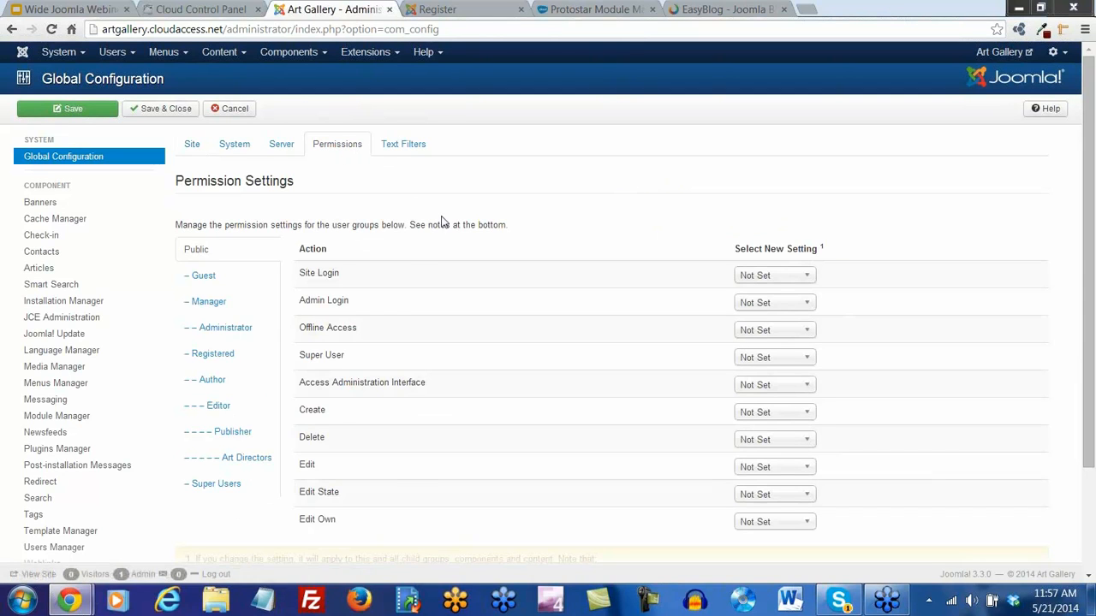
scroll(442, 221, "down", 2)
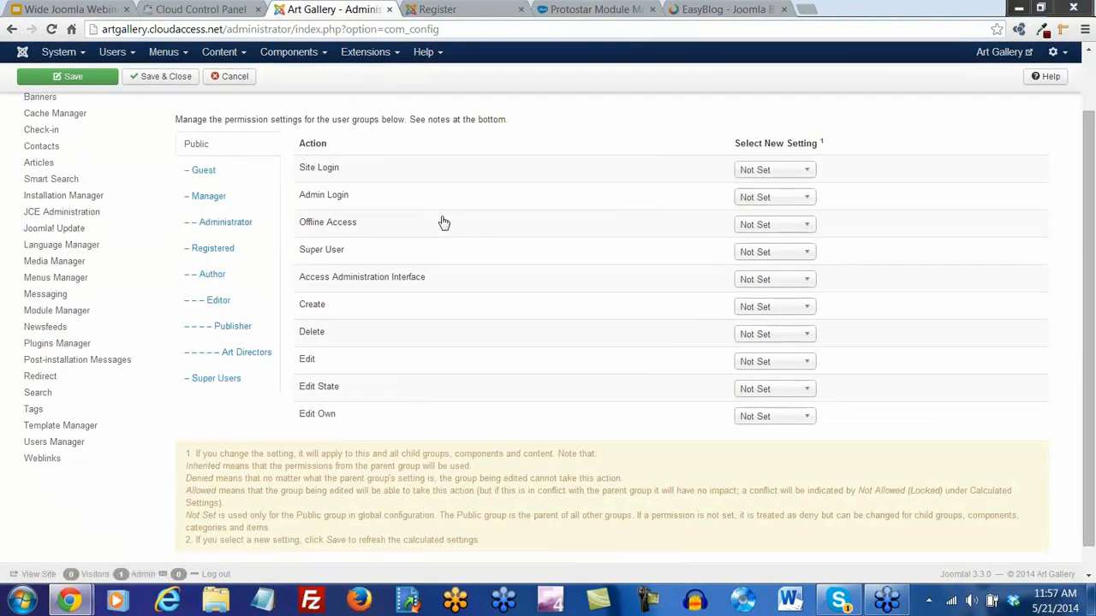
For Art Directors, set Delete, Access Administration Interface and Admin Login to Allowed, then save and close
left_click(233, 355)
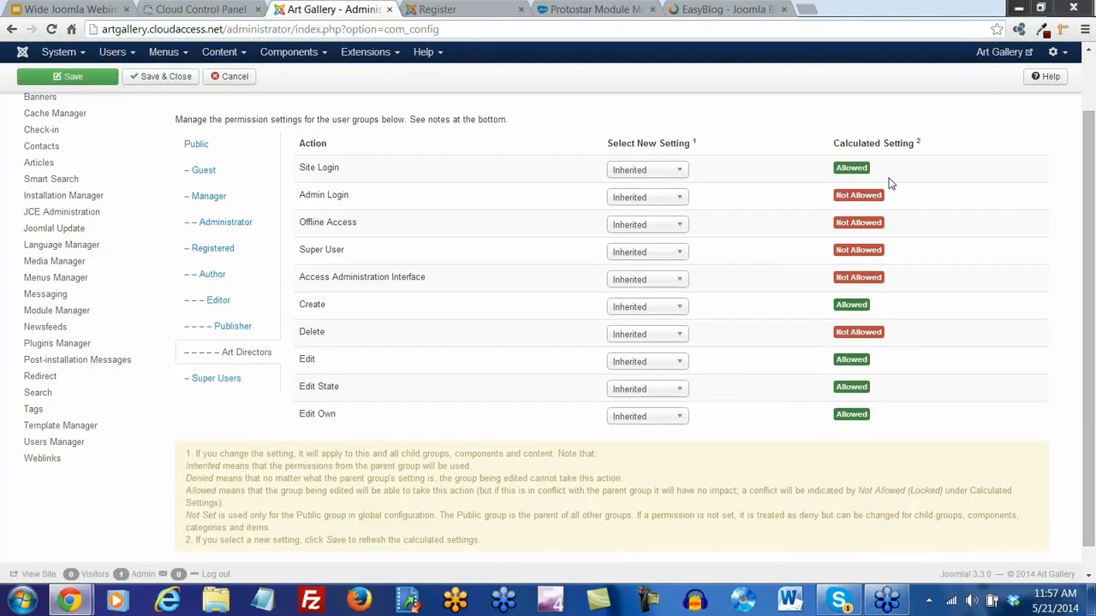
left_click(680, 335)
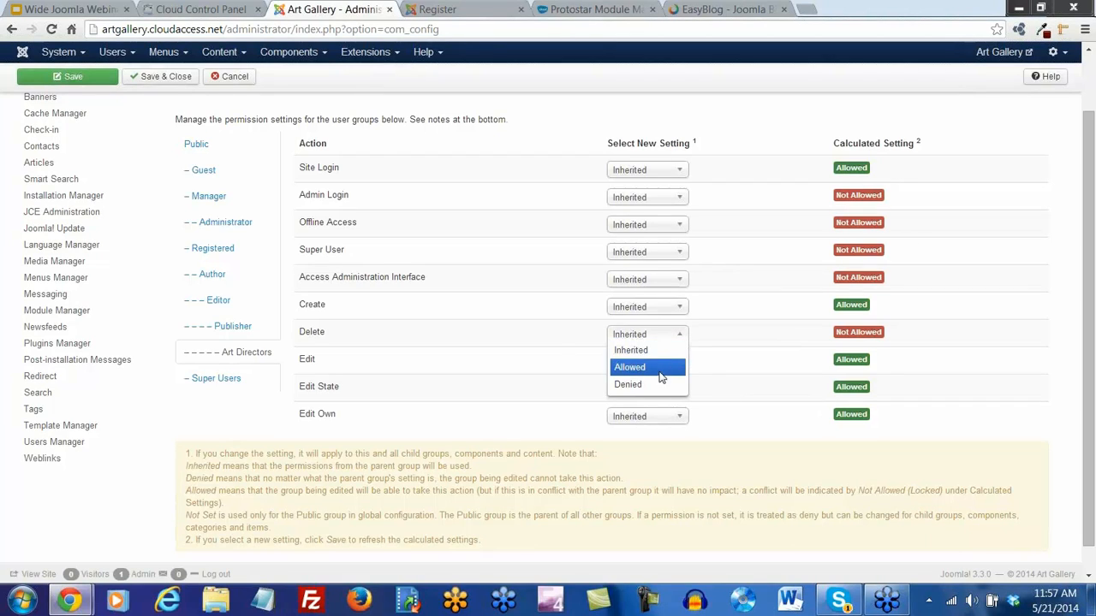
left_click(658, 368)
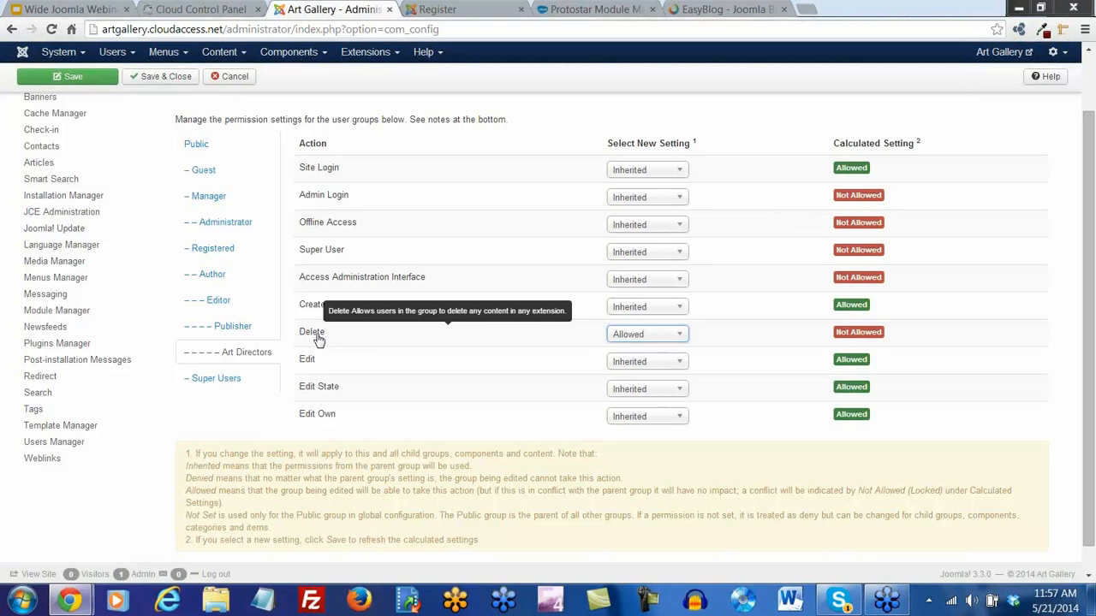
left_click(681, 283)
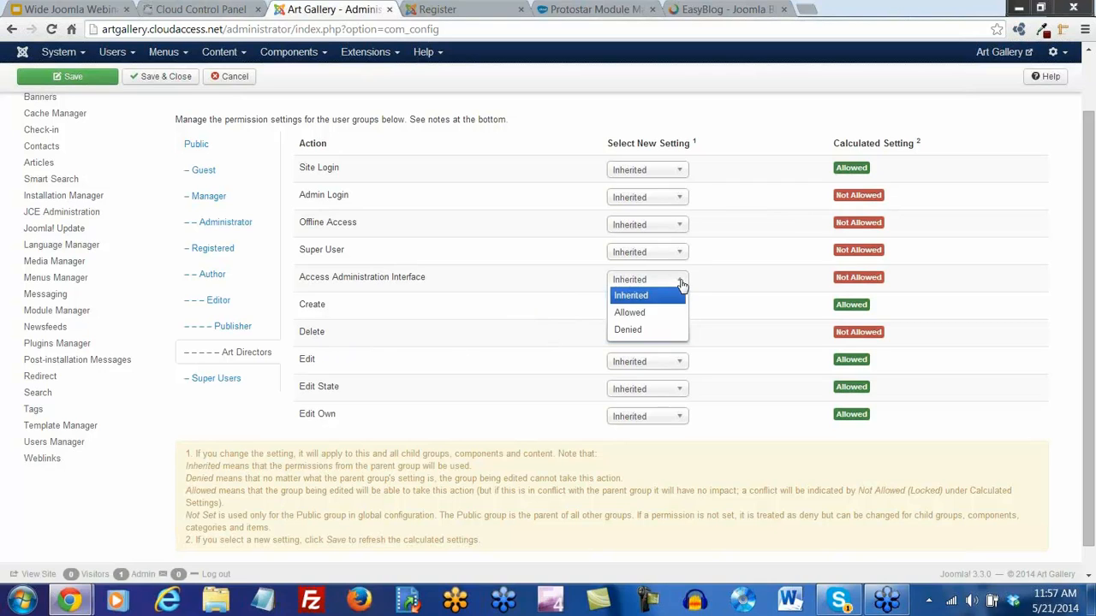
left_click(641, 313)
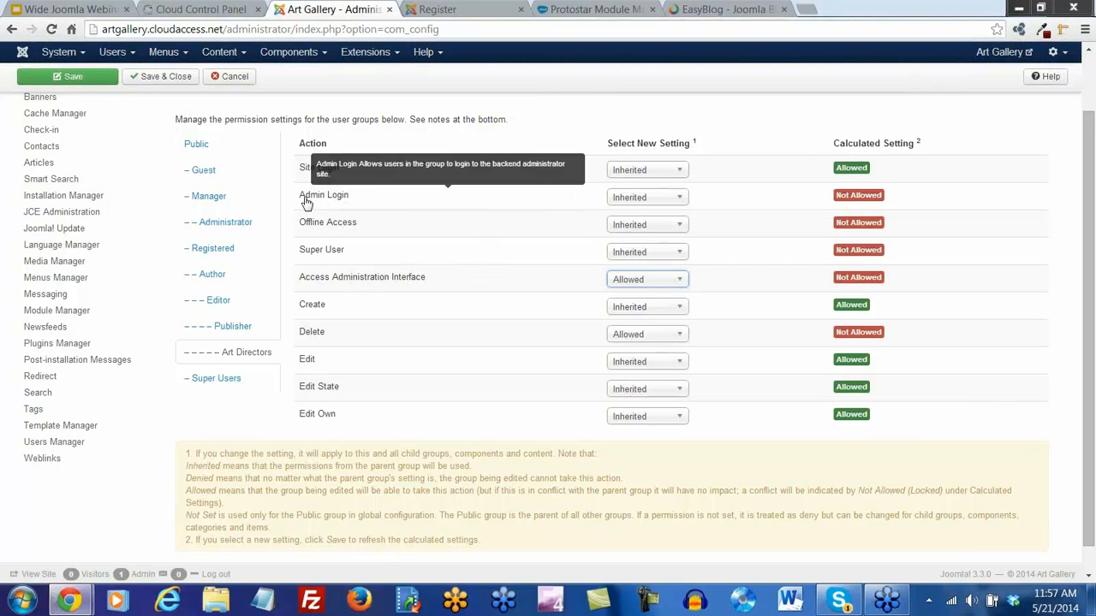
left_click(676, 199)
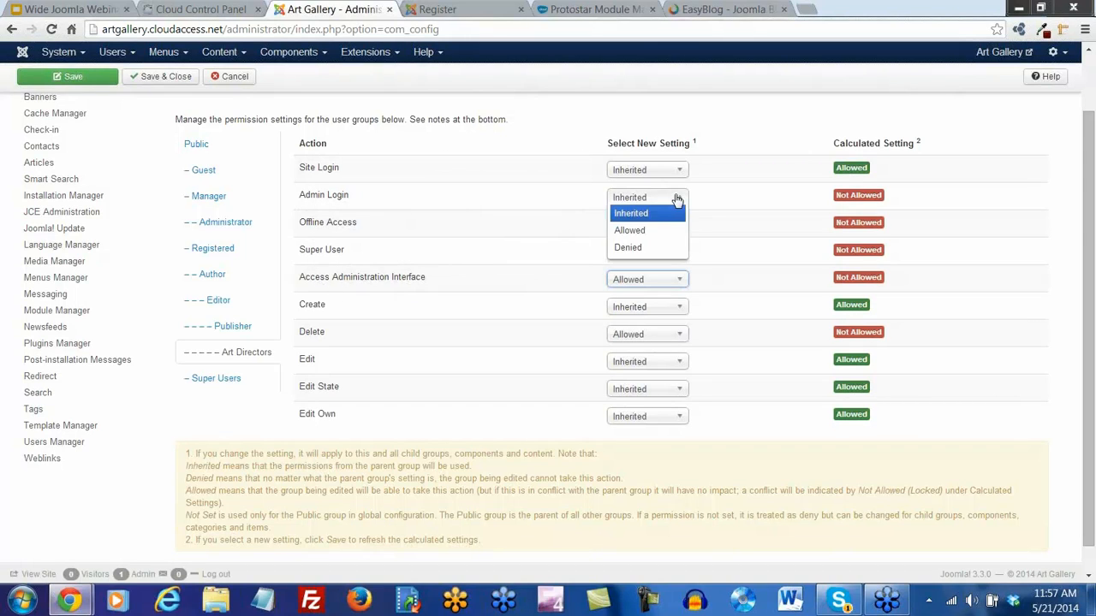
left_click(641, 231)
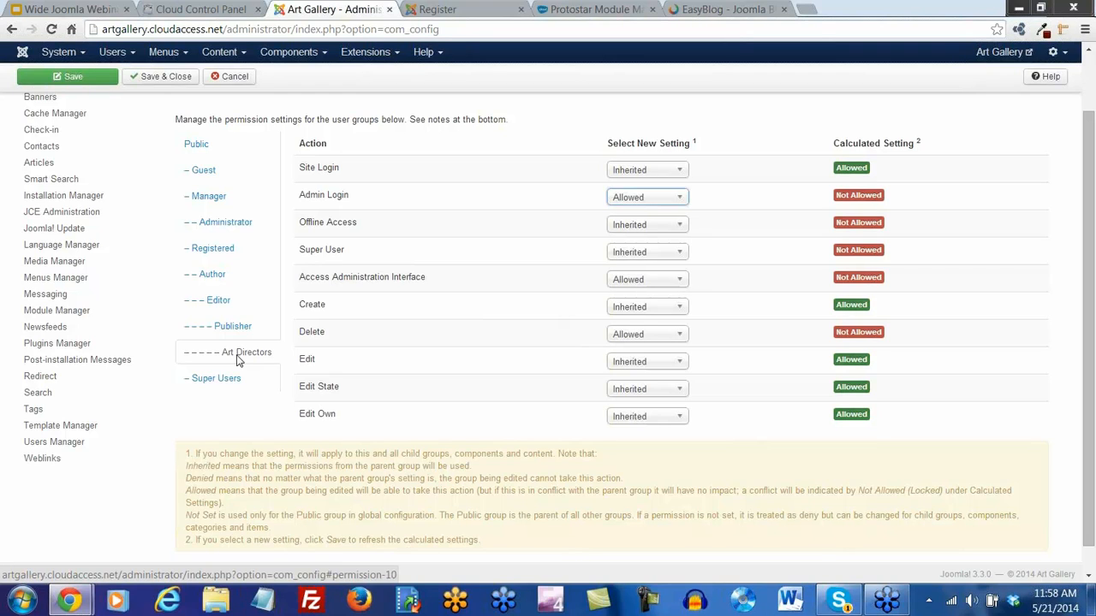
scroll(173, 305, "up", 2)
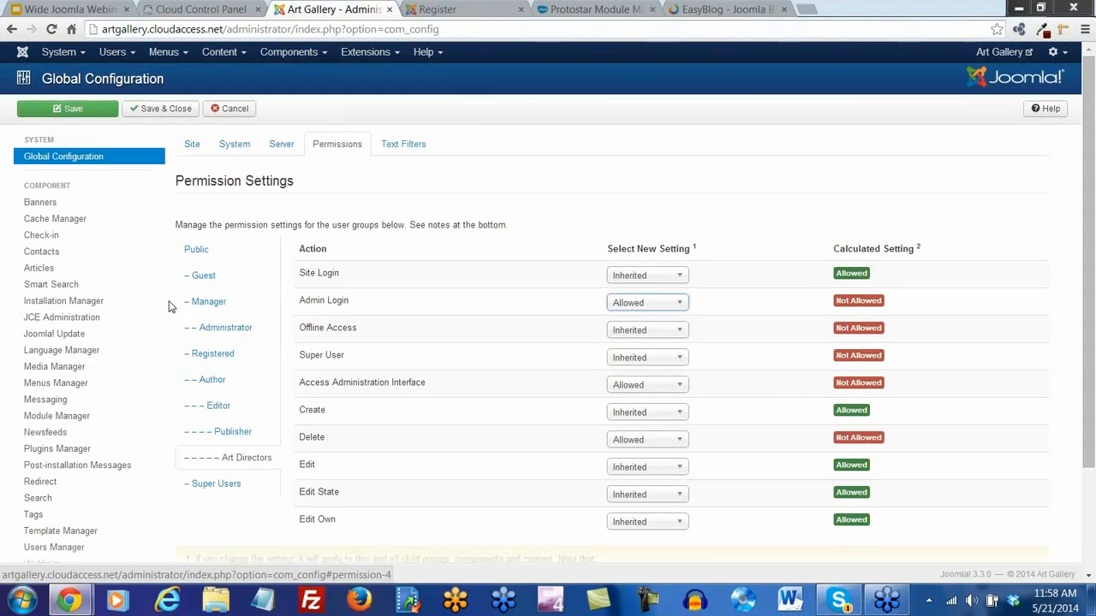
left_click(153, 108)
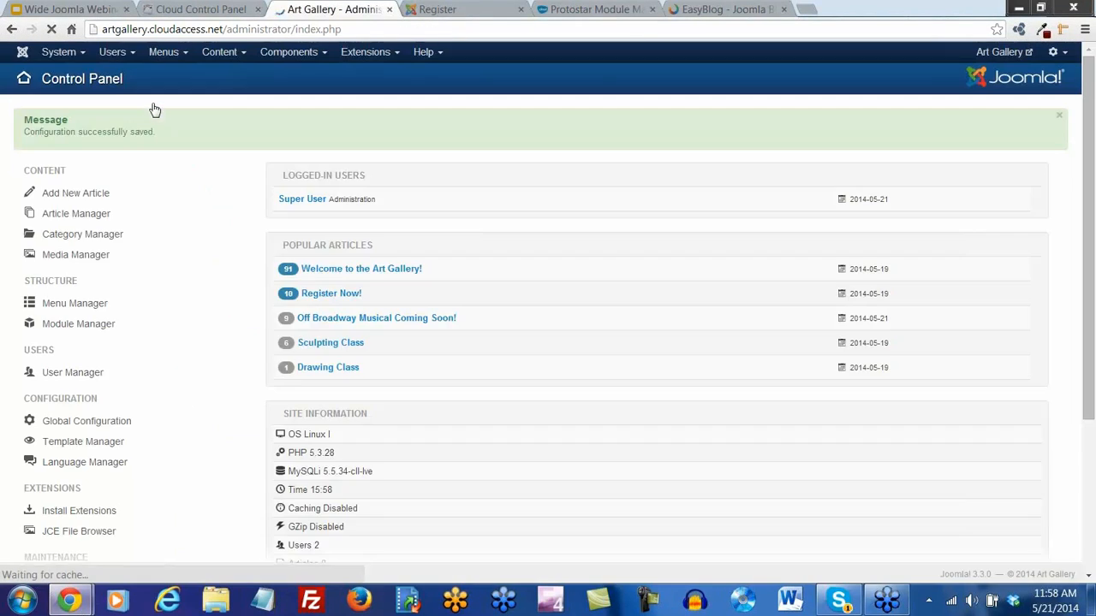
Log in on the site front end with the test account's user name and password
left_click(437, 16)
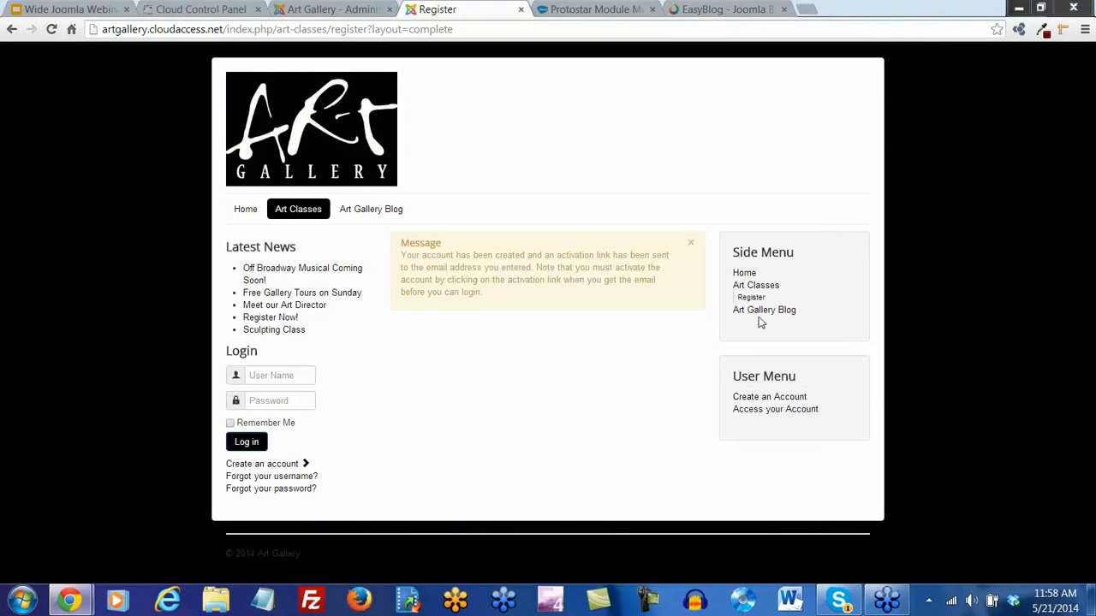
left_click(765, 414)
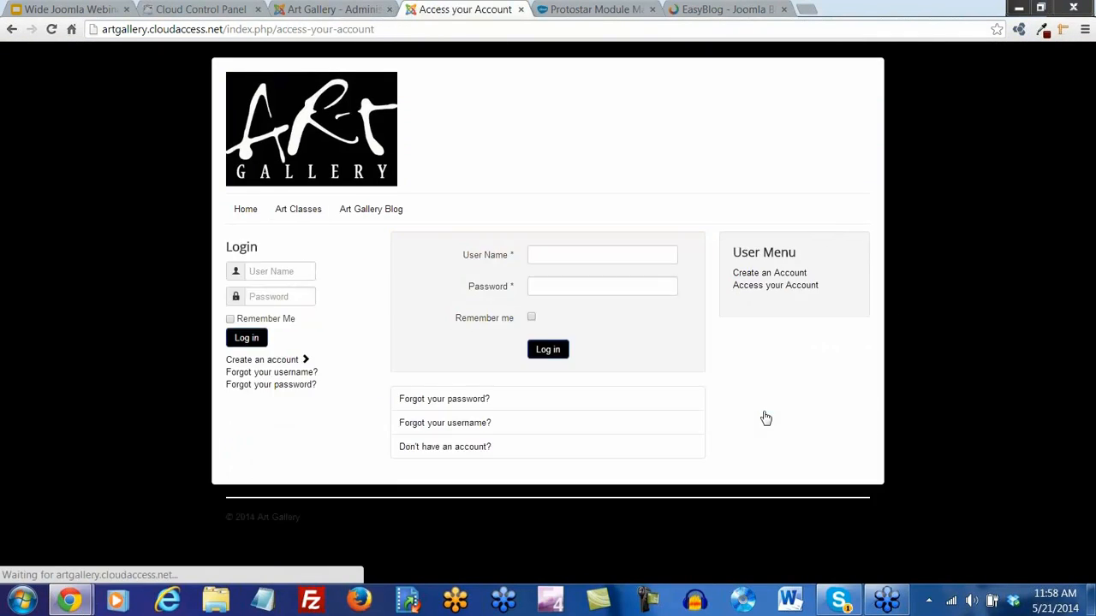
left_click(565, 256)
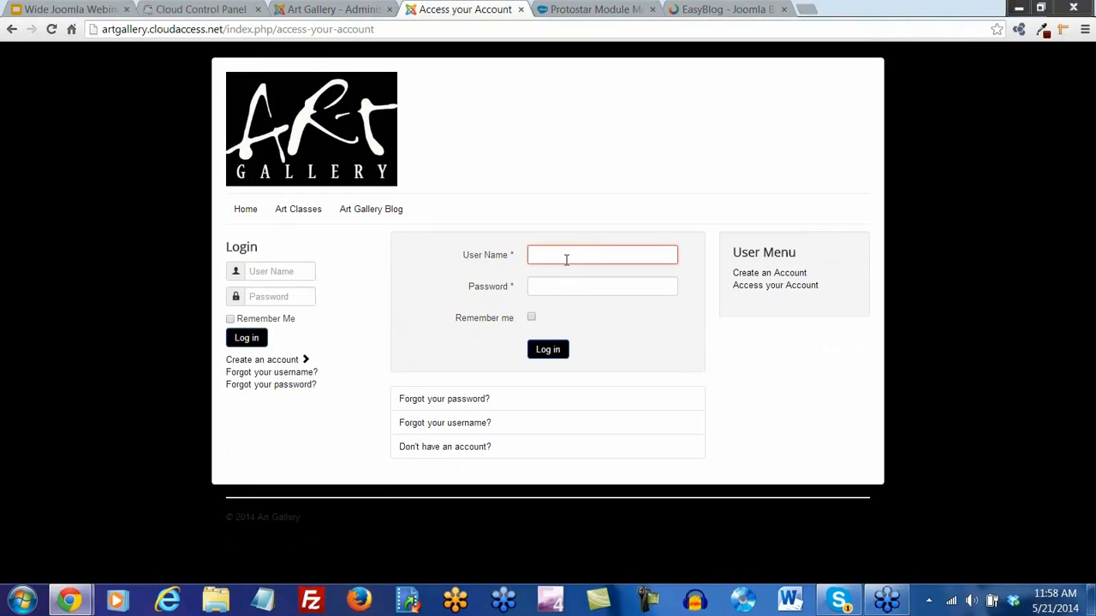
type("Jon")
key("Tab")
type("****")
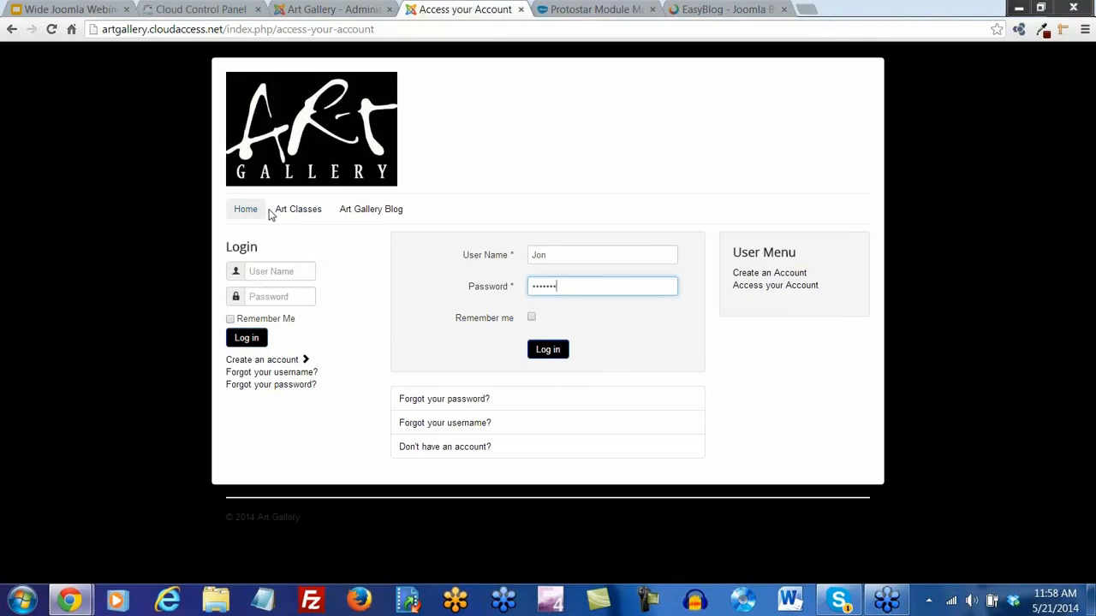
mouse_move(303, 213)
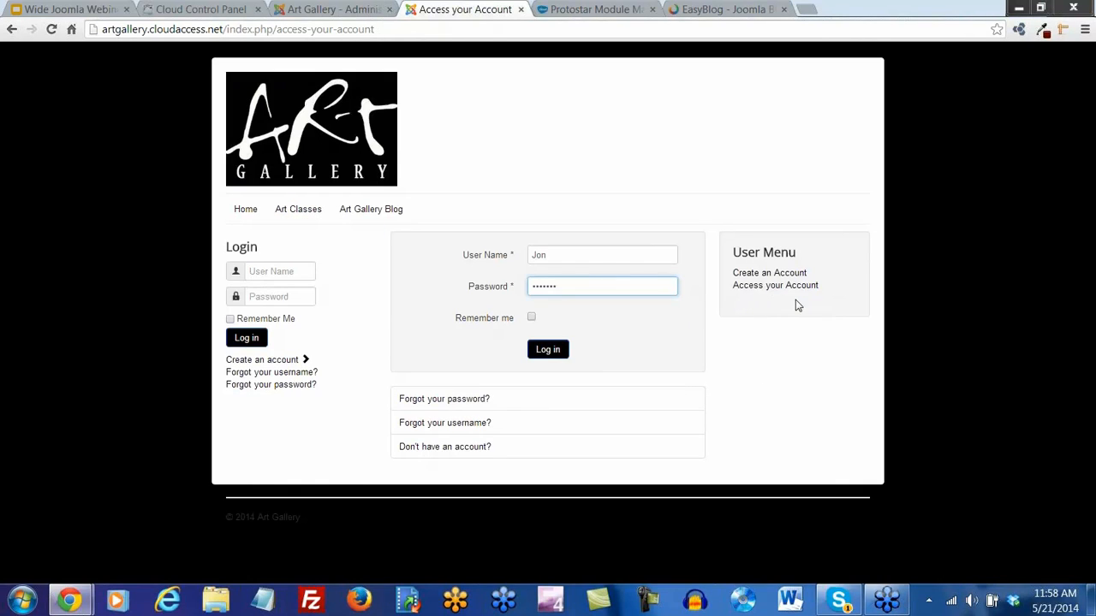
left_click(548, 349)
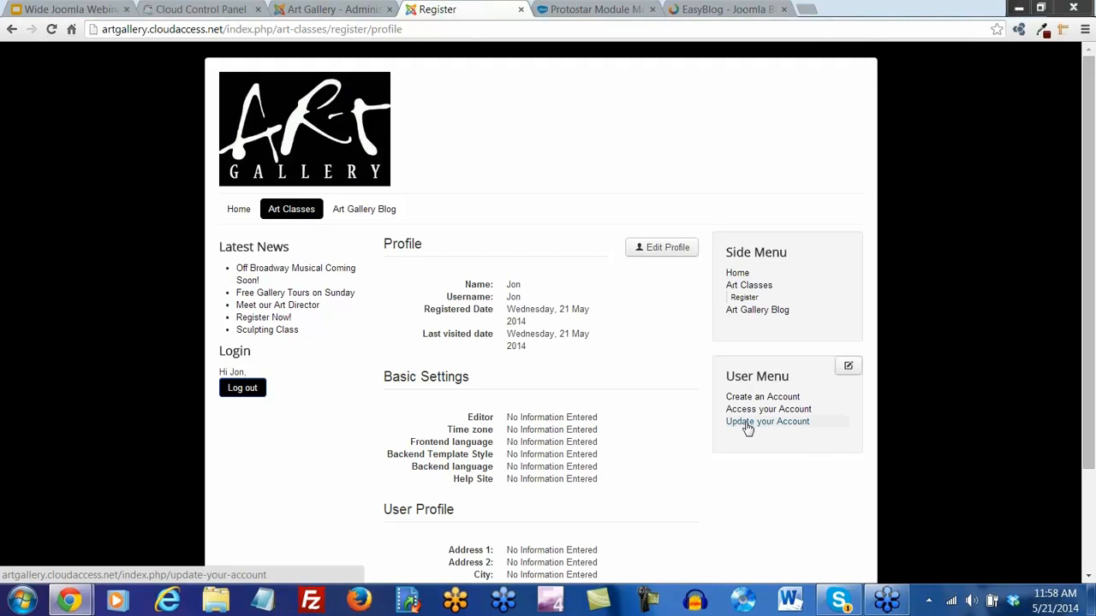
Open Edit Profile and submit the form unchanged, returning to the Art Gallery home page
scroll(643, 384, "down", 2)
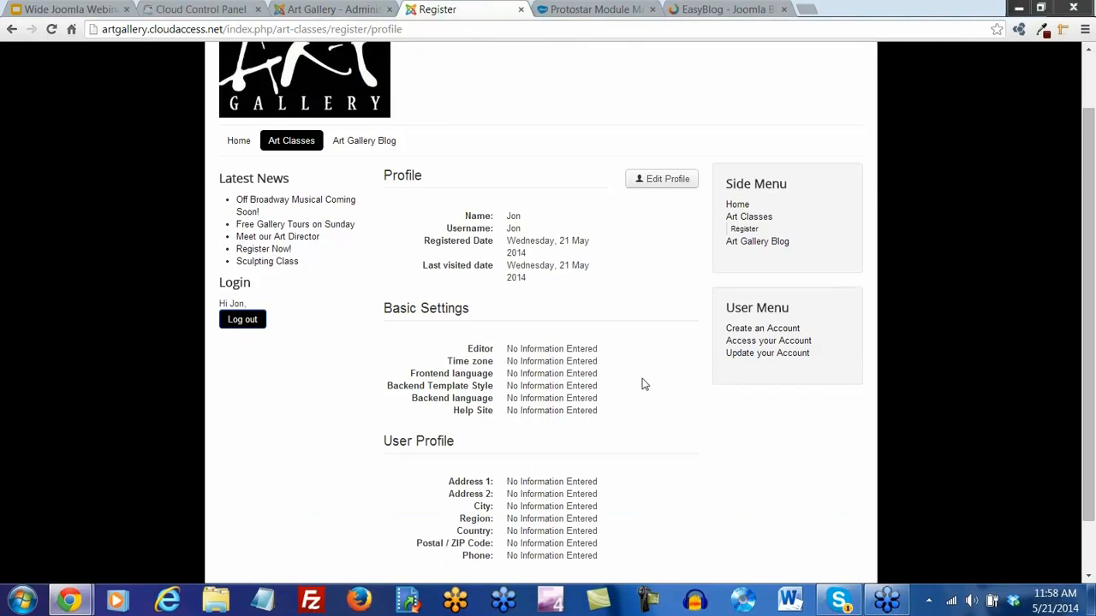
scroll(500, 389, "down", 1)
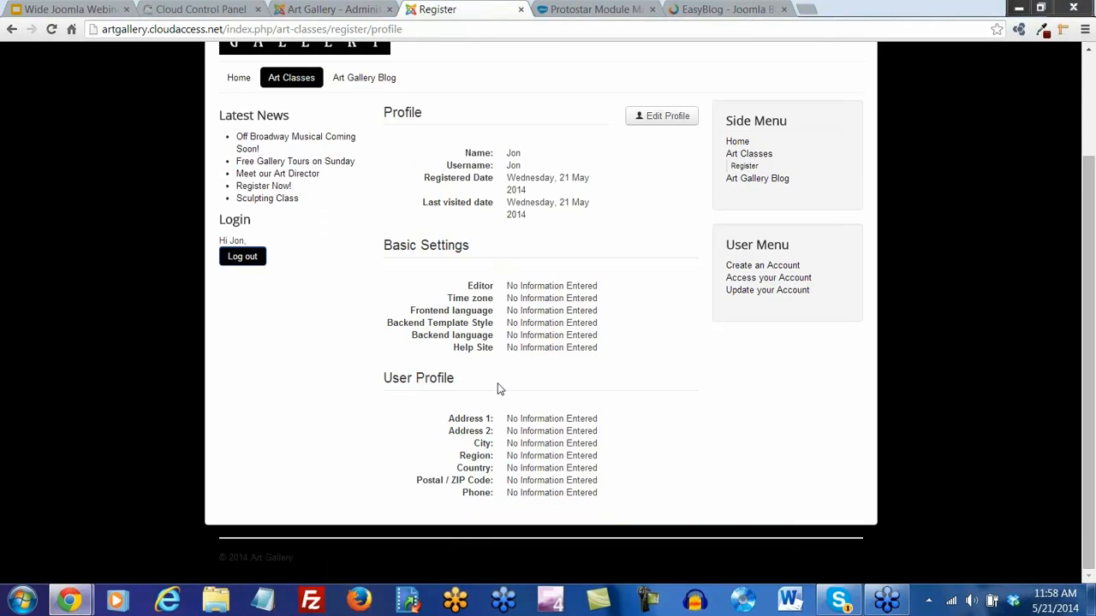
scroll(500, 390, "up", 3)
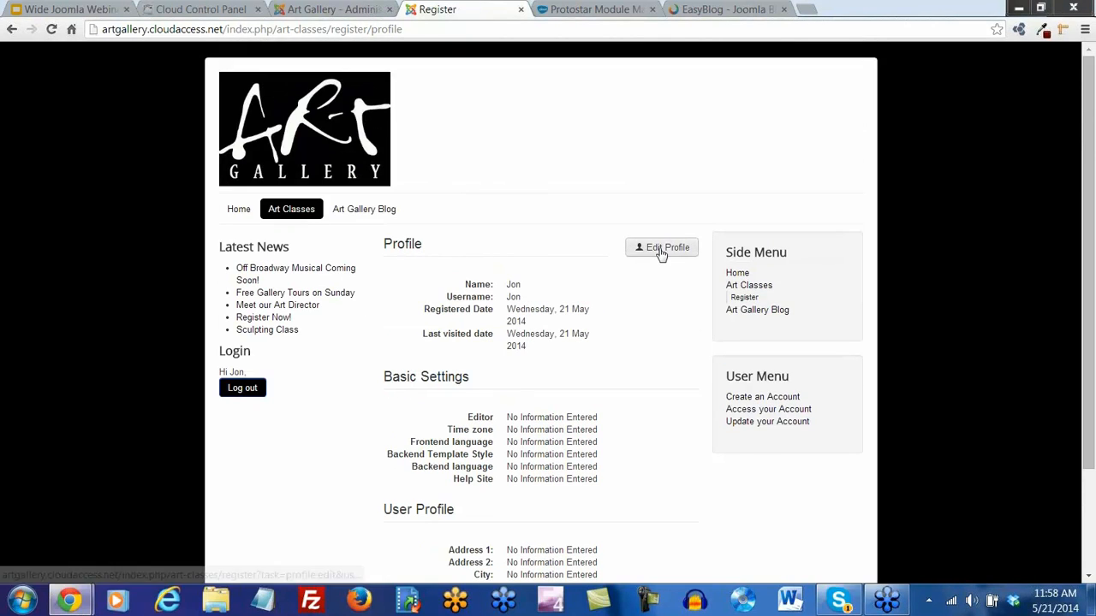
left_click(660, 251)
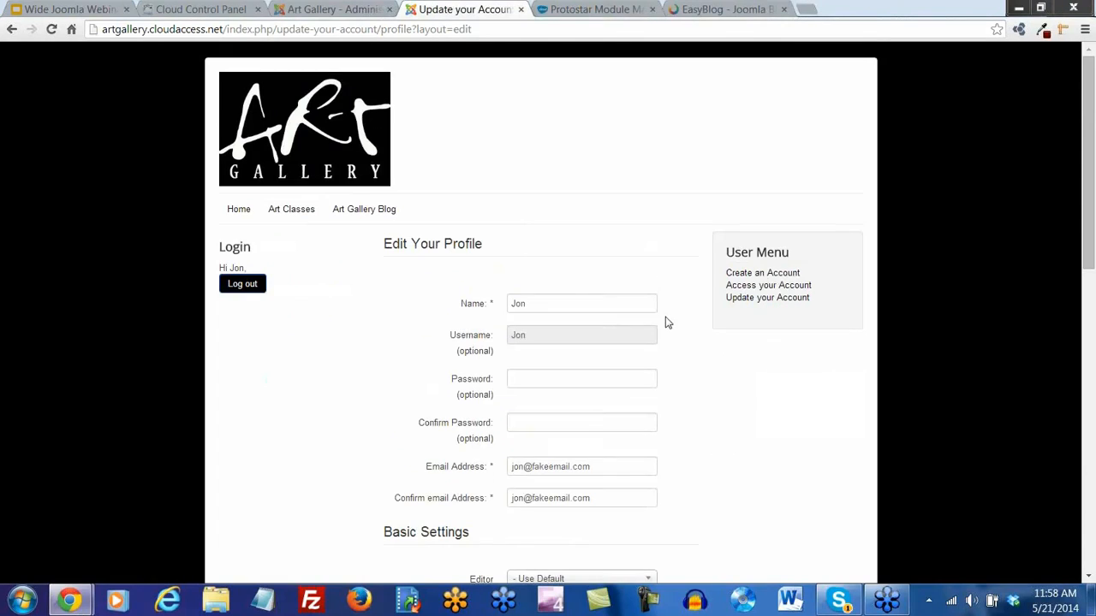
scroll(666, 329, "down", 3)
scroll(666, 335, "down", 8)
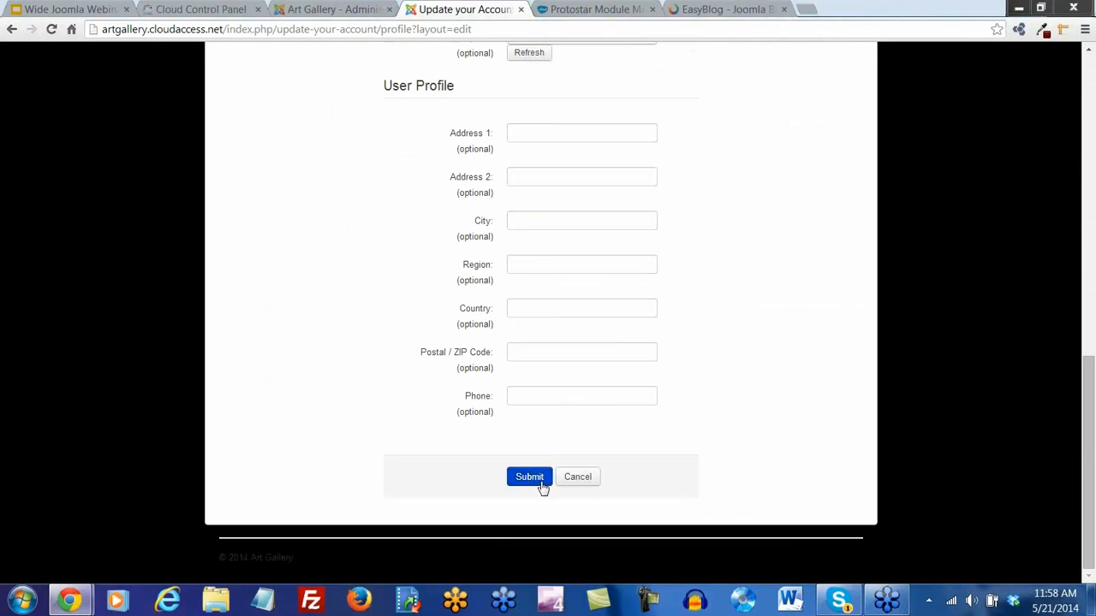
left_click(539, 479)
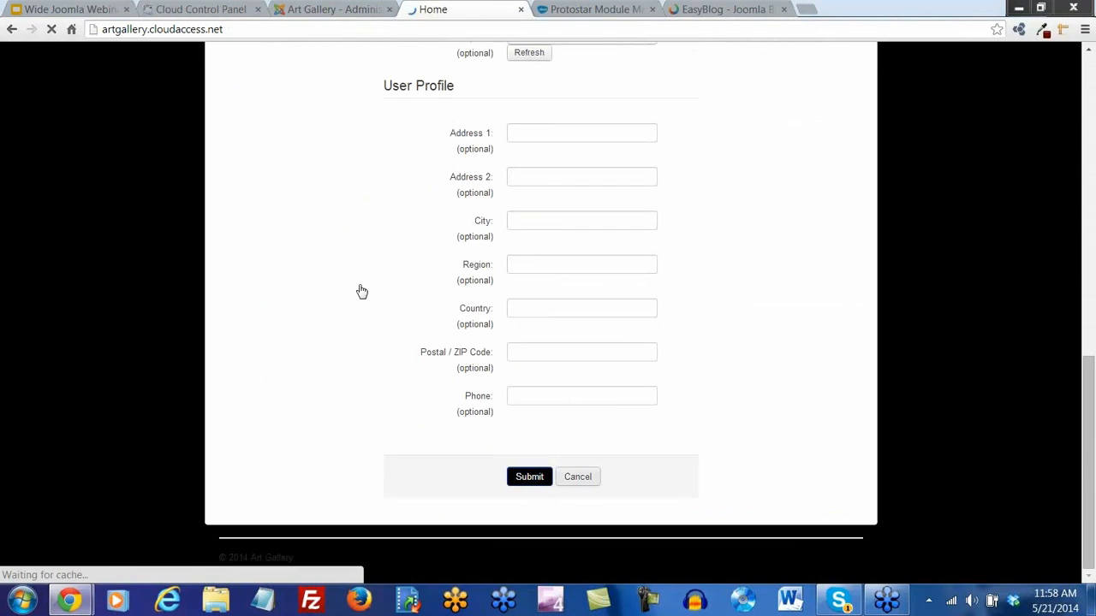
scroll(505, 393, "down", 3)
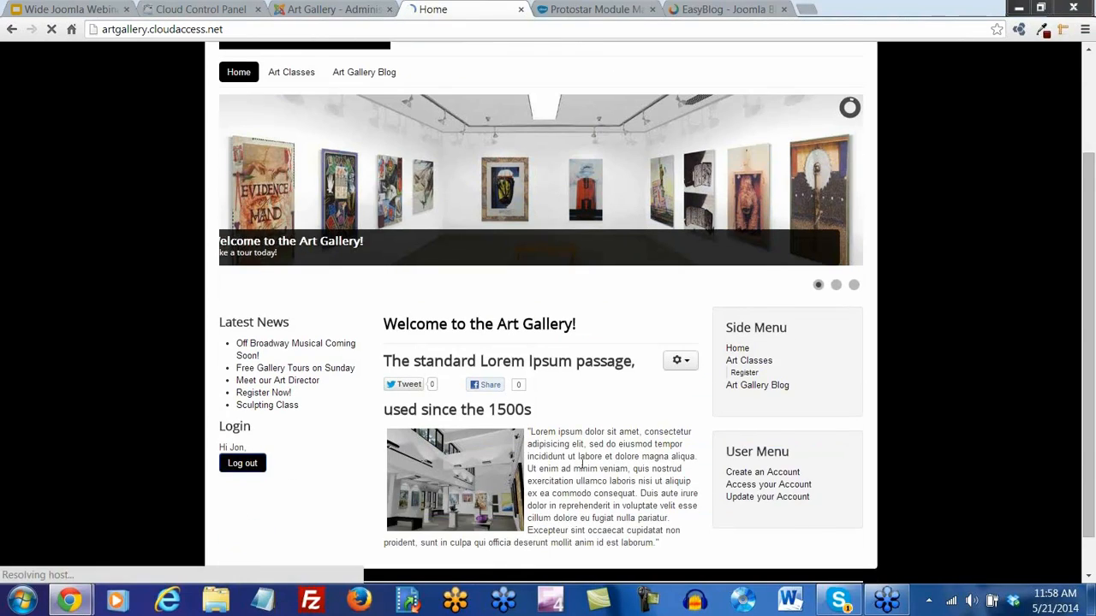
scroll(610, 463, "up", 3)
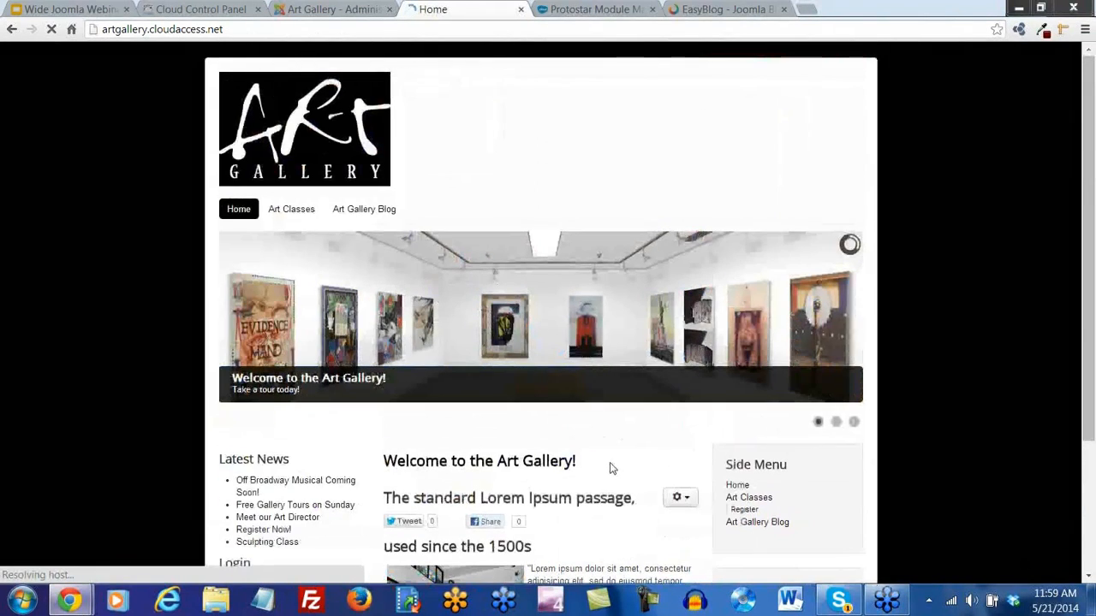
scroll(611, 463, "down", 3)
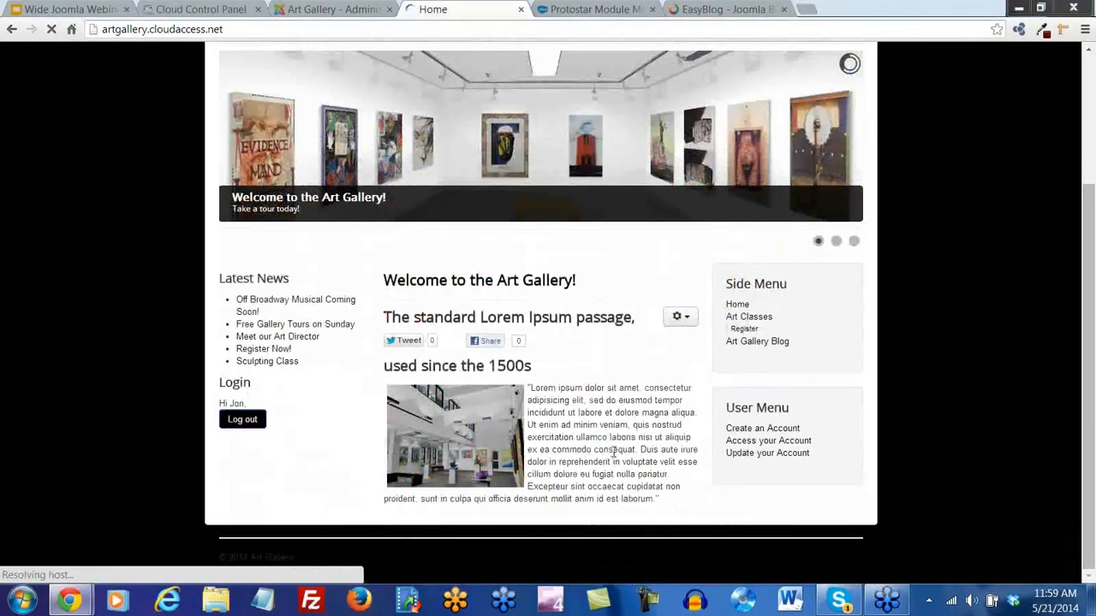
scroll(613, 458, "up", 3)
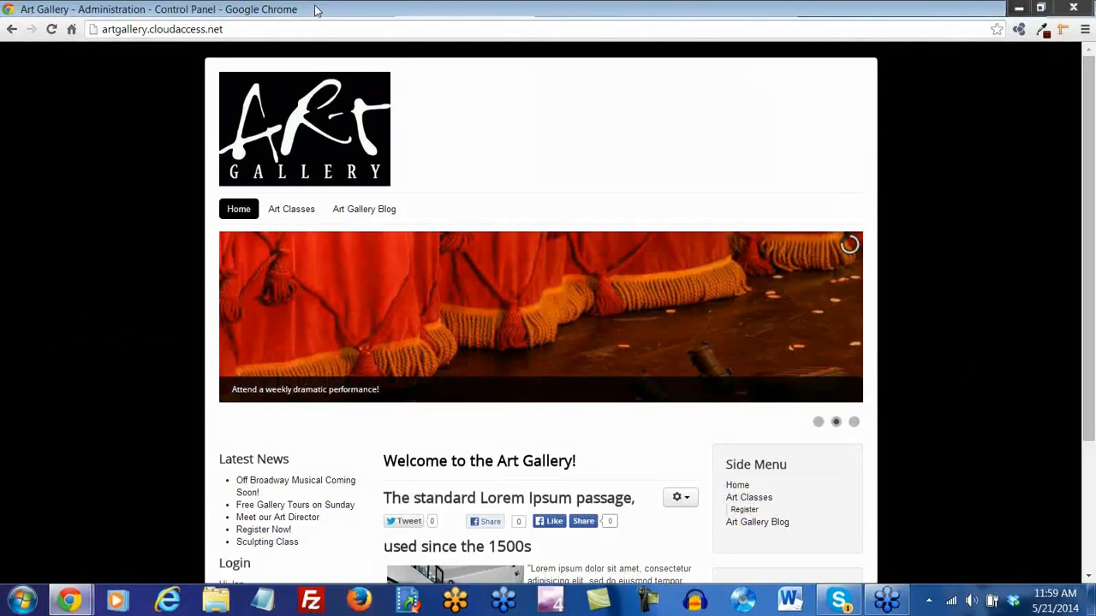
Add a Main Menu item titled 'Submit a Blog' with the Articles > Create Article type
left_click(332, 9)
left_click(178, 52)
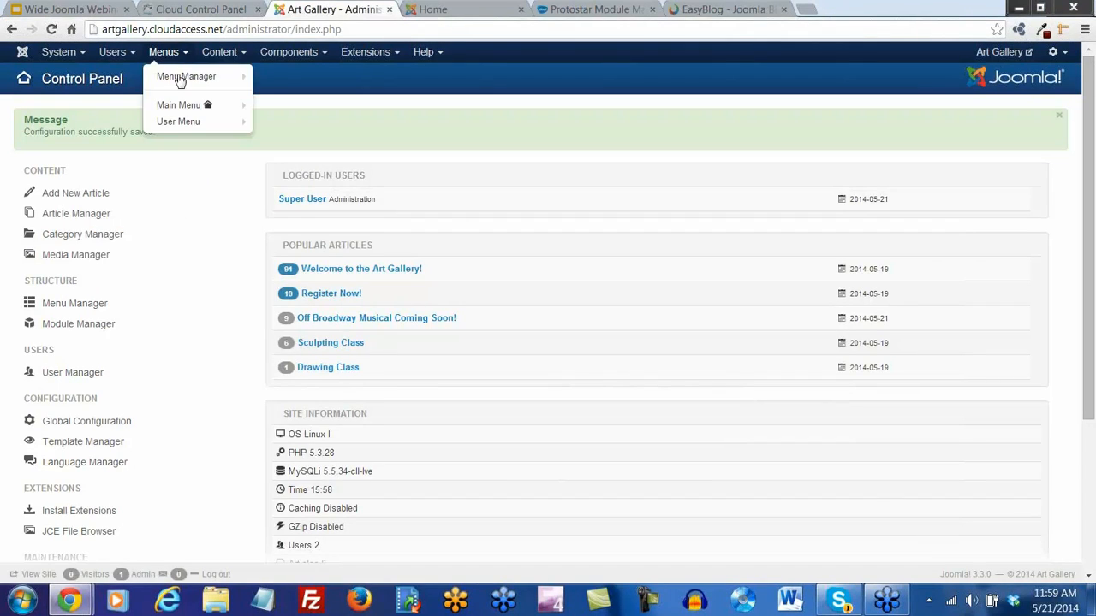
mouse_move(180, 105)
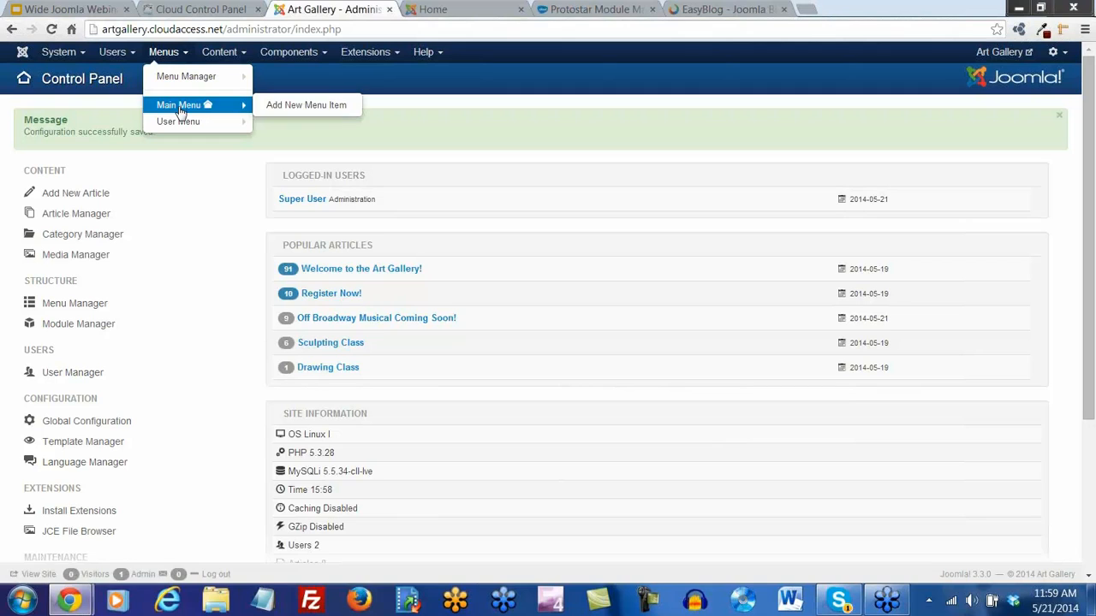
left_click(304, 107)
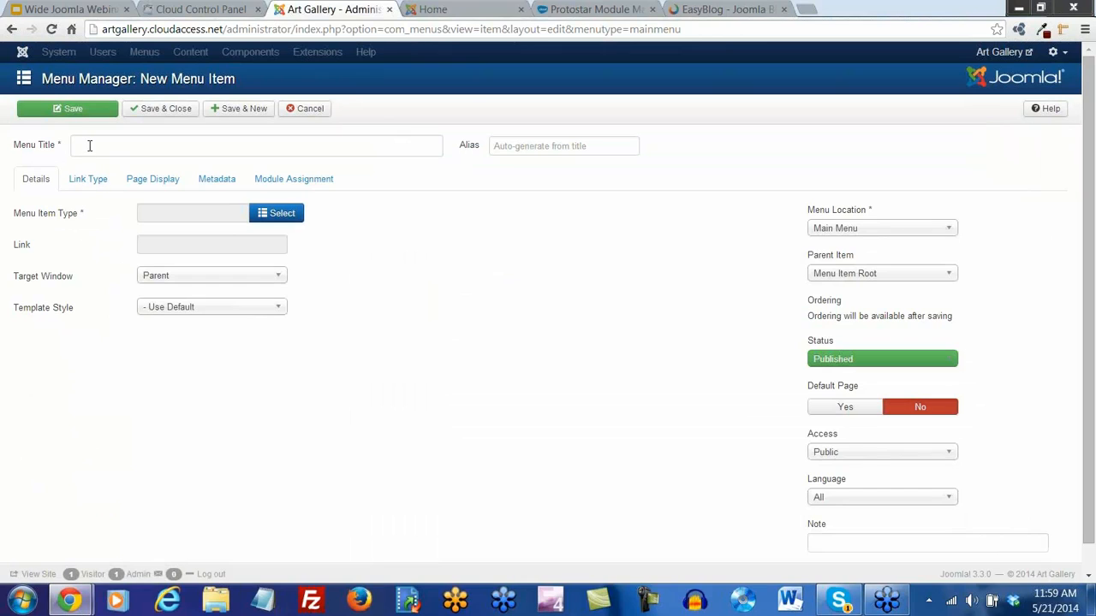
left_click(89, 145)
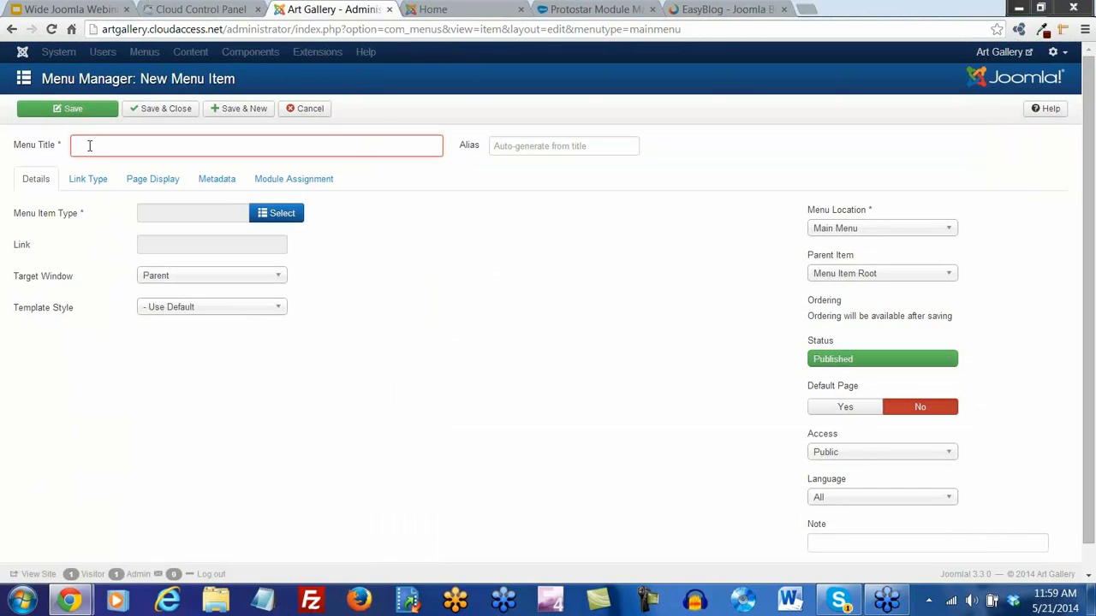
type("Submit a Blog")
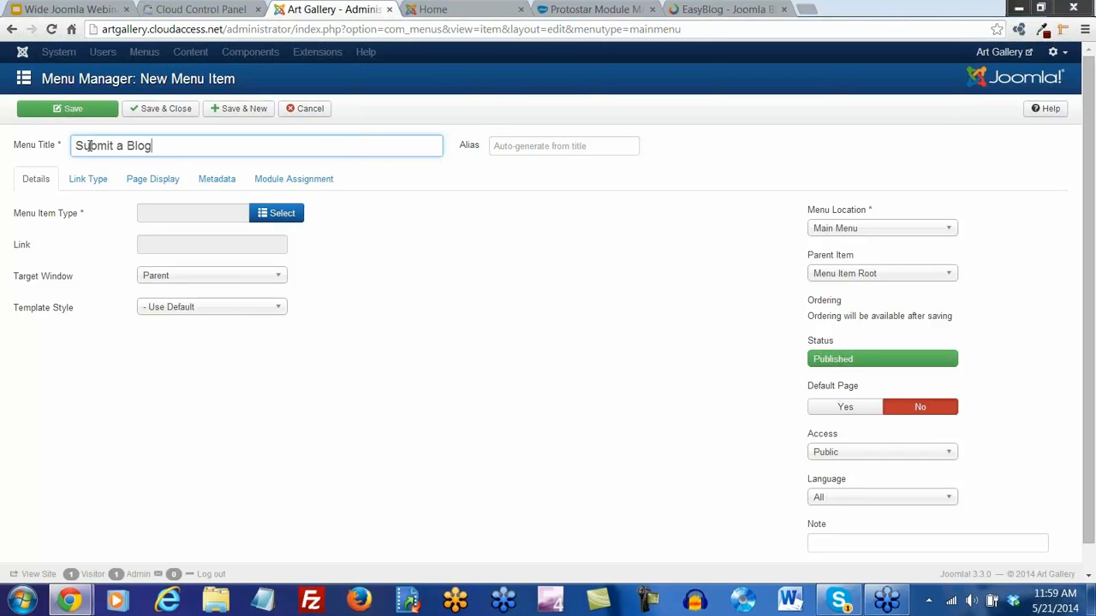
left_click(284, 214)
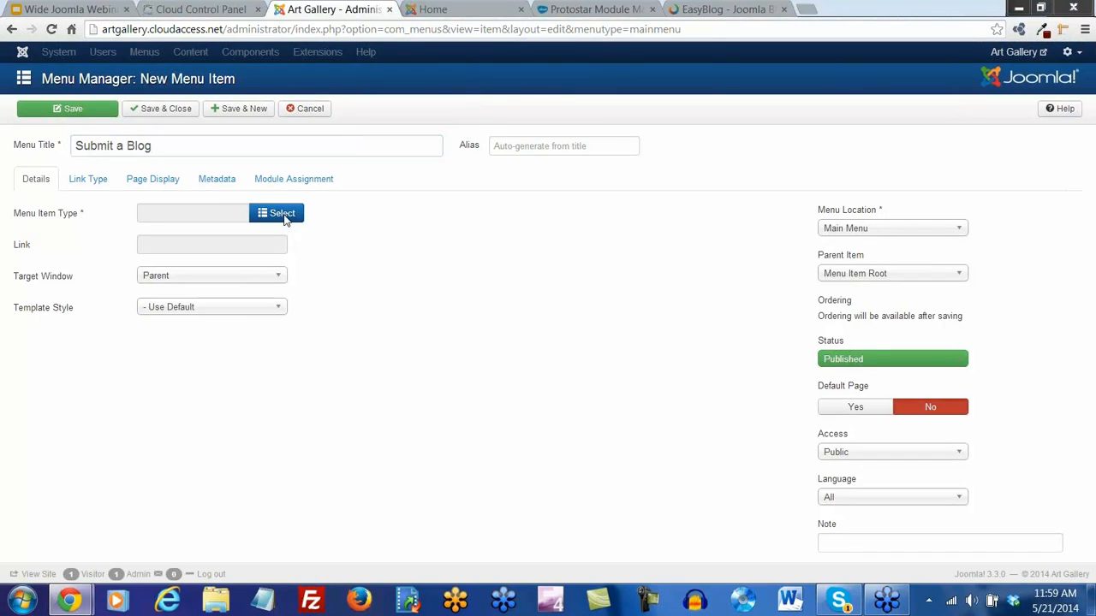
left_click(385, 176)
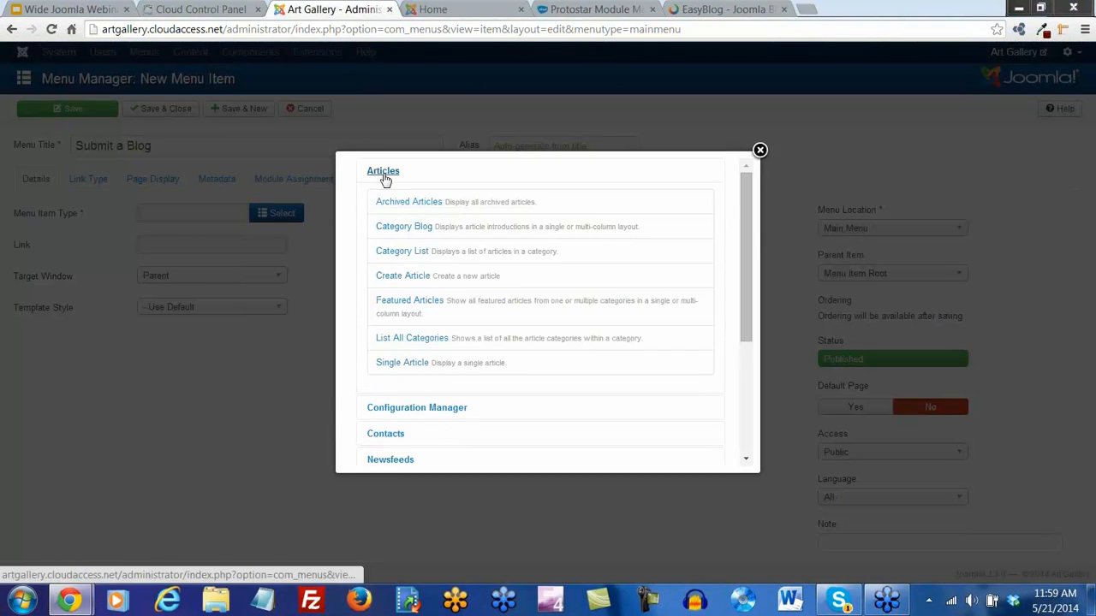
left_click(406, 280)
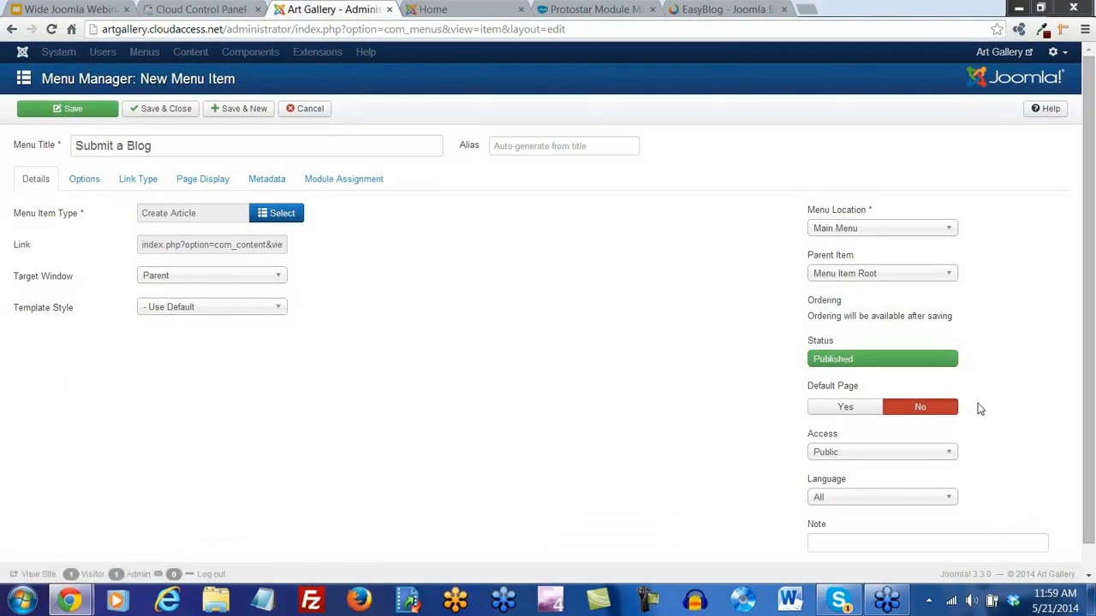
Restrict the item to Art Directors access and nest it under Art Gallery Blog
scroll(980, 409, "down", 1)
left_click(950, 438)
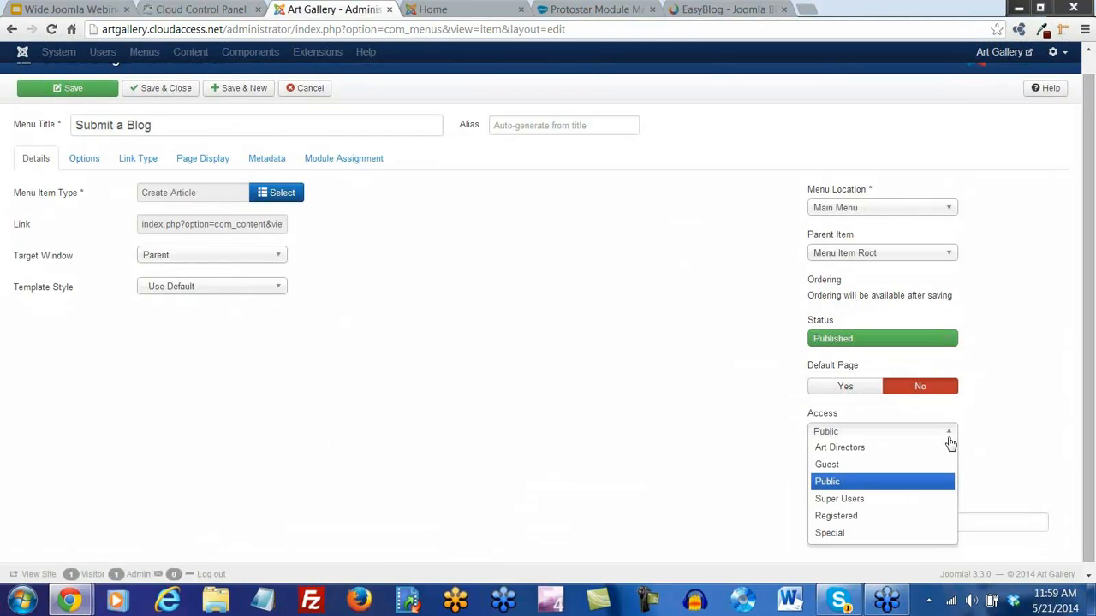
left_click(856, 448)
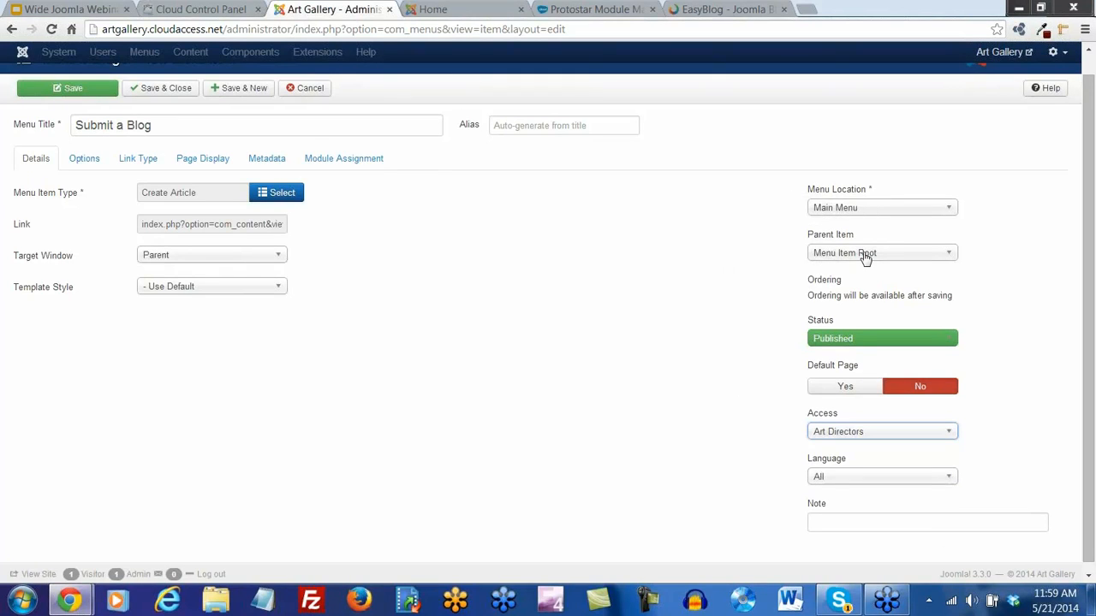
left_click(947, 256)
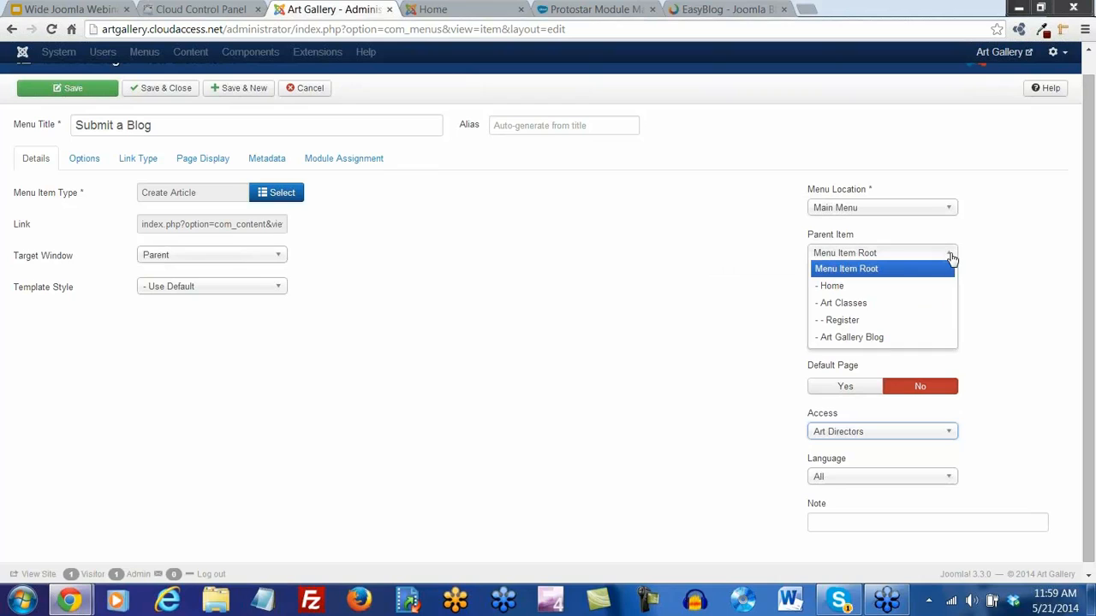
left_click(876, 340)
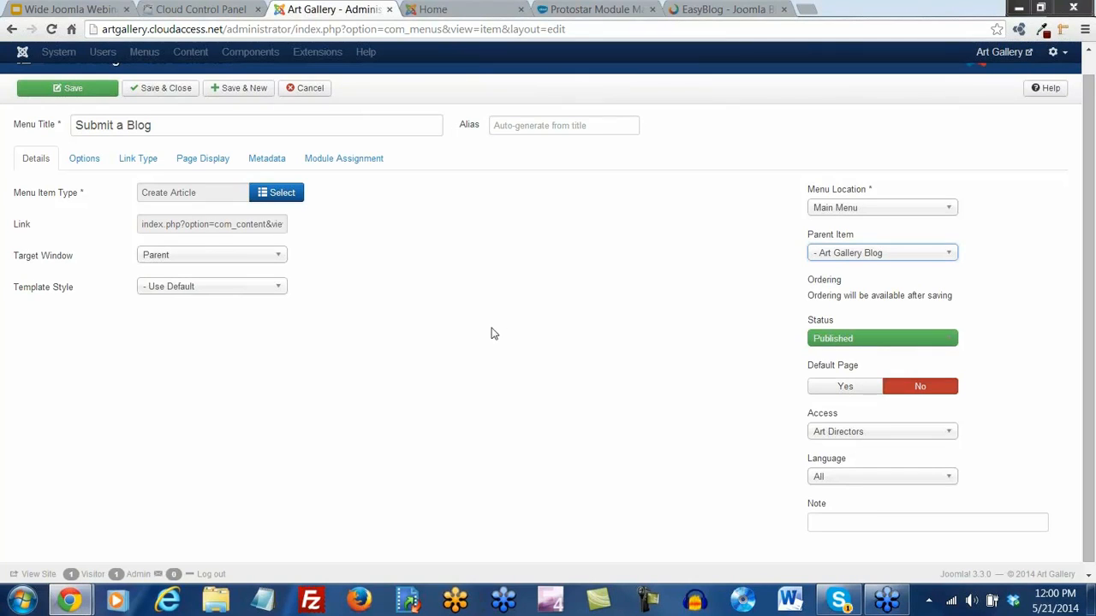
Turn on a default category for new posts and set it to Art Gallery Blog
left_click(84, 161)
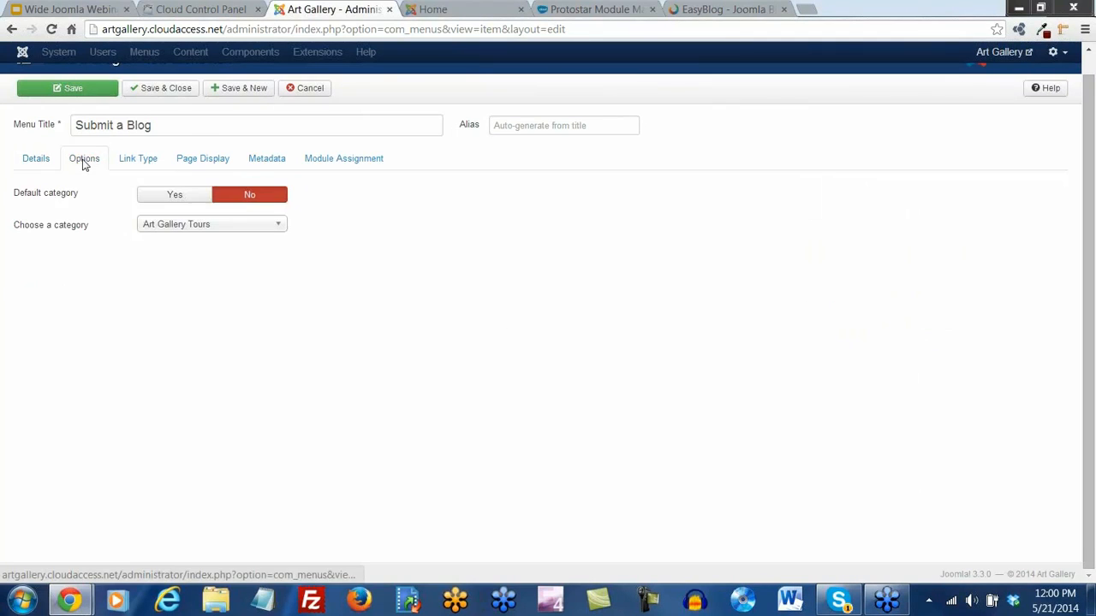
left_click(180, 199)
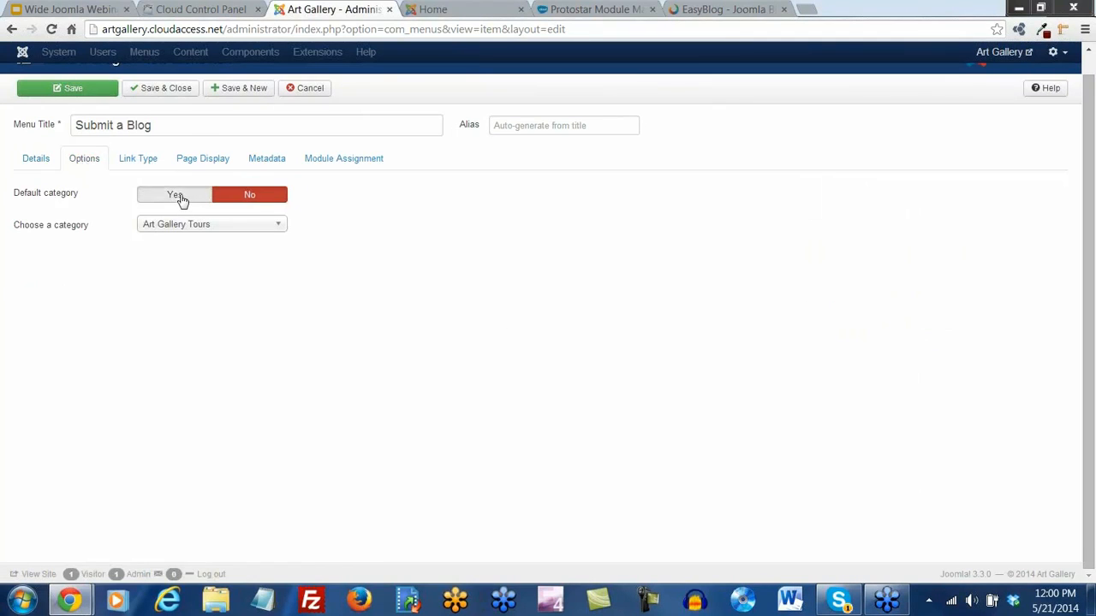
left_click(272, 227)
left_click(184, 292)
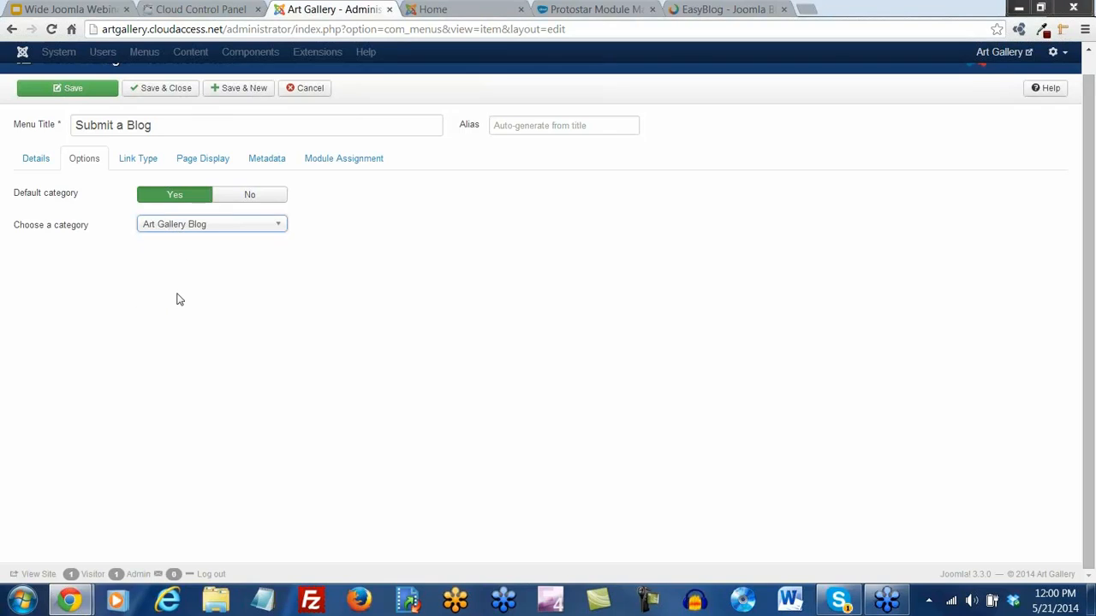
Save the menu item and reload the public site to show it
scroll(179, 299, "up", 1)
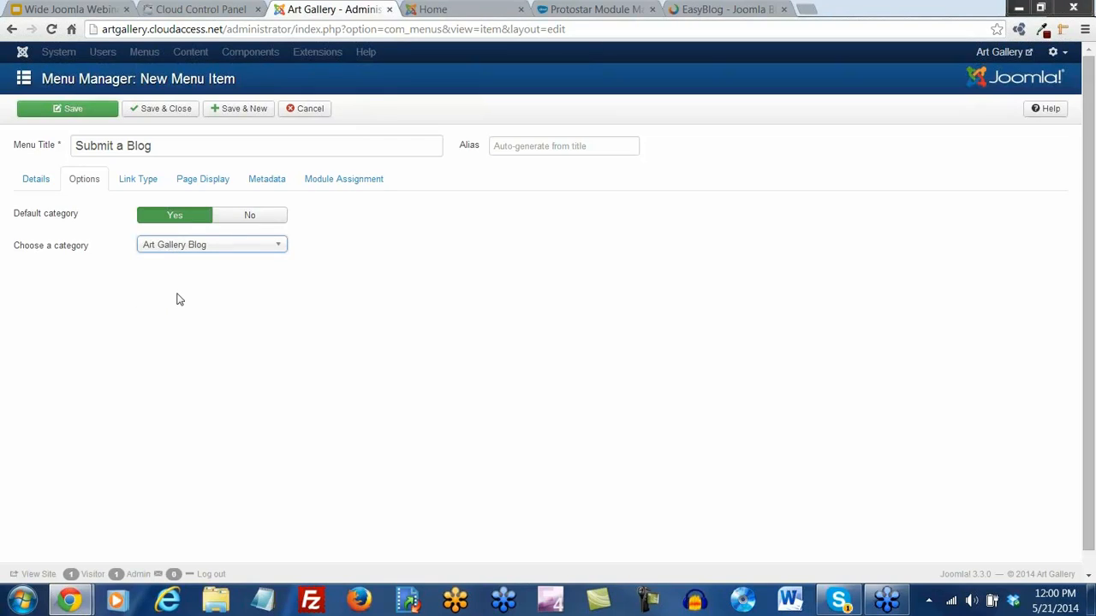
left_click(162, 111)
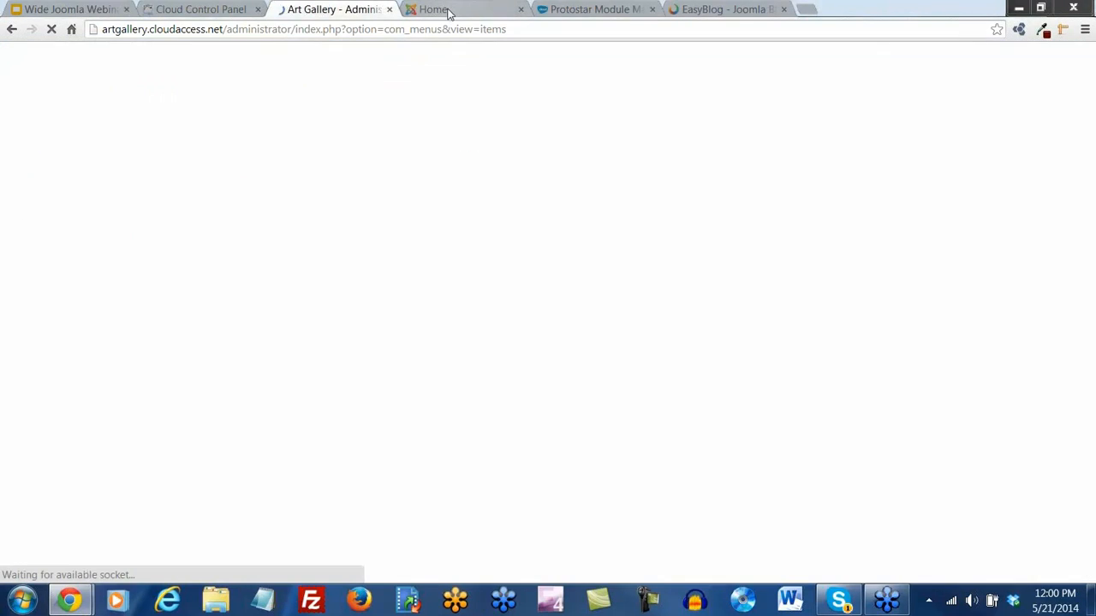
left_click(448, 10)
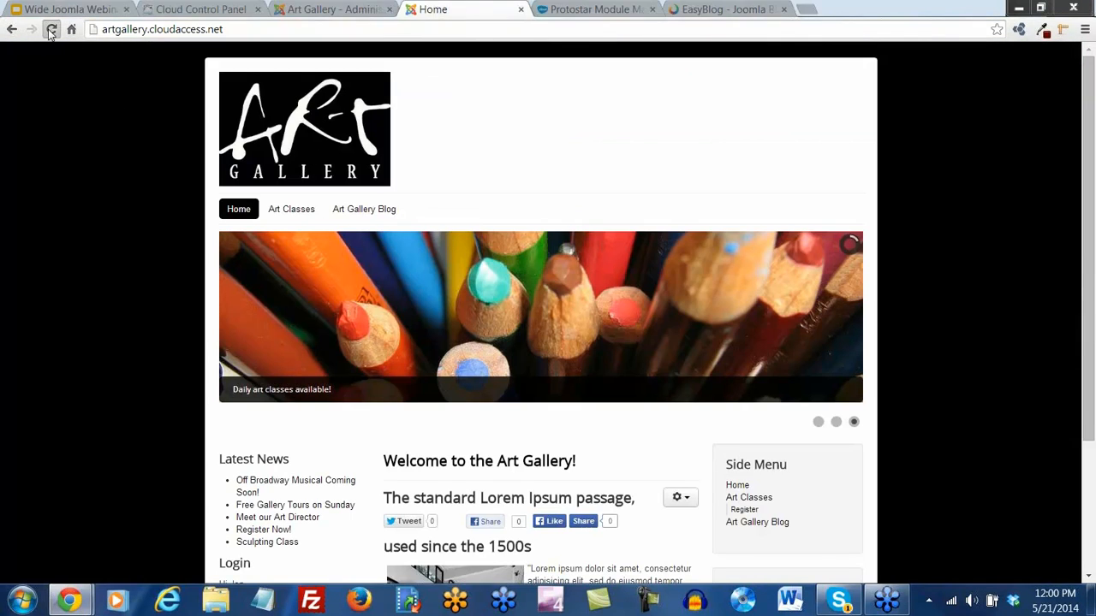
left_click(51, 30)
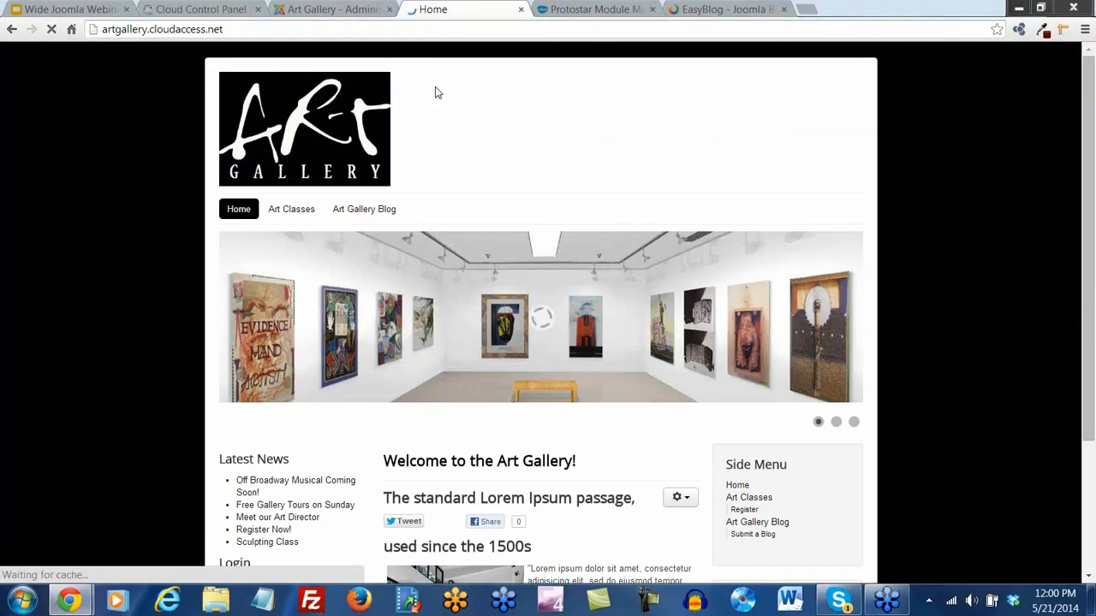
mouse_move(368, 212)
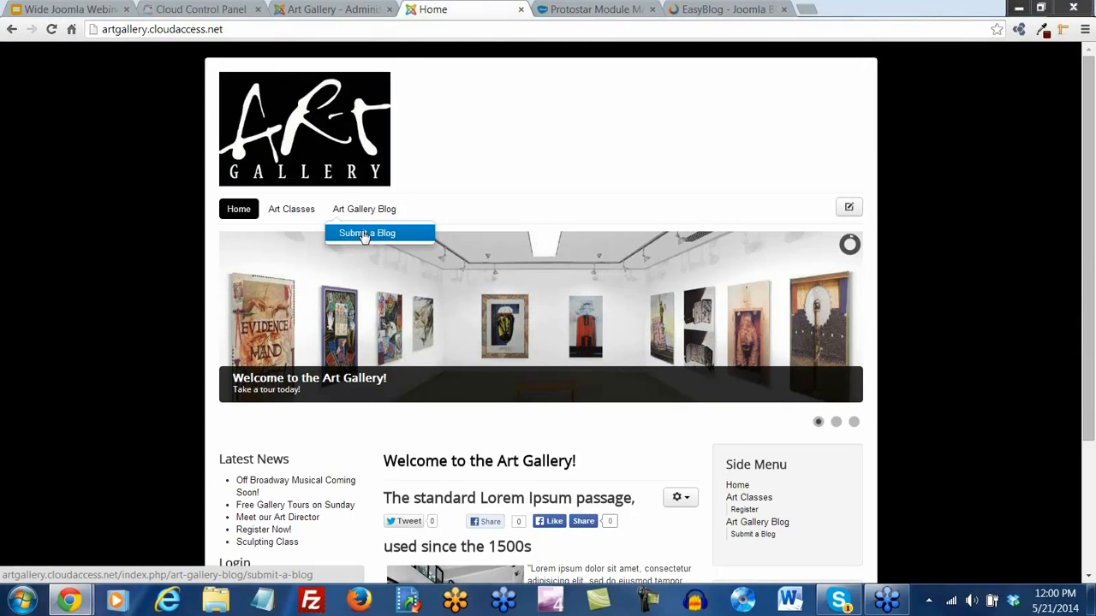
Open Submit a Blog, enter a post title, and paste Lorem Ipsum body text as plain text
left_click(363, 235)
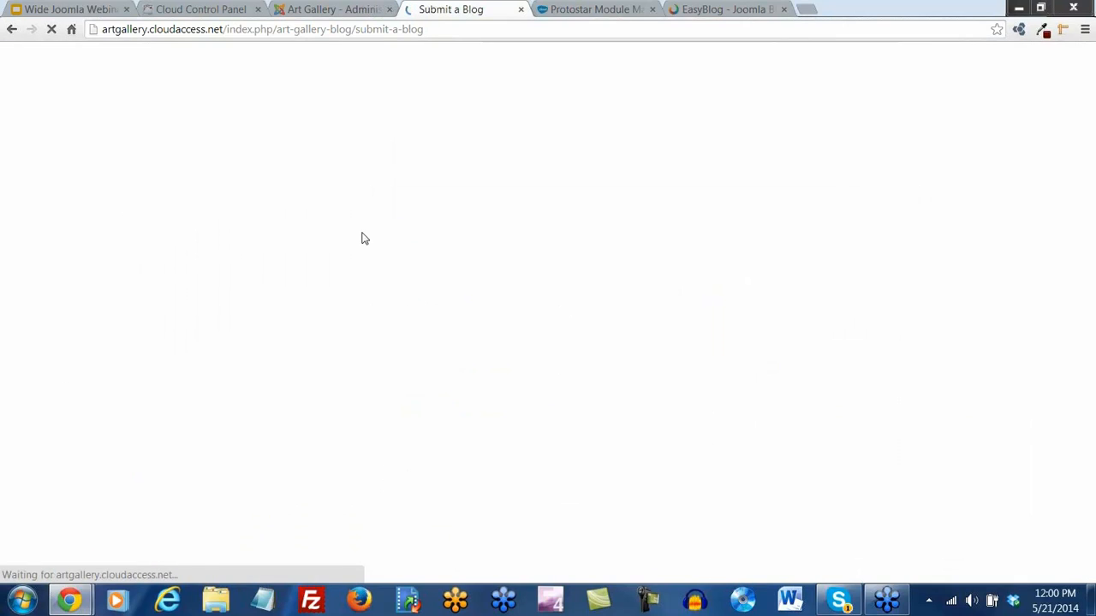
scroll(568, 228, "down", 2)
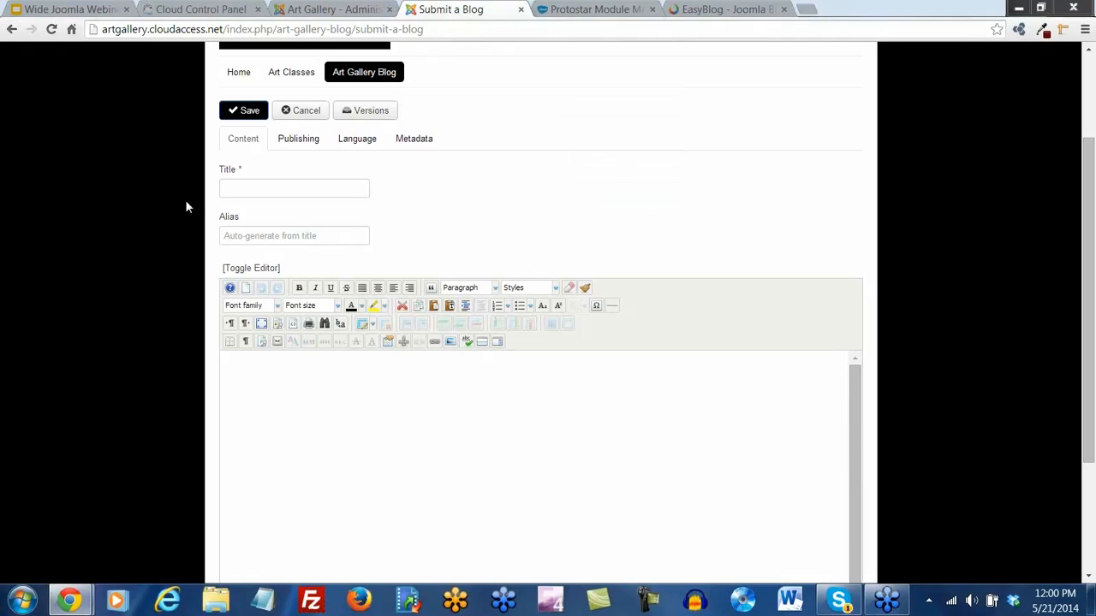
left_click(252, 192)
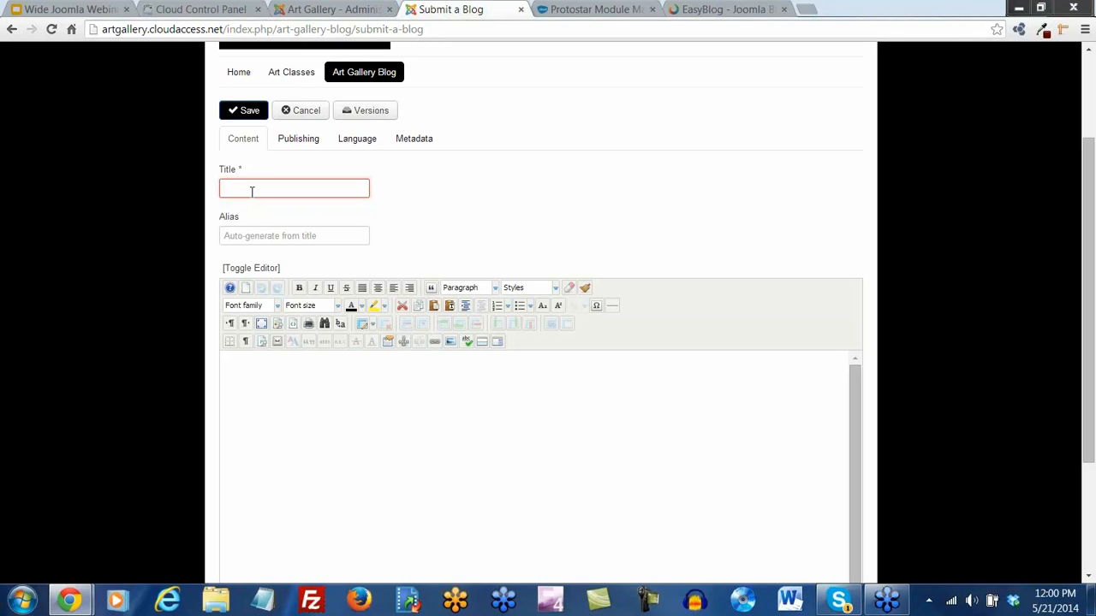
type("Jon's Blog")
left_click(285, 372)
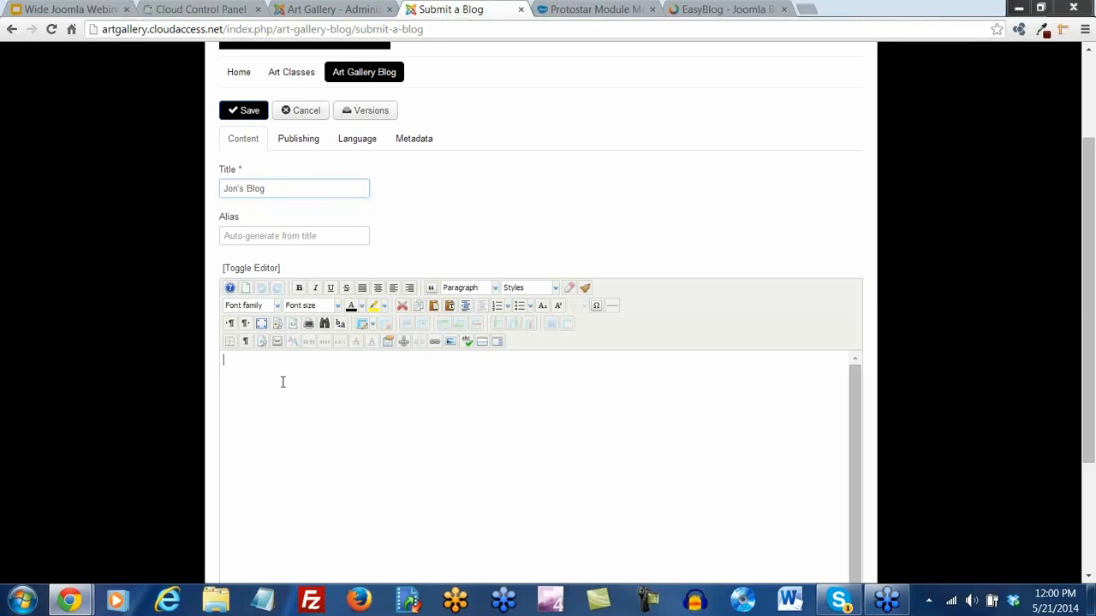
left_click(450, 306)
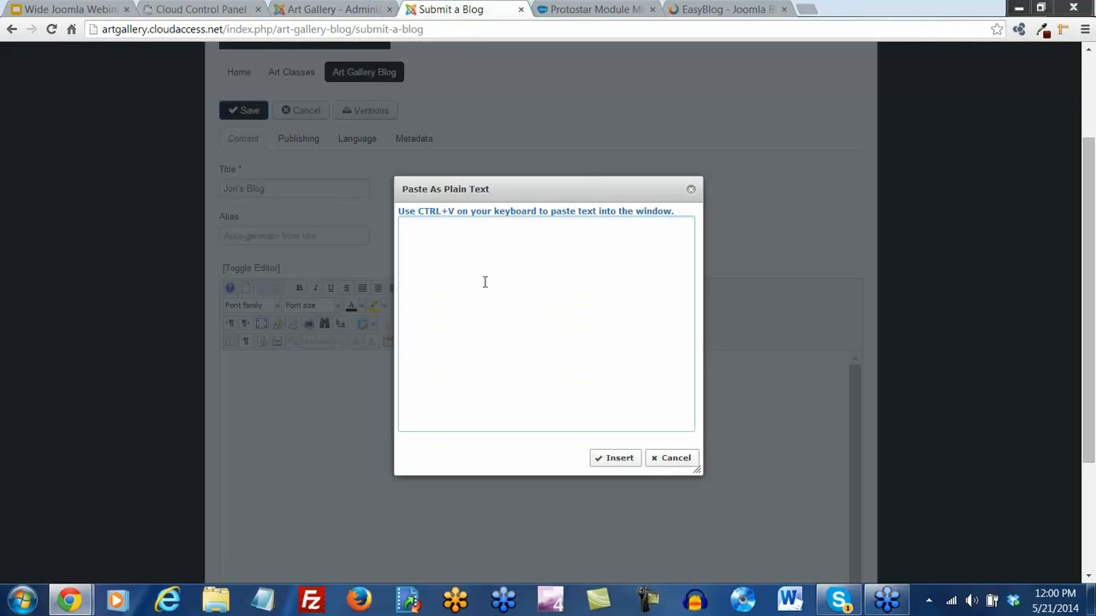
type("The standard Lorem Ipsum passage, used since the 1500s  \"Lorem ipsum dolor sit amet, consectetur adipisicing elit, sed do eiusmod tempor incididunt ut labore et dolore magna aliqua. Ut enim ad minim veniam, quis nostrud exercitation ullamco laboris nisi ut aliquip ex ea commodo consequat. Duis aute irure dolor in reprehenderit in voluptate velit esse cillum dolore eu fugiat nulla pariatur. Excepteur sint occaecat cupidatat non proident, sunt in culpa qui officia deserunt mollit anim id est laborum.\"")
left_click(618, 459)
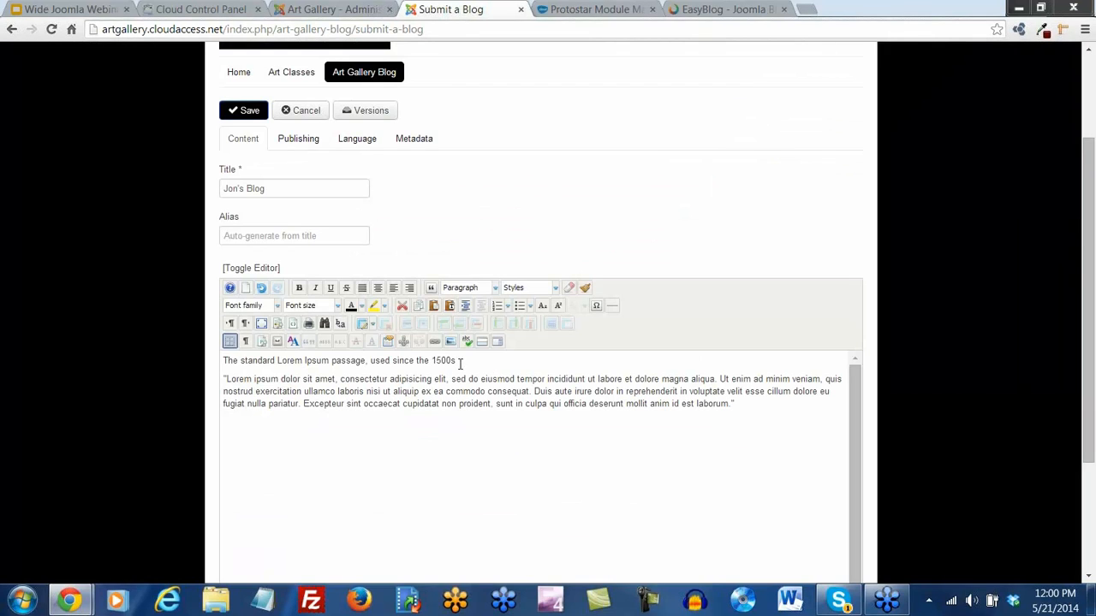
Make the first line a Heading 2, add a read-more break after 'aliqua.', and save the post
left_click_drag(459, 363, 159, 361)
left_click(476, 293)
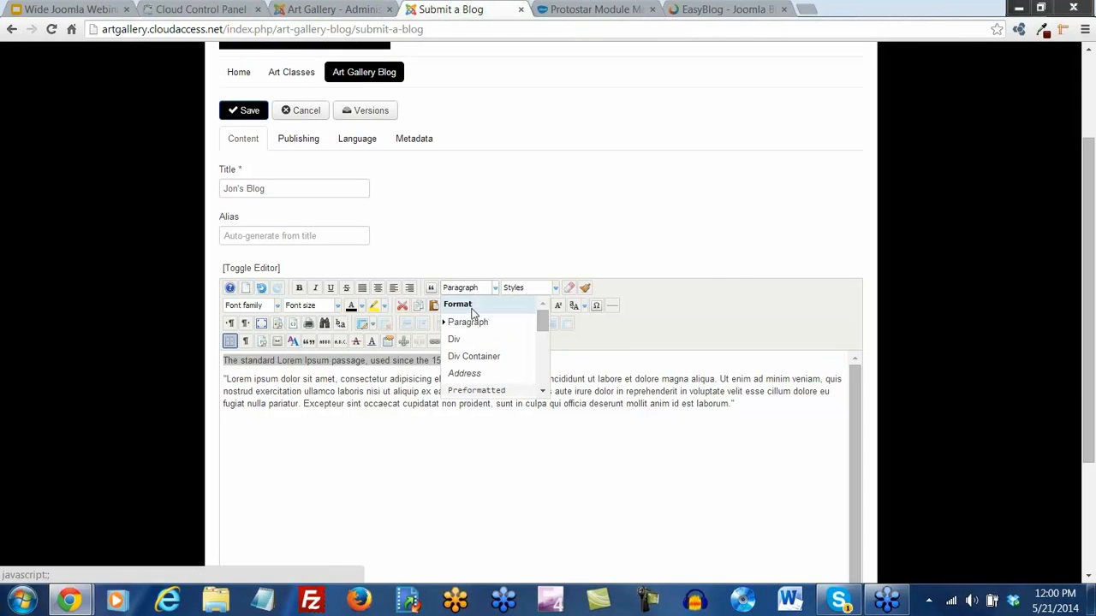
scroll(475, 347, "down", 2)
left_click(478, 360)
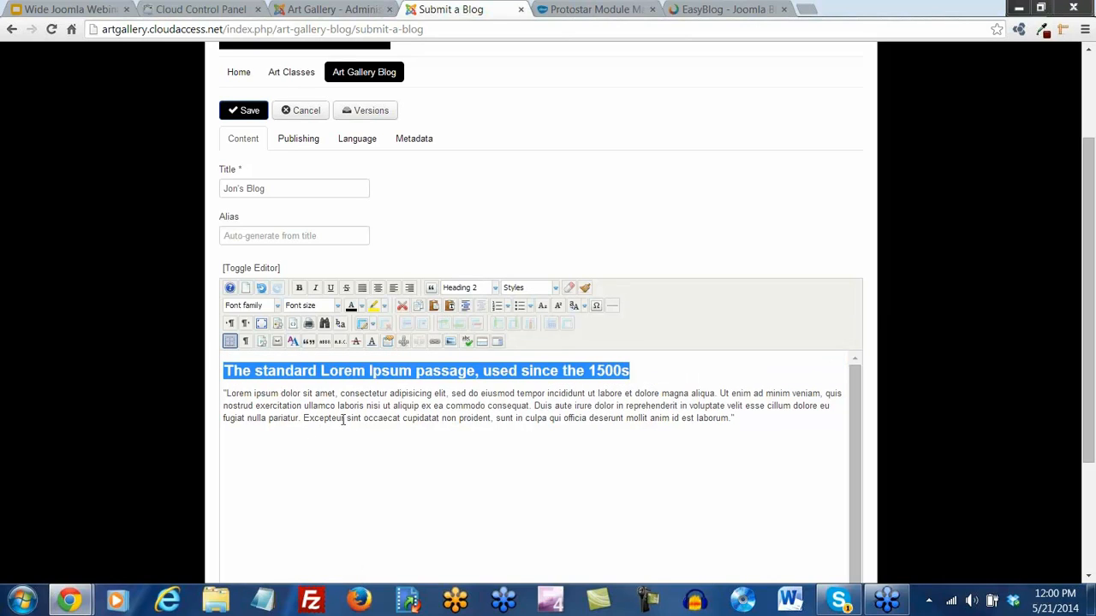
left_click(718, 394)
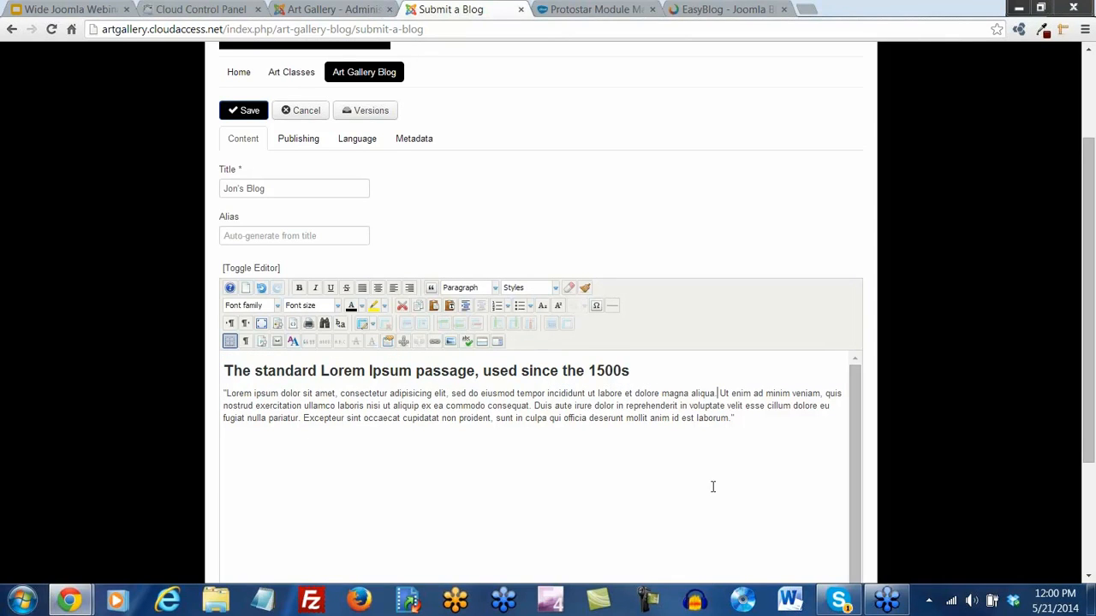
left_click(482, 341)
scroll(468, 430, "up", 2)
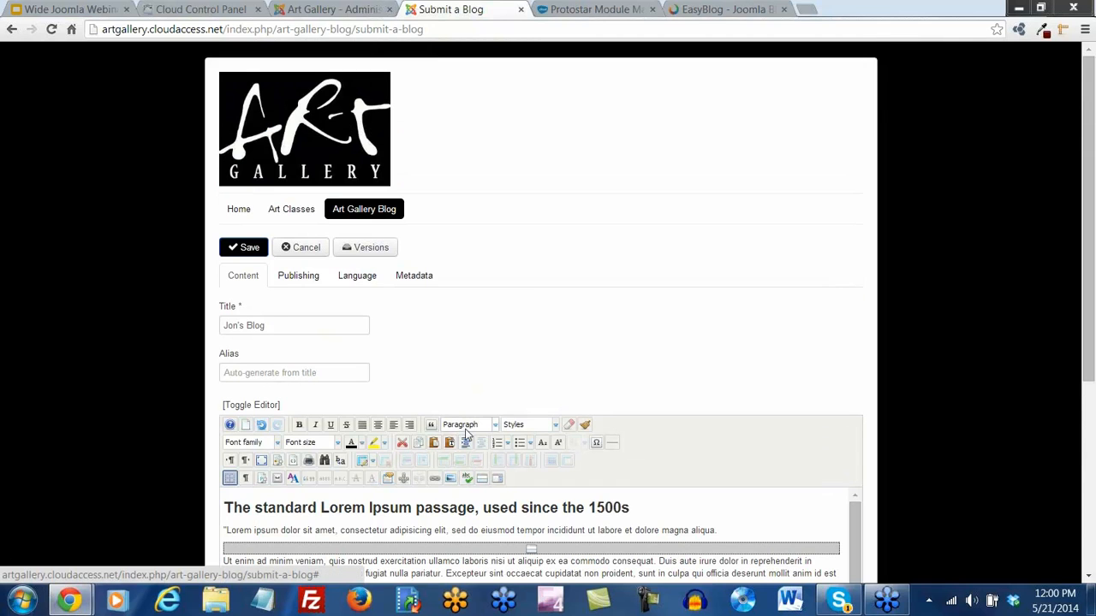
left_click(248, 254)
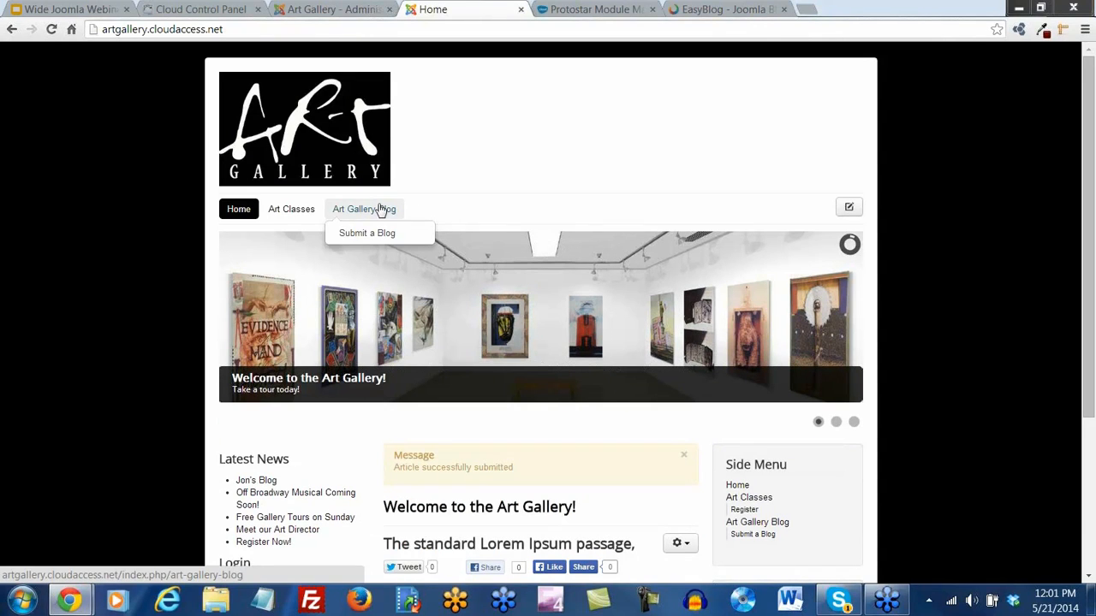
Open the full blog post from the Art Gallery Blog page
scroll(514, 190, "down", 1)
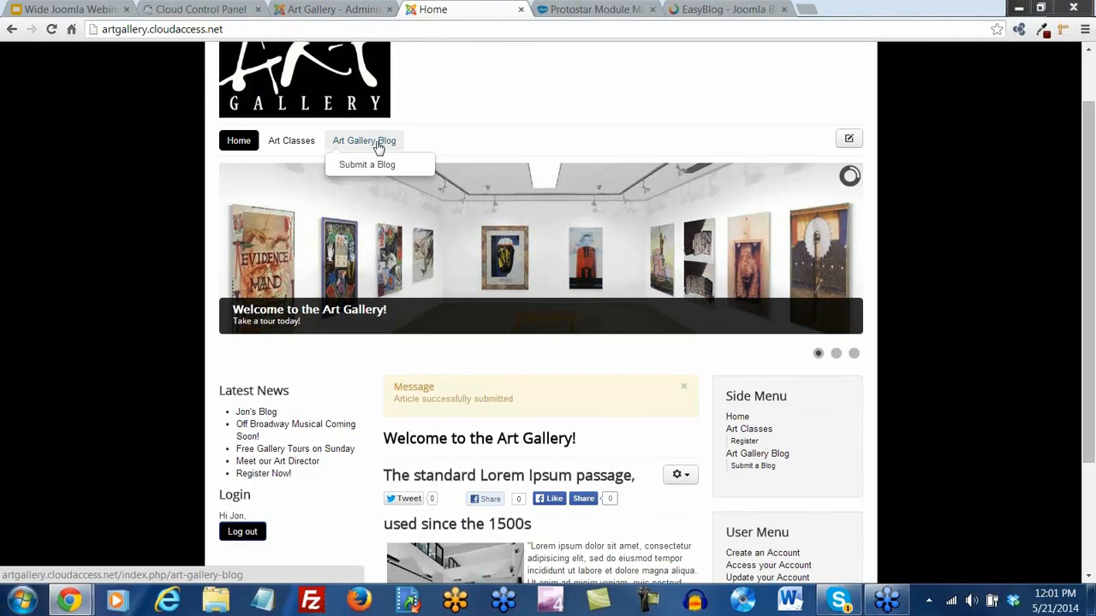
left_click(379, 144)
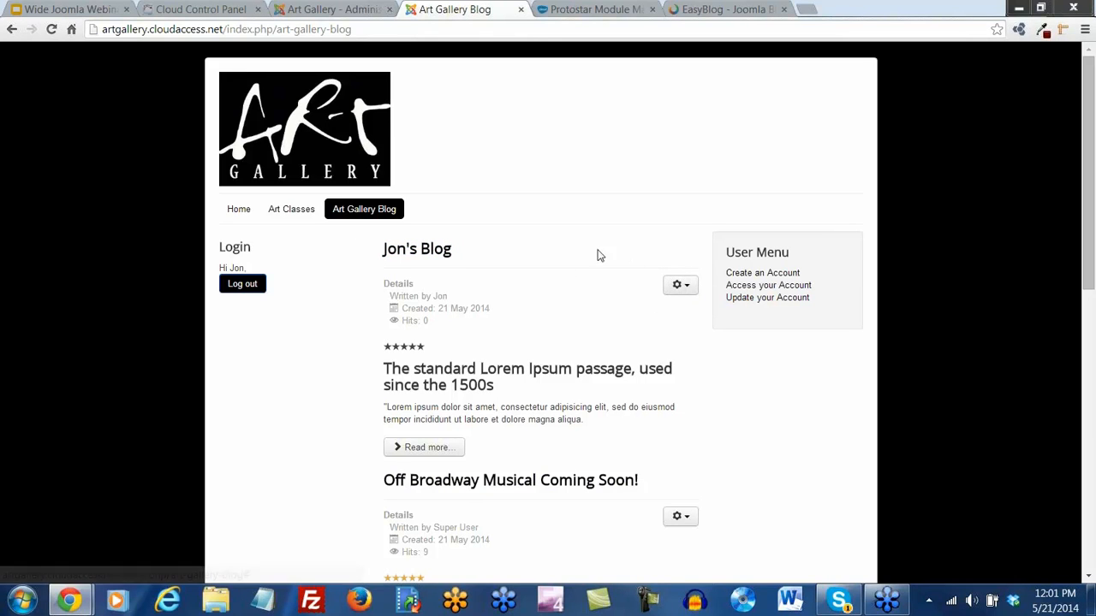
left_click(428, 251)
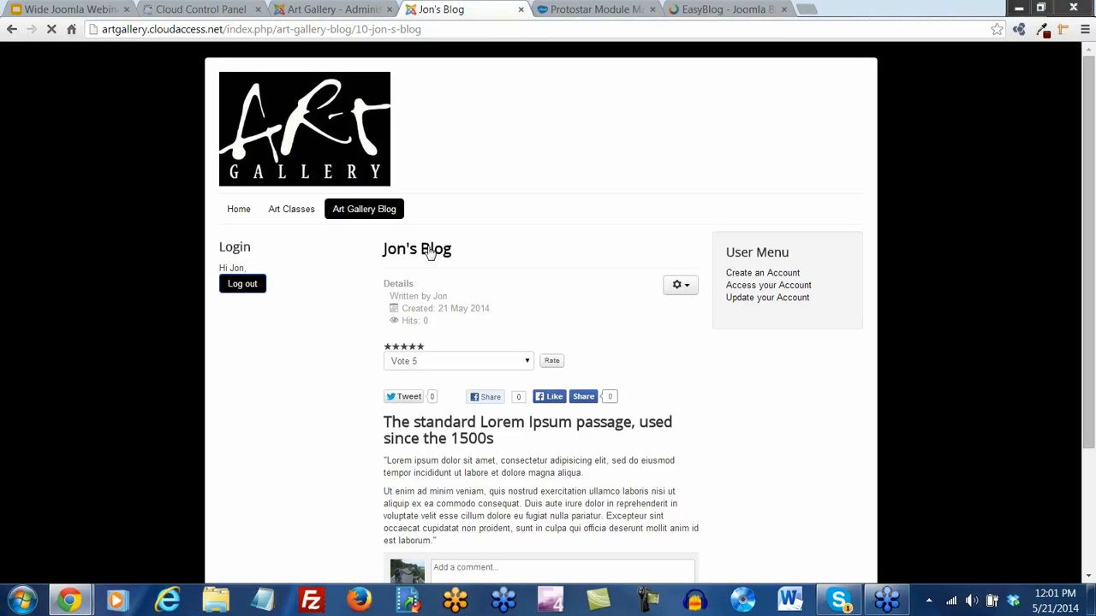
Scroll through the full blog article, then return to the site administration tab
scroll(508, 314, "down", 1)
scroll(508, 315, "down", 1)
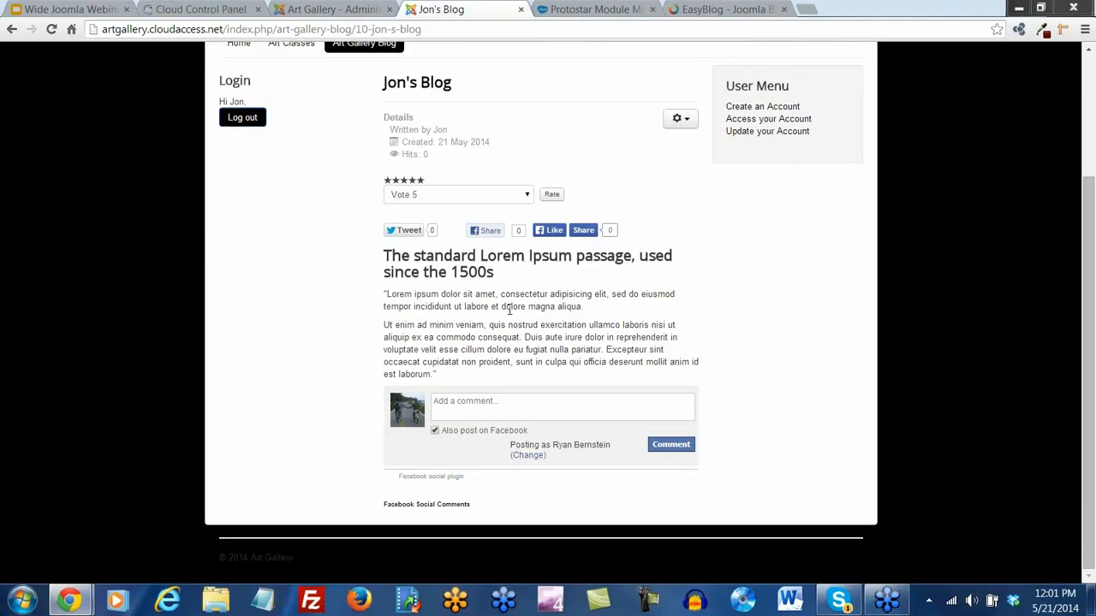
scroll(487, 295, "up", 3)
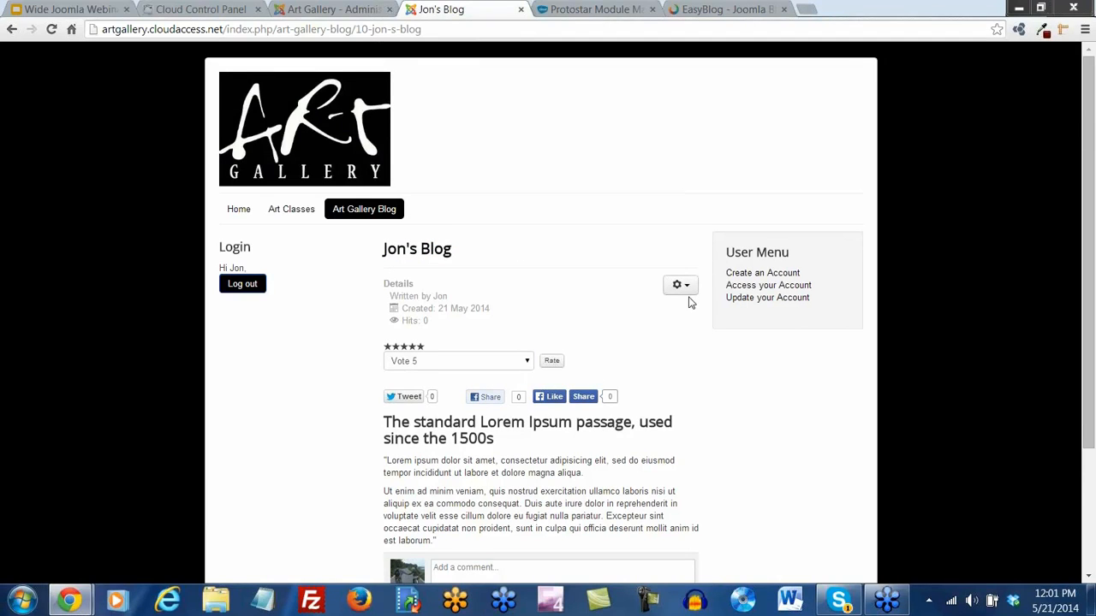
mouse_move(358, 261)
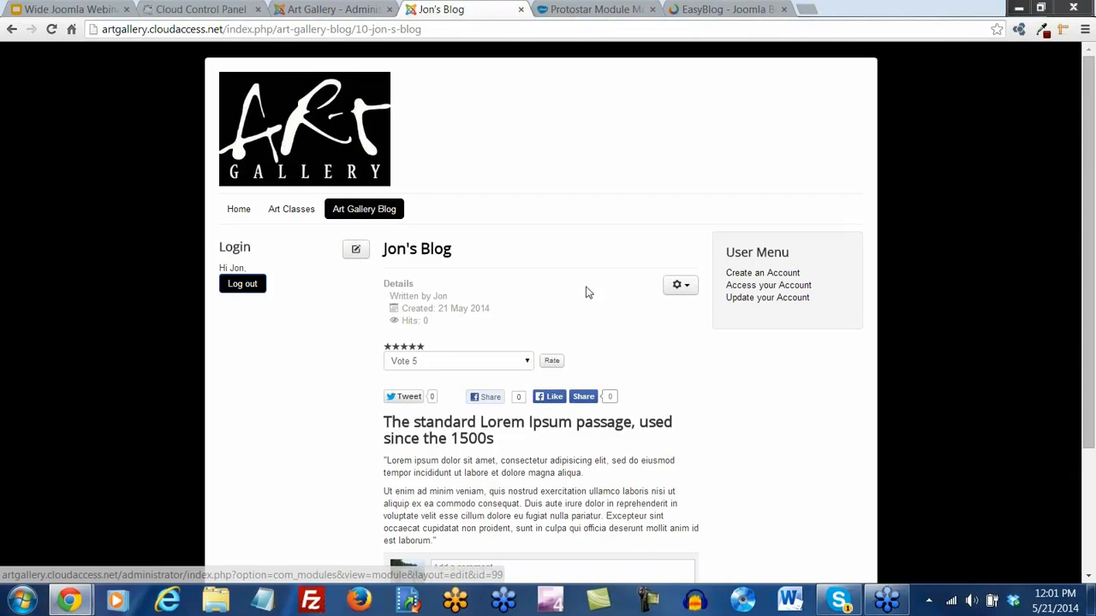
scroll(568, 407, "down", 1)
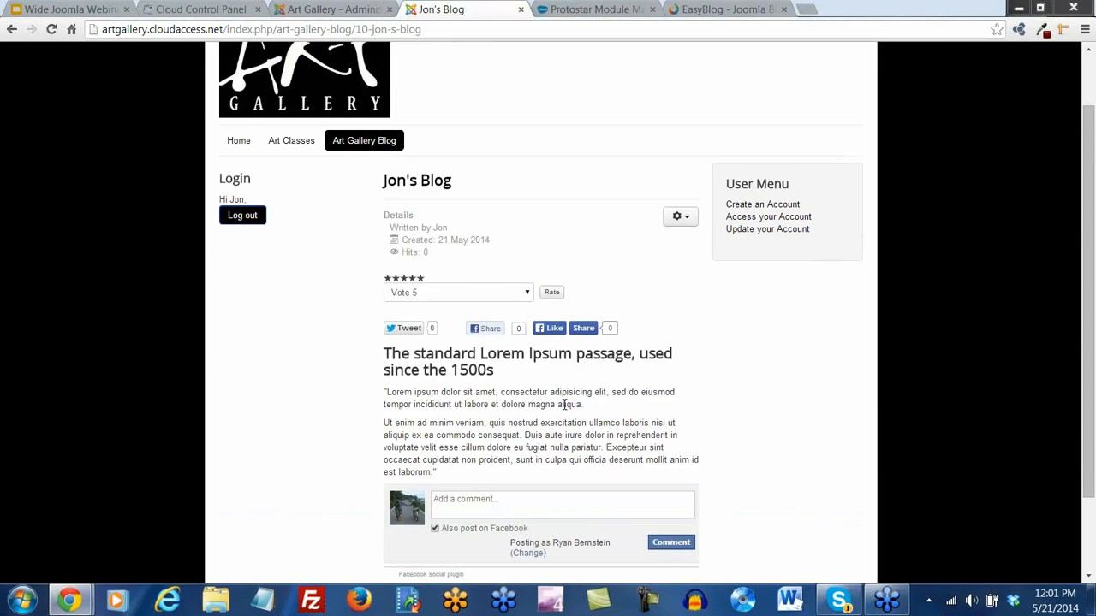
scroll(561, 435, "down", 2)
scroll(506, 413, "up", 3)
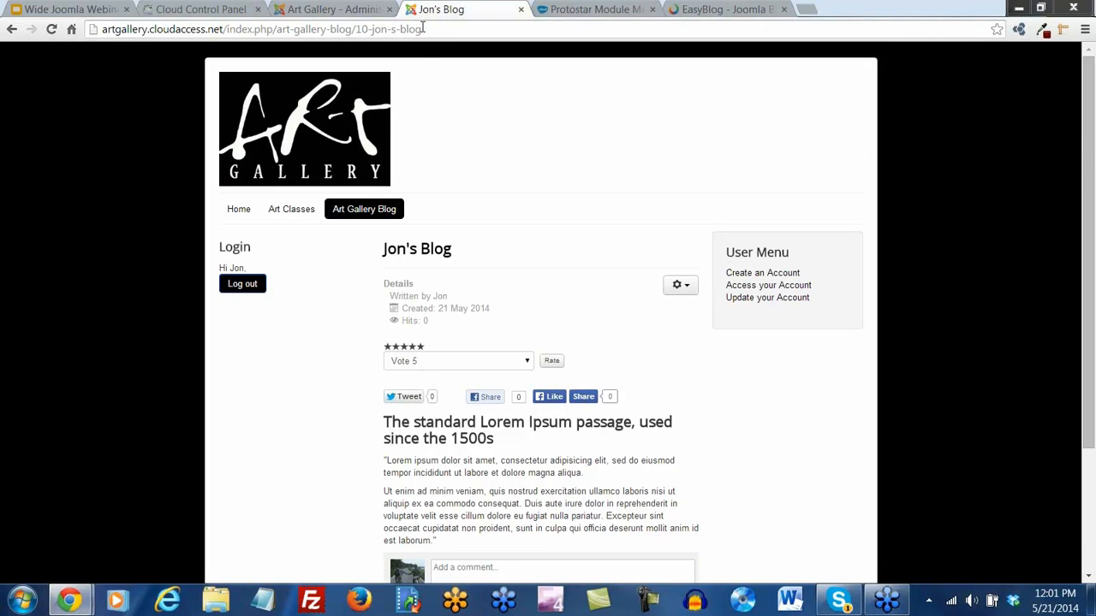
left_click(350, 10)
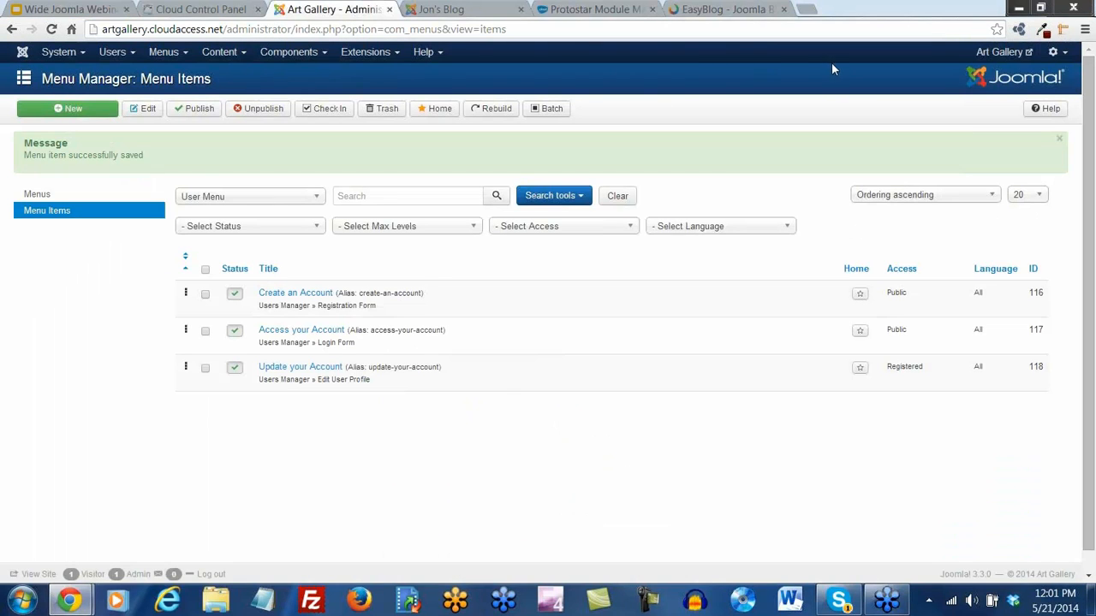
Log the super user out and sign into the back end with the author's user name and password
left_click(1065, 53)
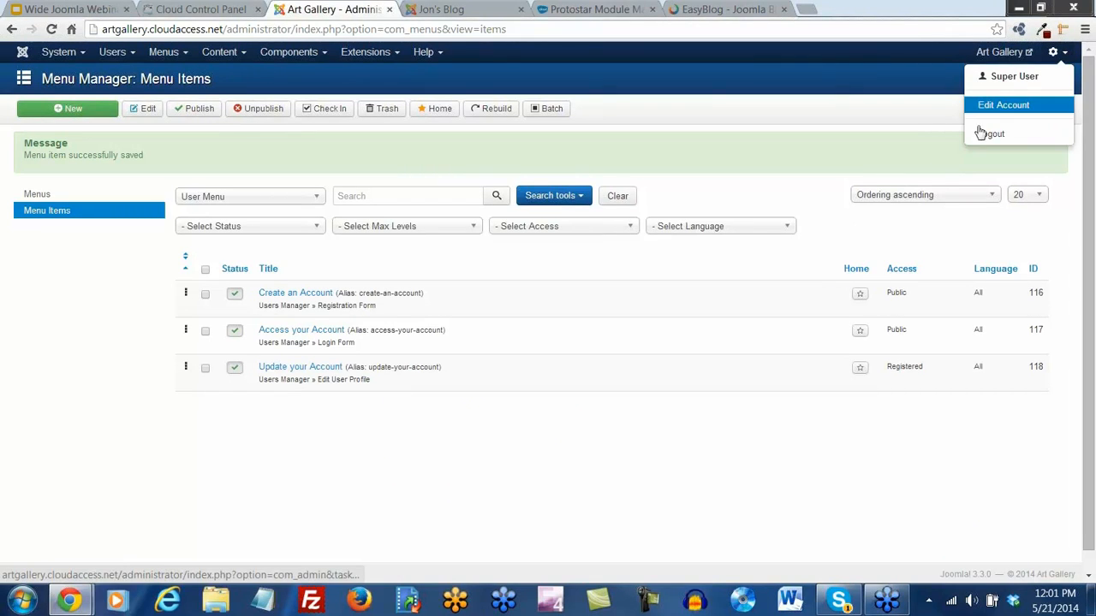
left_click(989, 135)
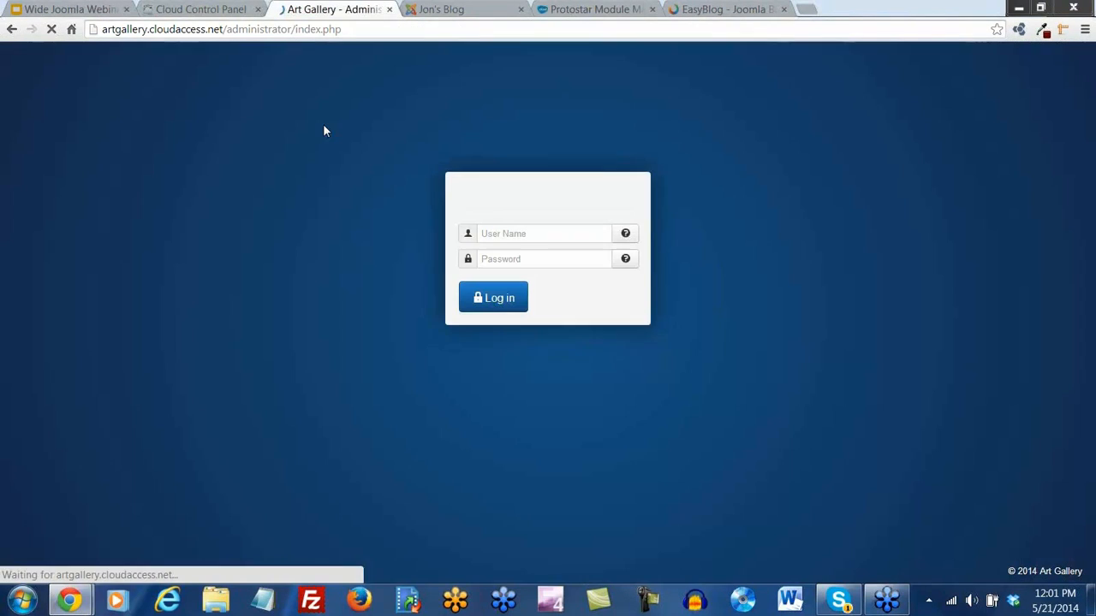
left_click(487, 260)
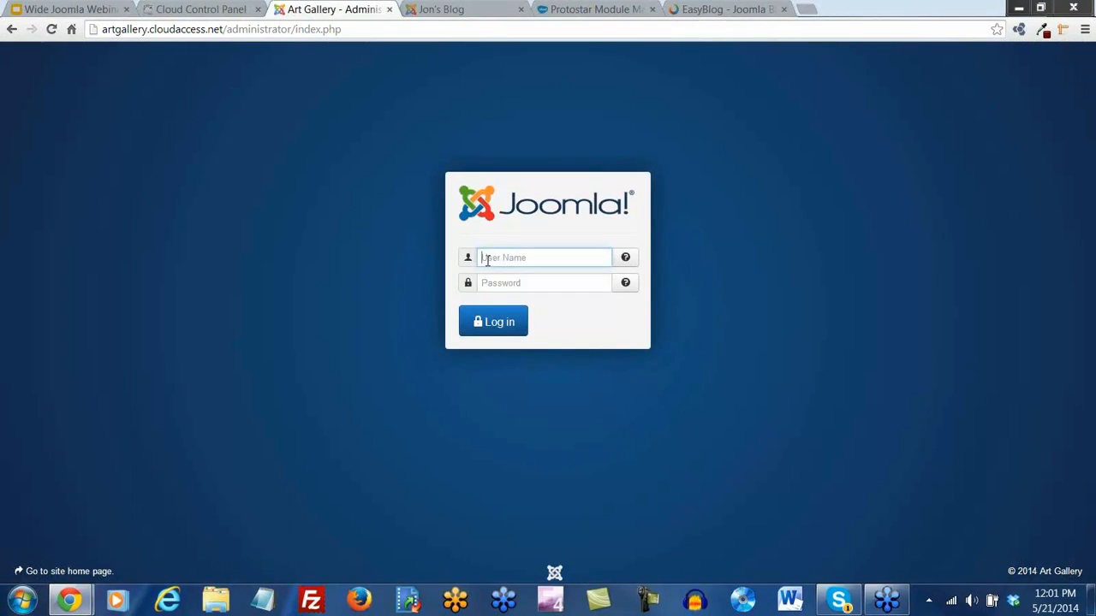
type("jon")
key("Tab")
type("***")
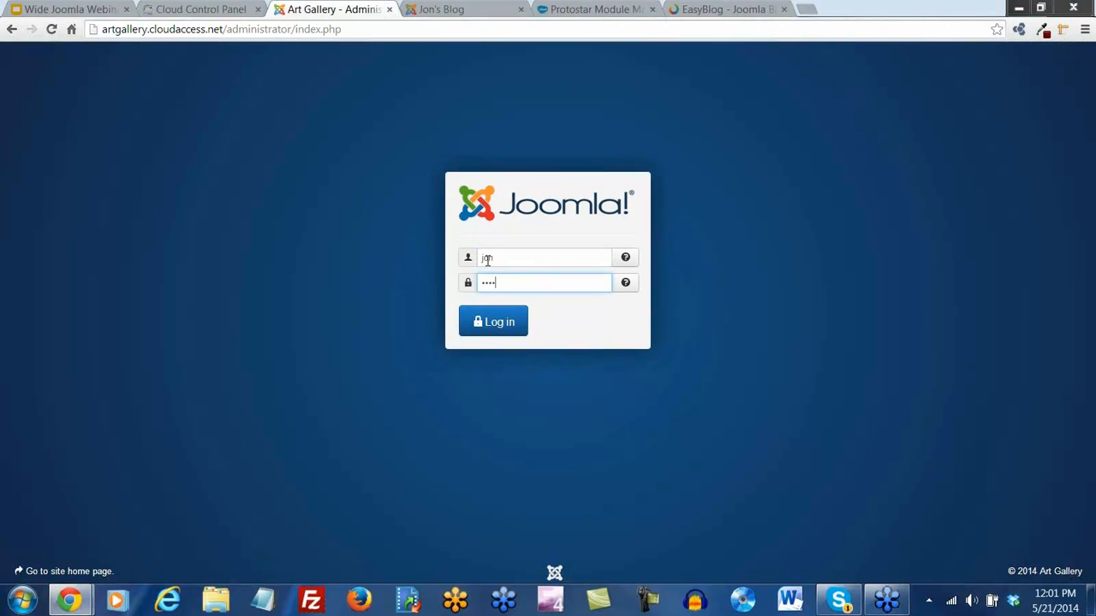
type("****")
key("Return")
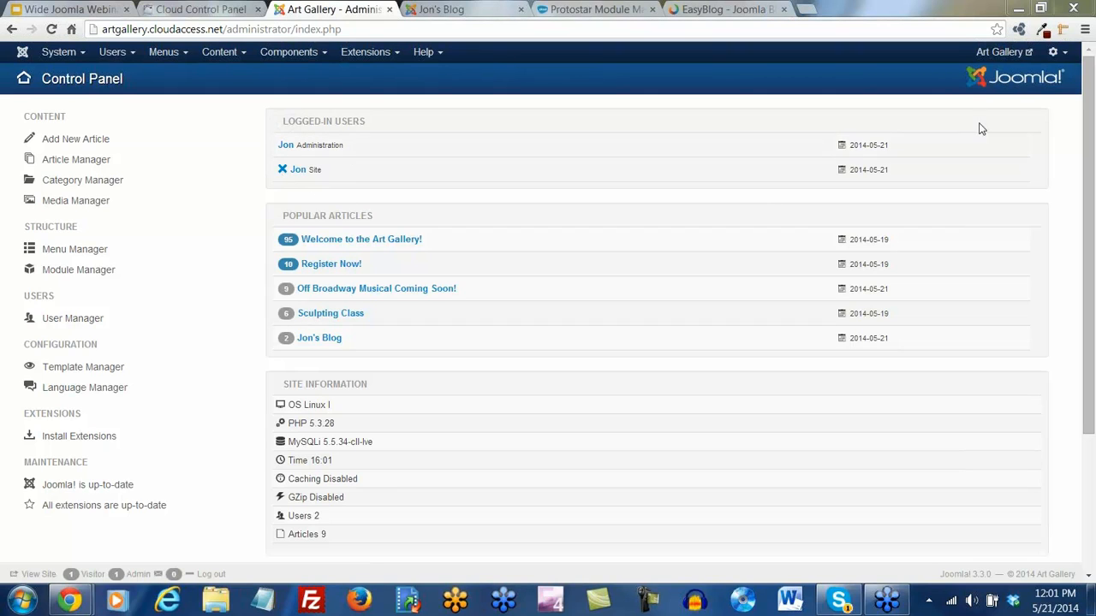
Check the account and system menus, log the author out, and close the admin tab
left_click(1065, 55)
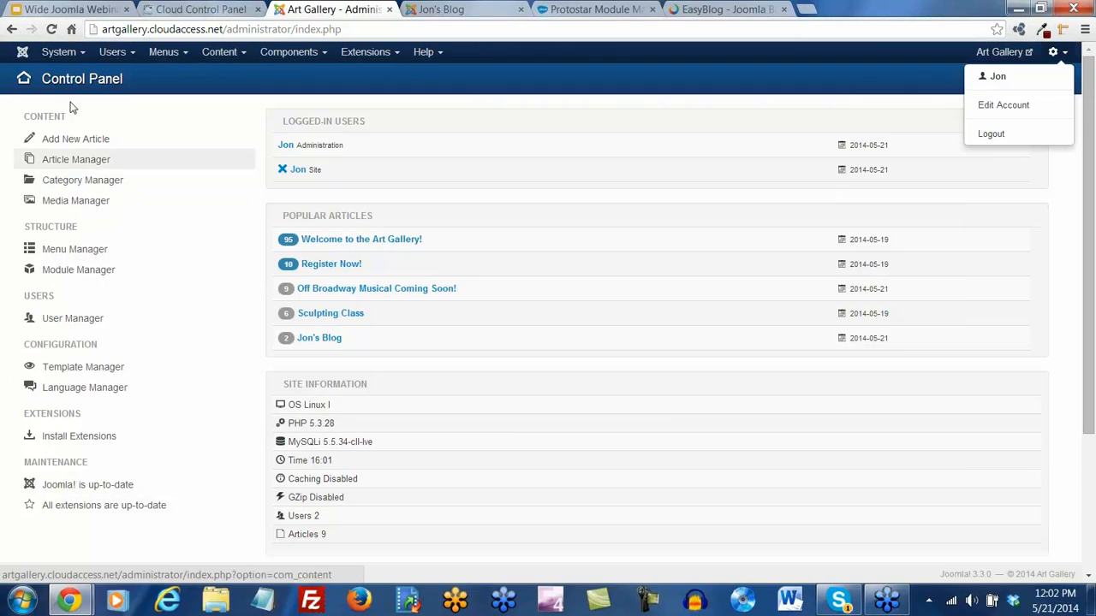
left_click(80, 58)
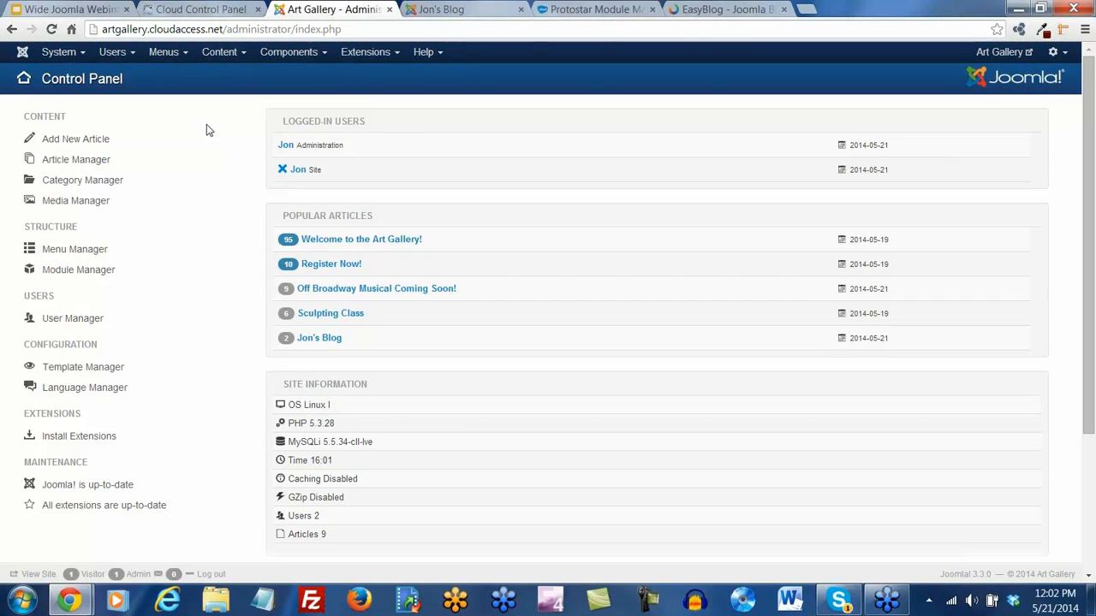
left_click(1065, 57)
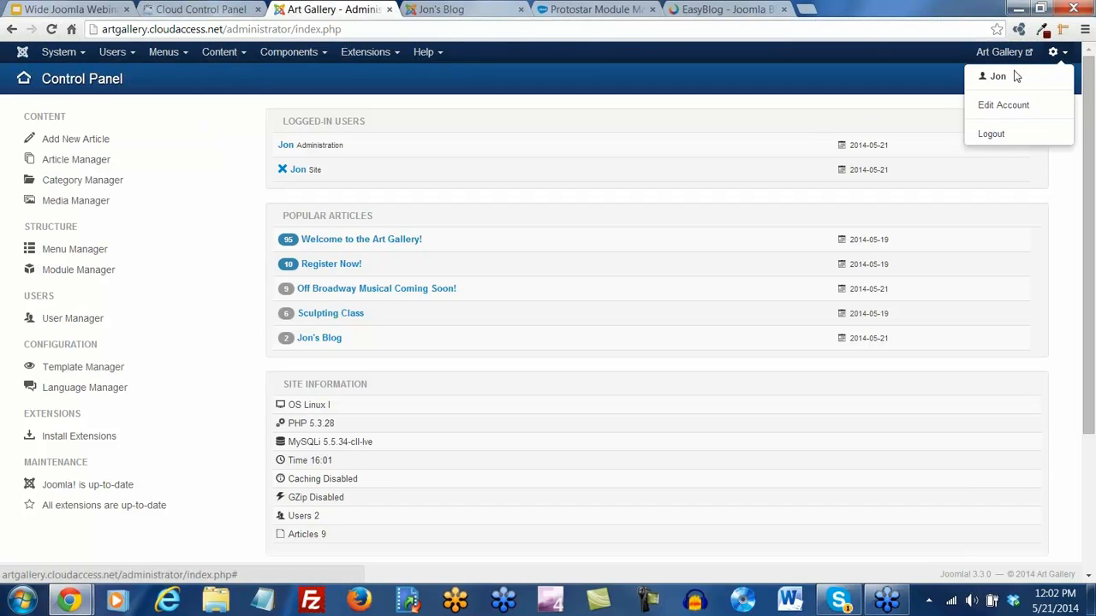
left_click(993, 137)
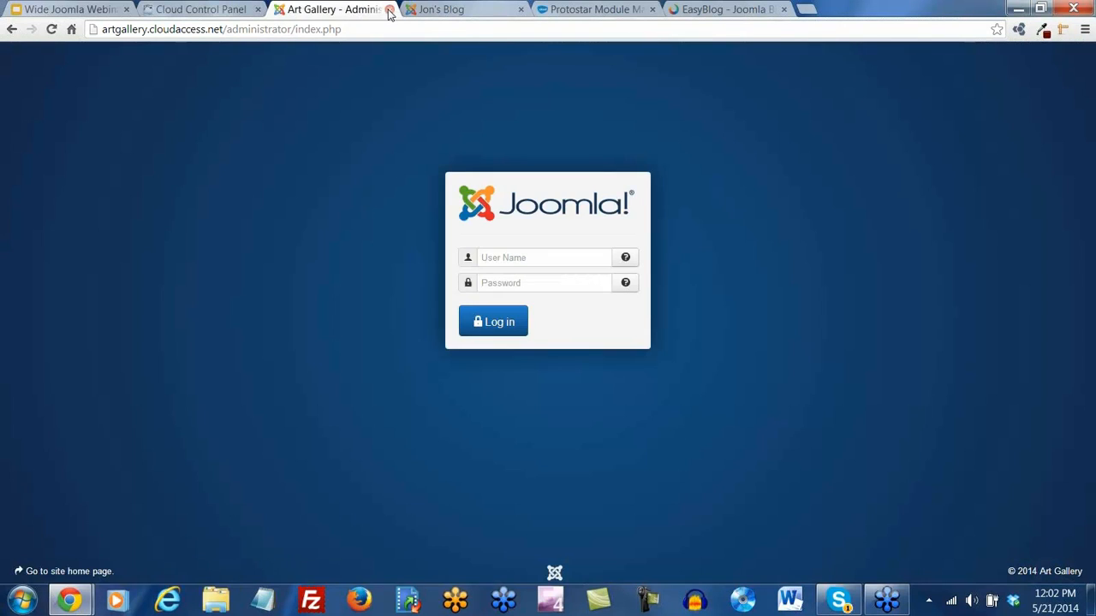
left_click(390, 9)
left_click(203, 10)
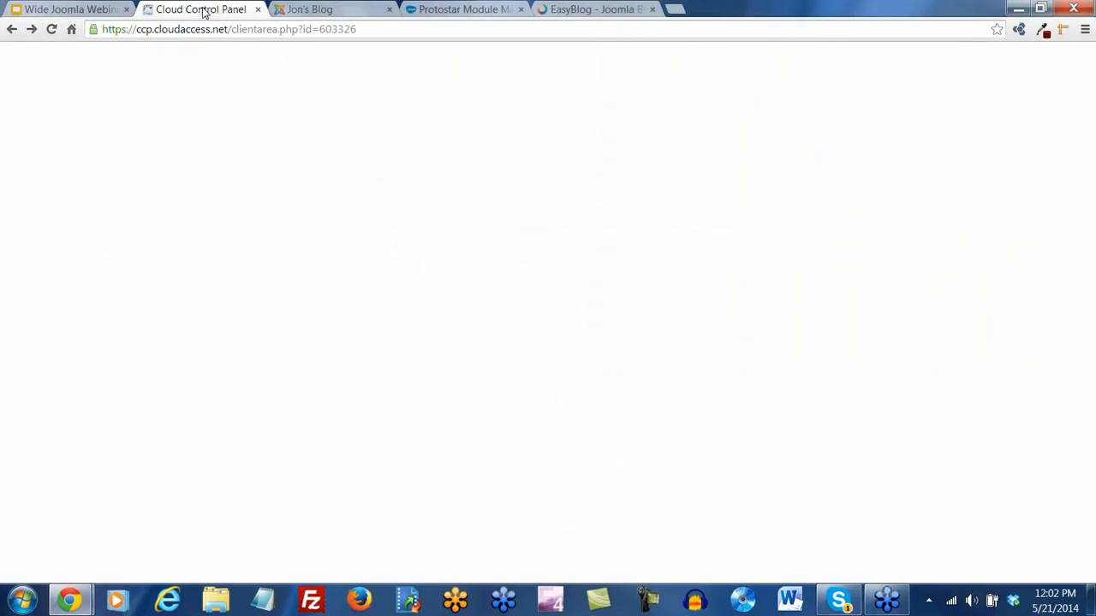
left_click(424, 189)
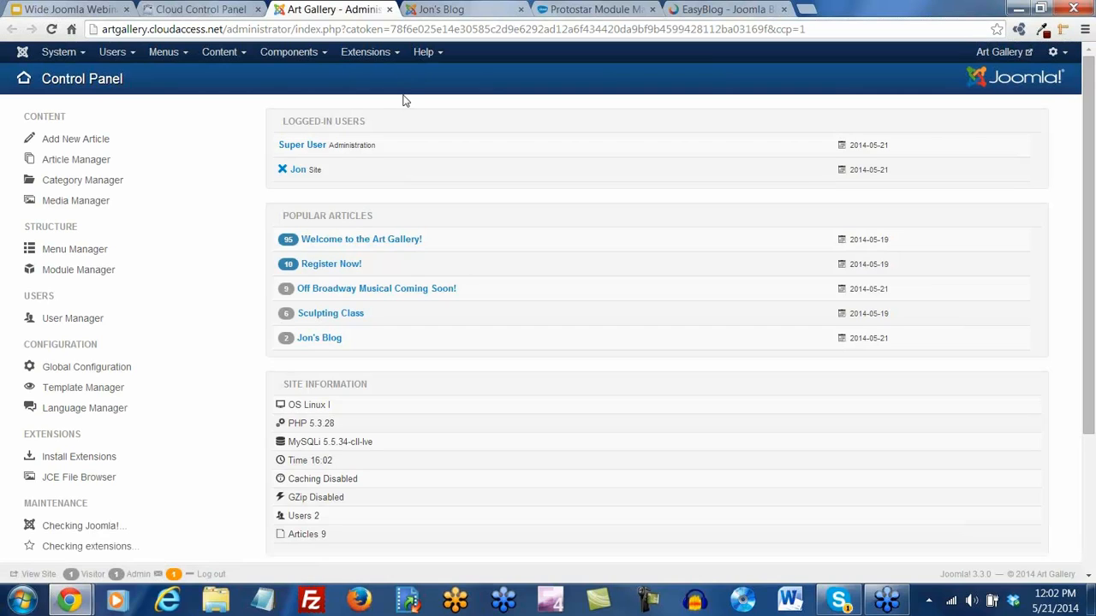
left_click(439, 11)
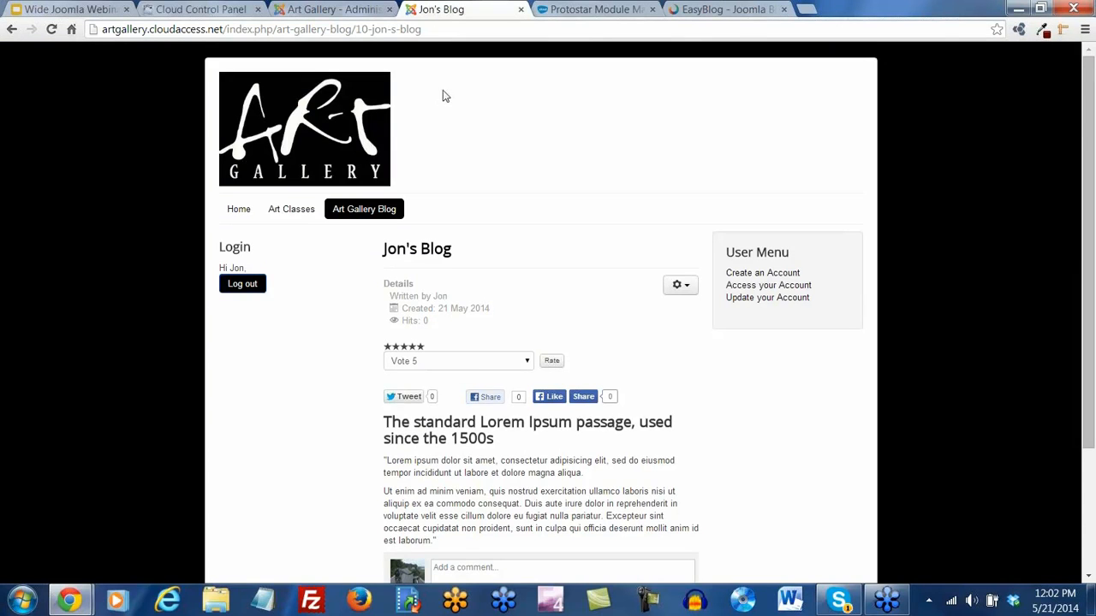
scroll(445, 120, "down", 2)
left_click(237, 73)
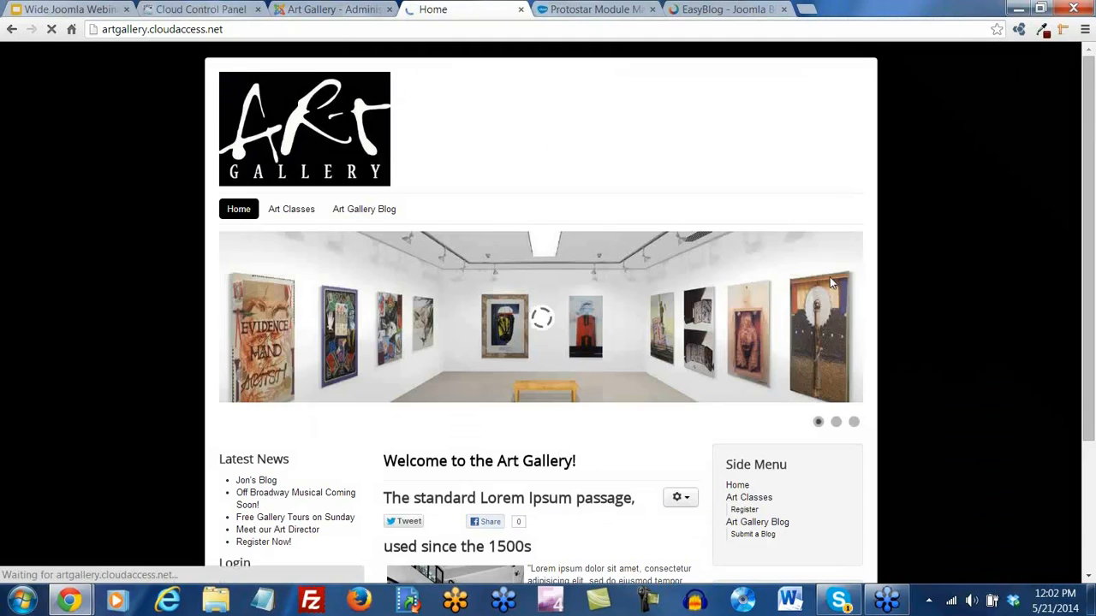
scroll(860, 284, "down", 1)
scroll(862, 282, "down", 2)
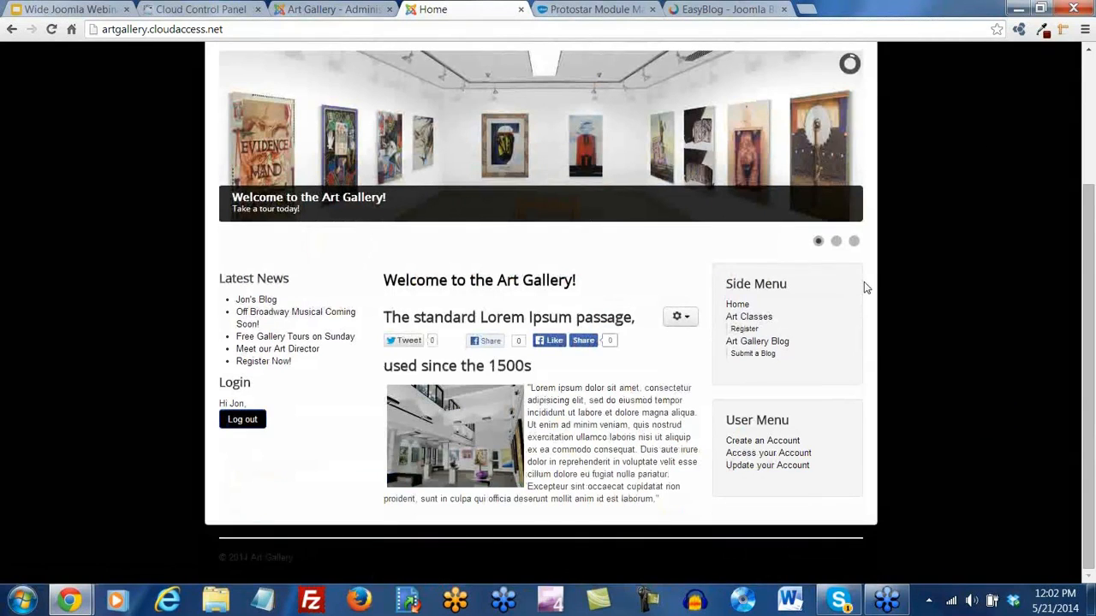
scroll(864, 288, "up", 3)
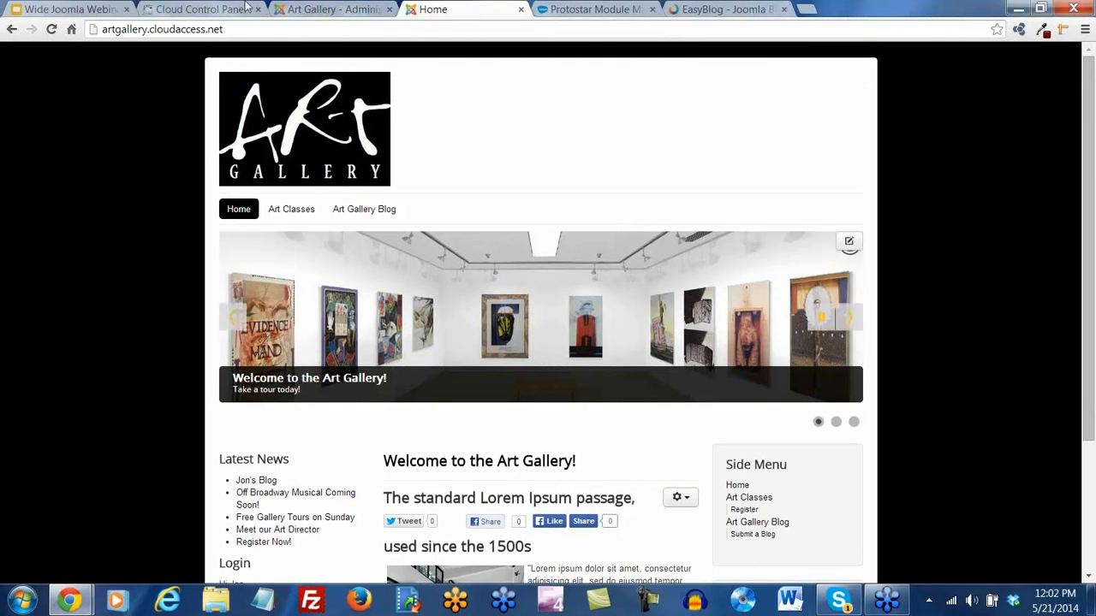
left_click(301, 12)
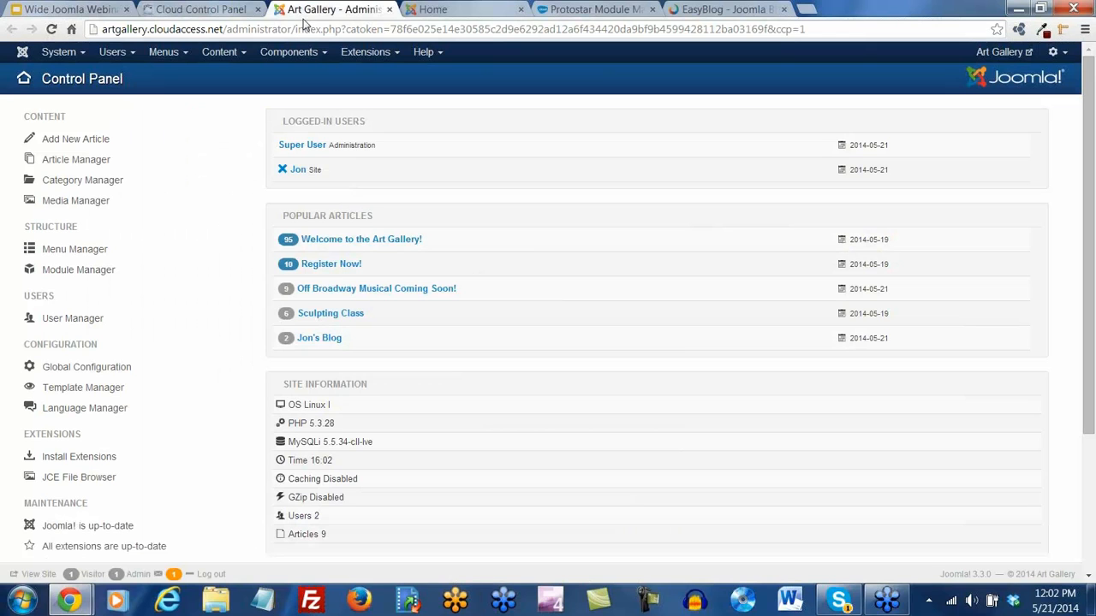
Filter the Plugin Manager by 'user' to verify User - Contact Creator, then go to Components > Contacts
left_click(366, 52)
left_click(374, 121)
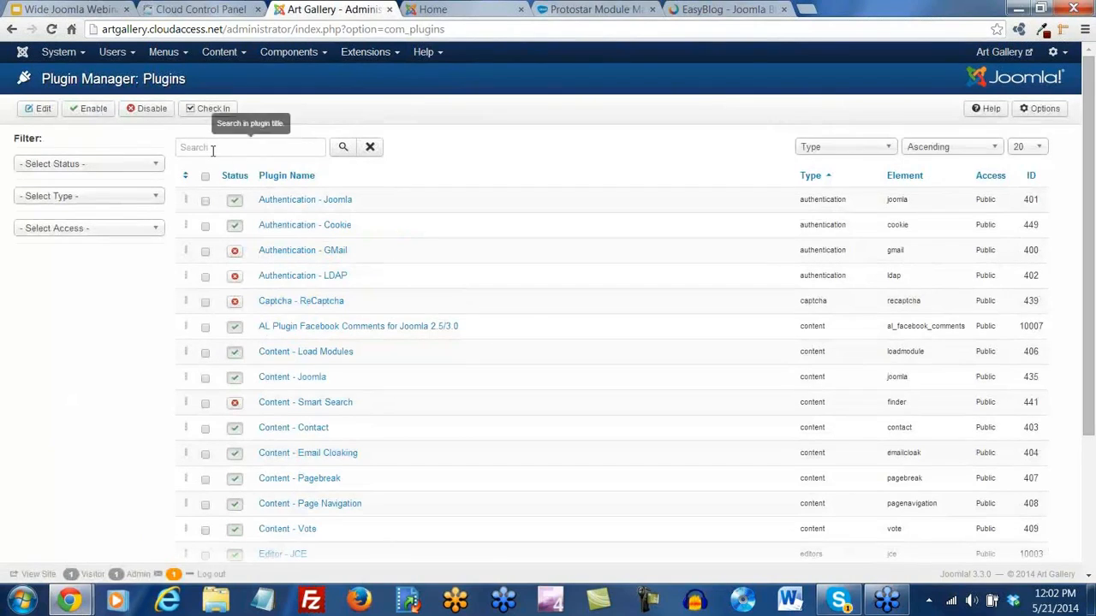
left_click(213, 151)
type("user")
key("Return")
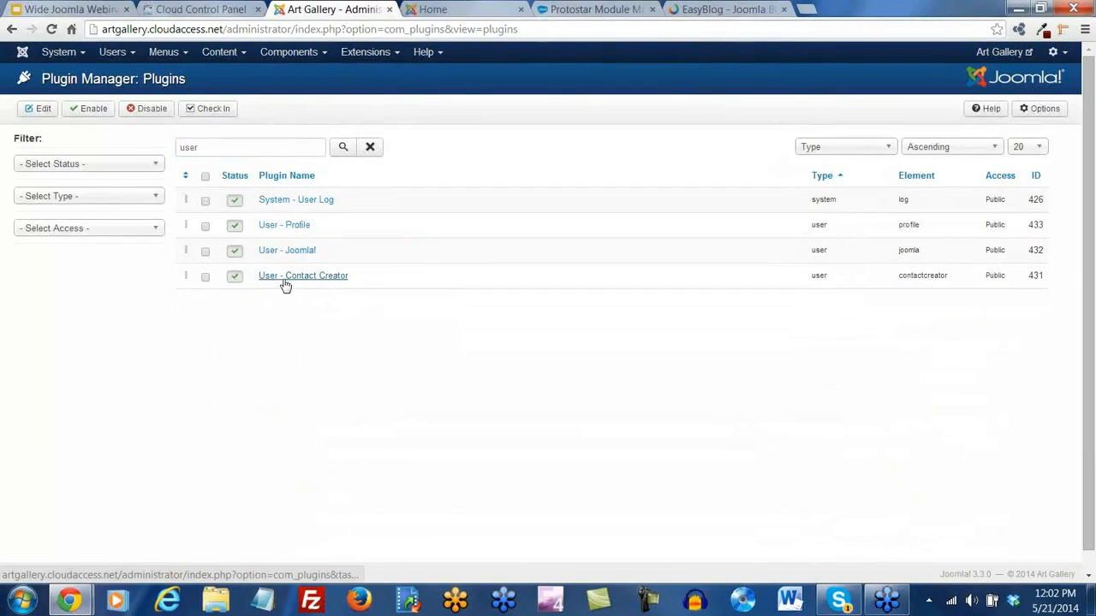
left_click(292, 53)
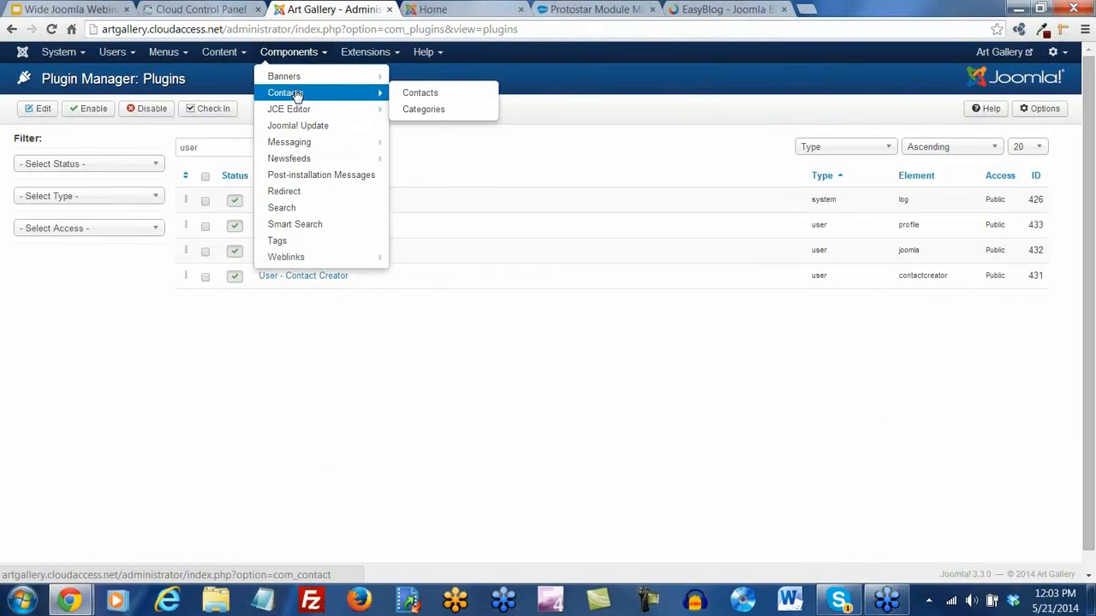
left_click(297, 96)
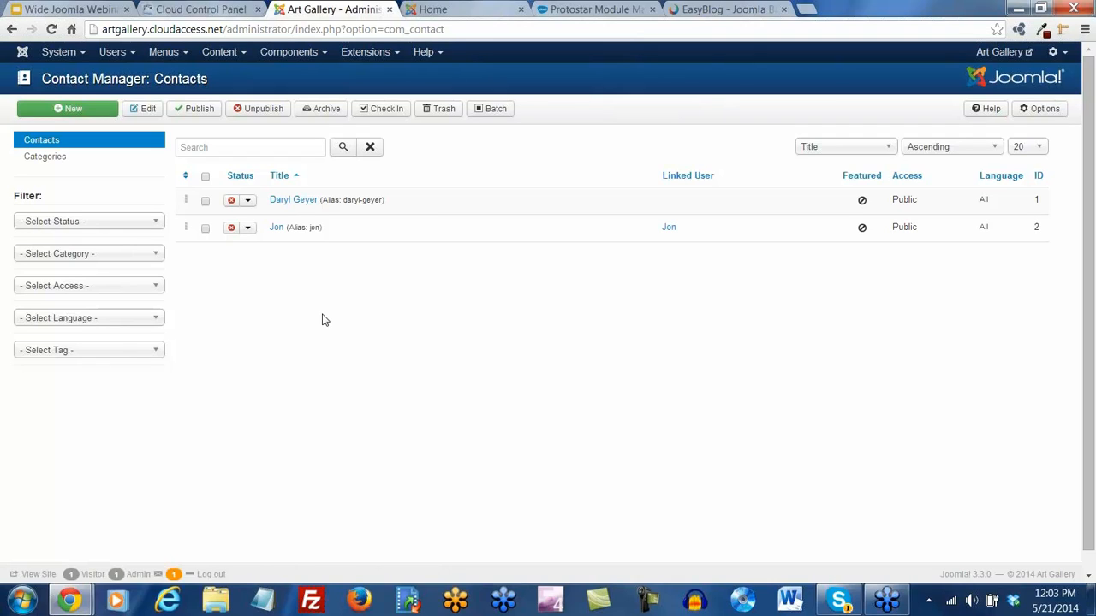
Upload artdirector.jpg and insert it as the user's contact image
left_click(277, 227)
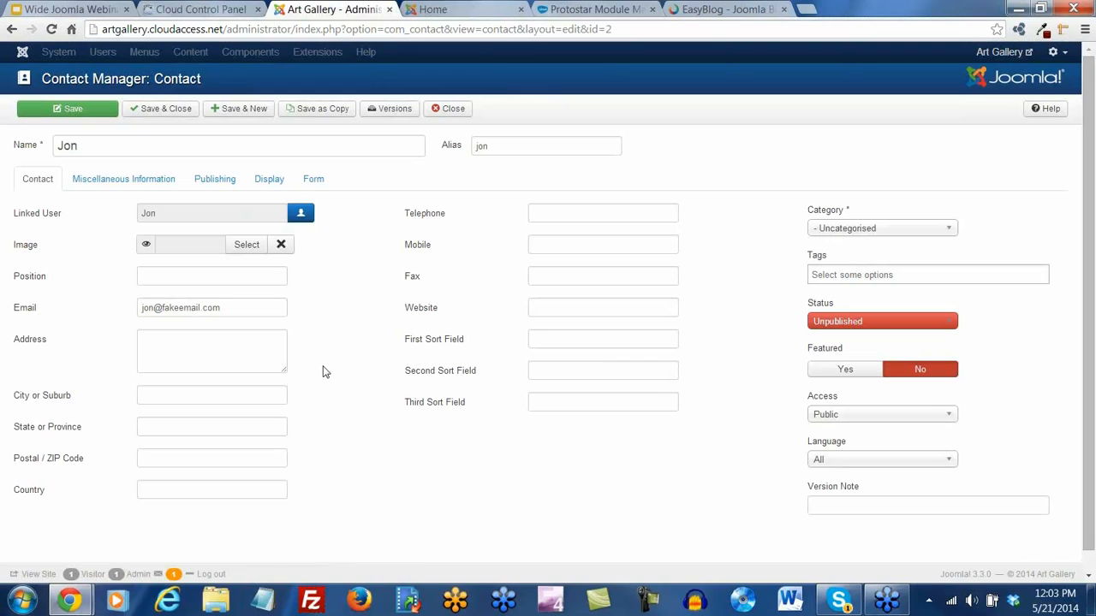
left_click(247, 245)
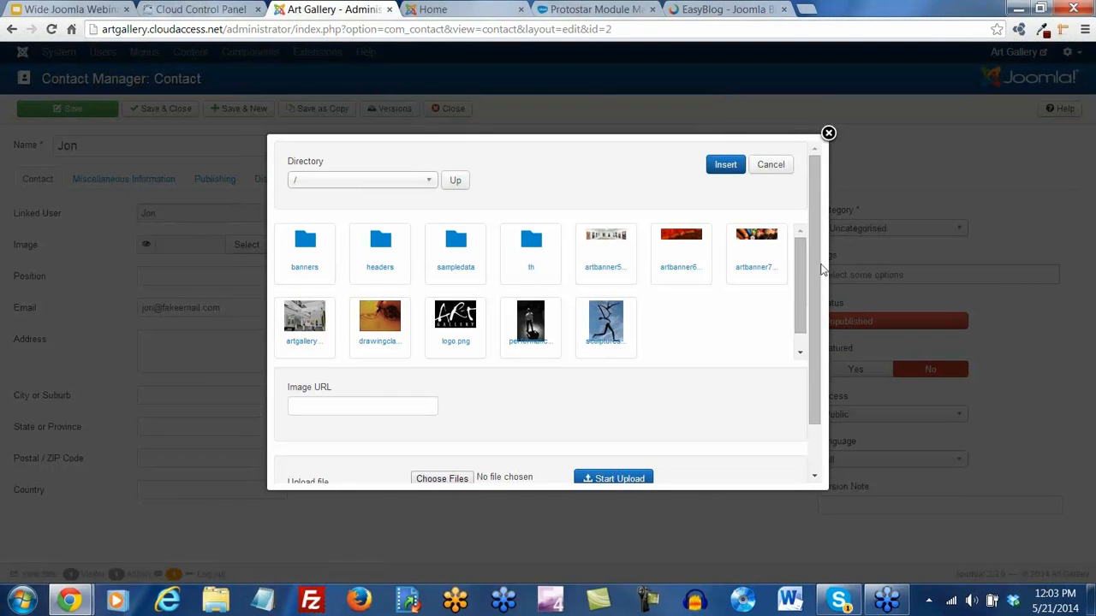
scroll(440, 411, "down", 1)
left_click(441, 445)
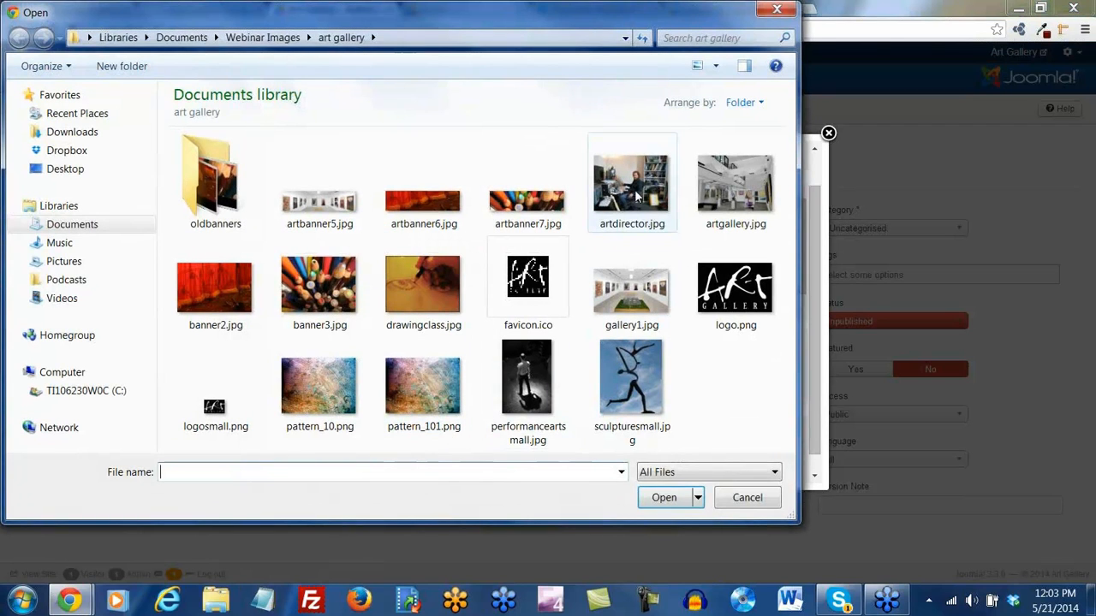
left_click(633, 195)
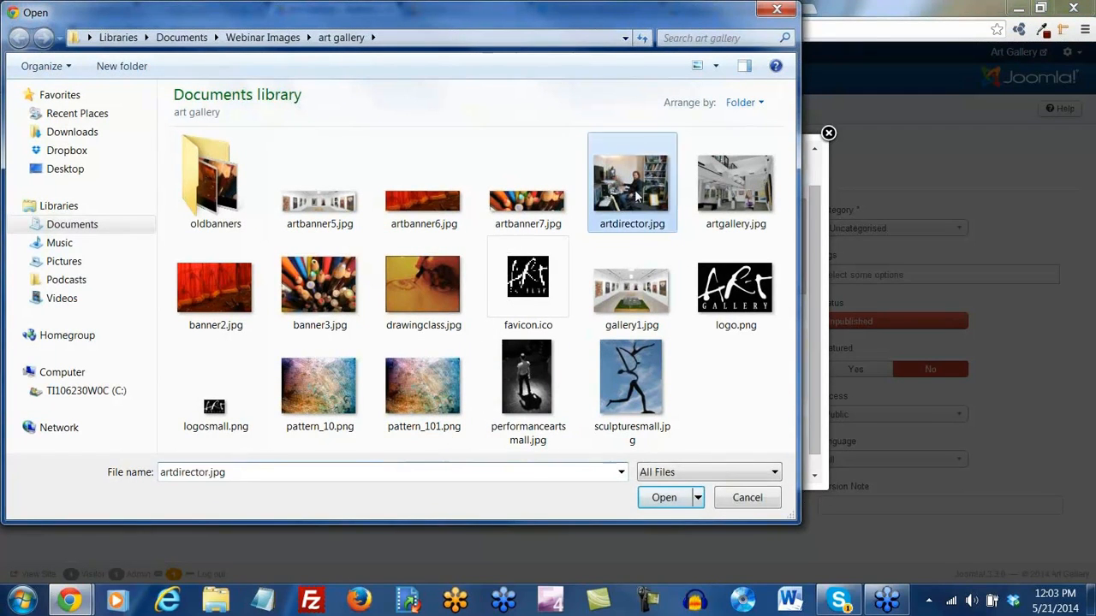
double_click(636, 195)
left_click(629, 443)
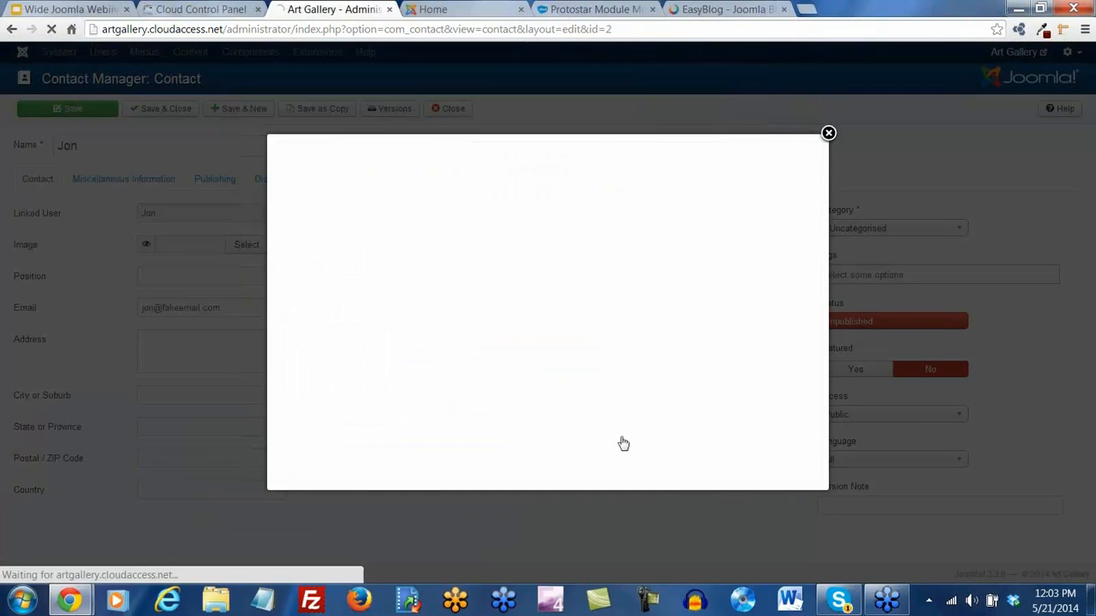
left_click(727, 221)
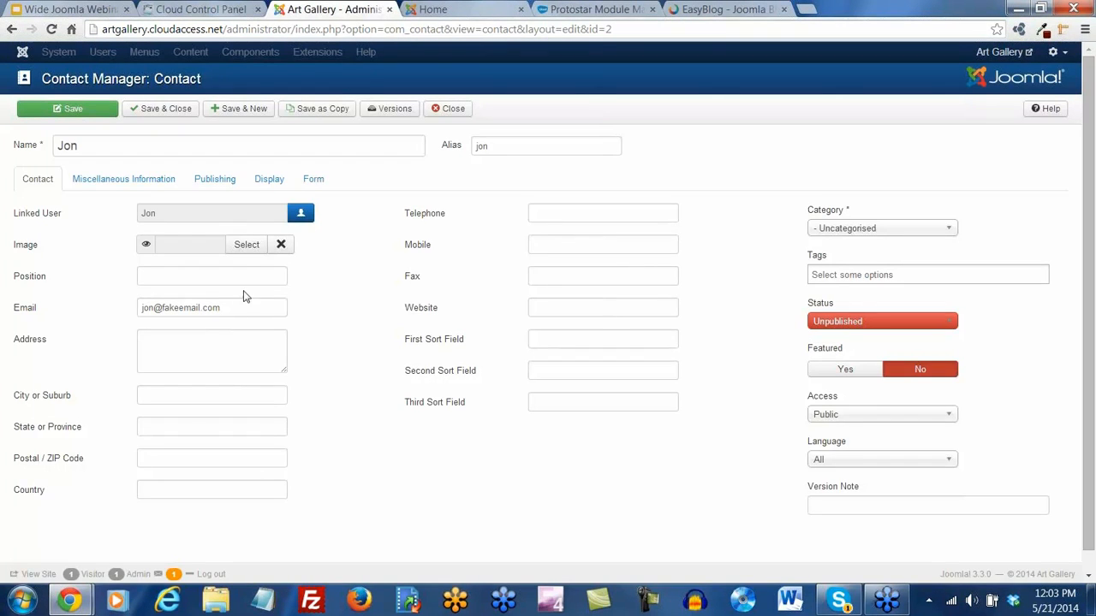
left_click(248, 244)
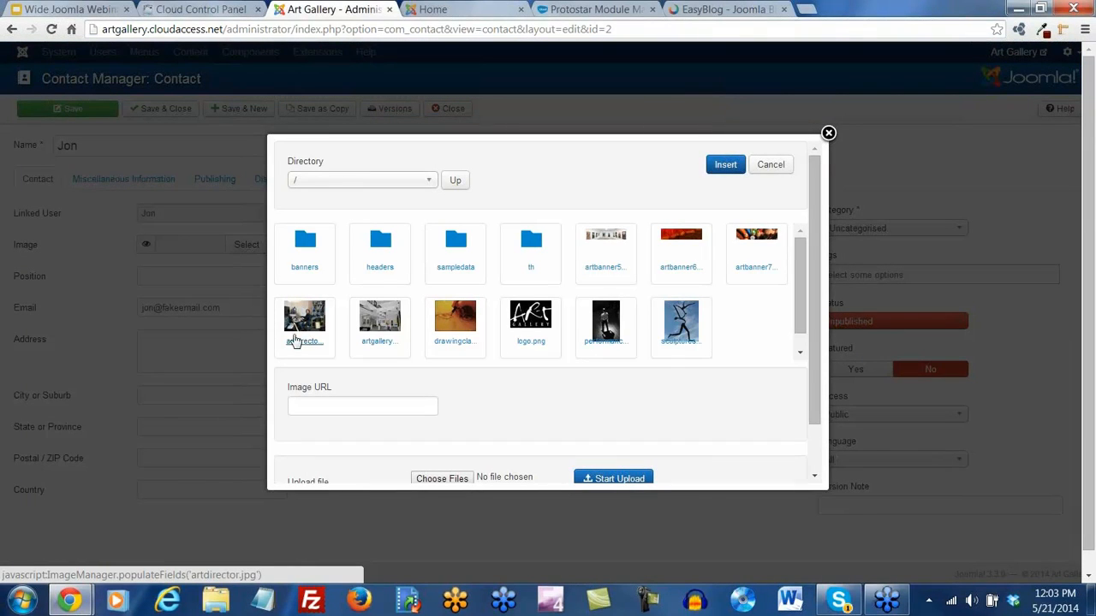
left_click(302, 322)
left_click(725, 165)
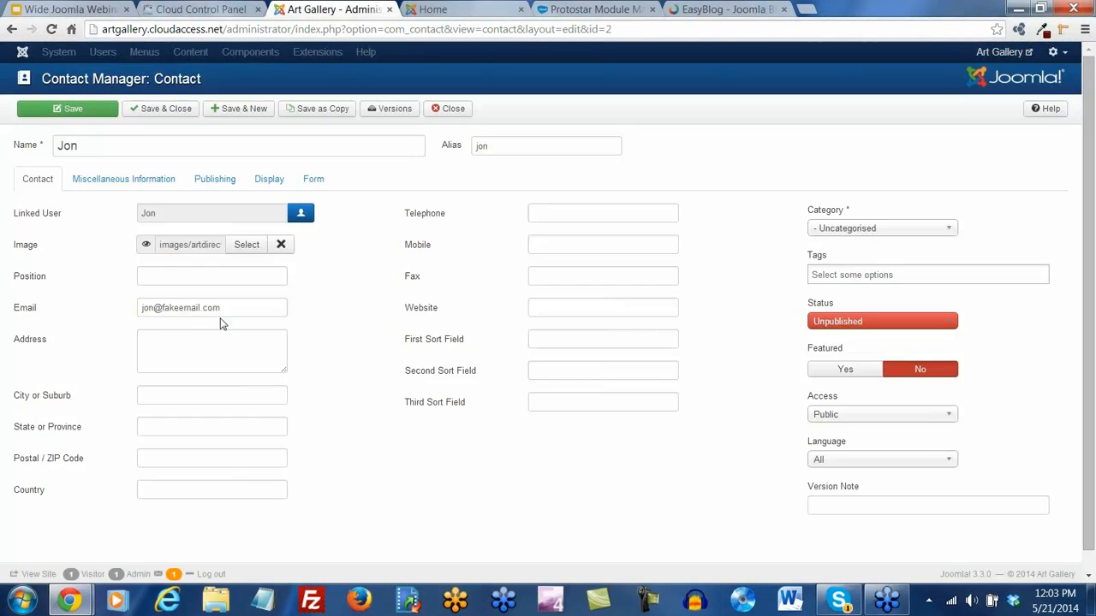
Set the position to 'Art Director' and the address to 123 Street, City, State
left_click(168, 277)
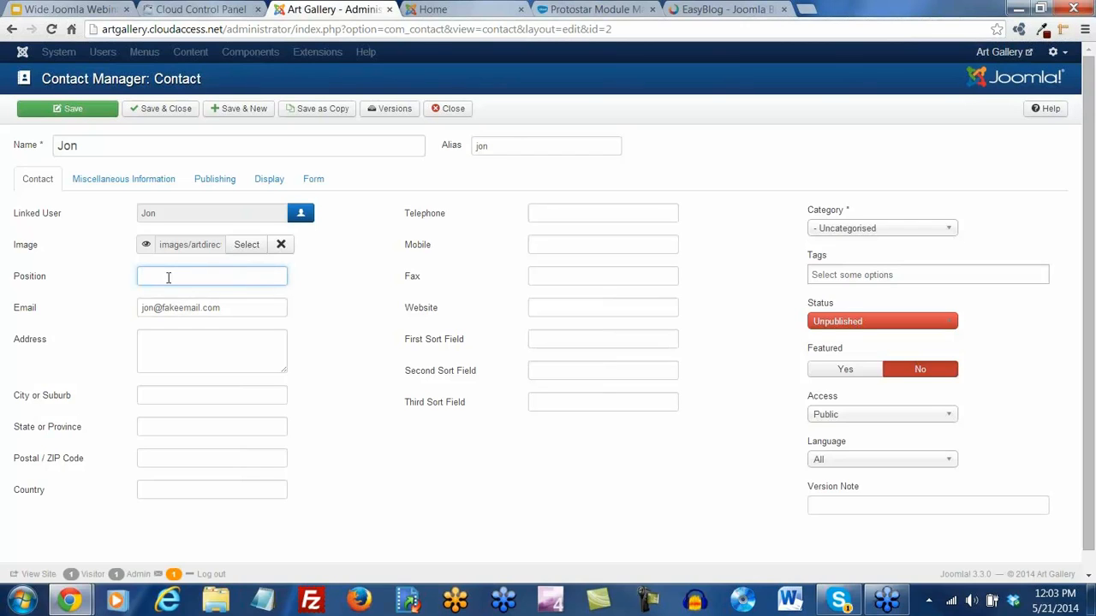
type("Art Director")
scroll(165, 298, "down", 1)
left_click(178, 321)
type("123")
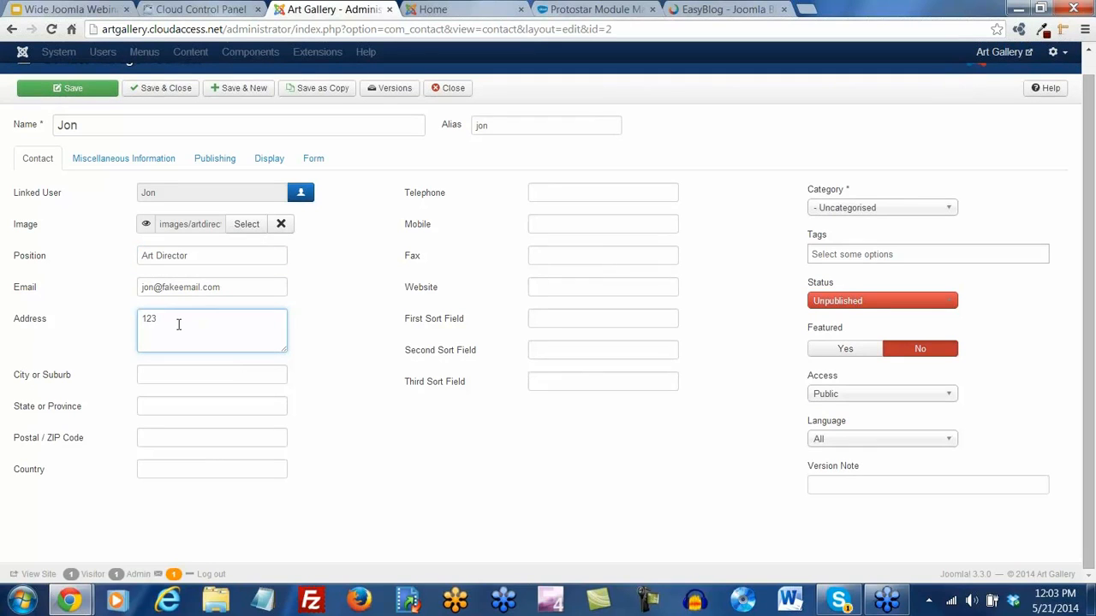
type(" Street")
key("Tab")
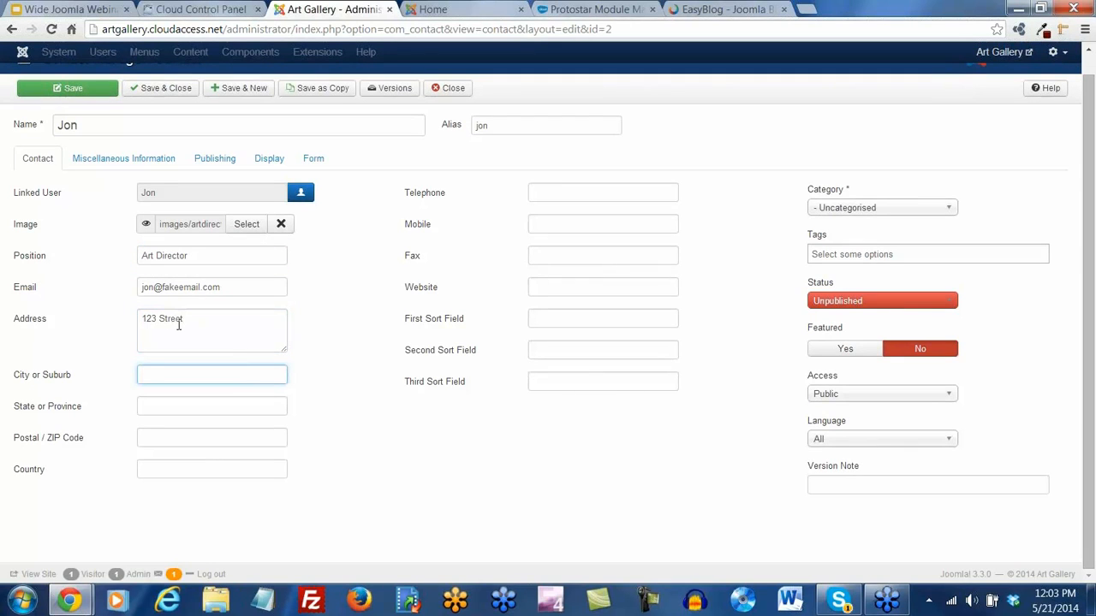
type("City")
key("Tab")
type("State")
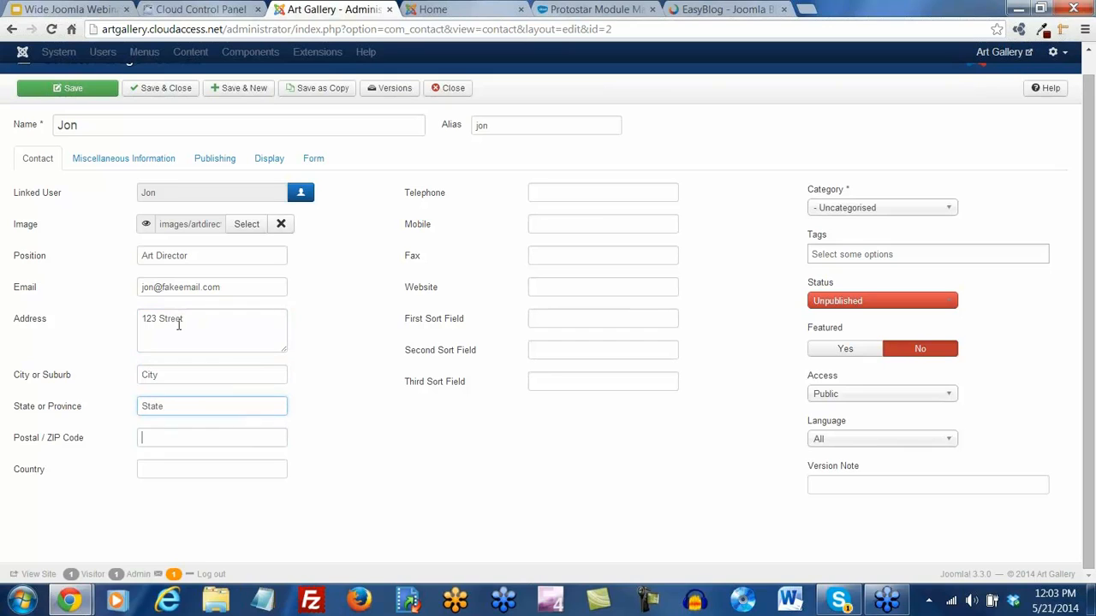
key("Tab")
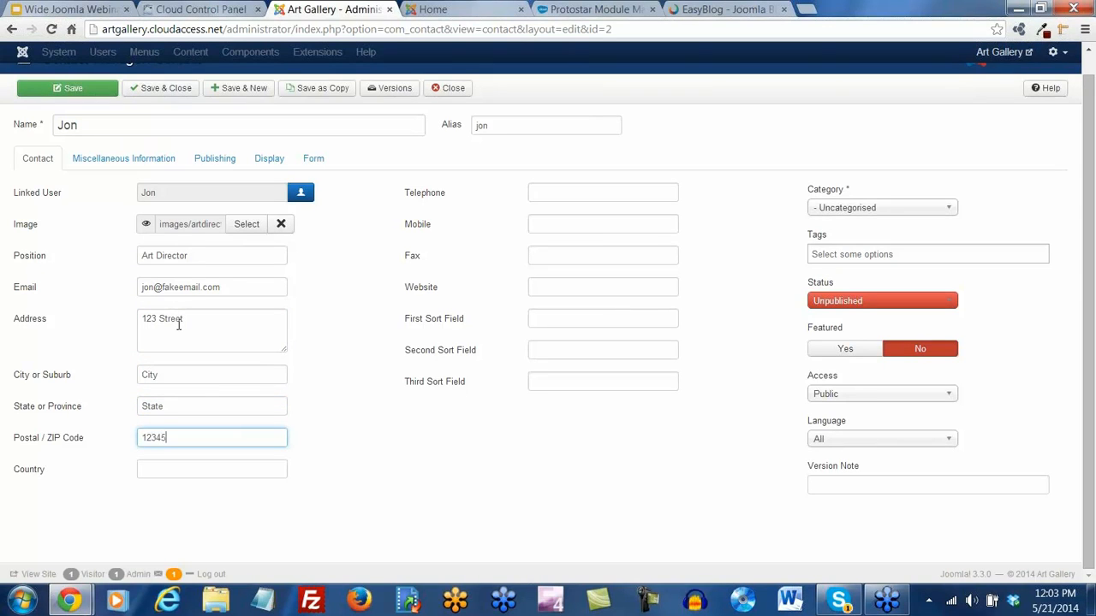
left_click(321, 326)
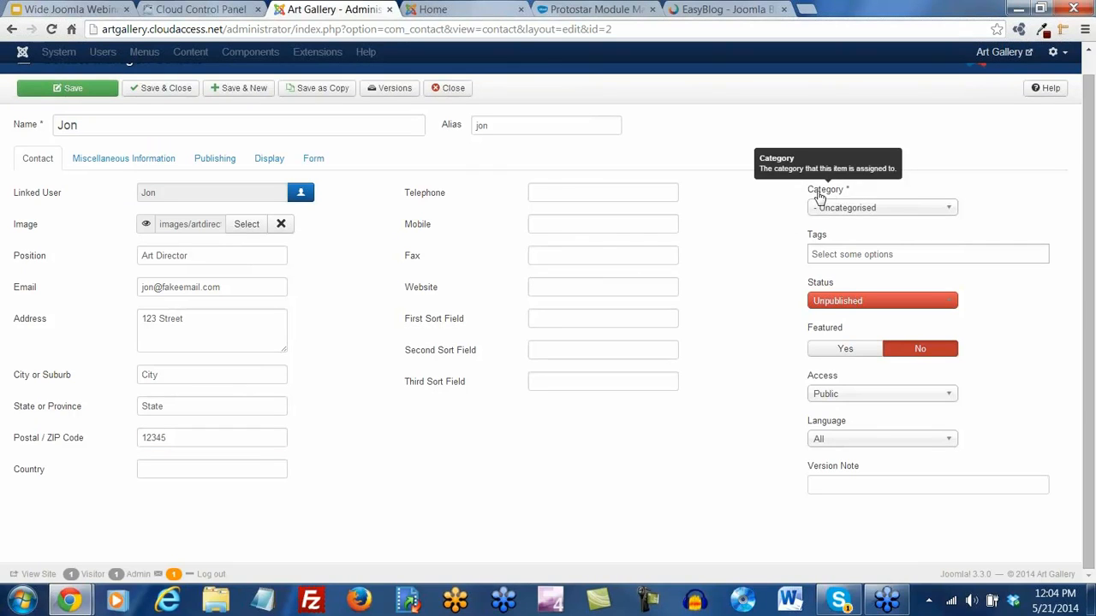
Save and close the contact, then publish it from the Contacts list
left_click(951, 210)
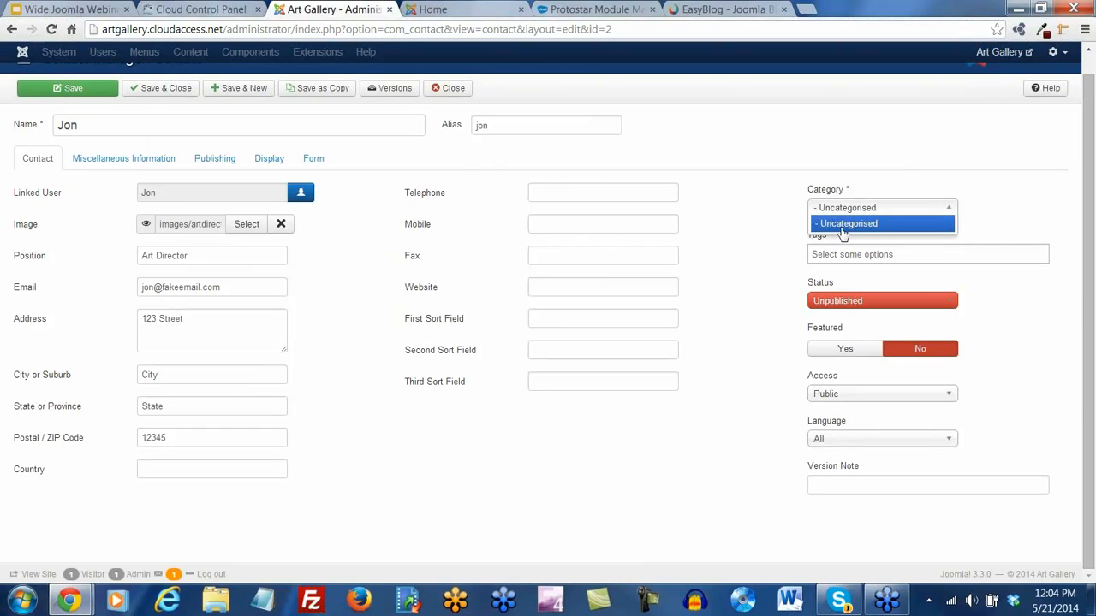
left_click(777, 210)
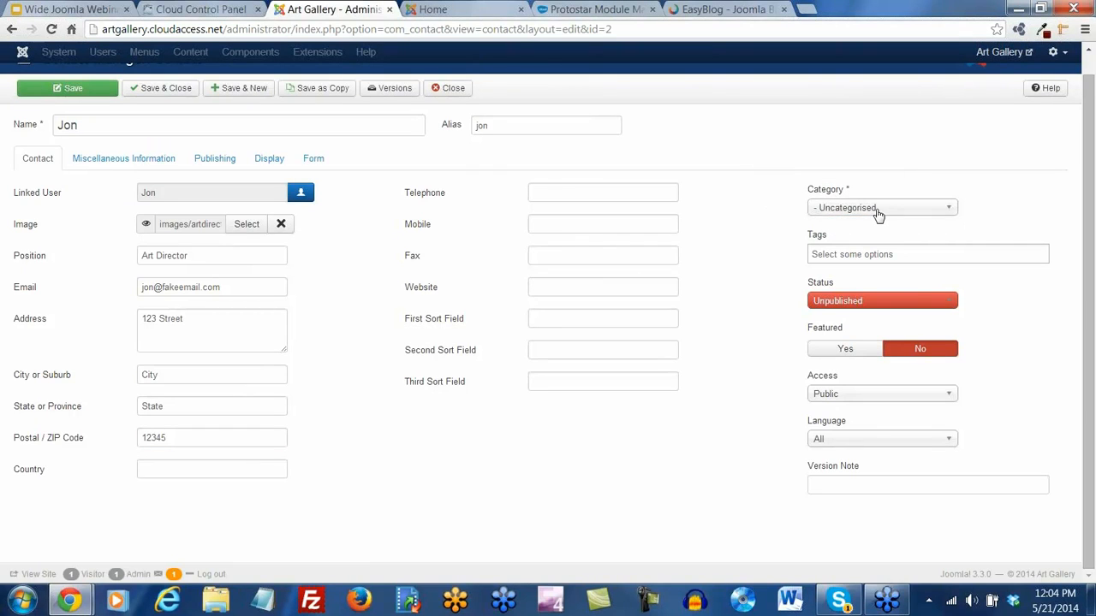
left_click(168, 90)
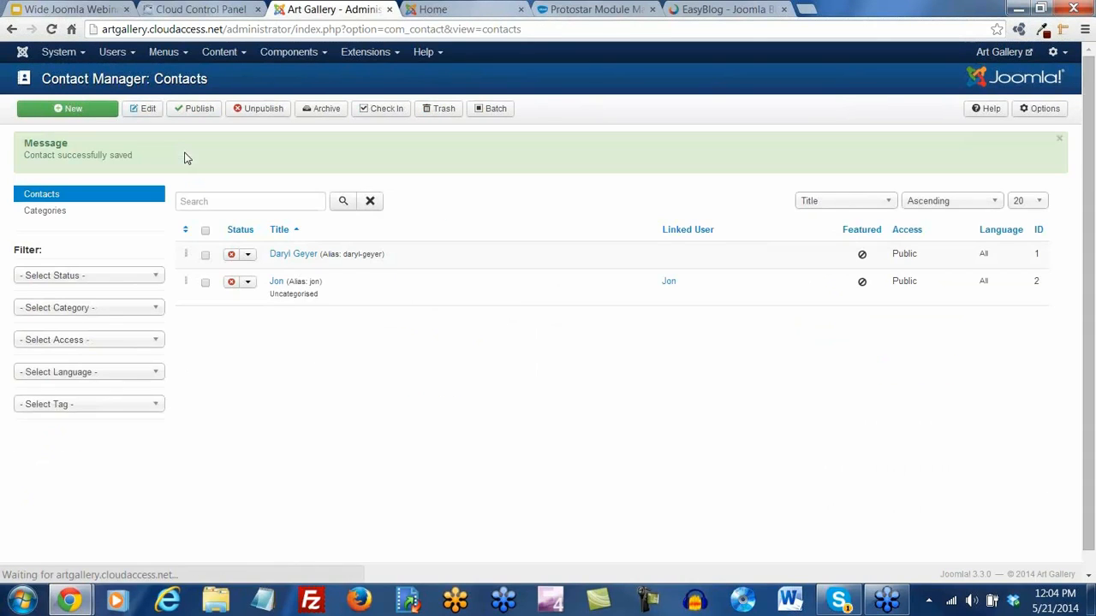
left_click(231, 282)
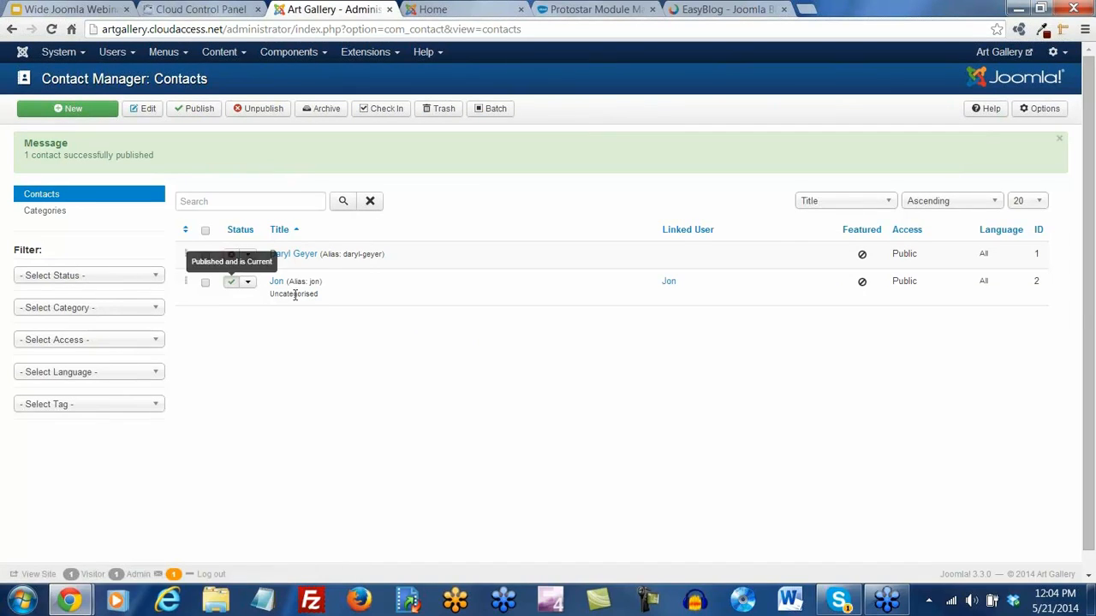
left_click(56, 213)
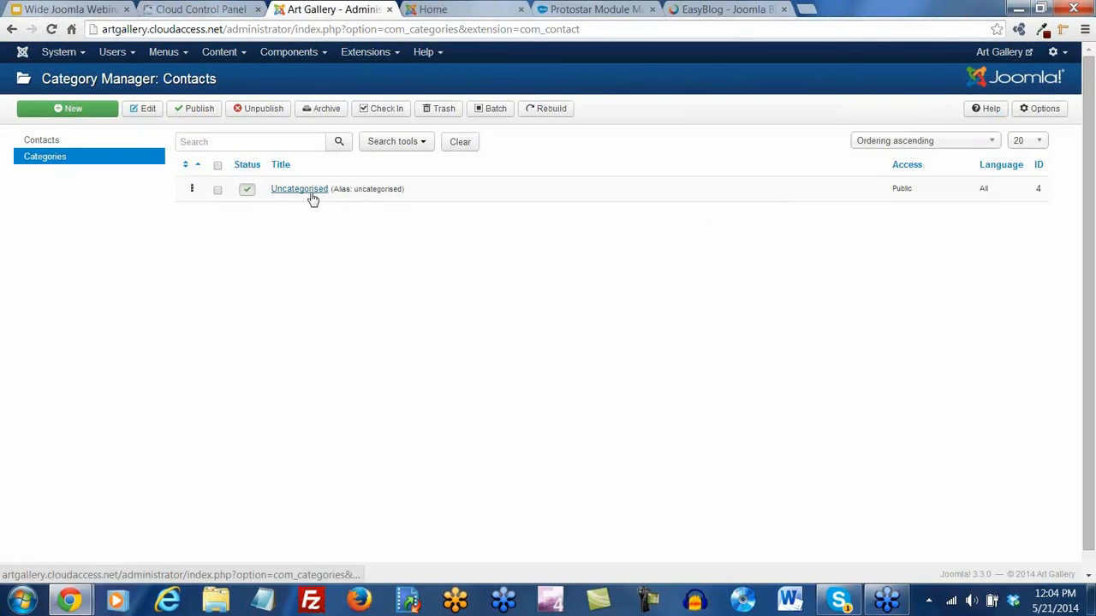
Create and save a new contact category titled 'Art Directors'
left_click(73, 111)
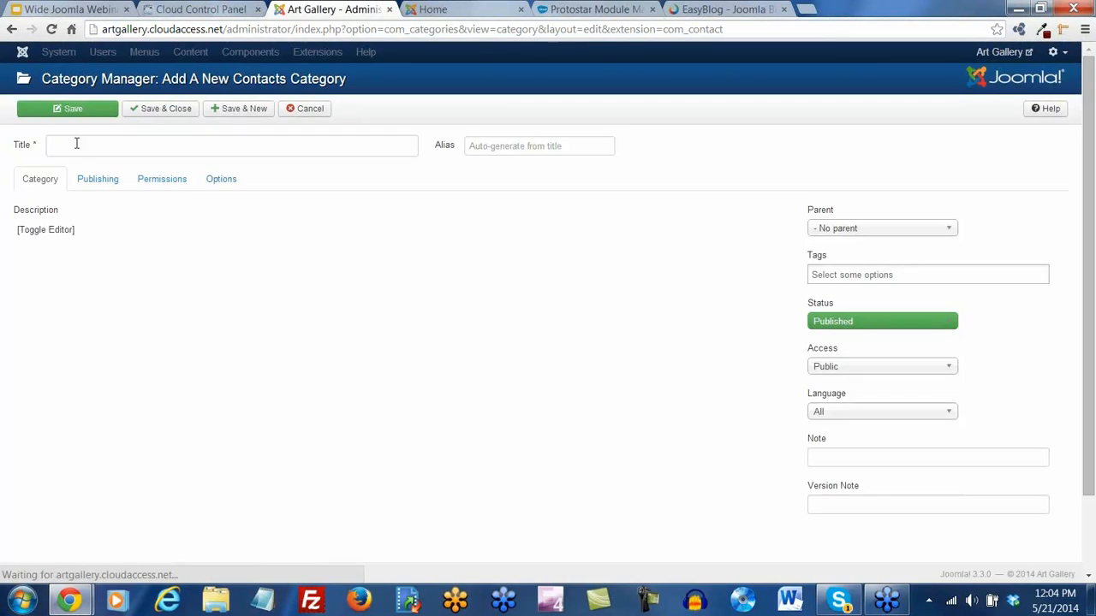
left_click(76, 144)
type("Art")
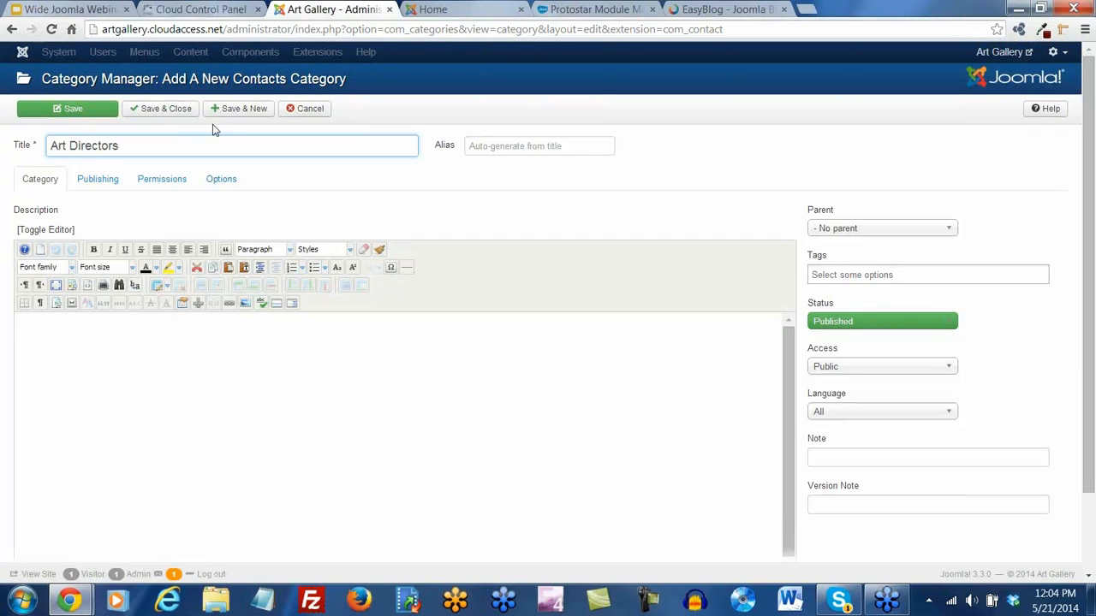
type(" Directors")
left_click(160, 112)
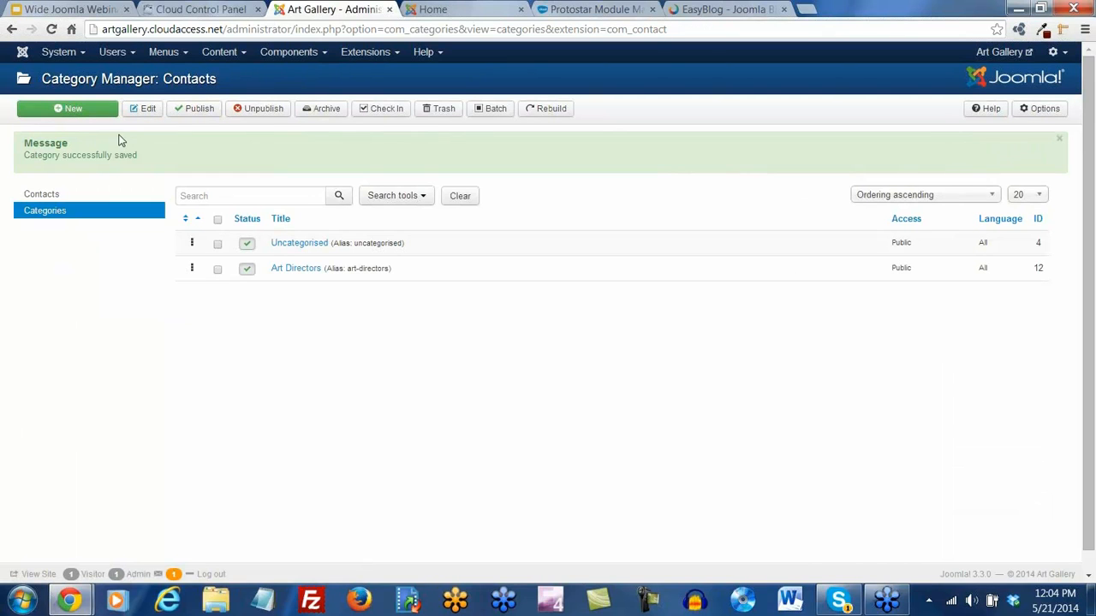
left_click(34, 195)
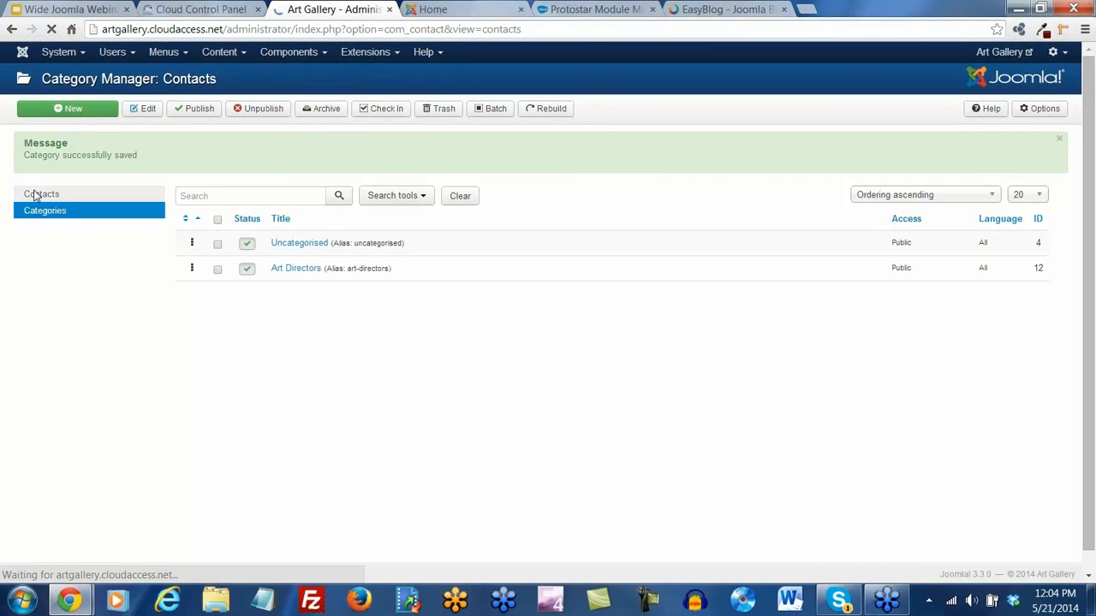
Move the author's contact into the Art Directors category and save it
left_click(276, 229)
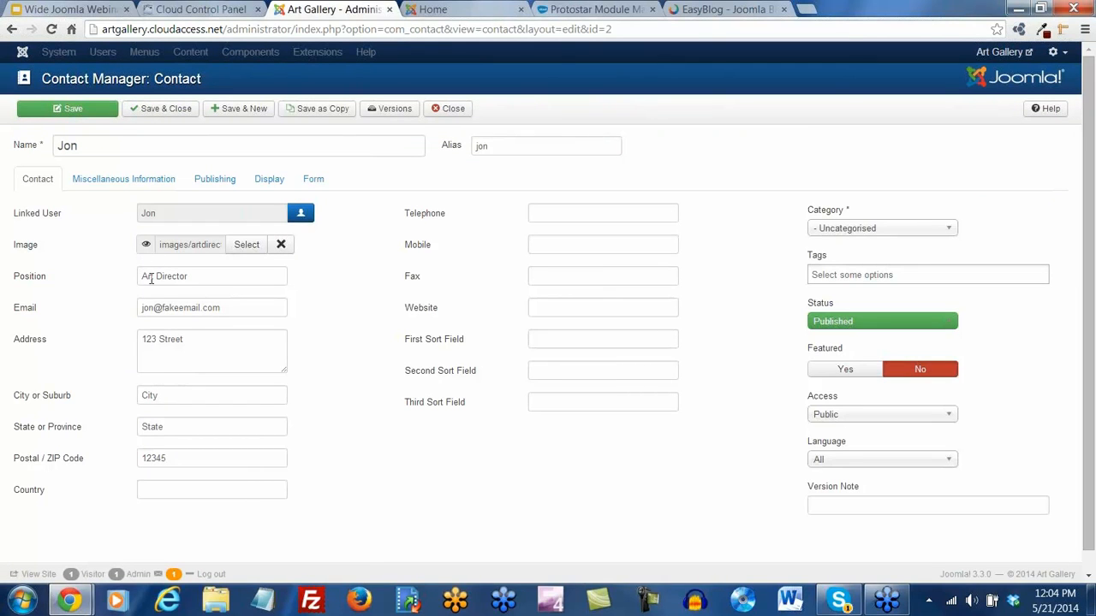
scroll(150, 278, "down", 1)
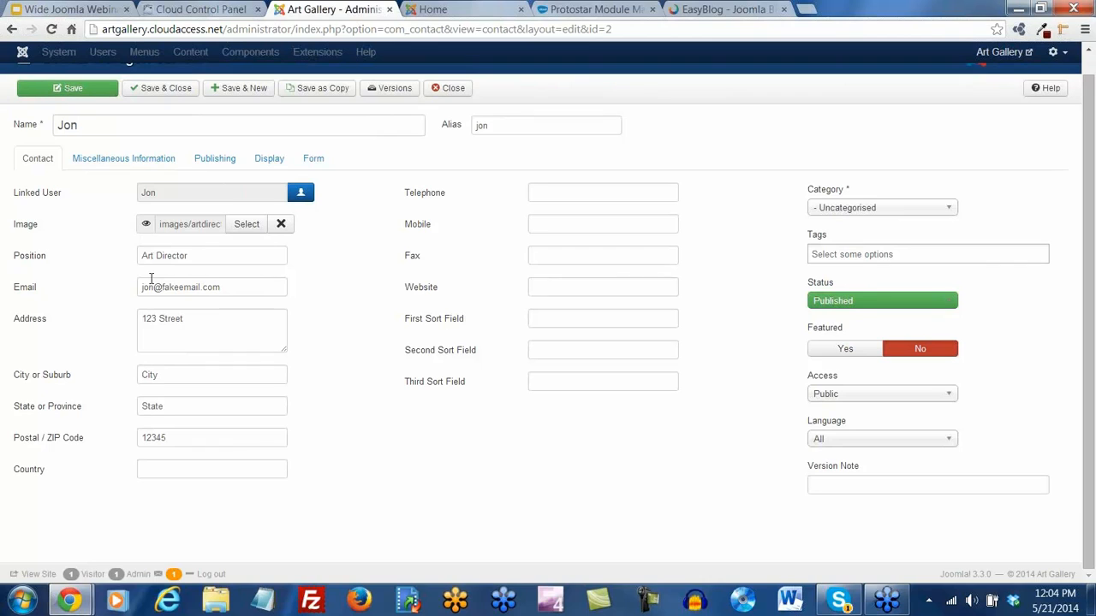
left_click(956, 209)
left_click(891, 241)
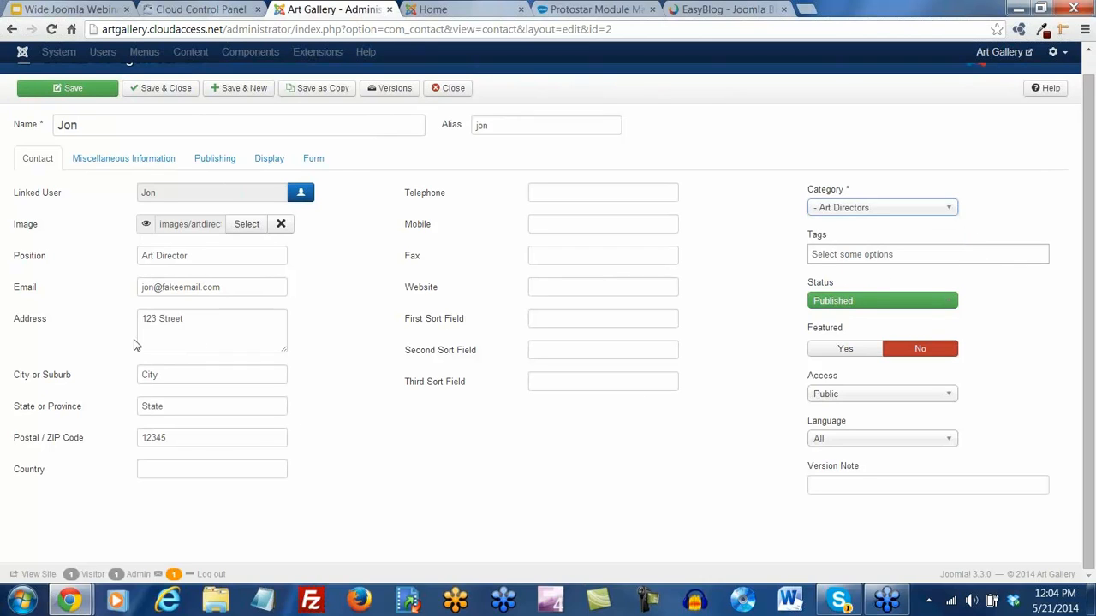
left_click(151, 89)
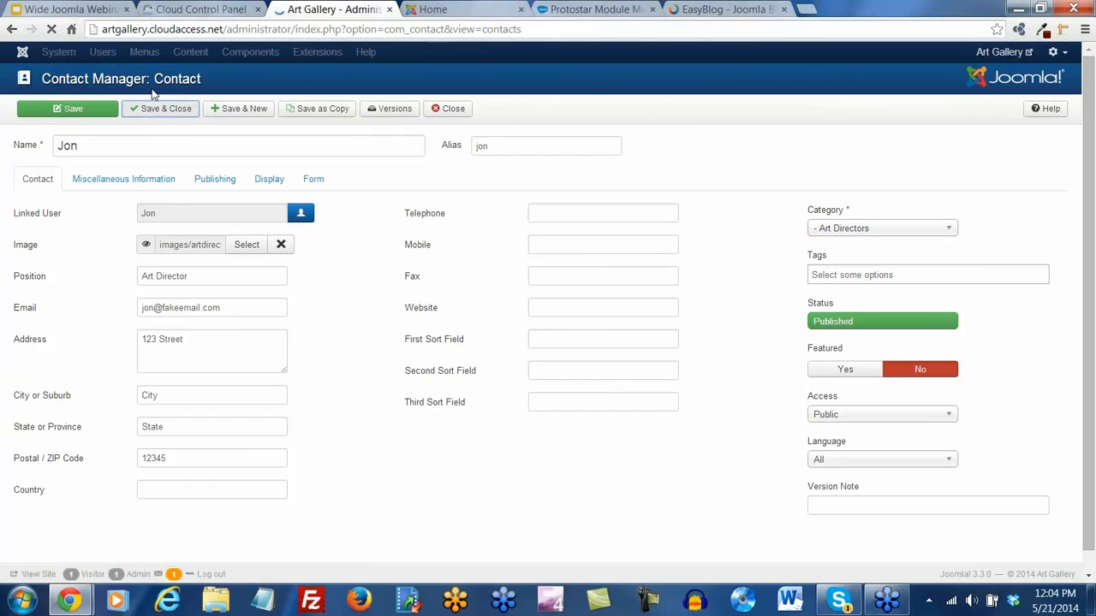
left_click(167, 51)
mouse_move(169, 106)
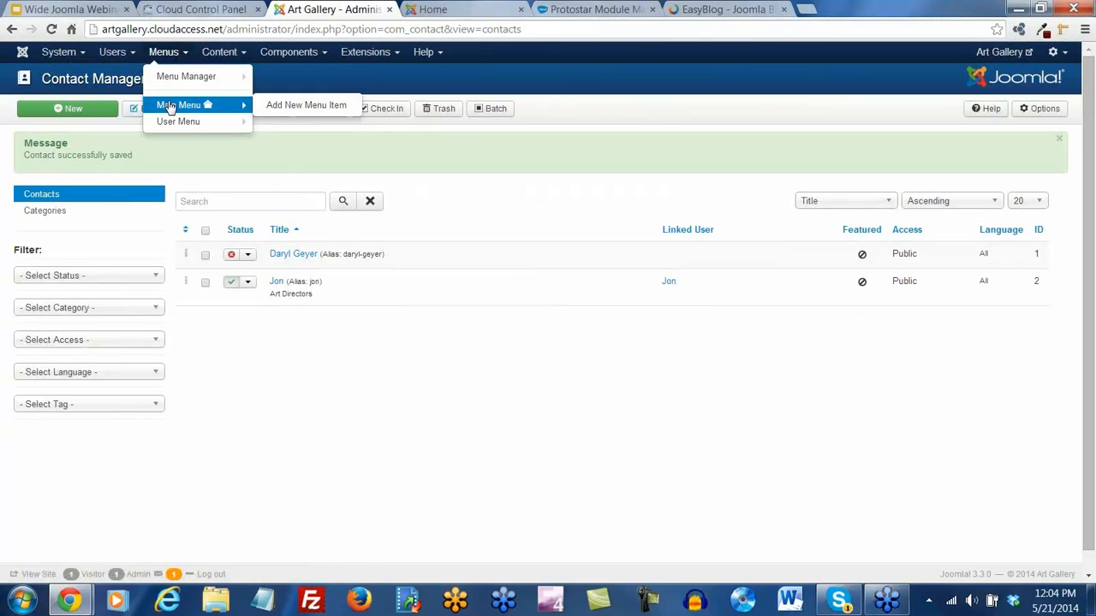
Save a 'Contact Us' Main Menu item of type Contacts > Single Contact, linked to the author's contact
left_click(307, 106)
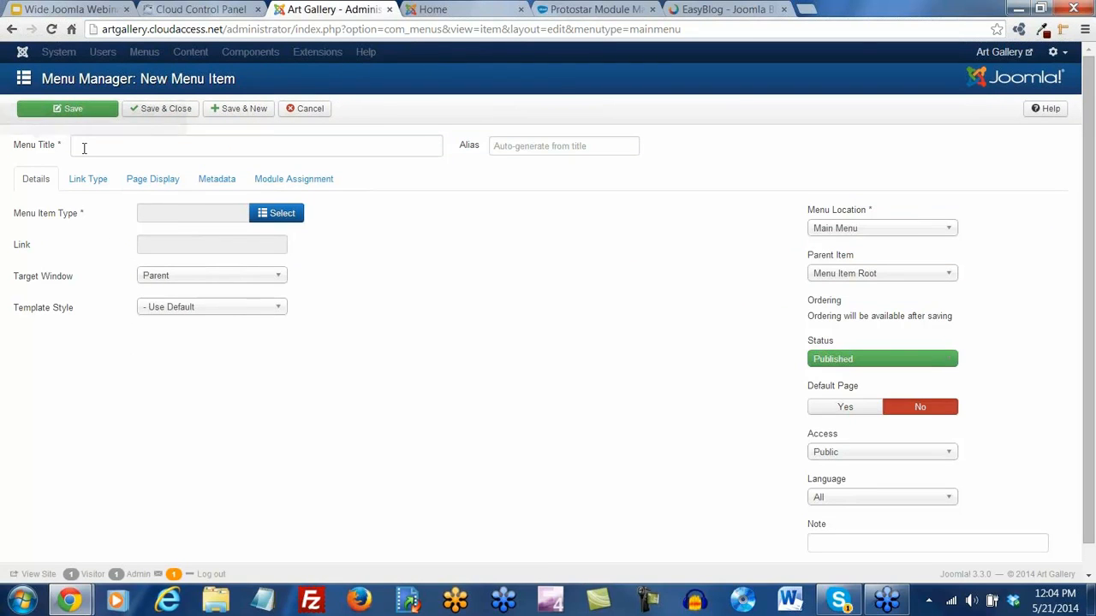
left_click(84, 148)
type("Contact Us")
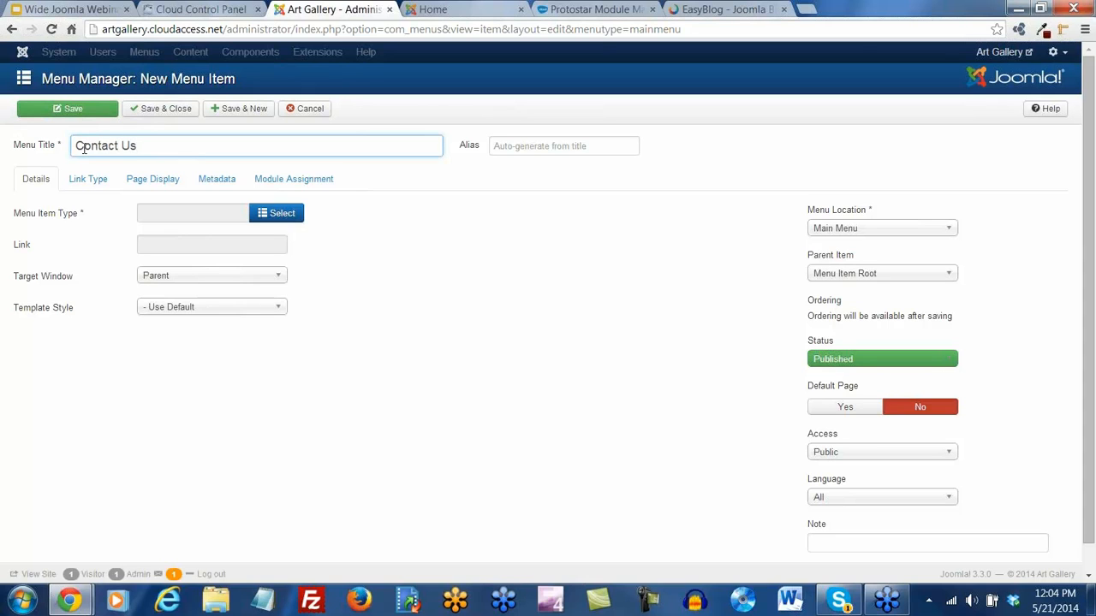
left_click(285, 218)
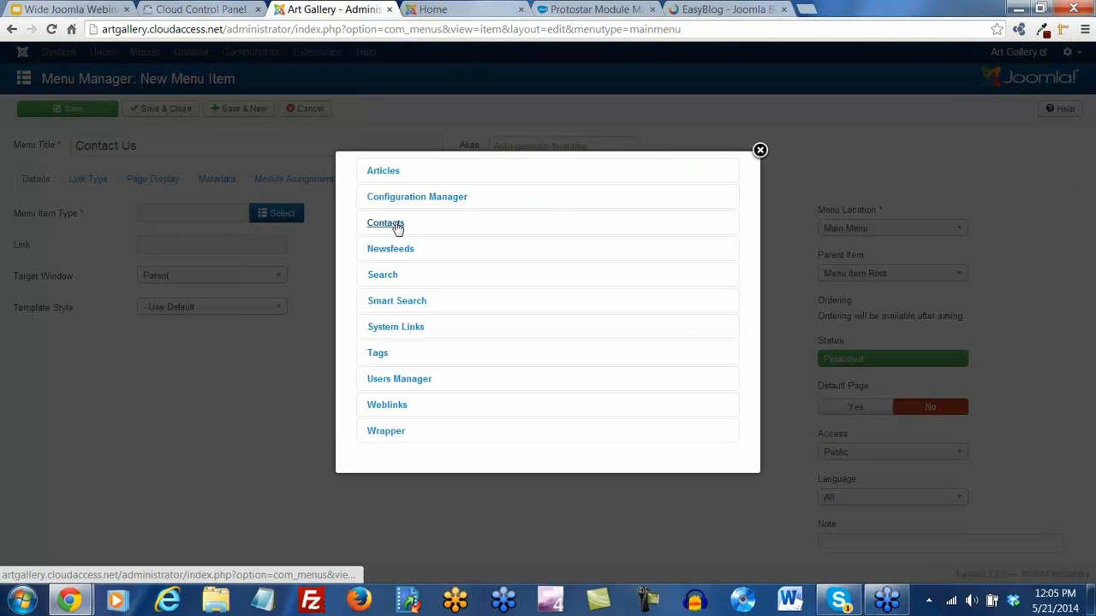
left_click(395, 226)
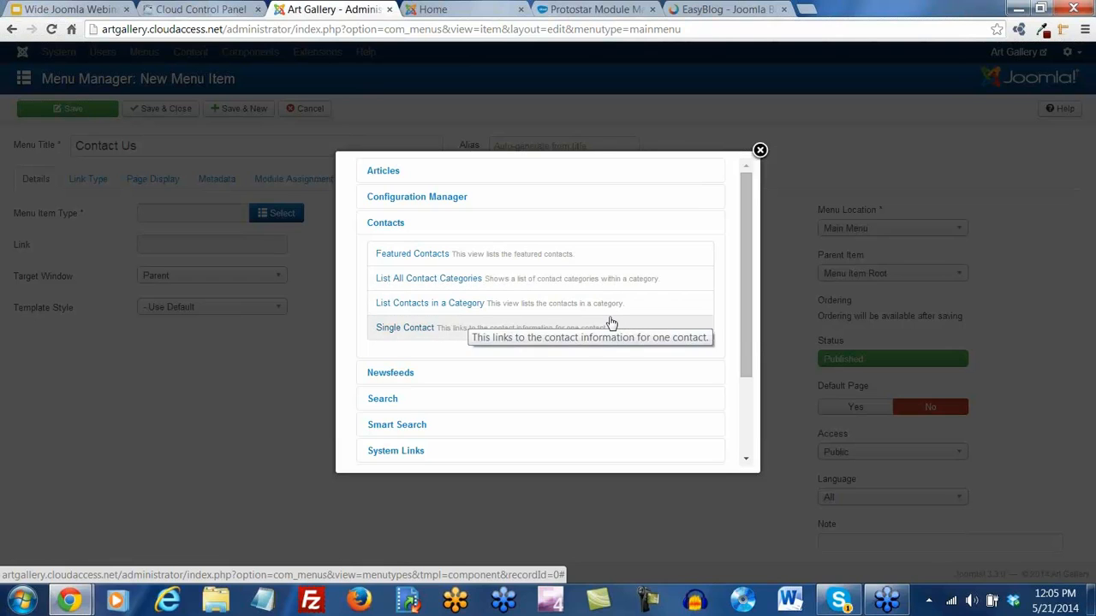
left_click(417, 333)
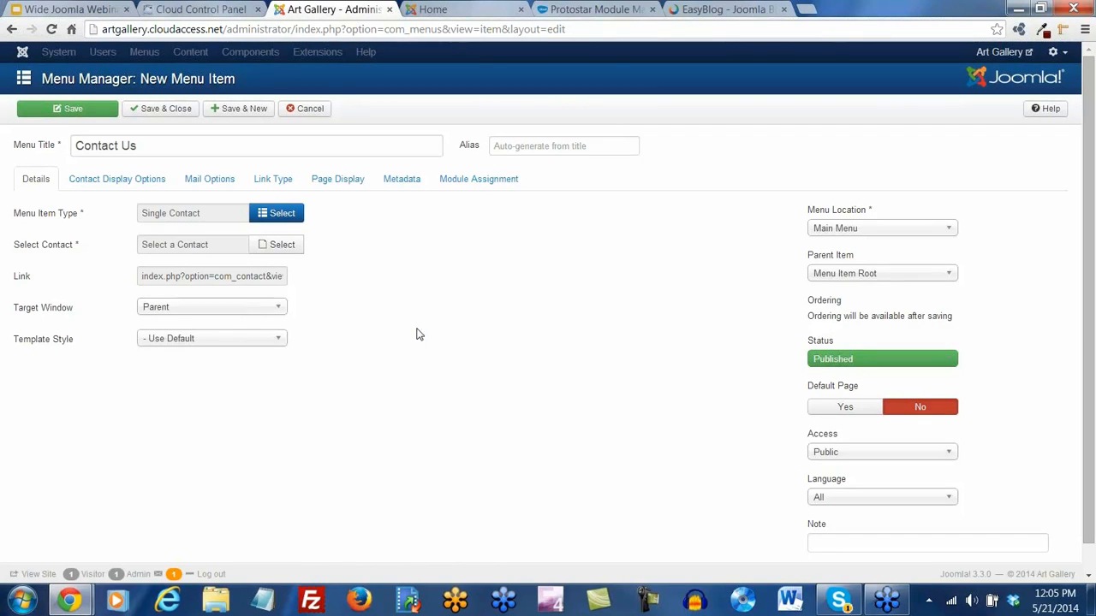
left_click(286, 248)
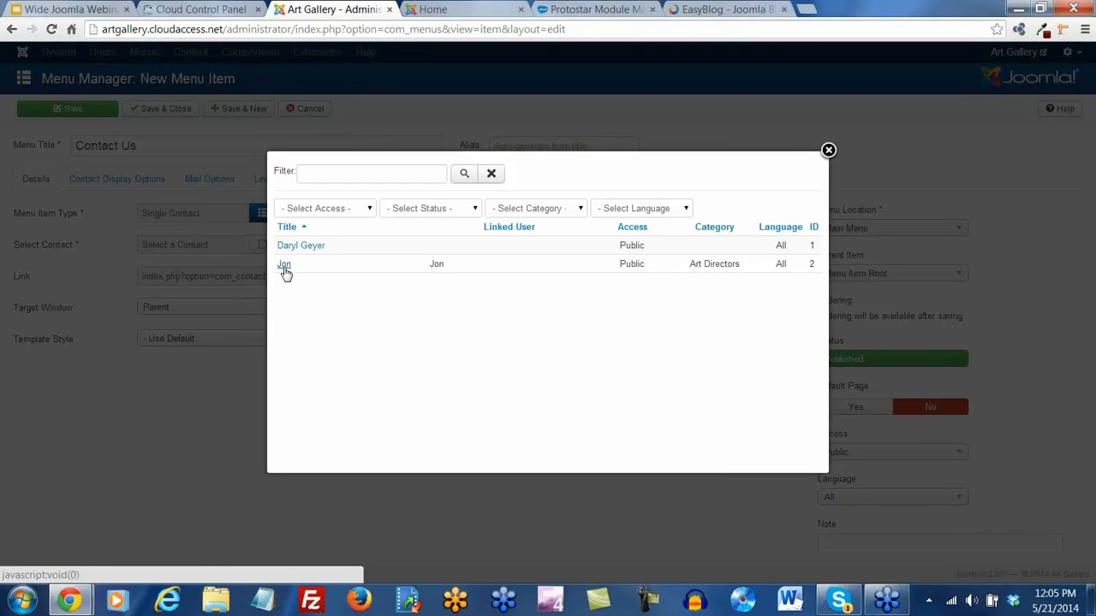
left_click(286, 267)
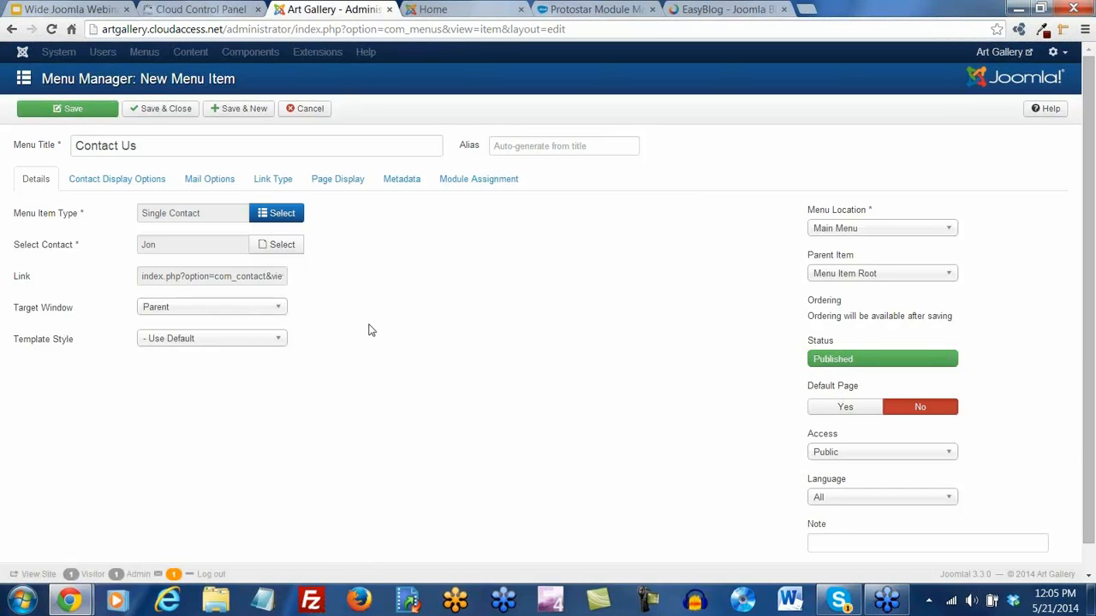
left_click(77, 111)
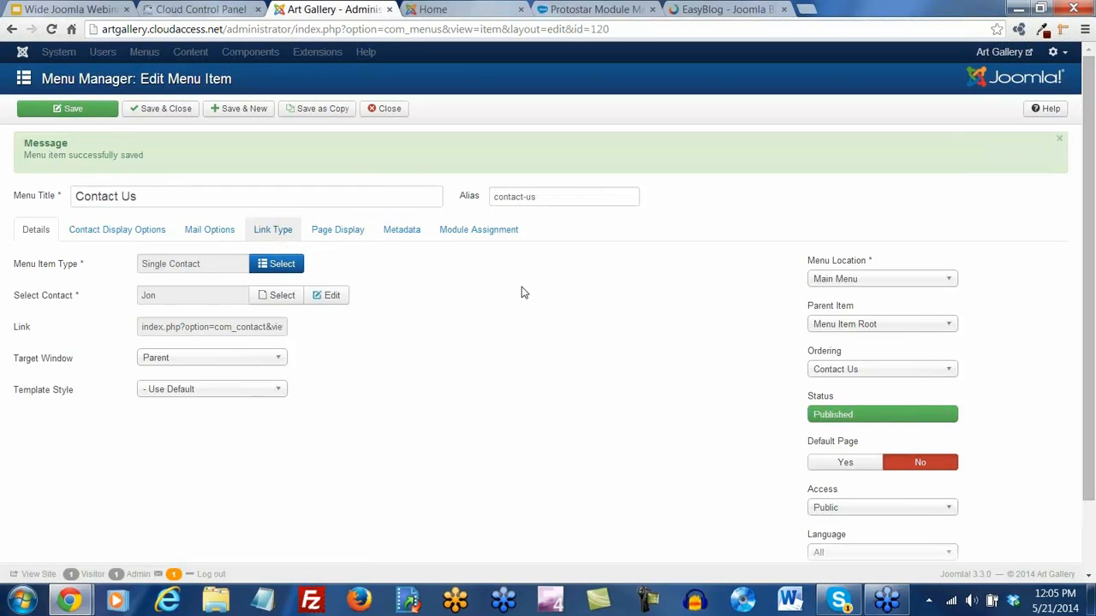
left_click(433, 10)
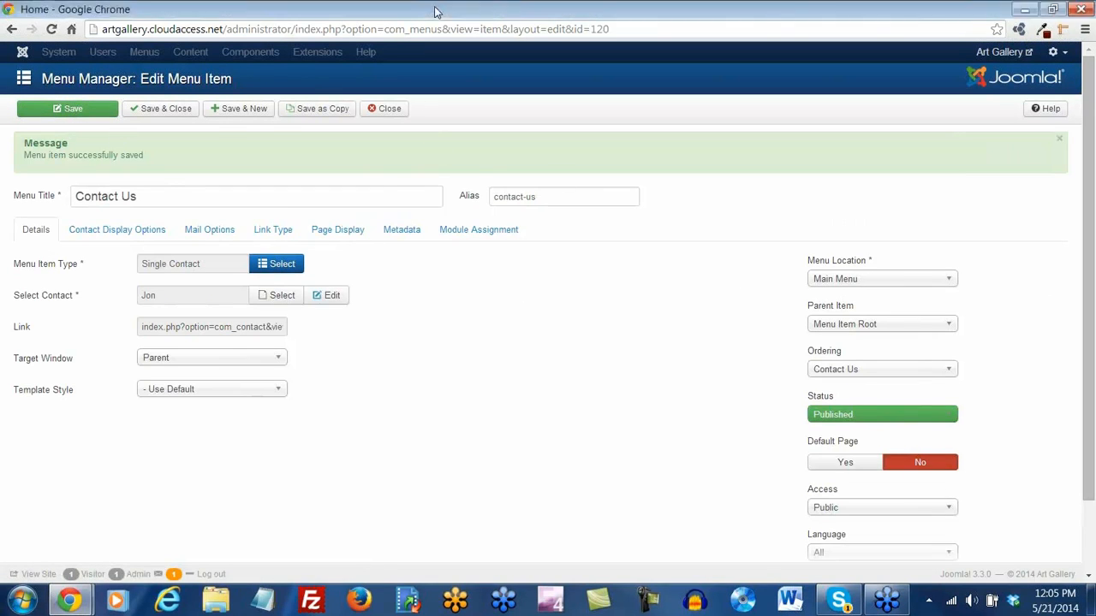
Reload the live site, open Contact Us, expand and scroll through the contact form, then return Home
left_click(52, 30)
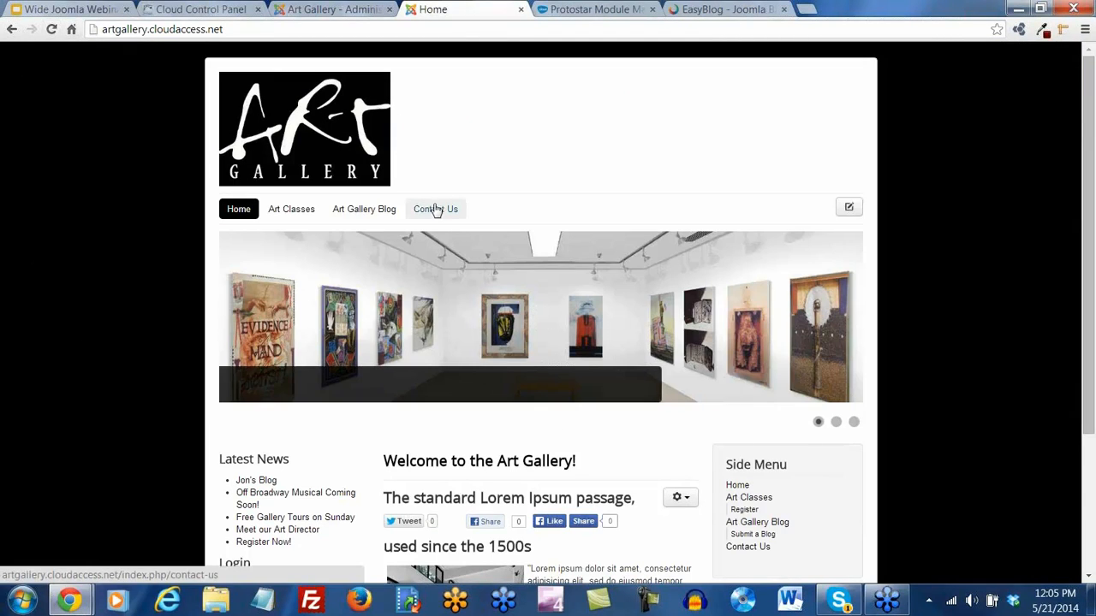
left_click(435, 212)
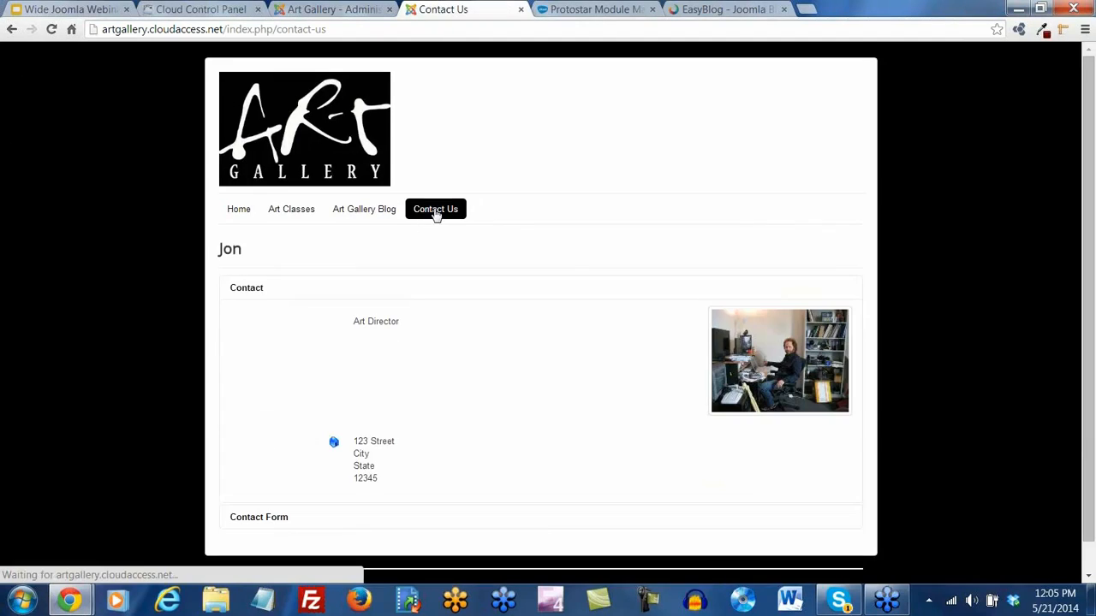
left_click(245, 524)
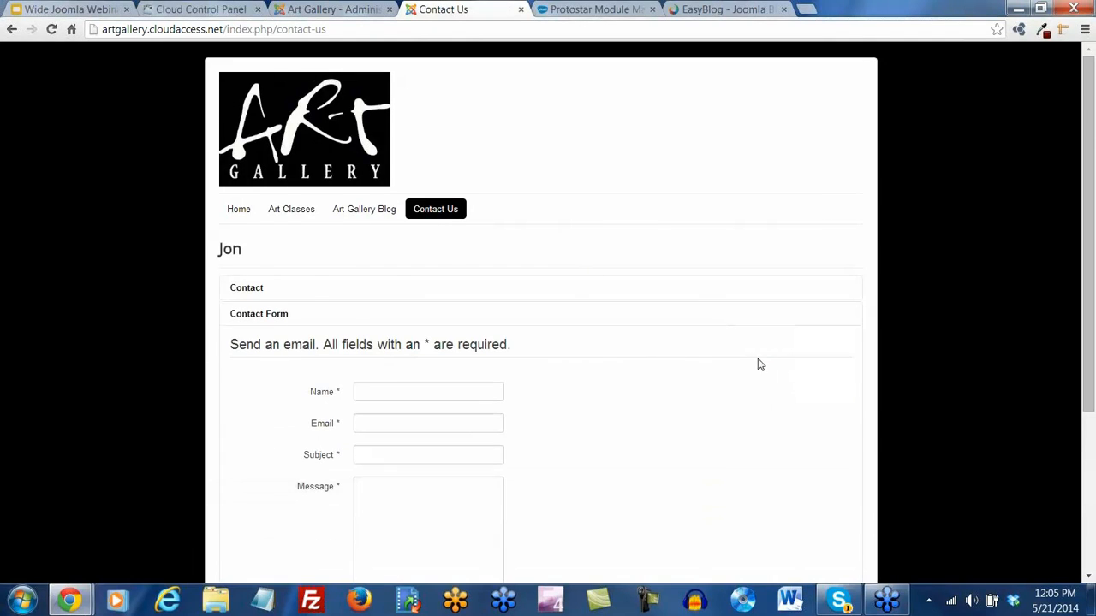
scroll(758, 363, "down", 2)
scroll(669, 388, "down", 2)
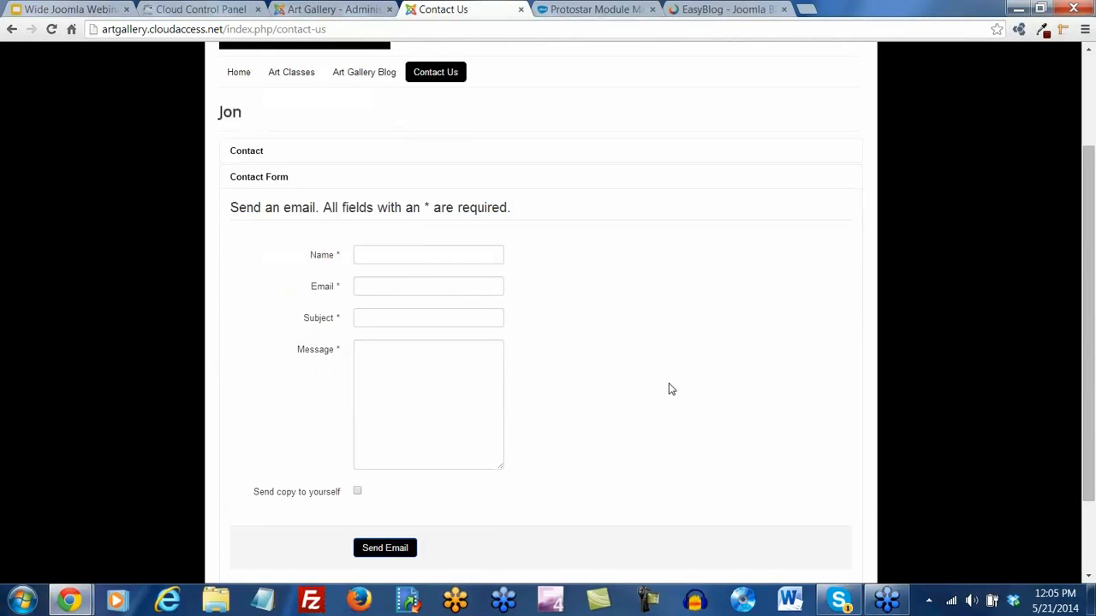
scroll(671, 389, "down", 1)
scroll(671, 390, "up", 1)
scroll(671, 389, "down", 2)
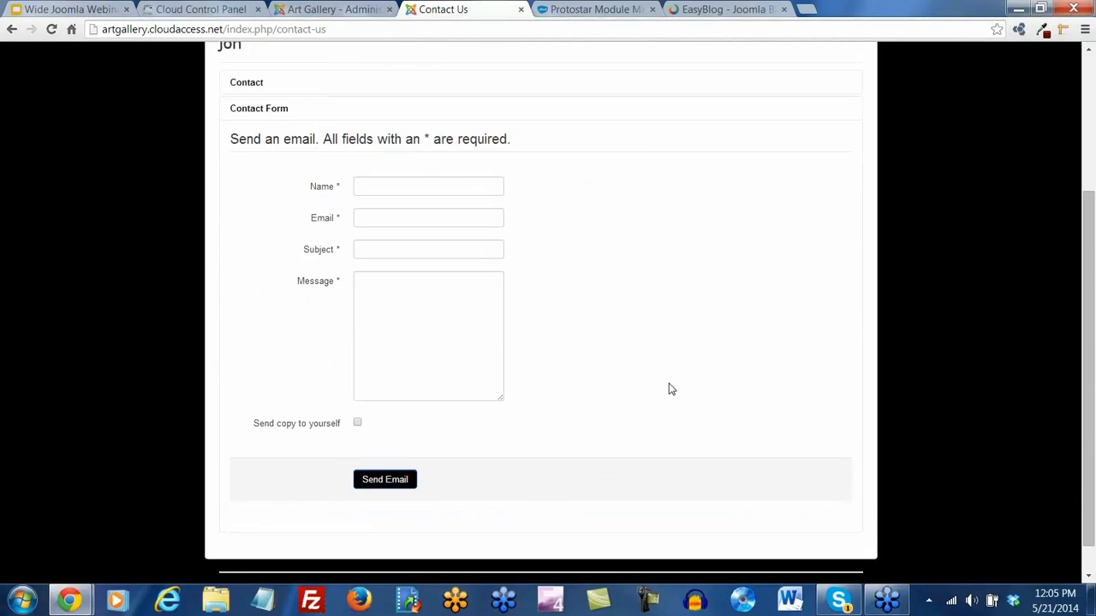
scroll(671, 390, "up", 1)
scroll(671, 389, "up", 3)
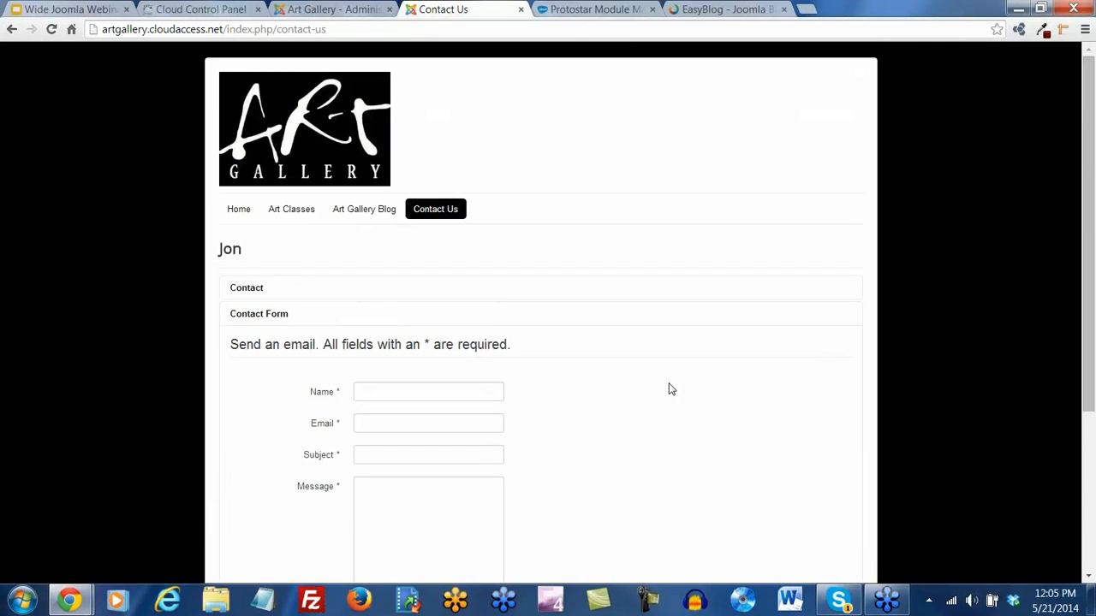
scroll(671, 389, "down", 3)
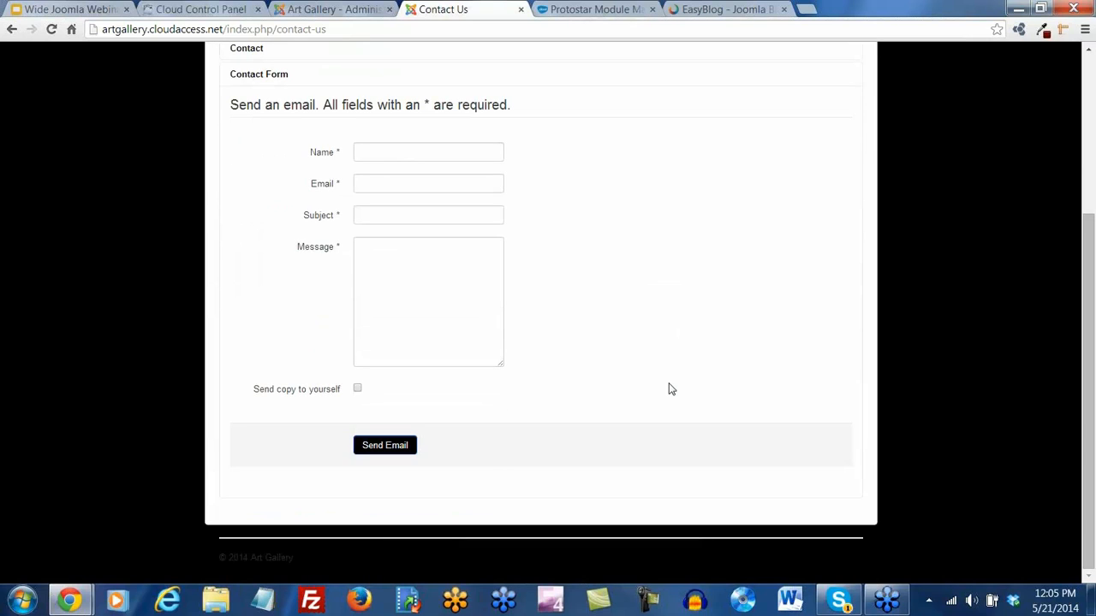
scroll(671, 389, "up", 3)
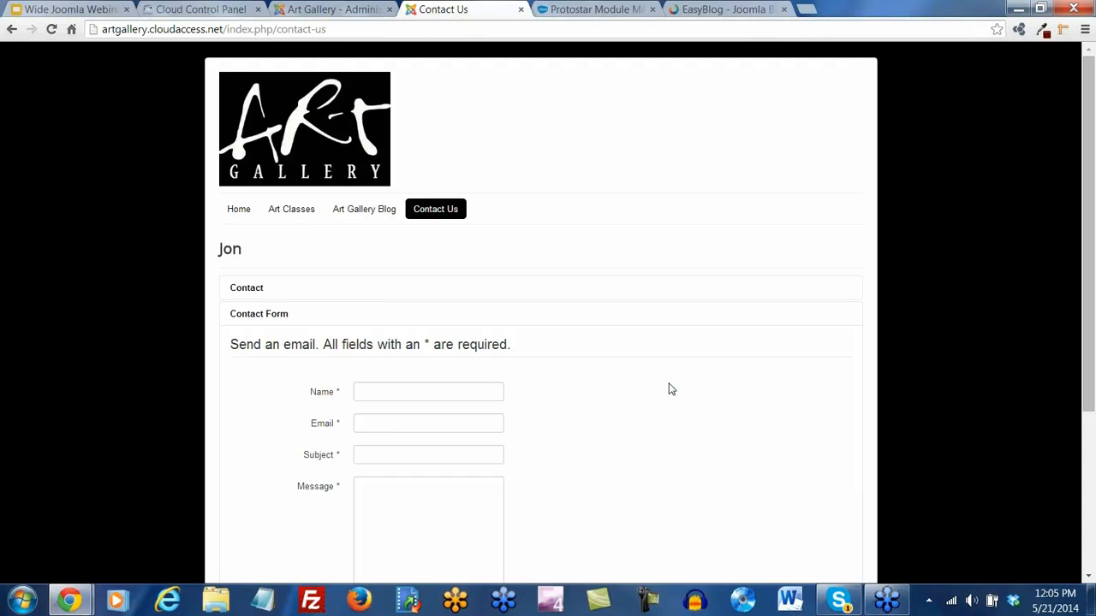
left_click(239, 211)
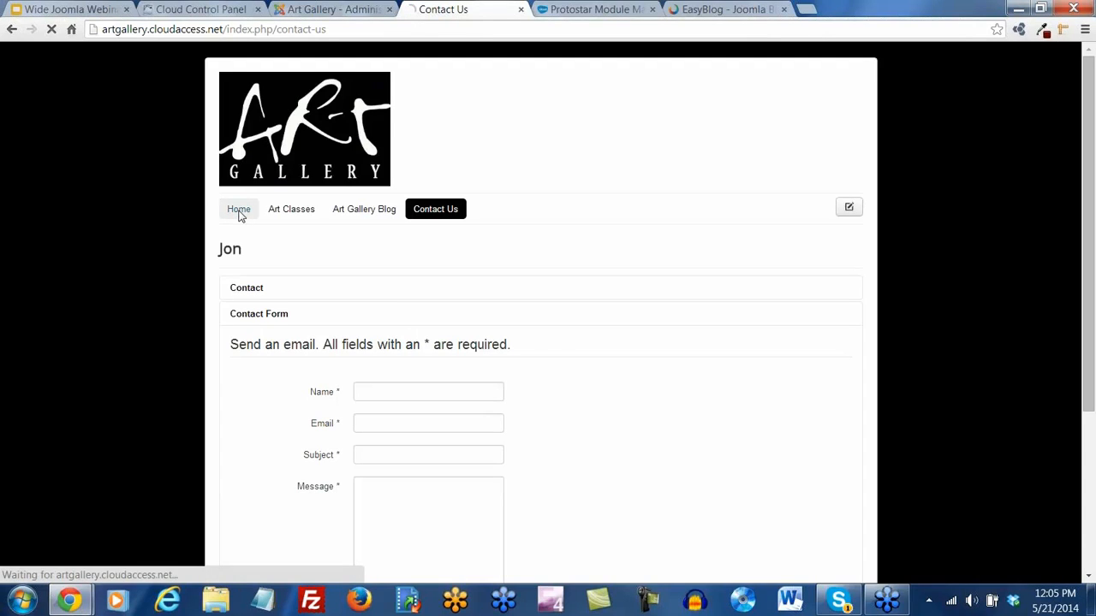
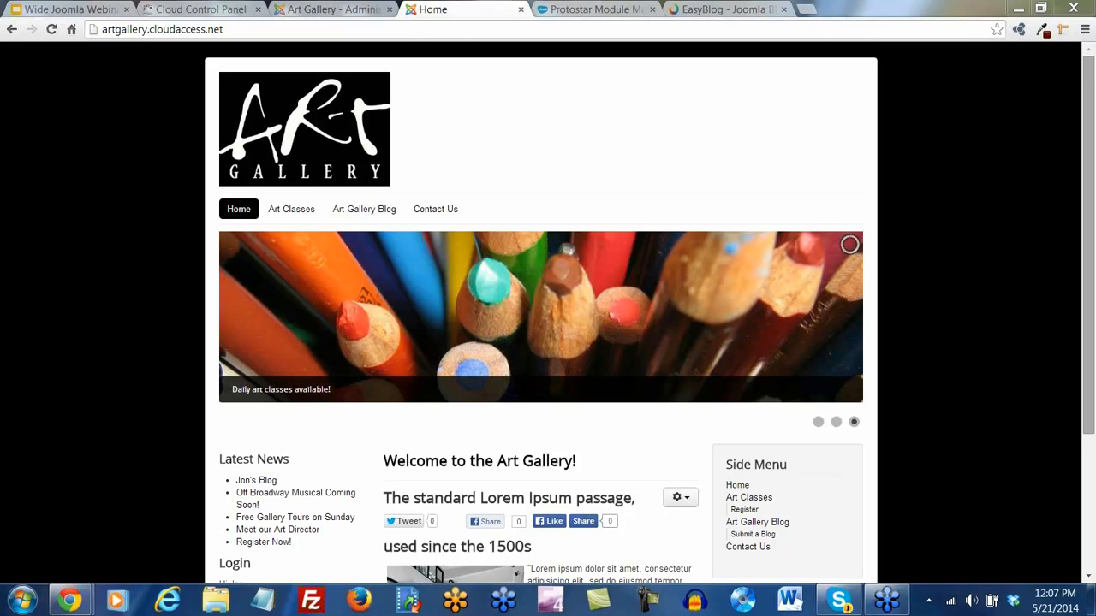
Save and close the Contact Us menu item, then confirm the Control Panel footer shows Joomla 3.3.0
left_click(343, 9)
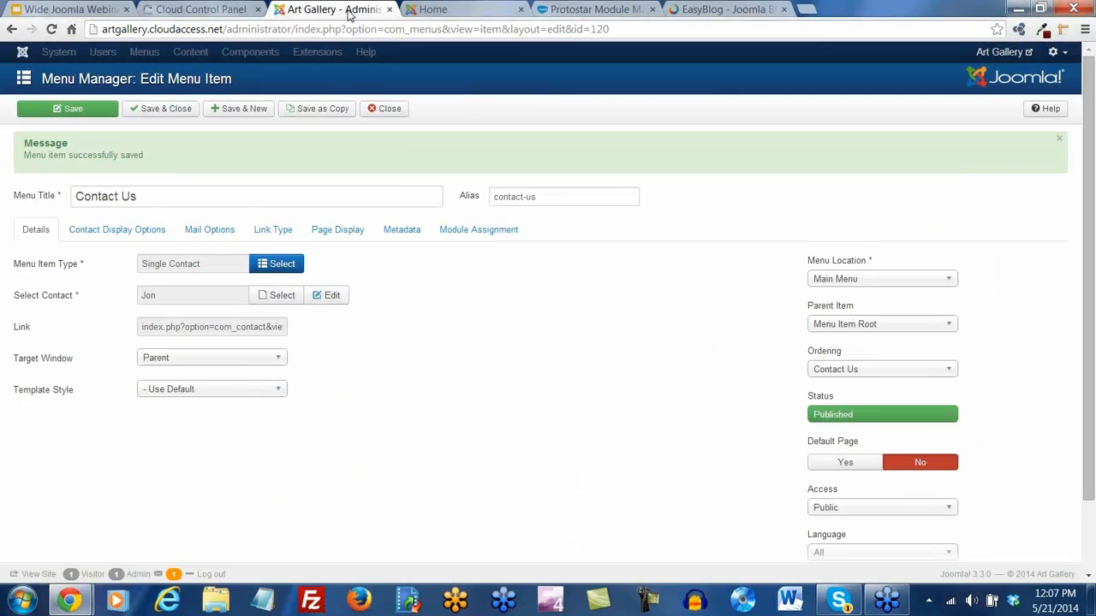
left_click(171, 109)
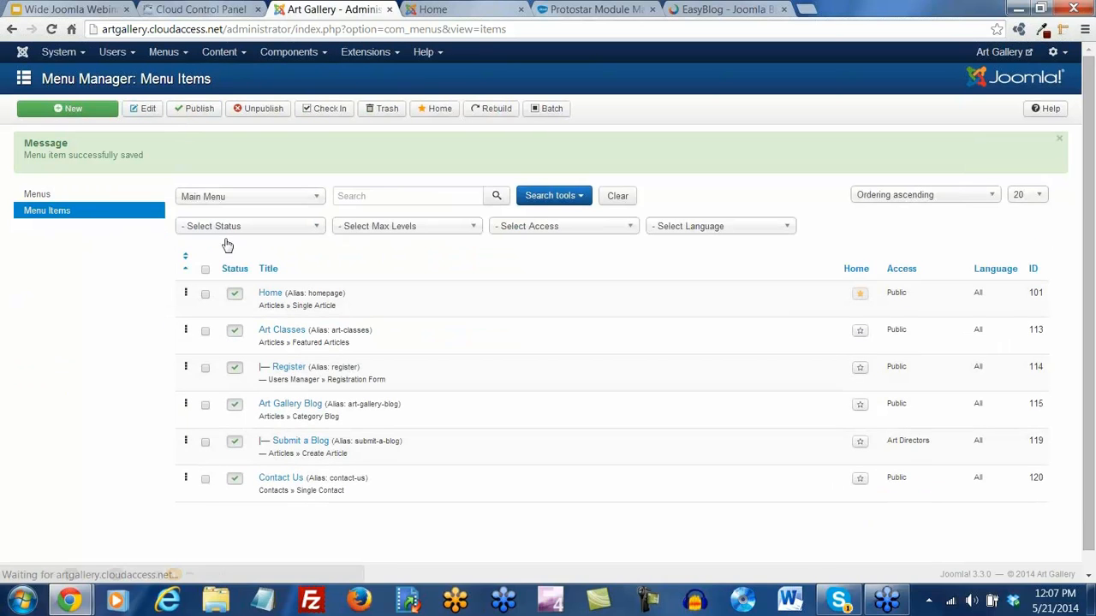
left_click(60, 52)
left_click(67, 76)
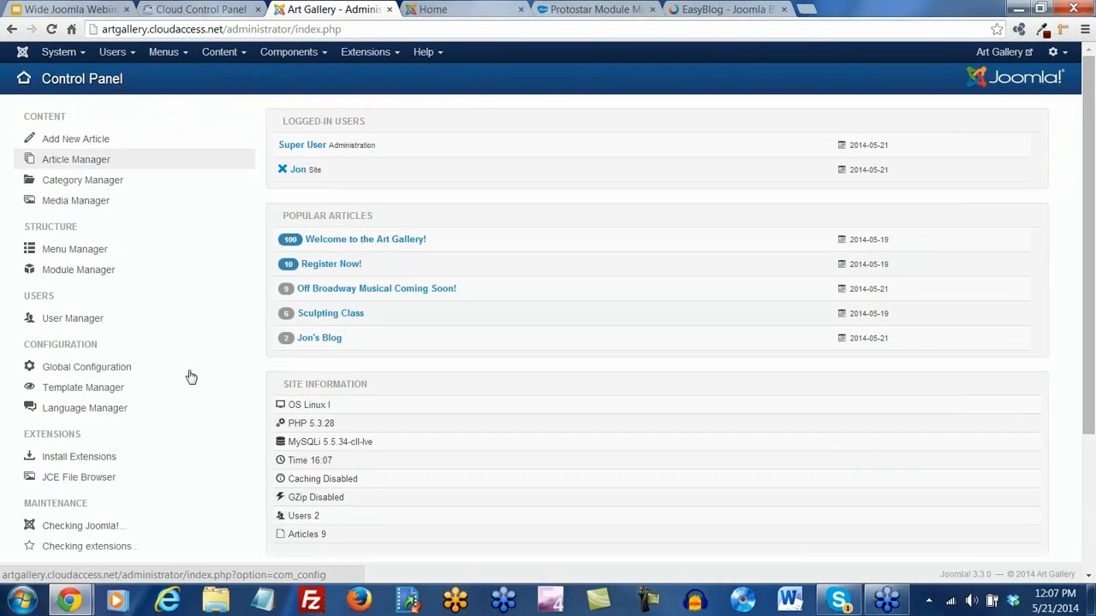
scroll(191, 377, "down", 1)
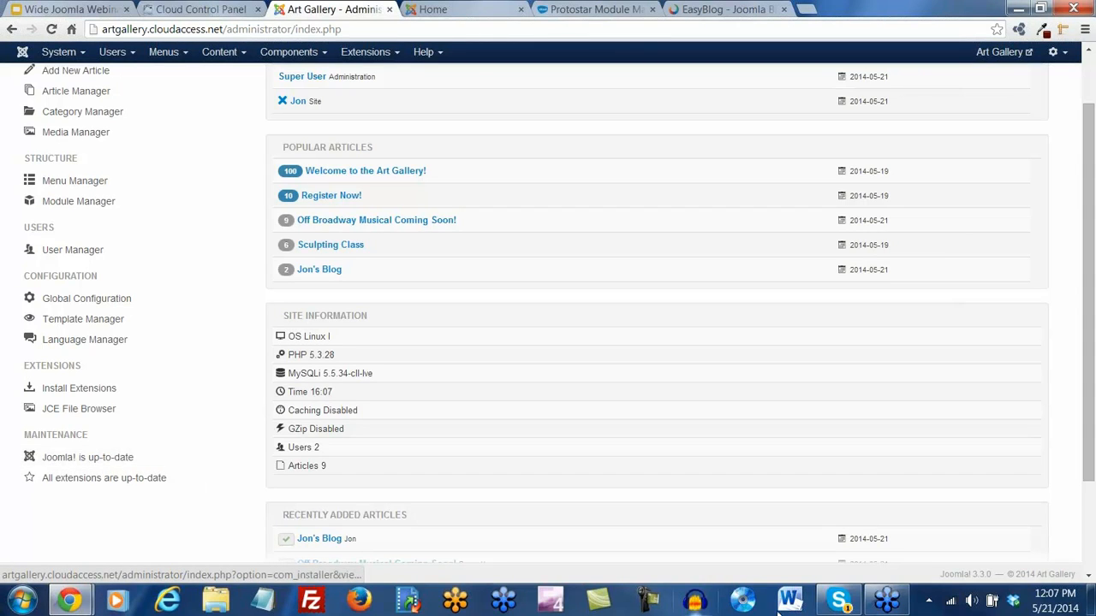
left_click_drag(992, 575, 942, 570)
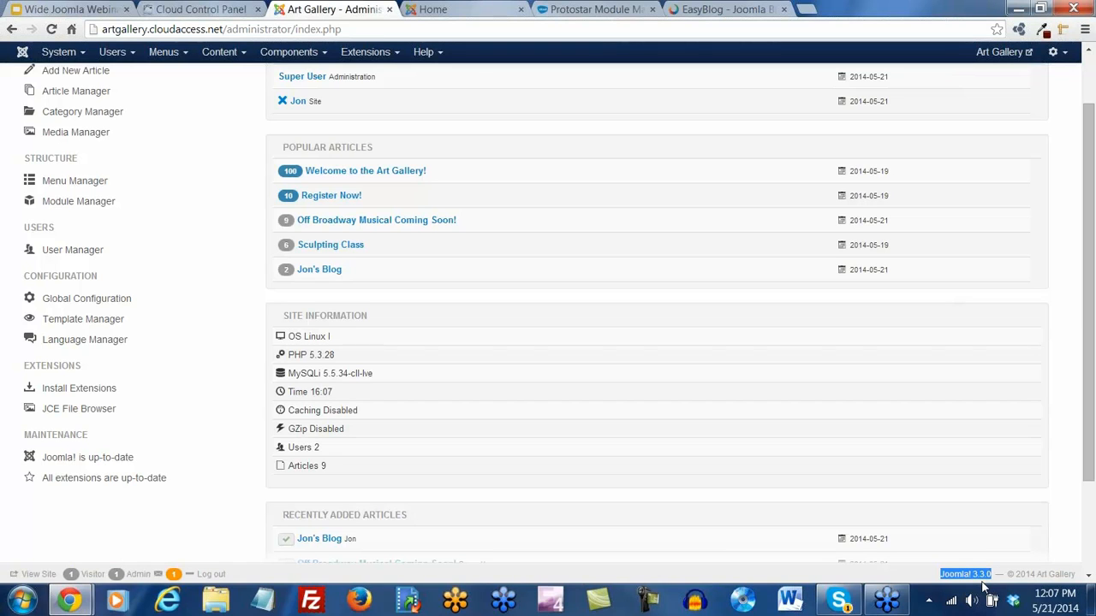
From CCP Home, manage the webinar42114 site and log in to its Joomla administrator
left_click(190, 9)
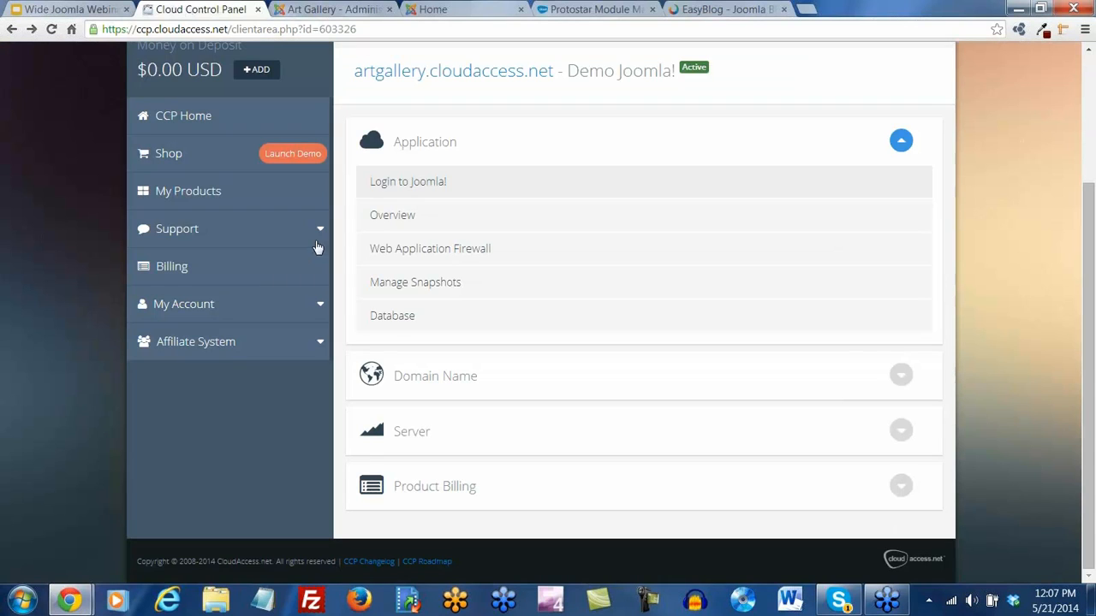
scroll(370, 333, "up", 3)
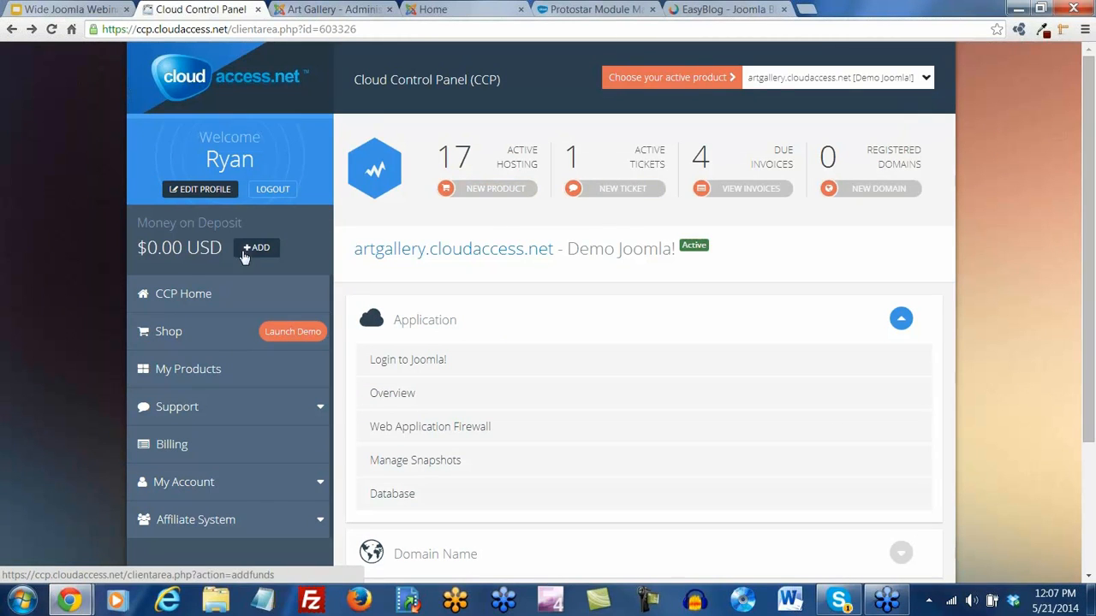
left_click(172, 299)
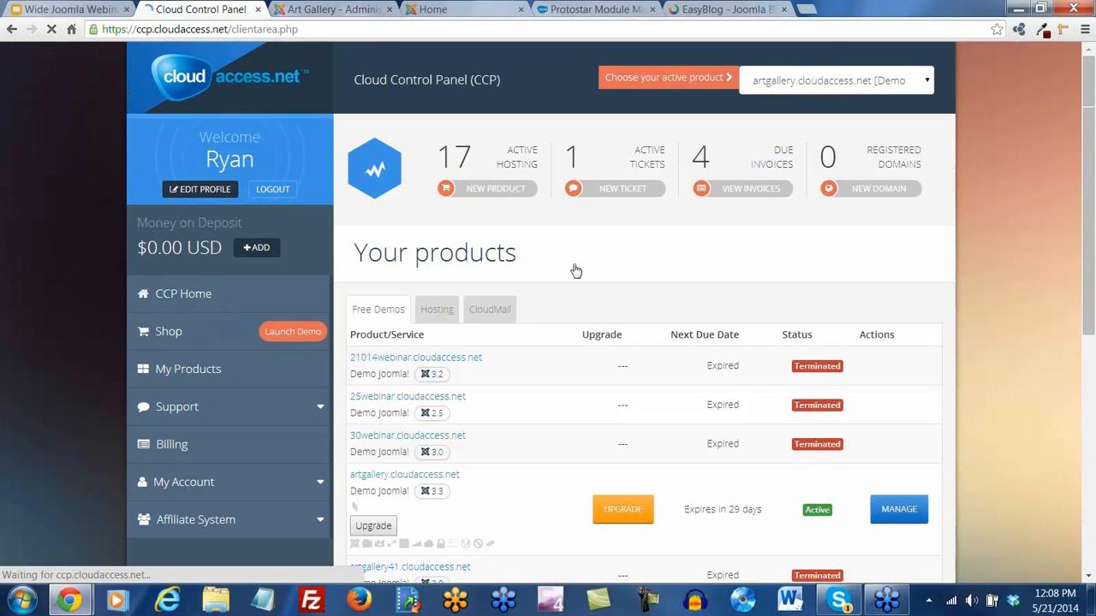
scroll(651, 268, "down", 3)
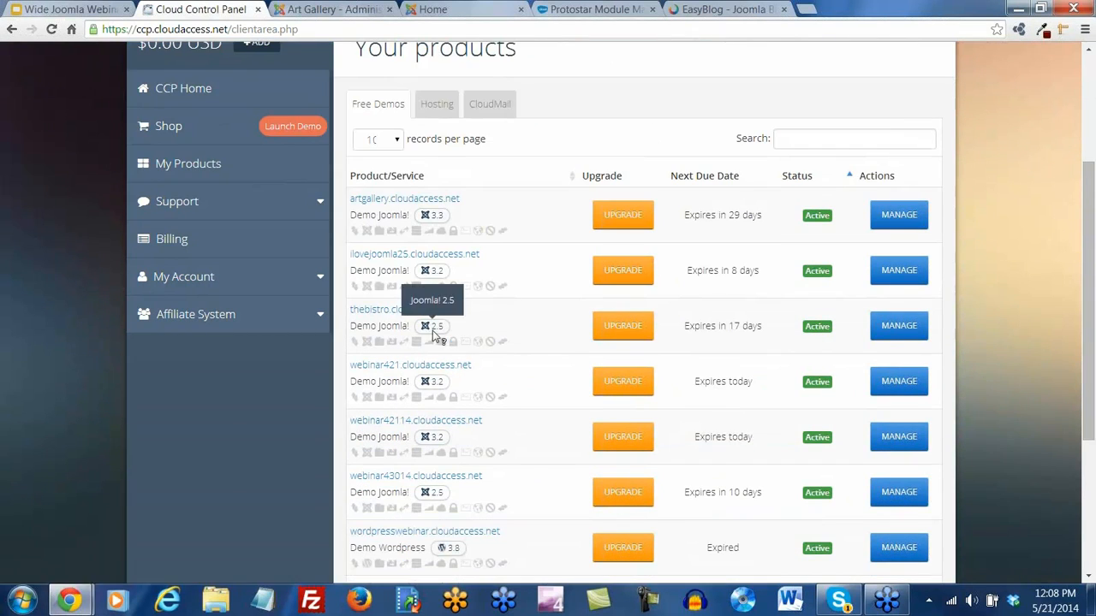
scroll(535, 371, "down", 1)
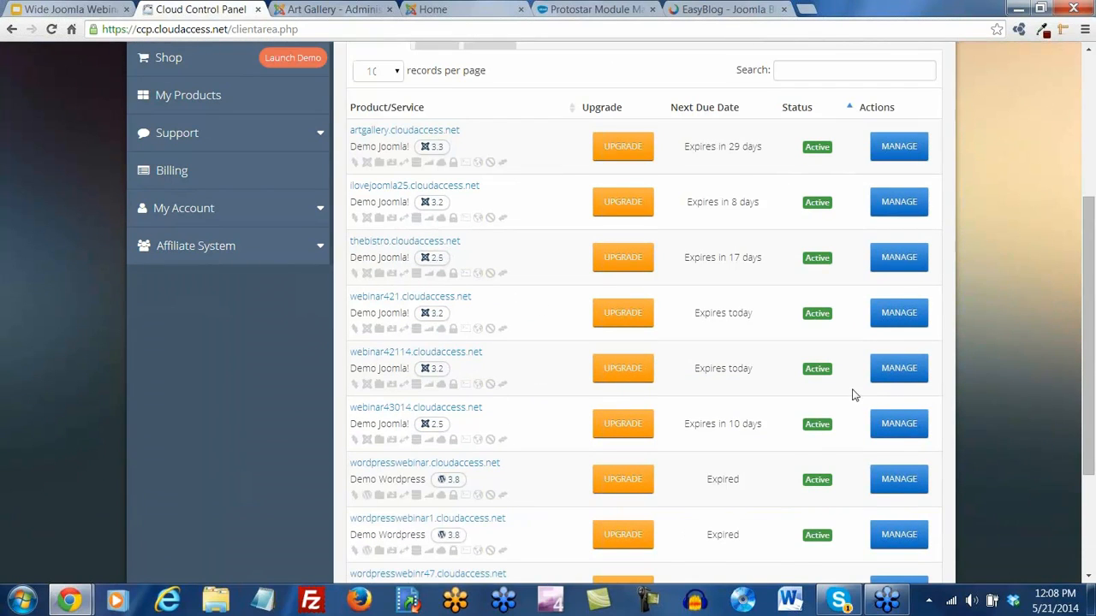
left_click(909, 372)
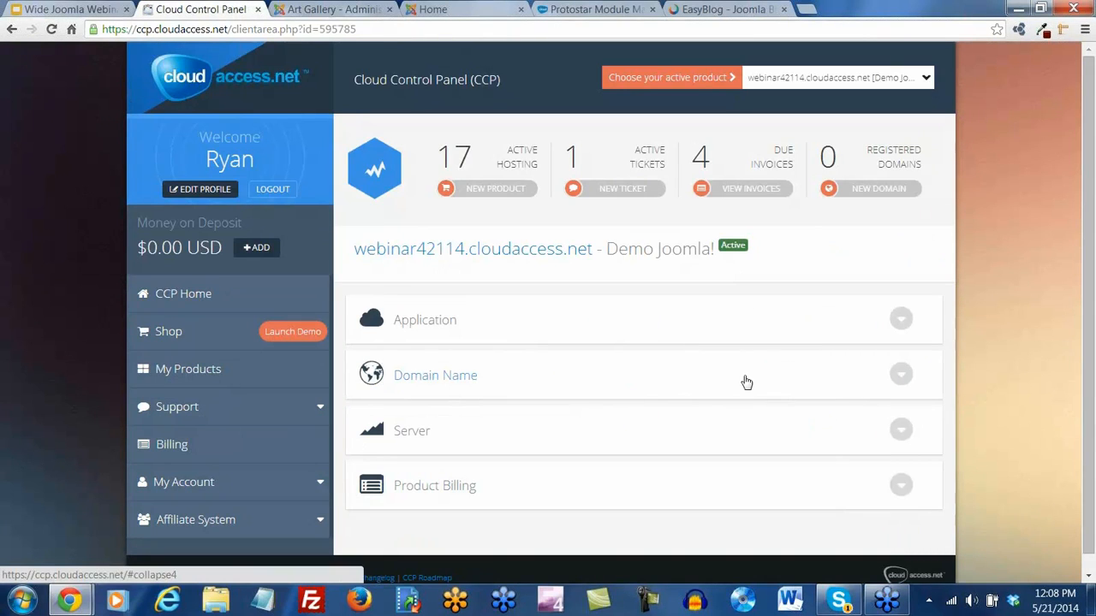
left_click(907, 327)
left_click(430, 363)
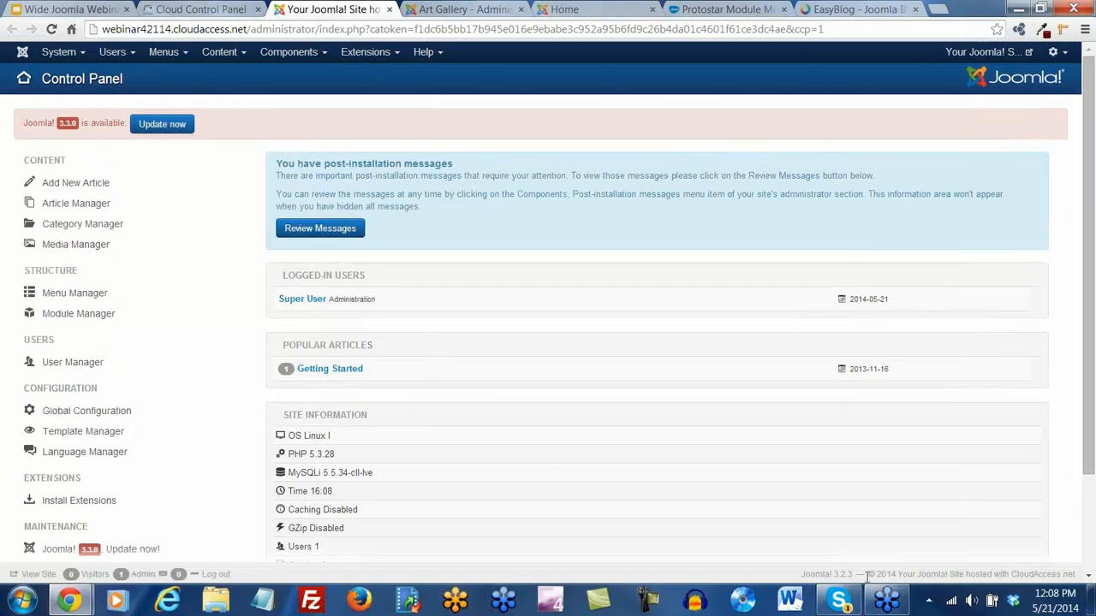
Note the installed 3.2.3 version in the footer, then start the update to 3.3.0
left_click_drag(854, 575, 833, 574)
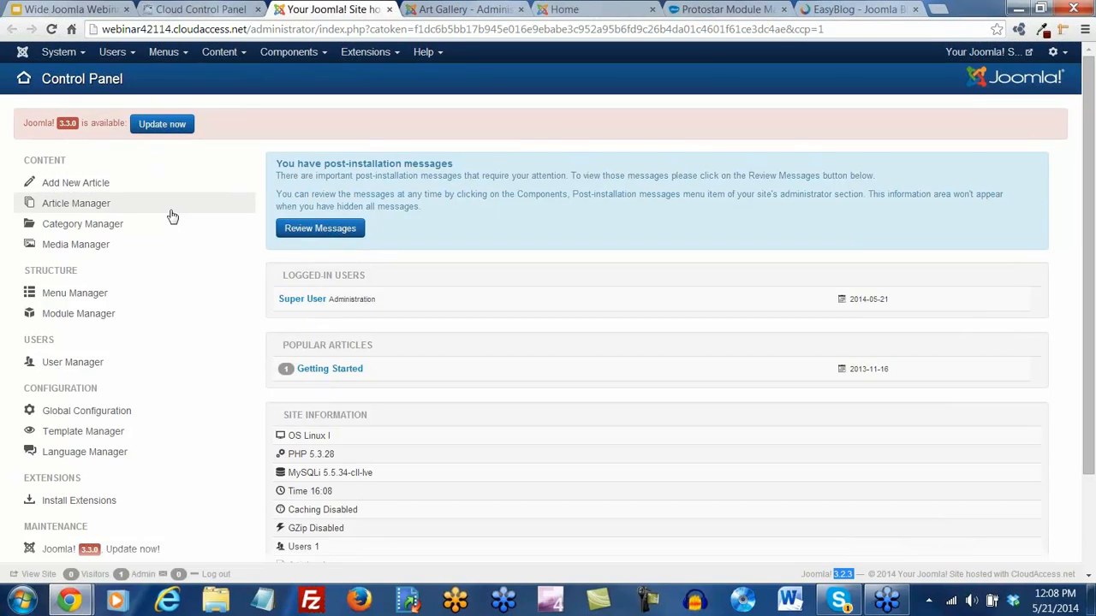
scroll(171, 222, "down", 3)
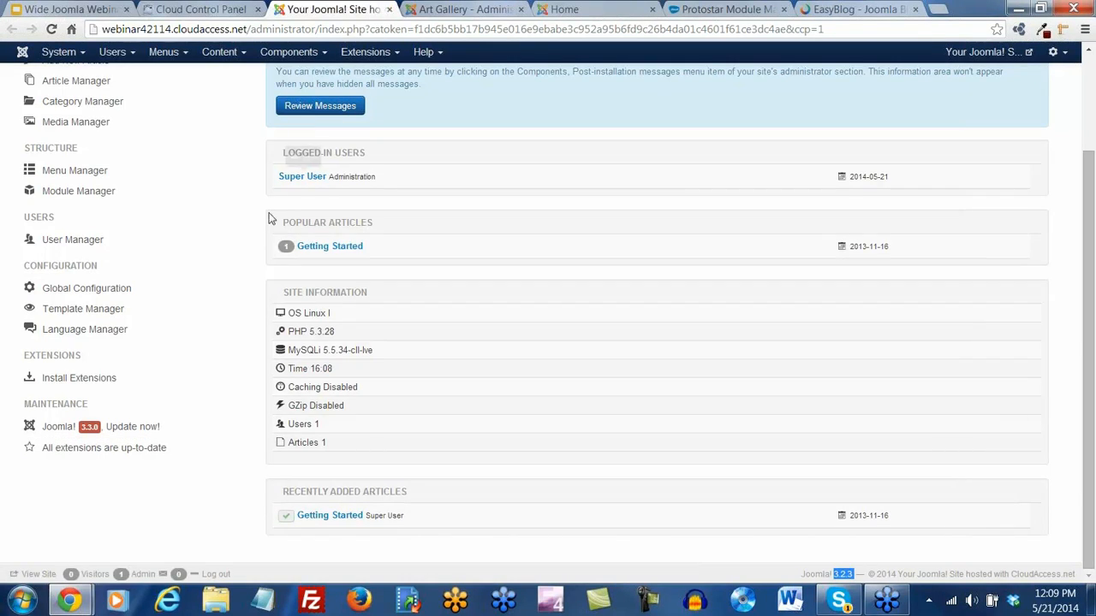
scroll(240, 207, "up", 3)
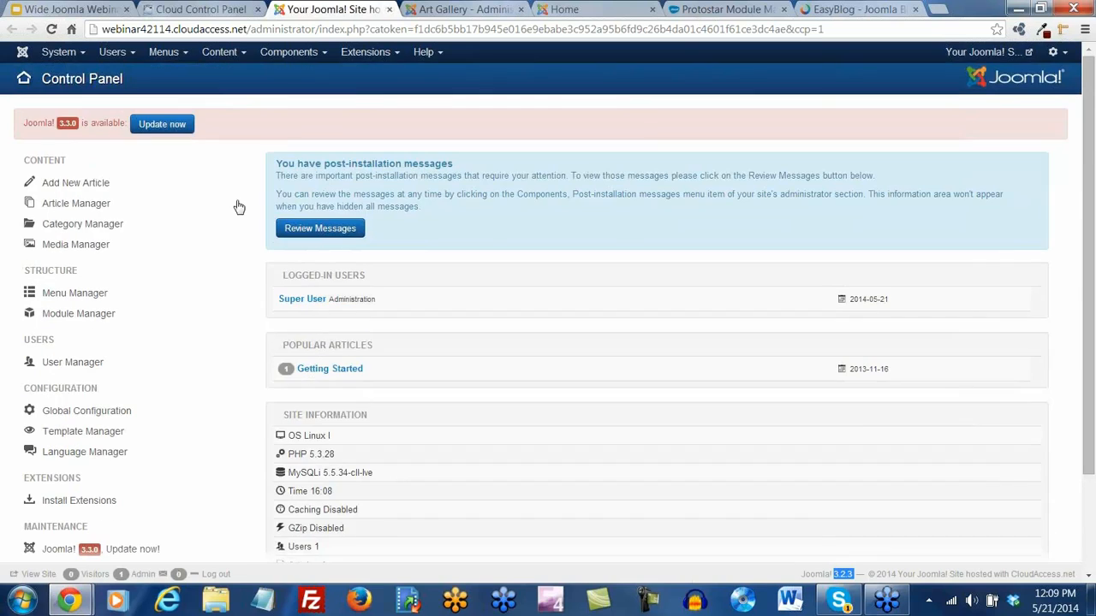
left_click(181, 129)
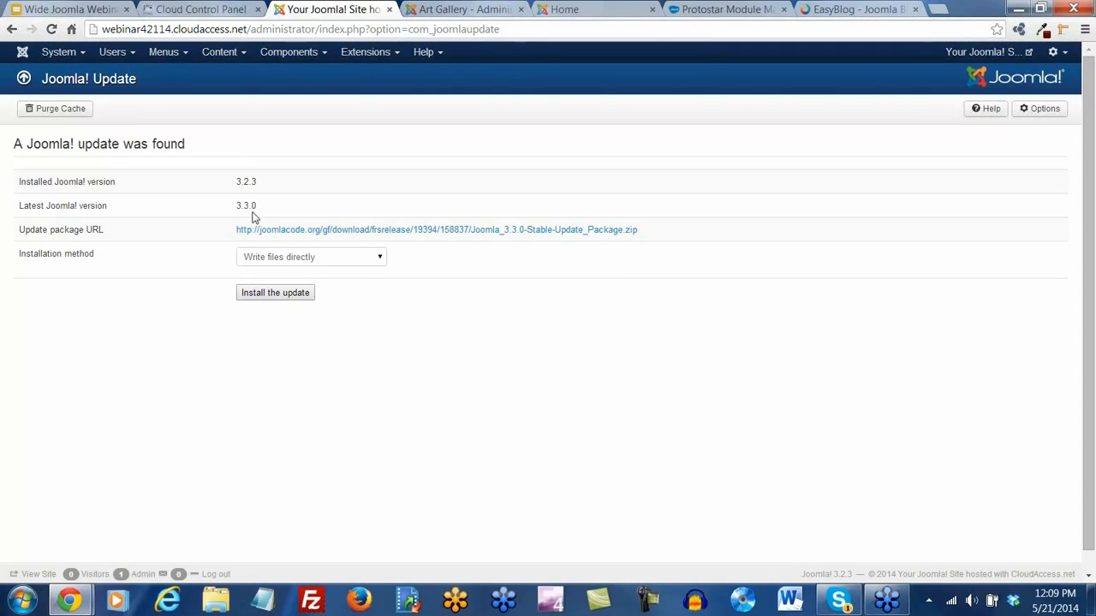
Install the 3.3.0 update on webinar42114, then close that site and return to the Art Gallery admin
left_click(280, 295)
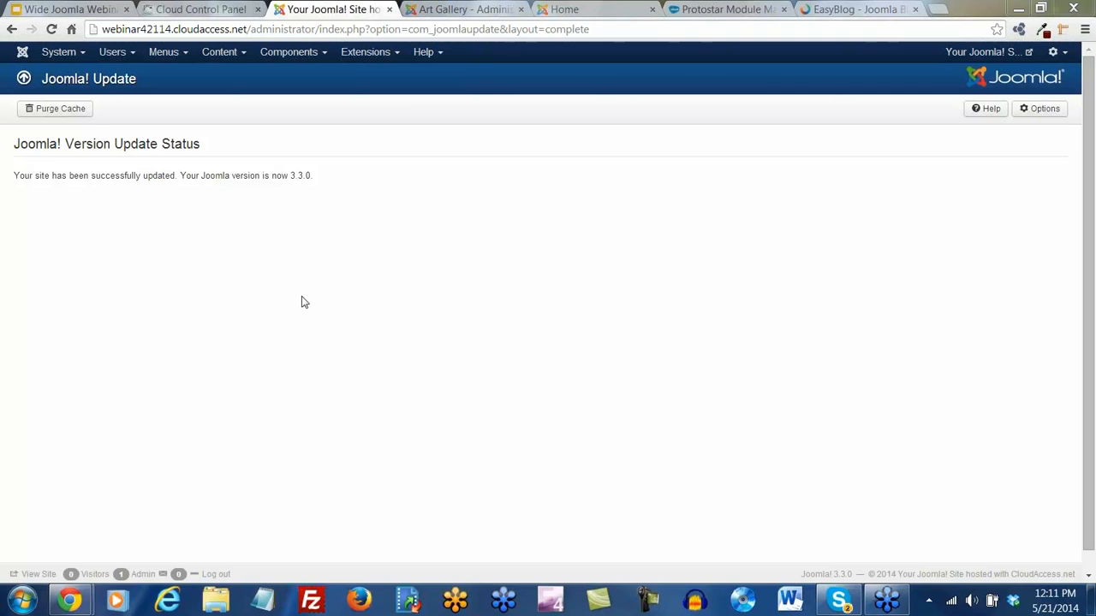
left_click(389, 8)
left_click(343, 8)
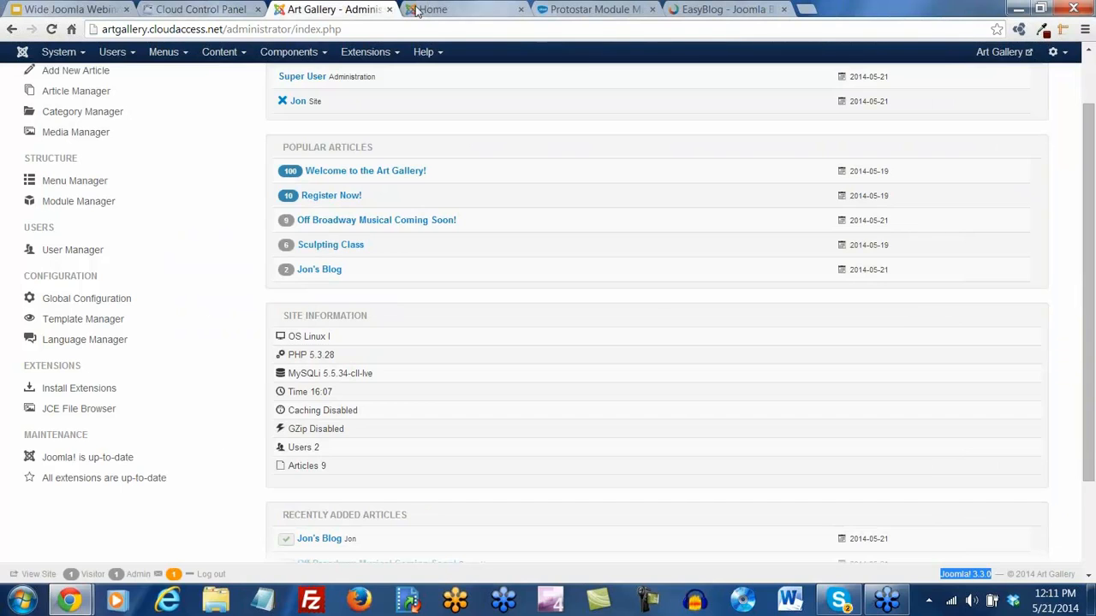
Log out of the Art Gallery front end and go to Create an Account in the User Menu
left_click(464, 9)
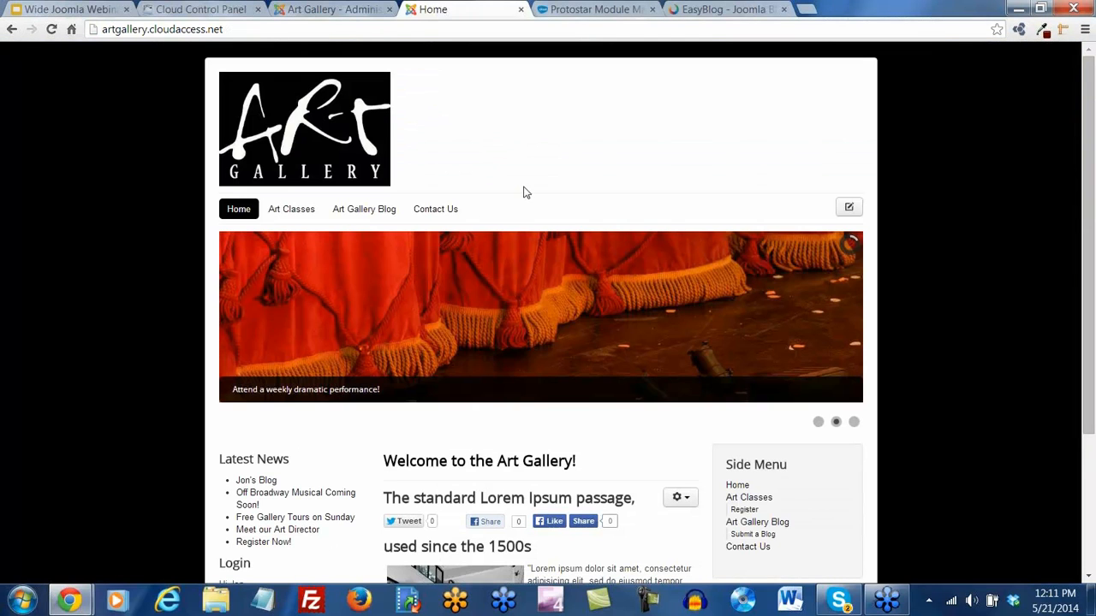
scroll(714, 349, "down", 3)
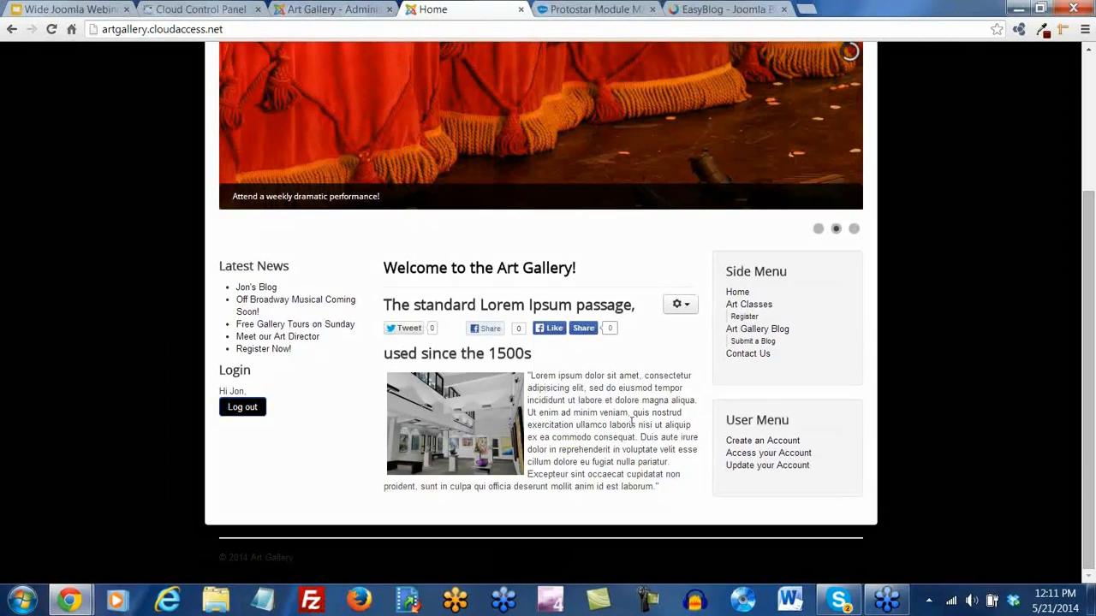
mouse_move(796, 403)
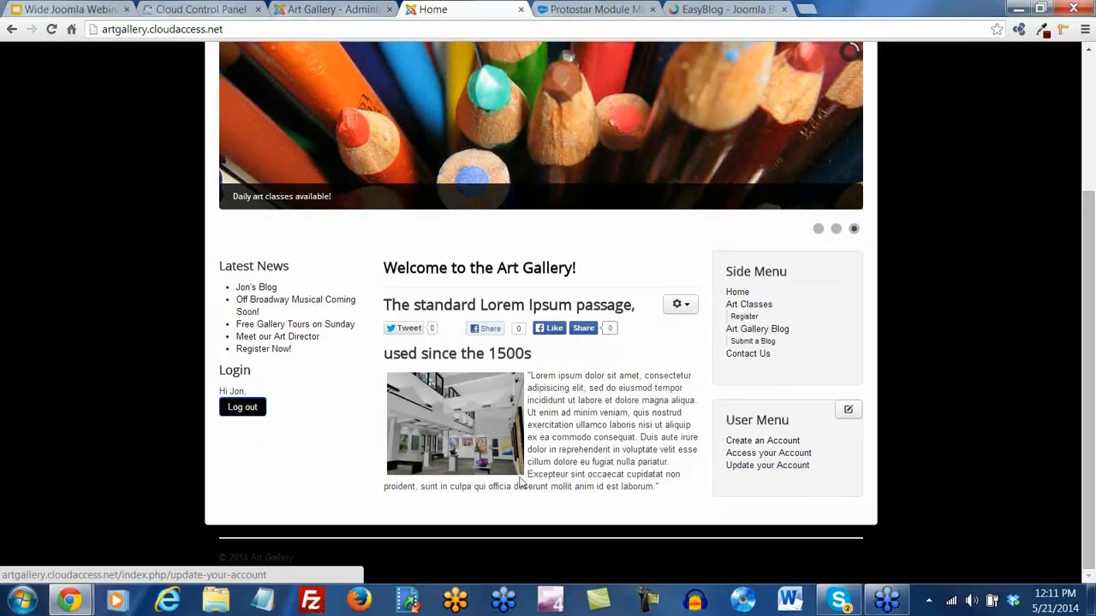
left_click(244, 410)
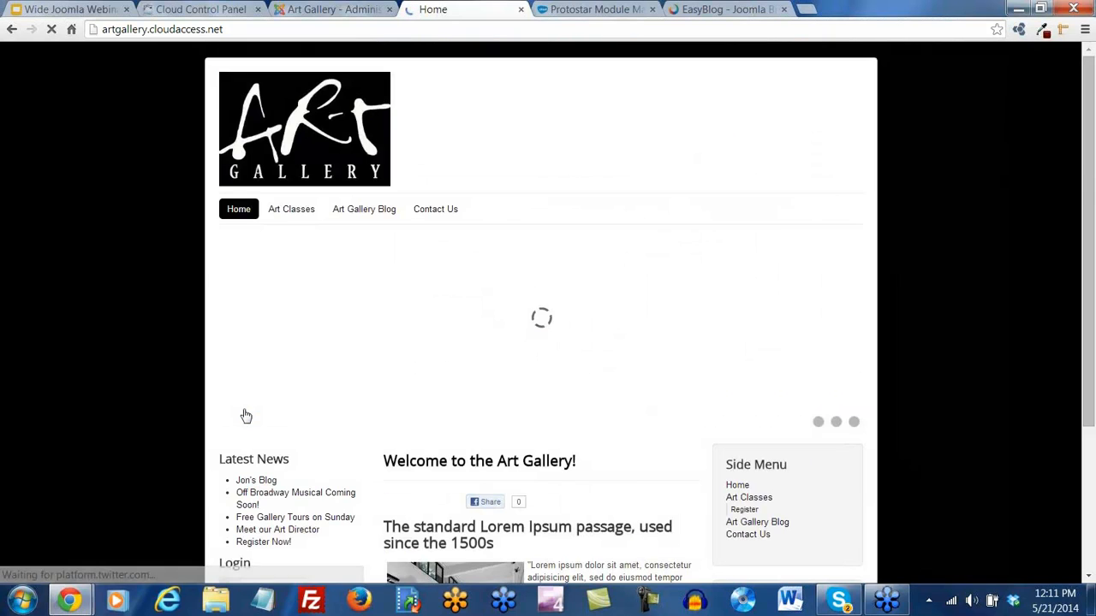
scroll(245, 416, "down", 3)
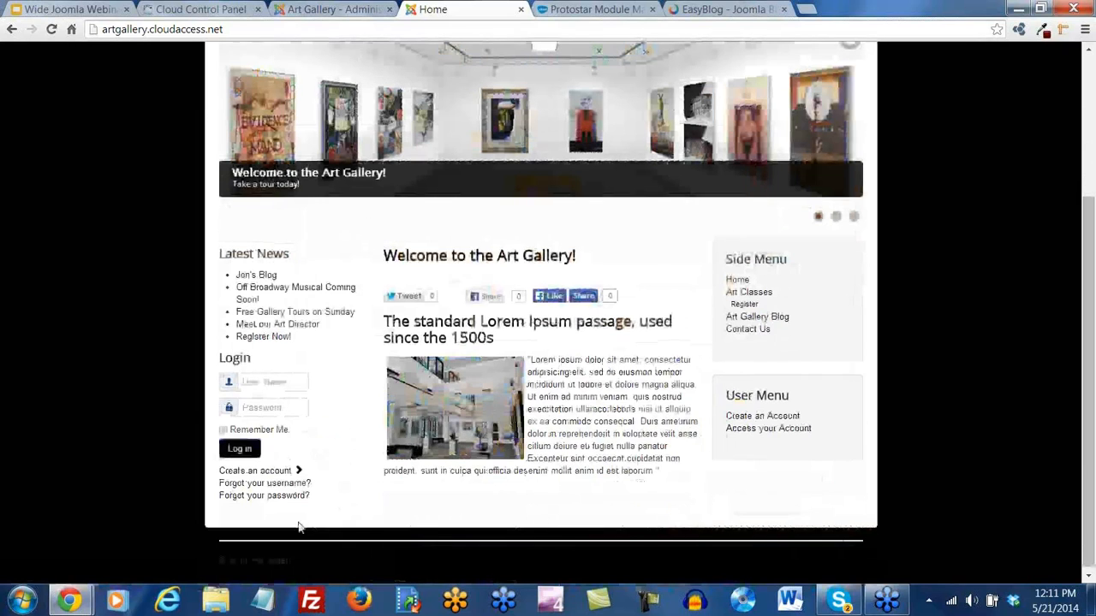
left_click(786, 416)
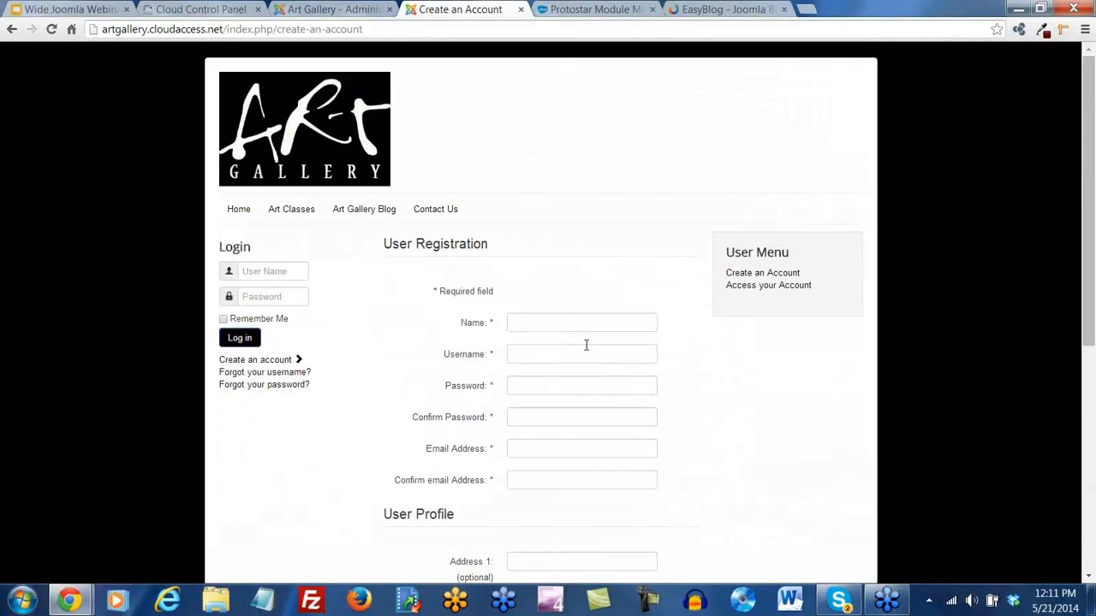
Fill the registration form with a name, username, password and matching e-mail addresses
left_click(558, 324)
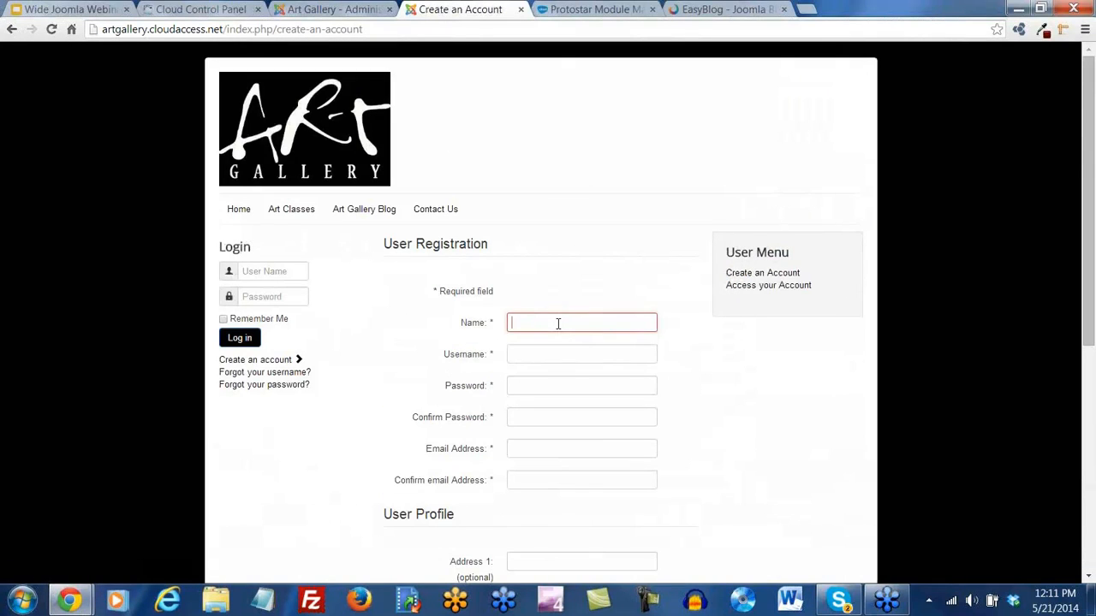
type("Jon")
key("Tab")
type("Jon")
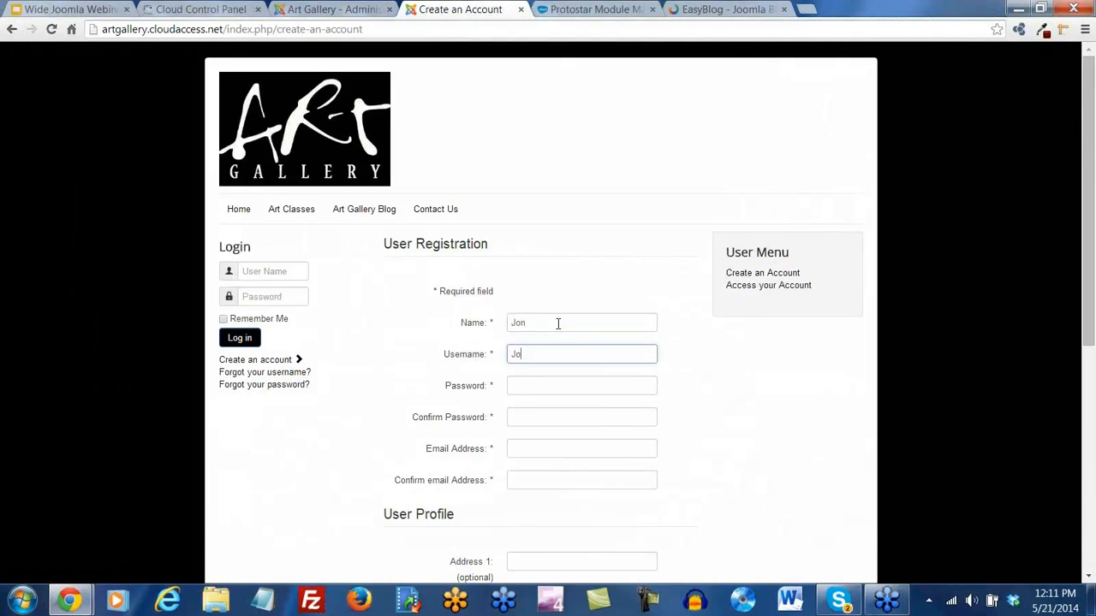
key("Tab")
type("*******")
key("Tab")
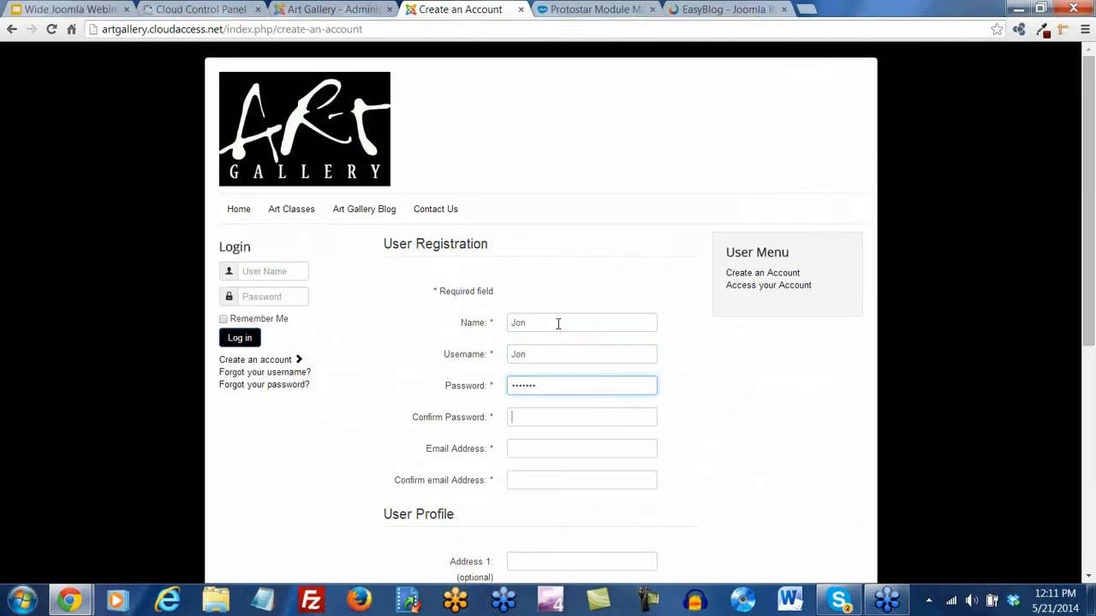
type("*******")
key("Tab")
type("jon2")
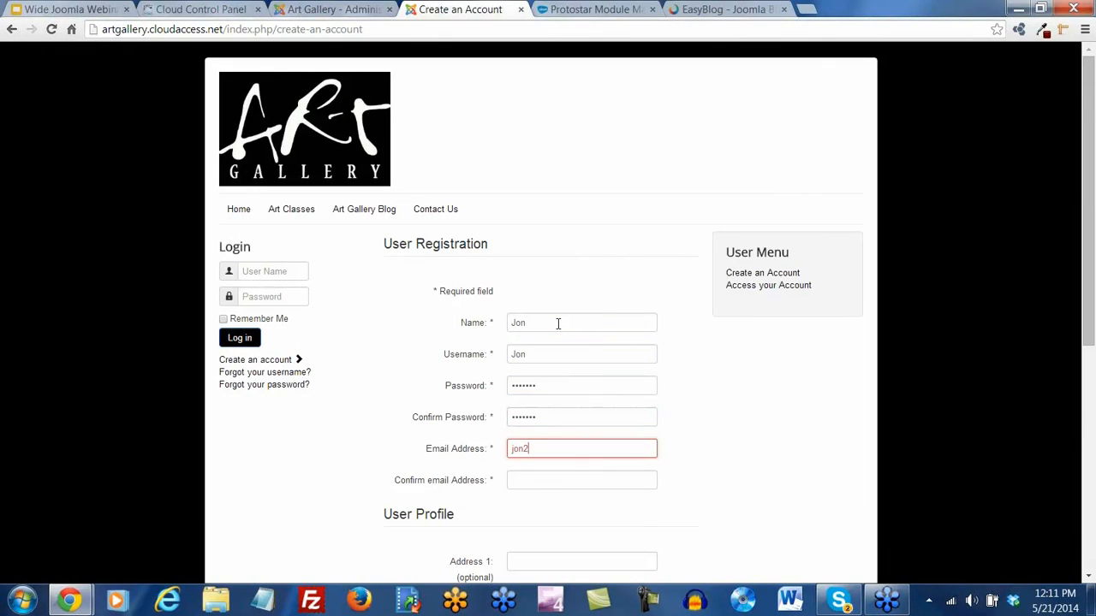
type("@fakeemail")
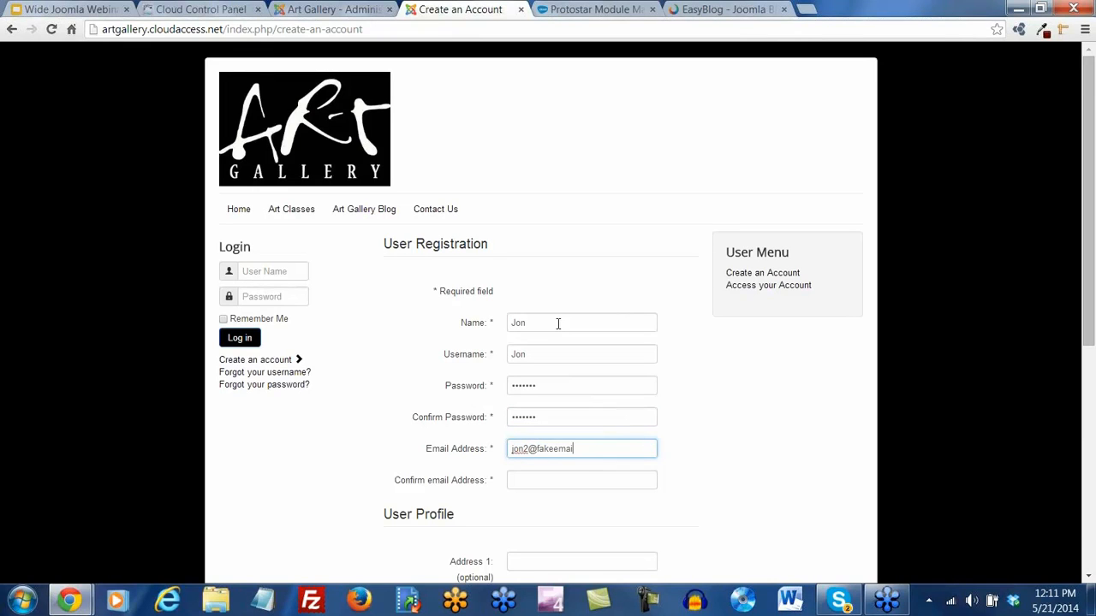
type(".com")
key("Tab")
type("jon2")
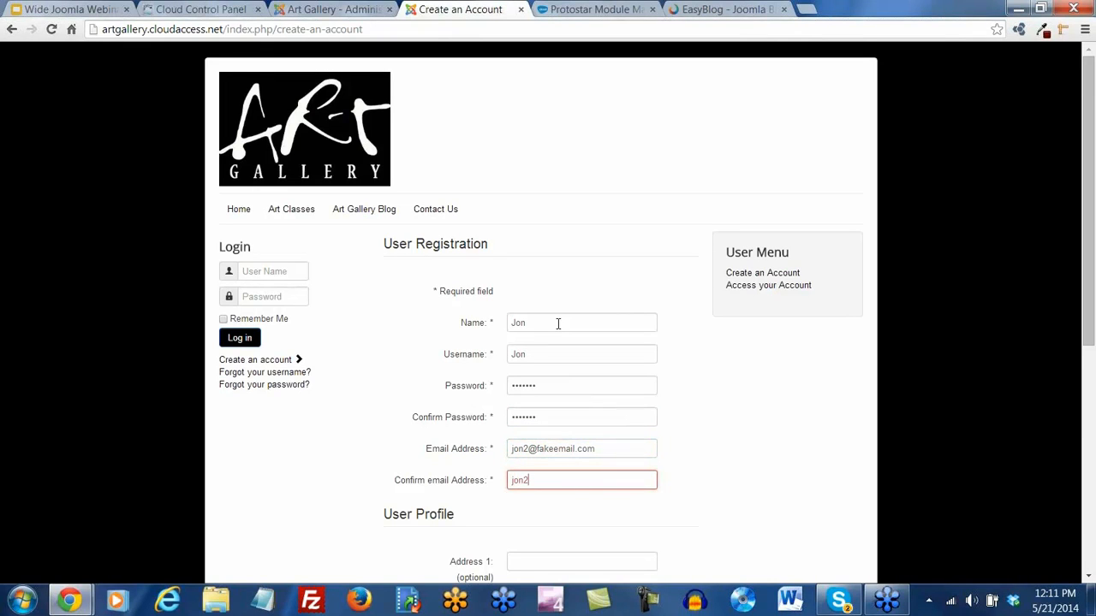
type("@fakeem")
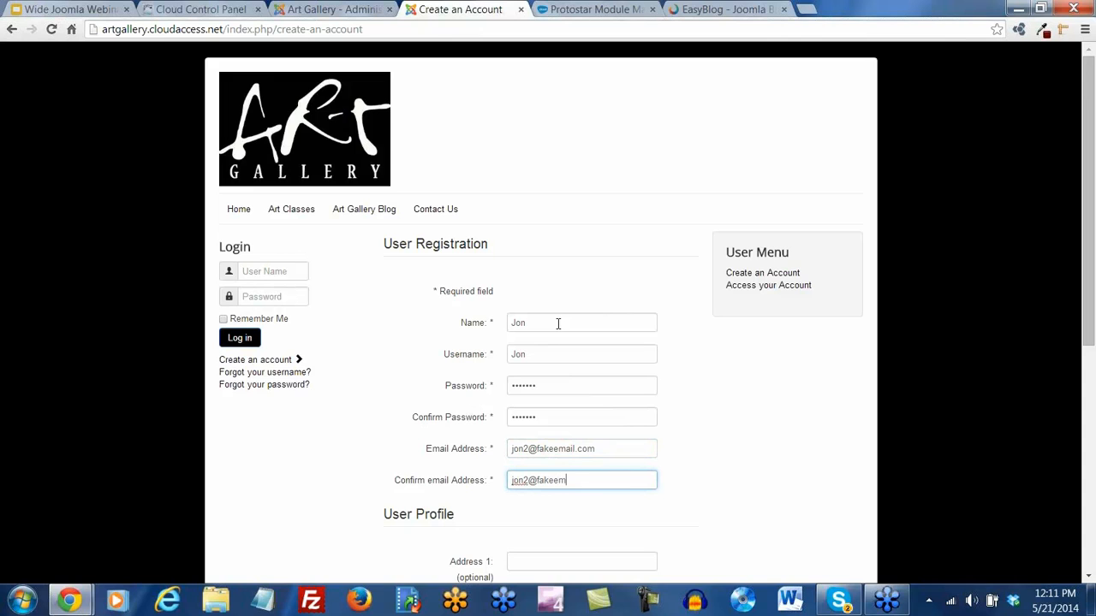
type("ail.com")
Submit the registration, get the username-not-available warning, and return to the Art Gallery admin
scroll(587, 332, "down", 5)
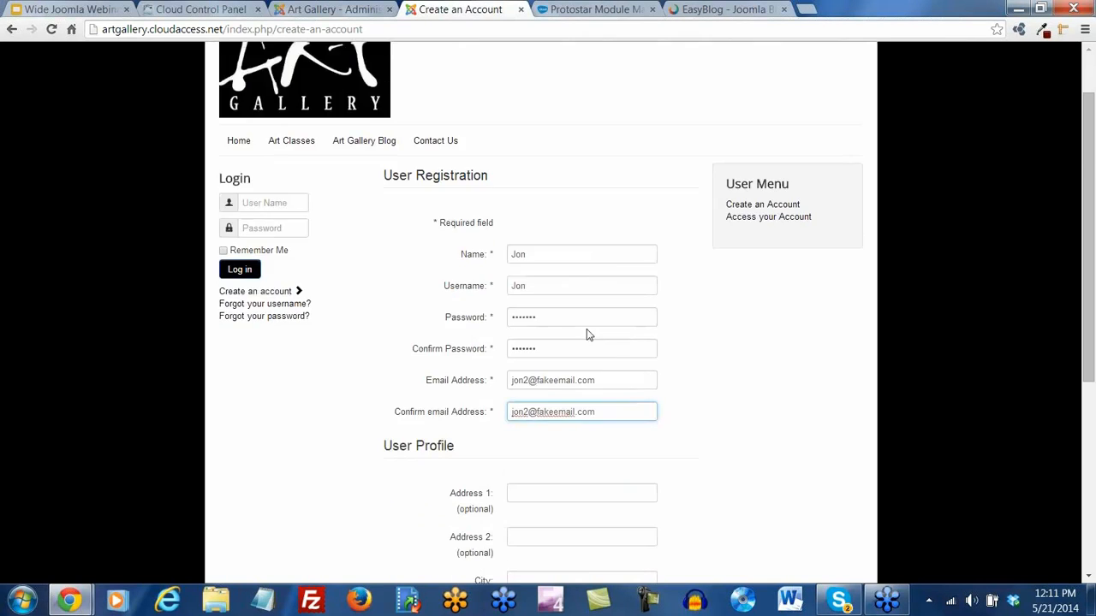
left_click(522, 484)
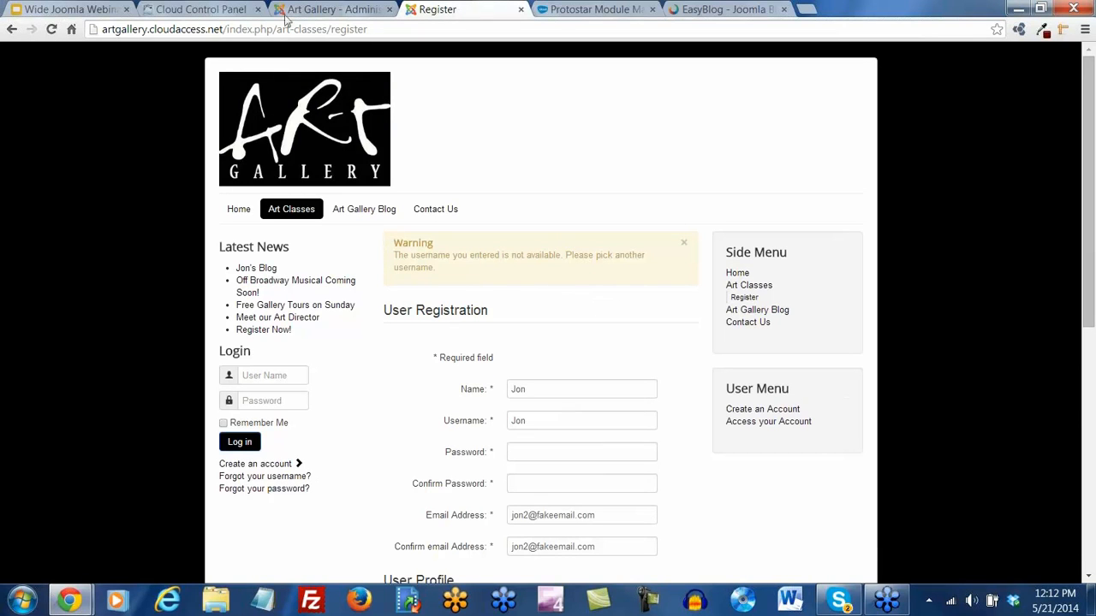
left_click(316, 9)
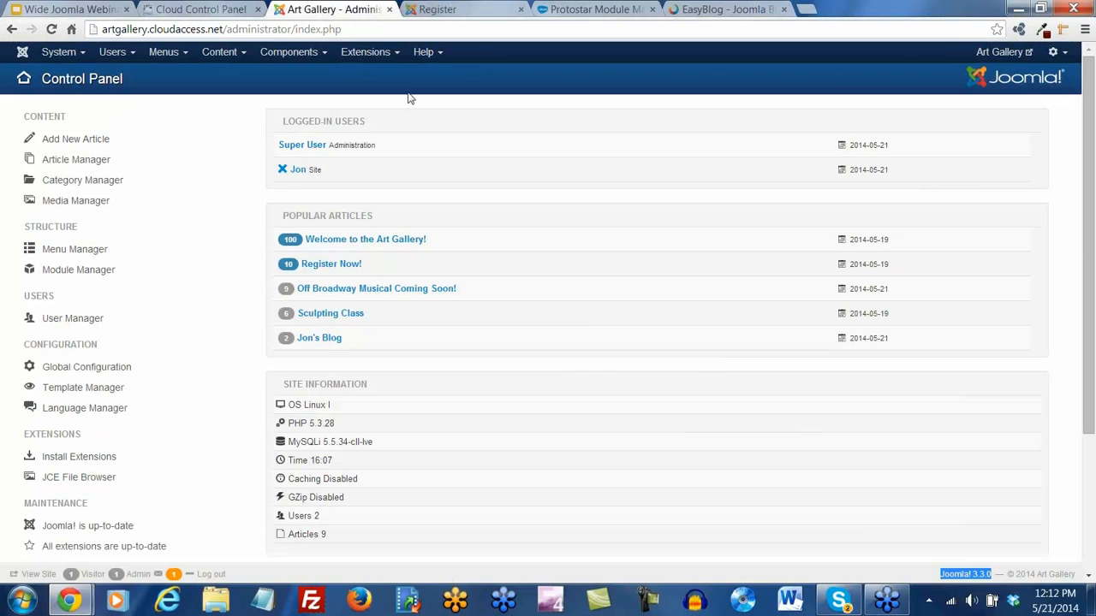
Review the two users and their groups in the User Manager, then switch to the Cloud Control Panel
left_click(115, 52)
left_click(133, 77)
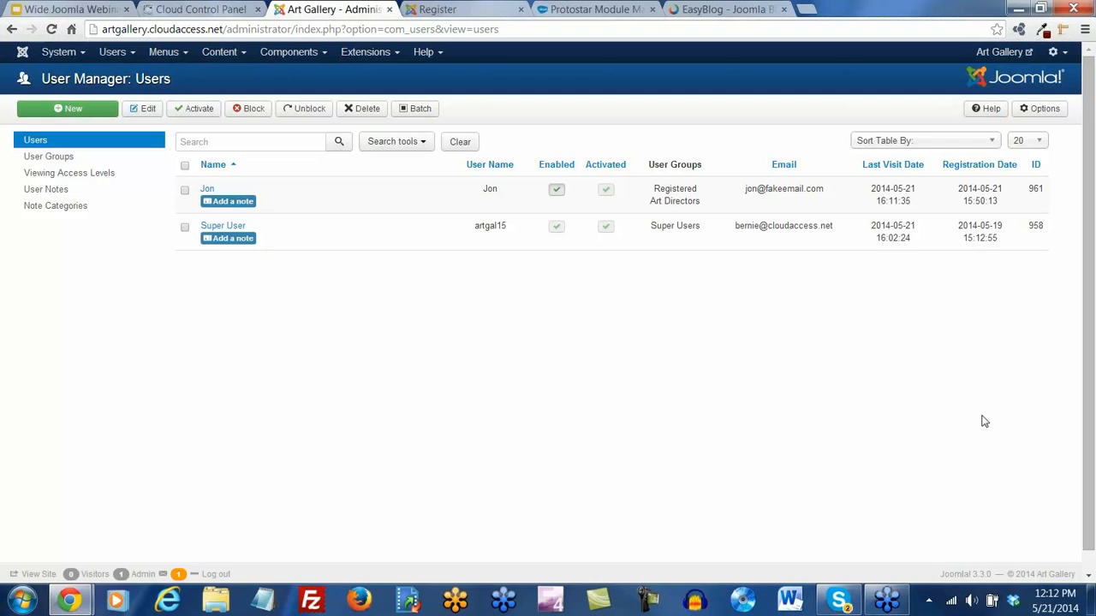
left_click(214, 11)
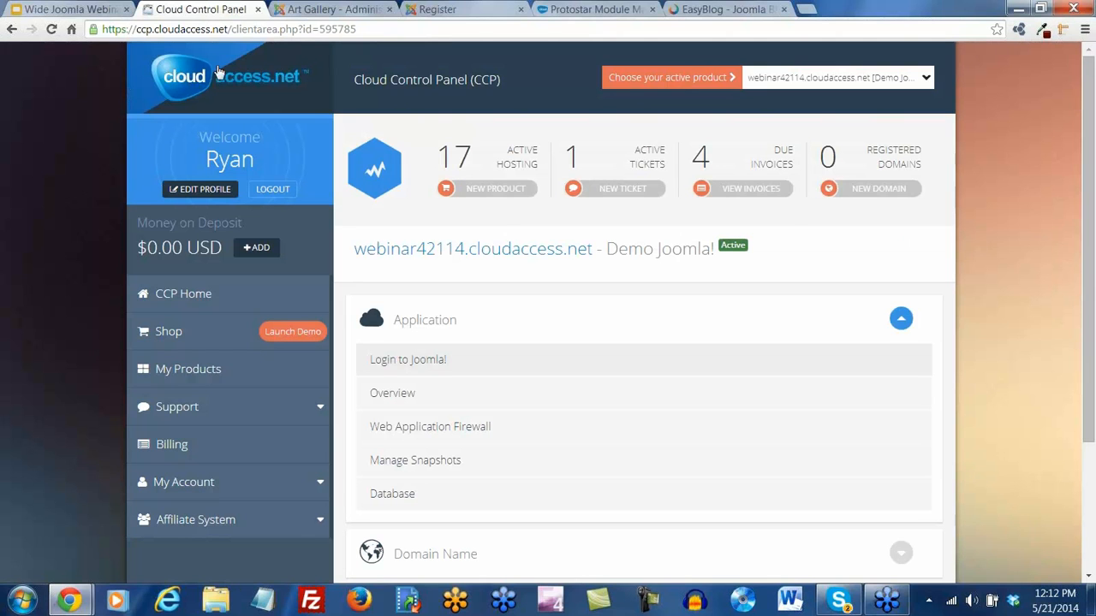
Start a new support ticket in the Joomla Support category
left_click(629, 190)
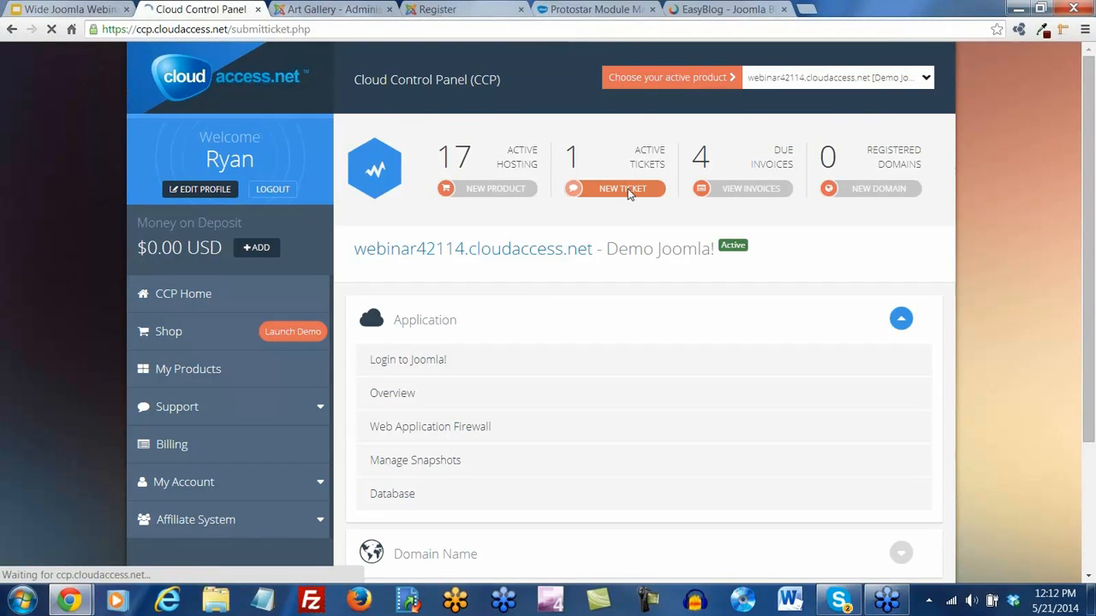
scroll(655, 276, "down", 1)
scroll(656, 277, "down", 3)
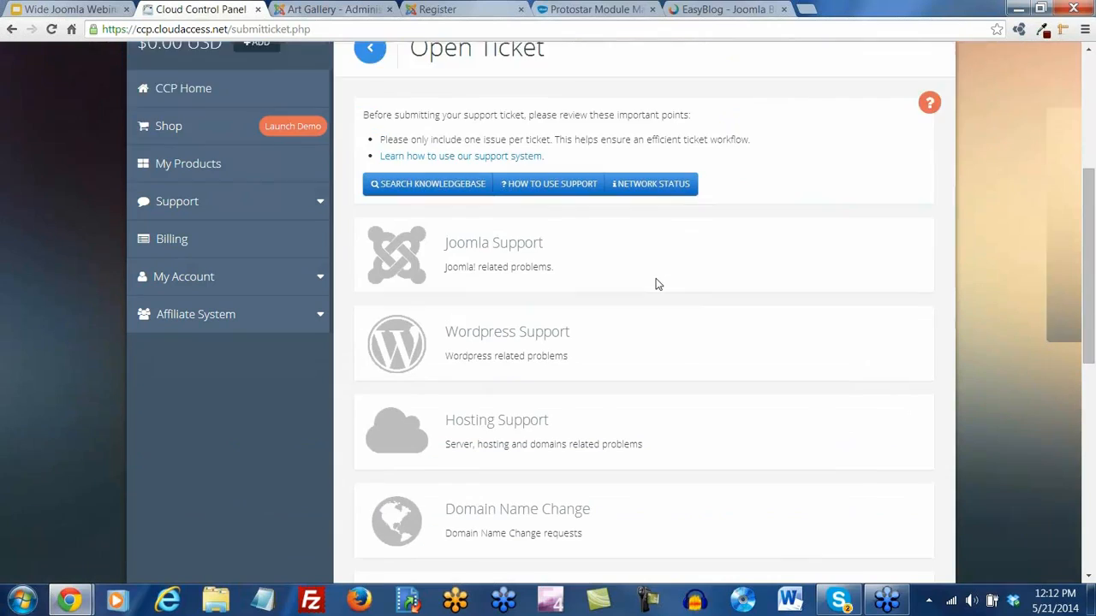
scroll(558, 123, "down", 1)
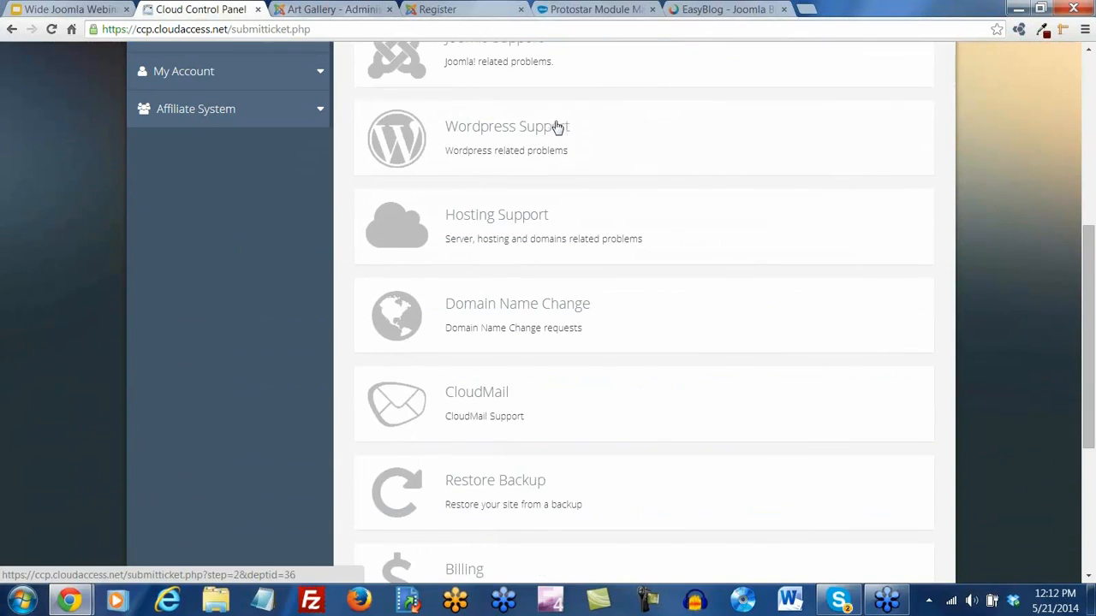
scroll(555, 127, "up", 1)
left_click(484, 114)
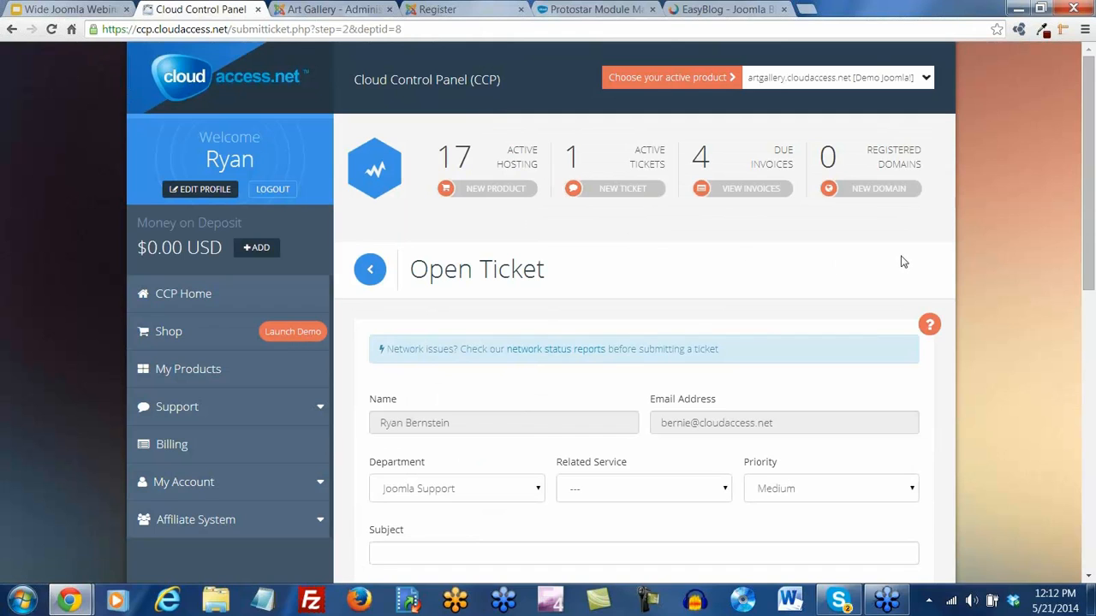
Look over the ticket form, leaving the related service empty, and cancel the ticket unsent
scroll(903, 261, "down", 2)
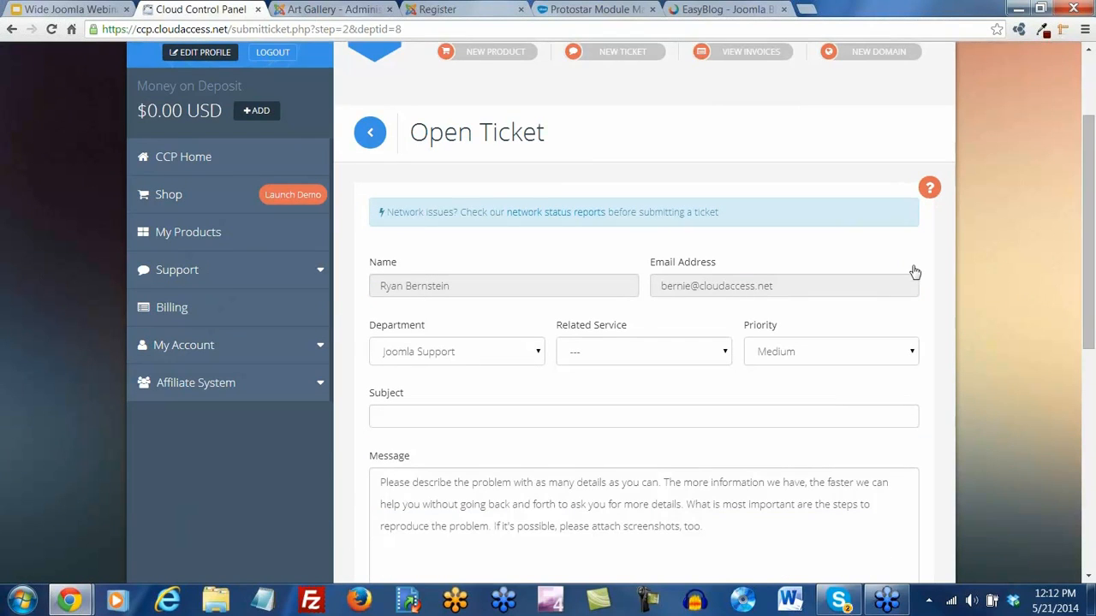
scroll(914, 272, "down", 1)
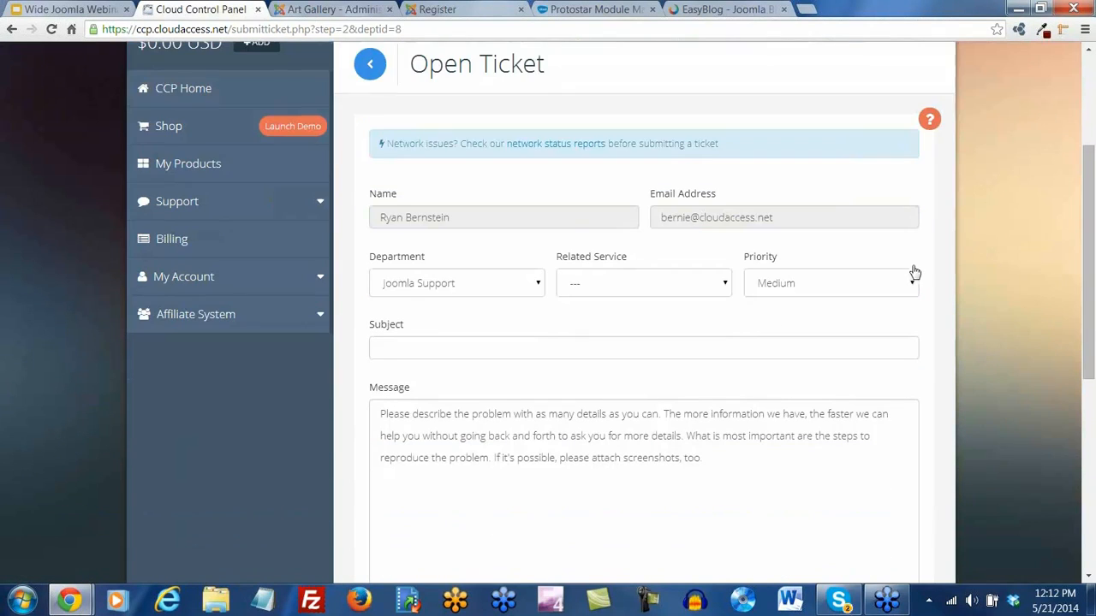
left_click(723, 285)
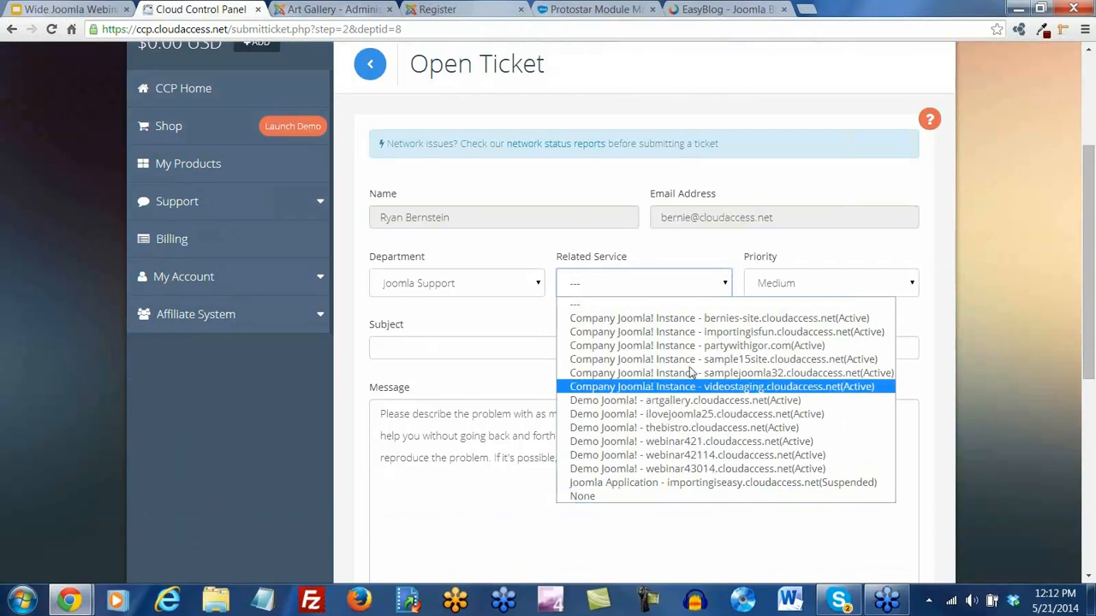
left_click(828, 248)
left_click(827, 248)
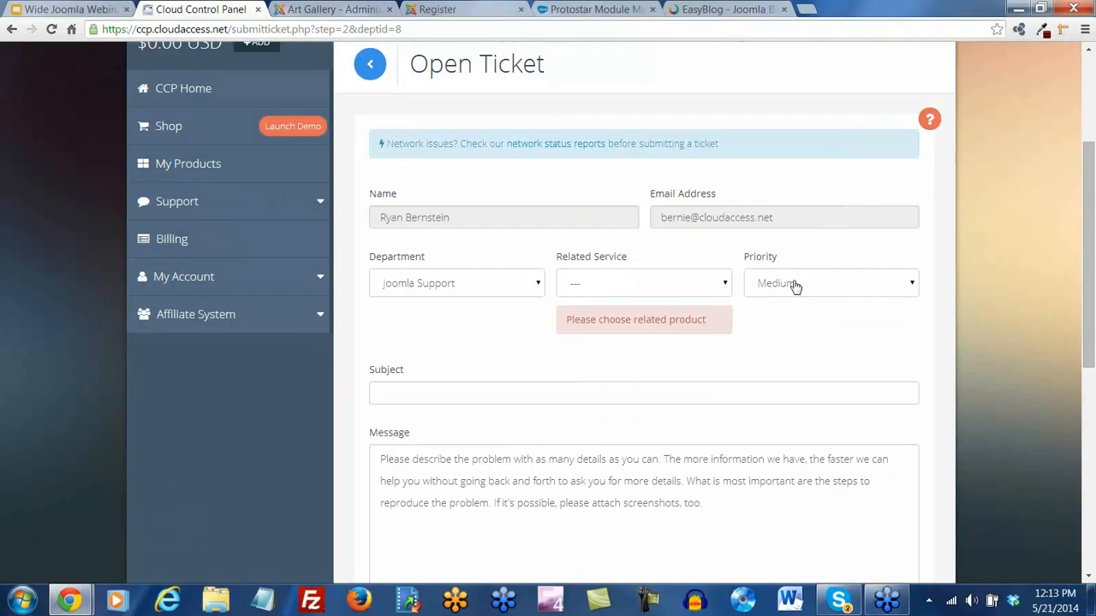
scroll(762, 338, "down", 3)
left_click(534, 269)
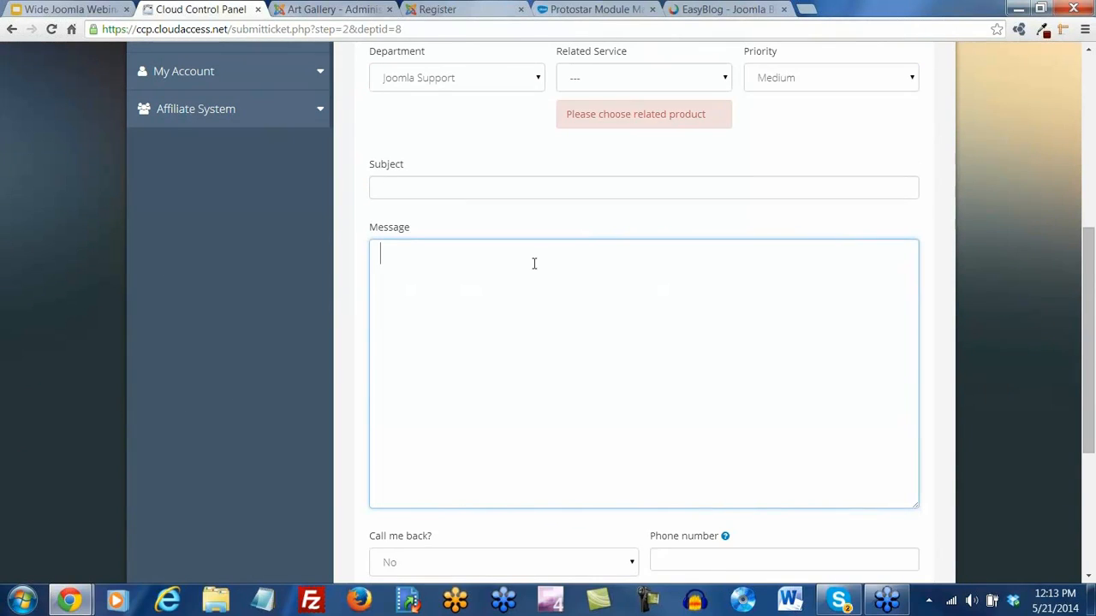
scroll(659, 310, "down", 1)
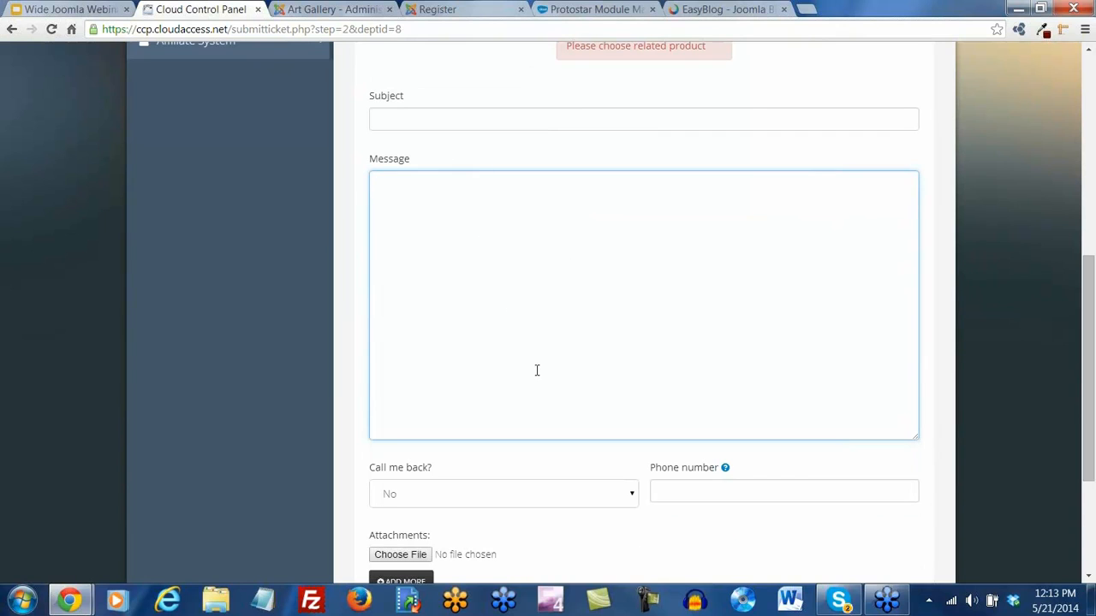
scroll(505, 326, "down", 3)
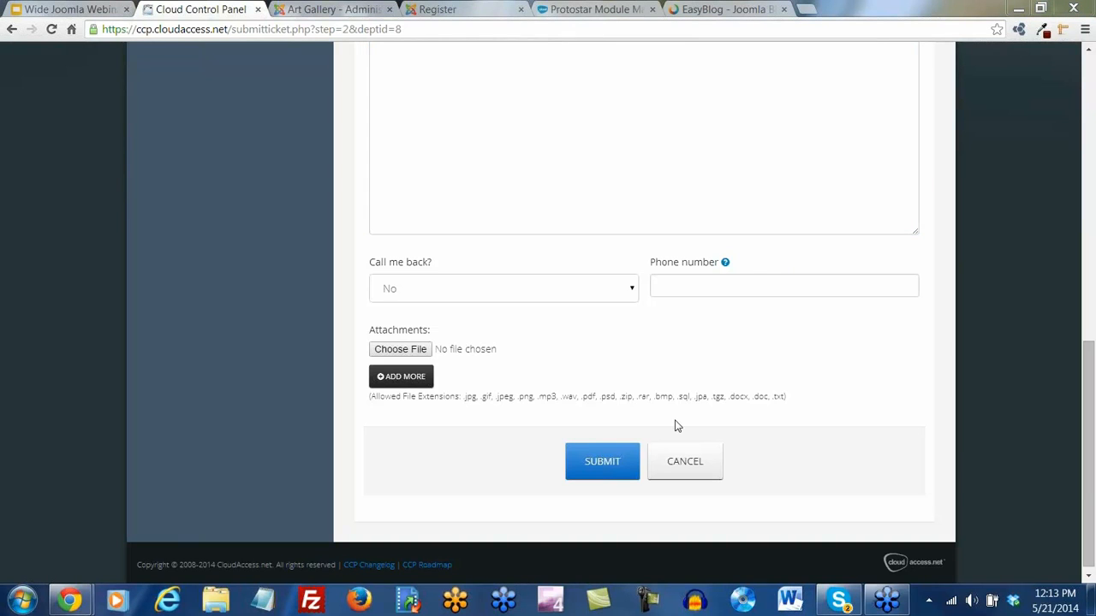
left_click(692, 469)
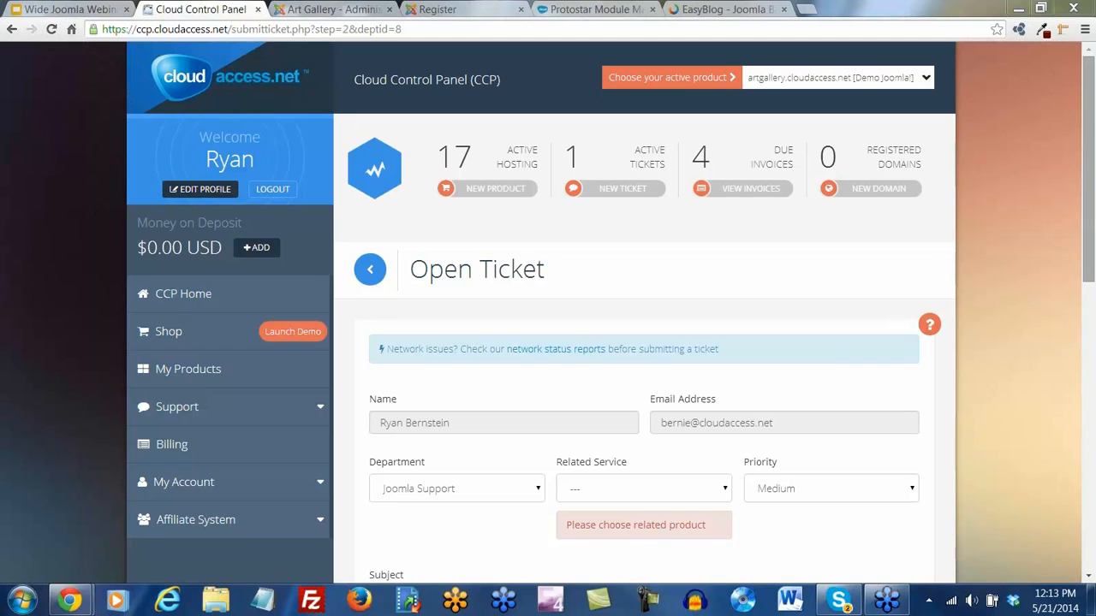
Lower the system volume to 33 and return to the Joomla User Manager
left_click(972, 599)
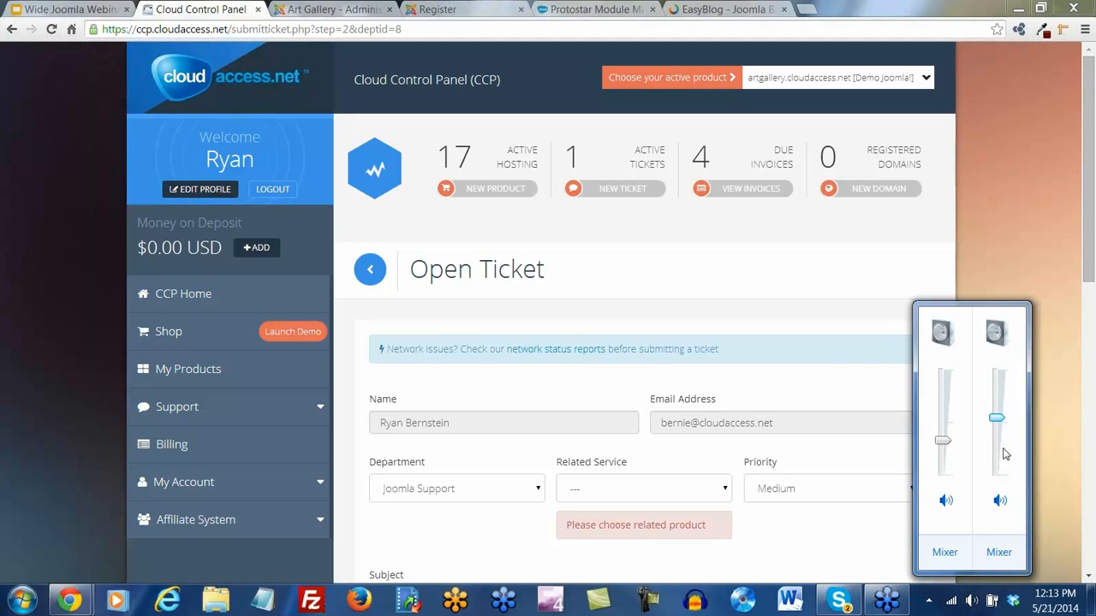
left_click_drag(996, 418, 995, 444)
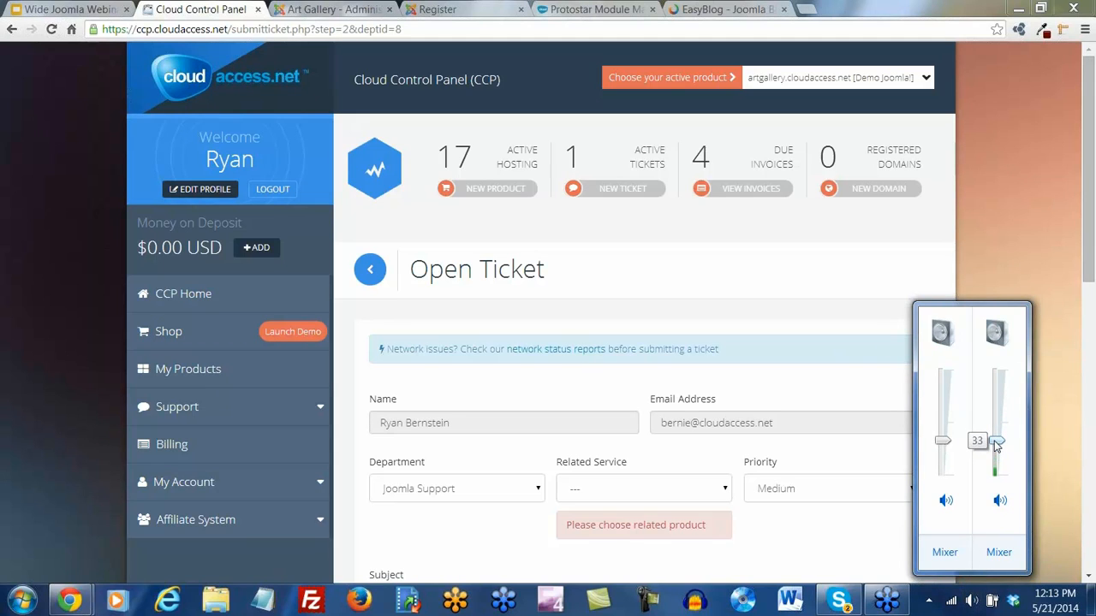
left_click(988, 268)
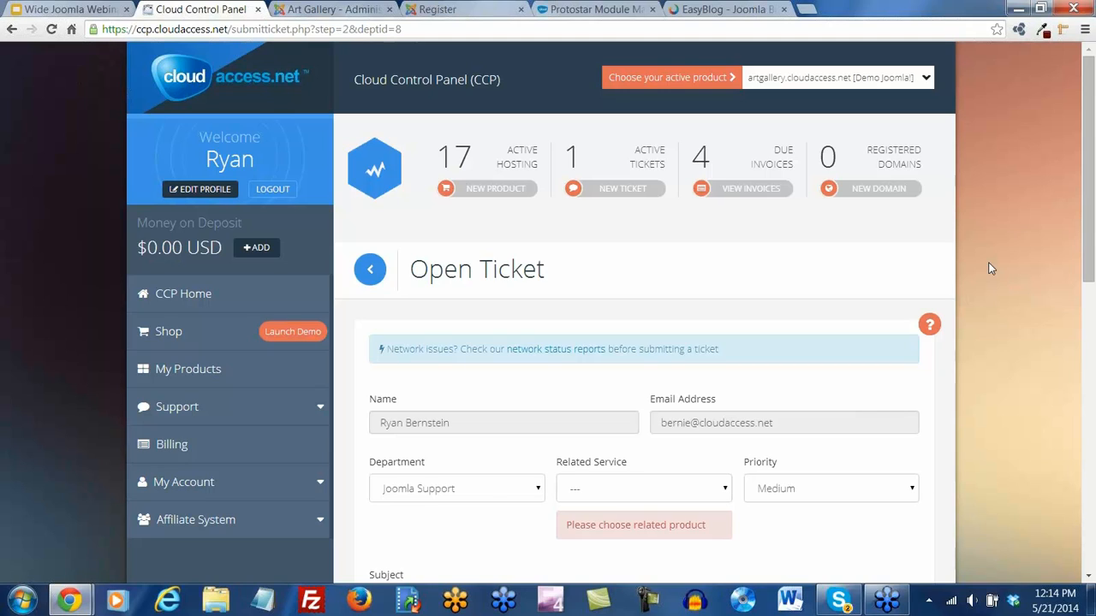
left_click(366, 13)
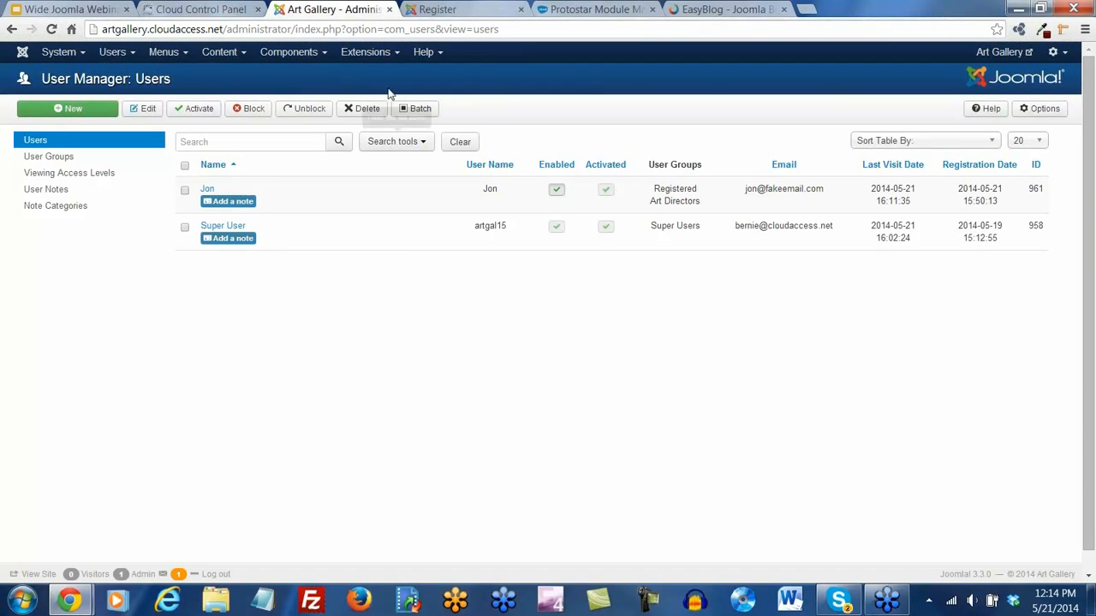
Review the seven modules in the Module Manager, noting Slideshow CK, then return to the Control Panel
left_click(397, 60)
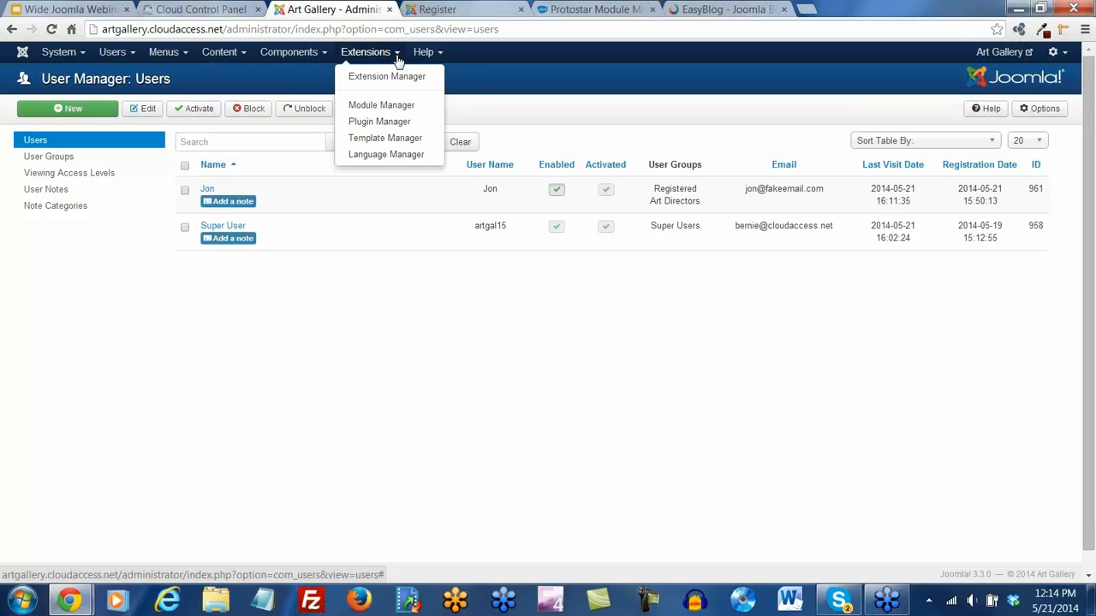
left_click(380, 107)
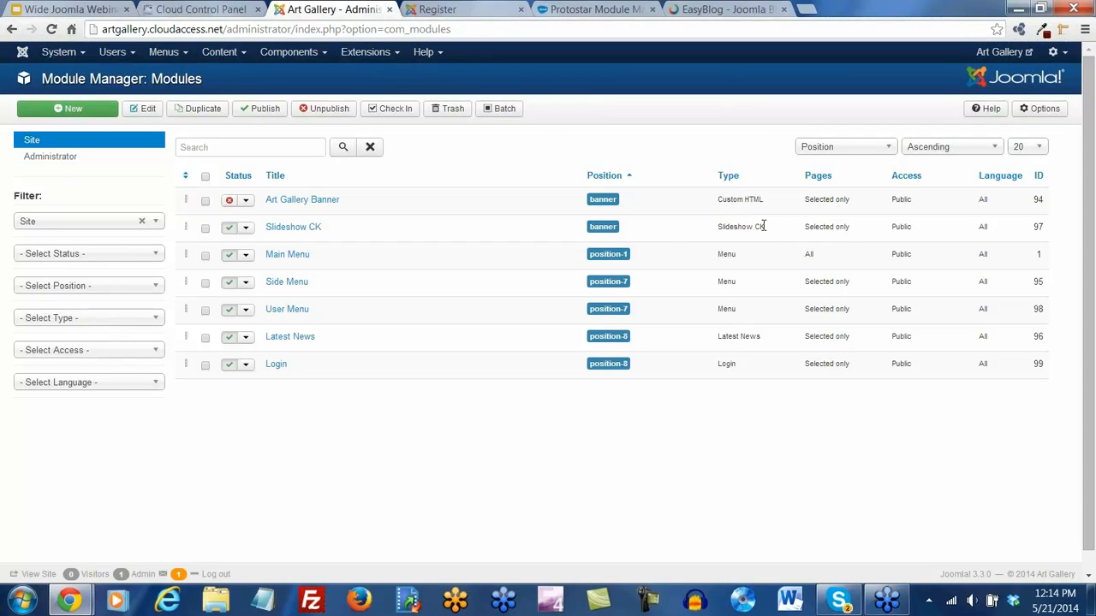
left_click_drag(764, 226, 718, 228)
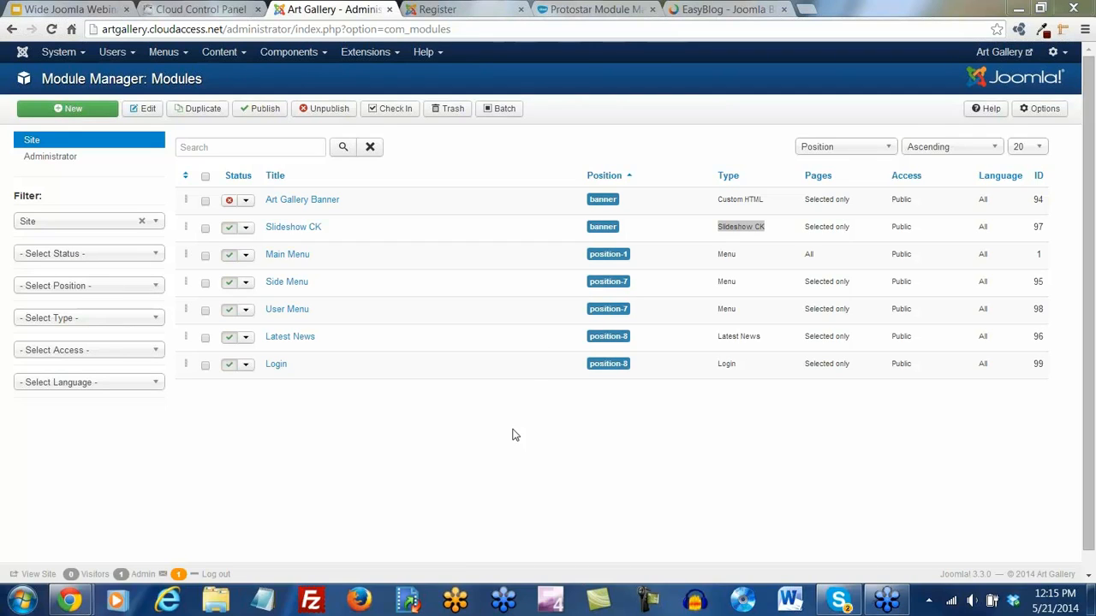
left_click(475, 163)
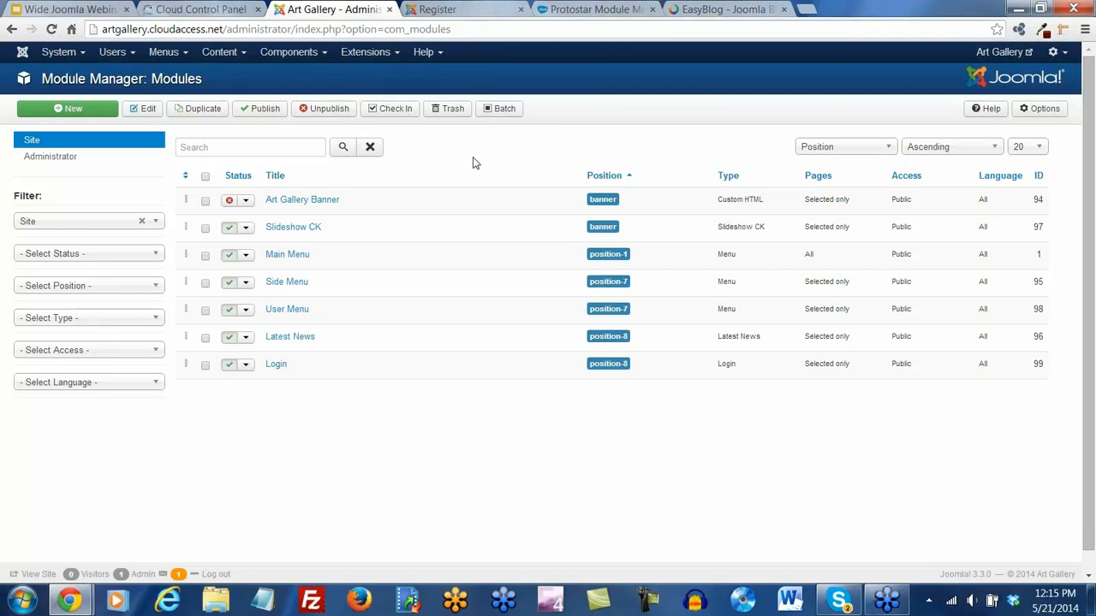
left_click(83, 53)
left_click(79, 75)
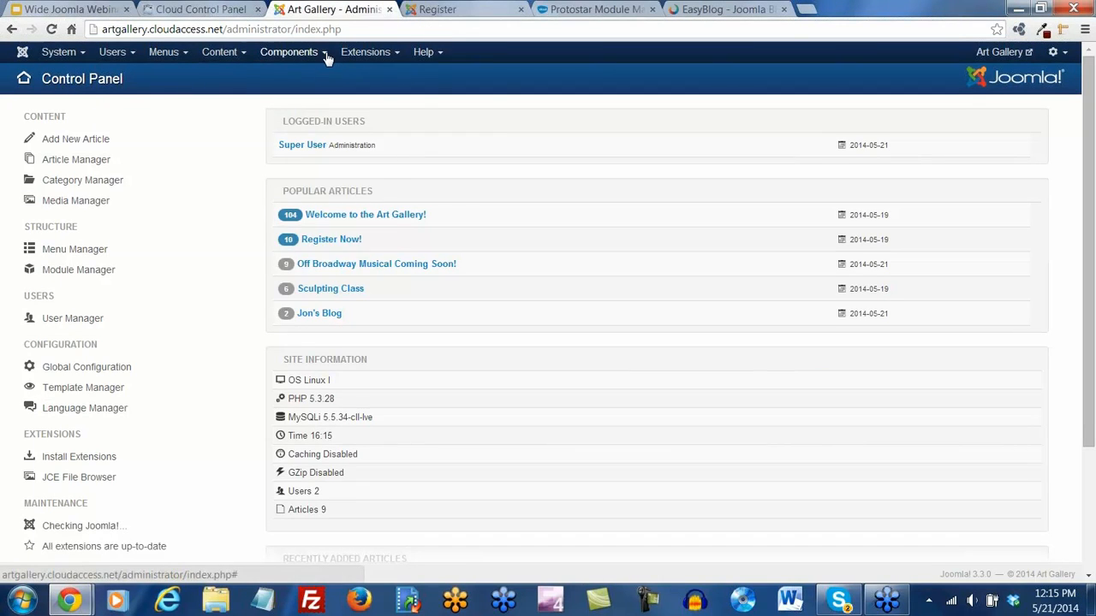
Open Smart Search's indexed content page and note the content-plugin-not-enabled warning
left_click(289, 52)
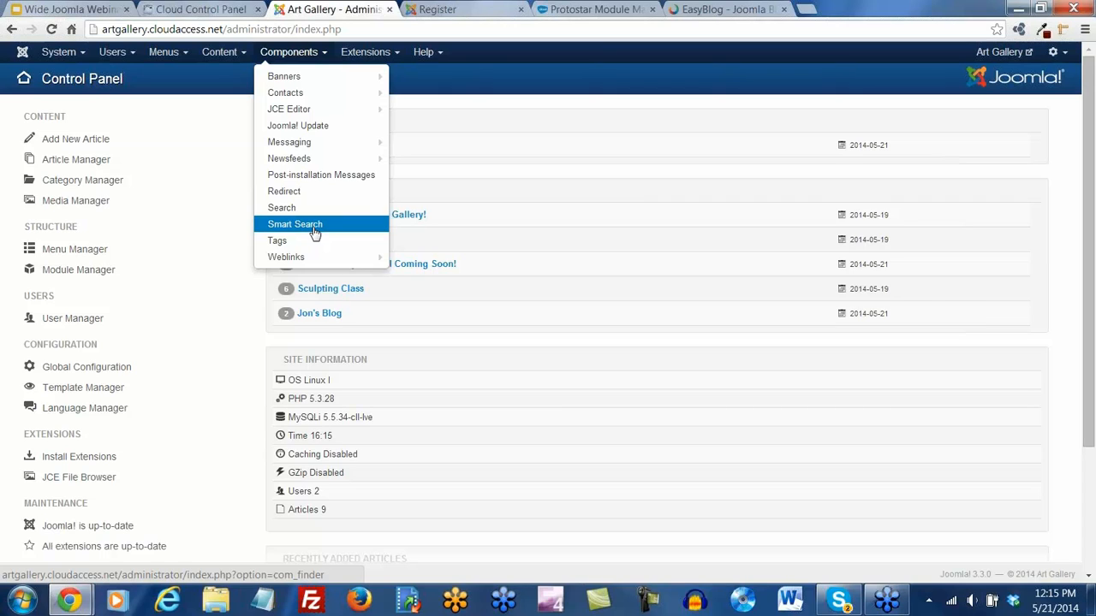
left_click(299, 228)
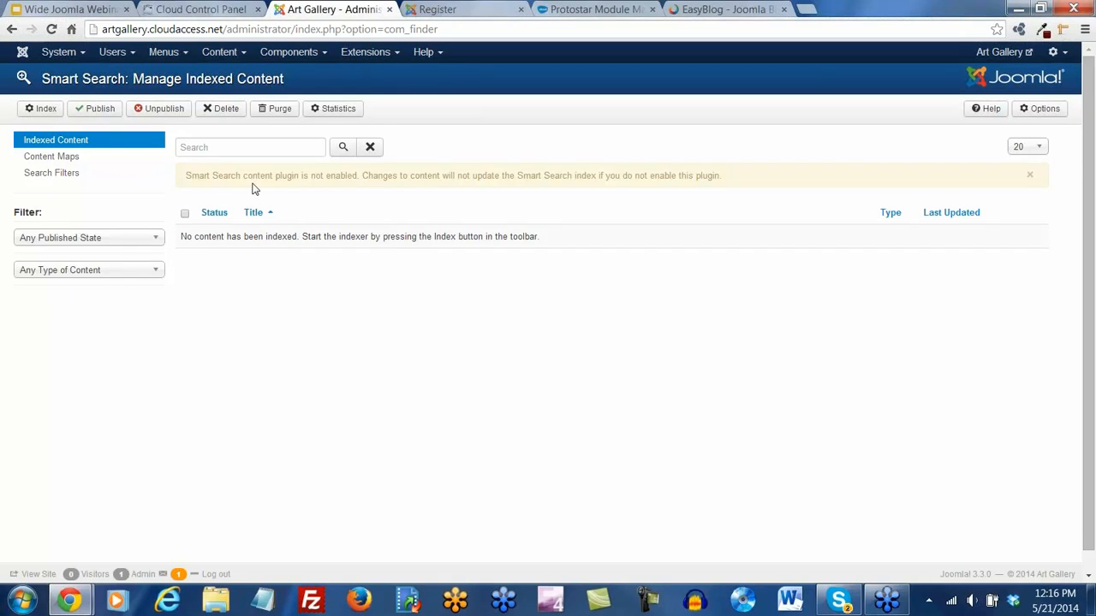
left_click_drag(186, 176, 358, 172)
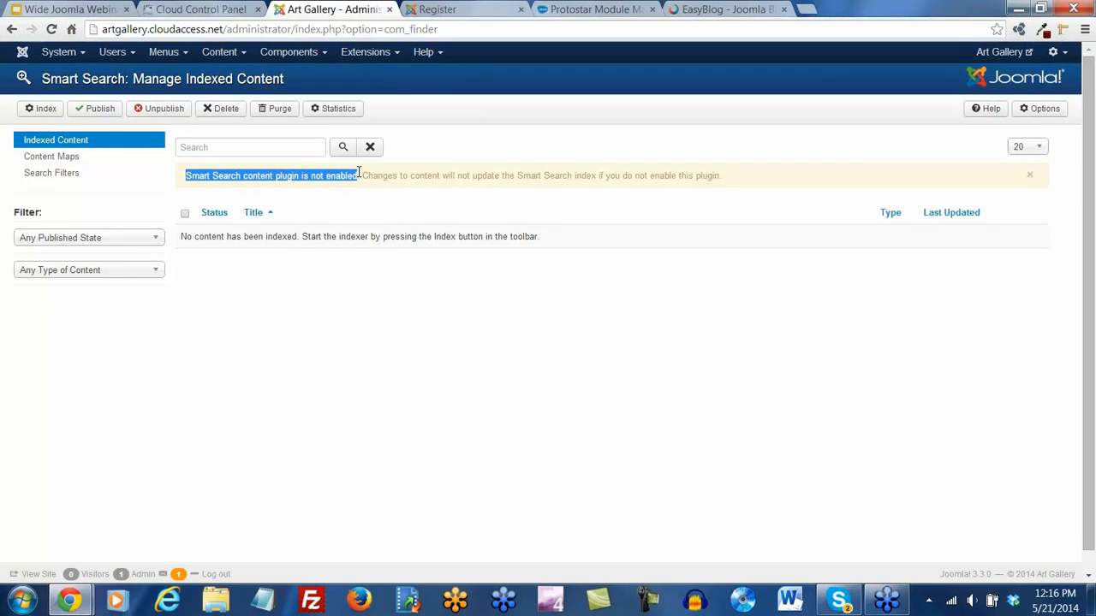
left_click(328, 328)
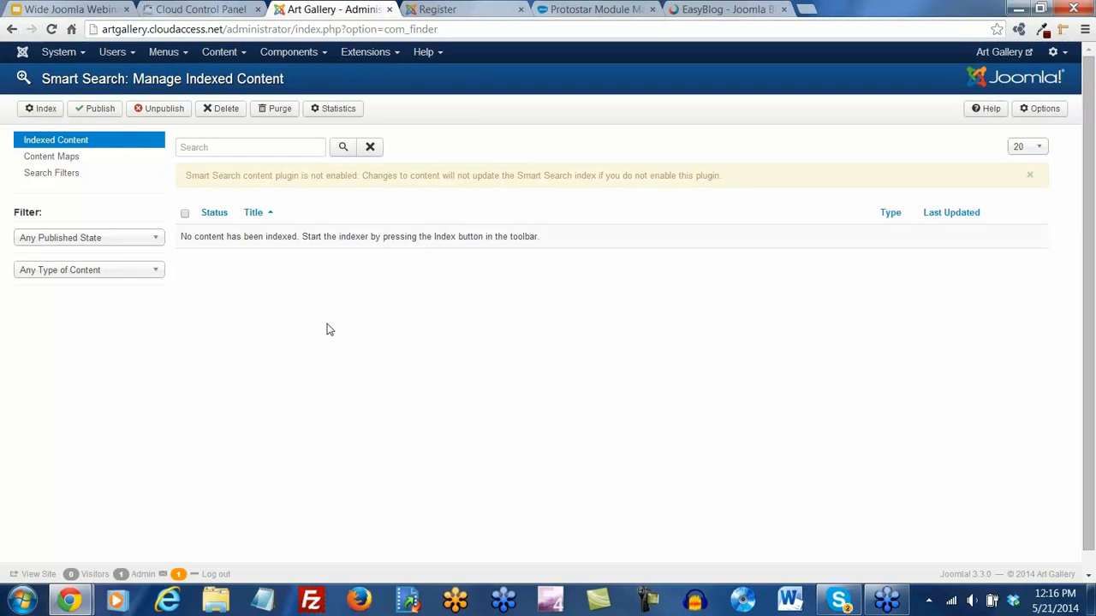
left_click(389, 51)
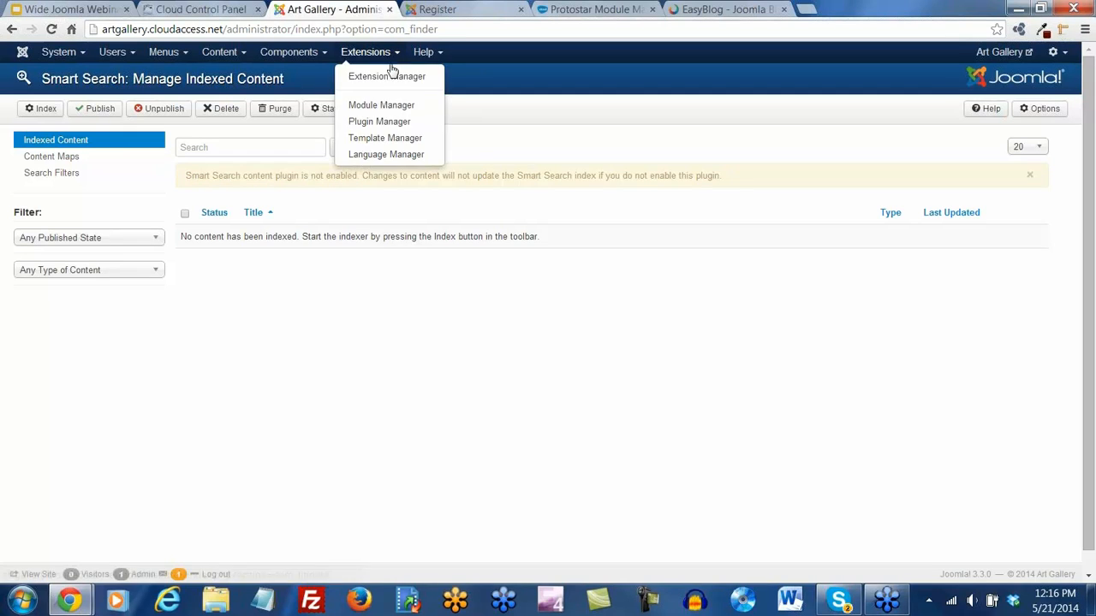
Filter the plugin list by 'smart' and enable the disabled Content - Smart Search plugin
left_click(391, 122)
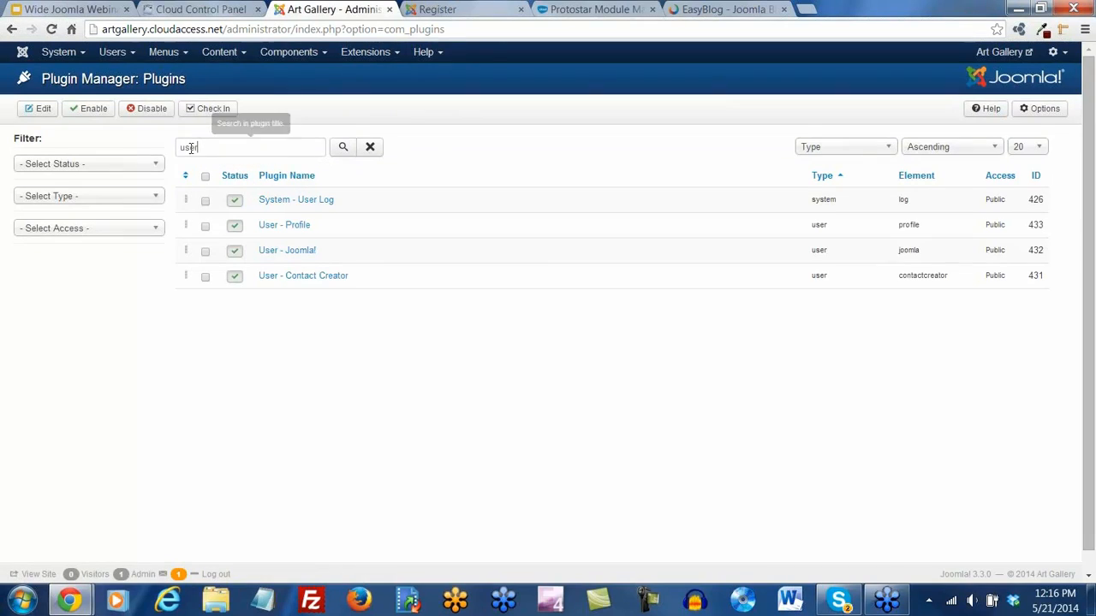
double_click(189, 147)
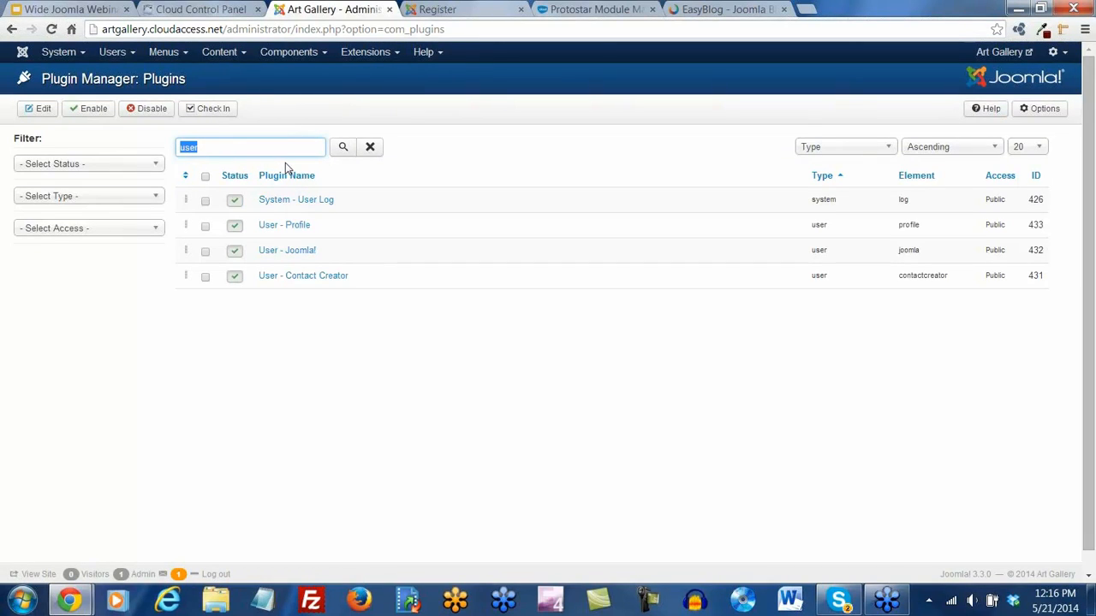
type("smart")
key("Return")
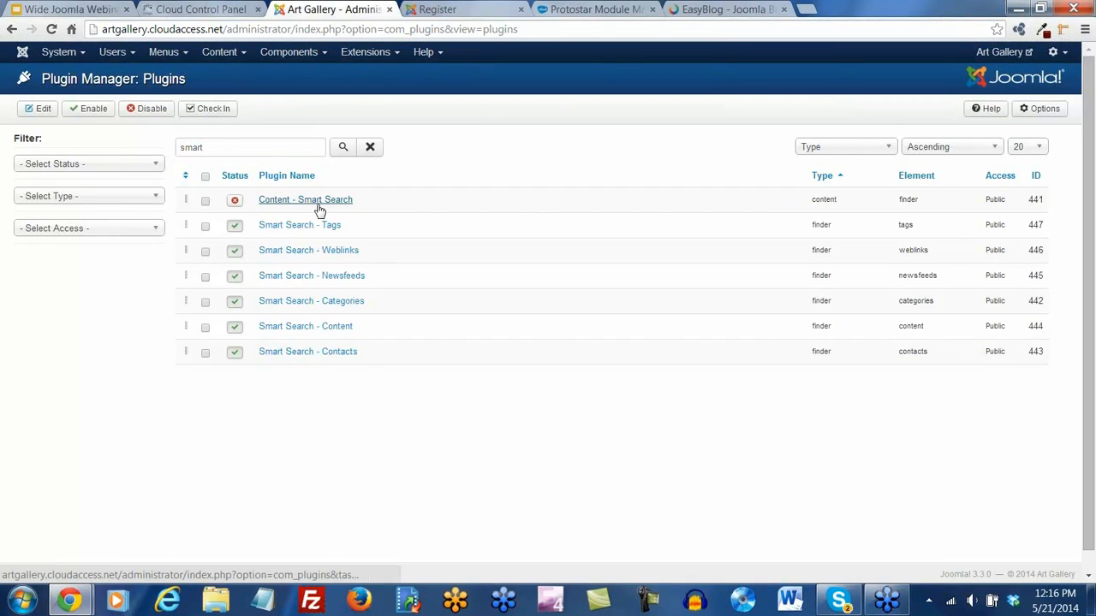
left_click(235, 203)
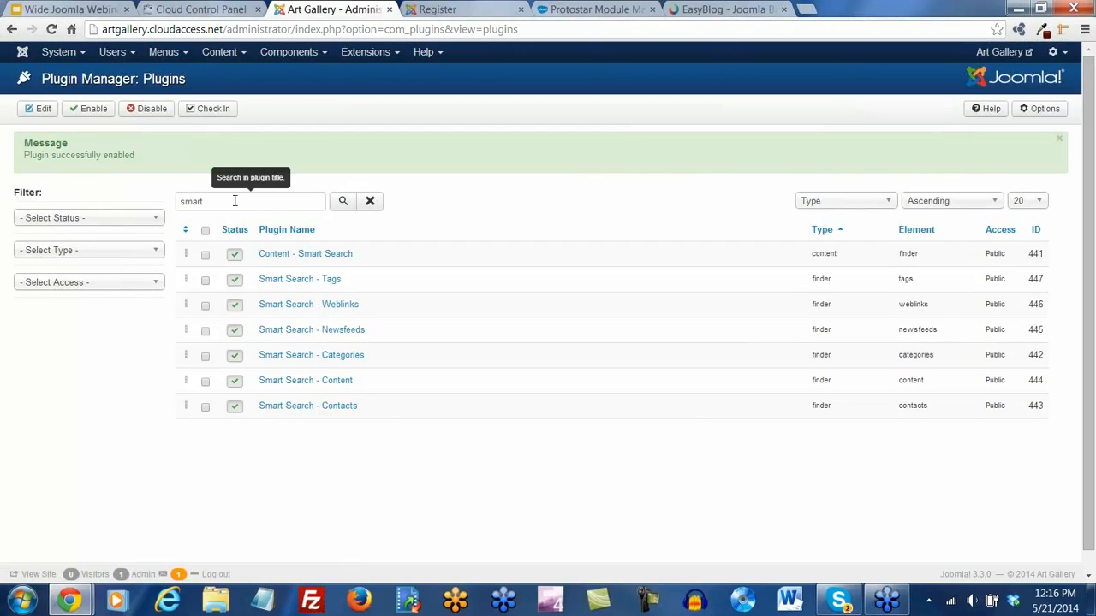
left_click(300, 51)
mouse_move(294, 81)
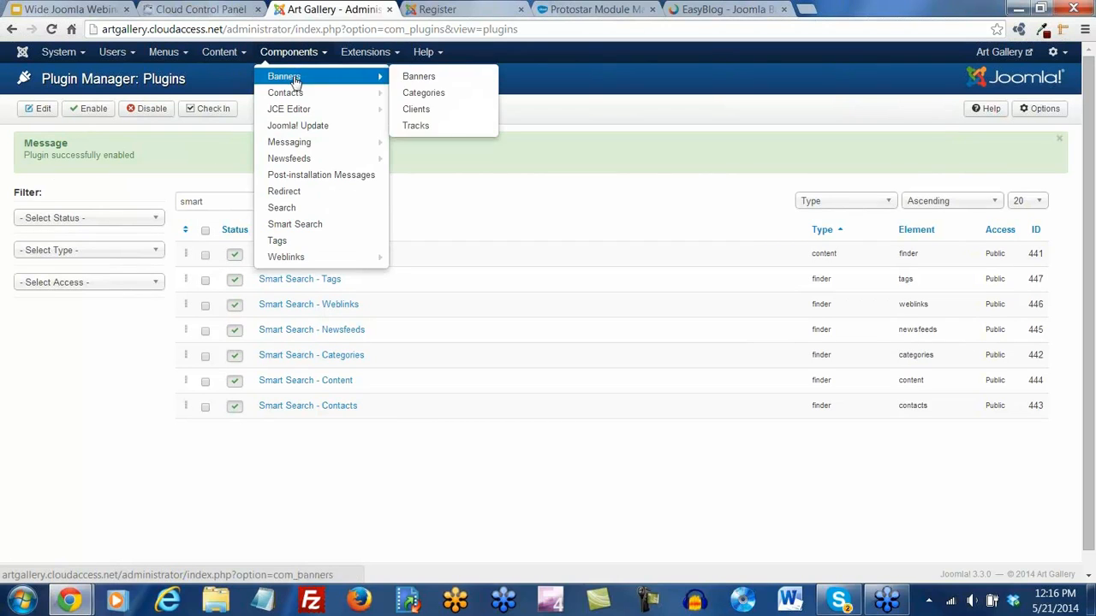
Run the Smart Search indexer over the site's content and close it when finished
left_click(295, 224)
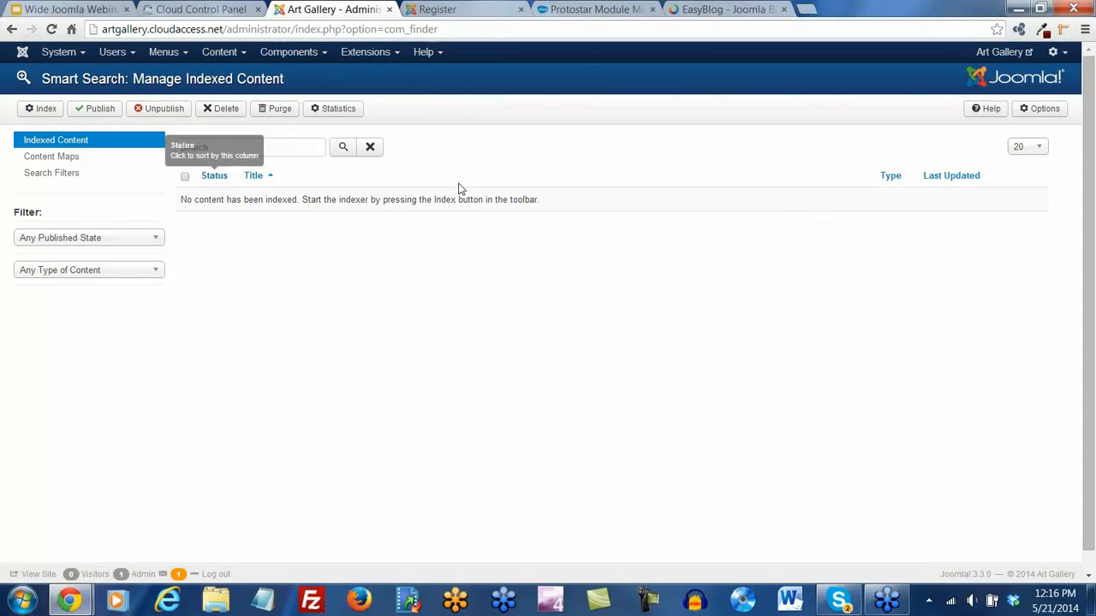
left_click(48, 111)
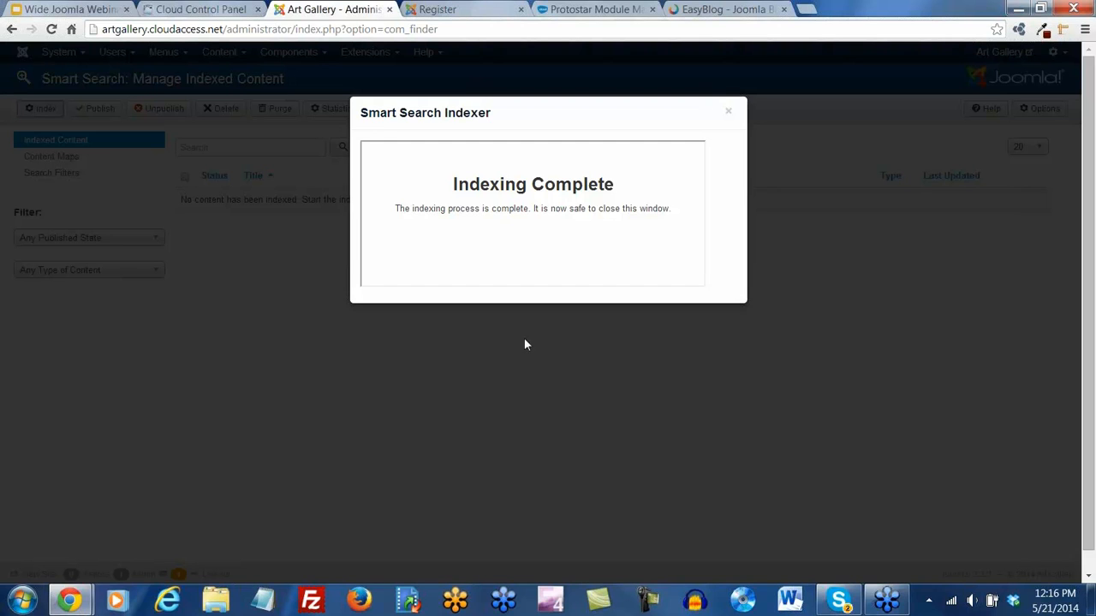
left_click(727, 112)
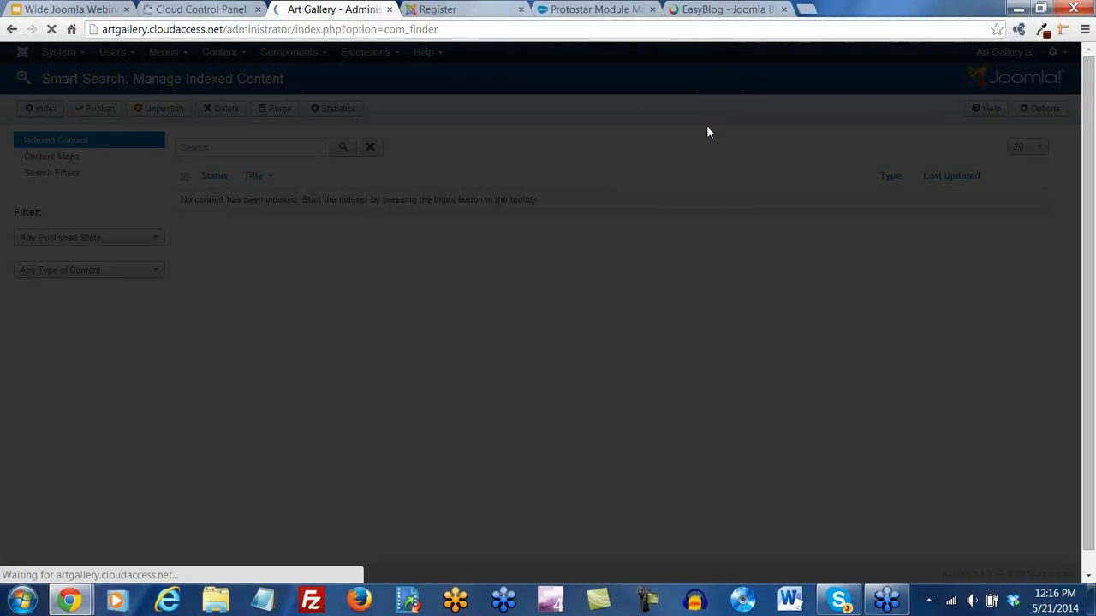
Look over the indexed content list, then open the Smart Search Content Maps page
scroll(560, 296, "down", 3)
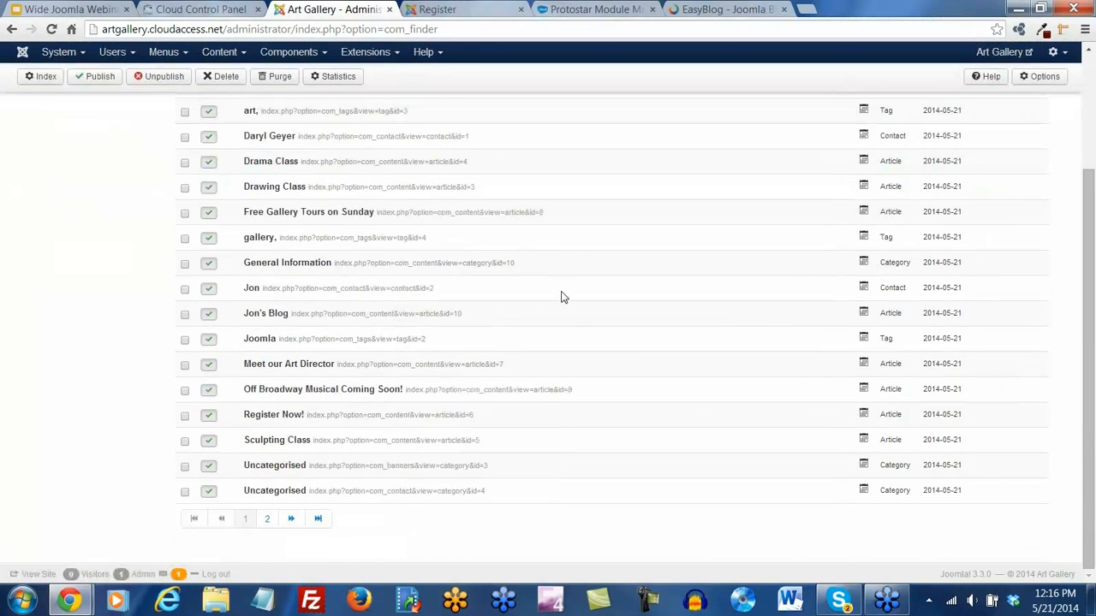
scroll(561, 296, "up", 3)
scroll(561, 296, "down", 4)
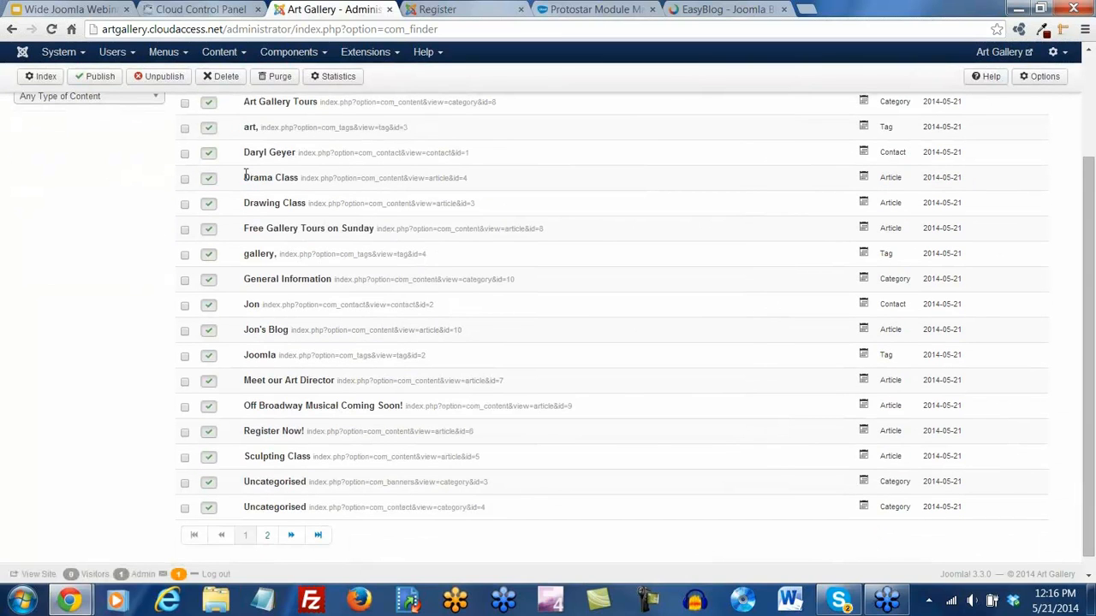
scroll(265, 256, "down", 1)
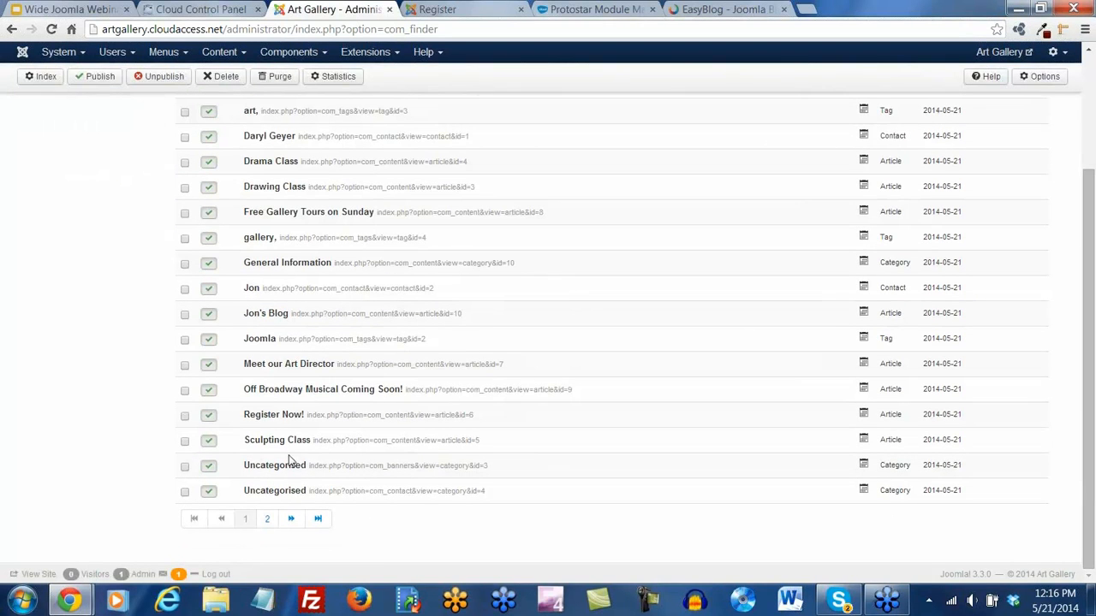
scroll(501, 442, "up", 3)
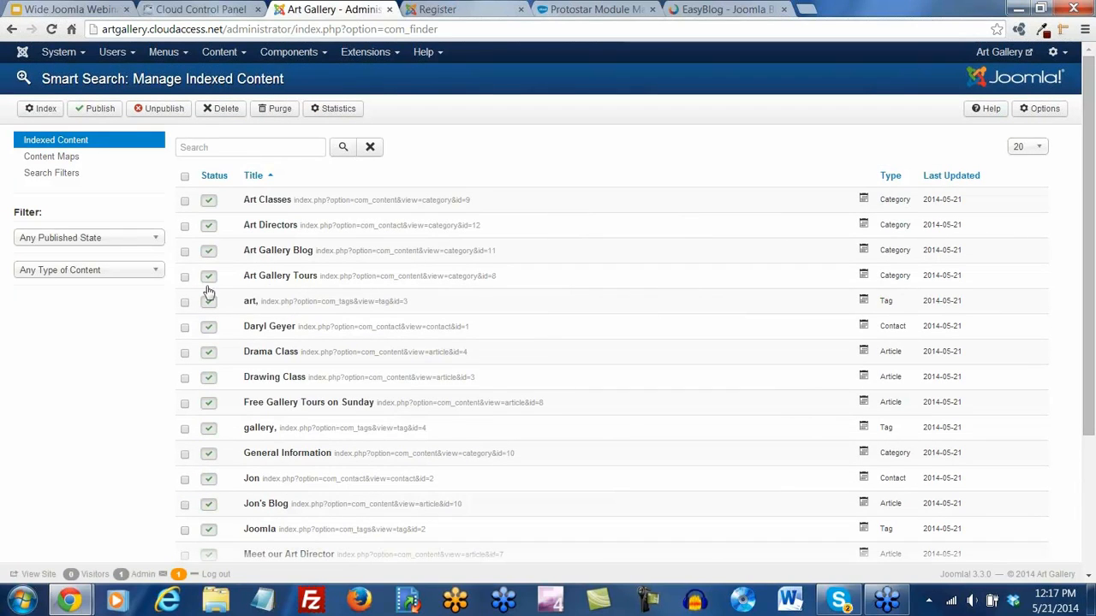
left_click(69, 164)
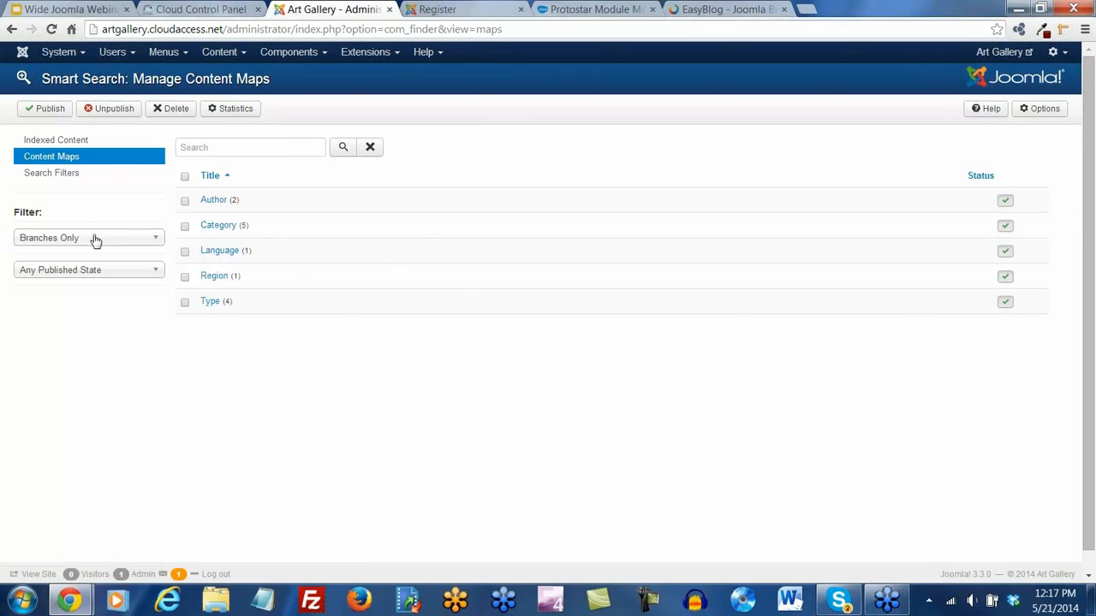
Review the Search Filters and Content Maps pages, then check the Protostar module map
left_click(55, 173)
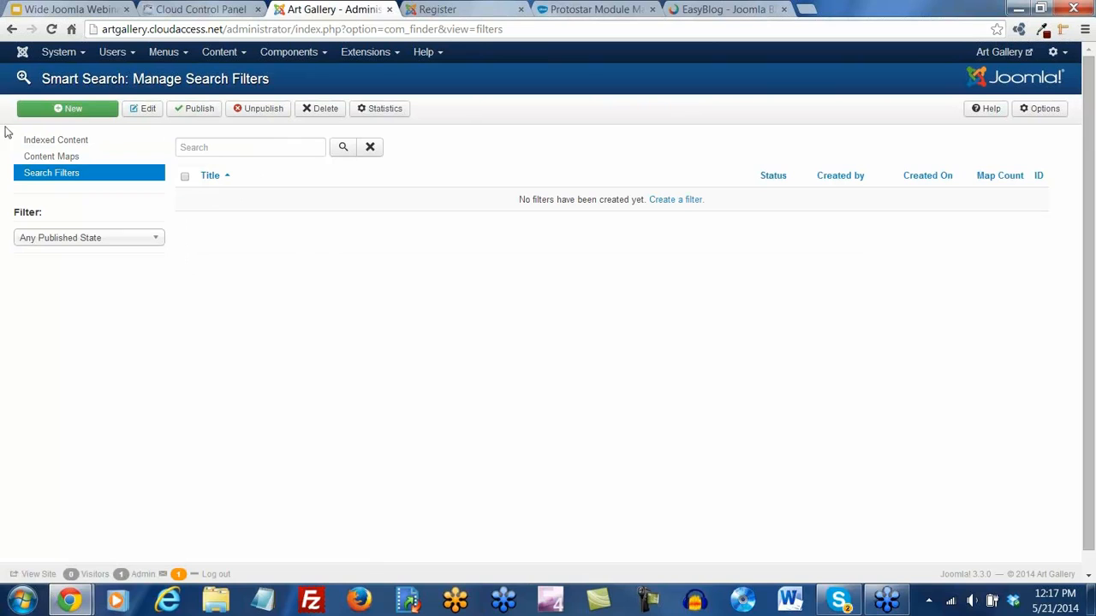
left_click(67, 155)
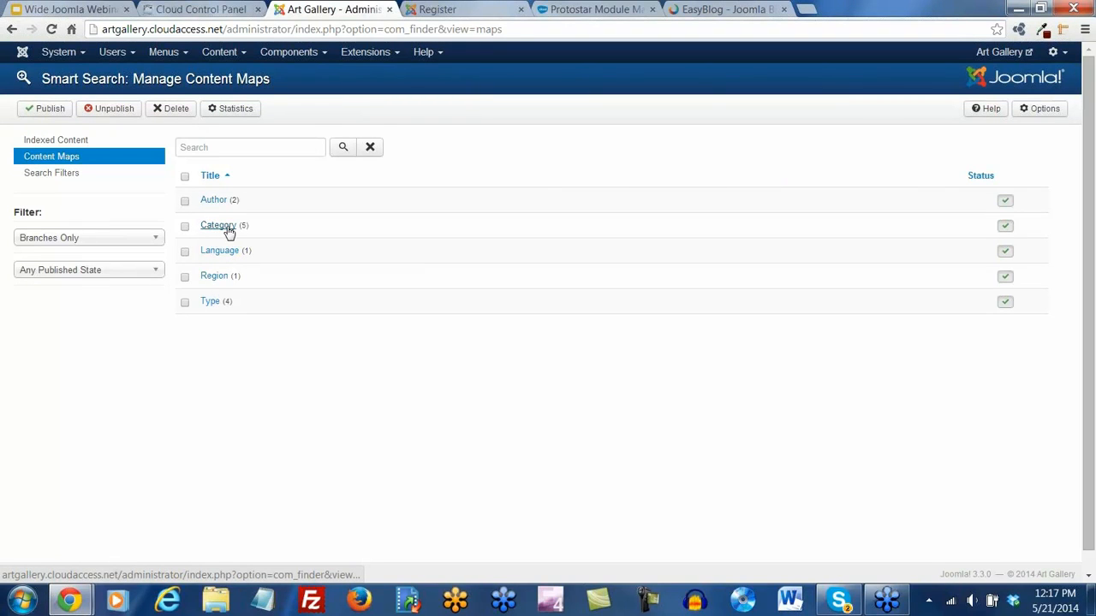
left_click(565, 14)
scroll(541, 248, "up", 3)
scroll(541, 248, "up", 3)
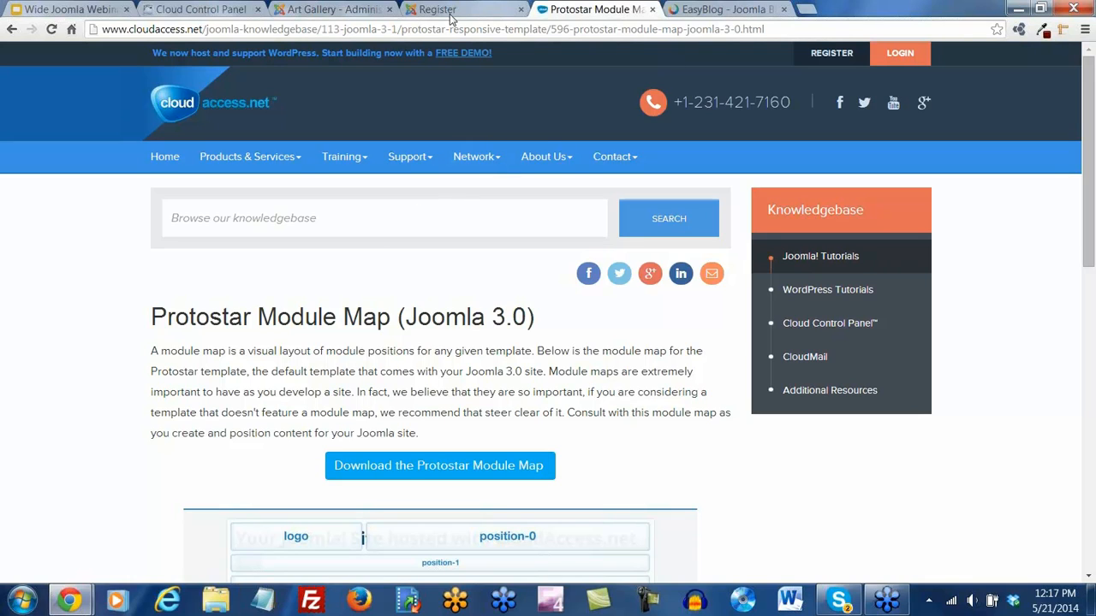
left_click(349, 10)
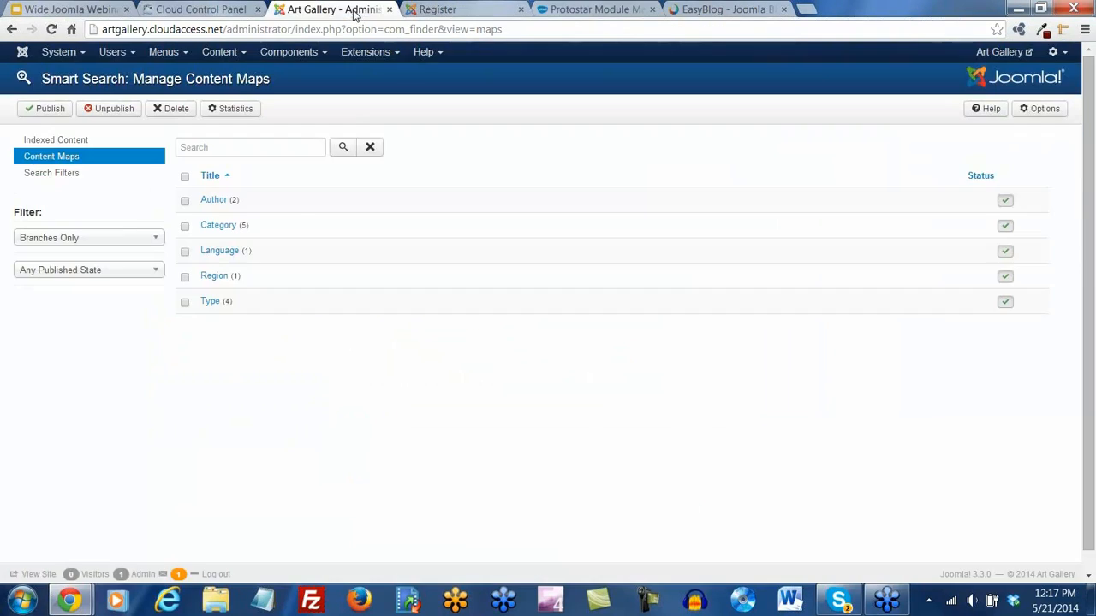
Open the Indexed Content list and glance again at the Protostar module map
left_click(72, 142)
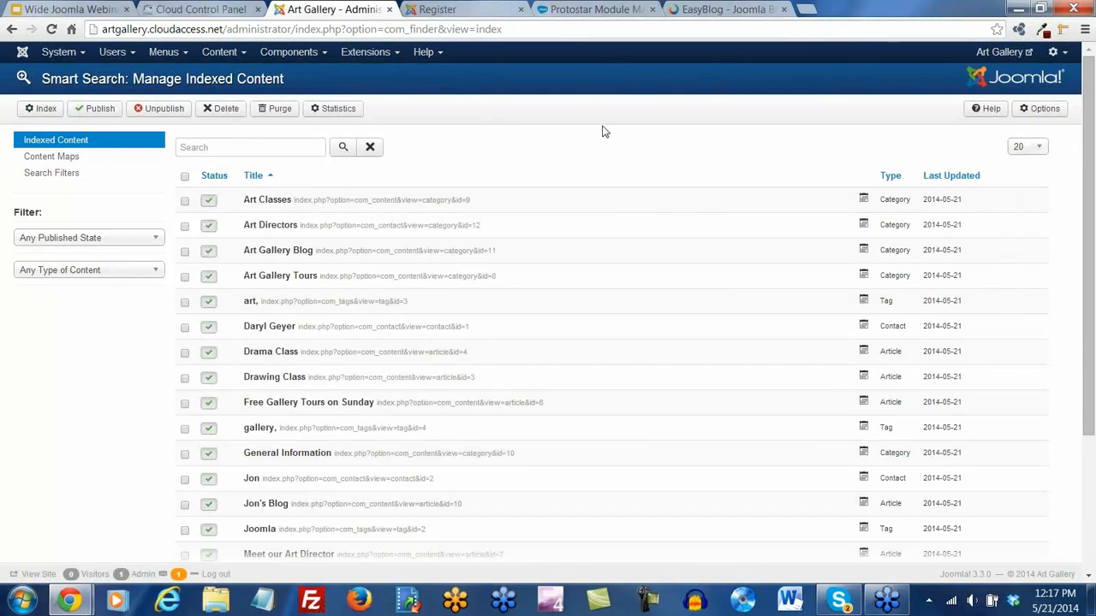
left_click(595, 10)
scroll(591, 315, "down", 4)
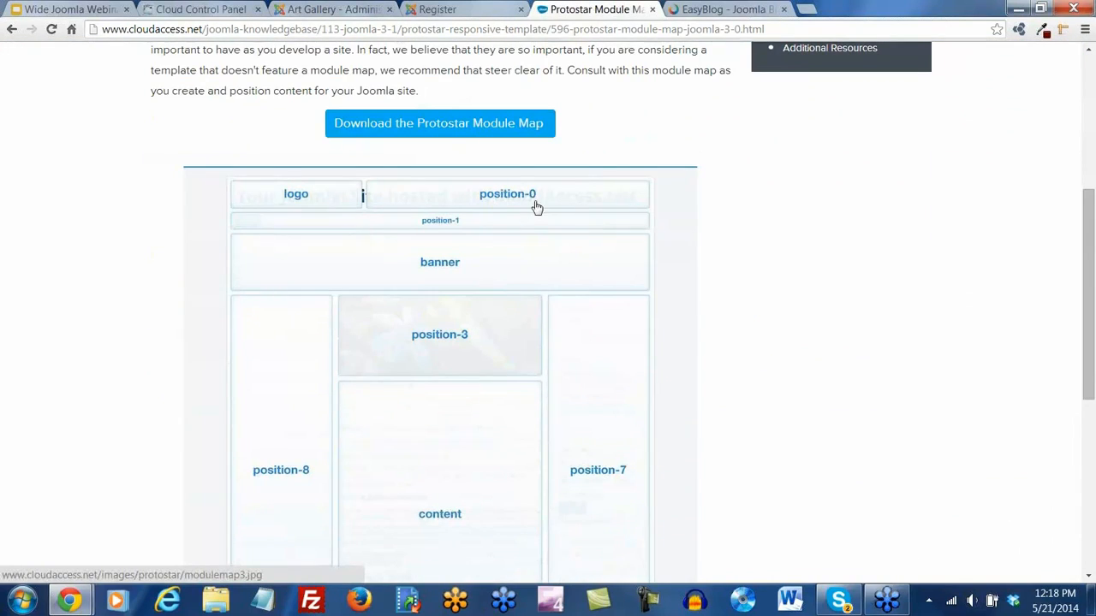
left_click(334, 9)
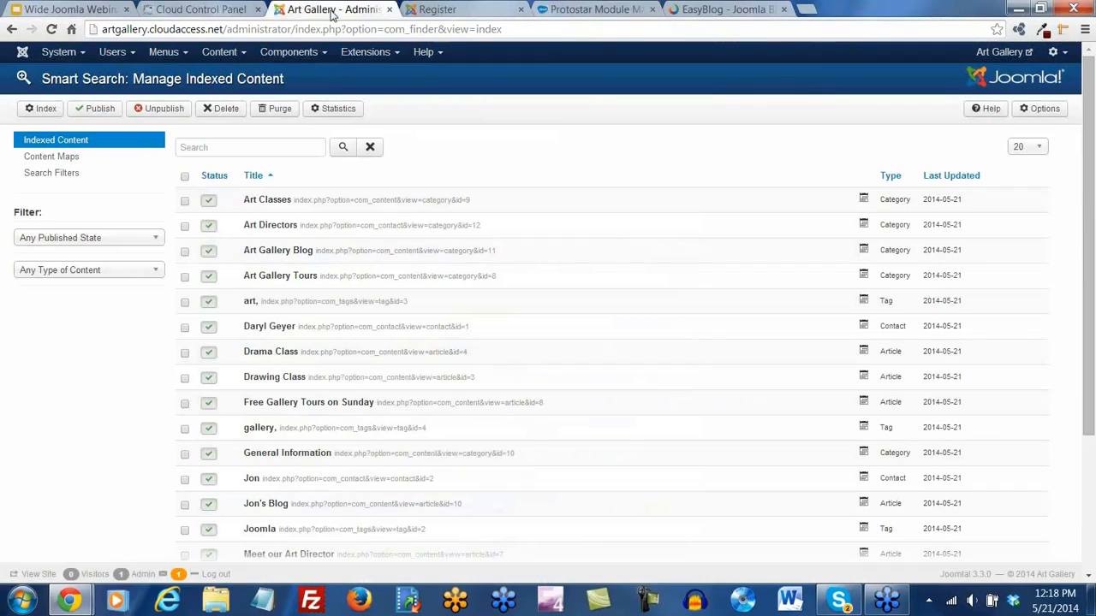
In Module Manager, create a new module of type Smart Search Module
left_click(377, 52)
left_click(382, 106)
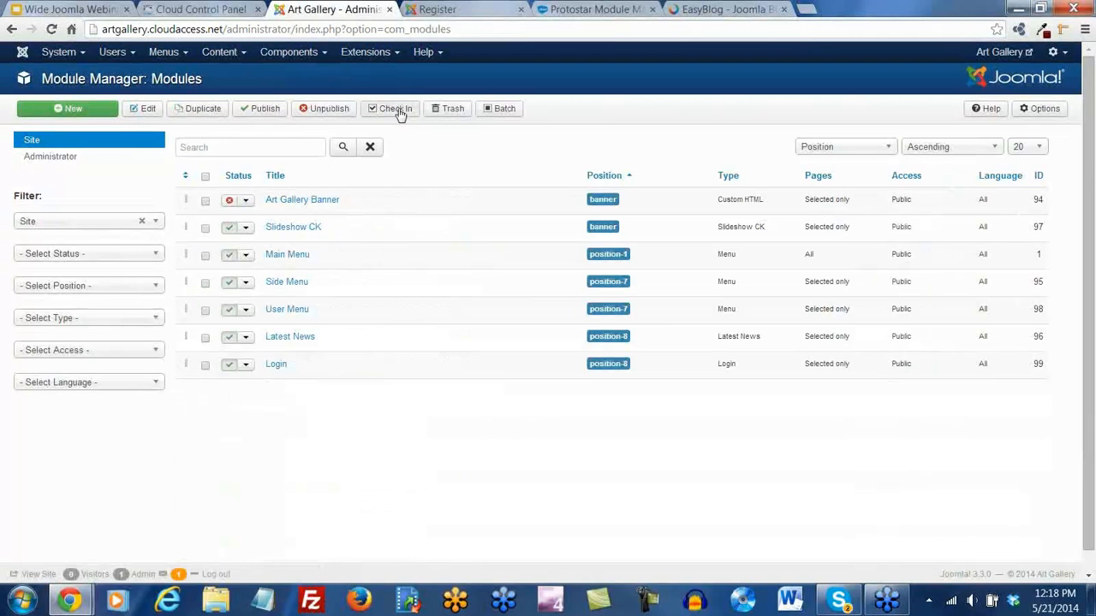
left_click(65, 109)
scroll(167, 158, "down", 4)
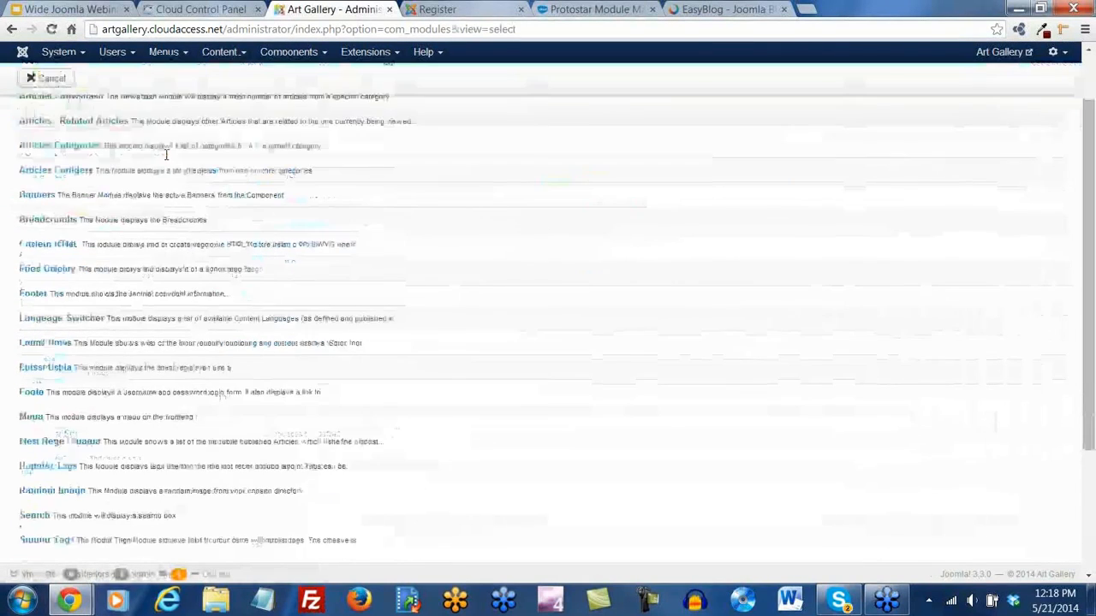
scroll(167, 163, "down", 2)
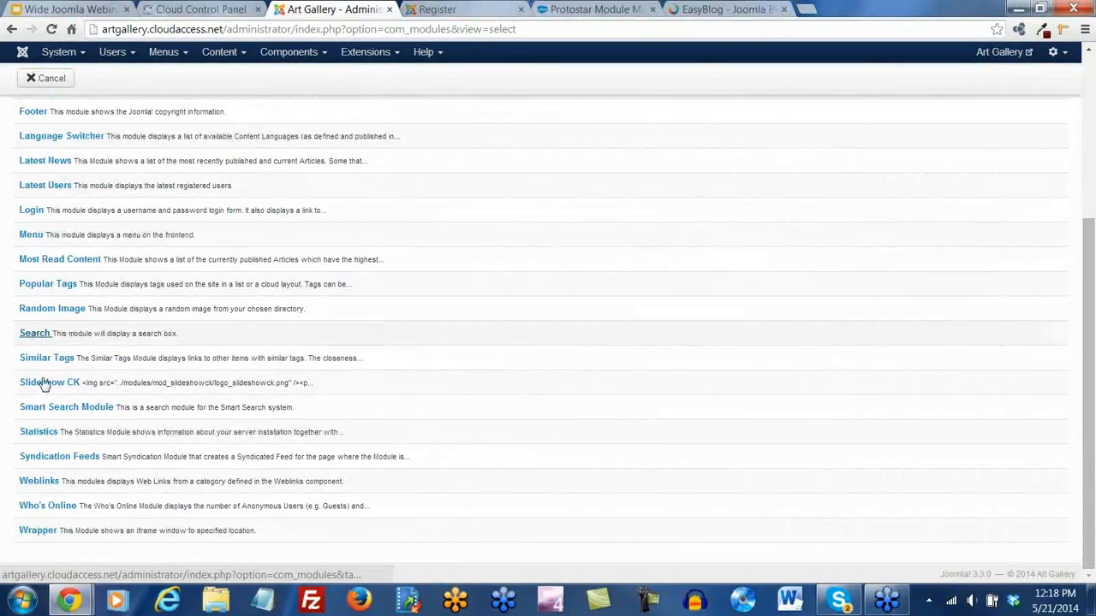
left_click(87, 410)
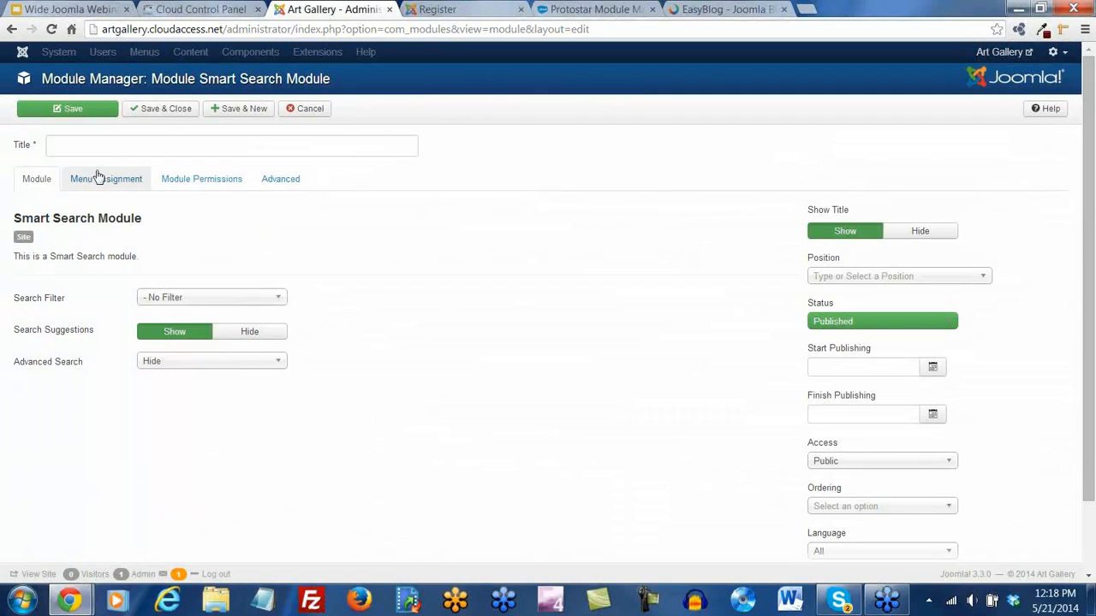
Title the module 'Search' and set its position to Search [position-0]
left_click(87, 147)
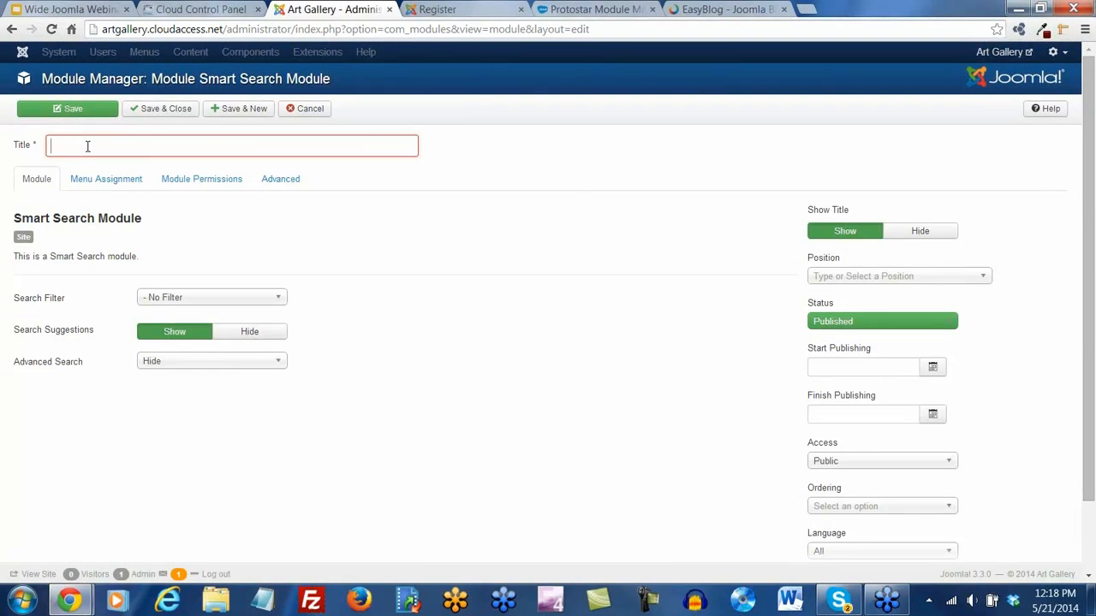
type("Search")
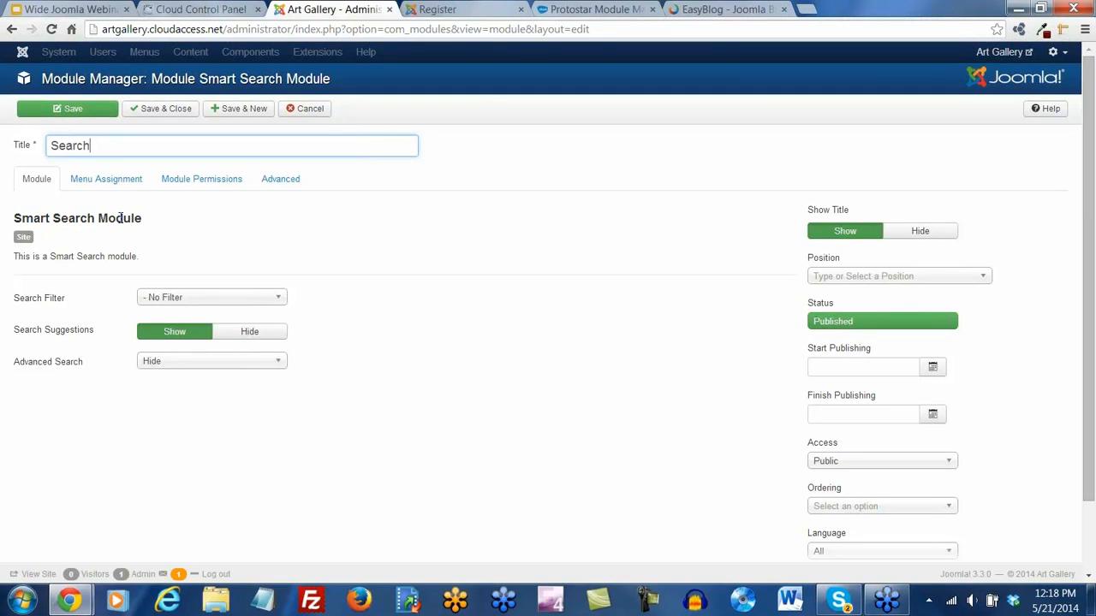
left_click(982, 285)
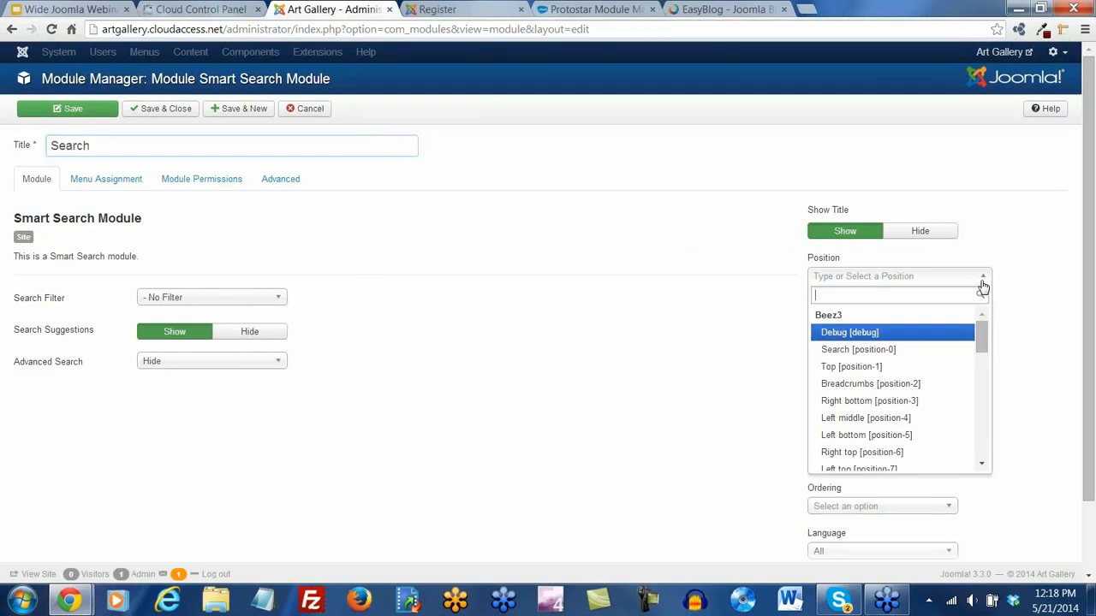
left_click_drag(983, 338, 993, 408)
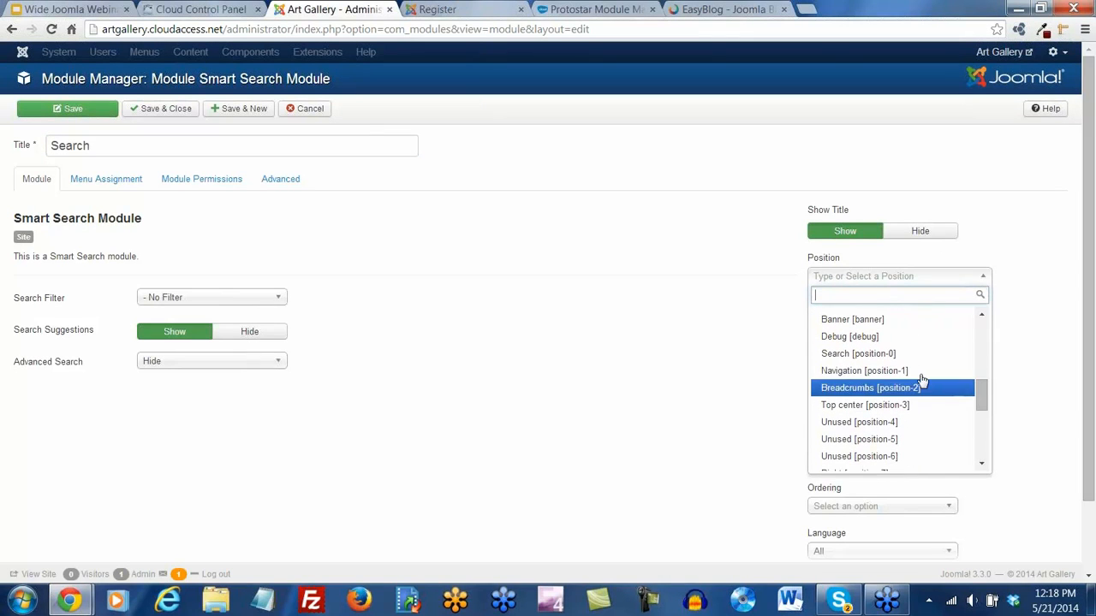
left_click(878, 359)
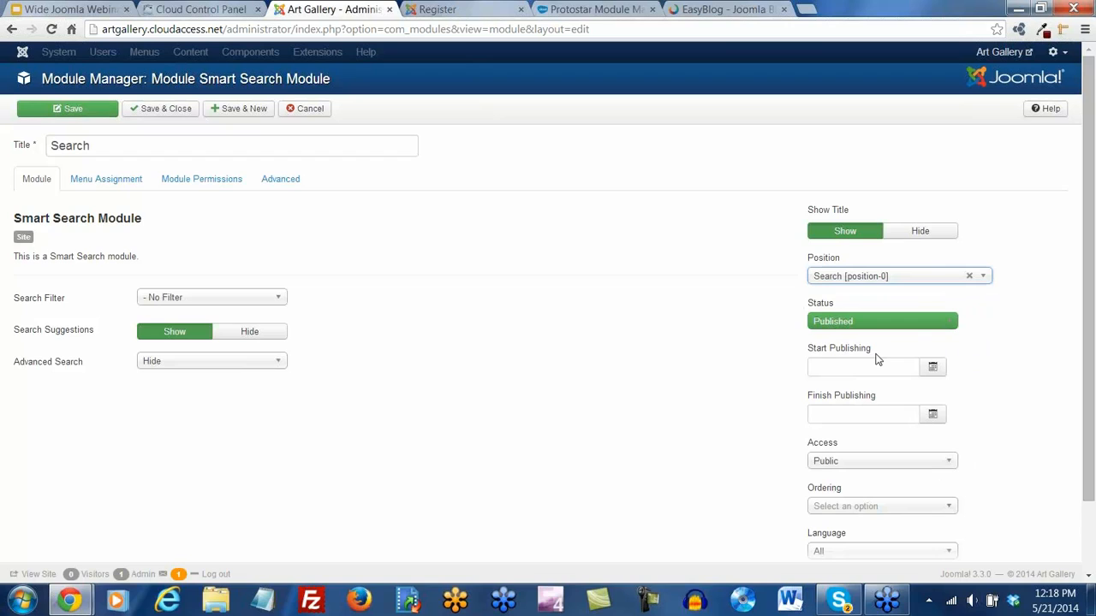
Confirm it appears on all pages, save it, and view the site's Register page
left_click(99, 178)
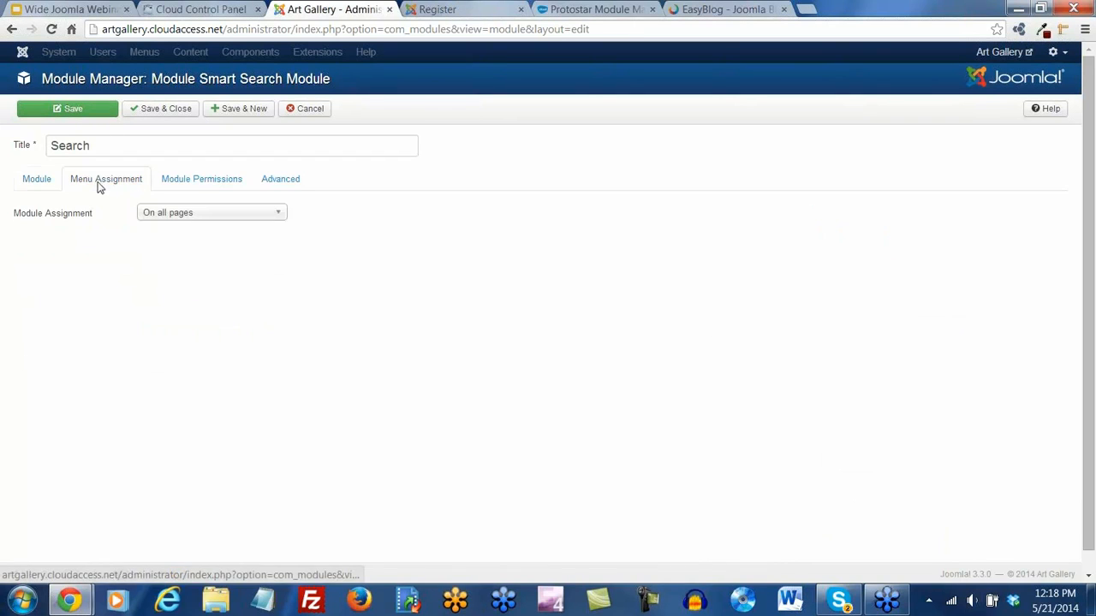
left_click(83, 115)
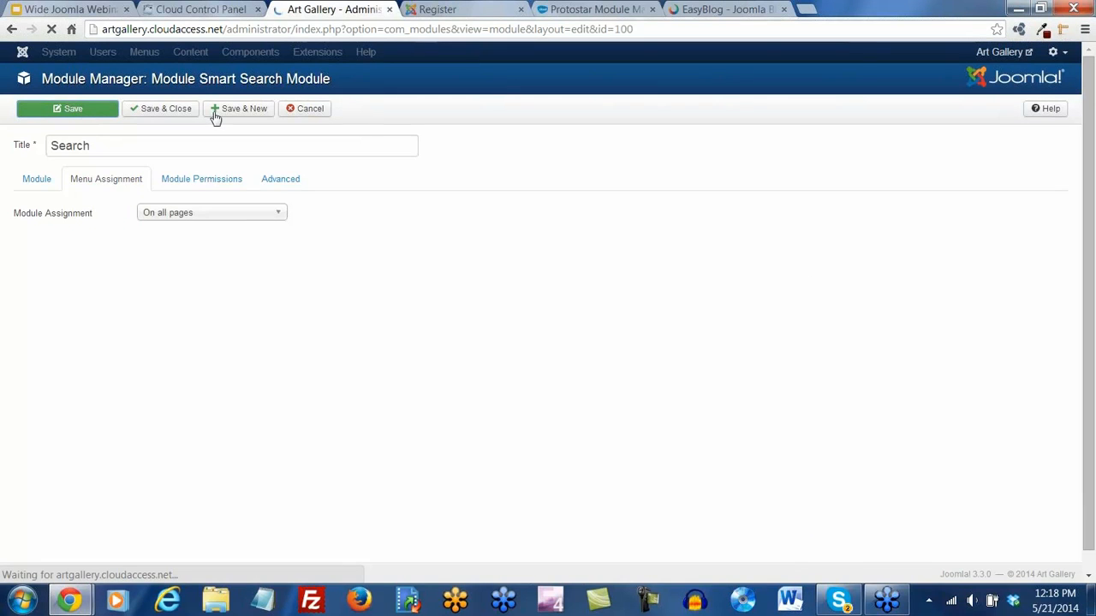
left_click(454, 9)
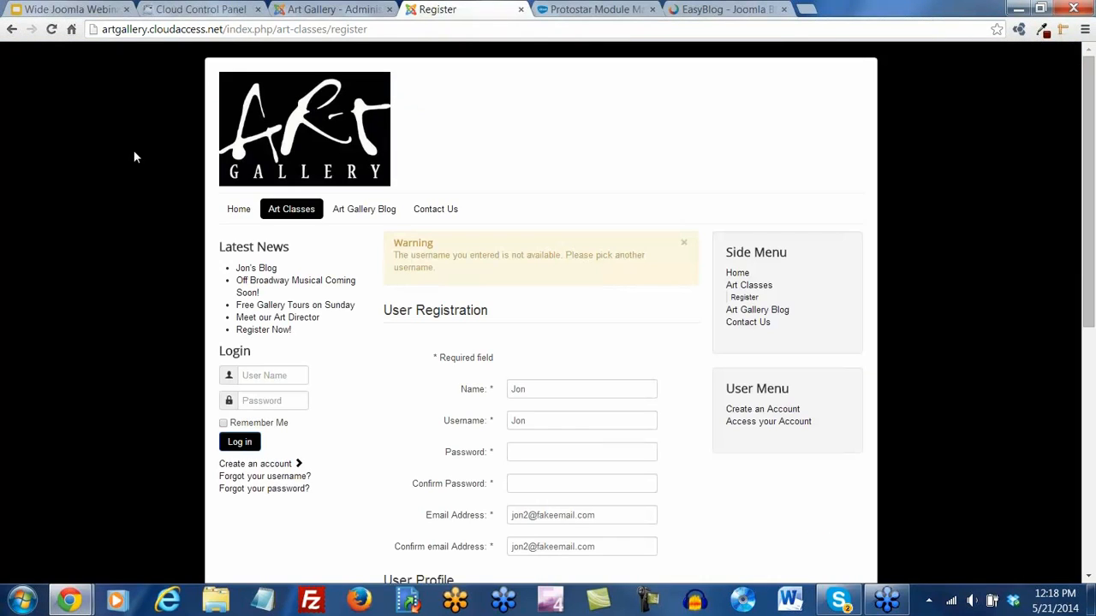
After seeing the new search box on the Register page, set Show Title to Hide and save
left_click(51, 31)
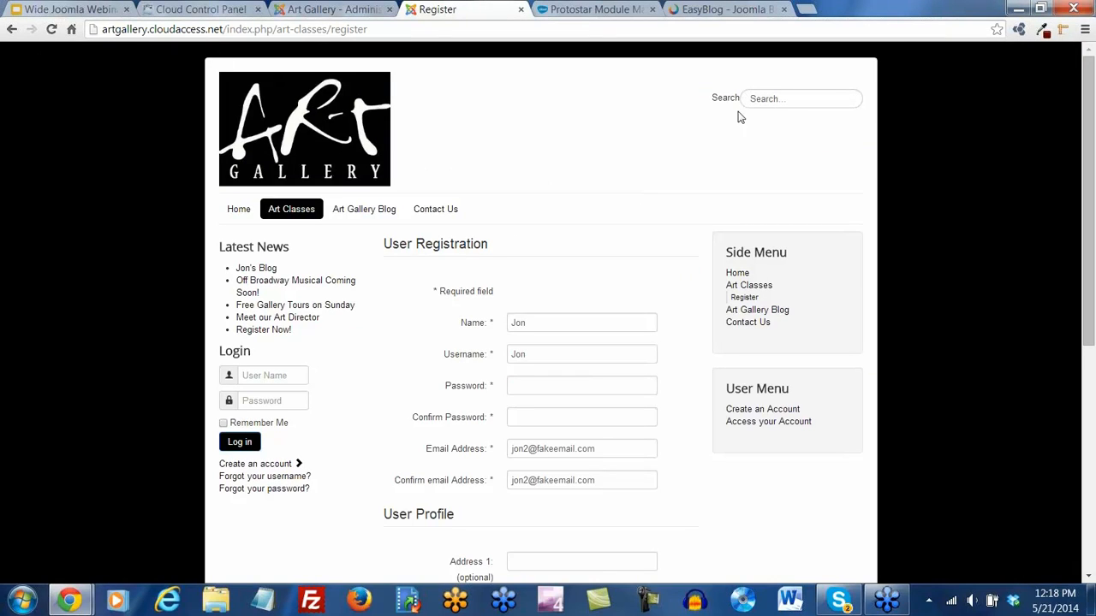
left_click(301, 10)
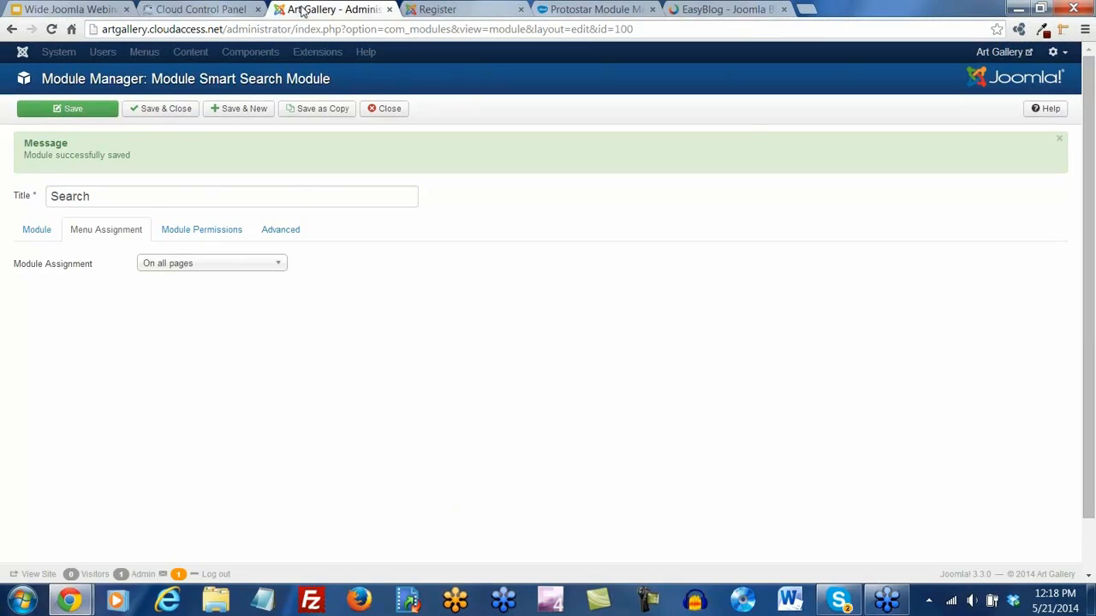
left_click(37, 228)
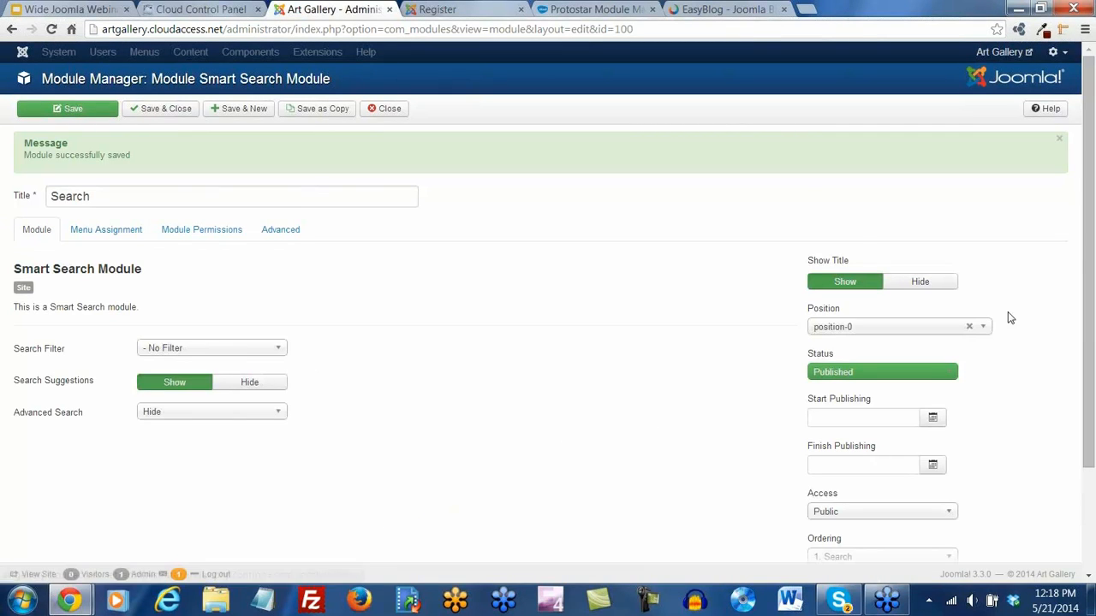
left_click(919, 282)
left_click(74, 111)
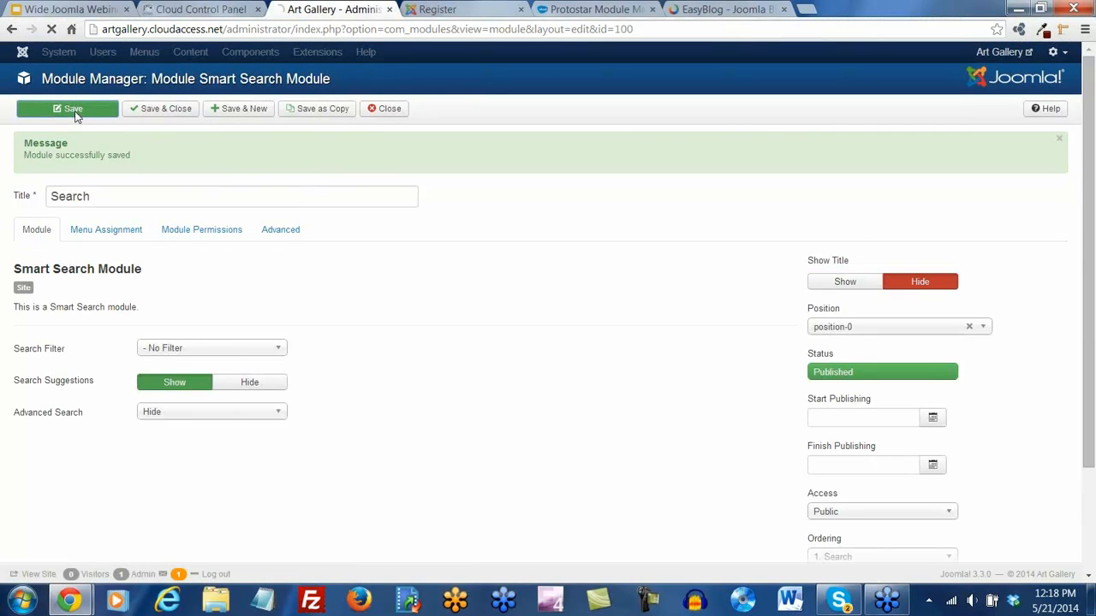
Reload the Register page and try the site search box
left_click(473, 10)
key("F5")
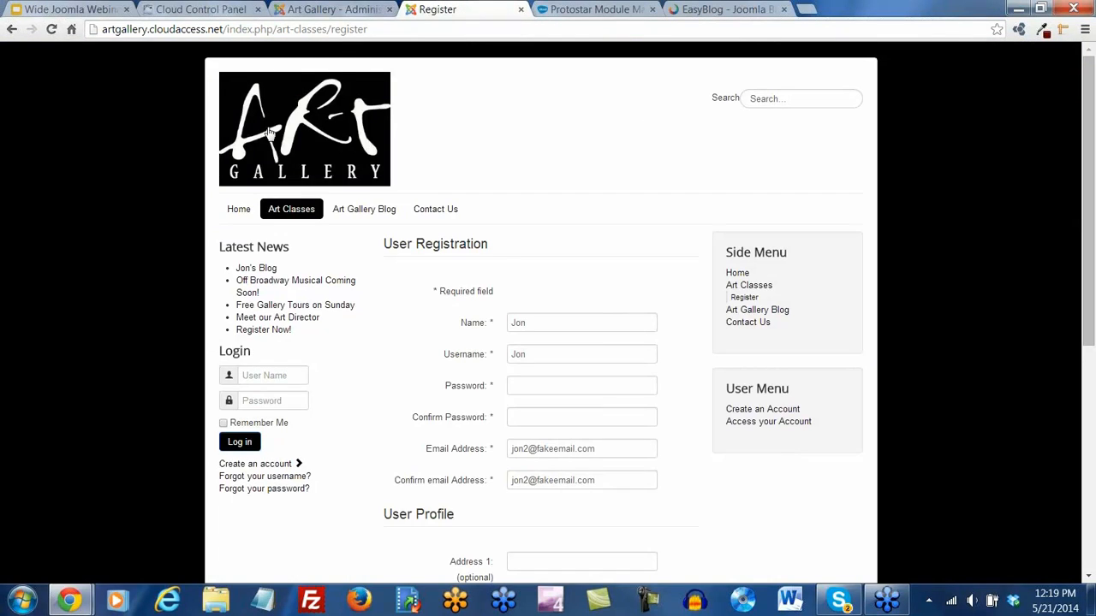
key("F5")
left_click(758, 99)
left_click(764, 130)
Review the module's Advanced options (field size 25, search button hidden) and Menu Assignment
left_click(350, 12)
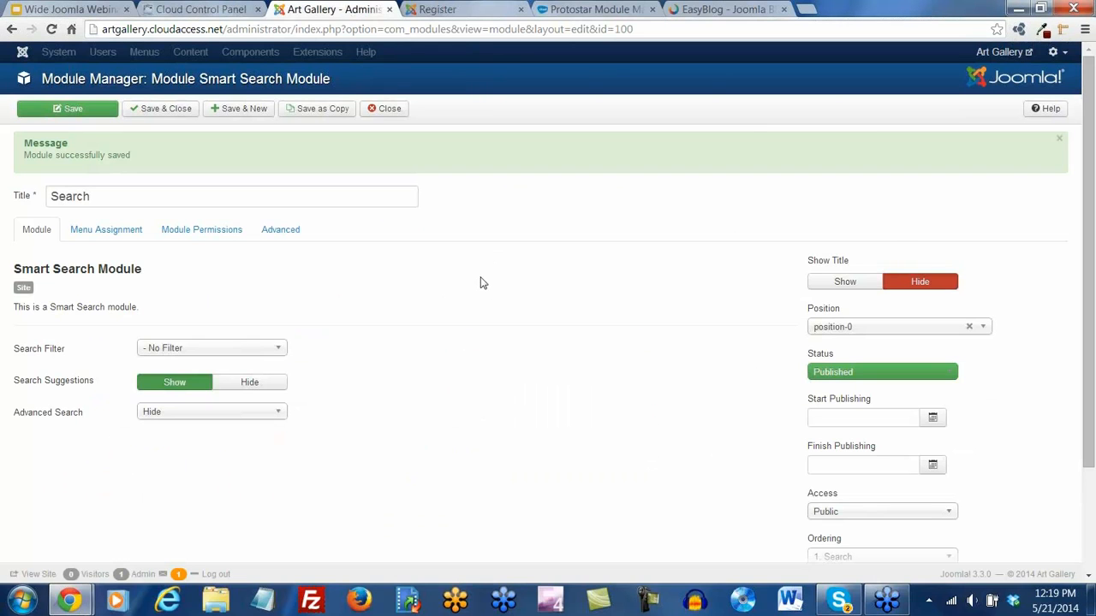
left_click(265, 234)
scroll(374, 313, "down", 3)
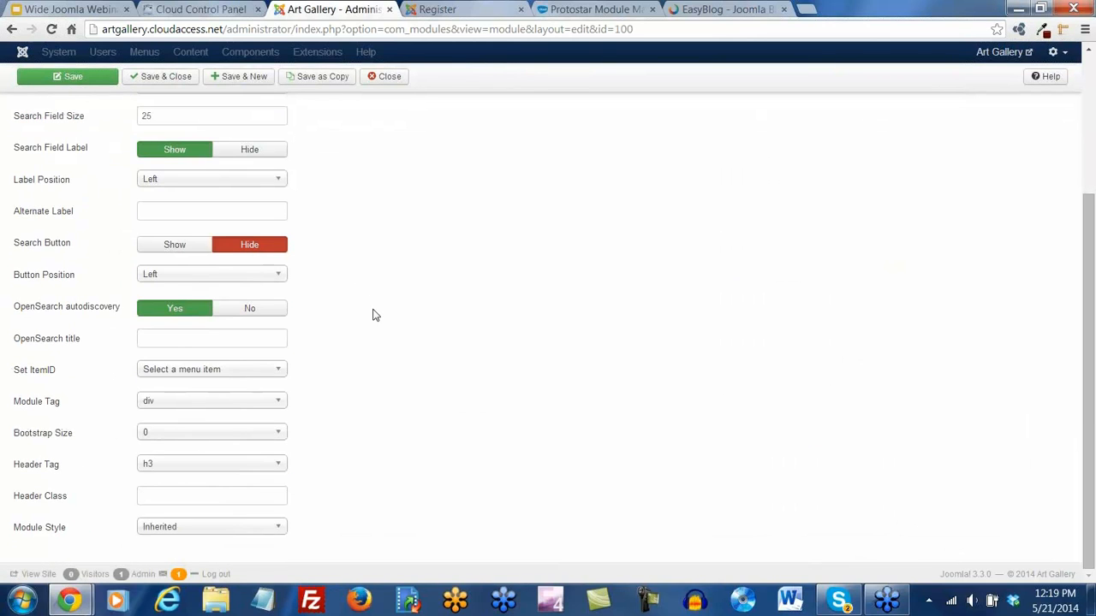
scroll(373, 315, "up", 3)
left_click(133, 234)
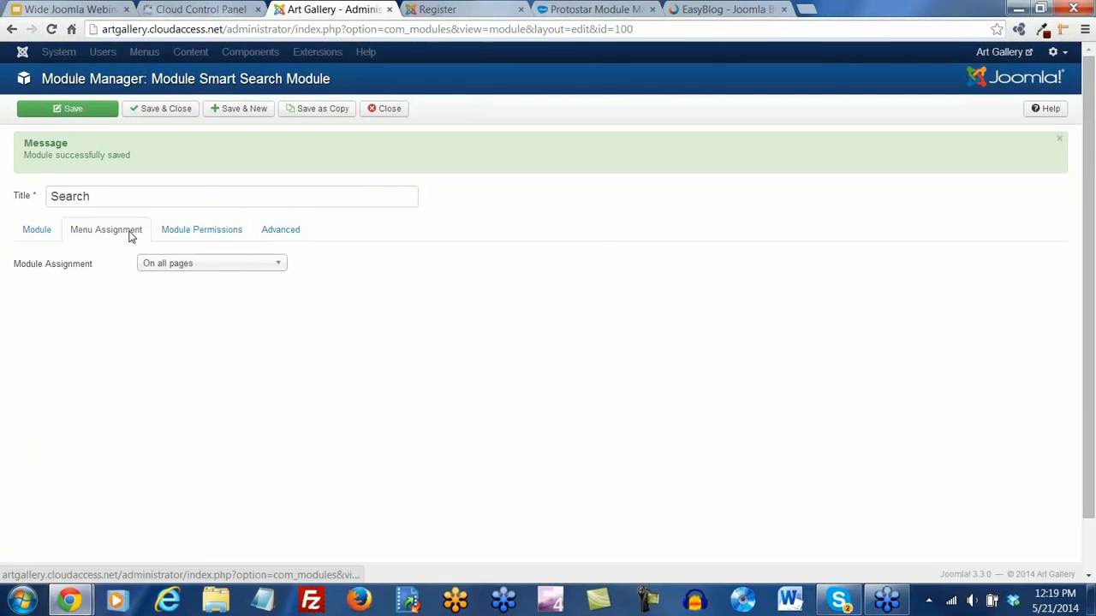
left_click(38, 231)
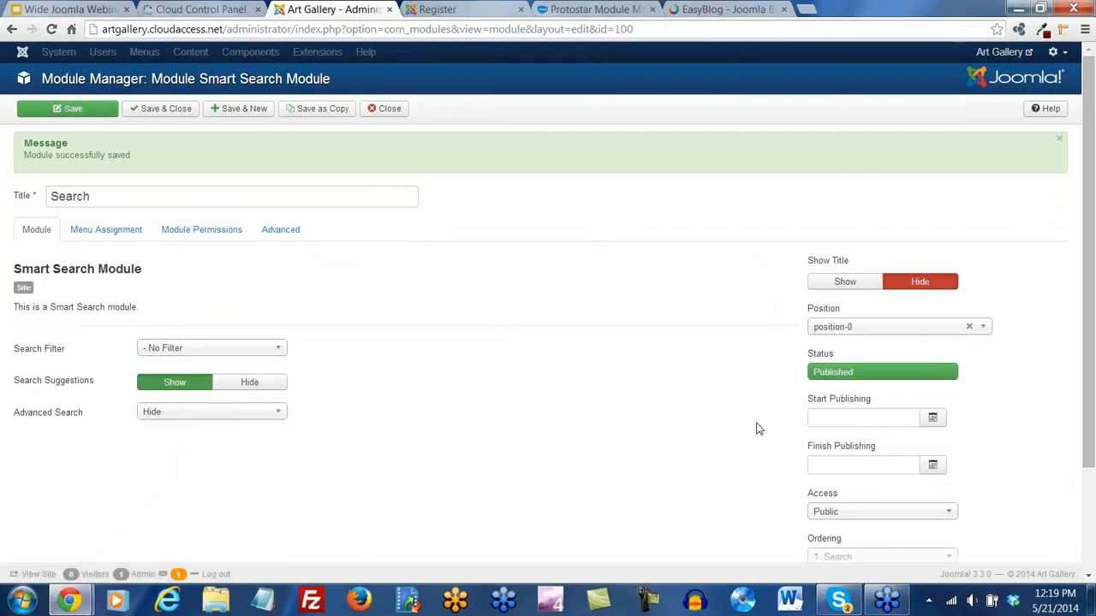
Look through the Module, Menu Assignment, Permissions and Advanced tabs once more
scroll(766, 419, "down", 1)
scroll(766, 420, "down", 1)
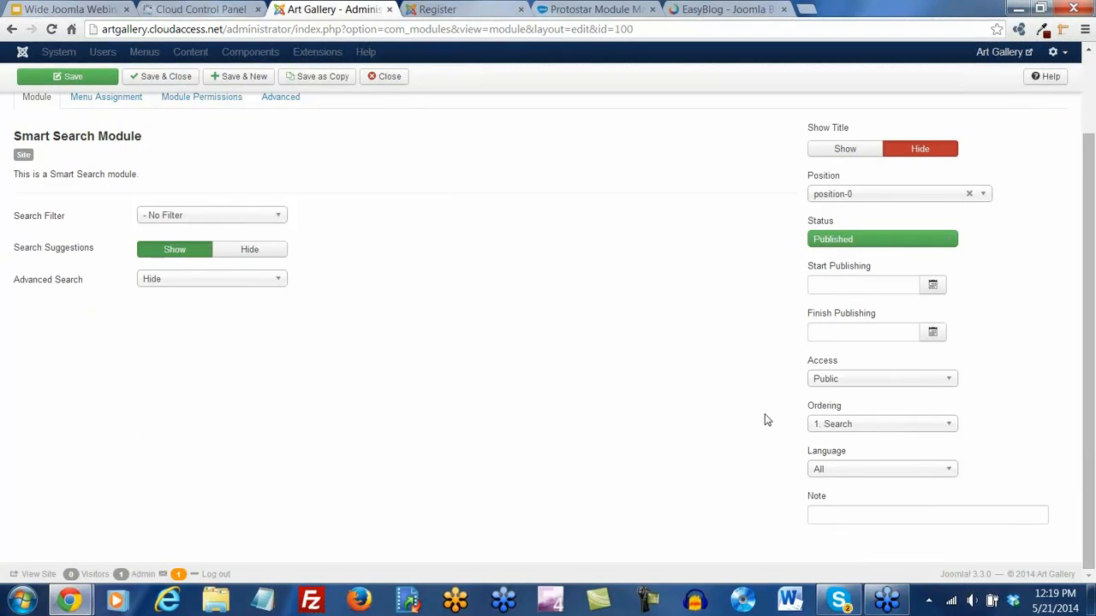
scroll(766, 419, "up", 2)
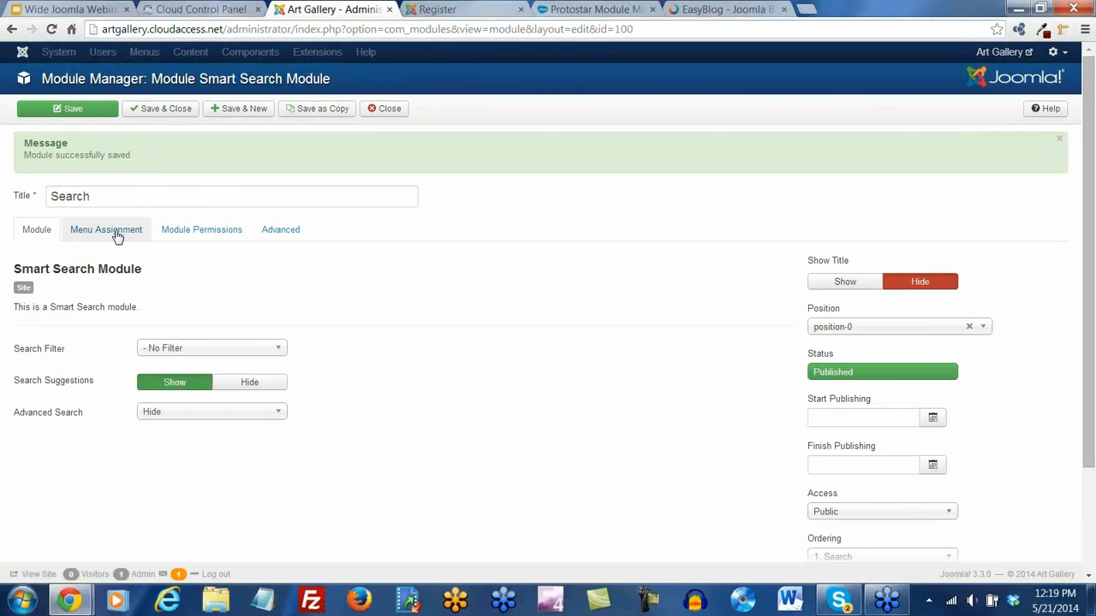
left_click(116, 232)
left_click(202, 233)
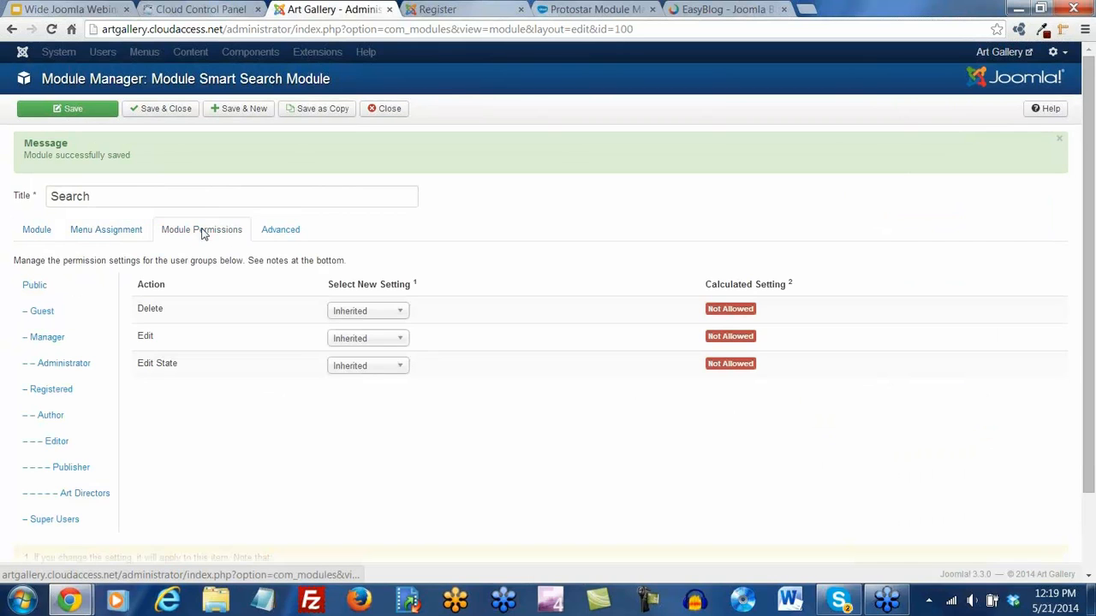
left_click(283, 236)
scroll(407, 442, "down", 3)
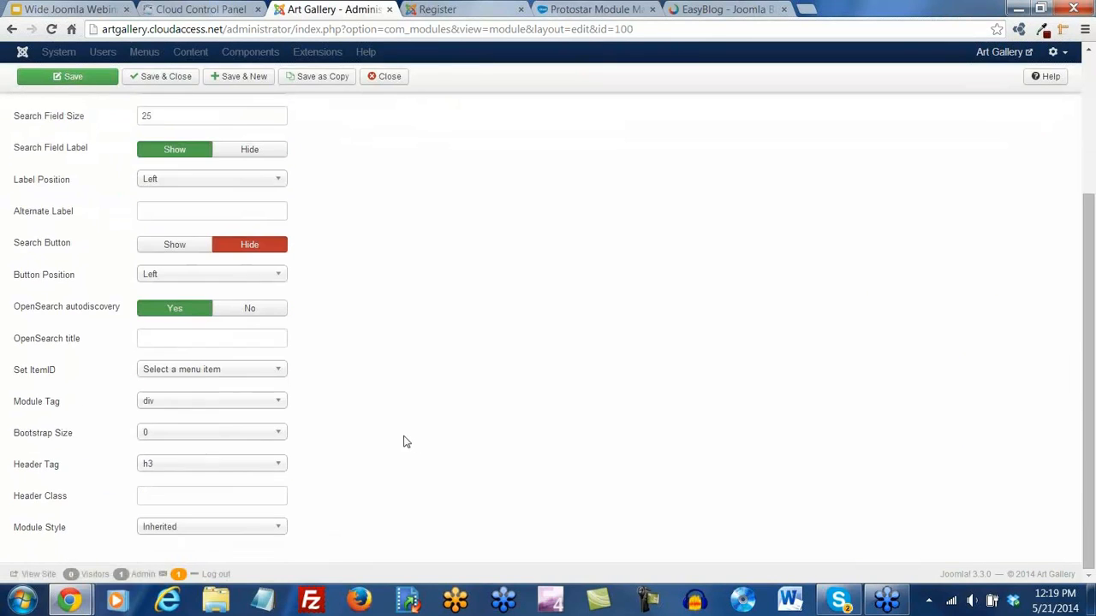
scroll(406, 441, "up", 3)
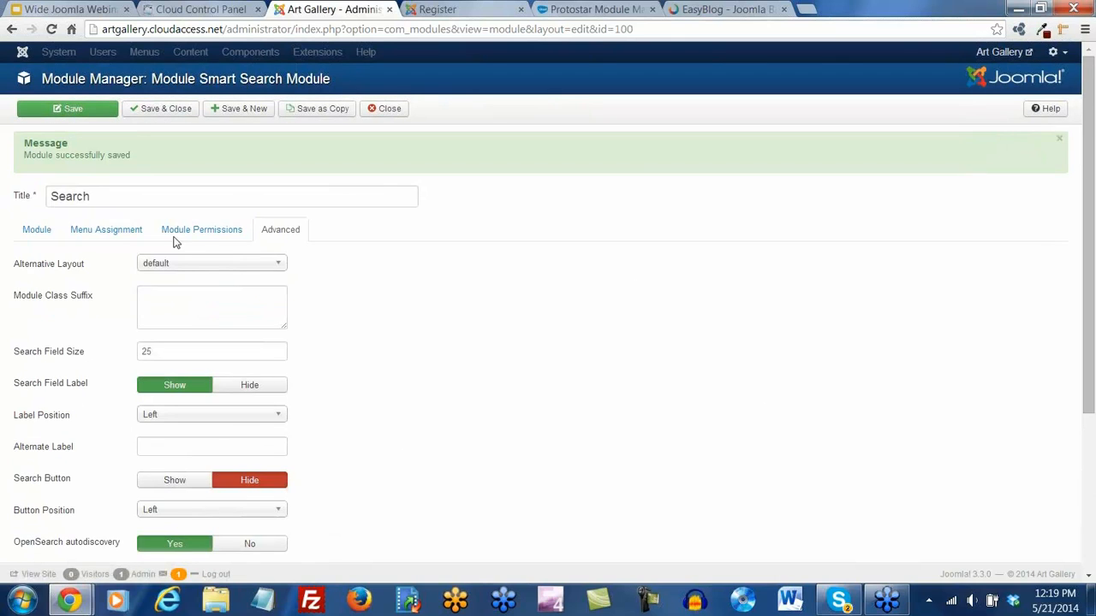
left_click(460, 16)
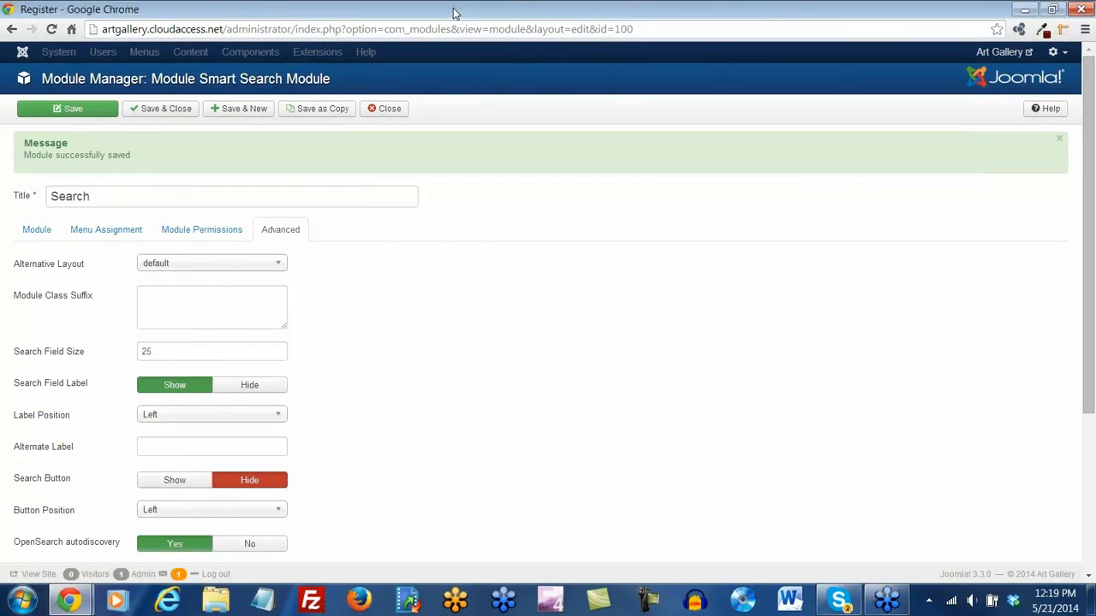
left_click(789, 100)
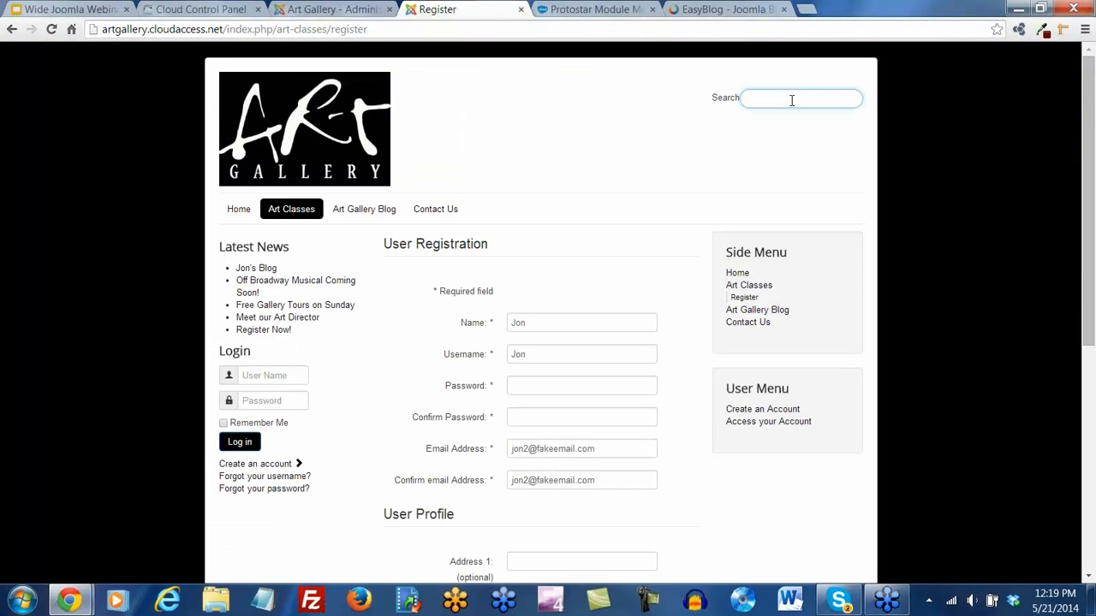
type("classe")
key("BackSpace")
key("Return")
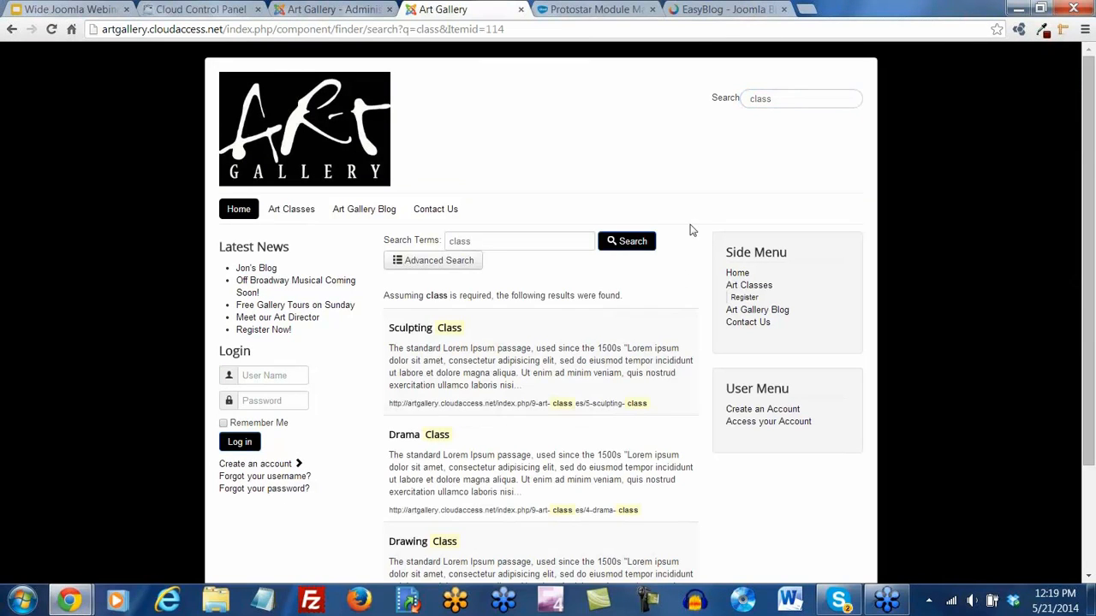
scroll(613, 326, "down", 3)
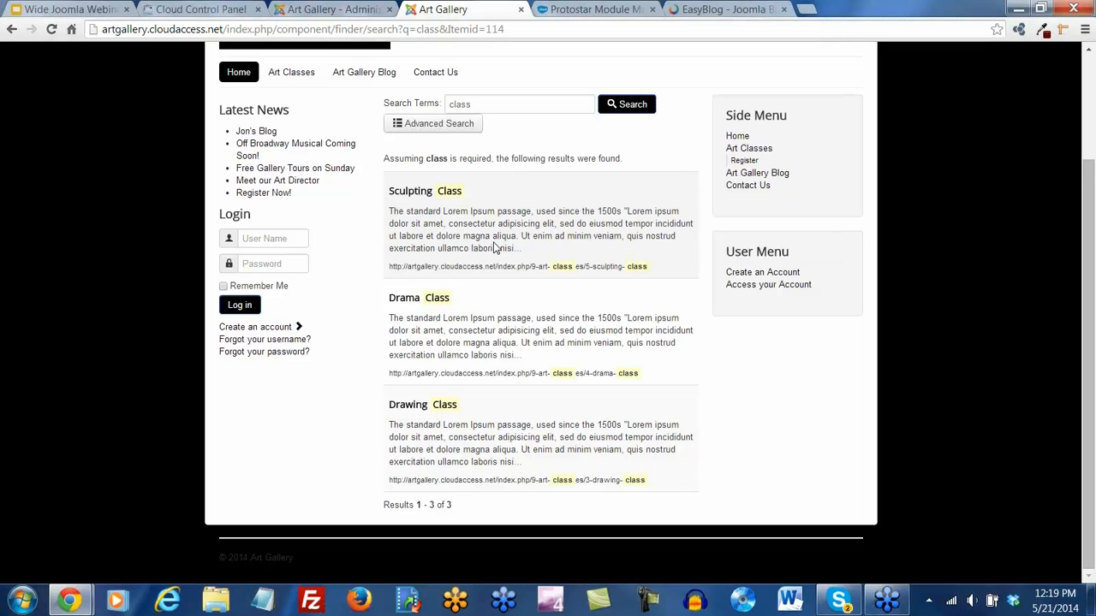
left_click(428, 125)
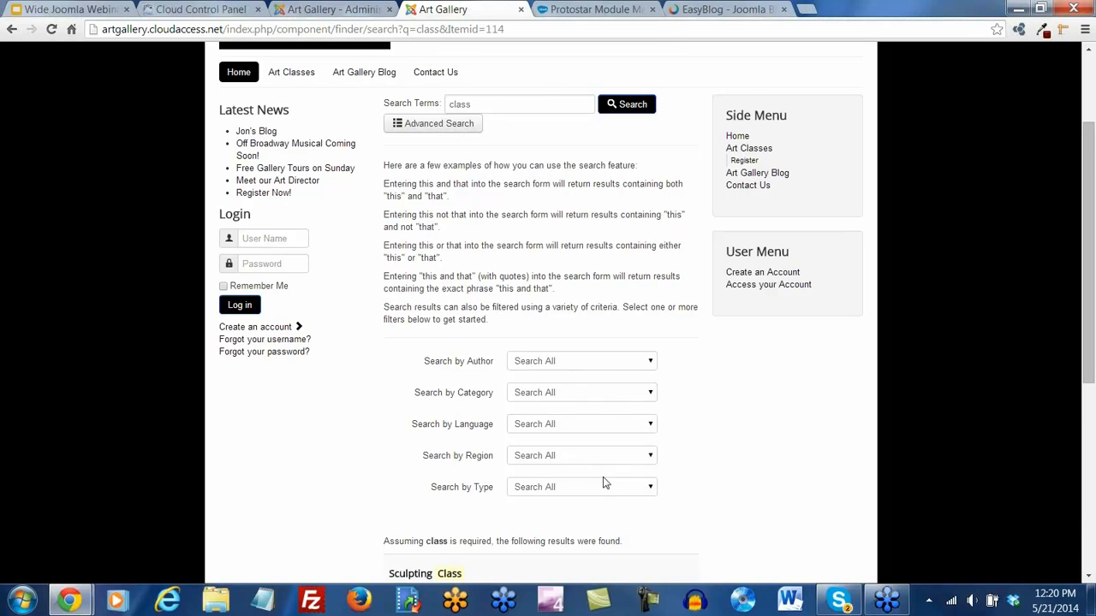
scroll(604, 484, "down", 1)
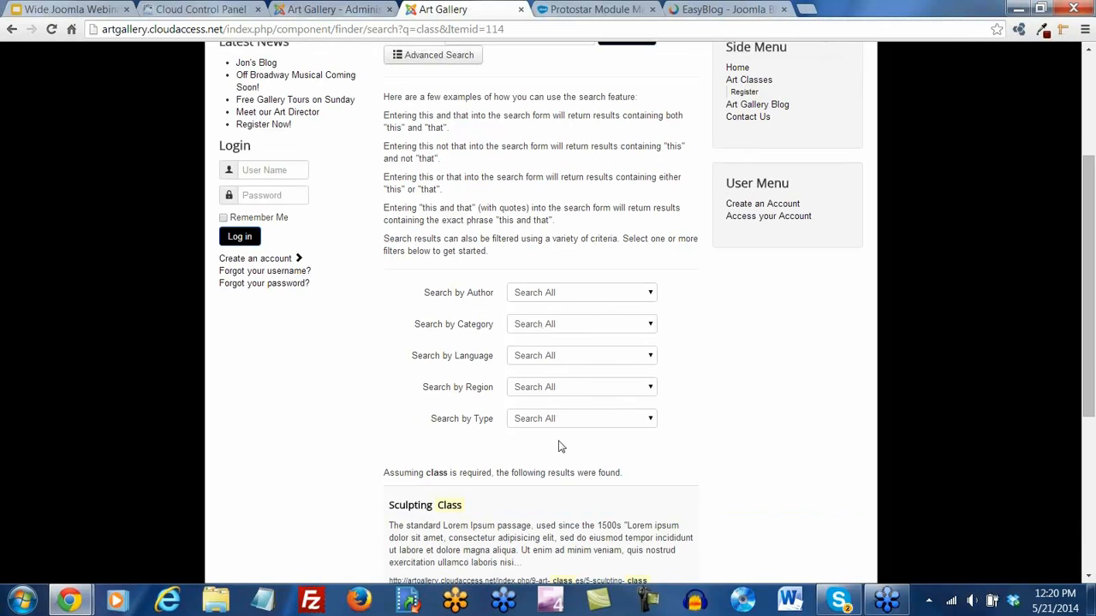
scroll(556, 445, "down", 4)
scroll(561, 427, "up", 6)
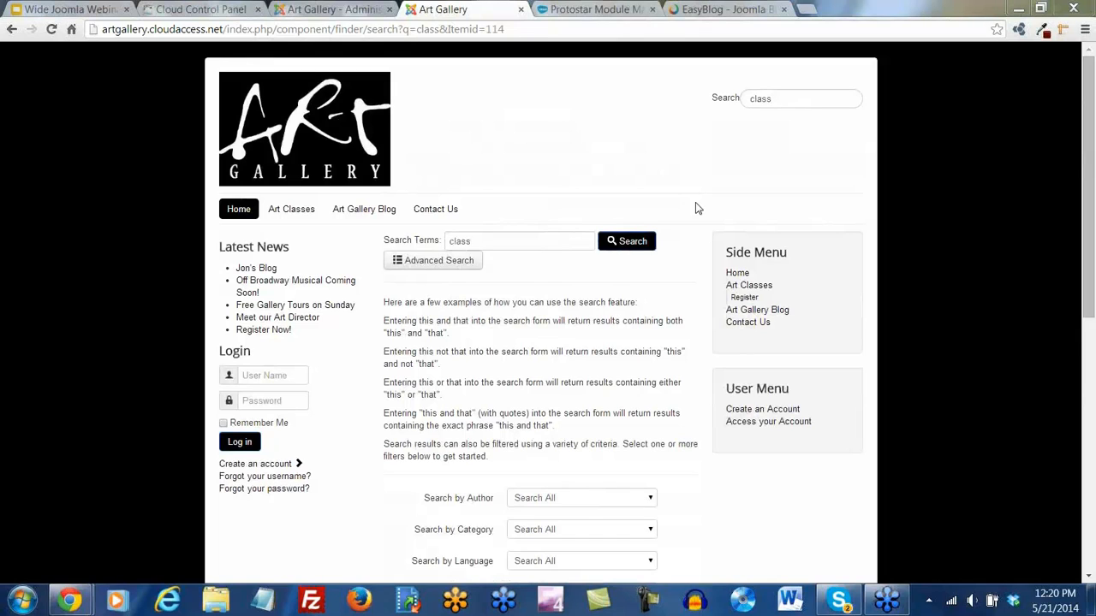
mouse_move(283, 215)
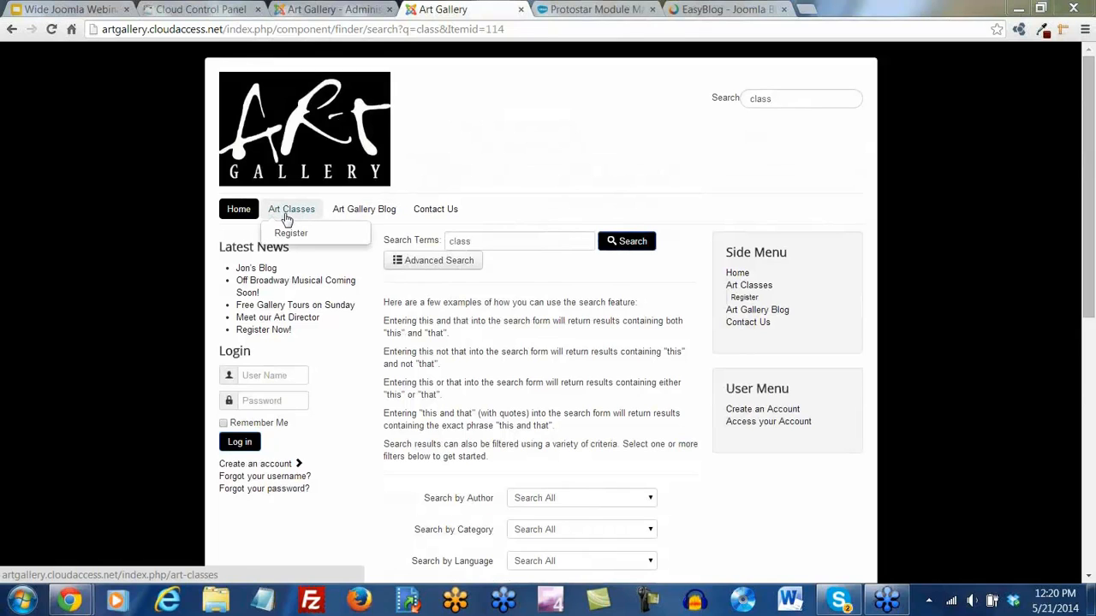
left_click(291, 233)
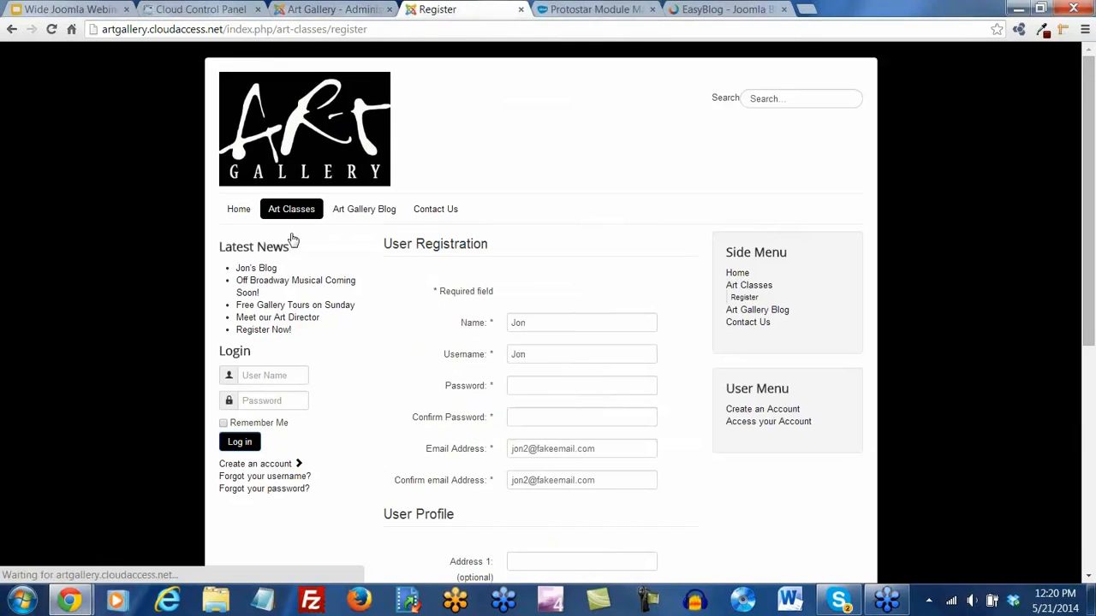
scroll(633, 272, "down", 3)
scroll(634, 270, "up", 1)
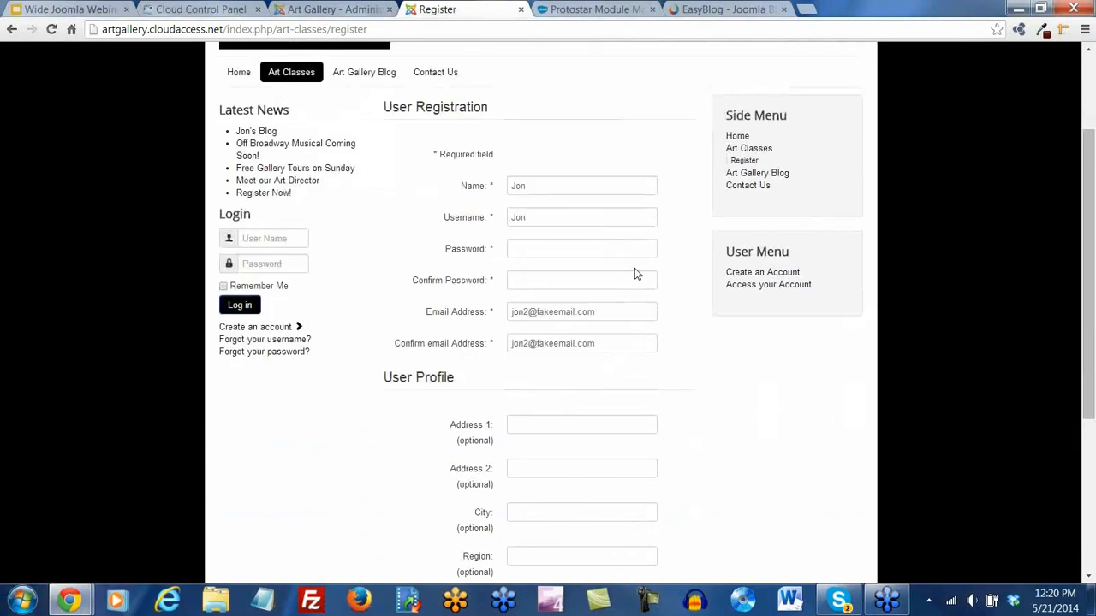
scroll(634, 274, "up", 1)
scroll(634, 271, "down", 4)
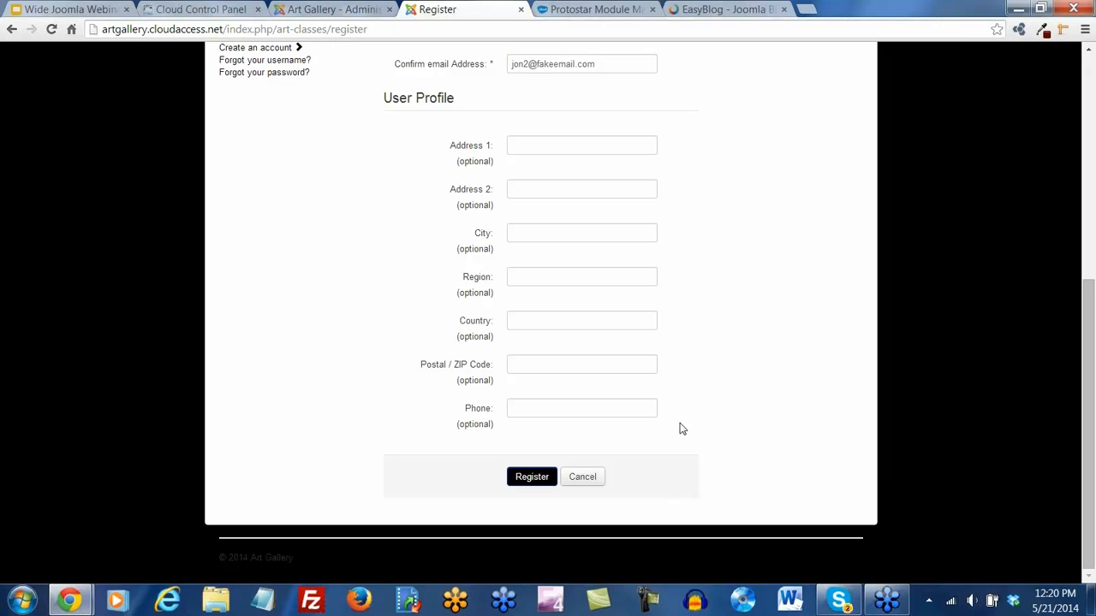
scroll(682, 429, "up", 5)
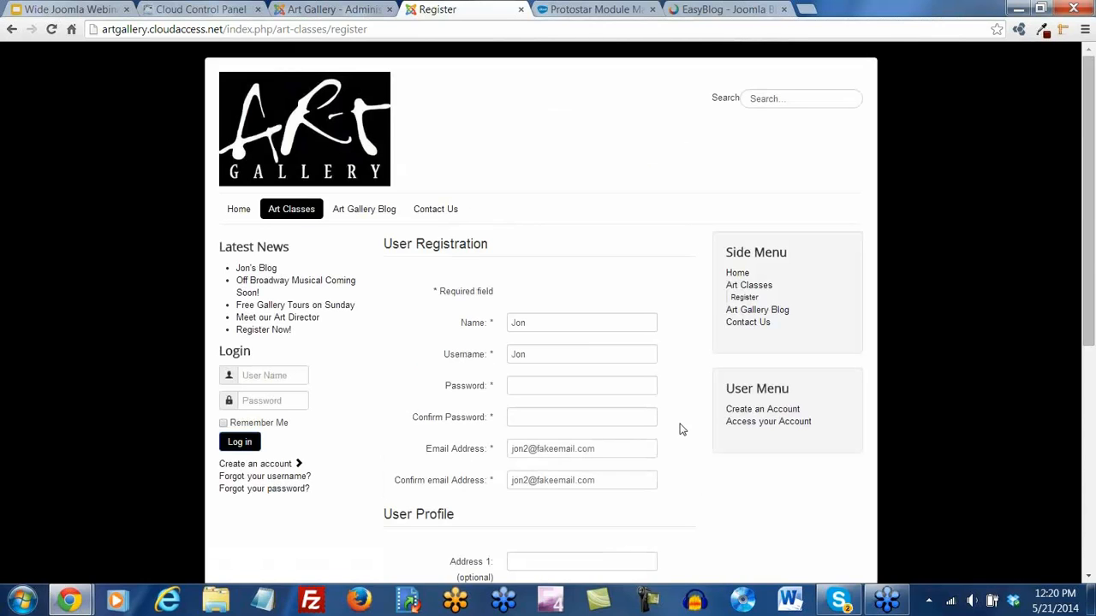
scroll(489, 252, "down", 5)
scroll(341, 256, "up", 5)
left_click(333, 9)
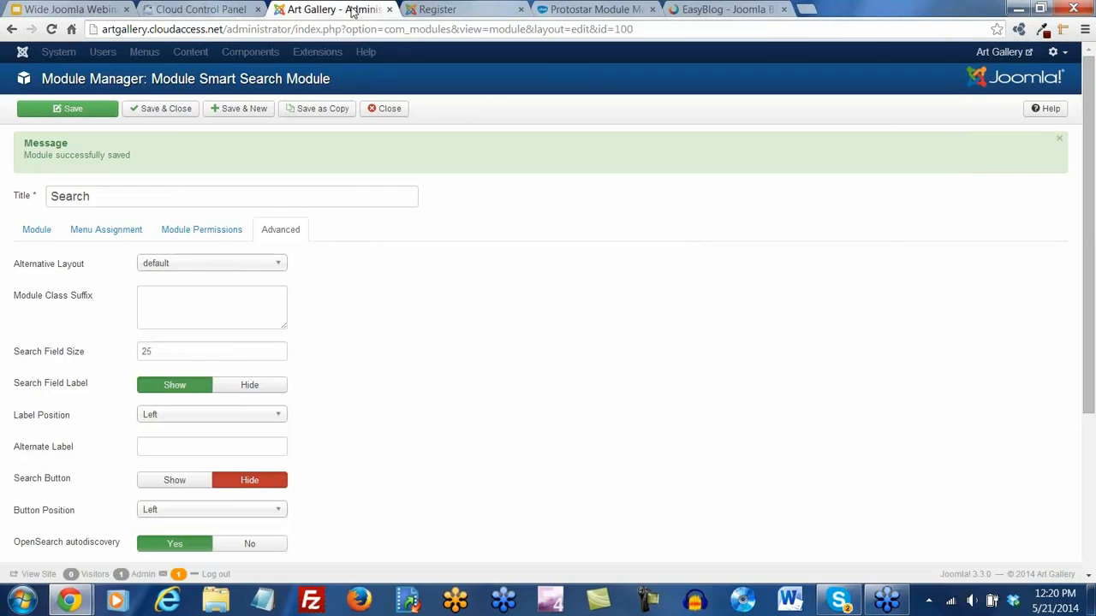
left_click(164, 108)
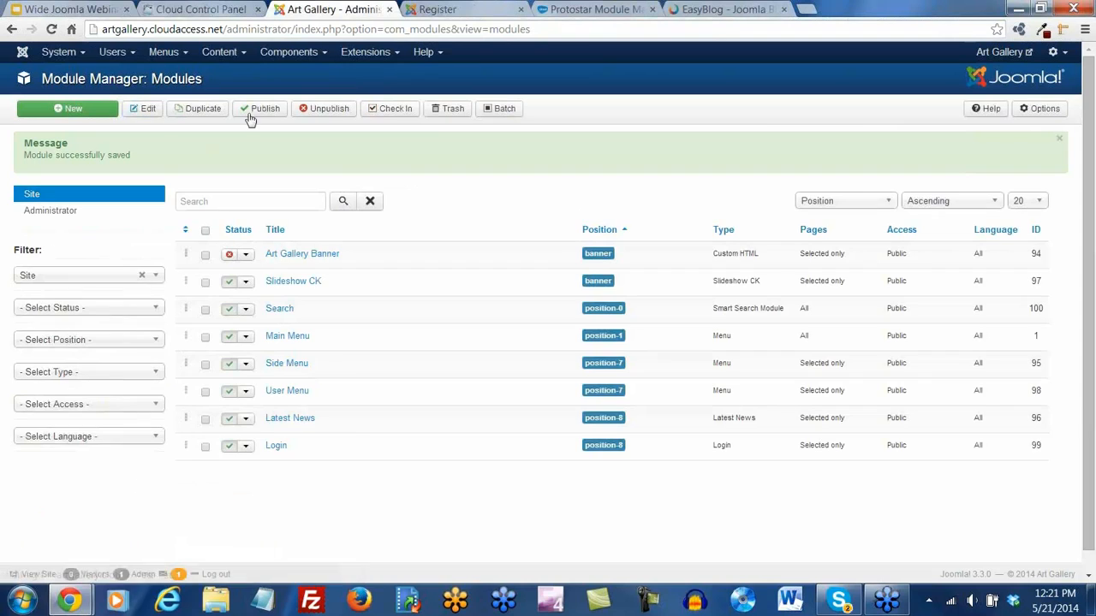
mouse_move(402, 58)
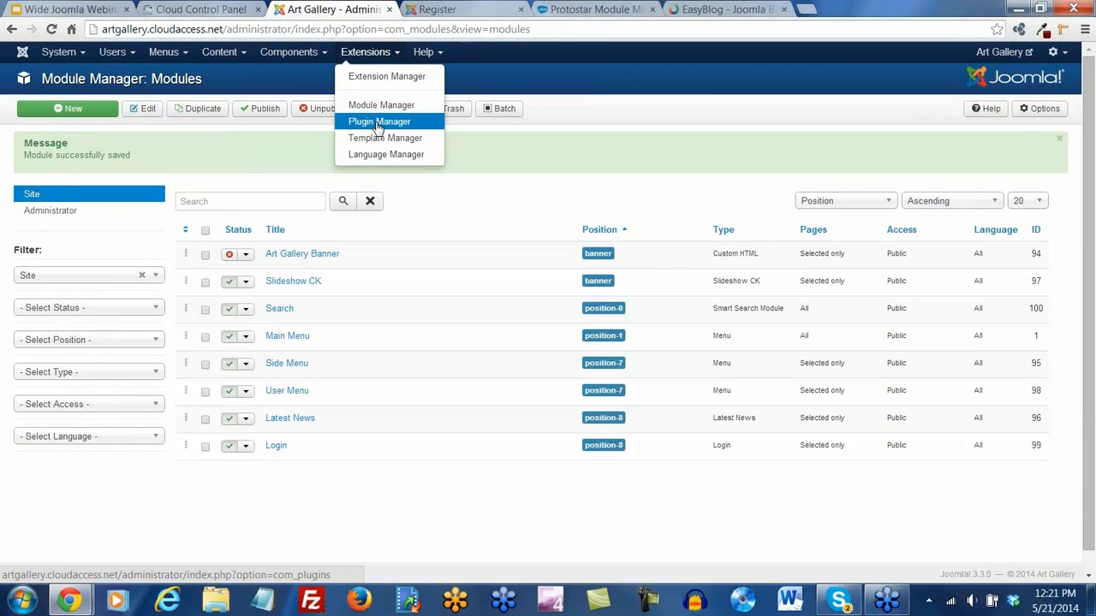
left_click(370, 120)
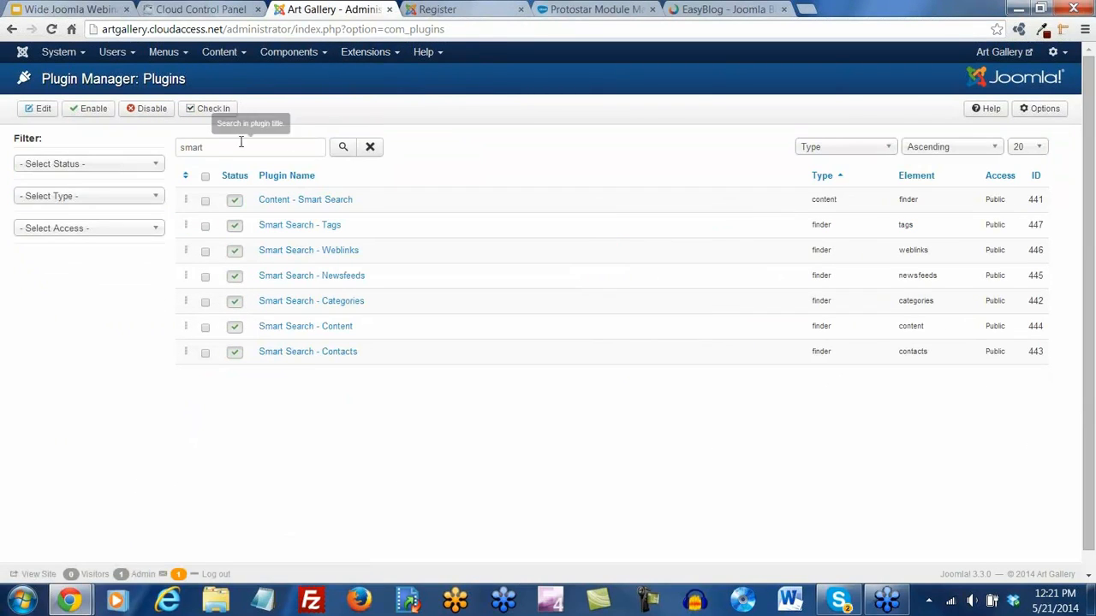
left_click_drag(208, 148, 129, 162)
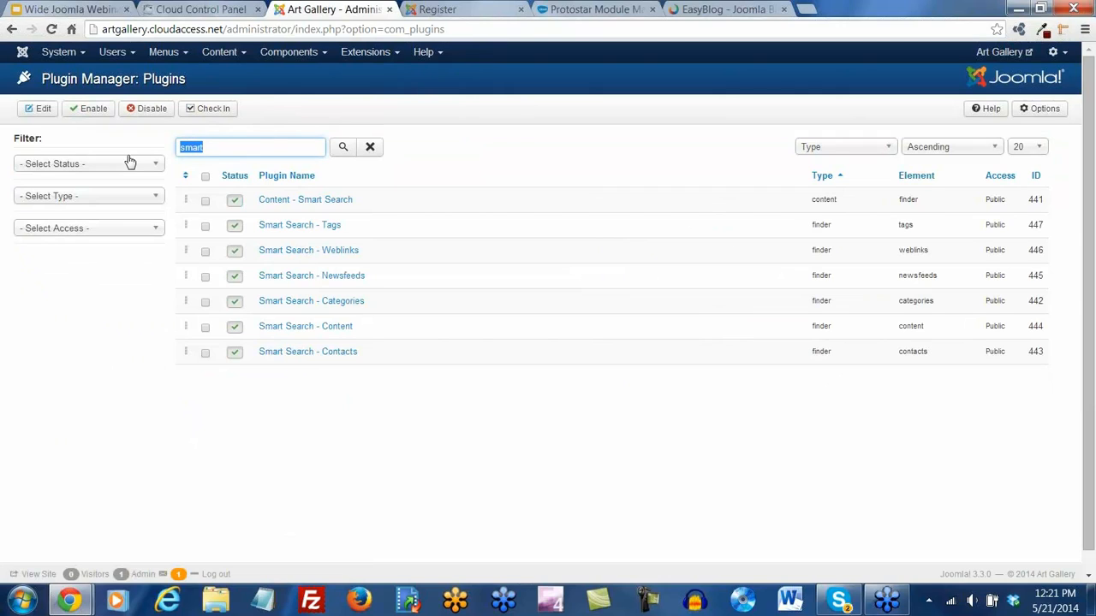
type("recaptcha")
key("Return")
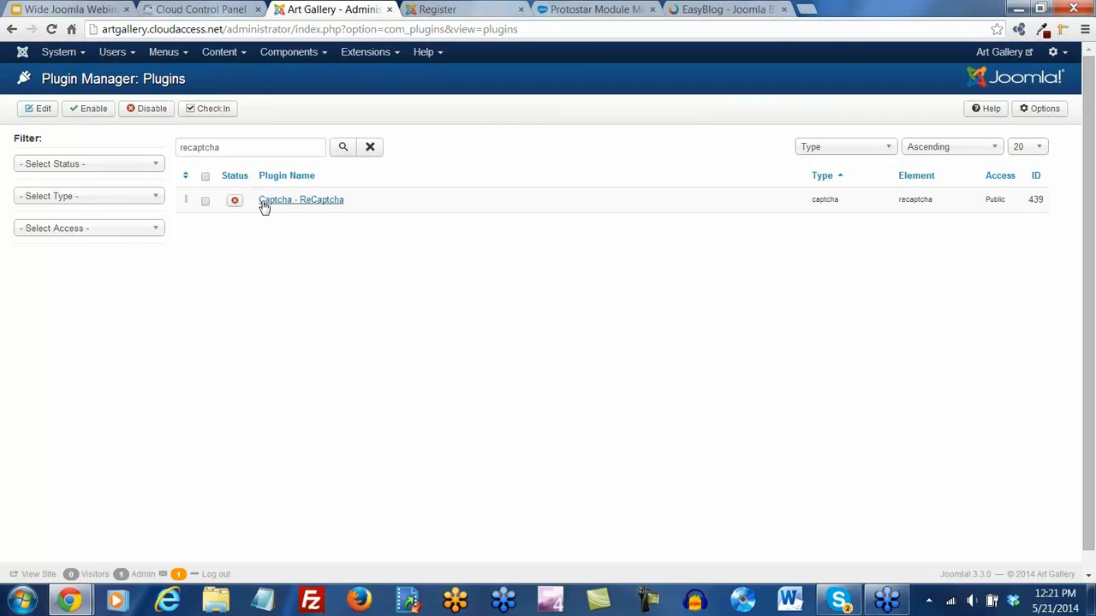
left_click(235, 202)
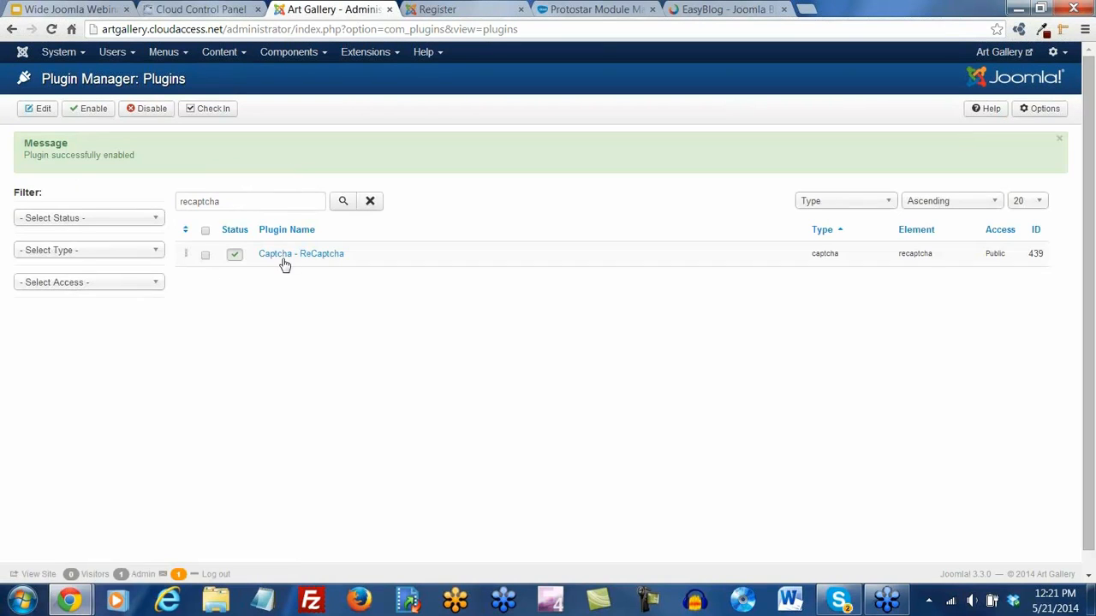
left_click(296, 255)
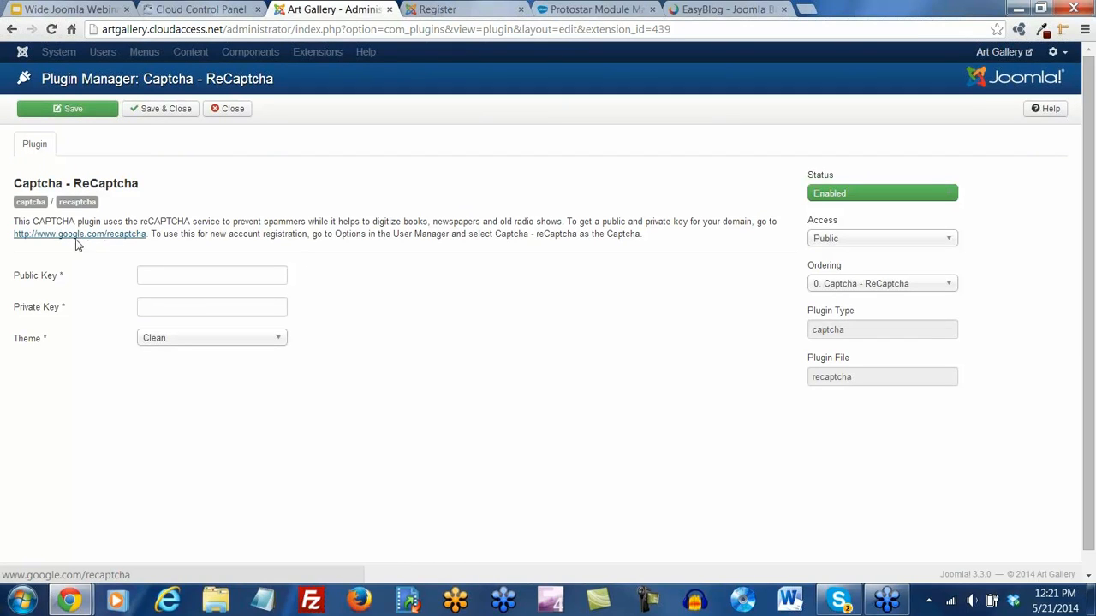
mouse_move(37, 282)
mouse_move(37, 317)
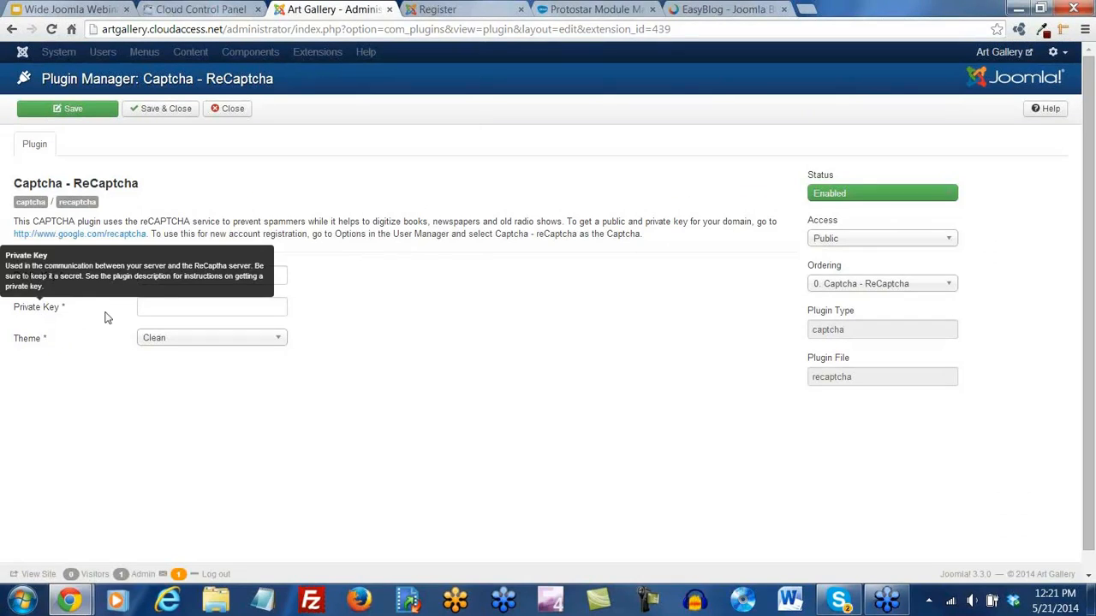
Follow the plugin's google.com/recaptcha link into a new tab and go to Get reCAPTCHA
left_click(121, 233)
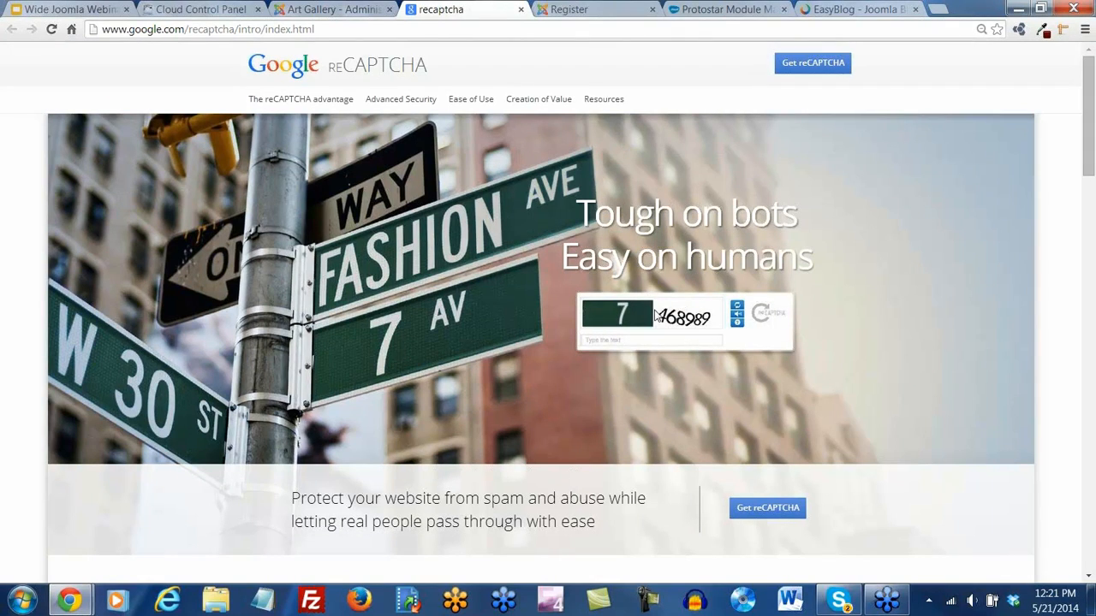
left_click(813, 64)
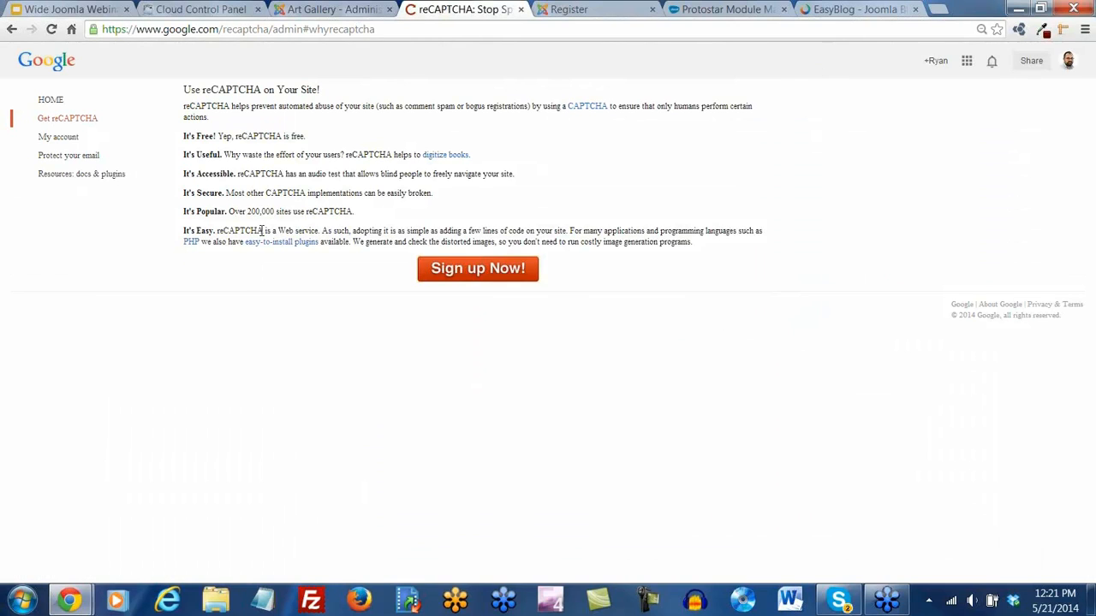
Start a new site registration and paste the Art Gallery site address into Domain
left_click(478, 270)
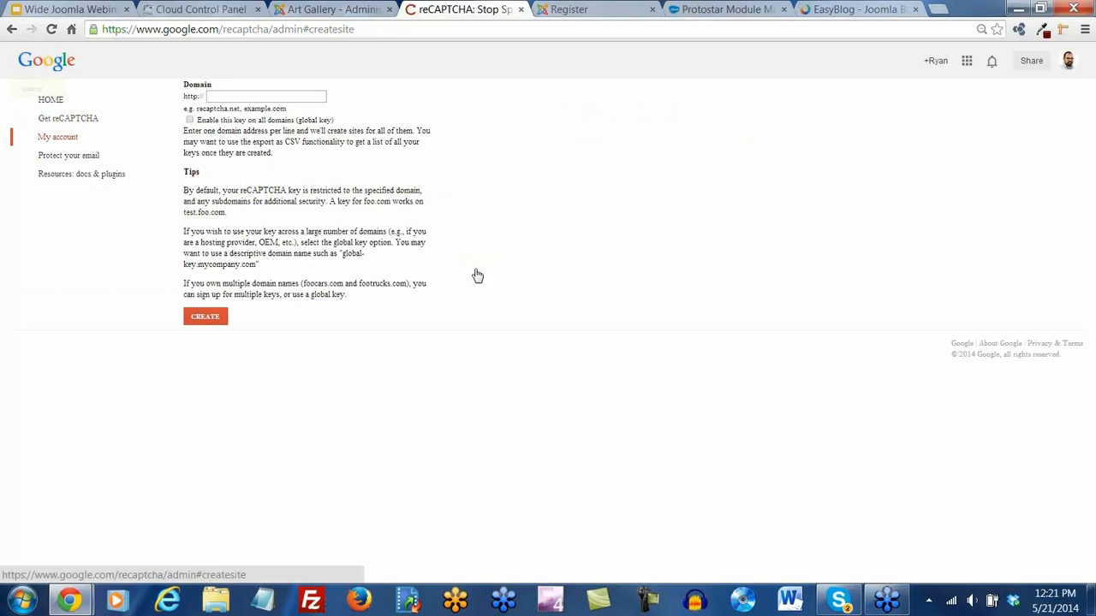
left_click(230, 95)
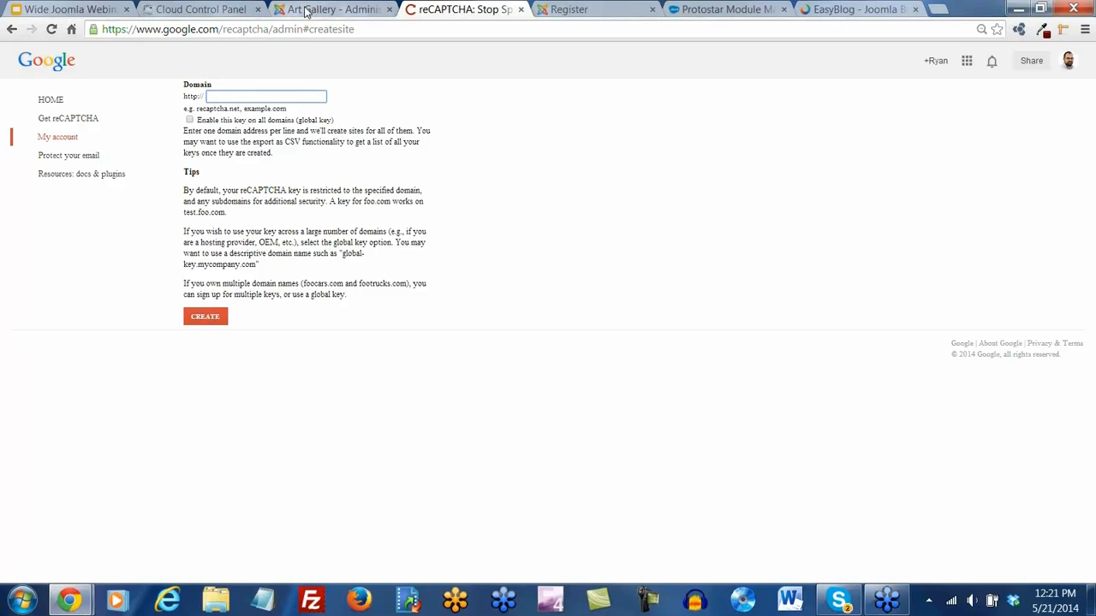
left_click(565, 10)
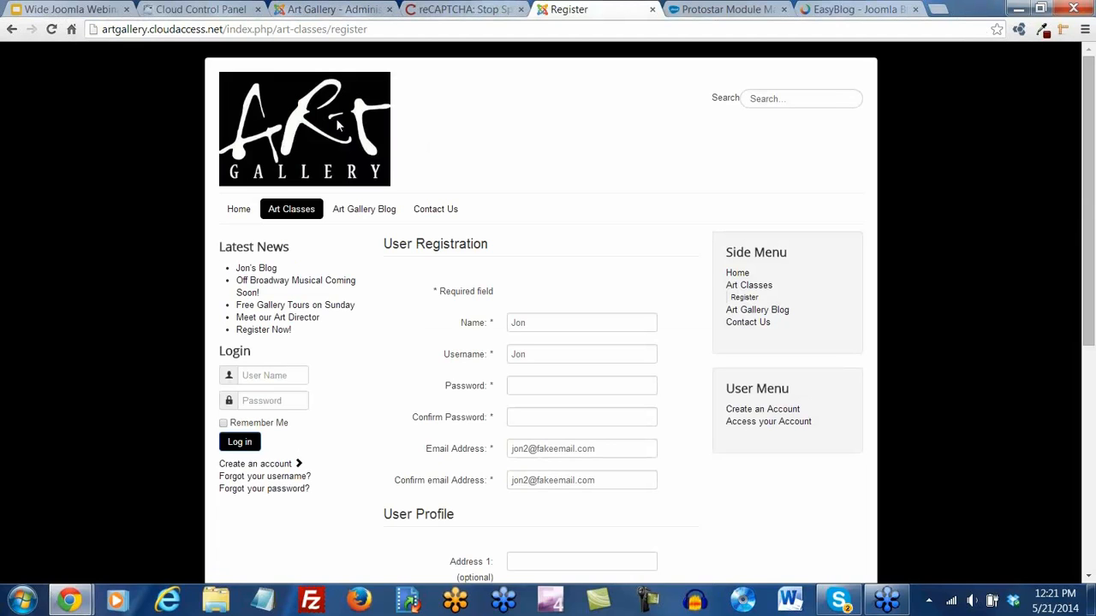
left_click(242, 212)
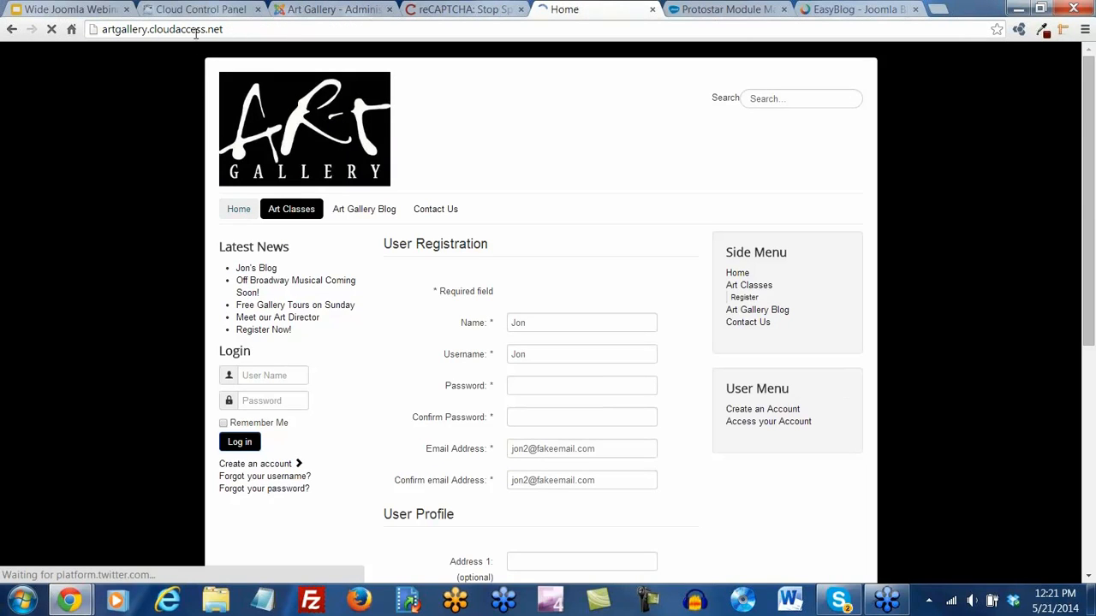
left_click(195, 31)
key("ctrl+c")
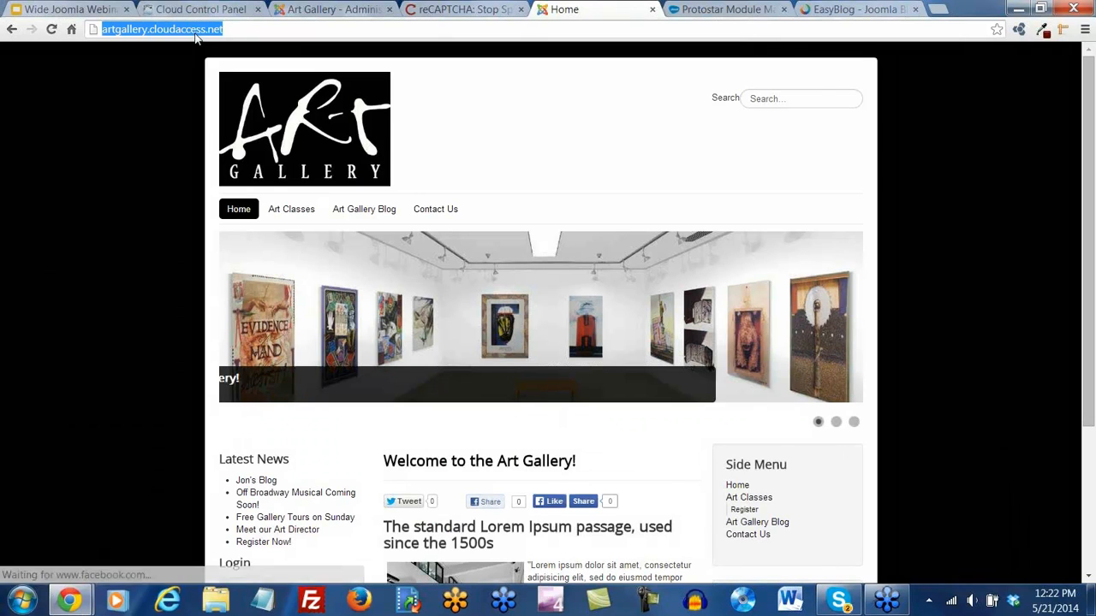
left_click(476, 10)
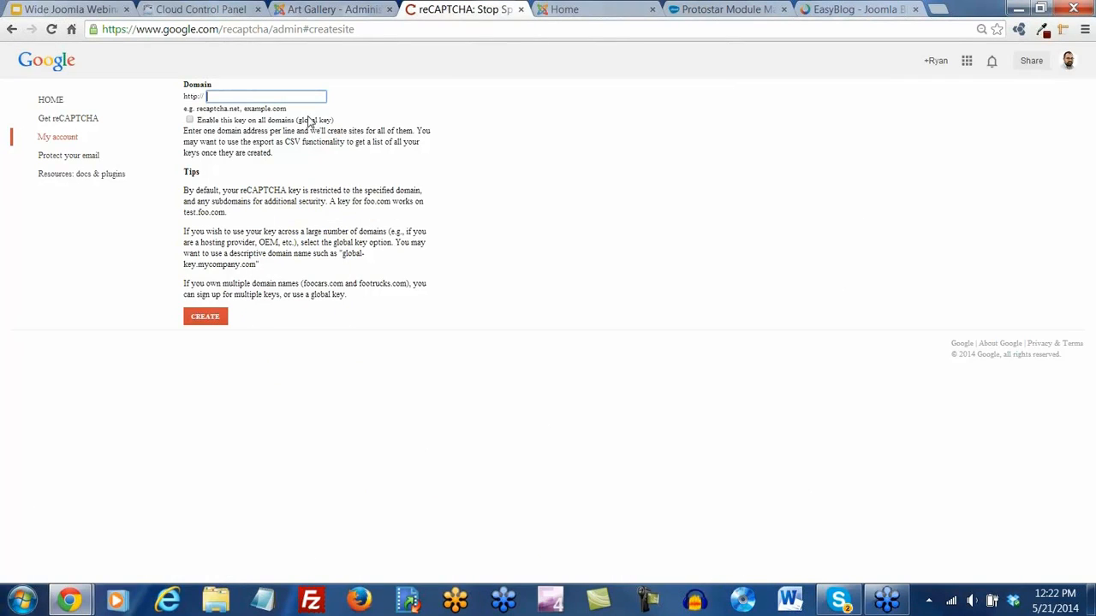
key("ctrl+v")
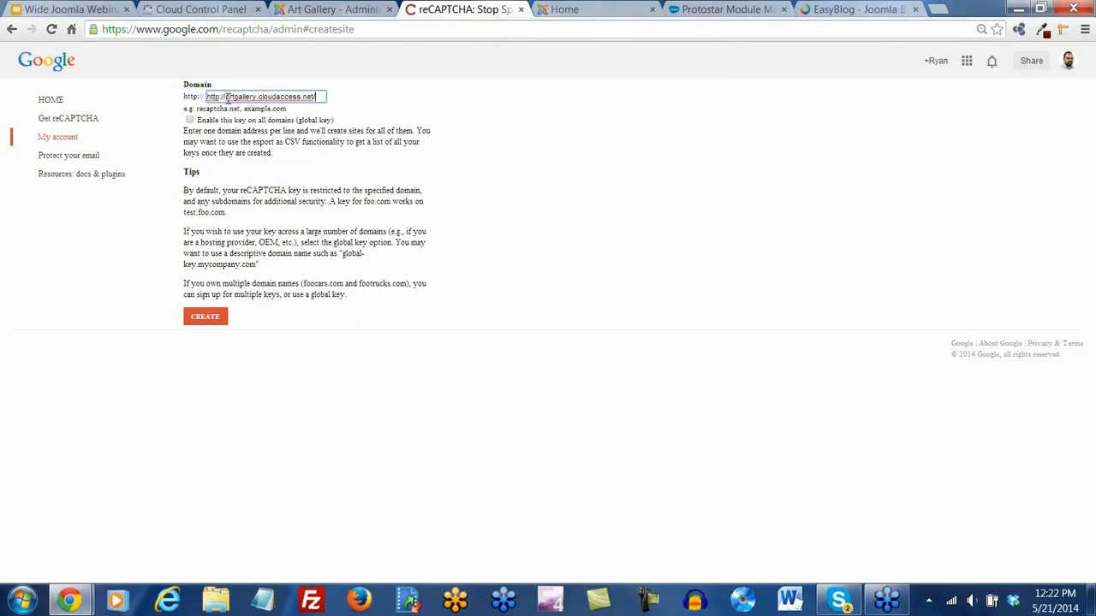
left_click_drag(225, 97, 188, 101)
key("BackSpace")
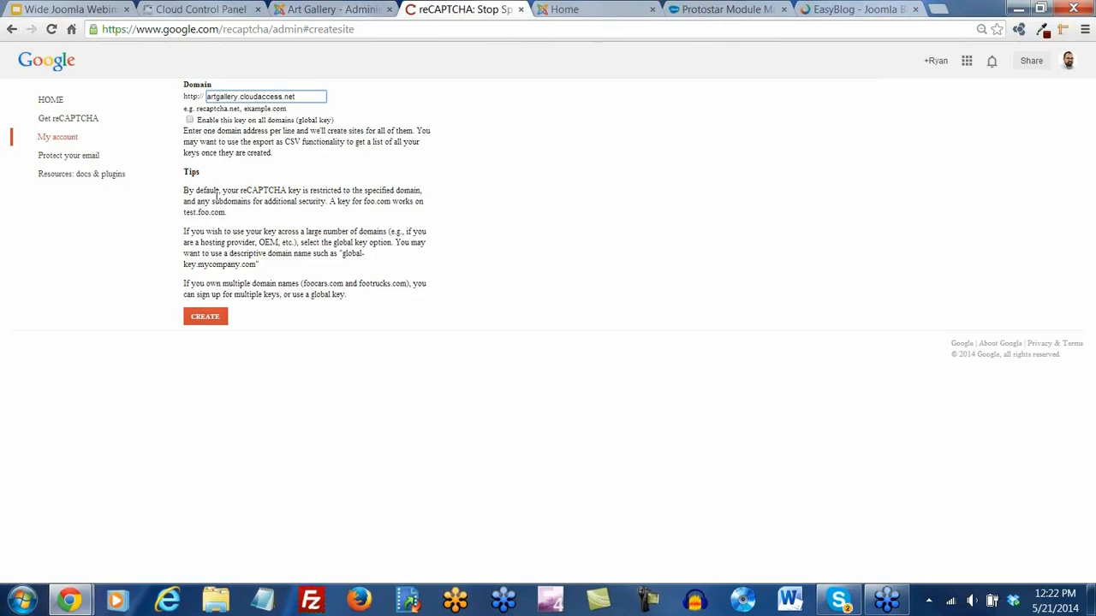
left_click(190, 121)
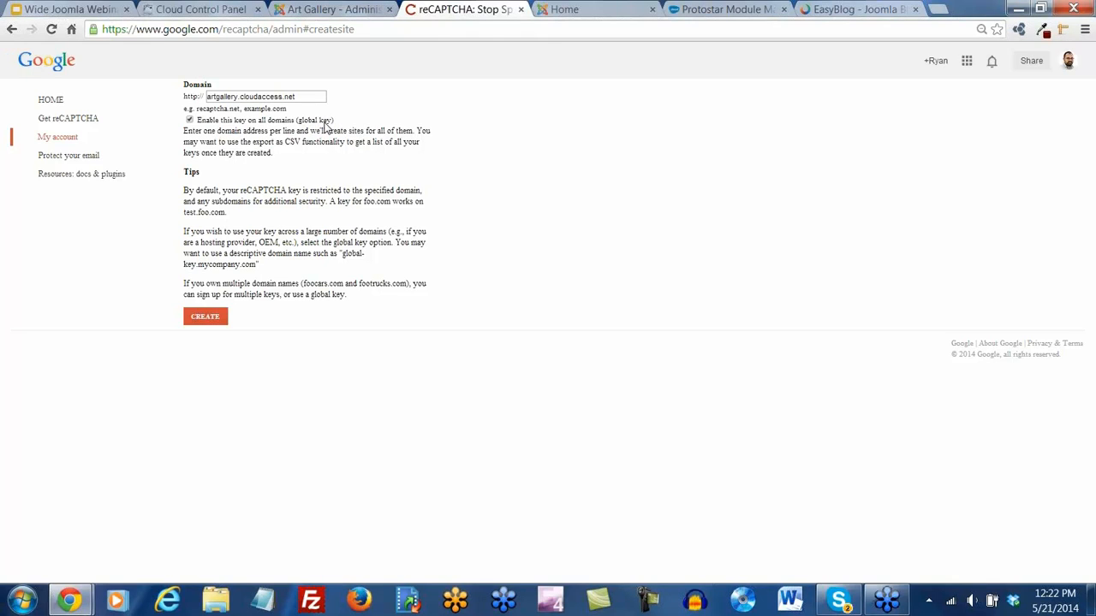
left_click(203, 325)
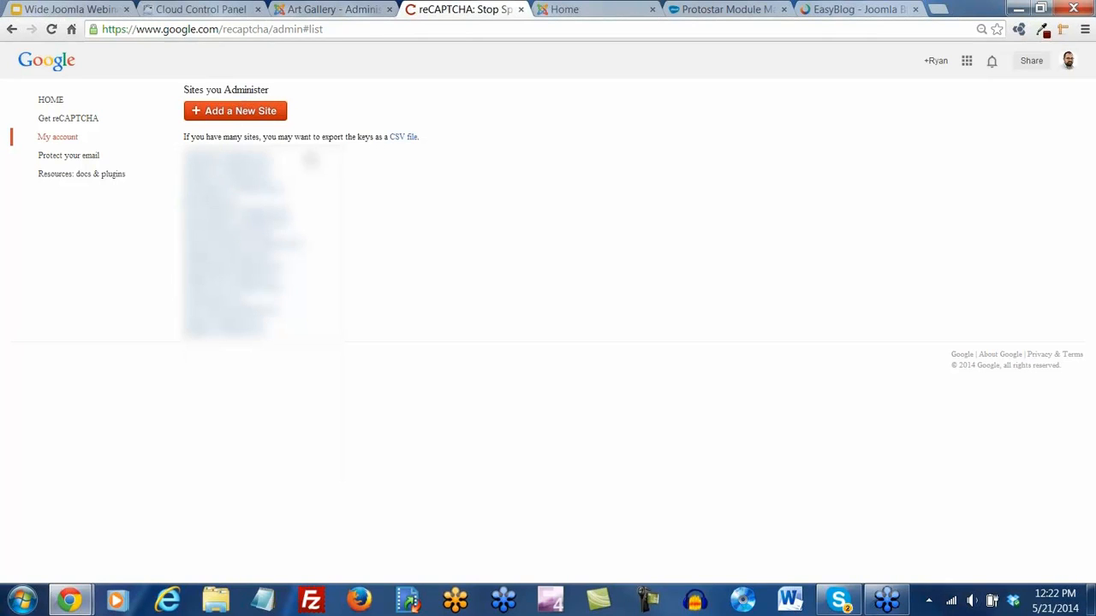
Export the site keys to recaptchakeys.csv in Downloads and open it in Excel
left_click(403, 138)
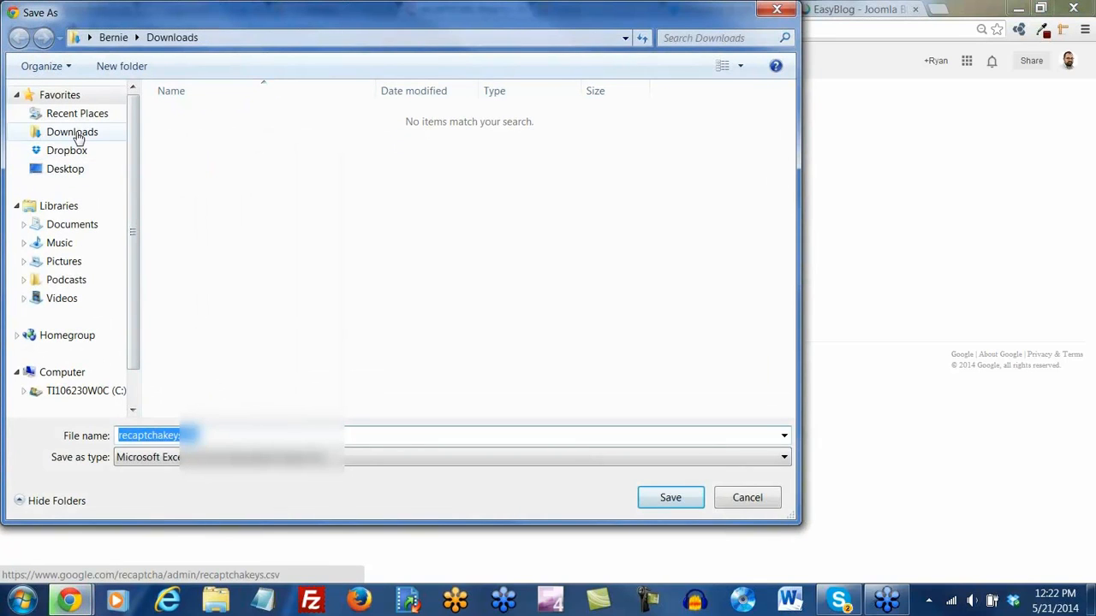
left_click(85, 133)
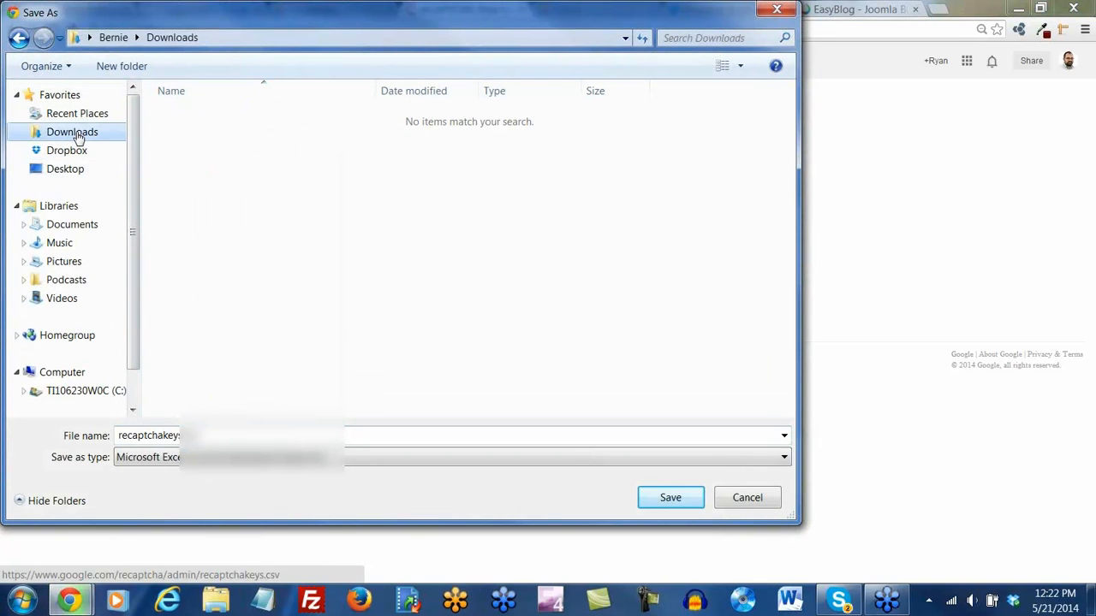
left_click(670, 499)
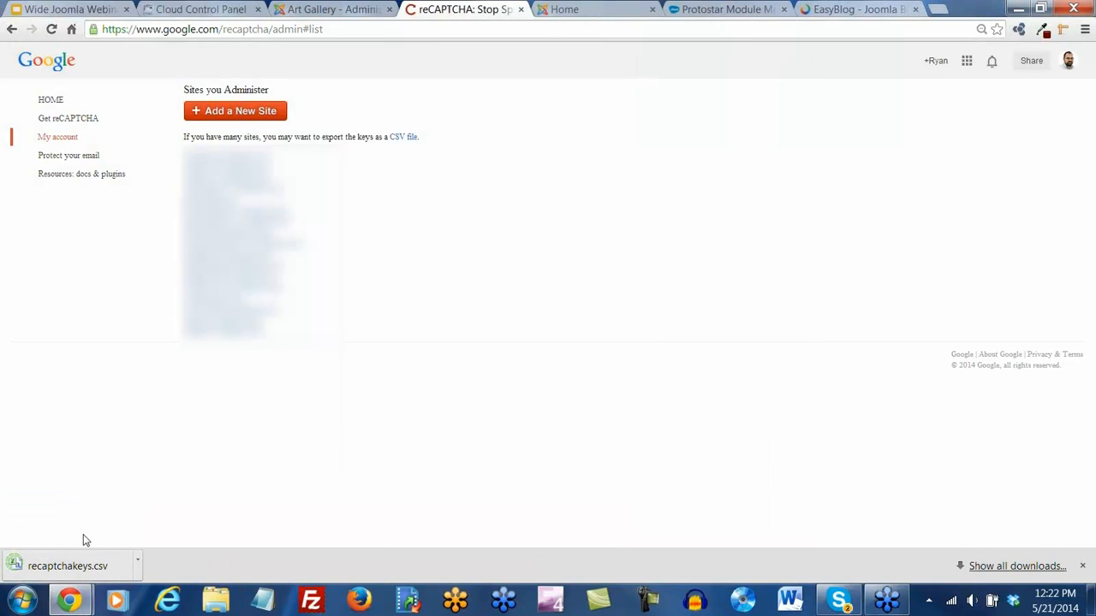
left_click(80, 570)
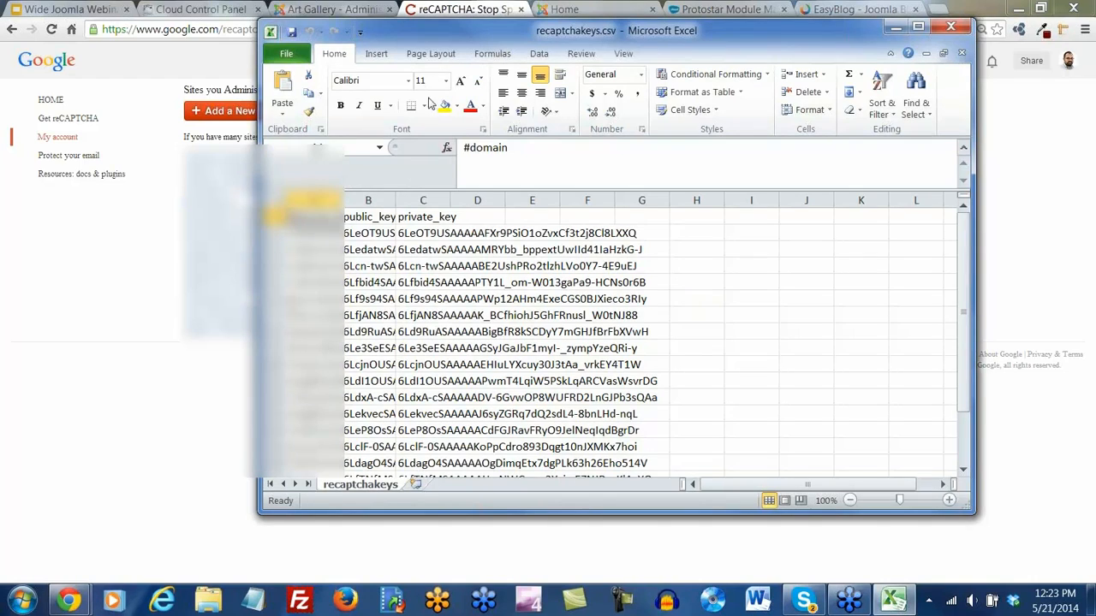
Widen column B and copy the artgallery public key from cell B18
left_click_drag(462, 31, 354, 24)
scroll(239, 316, "down", 1)
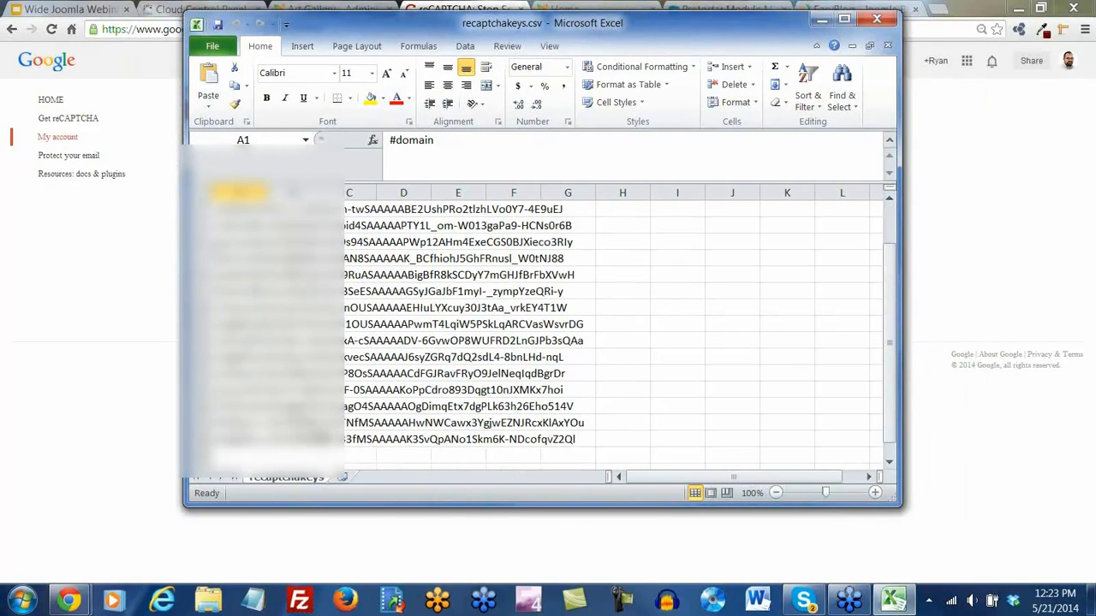
left_click(305, 442)
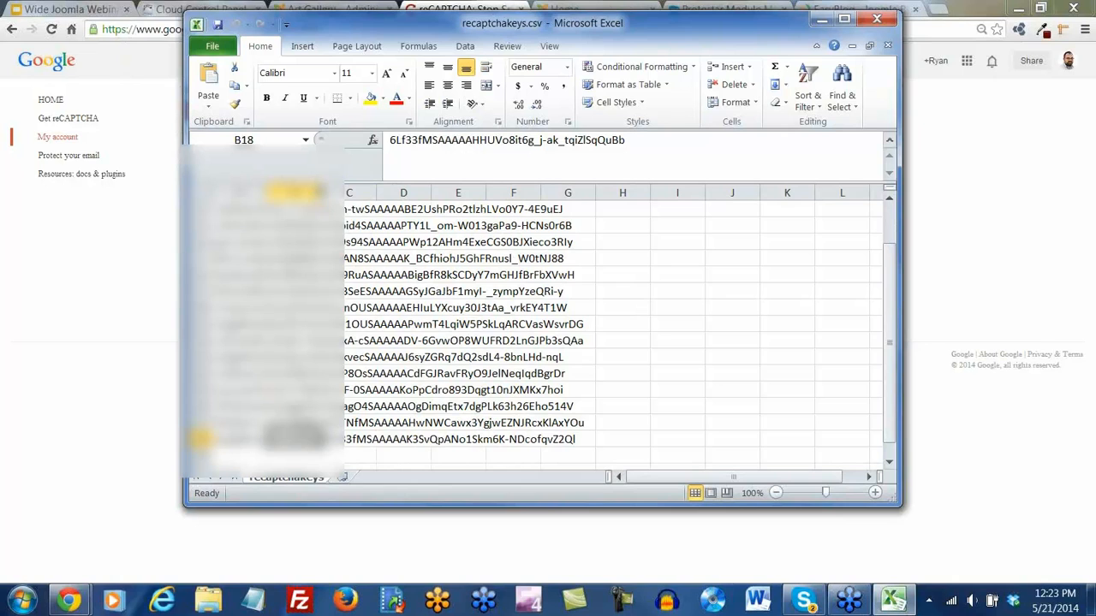
scroll(358, 360, "down", 2)
scroll(351, 368, "up", 3)
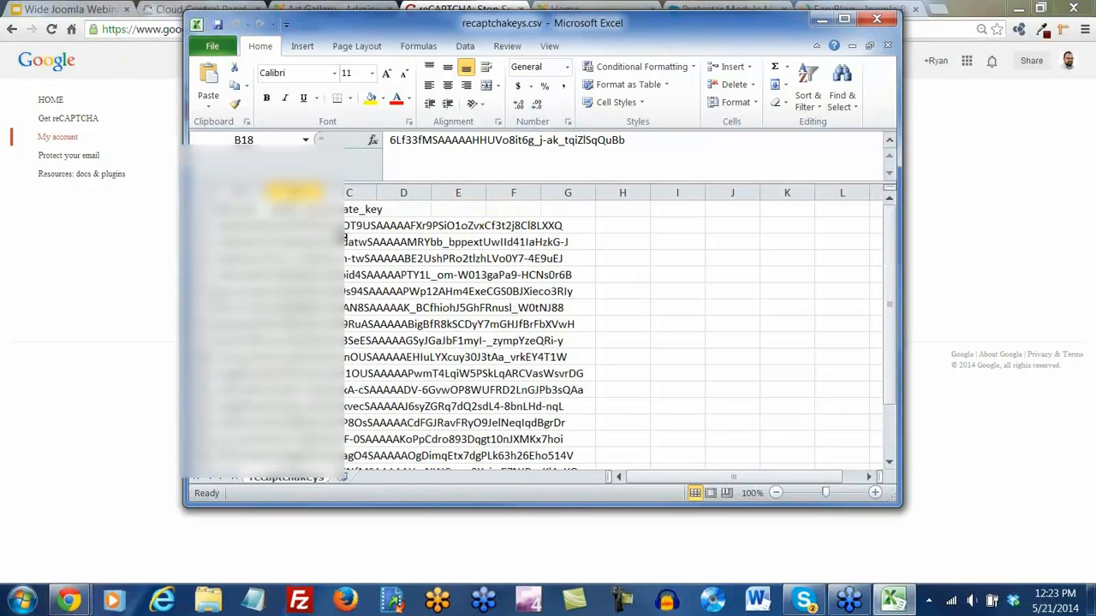
left_click_drag(322, 191, 898, 178)
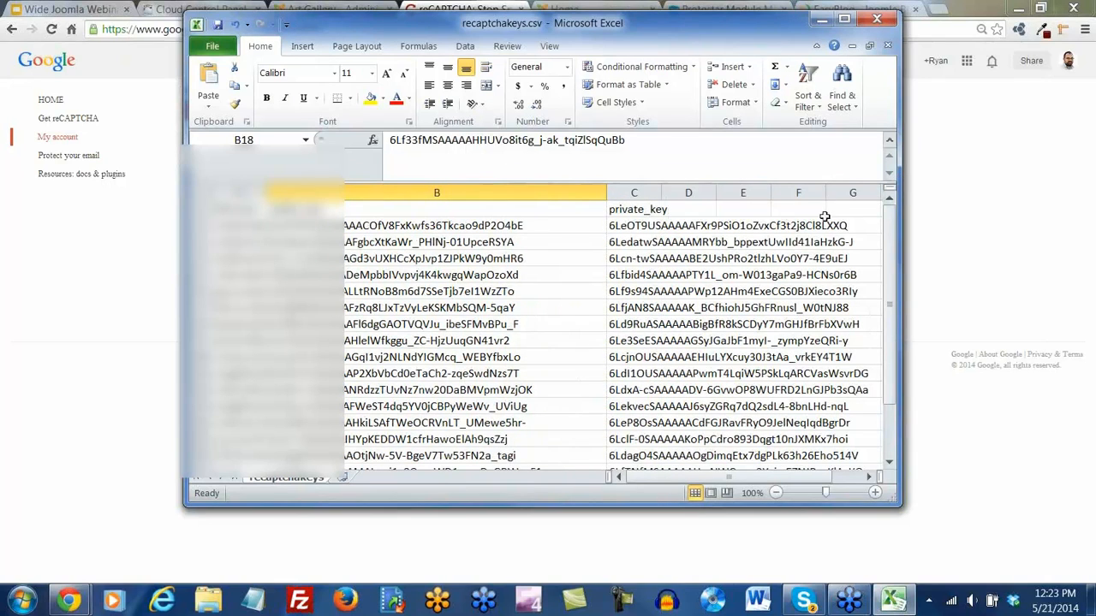
scroll(375, 388, "down", 4)
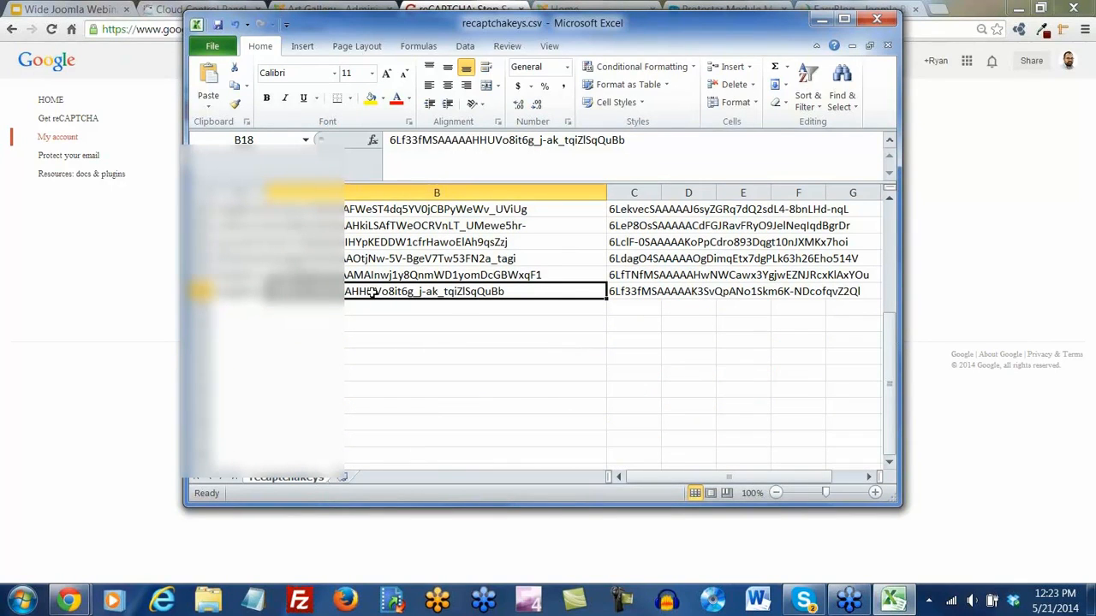
key("ctrl+c")
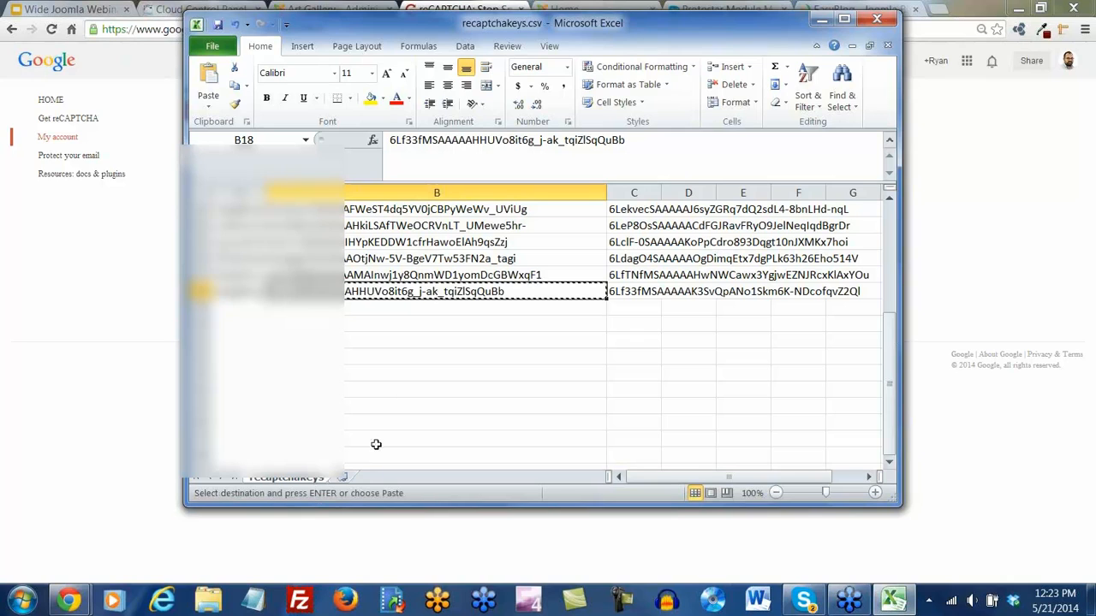
scroll(387, 263, "up", 4)
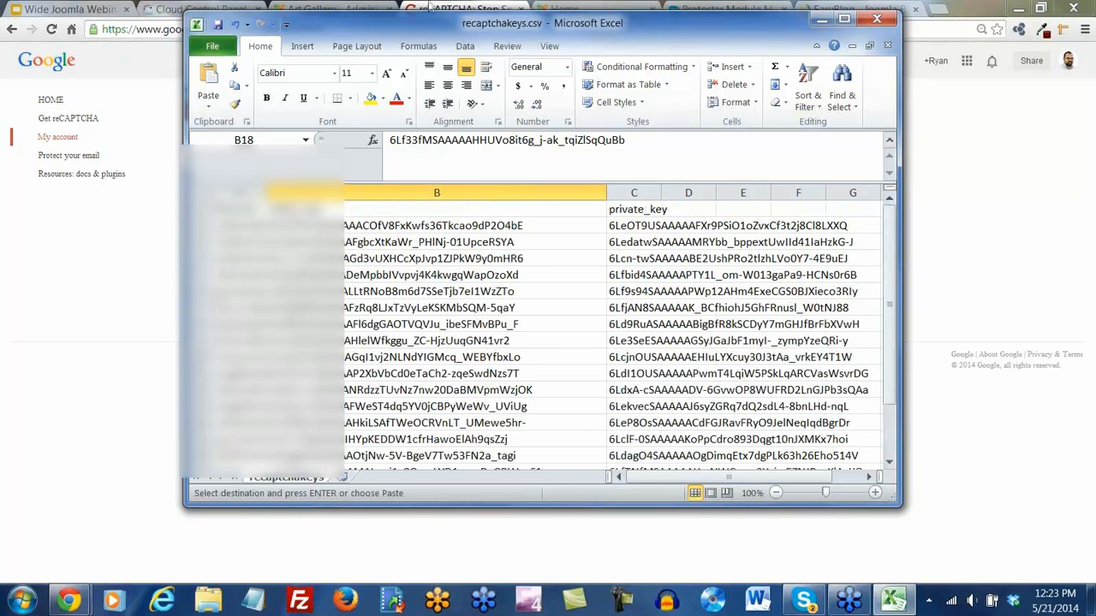
Paste the copied key into the Joomla ReCaptcha plugin's Public Key field
left_click(819, 21)
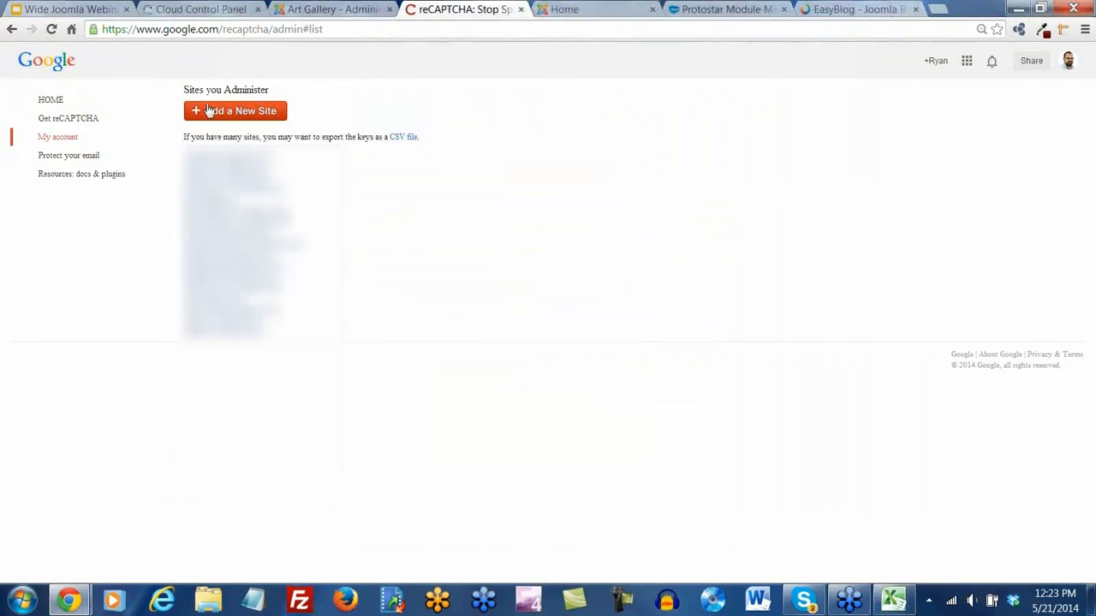
left_click(57, 118)
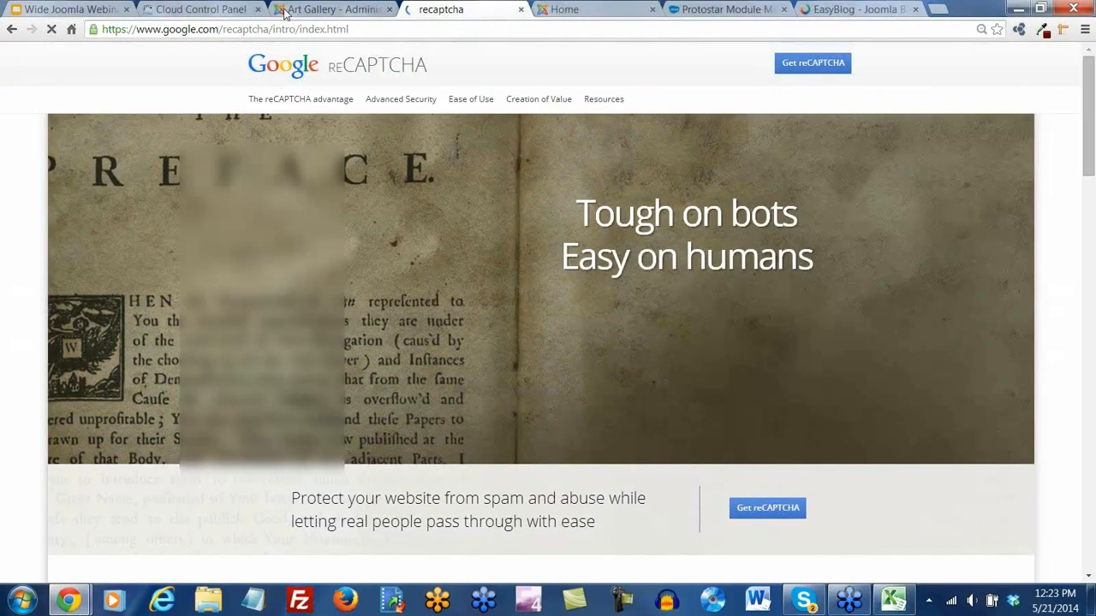
left_click(285, 13)
key("ctrl+v")
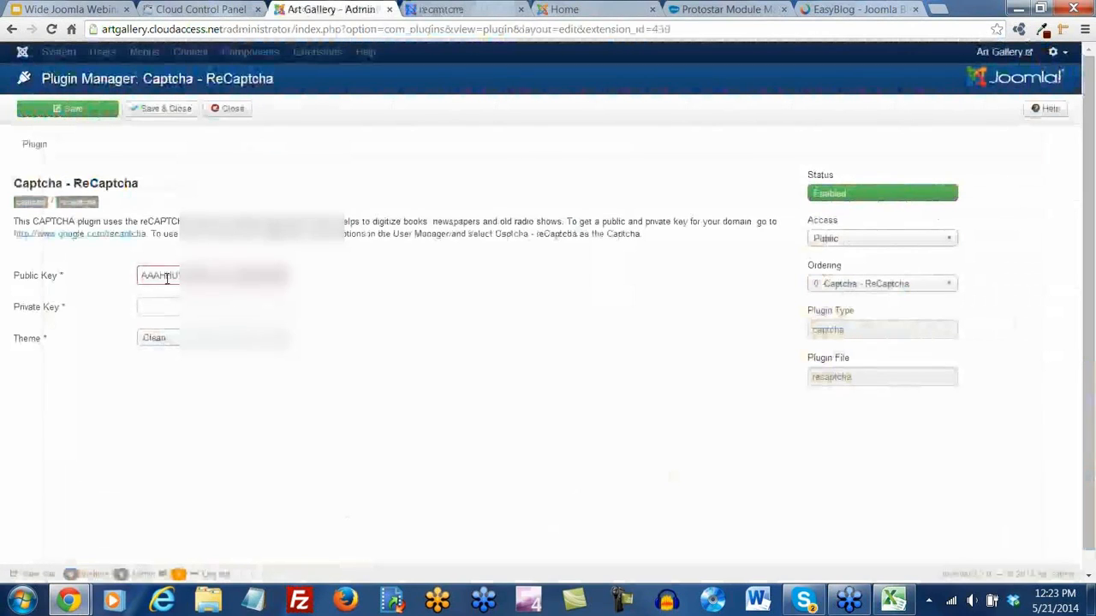
Copy the artgallery private key from Excel cell C18 into the ReCaptcha Private Key field
left_click(893, 599)
scroll(576, 386, "down", 4)
left_click(689, 291)
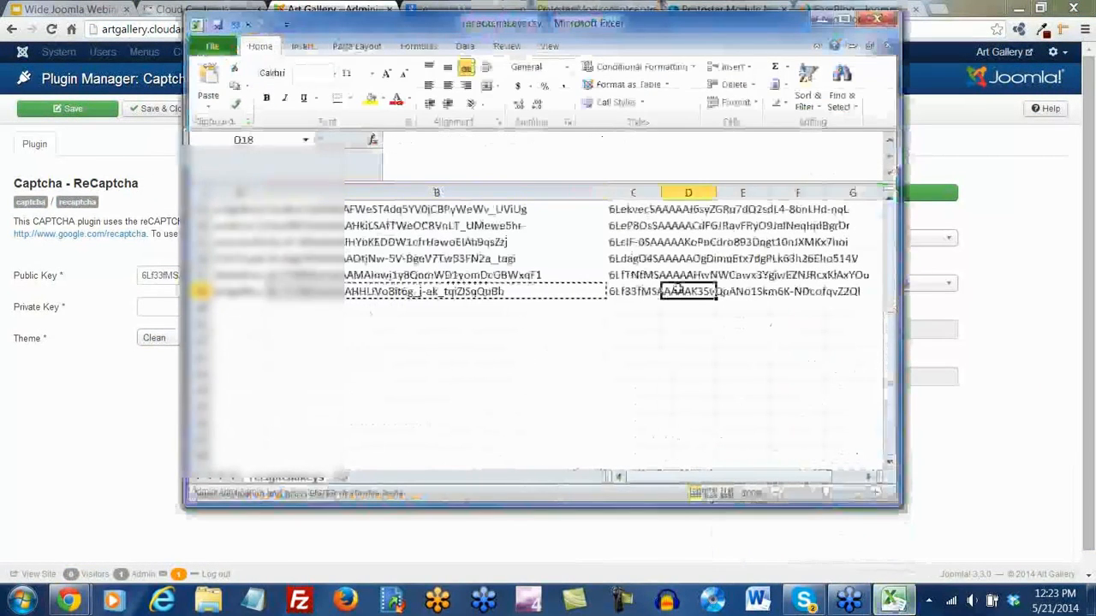
left_click(642, 291)
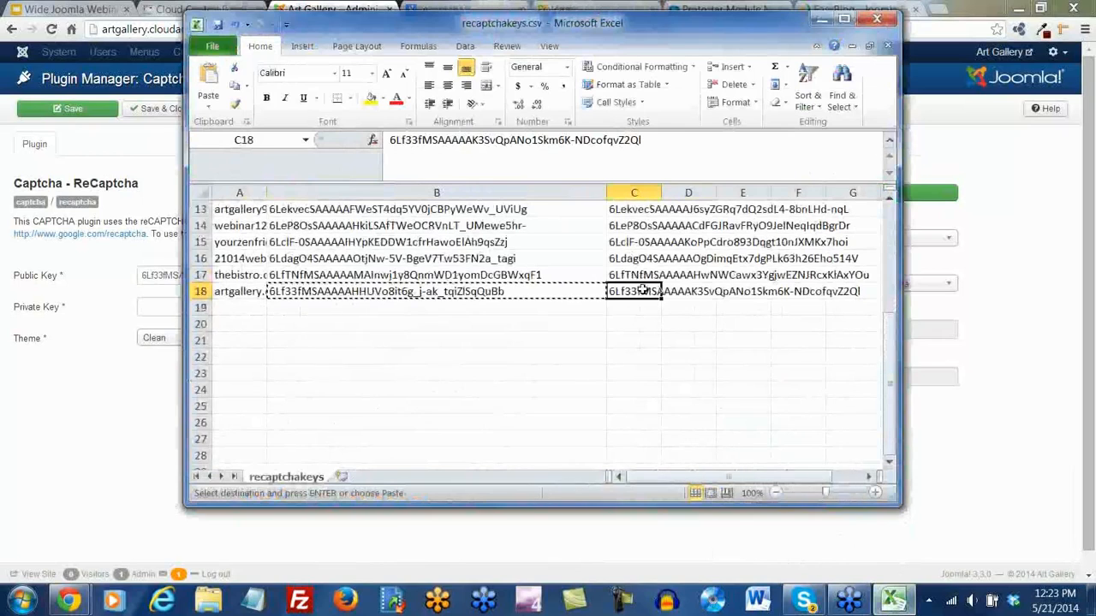
key("ctrl+c")
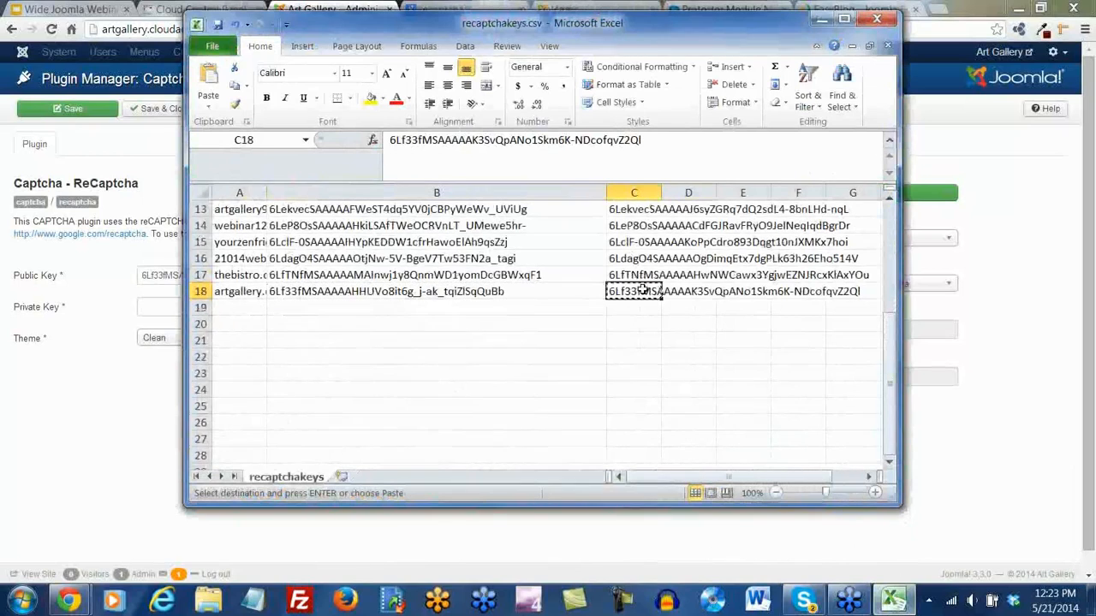
left_click(820, 18)
left_click(182, 306)
key("ctrl+v")
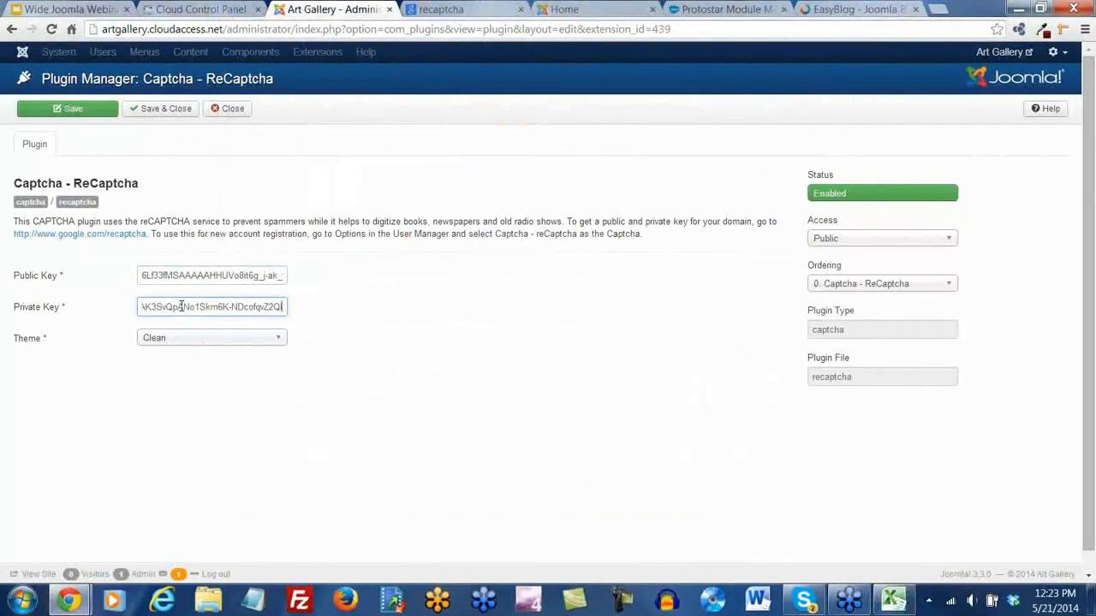
Set the captcha theme to BlackGlass, then save and close the plugin
left_click(260, 341)
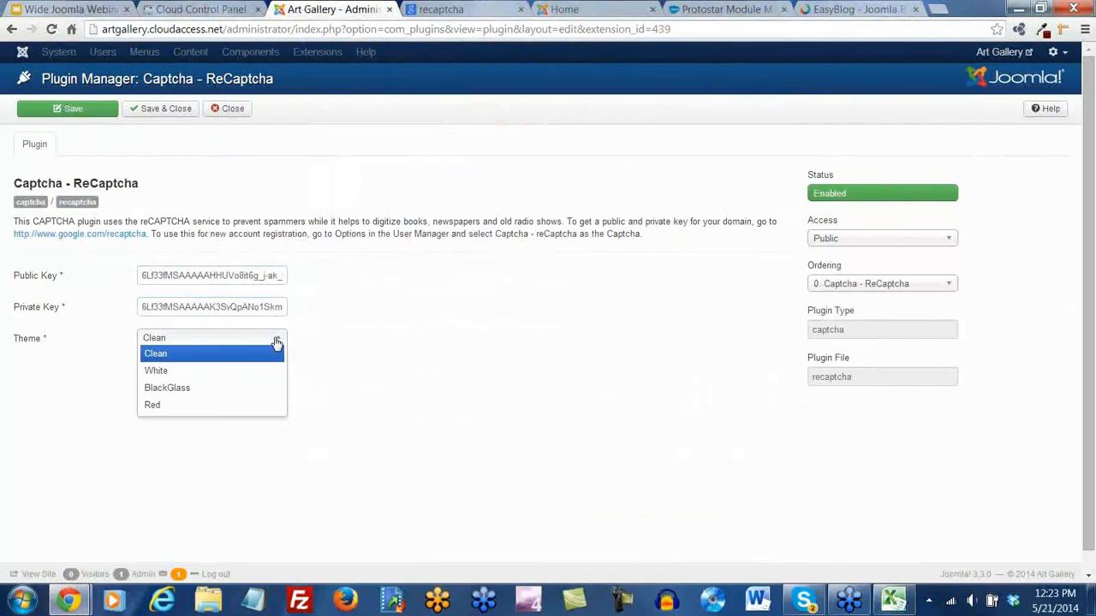
left_click(167, 389)
left_click(149, 447)
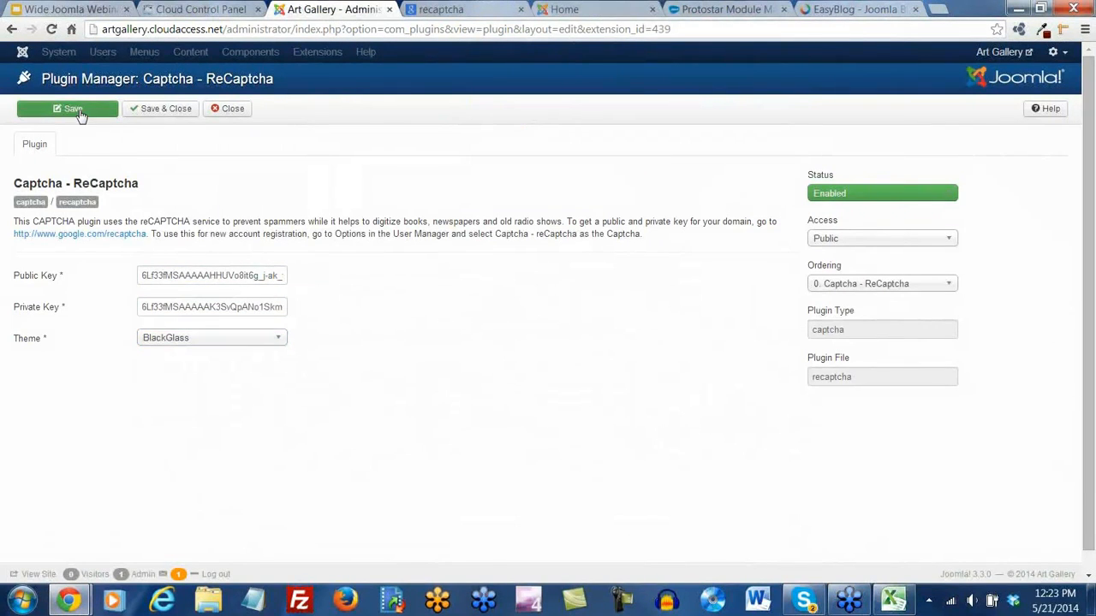
left_click(140, 115)
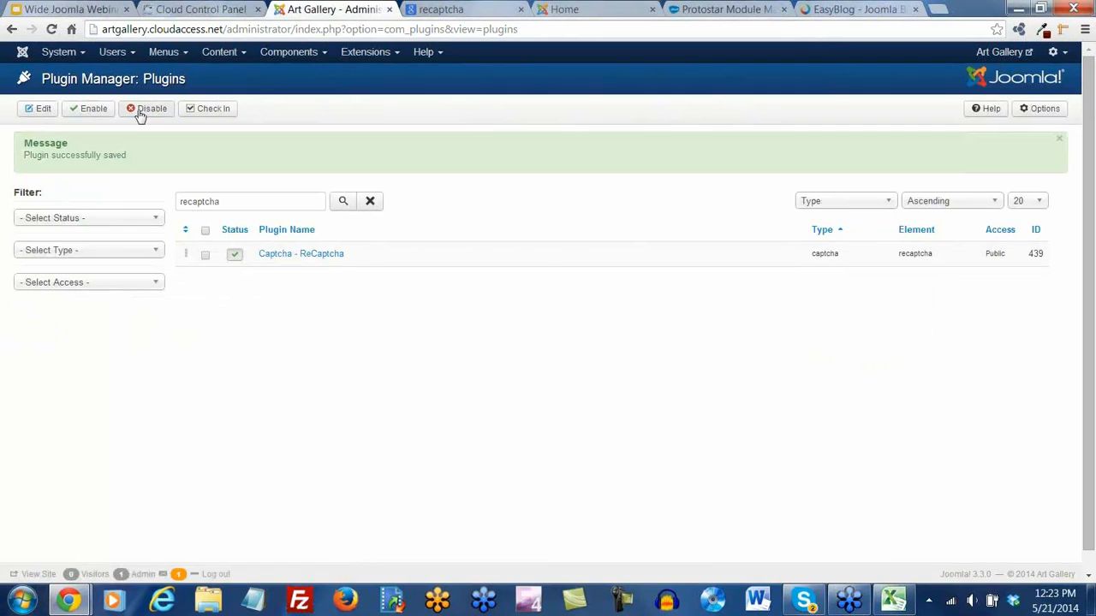
left_click(568, 9)
left_click_drag(568, 10, 440, 15)
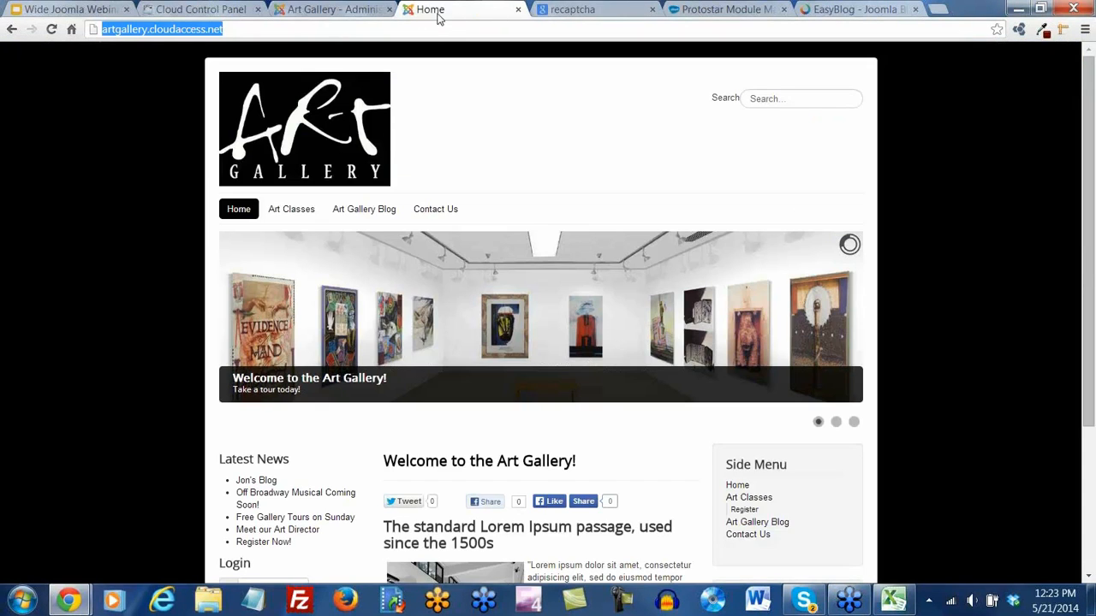
left_click(53, 30)
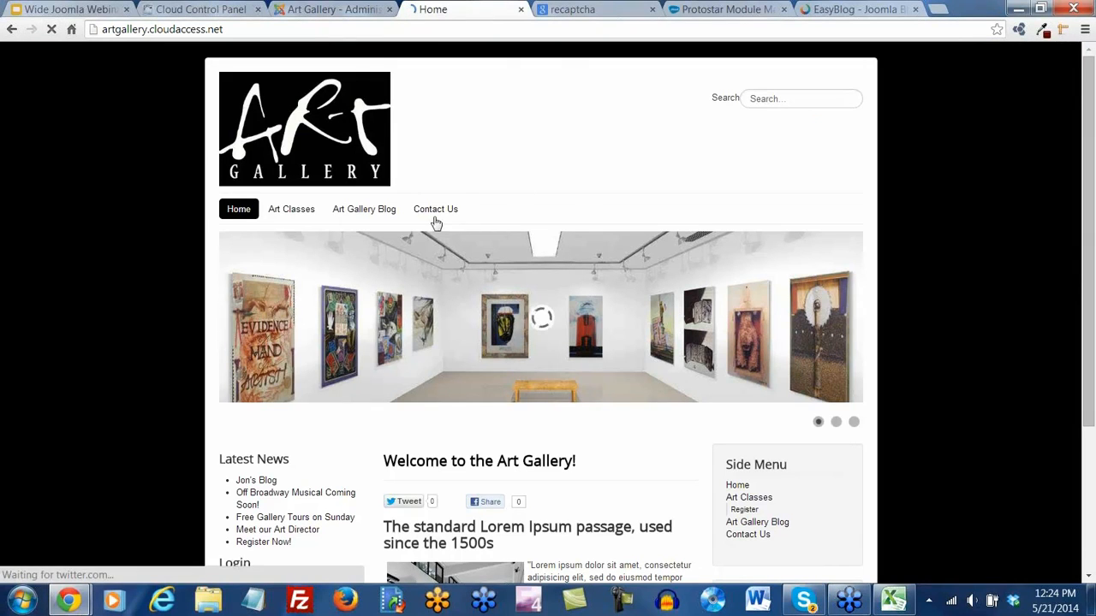
left_click(433, 212)
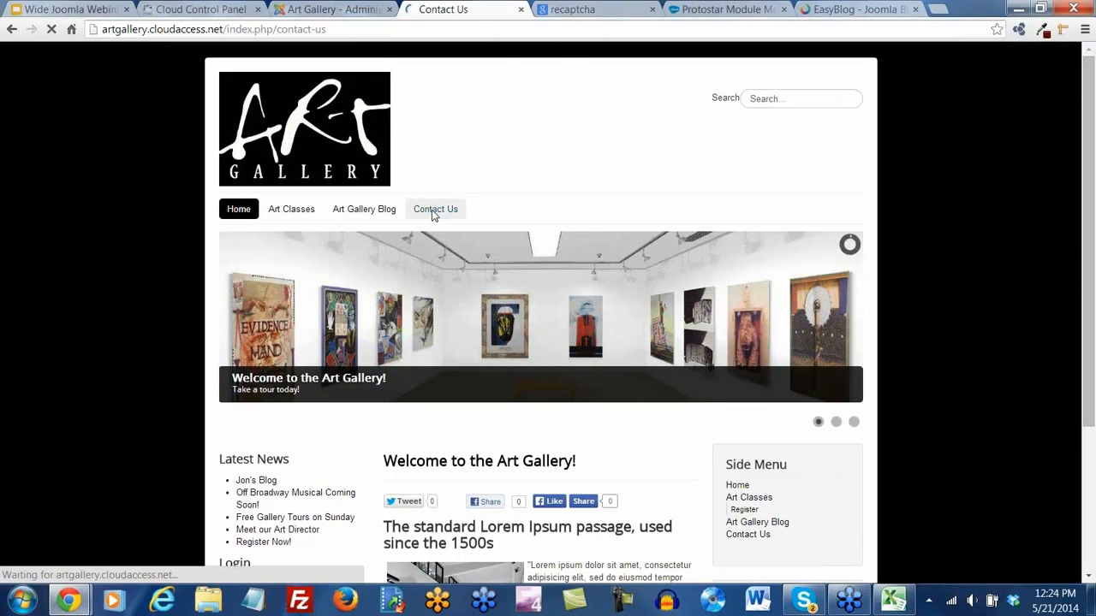
scroll(482, 358, "down", 1)
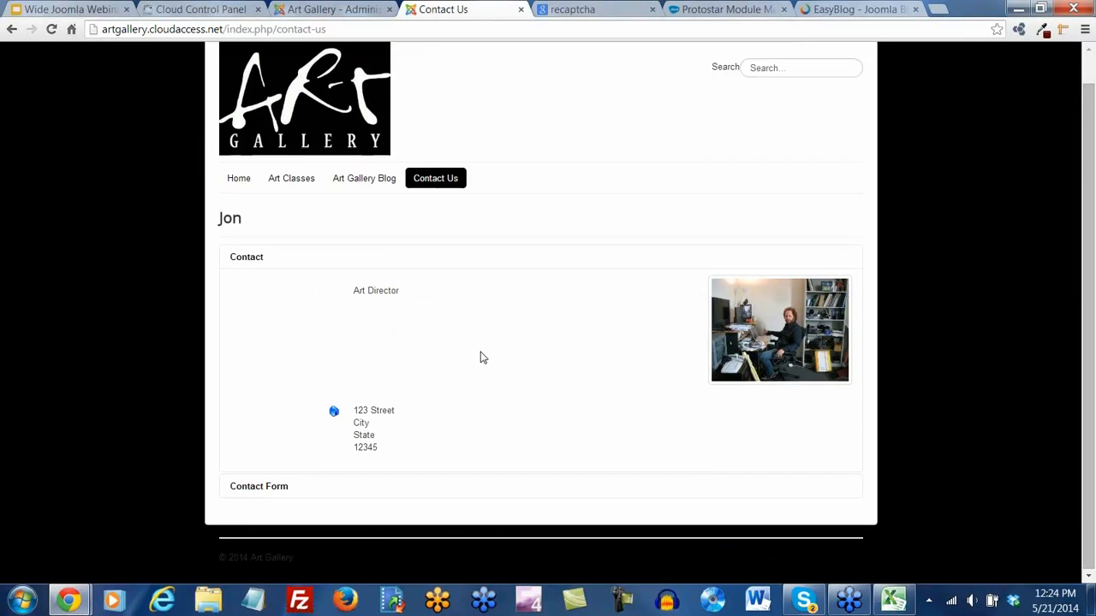
left_click(282, 486)
scroll(435, 459, "down", 3)
scroll(383, 393, "up", 3)
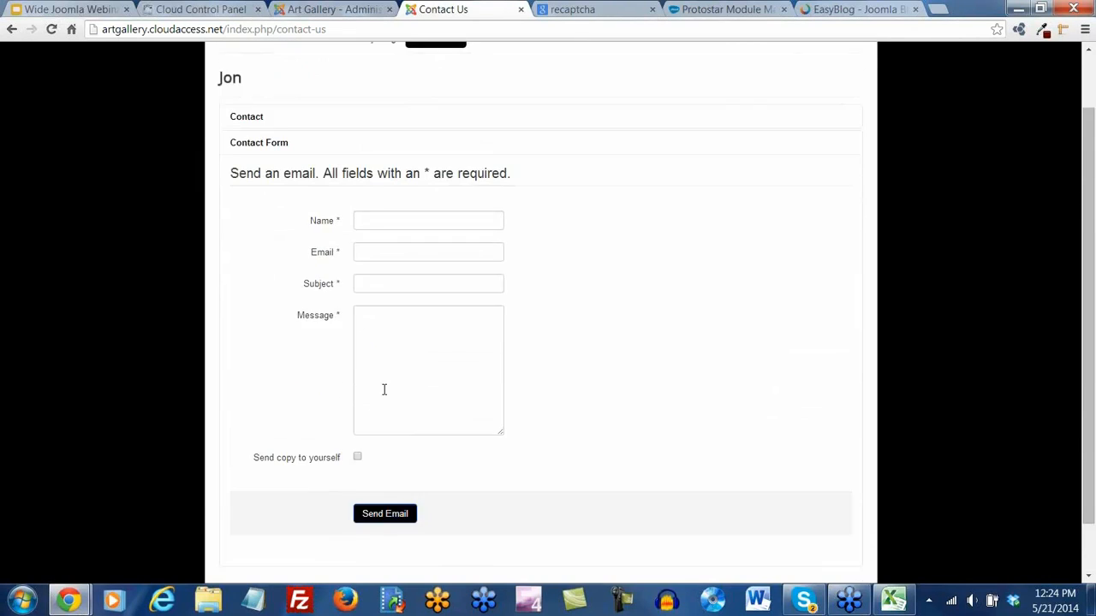
mouse_move(299, 210)
left_click(292, 238)
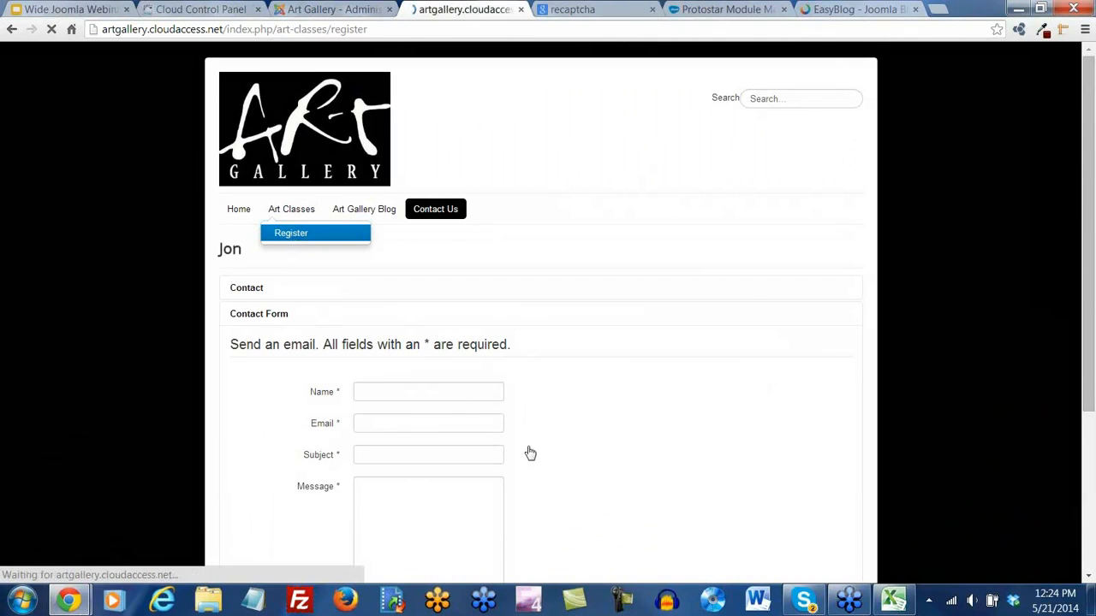
scroll(521, 432, "down", 5)
scroll(520, 368, "up", 5)
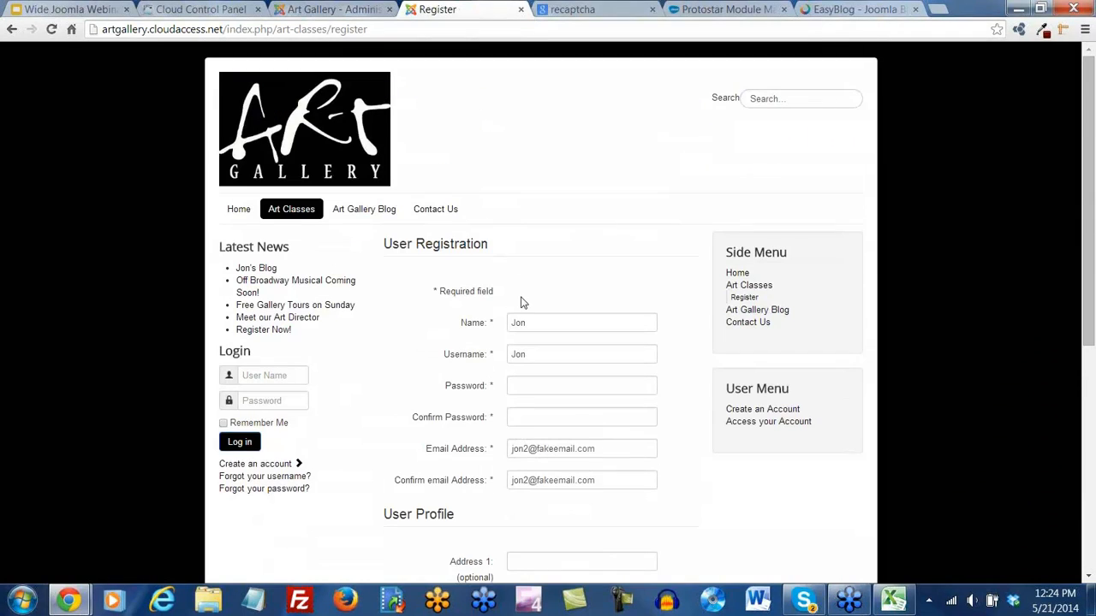
left_click(330, 10)
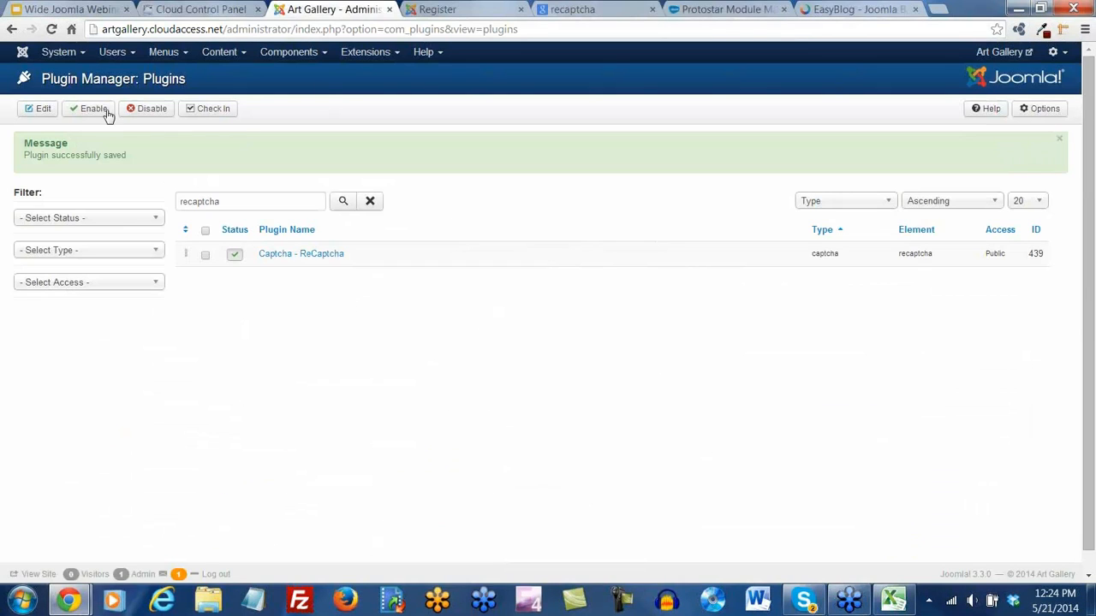
In System > Global Configuration, set Default Captcha to Captcha - ReCaptcha and save
left_click(79, 53)
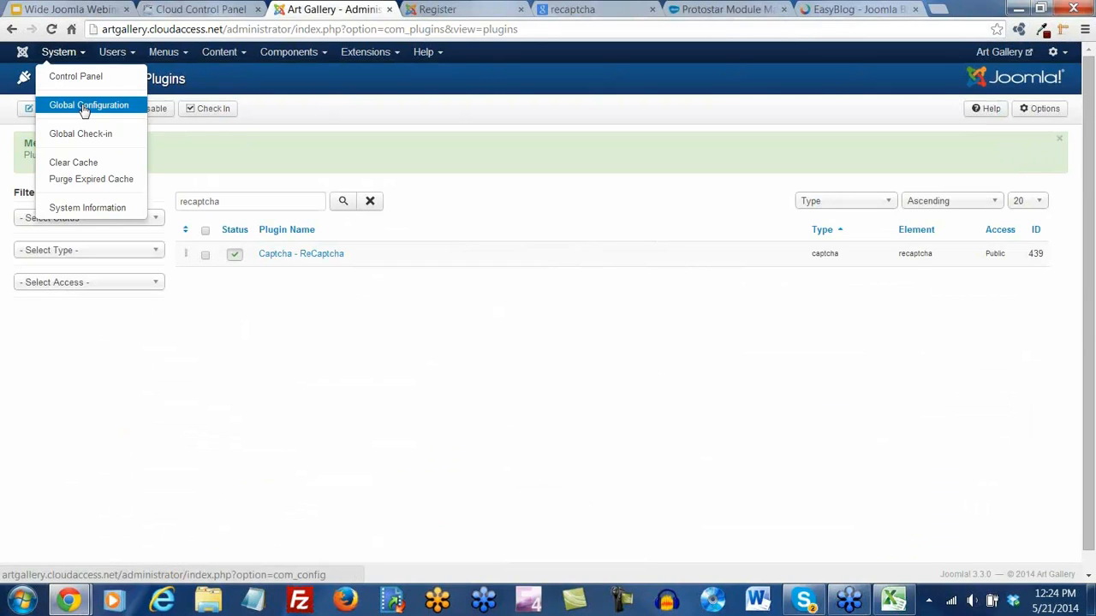
left_click(85, 107)
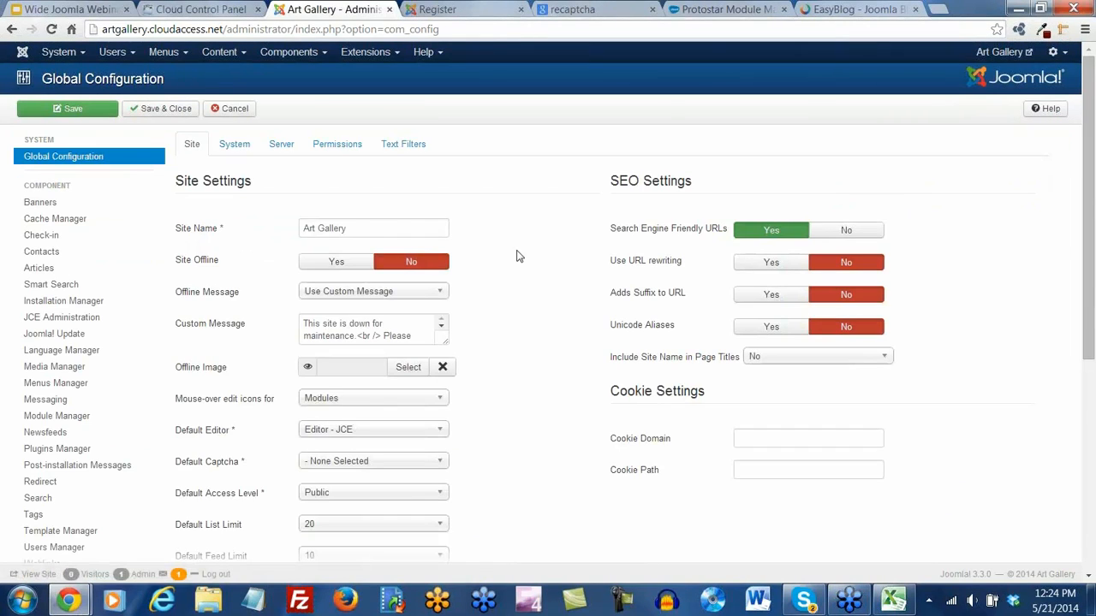
scroll(513, 255, "down", 1)
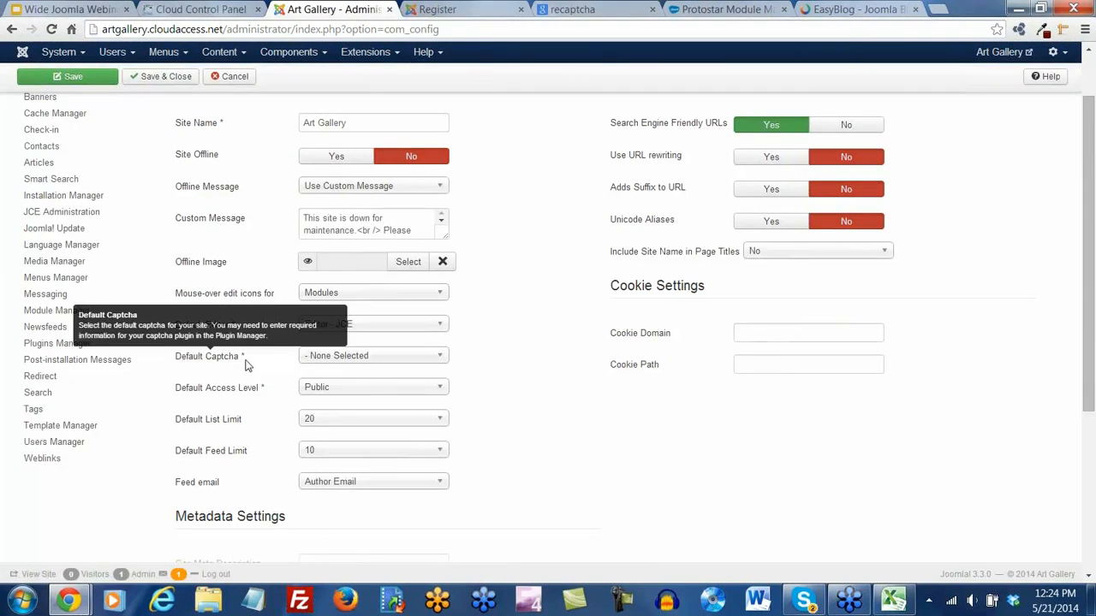
left_click(438, 362)
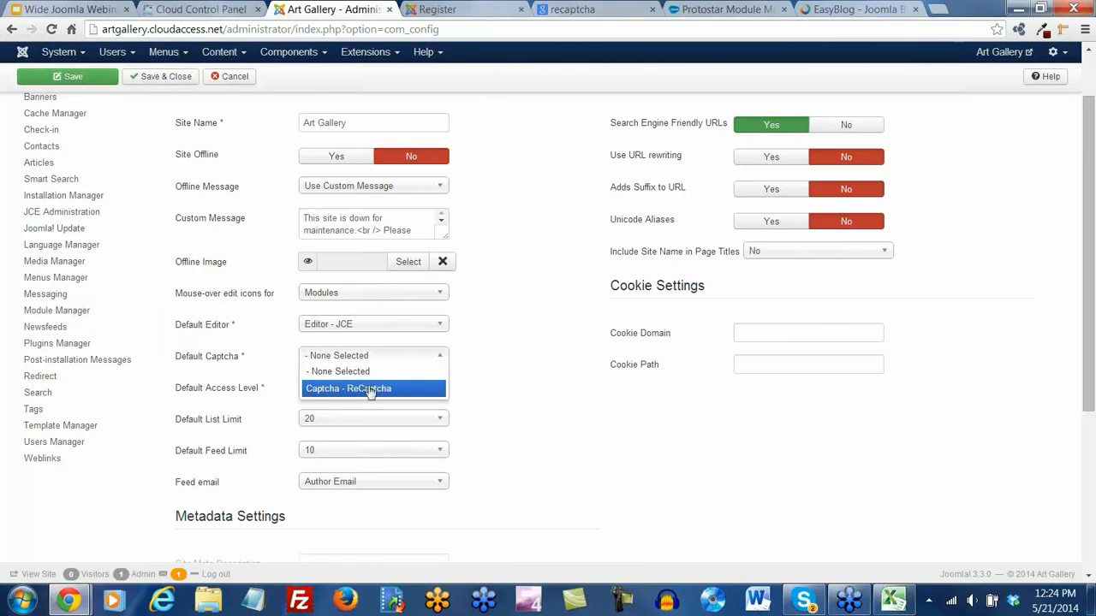
left_click(374, 390)
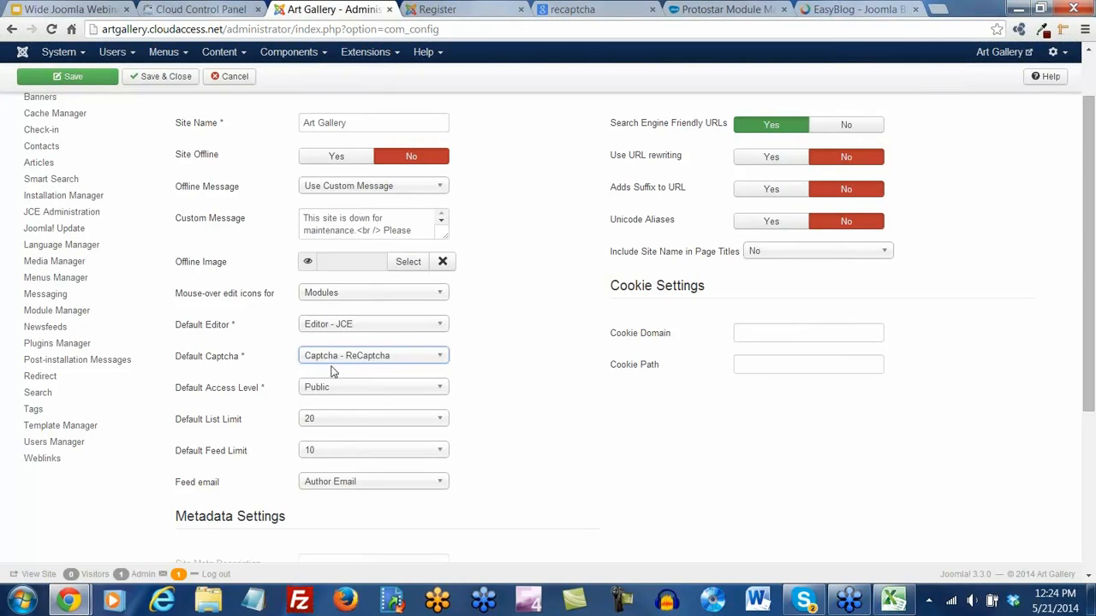
left_click(437, 361)
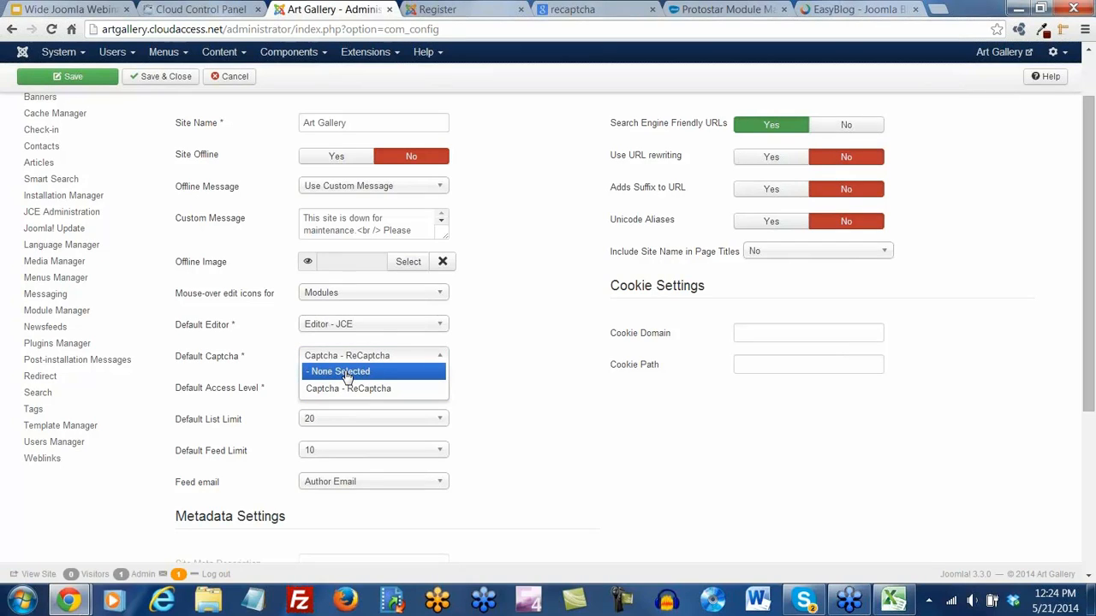
left_click(515, 235)
left_click(74, 77)
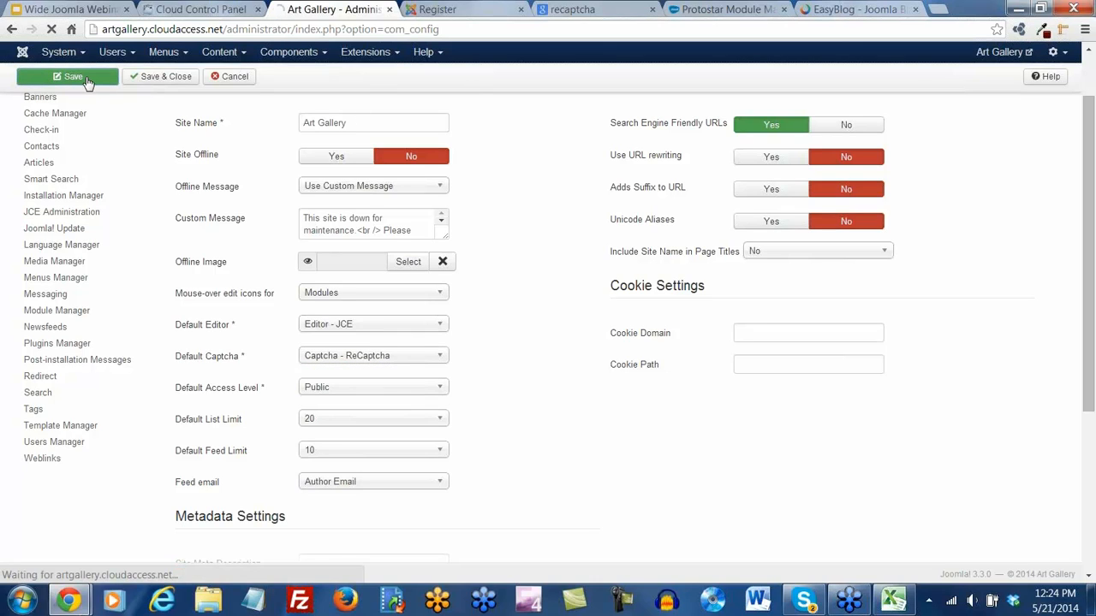
Reload the site's registration page to confirm the ReCaptcha challenge appears
left_click(436, 10)
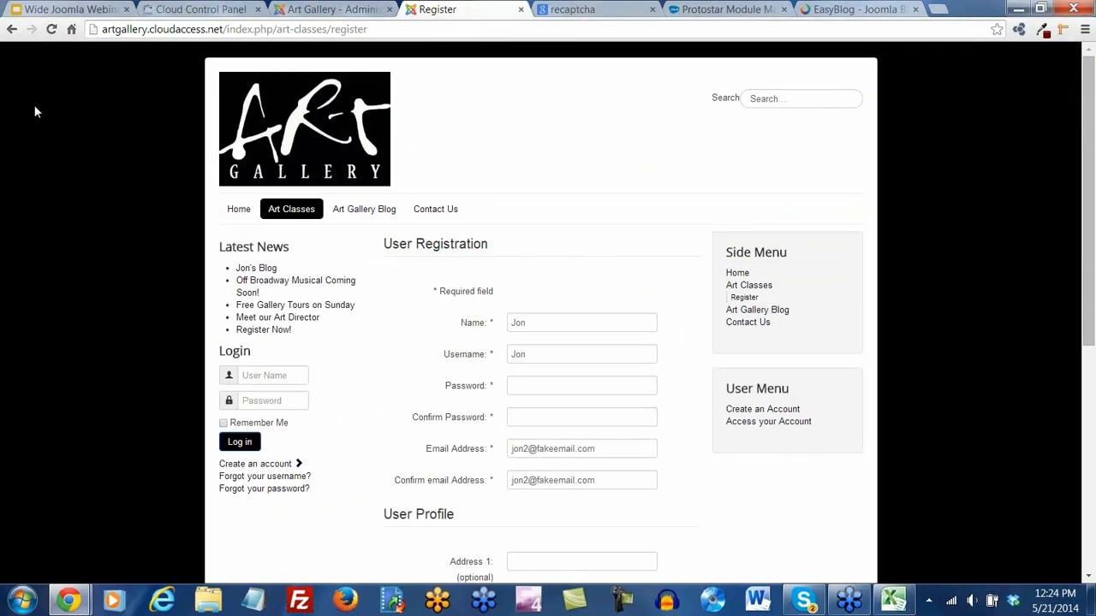
left_click(52, 30)
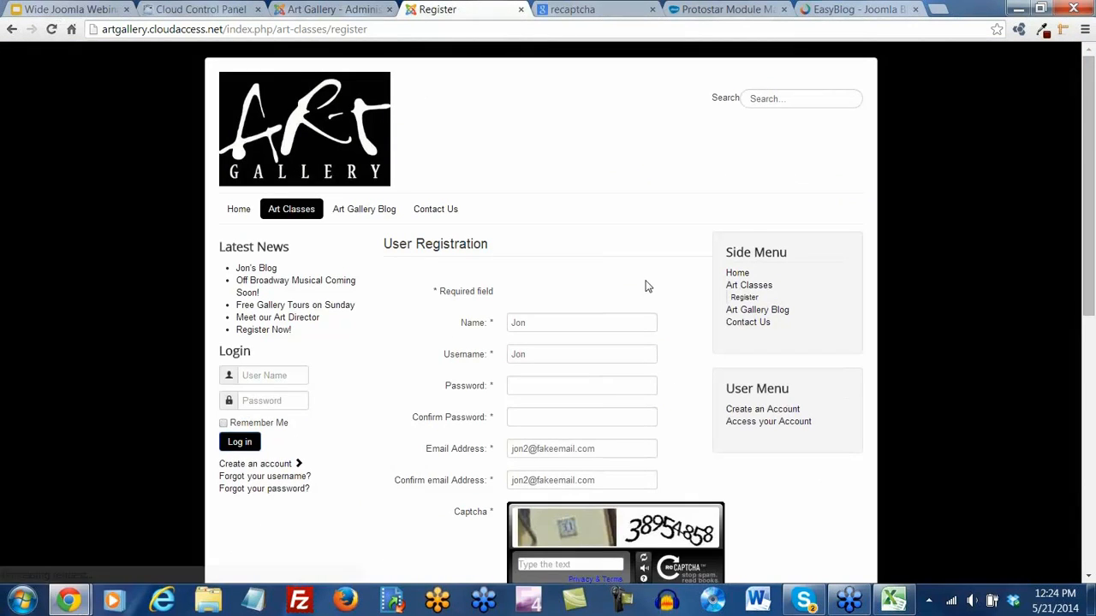
scroll(647, 285, "down", 3)
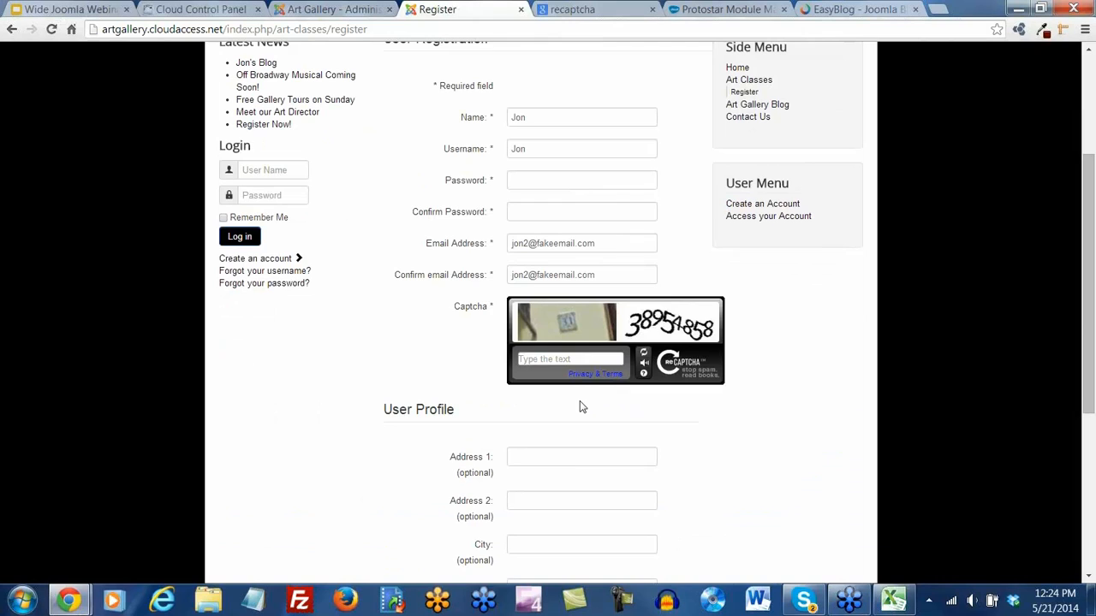
scroll(580, 408, "up", 3)
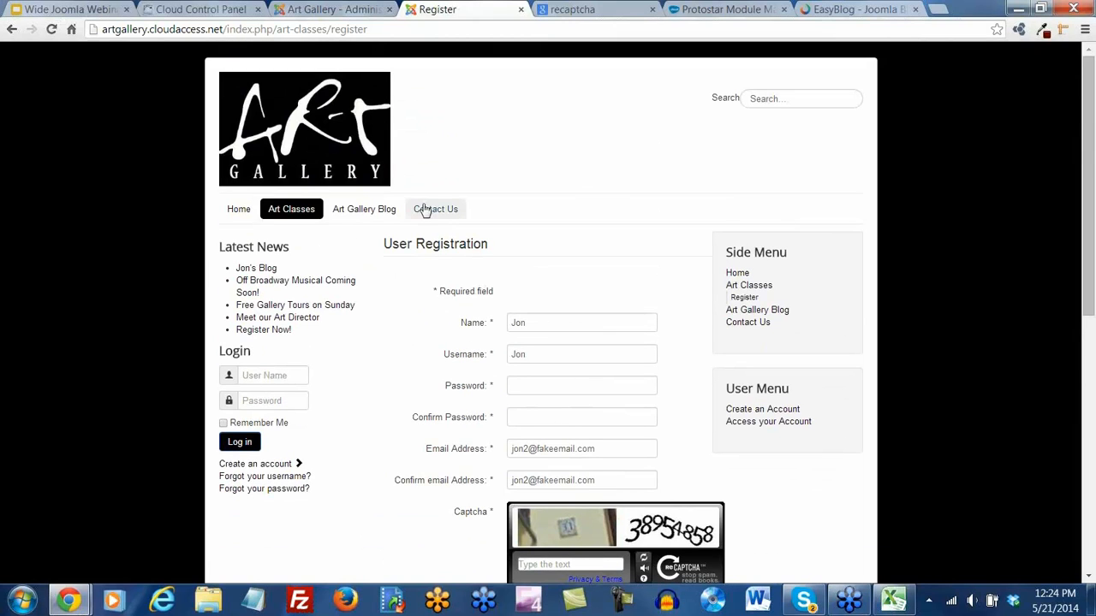
Open the Contact Us page and expand its Contact Form to check the captcha
left_click(429, 210)
scroll(313, 443, "down", 1)
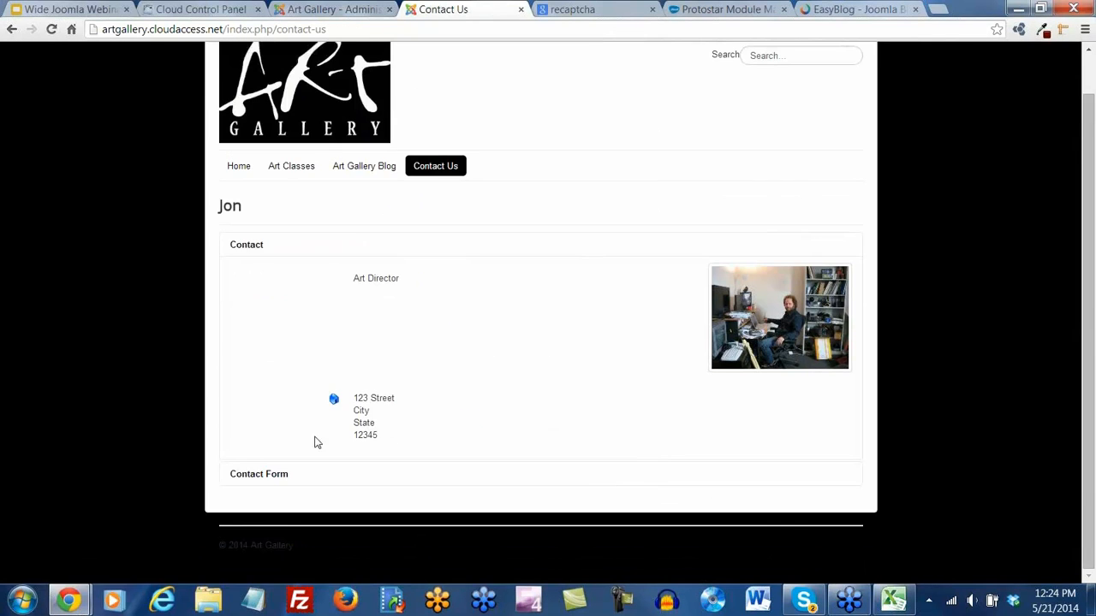
left_click(275, 475)
scroll(531, 399, "down", 4)
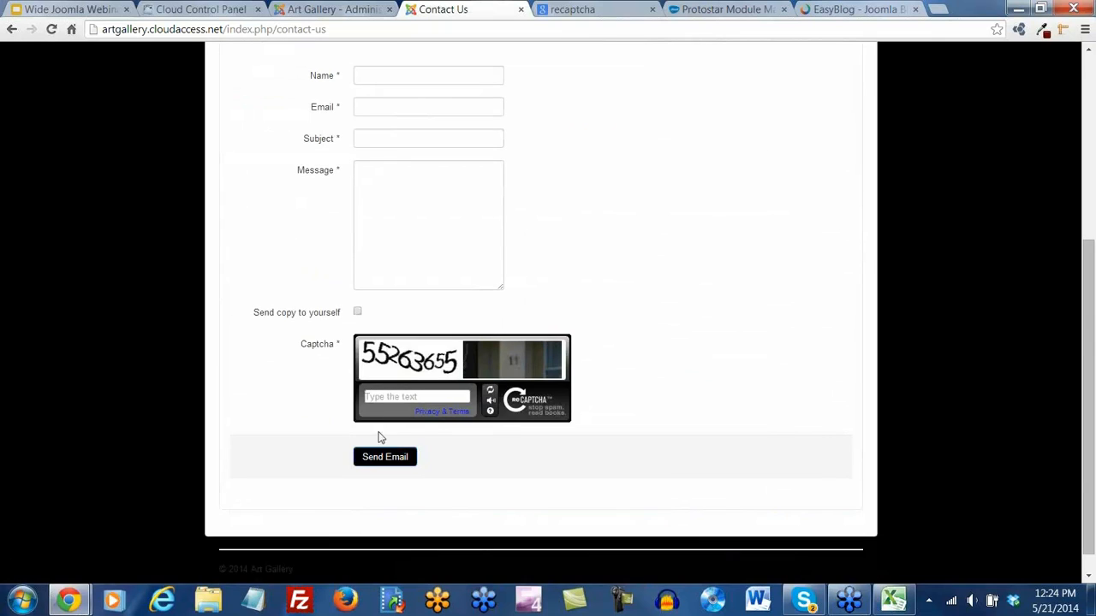
scroll(617, 449, "up", 5)
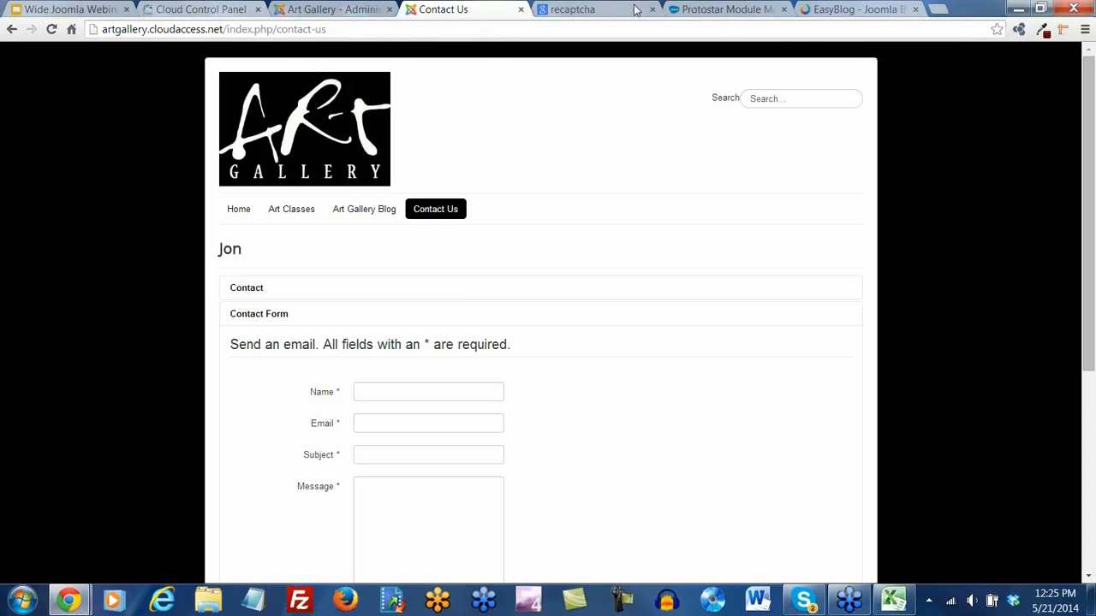
Go from the Protostar Module Map page to the CloudAccess.net home page
left_click(717, 10)
scroll(465, 189, "up", 4)
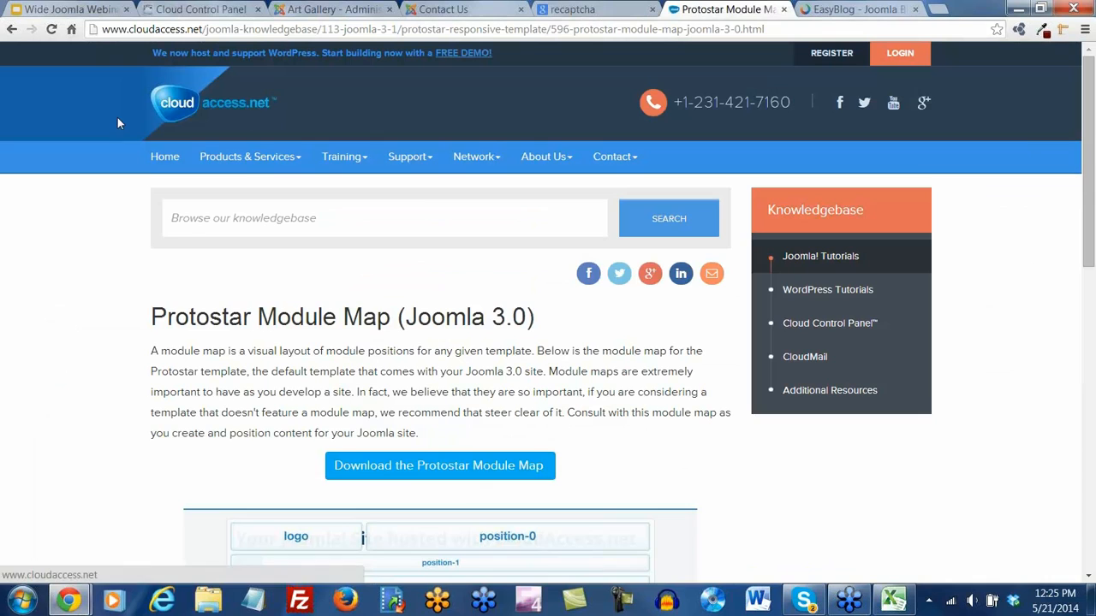
left_click(167, 160)
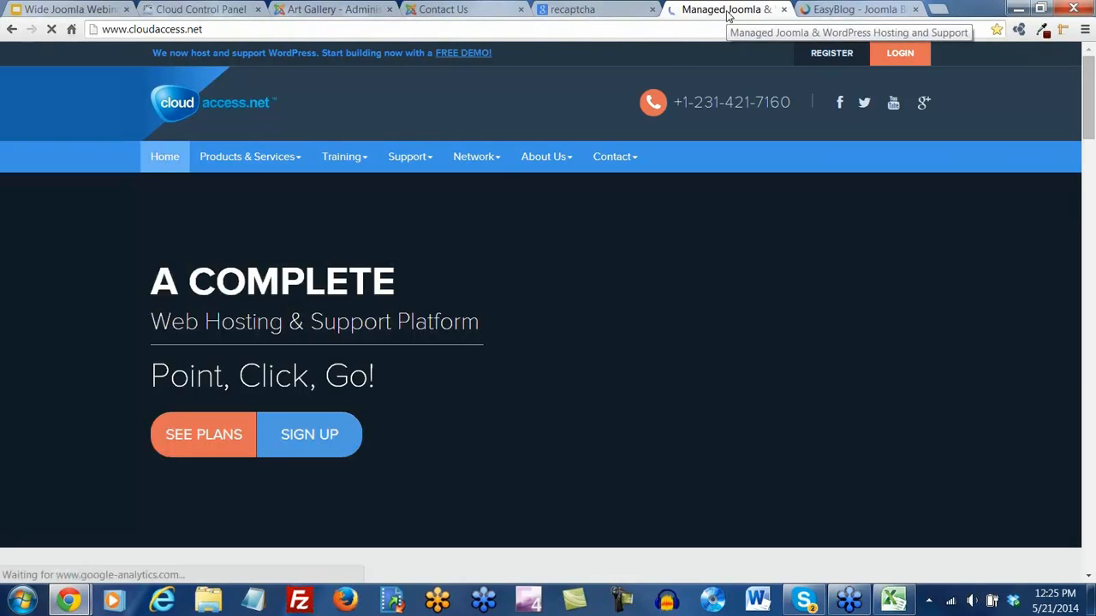
Narrow the page in its own window to show the mobile layout, then dock it back as a tab
left_click_drag(727, 16, 1046, 15)
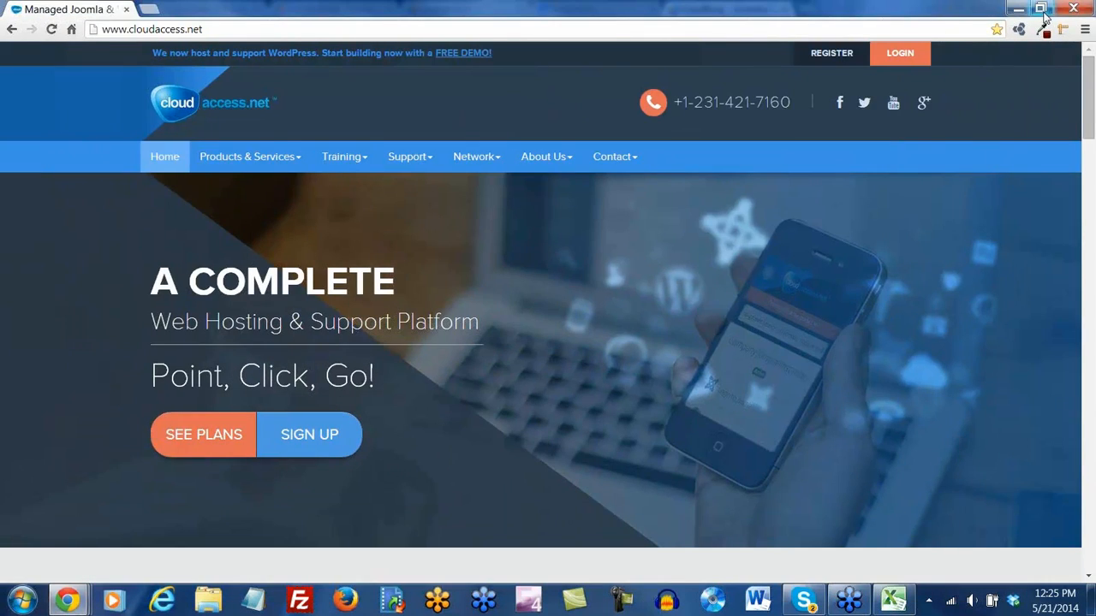
left_click(1042, 10)
left_click_drag(556, 75, 556, 45)
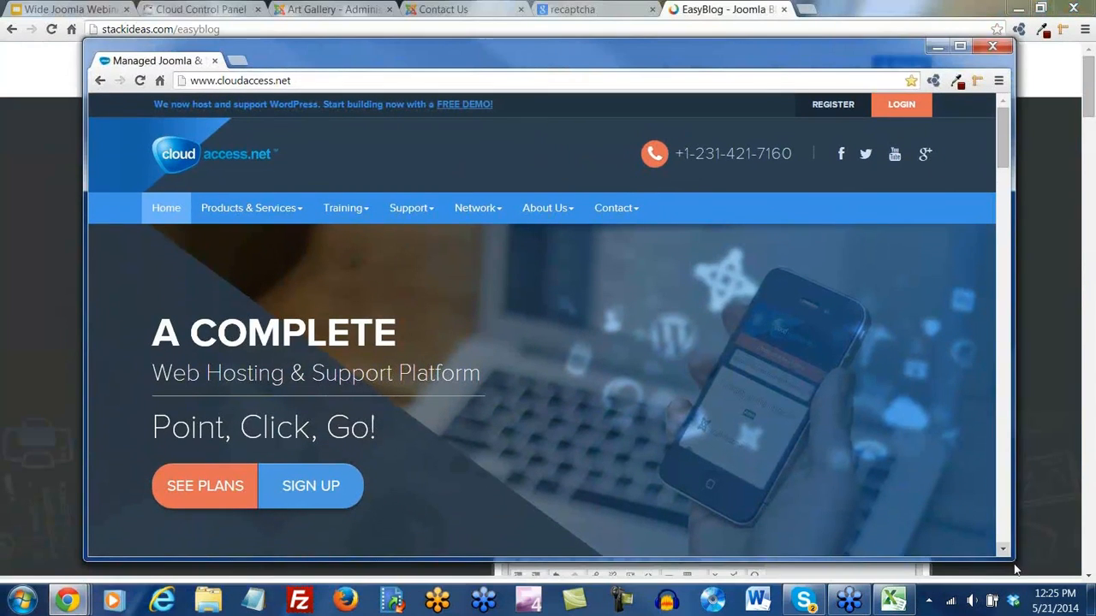
left_click_drag(1016, 559, 313, 401)
left_click_drag(233, 400, 234, 401)
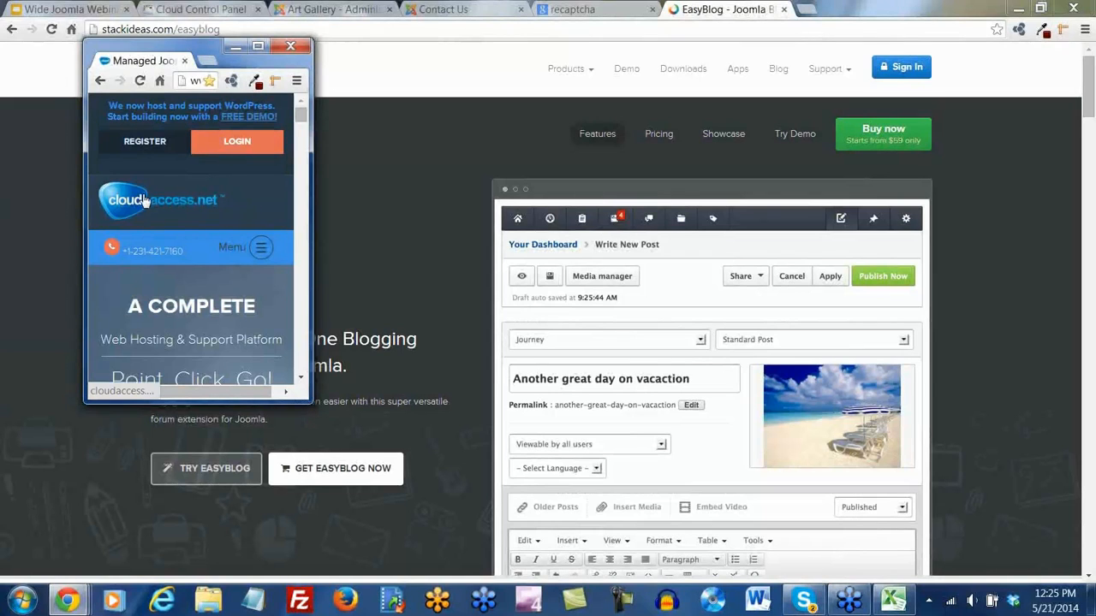
mouse_move(301, 119)
left_mouse_down()
mouse_move(310, 175)
mouse_move(302, 377)
mouse_move(300, 110)
left_mouse_up()
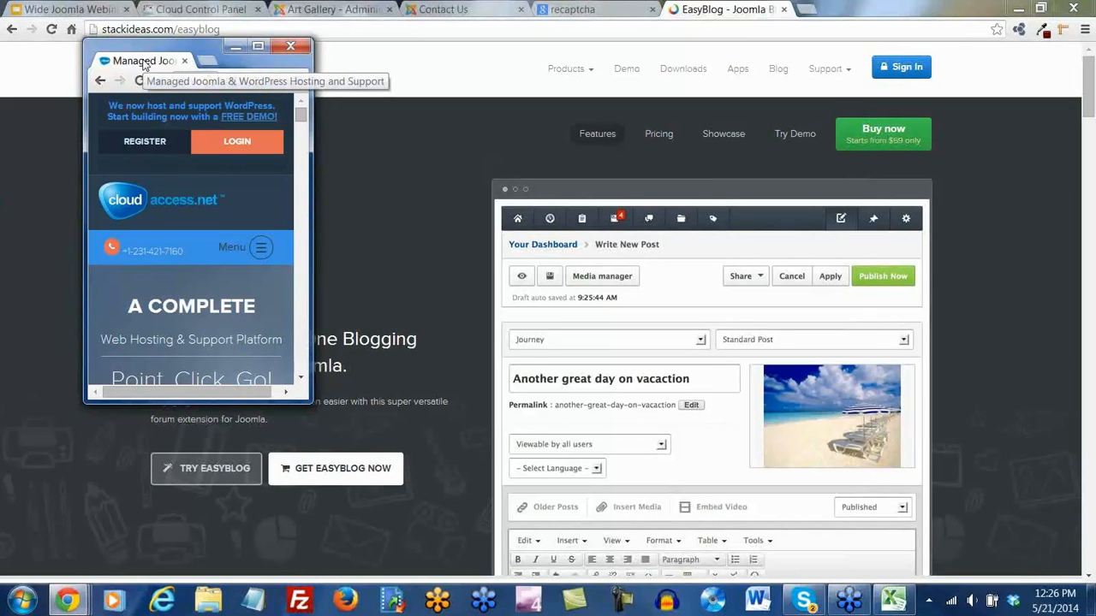
left_click_drag(143, 60, 856, 10)
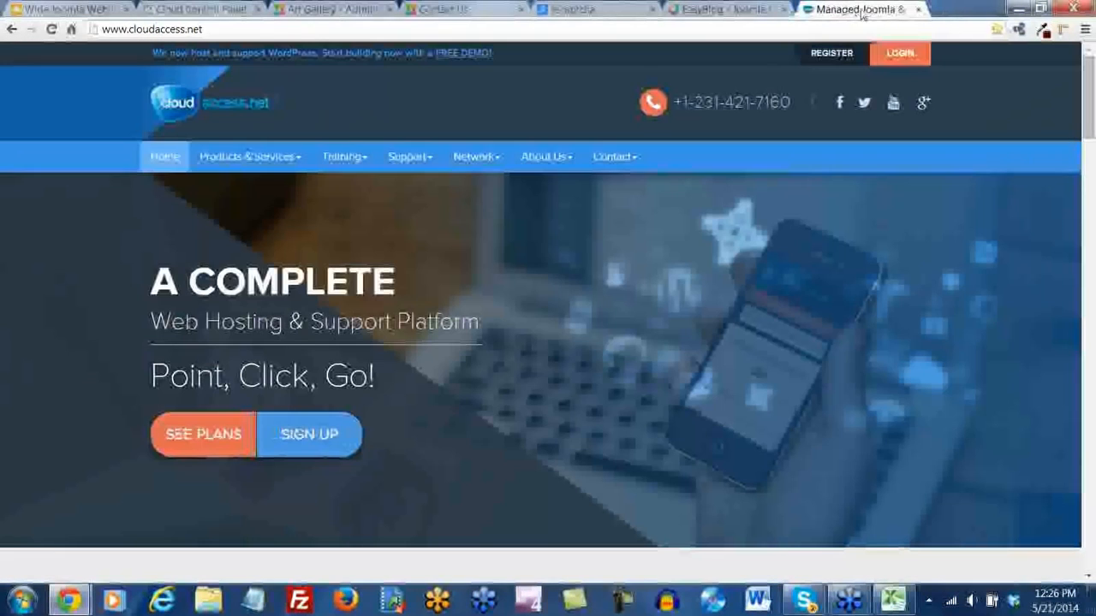
Pull the front-end Contact Us page into its own window at phone width
left_click(314, 14)
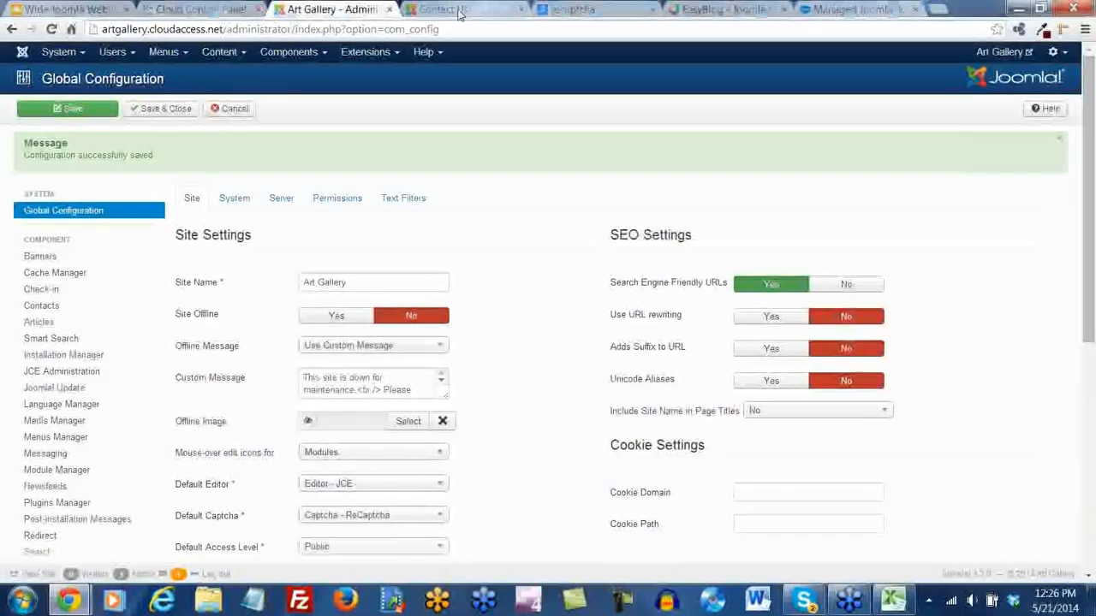
left_click(454, 11)
left_click_drag(460, 14, 367, 95)
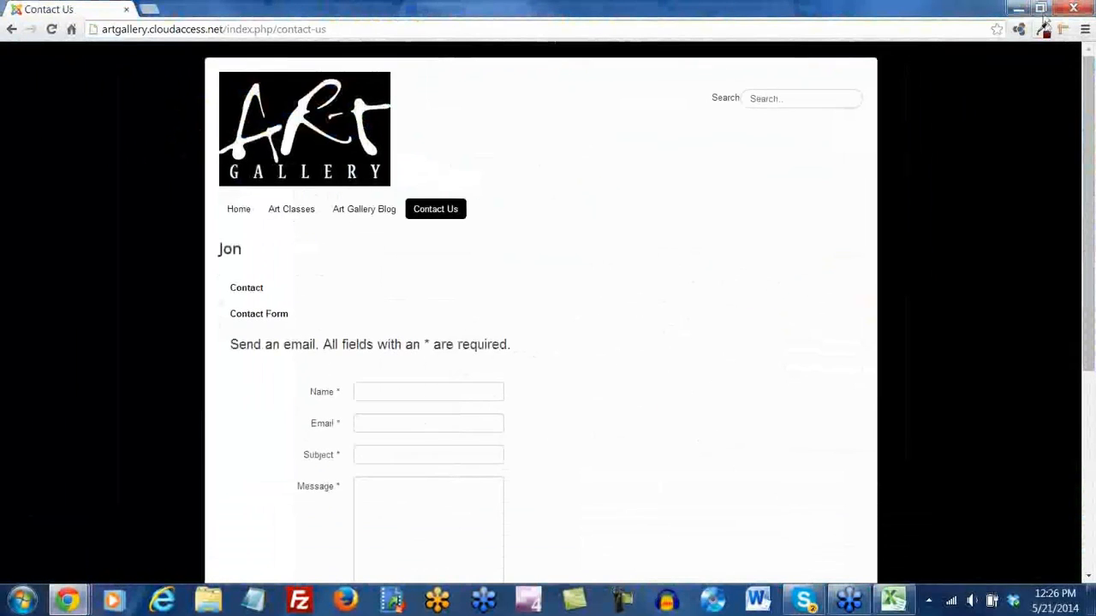
left_click(1042, 10)
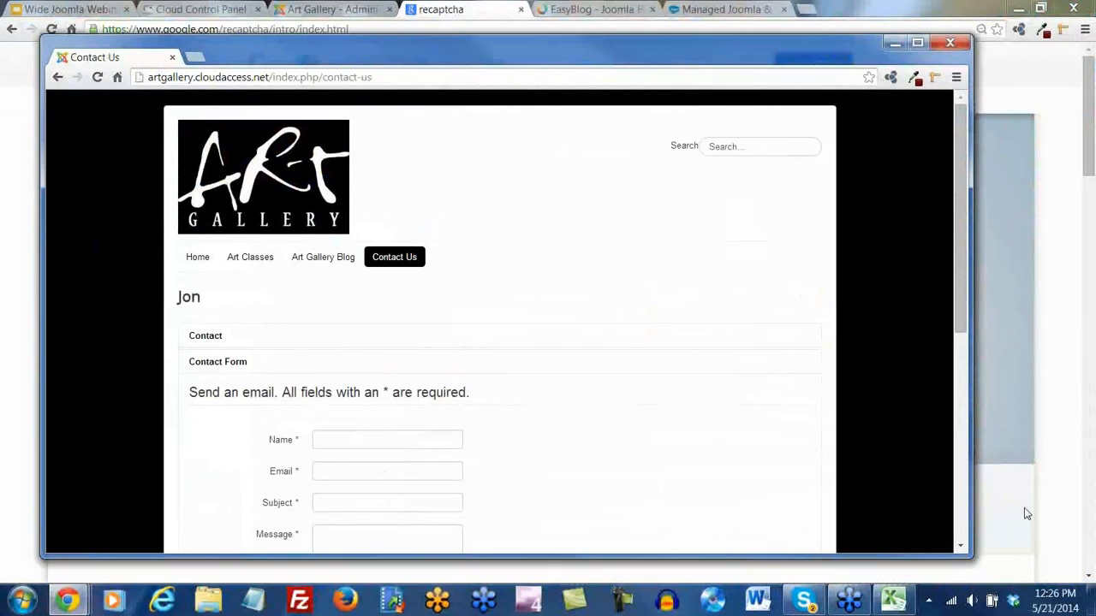
left_click_drag(973, 558, 188, 483)
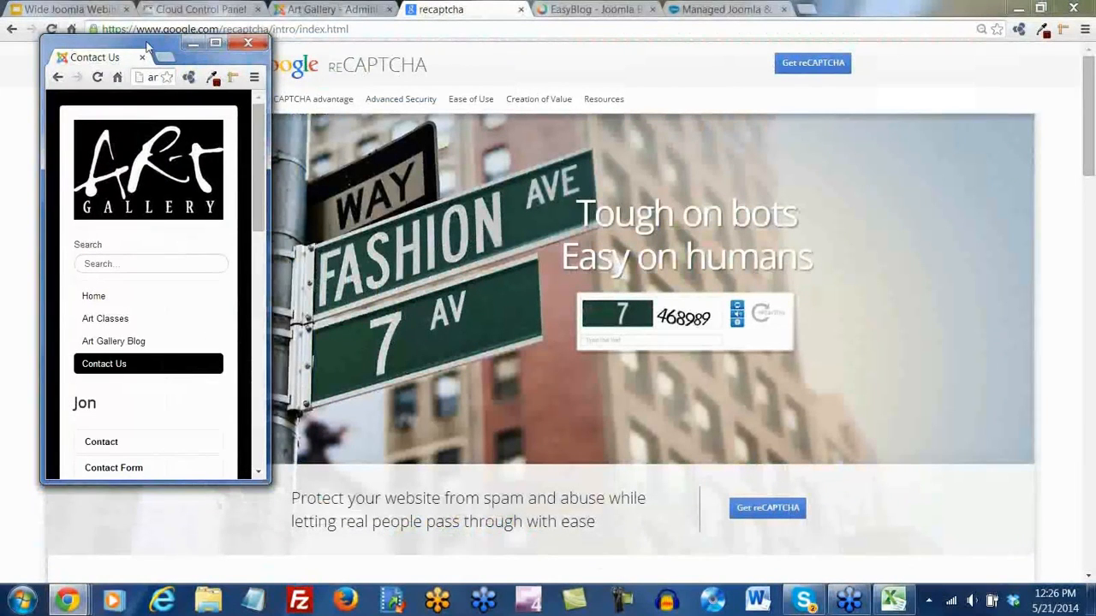
Scroll the narrow contact page down to the Captcha, then dock the window back
left_click_drag(147, 47, 496, 59)
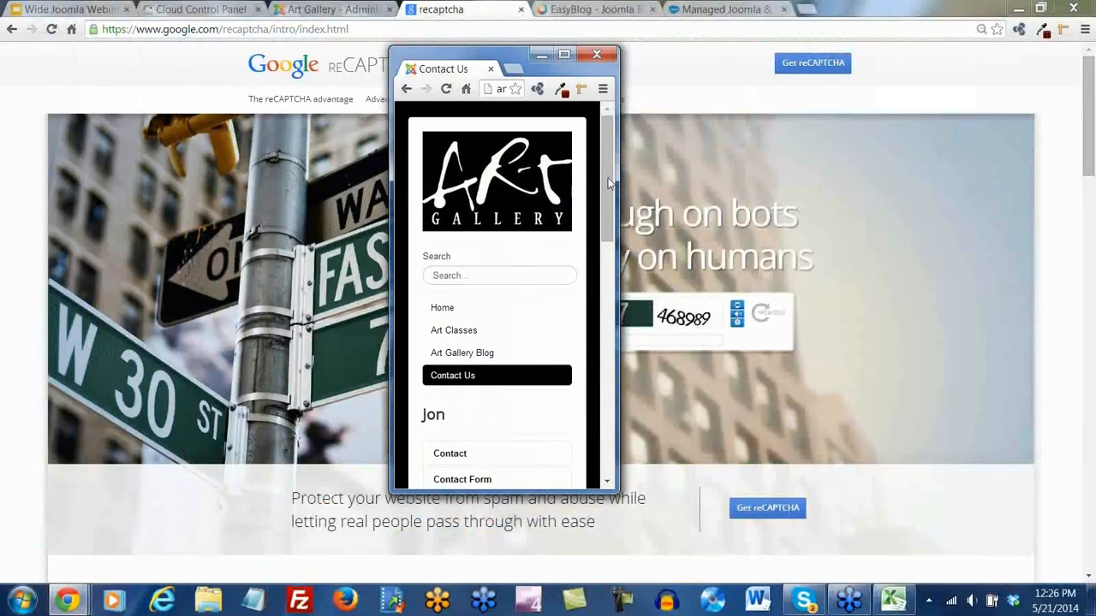
left_click_drag(603, 155, 621, 389)
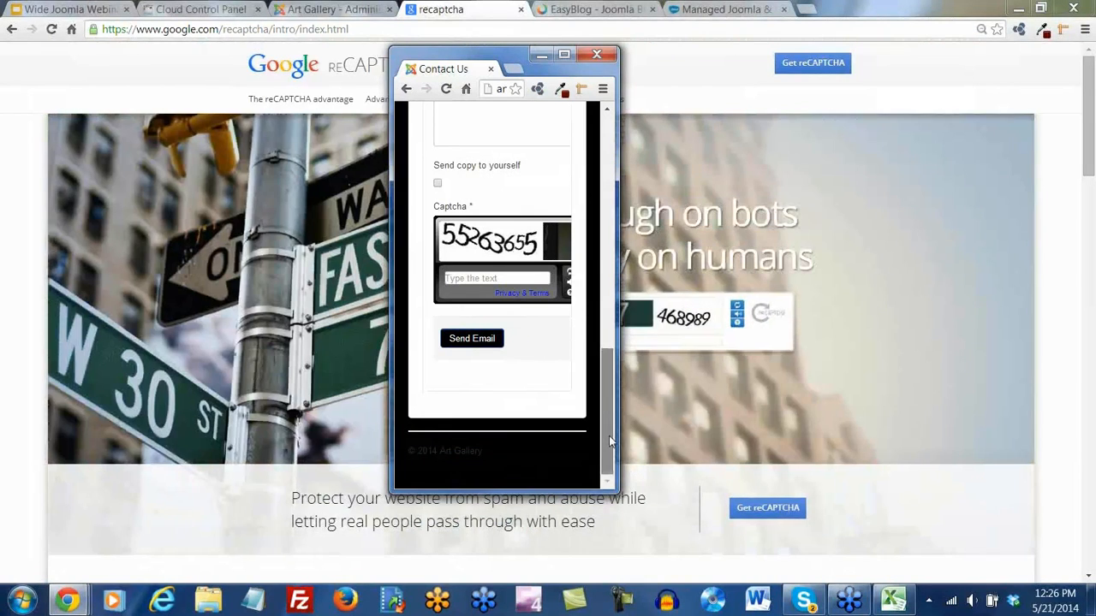
left_click_drag(606, 405, 606, 170)
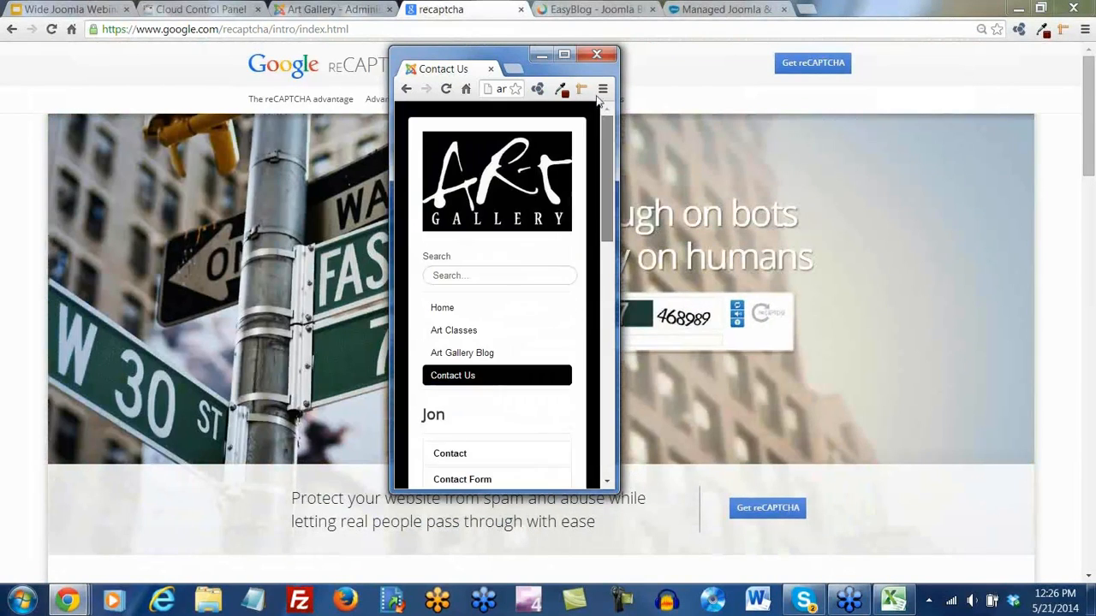
left_click_drag(469, 65, 582, 10)
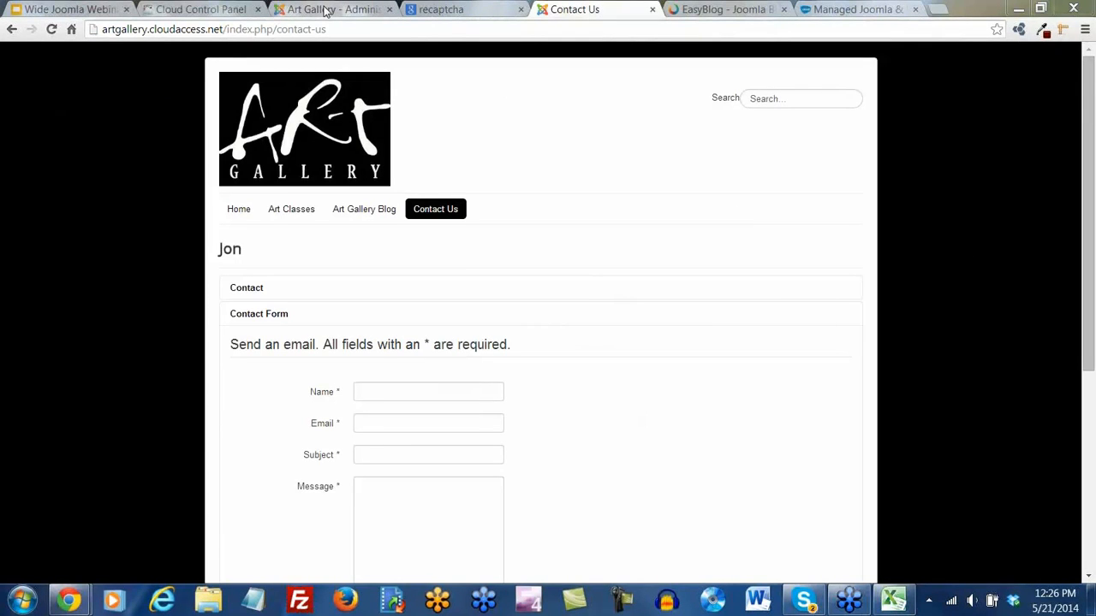
Save and close Global Configuration, then edit the Contact Us item in the Main Menu
left_click(326, 10)
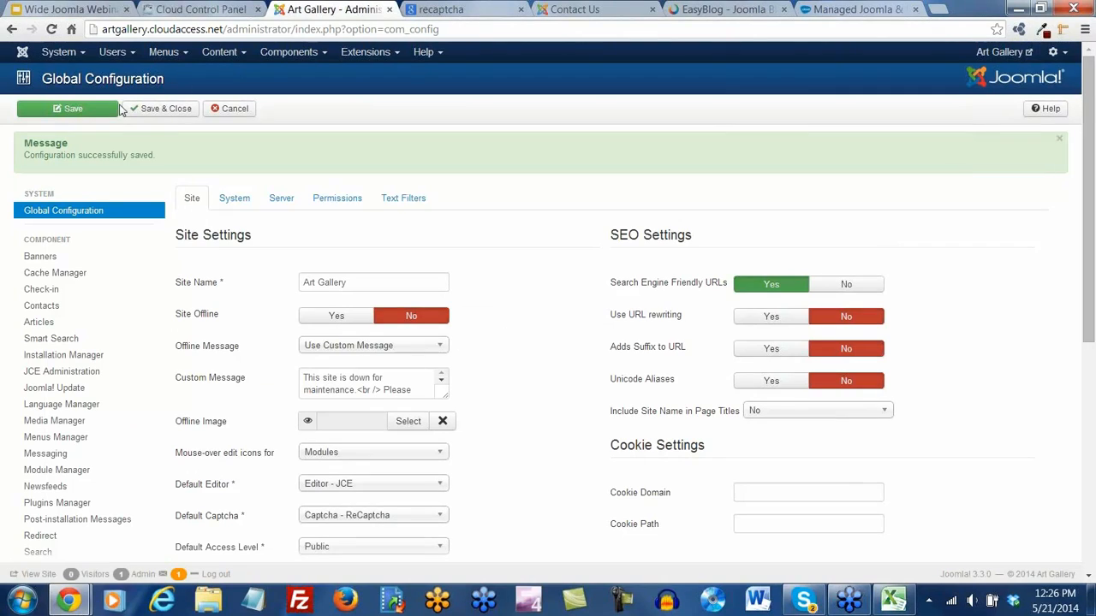
left_click(152, 108)
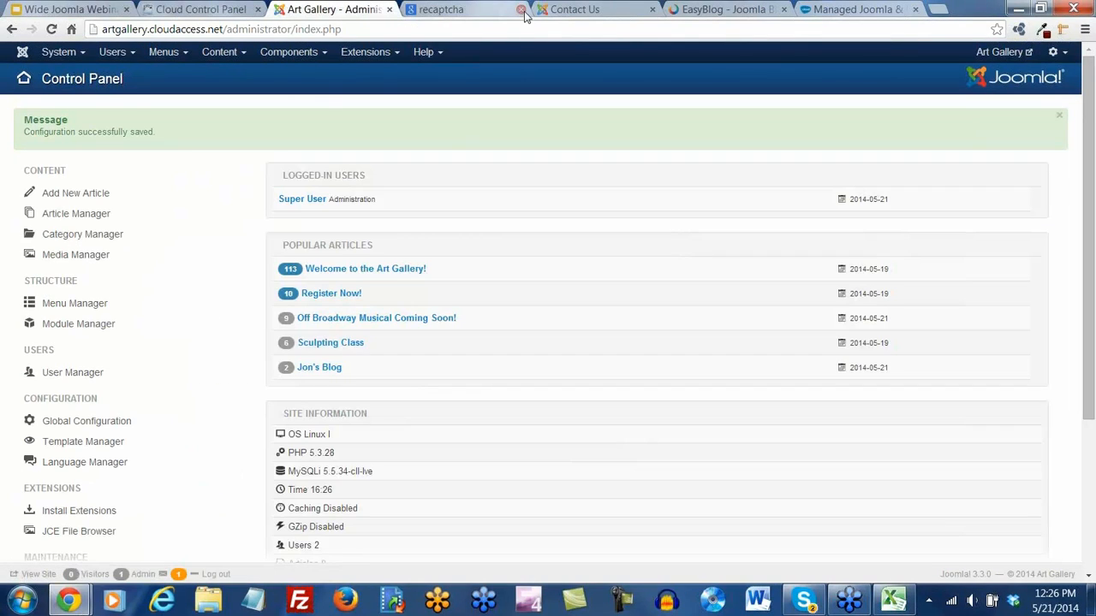
left_click(521, 10)
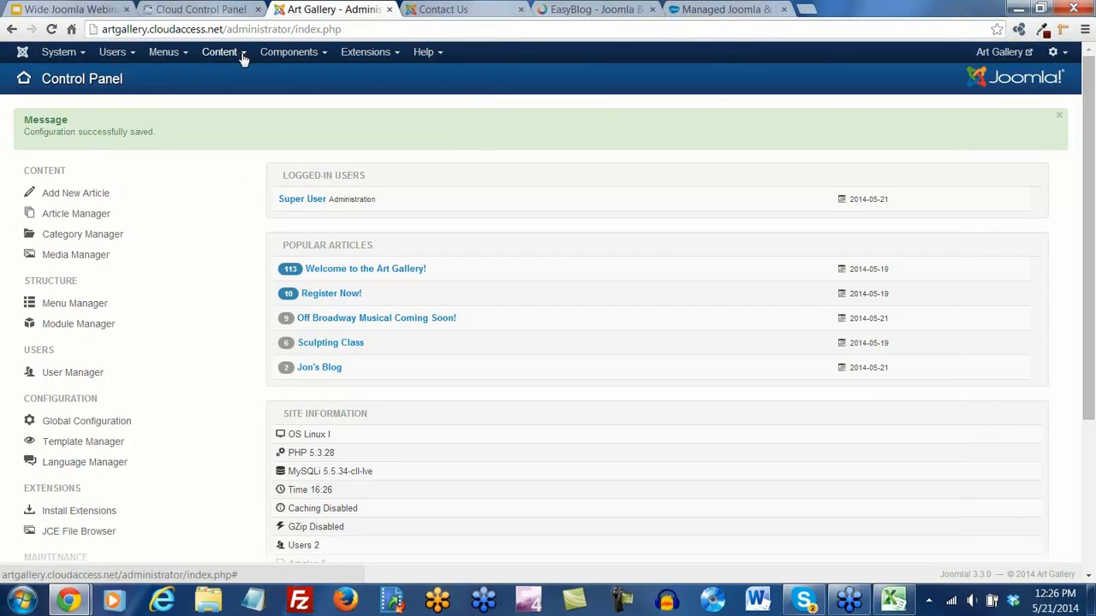
left_click(183, 53)
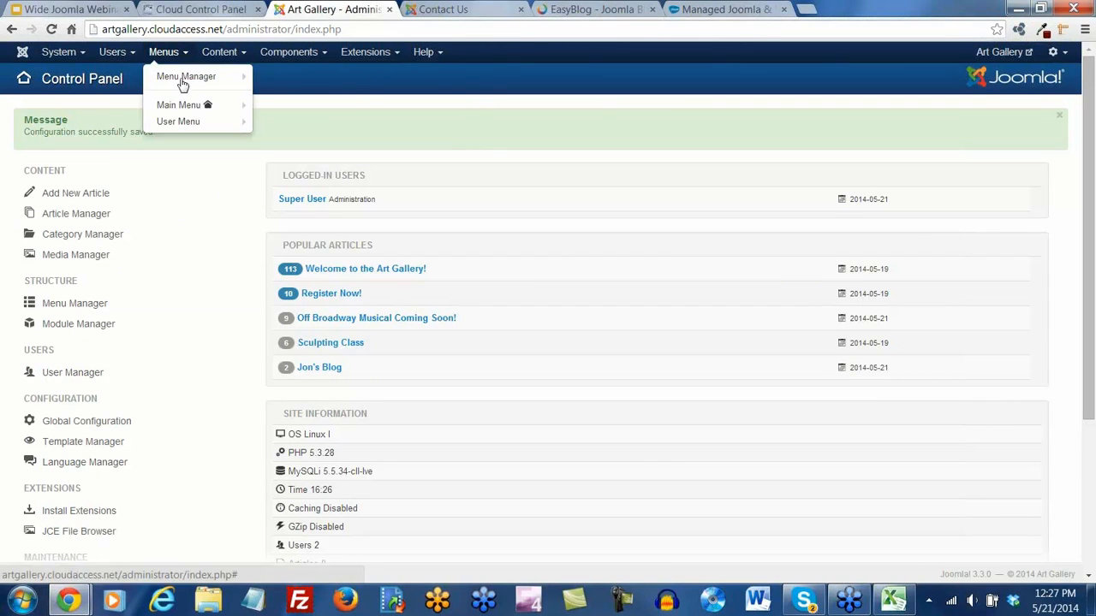
left_click(182, 104)
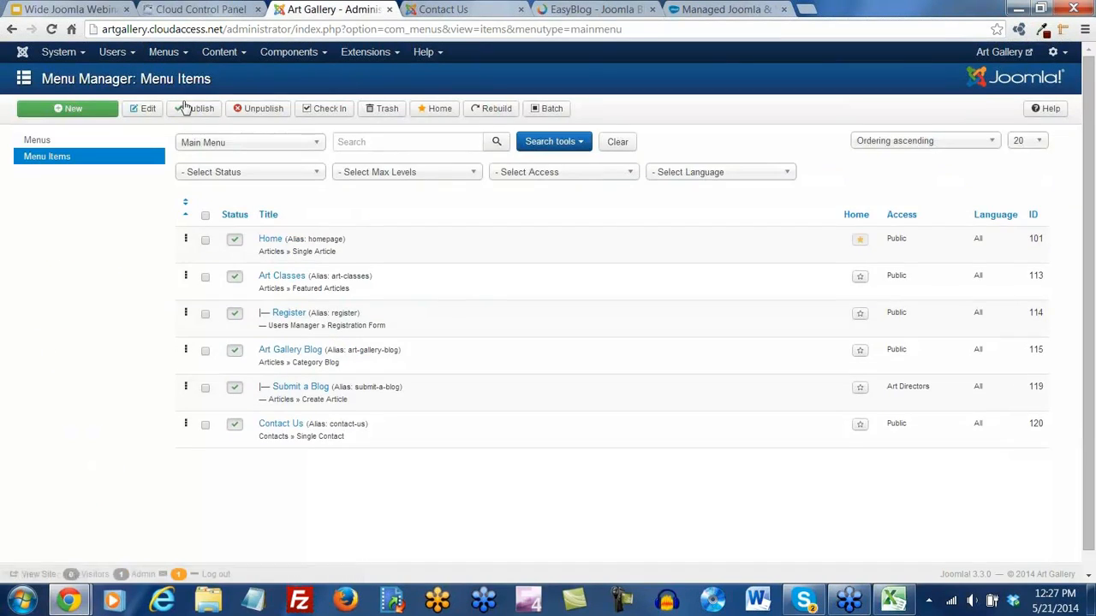
left_click(277, 424)
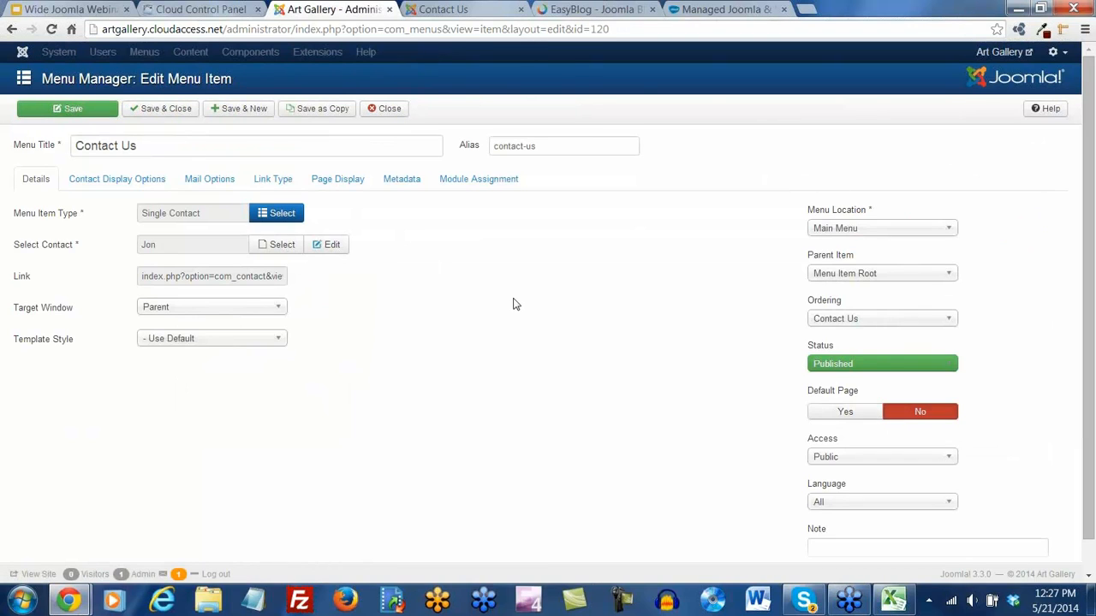
Browse the Contact Us item's Page Display, Contact Display, Mail and Link Type settings
left_click(327, 182)
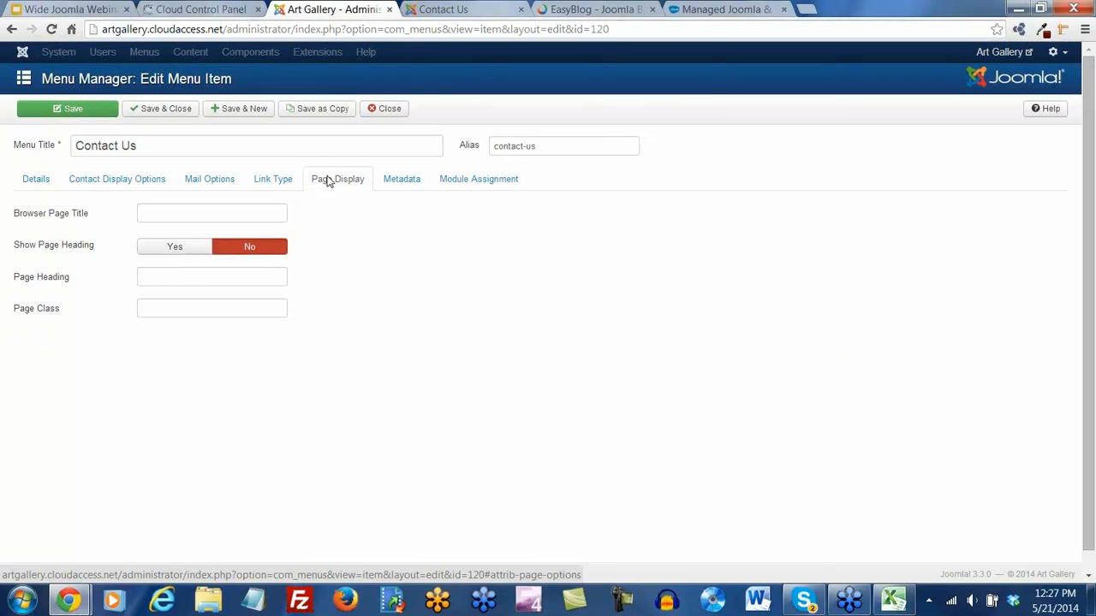
left_click(144, 184)
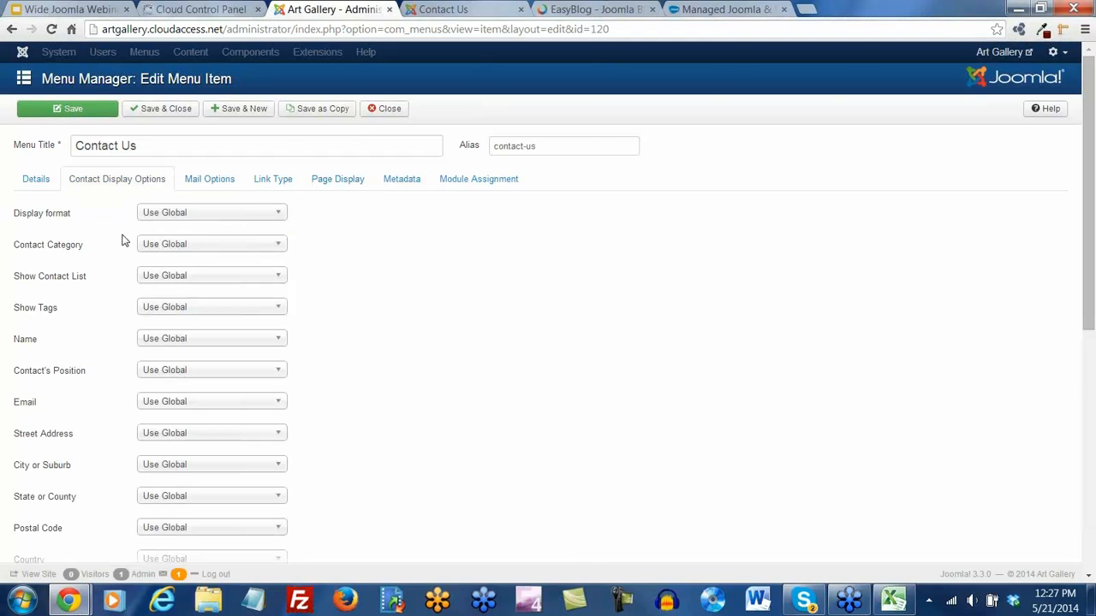
scroll(122, 240, "down", 2)
scroll(127, 240, "down", 1)
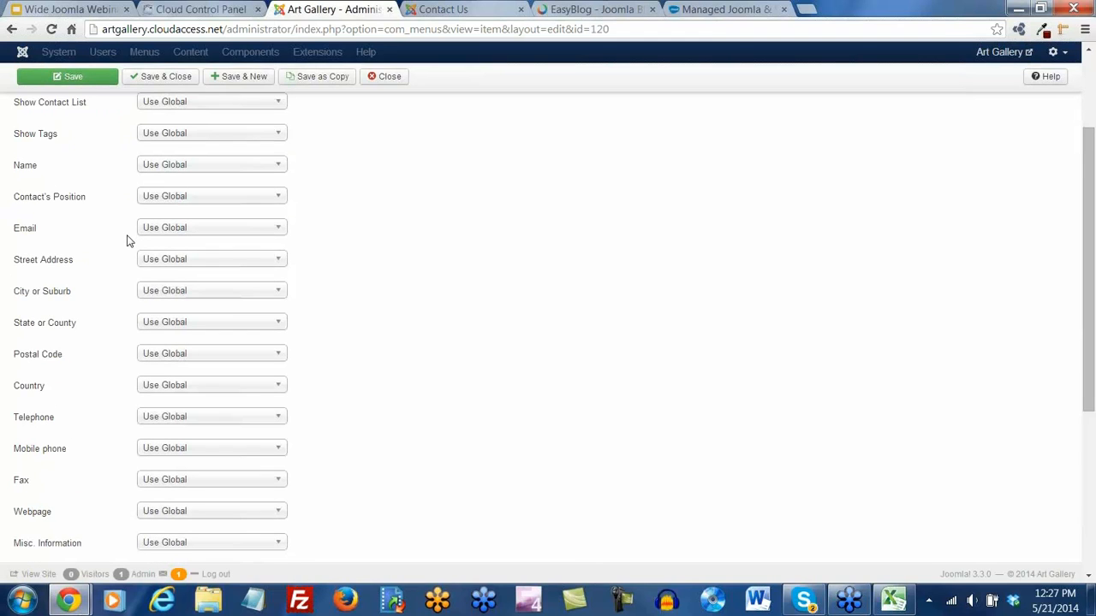
scroll(127, 240, "down", 5)
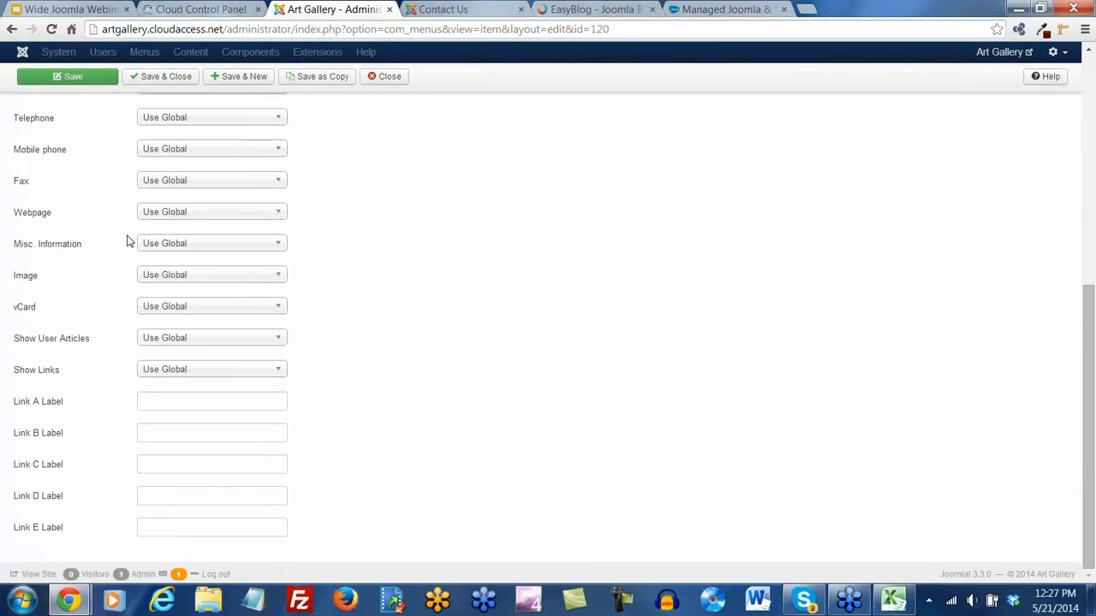
scroll(126, 240, "up", 8)
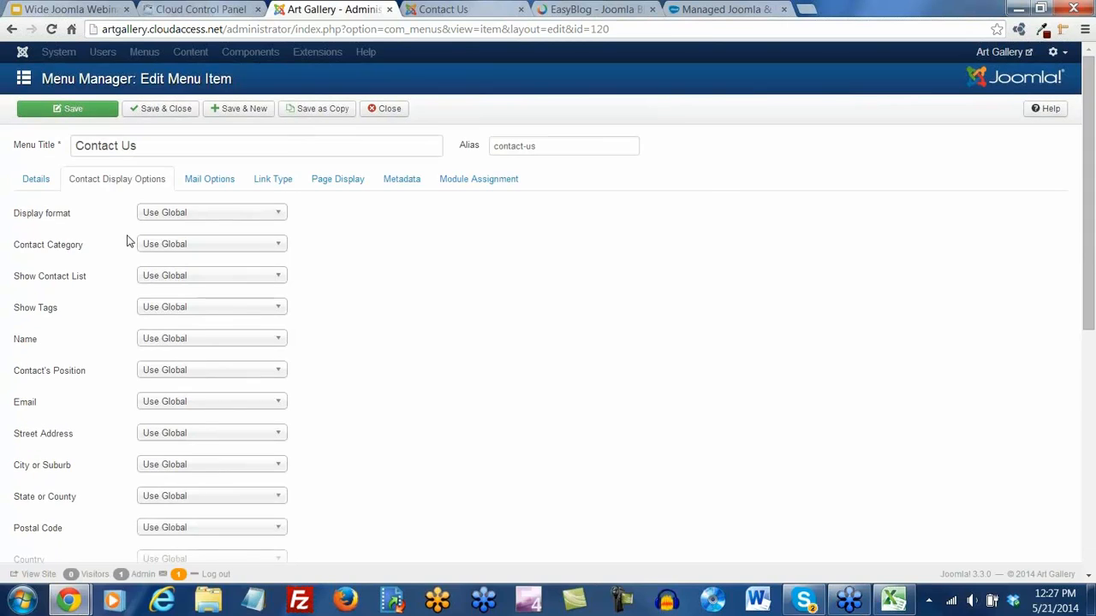
left_click(221, 183)
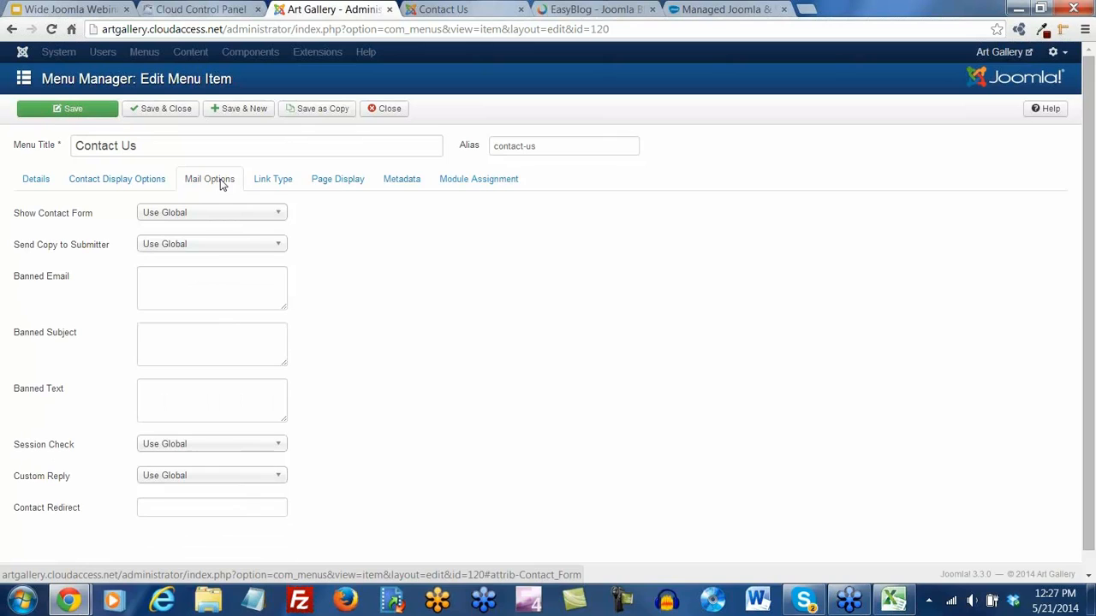
left_click(287, 190)
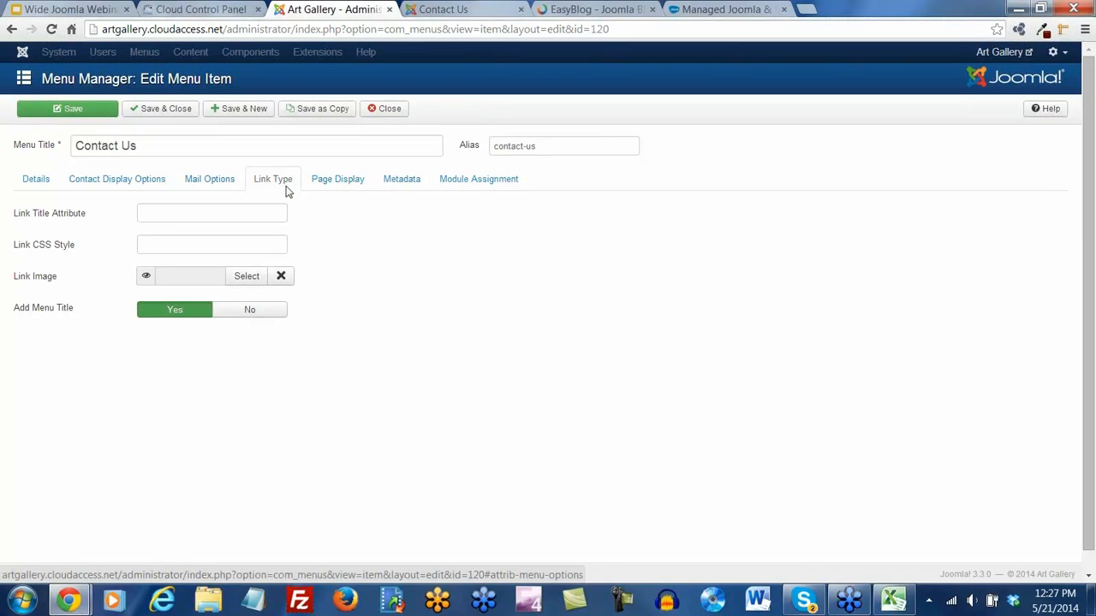
Revisit the Page Display, Metadata, Module Assignment and Link Type settings, then return to Details
left_click(345, 184)
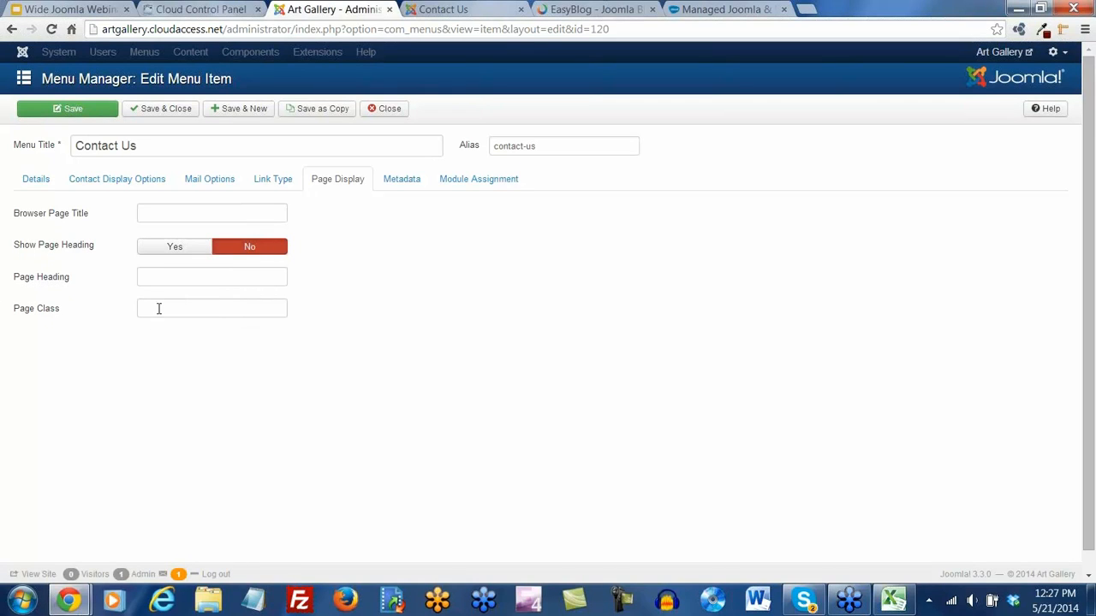
left_click(400, 182)
left_click(464, 186)
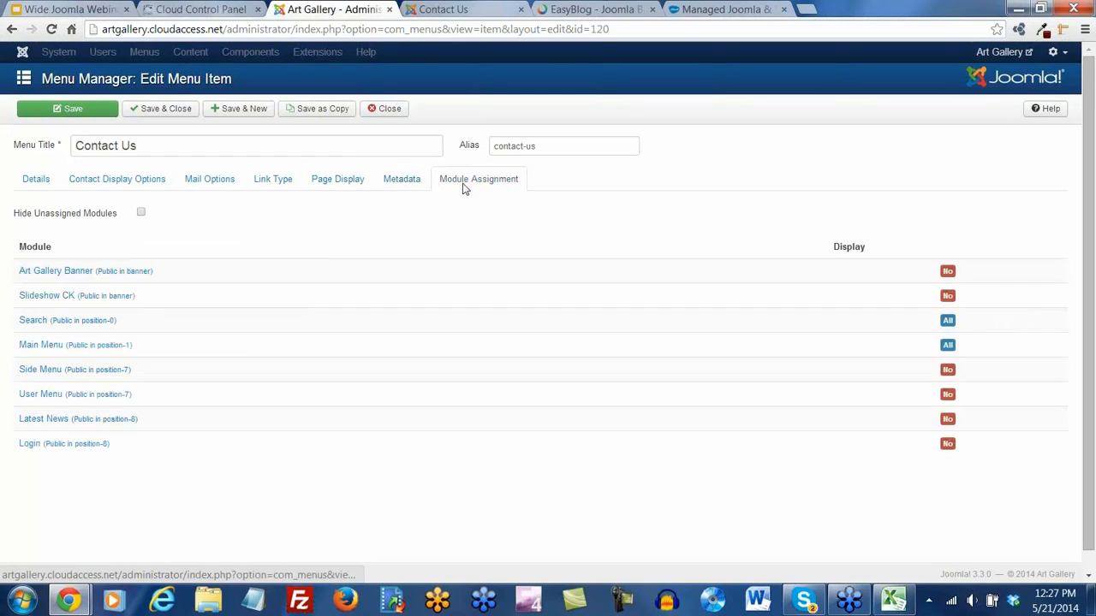
left_click(399, 184)
left_click(328, 184)
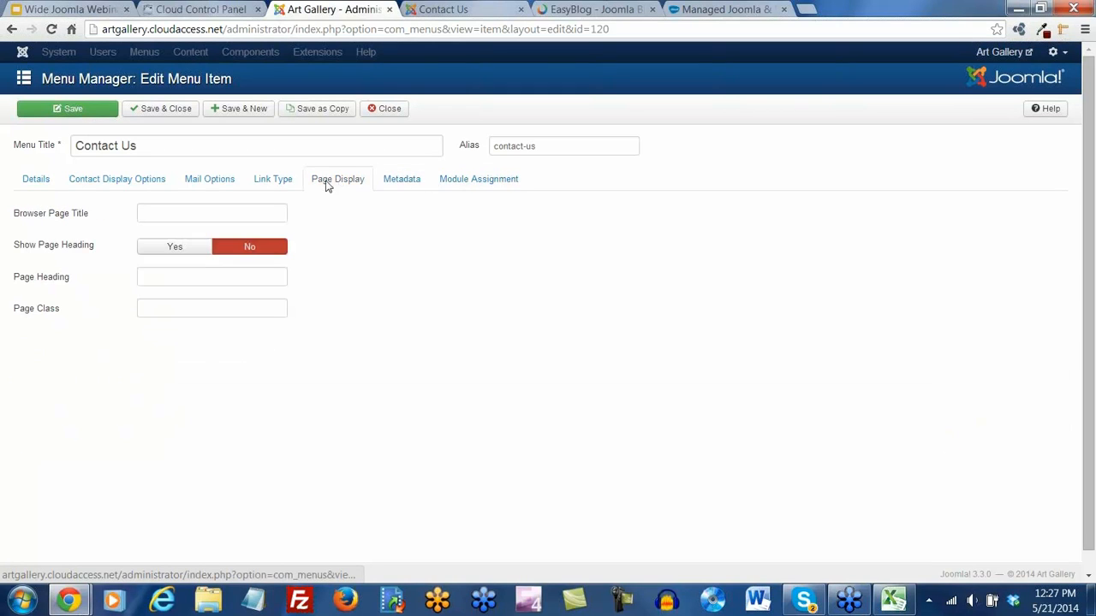
left_click(272, 182)
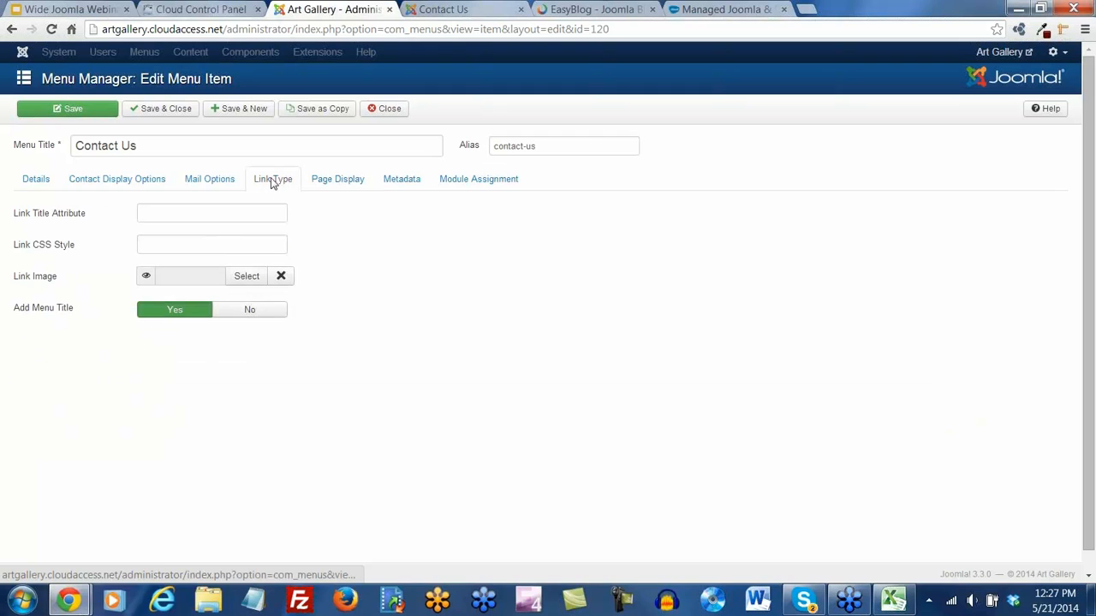
left_click(35, 181)
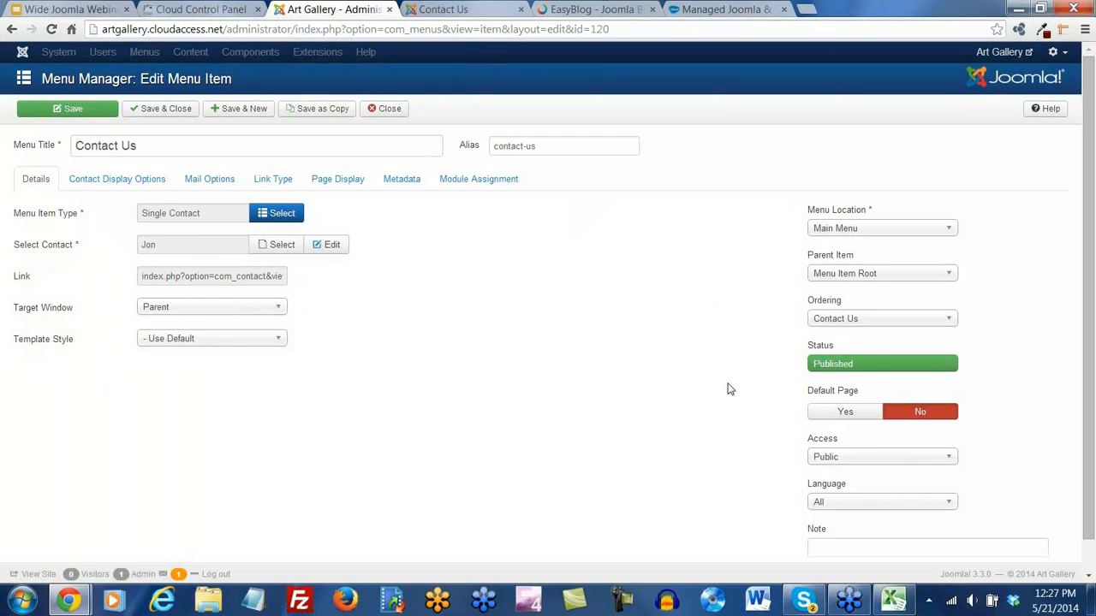
scroll(728, 387, "down", 1)
scroll(729, 390, "up", 1)
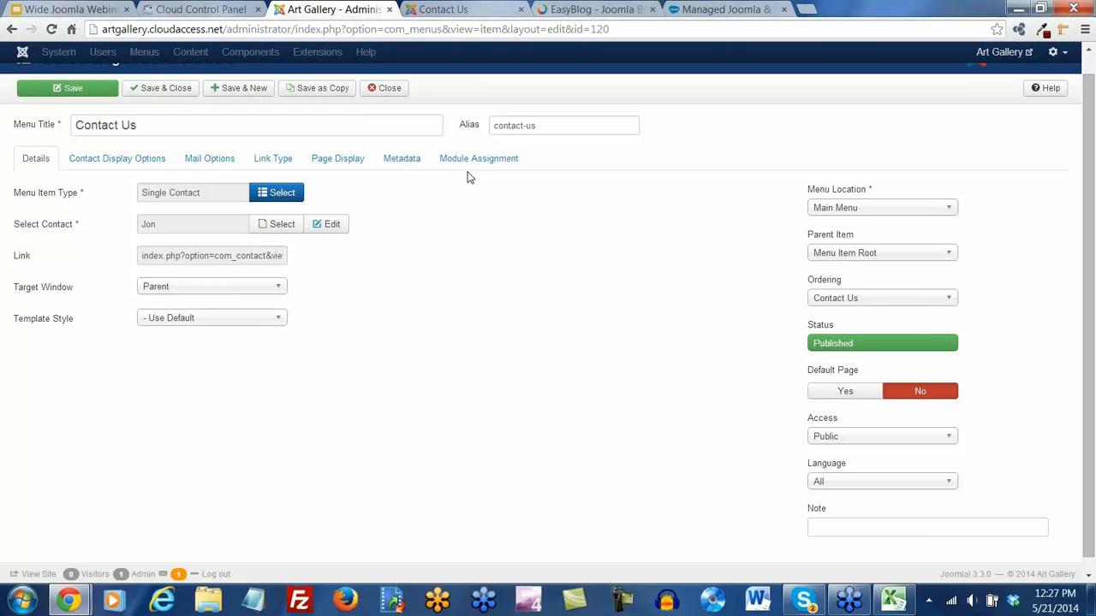
Set Default Page to Yes for Contact Us, save, and view the front-end page
left_click(840, 398)
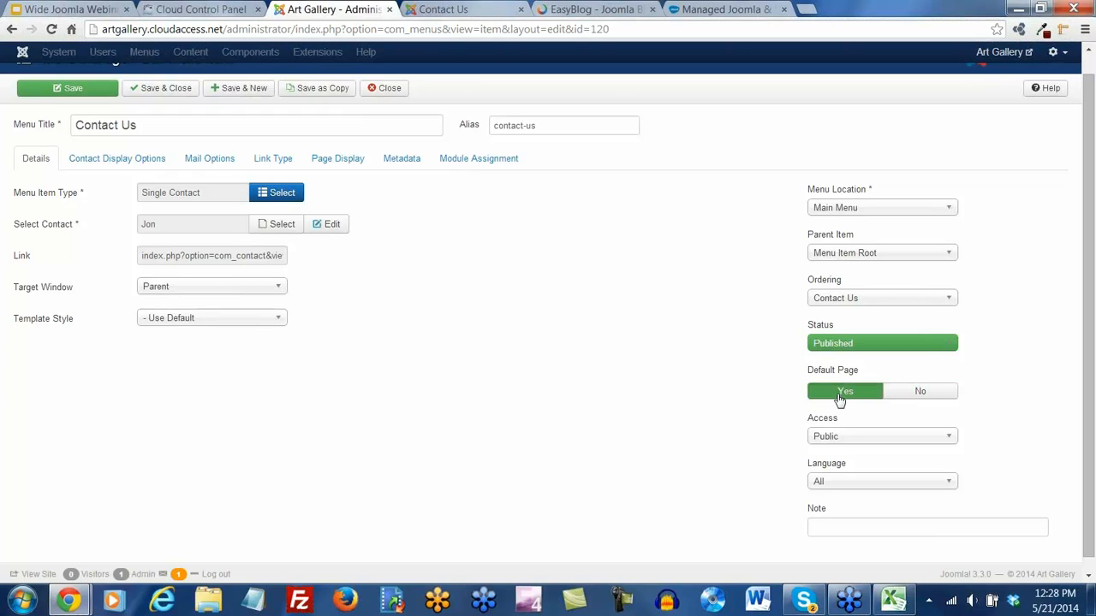
left_click(923, 398)
left_click(861, 398)
left_click(909, 403)
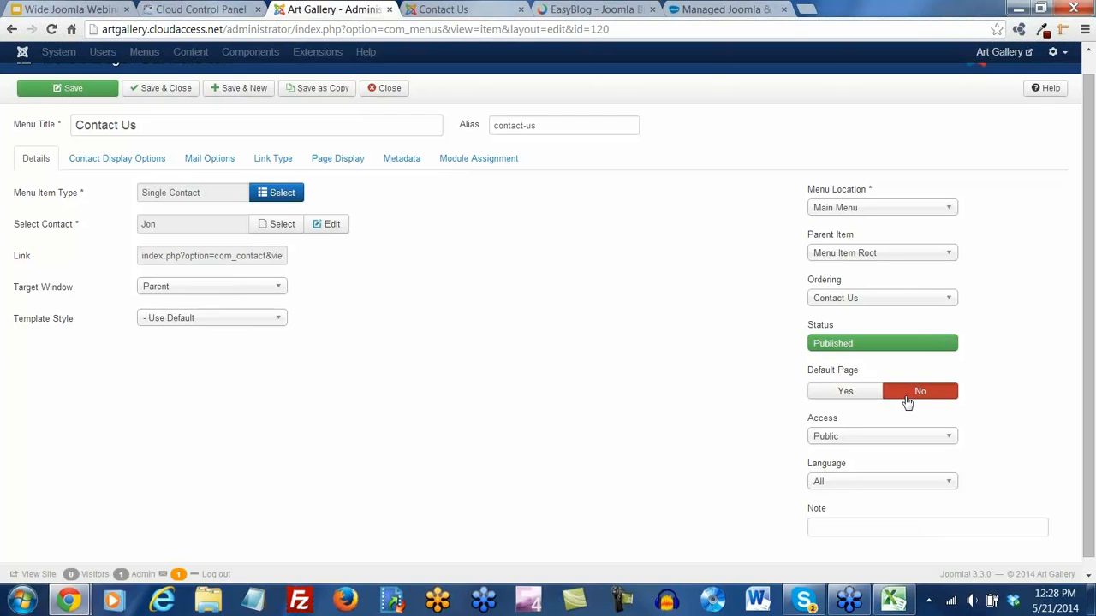
left_click(861, 396)
left_click(56, 90)
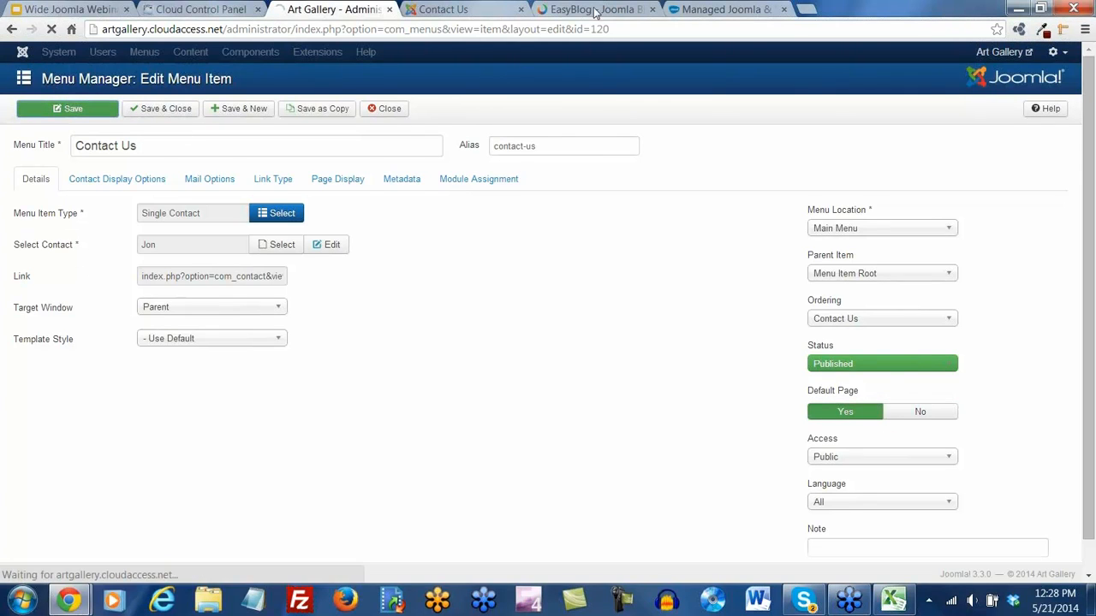
left_click(456, 10)
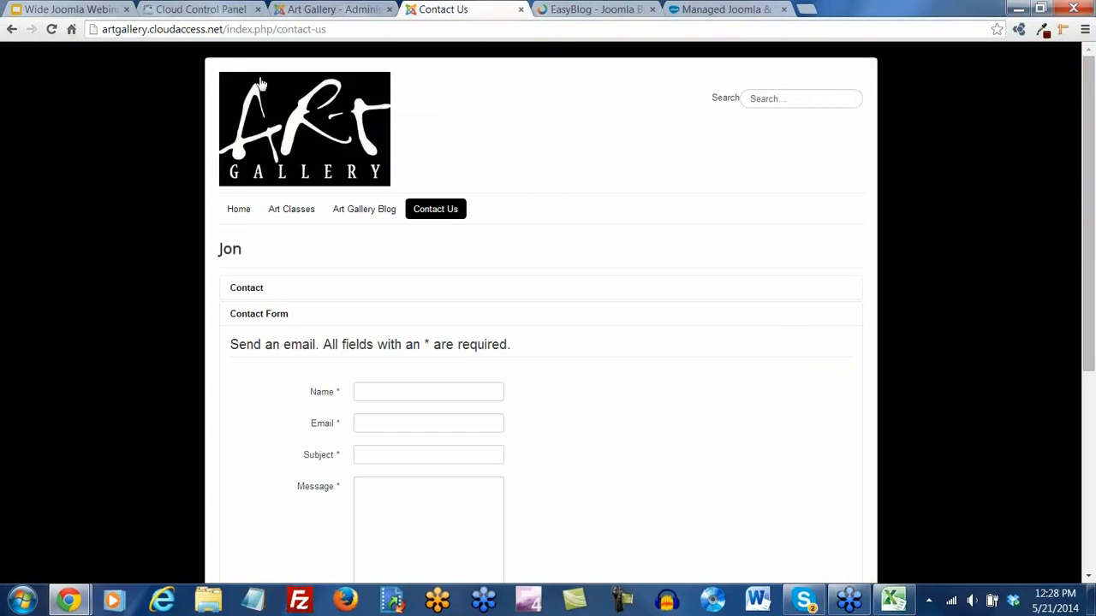
Reload the Contact Us page and expand its Contact Form section
left_click(52, 29)
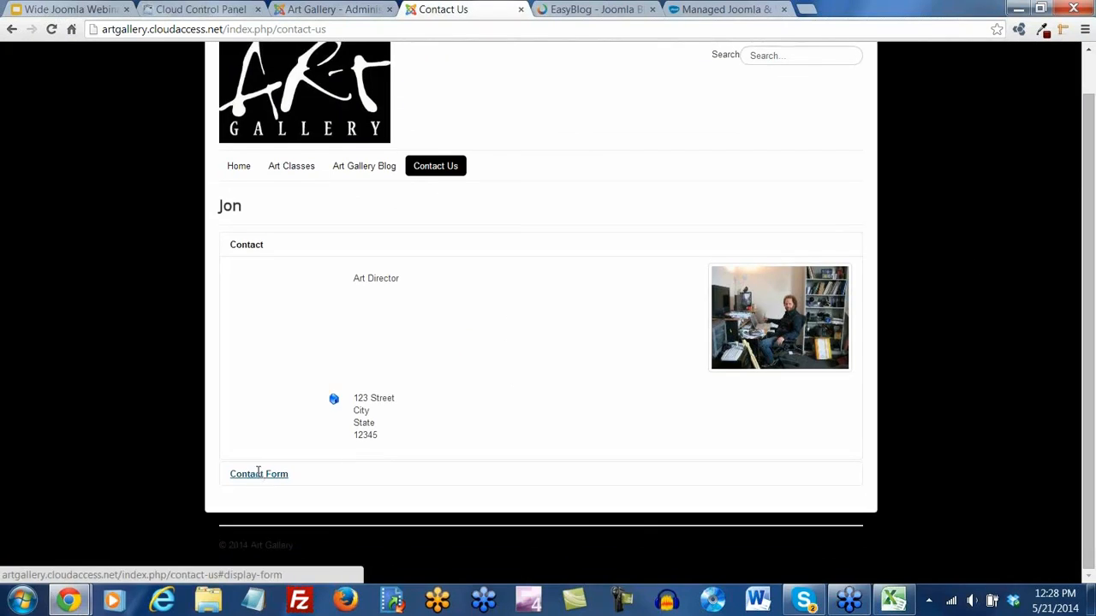
left_click(259, 475)
scroll(455, 384, "down", 4)
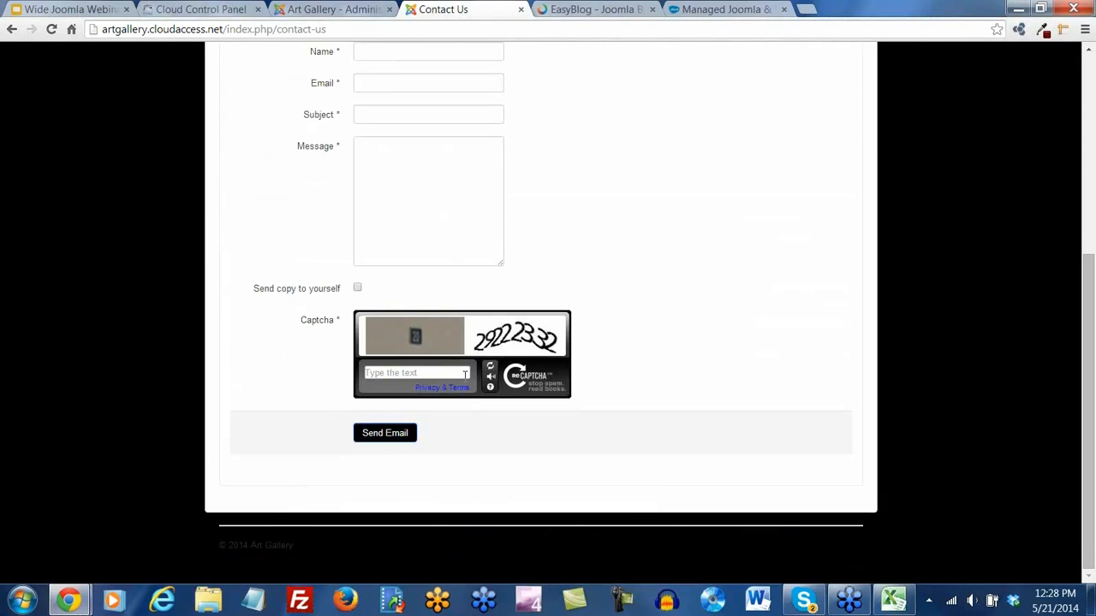
scroll(464, 375, "up", 4)
Go to the site's home page, then set the Contact Us item's Default Page to No
left_click(240, 213)
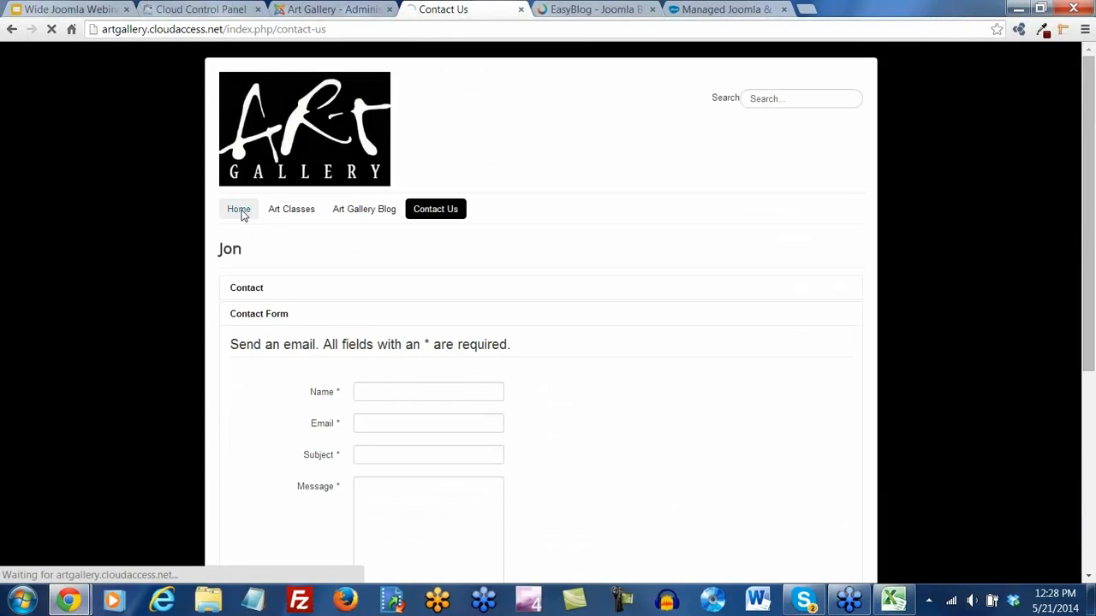
left_click(342, 10)
left_click(927, 462)
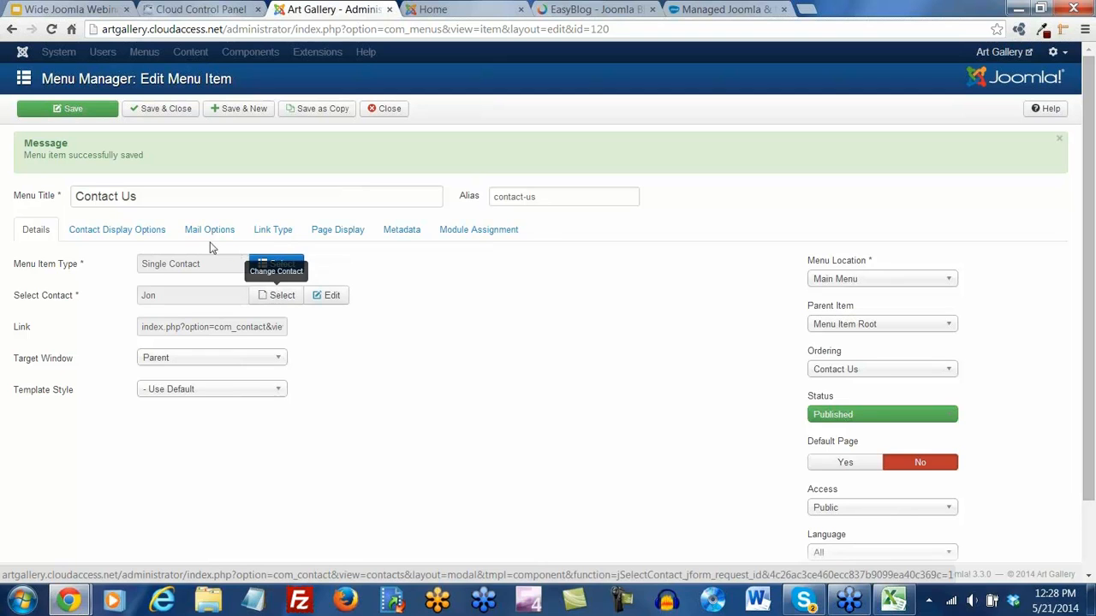
Review the Contact Us item's Contact Display, Mail, Link Type, Page Display, Metadata and Module settings
left_click(128, 236)
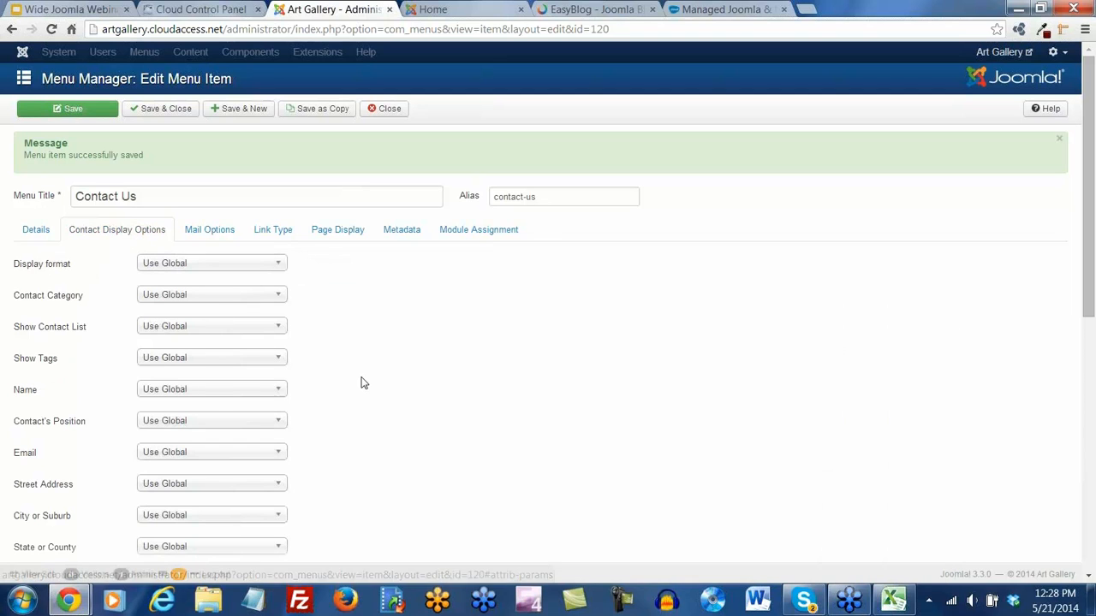
scroll(361, 382, "down", 2)
scroll(361, 382, "up", 2)
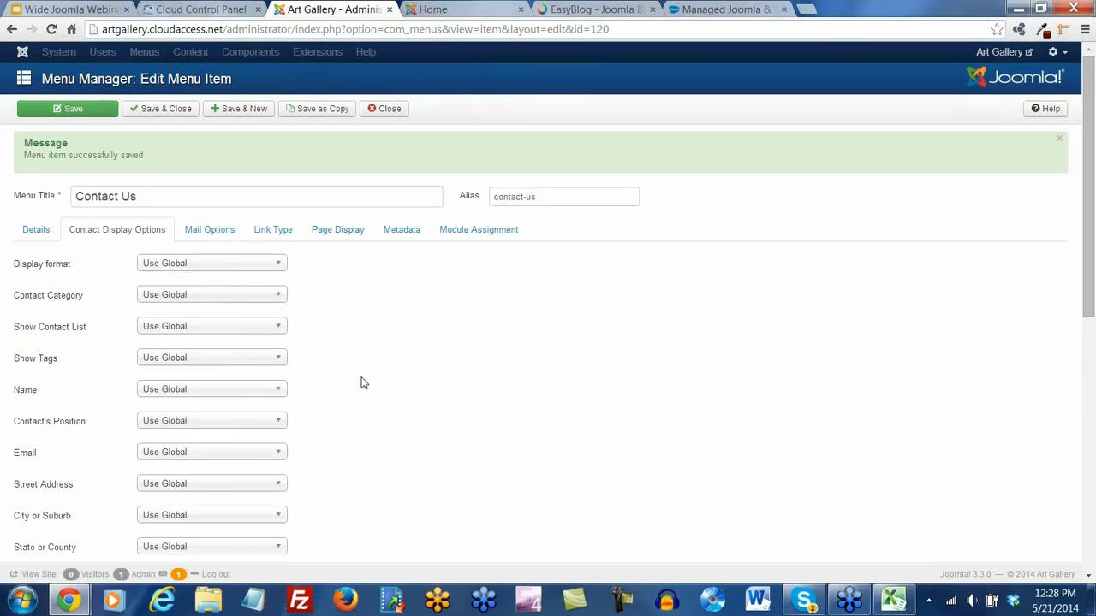
left_click(200, 233)
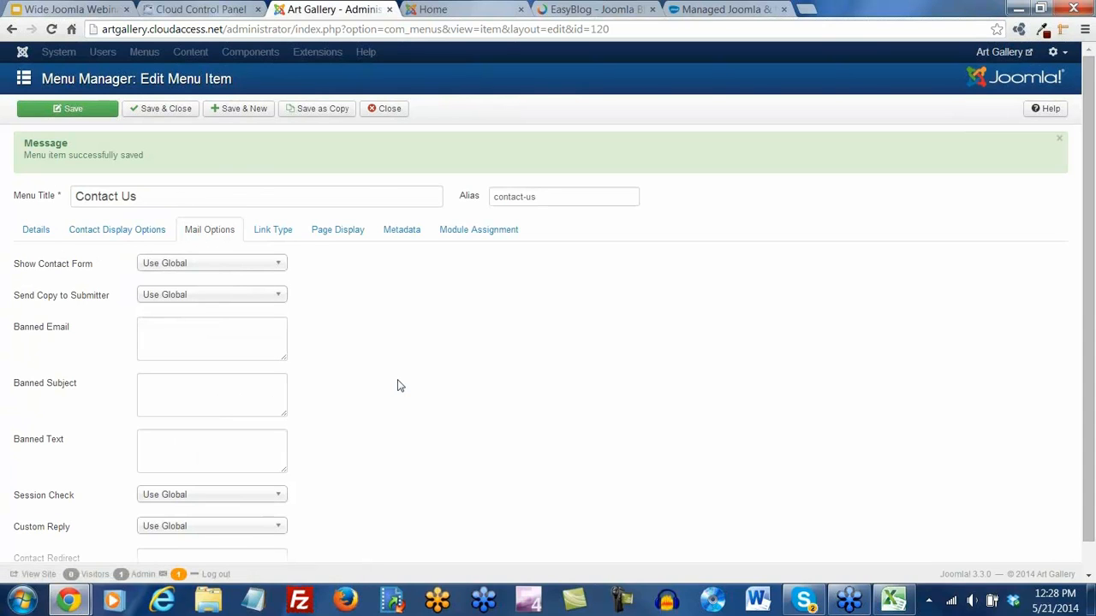
scroll(397, 385, "down", 1)
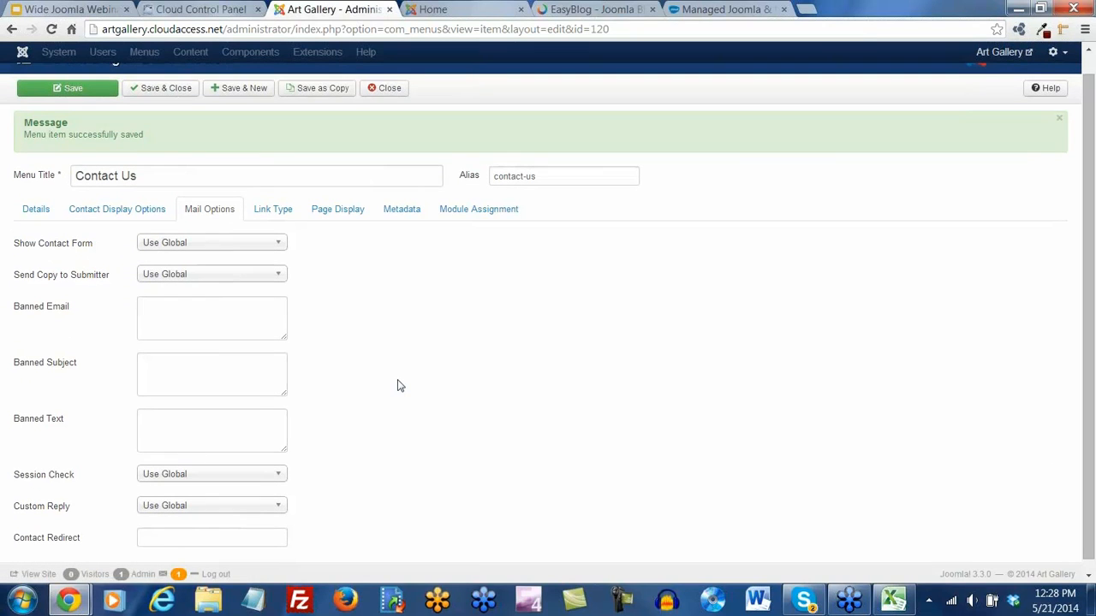
left_click(278, 214)
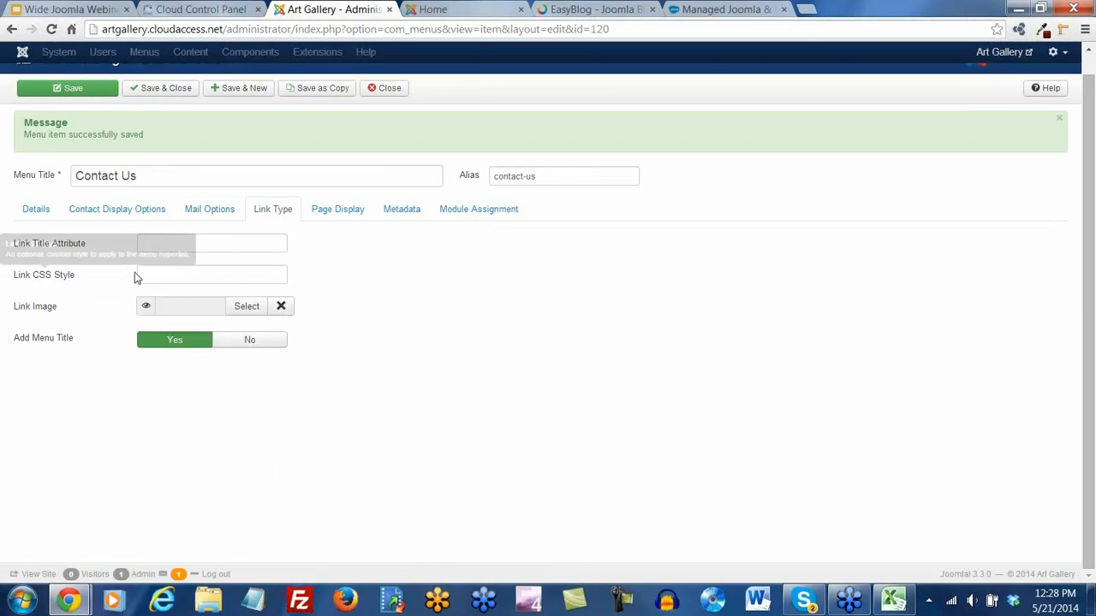
left_click(150, 274)
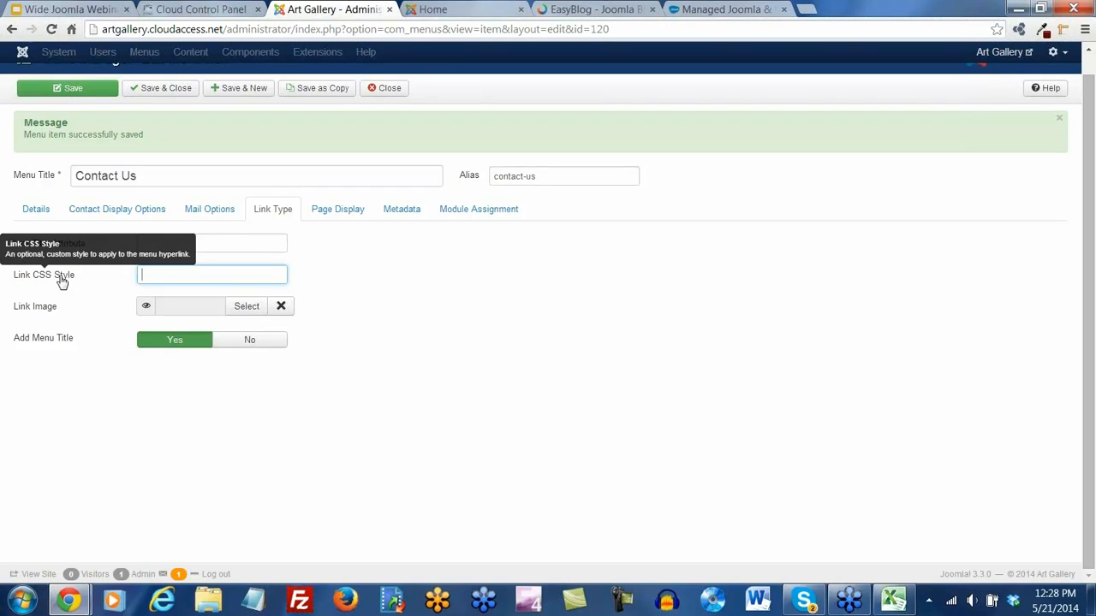
left_click(331, 219)
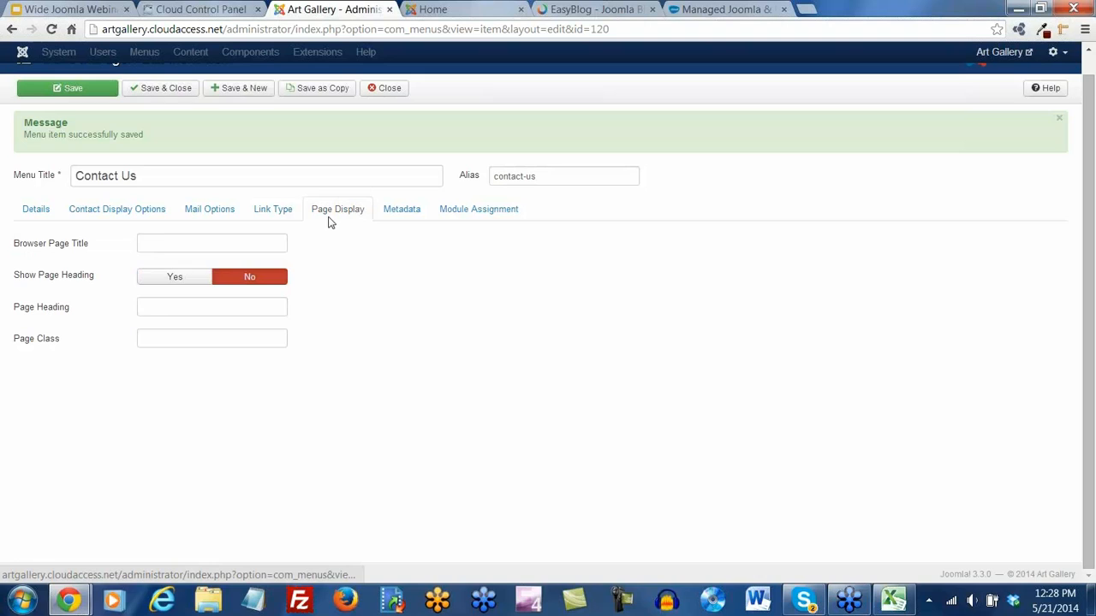
left_click(399, 219)
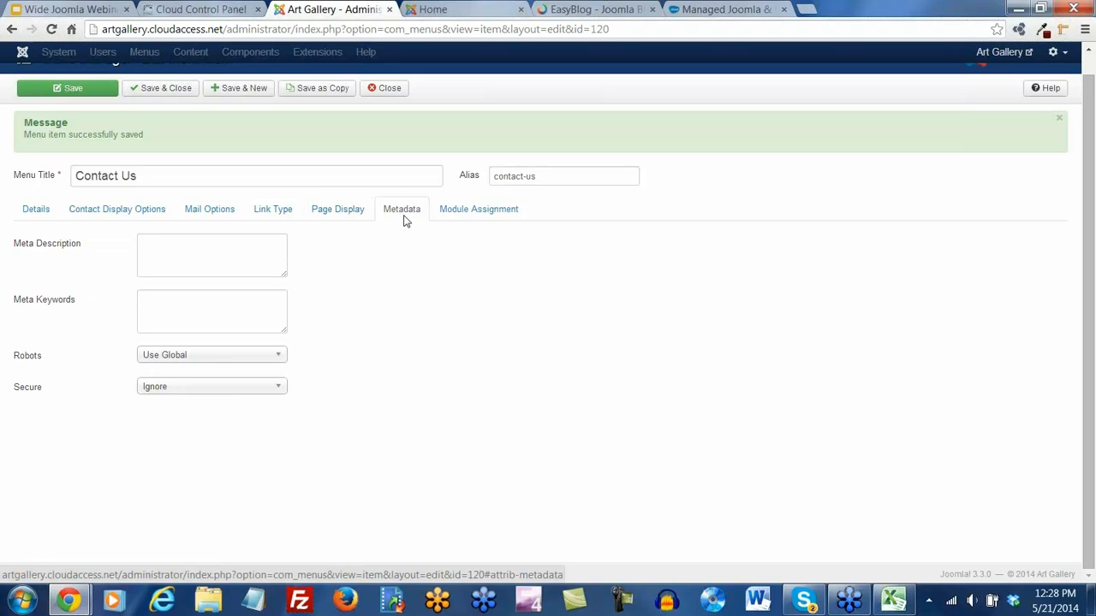
left_click(450, 219)
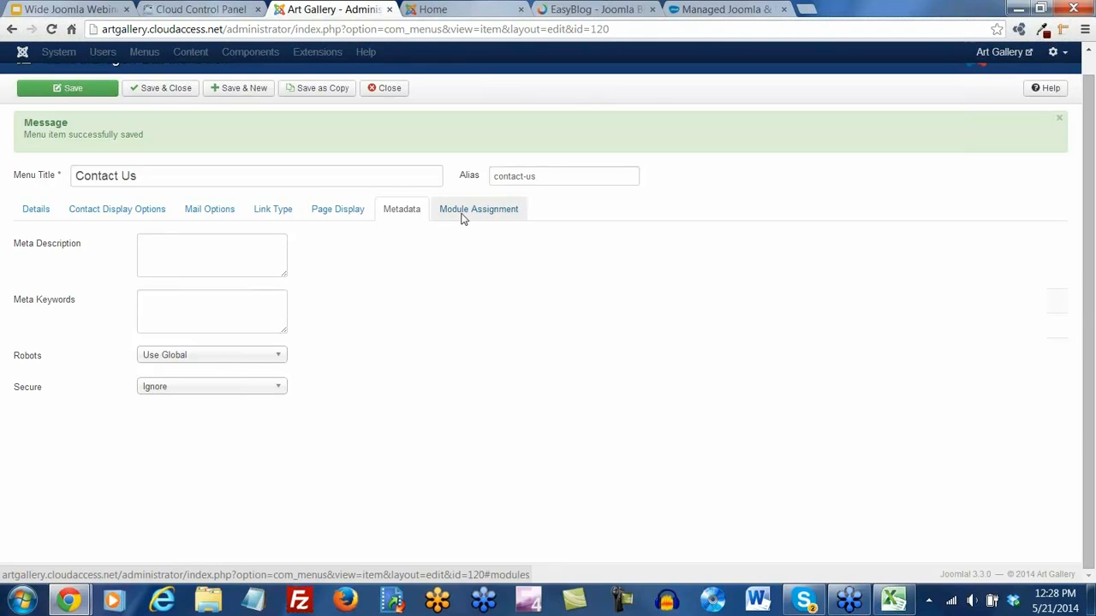
left_click(37, 210)
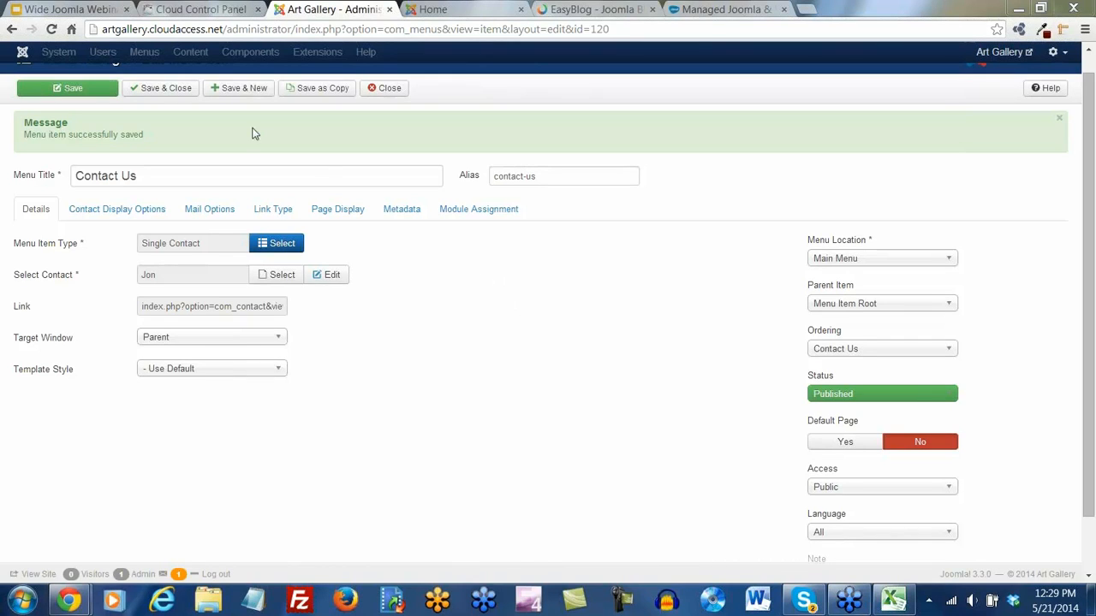
Close the menu item without saving and open Help > Joomla! Extensions
left_click(178, 93)
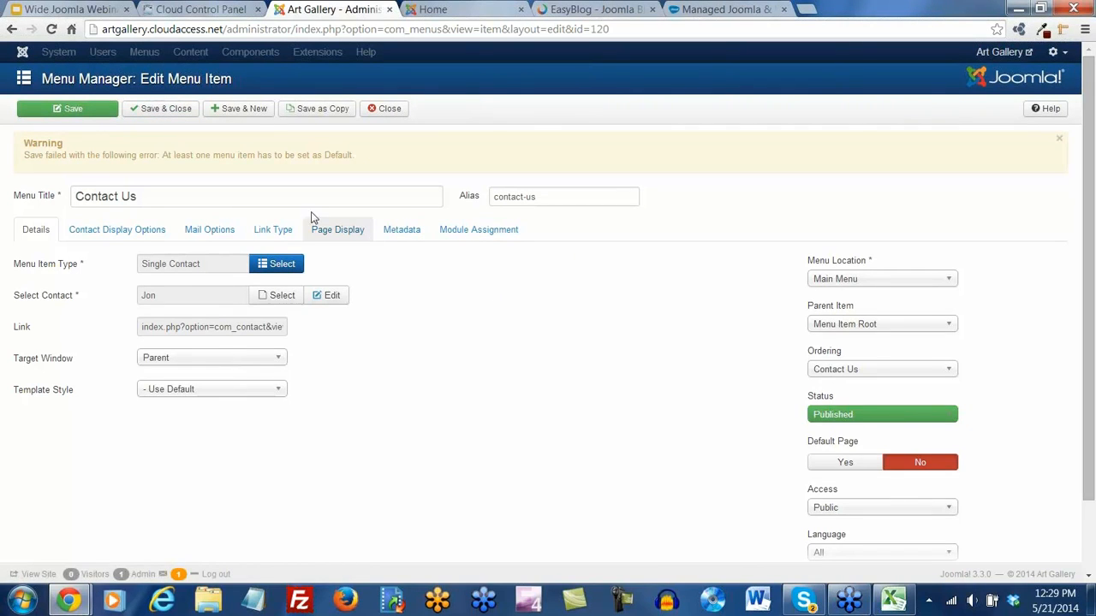
left_click(385, 108)
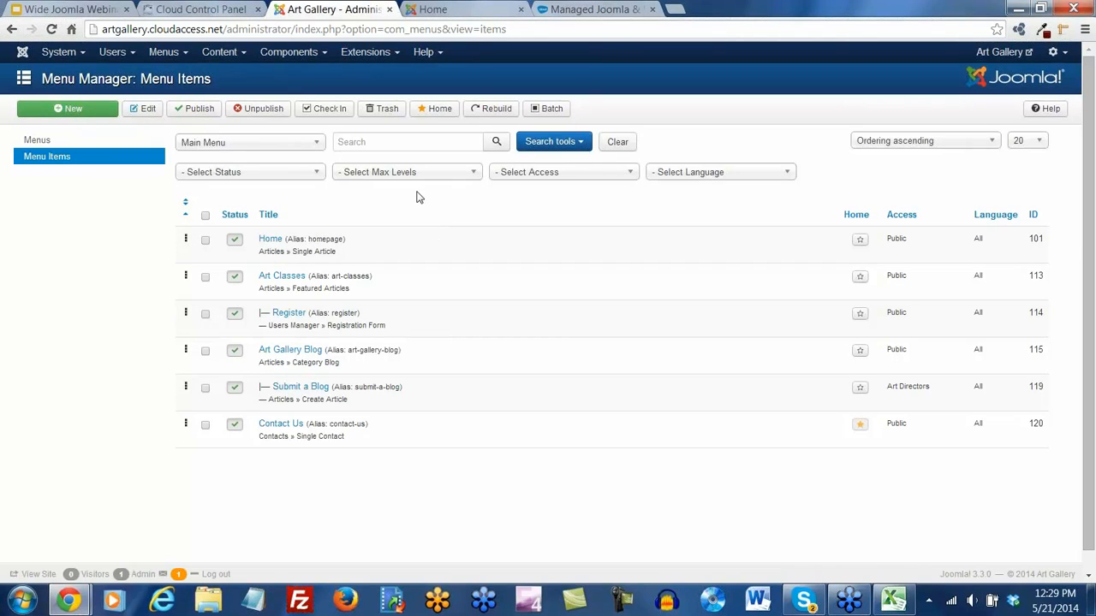
left_click(423, 51)
left_click(456, 151)
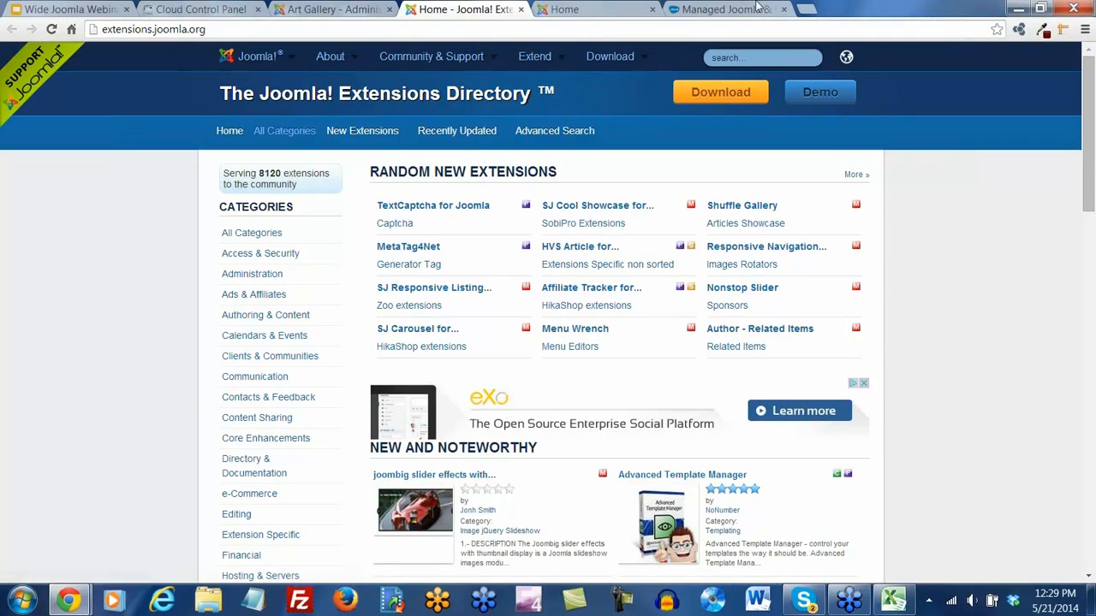
Search the Extensions Directory for 'rs forms', then 'resforms', then 'rsforms'
left_click(741, 60)
type("rs forms")
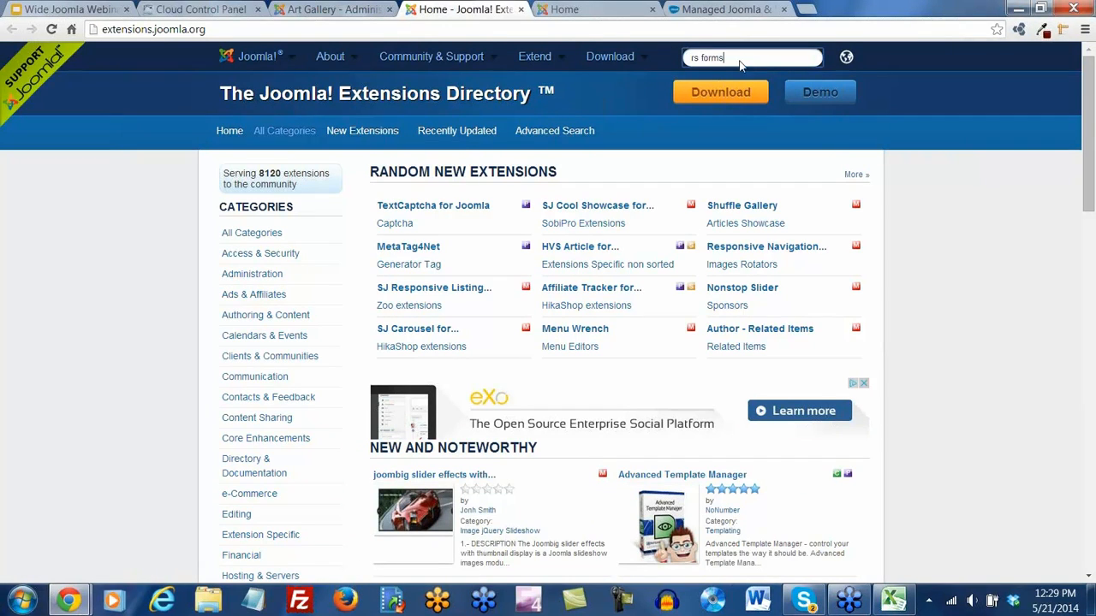
key("Return")
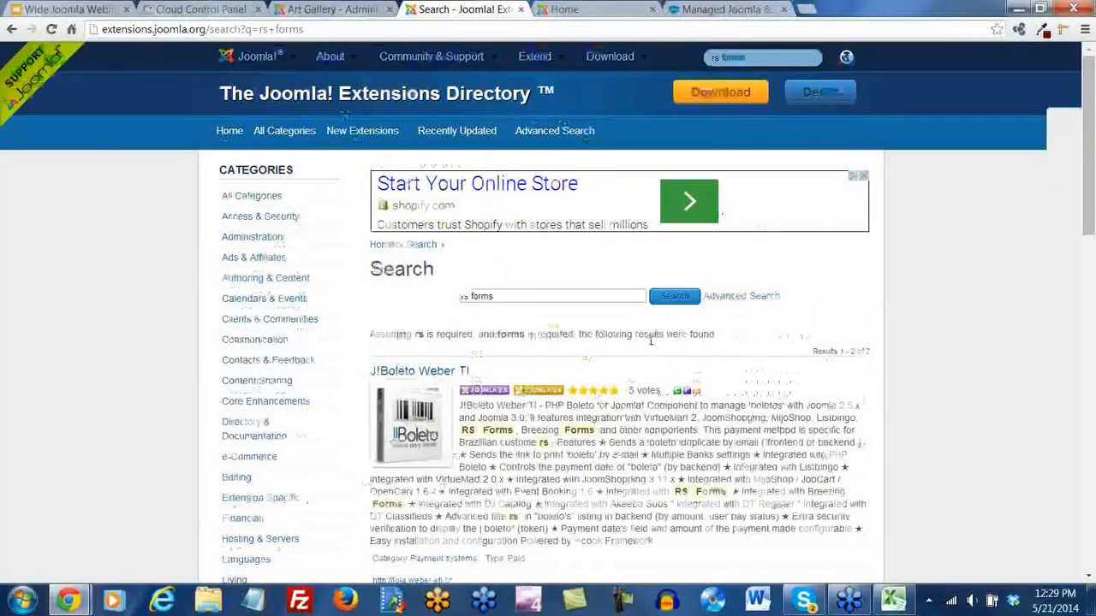
scroll(634, 347, "down", 12)
scroll(683, 253, "up", 12)
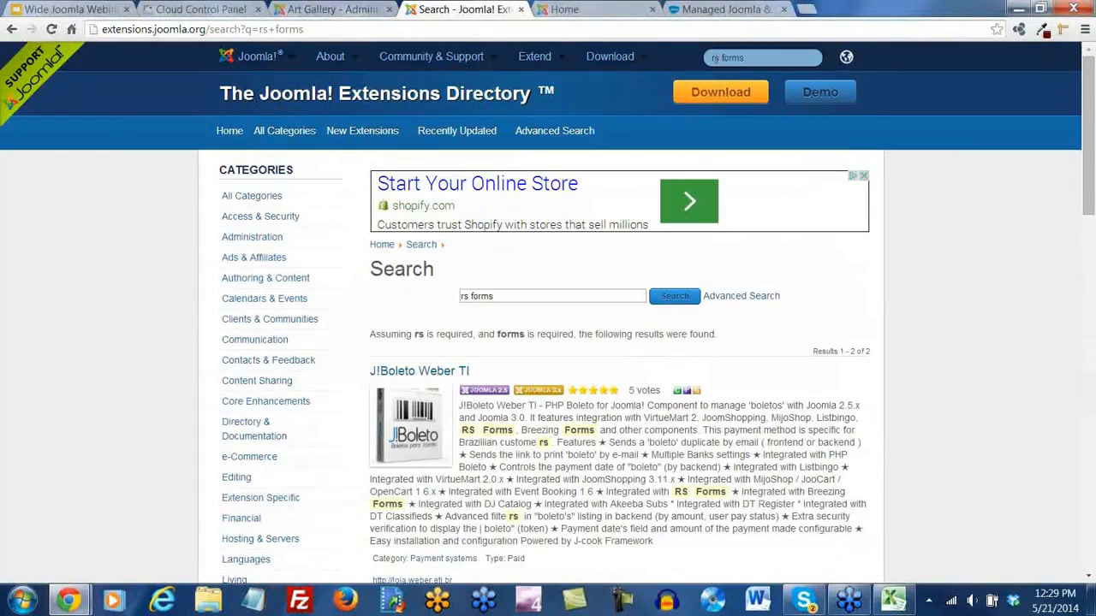
left_click(738, 60)
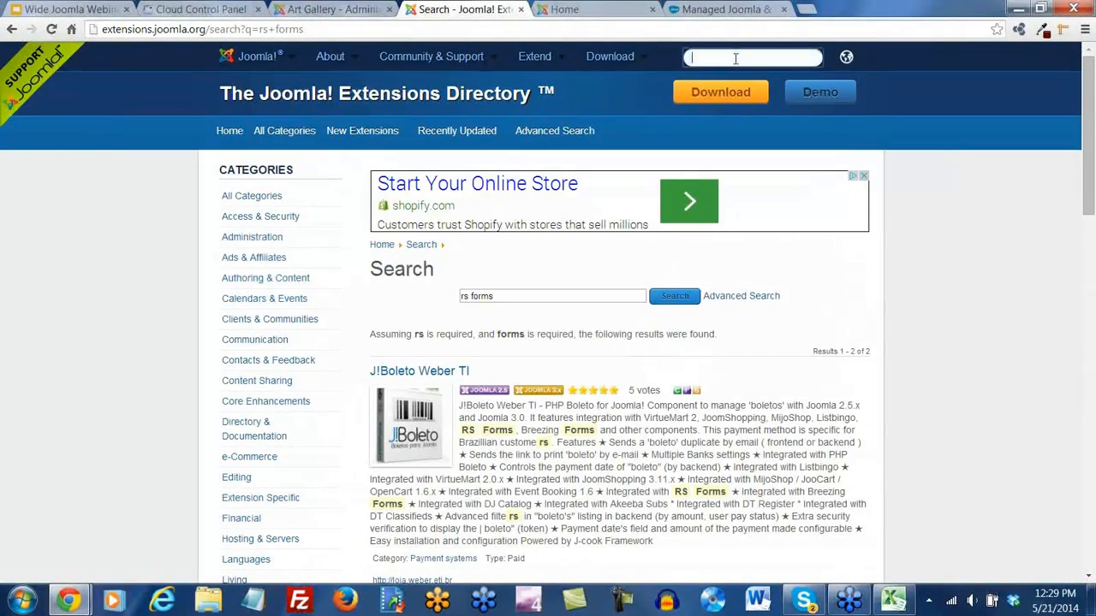
type("resforms")
key("Return")
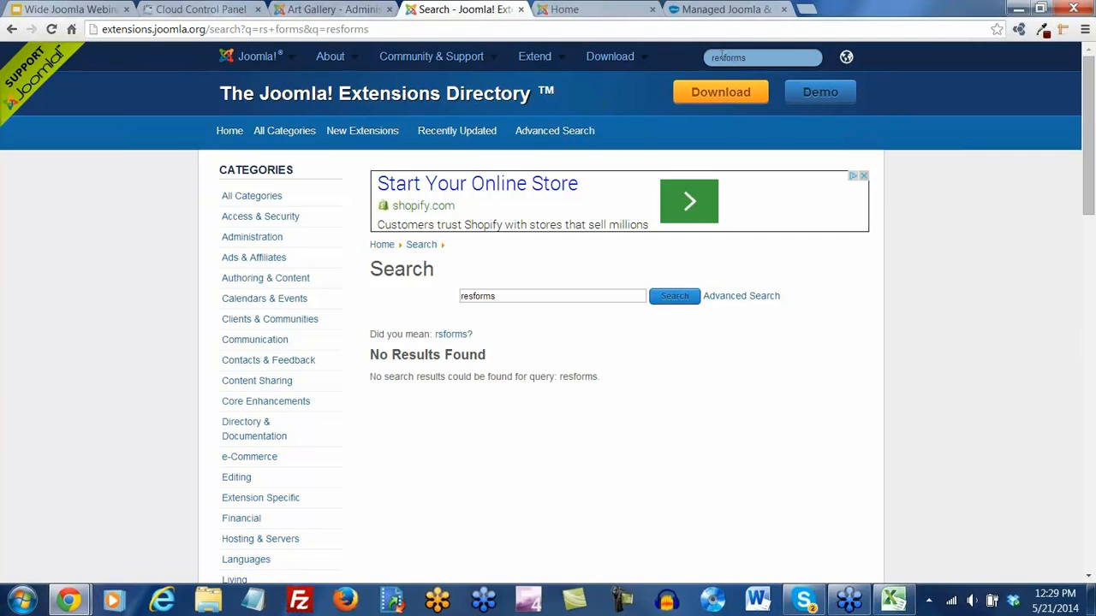
left_click(746, 59)
type("rsforms")
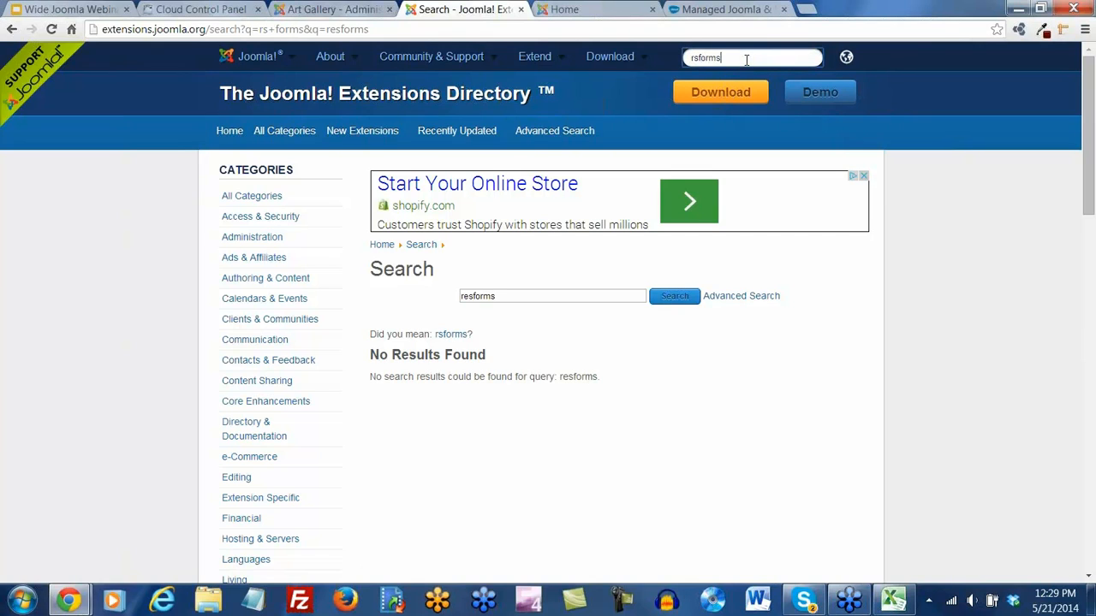
key("Return")
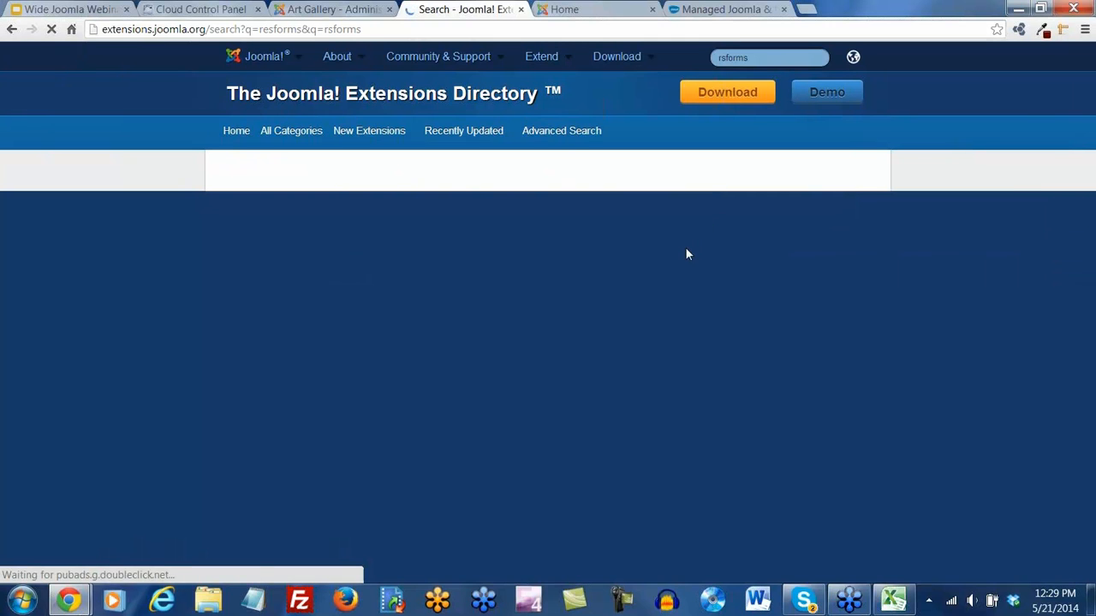
Find the RSform Pro result, highlight its Paid type, and return to the webinar slides
scroll(719, 309, "down", 3)
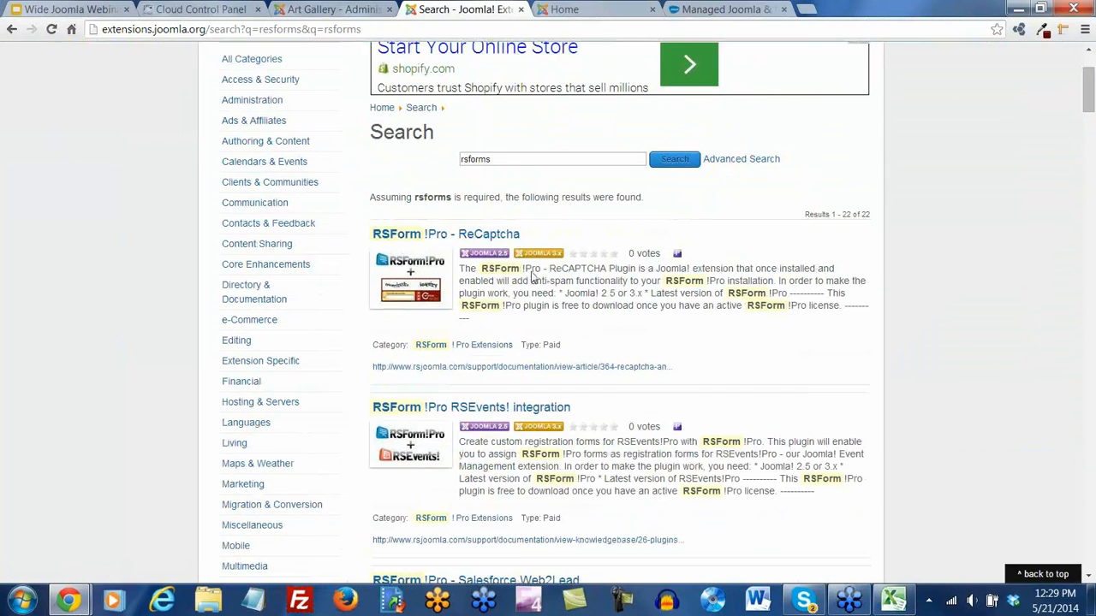
scroll(514, 283, "down", 2)
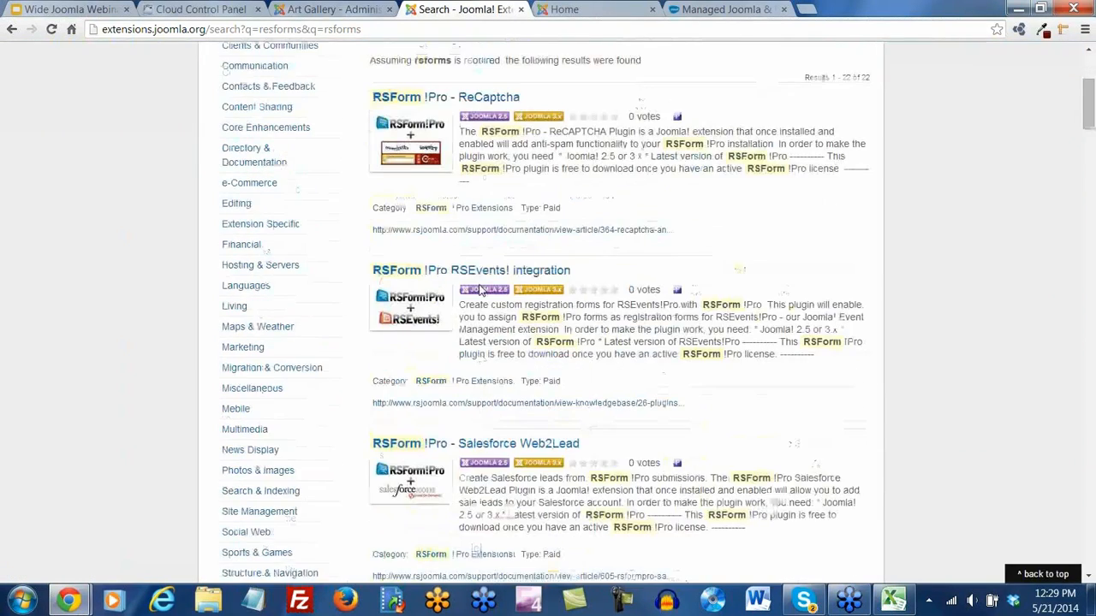
scroll(481, 291, "down", 5)
scroll(481, 291, "down", 7)
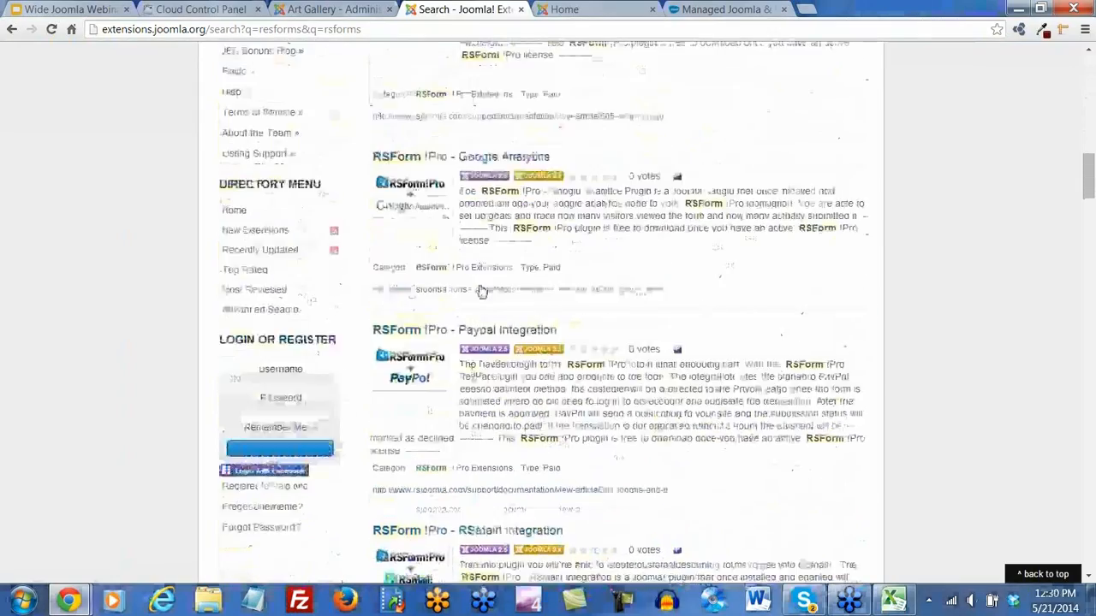
scroll(481, 291, "down", 8)
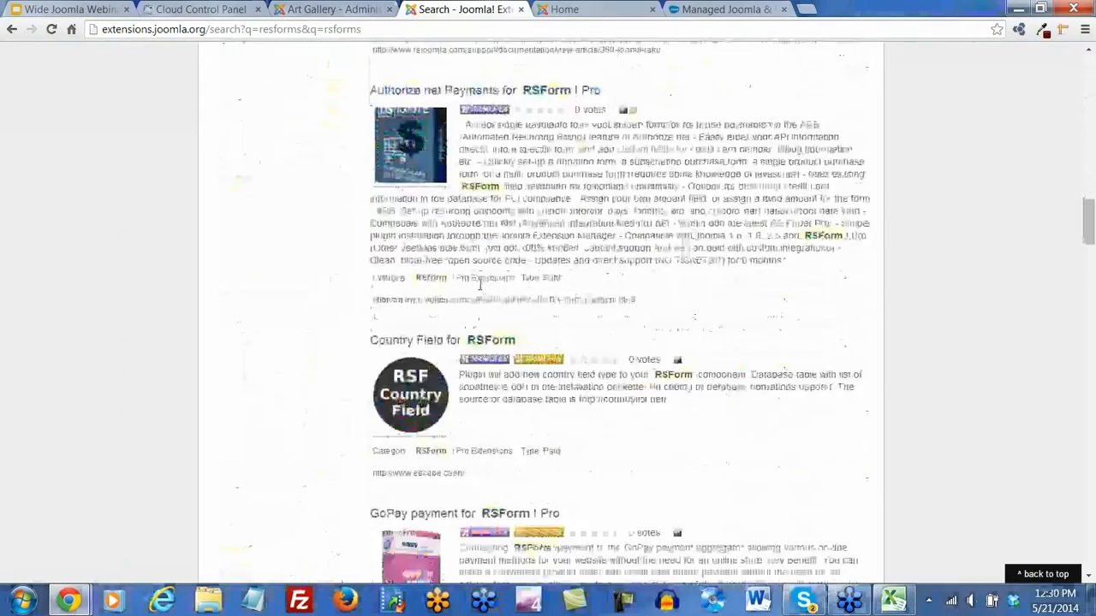
scroll(479, 285, "down", 7)
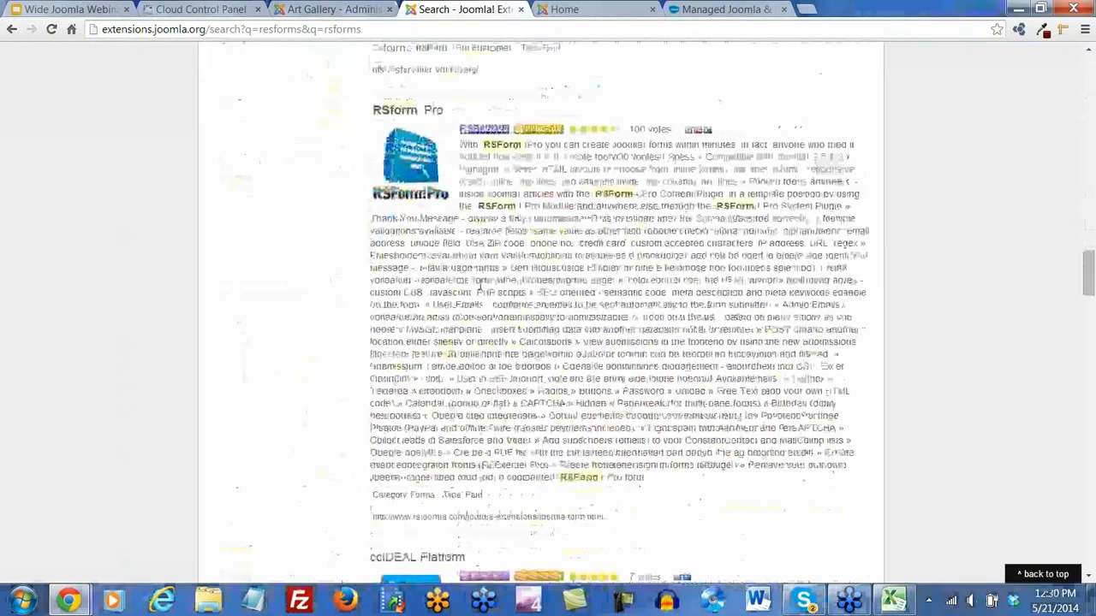
left_click_drag(482, 499, 443, 501)
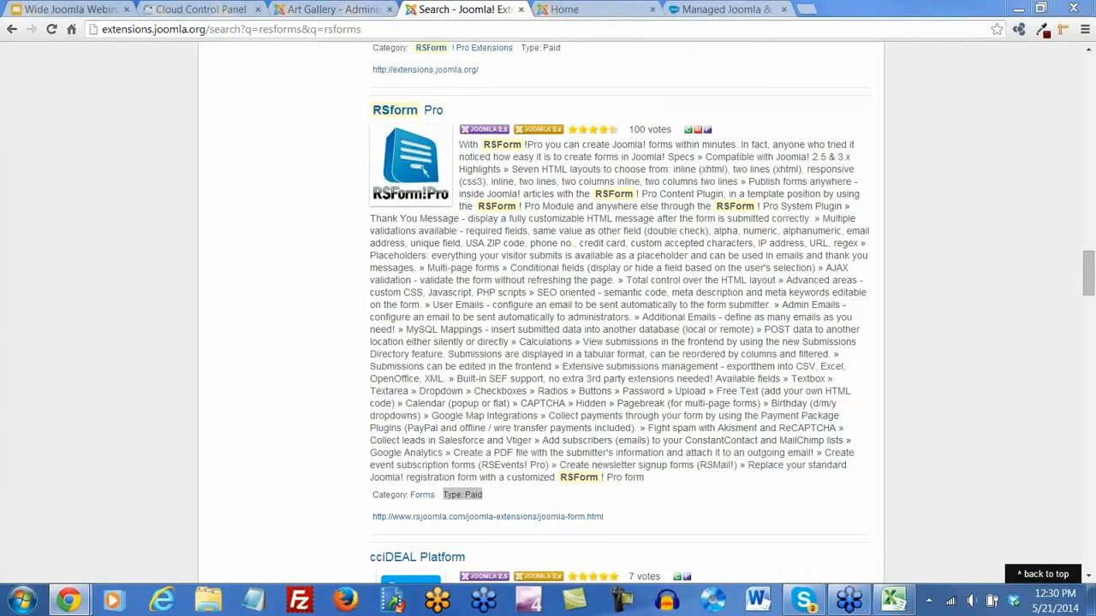
left_click(64, 8)
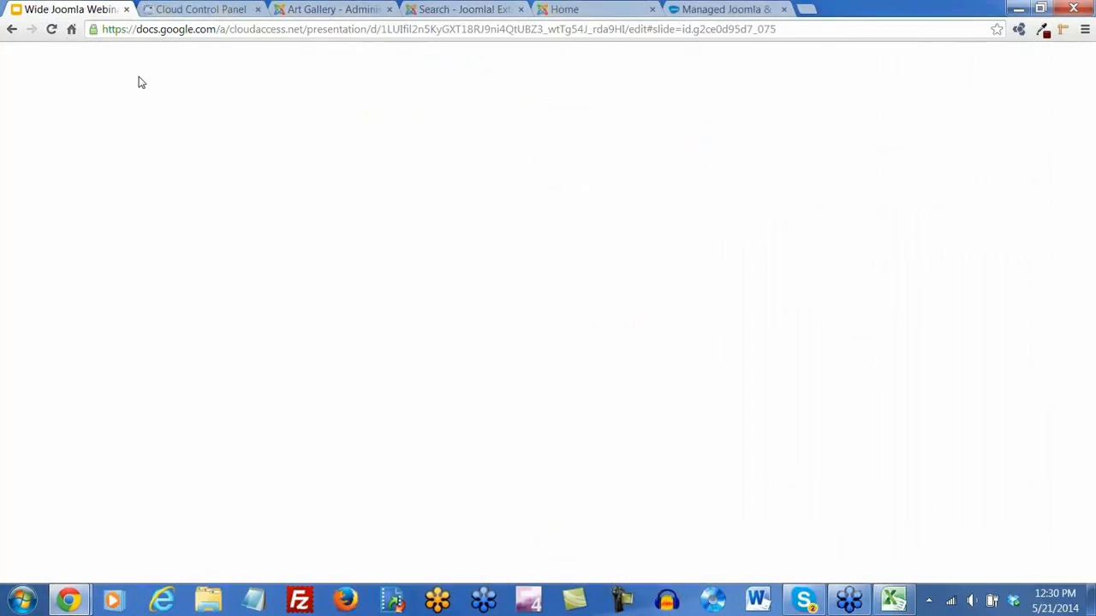
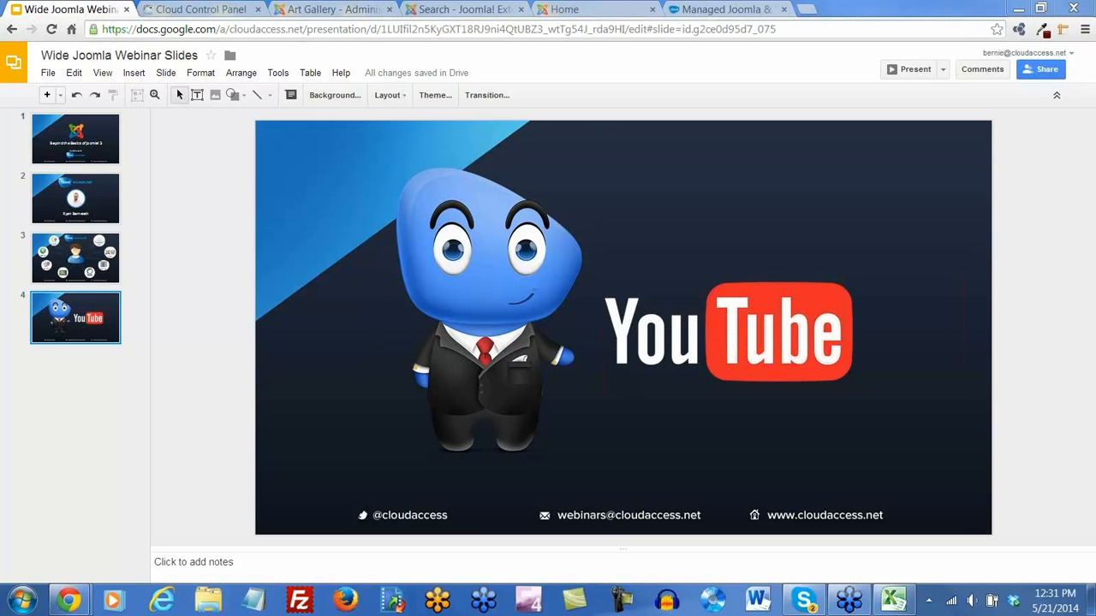
Revisit the Joomla Extensions Directory search results
left_click(452, 10)
scroll(588, 179, "up", 10)
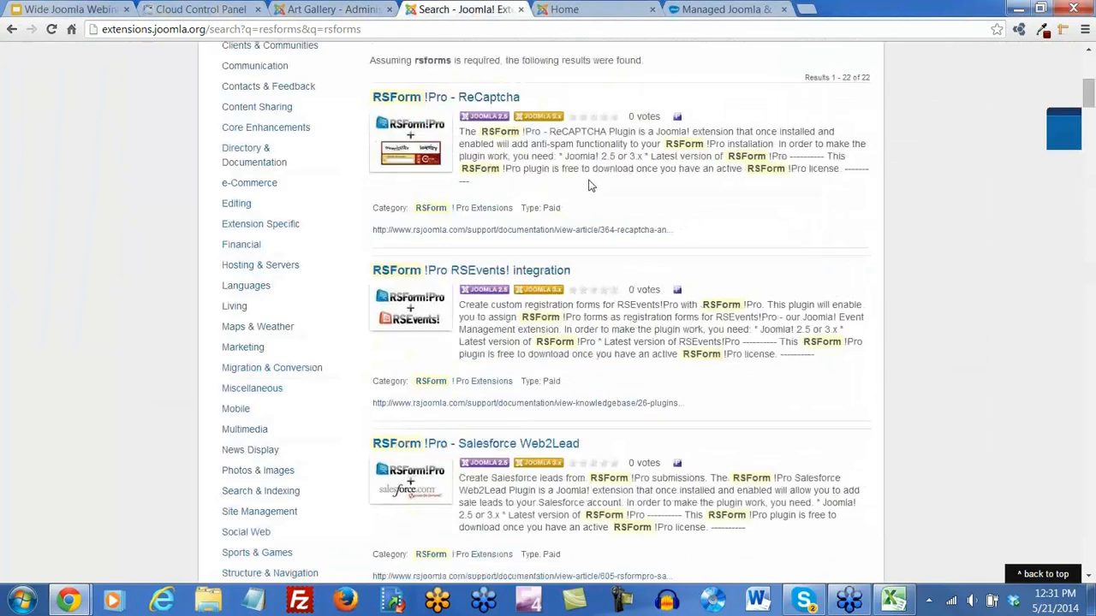
scroll(588, 184, "up", 5)
On CloudAccess.net, go through Recorded Webinars and Advanced Joomla! Webinars to the Upgrading to Joomla 3.0 page
left_click(724, 9)
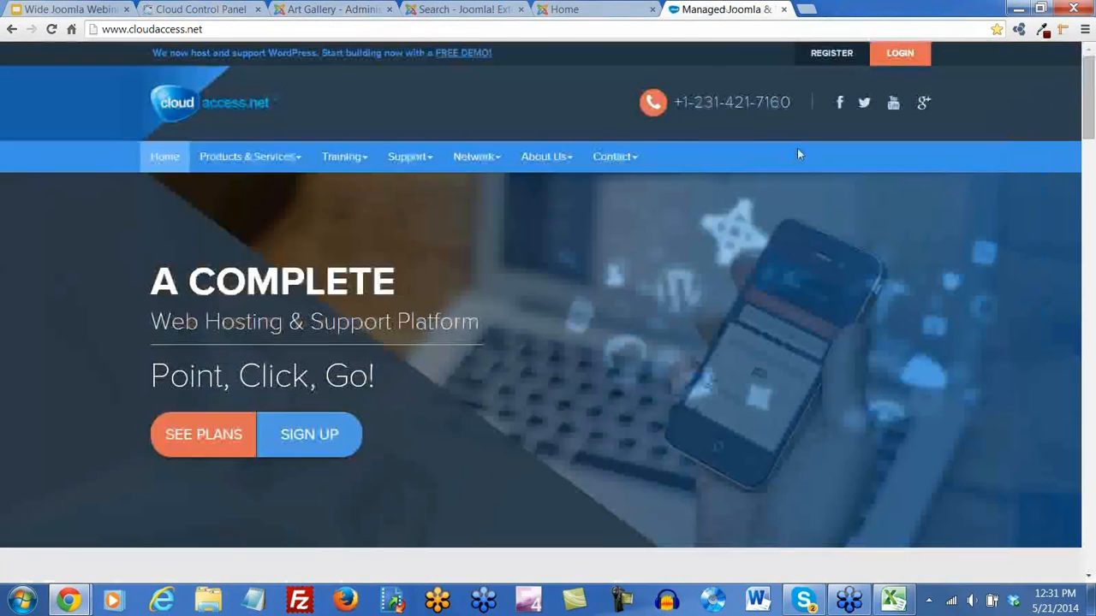
mouse_move(357, 161)
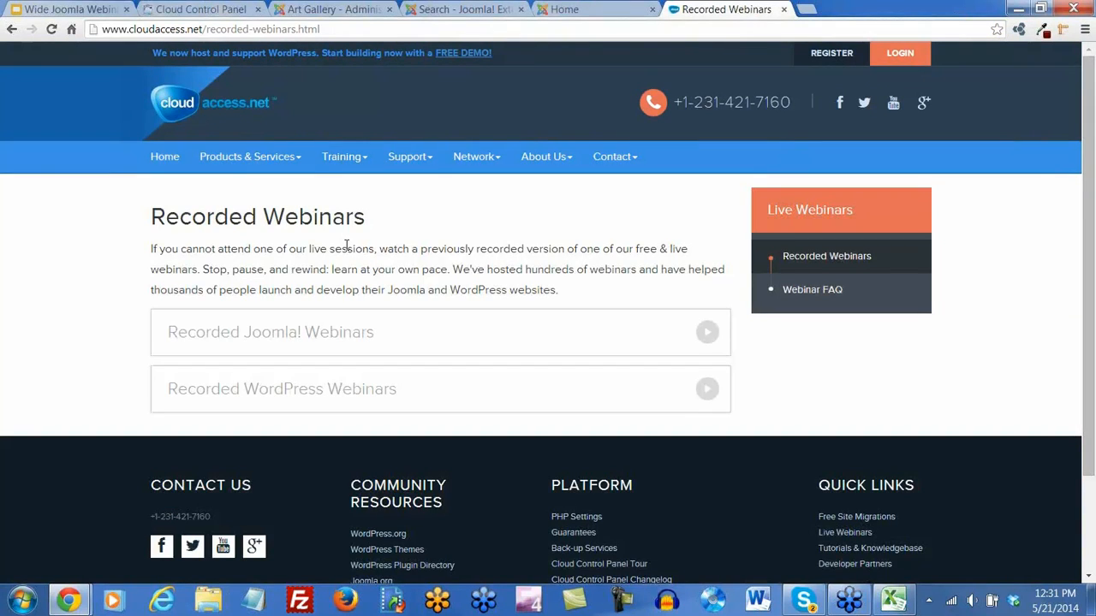
left_click(285, 341)
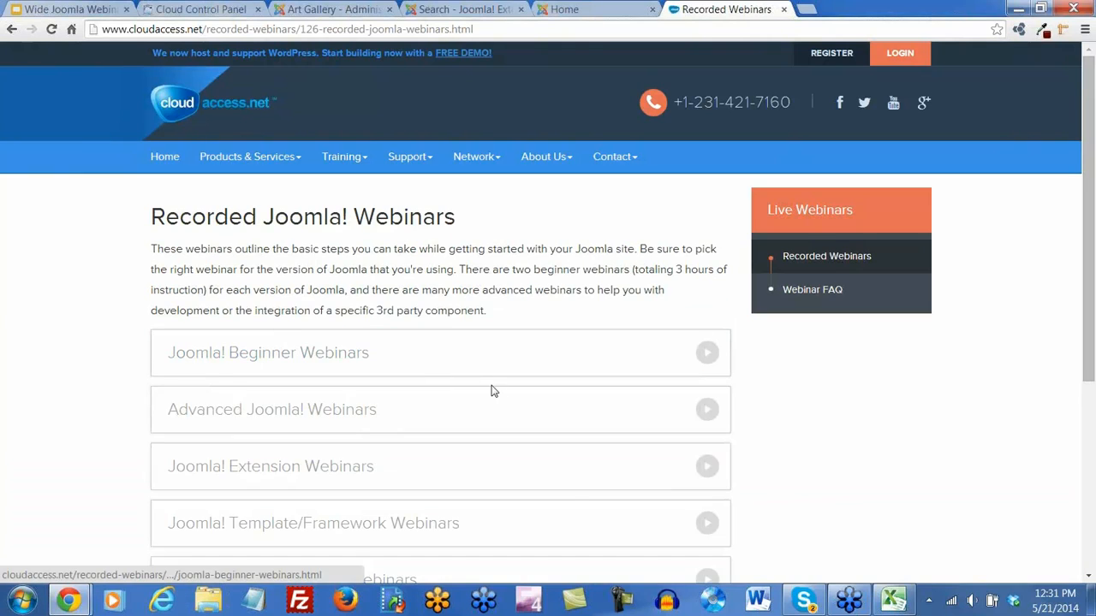
scroll(494, 392, "down", 1)
scroll(494, 391, "down", 1)
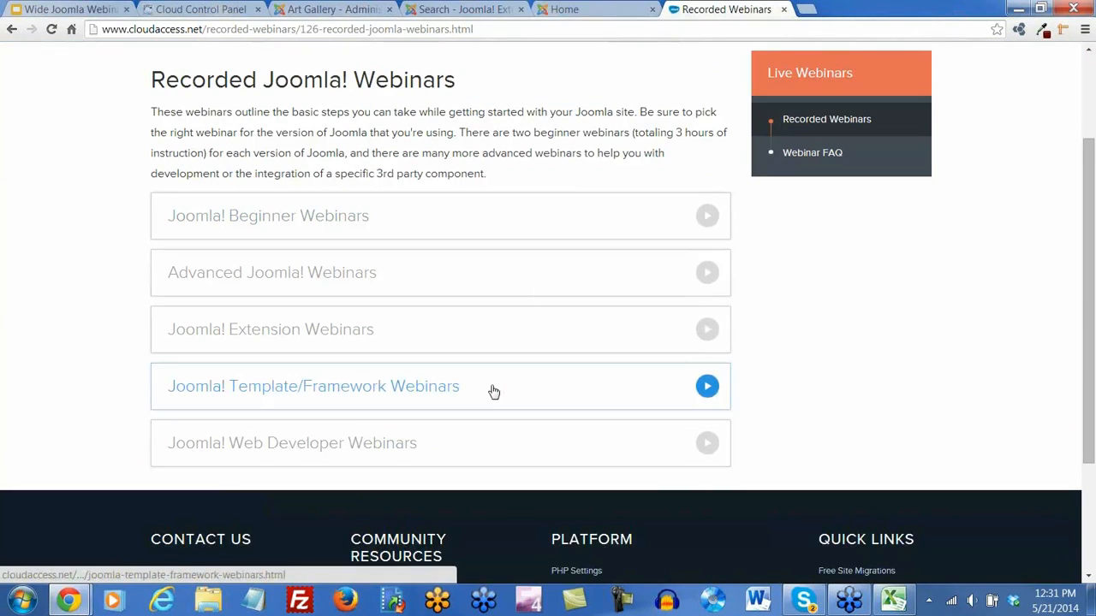
left_click(306, 275)
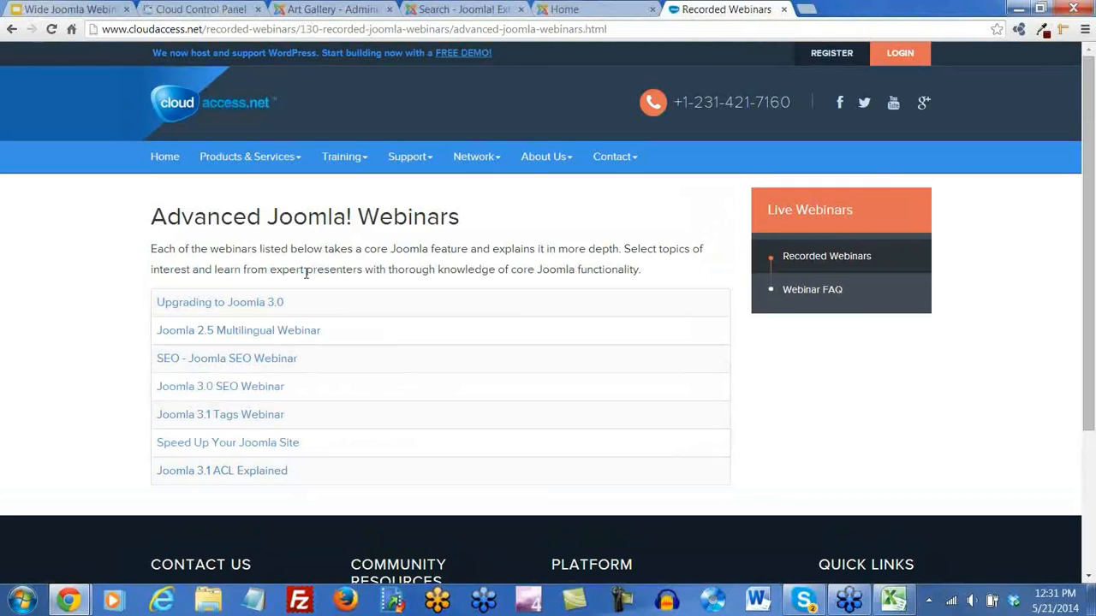
left_click(240, 303)
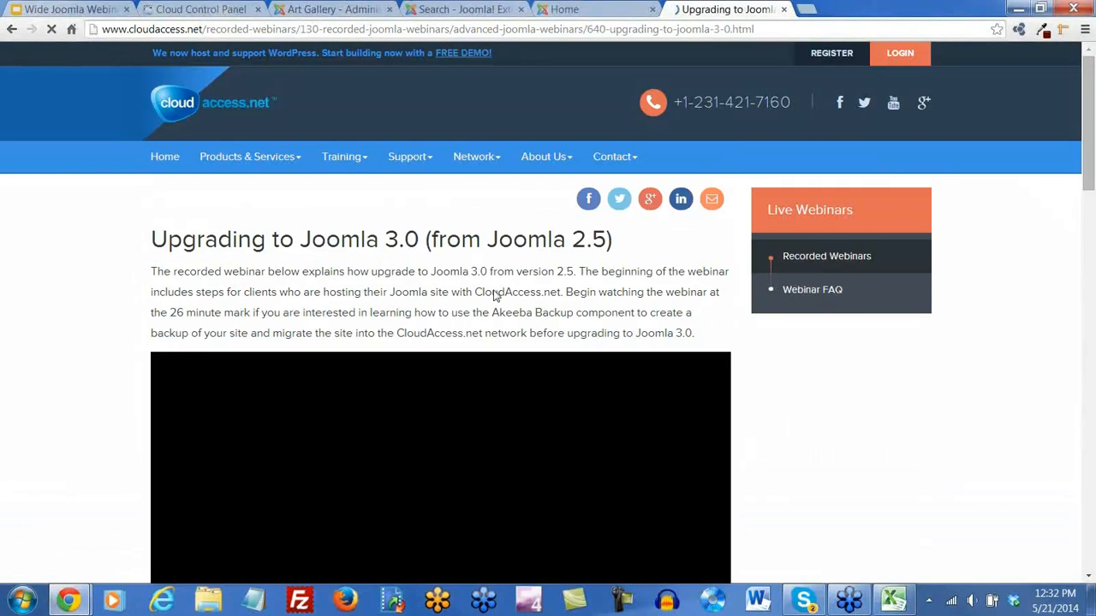
Review the Upgrading to Joomla 3.0 webinar page, select its web address, and return to the Cloud Control Panel
scroll(492, 300, "down", 3)
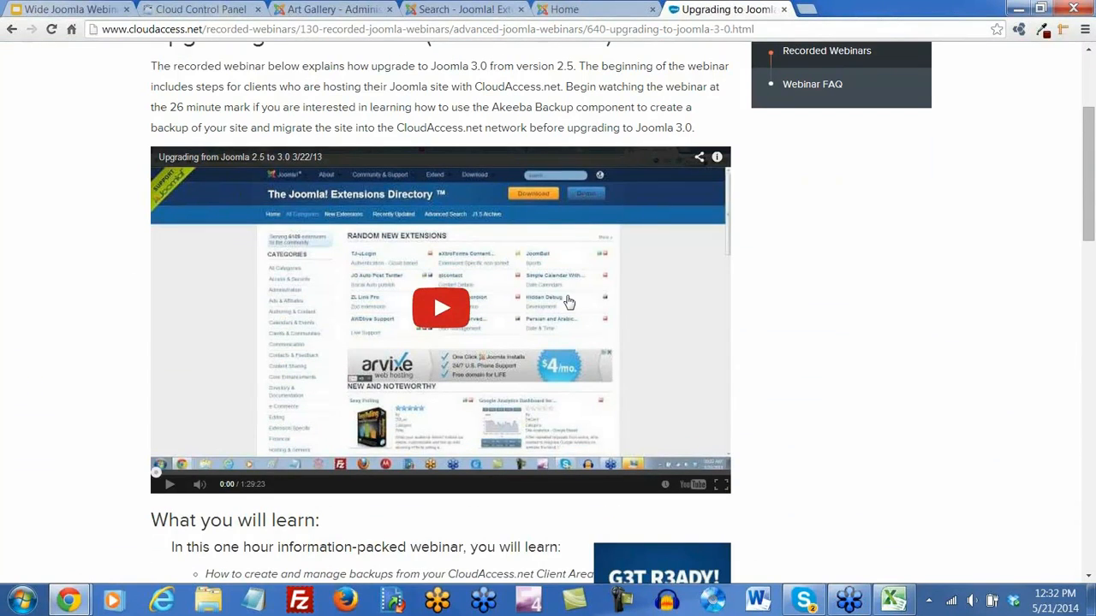
scroll(433, 292, "down", 10)
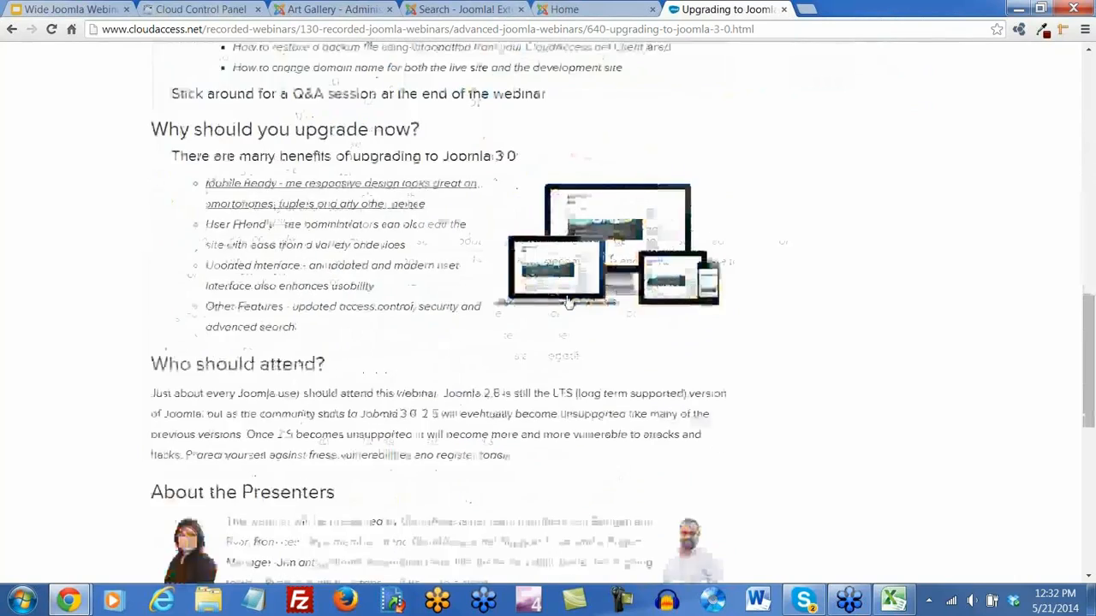
scroll(577, 451, "down", 5)
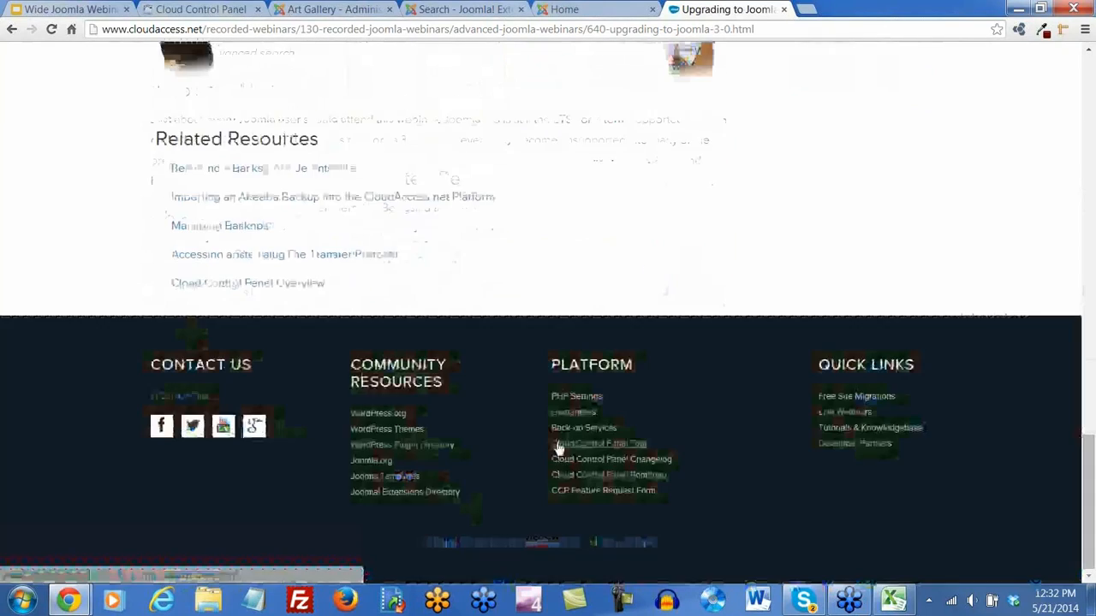
scroll(556, 448, "up", 15)
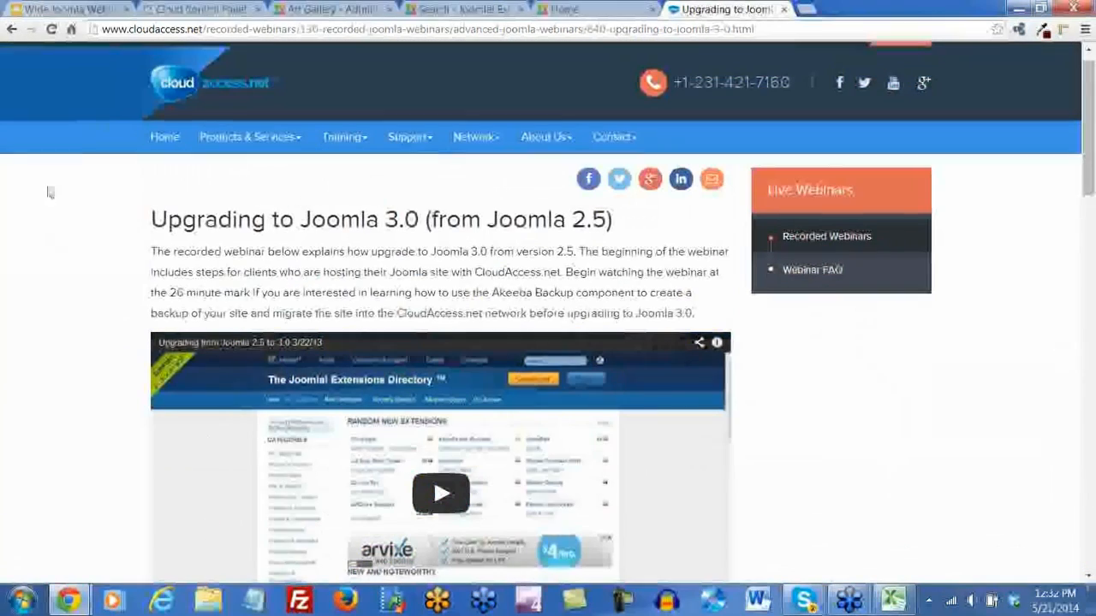
left_click(196, 29)
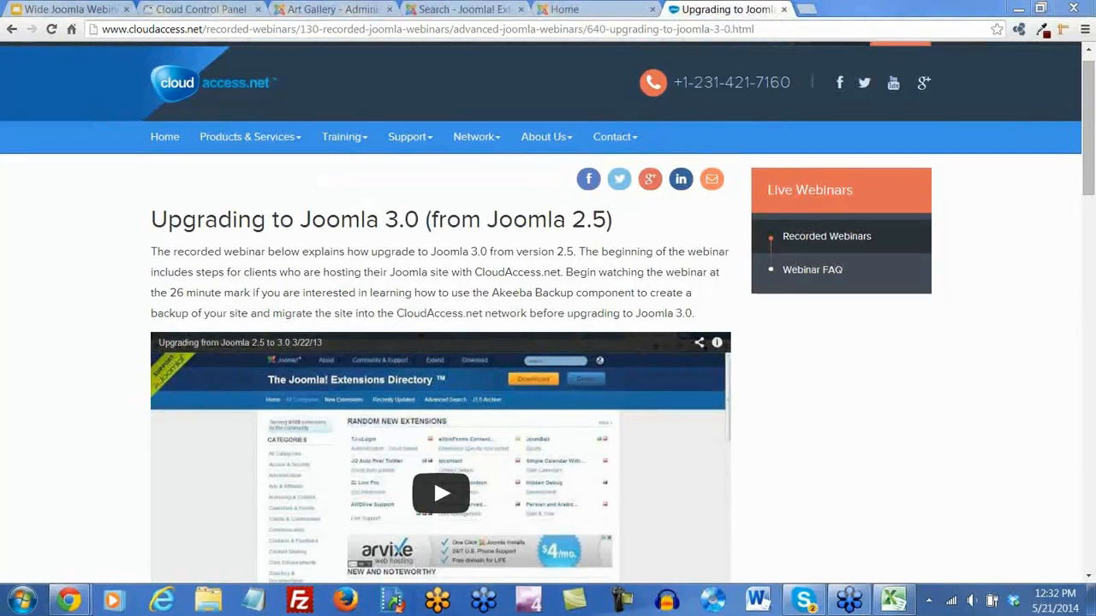
left_click(192, 12)
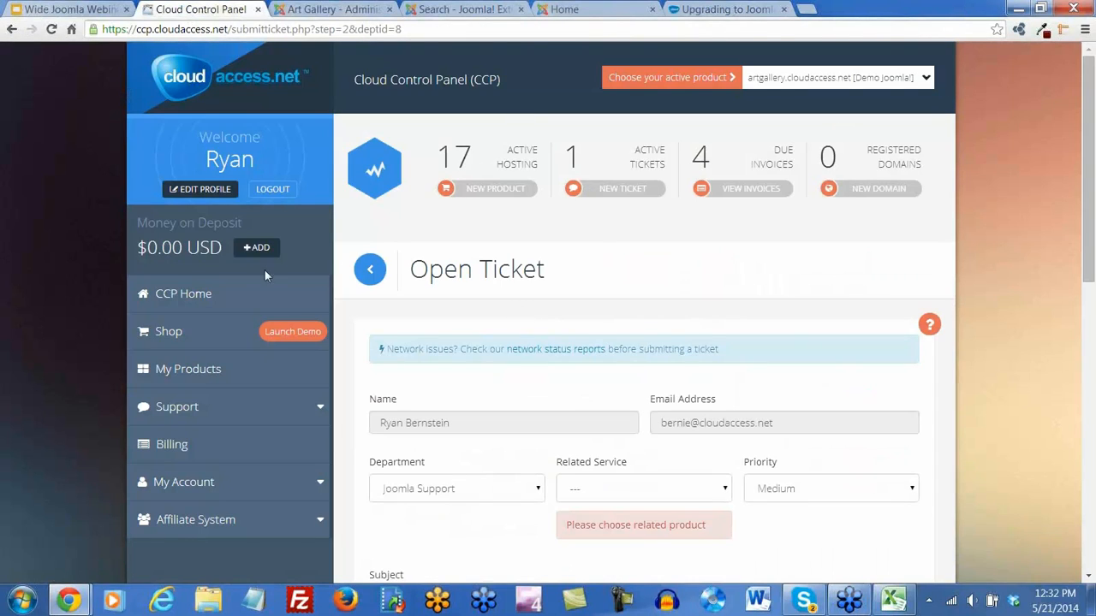
From CCP Home's Your products table, launch the Joomla login for the webinar43014 demo site
left_click(170, 294)
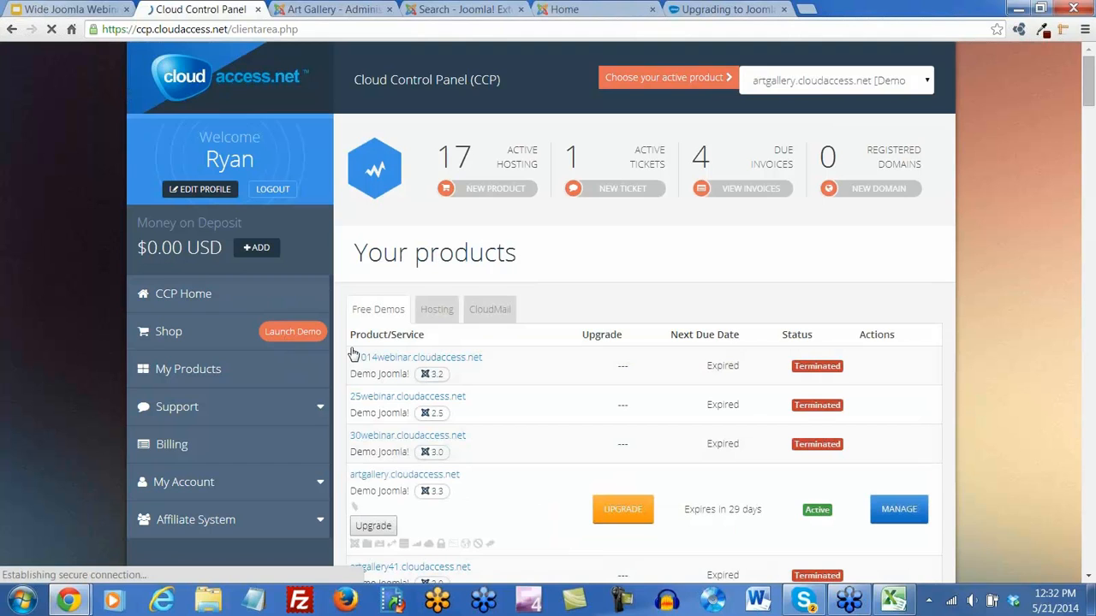
scroll(353, 353, "down", 3)
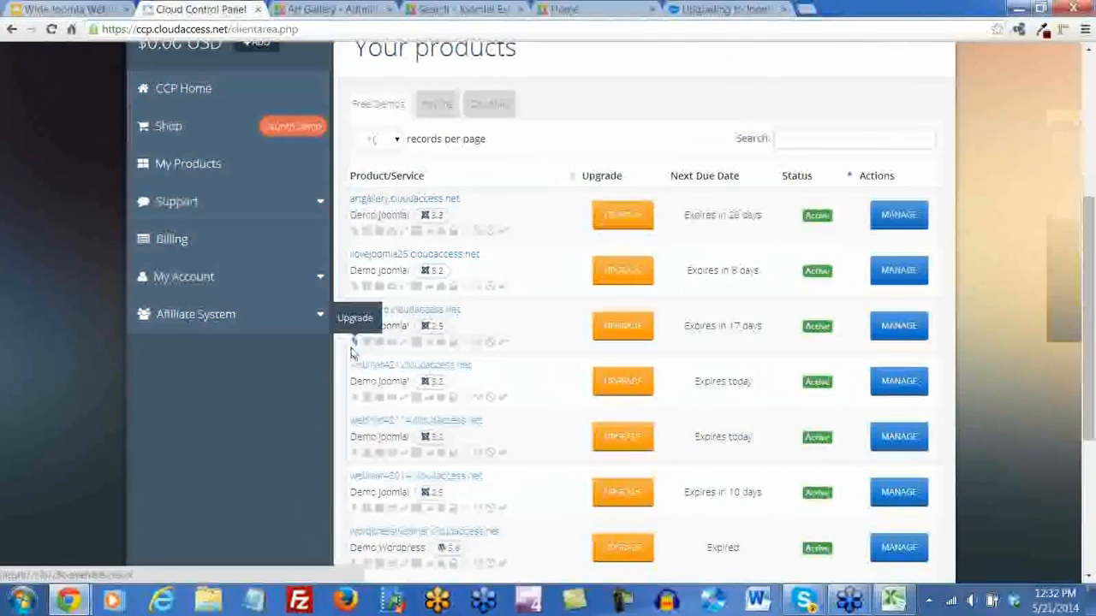
scroll(353, 353, "down", 2)
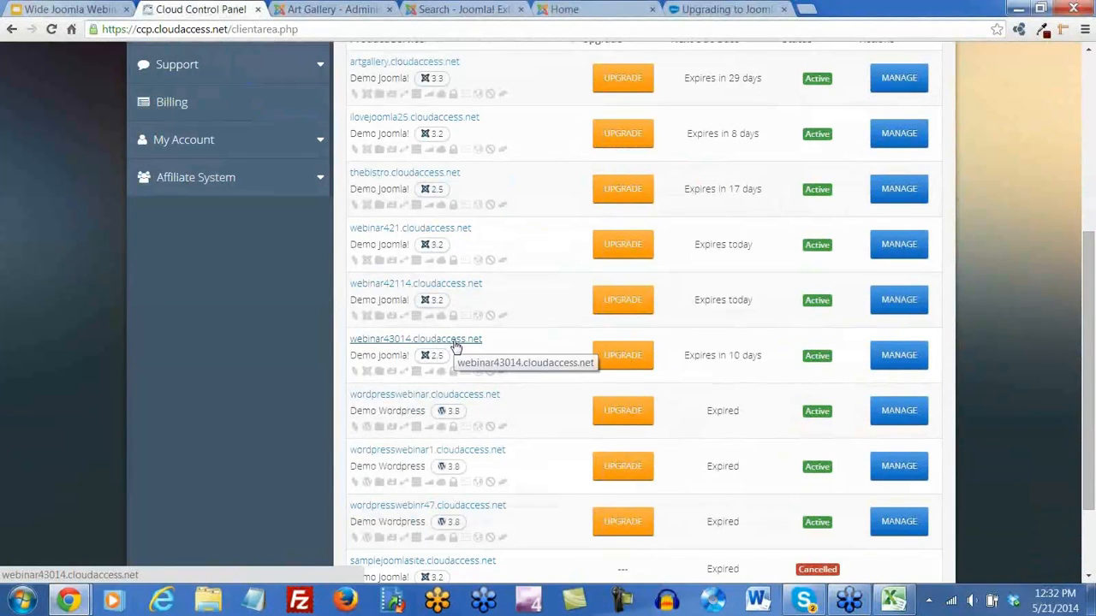
left_click(367, 372)
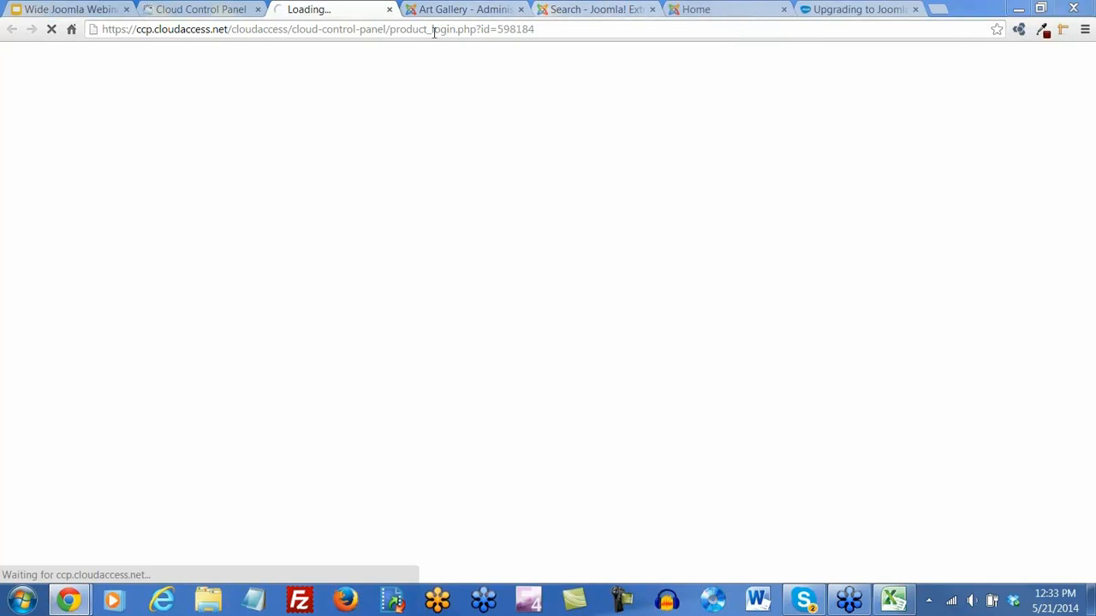
After glancing at the Art Gallery home, open CloudAccess Training > Live Webinars and scroll through its upcoming courses
left_click(735, 9)
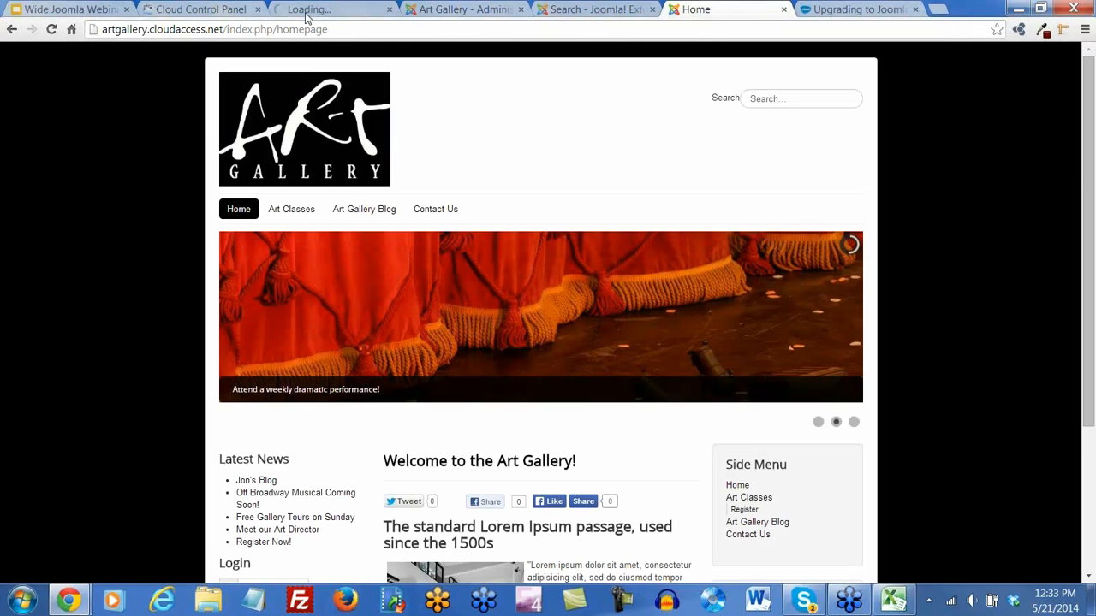
left_click(845, 10)
mouse_move(364, 147)
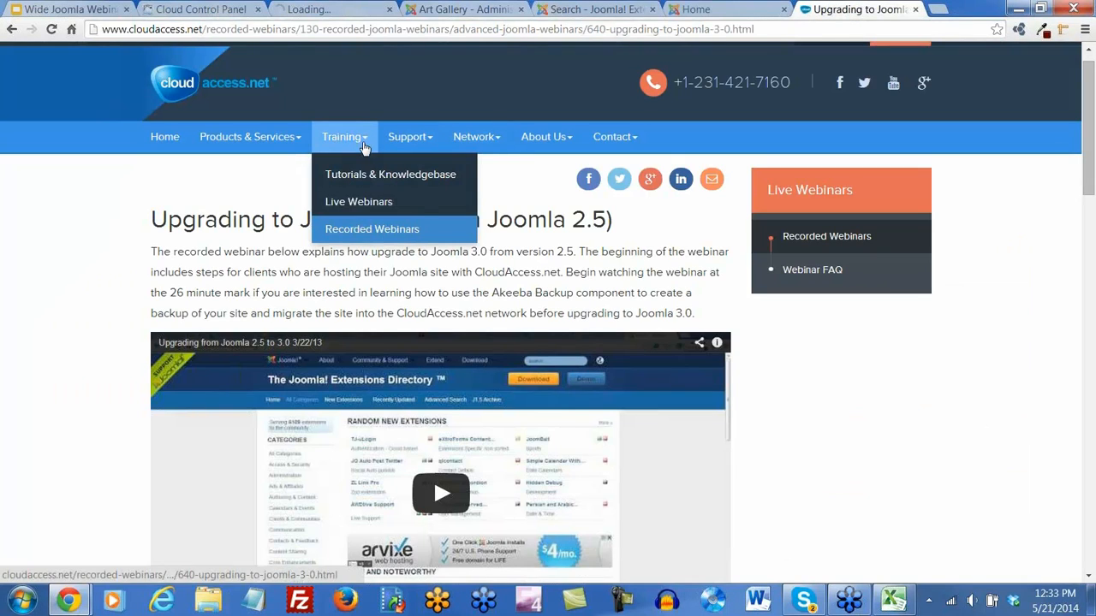
left_click(375, 206)
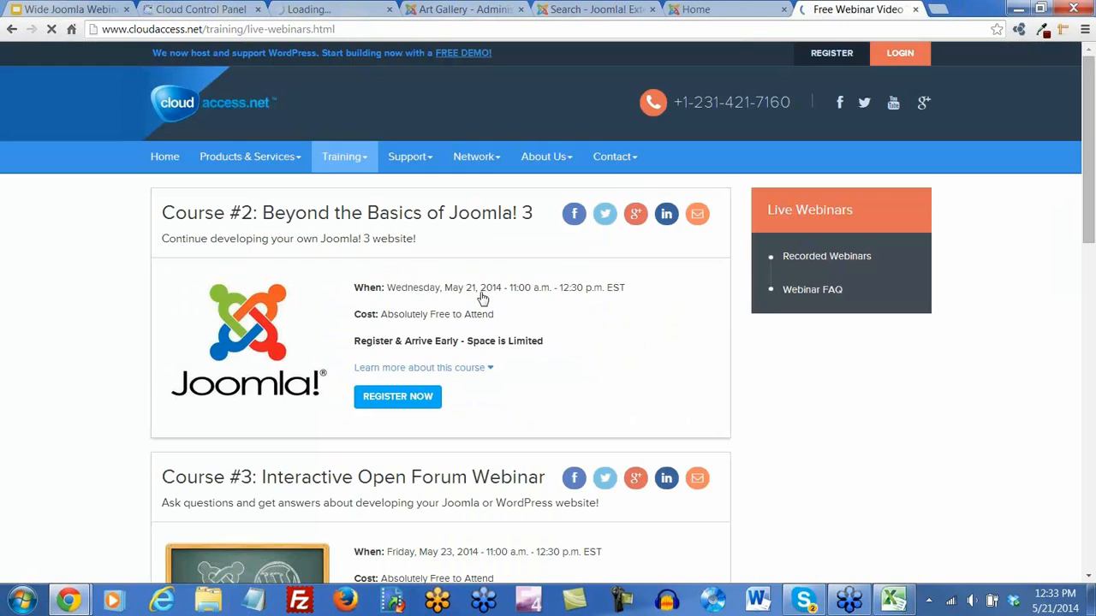
scroll(480, 292, "down", 3)
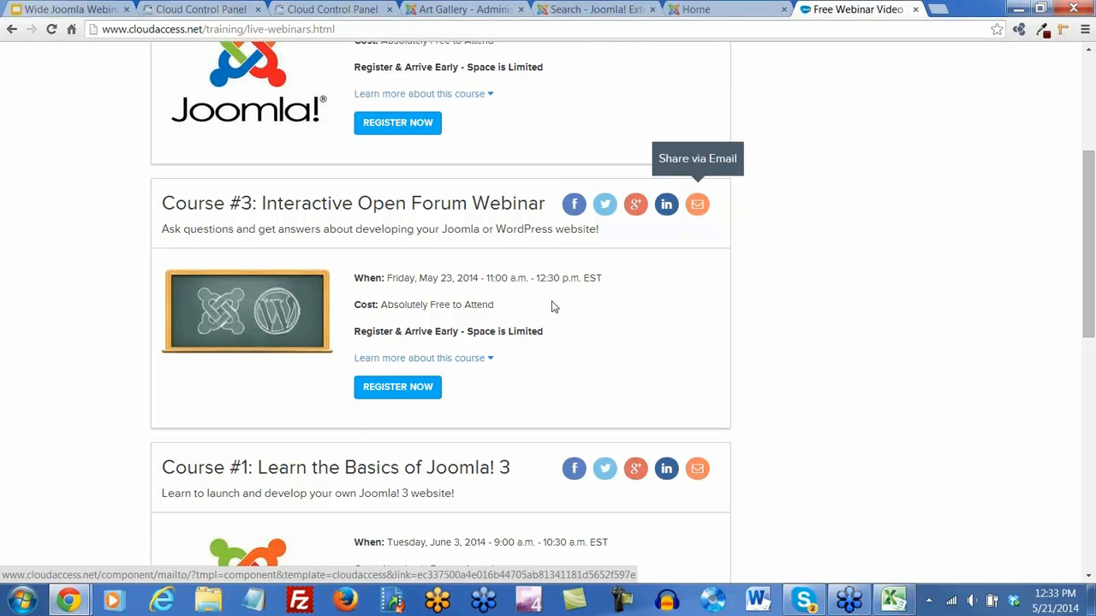
scroll(528, 338, "up", 3)
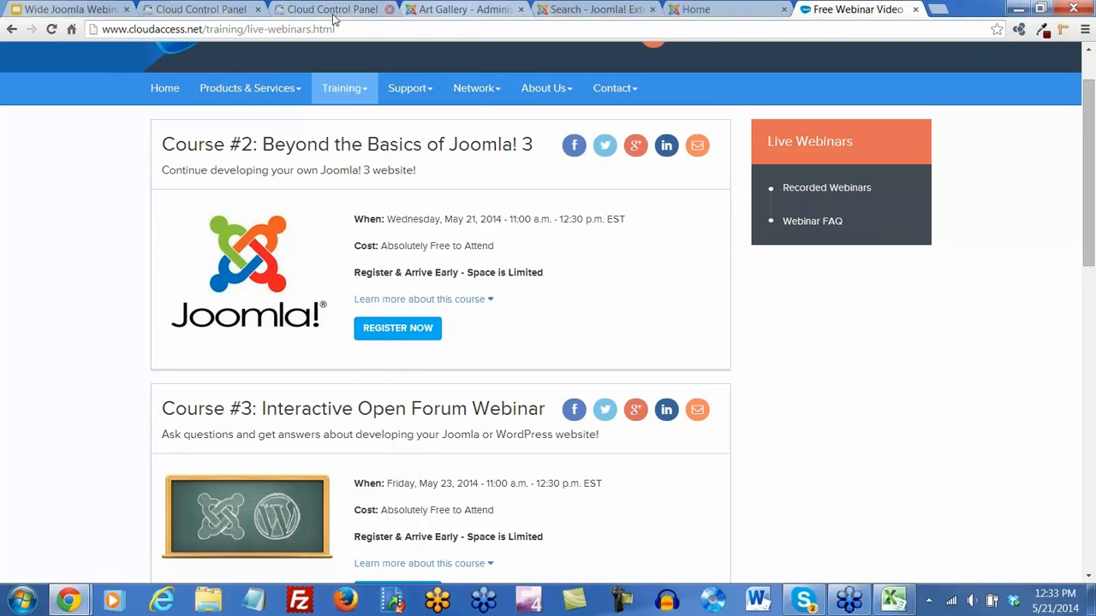
Dismiss the socket read error and close the failed login page, then close webinar43014's 404 page
left_click(289, 16)
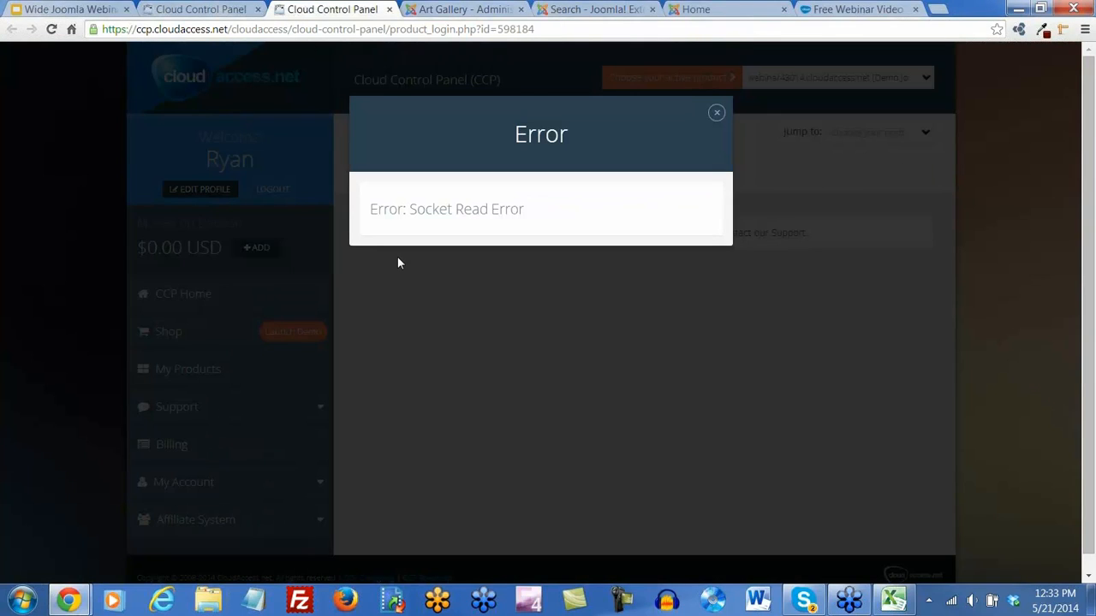
left_click(717, 113)
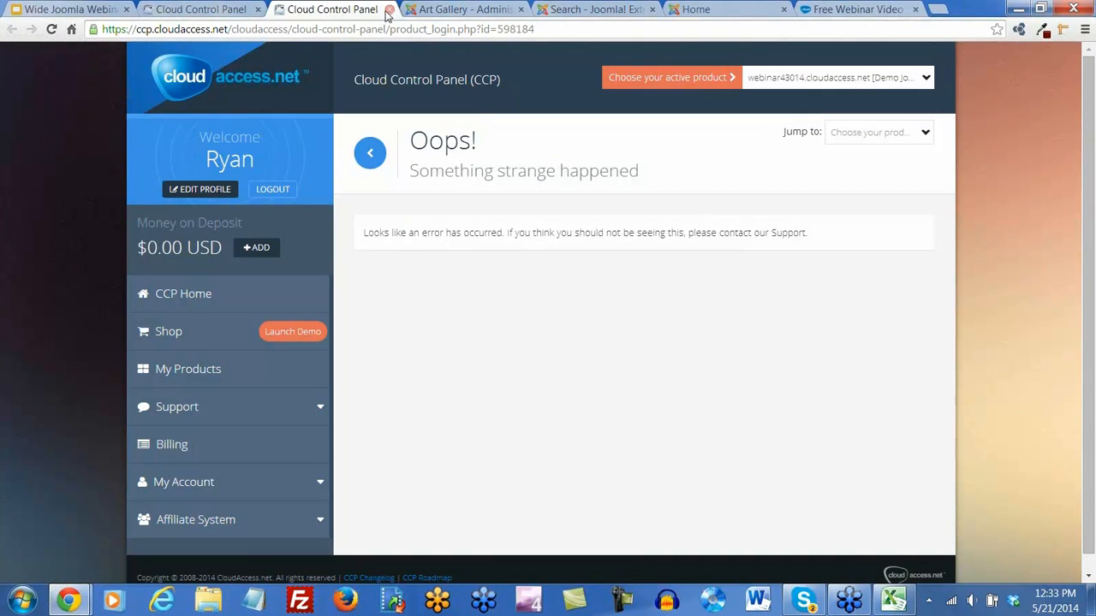
left_click(389, 10)
key("ctrl+shift+Tab")
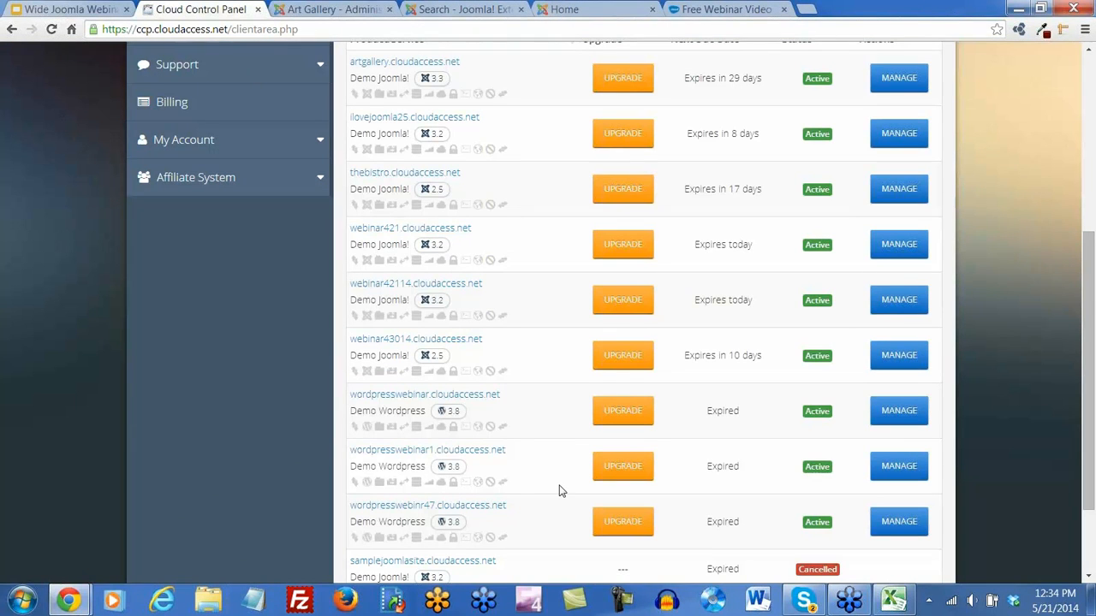
left_click(387, 343)
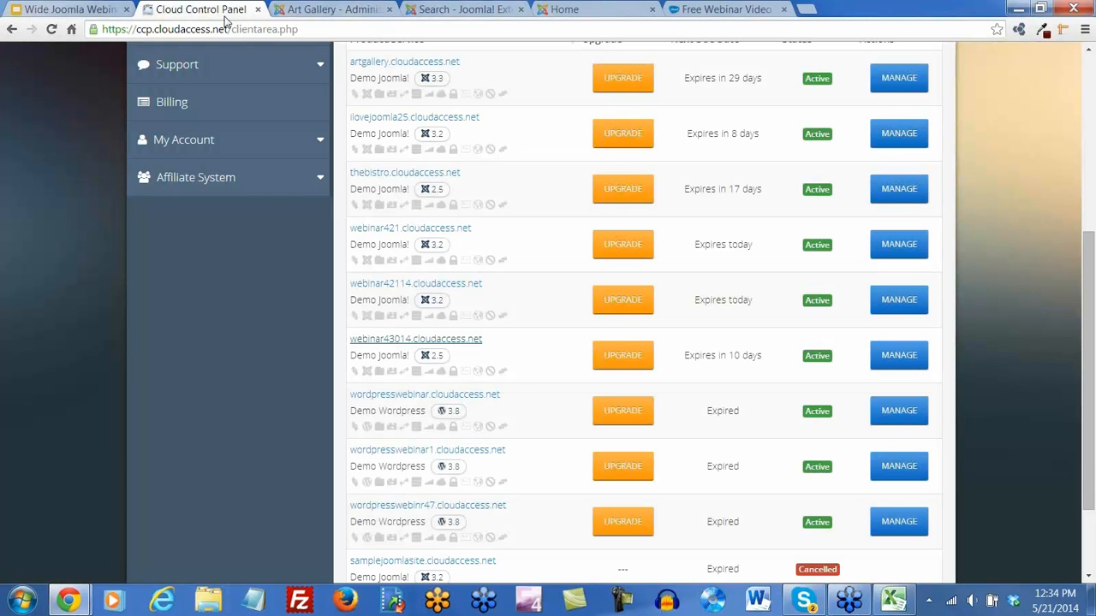
left_click(389, 9)
Open 25practicesite from the hosting products list, close its unavailable tab, and minimize the browser
scroll(530, 526, "down", 2)
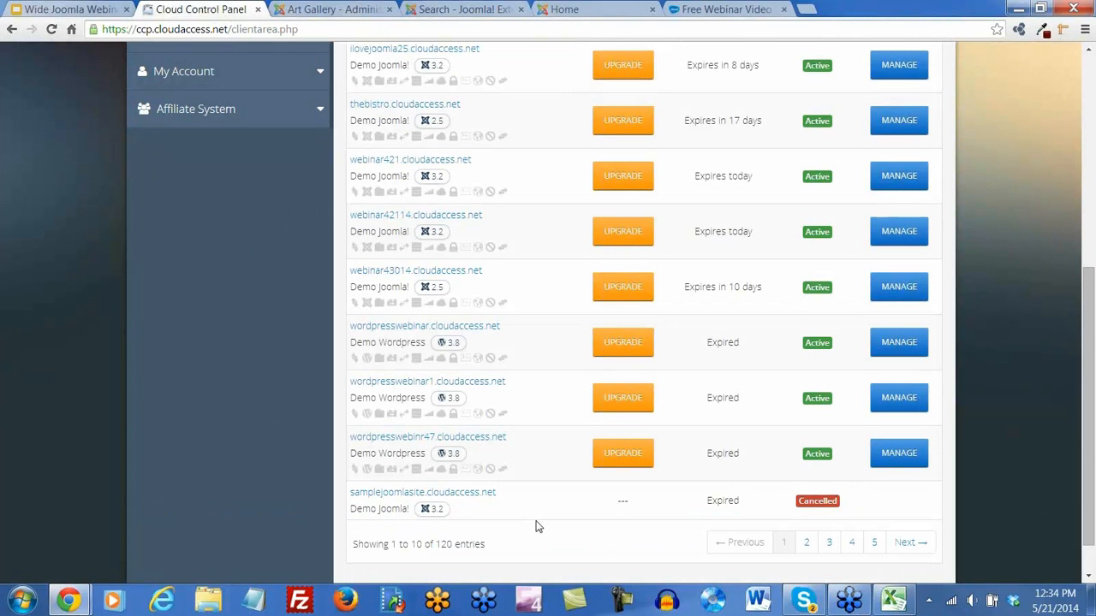
scroll(536, 524, "down", 1)
scroll(536, 524, "up", 5)
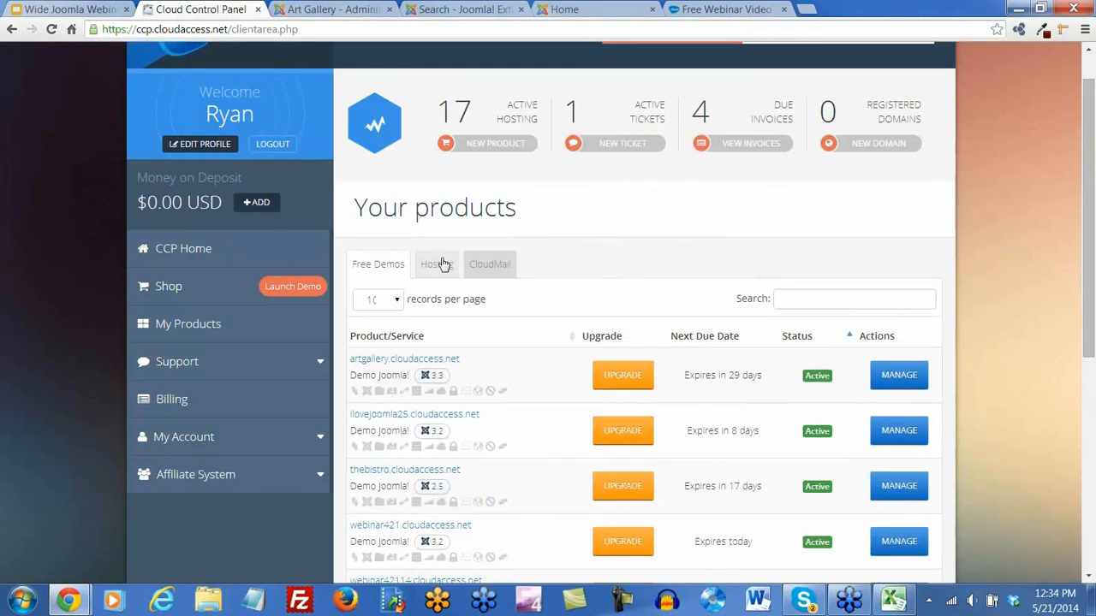
left_click(443, 263)
scroll(514, 368, "down", 2)
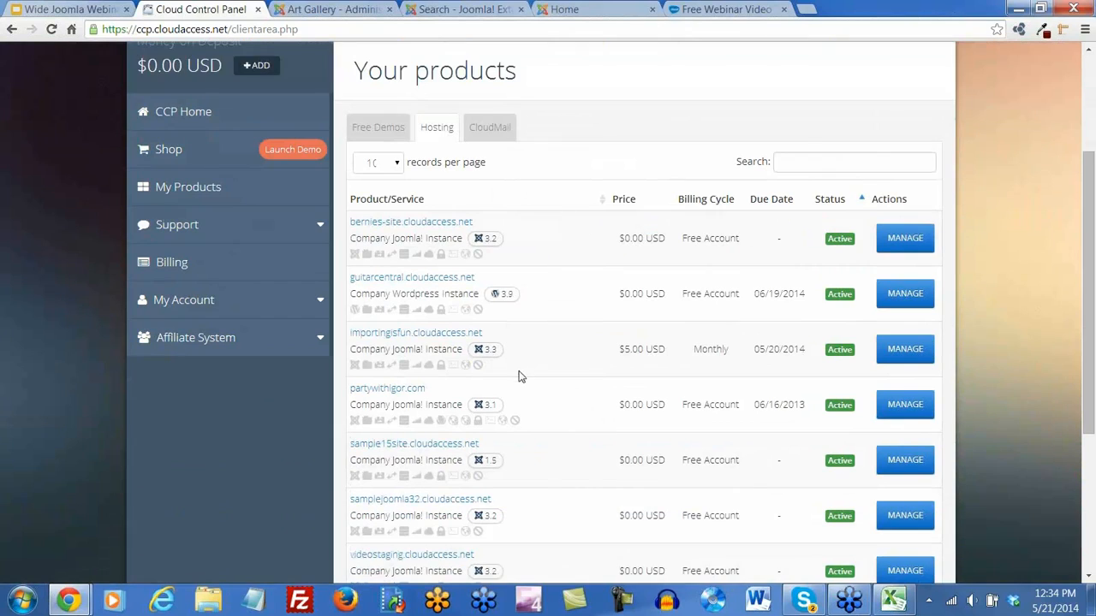
scroll(569, 432, "down", 1)
scroll(569, 432, "down", 1)
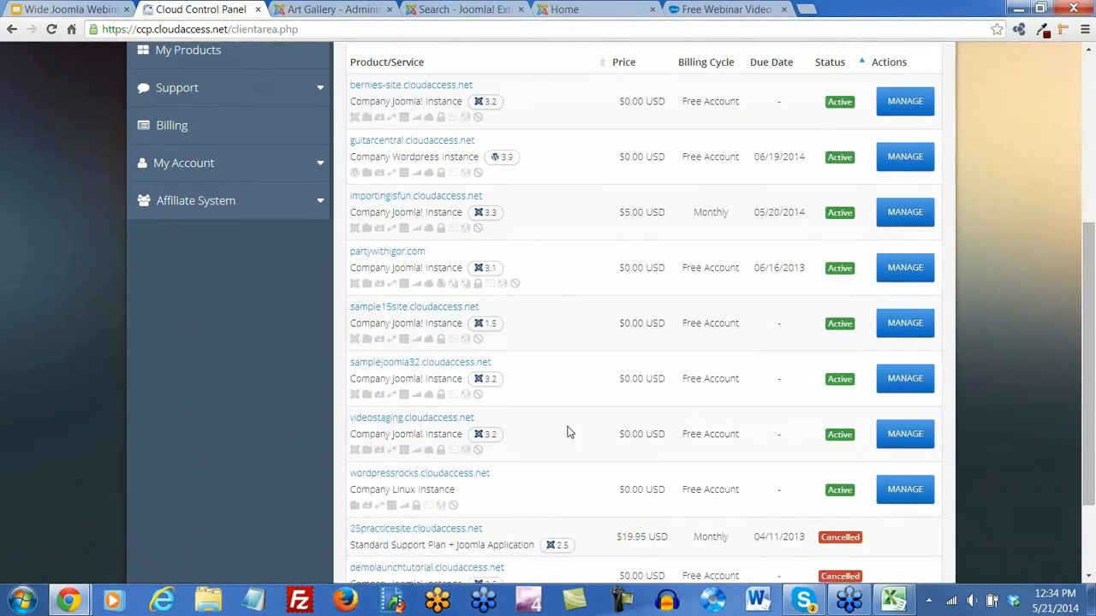
scroll(567, 430, "down", 2)
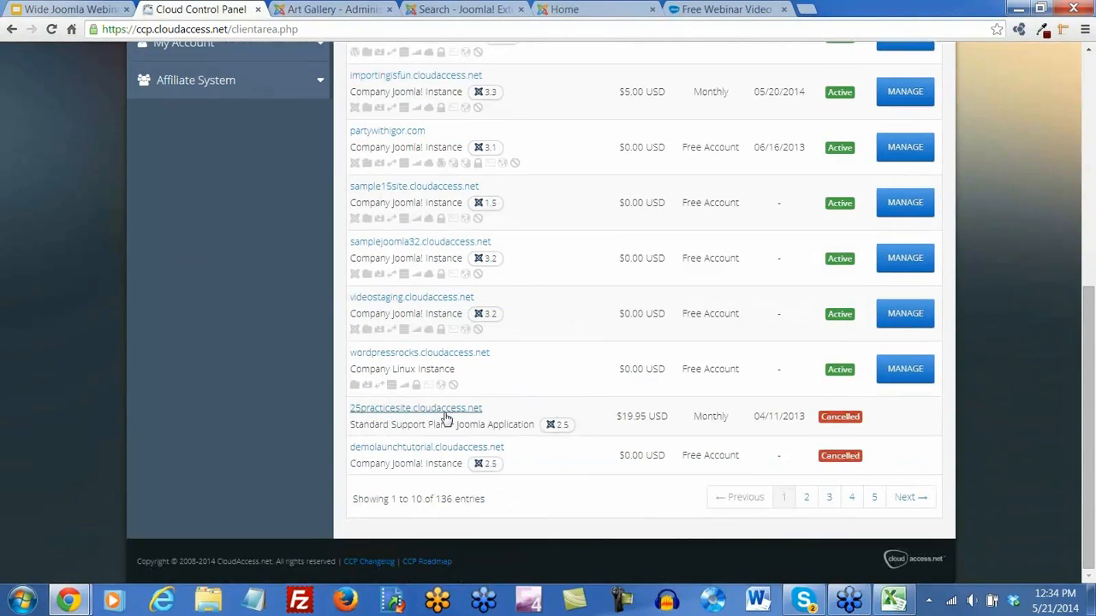
left_click(444, 414)
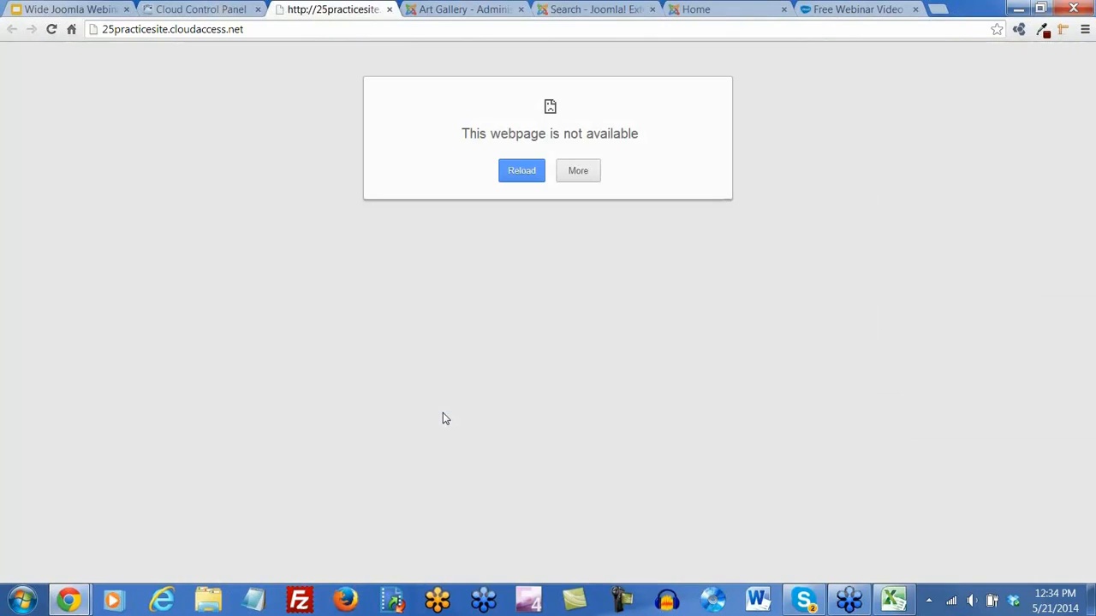
left_click(389, 10)
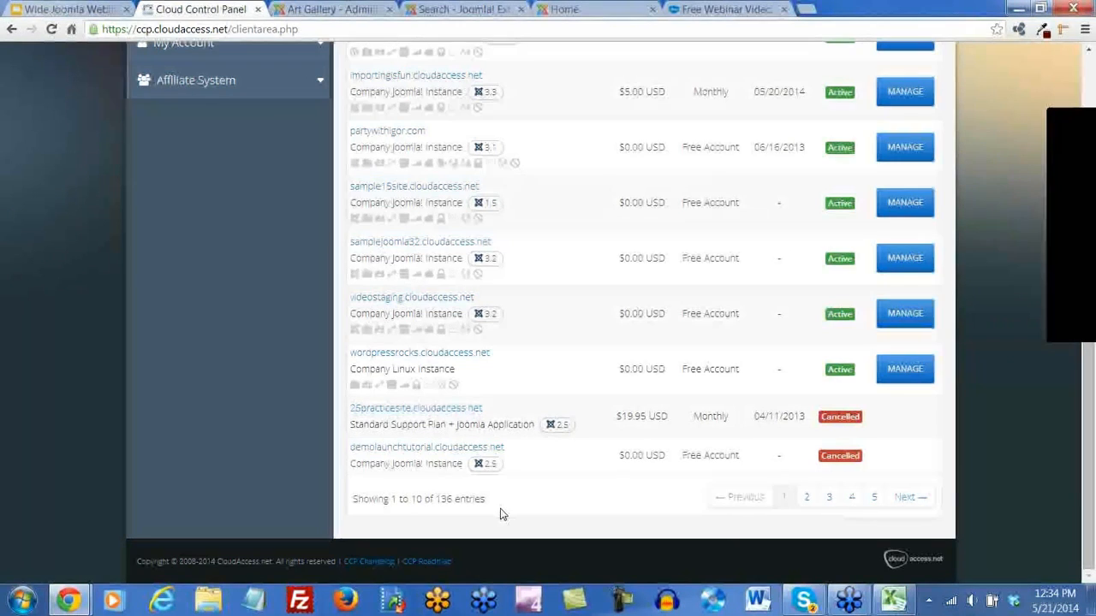
left_click(60, 604)
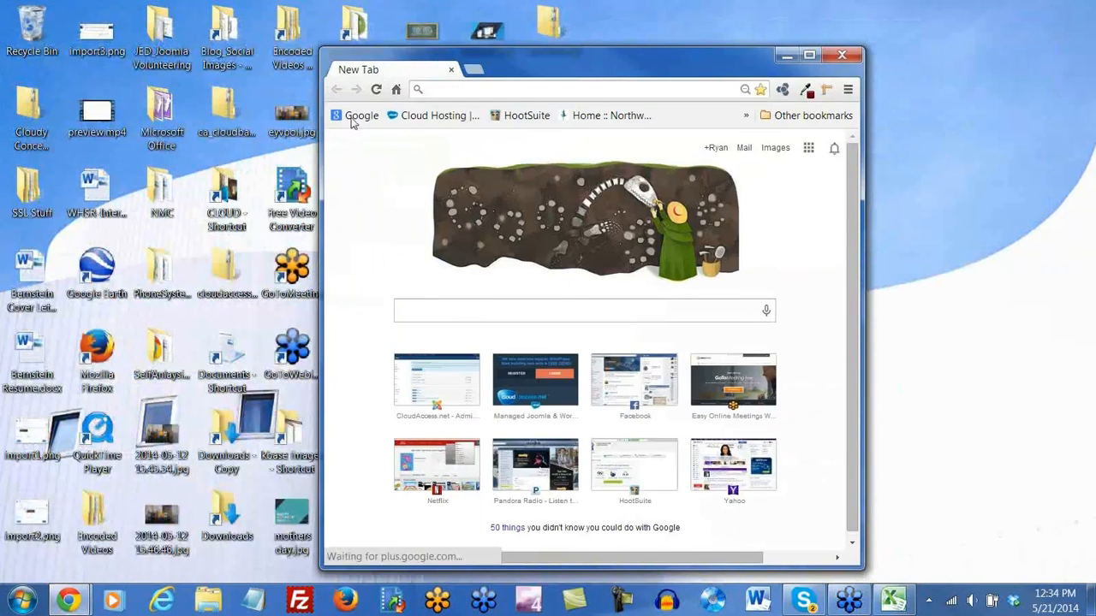
Reopen CloudAccess via the Cloud Hosting bookmark, log in, and open webinar43014.cloudaccess.net from Free Demos
left_click(432, 114)
left_click(809, 54)
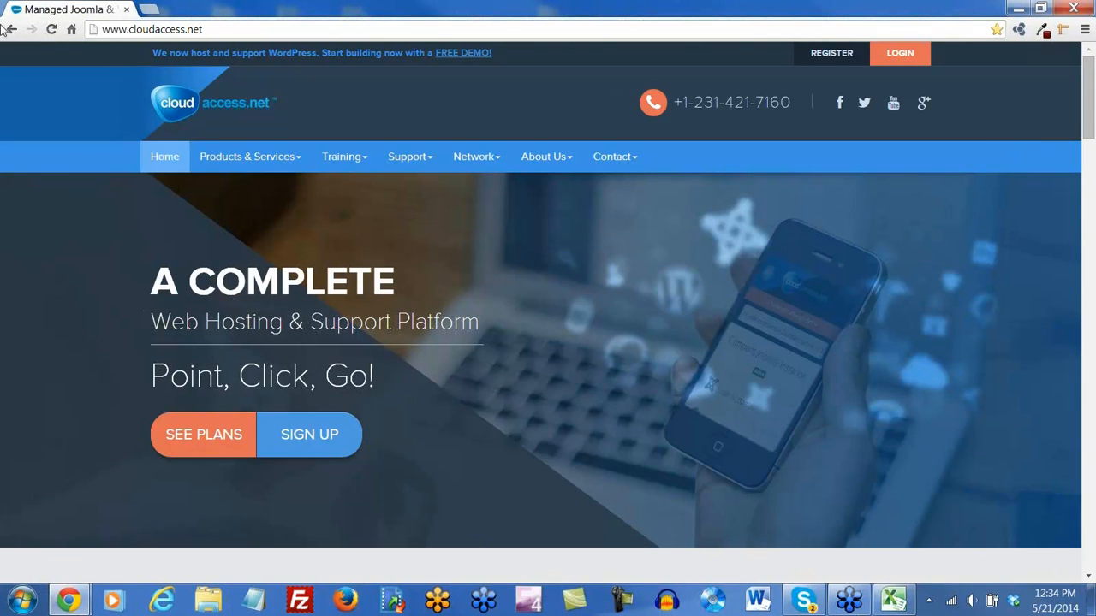
left_click(902, 60)
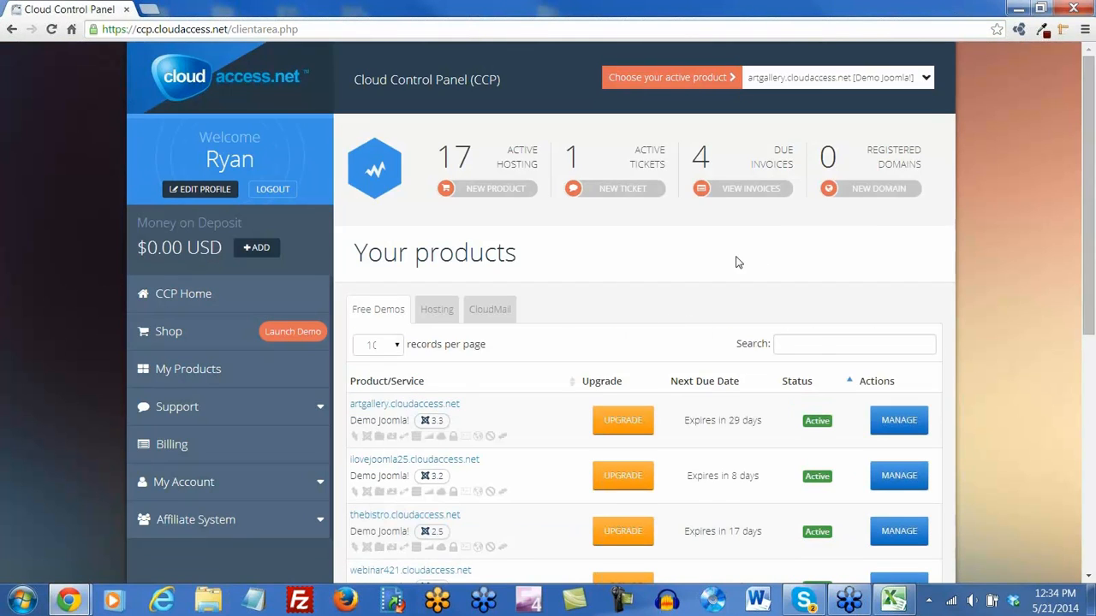
scroll(540, 266, "down", 2)
scroll(538, 266, "down", 1)
scroll(539, 250, "down", 2)
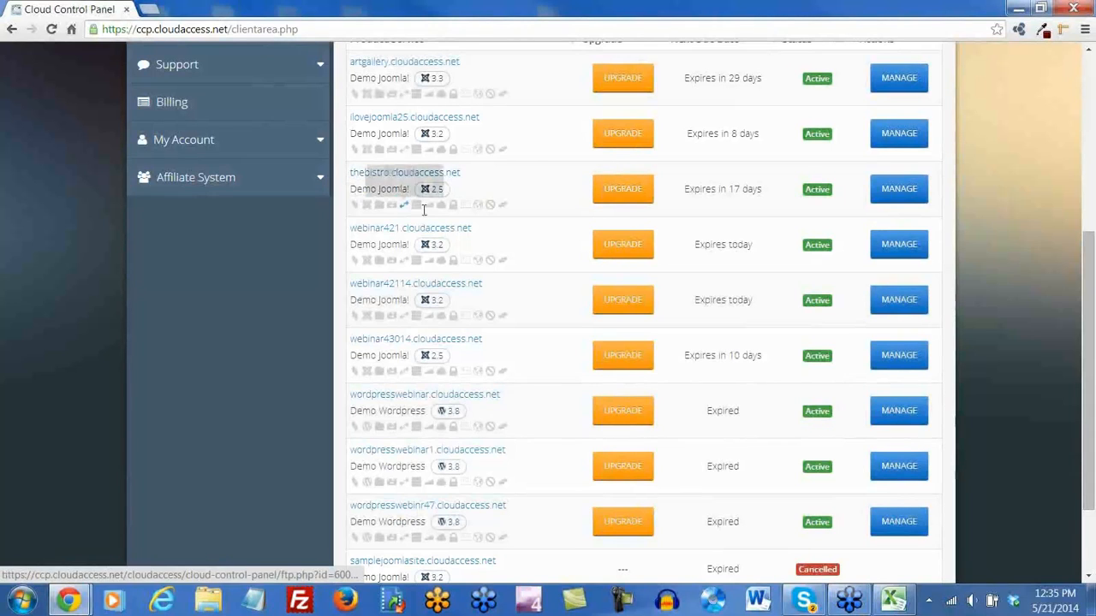
scroll(513, 272, "down", 2)
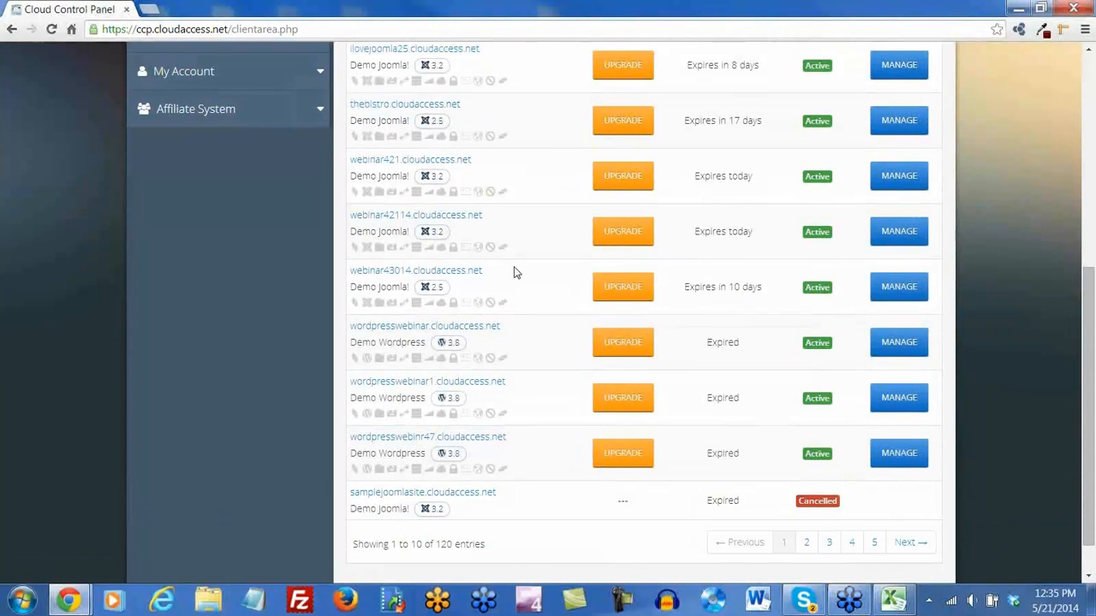
left_click(431, 274)
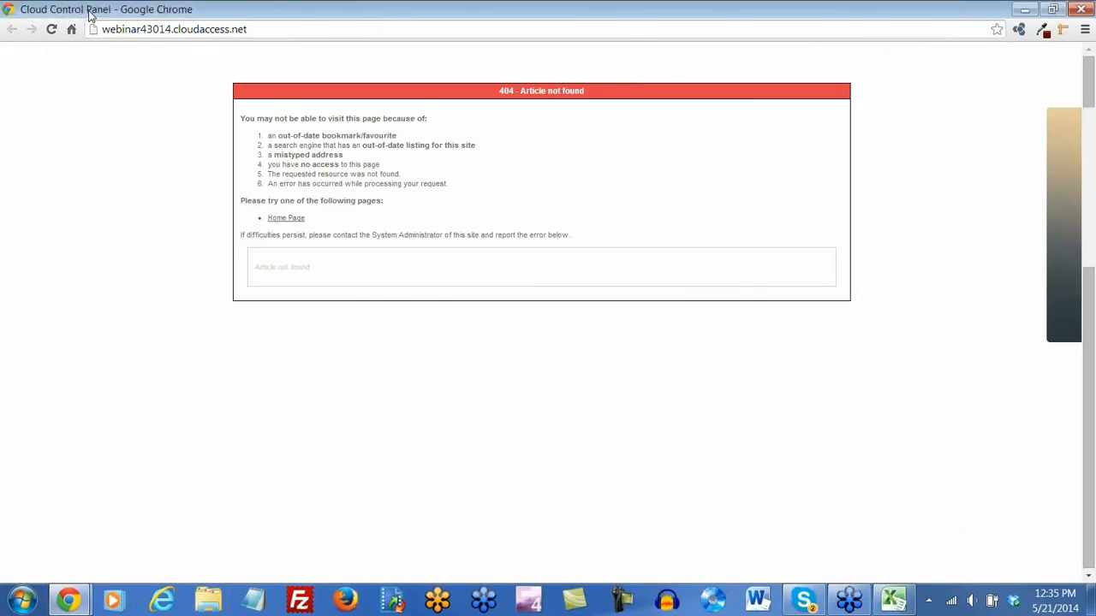
left_click(68, 10)
Log into webinar43014's Joomla administration and open the Menus > Main Menu item list
left_click(370, 306)
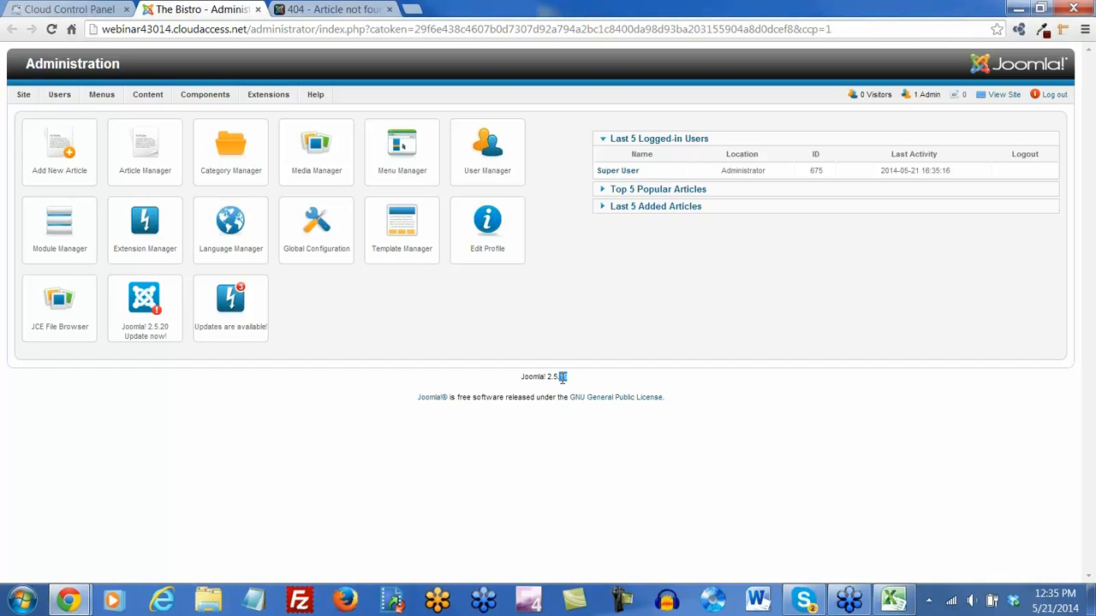
left_click(555, 438)
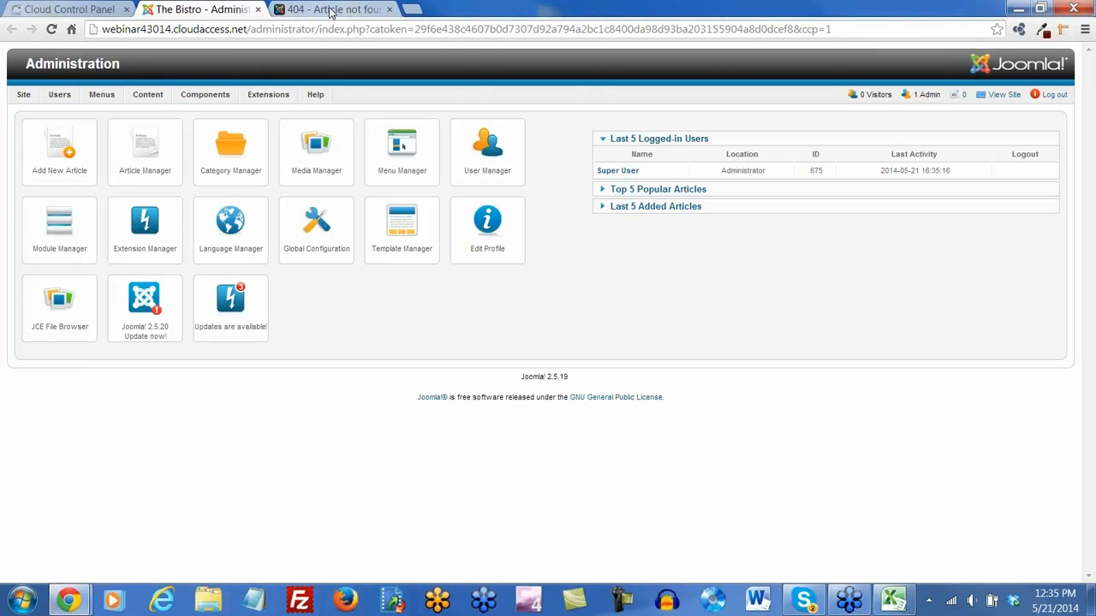
mouse_move(100, 99)
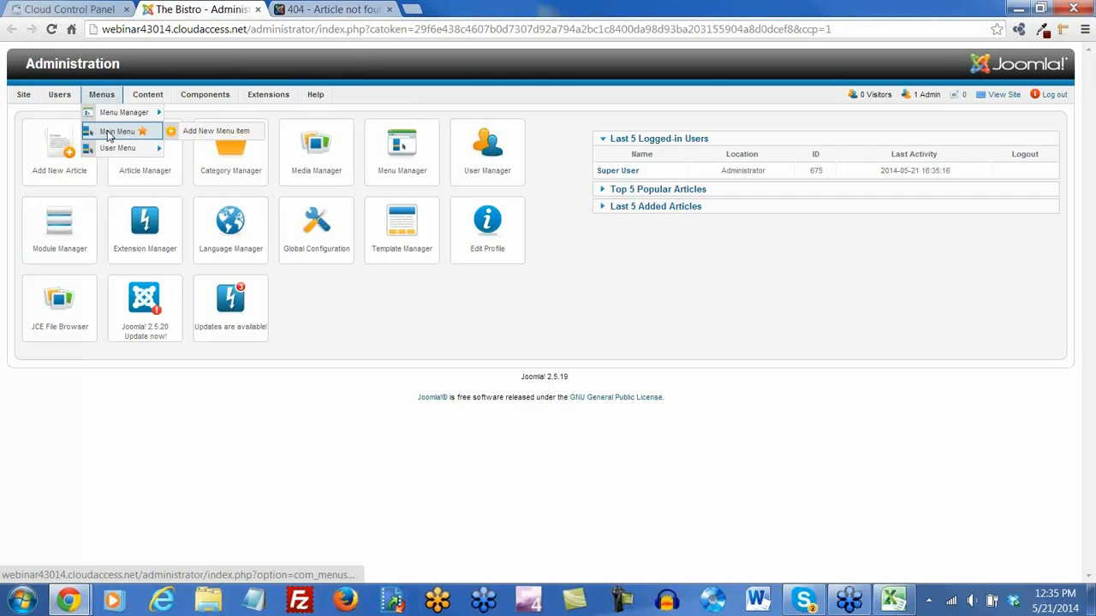
left_click(110, 135)
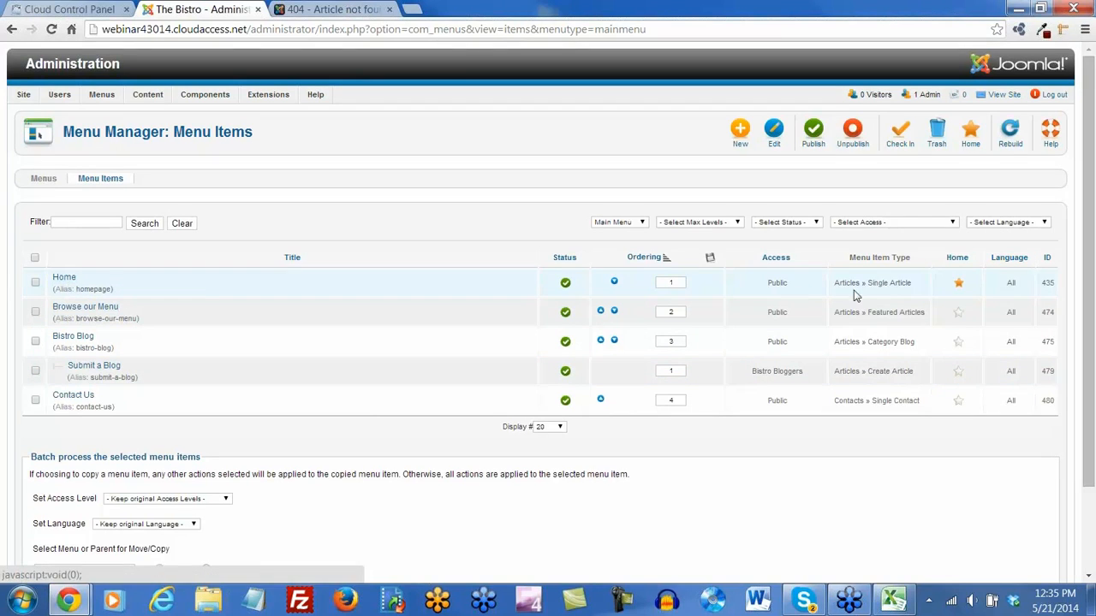
View the live Bistro site in a new tab, then return to the administration
left_click(1000, 94)
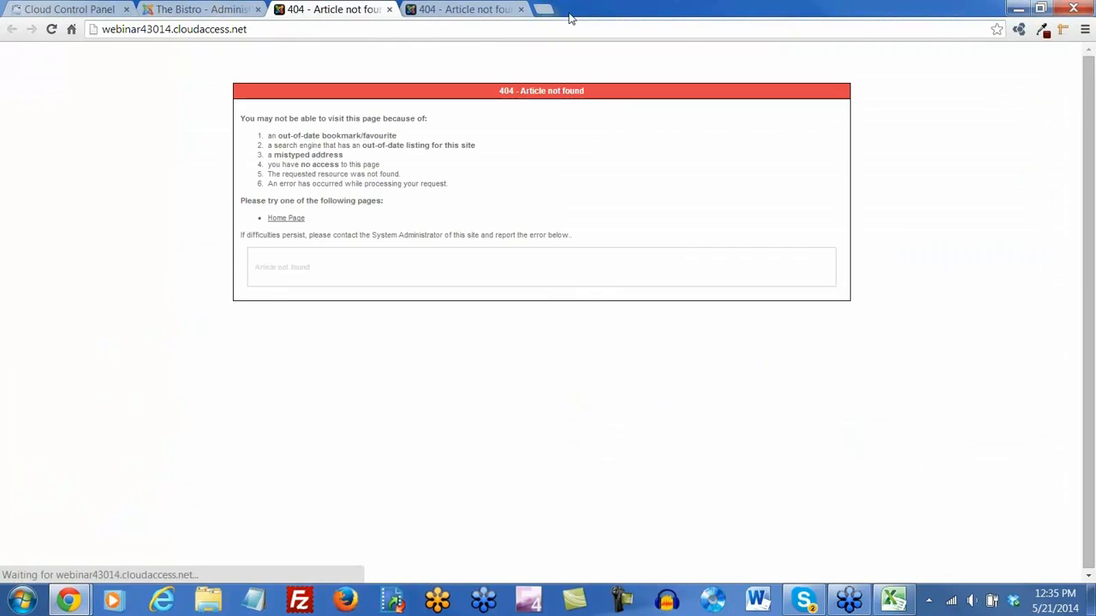
left_click(522, 10)
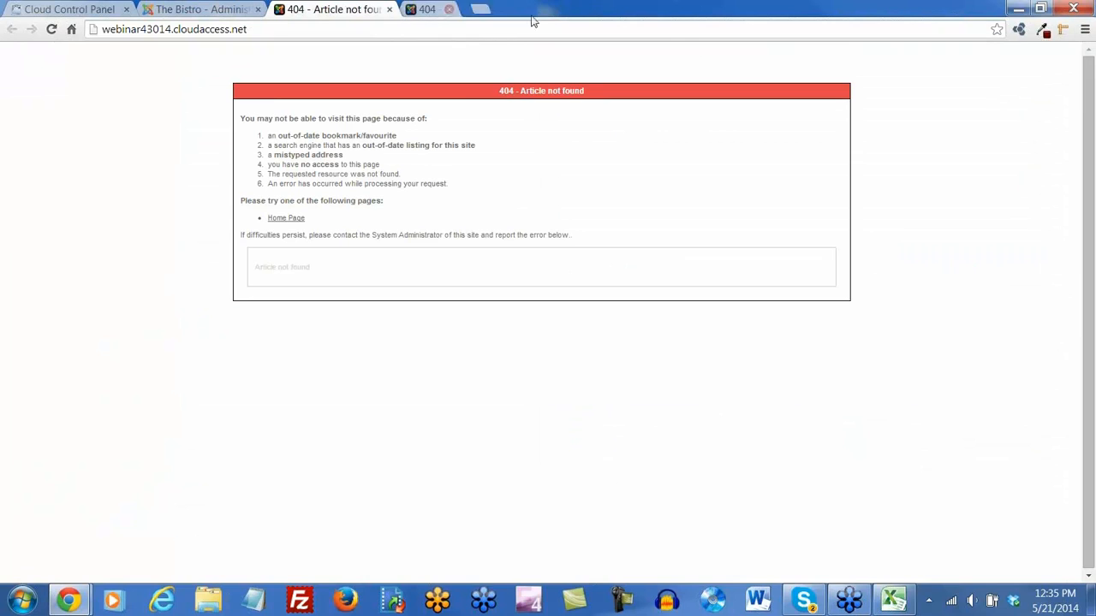
left_click(199, 10)
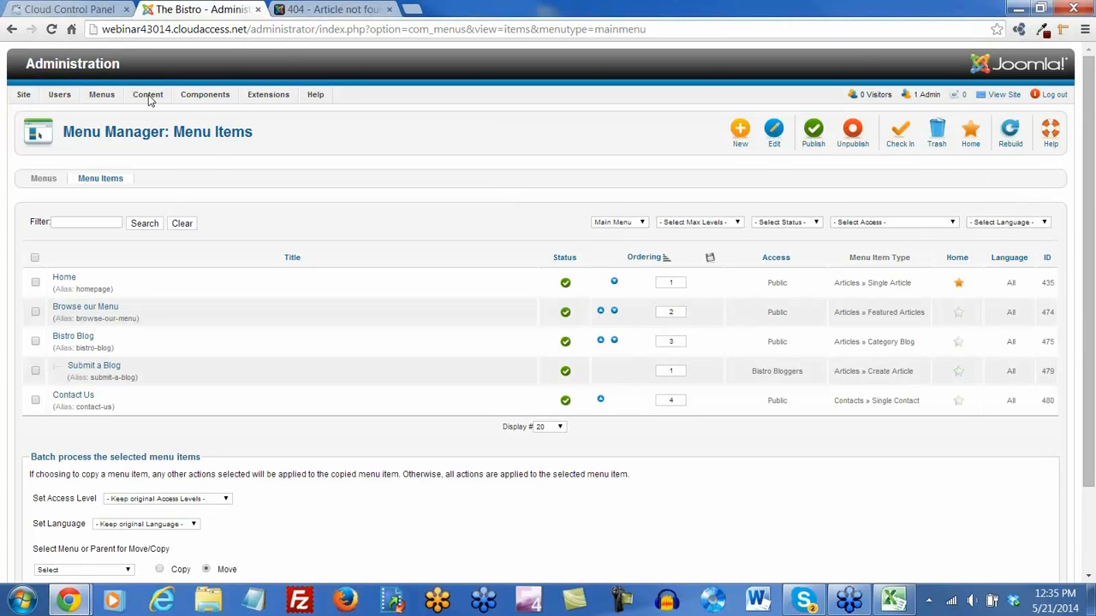
Open the Main Menu's Home item, which links to Welcome to the Bistro!, and Save & Close it
left_click(151, 111)
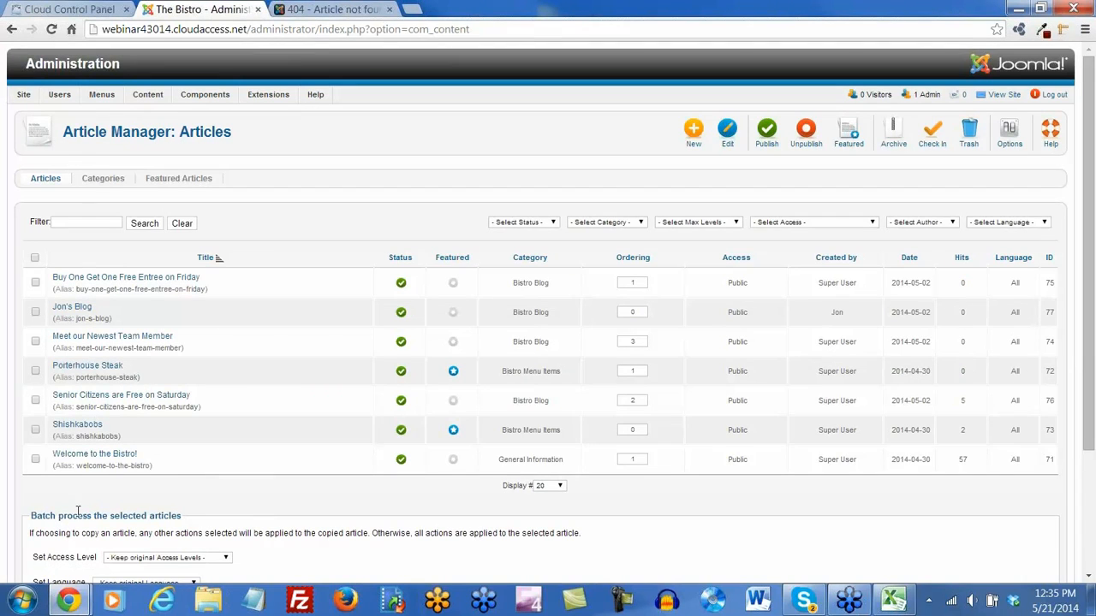
mouse_move(105, 96)
left_click(117, 128)
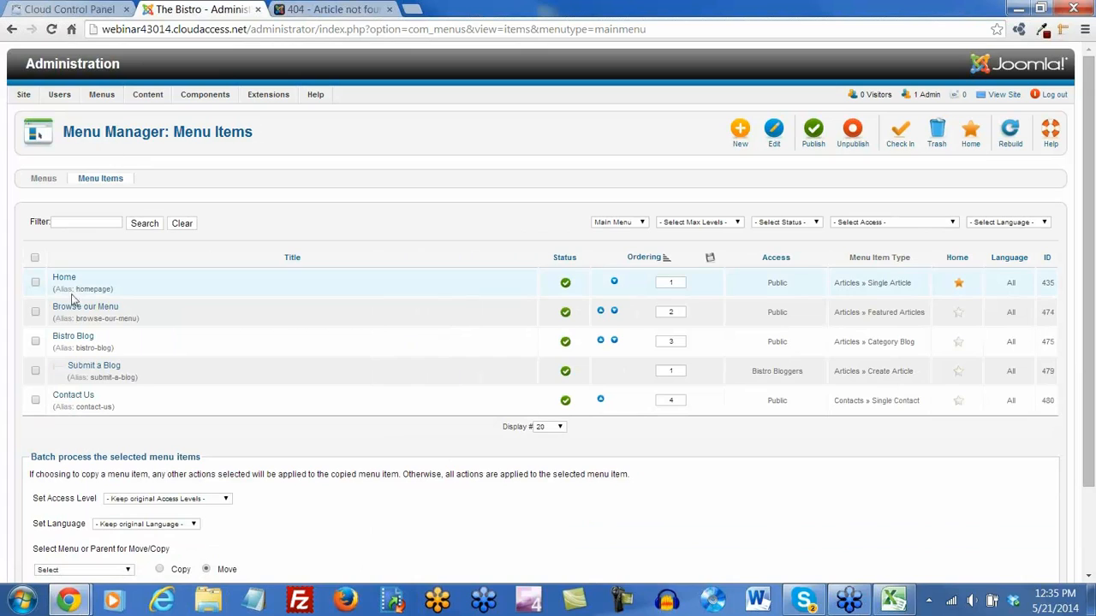
left_click(65, 281)
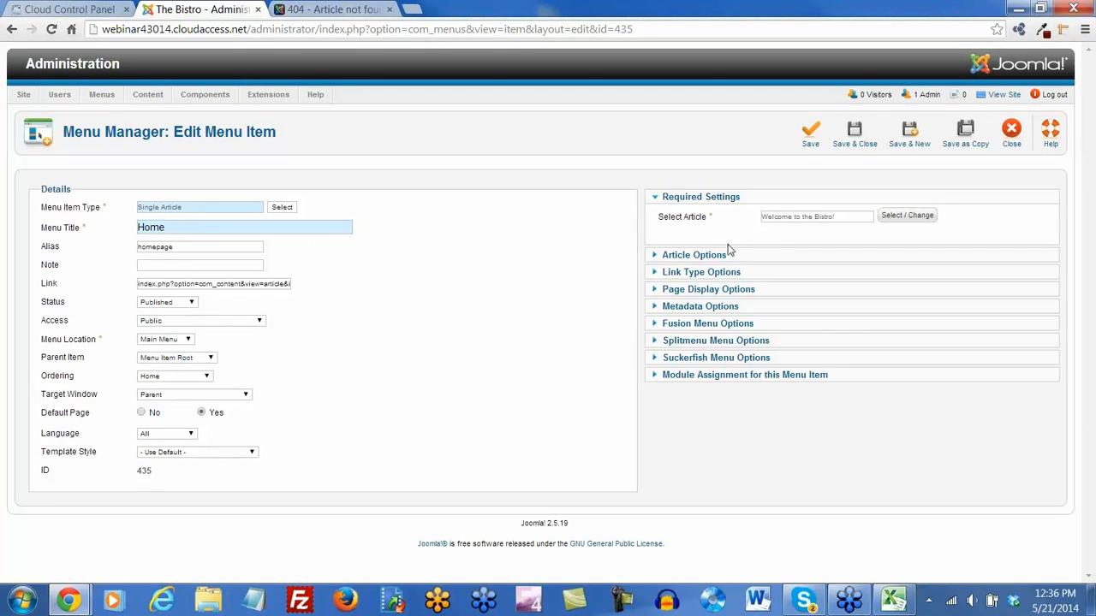
left_click(853, 137)
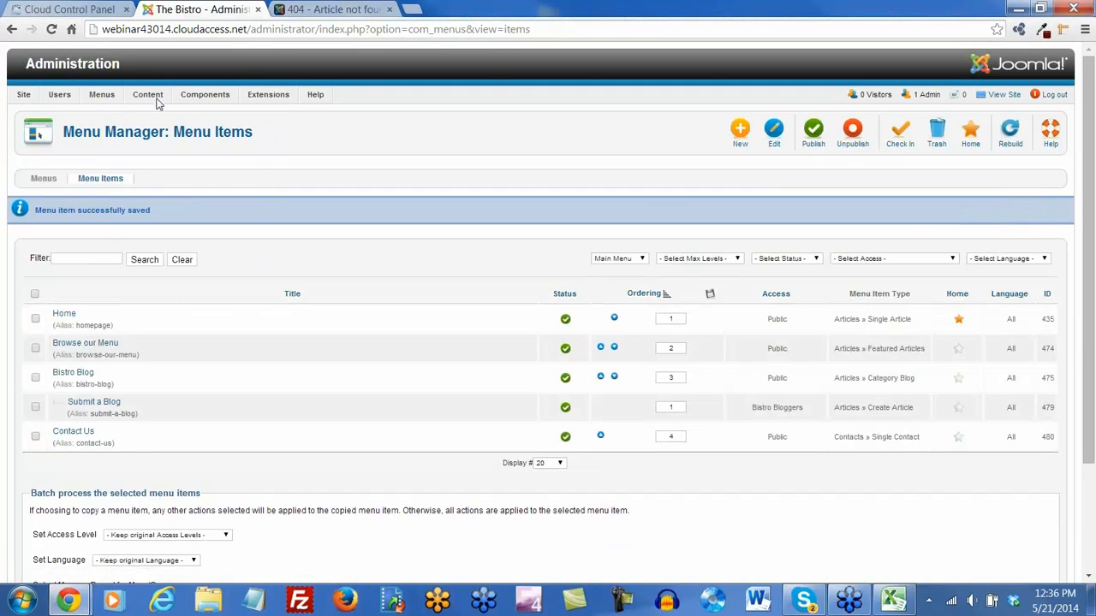
In the Category Manager, filter to Trashed and publish all six trashed categories
mouse_move(148, 96)
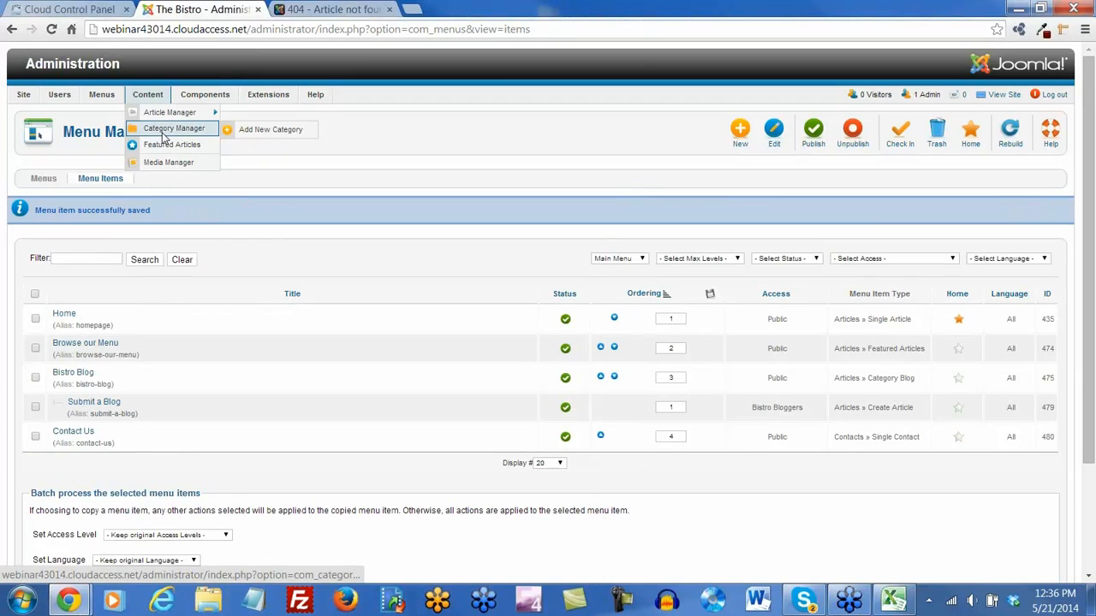
left_click(163, 136)
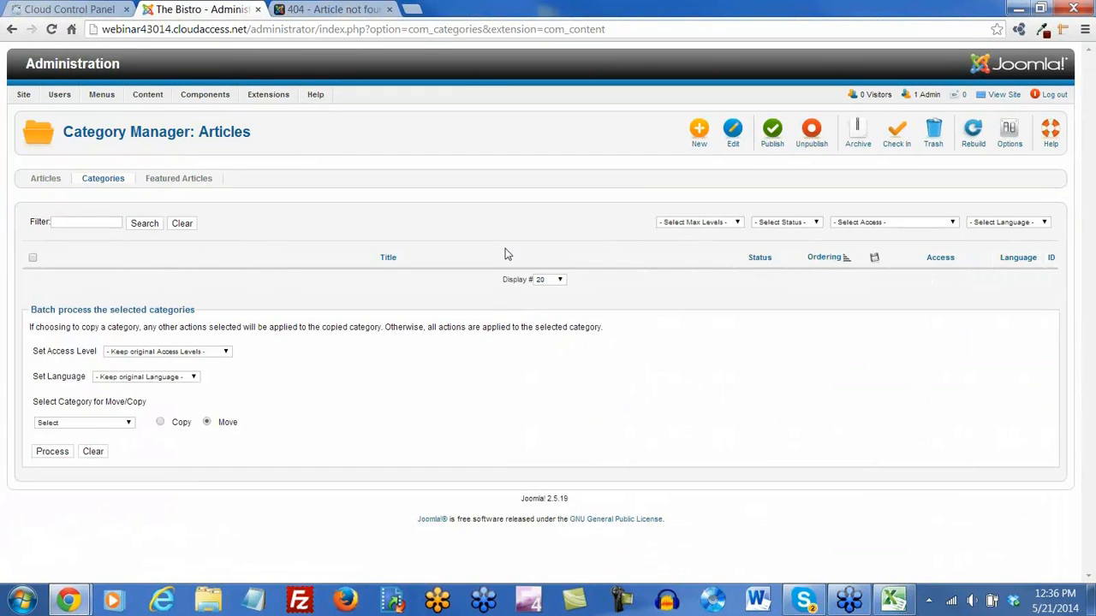
left_click(803, 224)
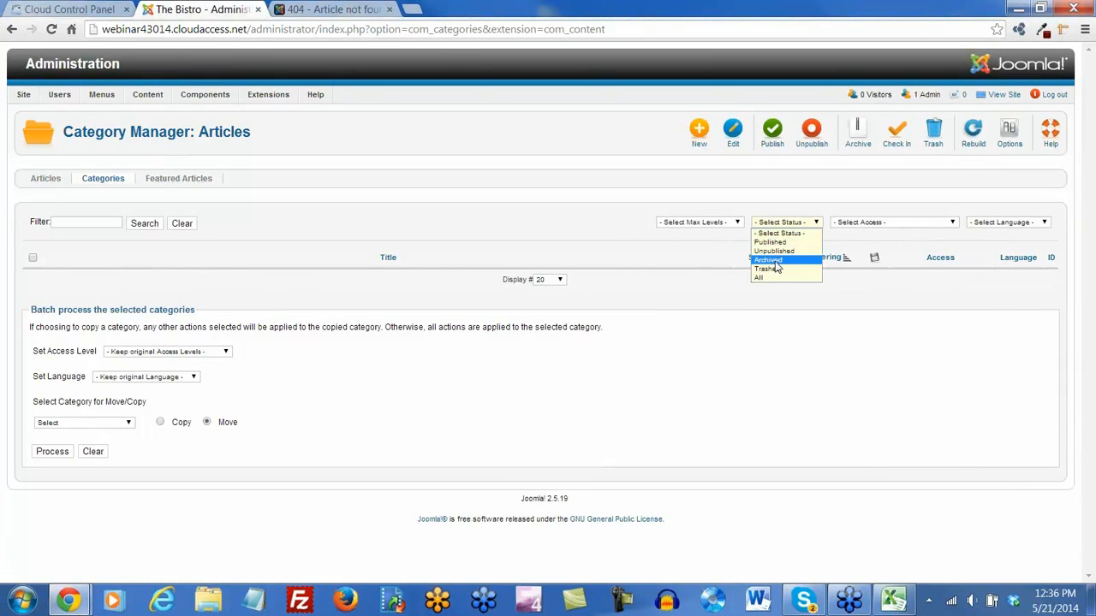
left_click(772, 266)
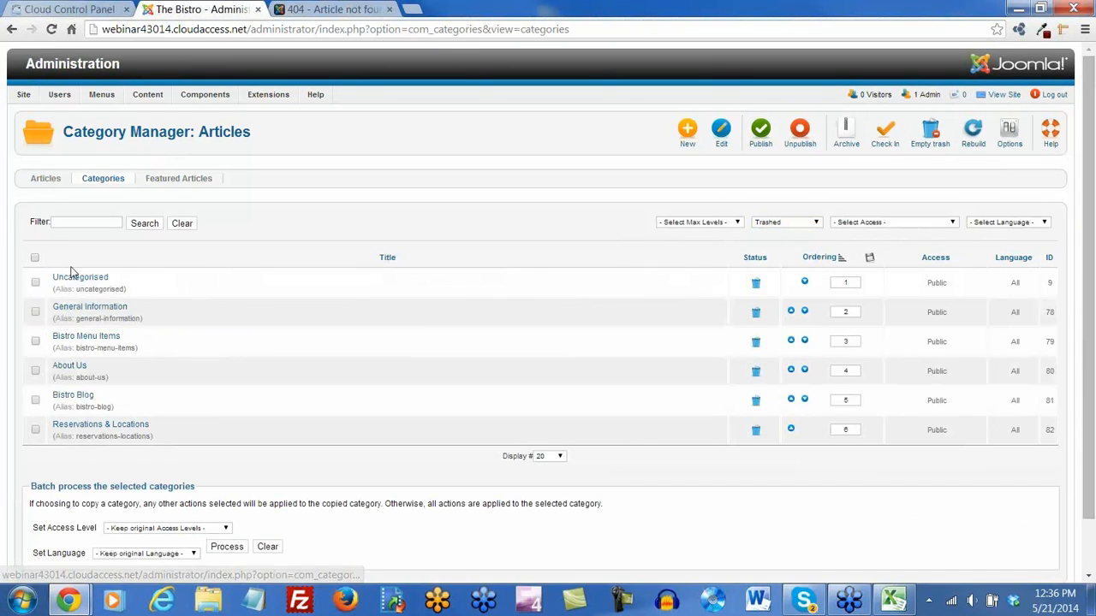
left_click(35, 256)
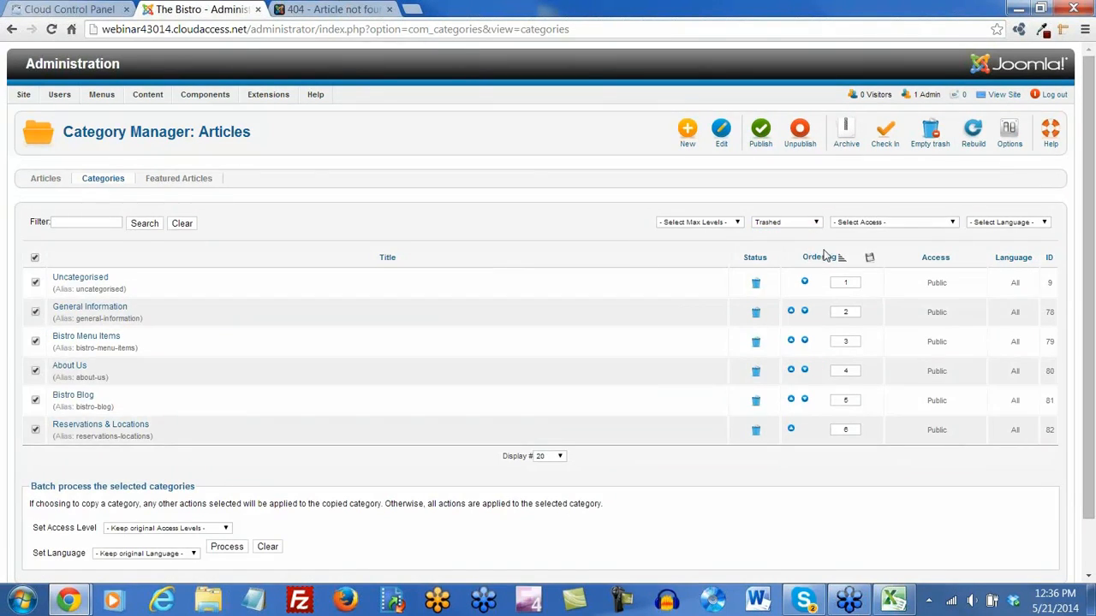
left_click(760, 130)
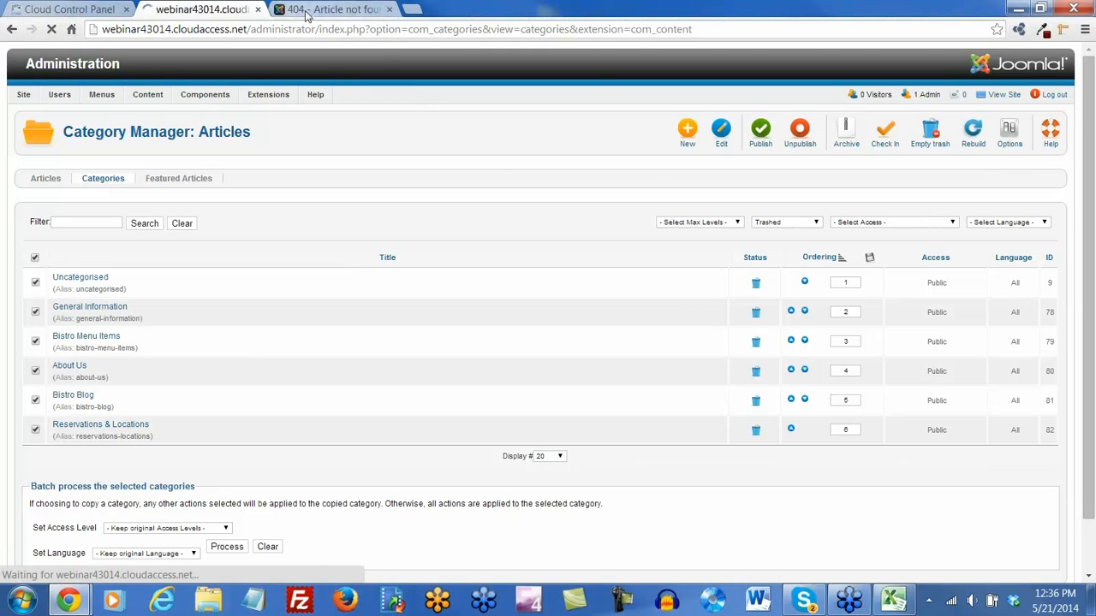
Reload the live site tab to confirm The Bistro home page now shows its welcome article
left_click(301, 11)
left_click(51, 30)
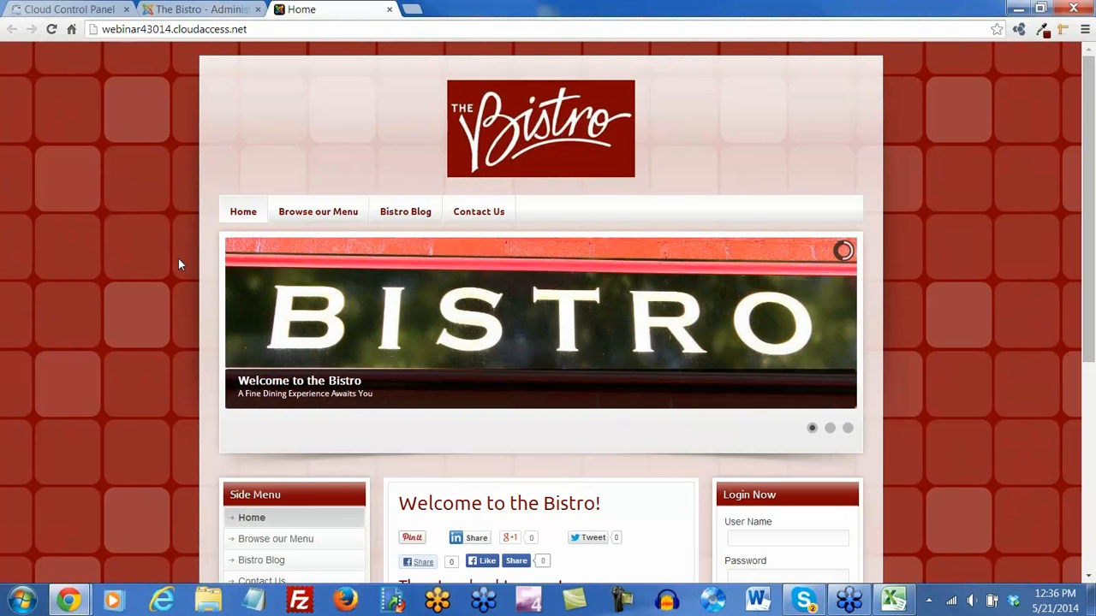
scroll(176, 267, "down", 4)
scroll(179, 265, "up", 4)
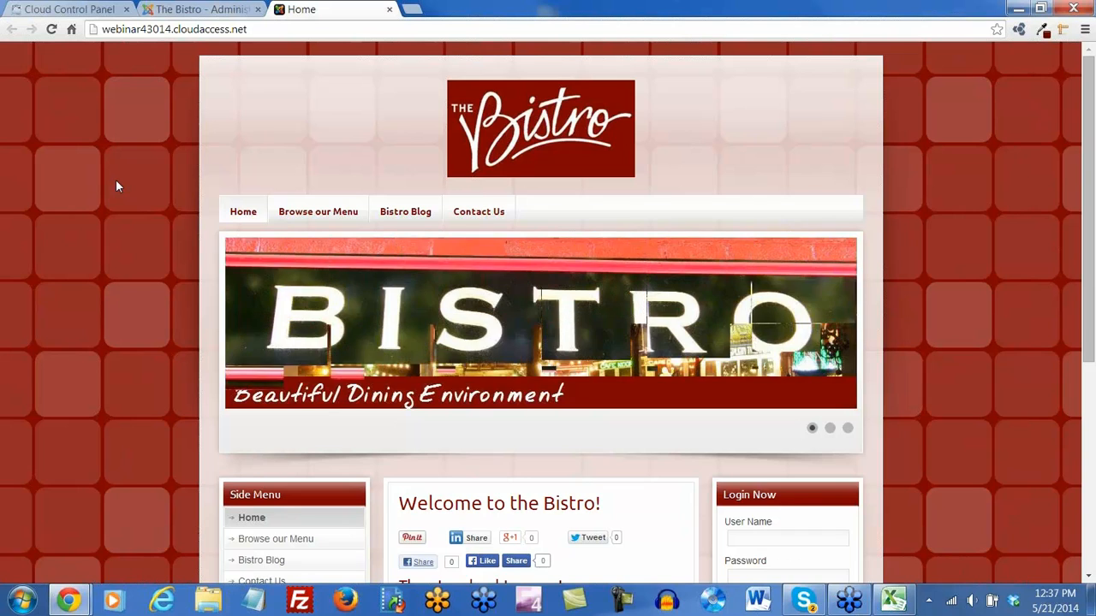
Open the Extension Manager, check the Update tab, then list installed extensions under Manage
left_click(208, 13)
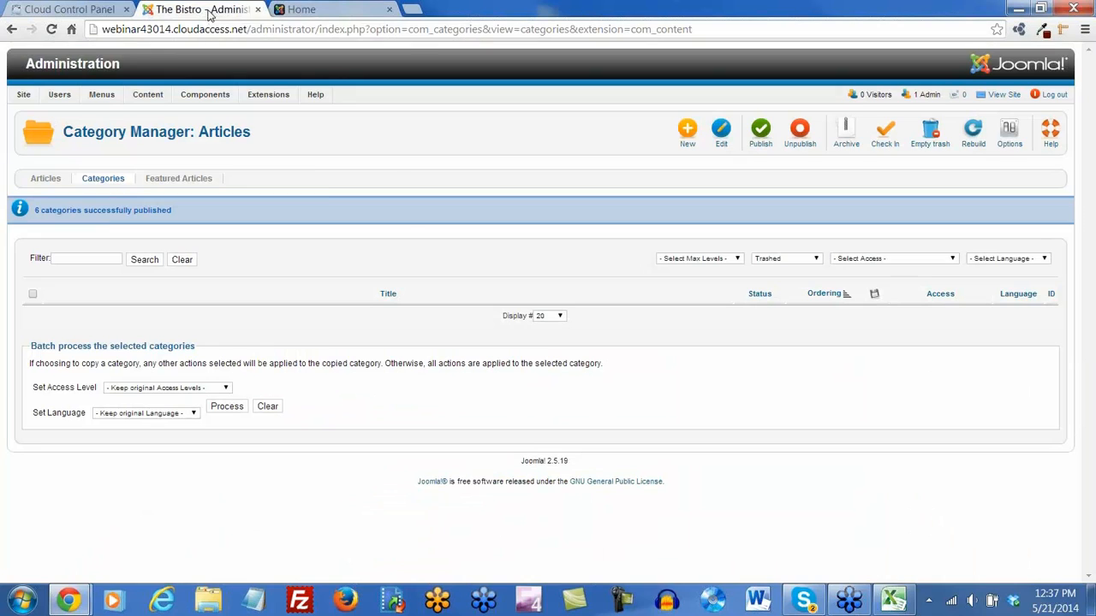
mouse_move(268, 95)
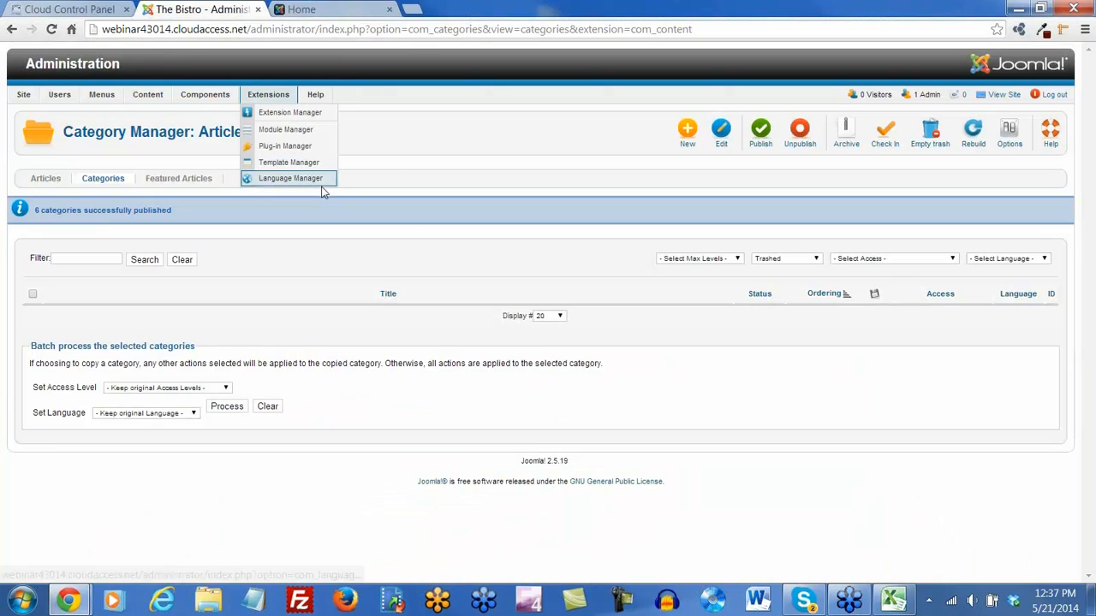
left_click(274, 116)
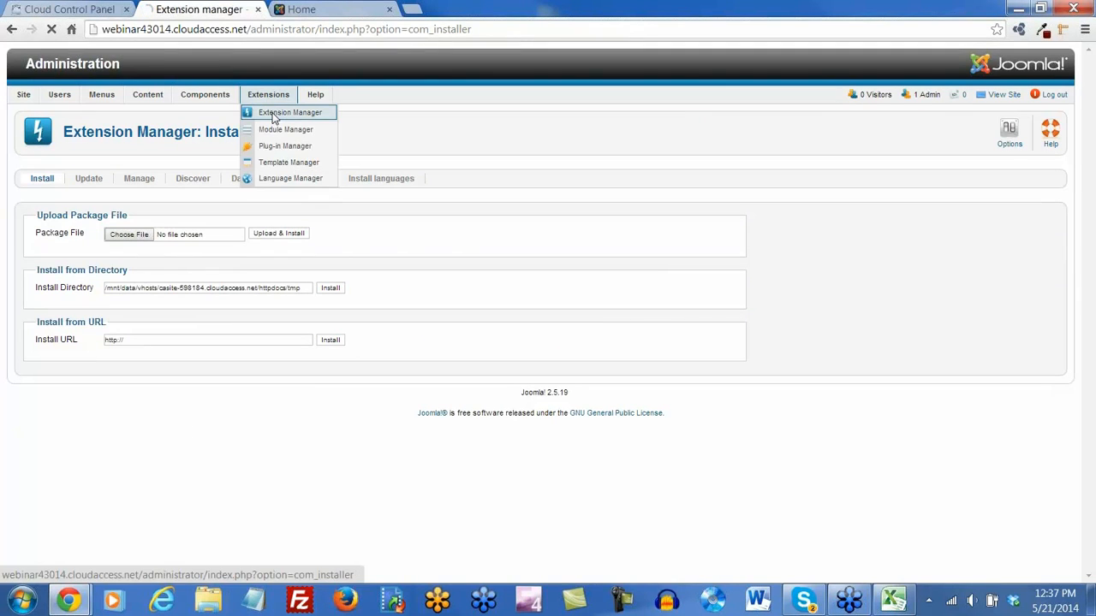
left_click(274, 116)
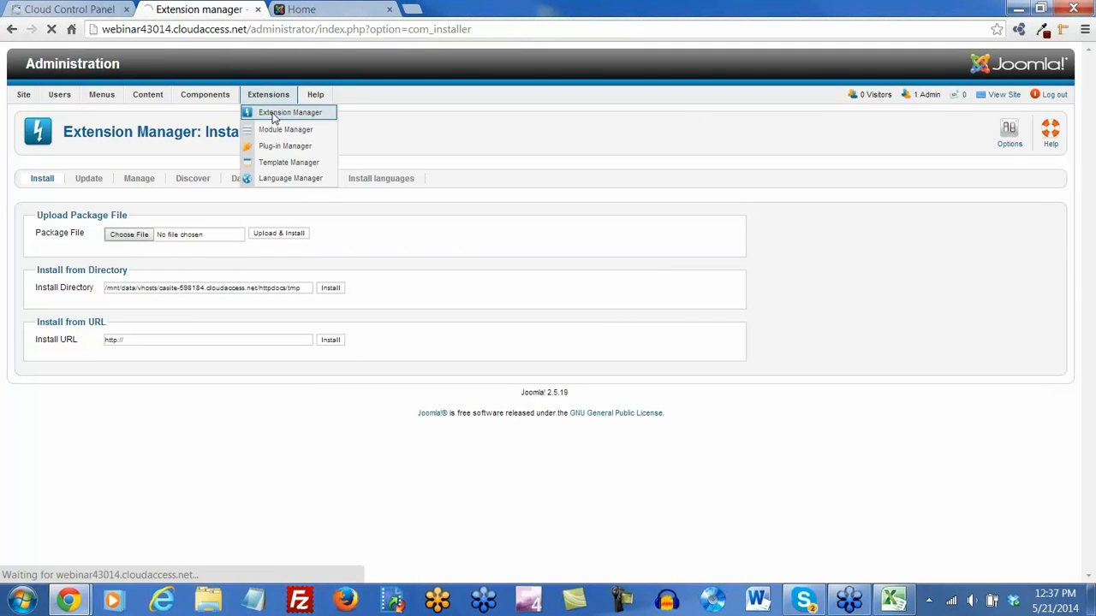
left_click(89, 182)
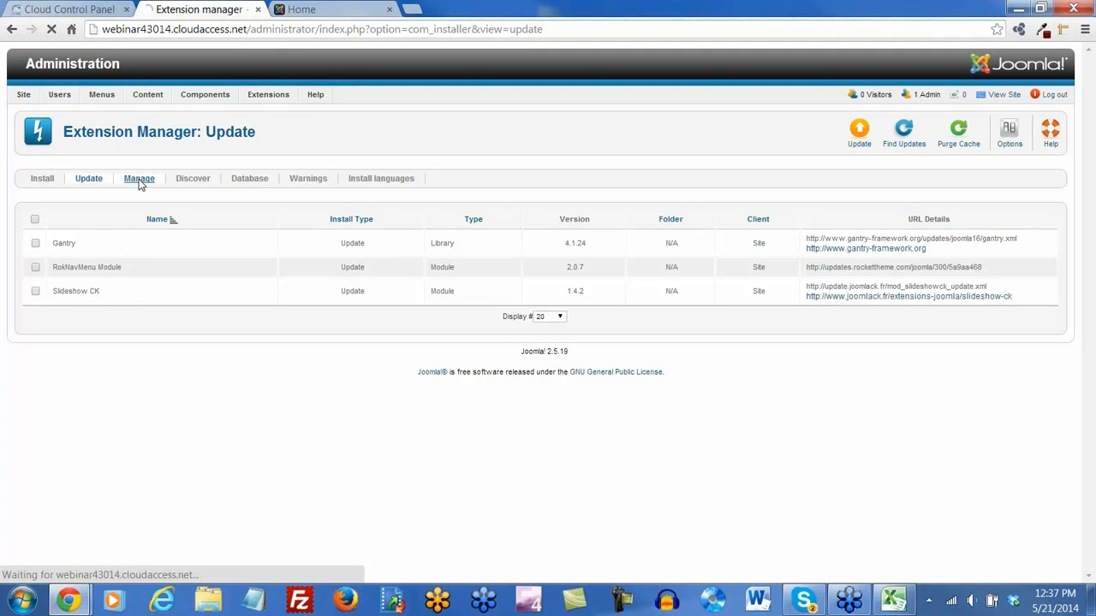
left_click(140, 180)
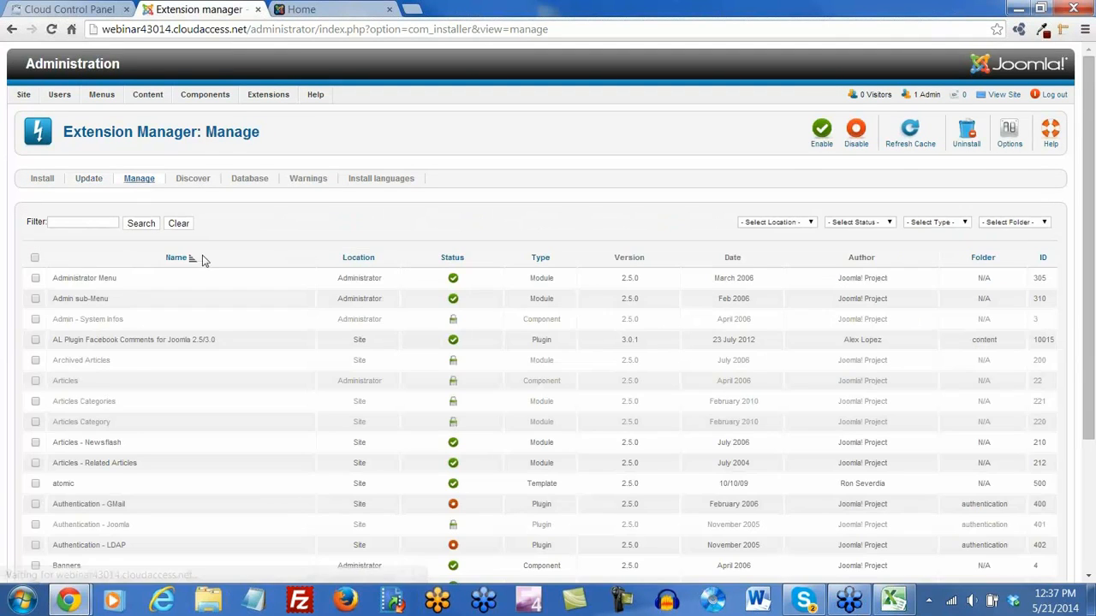
scroll(214, 268, "down", 1)
scroll(215, 268, "down", 2)
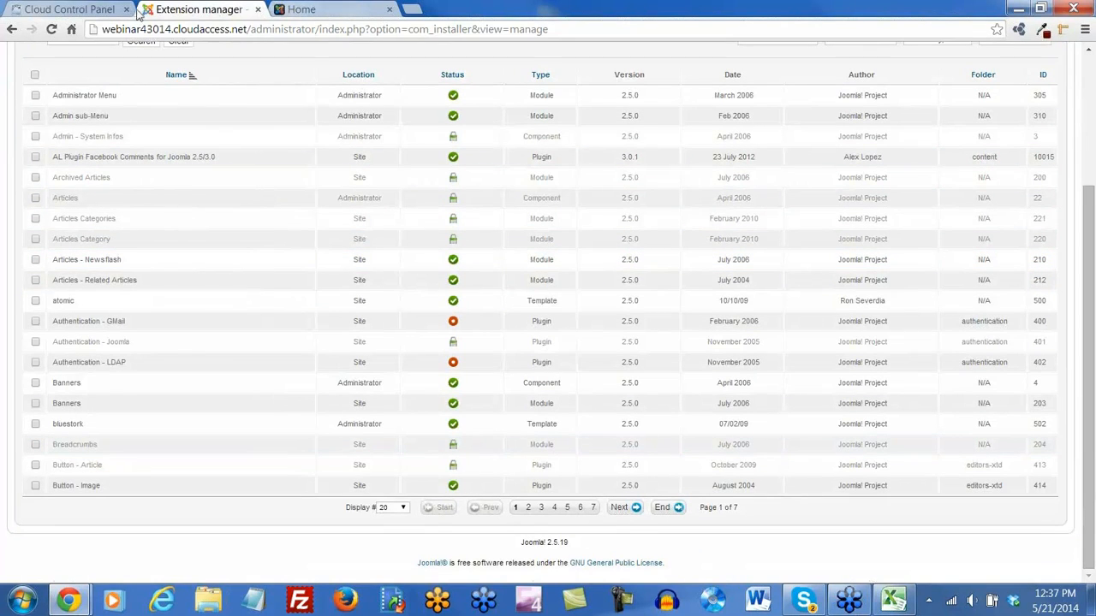
Check the Cloud Control Panel tab and scroll through The Bistro's live front page
left_click(86, 10)
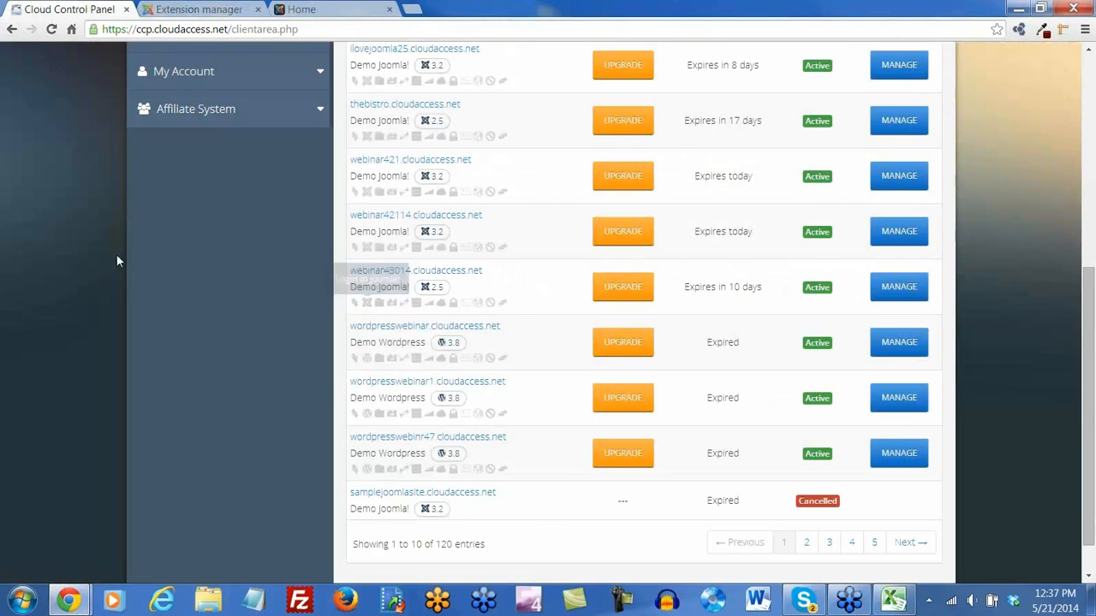
left_click(295, 10)
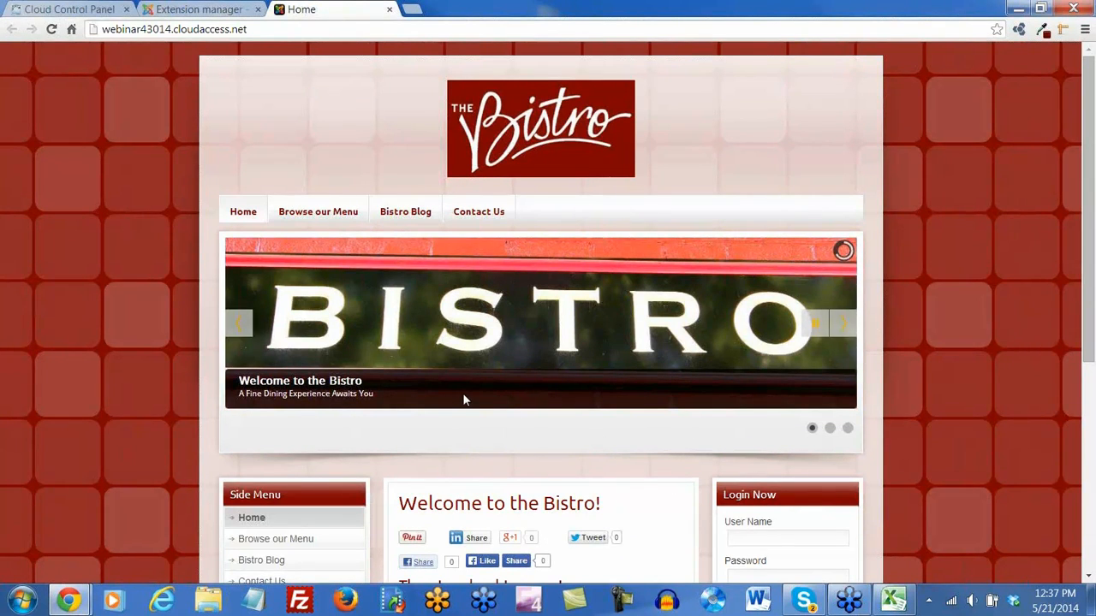
scroll(464, 400, "down", 3)
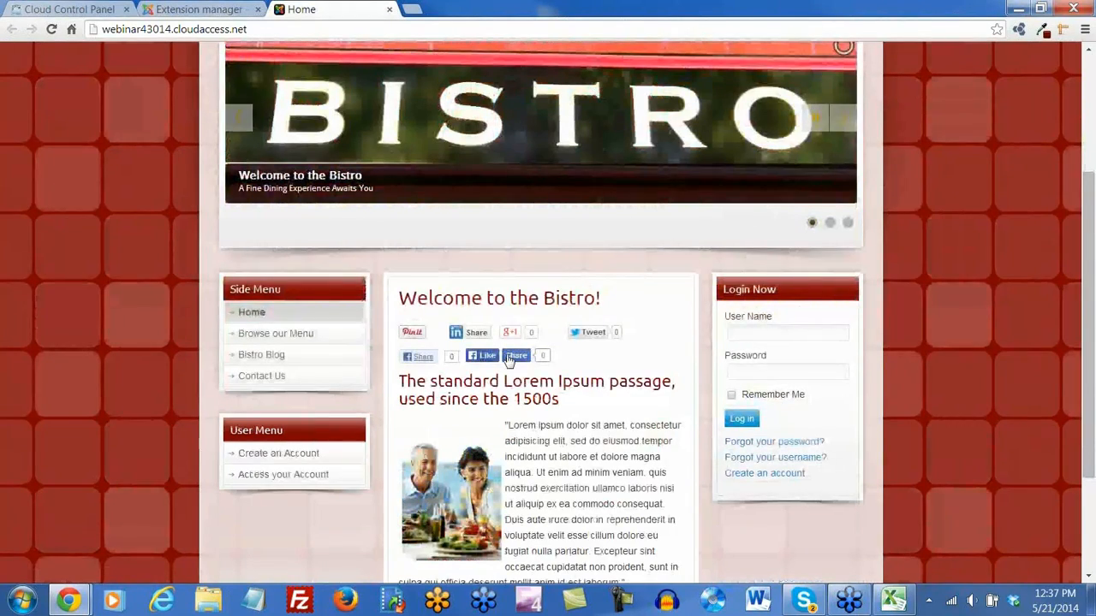
scroll(509, 359, "down", 1)
scroll(518, 313, "up", 5)
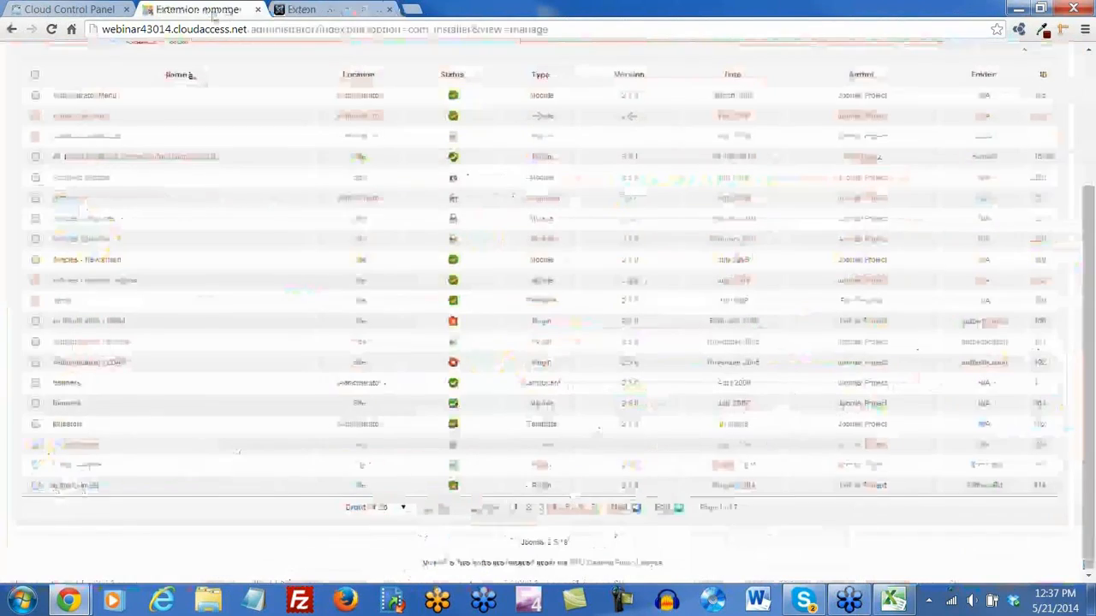
scroll(267, 164, "up", 3)
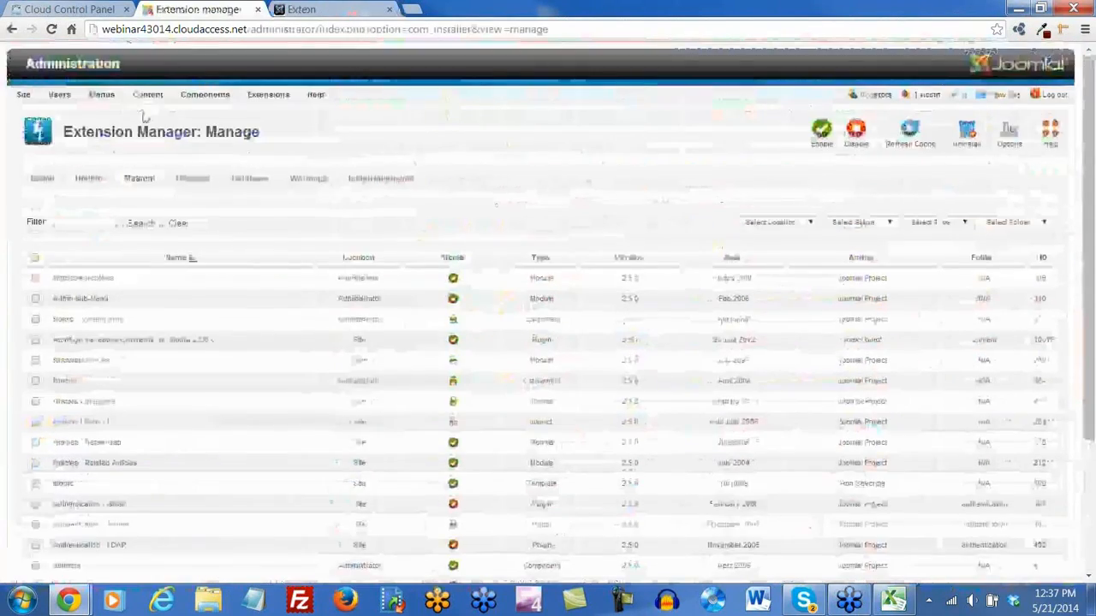
mouse_move(53, 99)
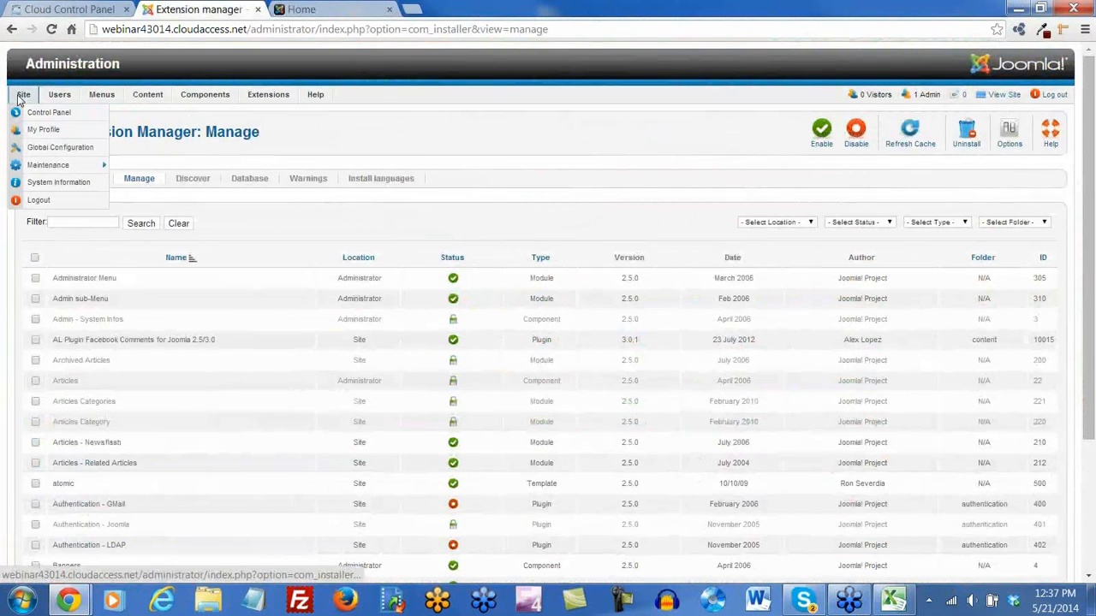
From the Control Panel's available-updates link, install the Gantry update
left_click(32, 117)
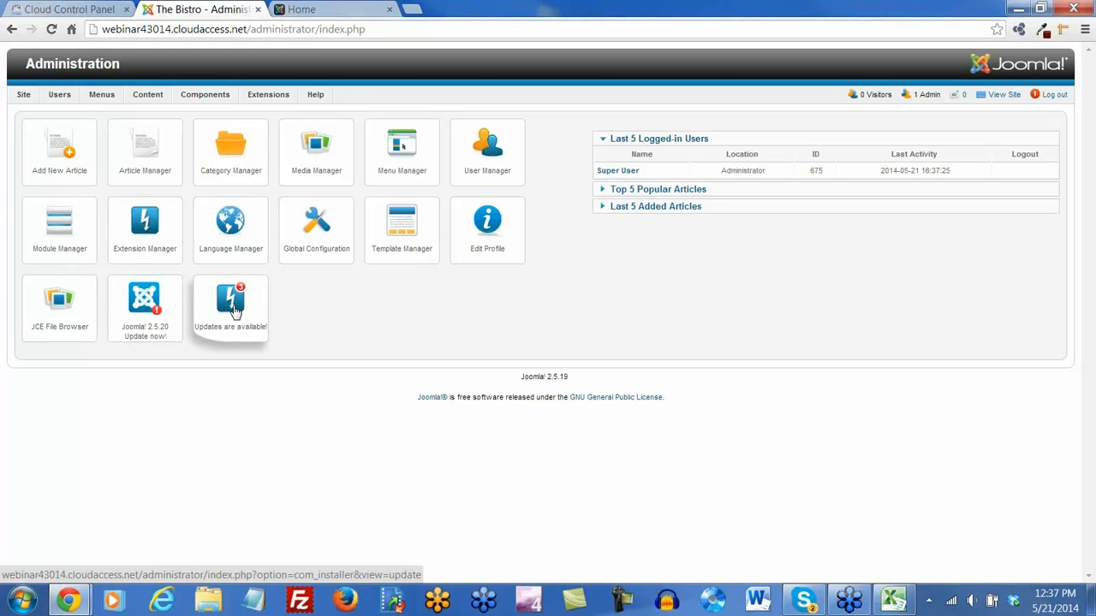
left_click(234, 310)
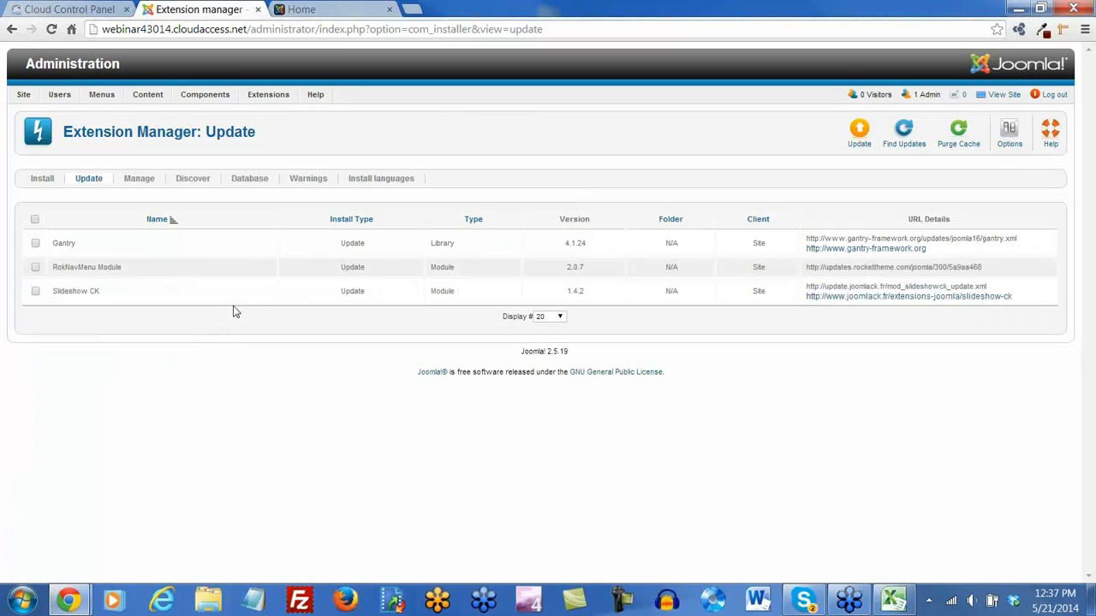
left_click(36, 244)
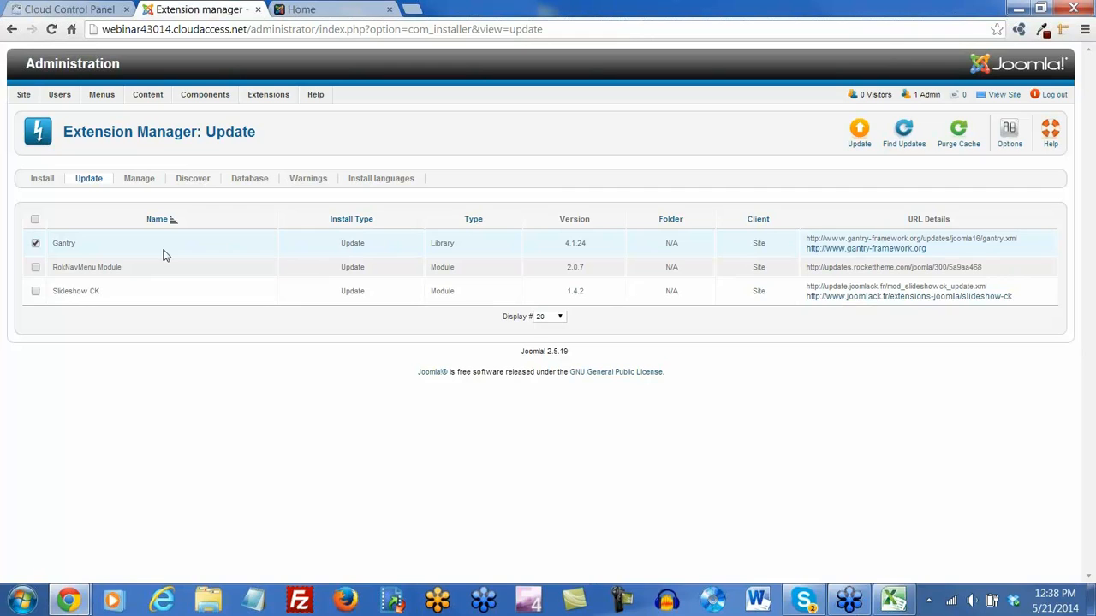
left_click(858, 141)
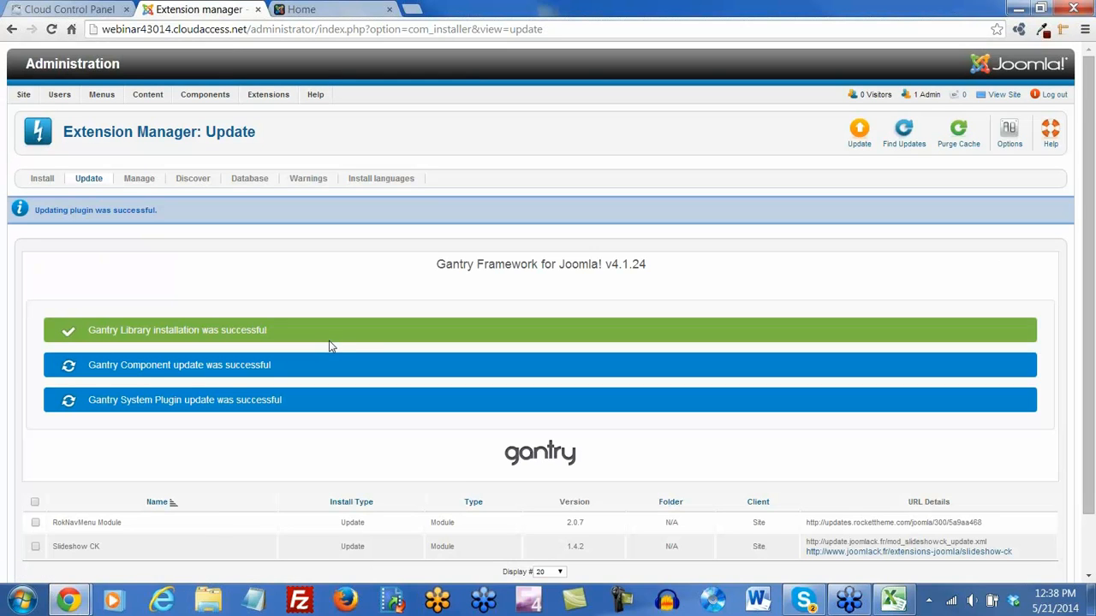
scroll(336, 339, "down", 1)
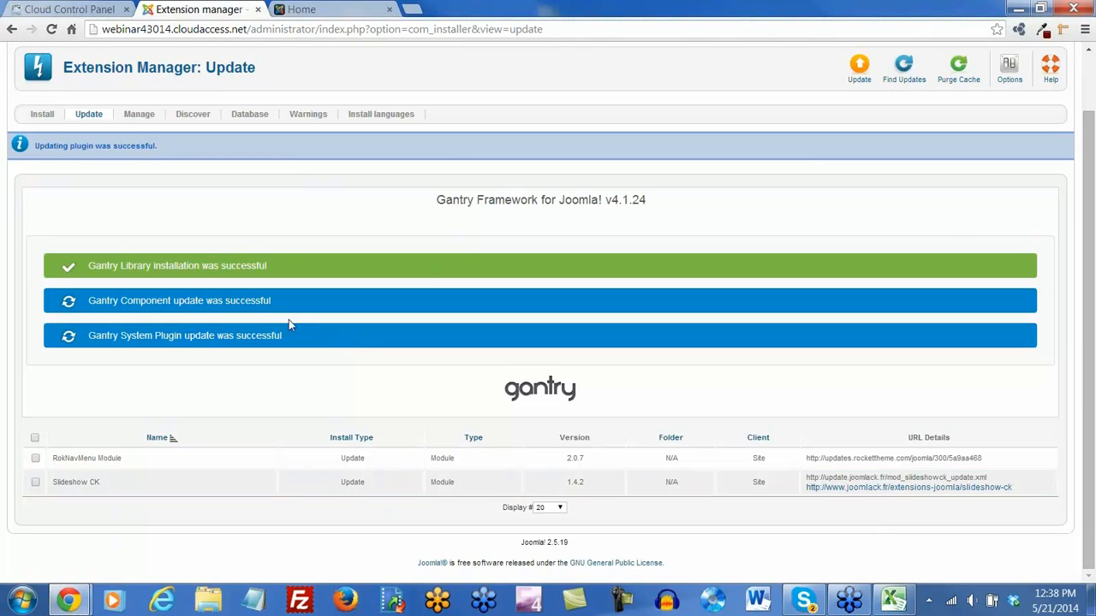
scroll(417, 457, "up", 1)
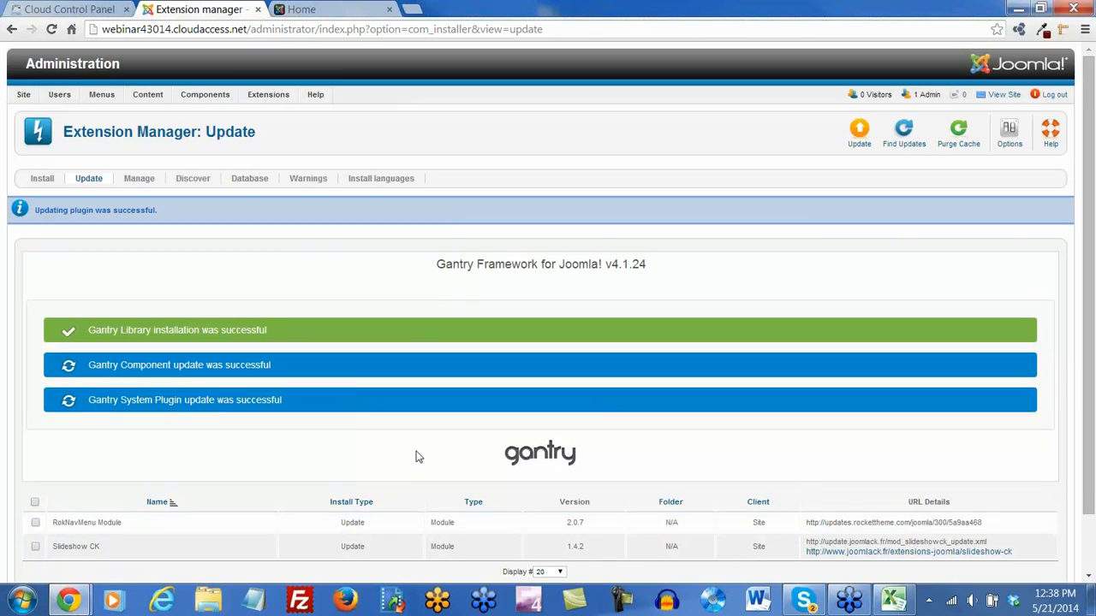
Install the RokNavMenu Module and Slideshow CK updates, rechecking until no updates remain
left_click(904, 136)
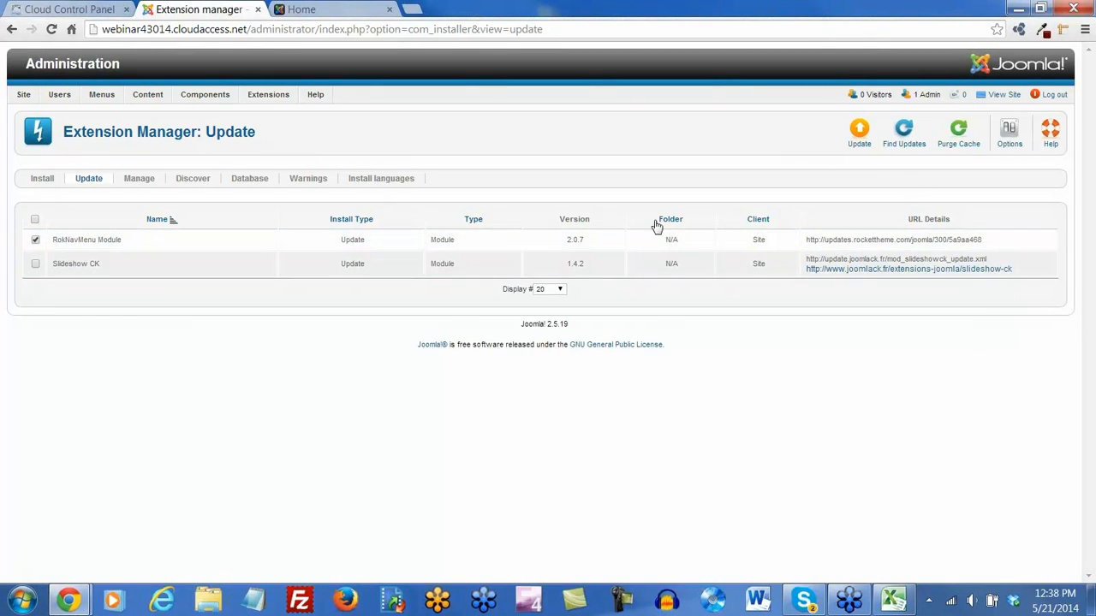
left_click(858, 135)
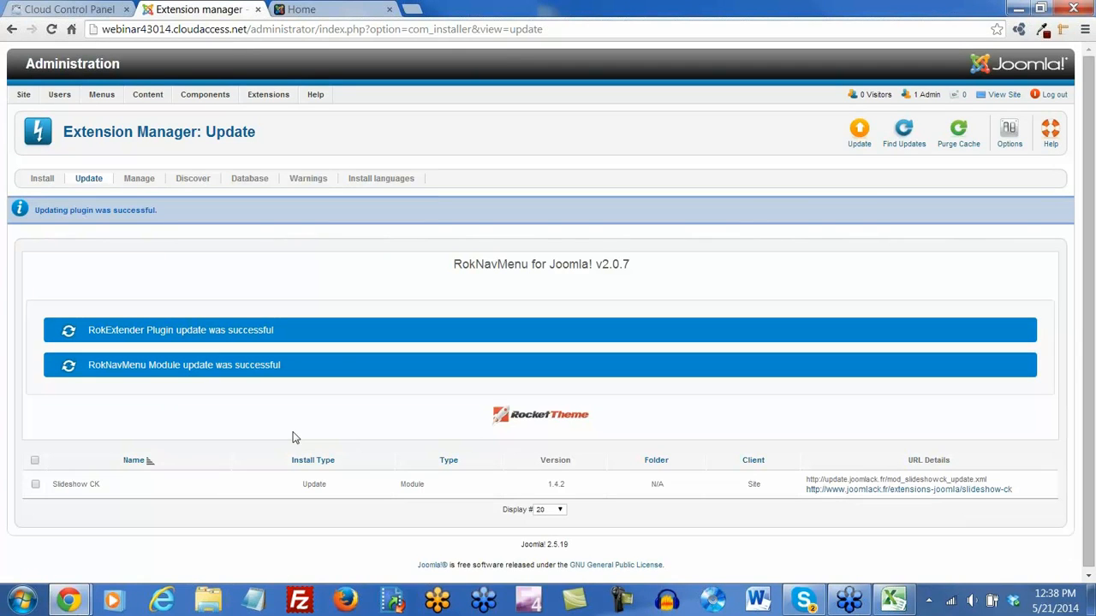
left_click(903, 133)
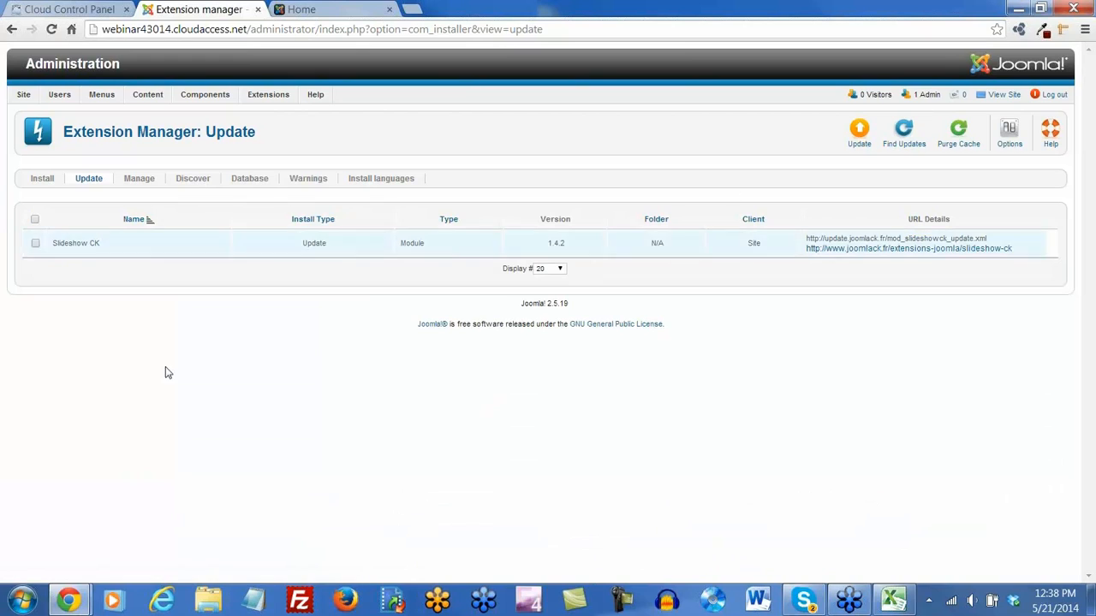
left_click(35, 244)
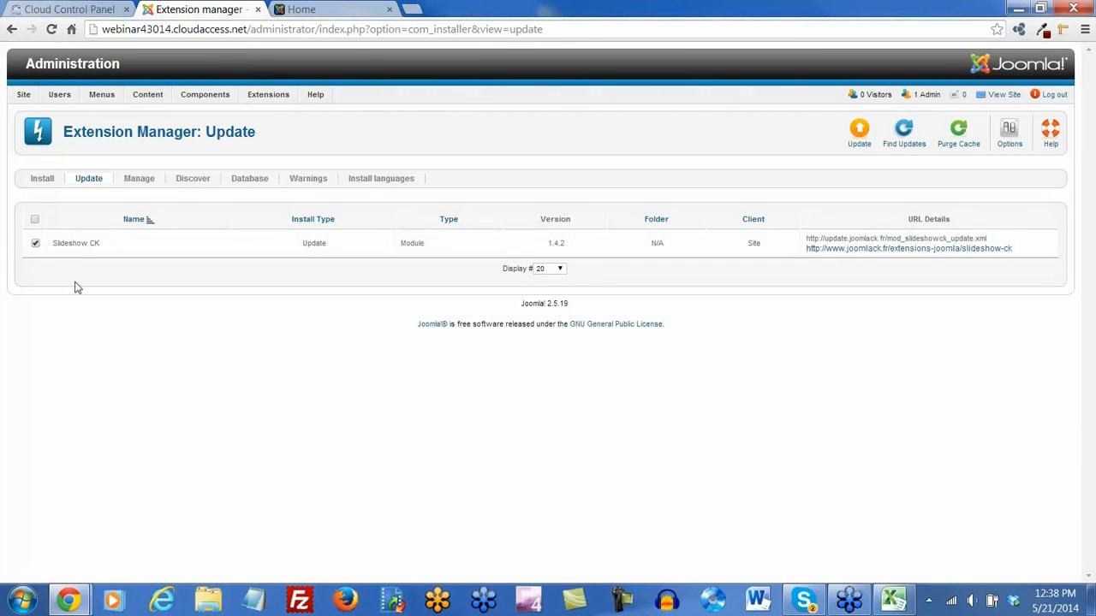
left_click(856, 137)
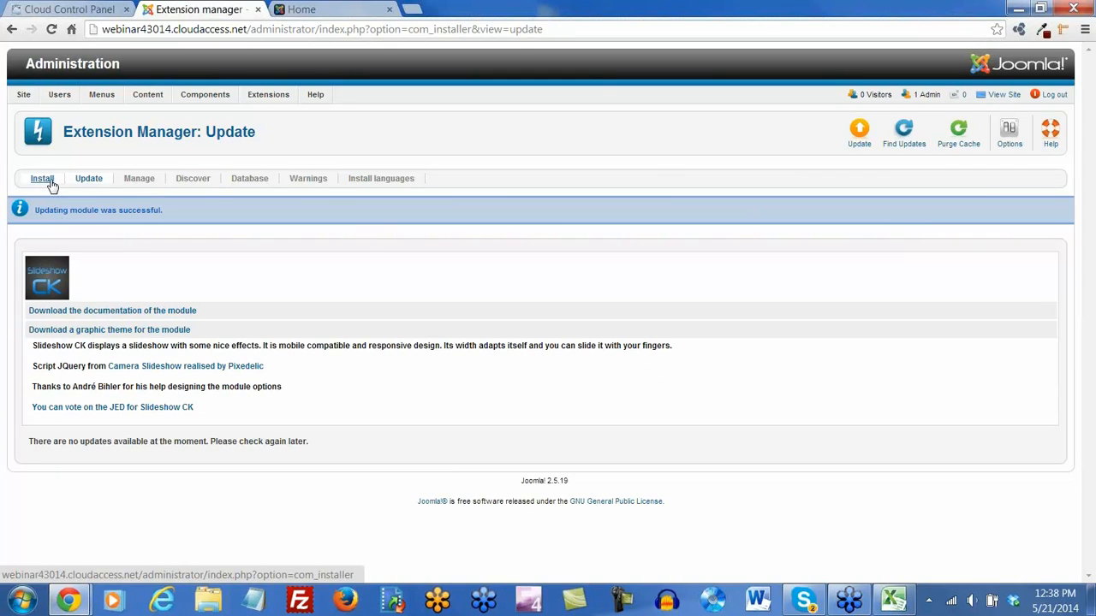
left_click(906, 131)
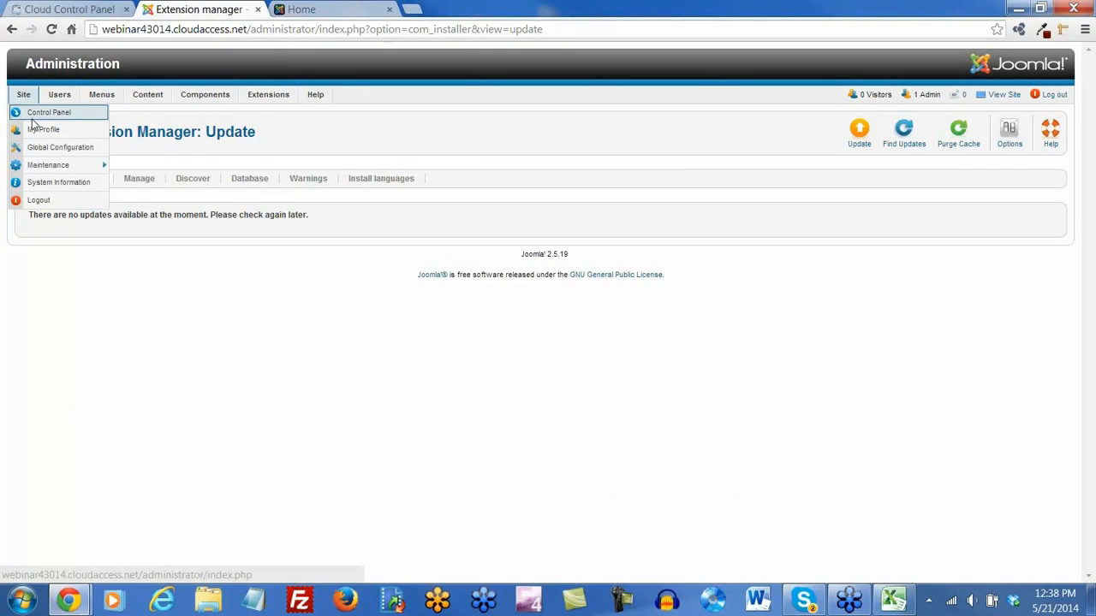
Install the Joomla 2.5.20 core update from the control panel
left_click(34, 110)
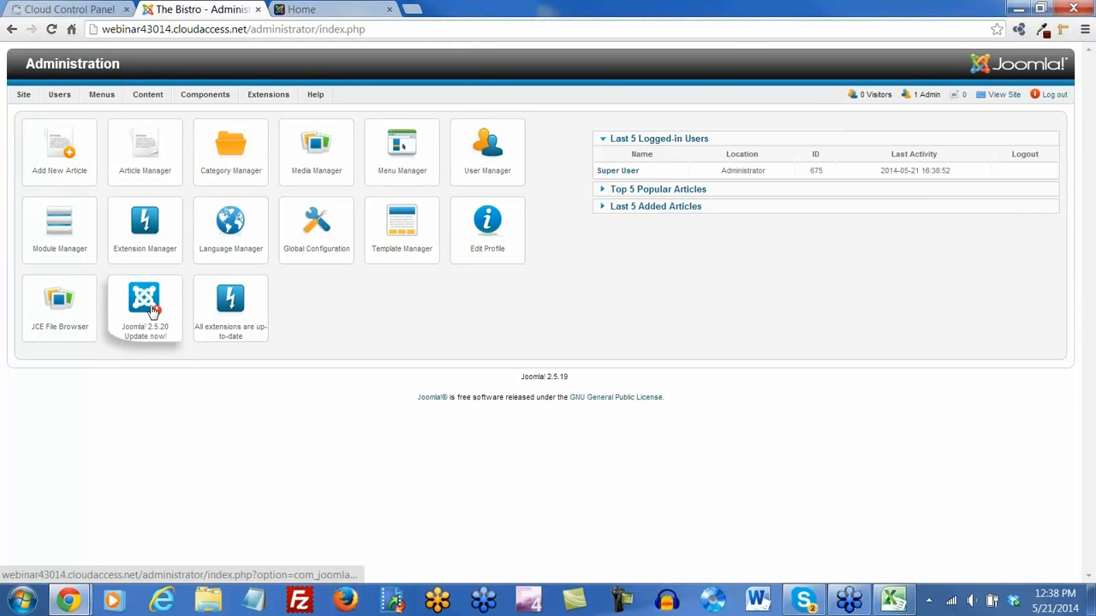
left_click(145, 308)
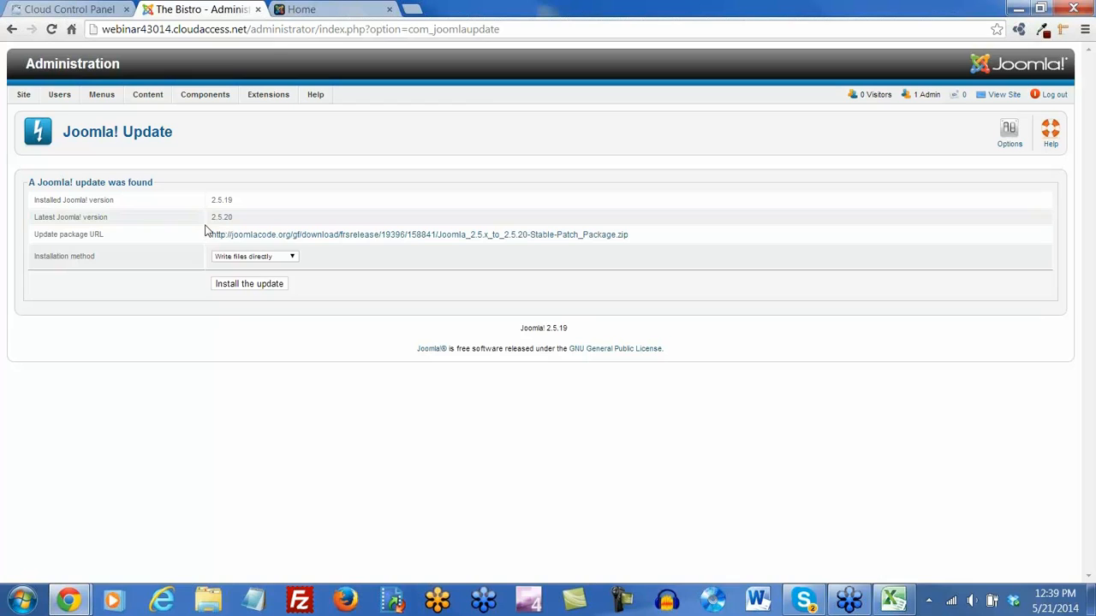
left_click(249, 284)
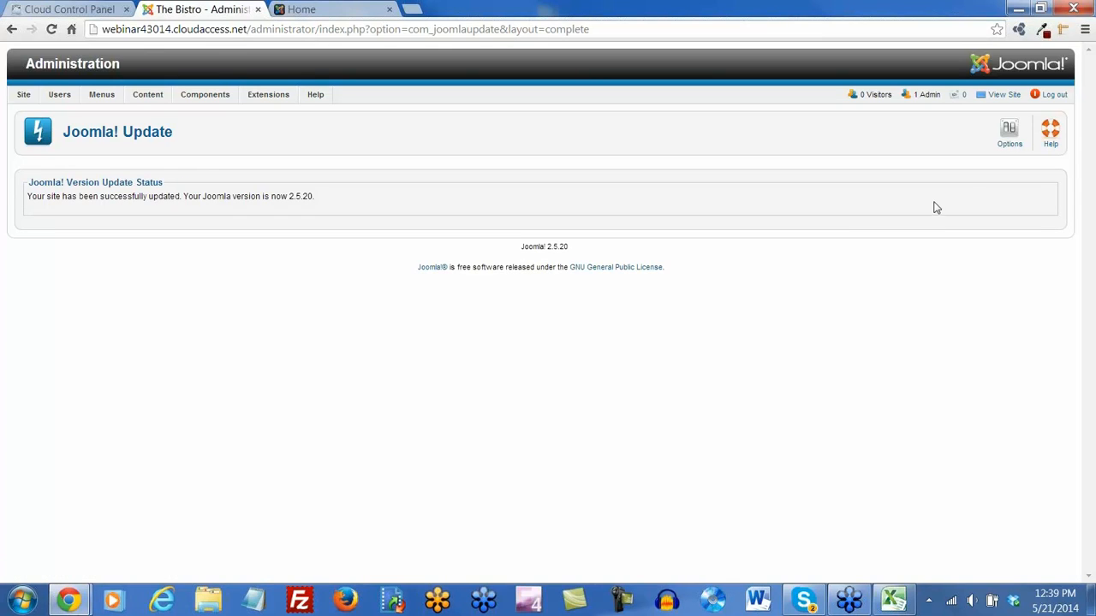
Choose Short Term Support as the Update server in Options, save, and confirm it stuck
left_click(1010, 139)
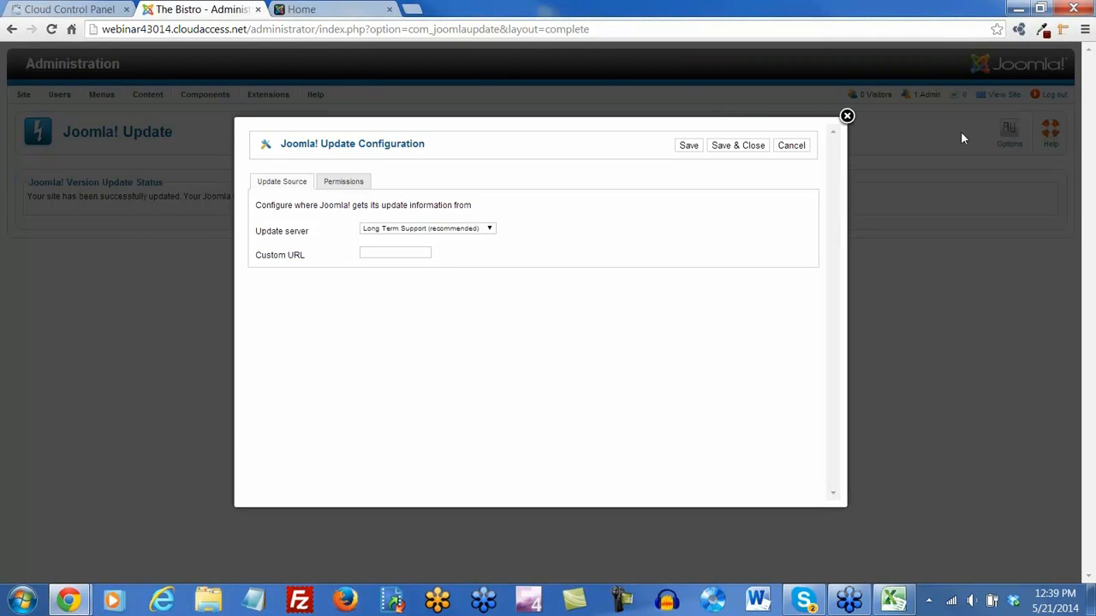
left_click(847, 116)
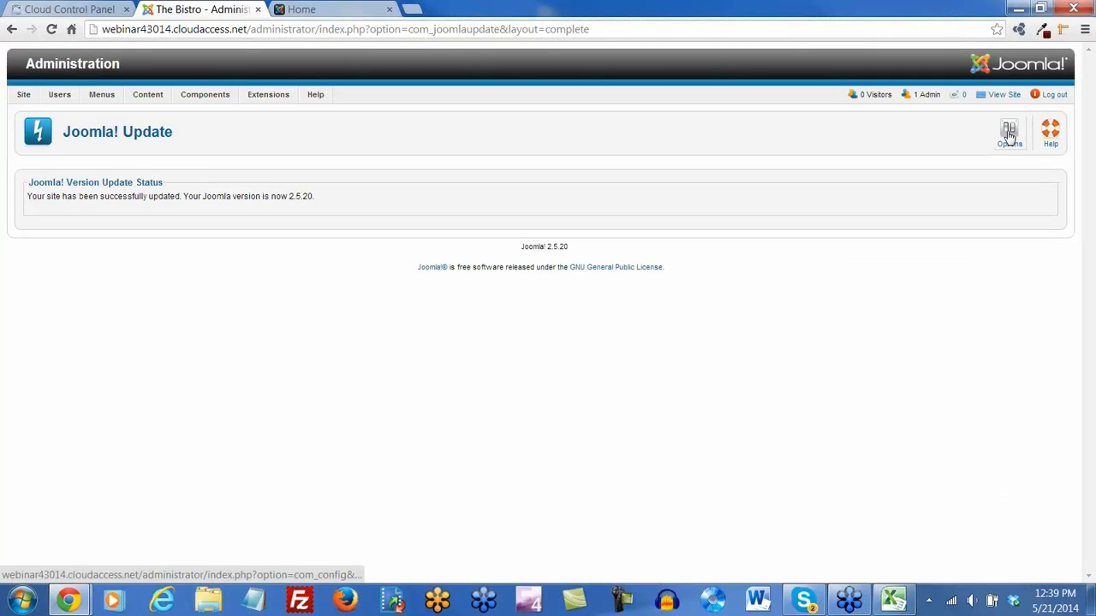
left_click(1009, 133)
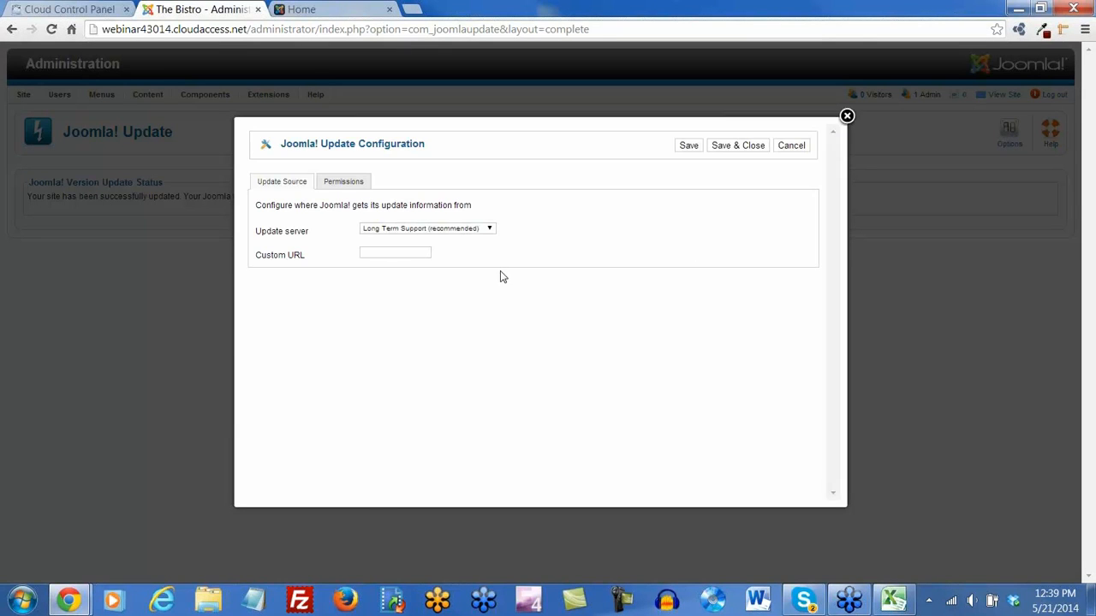
left_click(489, 231)
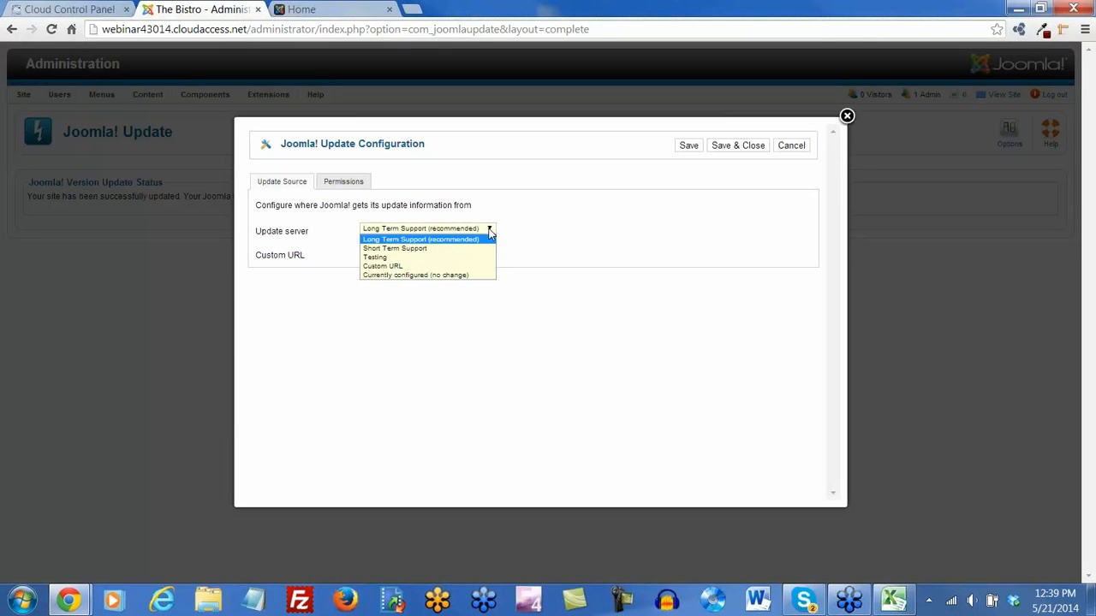
left_click(410, 249)
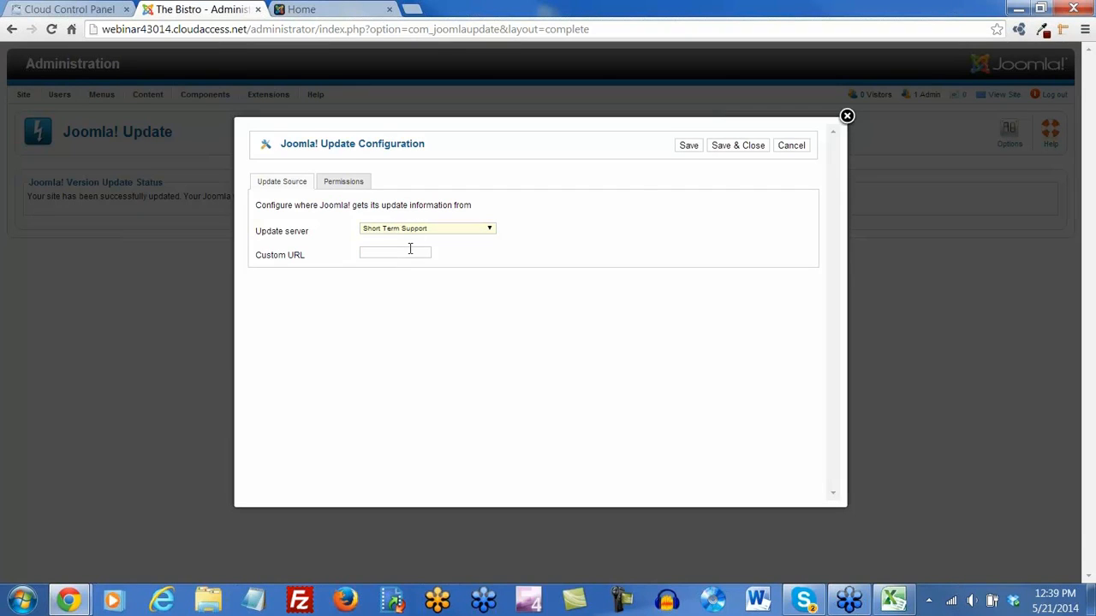
left_click(689, 146)
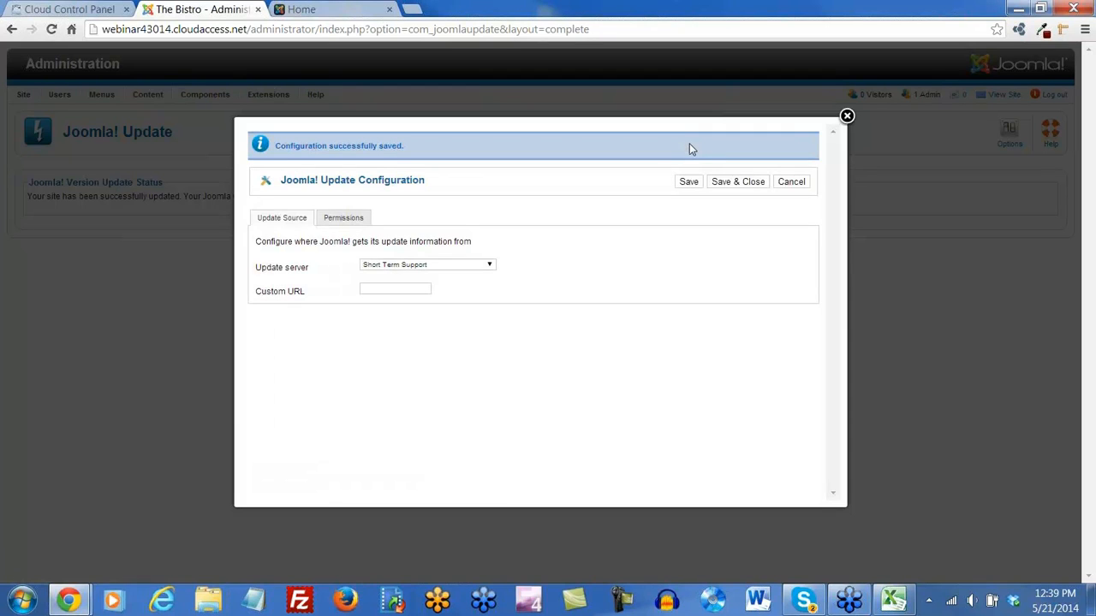
left_click(729, 186)
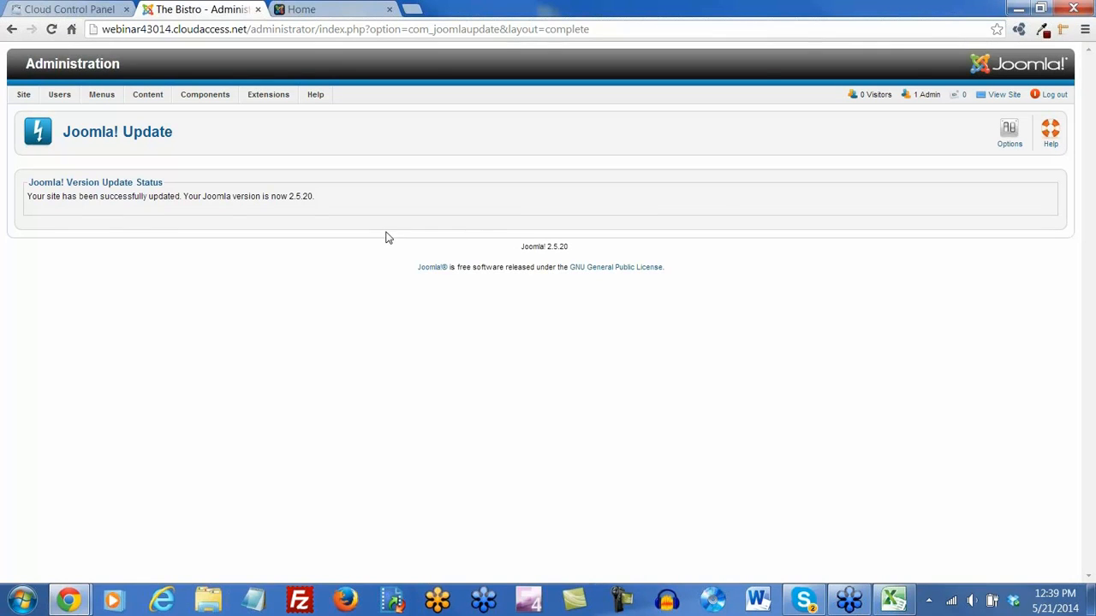
left_click(1008, 134)
left_click(491, 233)
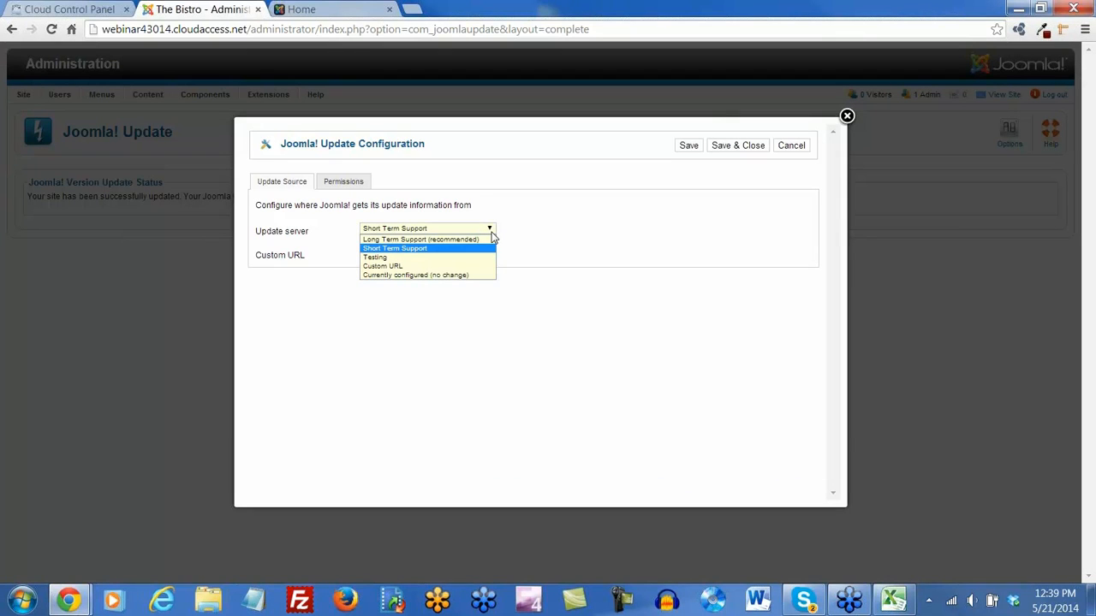
left_click(729, 148)
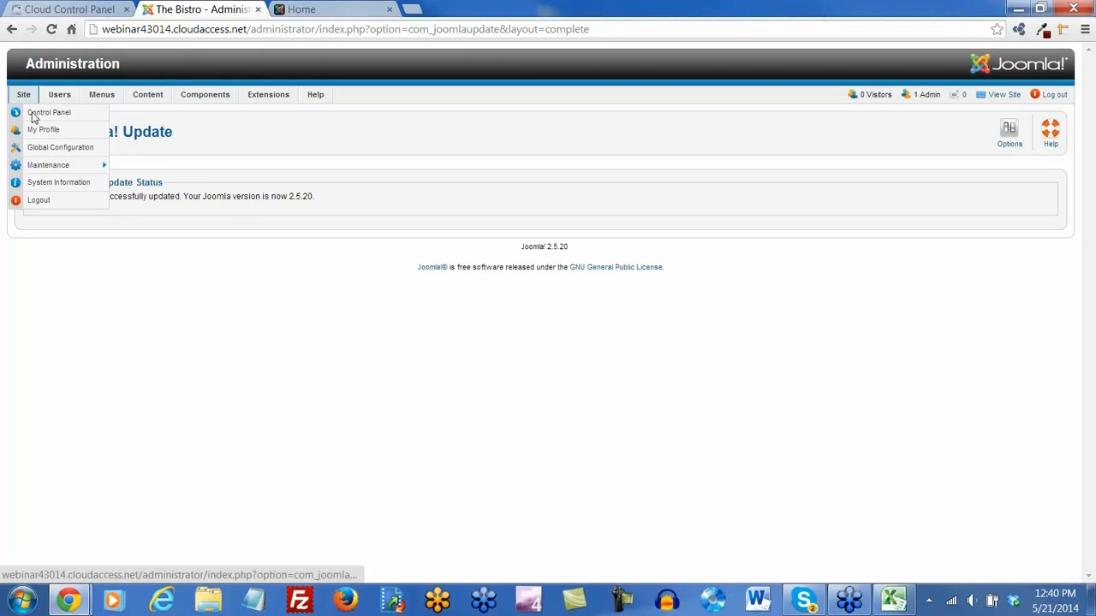
Install the Joomla 3.3.0 update from the control panel's update tile
left_click(33, 115)
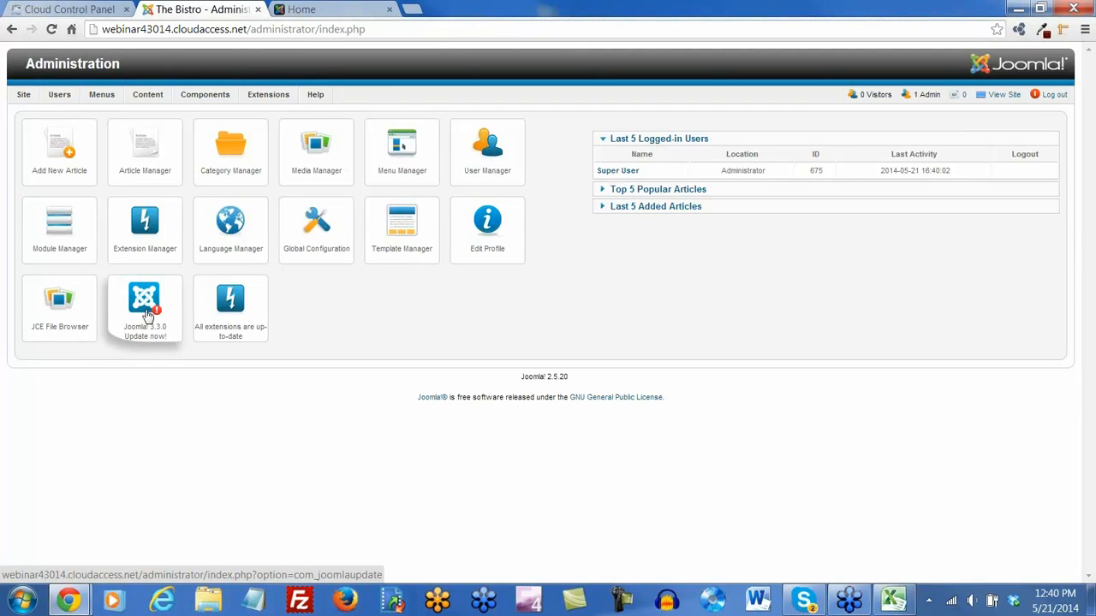
left_click(147, 315)
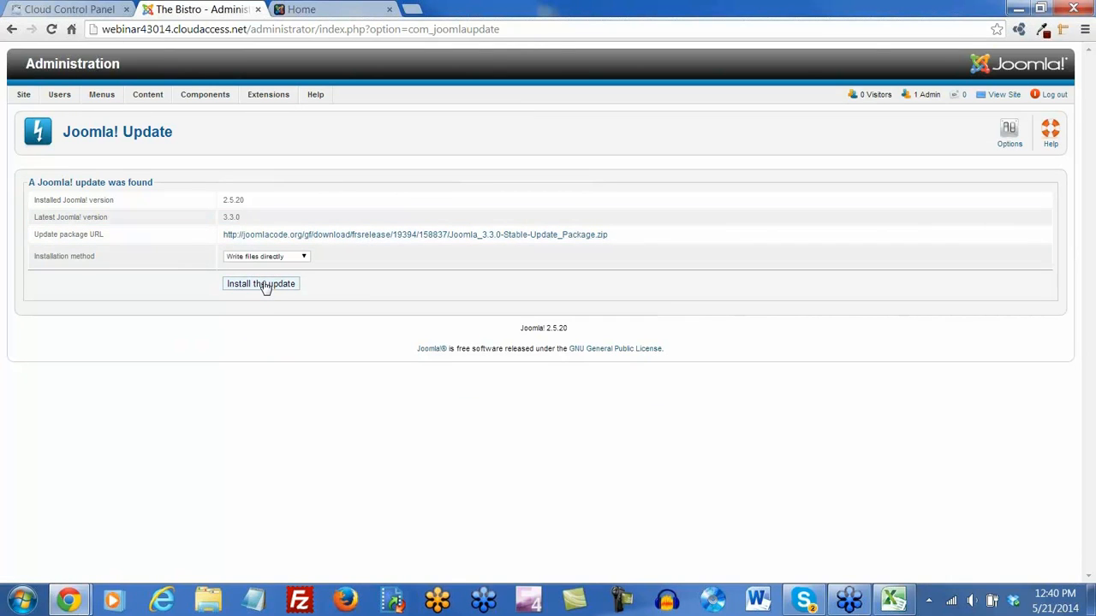
left_click(313, 9)
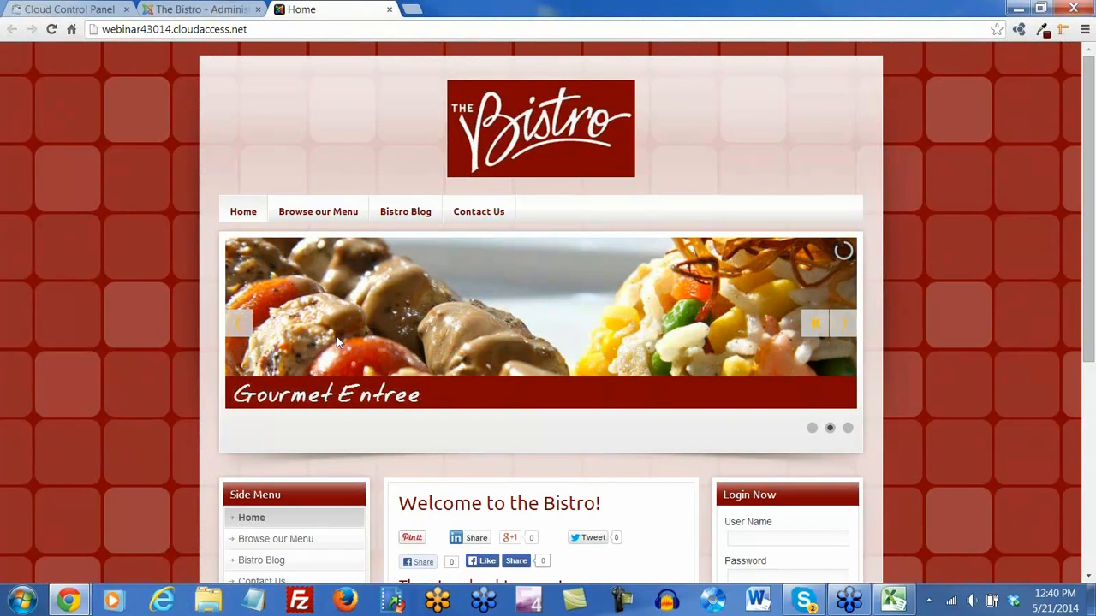
left_click(212, 10)
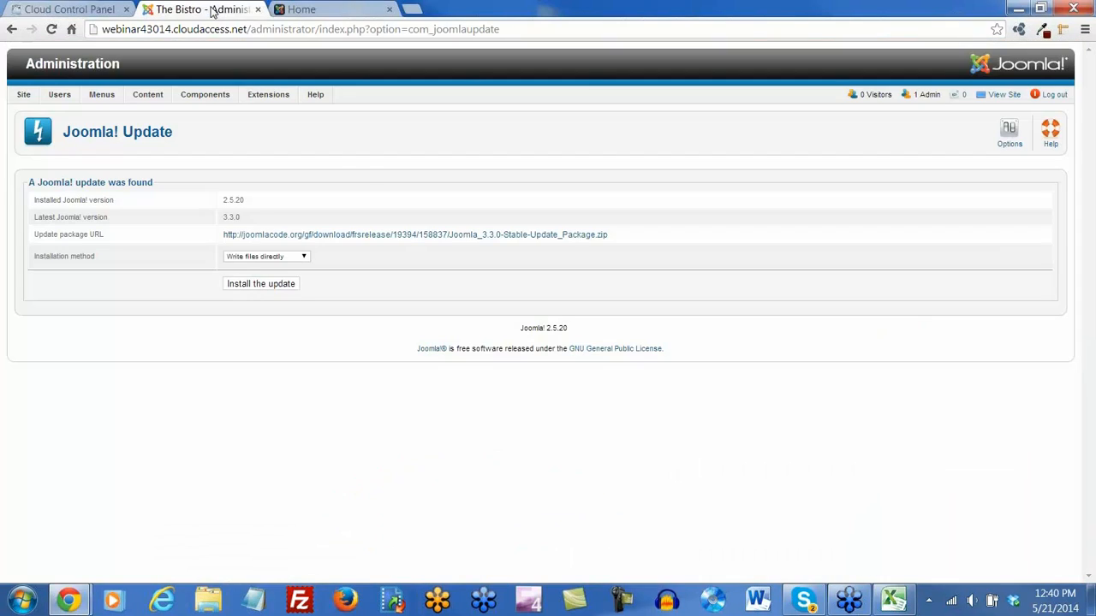
left_click(270, 290)
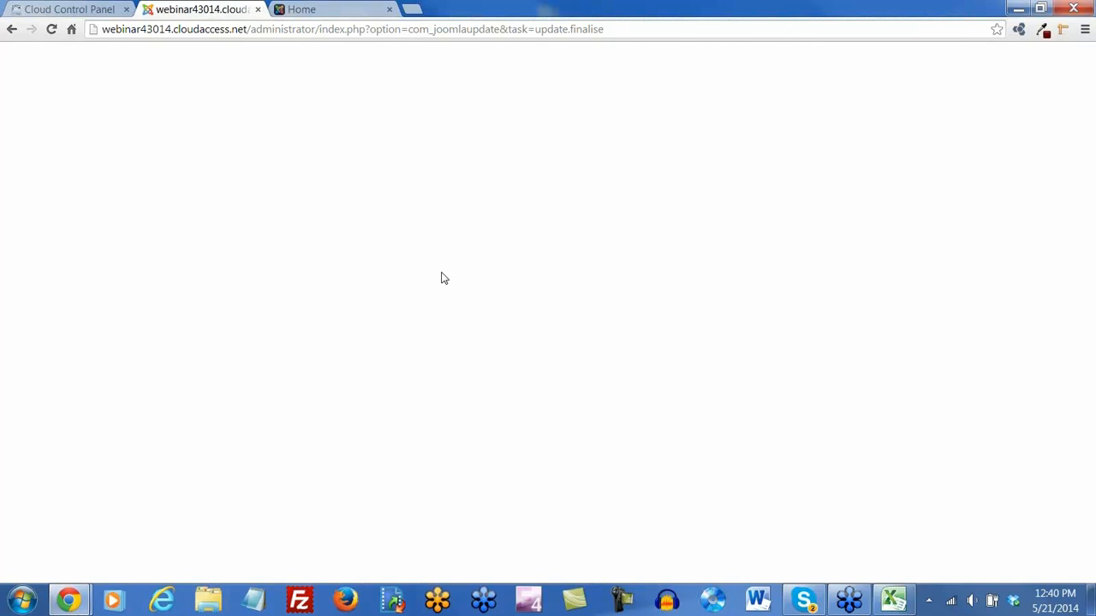
Close the finished update page and reload the Bistro front page
left_click(257, 9)
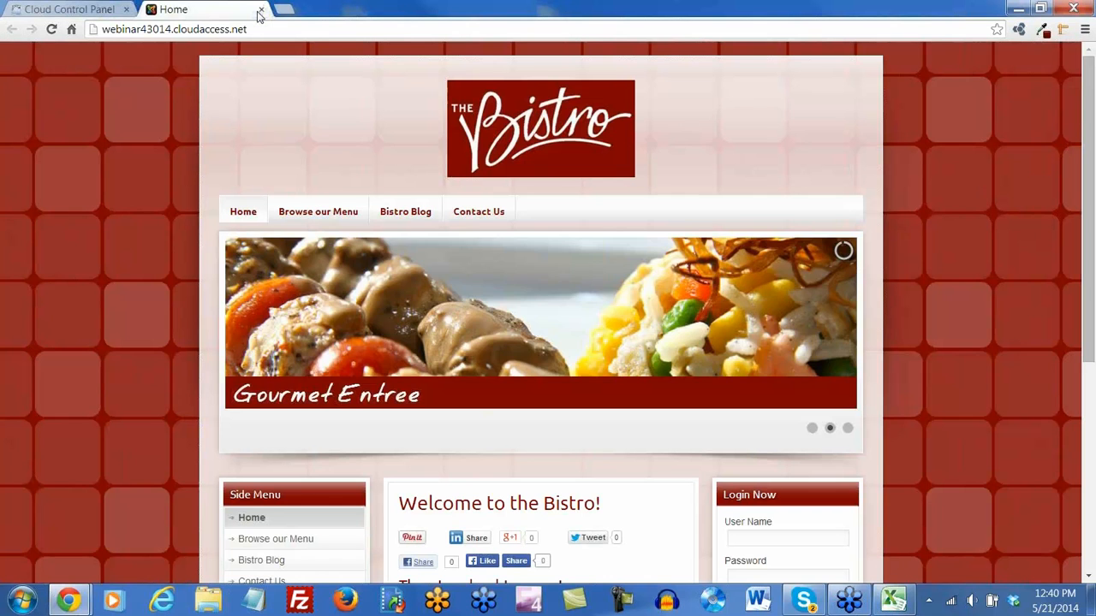
left_click(51, 29)
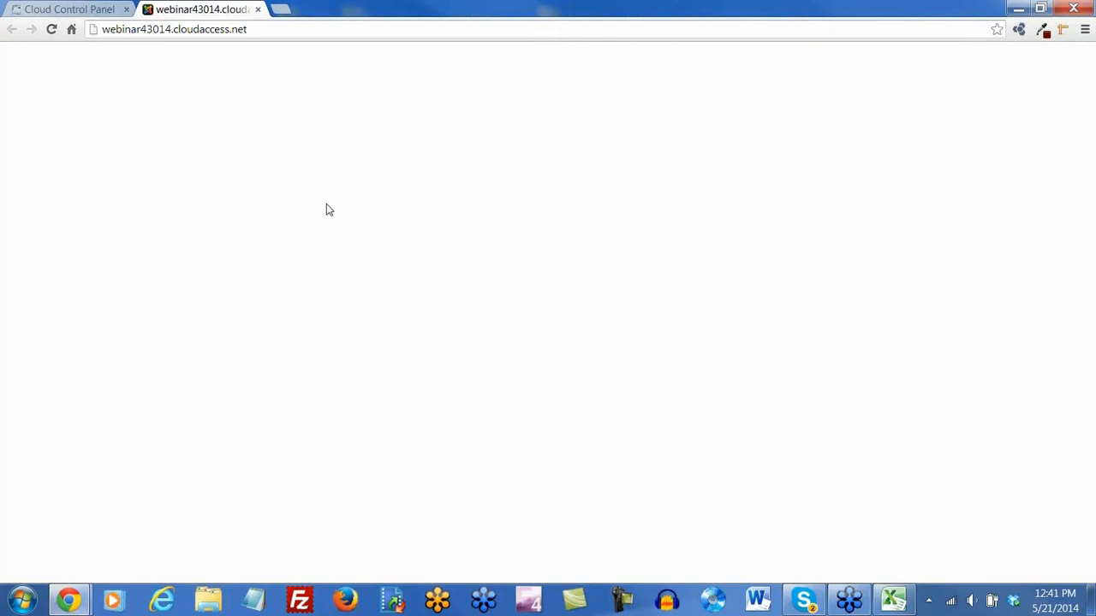
left_click(258, 9)
Log in to the Joomla administration for artgallery.cloudaccess.net from the top of the client area
scroll(753, 308, "up", 1)
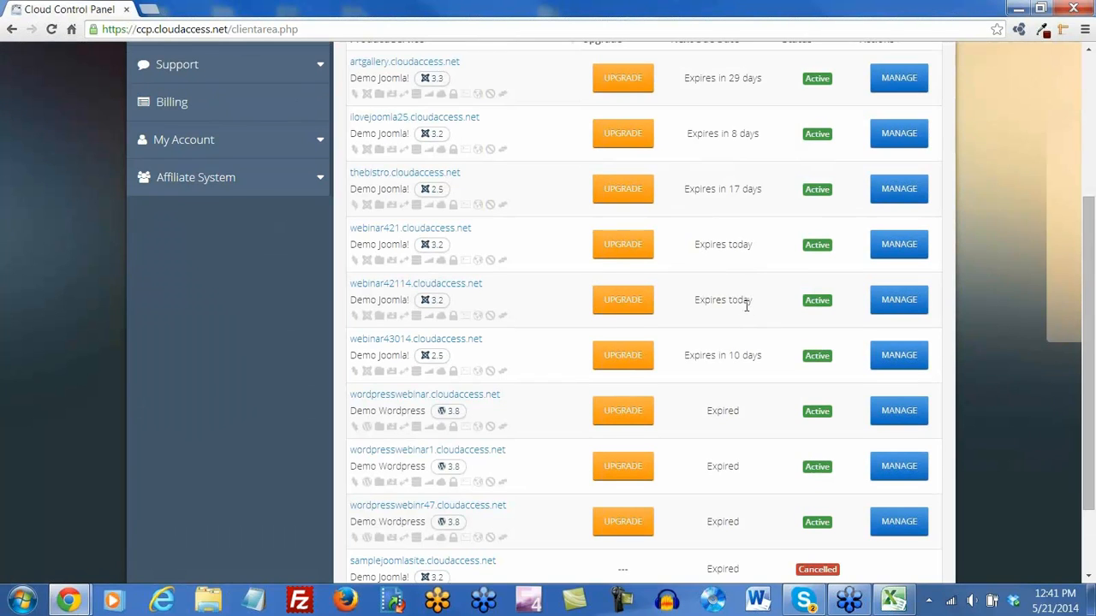
scroll(746, 306, "up", 4)
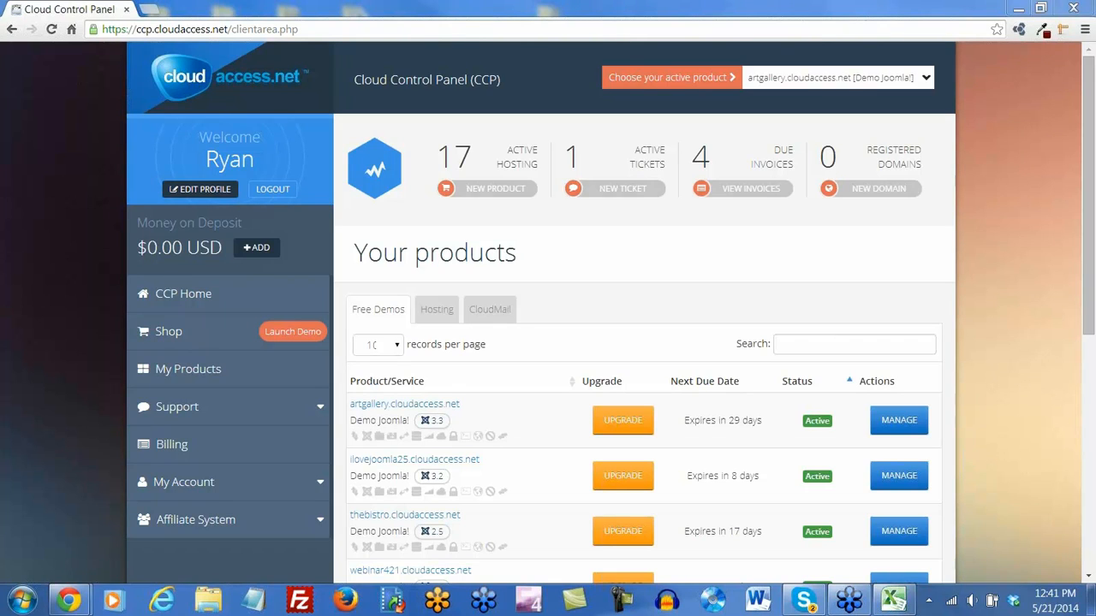
left_click(367, 438)
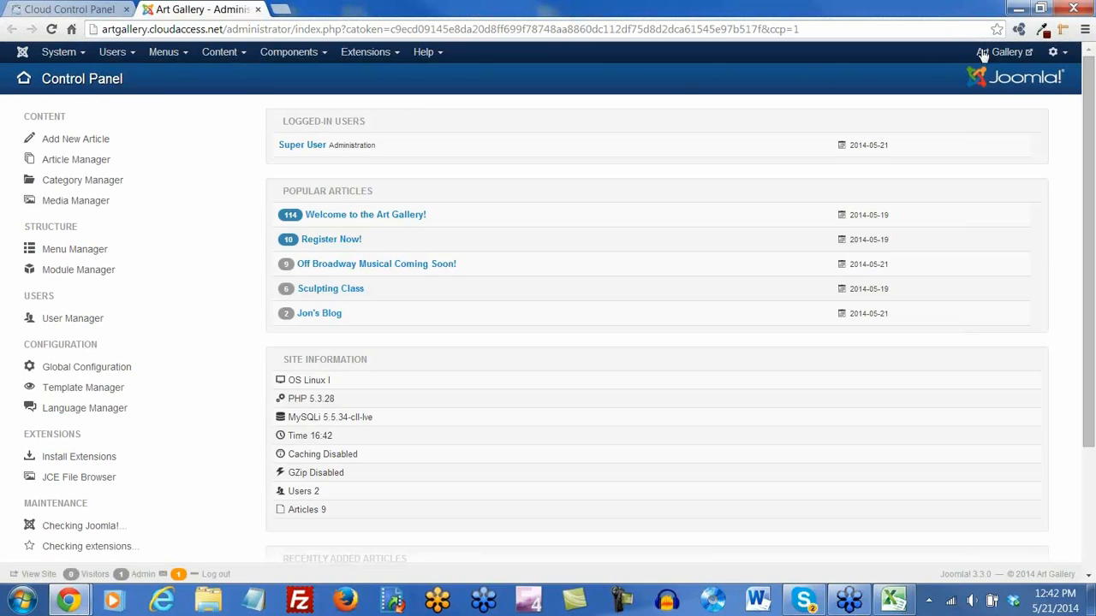
Open the Art Gallery front end on its Art Classes page, then return to the admin tab
left_click(1004, 52)
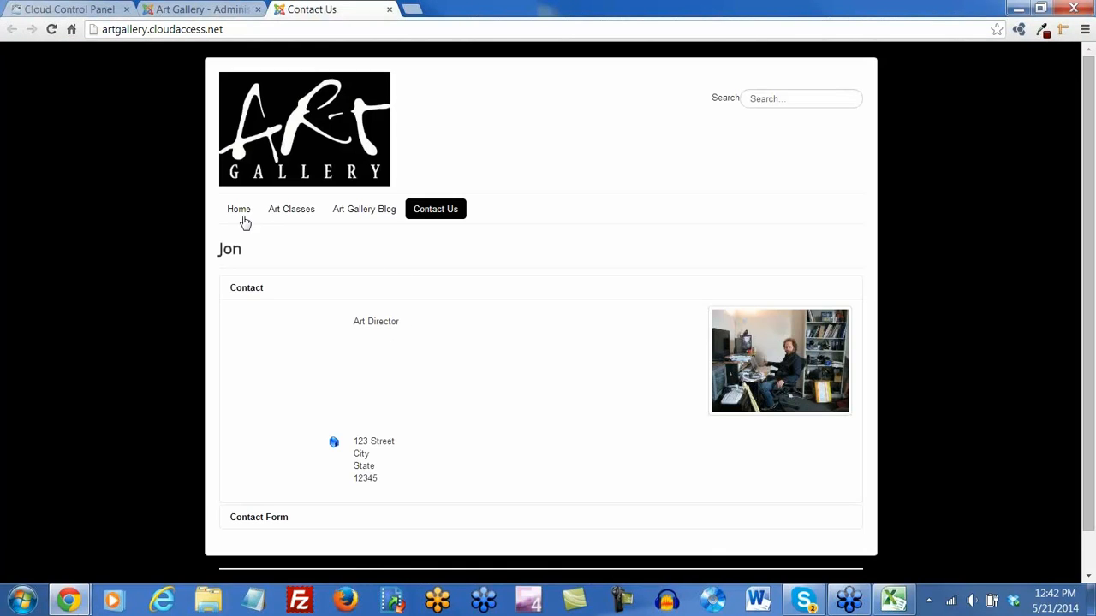
left_click(218, 9)
left_click(317, 10)
left_click(298, 213)
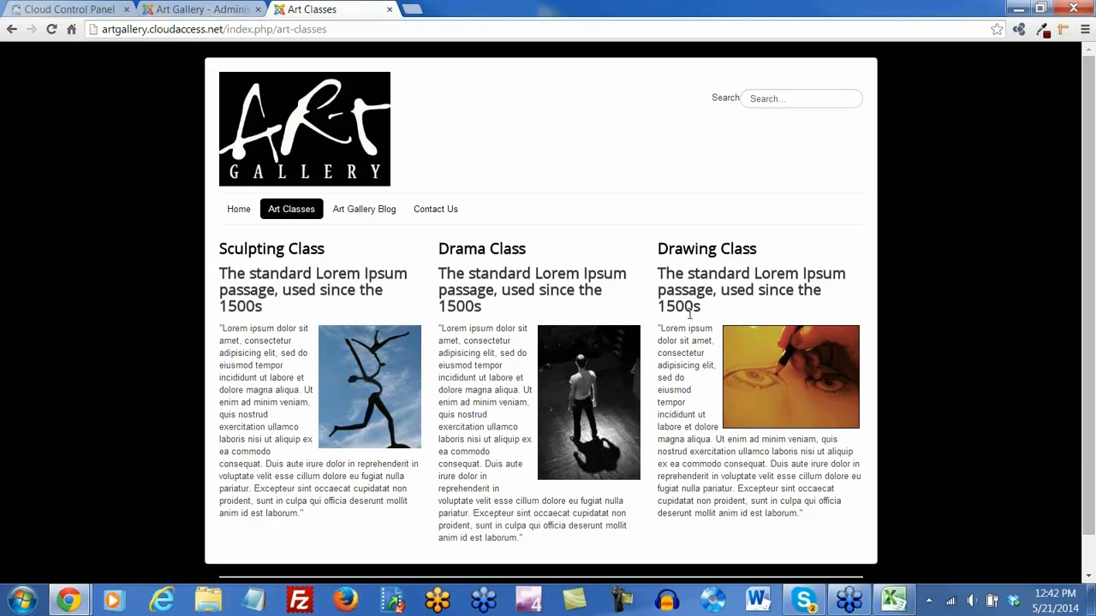
left_click(190, 12)
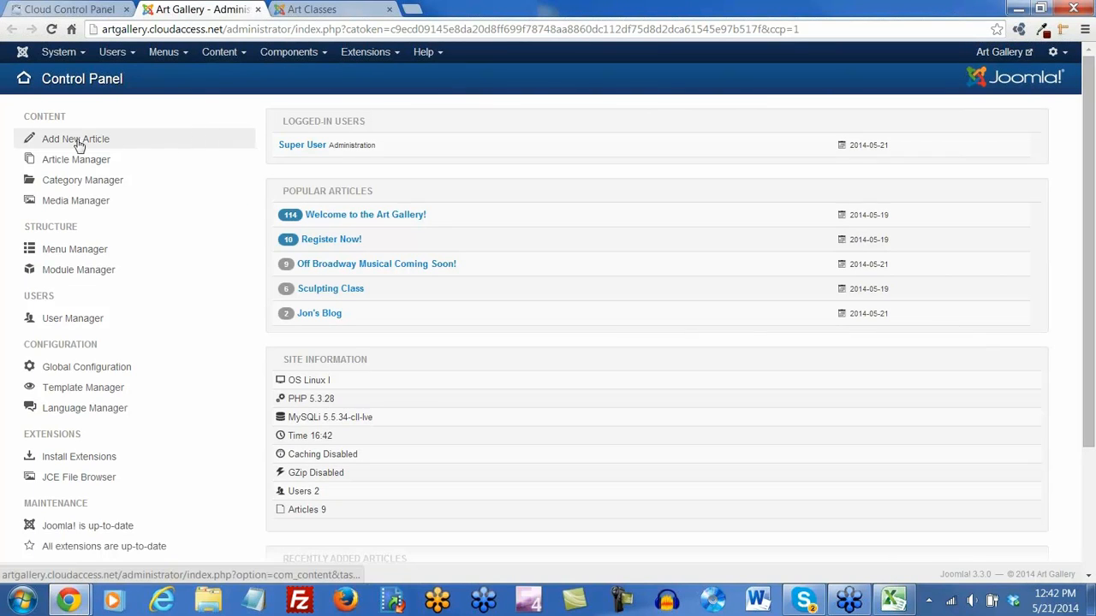
Set the Drawing Class article's Access to Registered, then save and close it
left_click(237, 55)
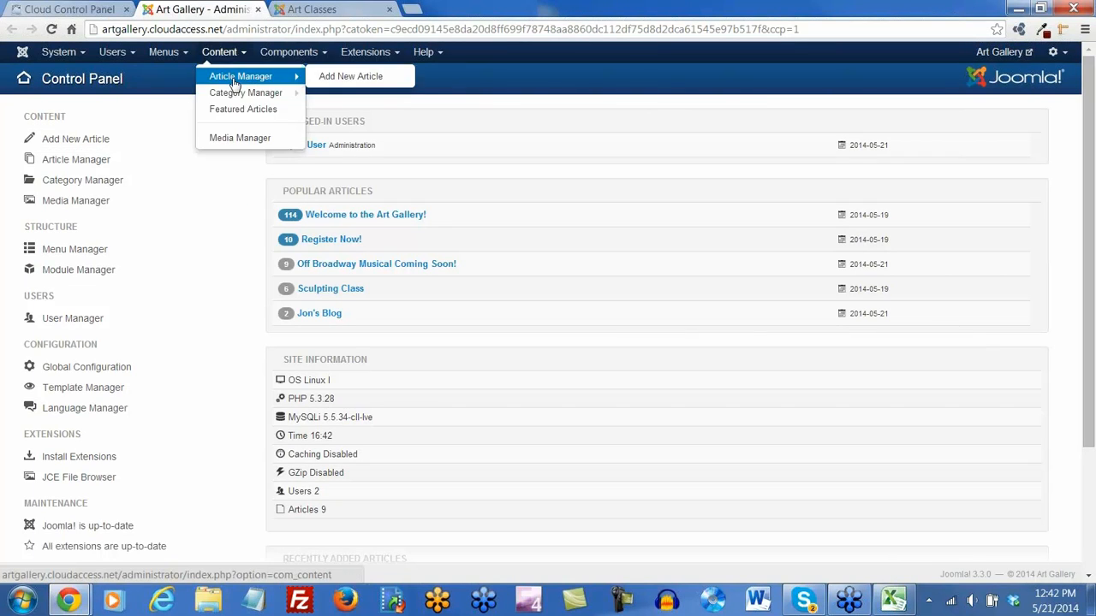
left_click(234, 83)
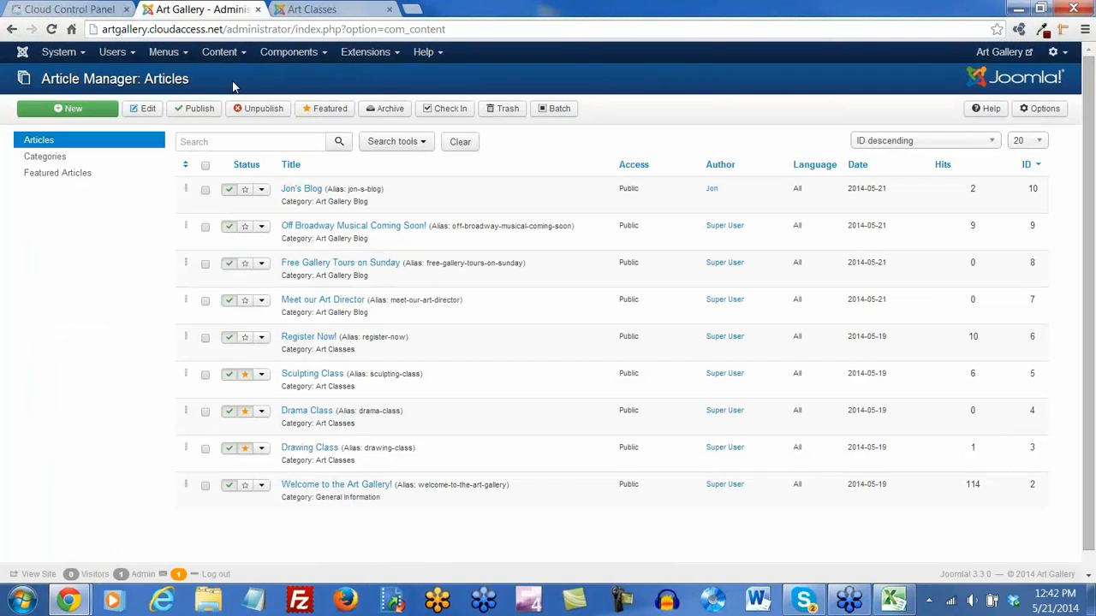
left_click(314, 452)
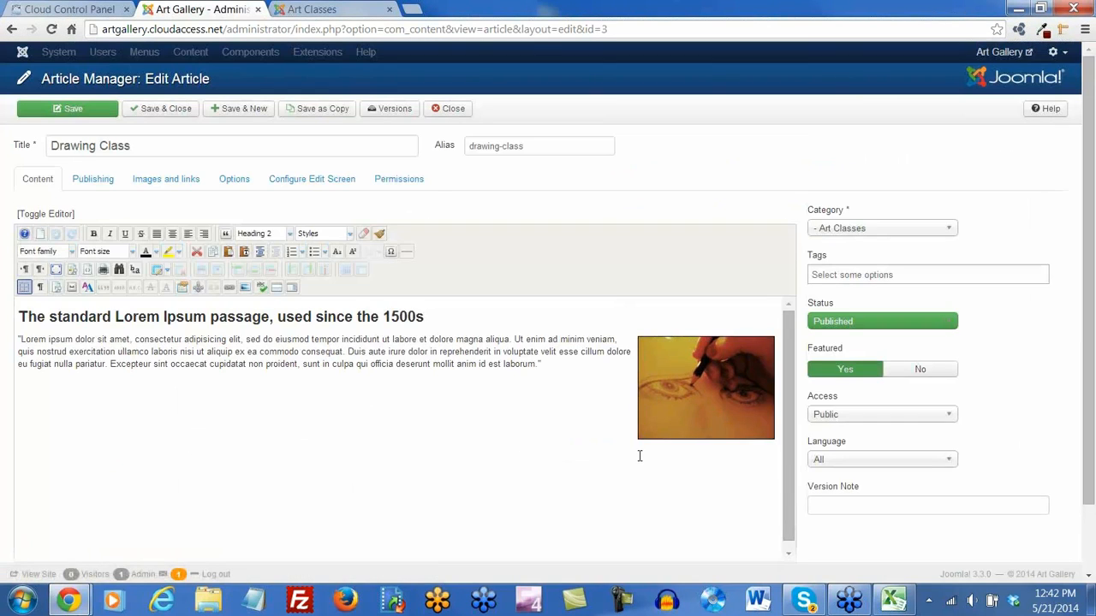
scroll(963, 422, "down", 1)
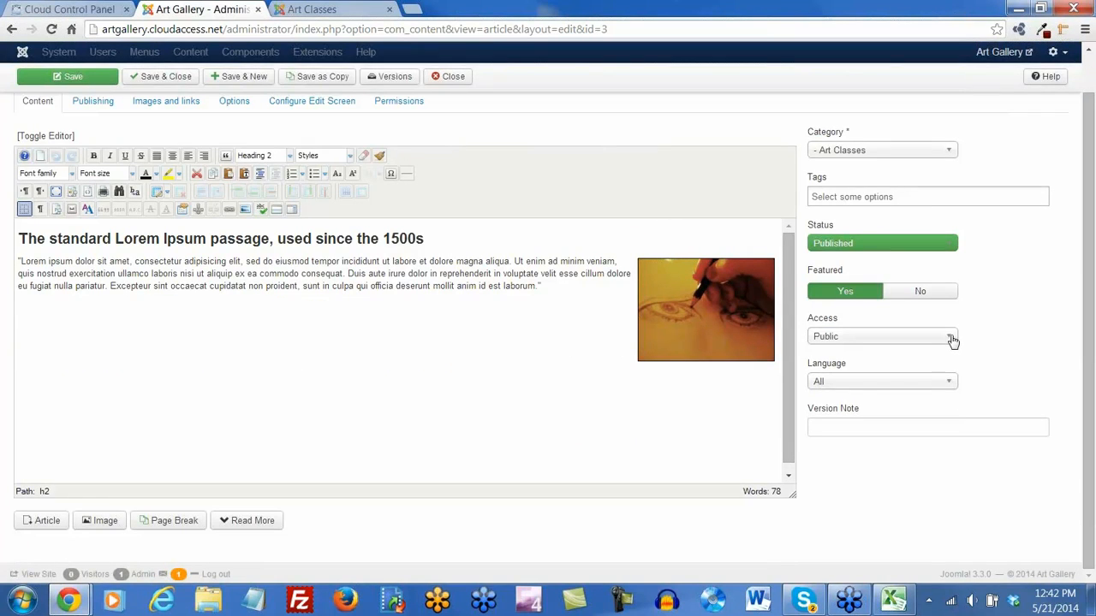
left_click(953, 338)
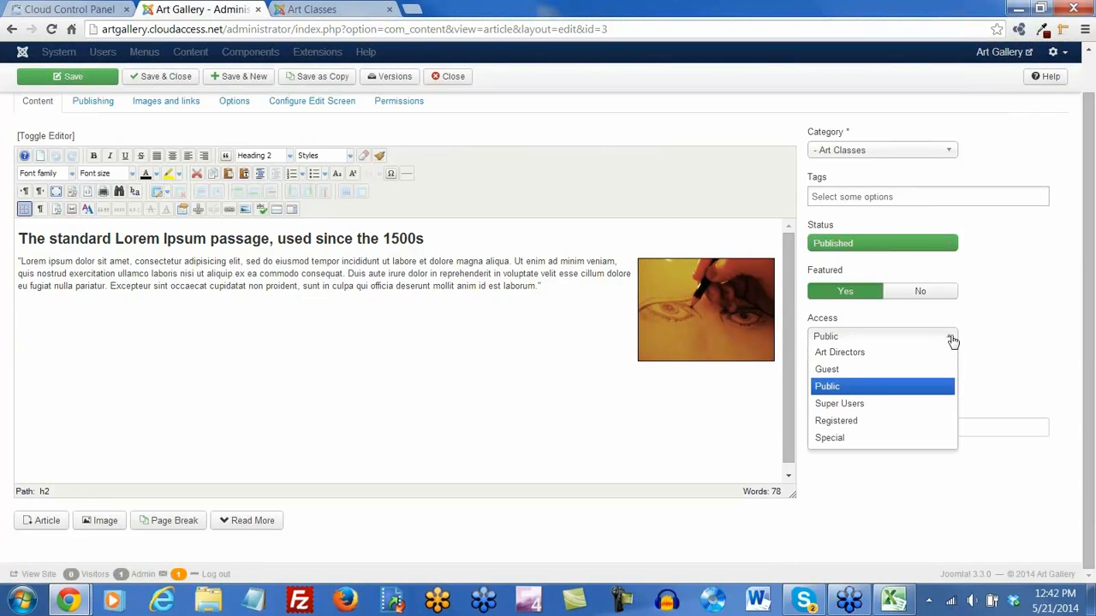
left_click(847, 420)
scroll(814, 514, "up", 1)
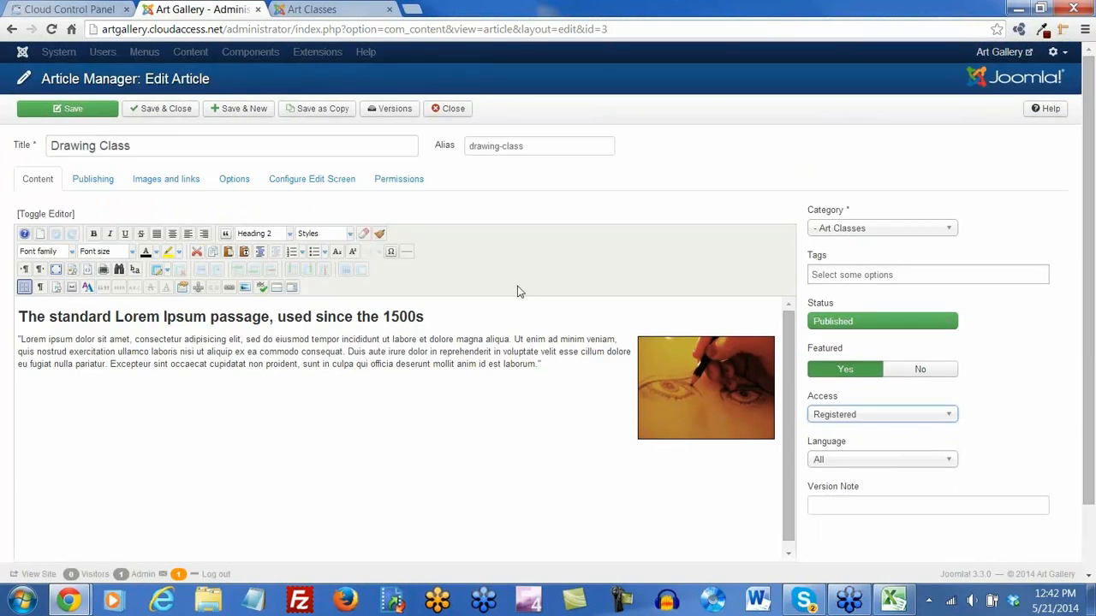
left_click(70, 112)
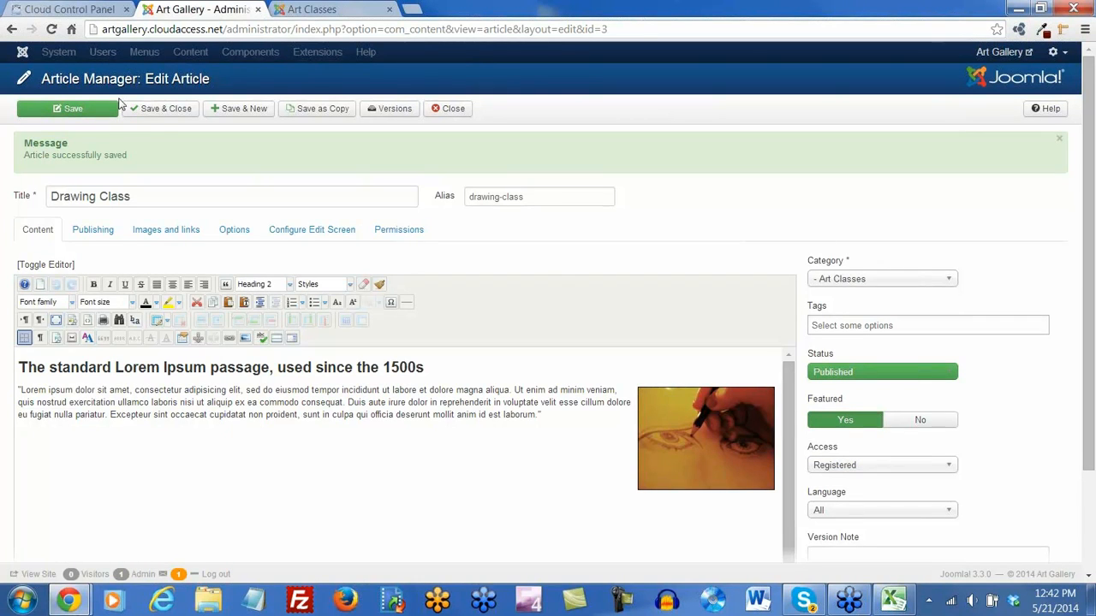
left_click(161, 114)
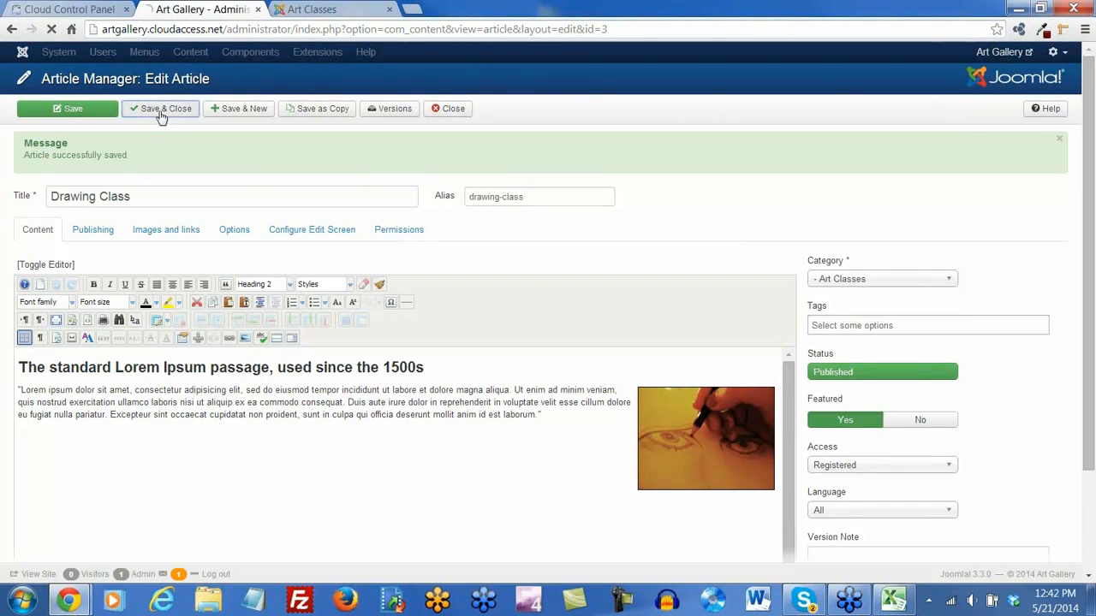
left_click(313, 12)
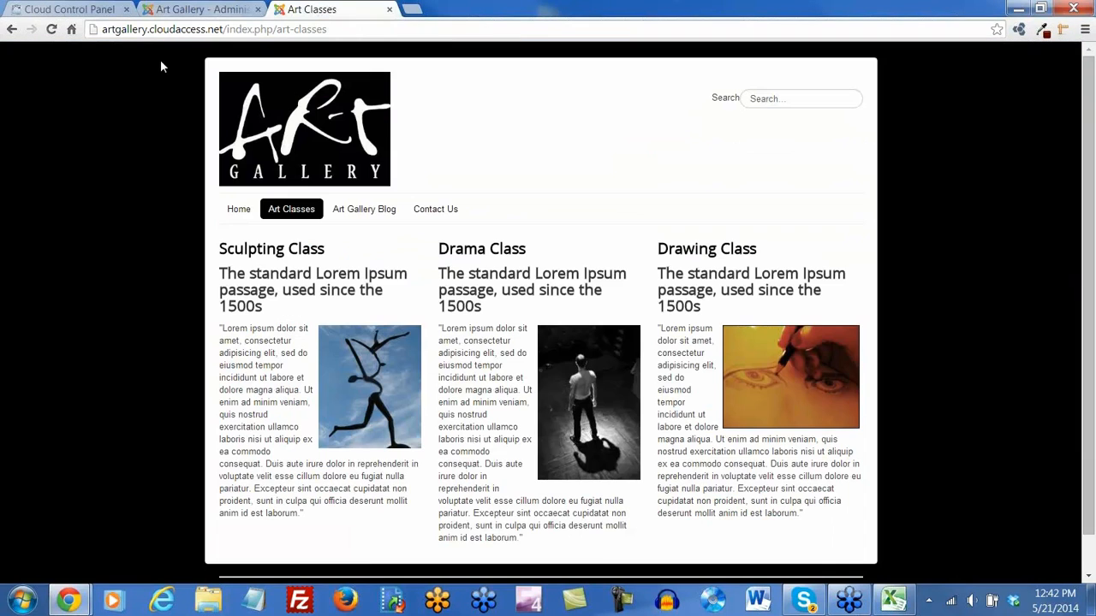
Reload, go to the Art Gallery Home page, and leave the Login User Name field empty
key("F5")
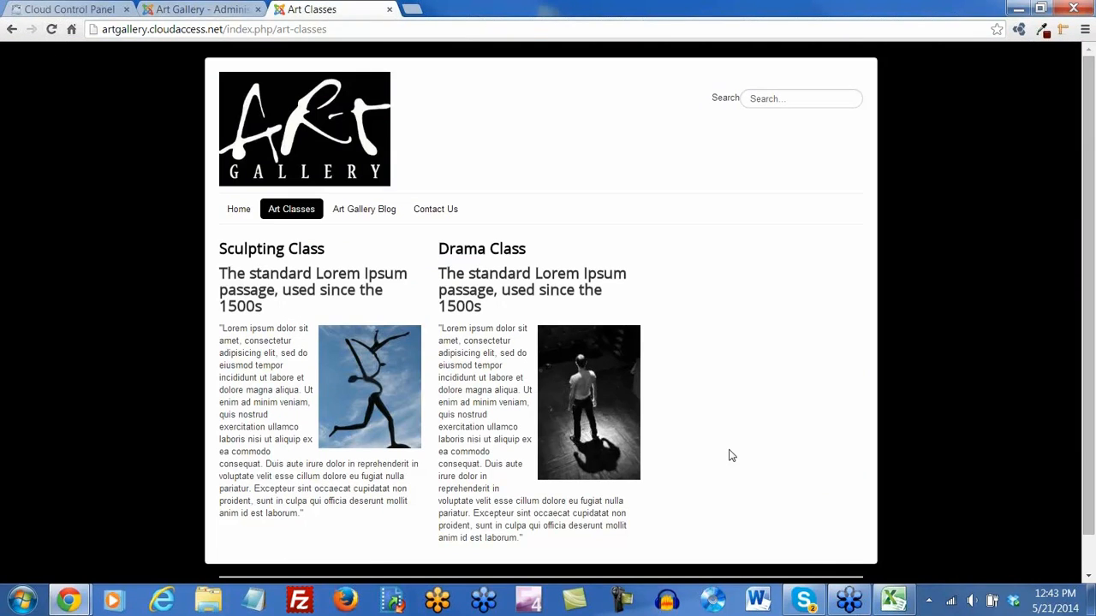
left_click(238, 211)
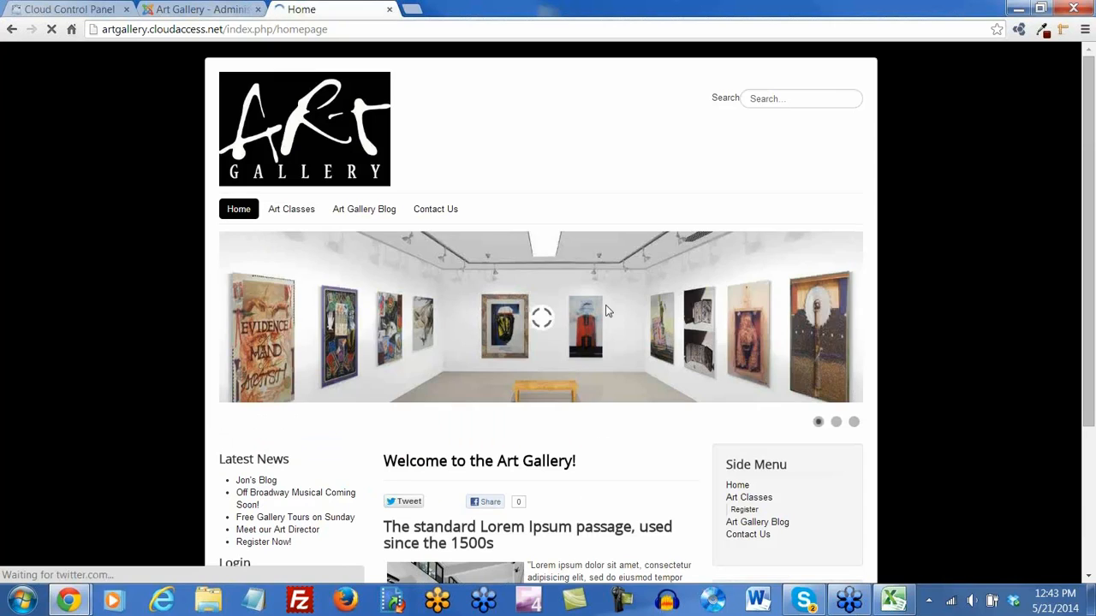
scroll(601, 313, "down", 2)
left_click(268, 382)
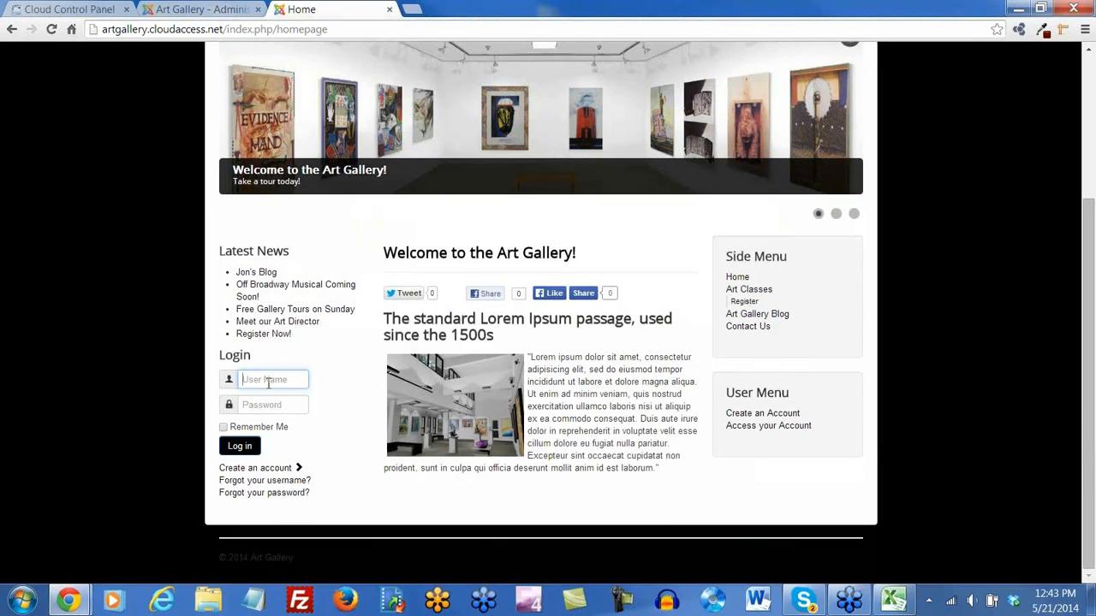
type("L")
key("BackSpace")
Fill the registration form with the member's name, username, password and e-mail address
left_click(267, 469)
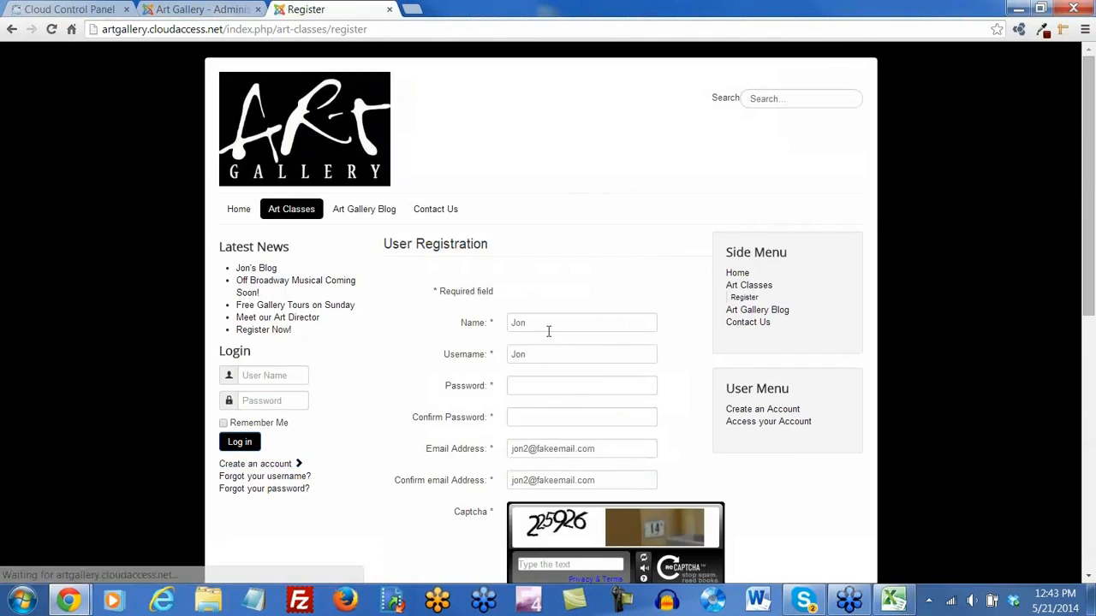
left_click(489, 325)
type("Lexi")
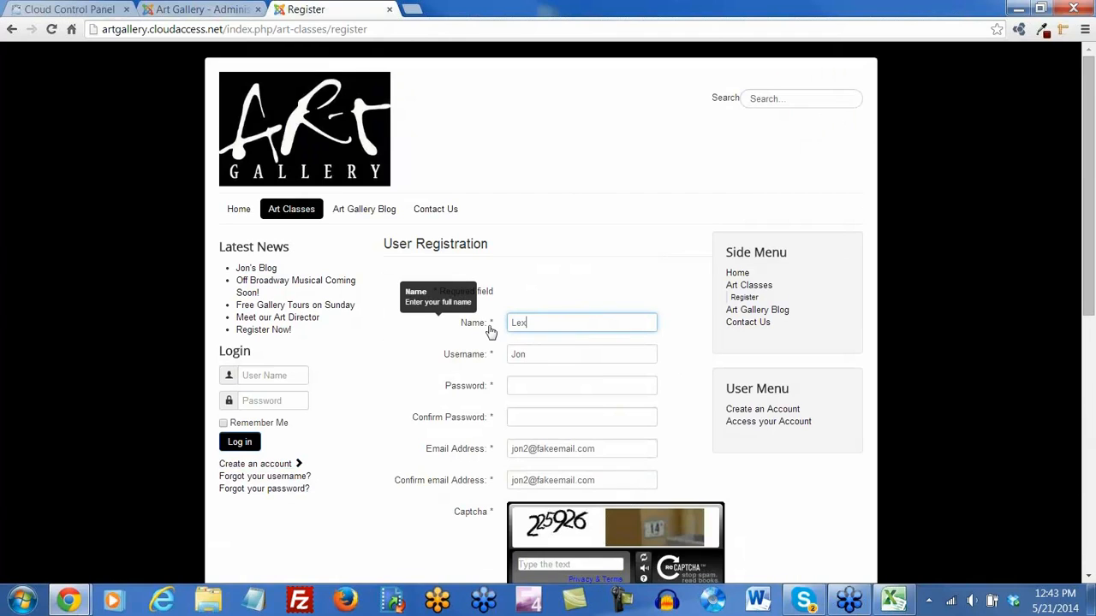
key("Tab")
type("Lexi")
key("Tab")
type("•••")
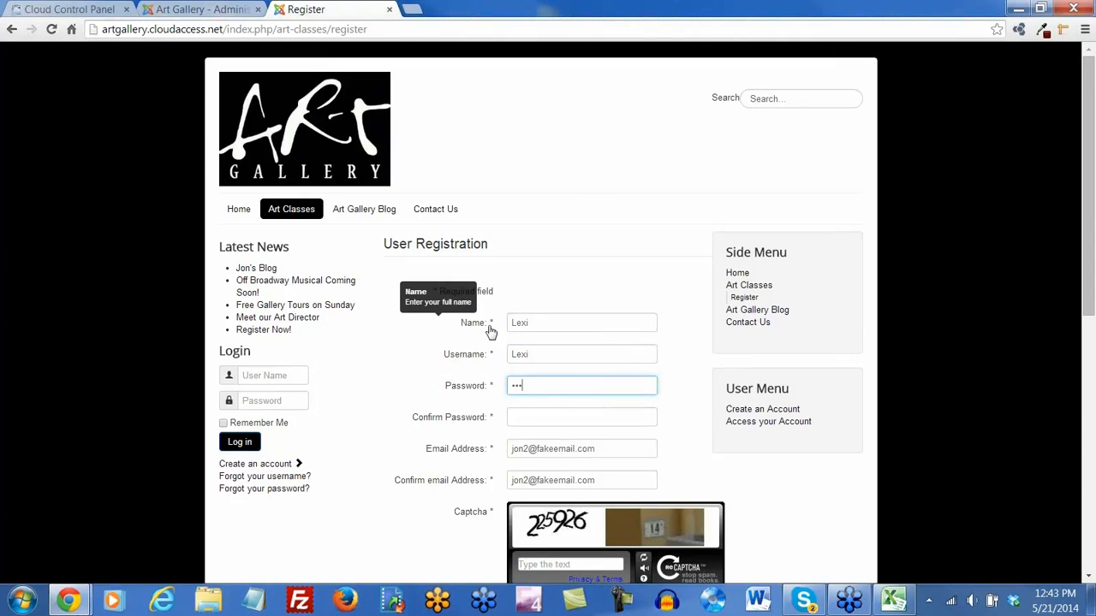
type("••••")
key("Tab")
type("•••••••")
key("Tab")
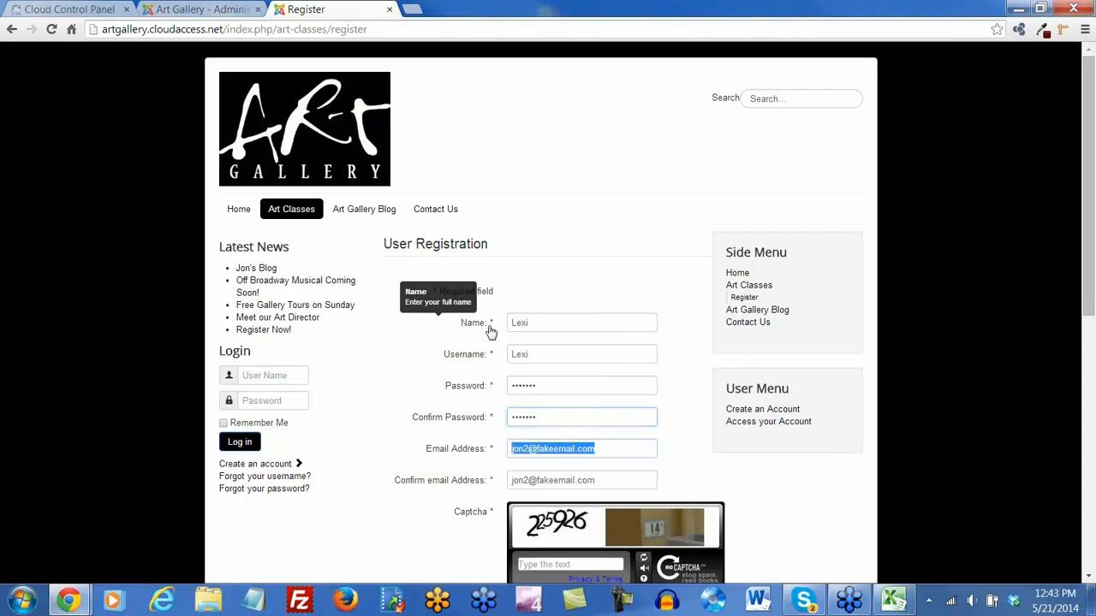
key("BackSpace")
type("lexi@fake")
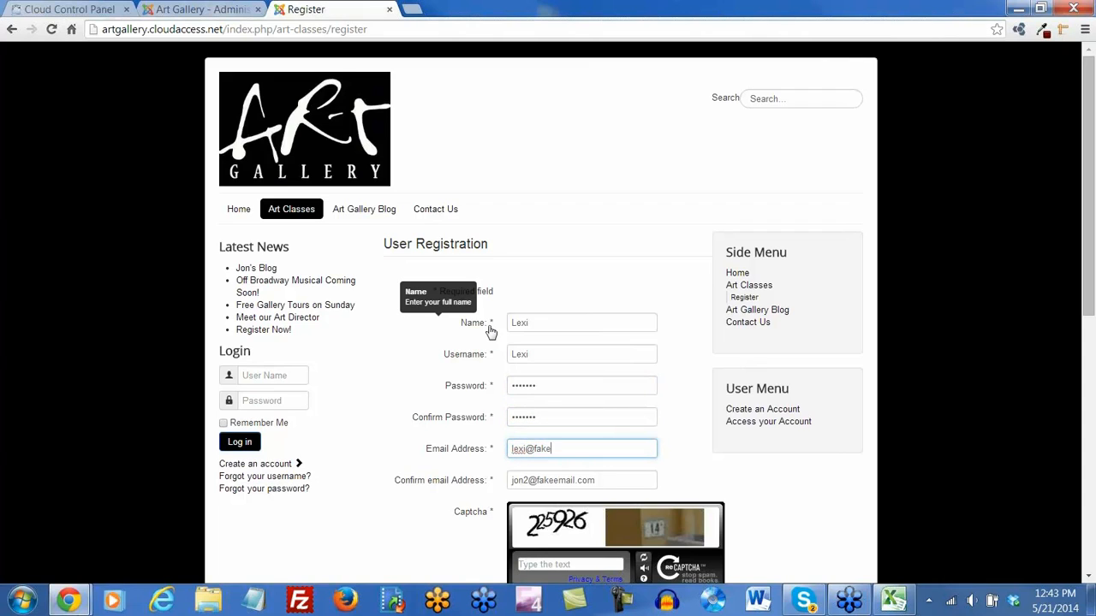
type("email.com")
key("Tab")
key("BackSpace")
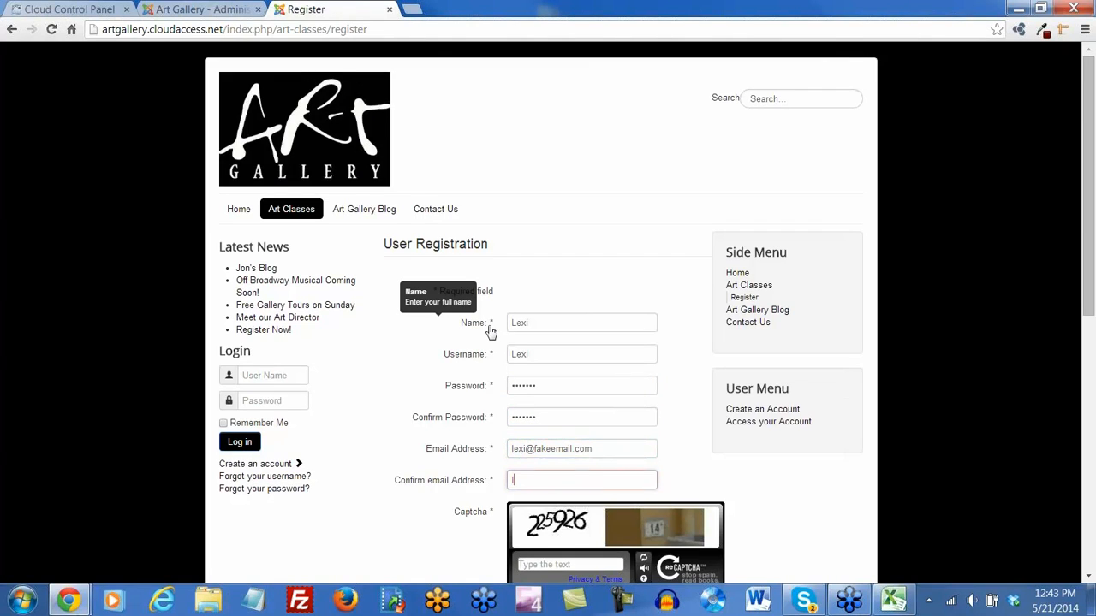
type("lexi@fakeemail.com")
Answer the captcha and submit the registration
scroll(611, 342, "down", 2)
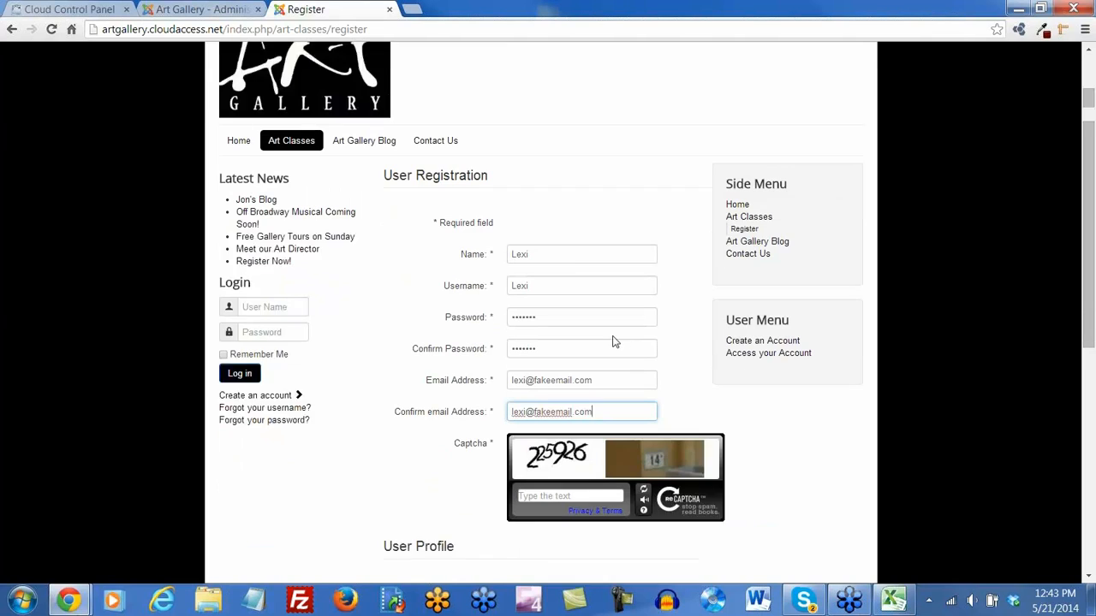
left_click(544, 428)
type("225926")
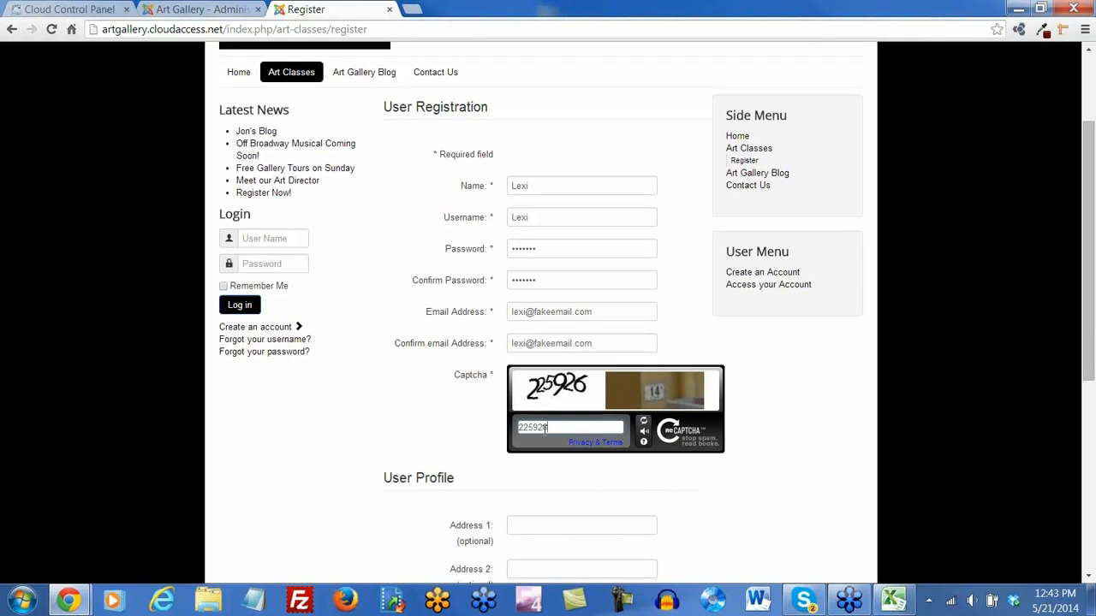
scroll(587, 477, "down", 5)
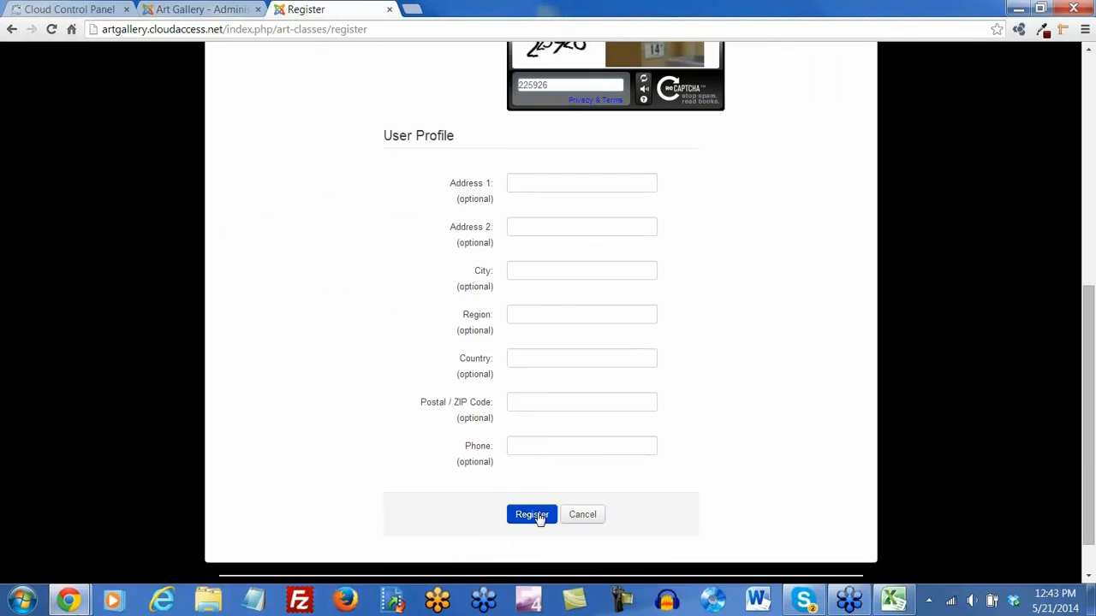
left_click(531, 514)
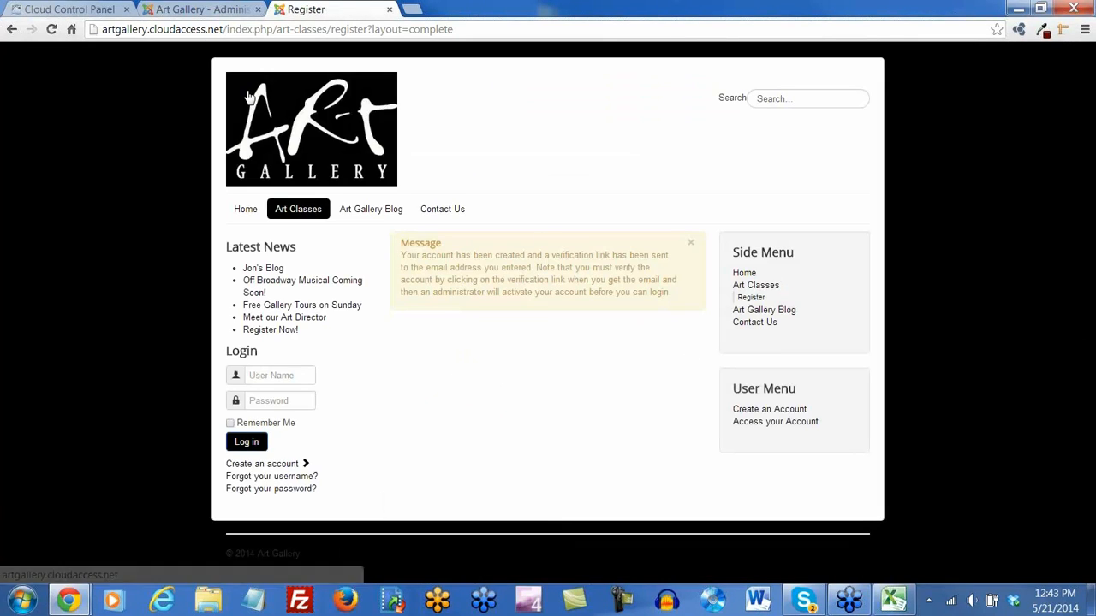
In the User Manager, enable and activate the newly registered member's account
left_click(225, 12)
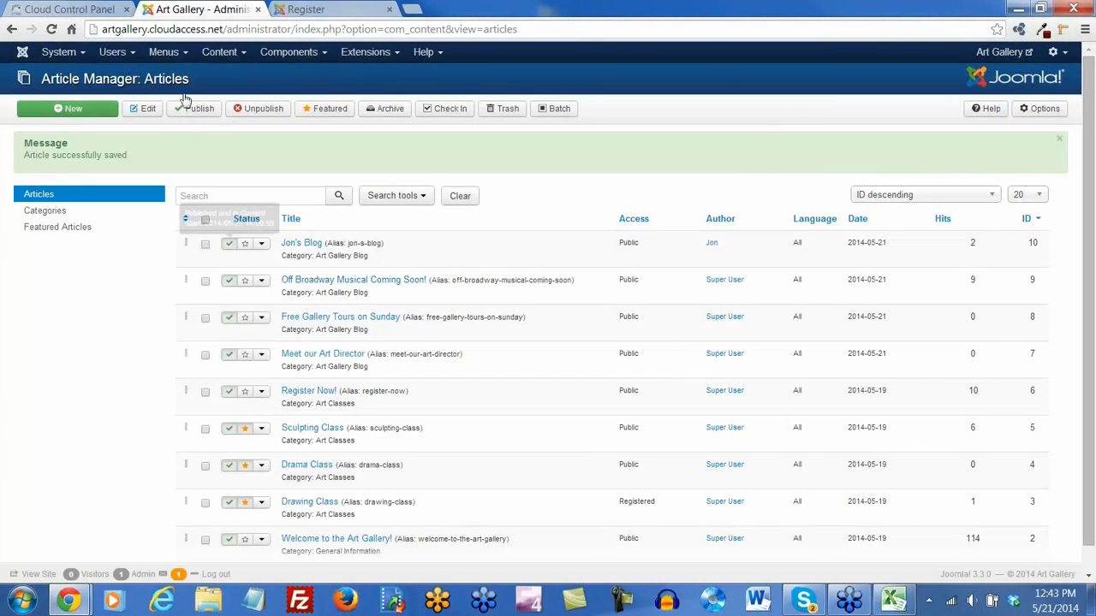
left_click(114, 52)
left_click(135, 79)
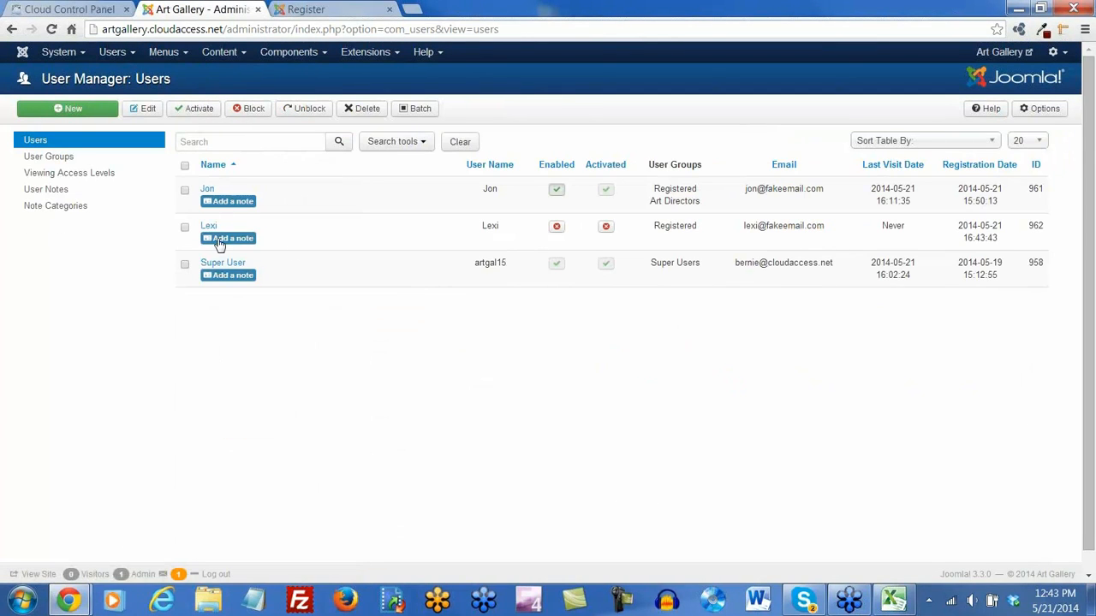
left_click(556, 227)
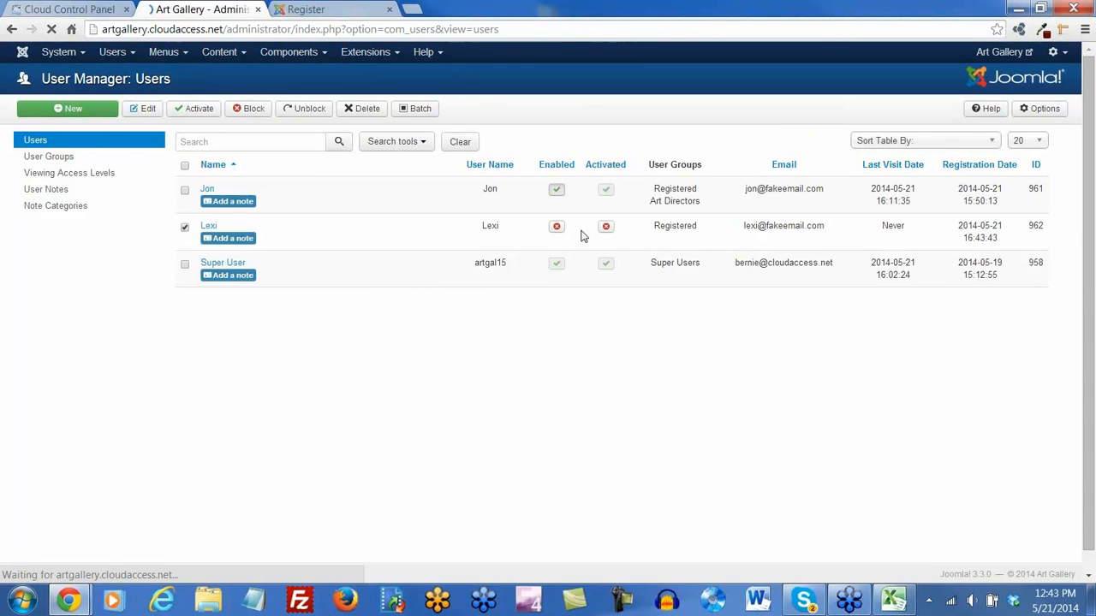
left_click(606, 286)
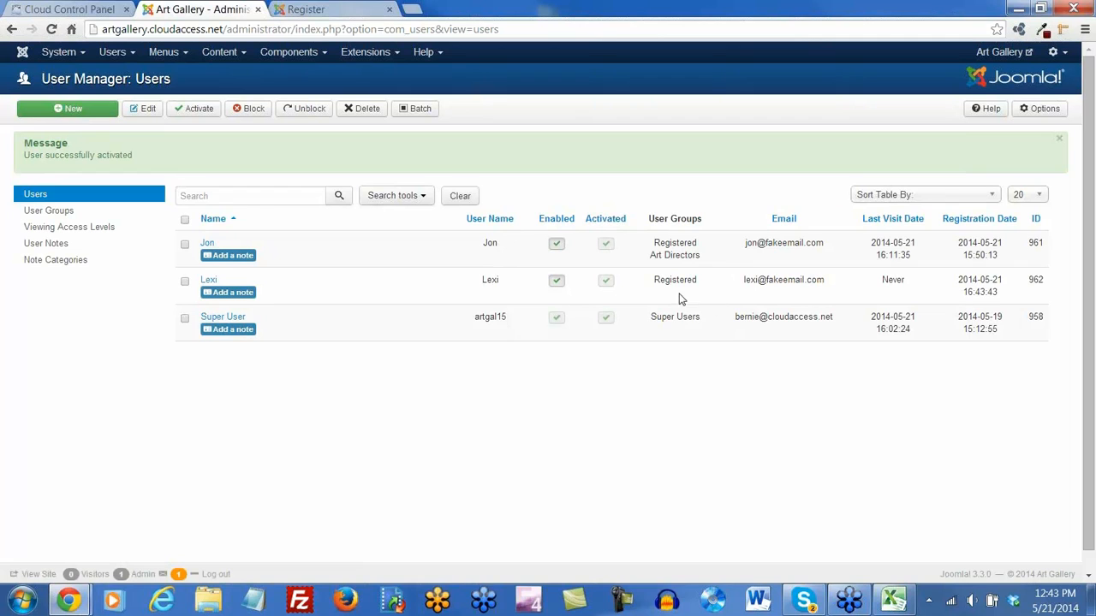
Back on the public site, log in with the new member's username and password
left_click(341, 14)
left_click(803, 98)
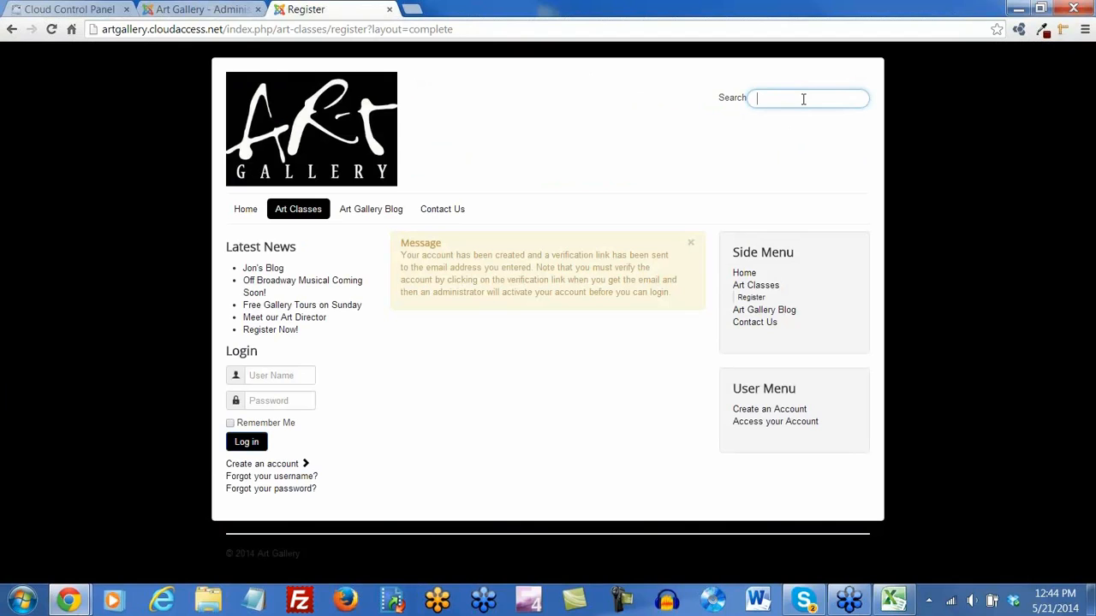
left_click(269, 381)
type("lexi")
key("Tab")
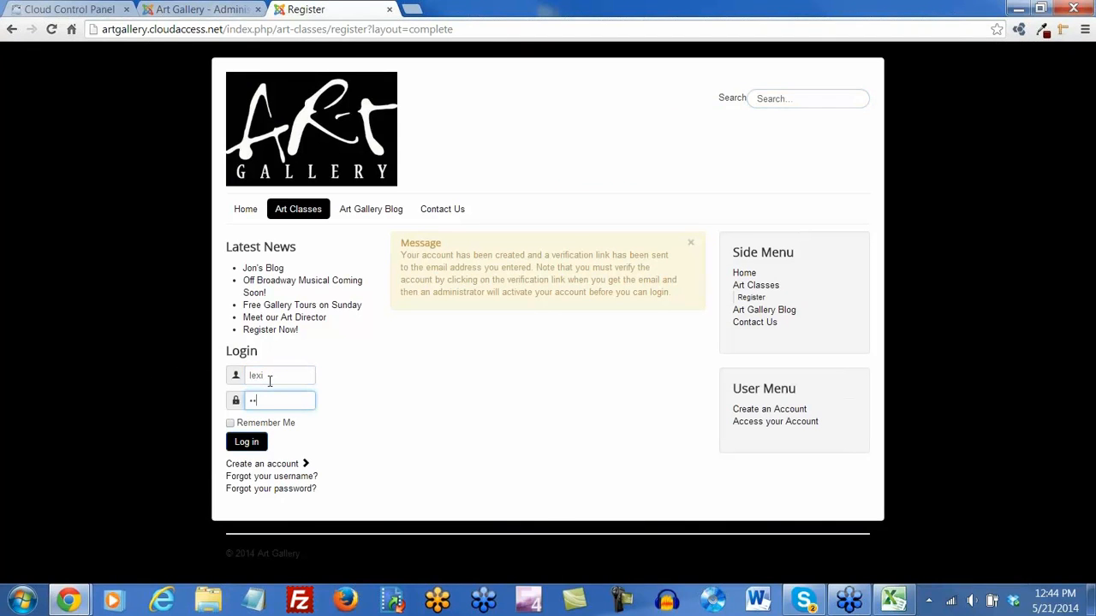
type("•••••••")
key("Return")
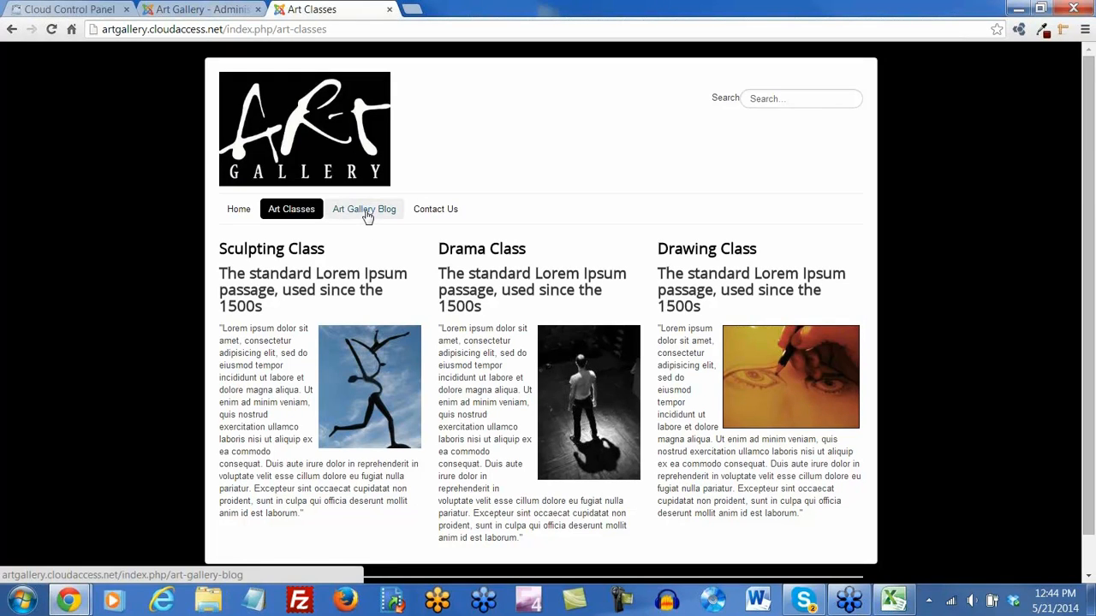
Go to Art Classes > Register via Home and Contact Us, log out, and open Create an account
left_click(239, 212)
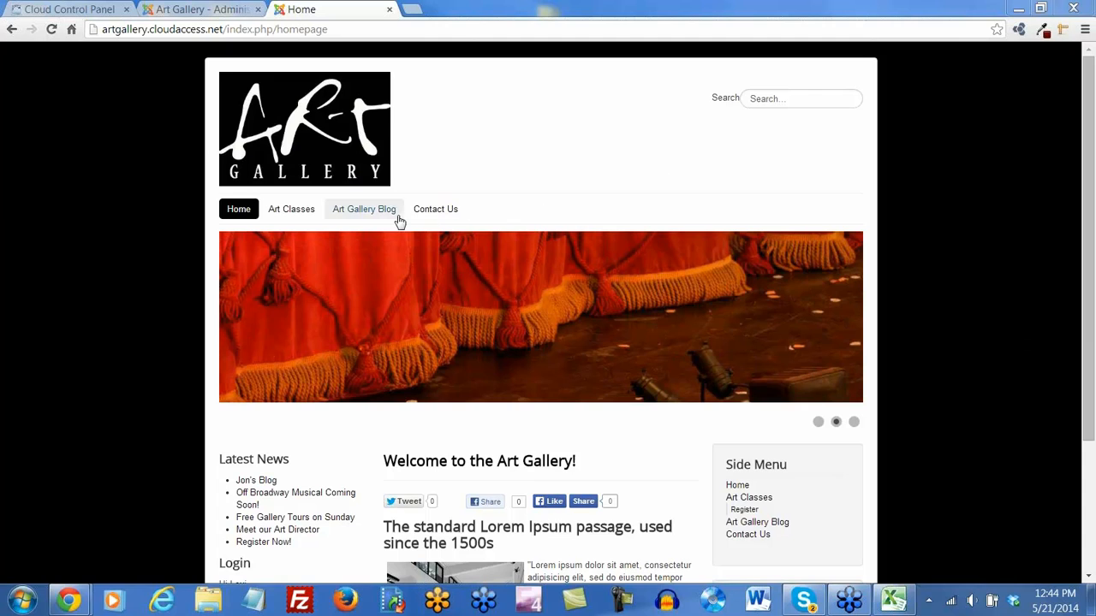
left_click(429, 211)
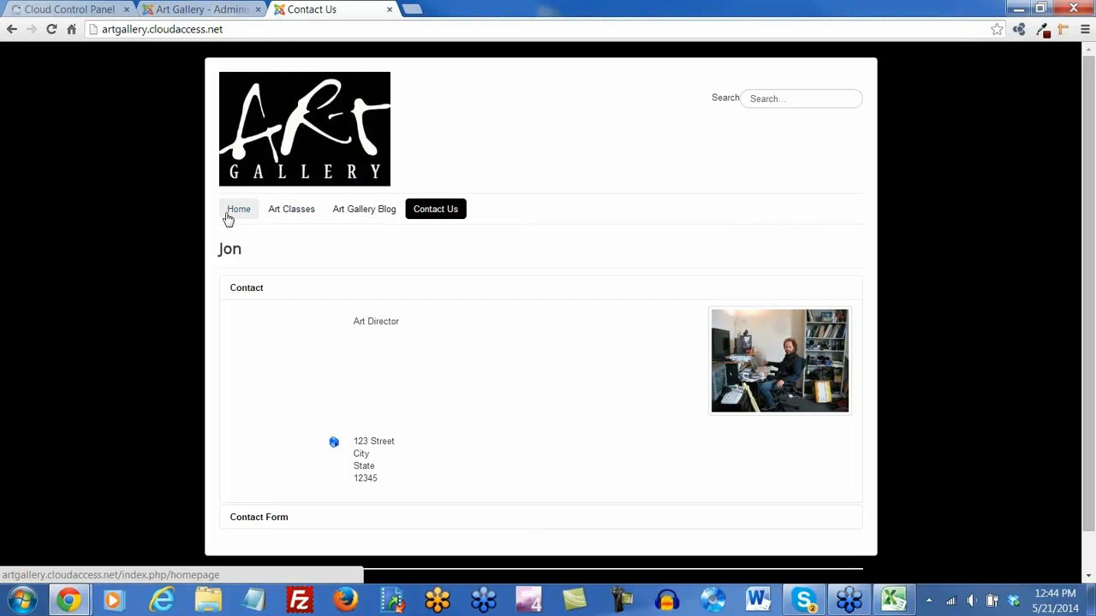
mouse_move(285, 216)
left_click(288, 243)
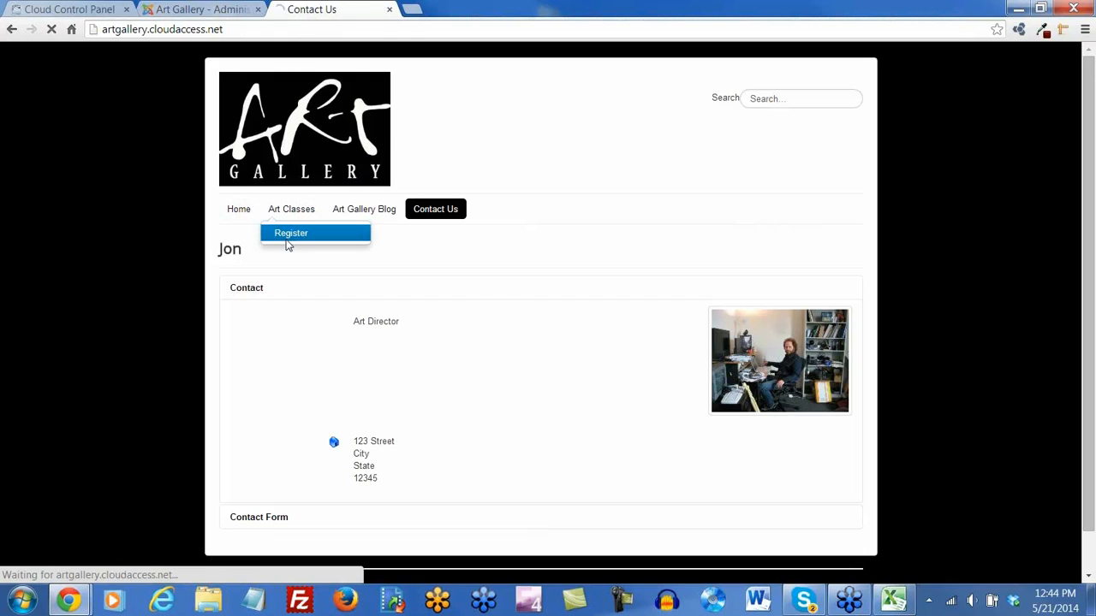
scroll(539, 342, "down", 3)
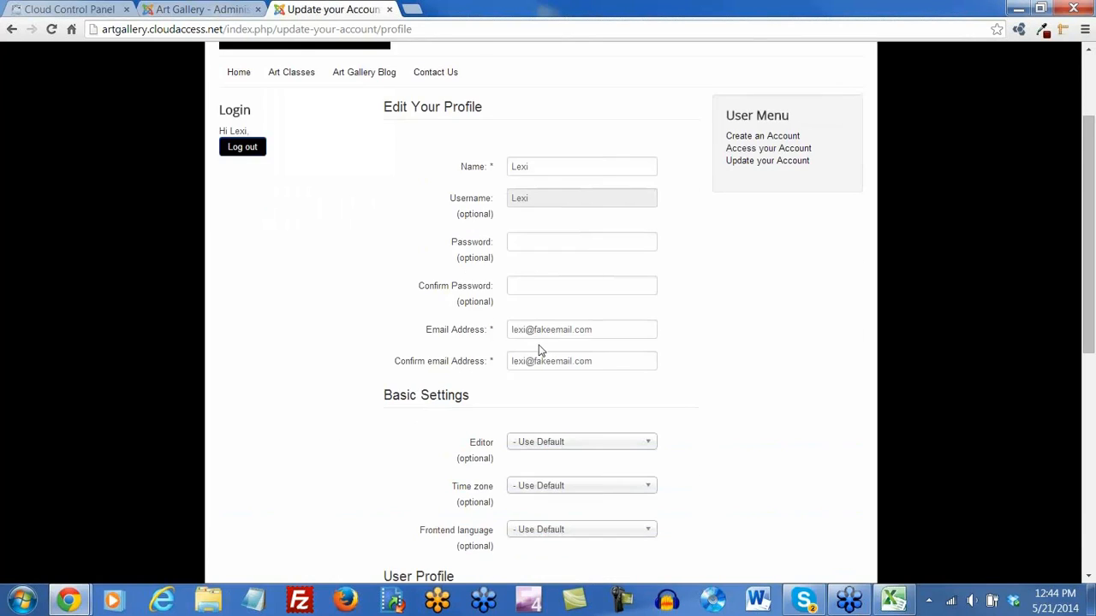
scroll(540, 349, "down", 8)
scroll(539, 349, "up", 10)
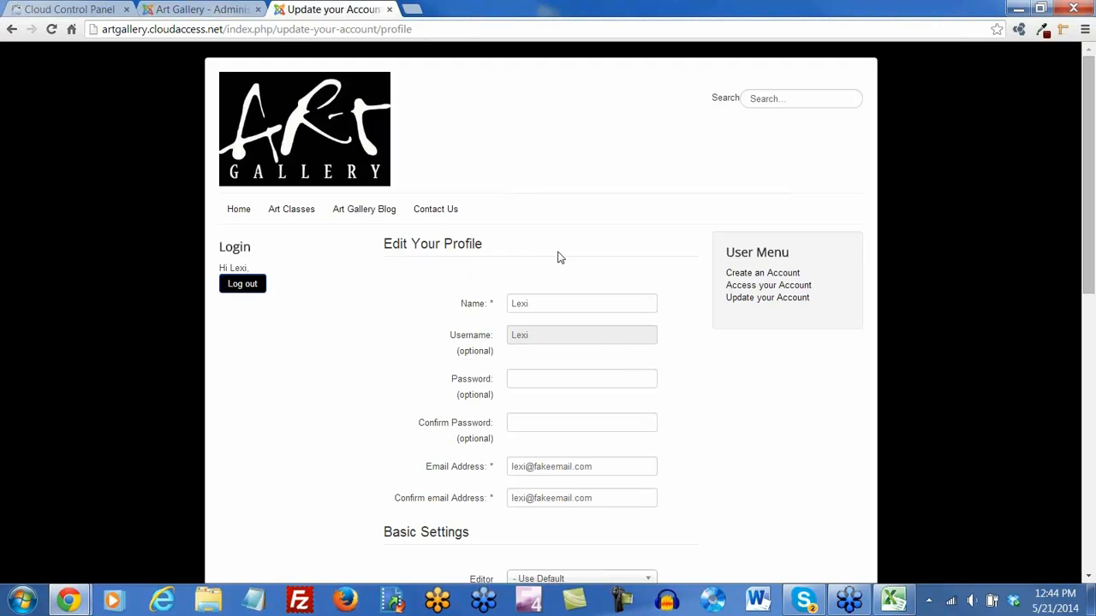
left_click(244, 285)
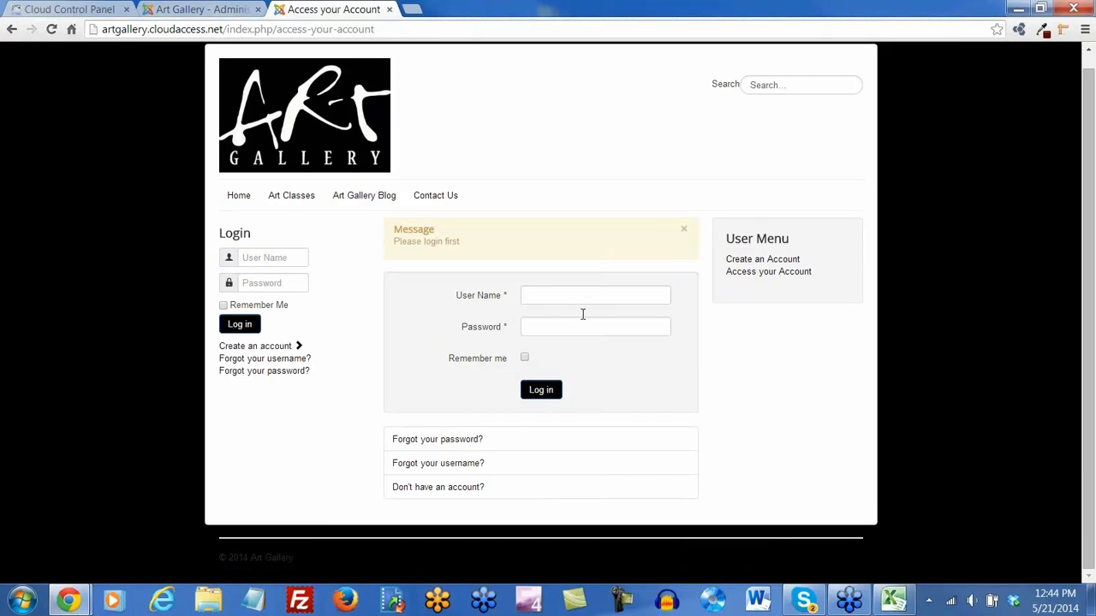
left_click(298, 346)
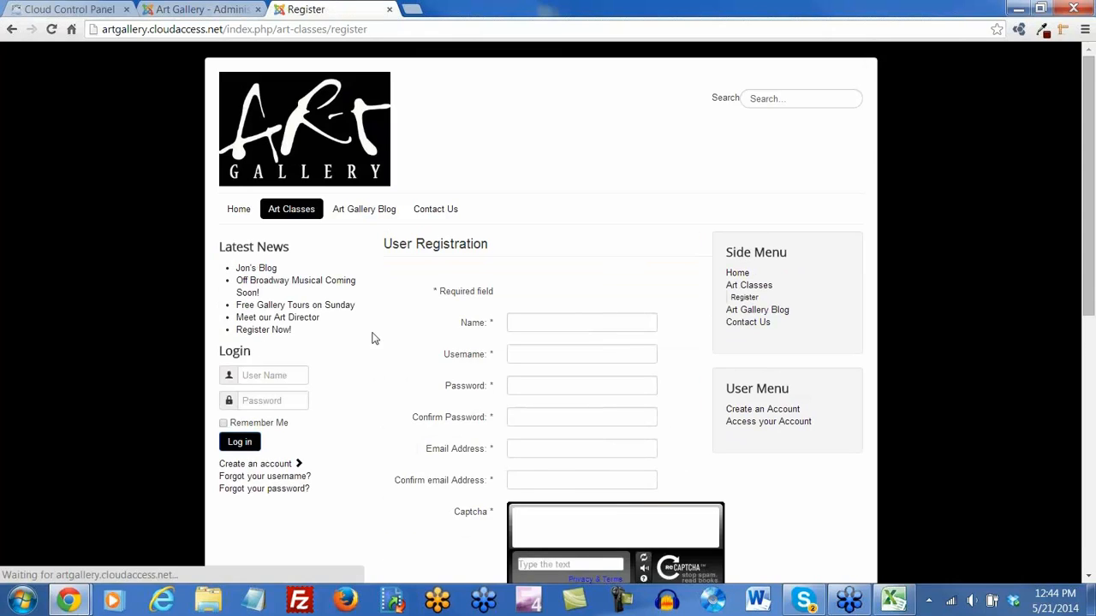
Look over the Register page, then go back to the administration's user list
scroll(517, 332, "down", 1)
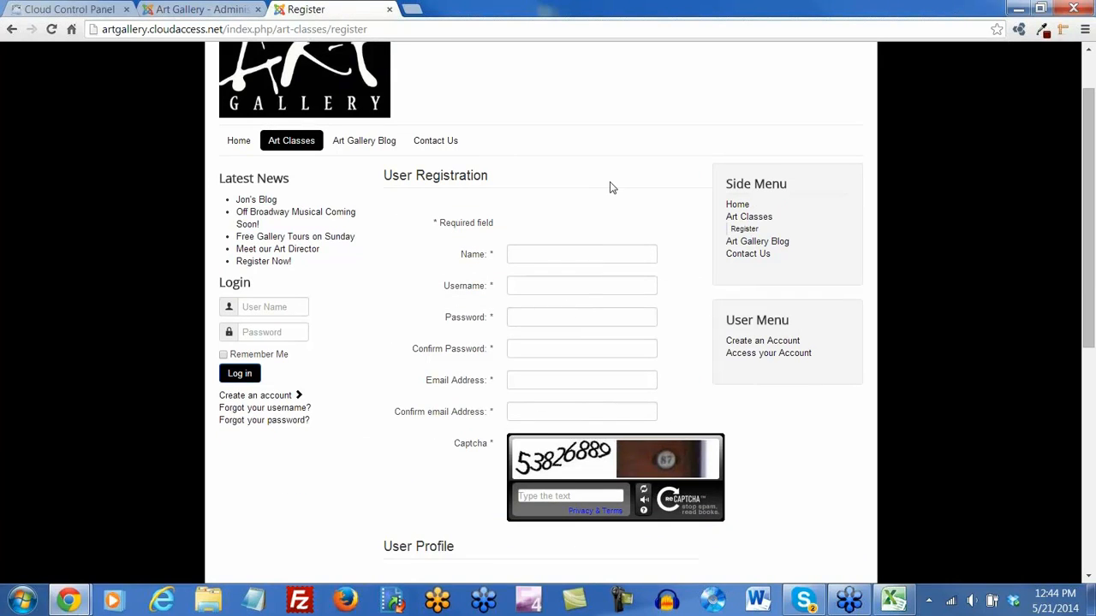
scroll(609, 187, "up", 1)
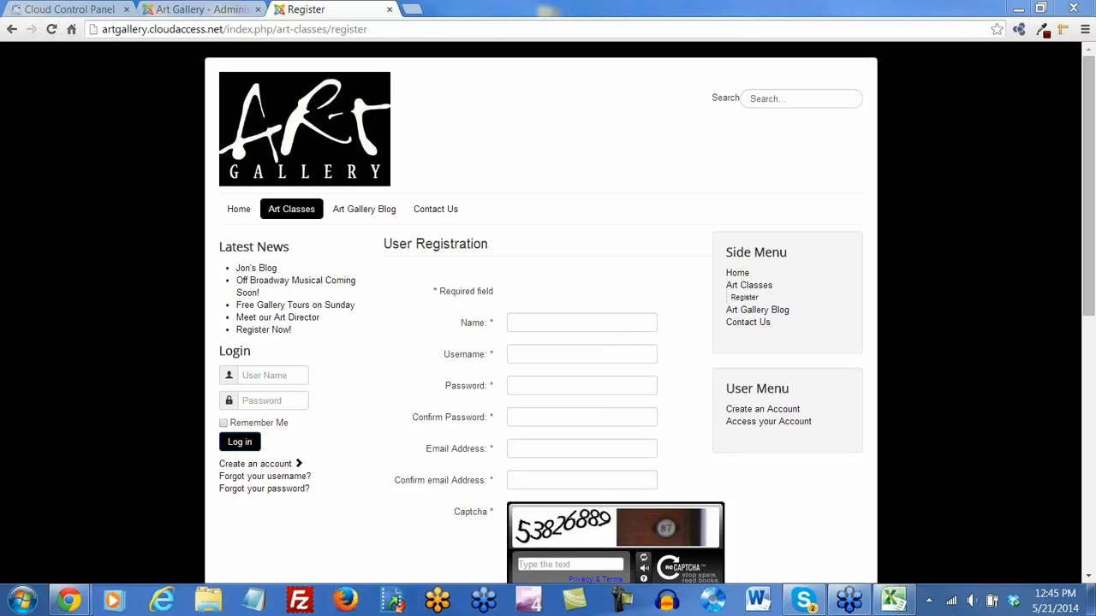
left_click(195, 10)
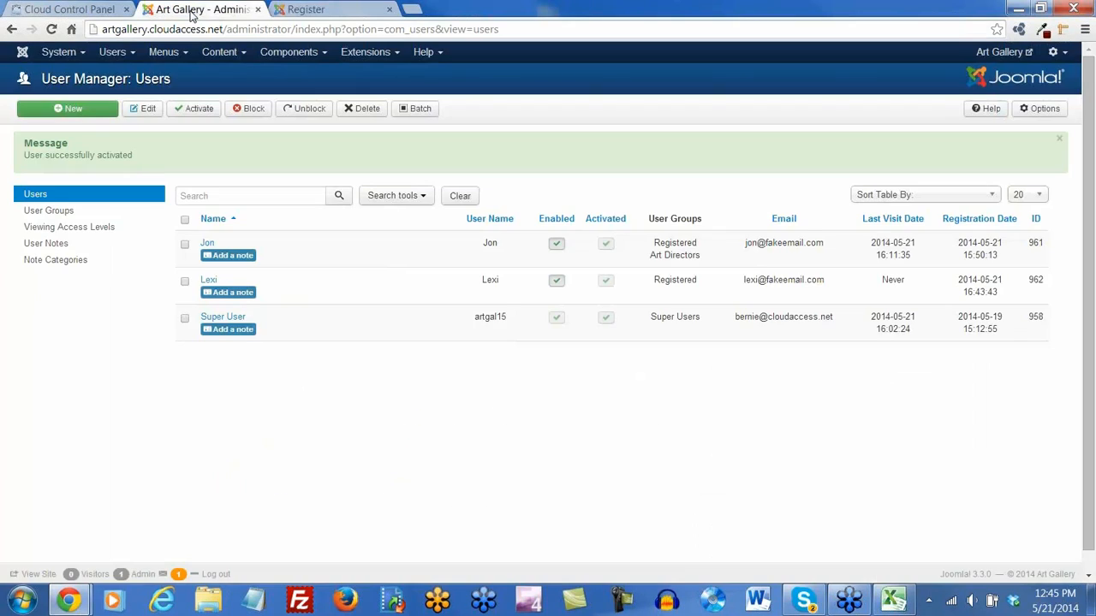
In Global Configuration, set Site Offline to Yes and save
left_click(77, 54)
left_click(79, 106)
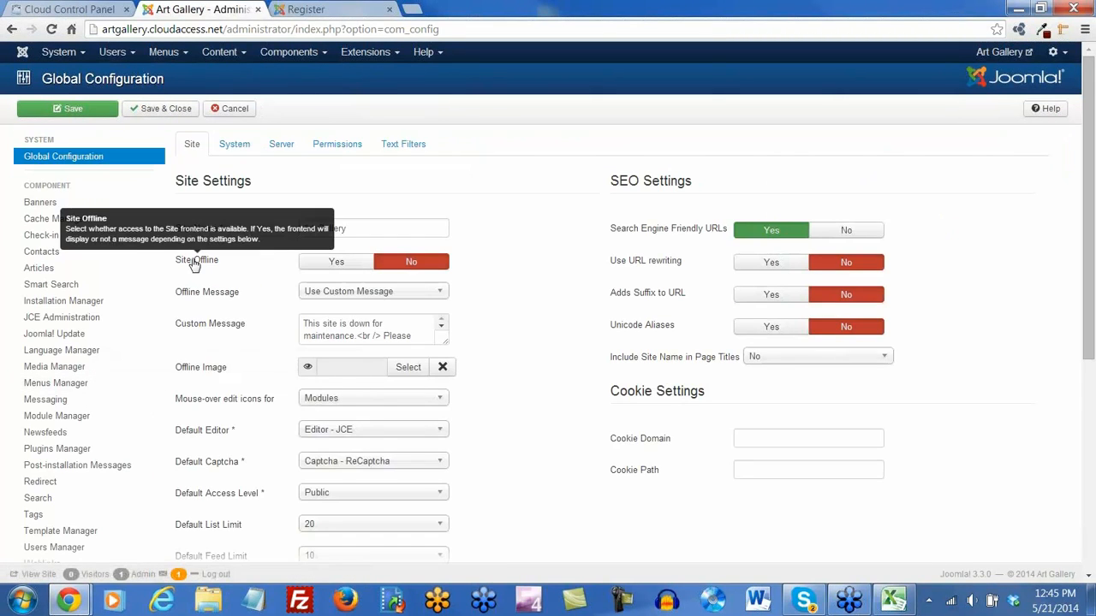
left_click(338, 265)
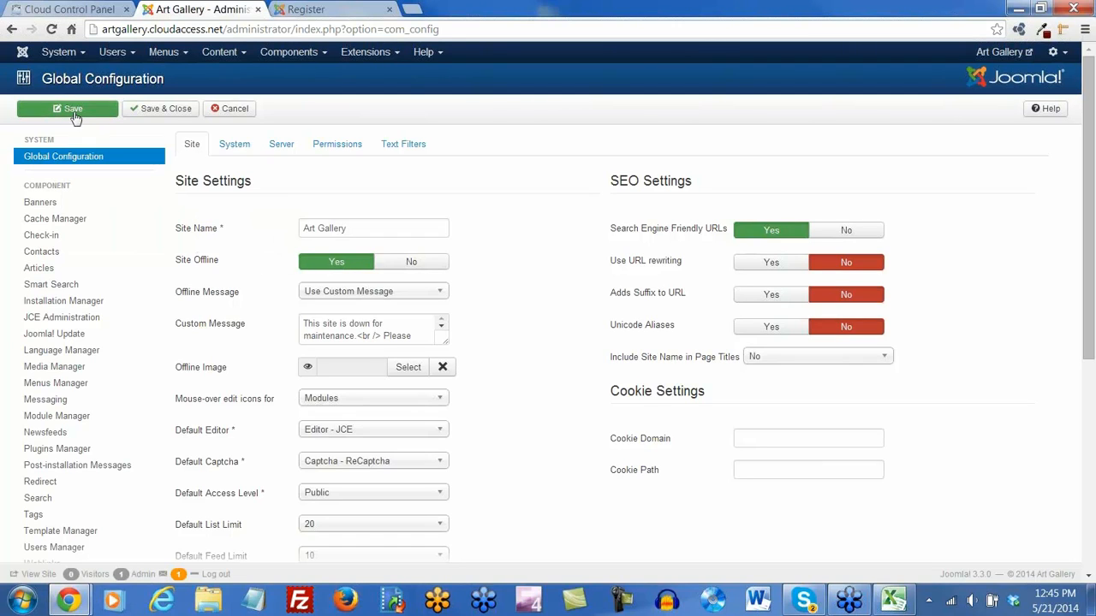
left_click(74, 114)
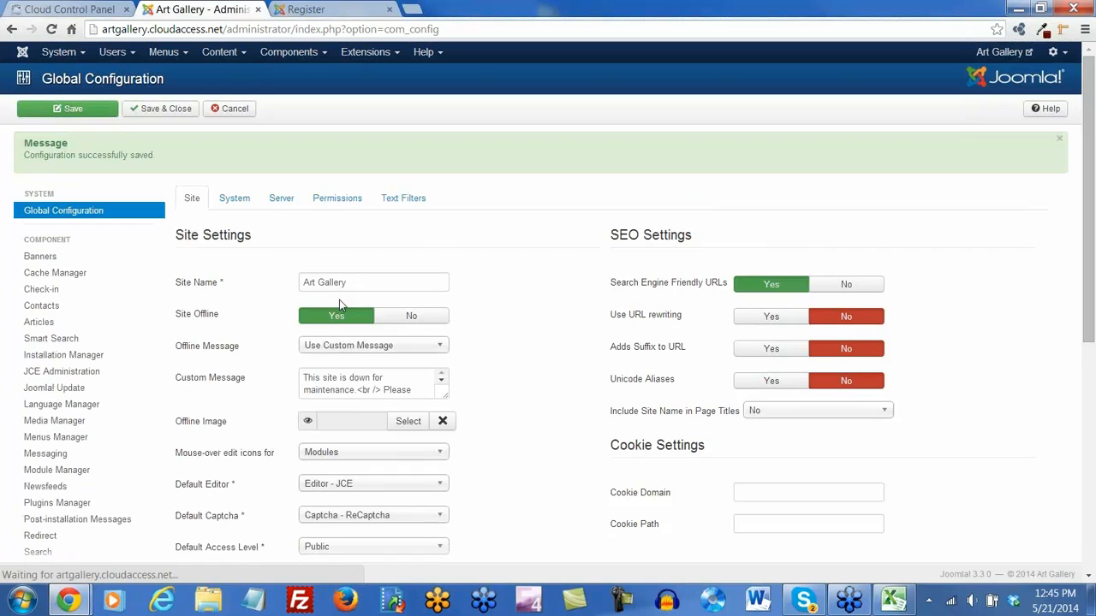
Set Offline Message to Use Custom Message and enlarge the Custom Message box
scroll(334, 370, "down", 1)
left_click(442, 249)
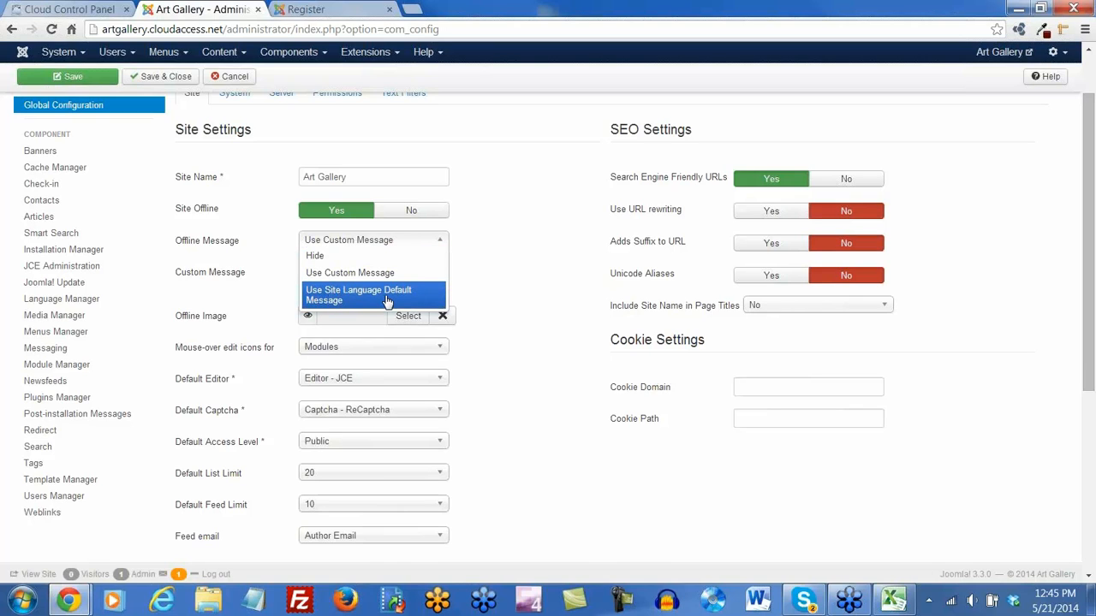
left_click(369, 272)
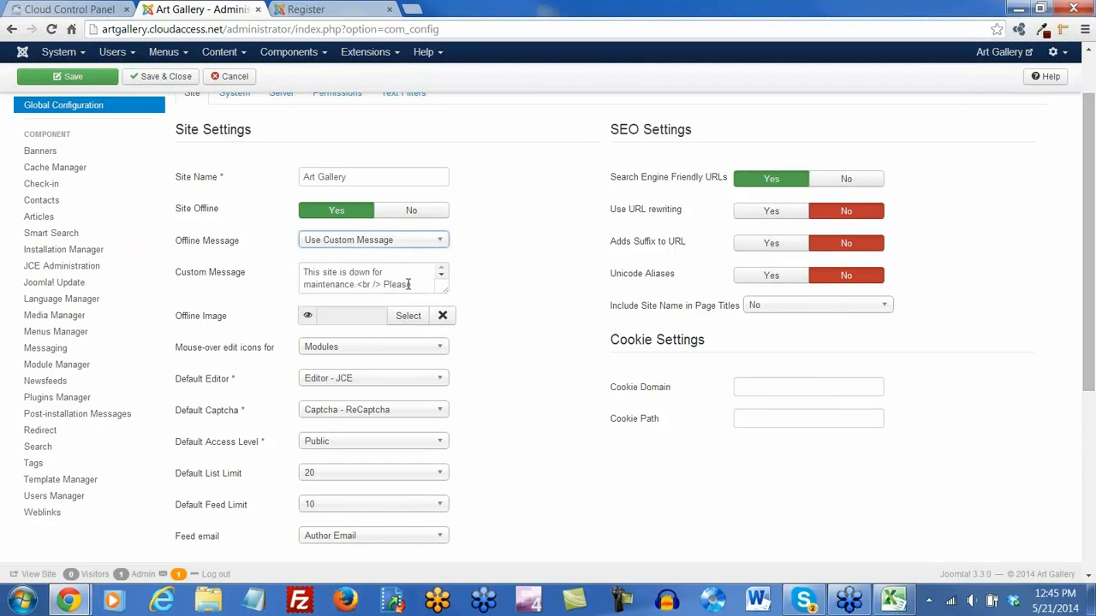
left_click_drag(445, 292, 277, 275)
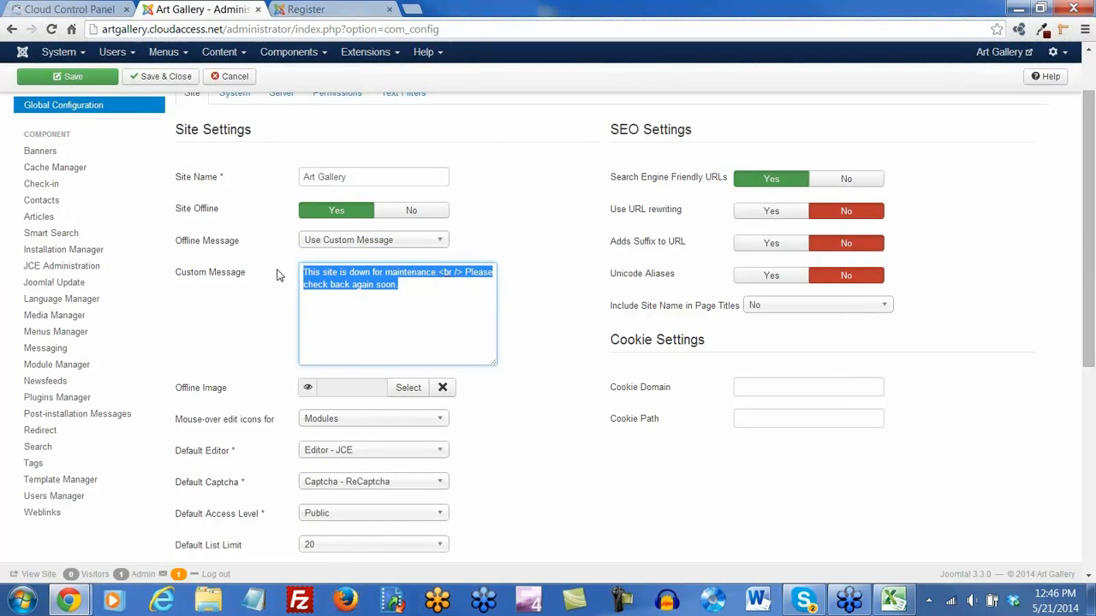
Change the custom offline message to 'We're paining a picture ... bbl.' and save it
type("We're p")
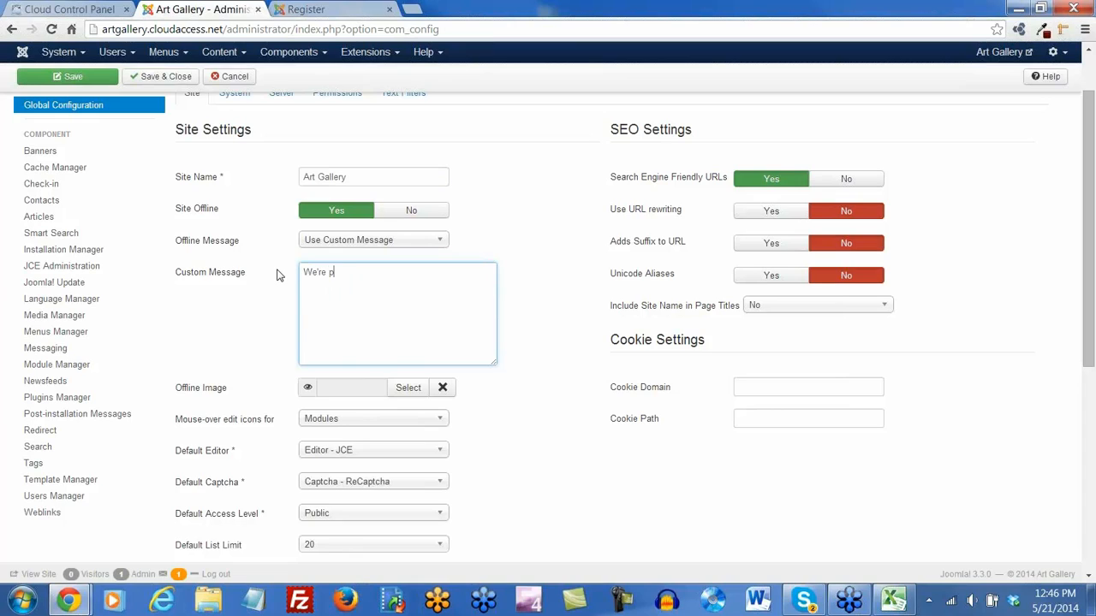
type("aining a picutre")
type(" ...")
key("BackSpace")
key("BackSpace")
key("BackSpace")
key("BackSpace")
key("BackSpace")
key("BackSpace")
type("ture ... bbl")
left_click(64, 76)
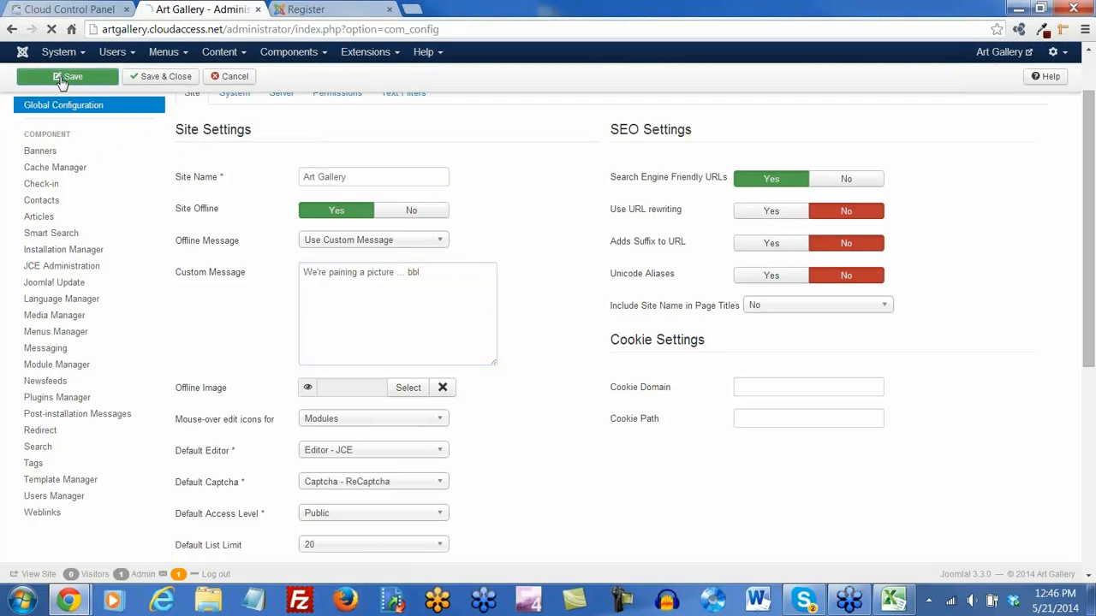
left_click(324, 10)
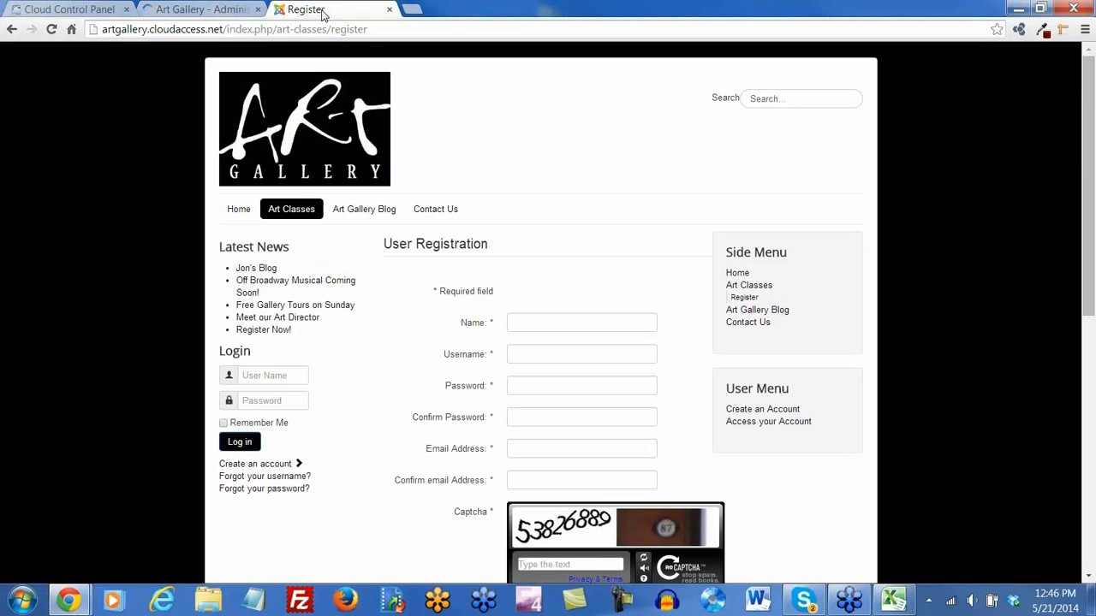
Reload the Register page to confirm the offline login page shows the new message
left_click(60, 31)
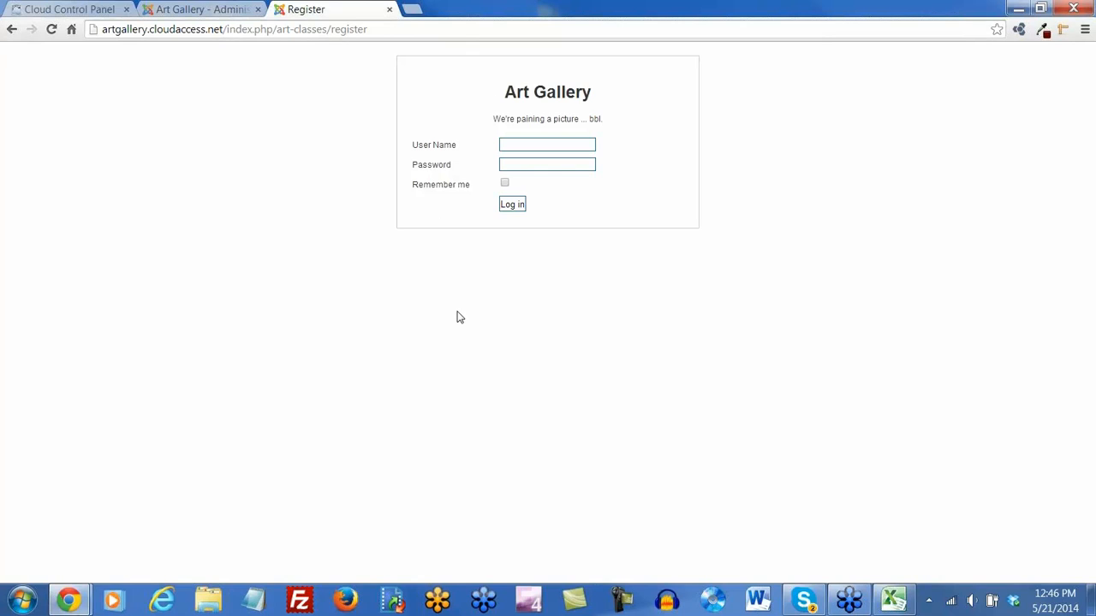
left_click(227, 9)
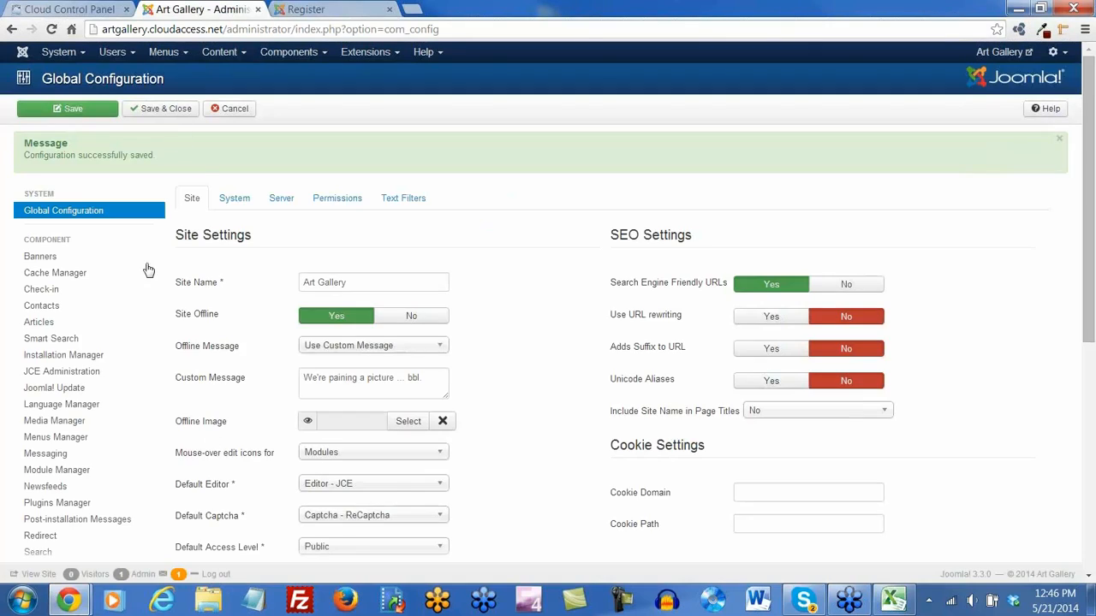
Set drawingclass.jpg as the Offline Image and save the configuration
scroll(484, 421, "down", 2)
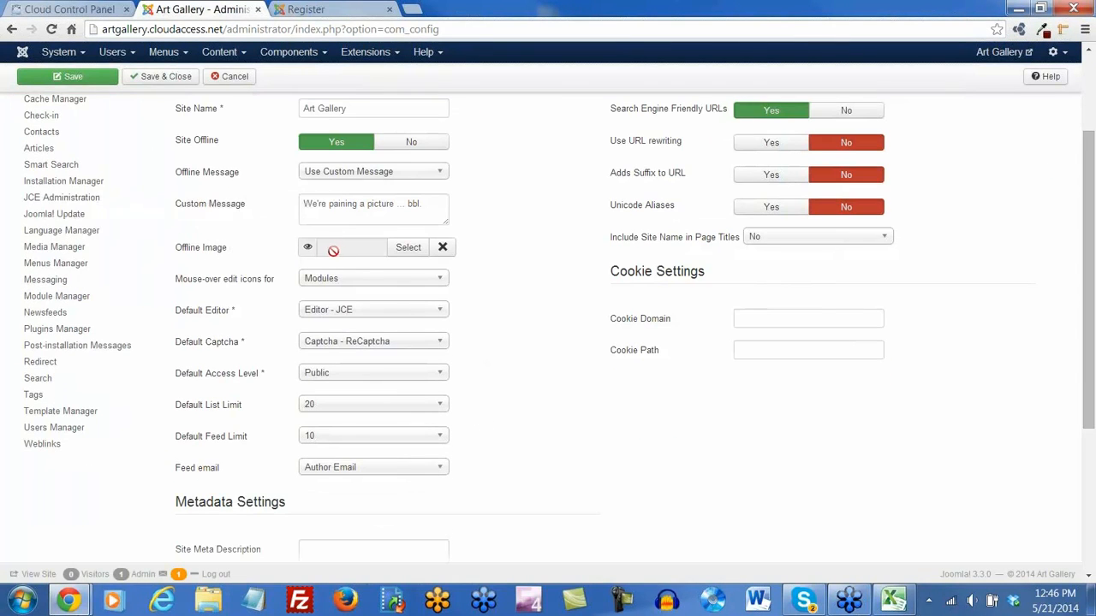
left_click(409, 249)
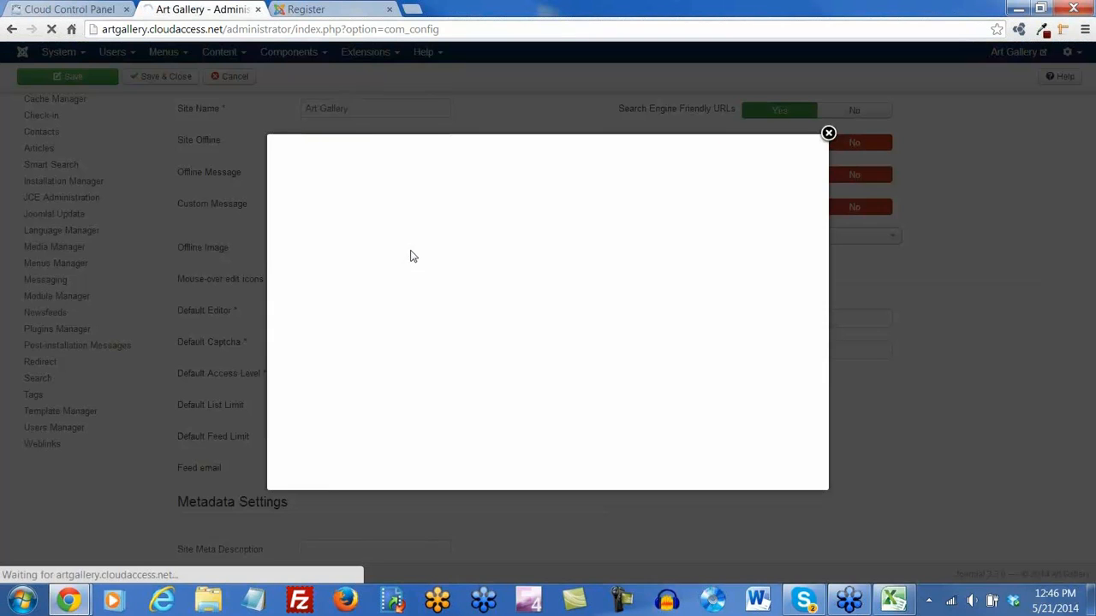
left_click(447, 342)
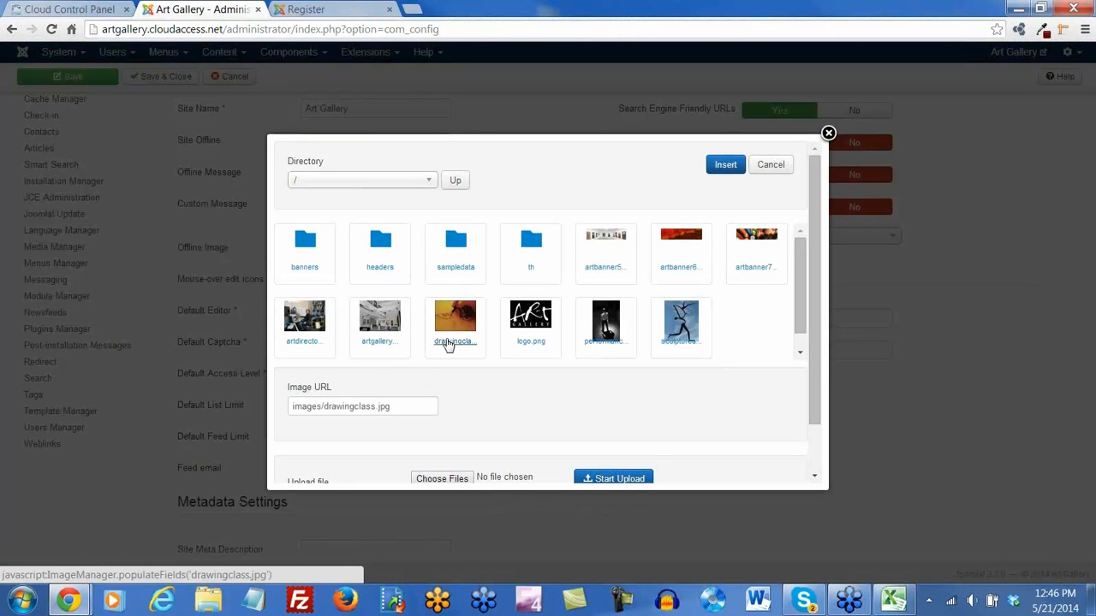
left_click(726, 166)
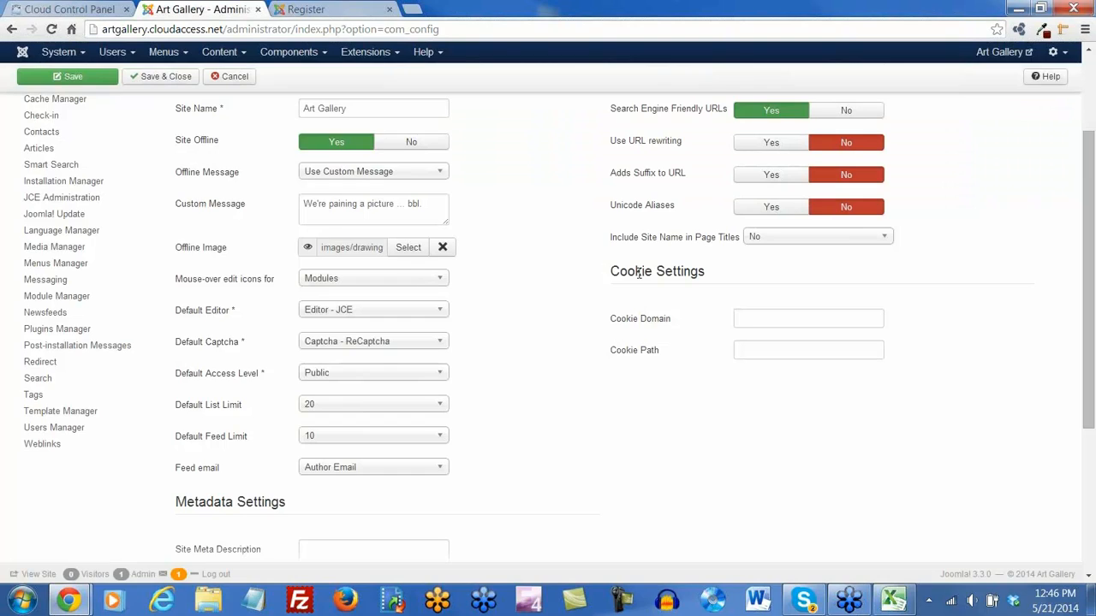
left_click(76, 82)
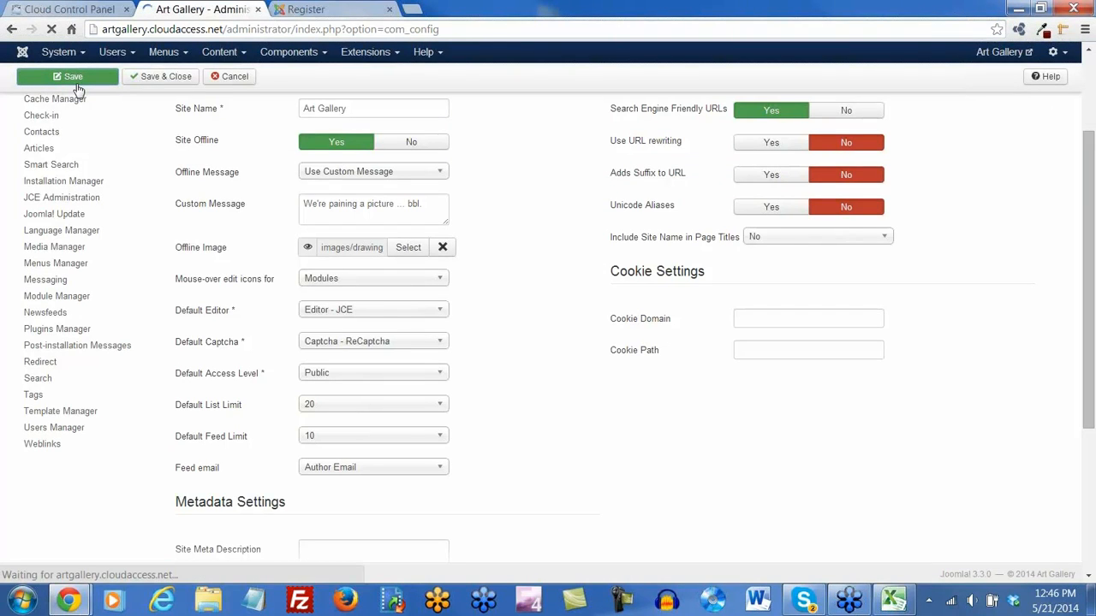
Verify the image on the reloaded offline page, then Save & Close the configuration
left_click(315, 10)
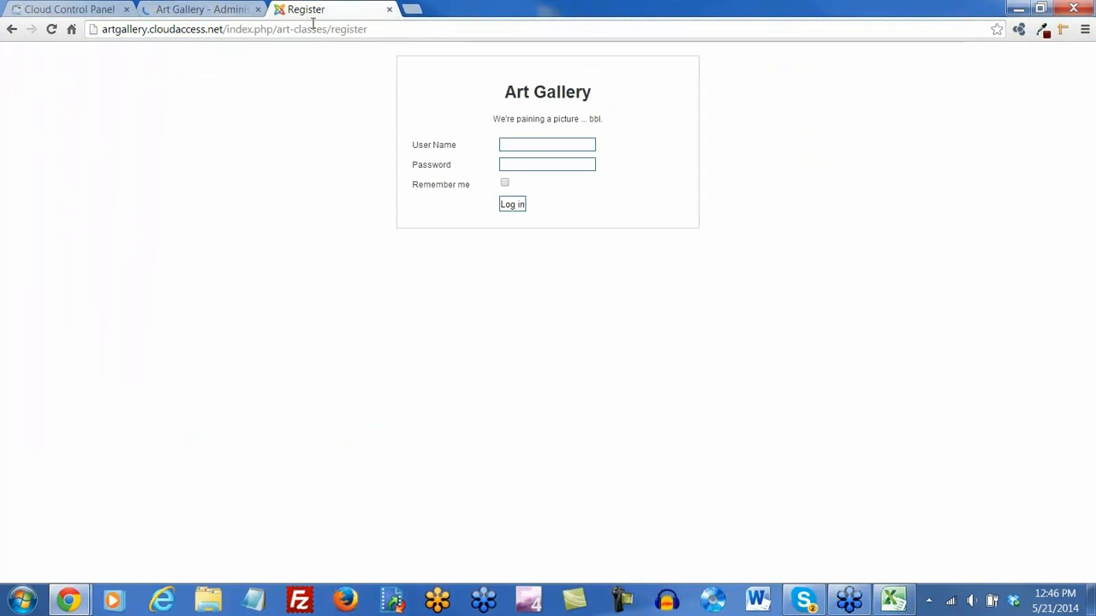
left_click(52, 29)
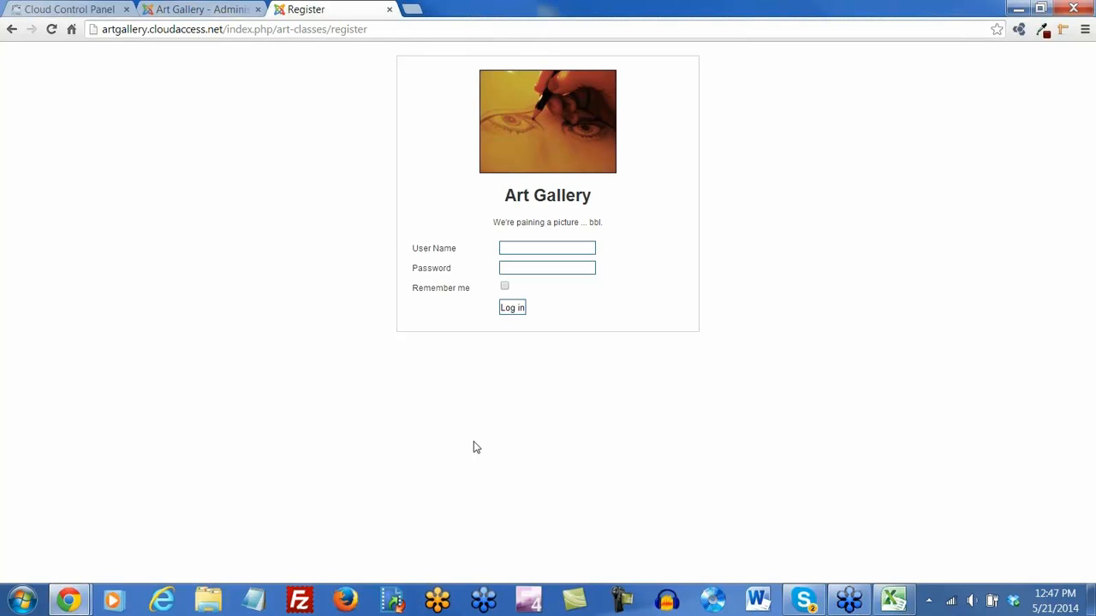
left_click(230, 10)
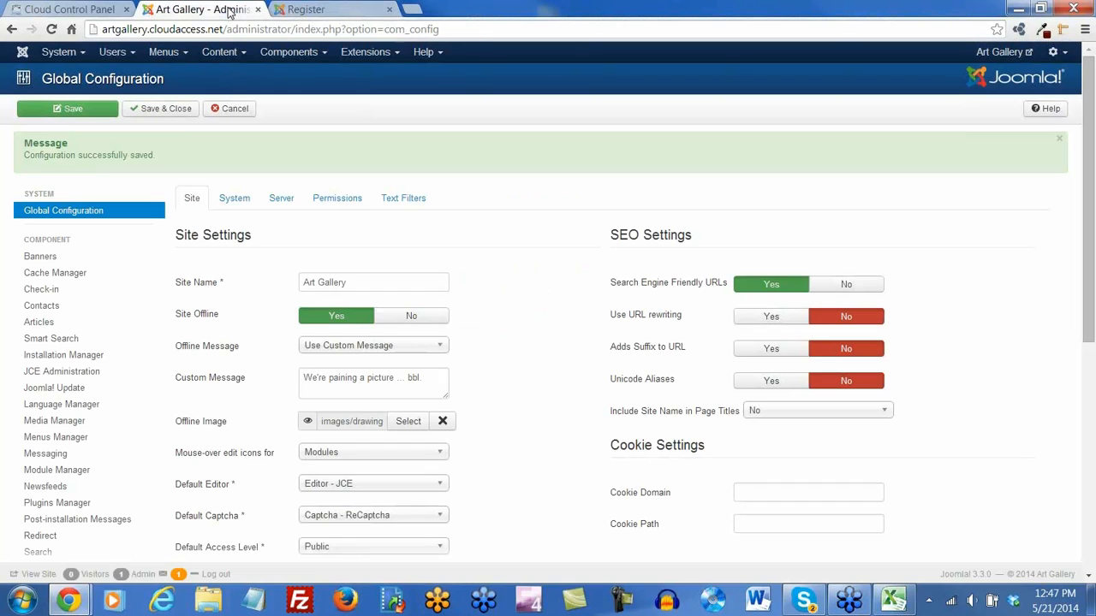
left_click(158, 109)
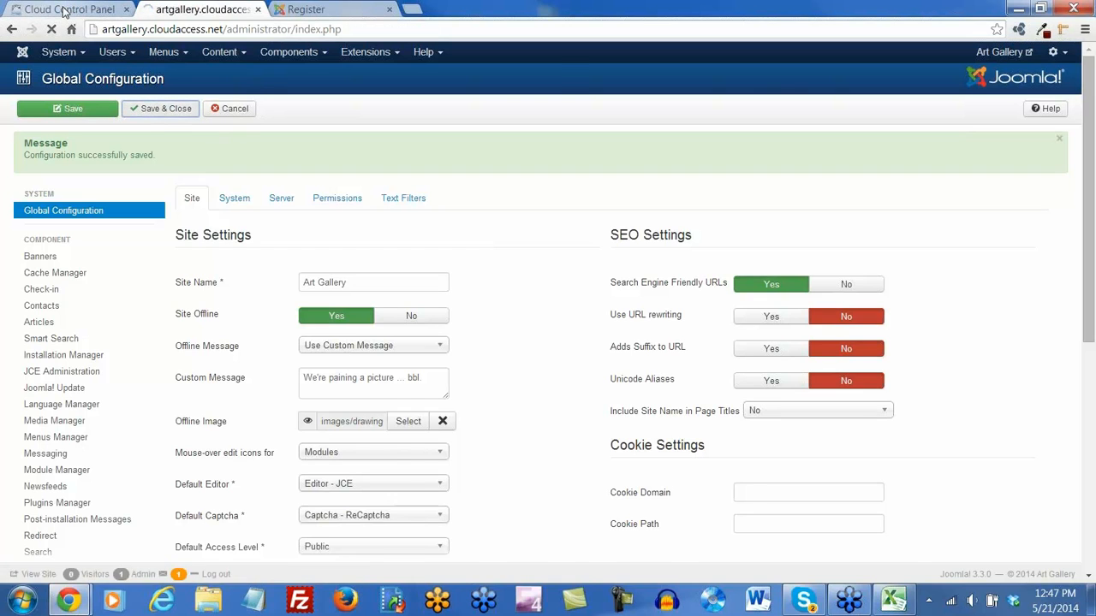
From the Hosting products list, open guitarcentral.cloudaccess.net in a new tab
left_click(67, 11)
scroll(660, 277, "down", 2)
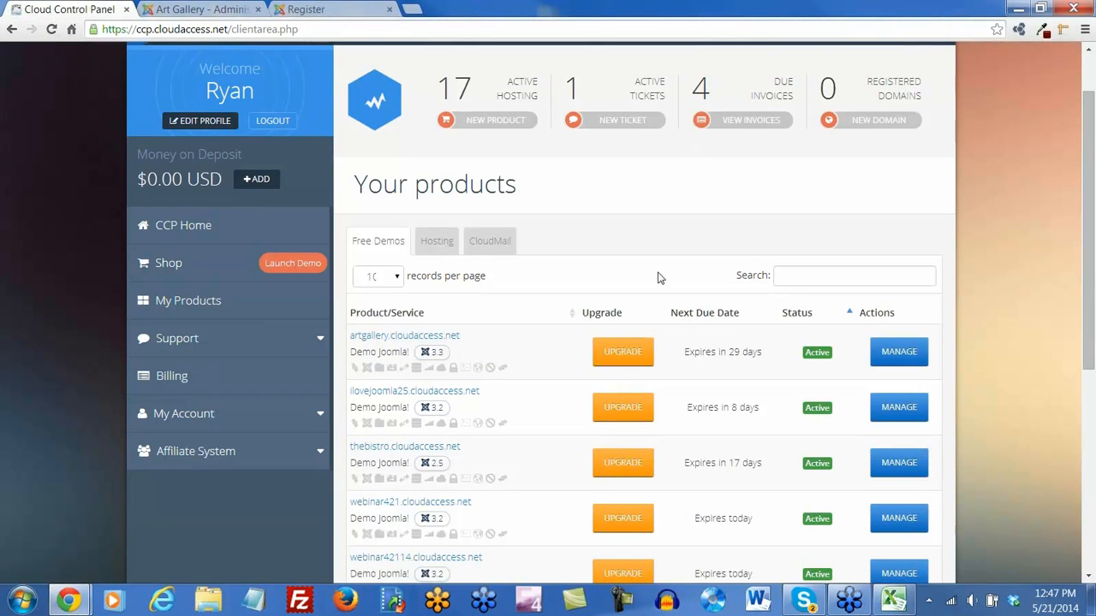
scroll(660, 277, "down", 1)
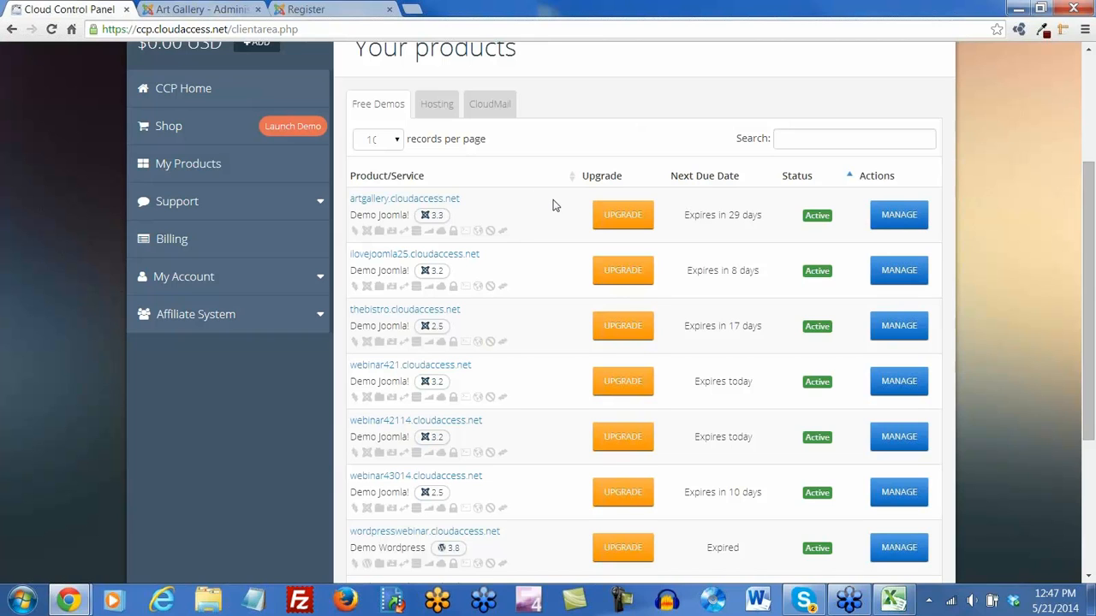
left_click(441, 107)
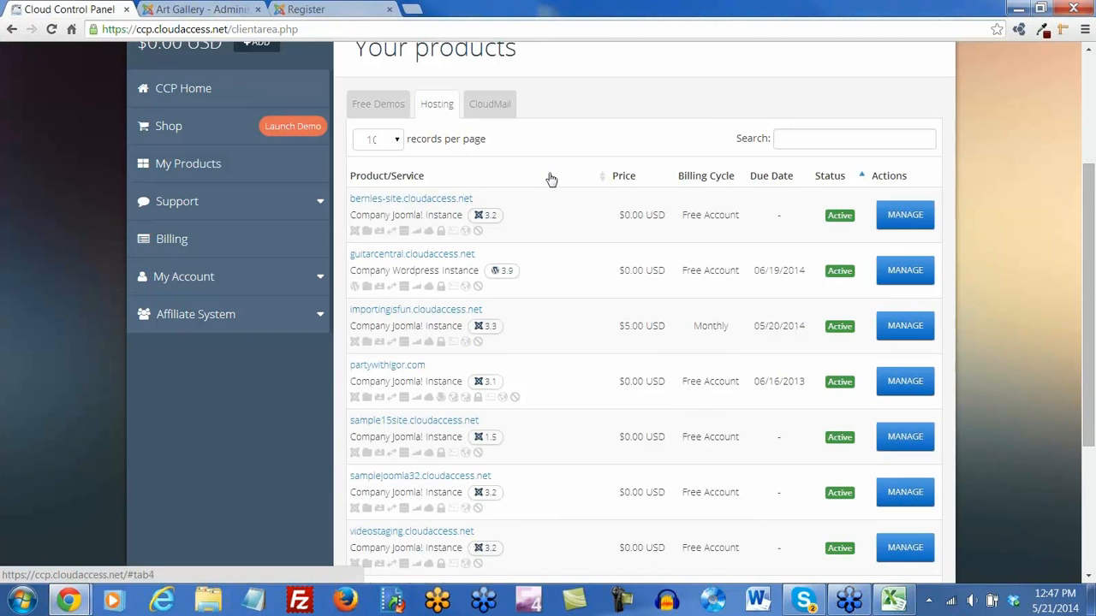
scroll(550, 178, "down", 1)
scroll(550, 178, "down", 1)
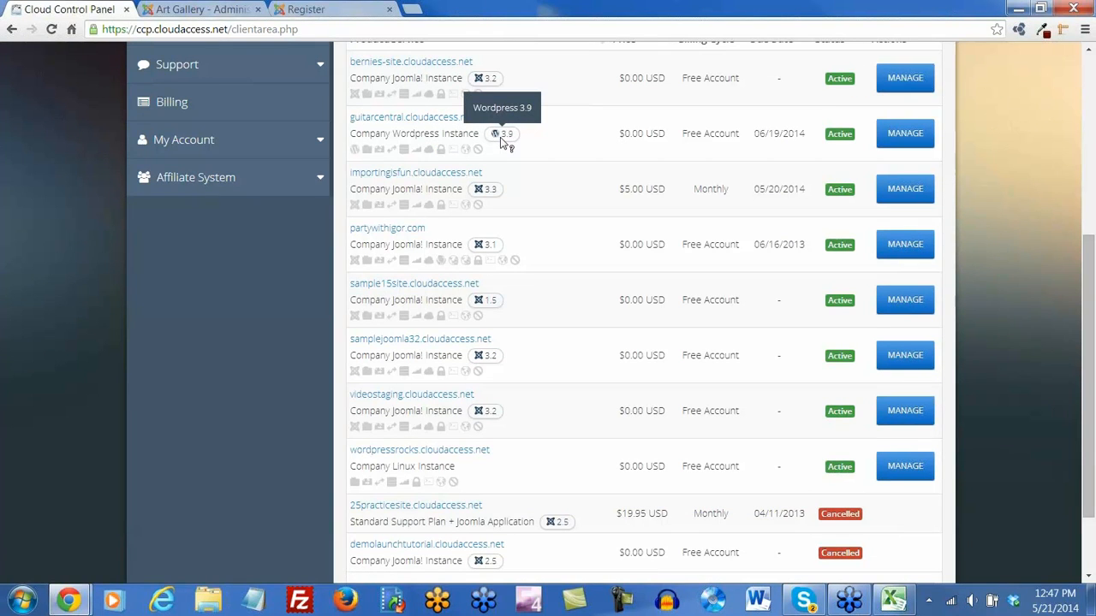
scroll(528, 225, "down", 1)
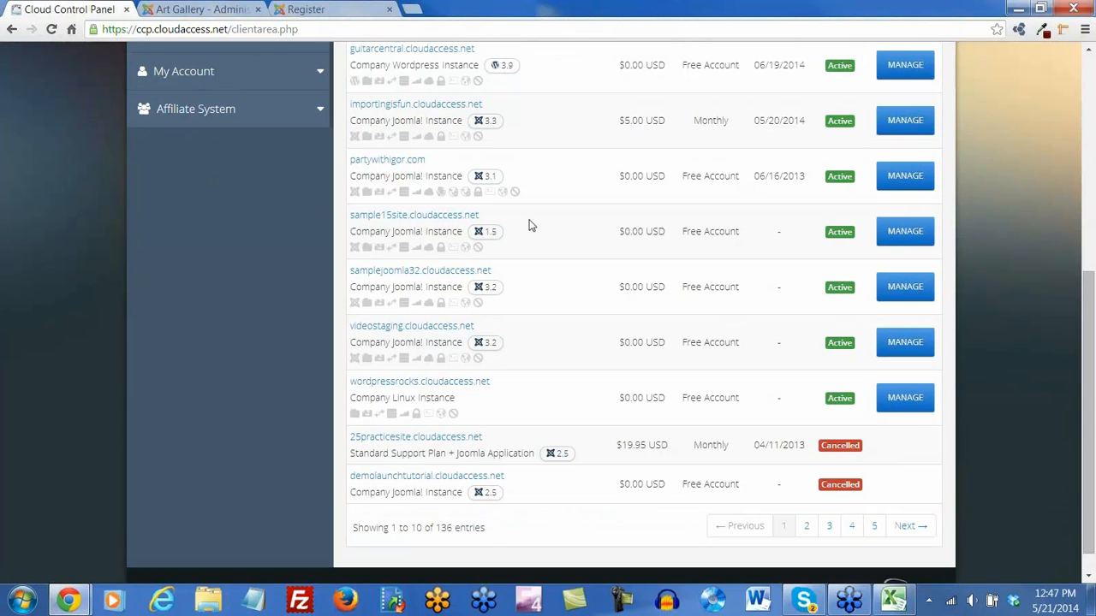
scroll(528, 225, "down", 1)
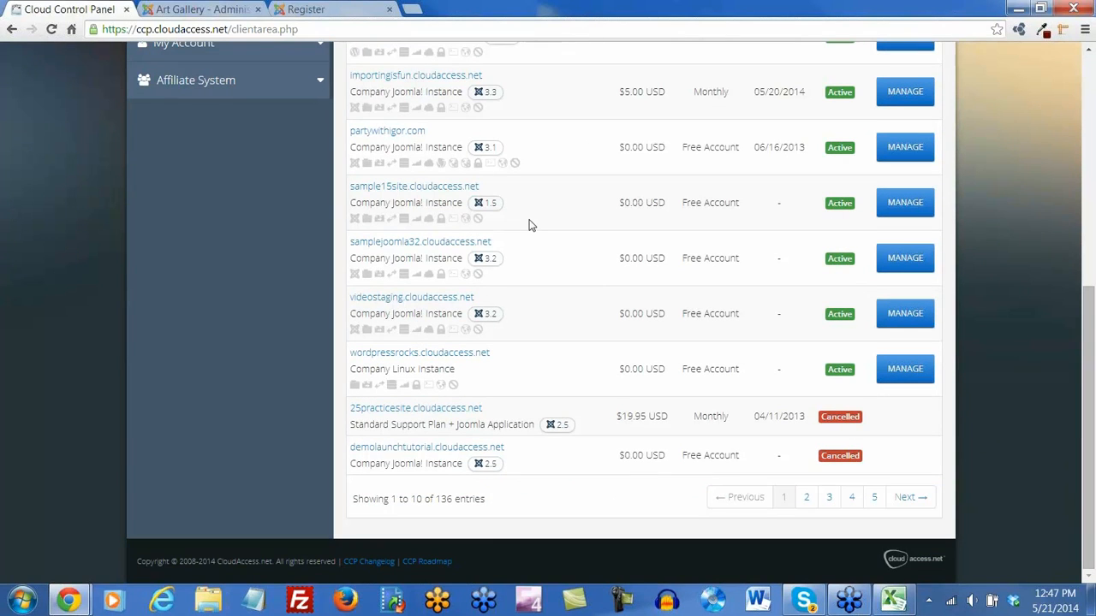
scroll(528, 224, "up", 1)
scroll(528, 224, "up", 5)
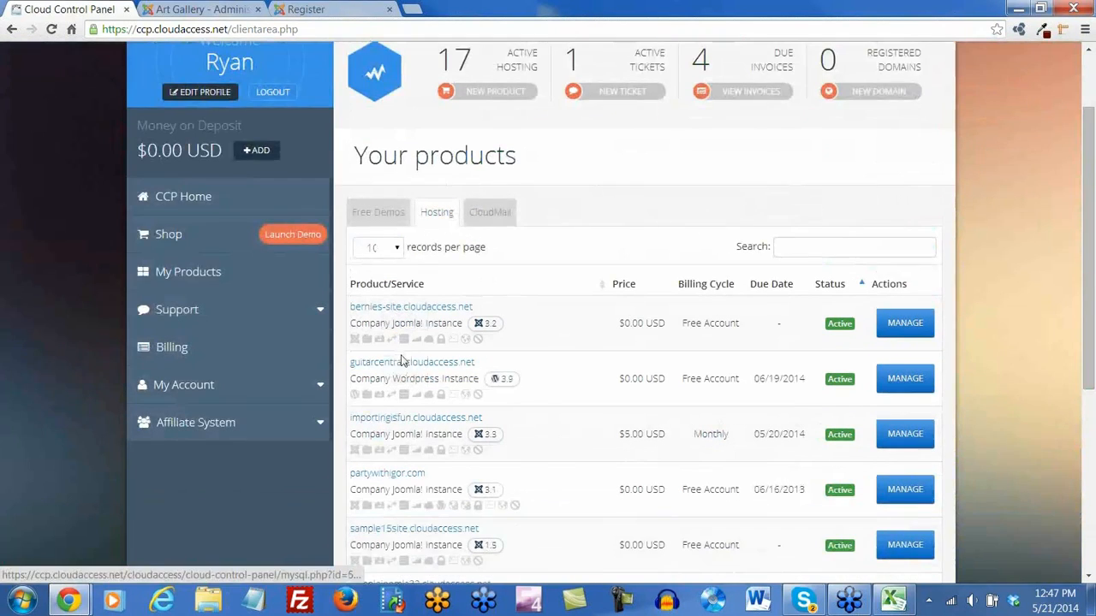
scroll(396, 369, "down", 1)
left_click(395, 366)
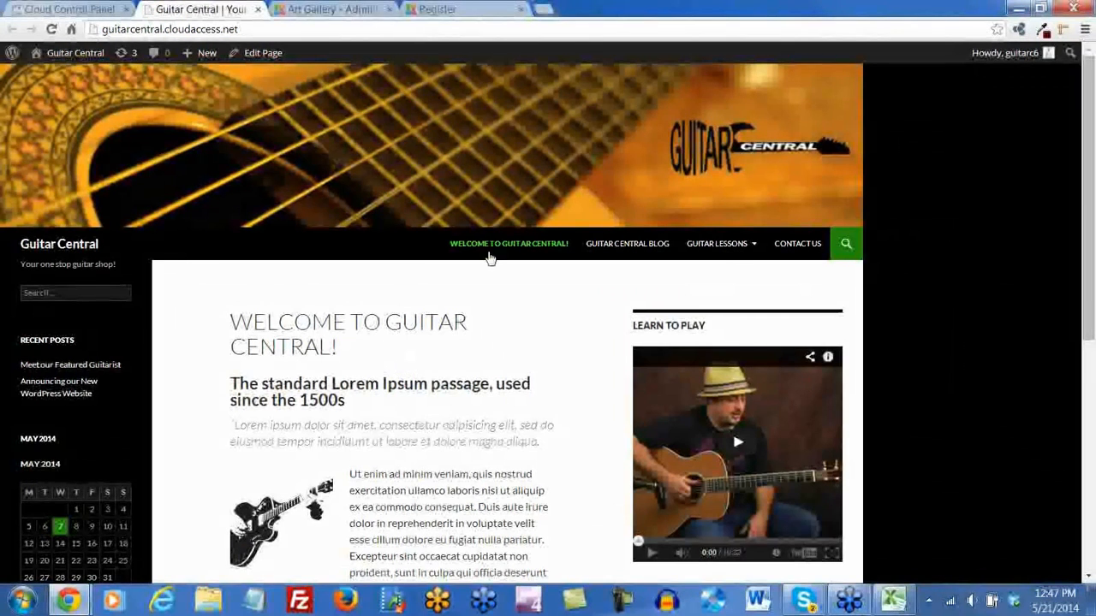
Open MANAGE for guitarcentral.cloudaccess.net and expand its Application panel
left_click(79, 9)
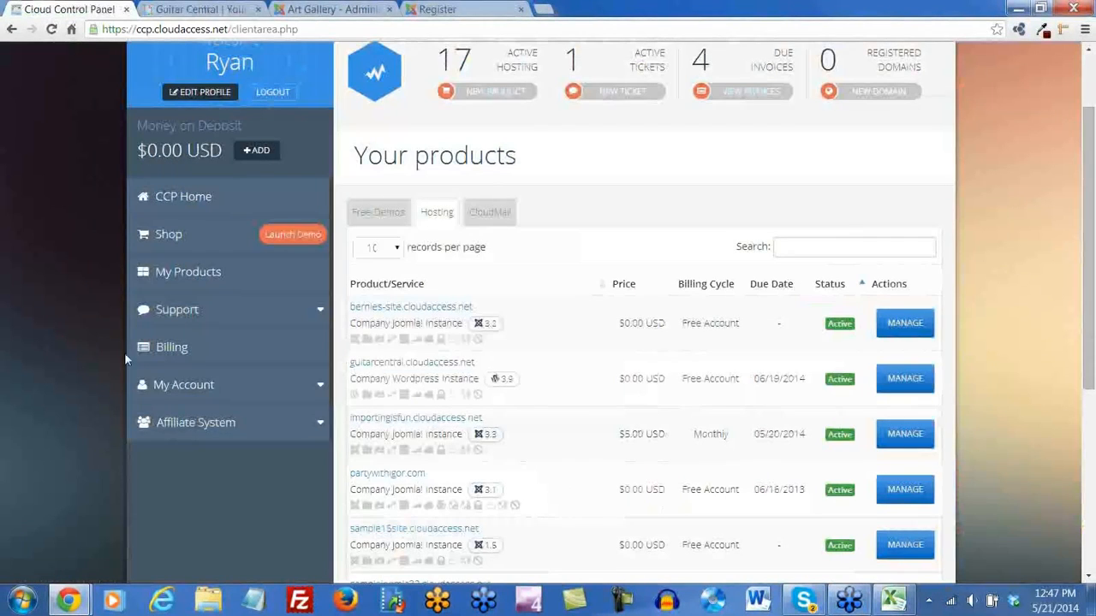
left_click(912, 379)
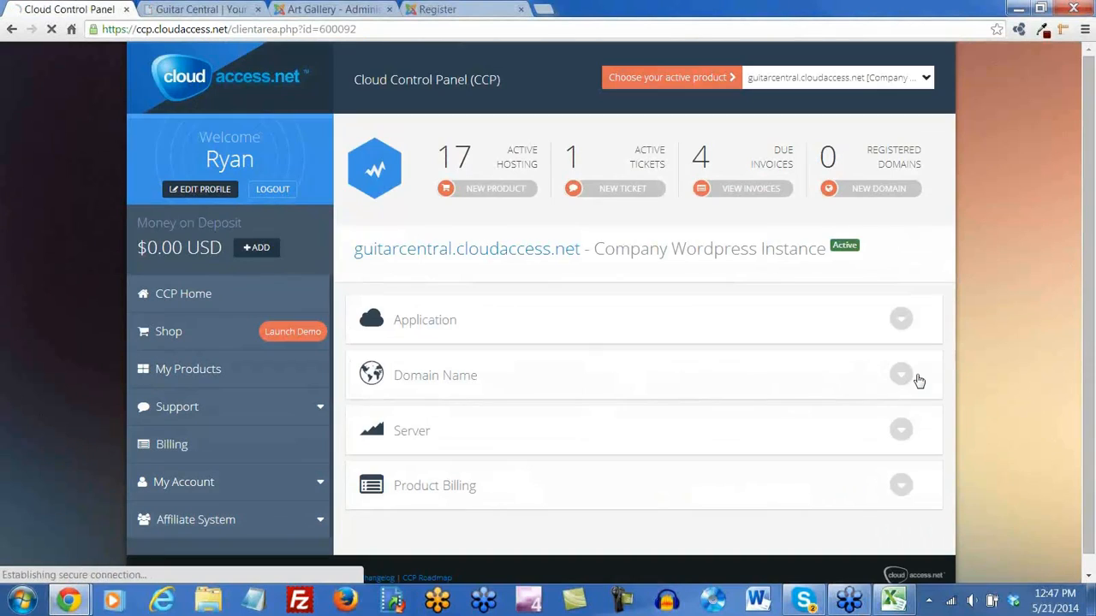
left_click(901, 325)
scroll(856, 343, "down", 1)
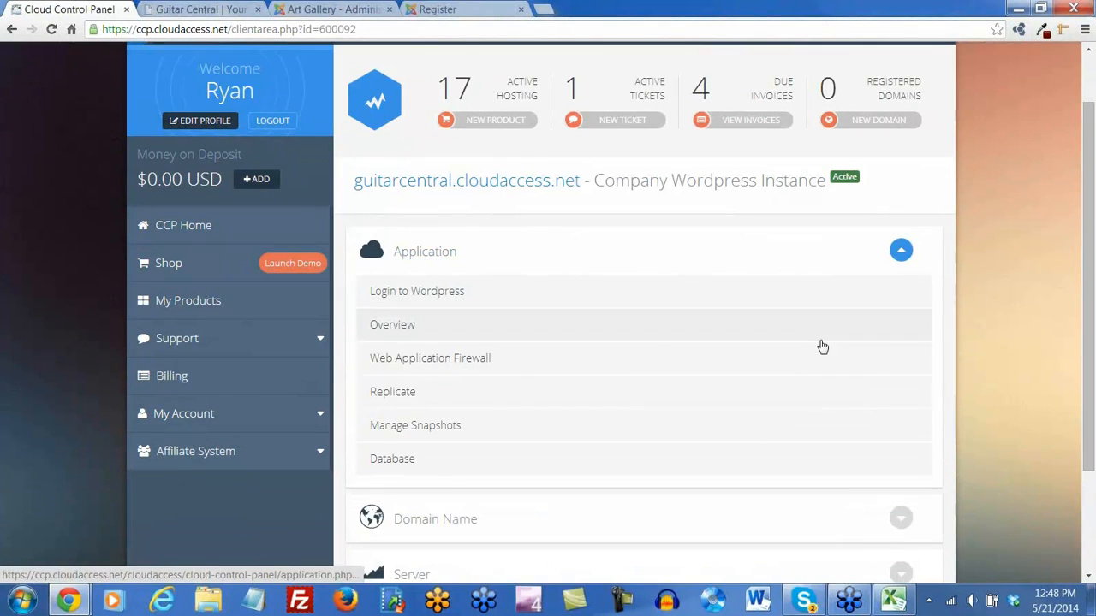
Replicate the guitarcentral site to the sub-domain 'guitartestingsite' and confirm
left_click(387, 395)
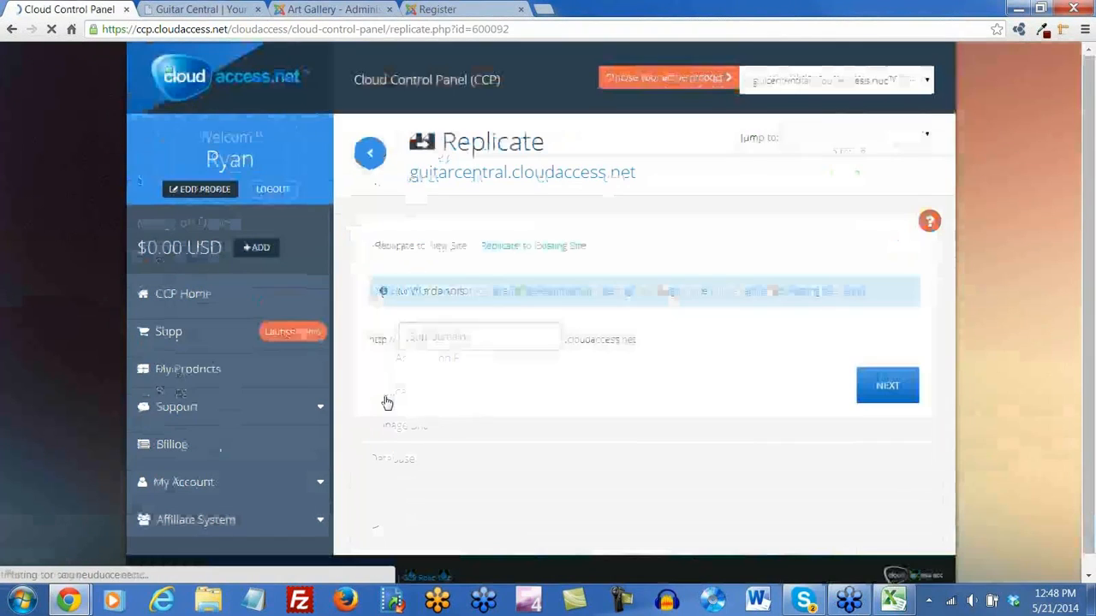
left_click(495, 337)
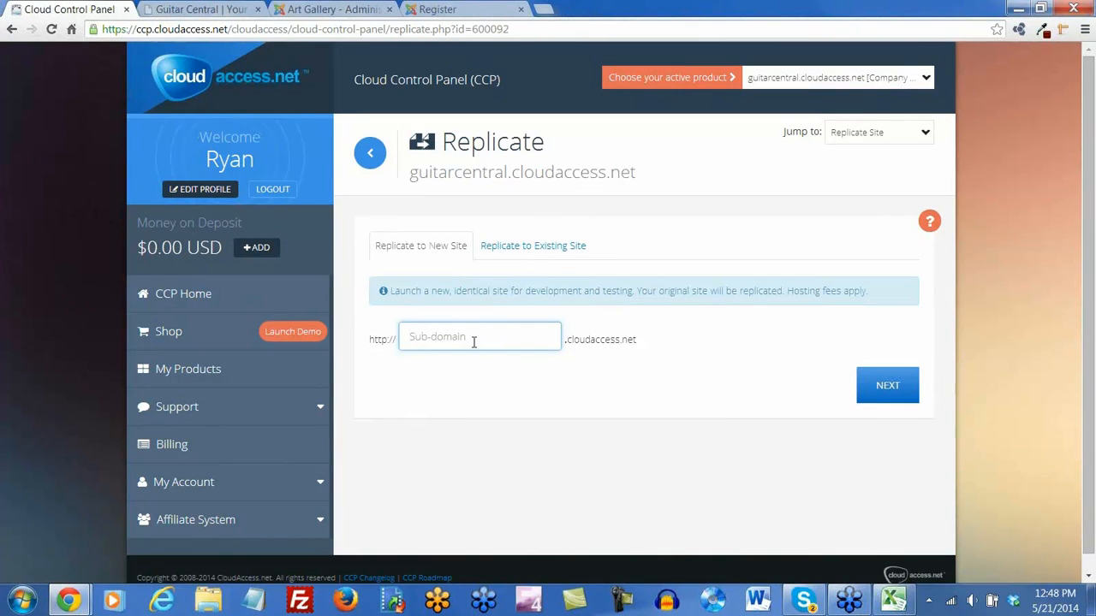
type("guitartestingsite")
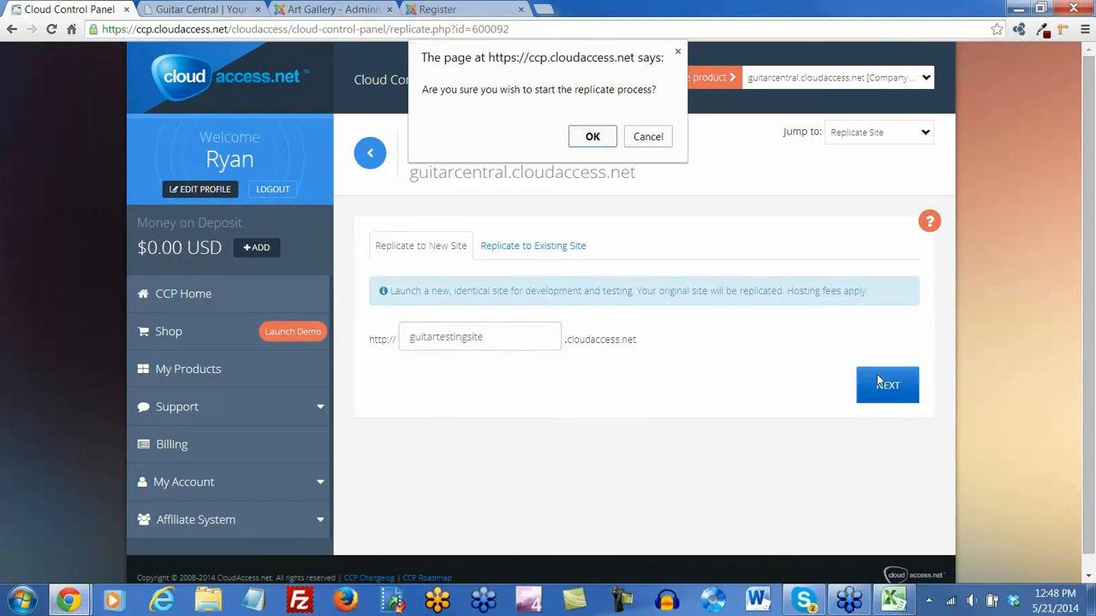
left_click(597, 137)
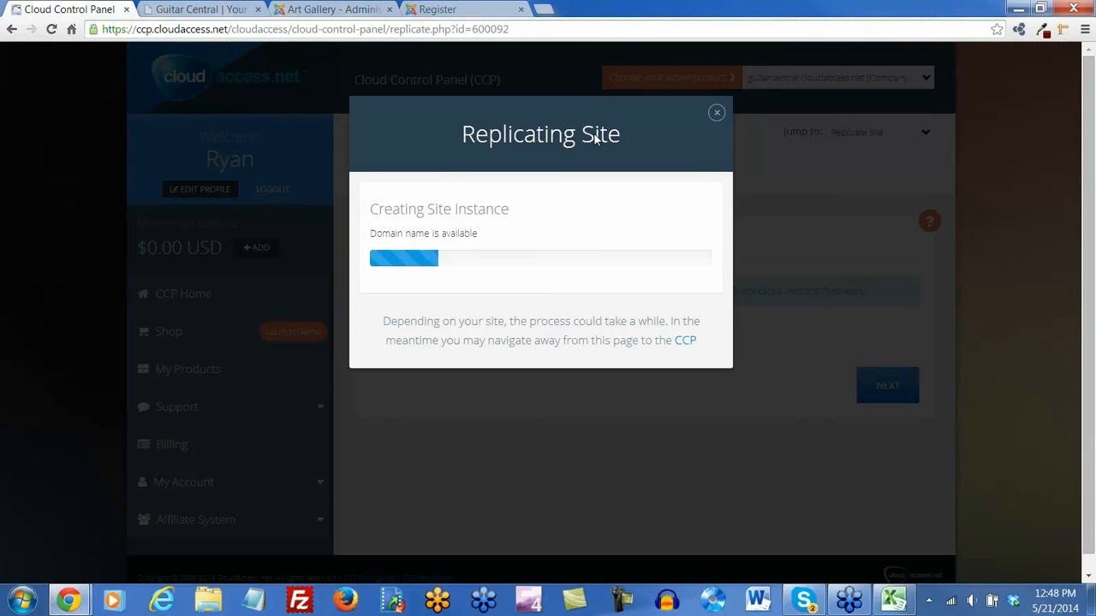
scroll(480, 7, "down", 1)
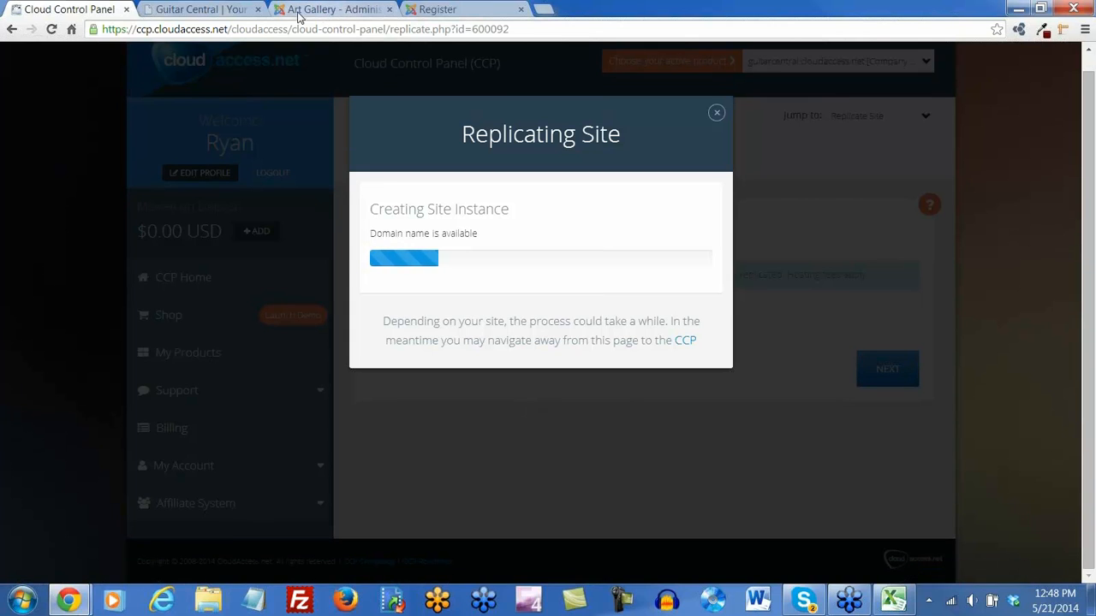
left_click(178, 10)
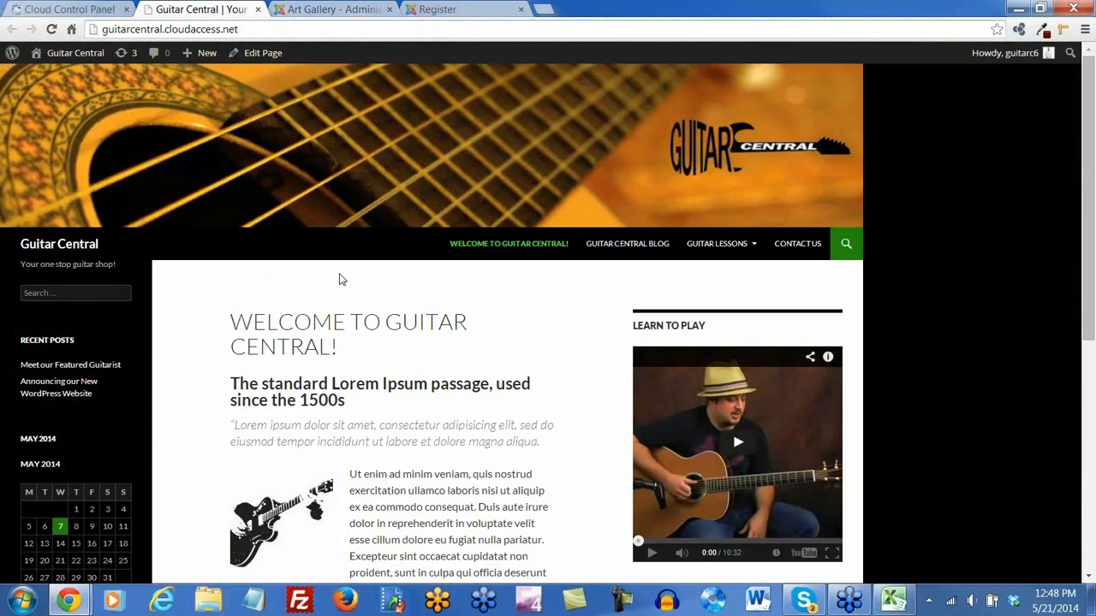
Go back to the control panel to see the $2.74 invoice for the replicated site
left_click(81, 9)
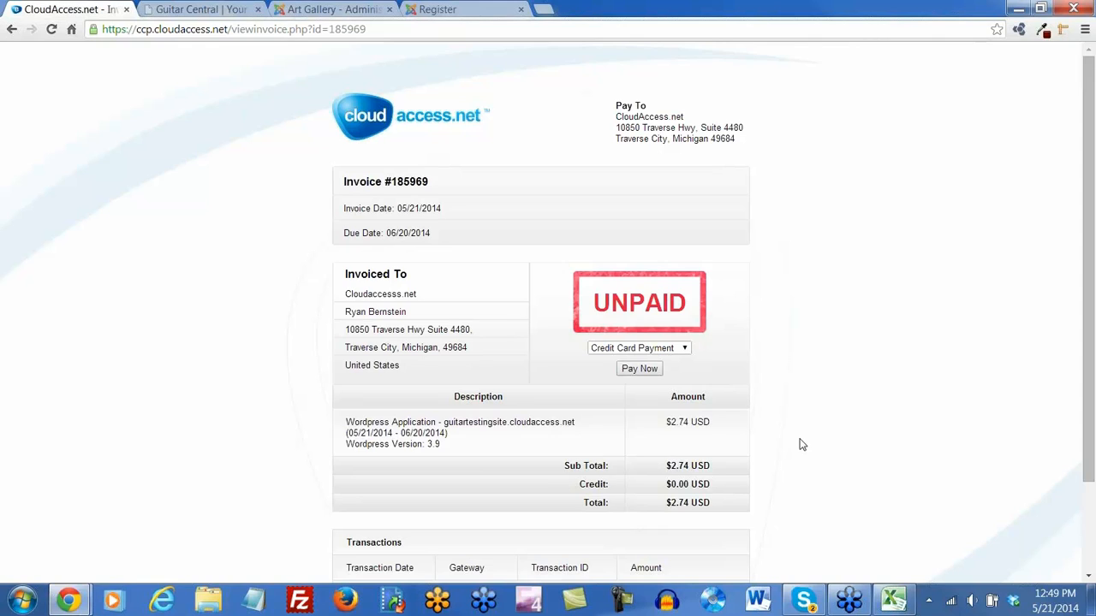
Review the $2.74 invoice, then close its tab
scroll(796, 373, "down", 3)
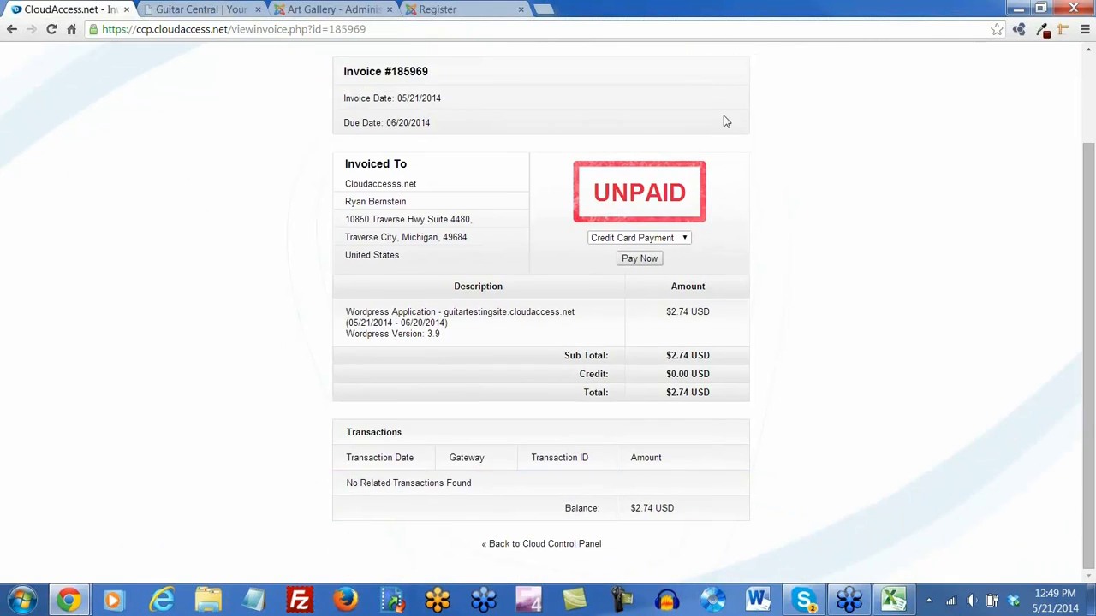
scroll(288, 453, "up", 3)
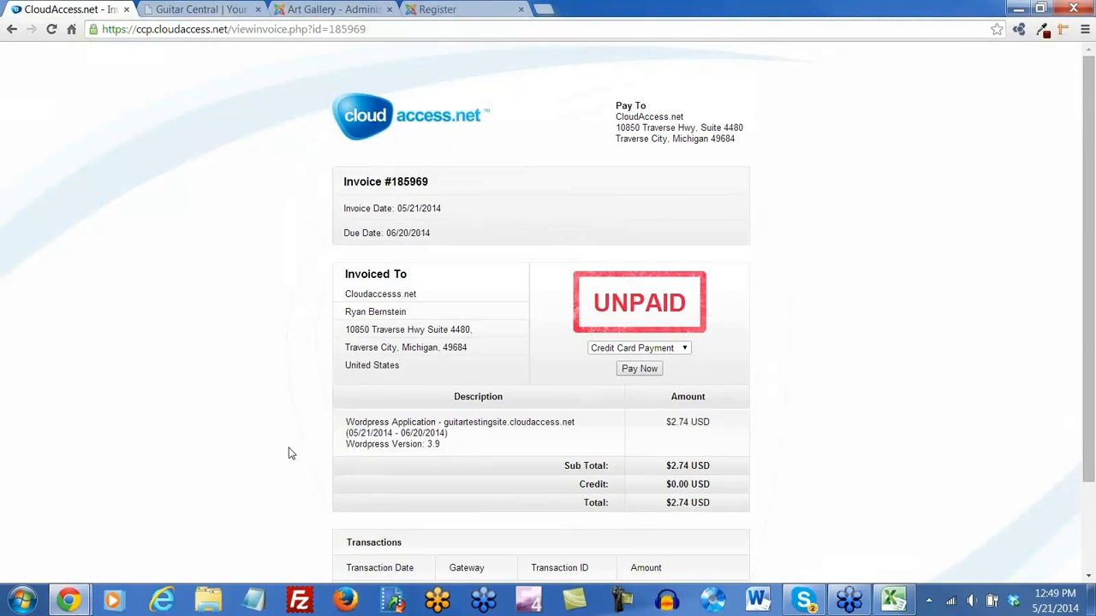
scroll(288, 452, "down", 3)
scroll(288, 452, "up", 3)
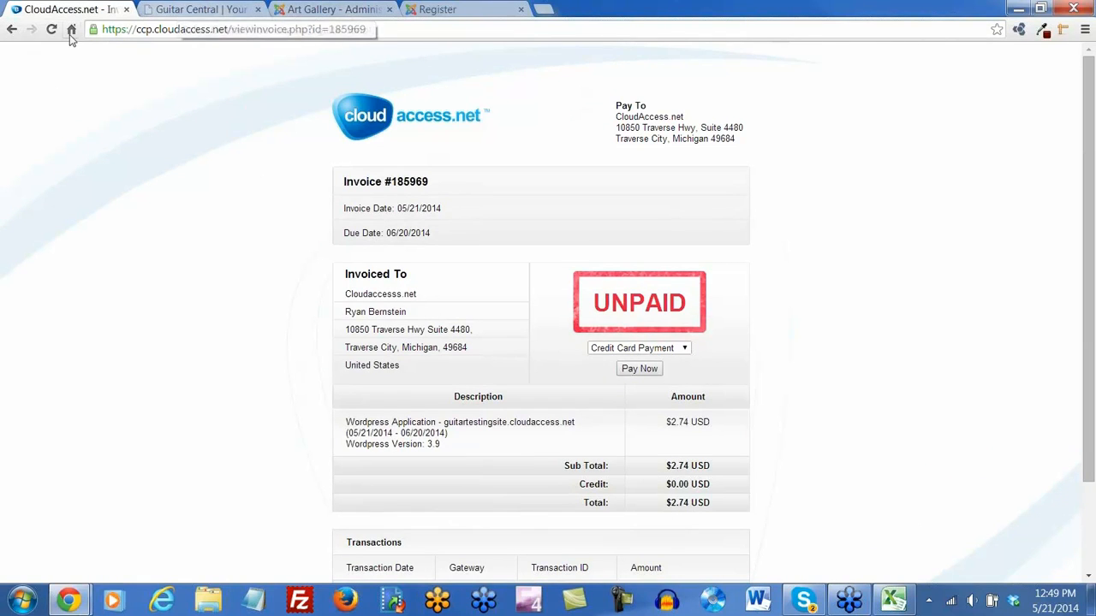
left_click(126, 10)
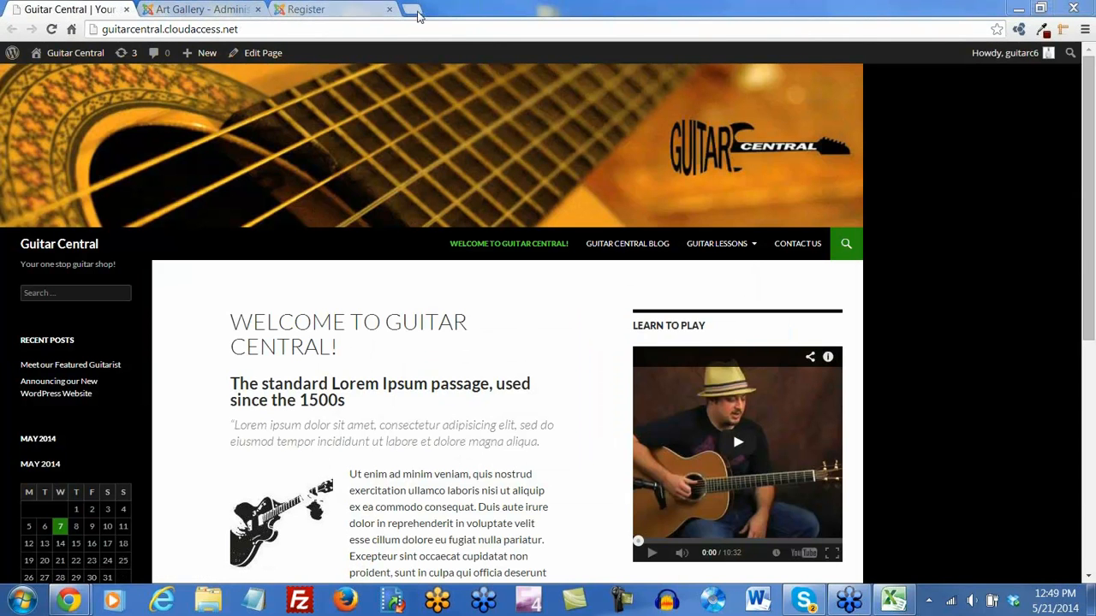
Load the CloudAccess.net homepage from the Cloud Hosting bookmark in a new tab and make it the first tab
left_click(411, 9)
left_click(112, 56)
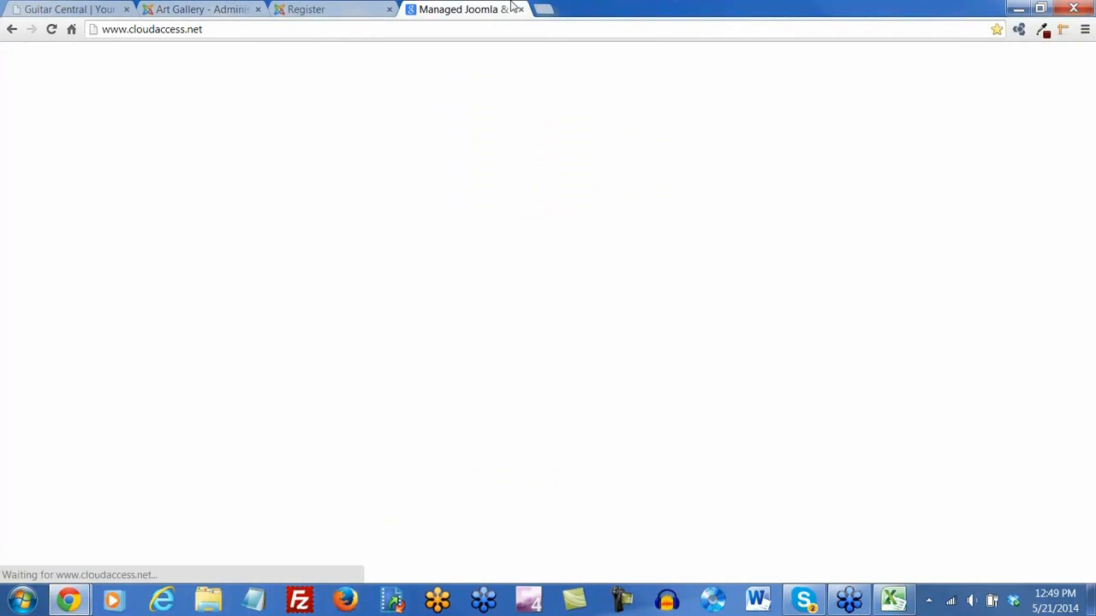
left_click_drag(492, 9, 65, 10)
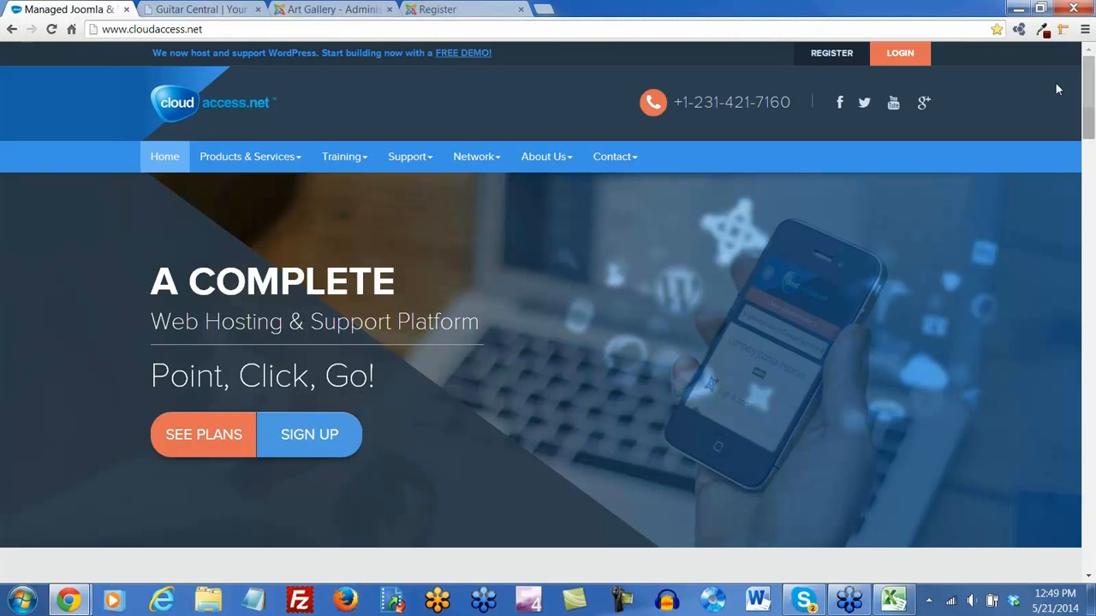
Open another new tab and go to extensions.joomla.org
left_click(543, 9)
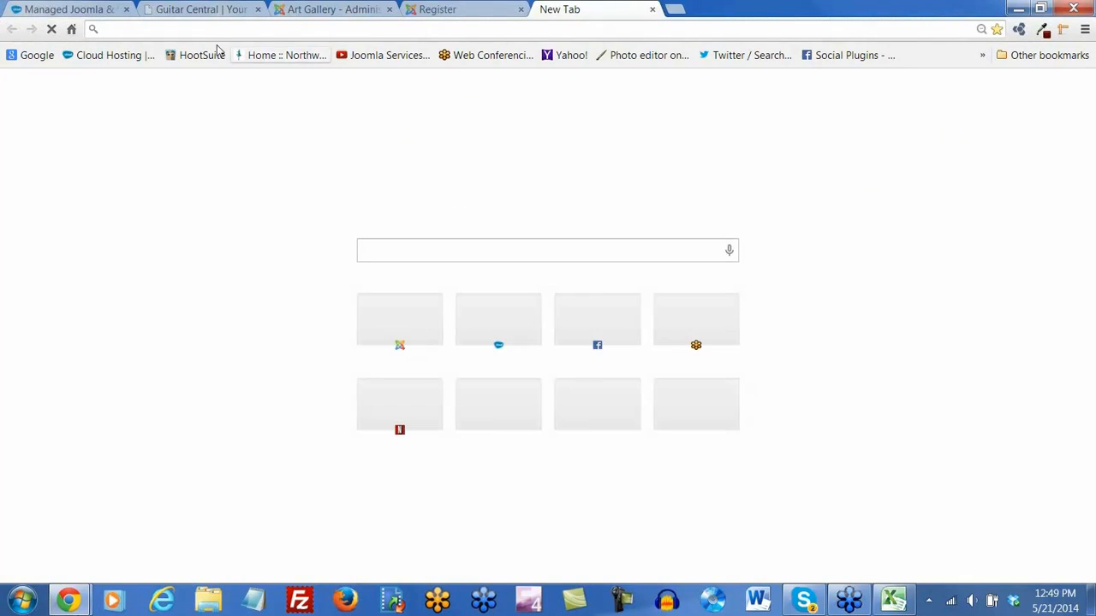
type("extensions.jooml")
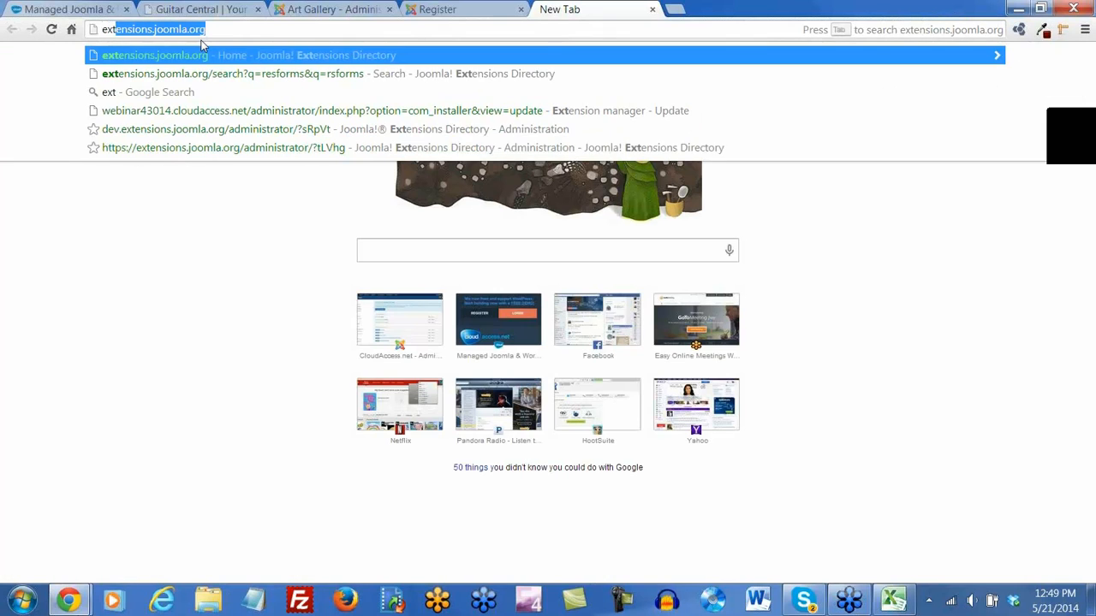
type("a.org")
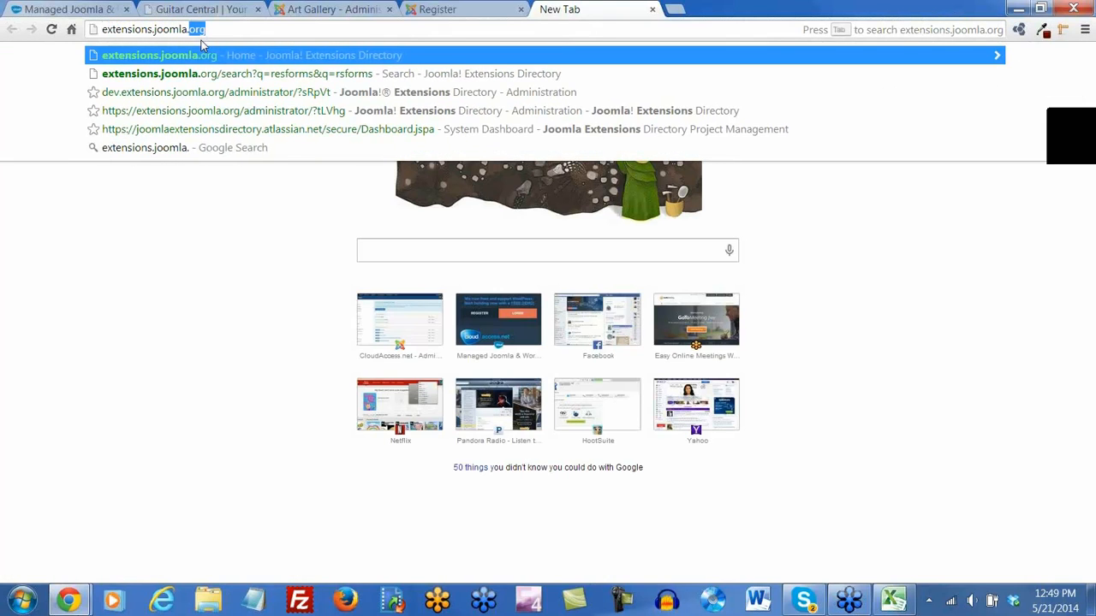
key("Return")
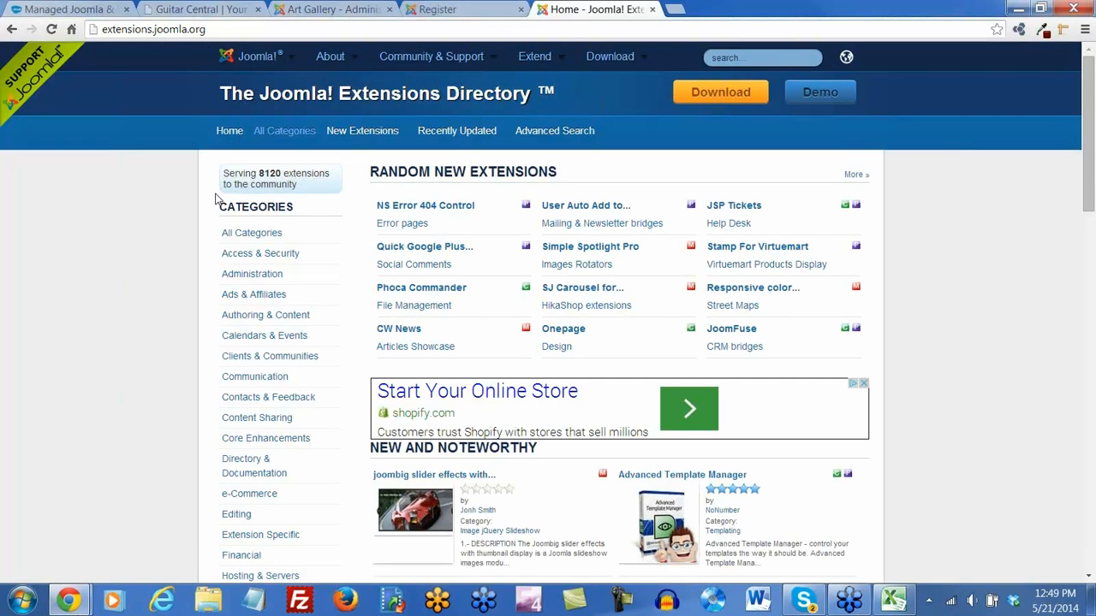
Search the Joomla Extensions Directory for 'real estate'
scroll(232, 333, "down", 1)
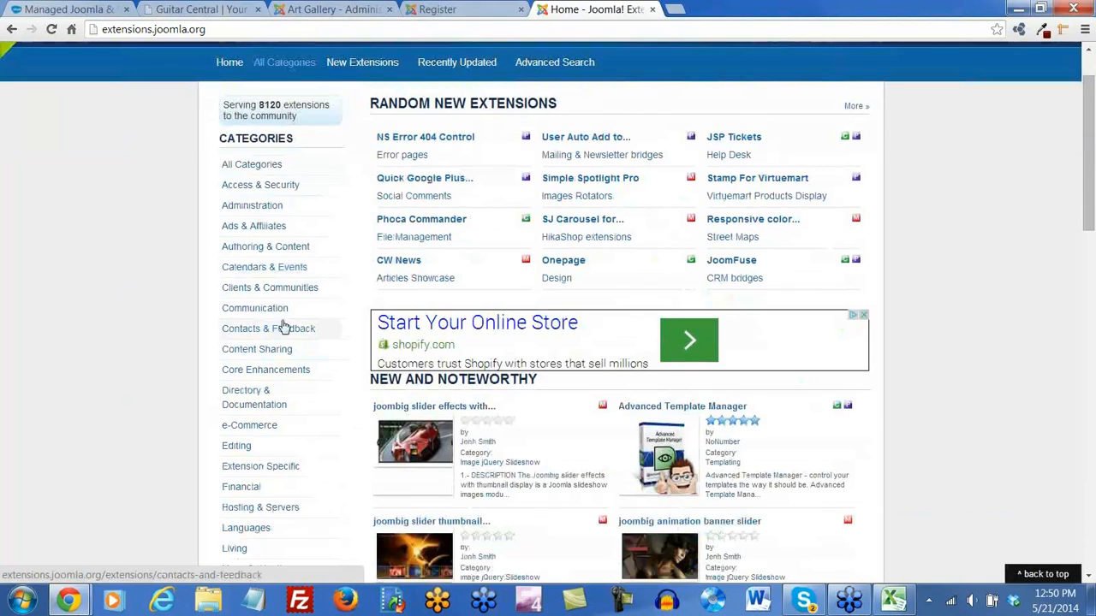
scroll(281, 325, "up", 1)
left_click(756, 57)
type("real ")
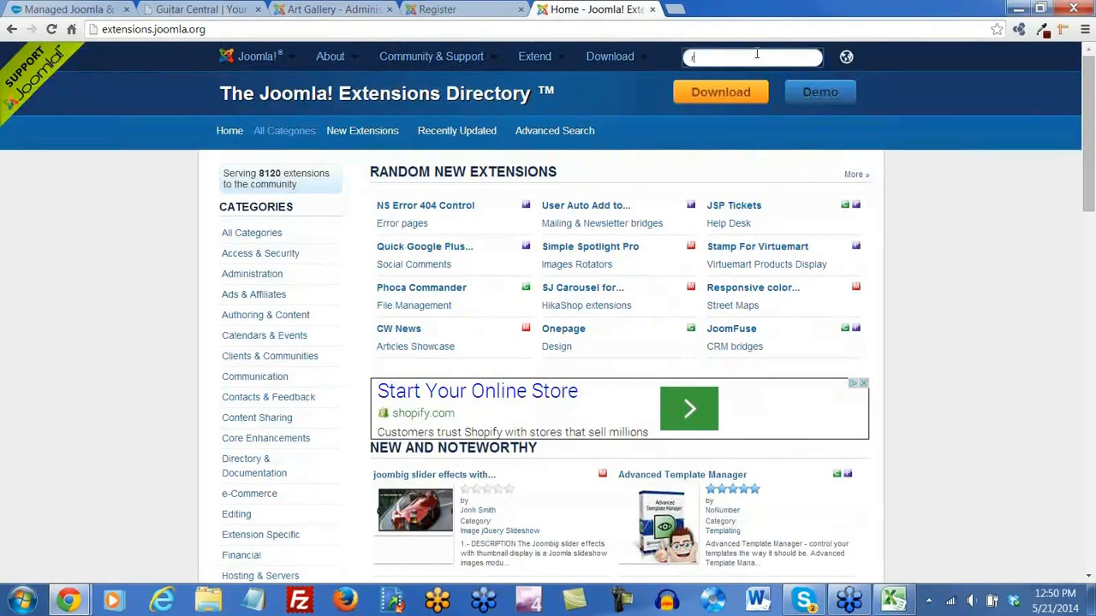
type("estate")
key("Return")
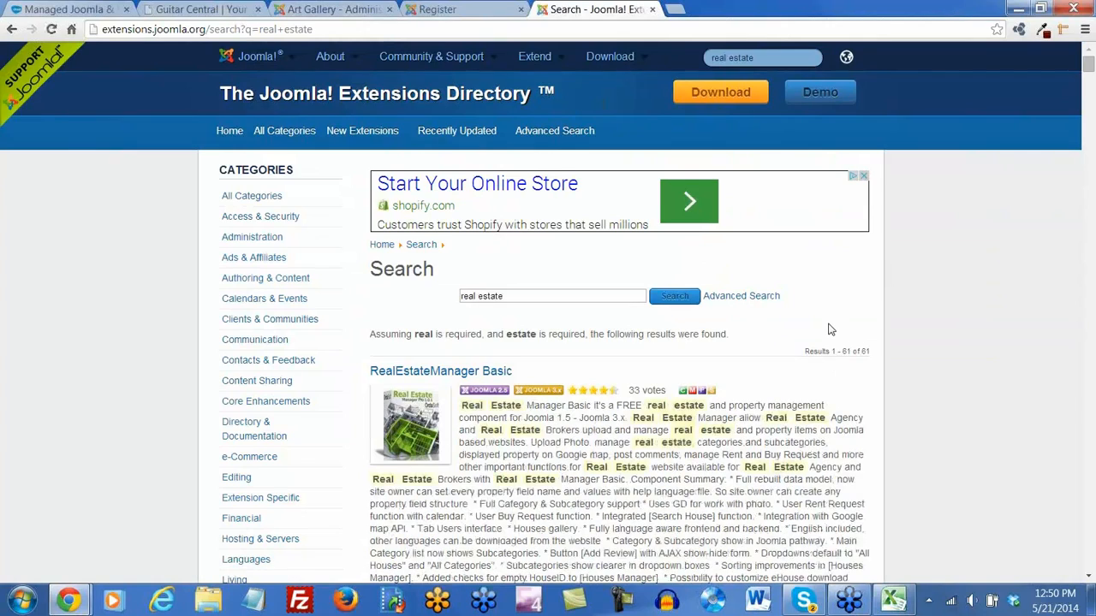
Browse the real estate results, highlighting the Google Street view and Google maps back-end features
scroll(535, 428, "down", 3)
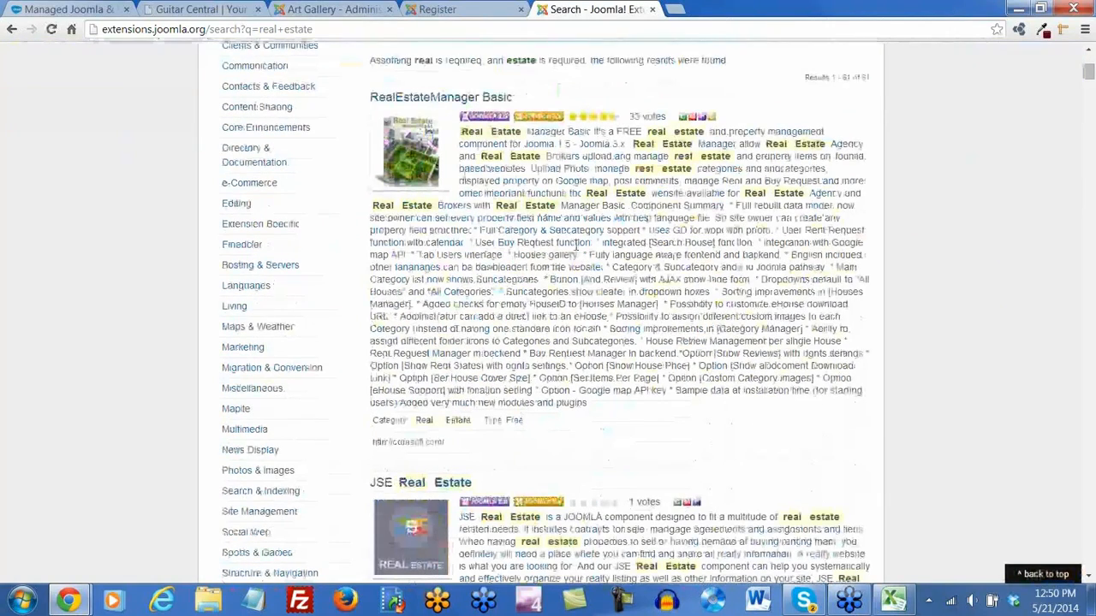
scroll(586, 436, "down", 3)
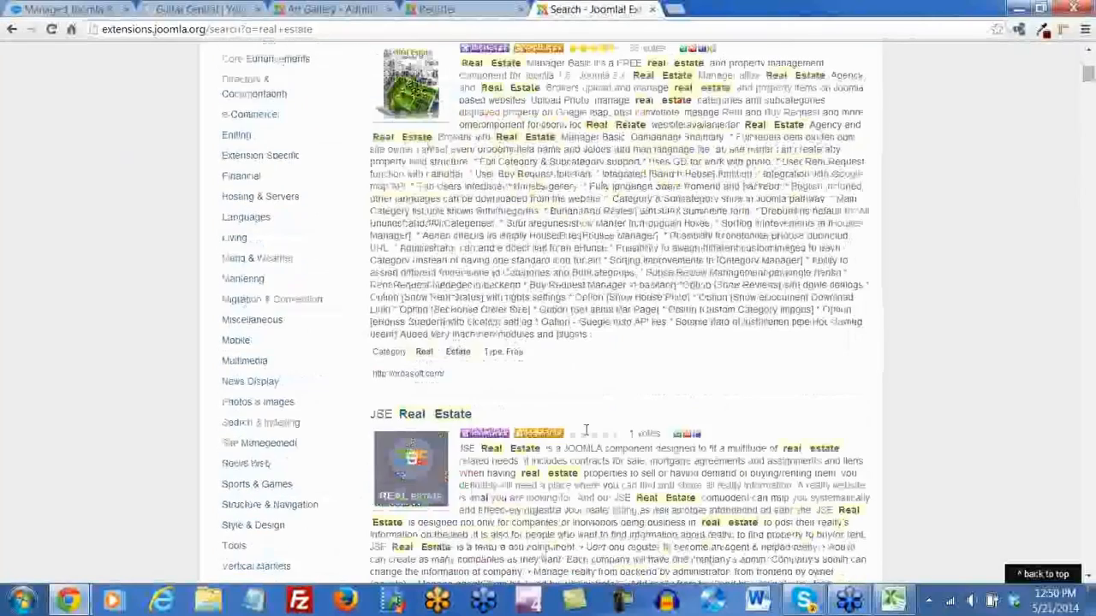
scroll(586, 434, "down", 1)
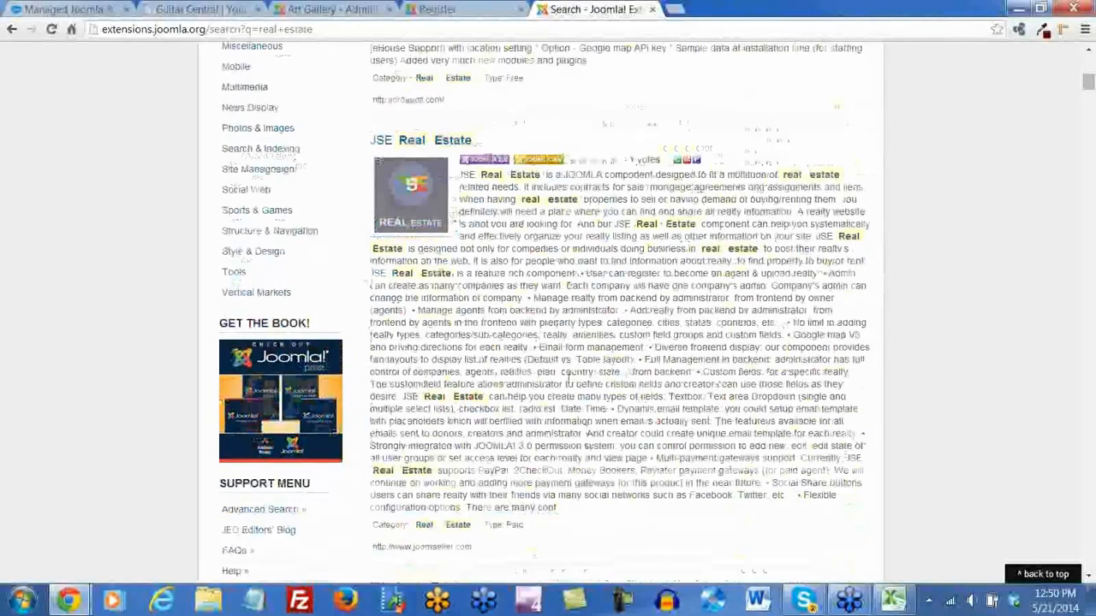
scroll(574, 382, "down", 2)
scroll(572, 383, "down", 5)
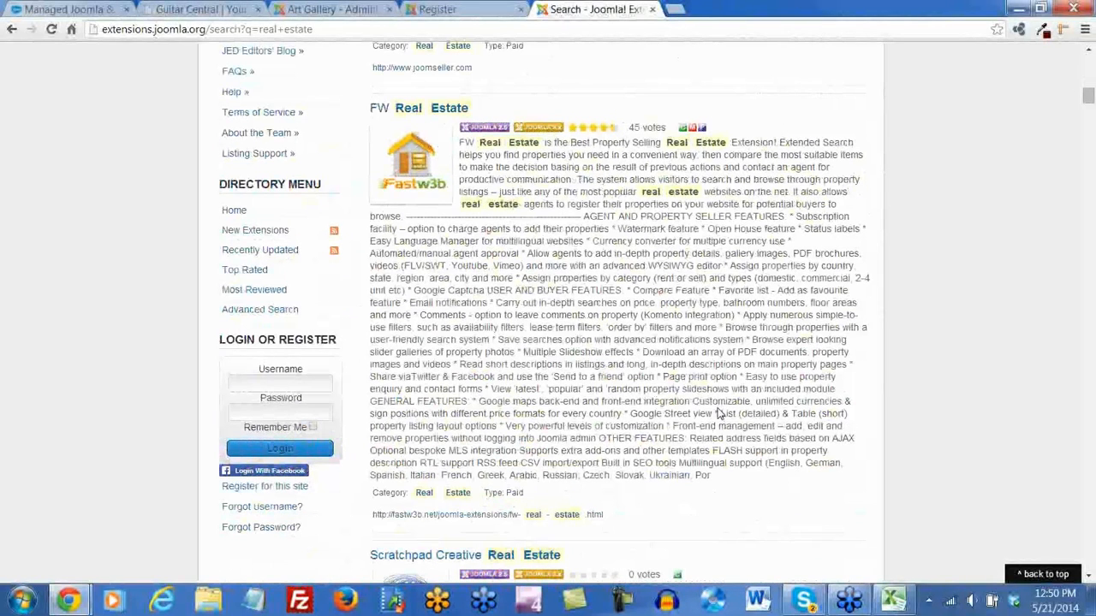
left_click_drag(715, 414, 632, 418)
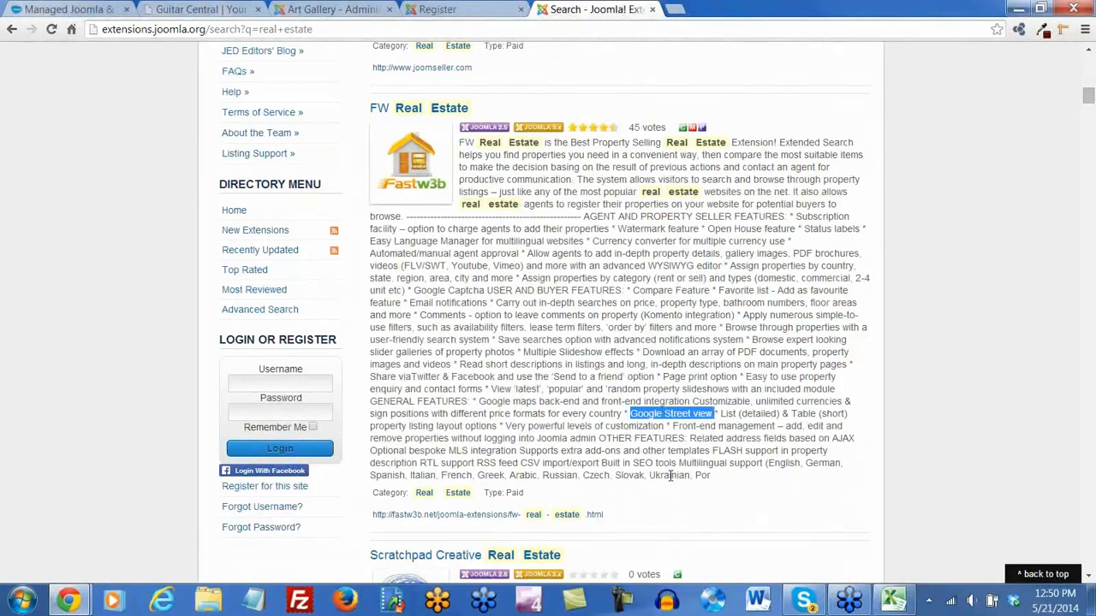
left_click_drag(480, 403, 585, 402)
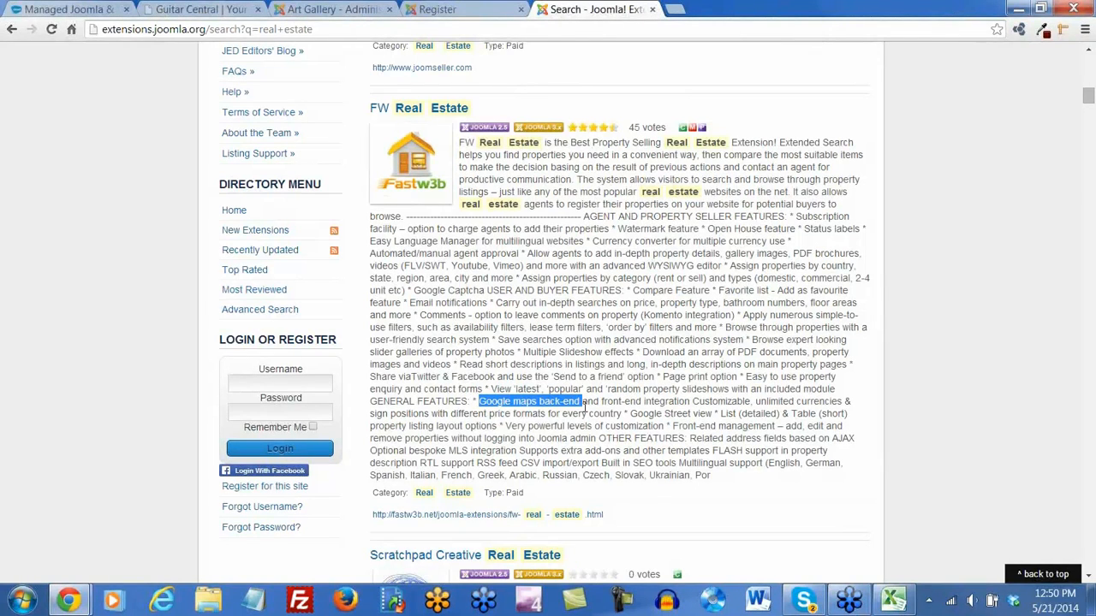
Clear the highlighted text and open the FW Real Estate extension listing
left_click(248, 33)
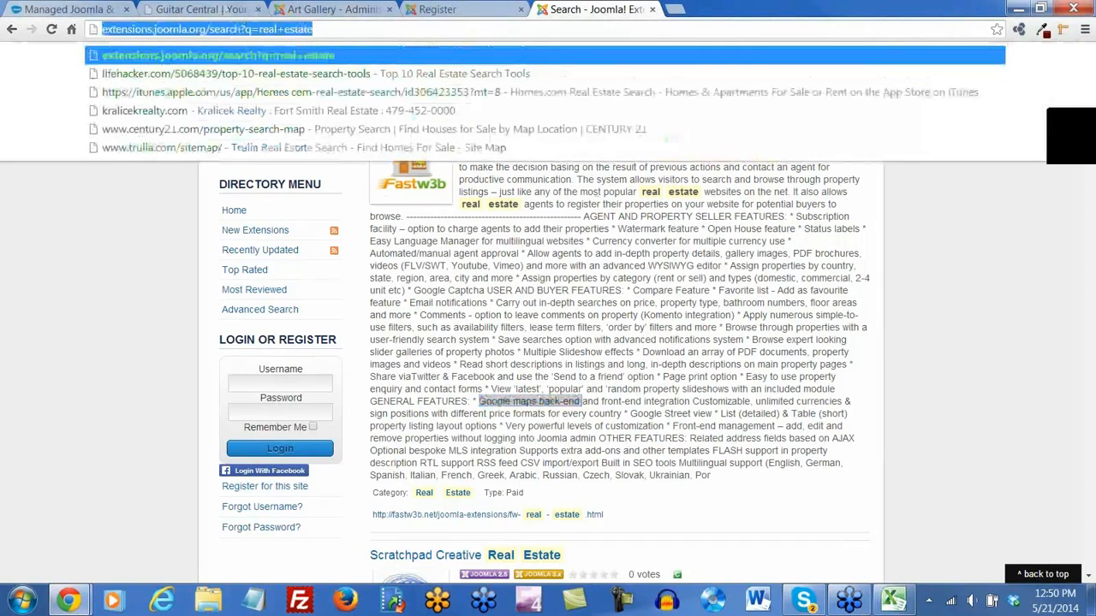
left_click(1070, 135)
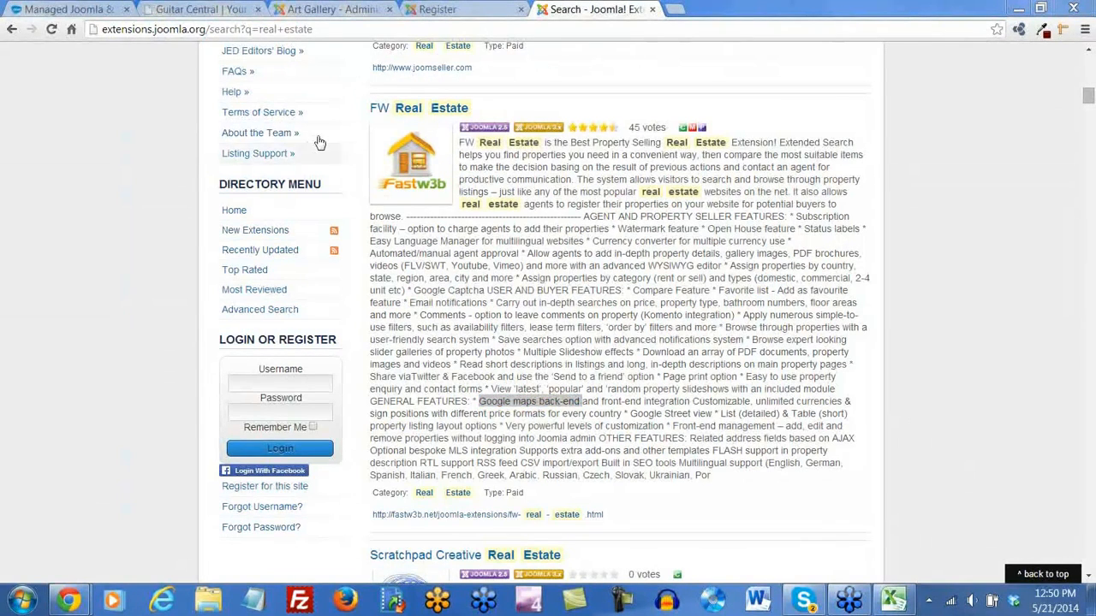
left_click(741, 504)
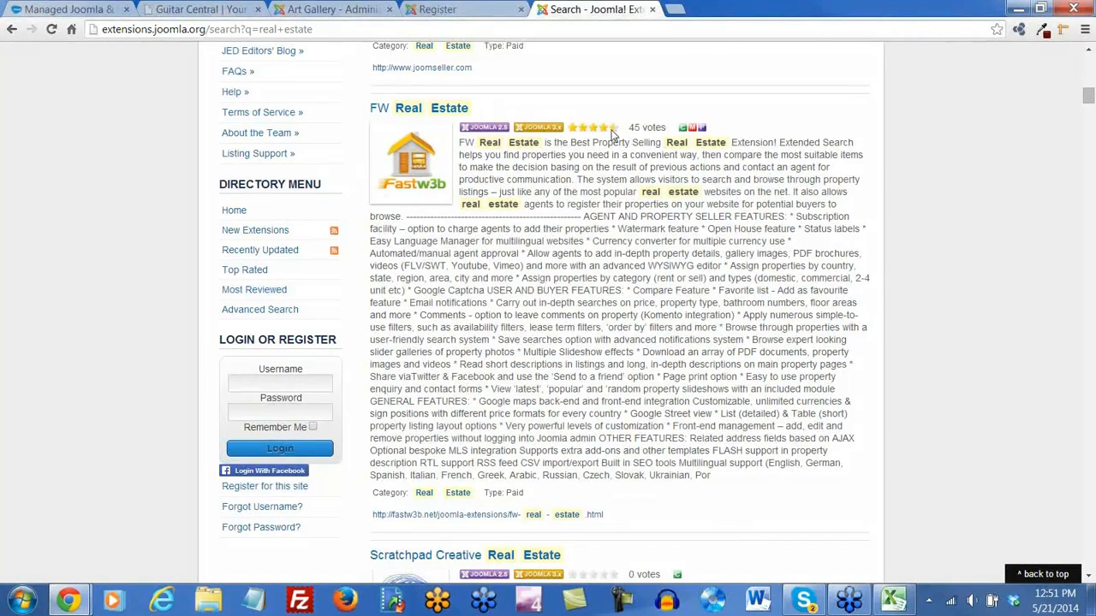
left_click(447, 108)
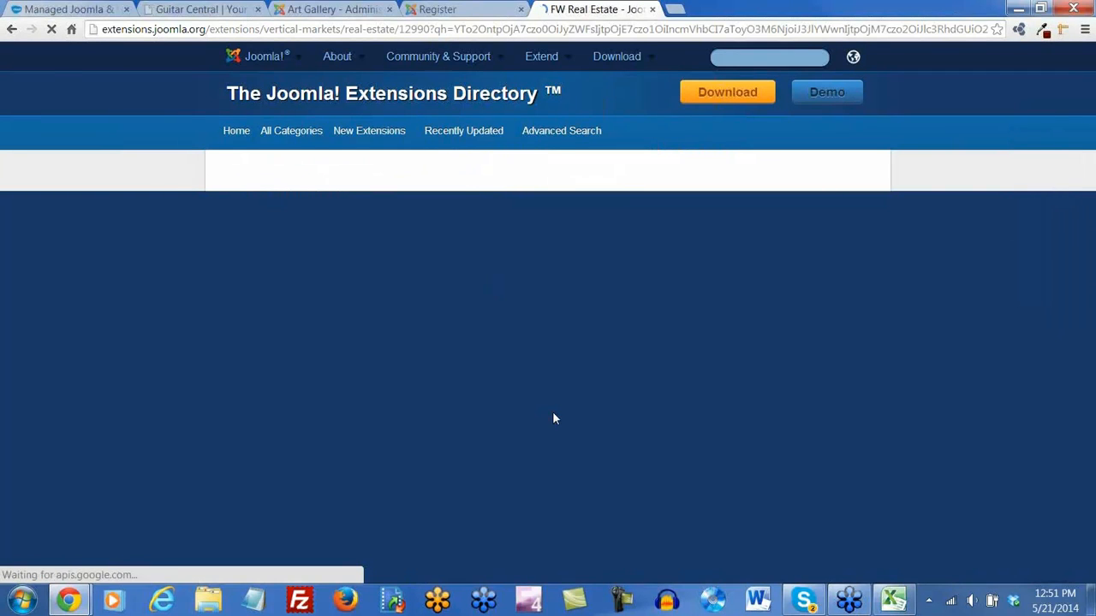
scroll(603, 463, "down", 3)
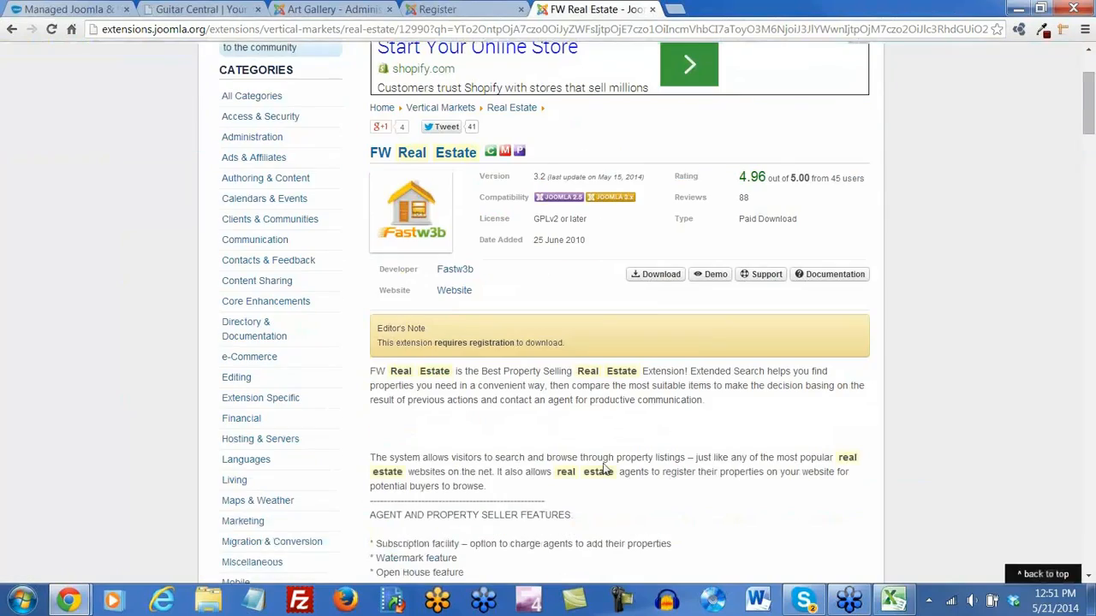
scroll(603, 469, "down", 8)
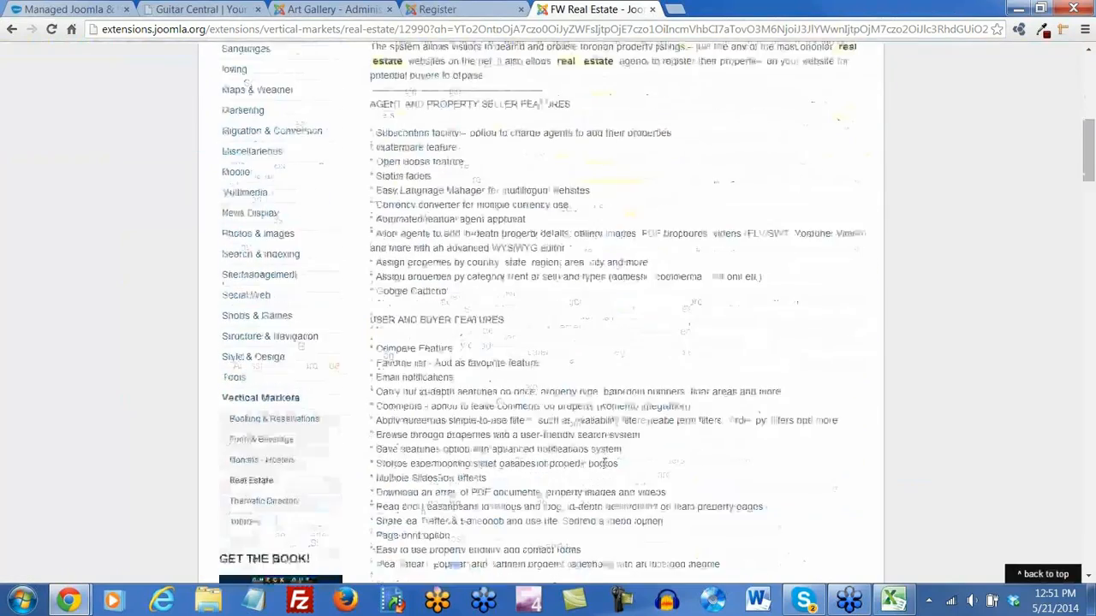
scroll(603, 470, "down", 7)
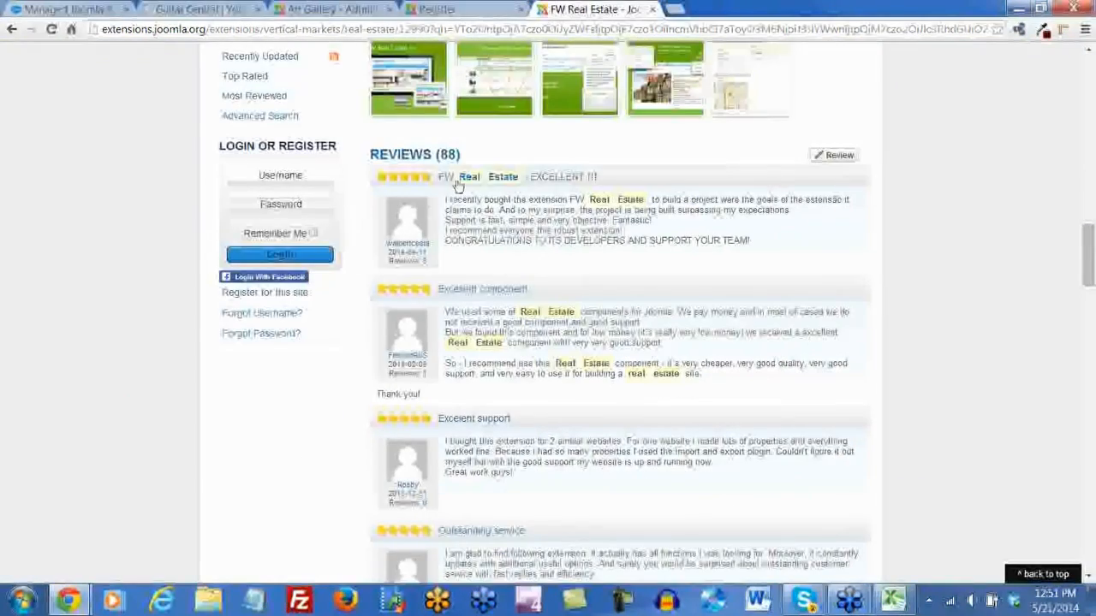
scroll(497, 400, "down", 3)
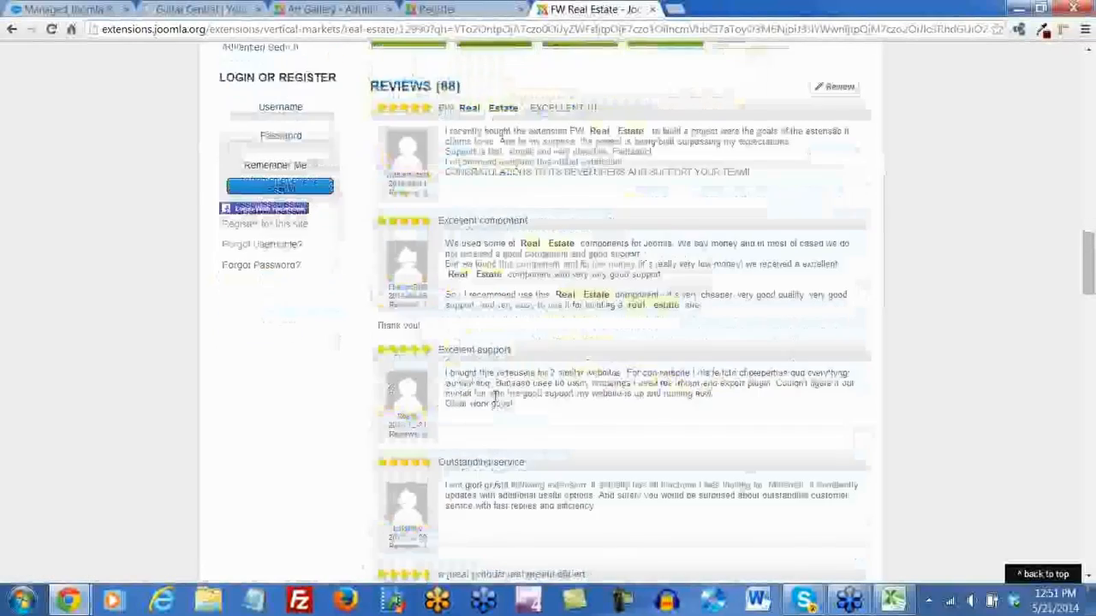
scroll(494, 400, "down", 10)
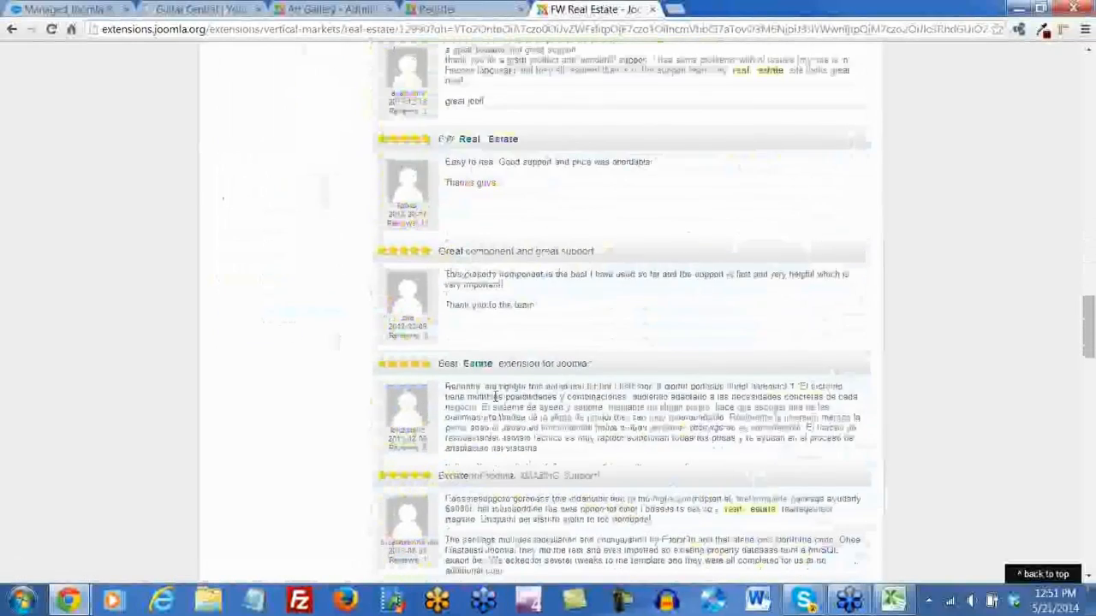
key("Home")
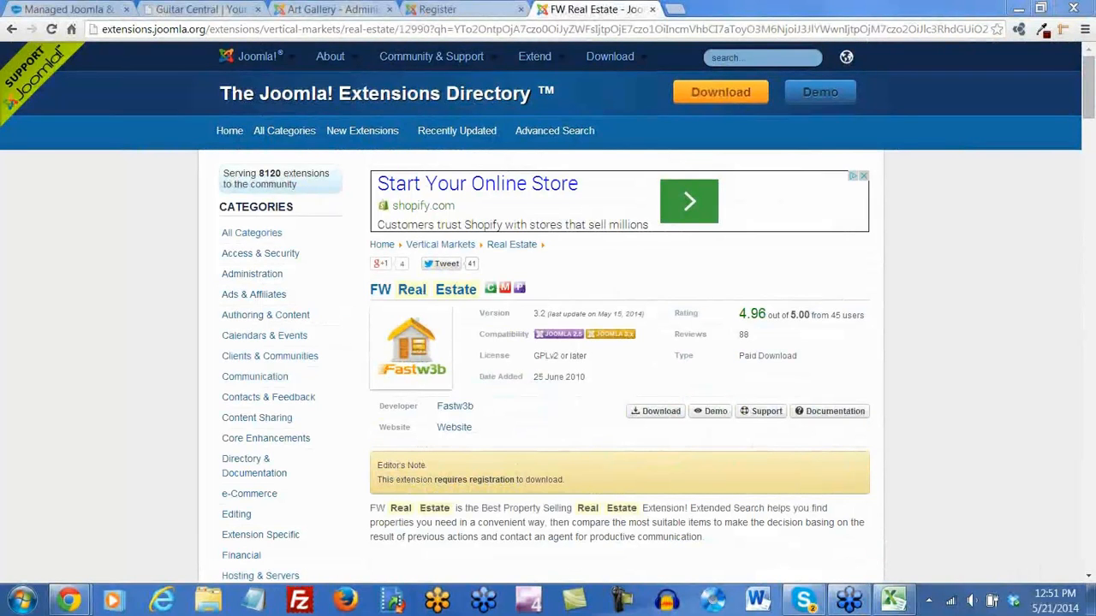
In System > Global Configuration, set Site Offline to No and Save & Close
left_click(443, 10)
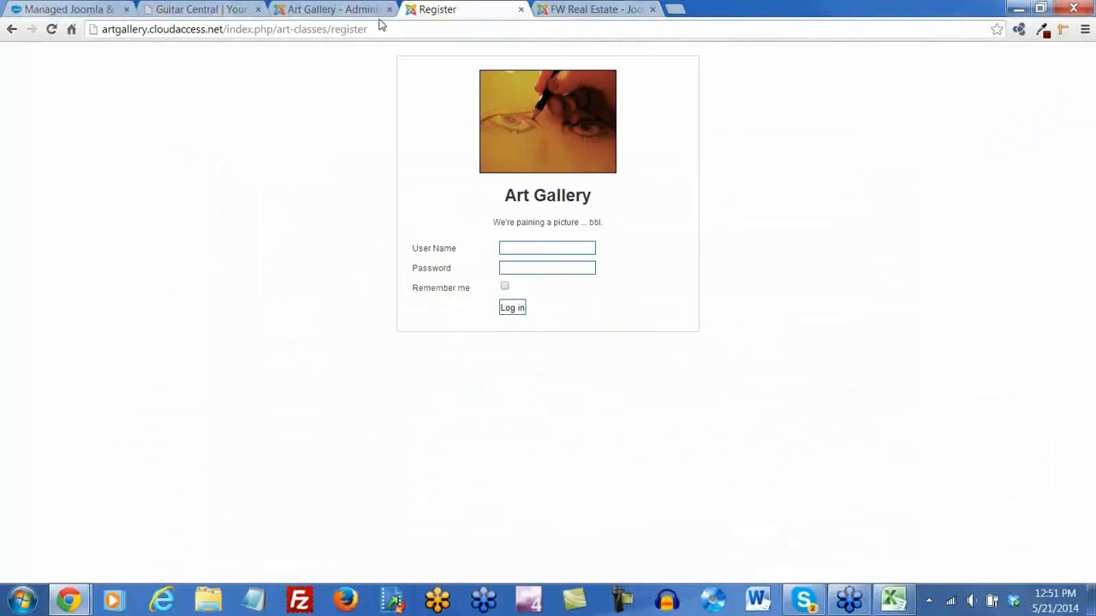
left_click(325, 10)
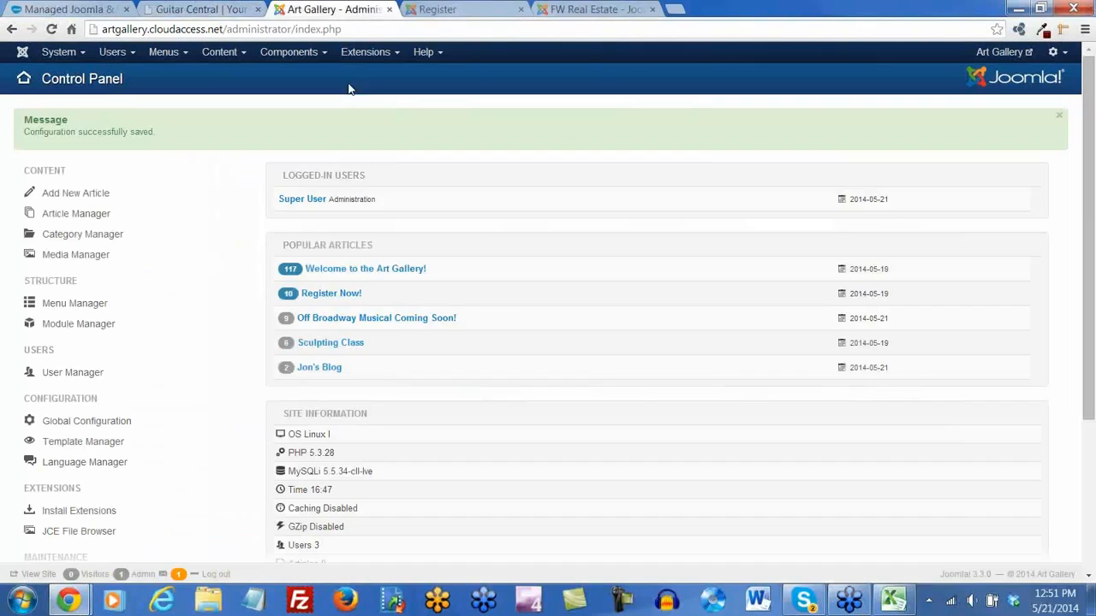
left_click(60, 53)
left_click(75, 77)
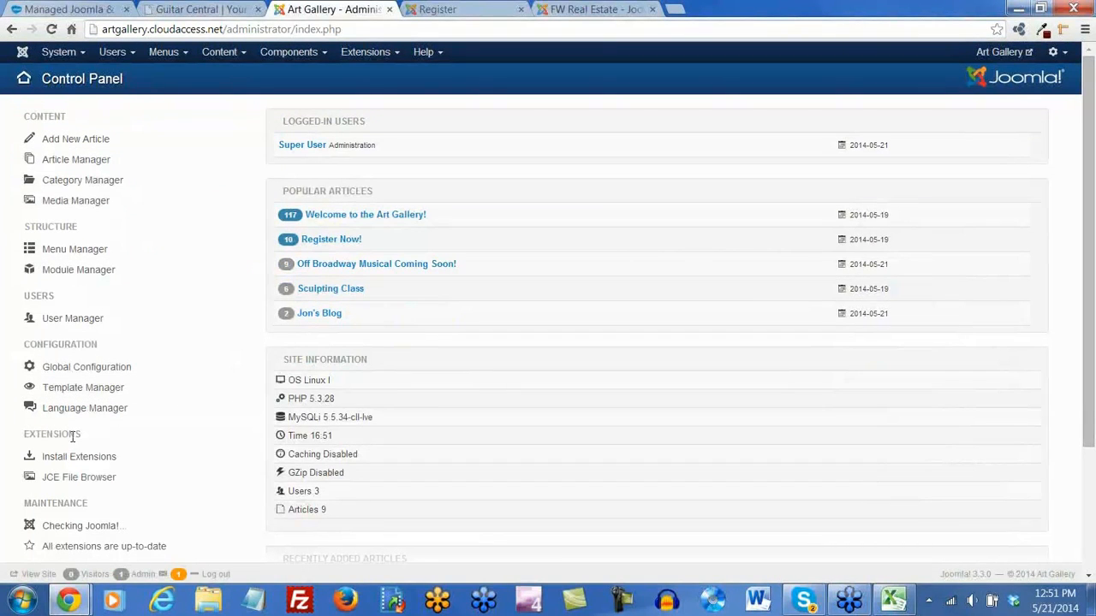
left_click(68, 104)
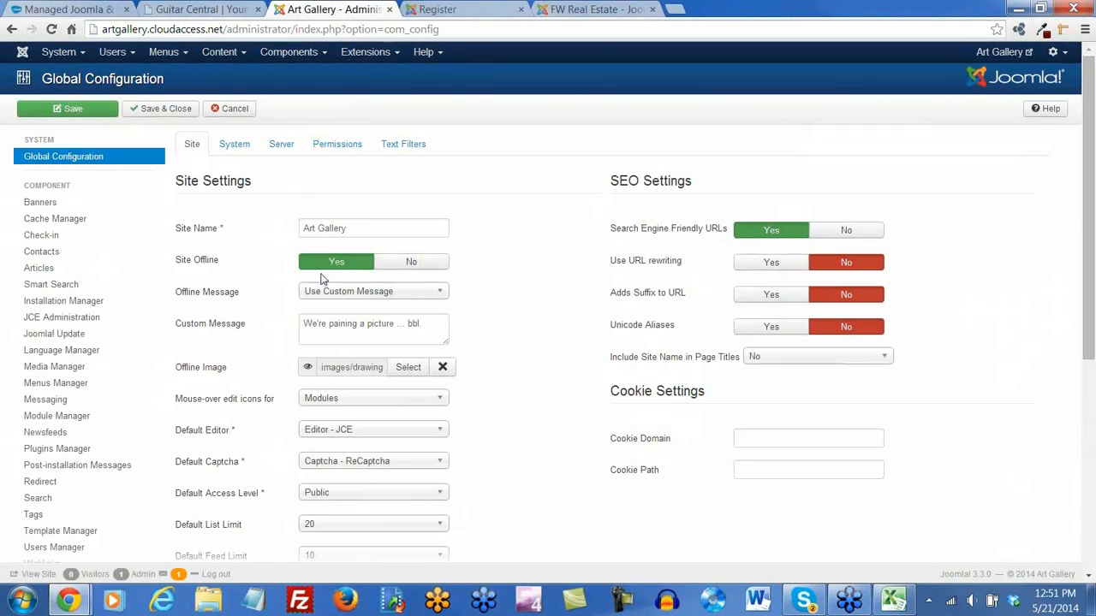
left_click(411, 262)
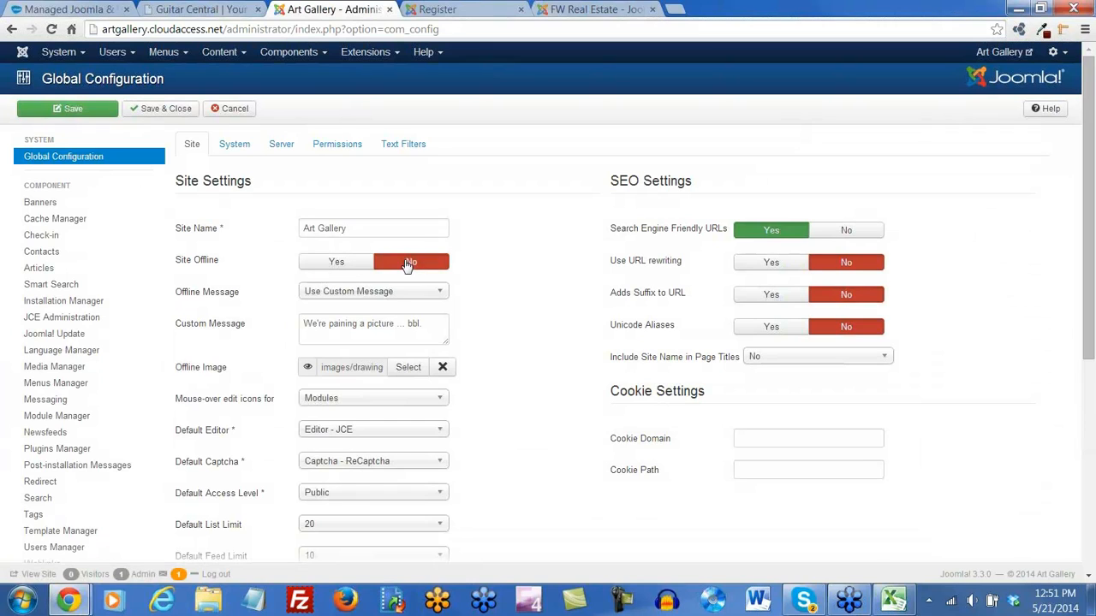
left_click(152, 110)
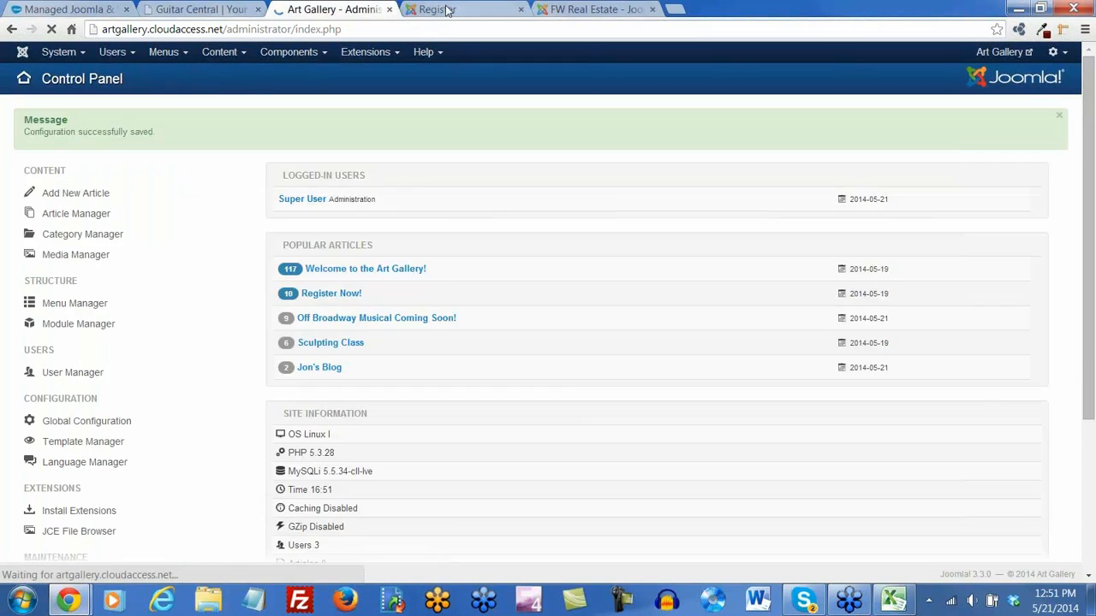
left_click(445, 9)
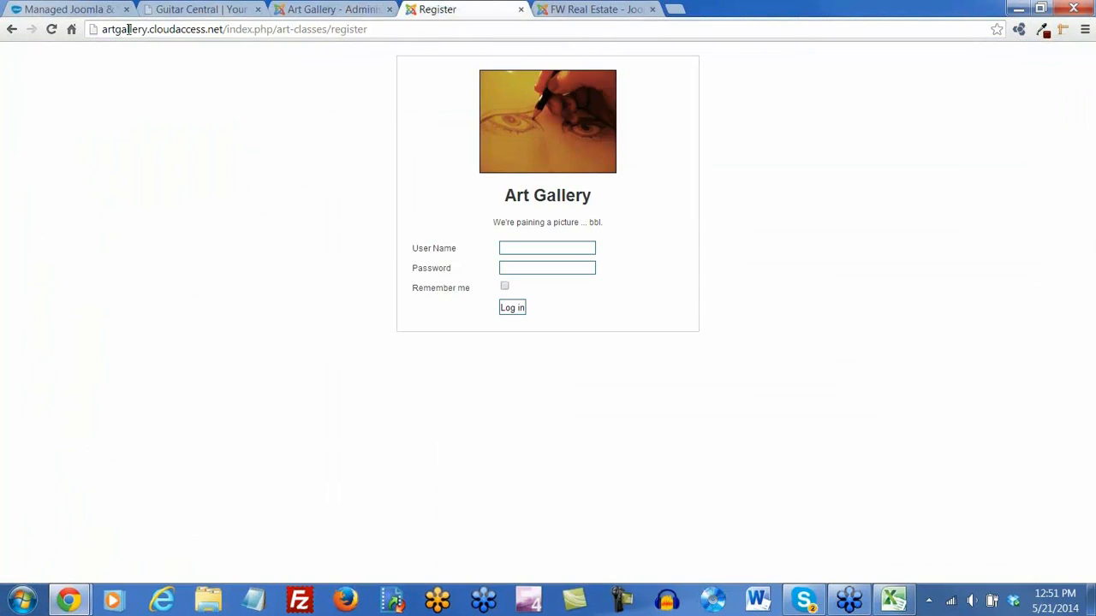
Reload the Art Gallery front end, browse its Home page, then return to the Administration tab
left_click(51, 30)
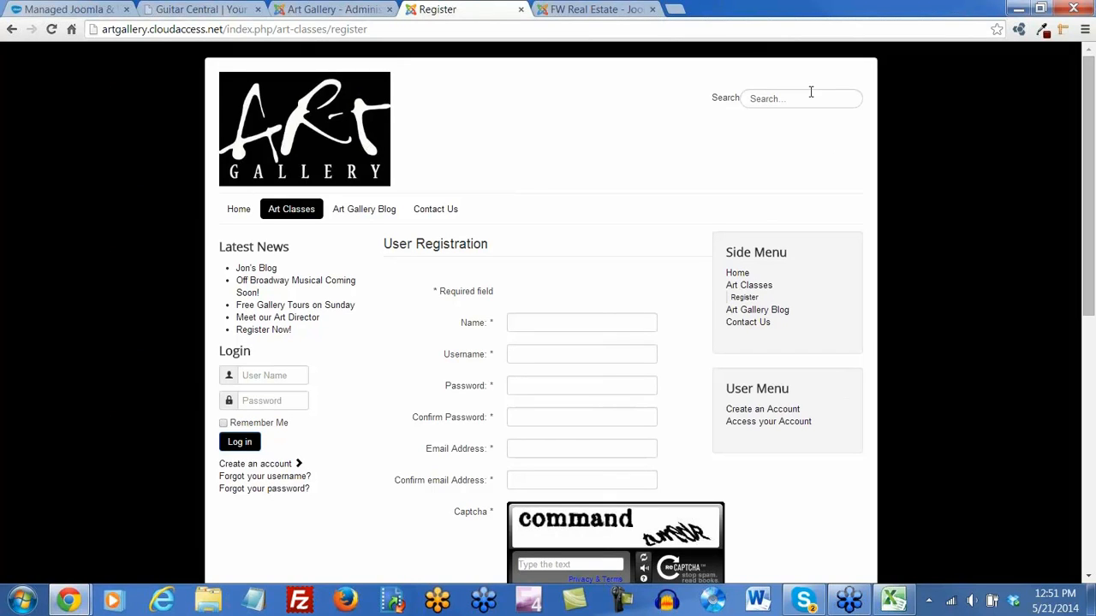
left_click(231, 213)
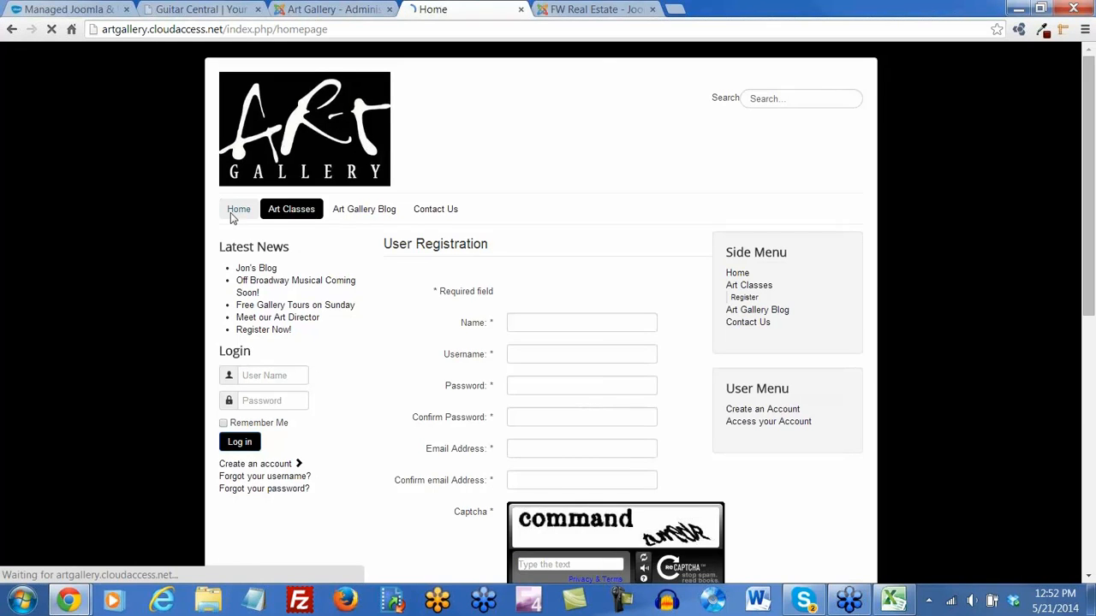
scroll(536, 414, "down", 3)
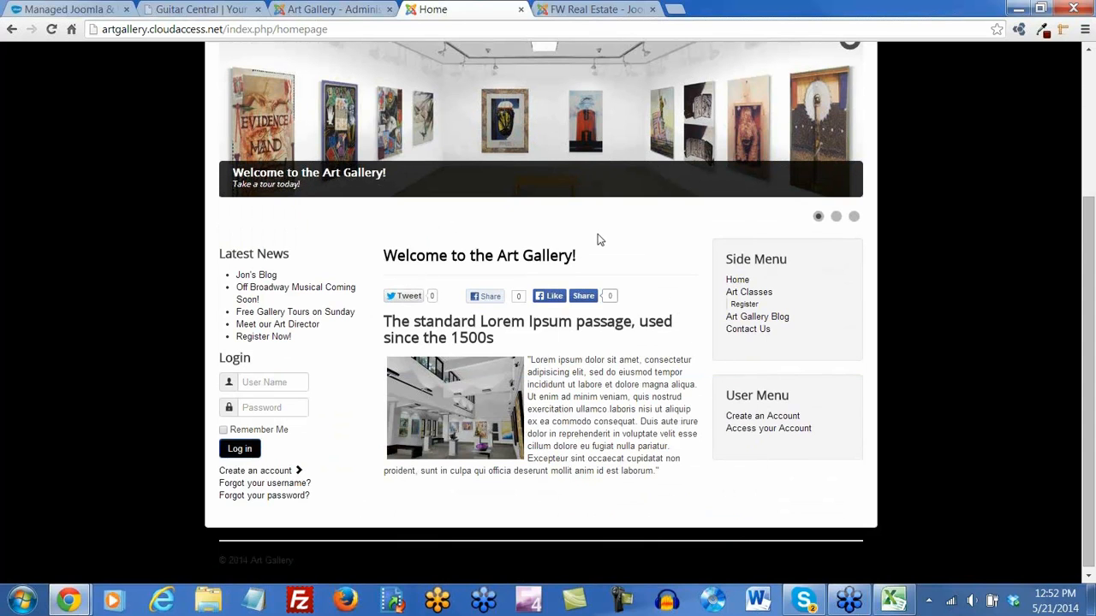
scroll(600, 239, "up", 3)
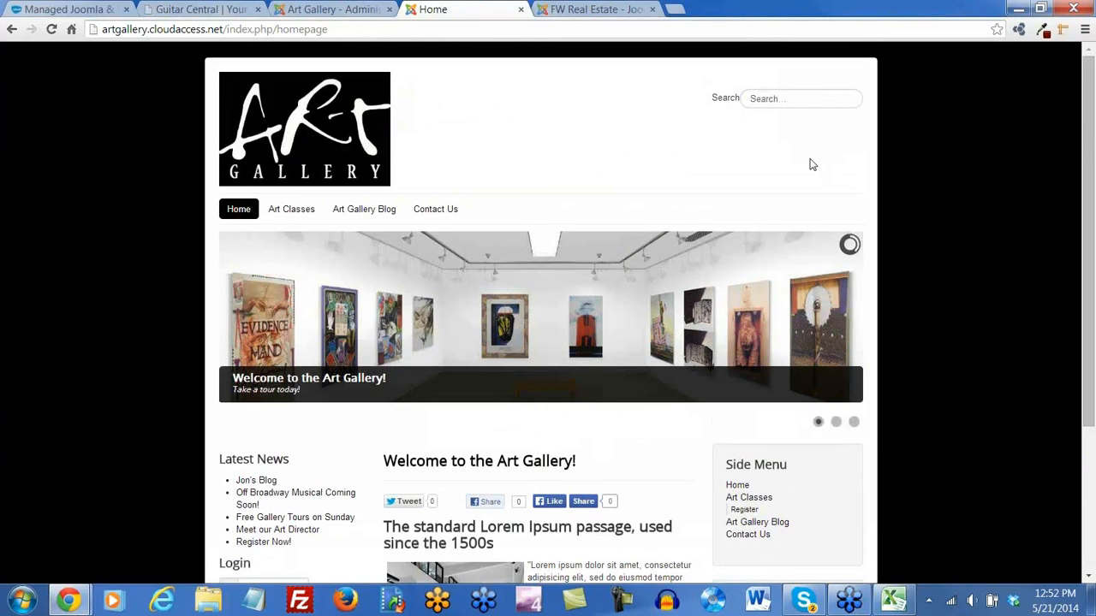
left_click(343, 11)
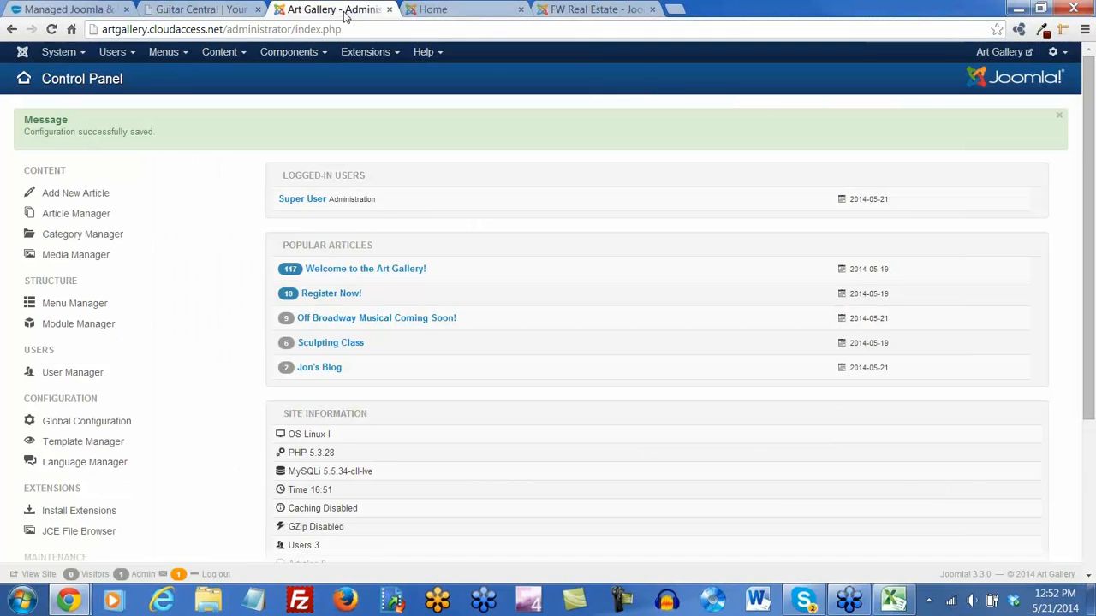
In Module Manager, set the Search module's Position to Top center [position-3] and save
left_click(382, 55)
left_click(382, 106)
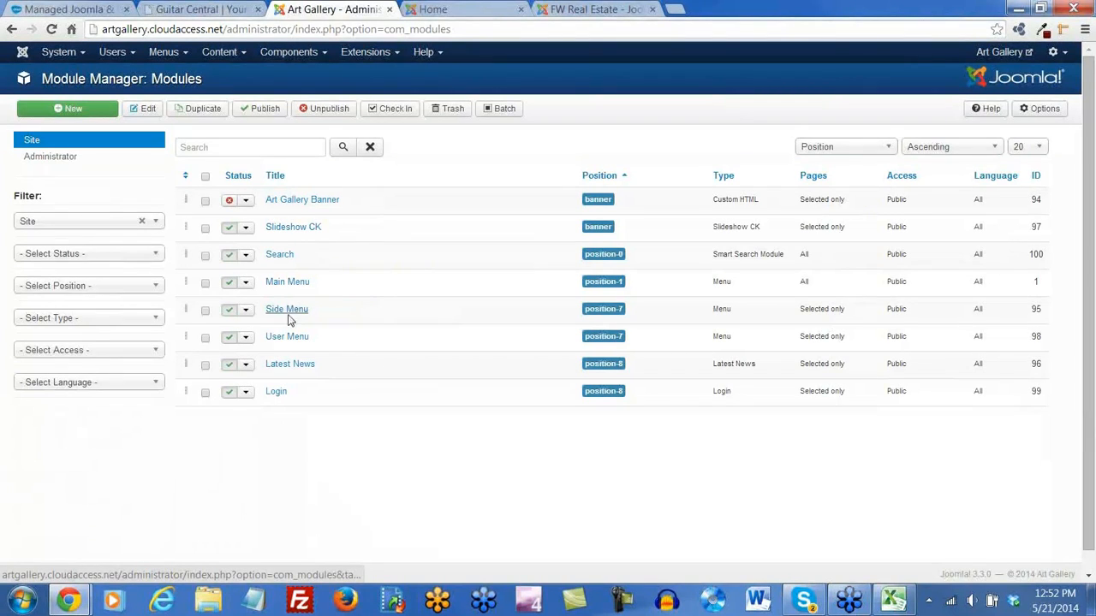
left_click(288, 258)
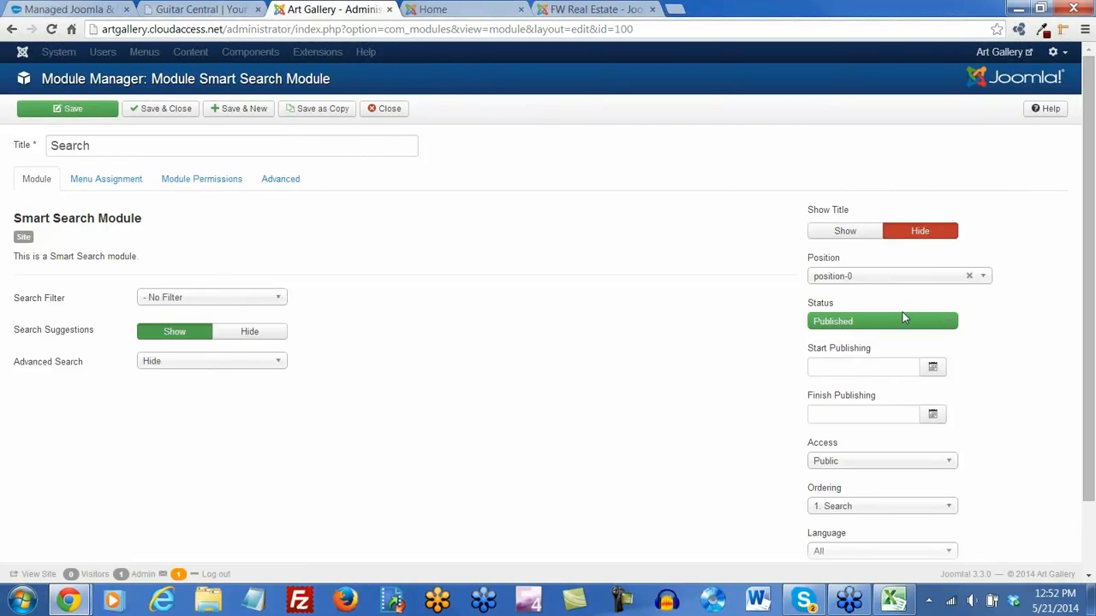
left_click(952, 278)
scroll(917, 351, "down", 2)
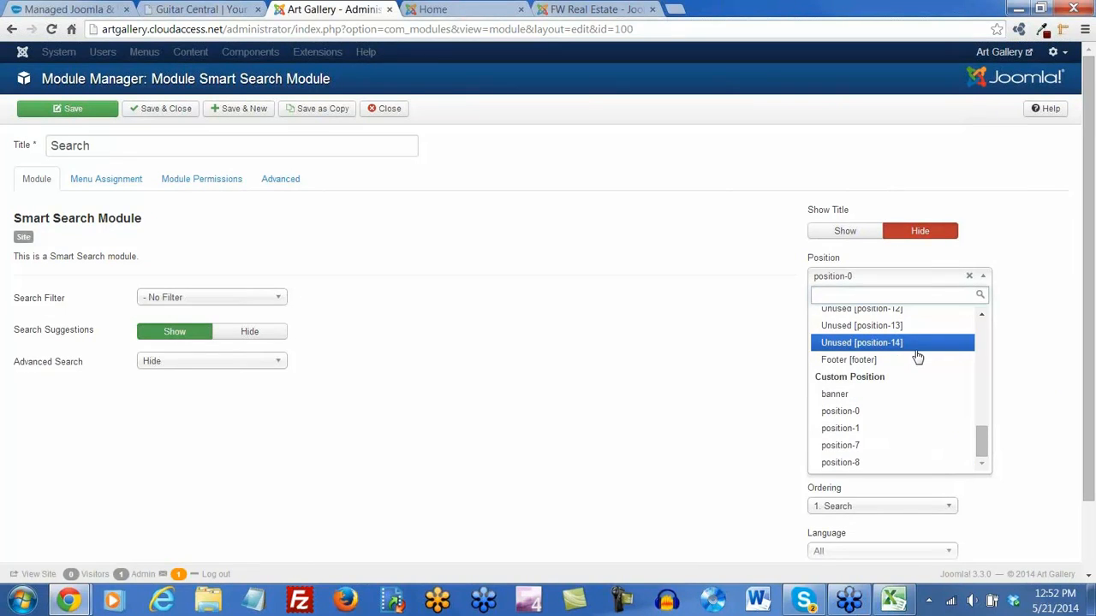
scroll(918, 358, "up", 3)
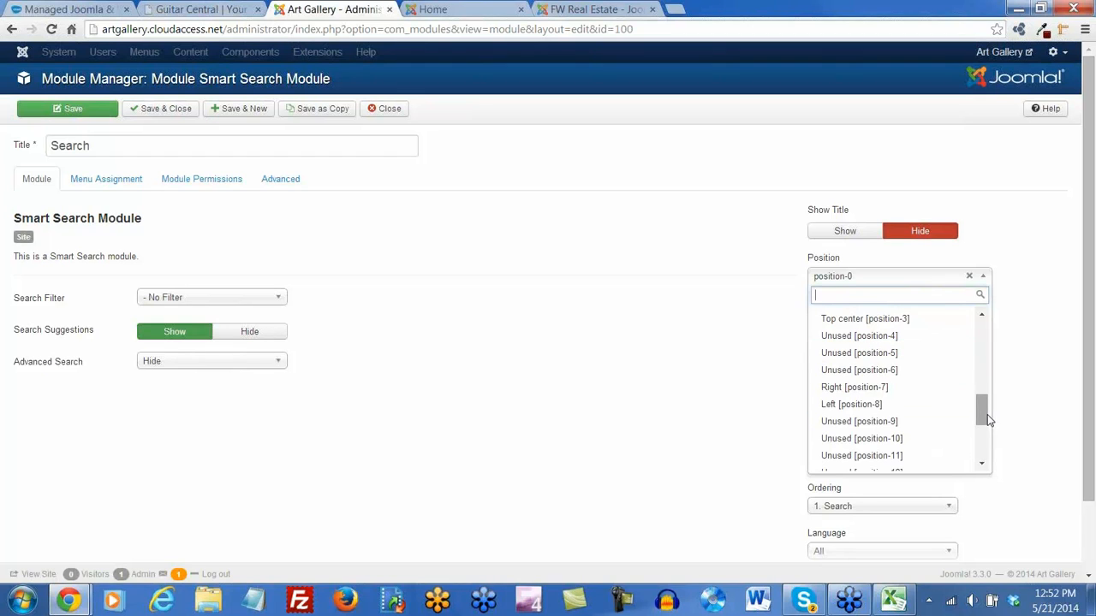
left_click_drag(987, 415, 984, 403)
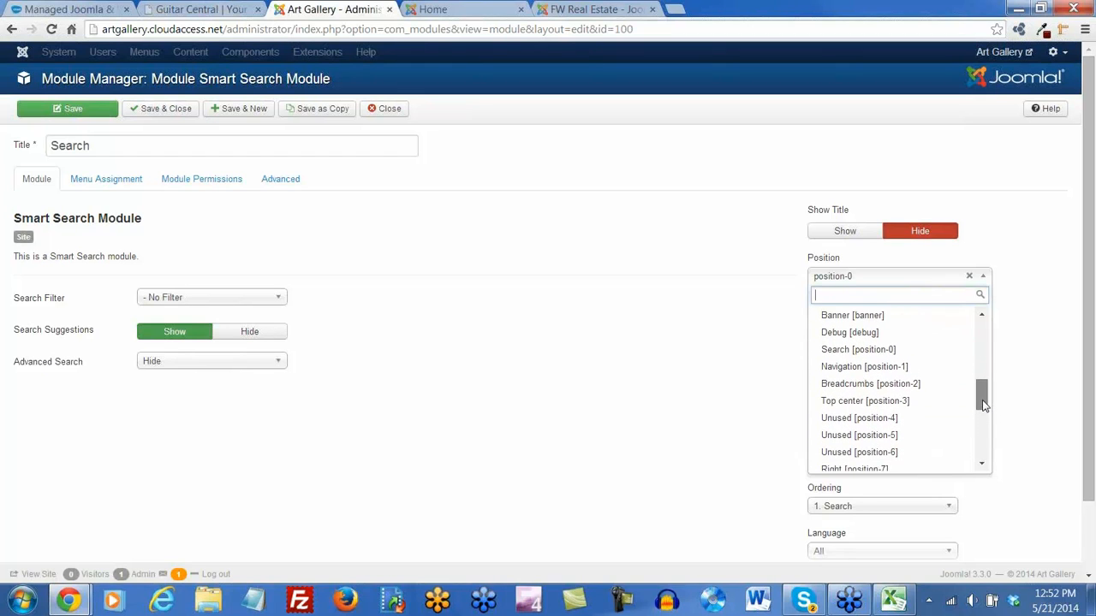
left_click(888, 402)
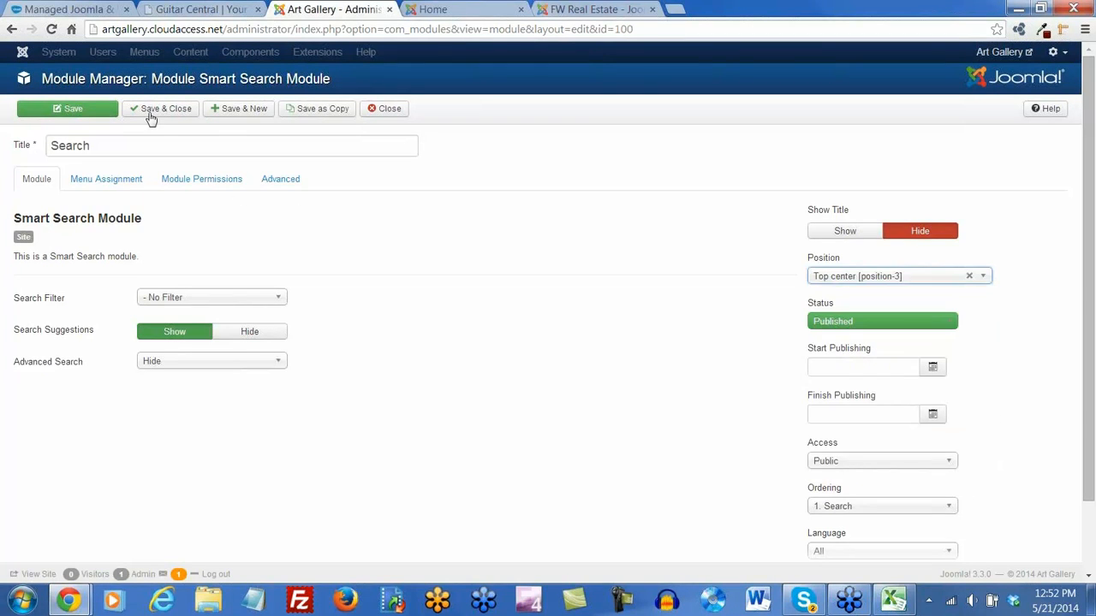
left_click(94, 111)
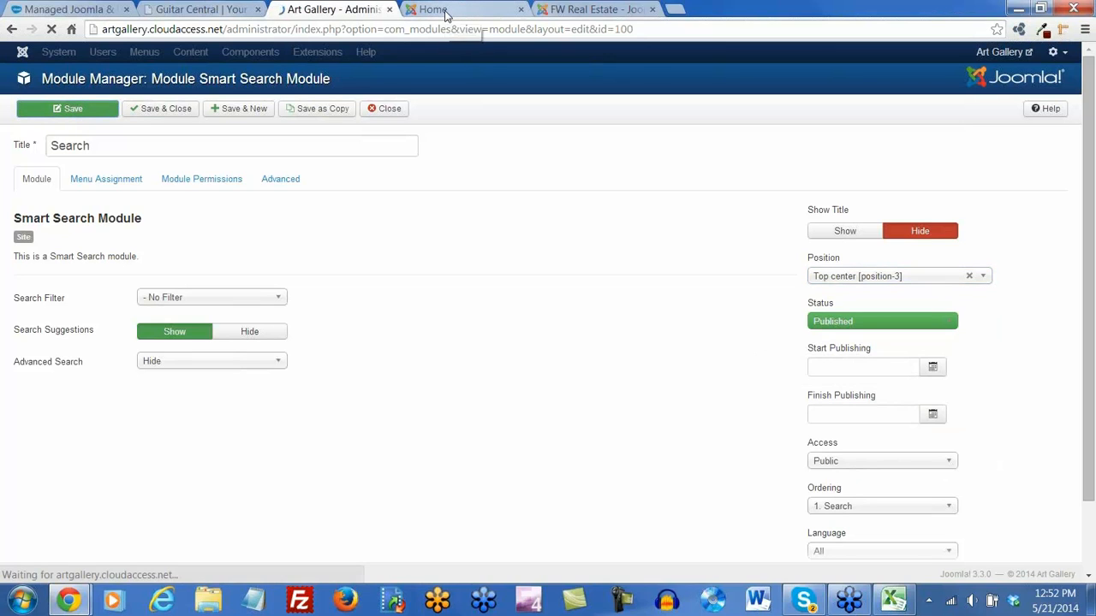
left_click(445, 12)
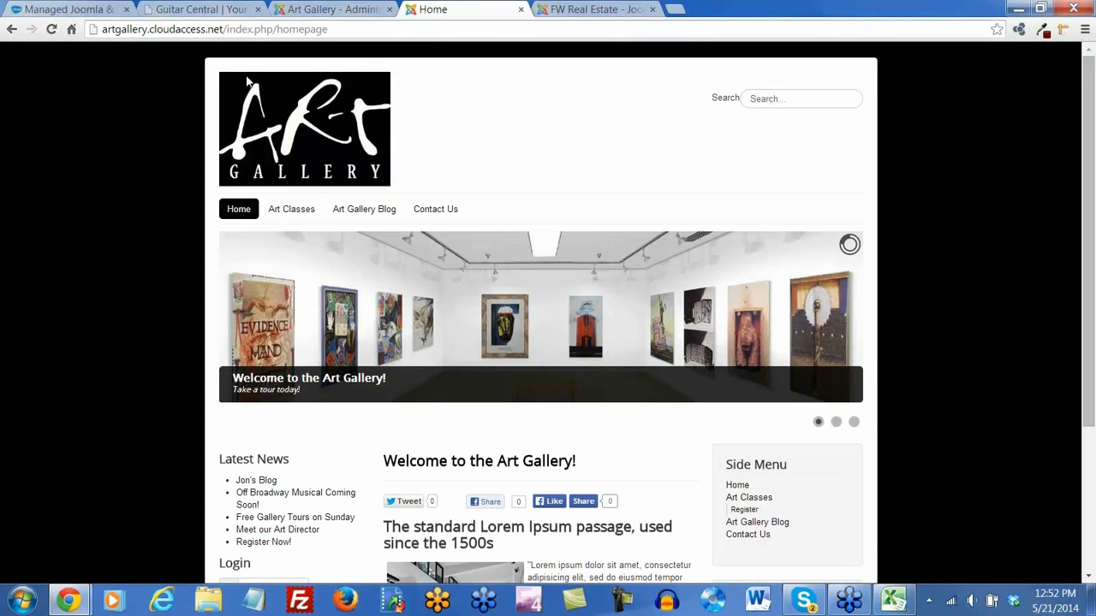
Change the Search module's position to Search [position-0], Save & Close, and reload the homepage
left_click(54, 30)
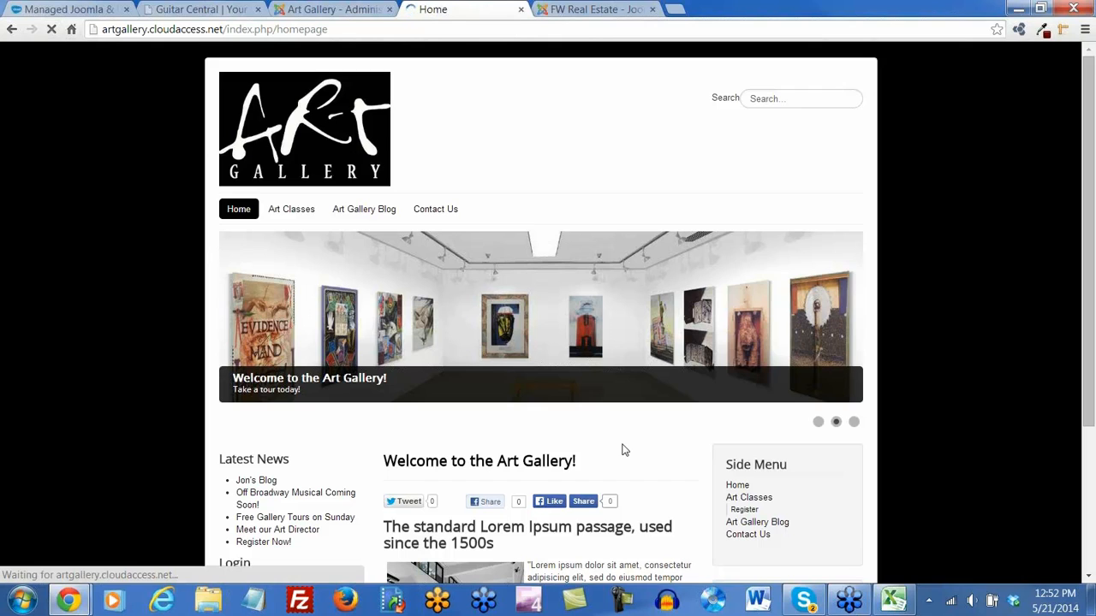
scroll(622, 448, "down", 3)
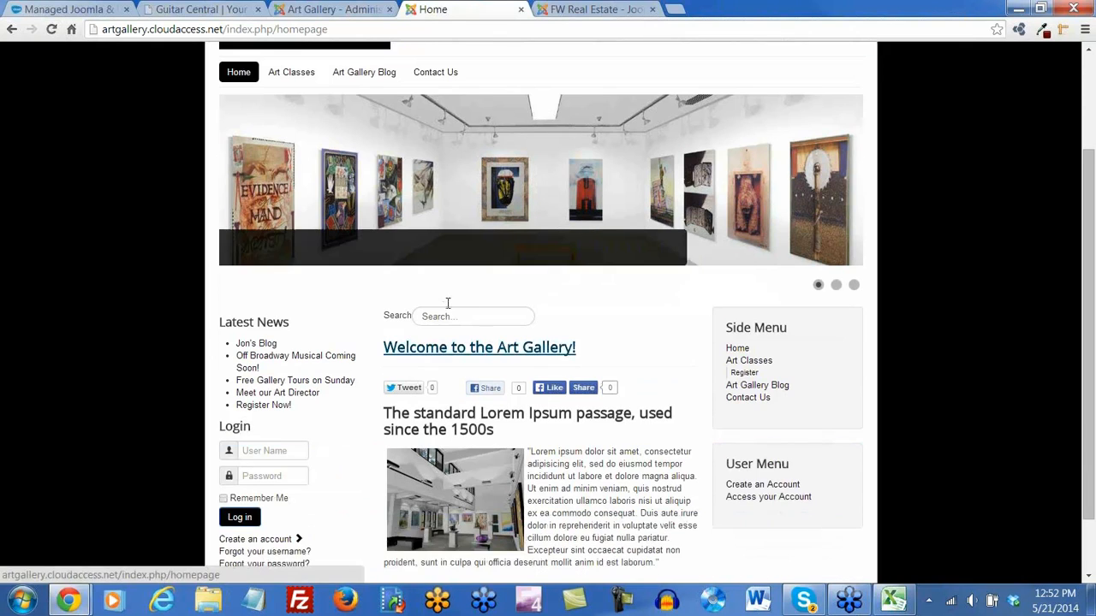
key("ctrl+shift+Tab")
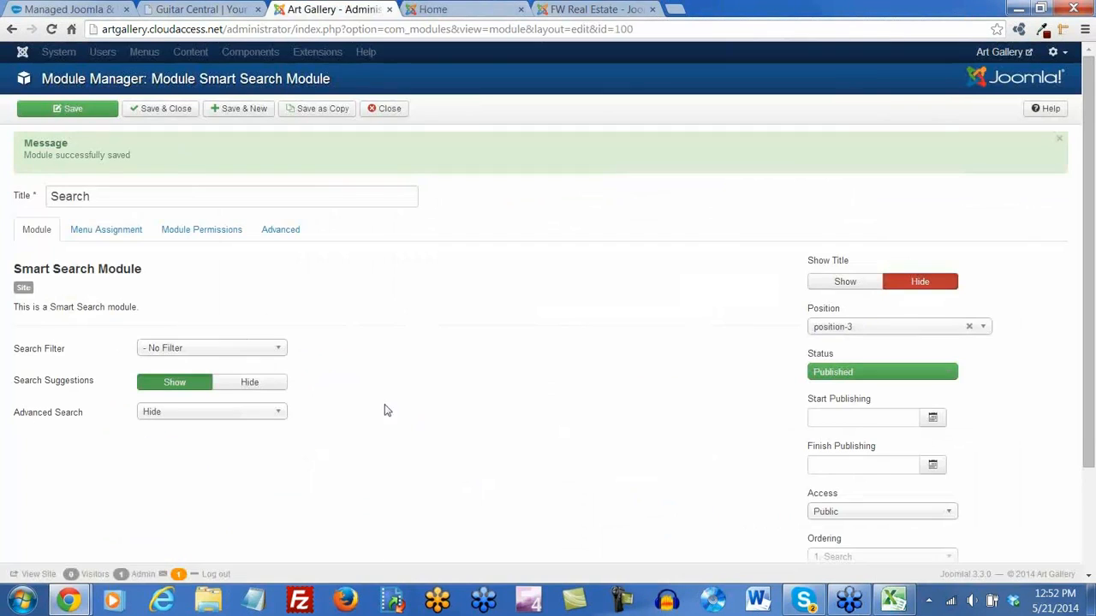
left_click(893, 329)
scroll(894, 471, "down", 2)
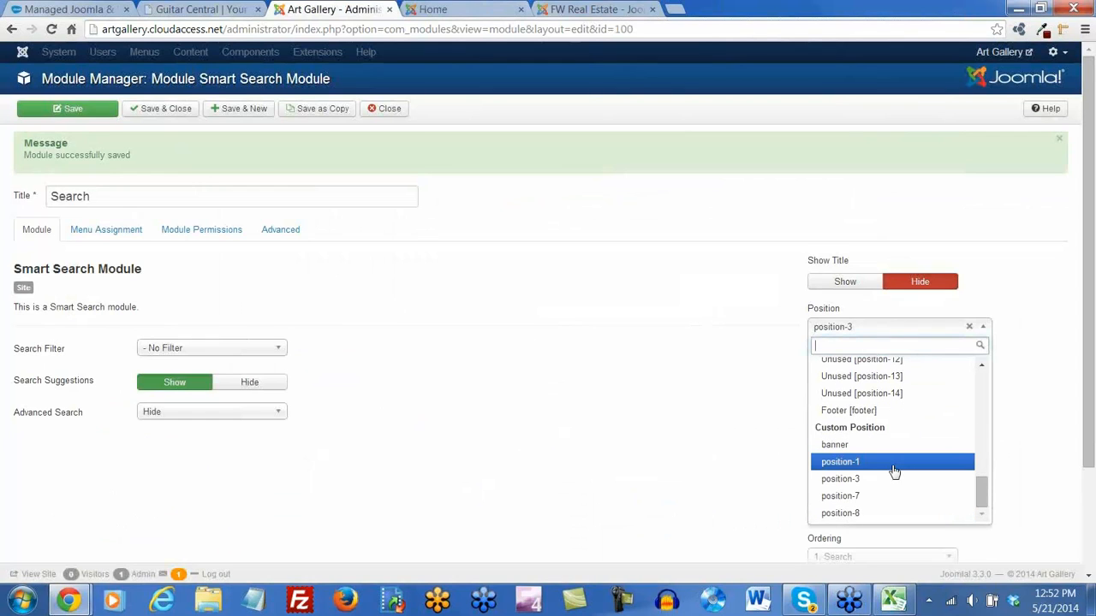
scroll(893, 471, "up", 6)
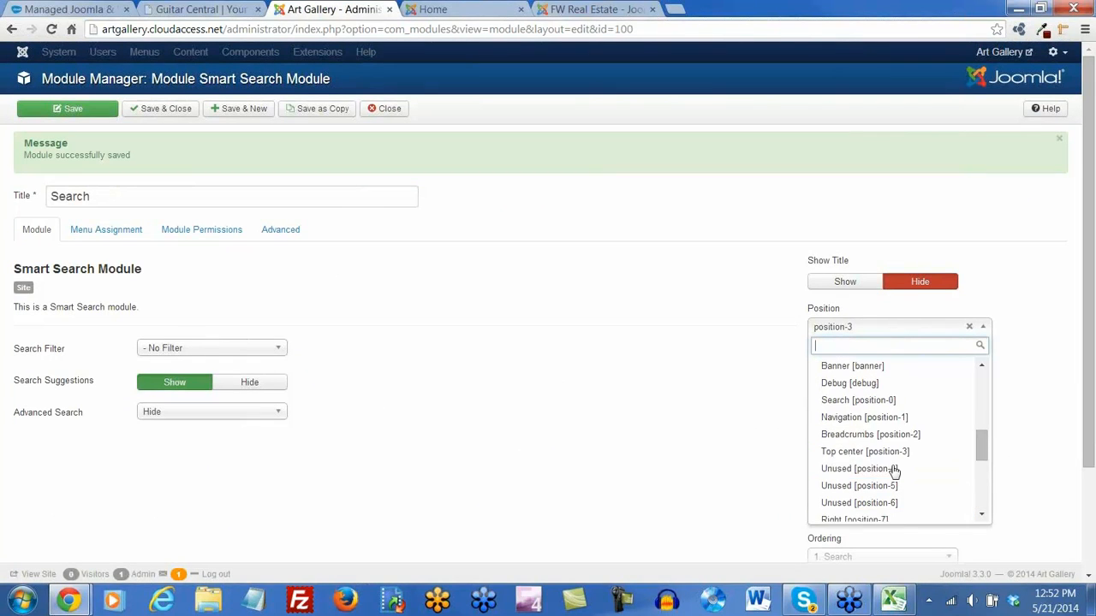
left_click(882, 400)
left_click(174, 109)
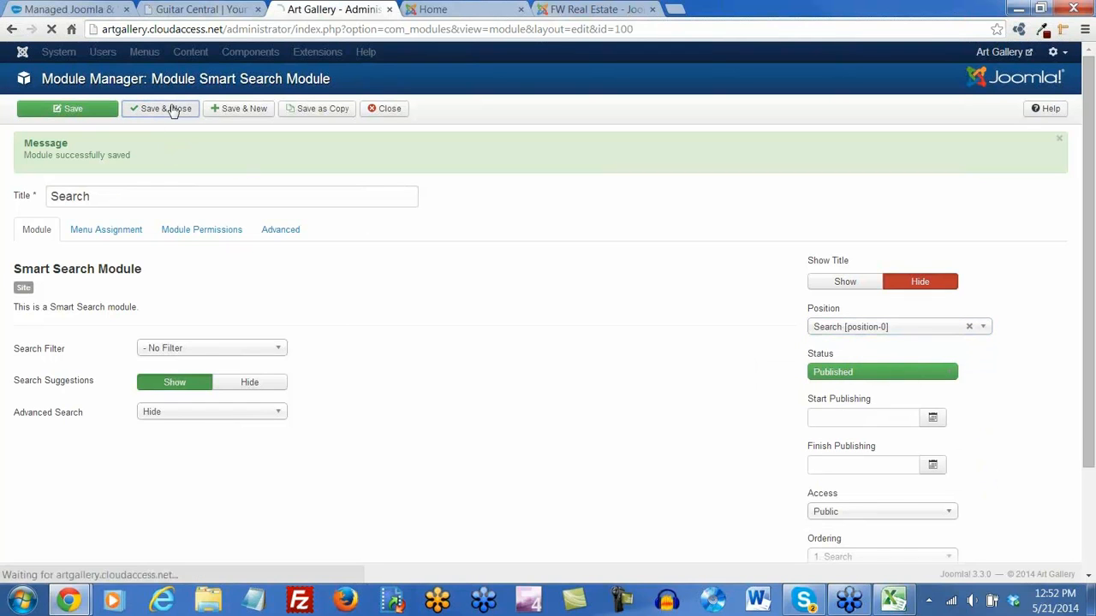
left_click(462, 9)
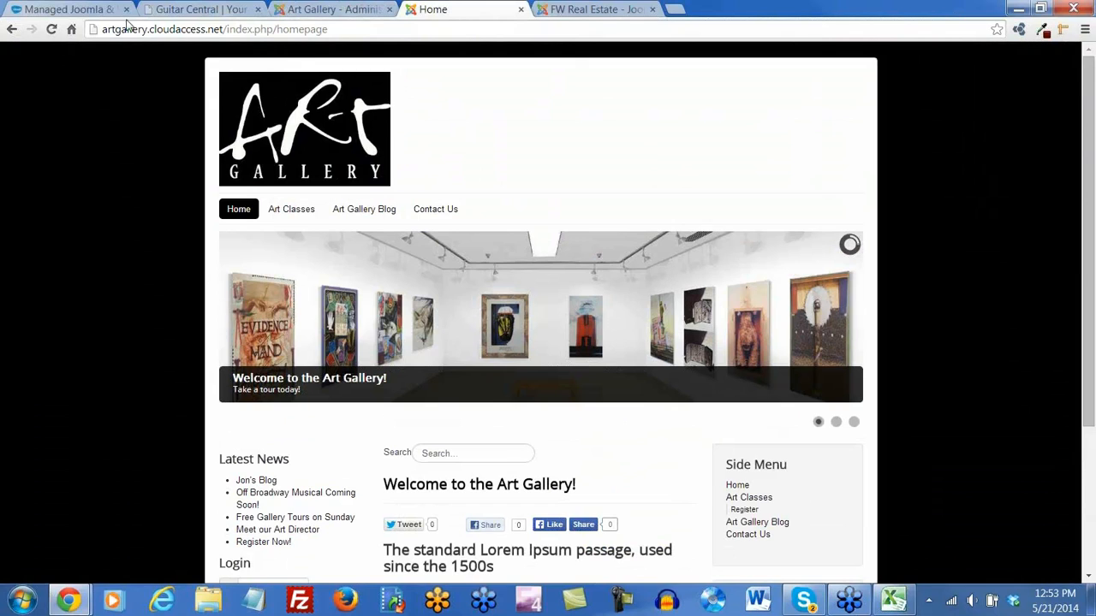
left_click(51, 30)
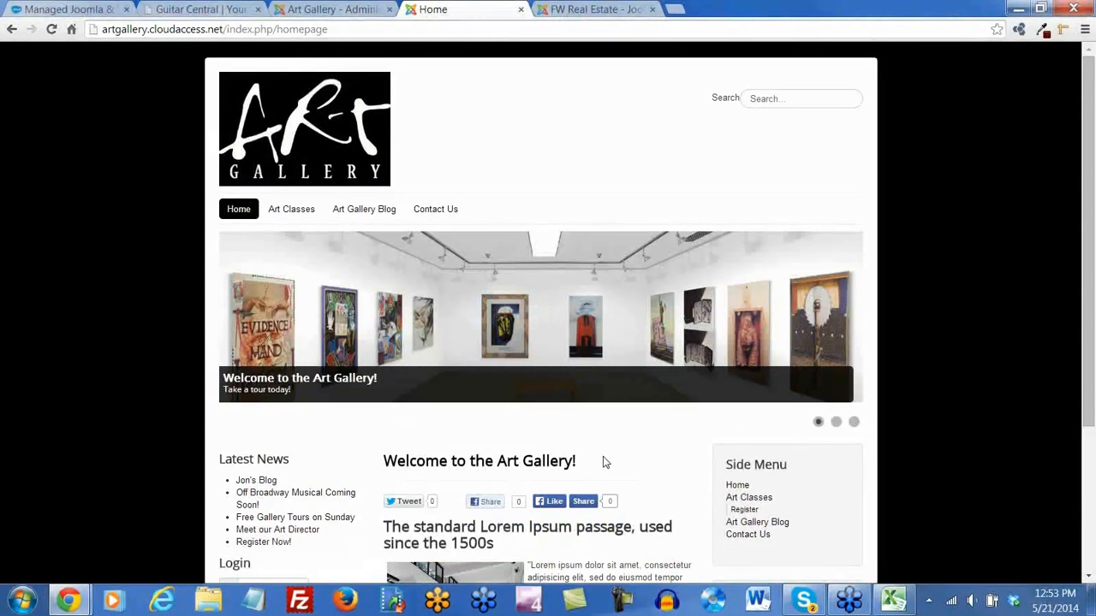
Inspect the header search box in DevTools and select the 15 in its -webkit-border-radius
key("F12")
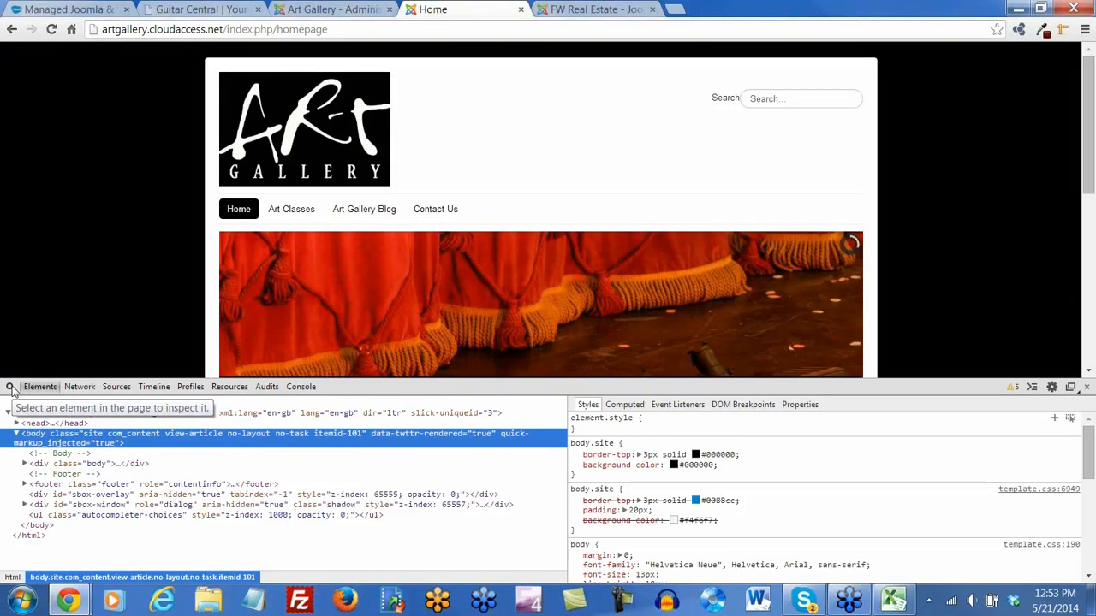
left_click(10, 388)
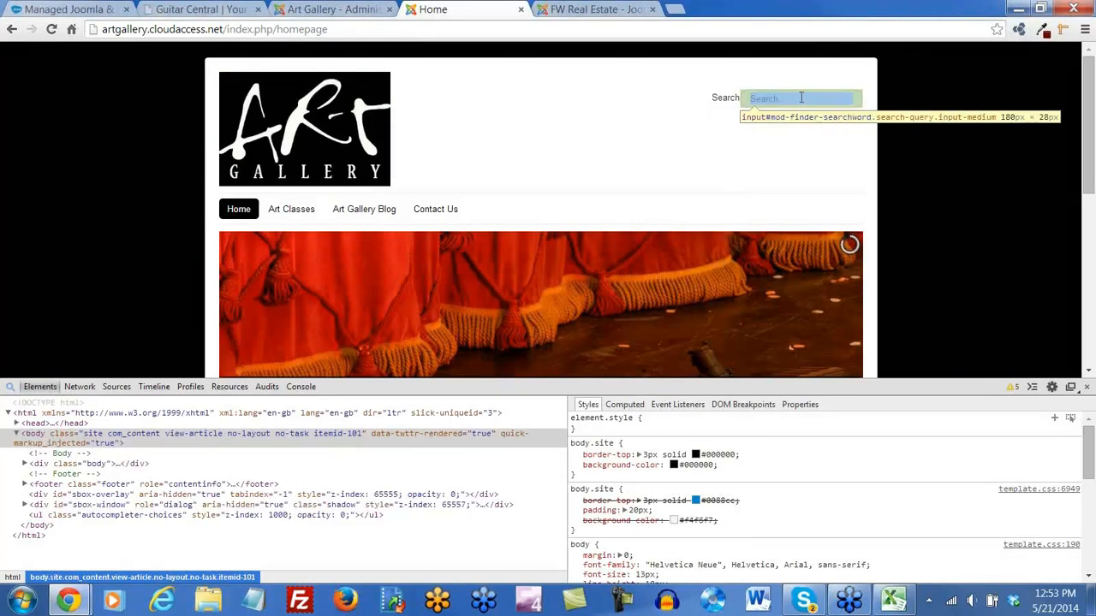
left_click(800, 97)
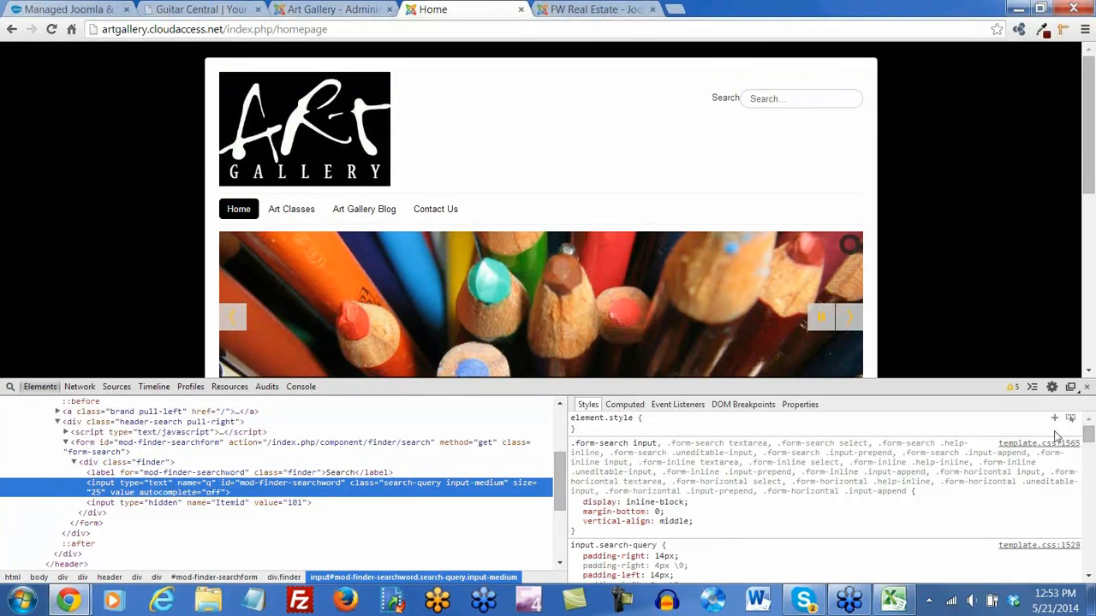
left_click_drag(1088, 438, 1089, 449)
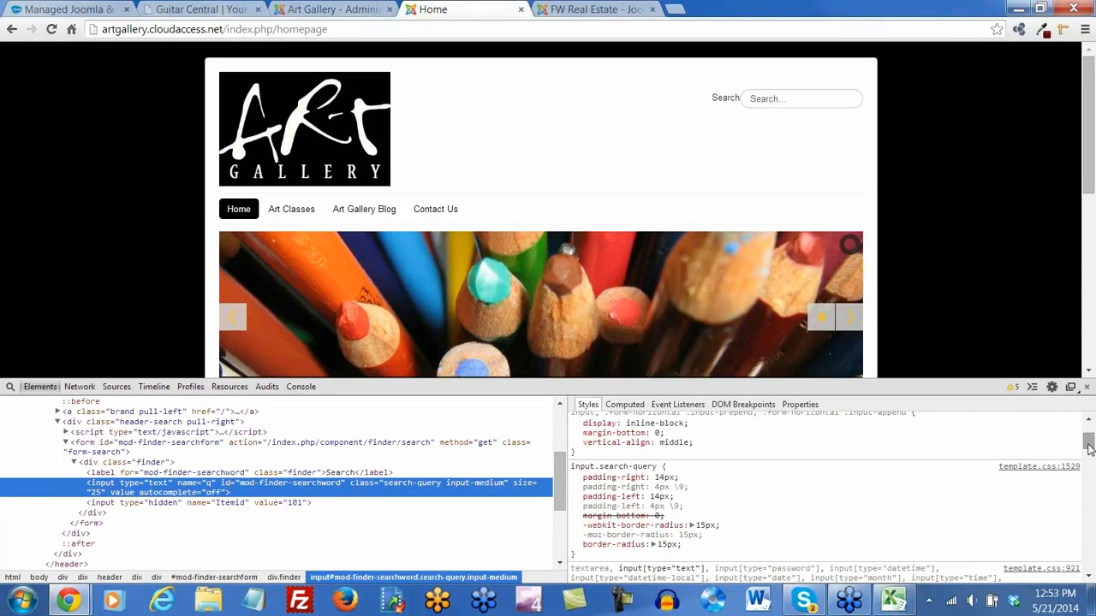
left_click(700, 525)
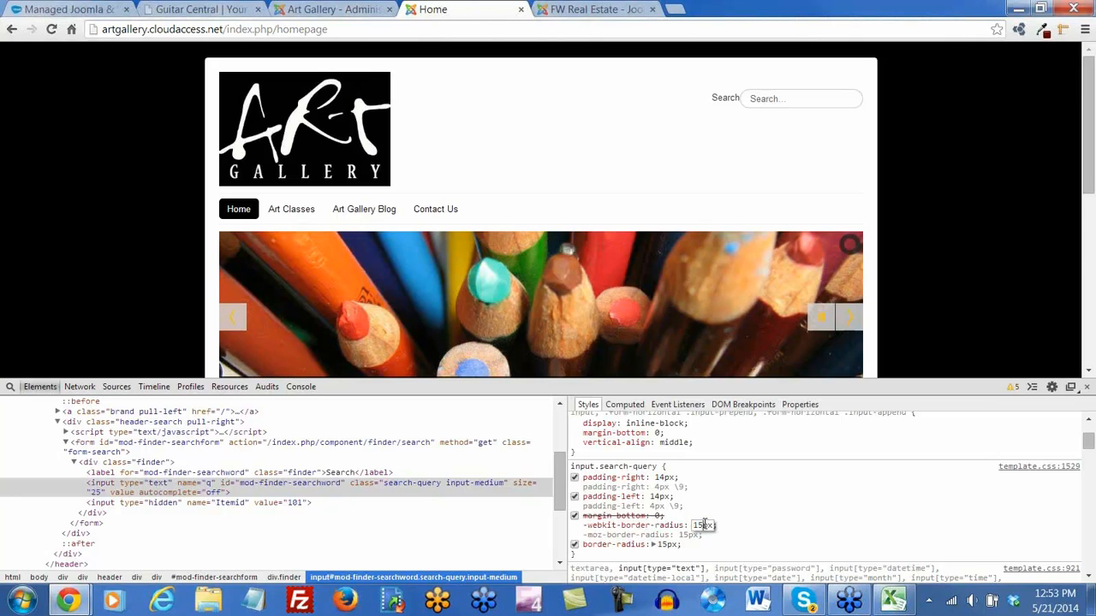
left_click_drag(702, 525, 692, 525)
Enter 50 as the input.search-query -webkit-border-radius value
type("50")
key("Return")
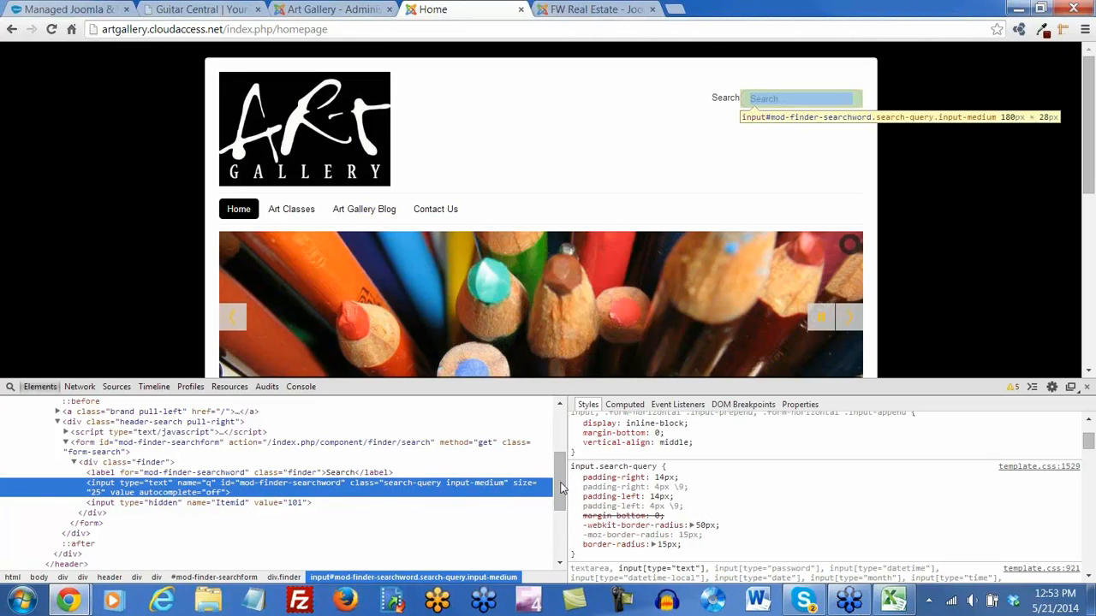
left_click_drag(561, 480, 558, 456)
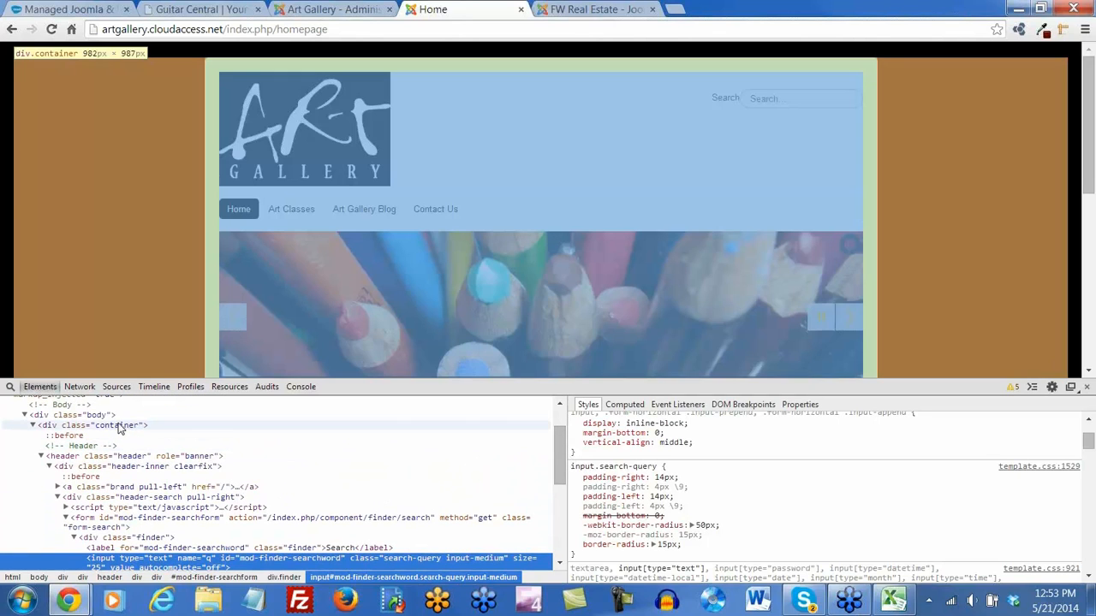
scroll(154, 483, "down", 2)
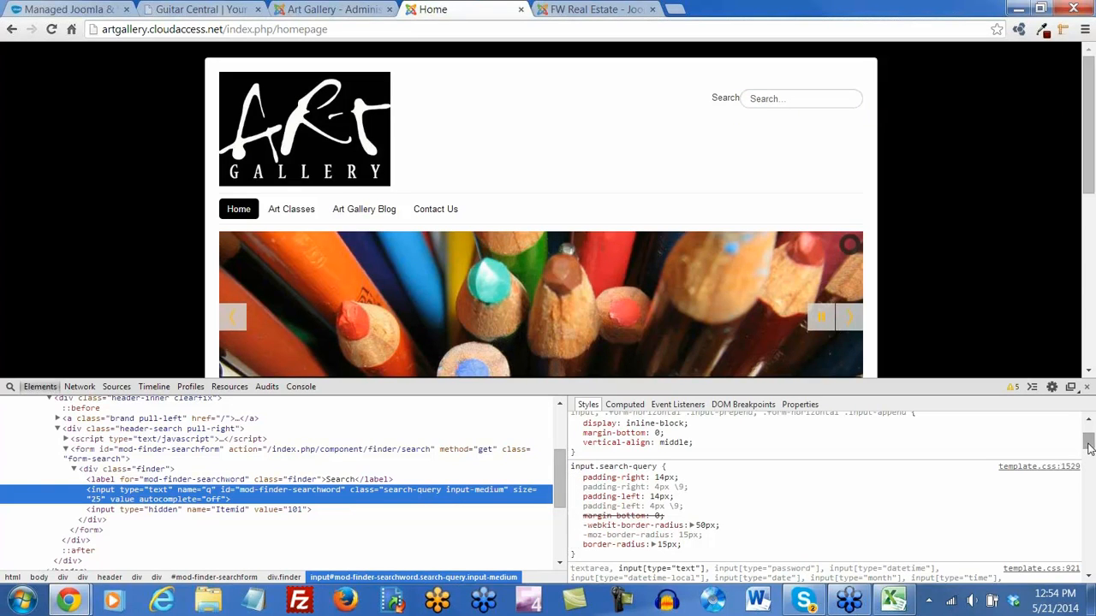
mouse_move(1091, 448)
left_mouse_down()
mouse_move(1090, 483)
mouse_move(1089, 436)
mouse_move(1090, 448)
left_mouse_up()
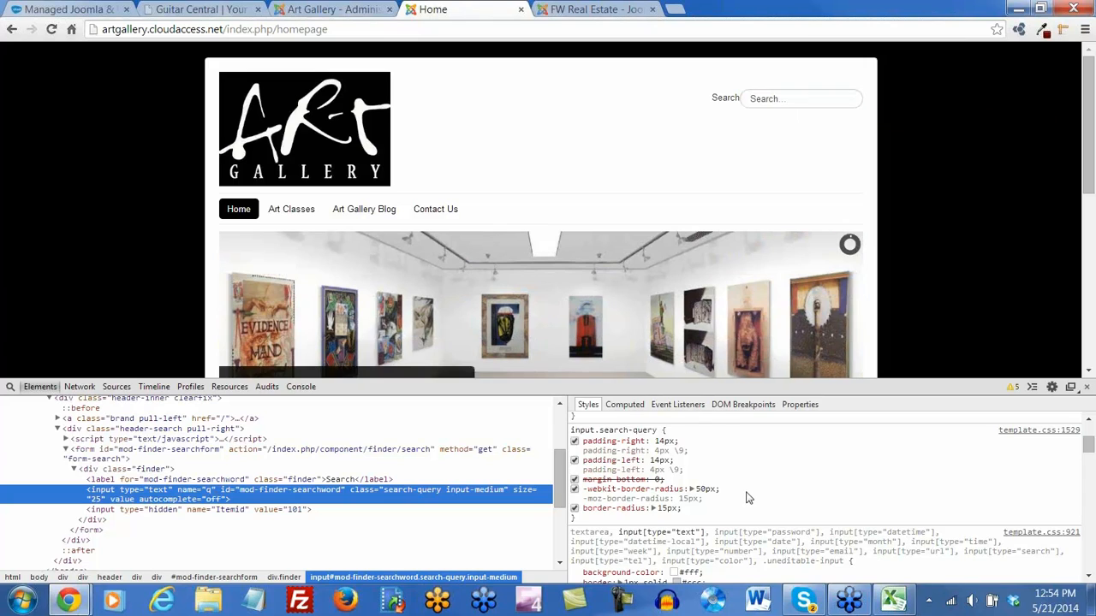
Scroll through the remaining Styles rules for the search input, then close DevTools
scroll(747, 495, "down", 2)
scroll(747, 493, "down", 2)
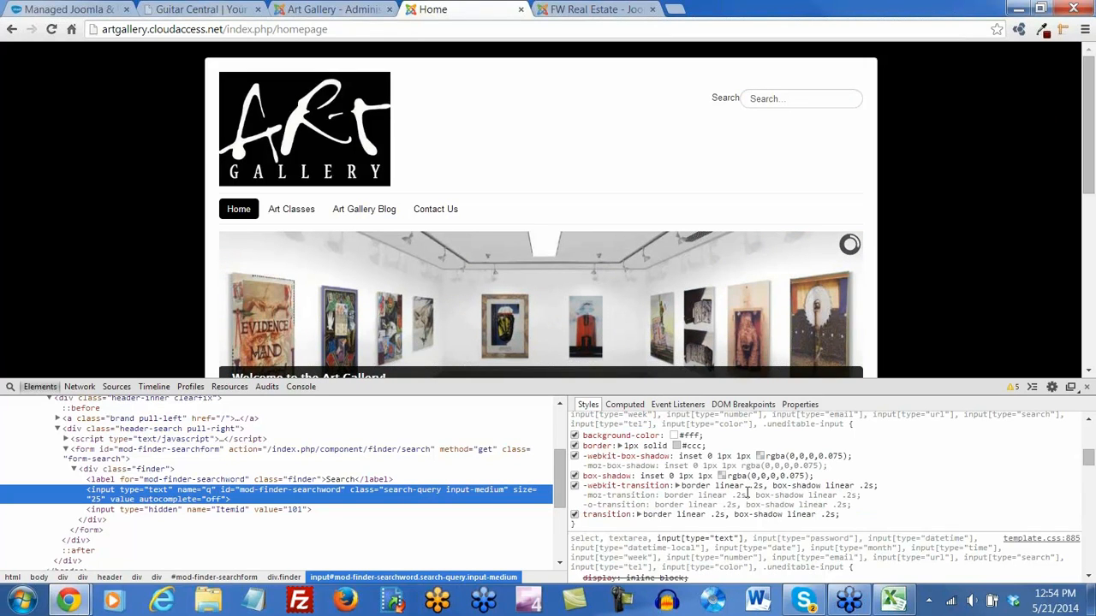
scroll(740, 504, "down", 2)
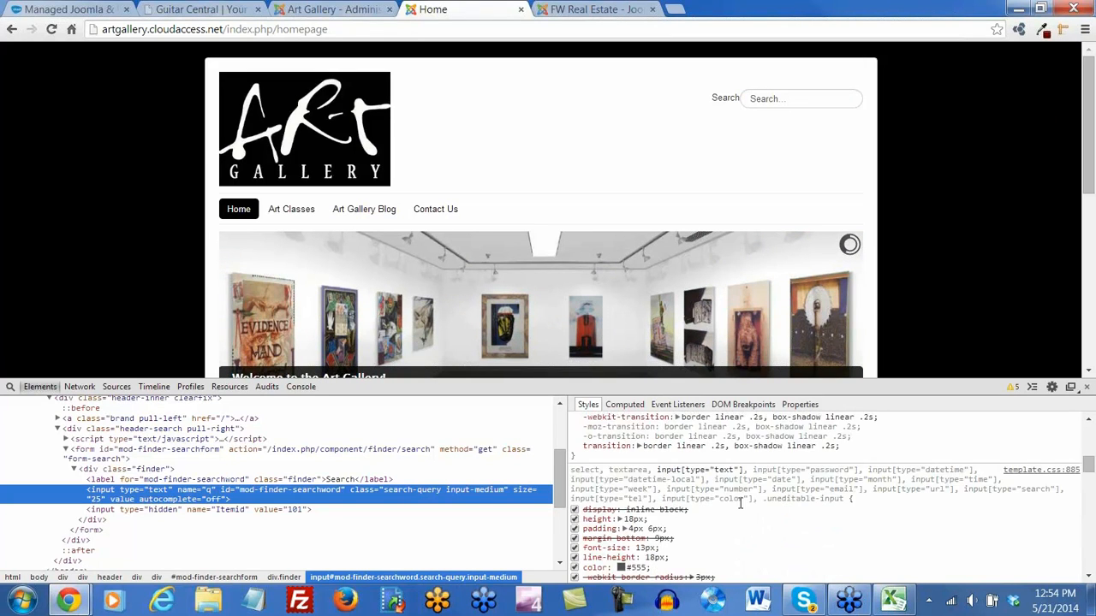
scroll(740, 503, "down", 2)
scroll(741, 503, "down", 2)
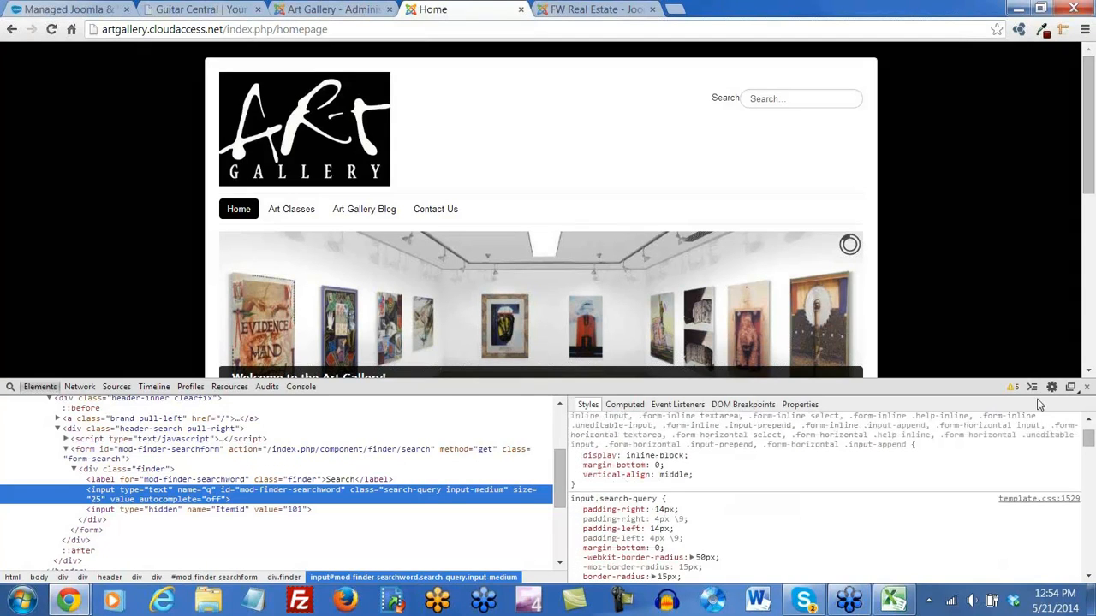
left_click(1088, 387)
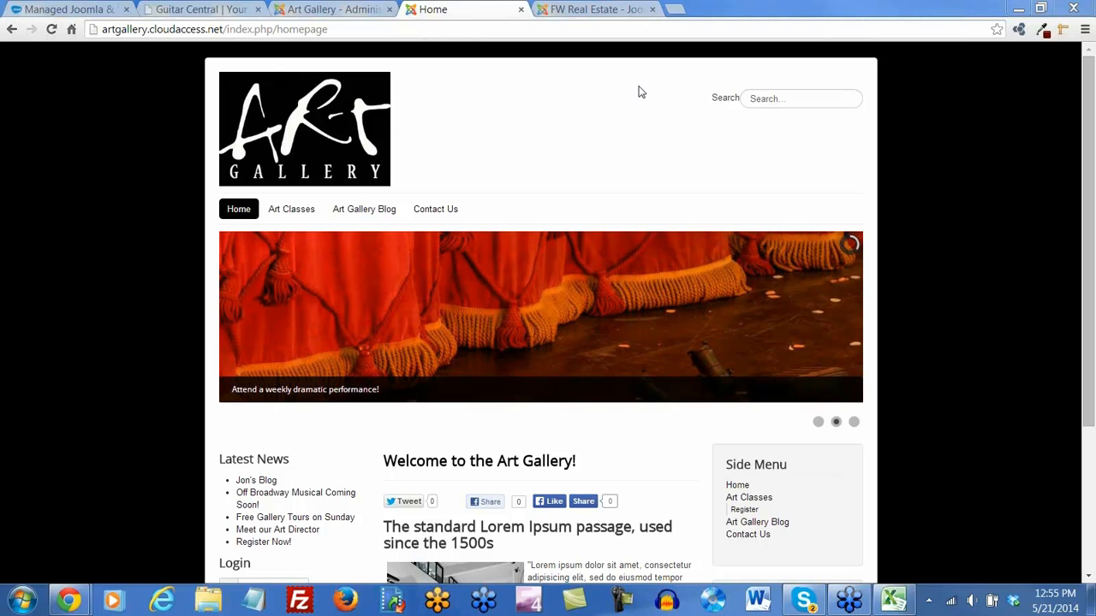
Go to Template Manager > Templates, open Protostar's files, and load /css/template.css
left_click(353, 10)
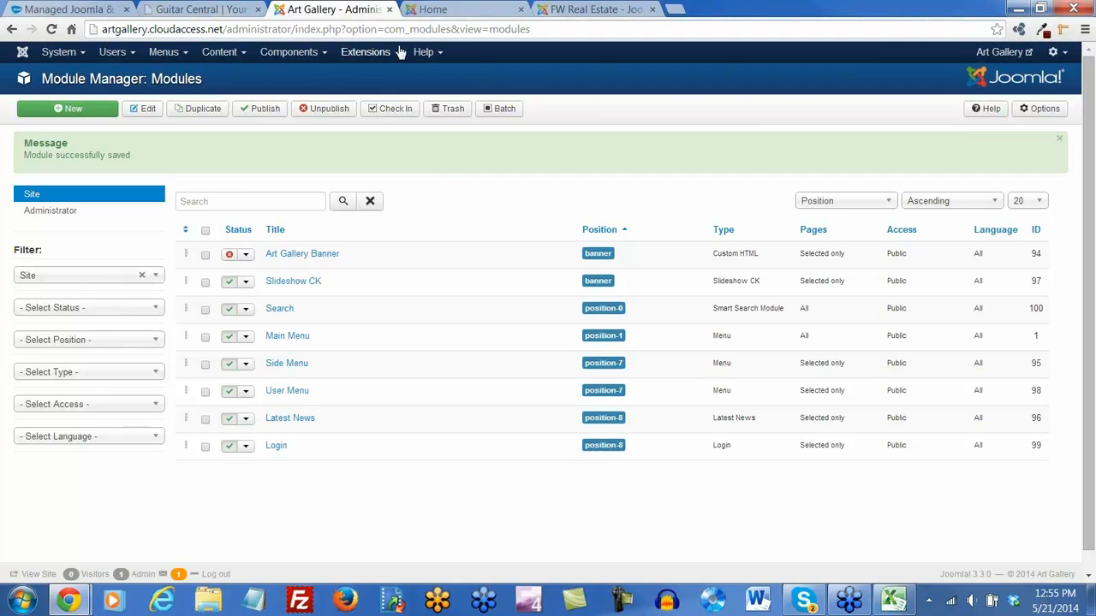
left_click(398, 52)
left_click(391, 137)
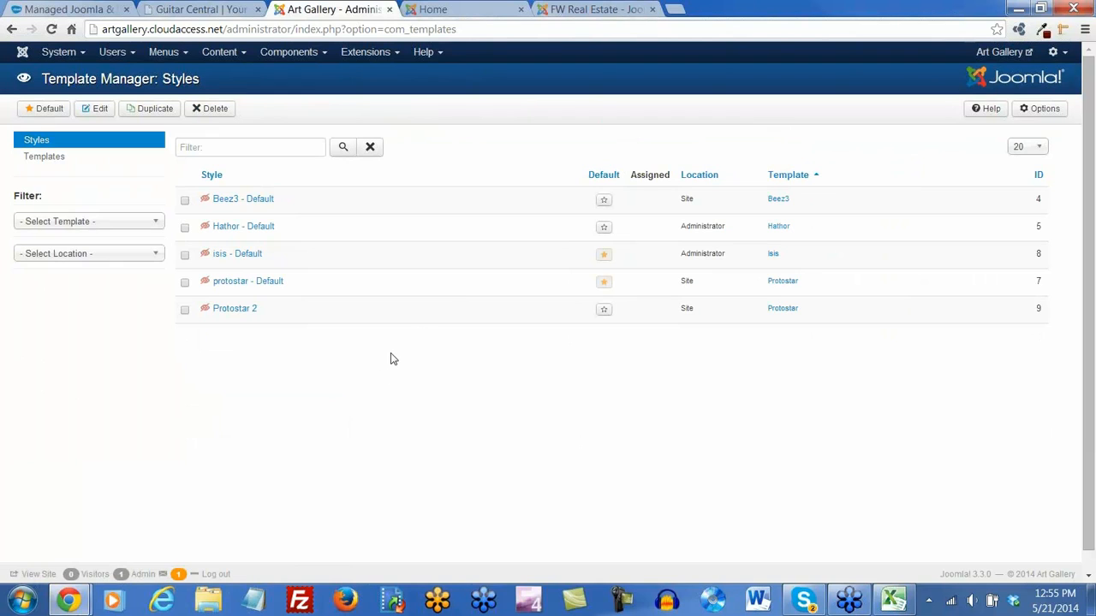
left_click(41, 163)
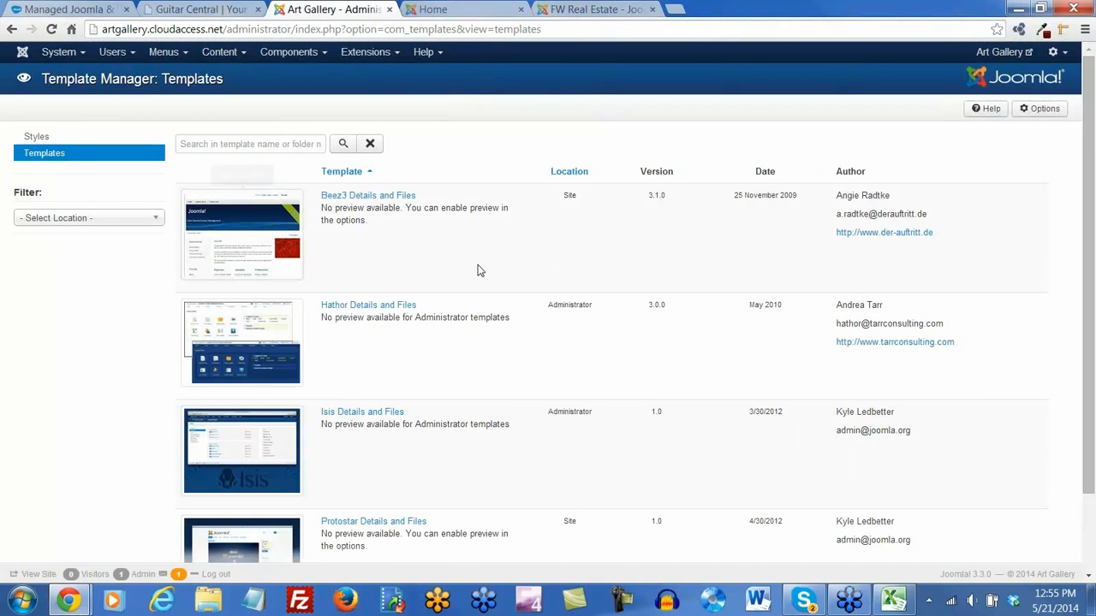
scroll(476, 269, "down", 2)
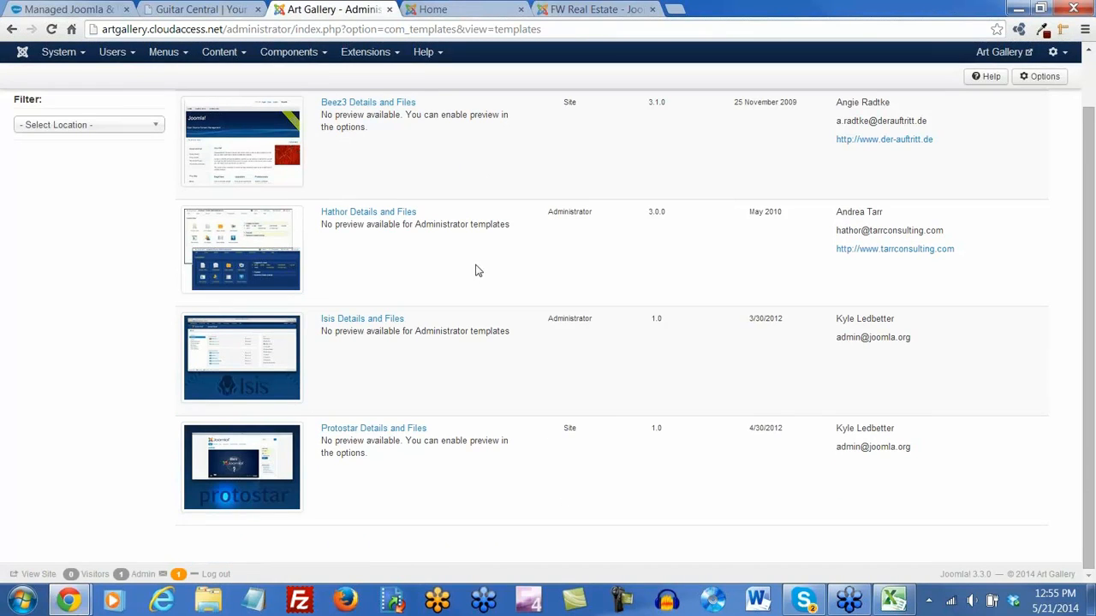
left_click(380, 431)
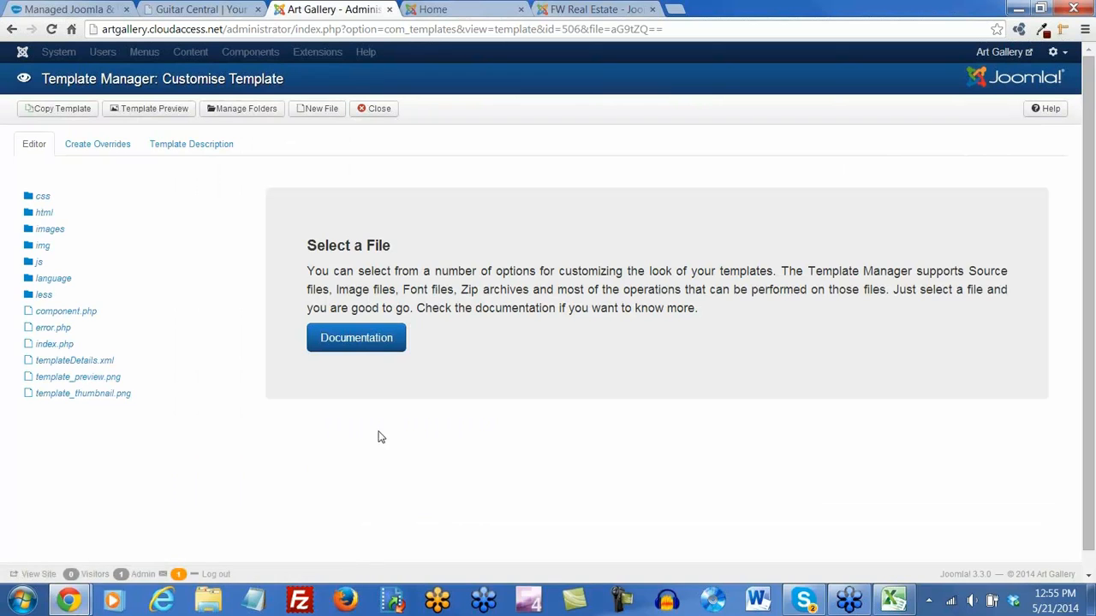
left_click(42, 201)
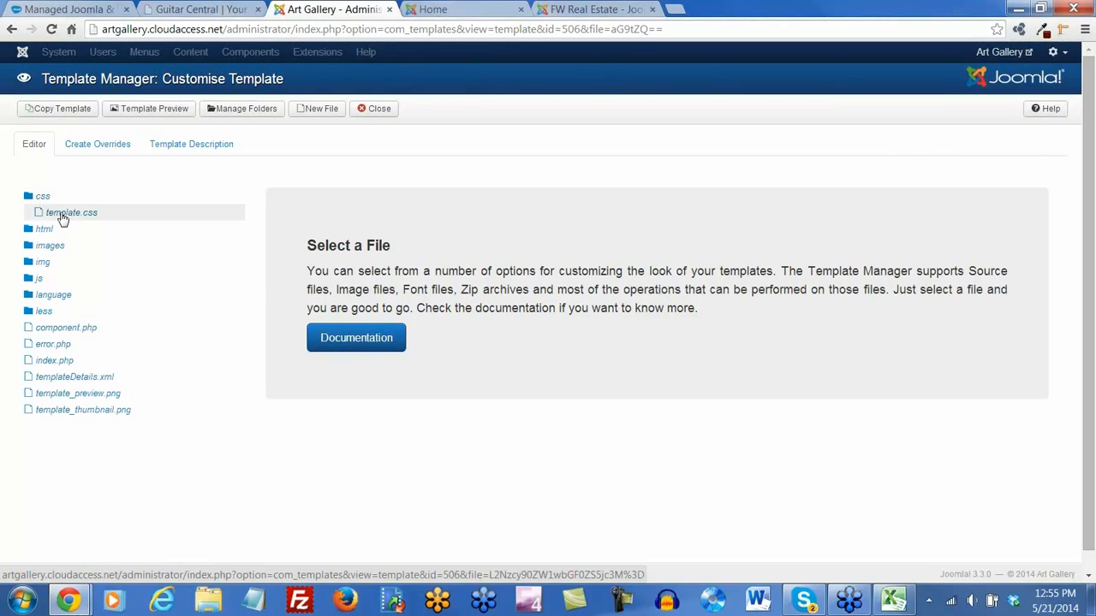
left_click(62, 219)
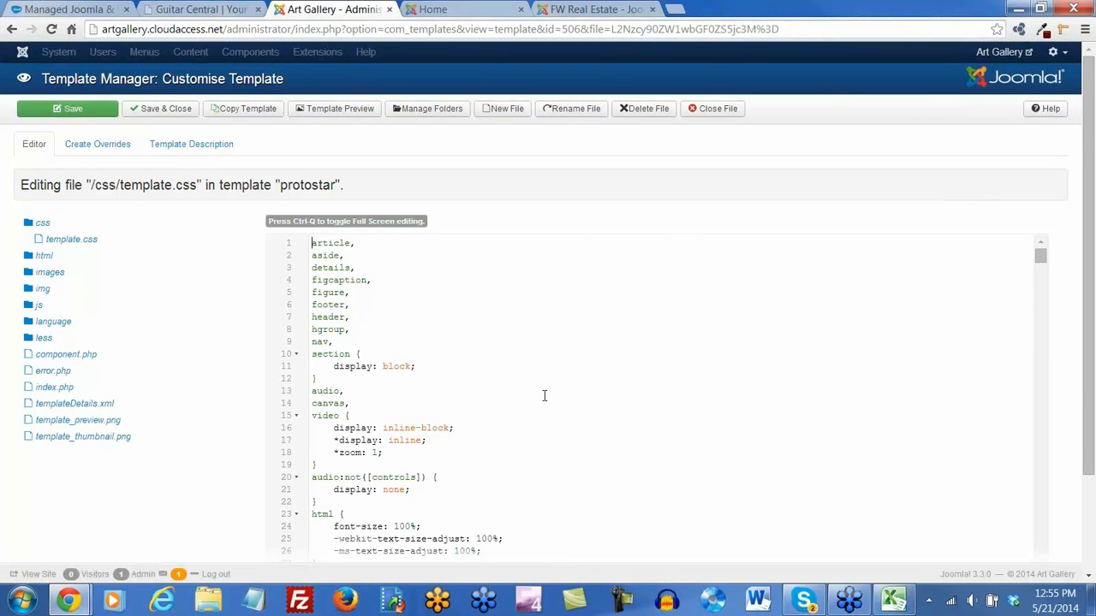
scroll(545, 398, "down", 5)
scroll(545, 398, "up", 5)
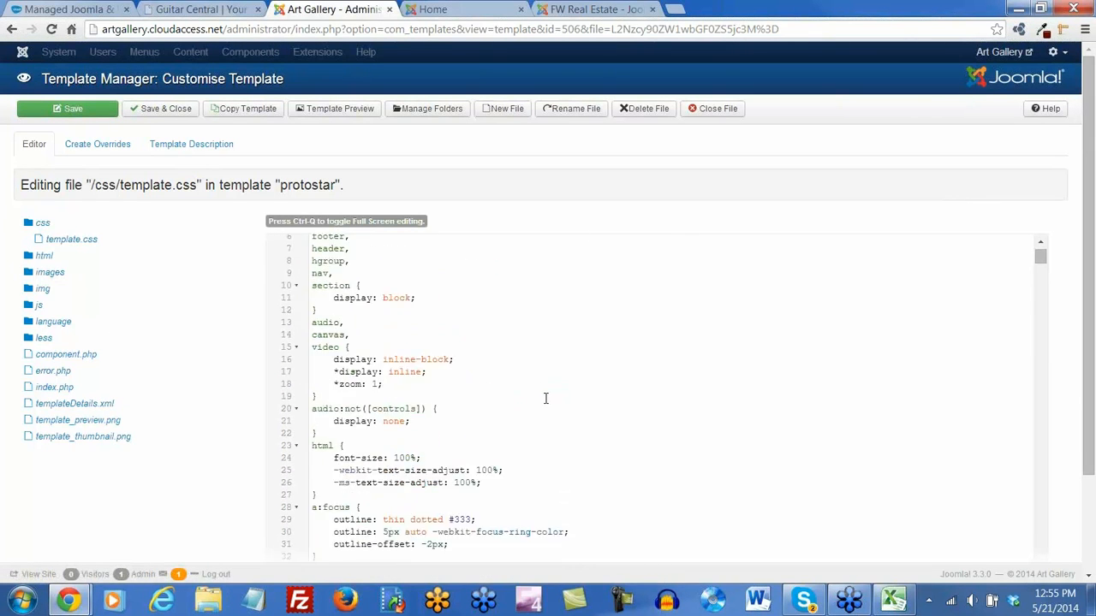
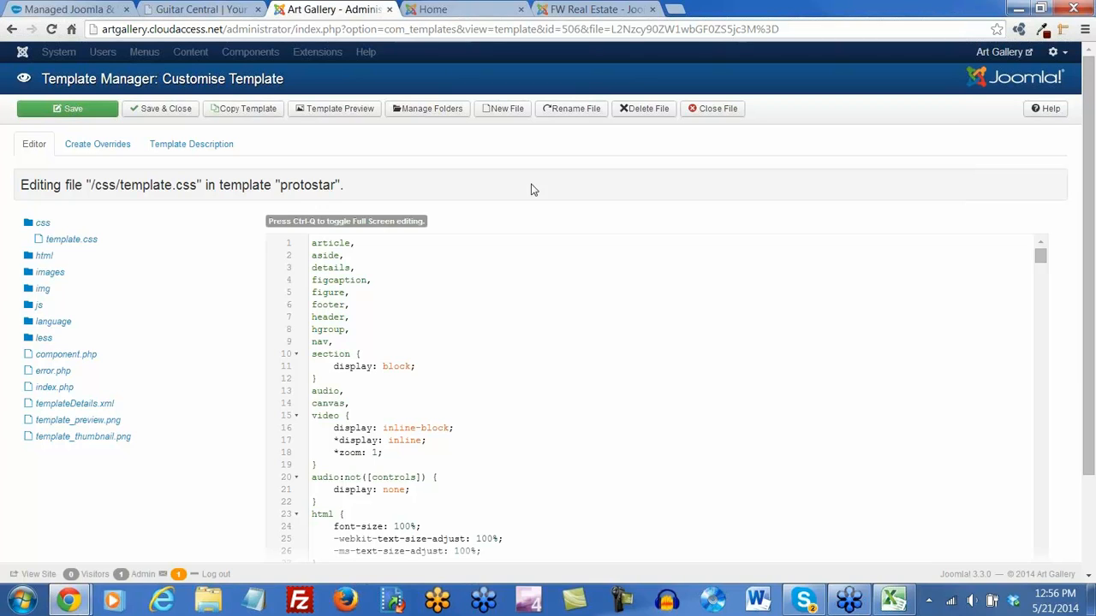
Save and close Protostar's edited /css/template.css
left_click(175, 116)
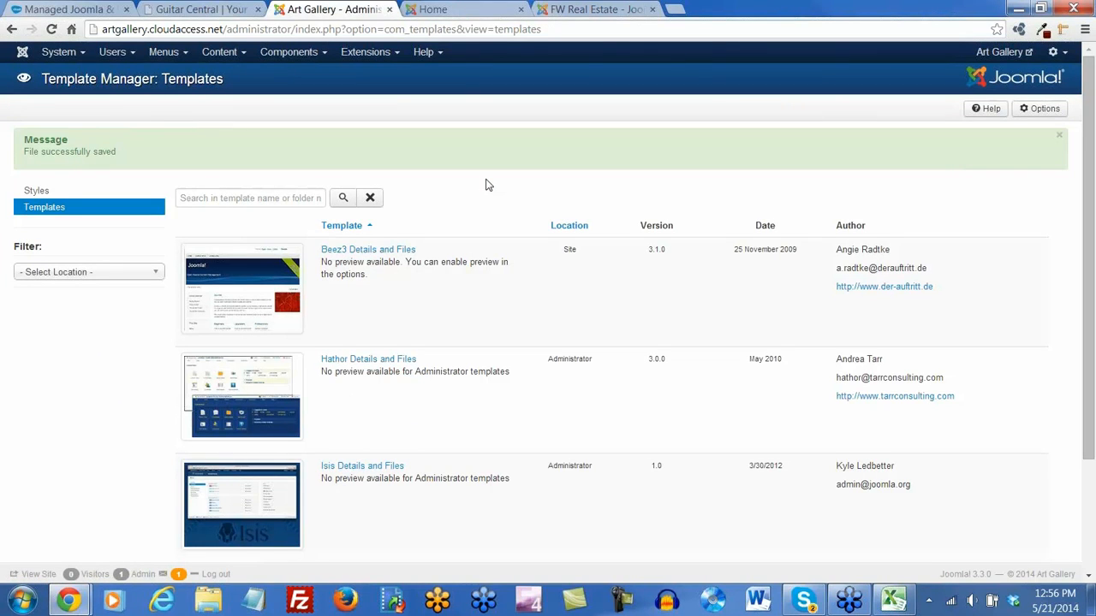
Open a new blank browser tab
left_click(675, 12)
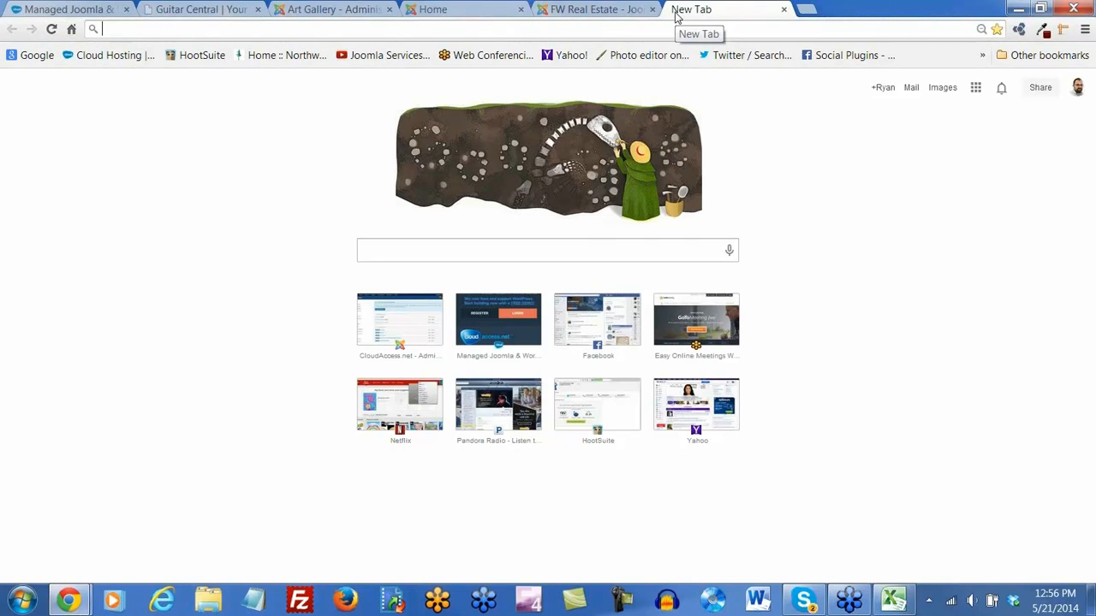
Load odesk.com, then elance.com, and switch back to the FW Real Estate extension tab
type("odesk.com")
key("Return")
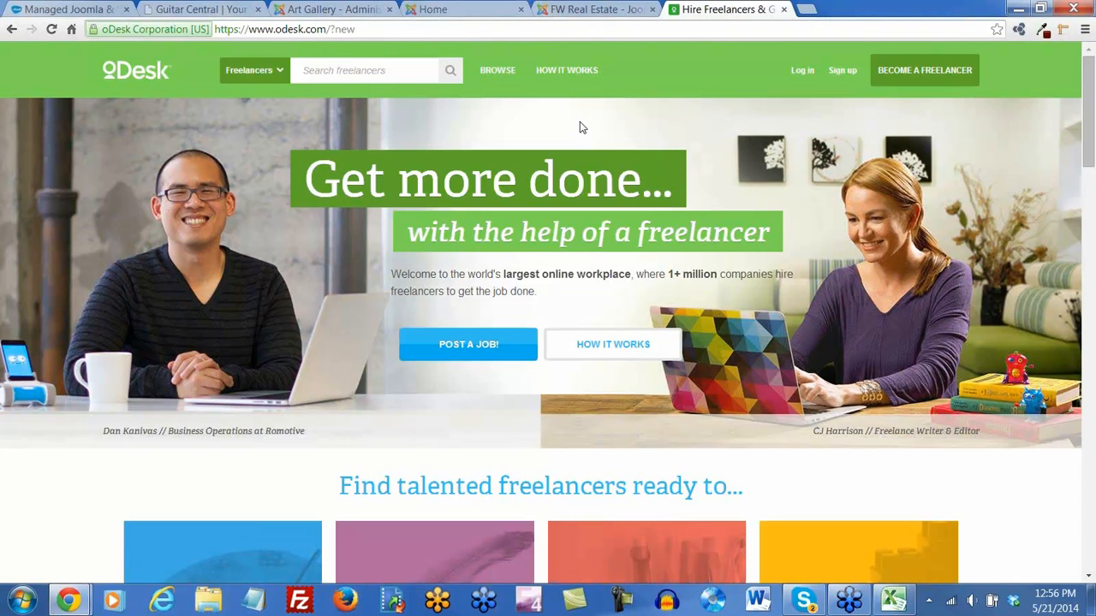
left_click(363, 28)
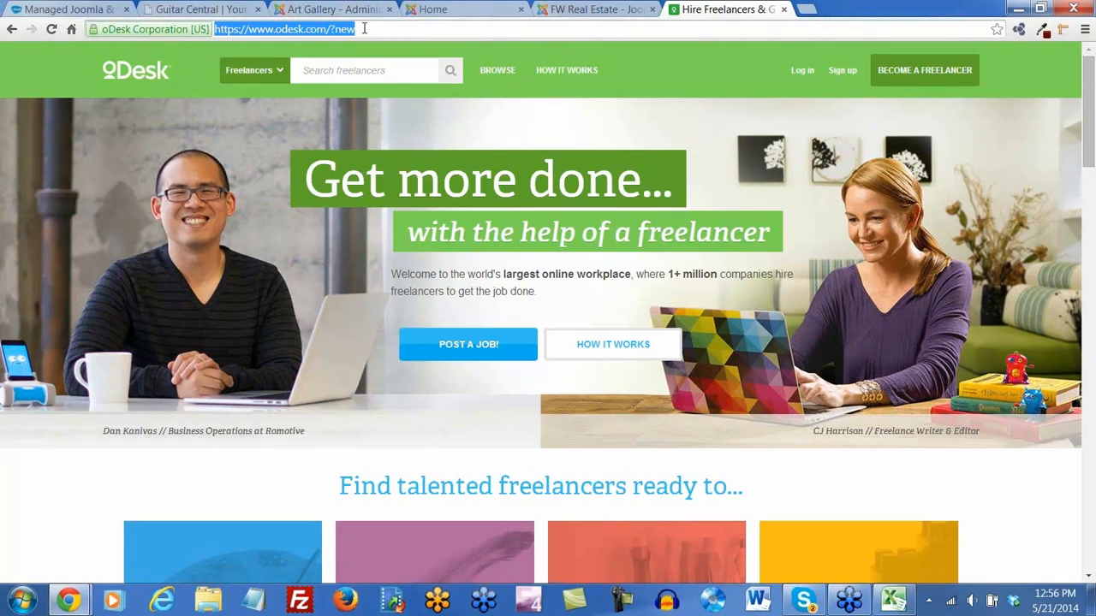
type("elance.com")
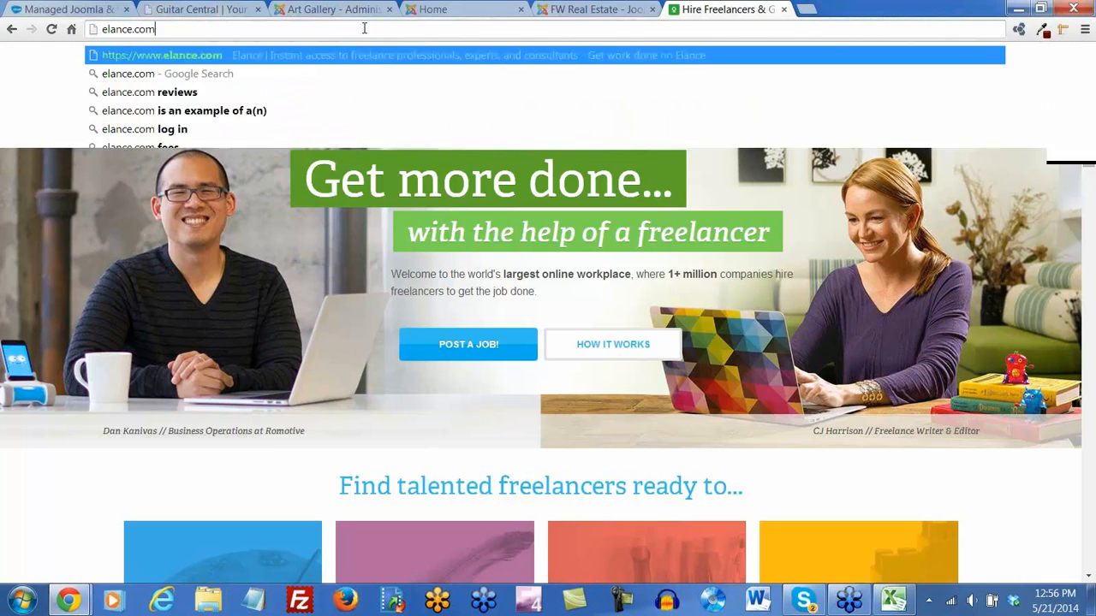
key("Return")
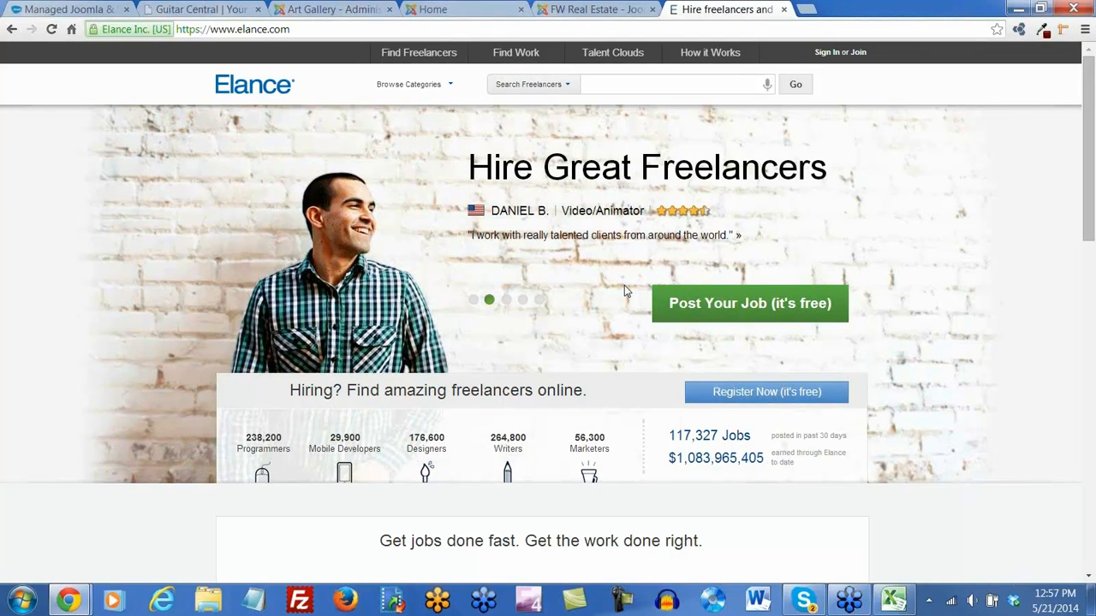
left_click(575, 10)
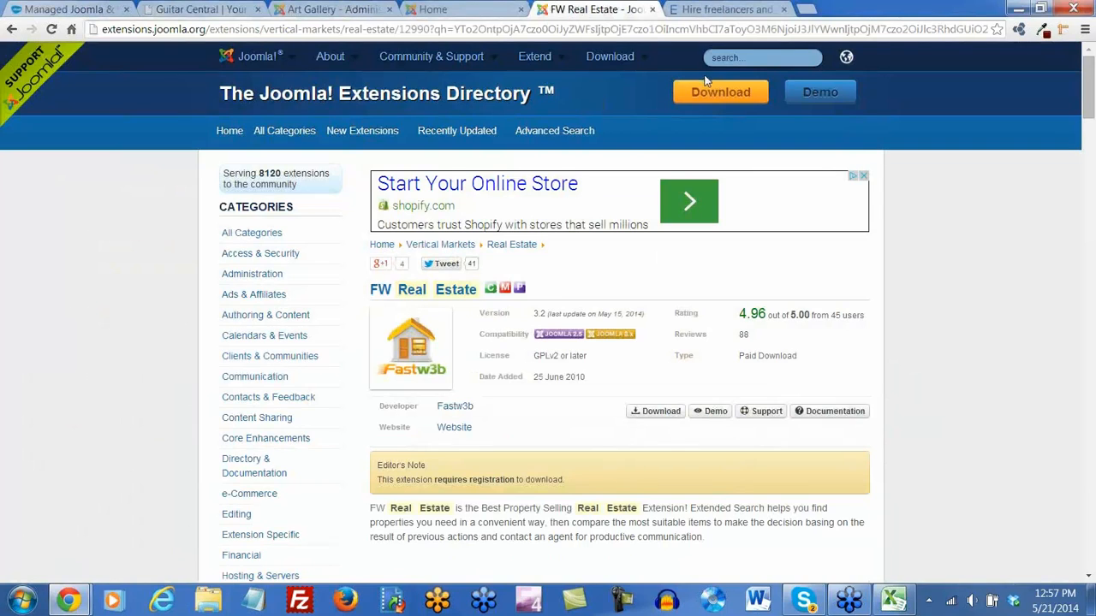
Search the Extensions Directory for 'dating', browse the 700 results, and close the Elance tab
left_click(736, 56)
type("dating")
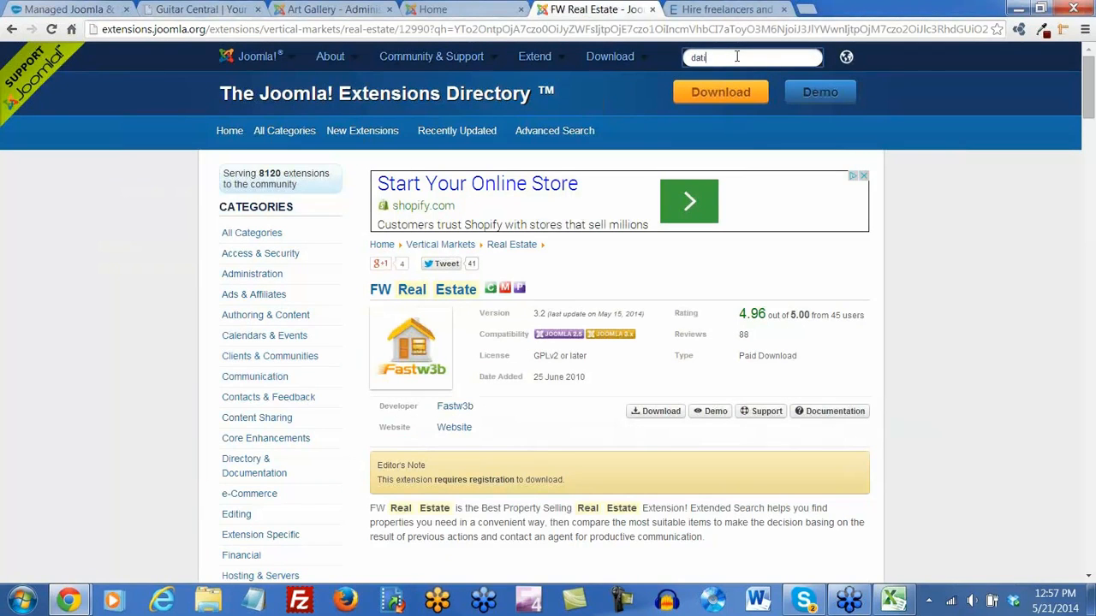
key("Return")
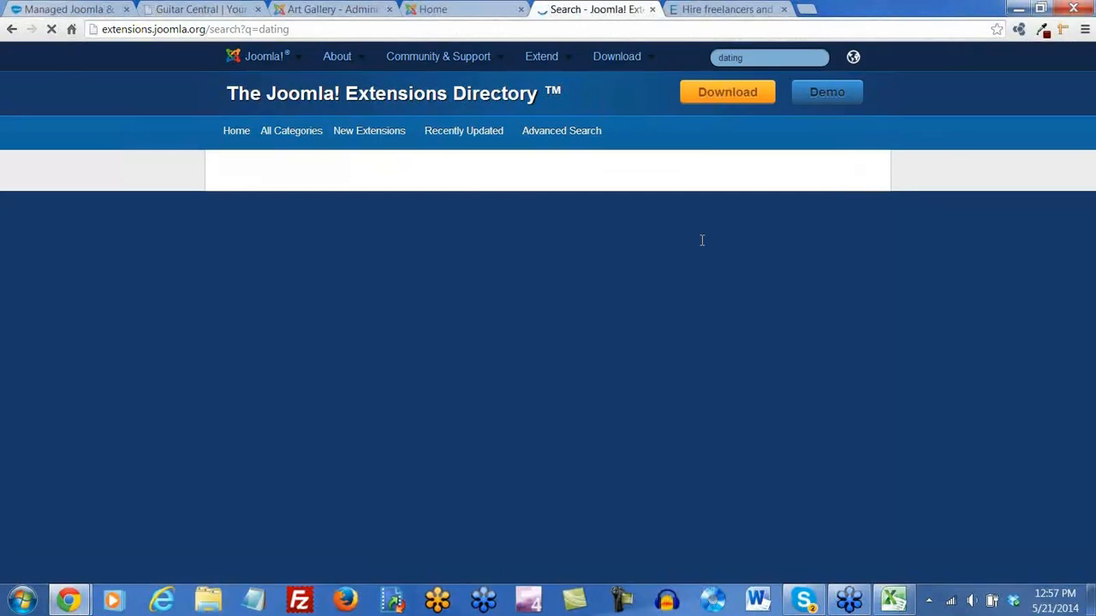
scroll(730, 312, "down", 3)
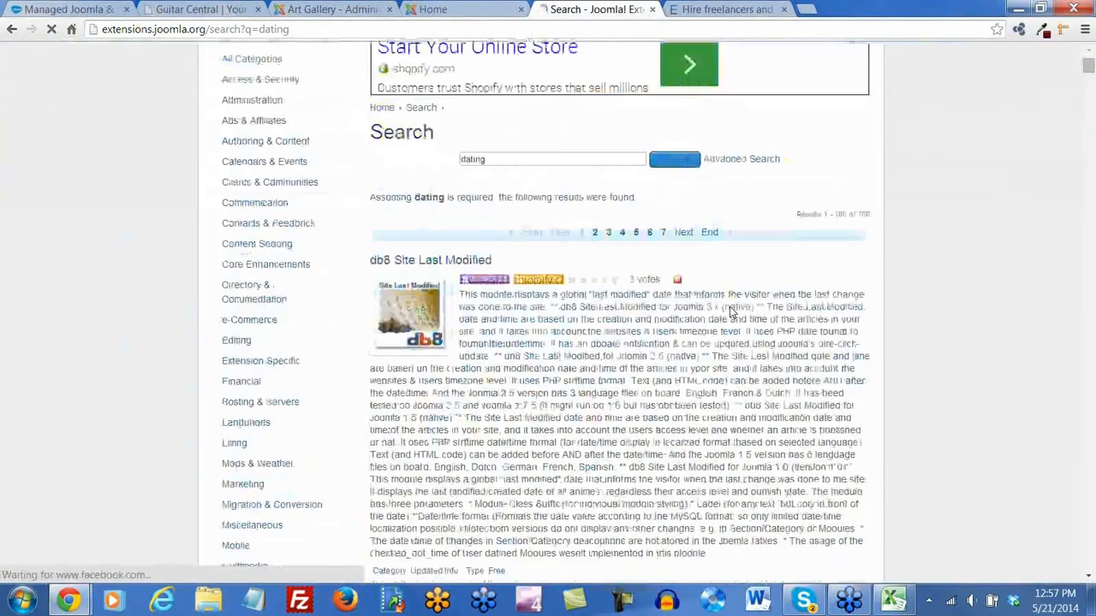
scroll(730, 313, "down", 3)
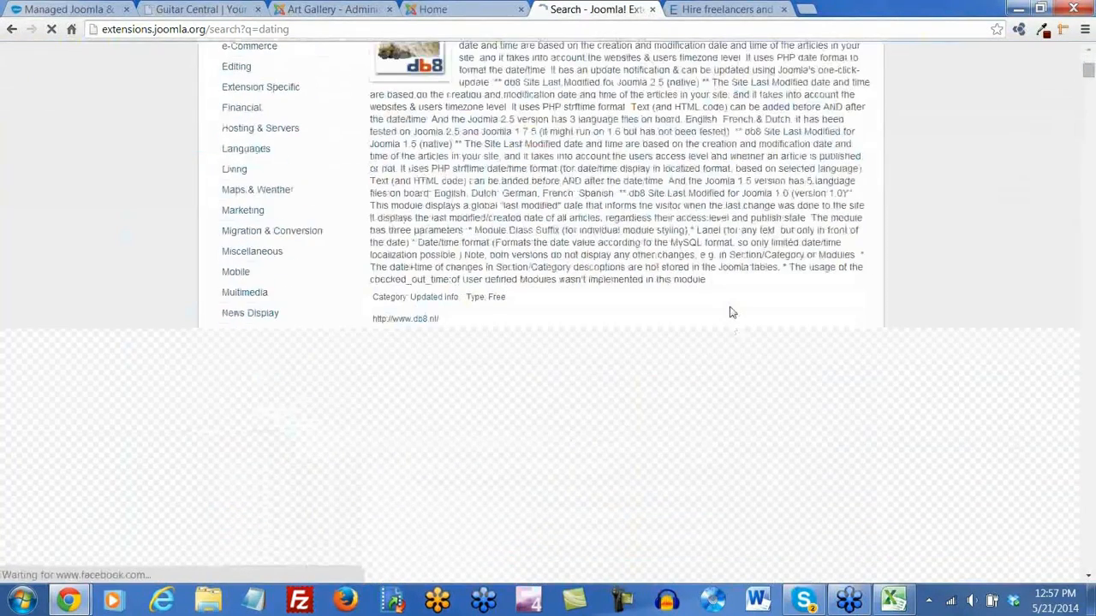
scroll(730, 313, "down", 9)
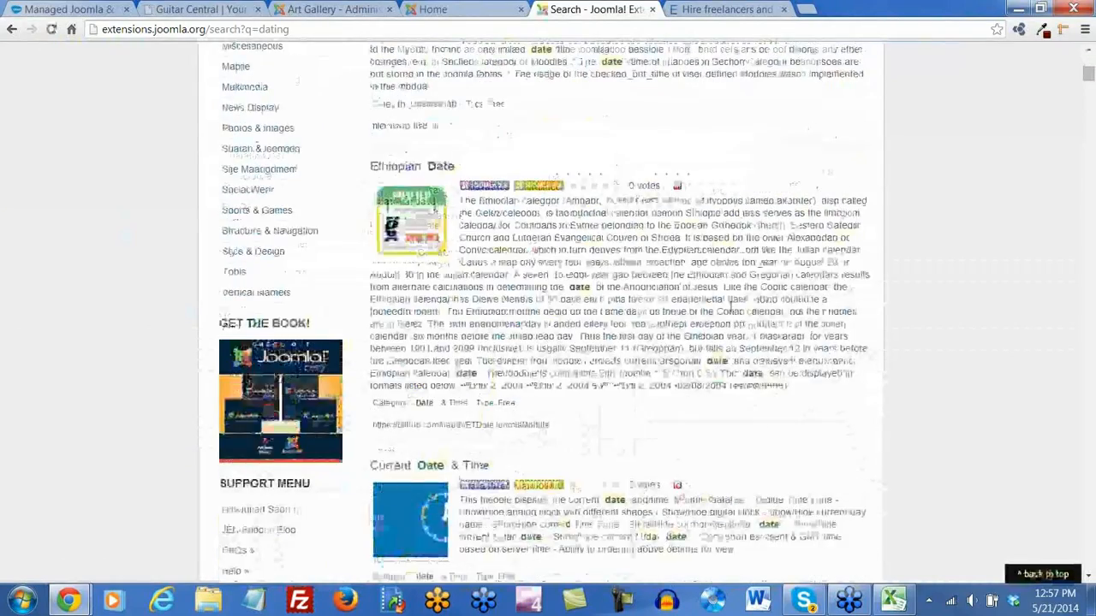
scroll(733, 314, "down", 2)
scroll(732, 313, "up", 16)
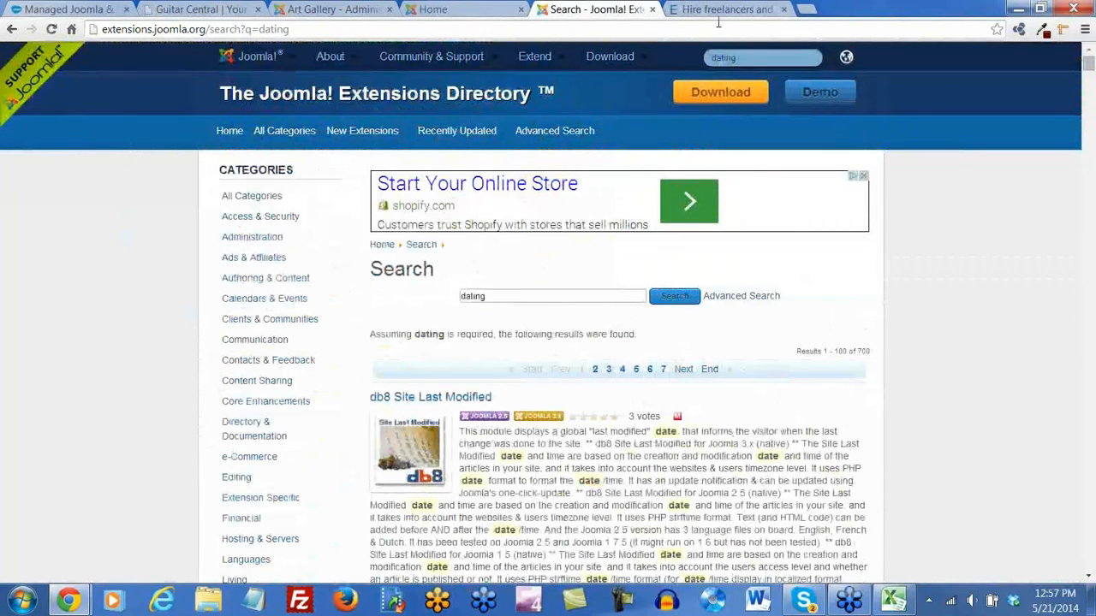
left_click(783, 9)
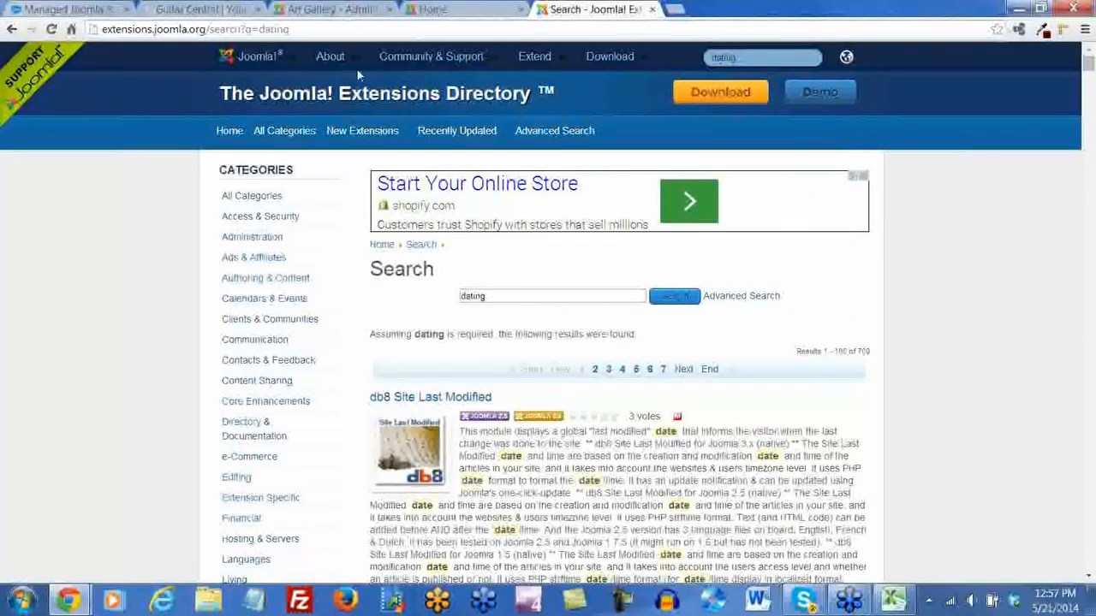
left_click(258, 32)
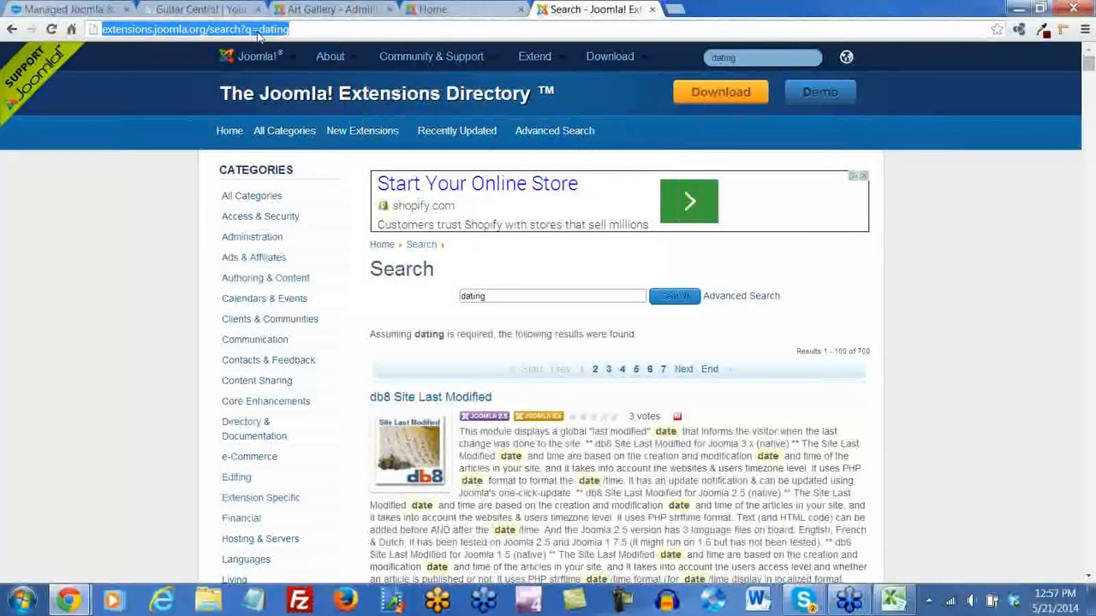
Google 'jomsocial', go to the official site's Demo page, and open the Front-End Demo
type("jomsocial")
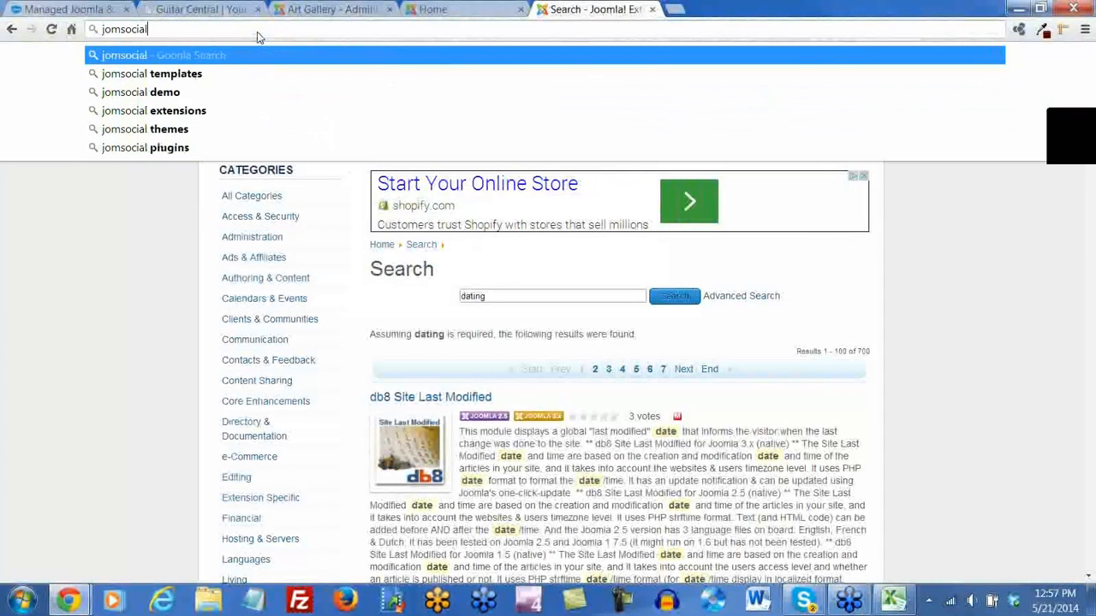
key("Return")
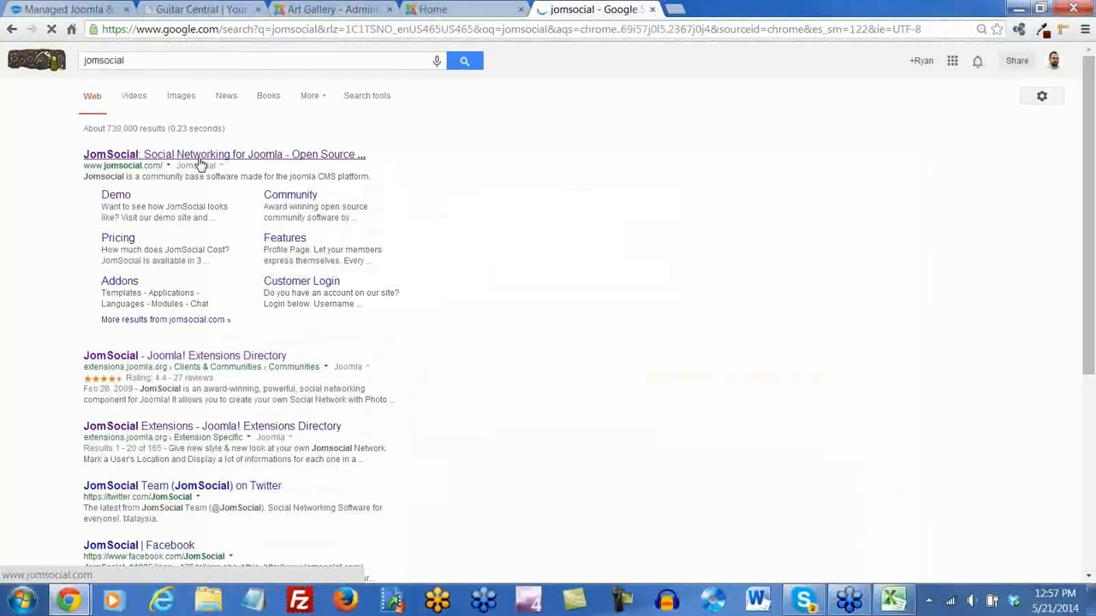
left_click(198, 161)
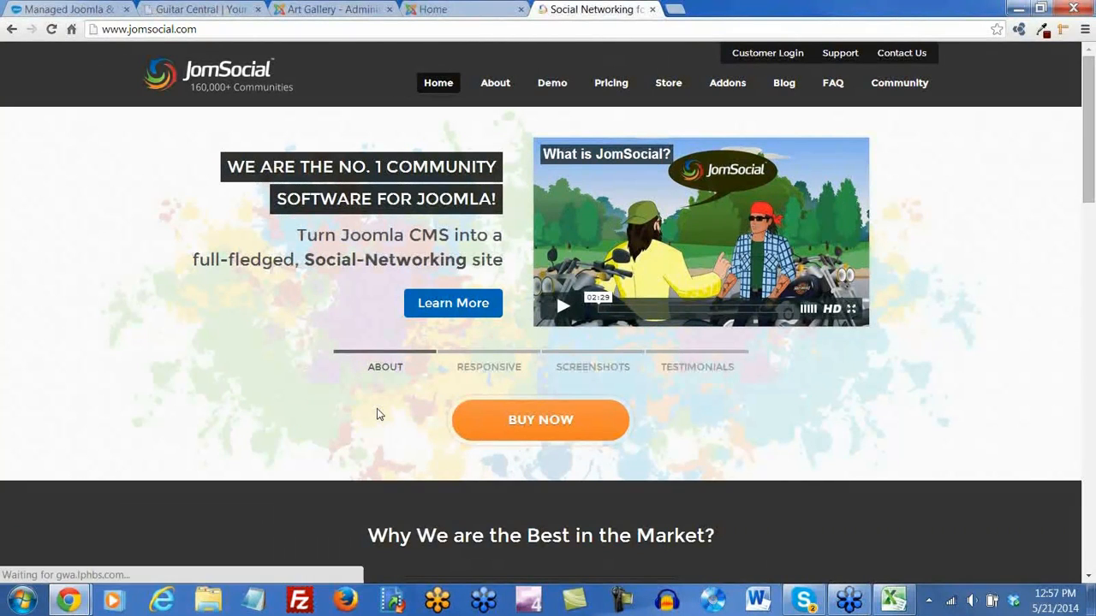
left_click(554, 85)
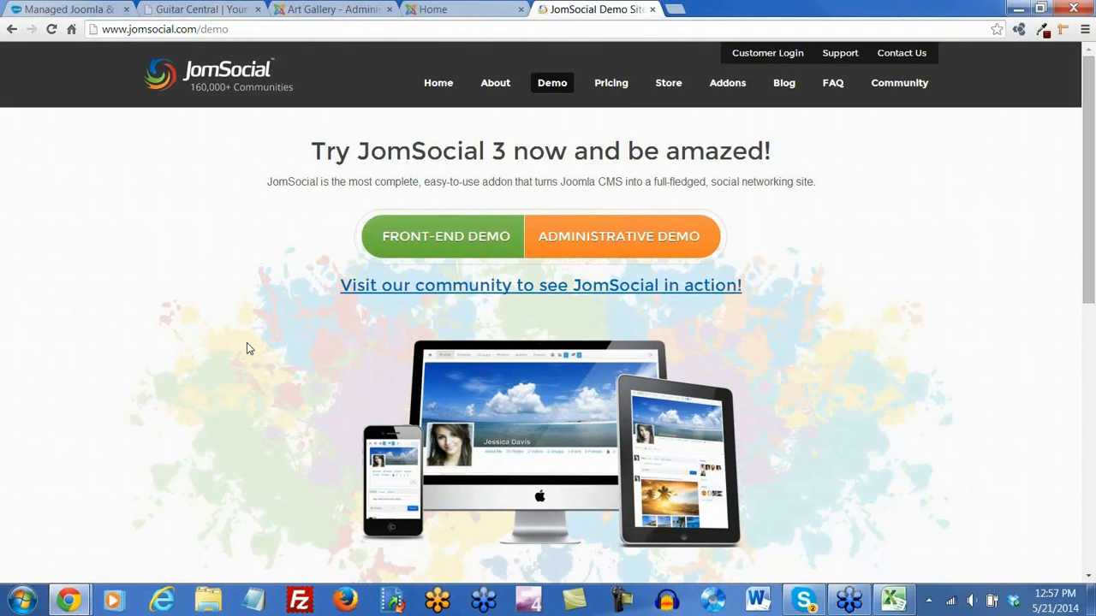
scroll(247, 349, "down", 4)
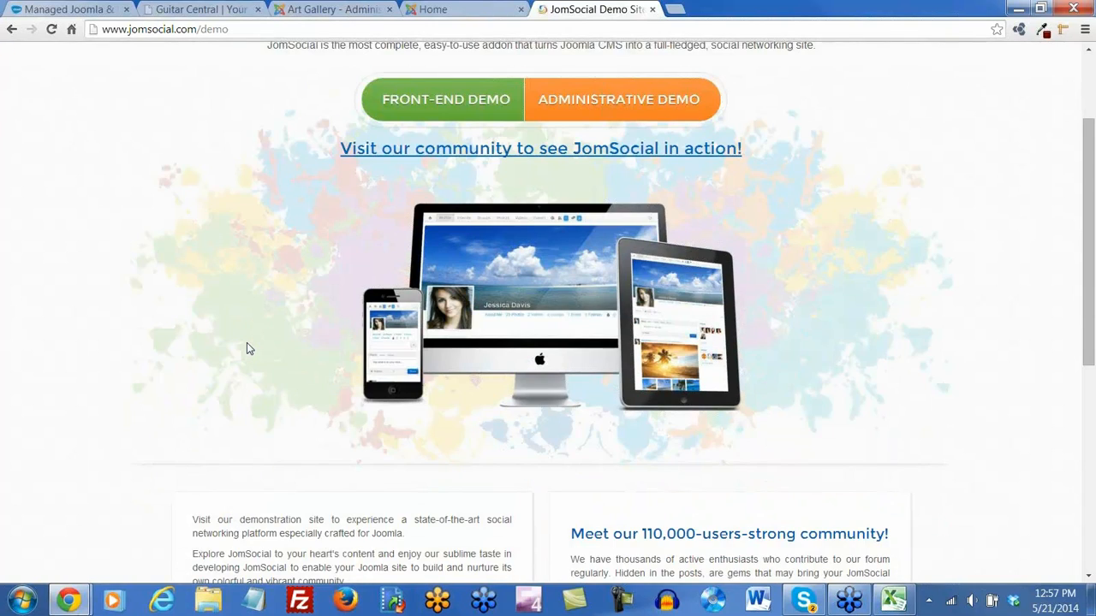
scroll(247, 349, "down", 4)
scroll(245, 347, "up", 8)
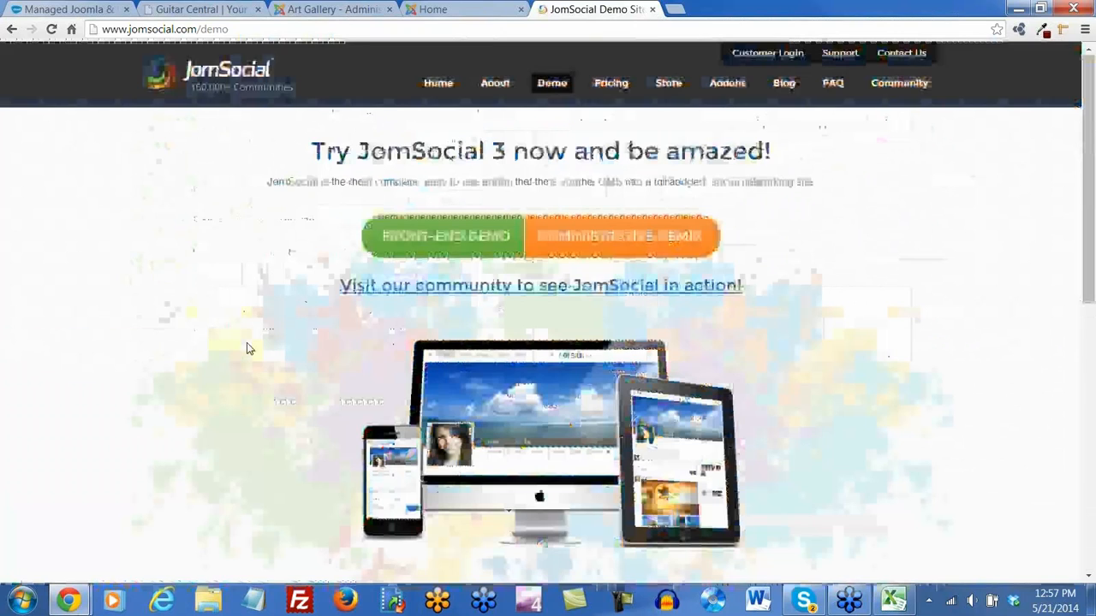
left_click(463, 240)
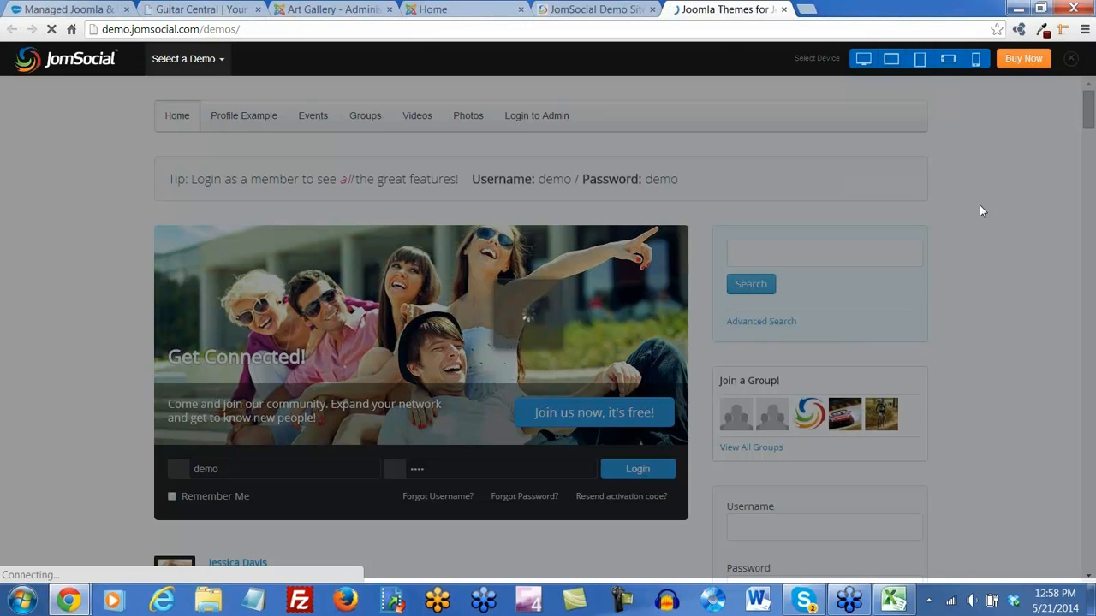
Search Google for 'easysocial' in a new tab and reach the Stackideas demo page
left_click(806, 9)
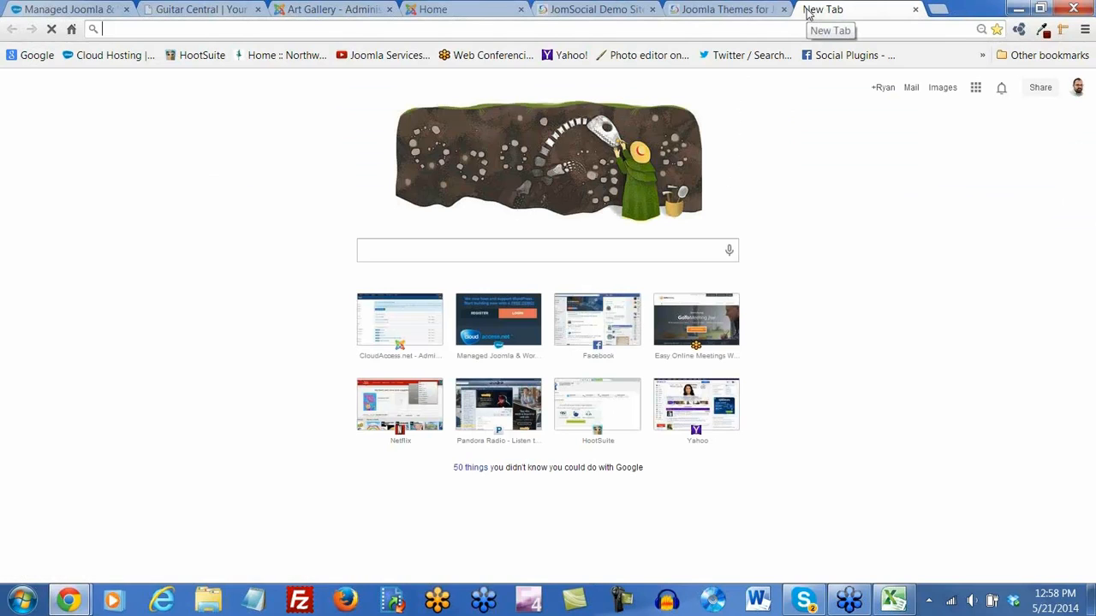
type("easysocial")
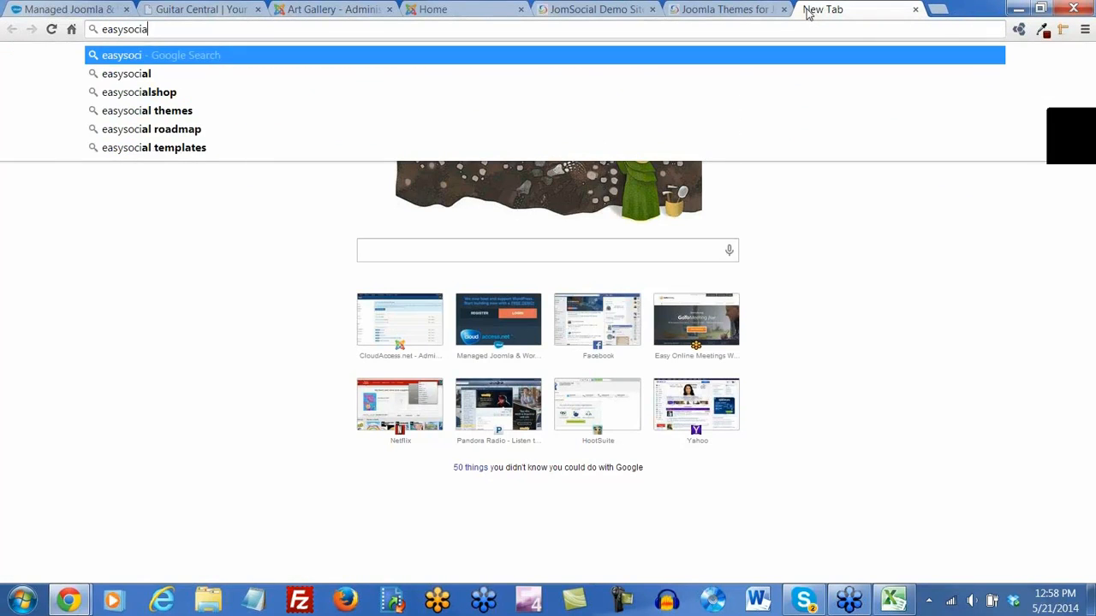
key("Return")
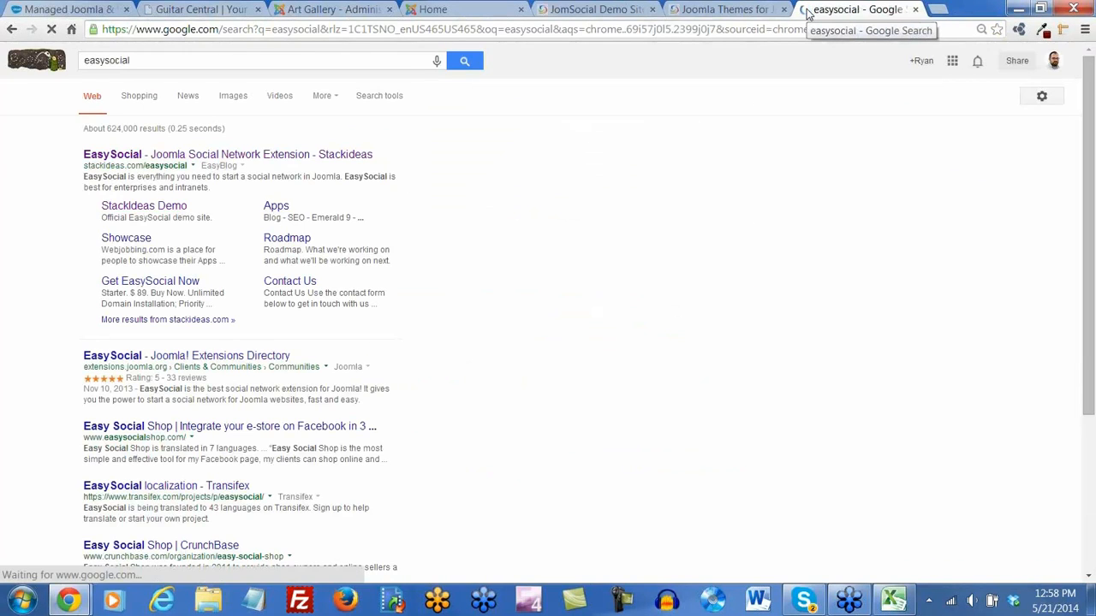
left_click(206, 156)
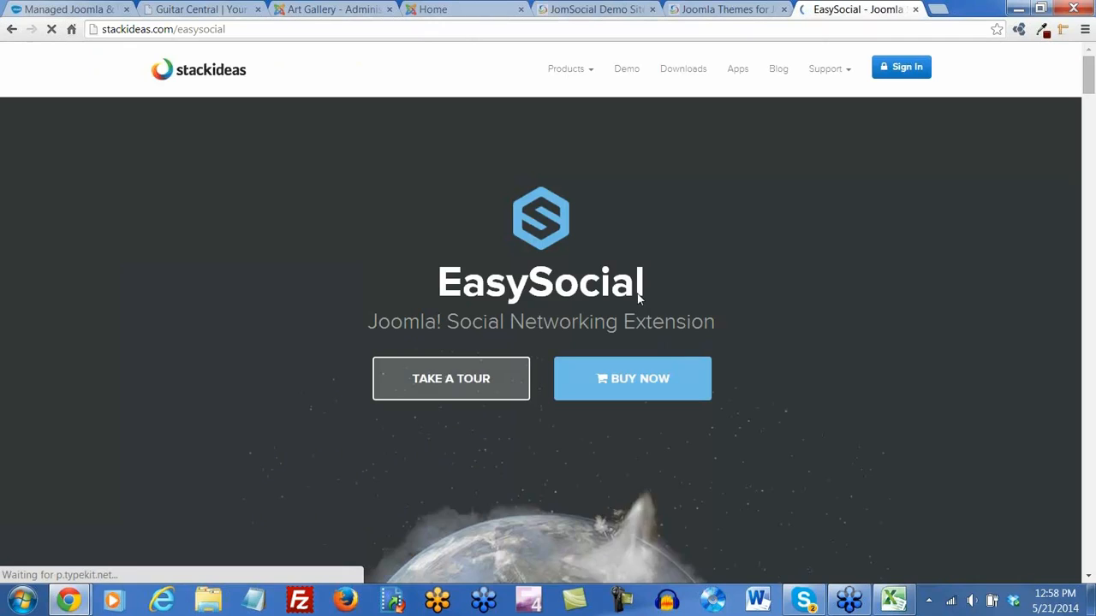
left_click(625, 72)
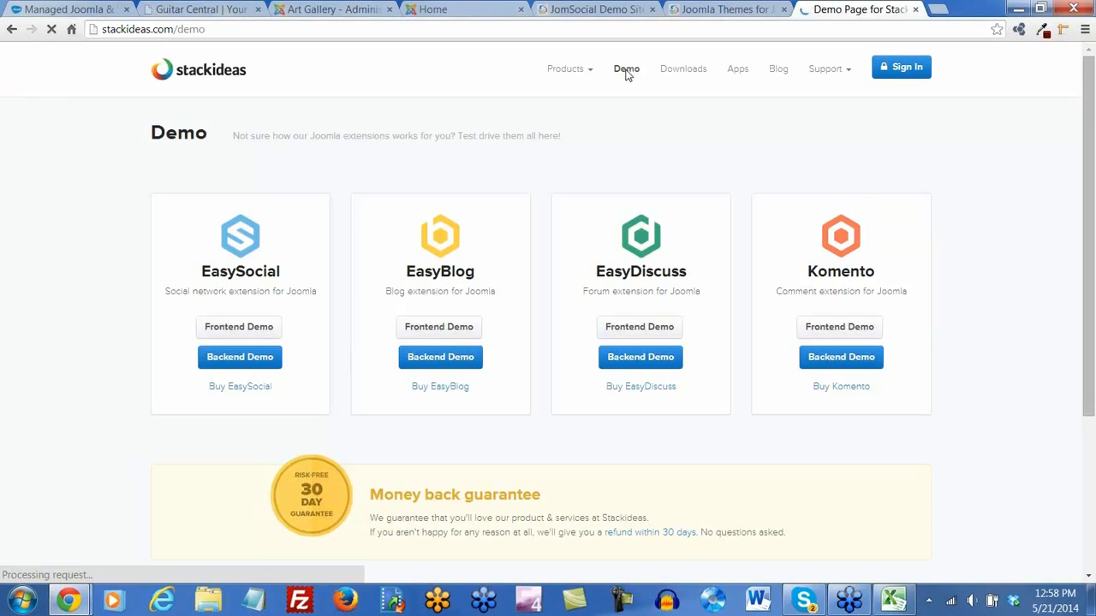
Open and browse the EasySocial front-end demo, then return to the Stackideas demo page
left_click(240, 328)
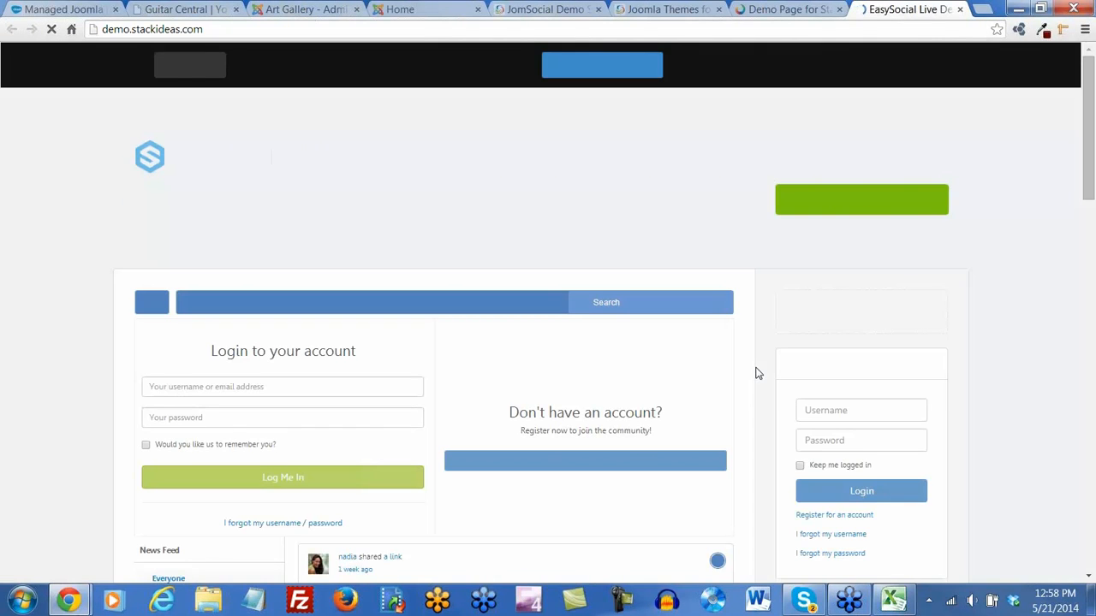
scroll(749, 342, "down", 1)
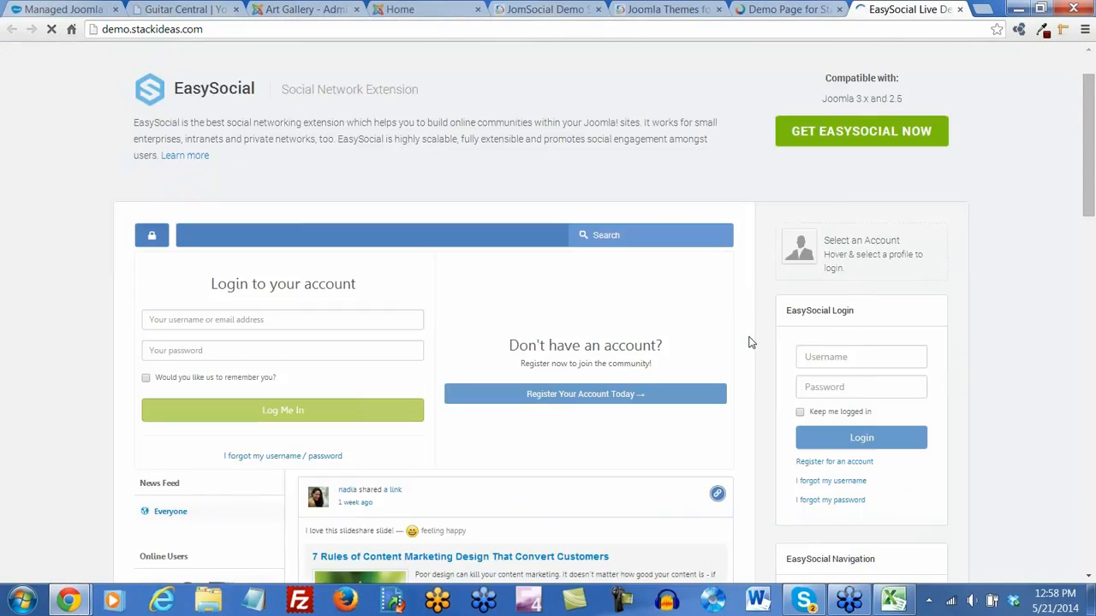
scroll(749, 343, "down", 4)
scroll(749, 342, "down", 1)
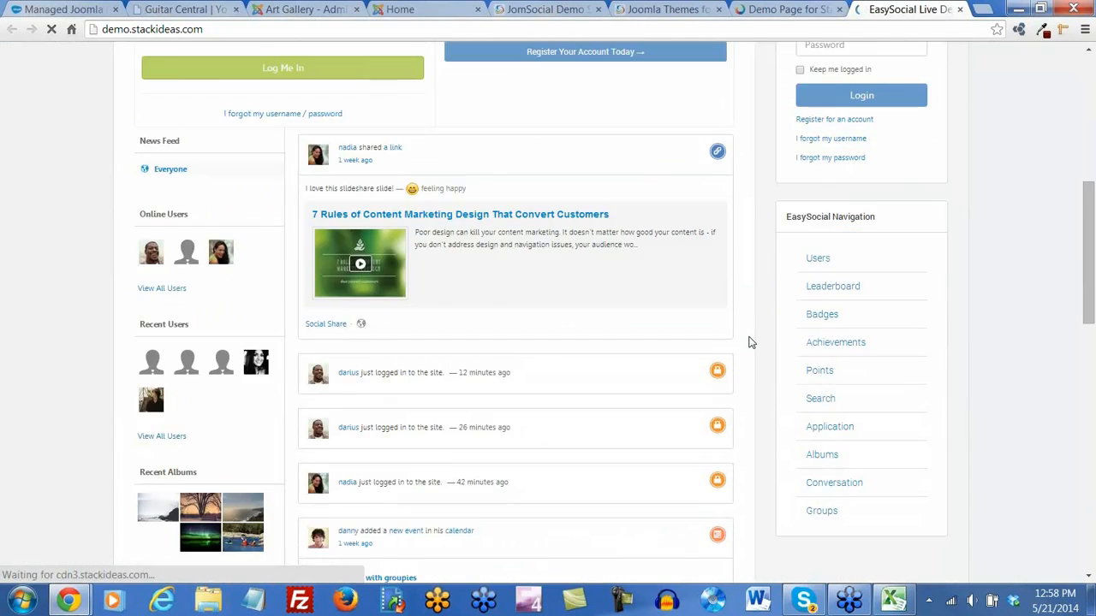
scroll(752, 342, "down", 7)
scroll(751, 342, "up", 13)
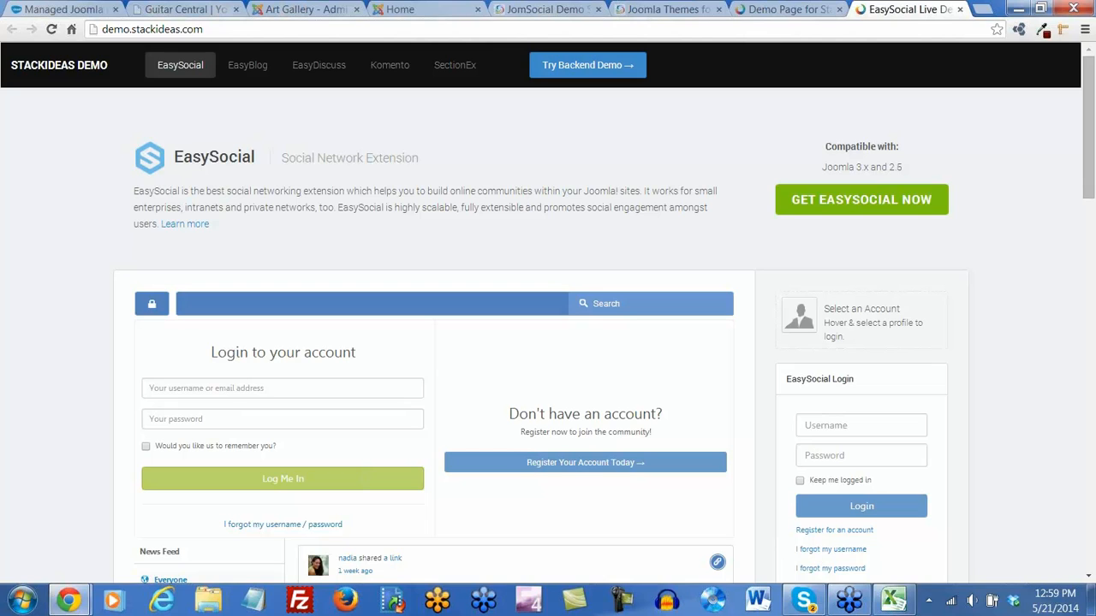
left_click(781, 10)
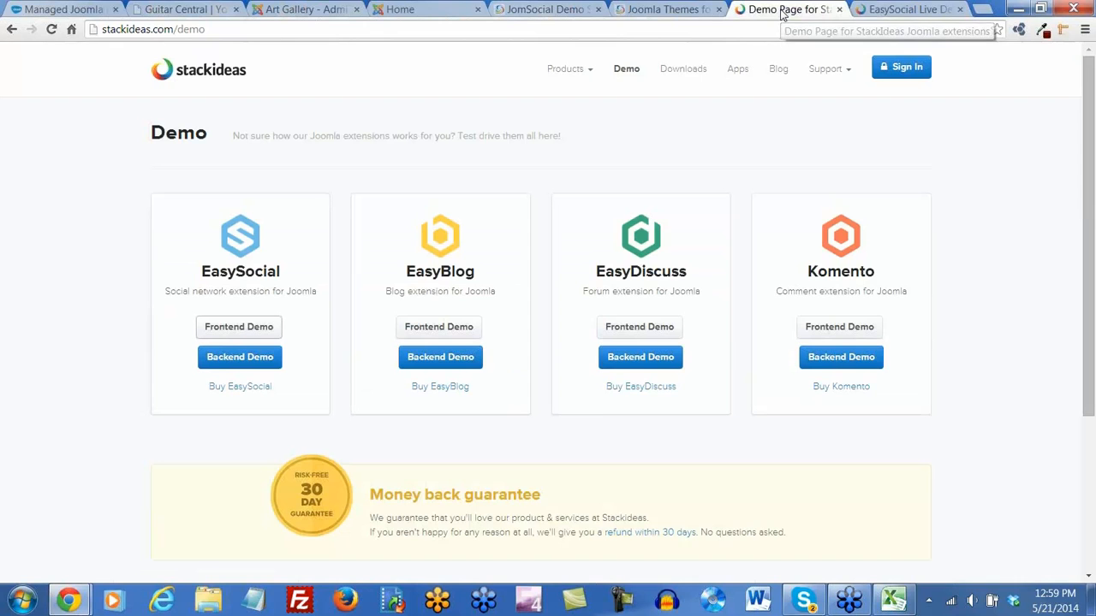
Close the JomSocial, Joomla Themes and Stackideas demo tabs and reload the Art Gallery homepage
left_click(644, 11)
left_click(599, 10)
left_click(599, 10)
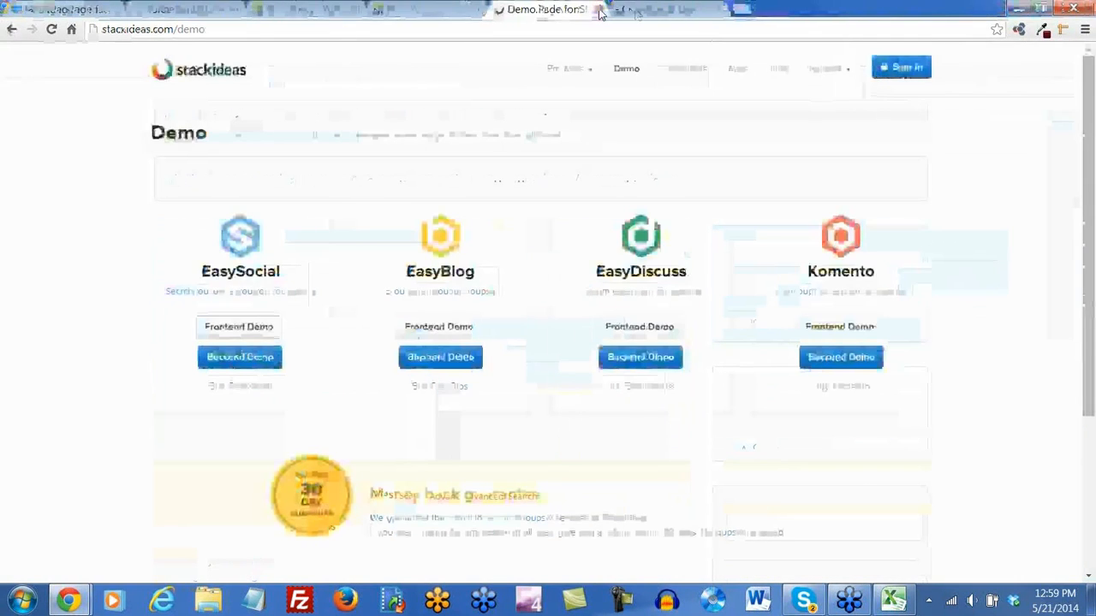
left_click(599, 10)
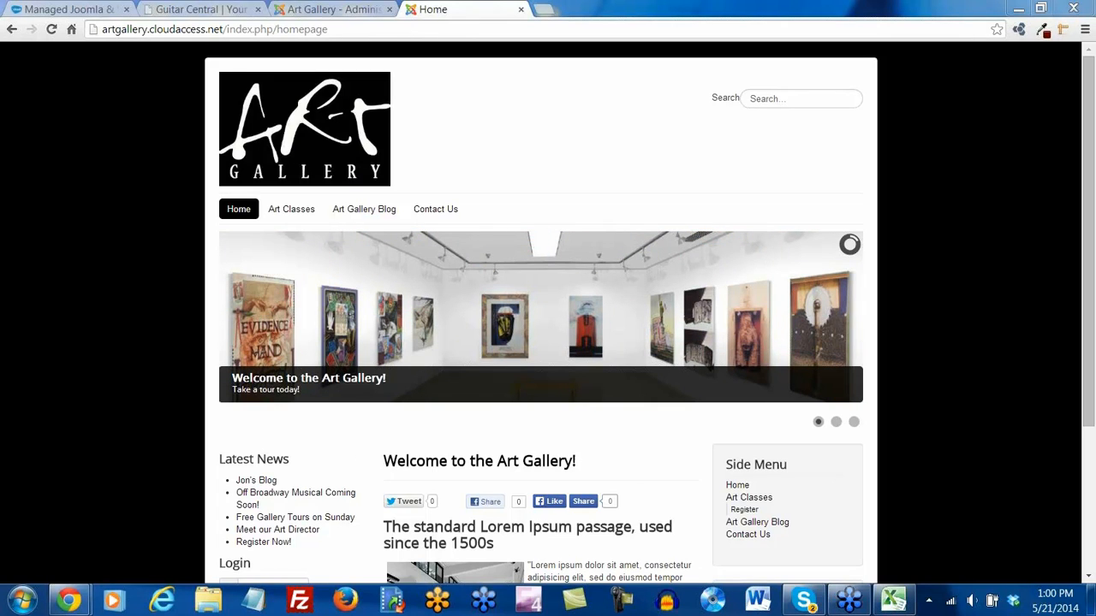
left_click(238, 212)
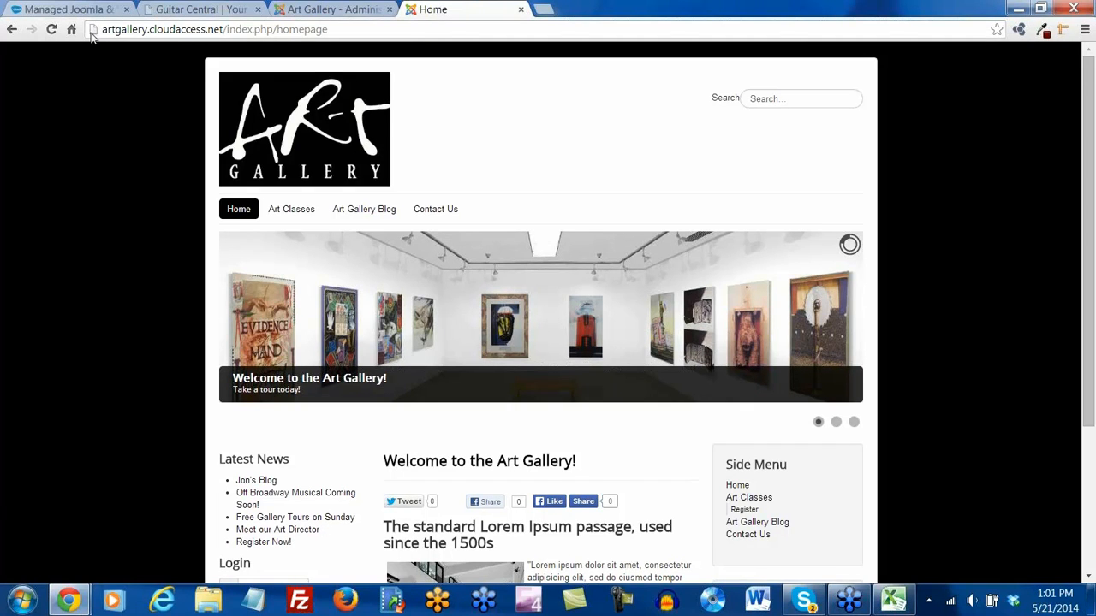
left_click(210, 599)
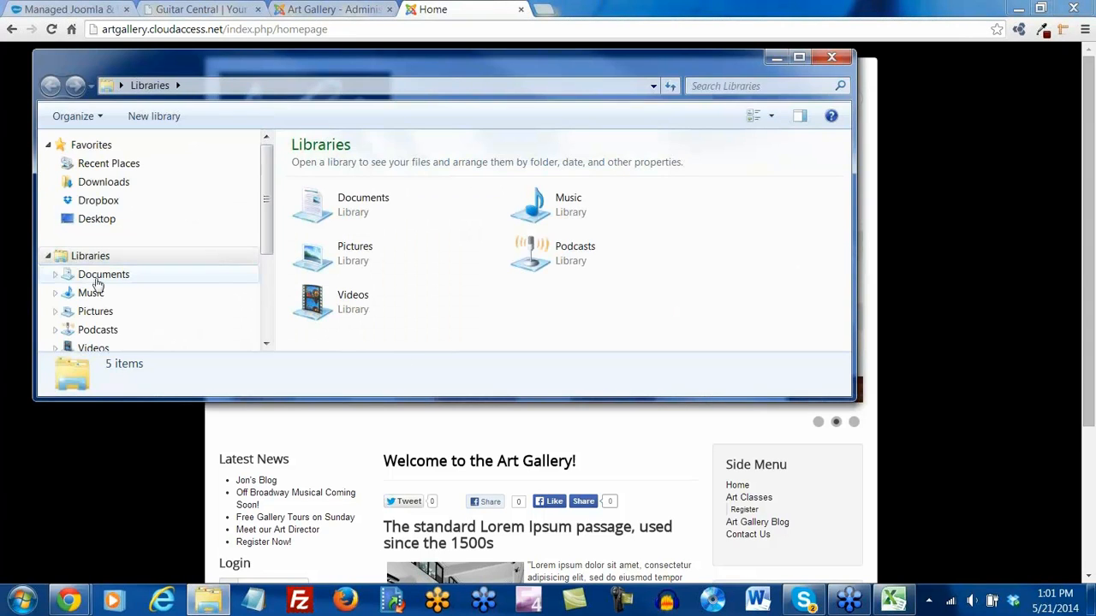
Navigate to Documents > Webinar Images > art gallery and locate favicon.ico among its 17 images
left_click(120, 275)
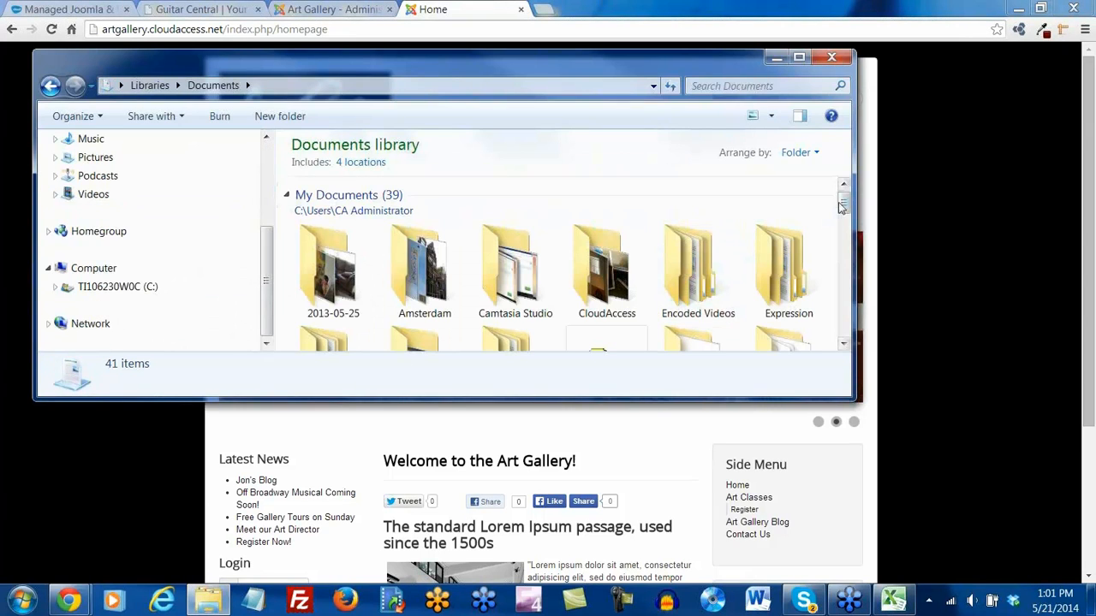
left_click_drag(844, 211, 845, 233)
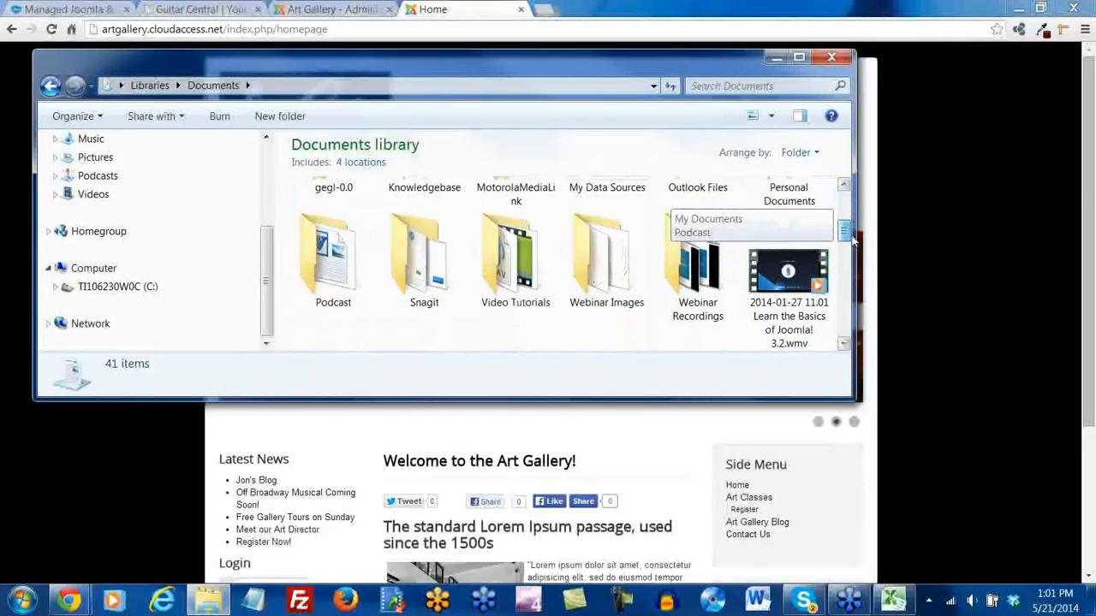
left_click(607, 271)
double_click(606, 270)
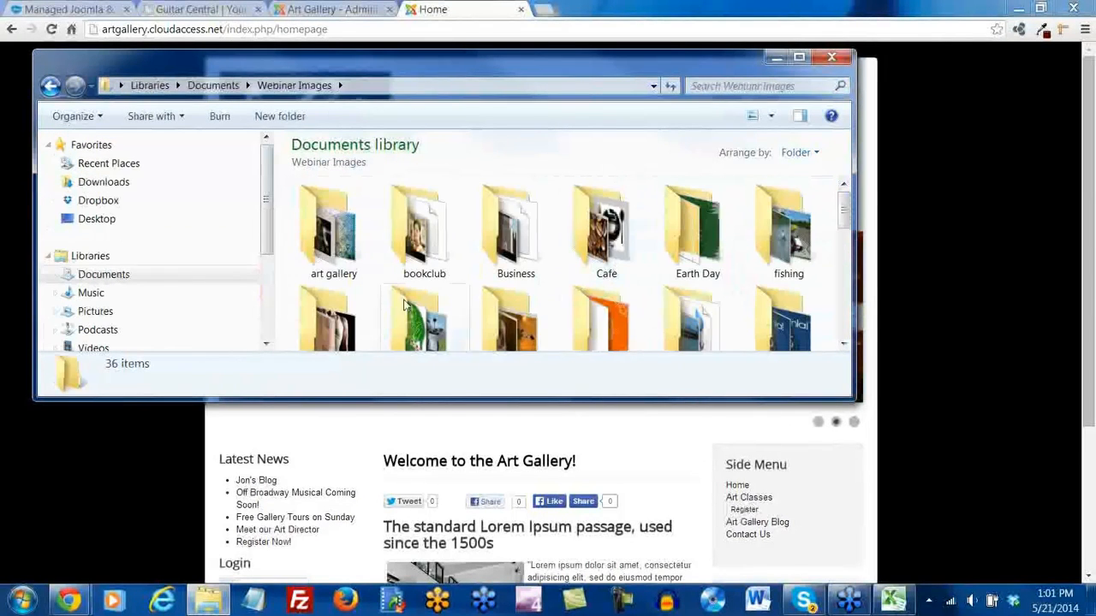
double_click(320, 234)
scroll(477, 276, "down", 1)
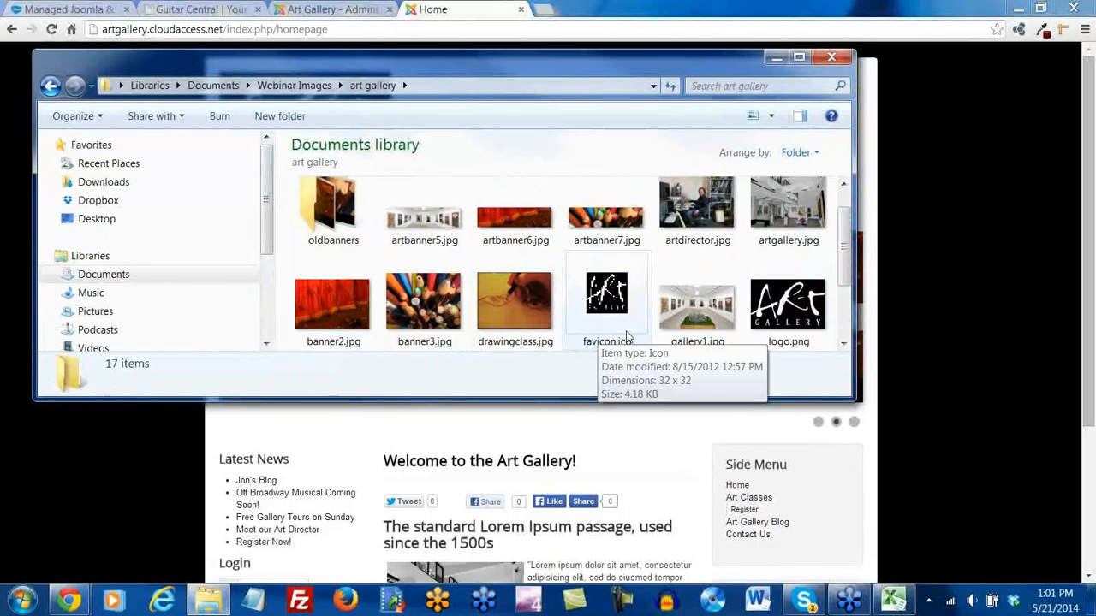
scroll(629, 335, "down", 2)
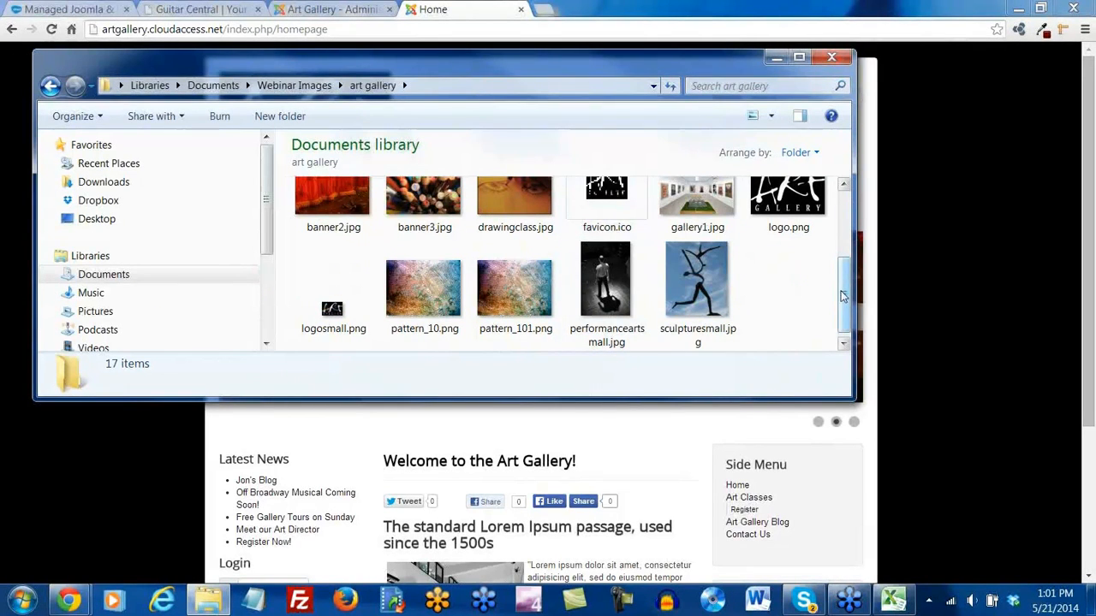
scroll(700, 287, "up", 1)
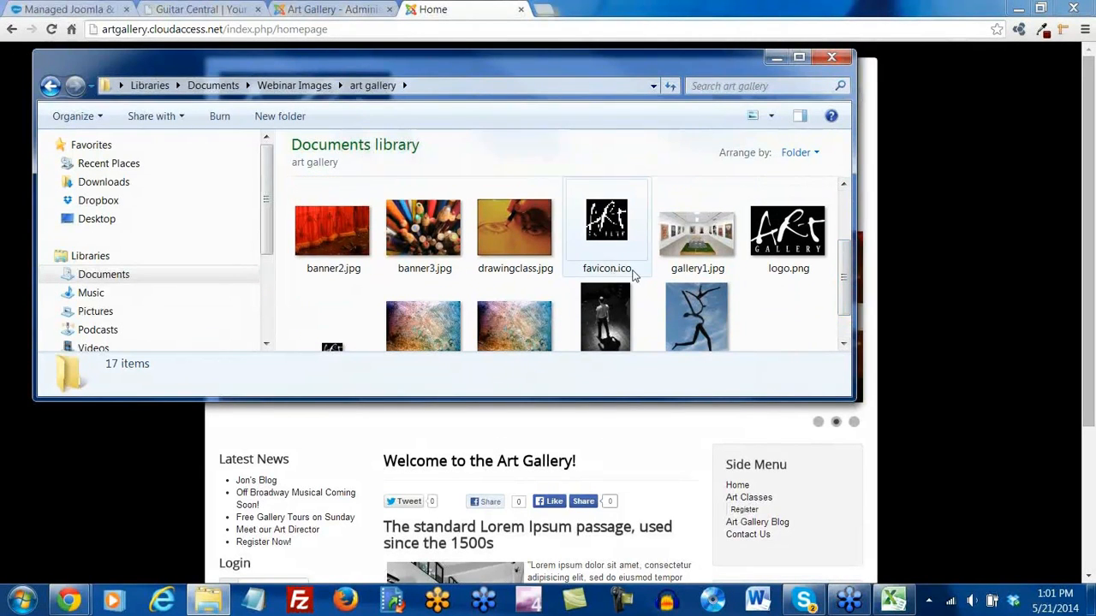
mouse_move(632, 270)
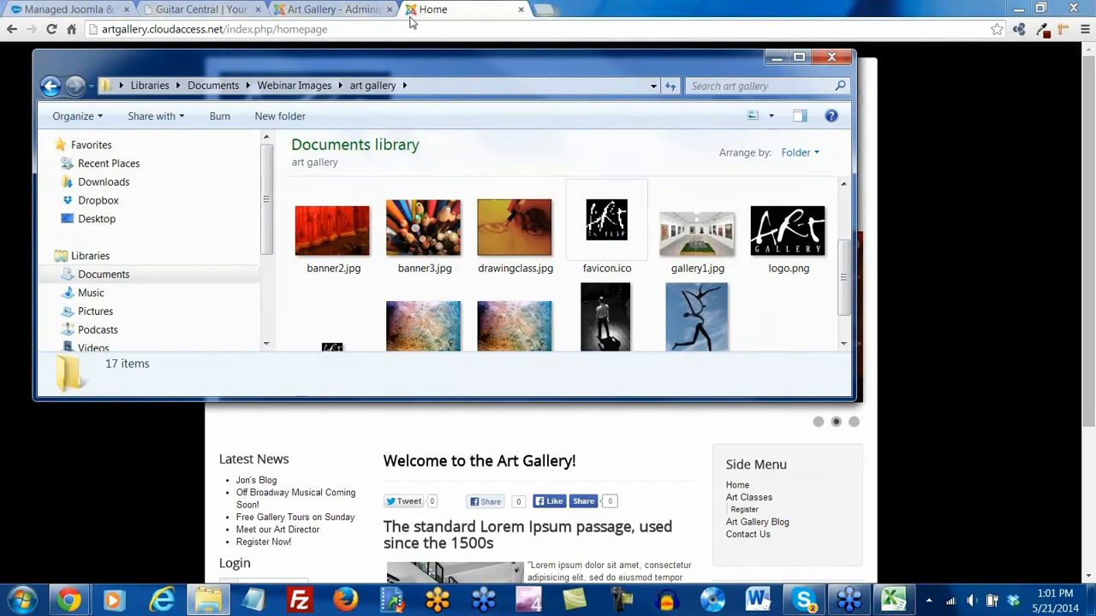
Return Chrome to the Art Gallery homepage and launch FileZilla over it
left_click(75, 11)
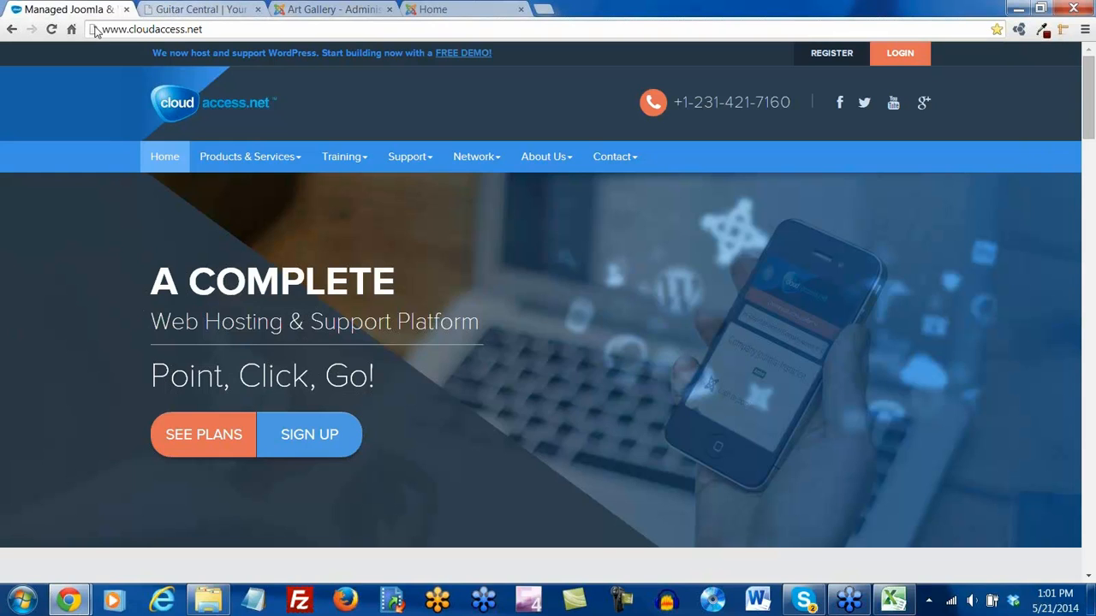
left_click(409, 14)
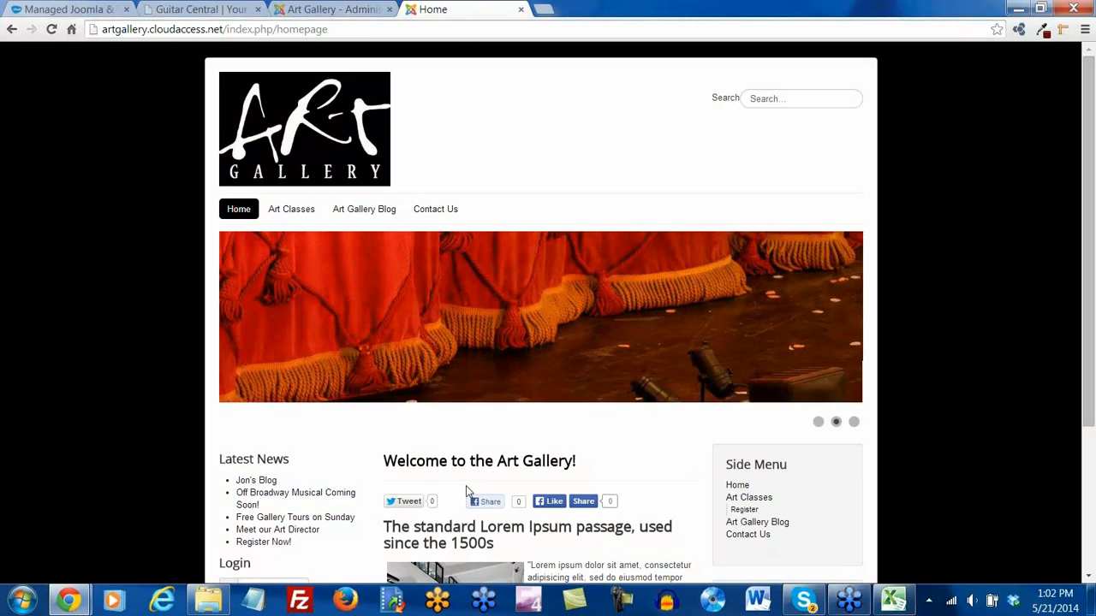
left_click(301, 604)
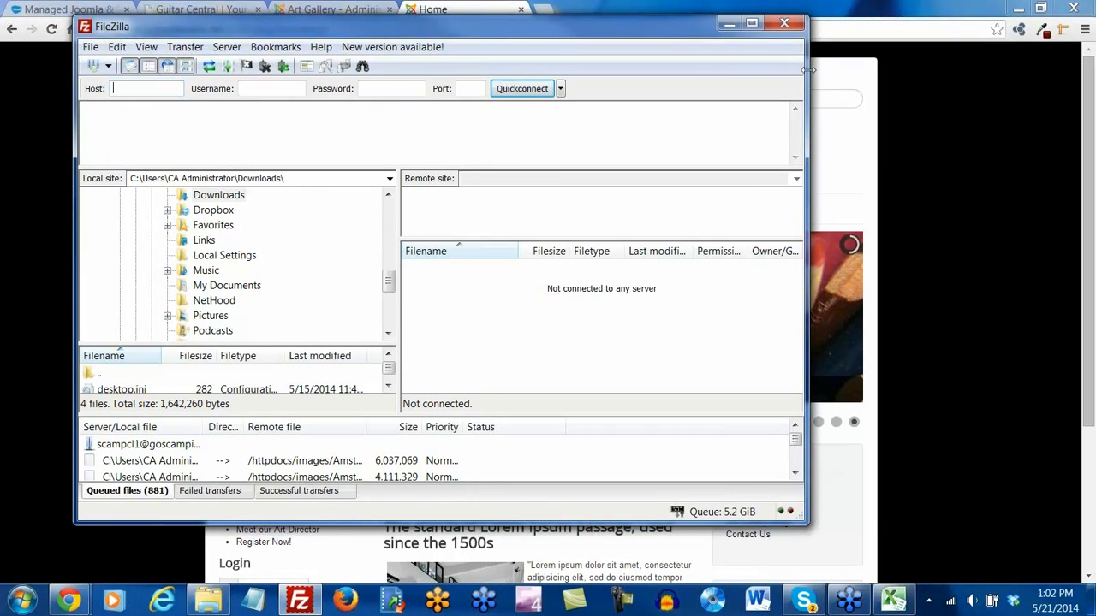
Widen and reposition FileZilla, then close Chrome's Guitar Central tab to show cloudaccess.net
left_click_drag(808, 69, 957, 95)
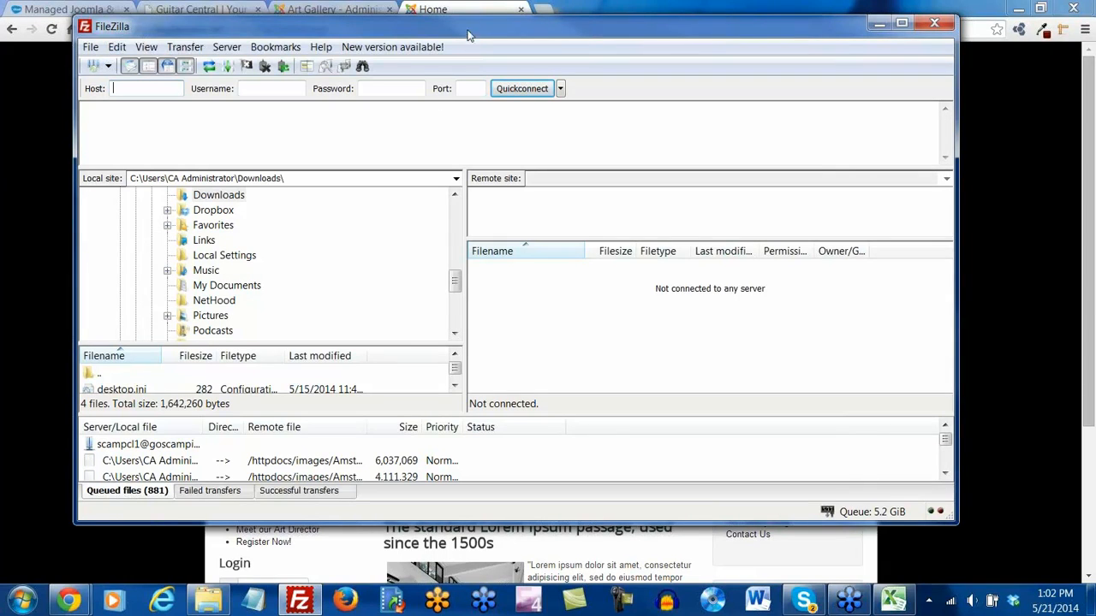
left_click_drag(471, 26, 486, 53)
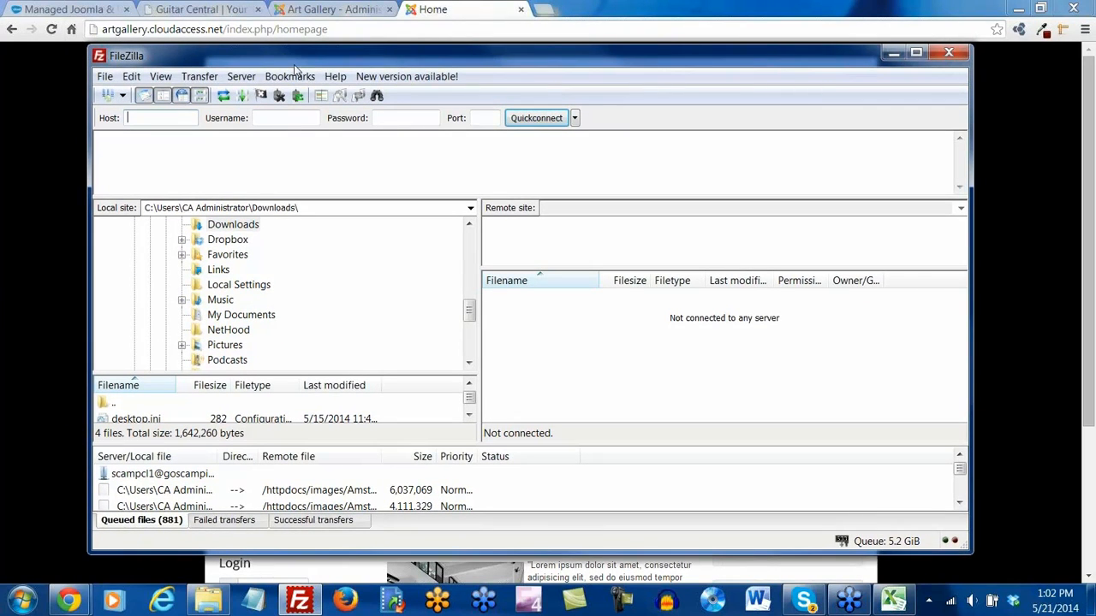
left_click(68, 12)
left_click(67, 12)
left_click(221, 11)
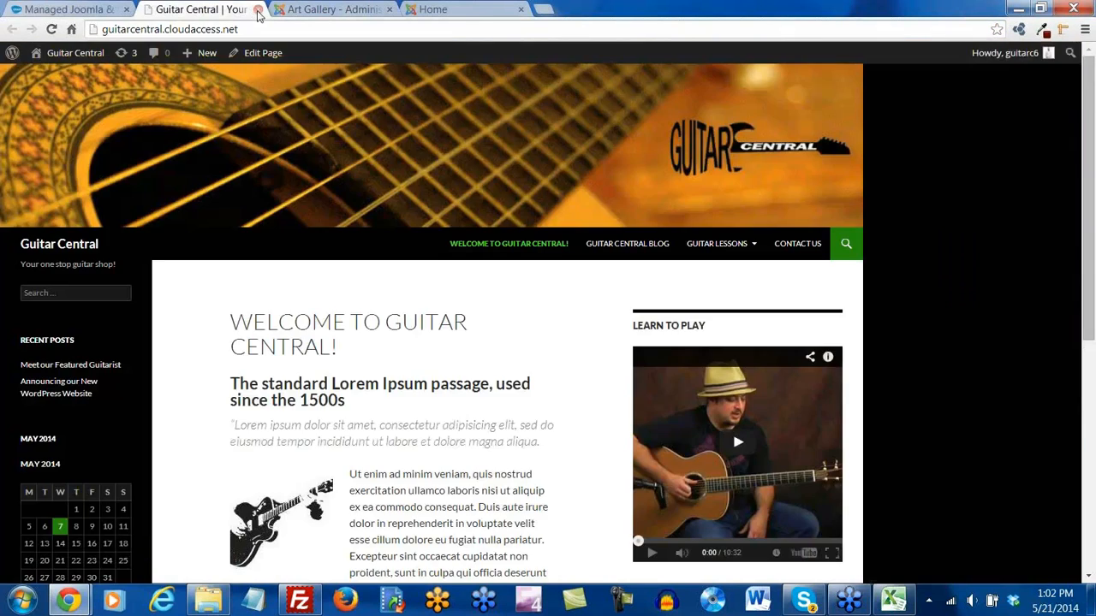
left_click(257, 9)
key("ctrl+1")
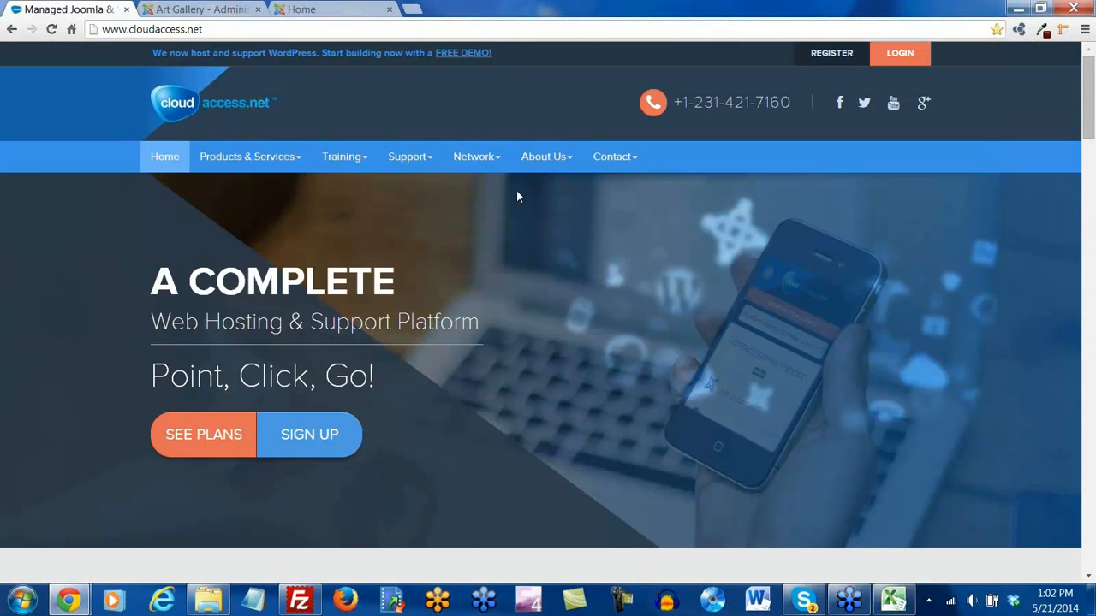
Log in to CloudAccess, manage artgallery.cloudaccess.net, and copy its FTP/SSH host name
left_click(901, 53)
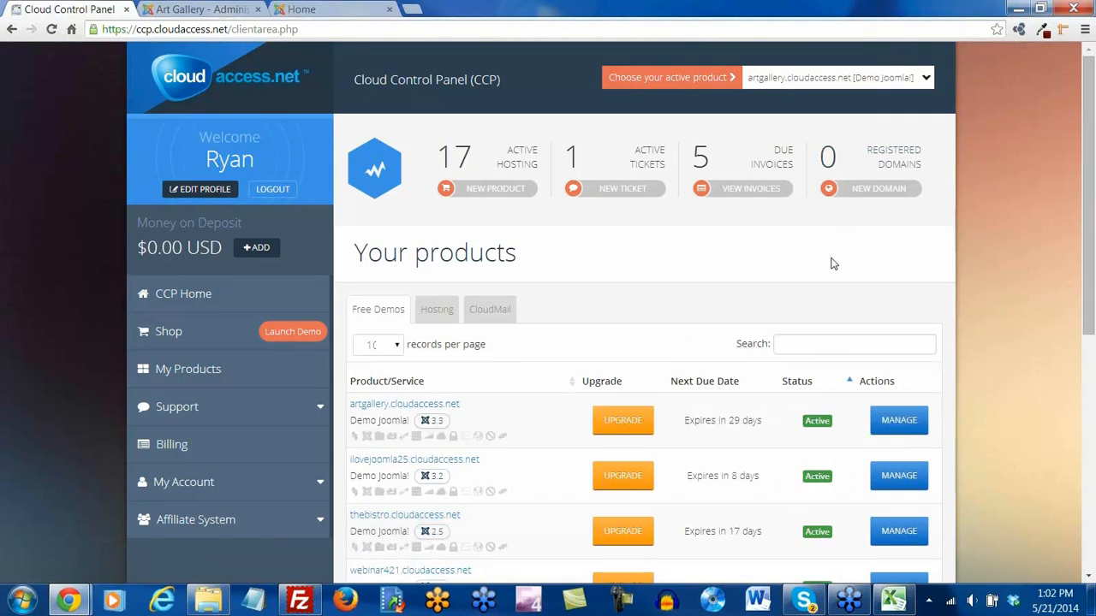
scroll(831, 263, "down", 1)
left_click(898, 358)
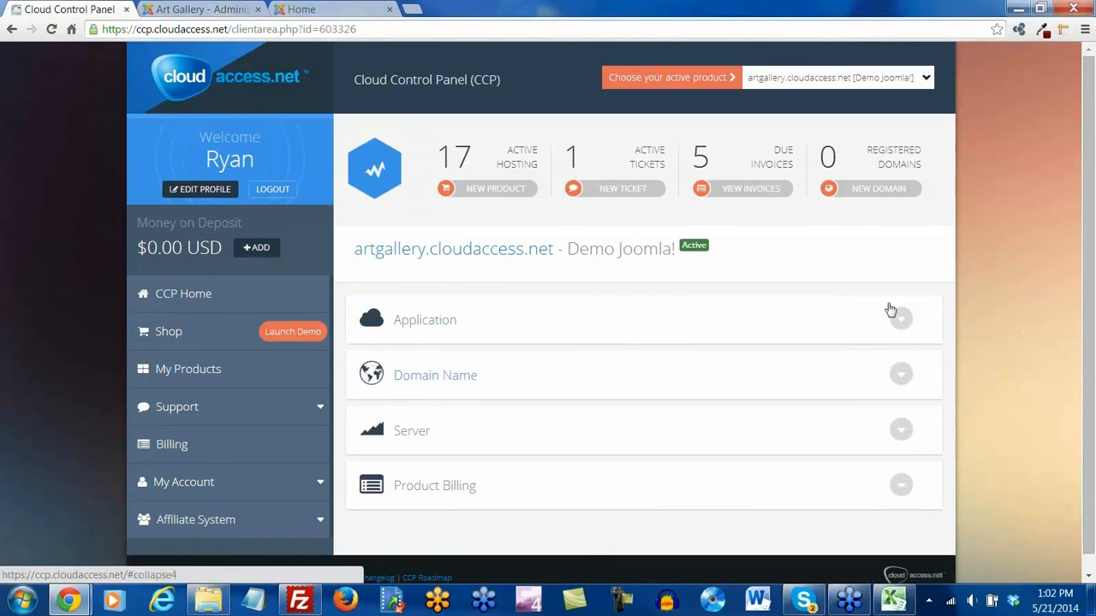
scroll(797, 262, "down", 1)
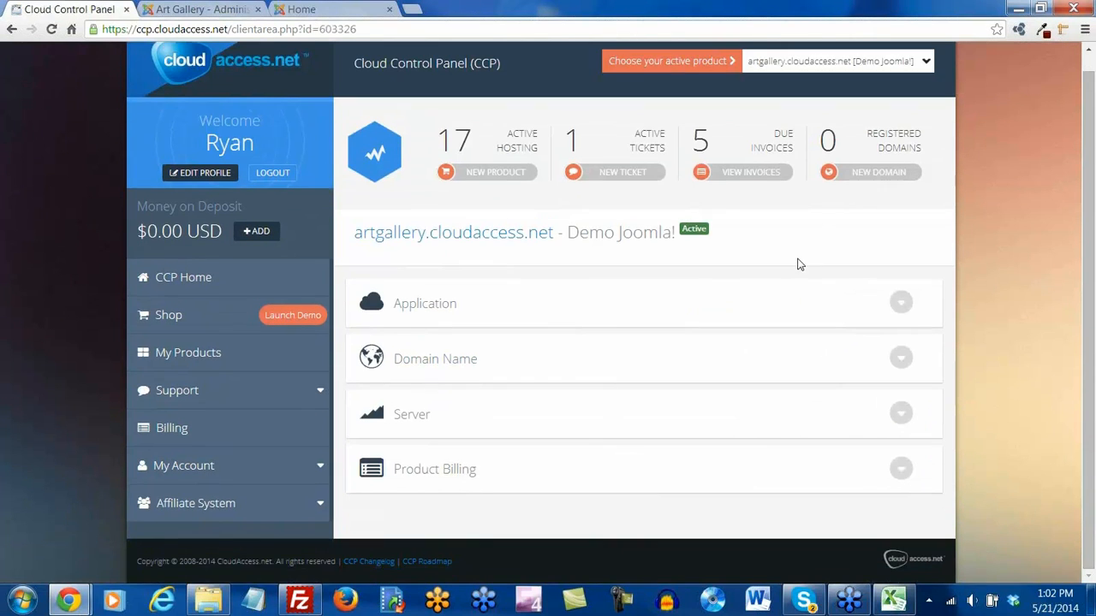
left_click(901, 416)
scroll(716, 399, "down", 1)
left_click(386, 397)
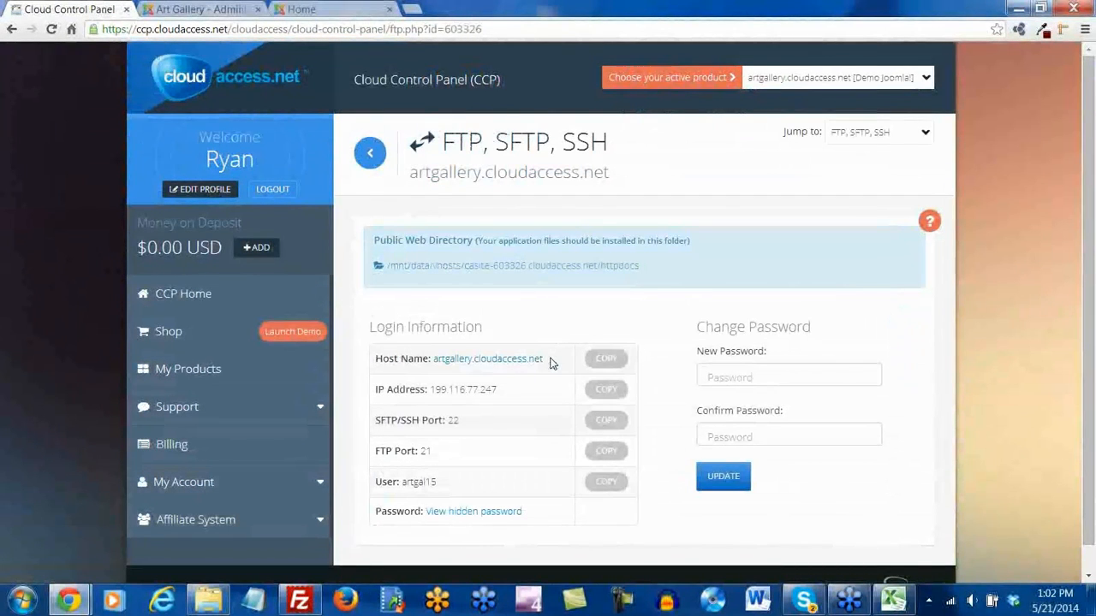
left_click_drag(553, 359, 432, 361)
key("ctrl+c")
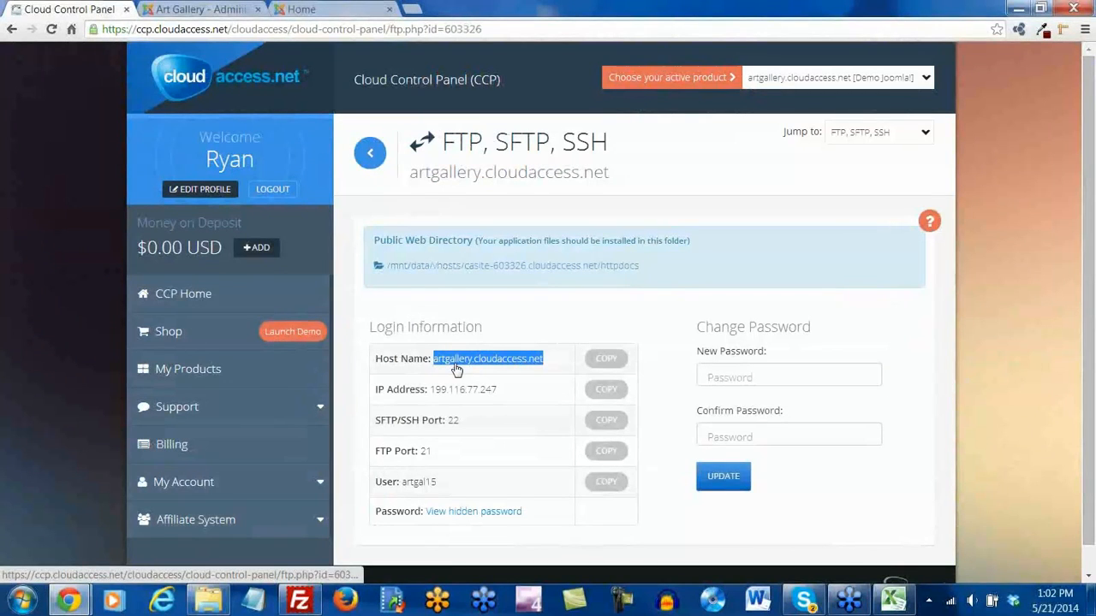
Enter the artgallery.cloudaccess.net host and the copied FTP username in FileZilla's Quickconnect bar
left_click(299, 599)
key("ctrl+v")
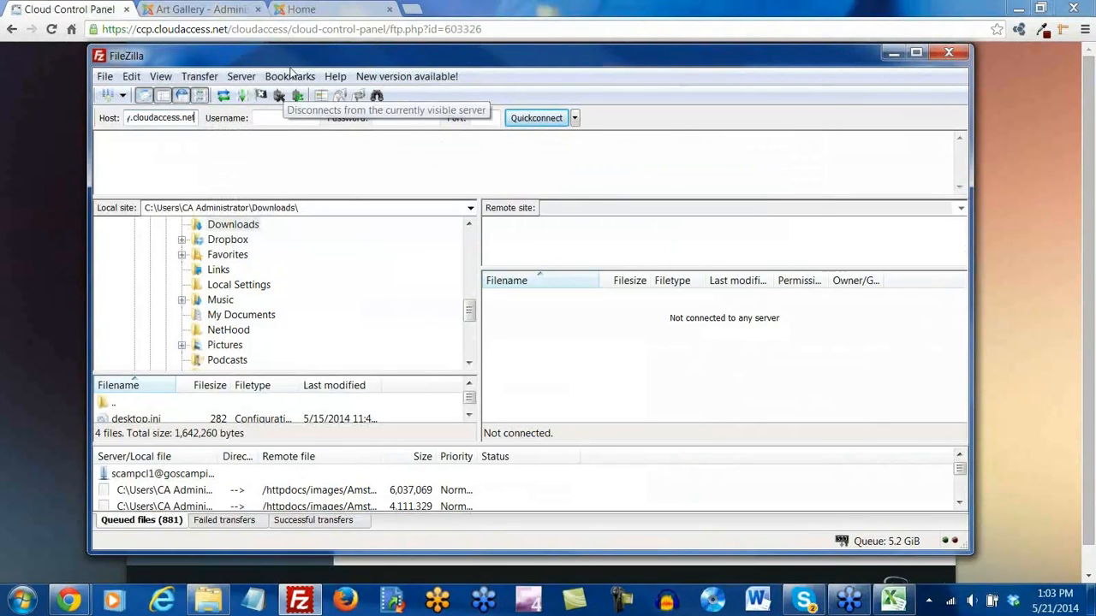
left_click(105, 11)
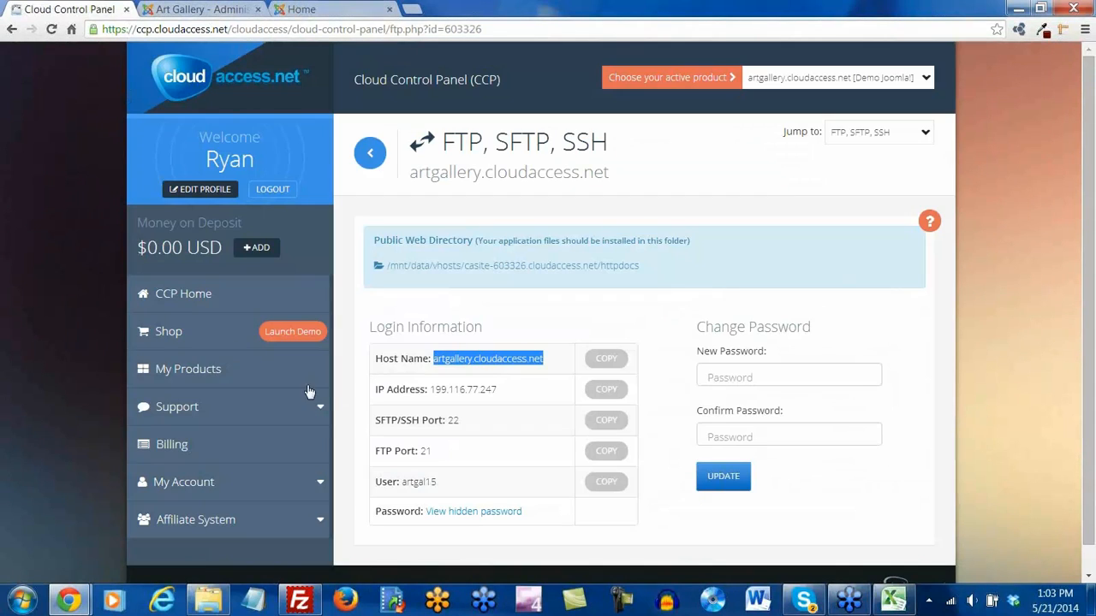
left_click(605, 484)
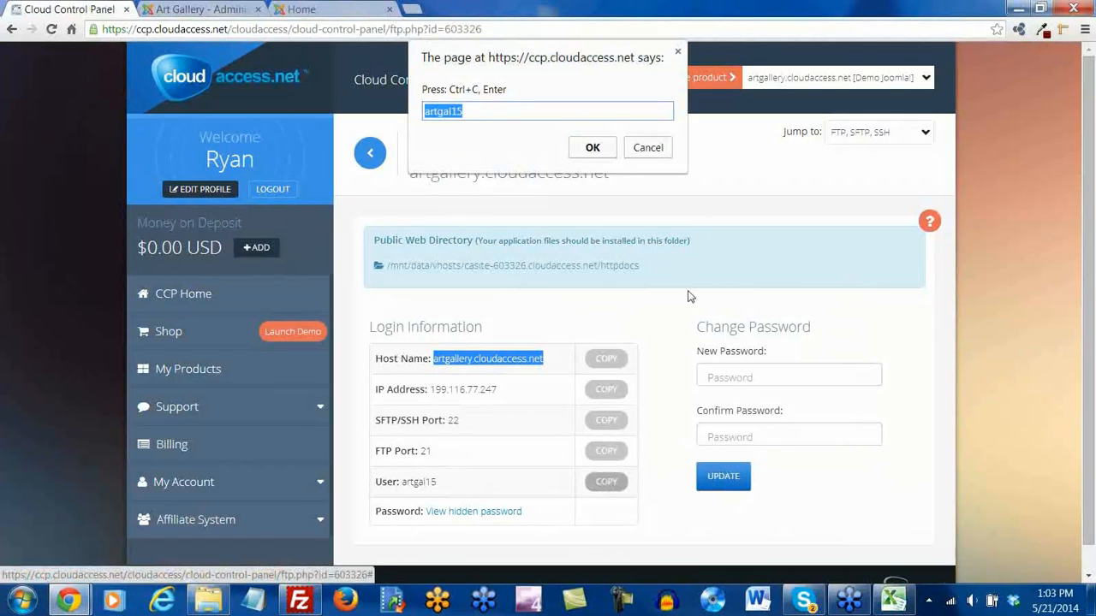
left_click(648, 147)
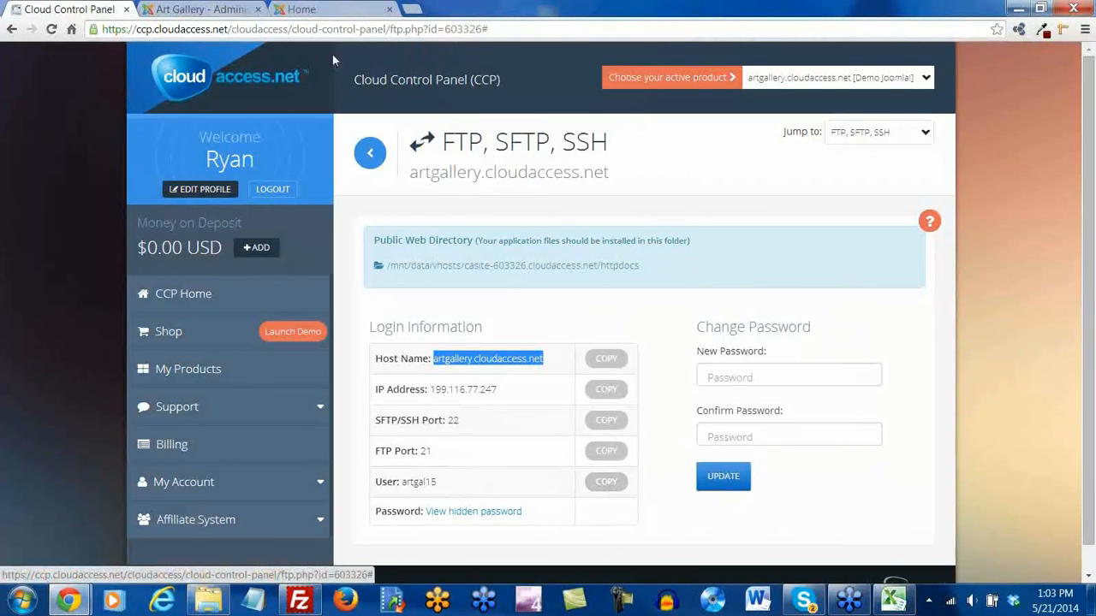
left_click(224, 9)
left_click(305, 12)
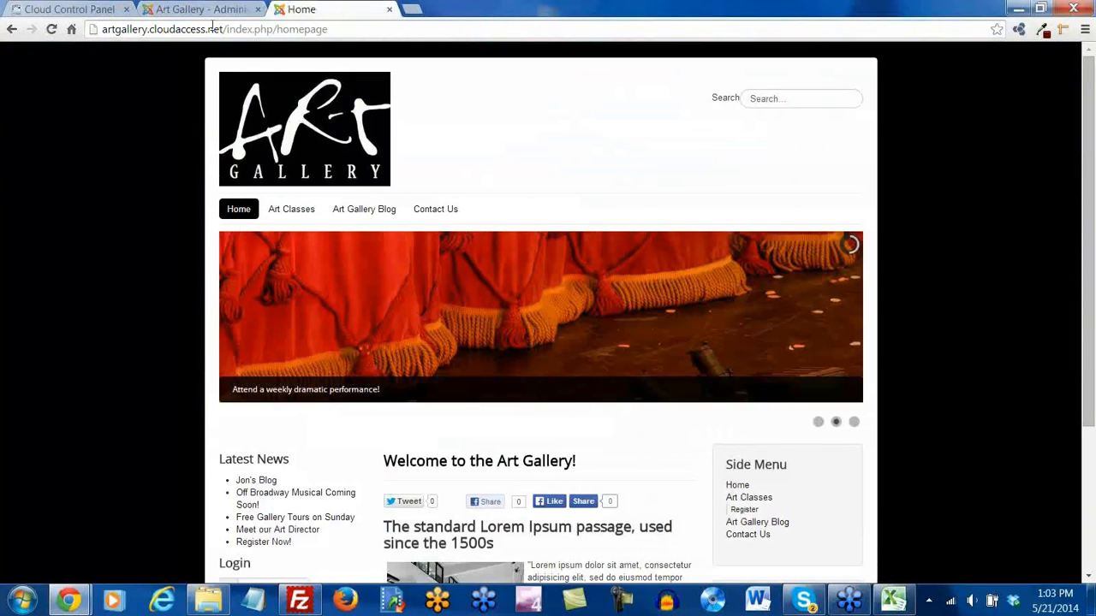
left_click(313, 605)
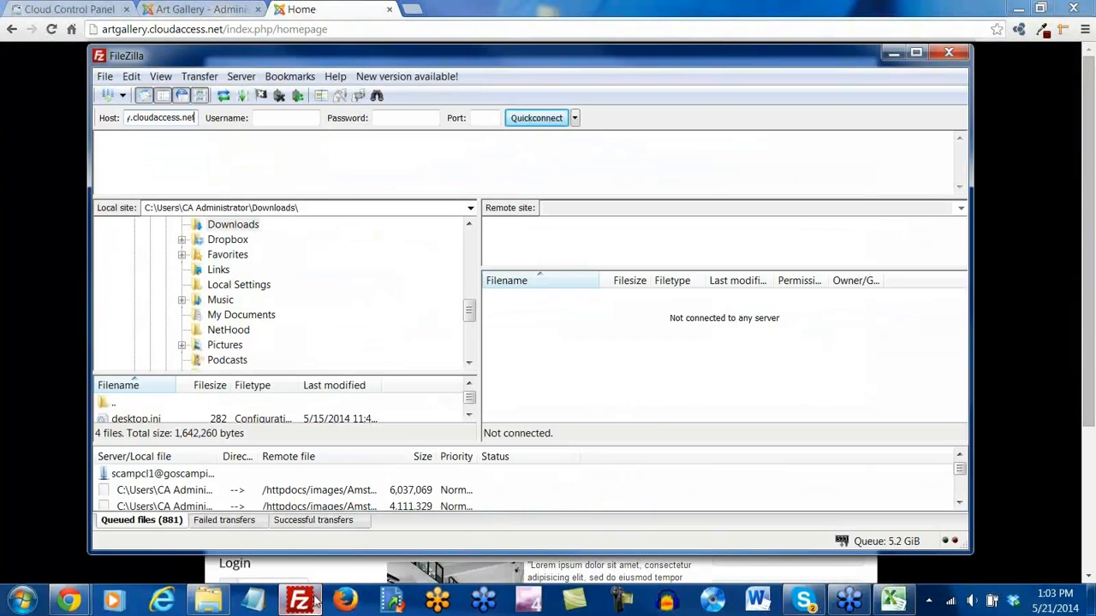
left_click(278, 117)
key("ctrl+v")
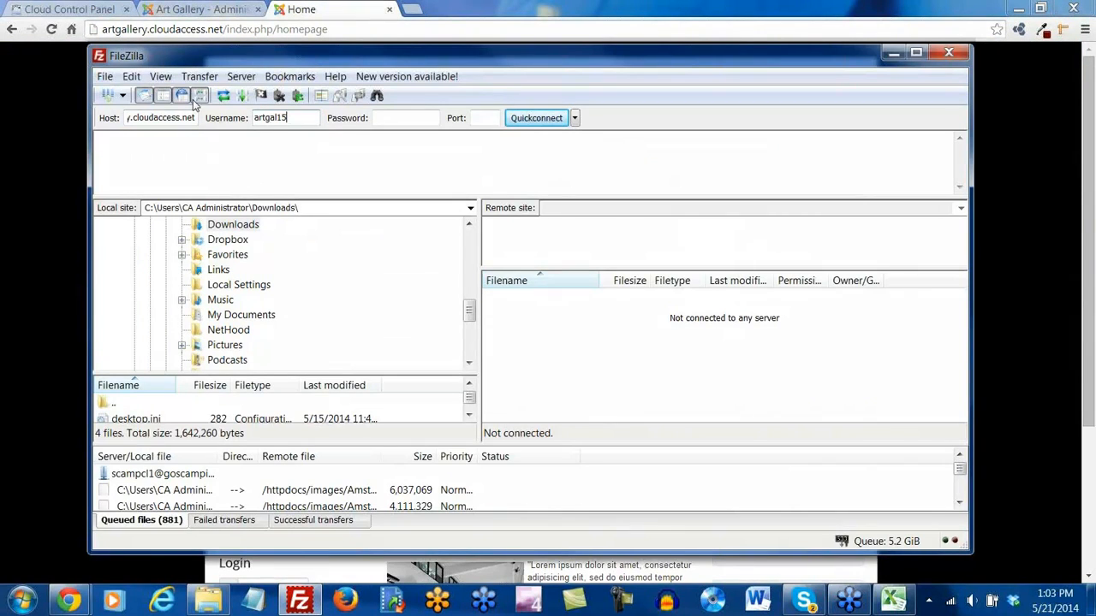
Reveal the FTP password in the control panel, copy it, and paste it into FileZilla's Password field
left_click(69, 10)
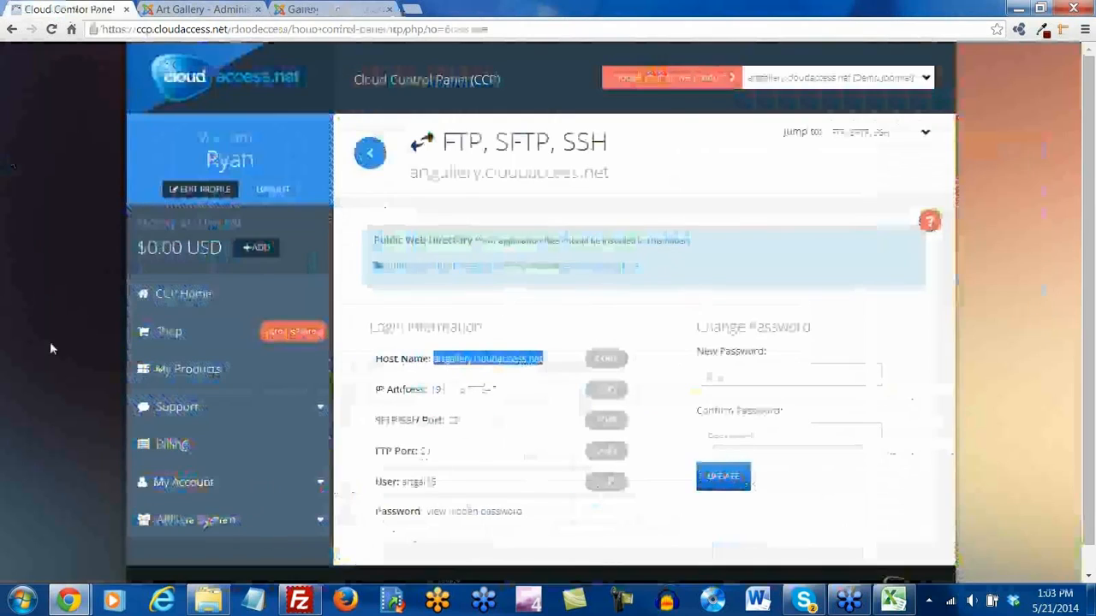
left_click(473, 512)
left_click(476, 513)
double_click(476, 513)
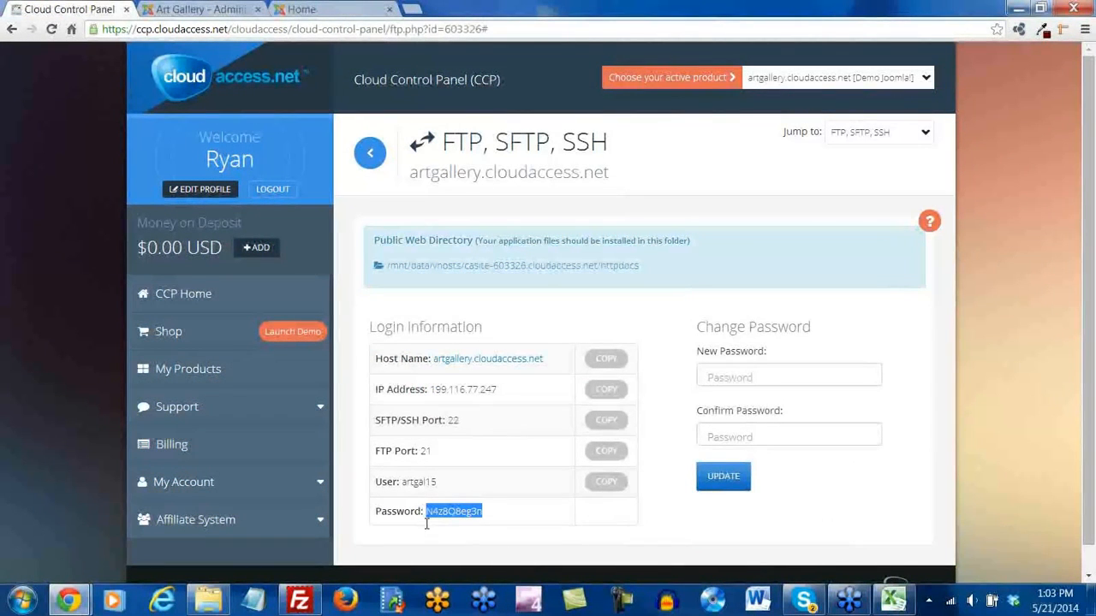
left_click(299, 600)
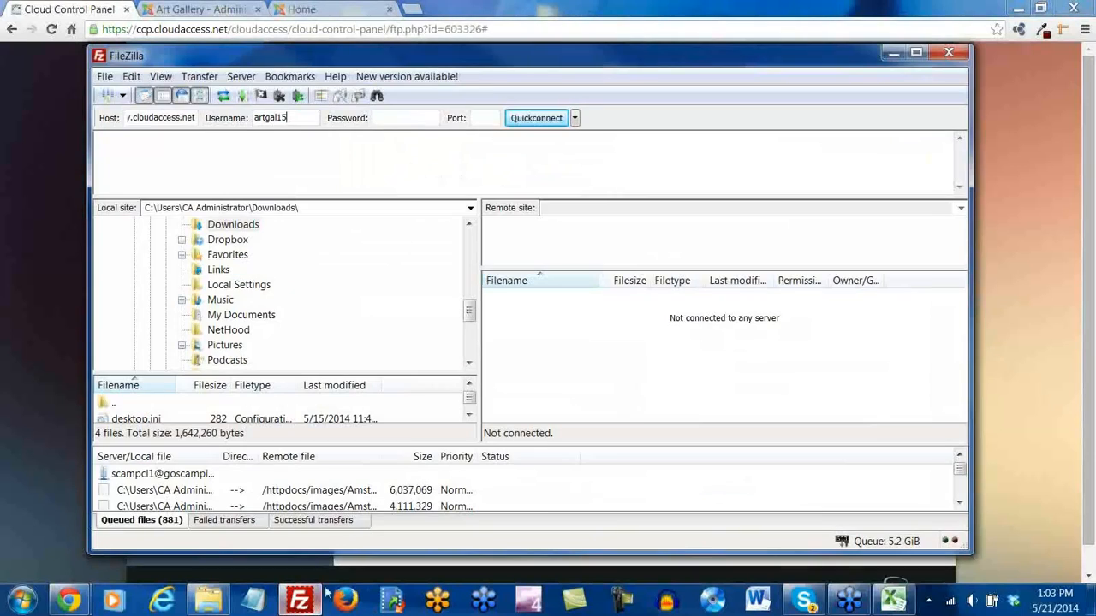
left_click(396, 118)
key("ctrl+v")
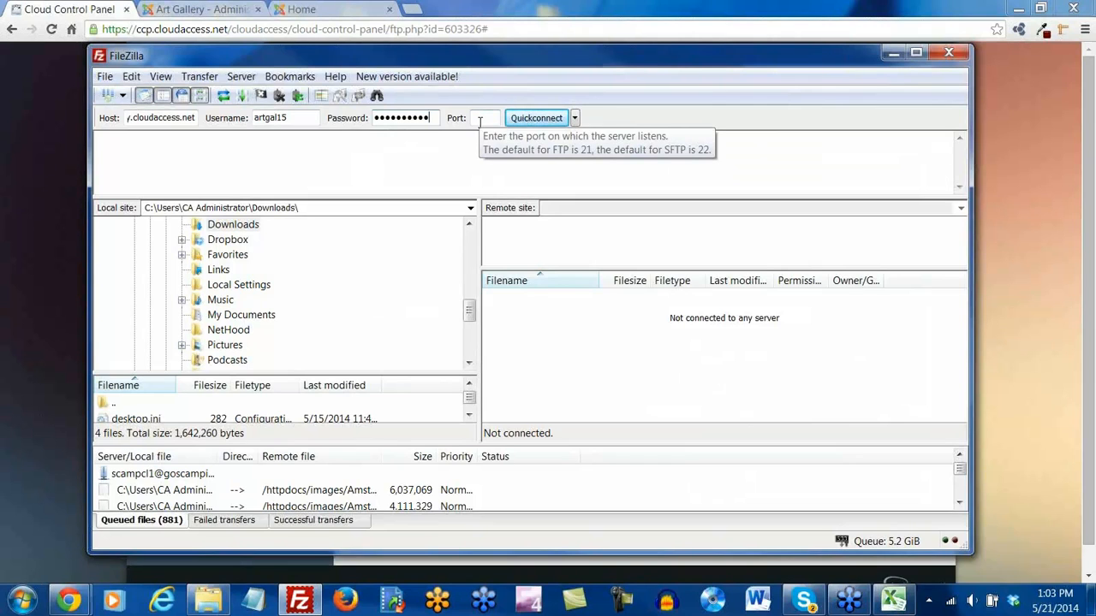
Quickconnect to the server and browse the remote httpdocs folder, peeking into images
left_click(537, 118)
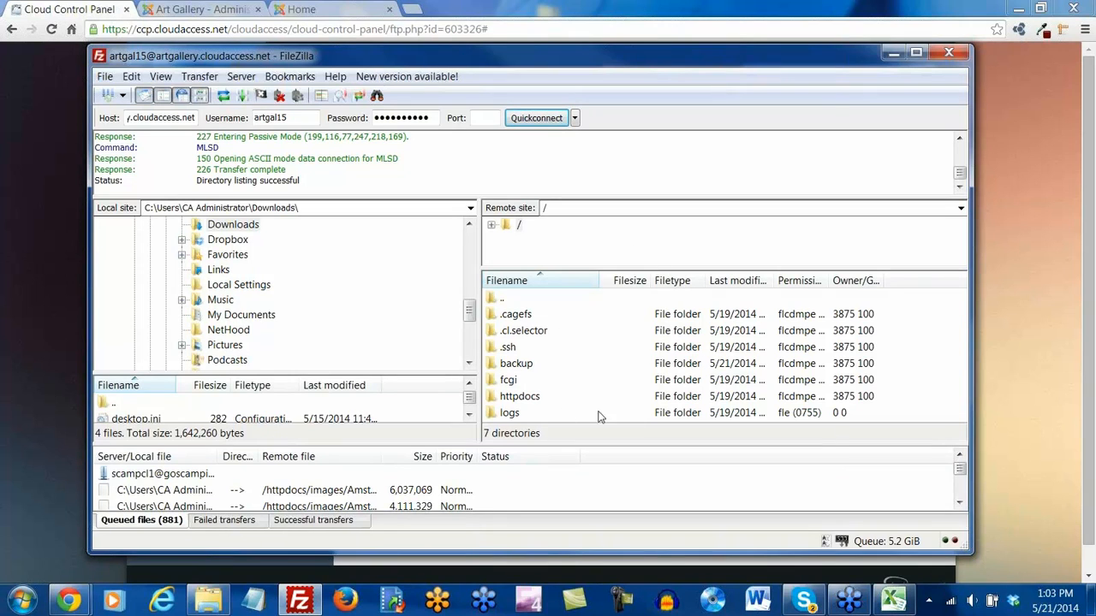
double_click(517, 398)
scroll(586, 391, "down", 1)
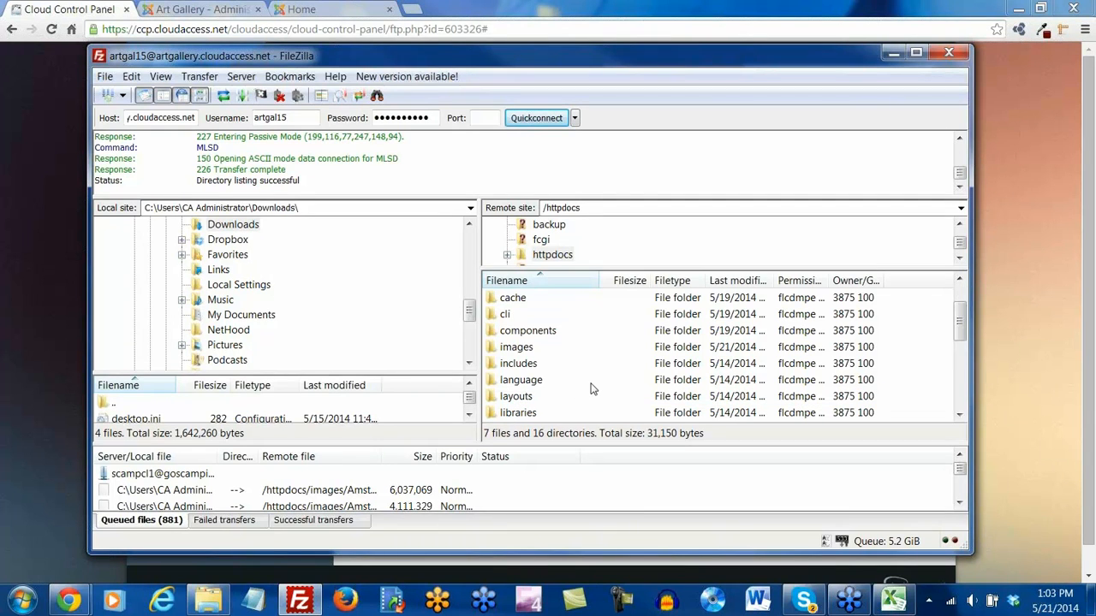
scroll(591, 389, "down", 4)
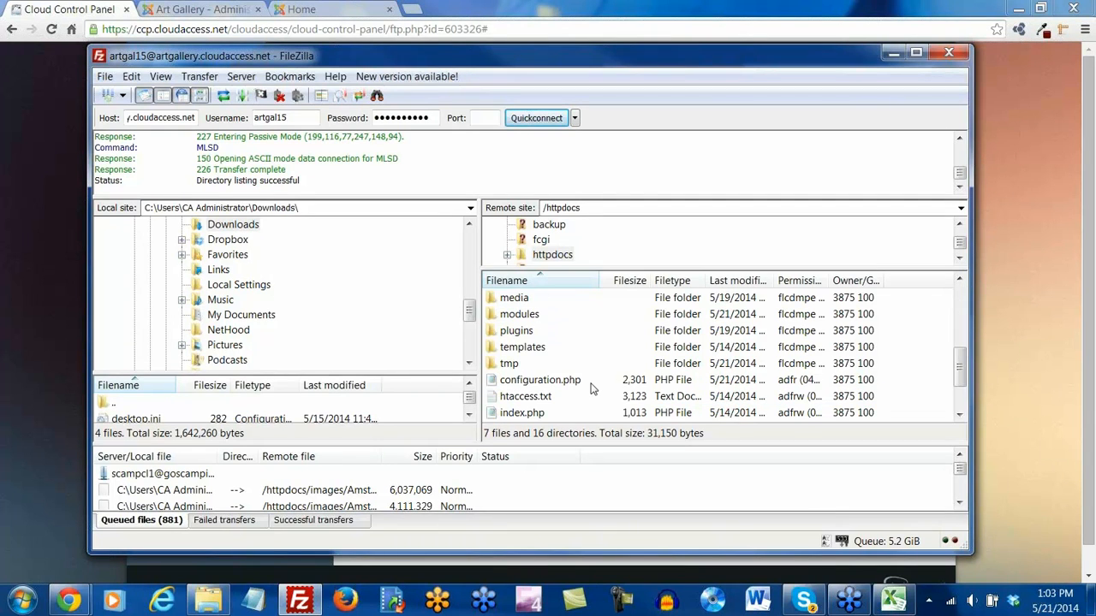
scroll(591, 390, "down", 1)
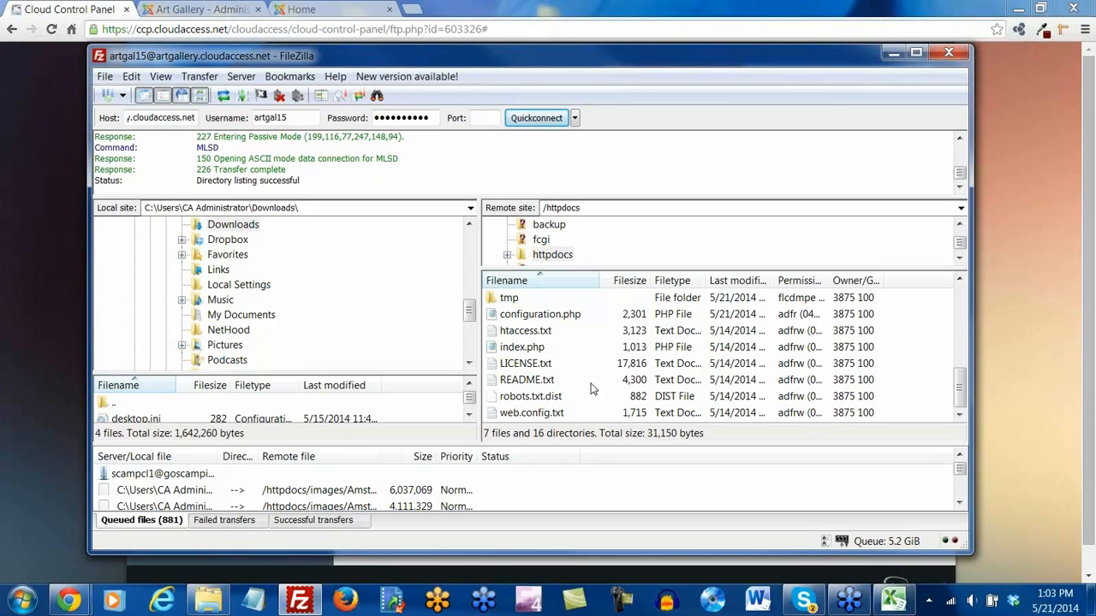
scroll(591, 390, "up", 2)
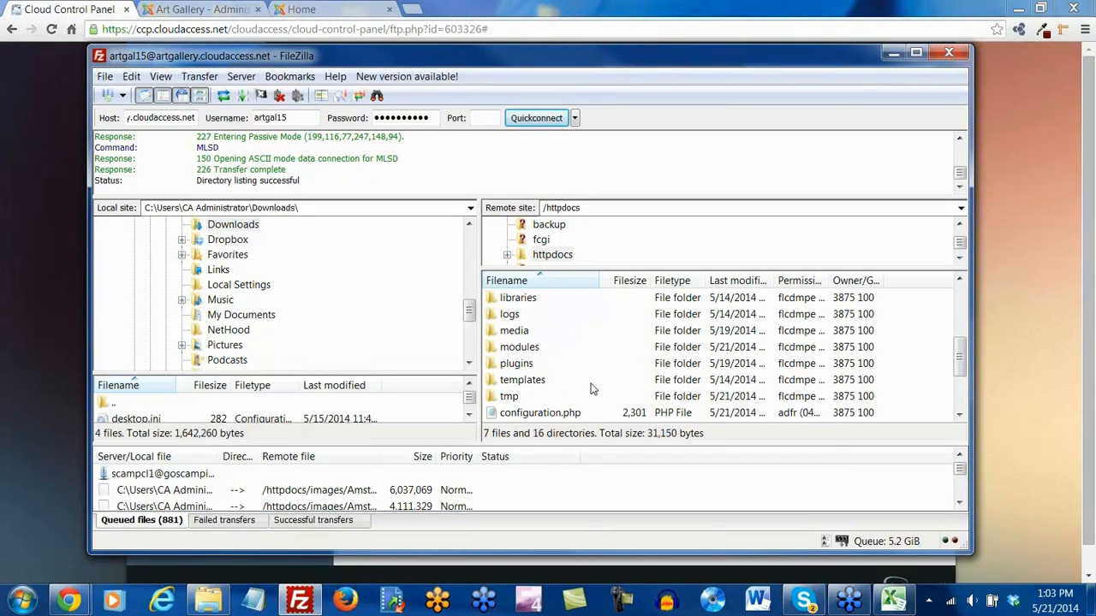
scroll(591, 390, "up", 2)
scroll(591, 390, "up", 2)
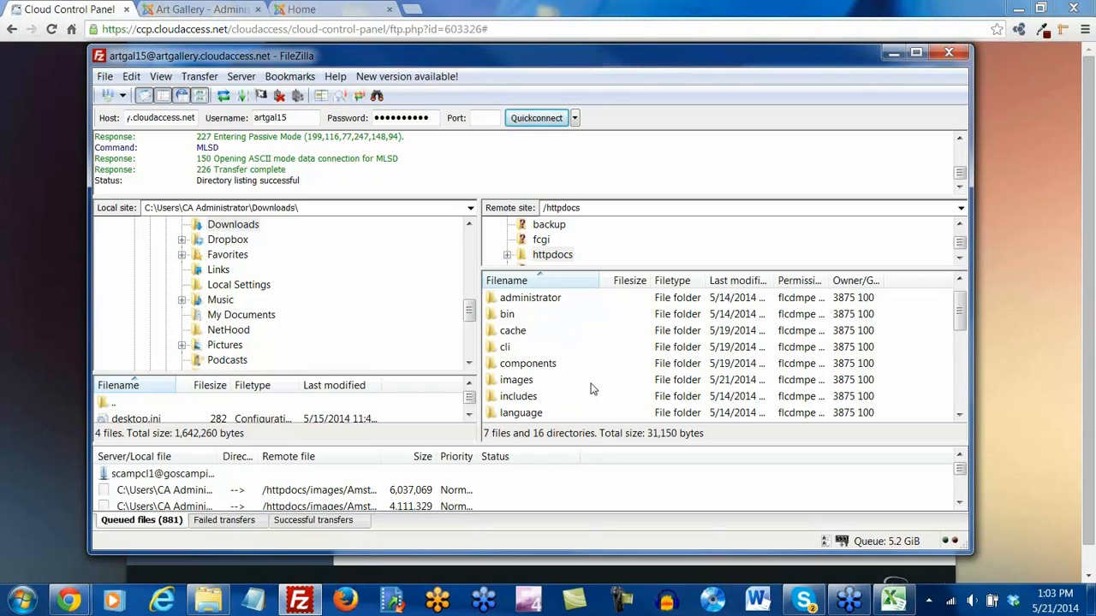
scroll(591, 389, "down", 2)
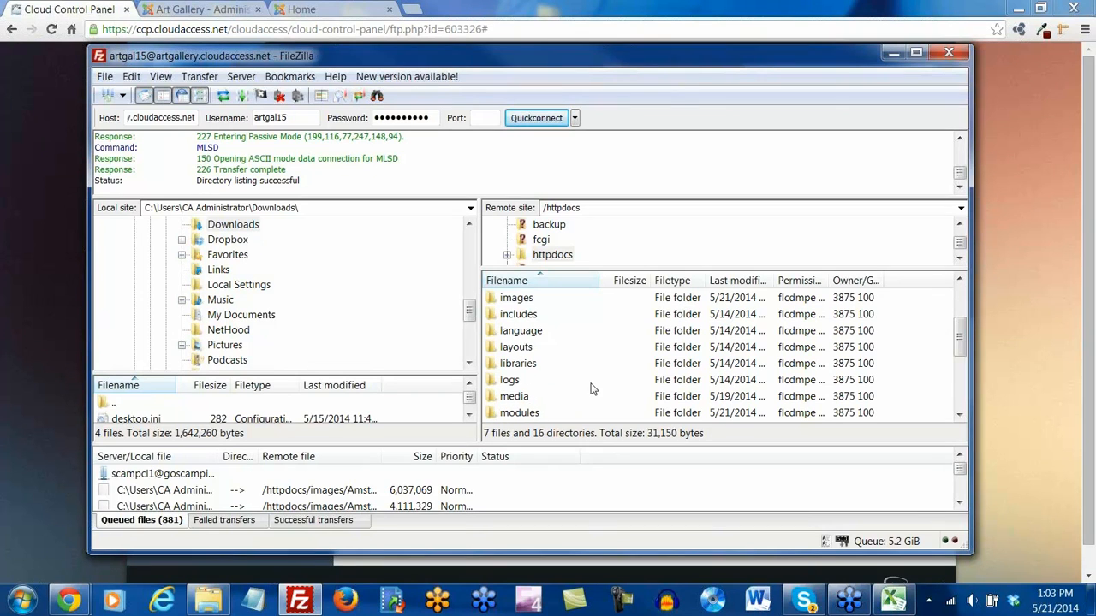
double_click(516, 298)
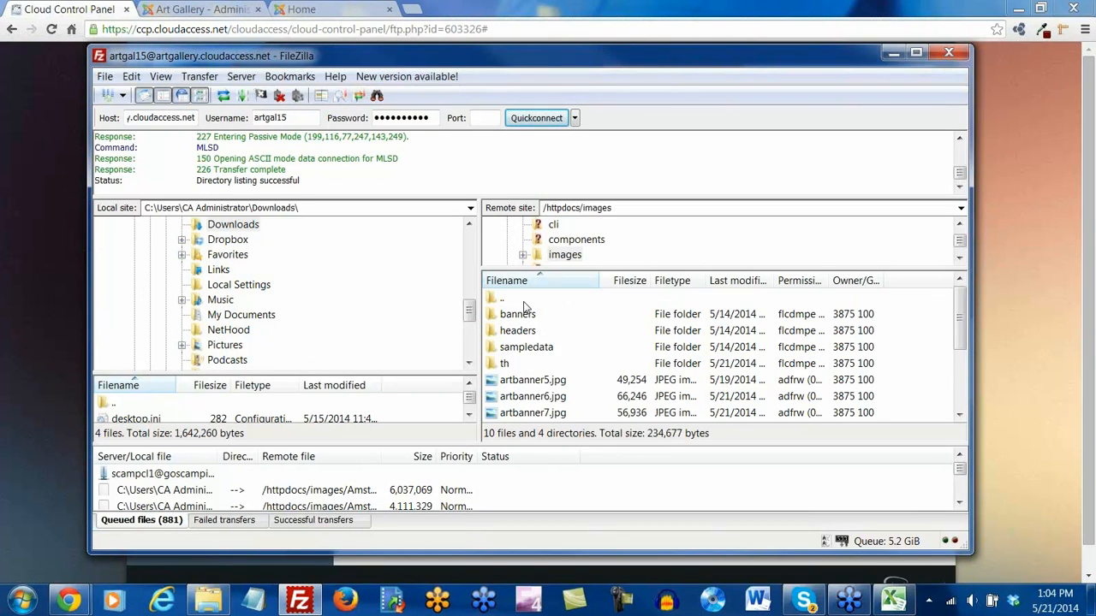
scroll(571, 347, "down", 3)
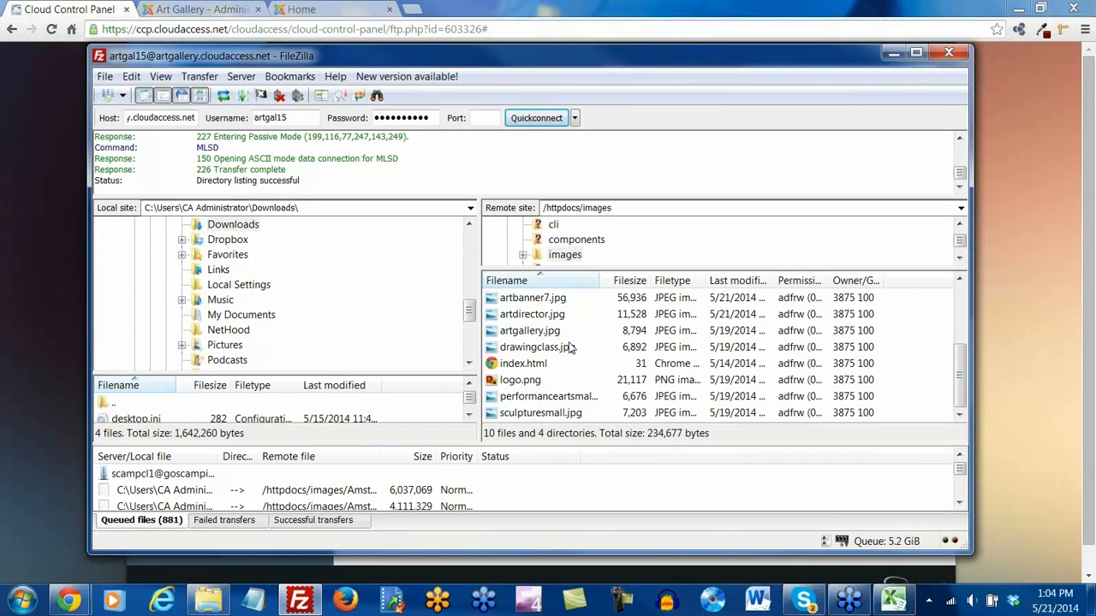
scroll(571, 347, "up", 3)
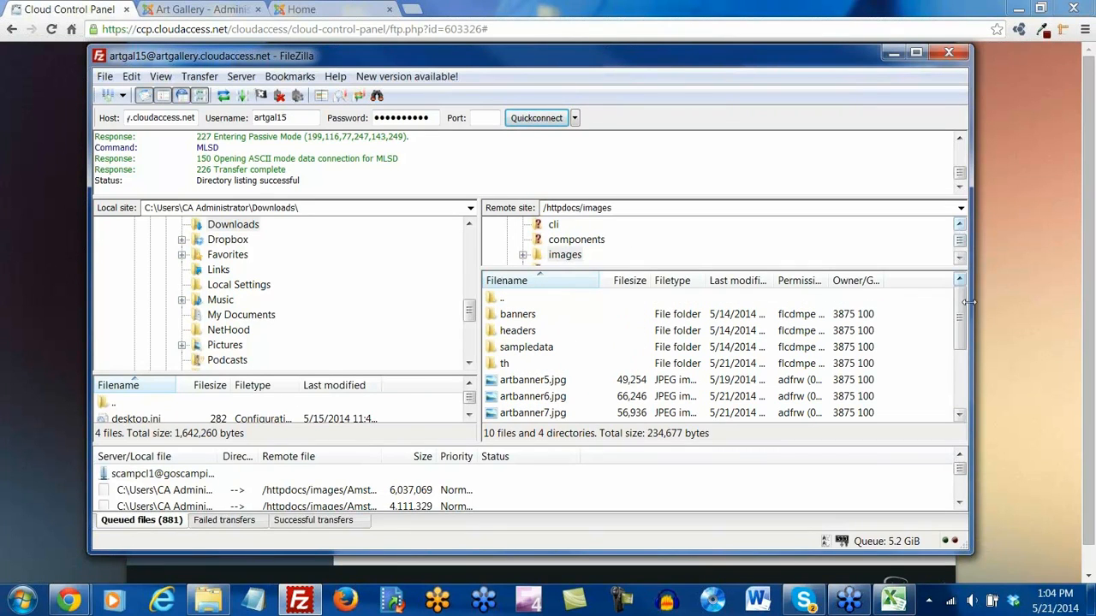
left_click(959, 225)
left_click(960, 224)
left_click(960, 225)
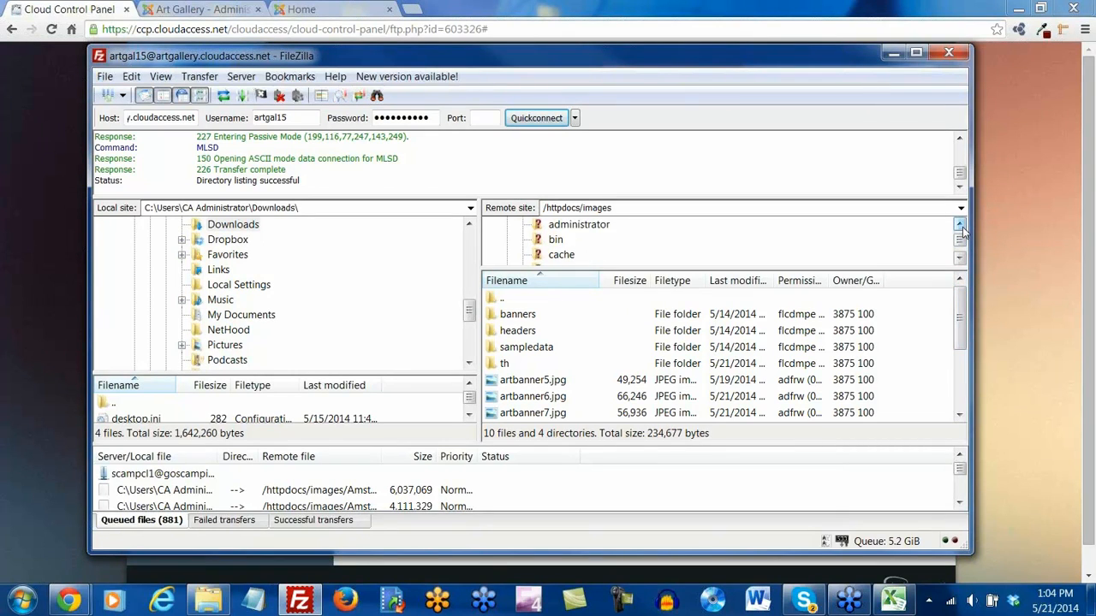
left_click(959, 224)
Navigate back to httpdocs and into the remote templates/protostar folder
left_click(552, 227)
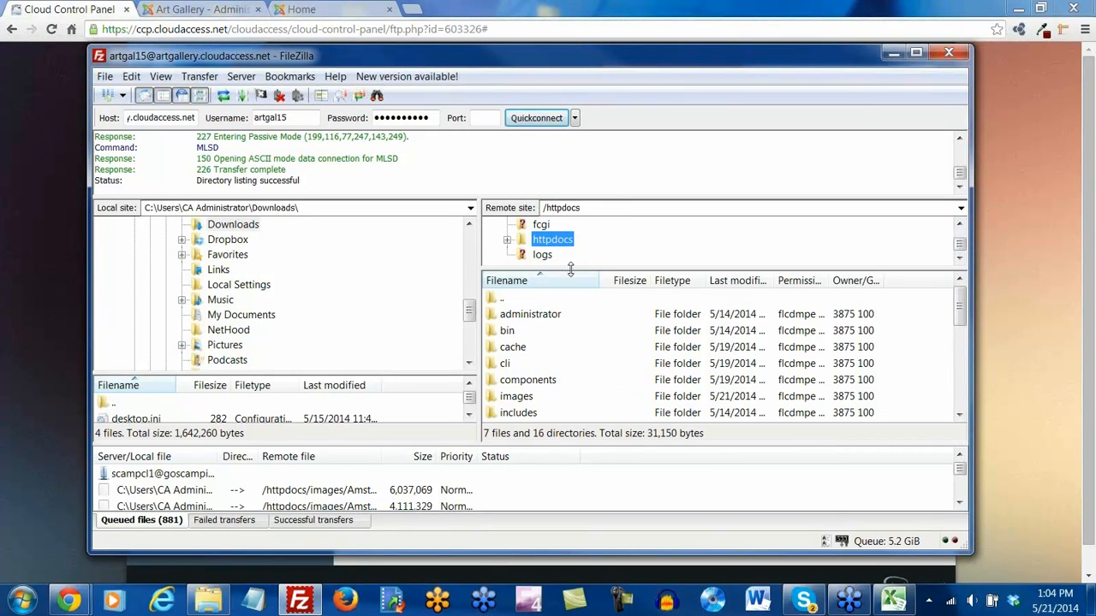
left_click(548, 368)
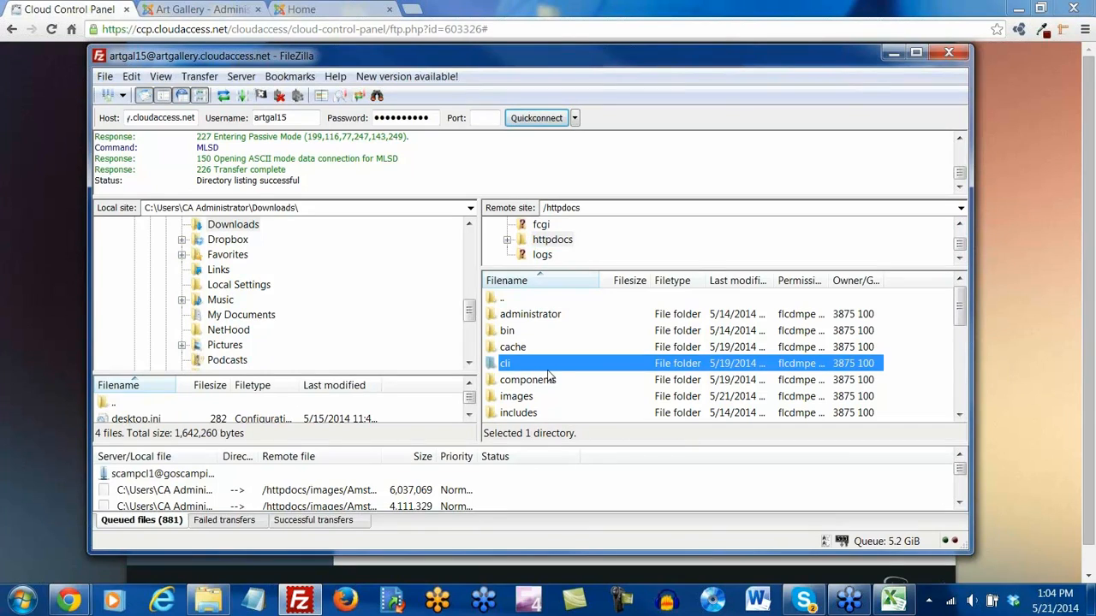
scroll(548, 373, "down", 4)
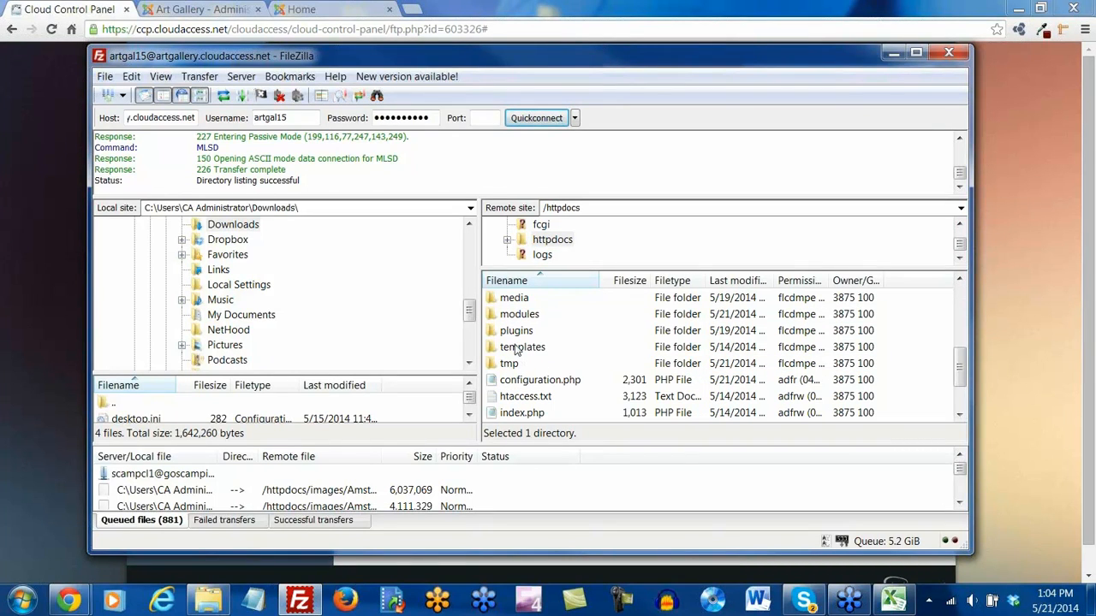
double_click(519, 349)
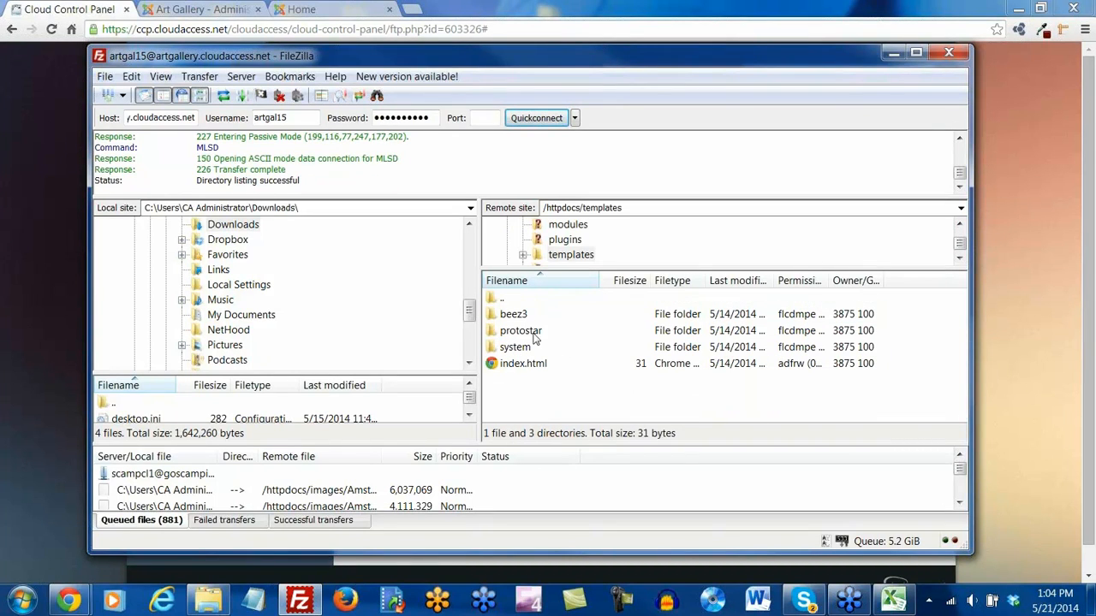
double_click(520, 331)
scroll(532, 345, "down", 3)
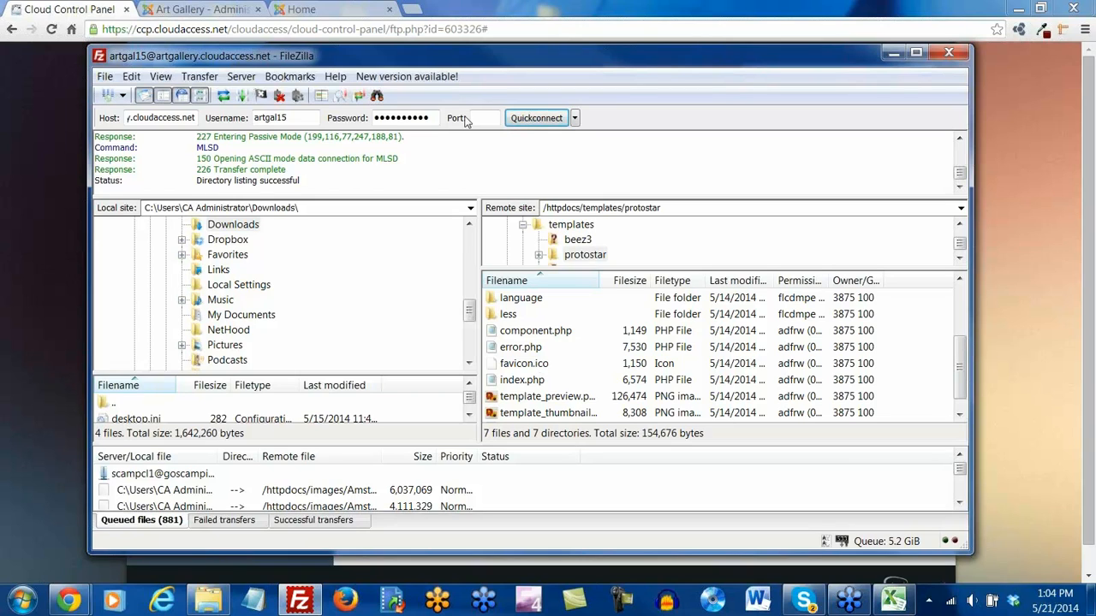
left_click(411, 10)
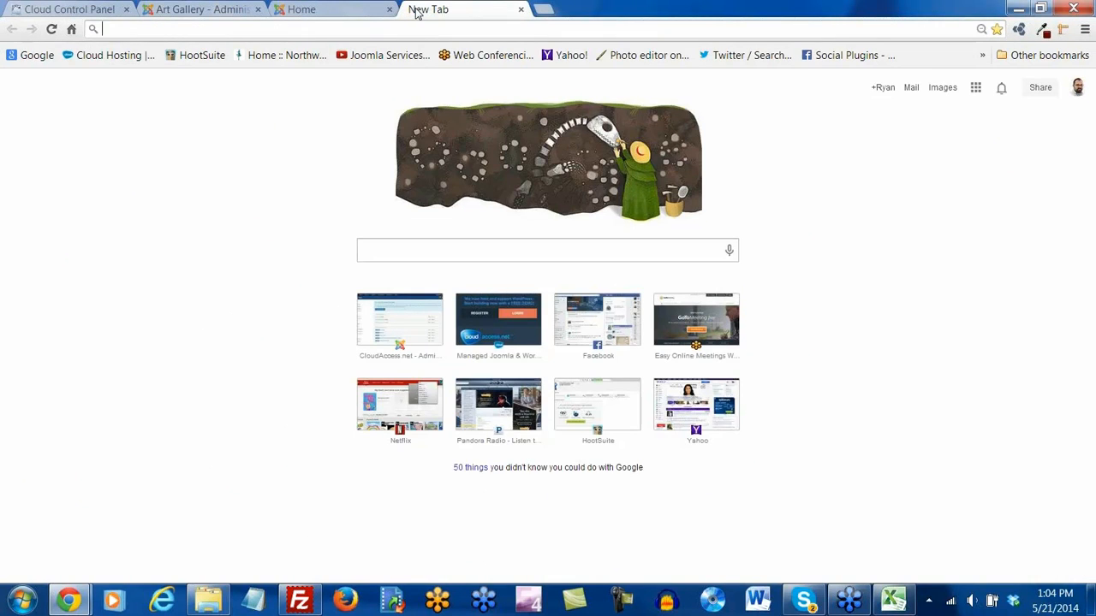
Search Google for 'favicon generator', open the Favicon Generator site, then close its tab
type("favicon cre")
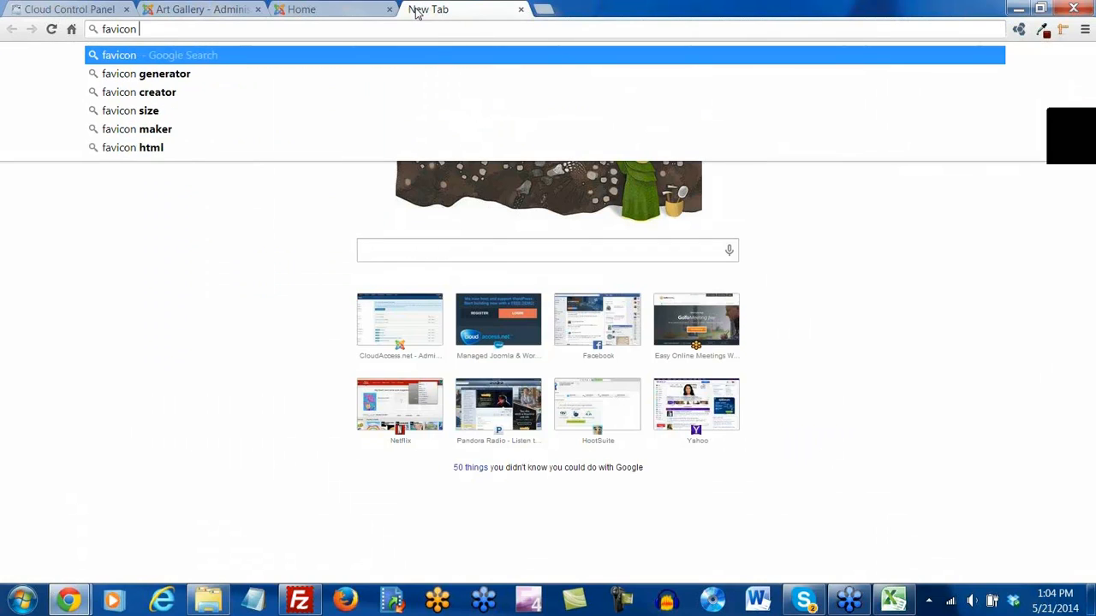
key("BackSpace")
key("BackSpace")
key("BackSpace")
type("gen")
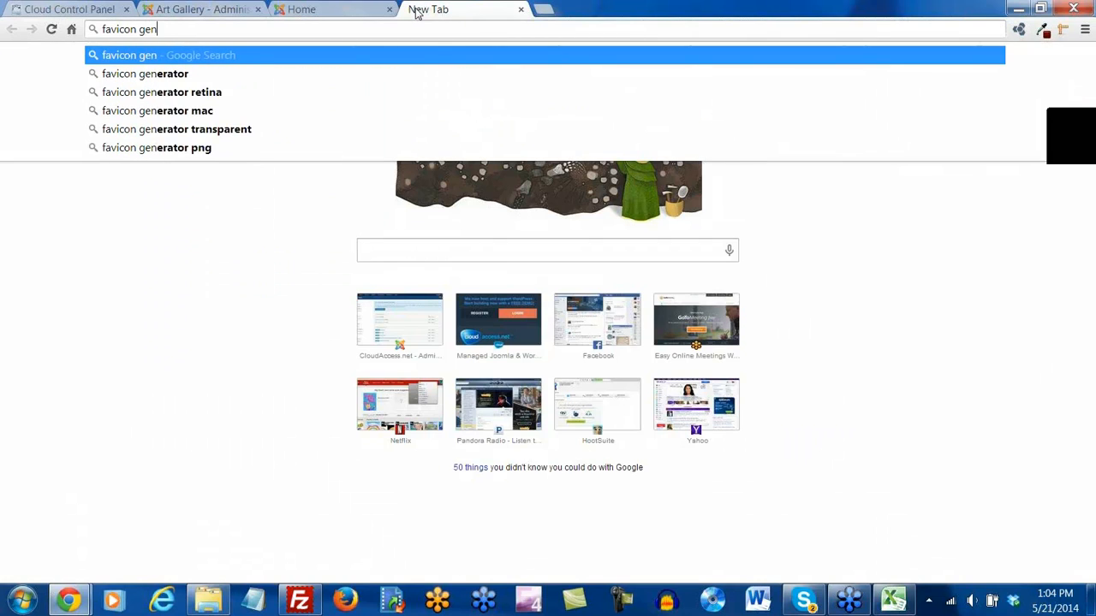
type("erator")
key("Return")
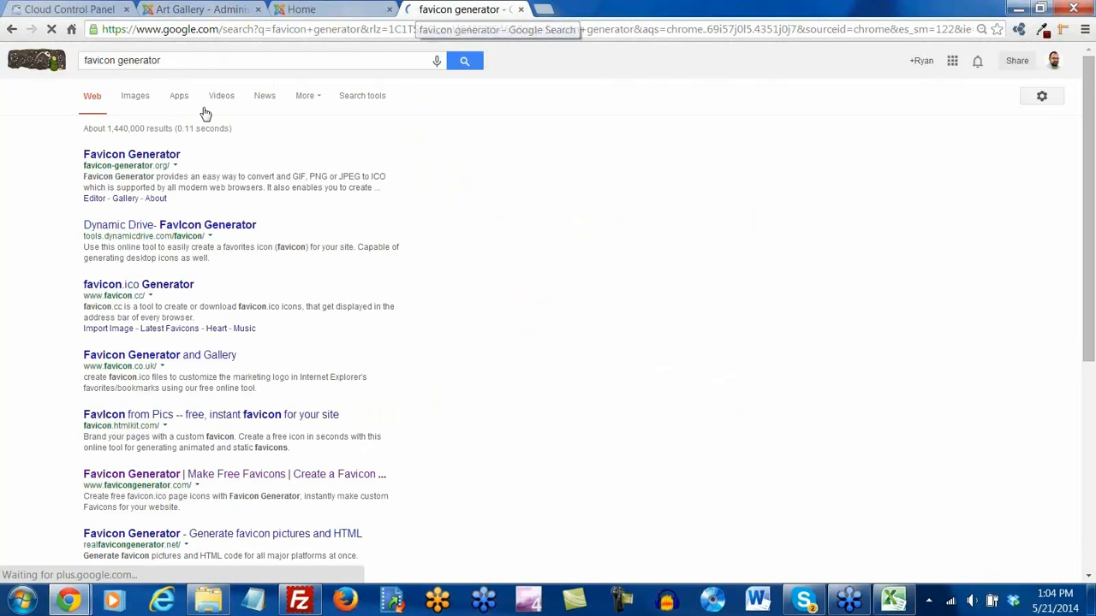
left_click(146, 160)
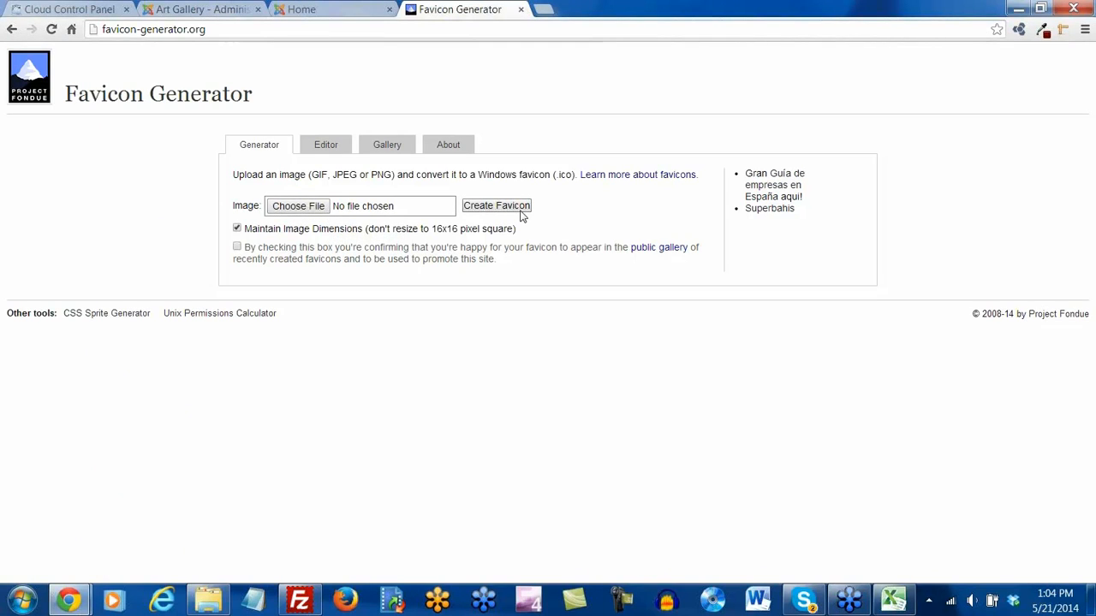
left_click(520, 10)
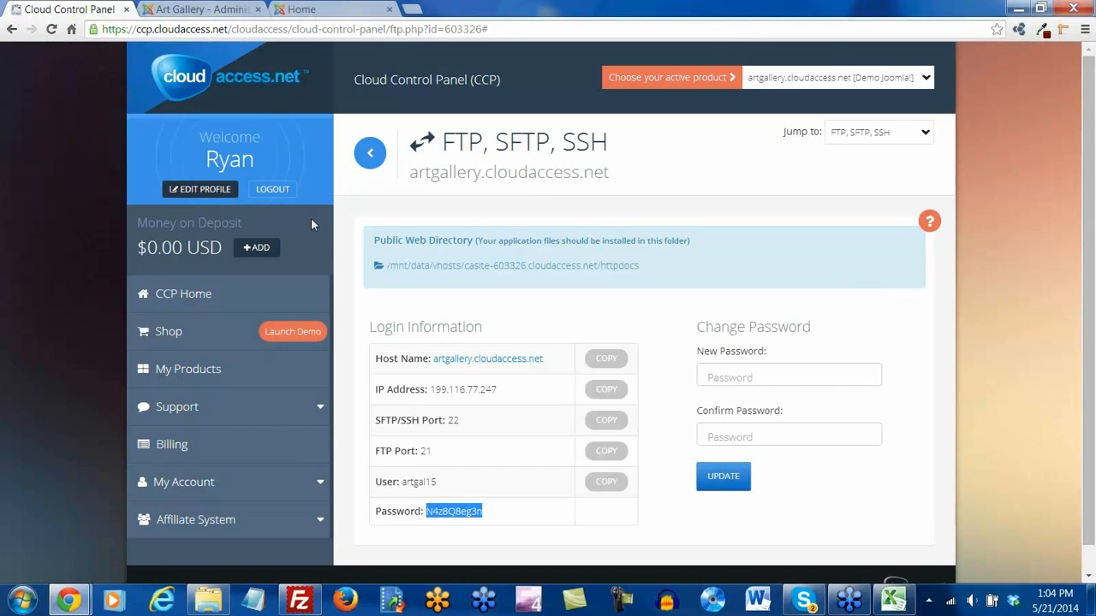
Switch FileZilla's local side to Documents and expand the Webinar Images folder
left_click(310, 599)
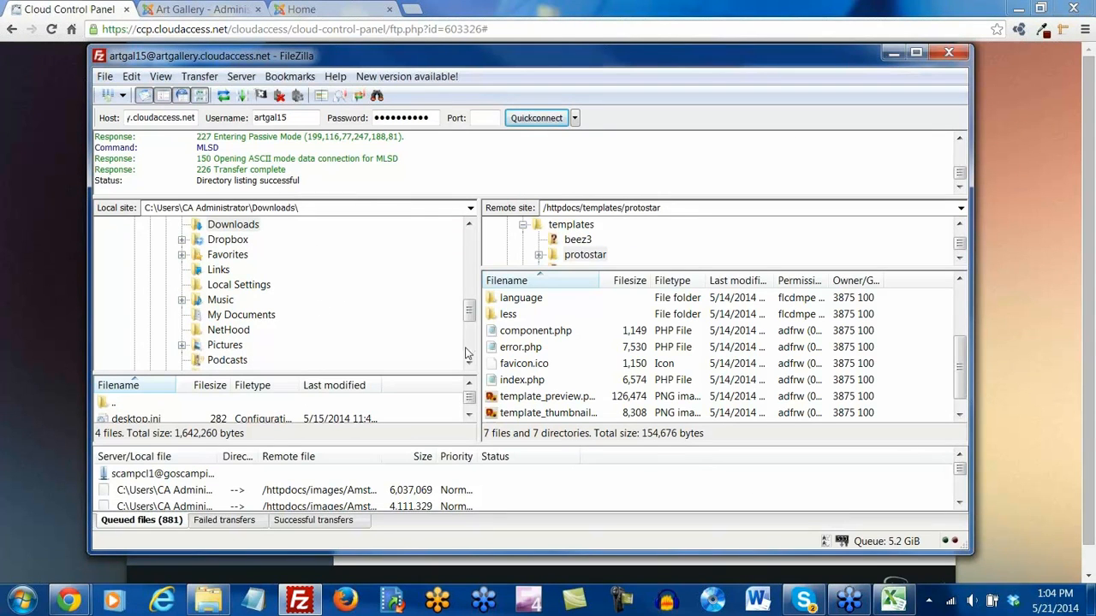
left_click_drag(469, 318, 462, 287)
scroll(466, 269, "up", 3)
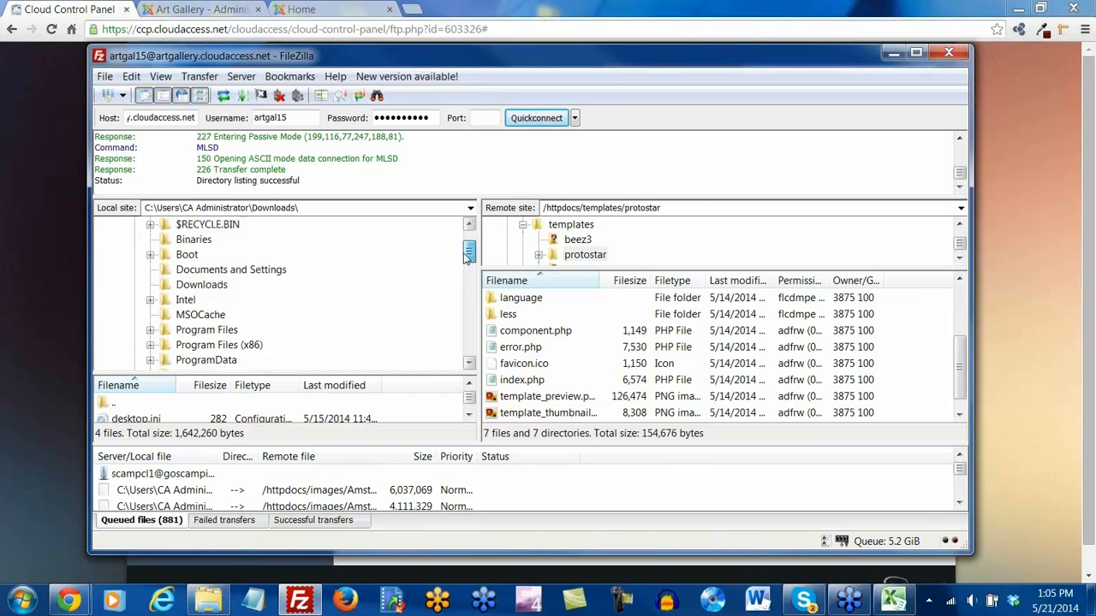
left_click(175, 226)
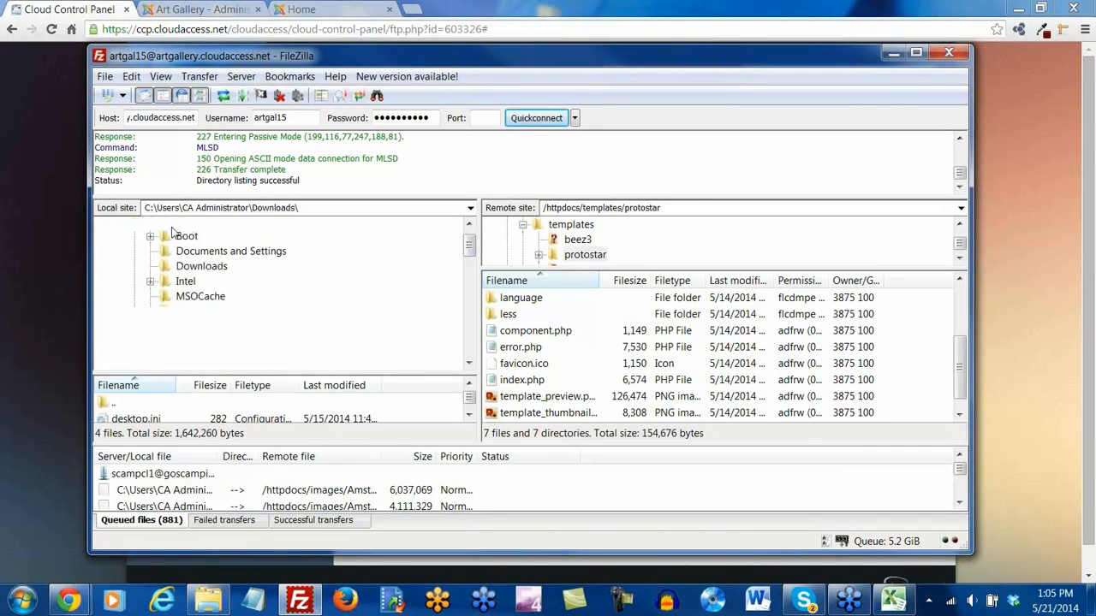
left_click_drag(469, 290, 434, 303)
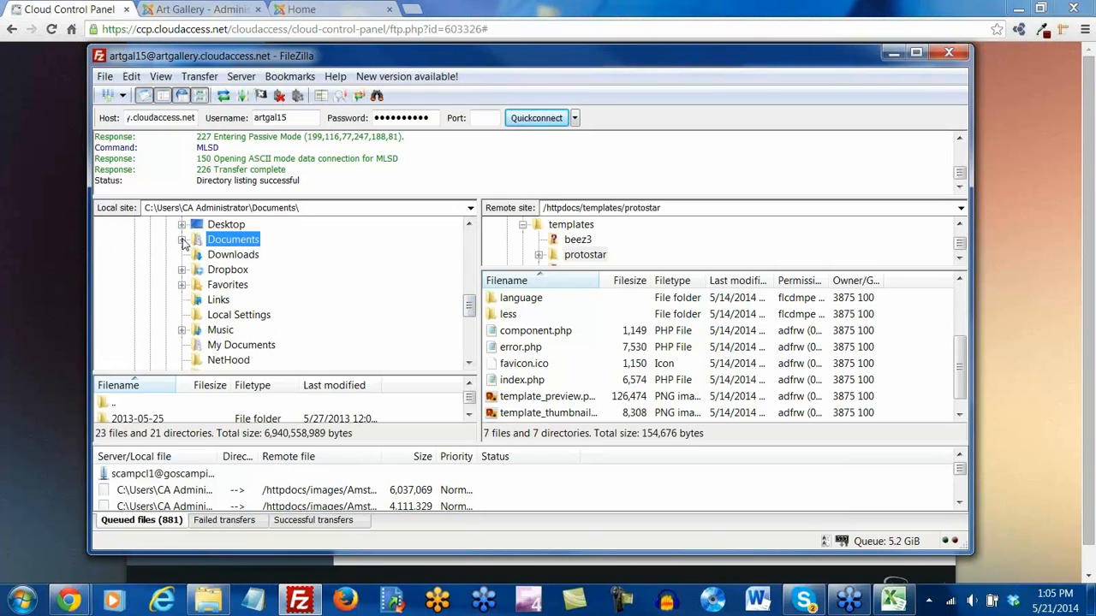
scroll(290, 306, "down", 3)
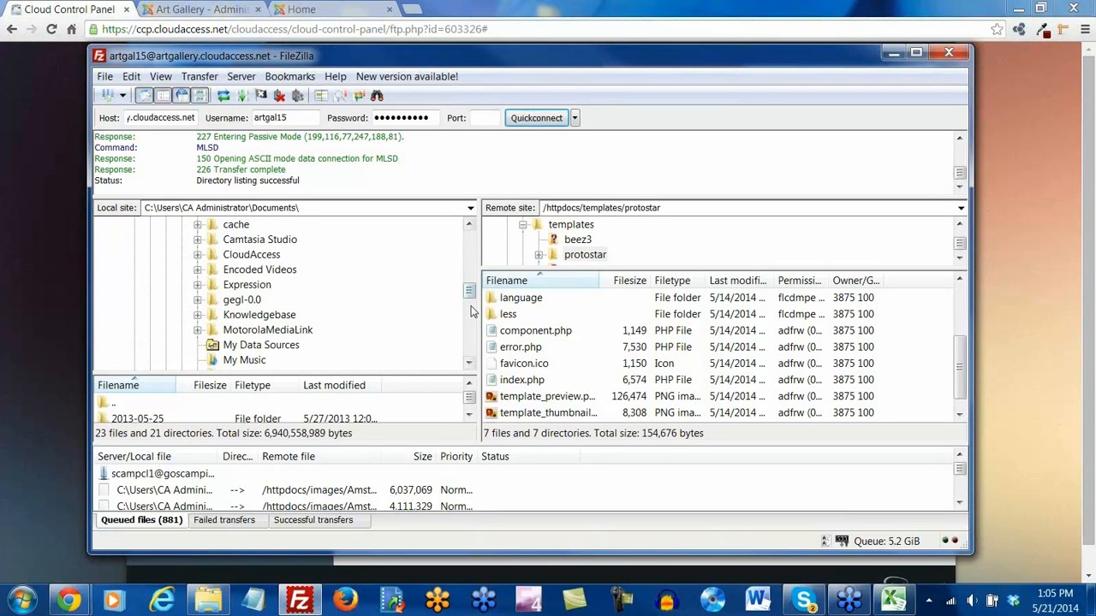
left_click_drag(466, 295, 461, 321)
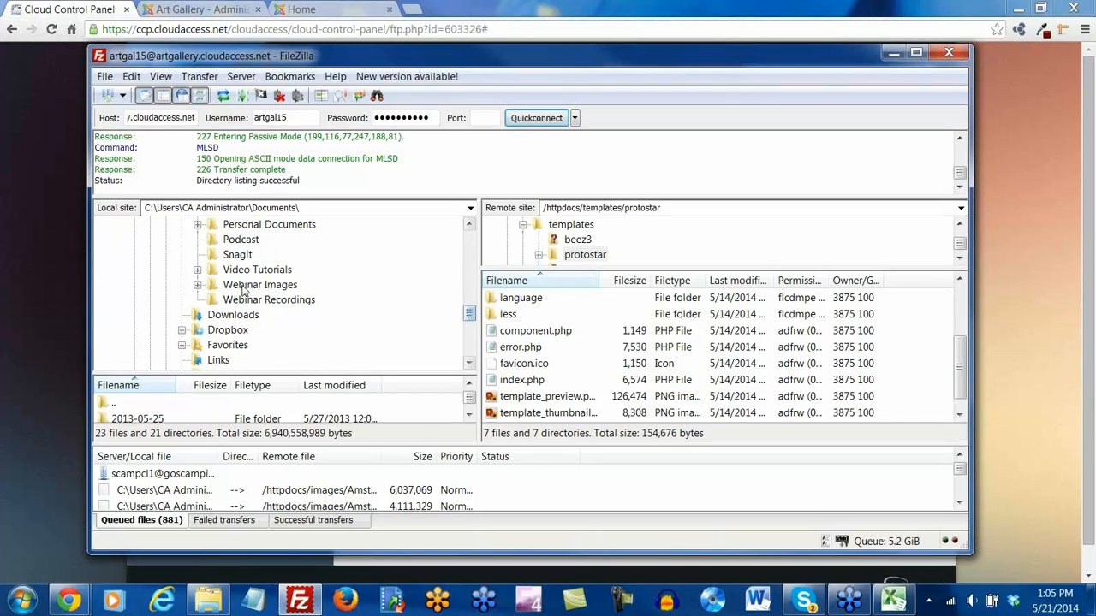
double_click(244, 289)
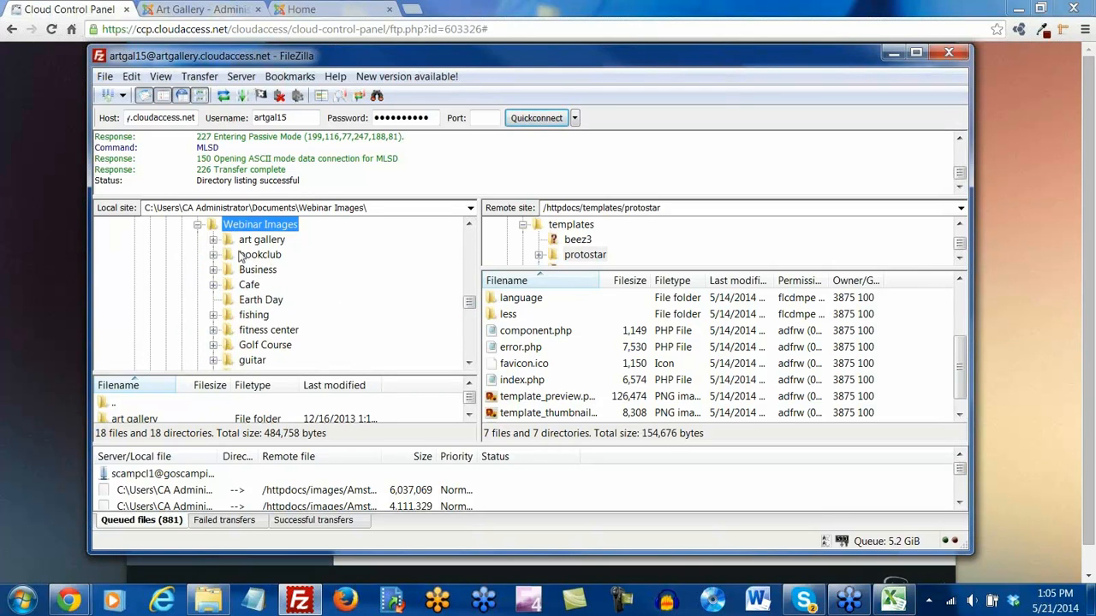
Browse the local art gallery and bookclub folders, including oldbanners
double_click(248, 242)
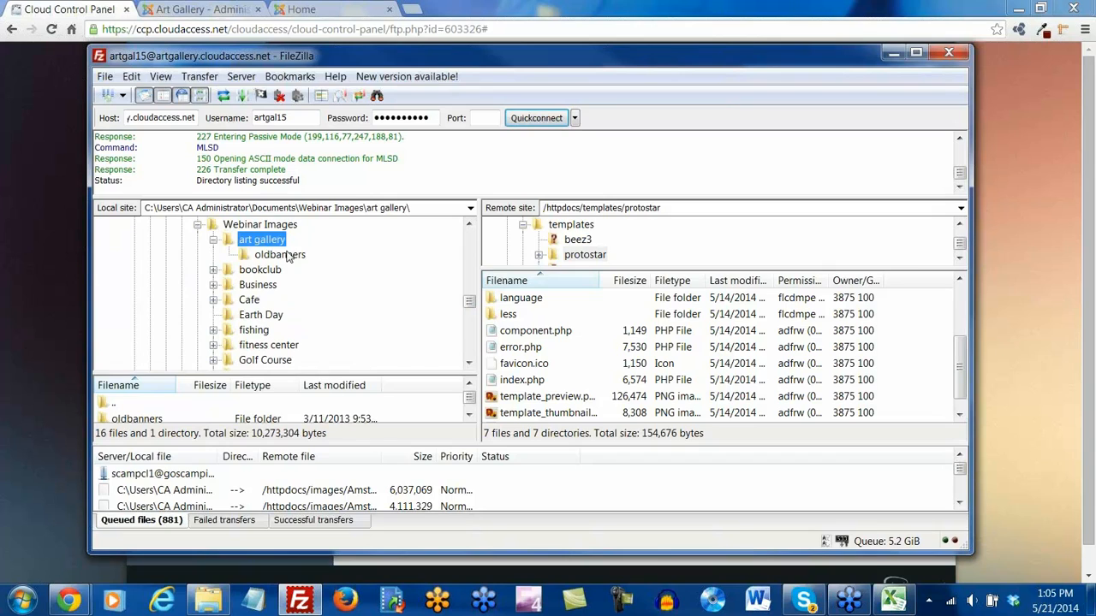
double_click(228, 244)
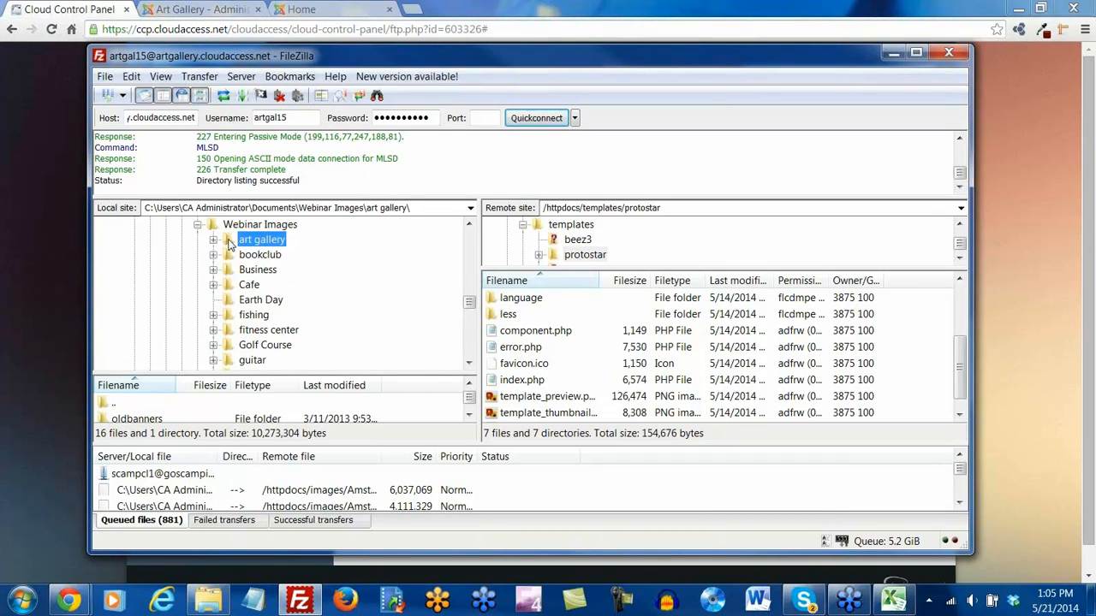
left_click(214, 240)
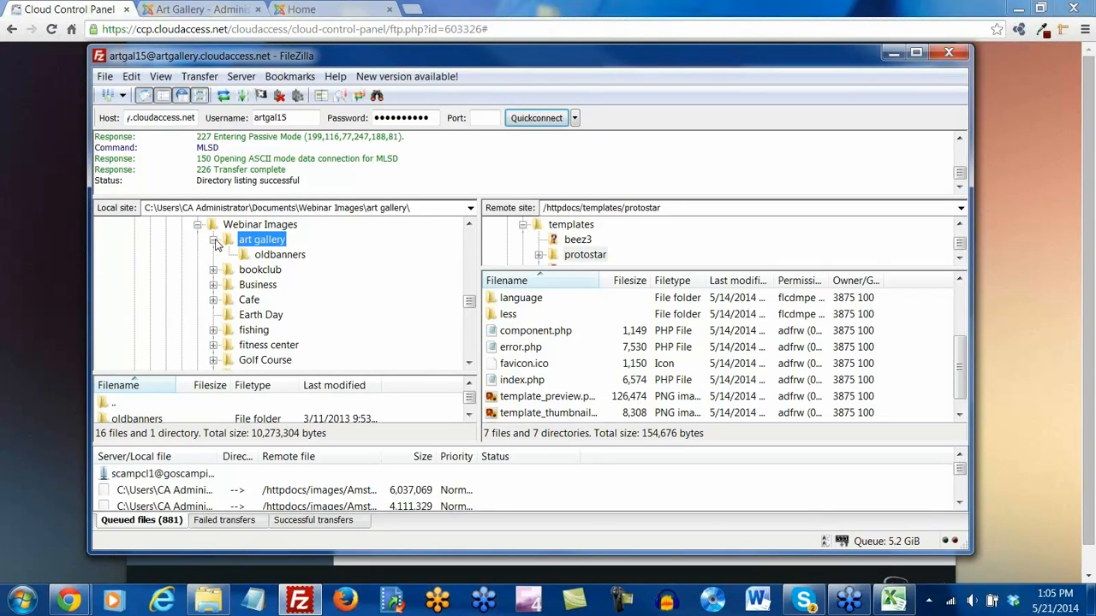
scroll(248, 265, "down", 3)
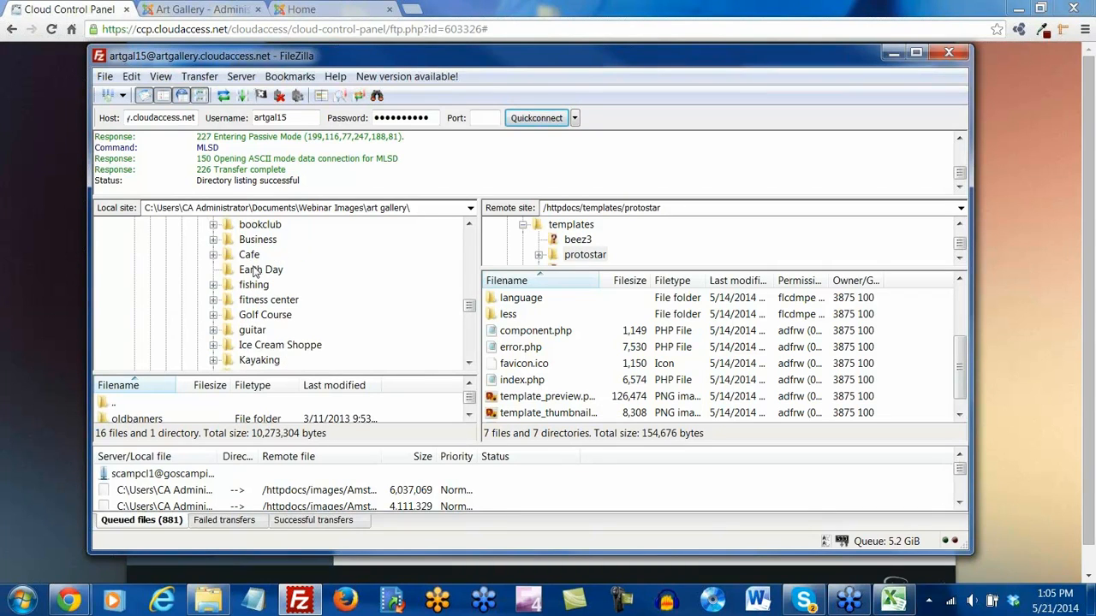
scroll(254, 271, "down", 2)
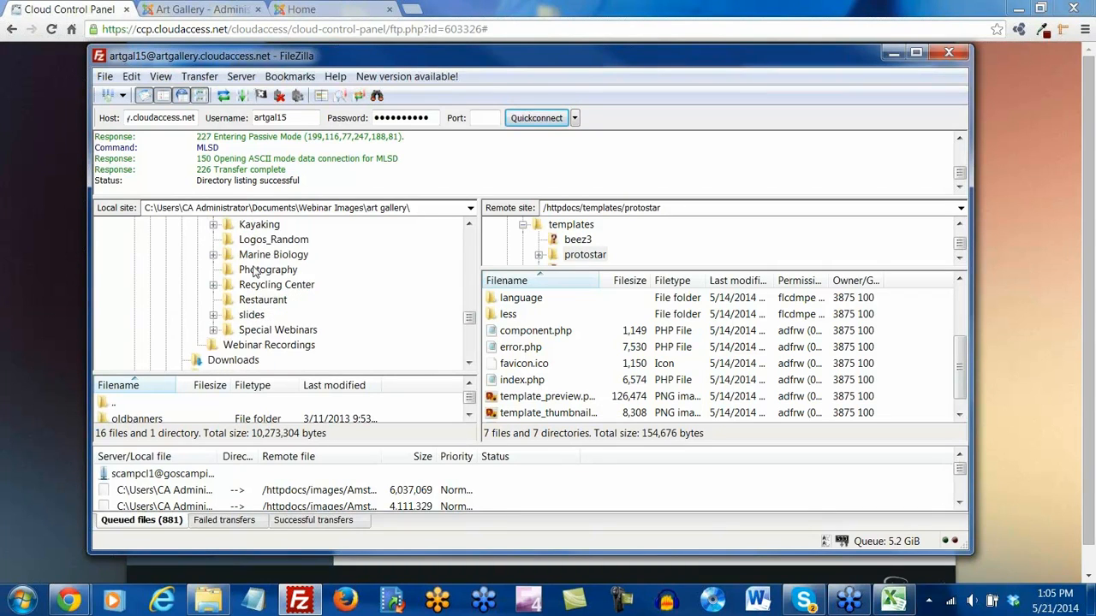
scroll(254, 271, "up", 5)
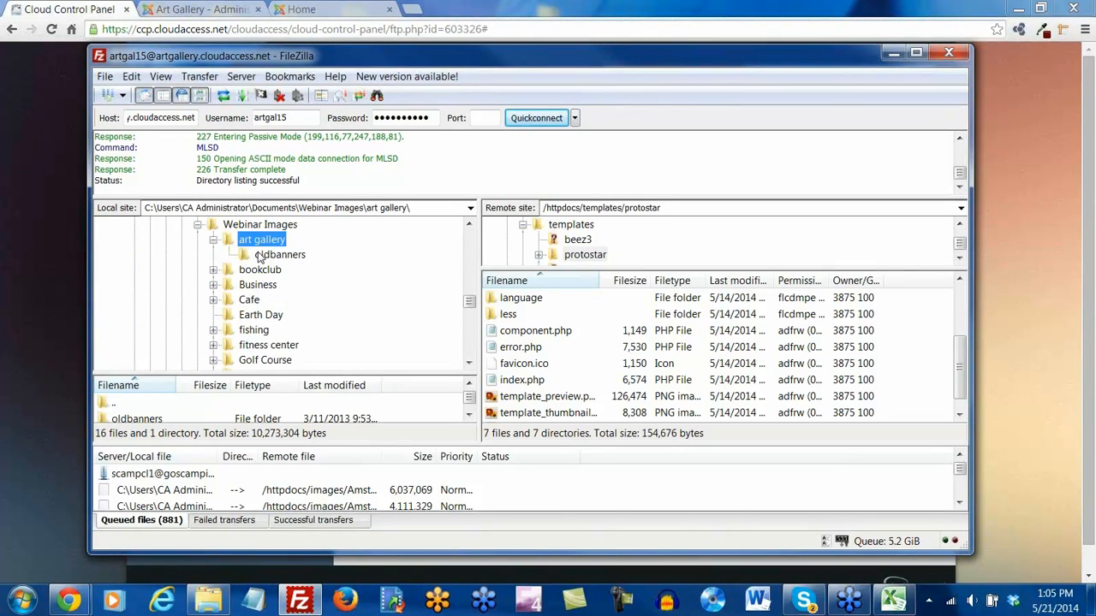
left_click(213, 270)
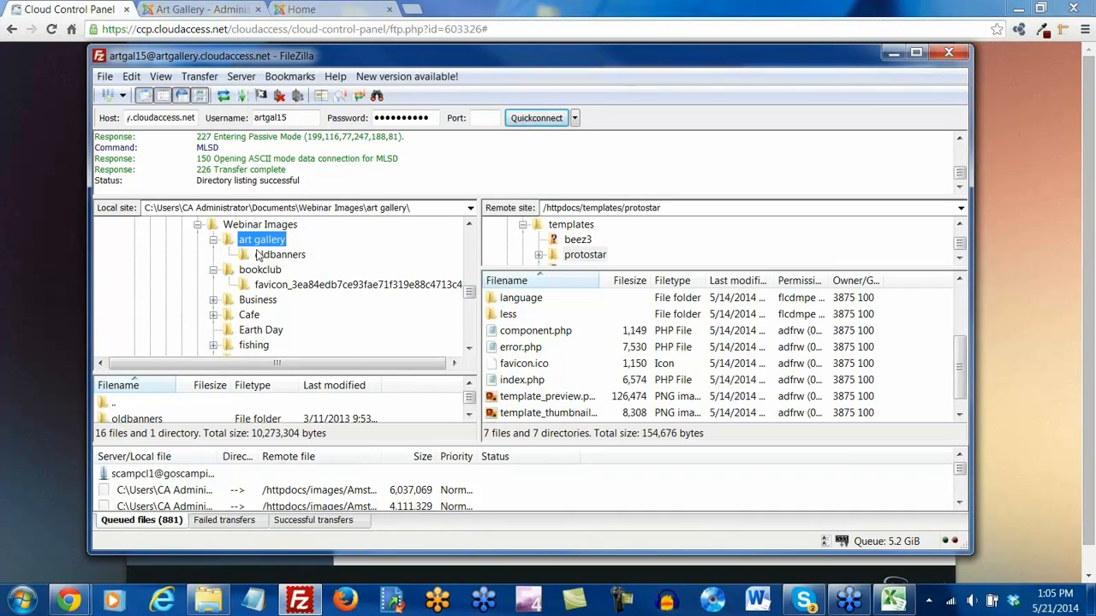
left_click(260, 256)
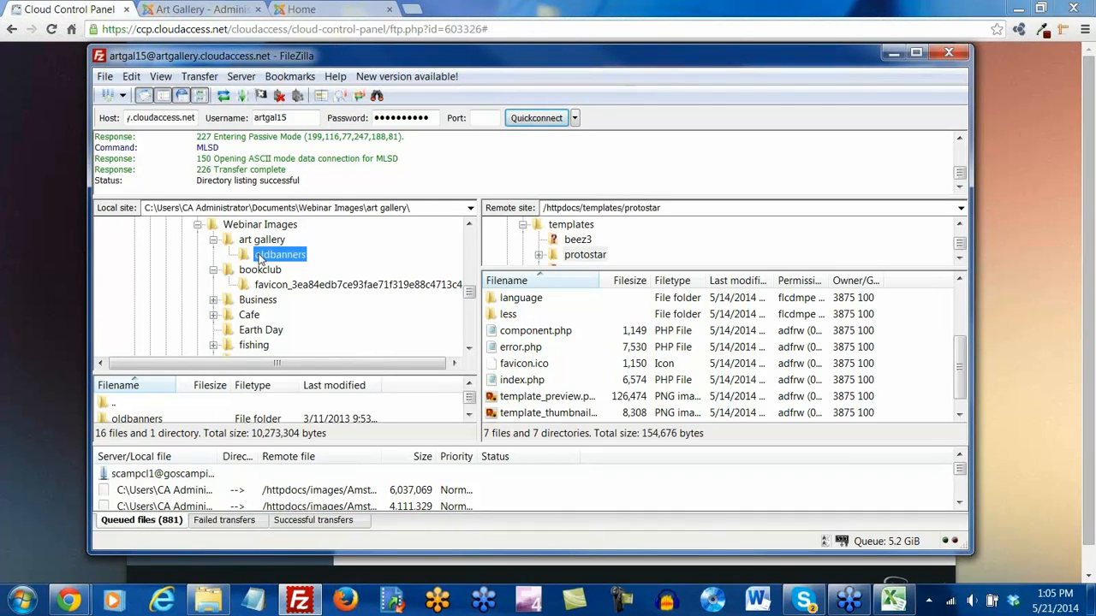
left_click(230, 241)
left_click(213, 240)
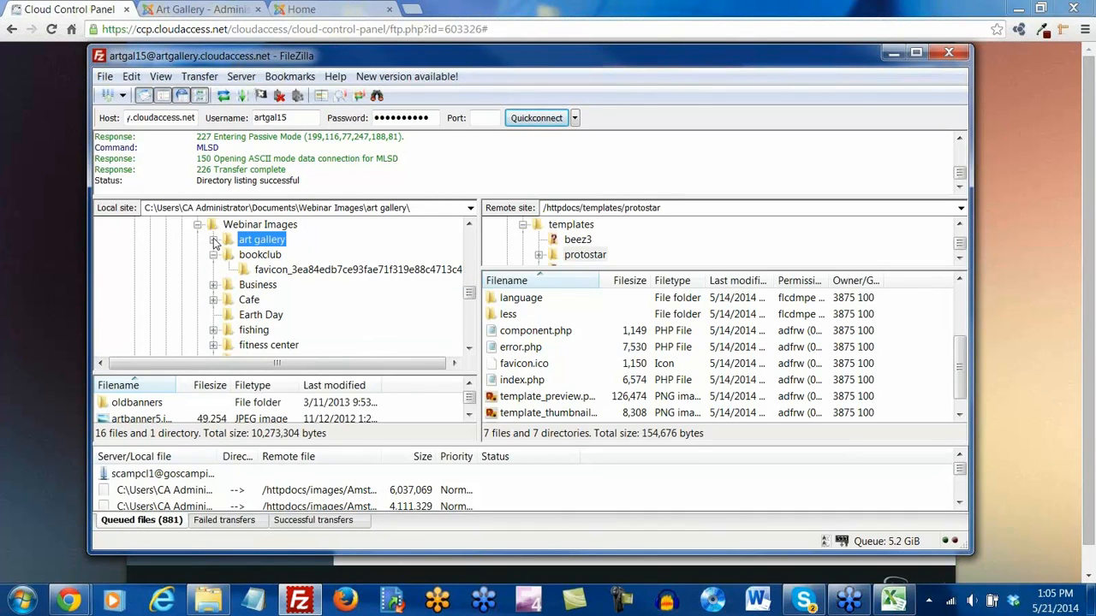
Open Webinar Images > art gallery in the enlarged local file list
left_click(427, 208)
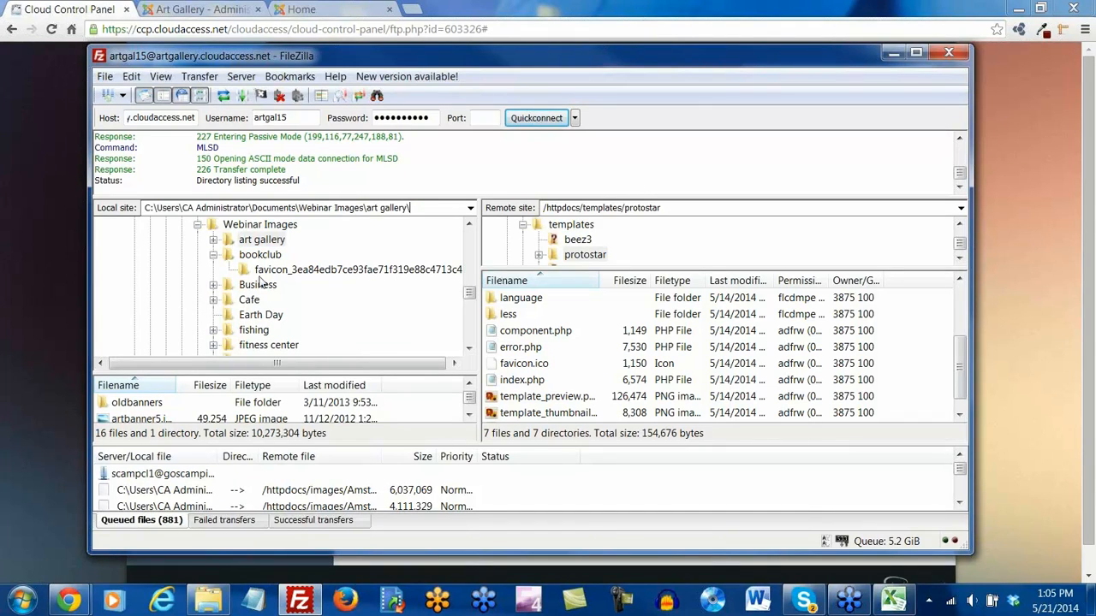
scroll(242, 268, "down", 1)
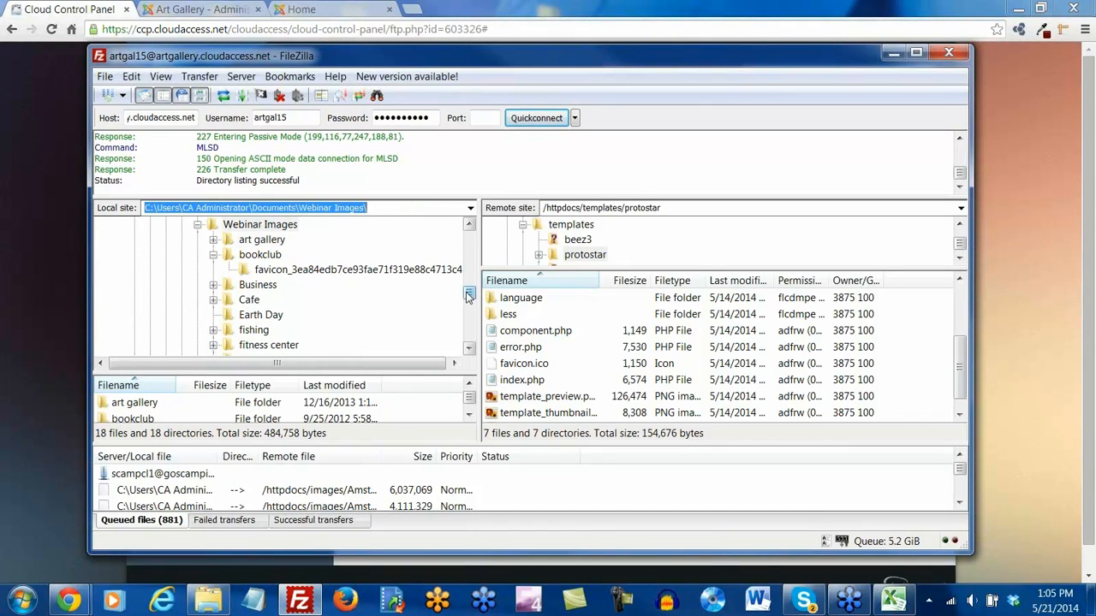
left_click_drag(469, 296, 467, 231)
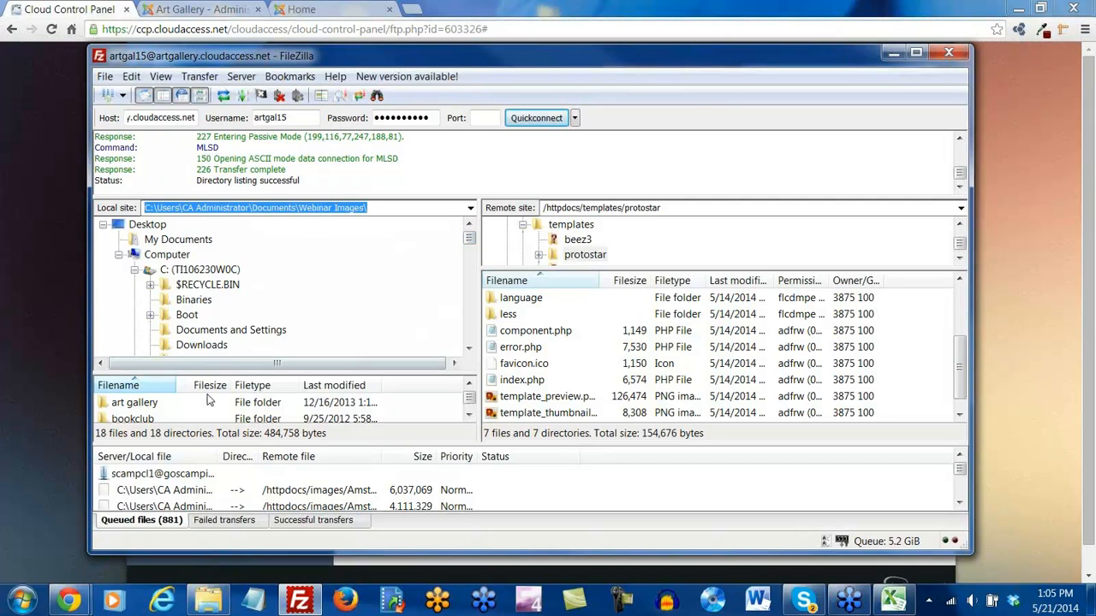
left_click(469, 416)
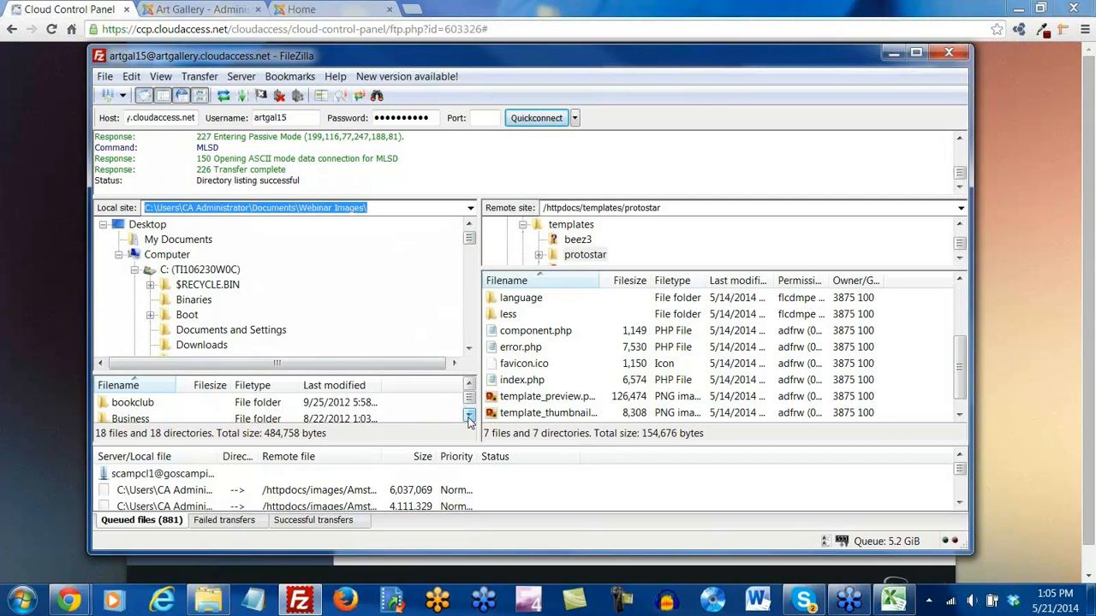
left_click(469, 415)
left_click(470, 348)
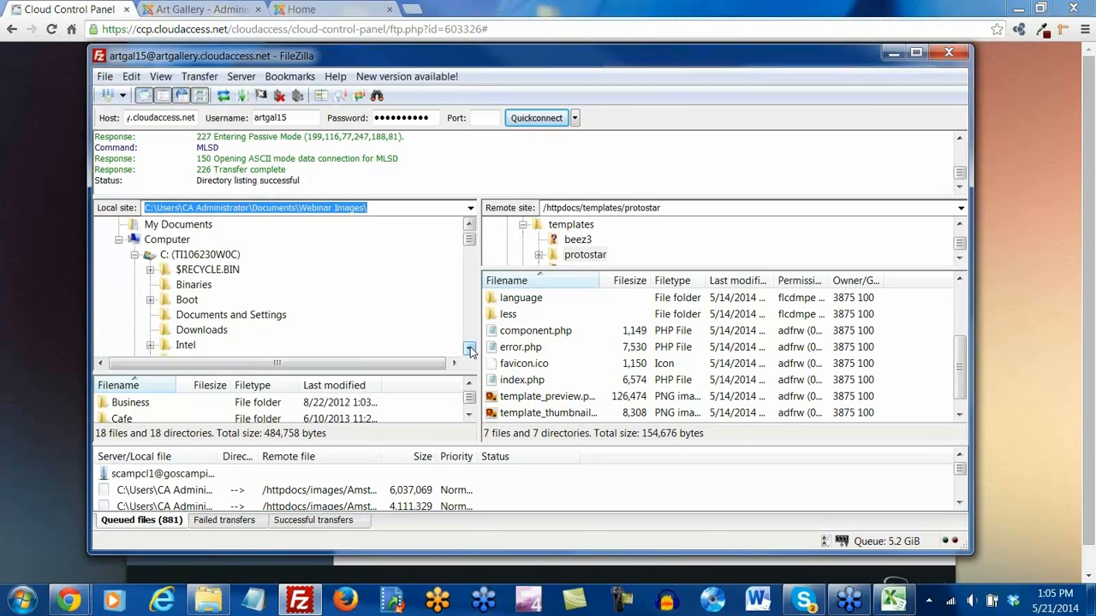
left_click(469, 348)
left_click(469, 349)
left_click(469, 349)
left_click(469, 349)
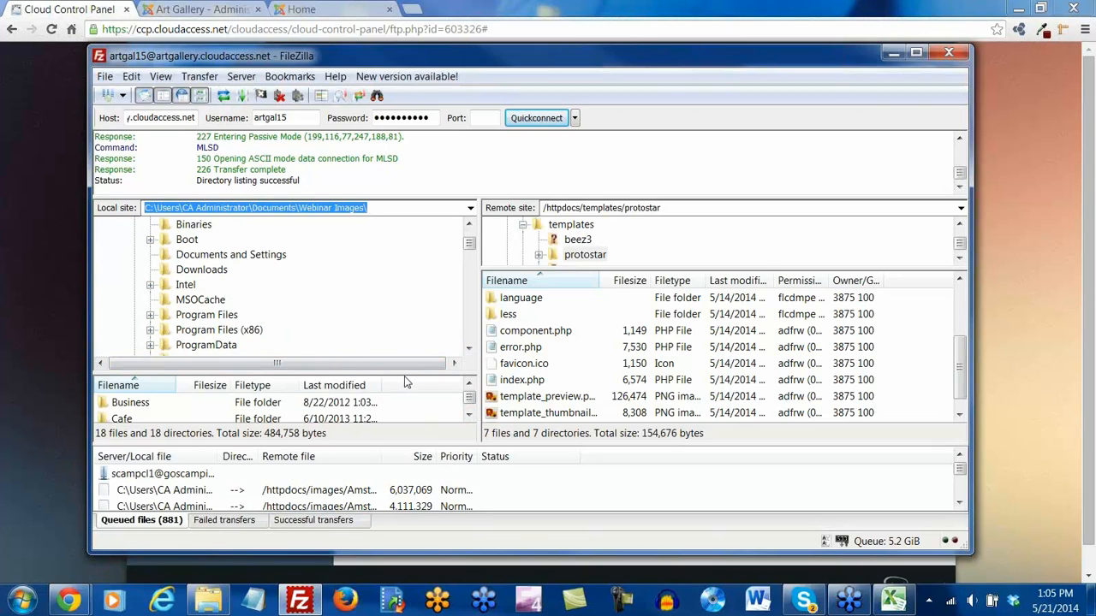
scroll(245, 300, "down", 1)
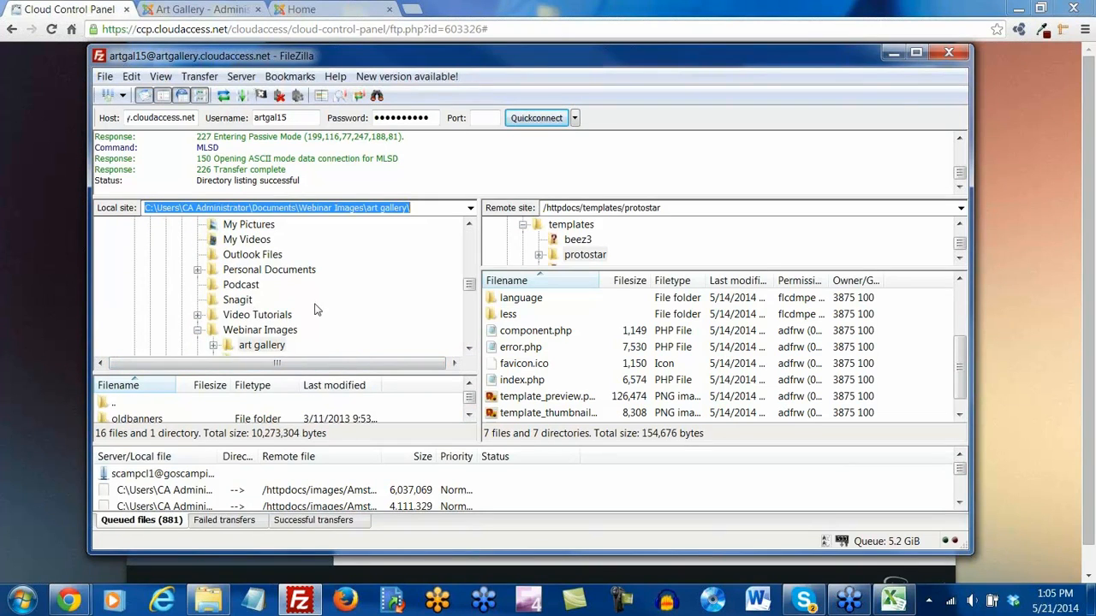
mouse_move(470, 283)
left_mouse_down()
mouse_move(470, 268)
mouse_move(471, 302)
left_mouse_up()
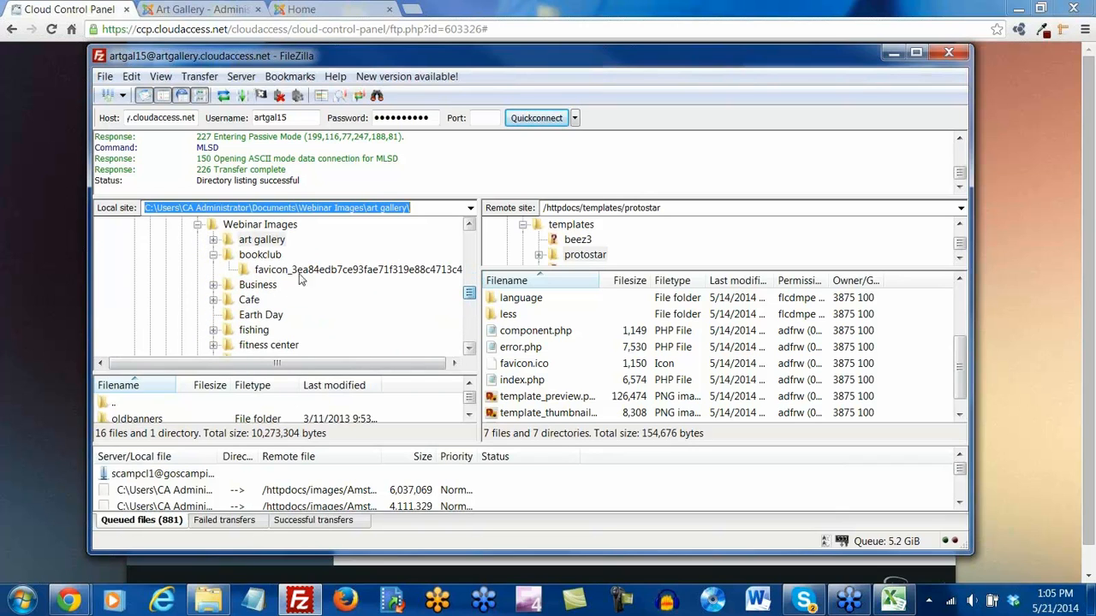
left_click(227, 227)
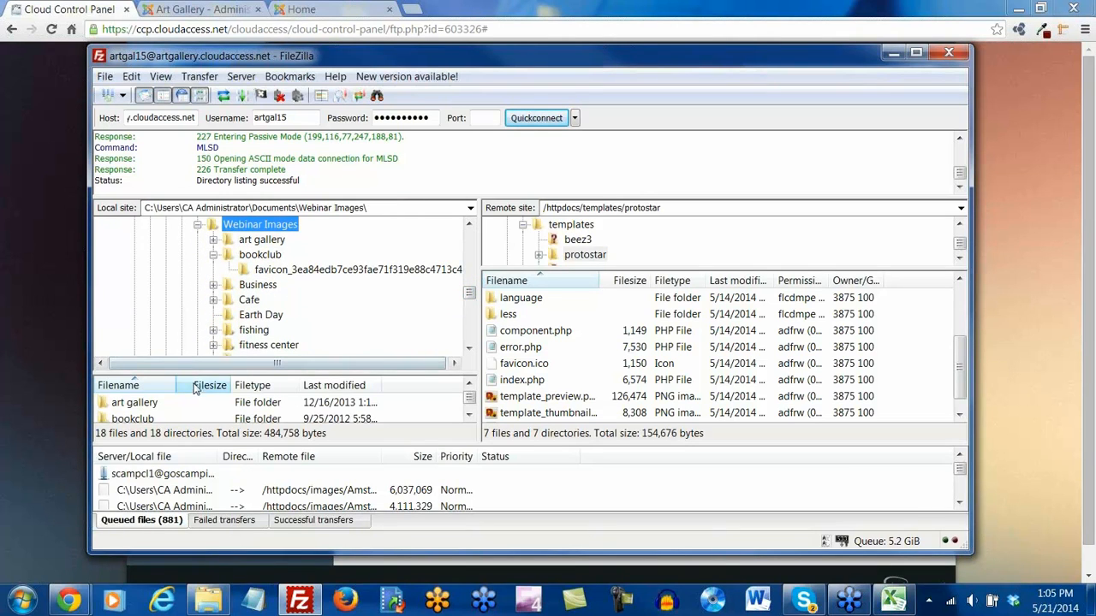
left_click_drag(193, 375, 202, 267)
double_click(136, 298)
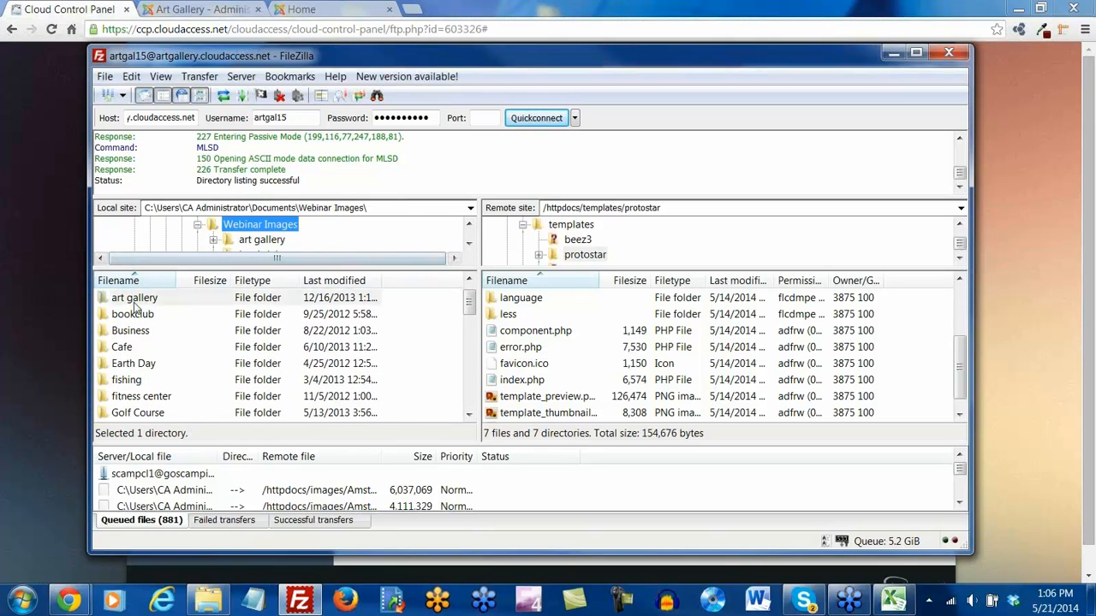
Upload favicon.ico to the protostar folder, overwriting the server's existing favicon.ico
scroll(157, 339, "down", 2)
scroll(157, 339, "down", 1)
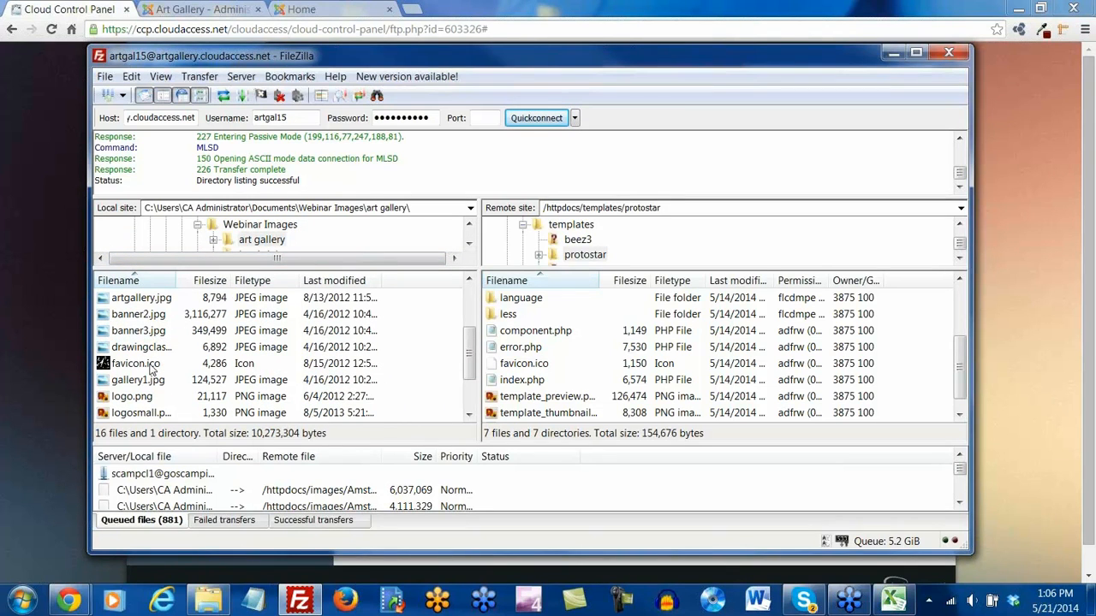
left_click(149, 365)
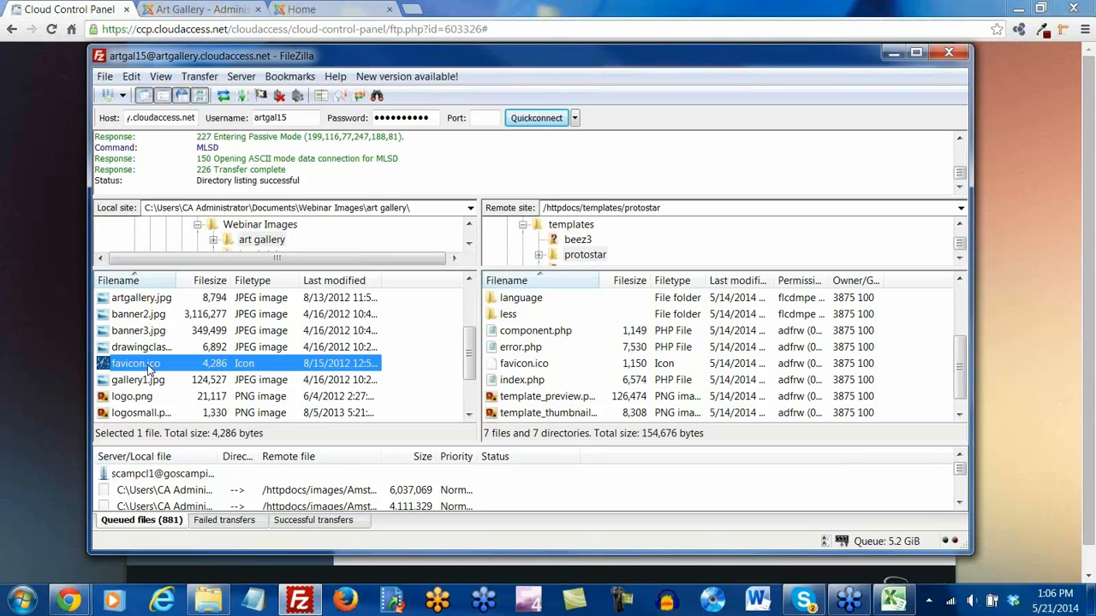
right_click(149, 367)
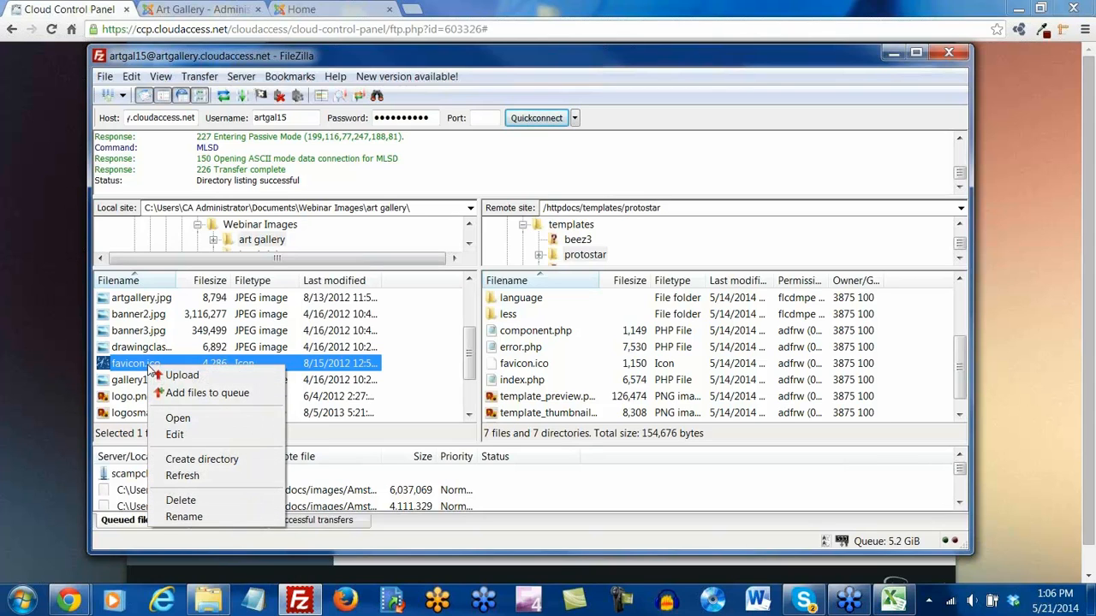
left_click(208, 377)
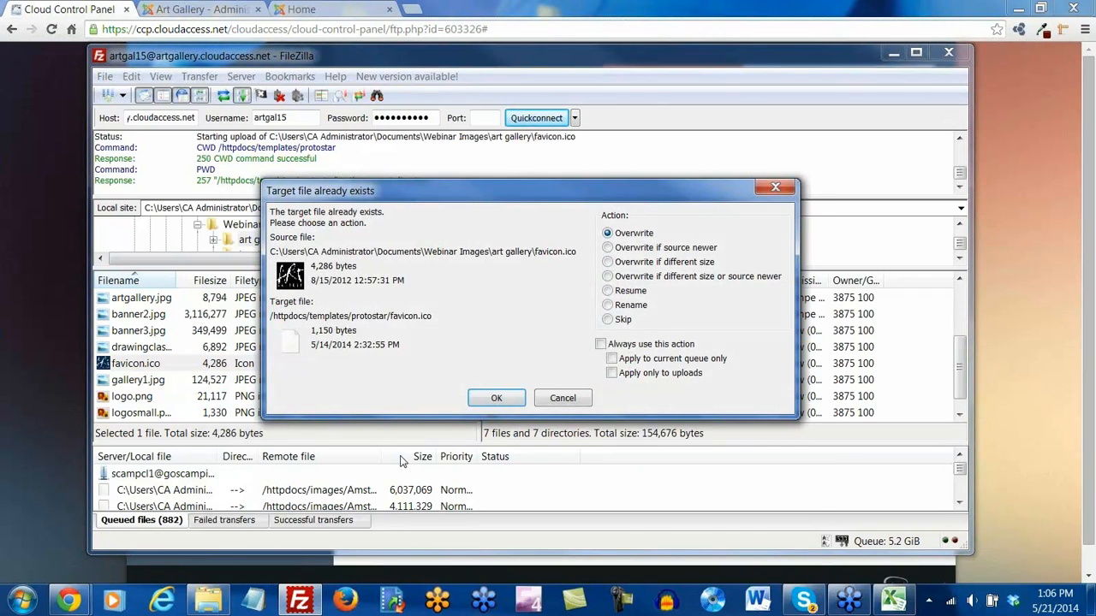
left_click(494, 399)
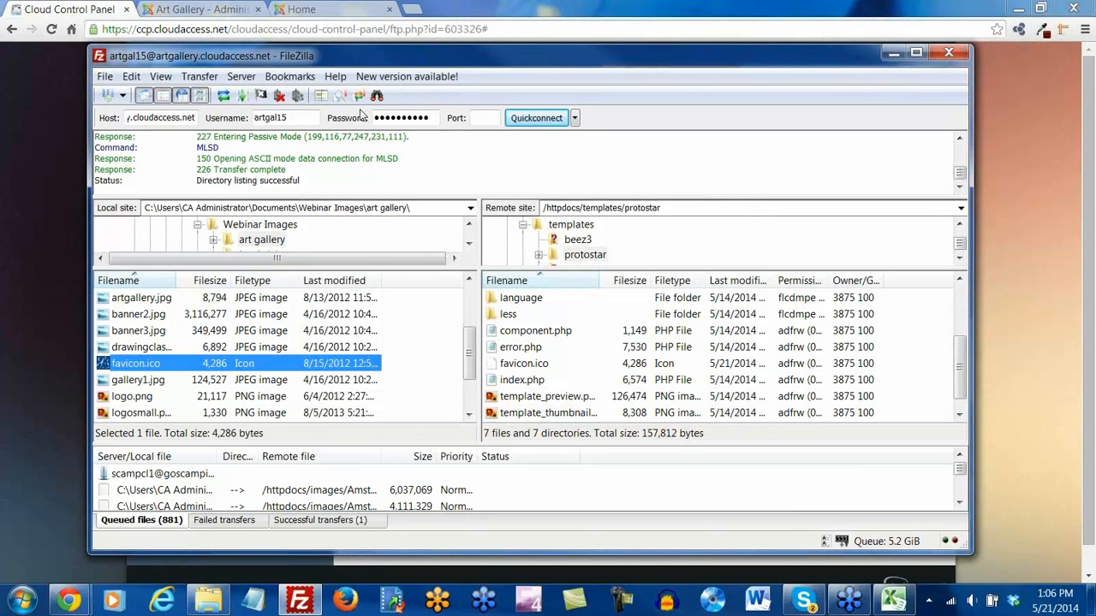
left_click(302, 10)
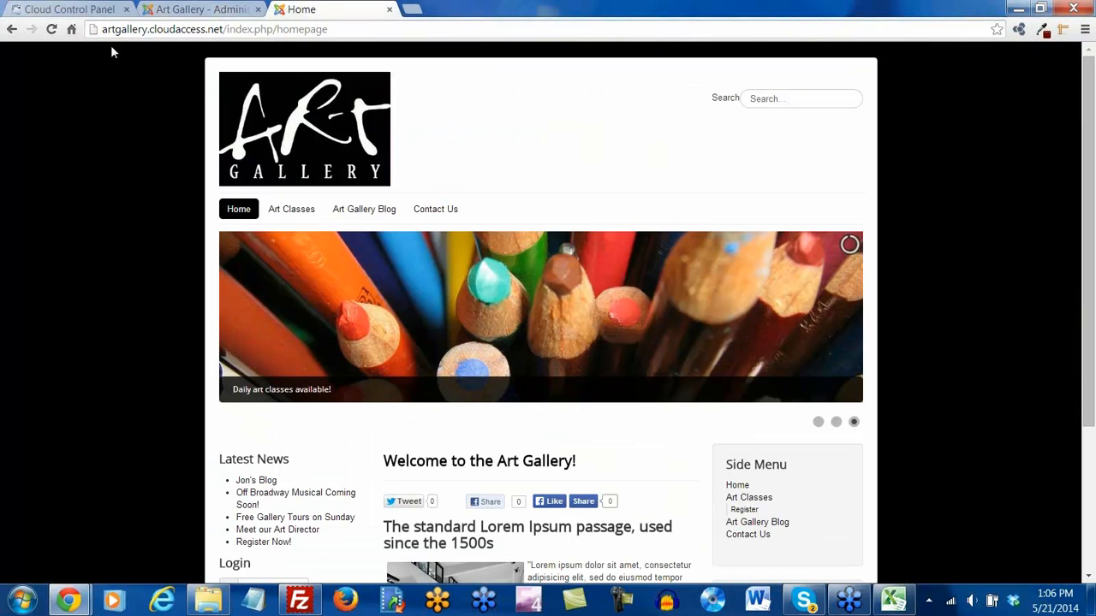
Reload the Art Gallery homepage twice to check the favicon, then return to FileZilla
left_click(52, 31)
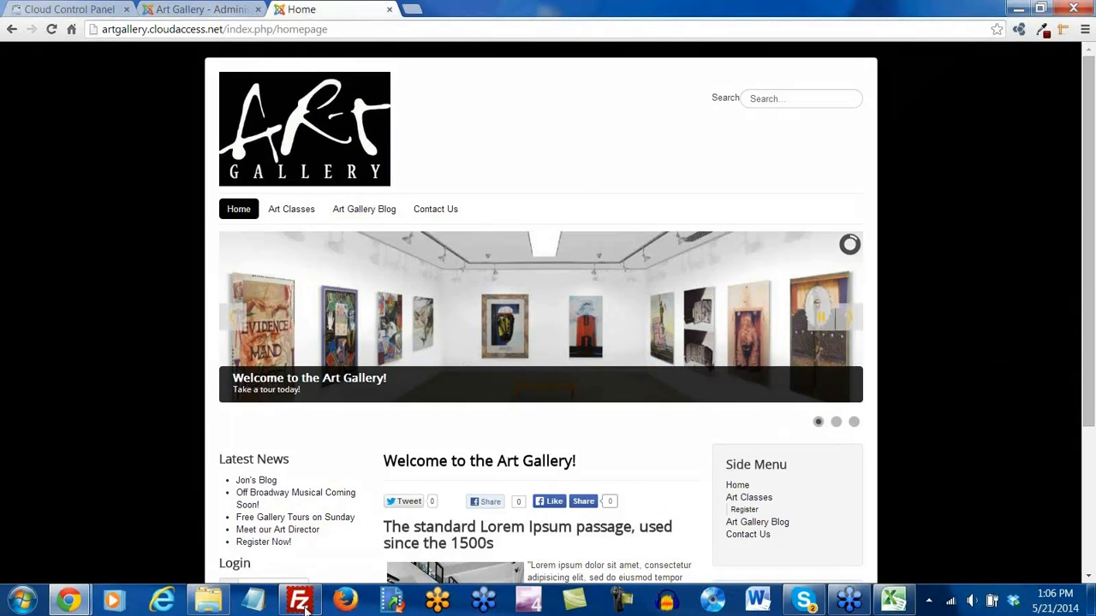
left_click(51, 31)
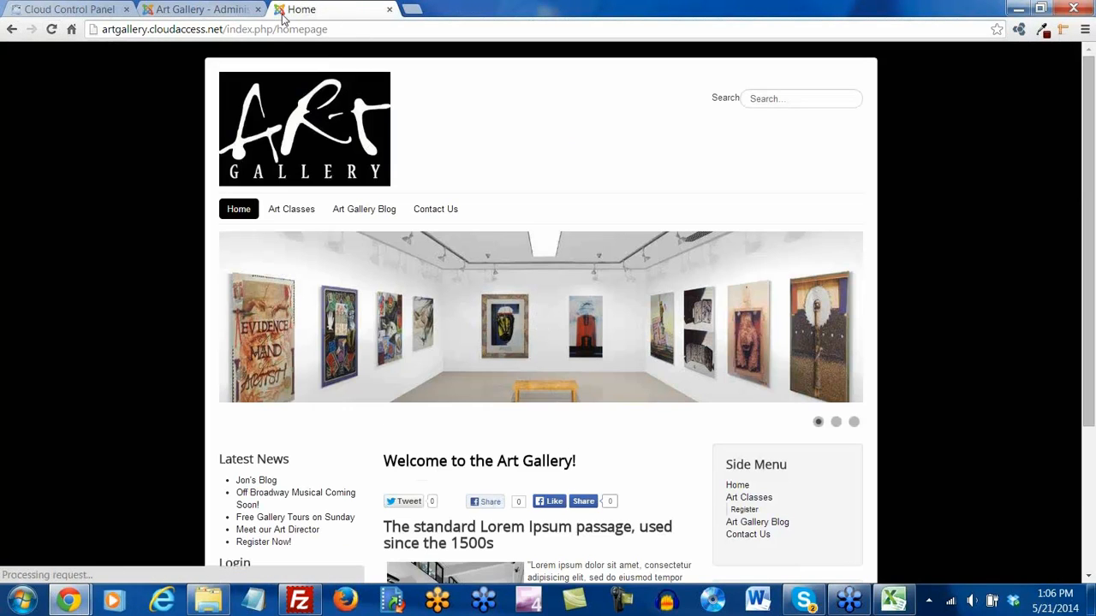
left_click(304, 603)
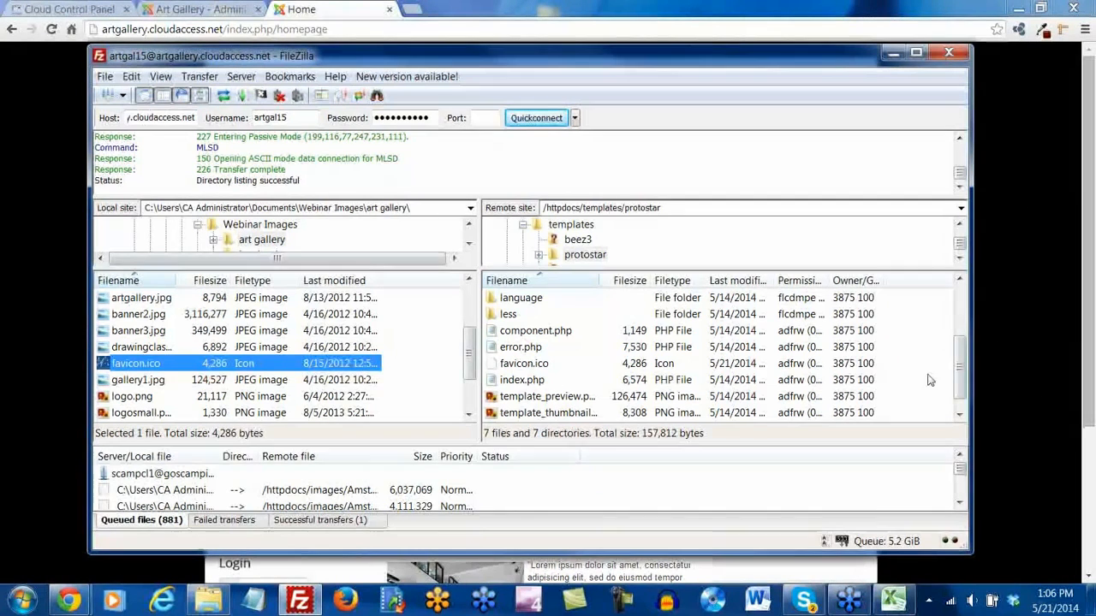
Scroll the remote tree back up and open the server's httpdocs root folder
left_click_drag(960, 380, 970, 343)
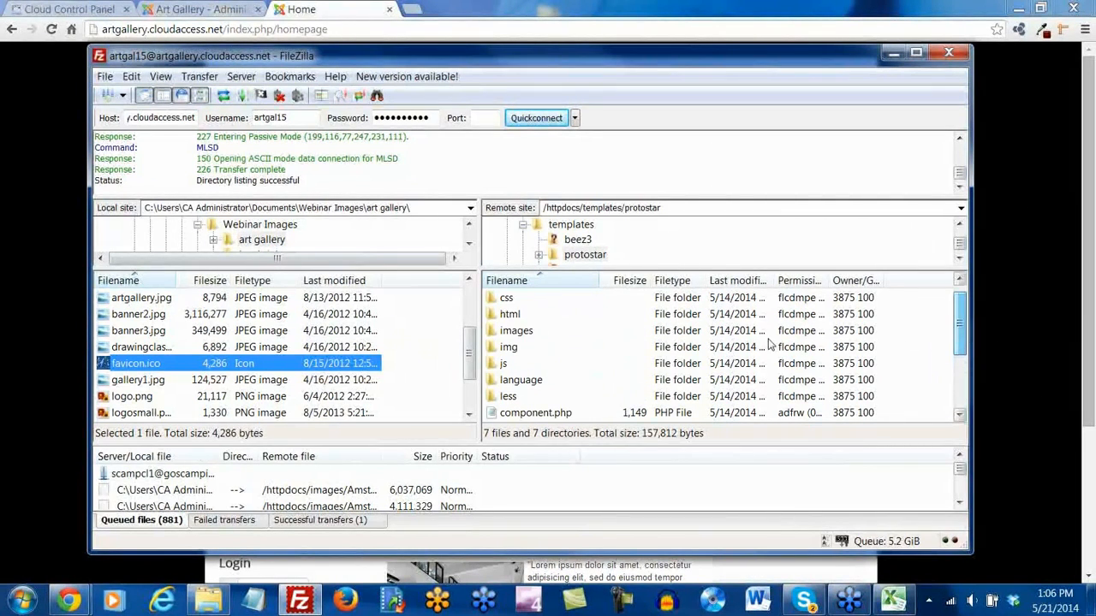
scroll(710, 338, "up", 1)
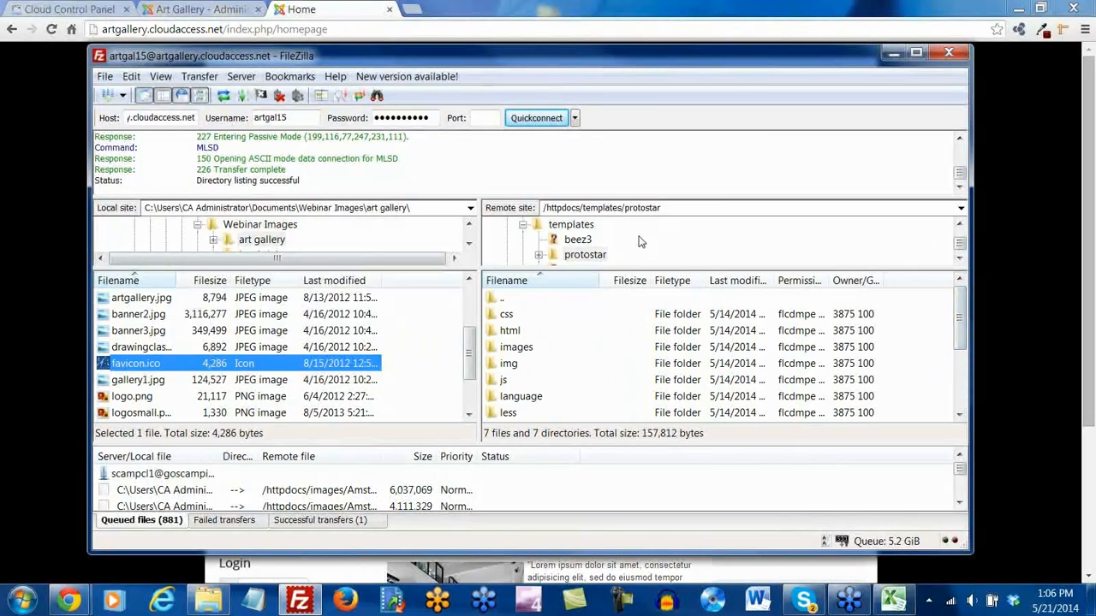
left_click(959, 225)
left_click(959, 225)
left_click(959, 225)
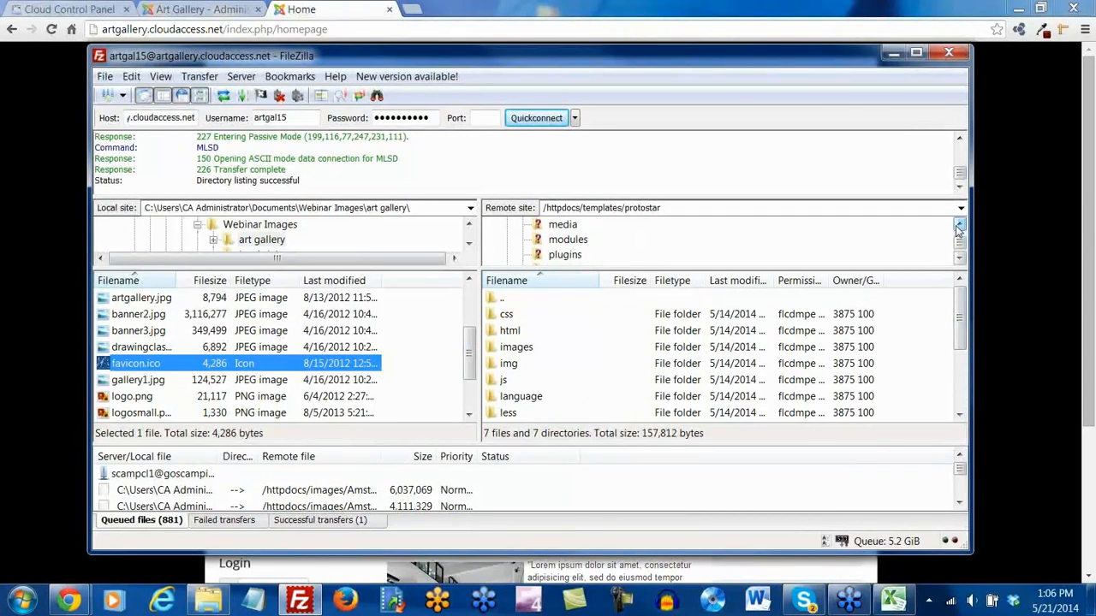
left_click(959, 225)
left_click(958, 226)
left_click(959, 225)
left_click(958, 225)
left_click(958, 225)
left_click(958, 225)
left_click(958, 225)
left_click(959, 226)
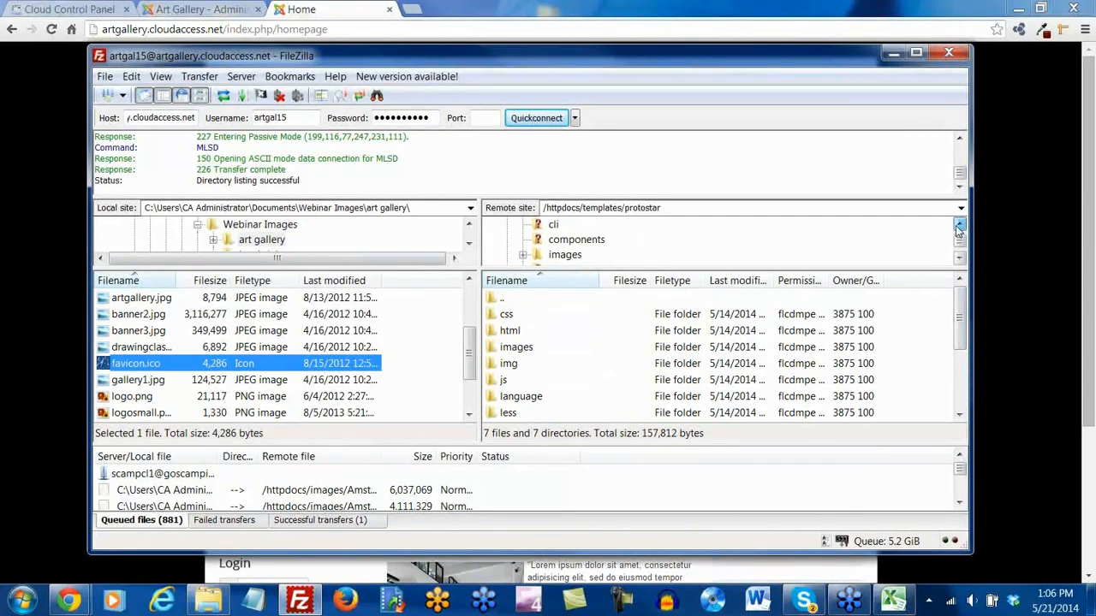
left_click(959, 225)
left_click(958, 226)
left_click(959, 225)
left_click(958, 225)
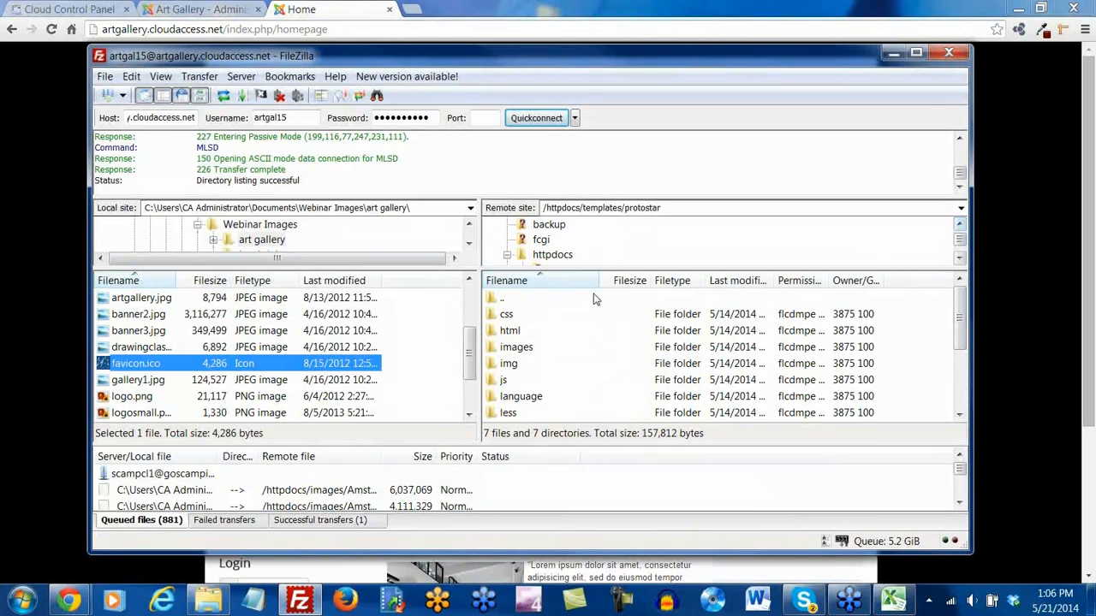
left_click(566, 255)
Upload the local favicon.ico into httpdocs and bring the Art Gallery homepage back up
right_click(131, 369)
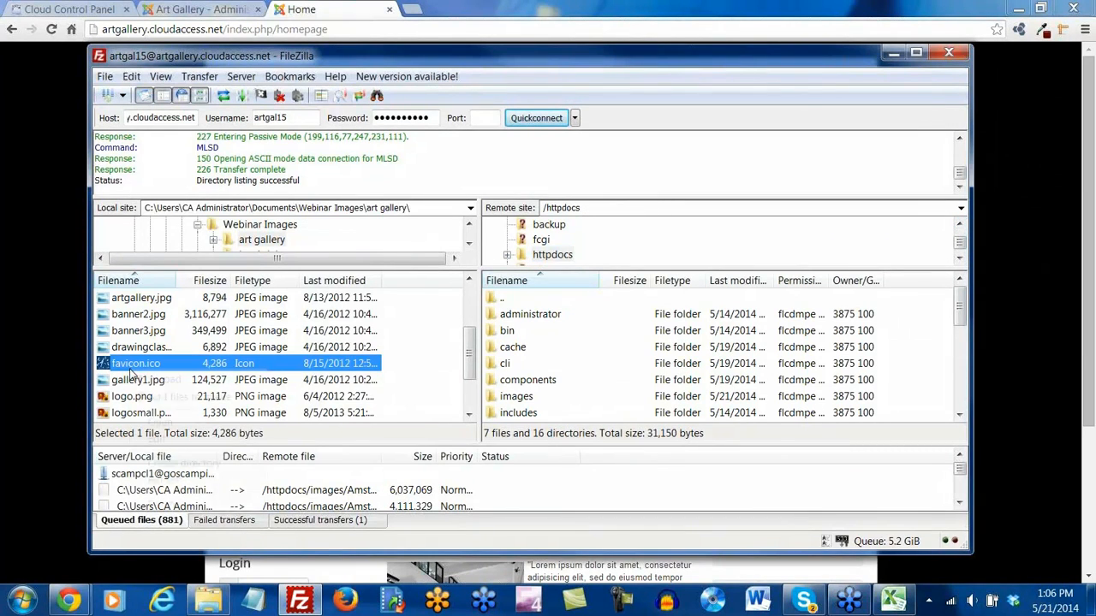
left_click(164, 380)
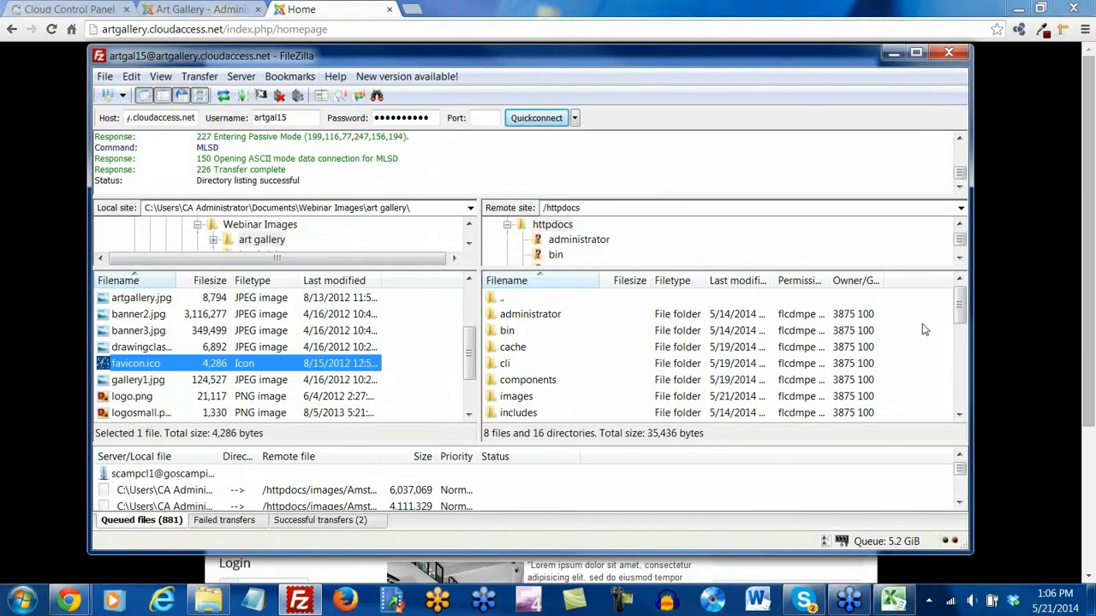
left_click_drag(959, 324, 922, 386)
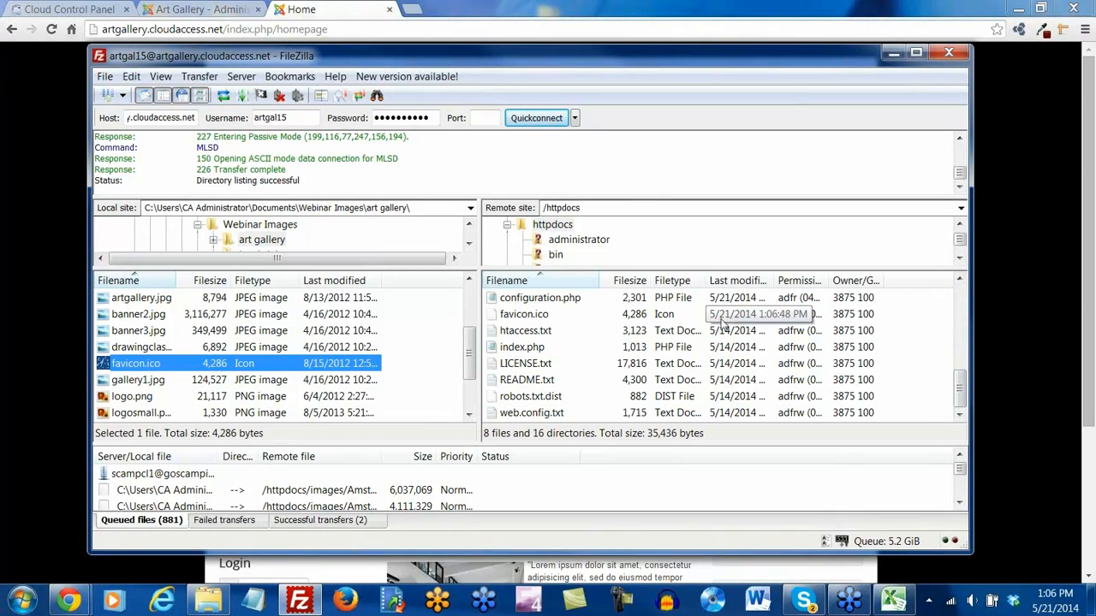
left_click(212, 10)
left_click(211, 10)
left_click(287, 10)
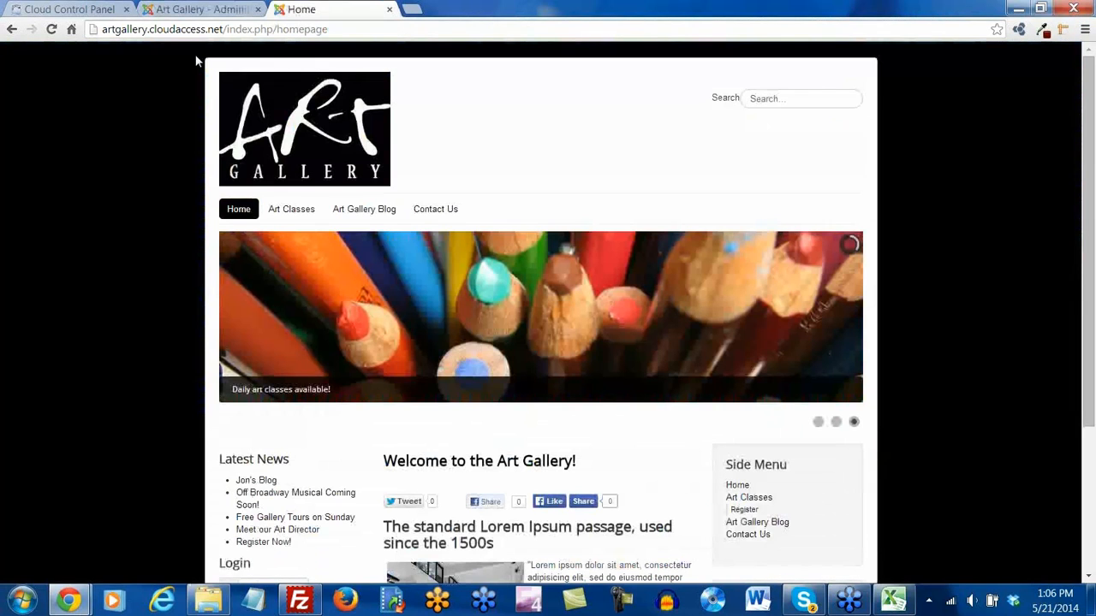
Reload the Art Gallery homepage twice, then open cloudaccess.net from the Cloud Hosting bookmark in a new tab
left_click(52, 29)
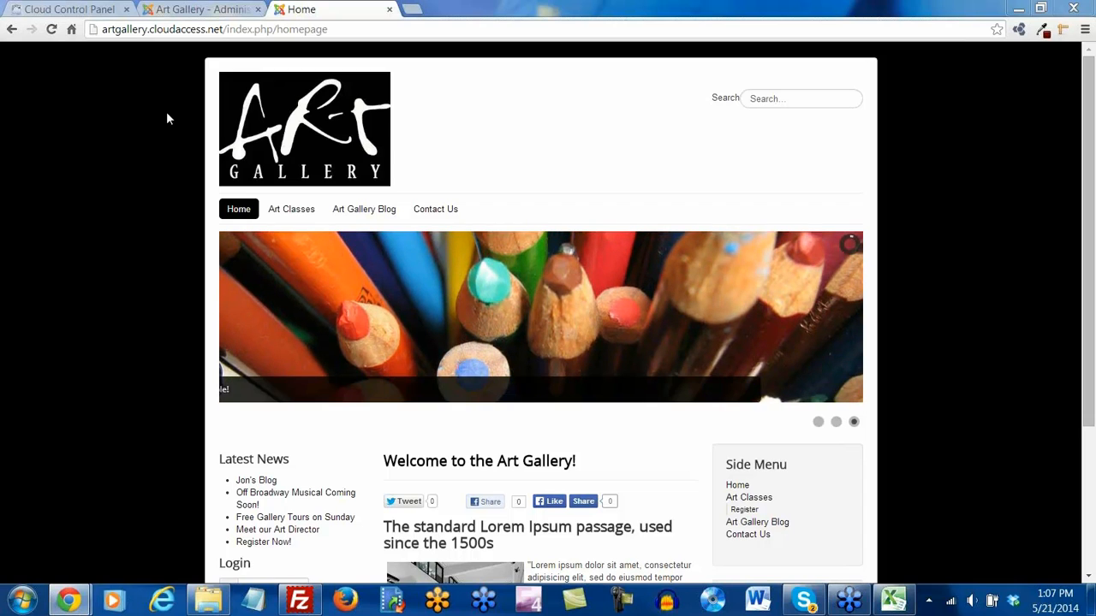
left_click(299, 599)
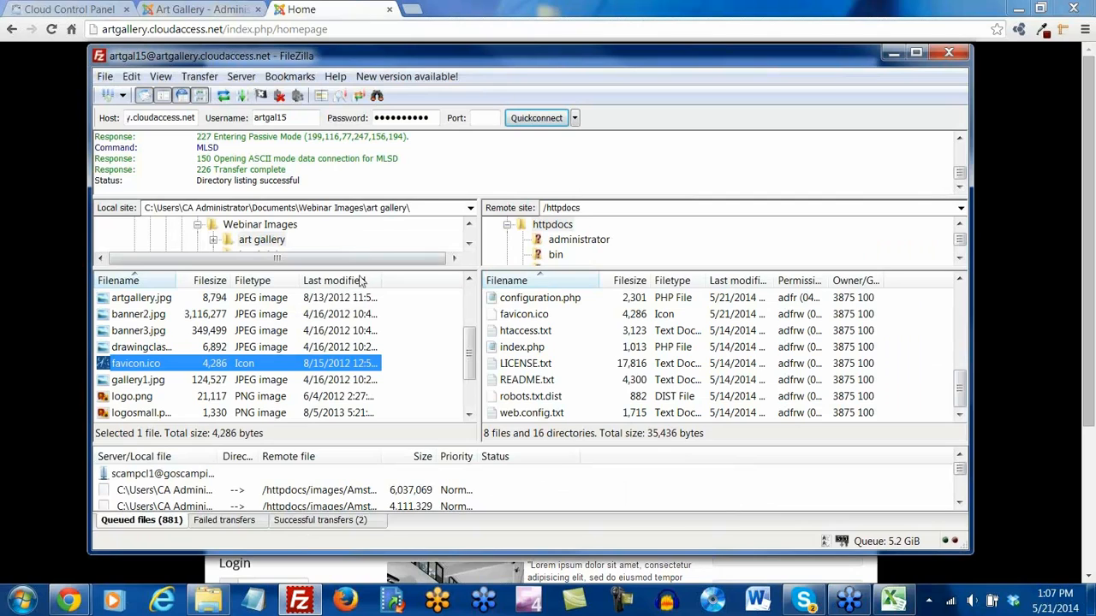
scroll(473, 353, "up", 2)
scroll(472, 351, "up", 2)
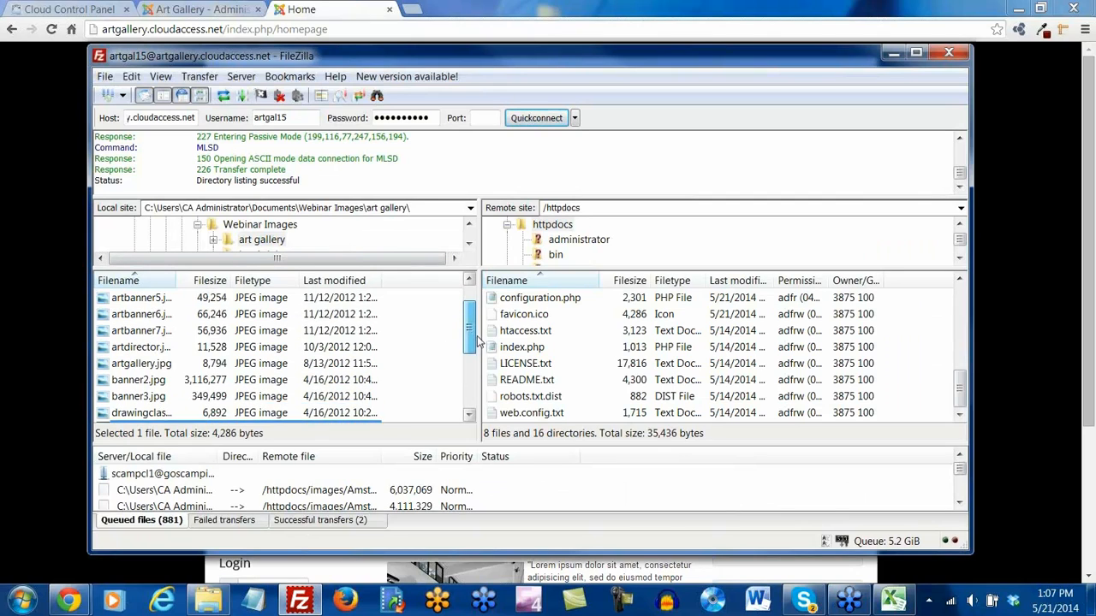
scroll(472, 351, "down", 4)
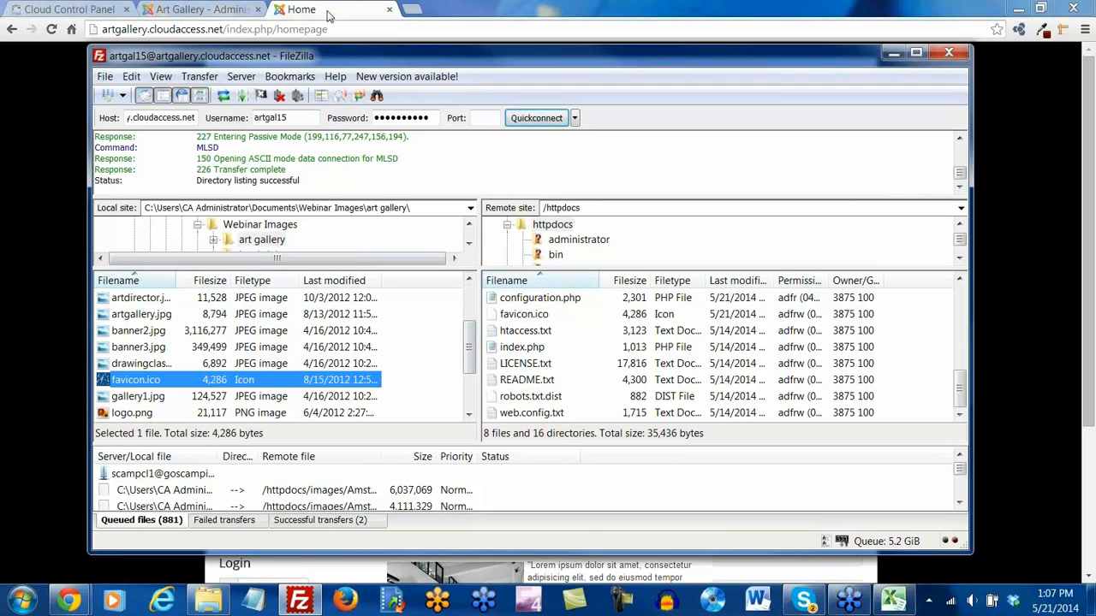
left_click(53, 30)
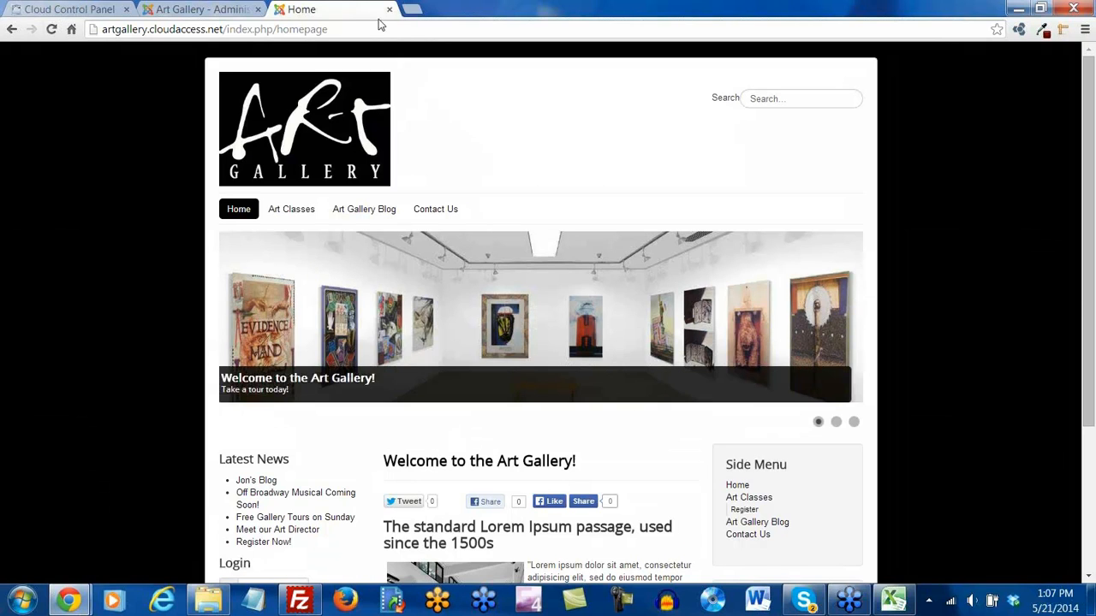
left_click(412, 9)
left_click(96, 56)
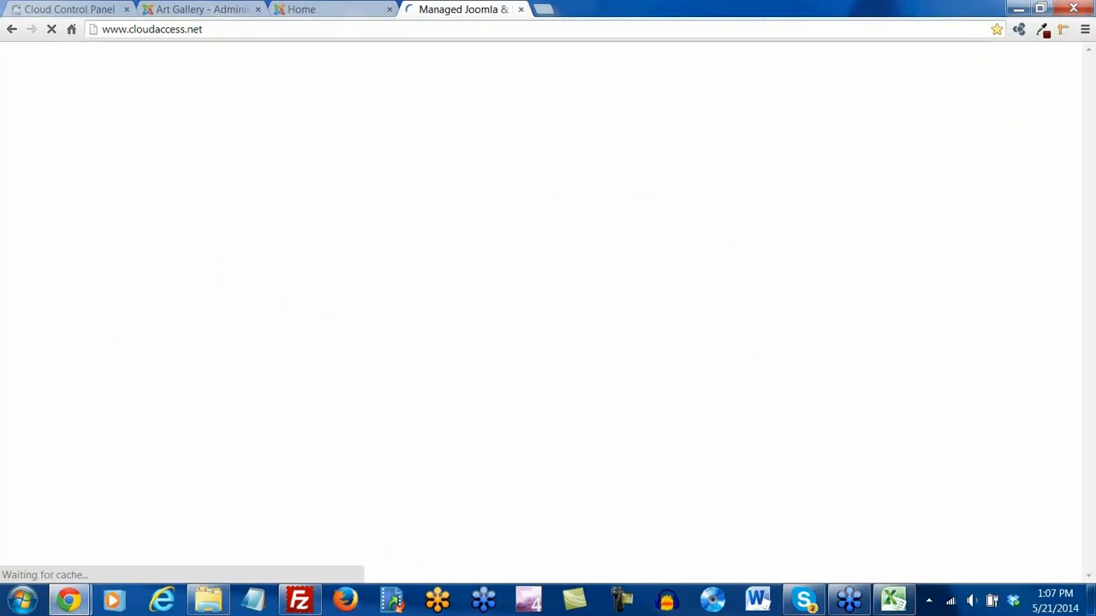
Clear Chrome's cached images and files from the beginning of time via Clear browsing data
left_click(295, 9)
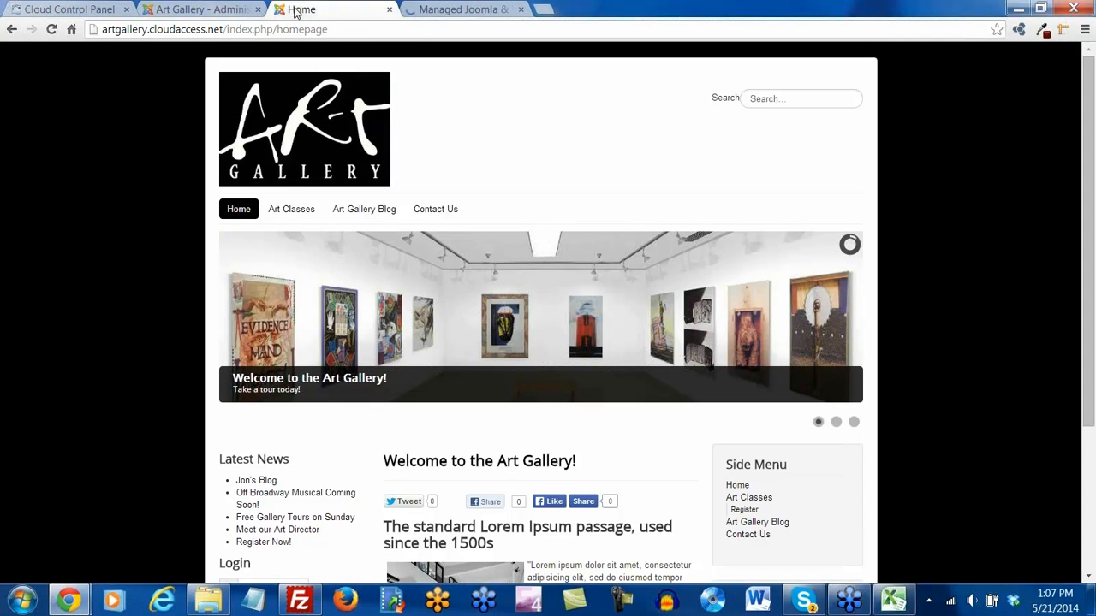
left_click(1083, 29)
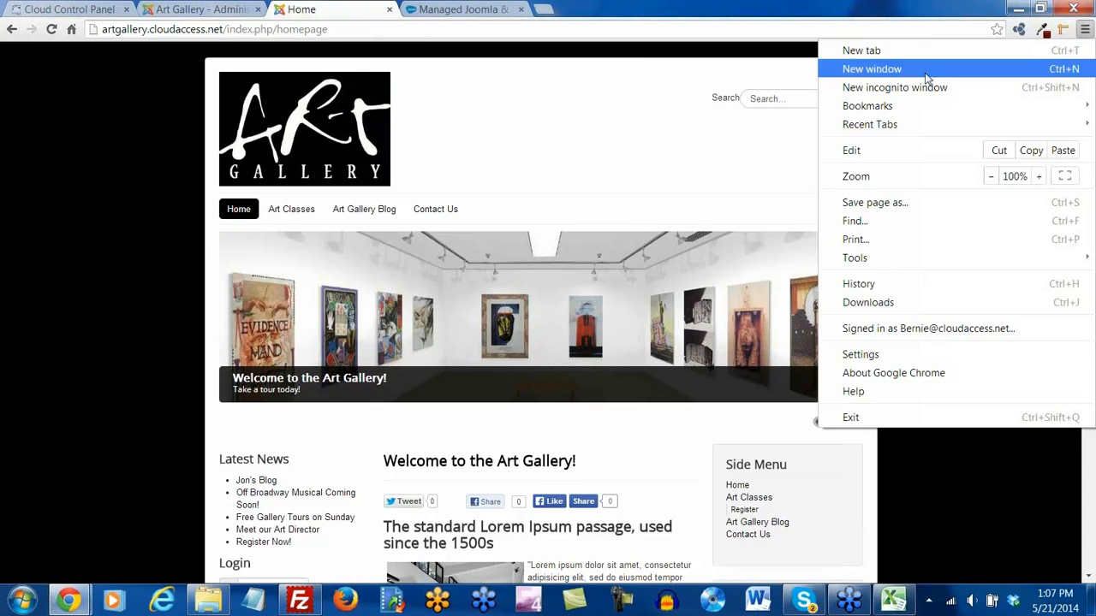
mouse_move(882, 262)
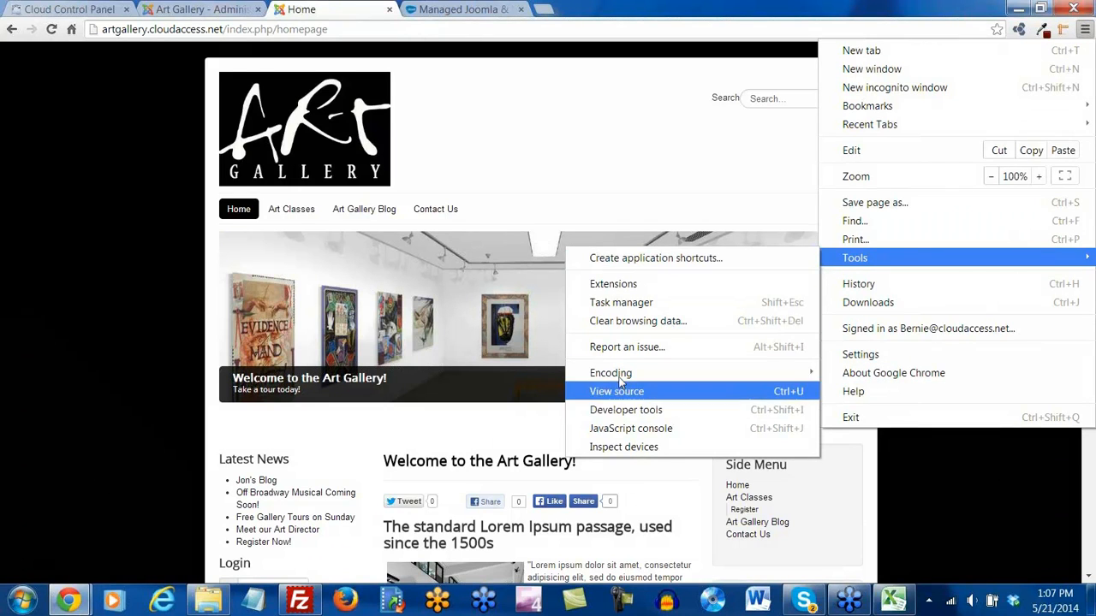
left_click(618, 325)
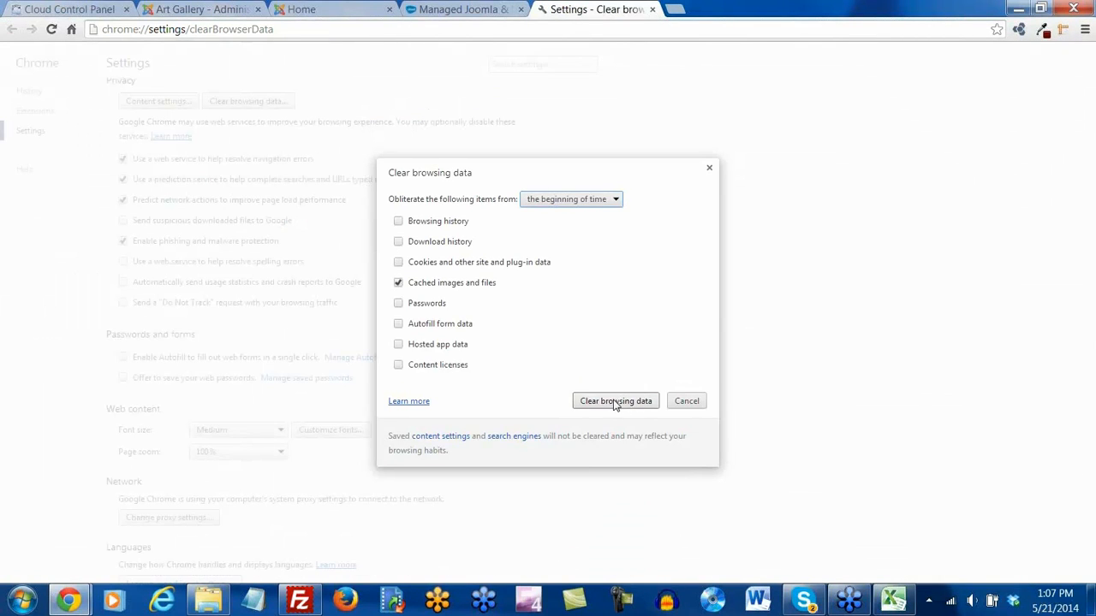
left_click(614, 402)
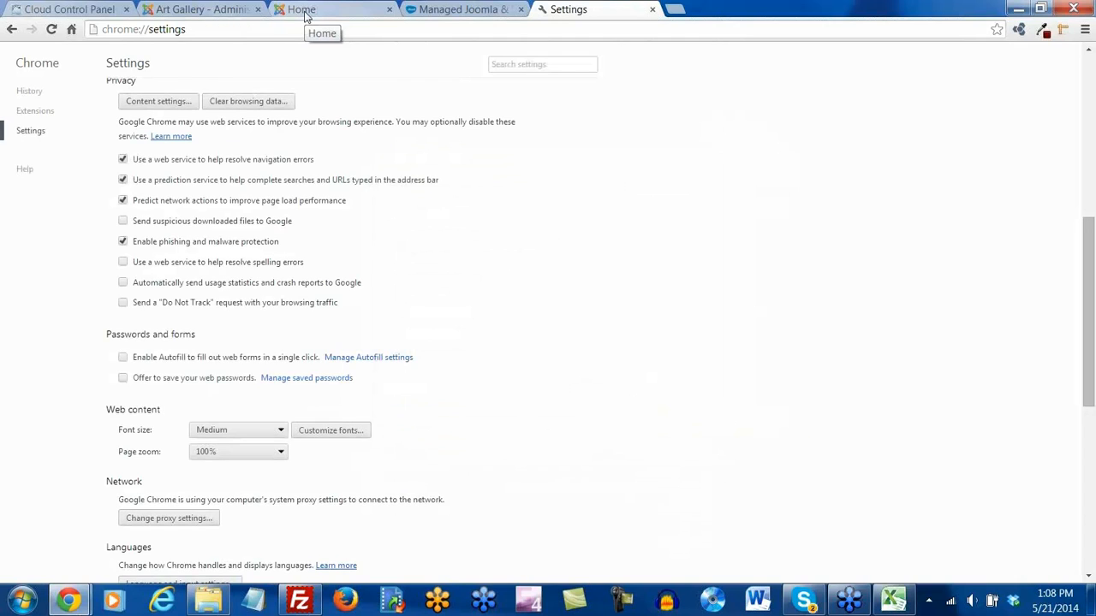
Reload the Art Gallery homepage, close Chrome's Settings tab, and switch to the cloudaccess.net tab
left_click(306, 14)
left_click(51, 29)
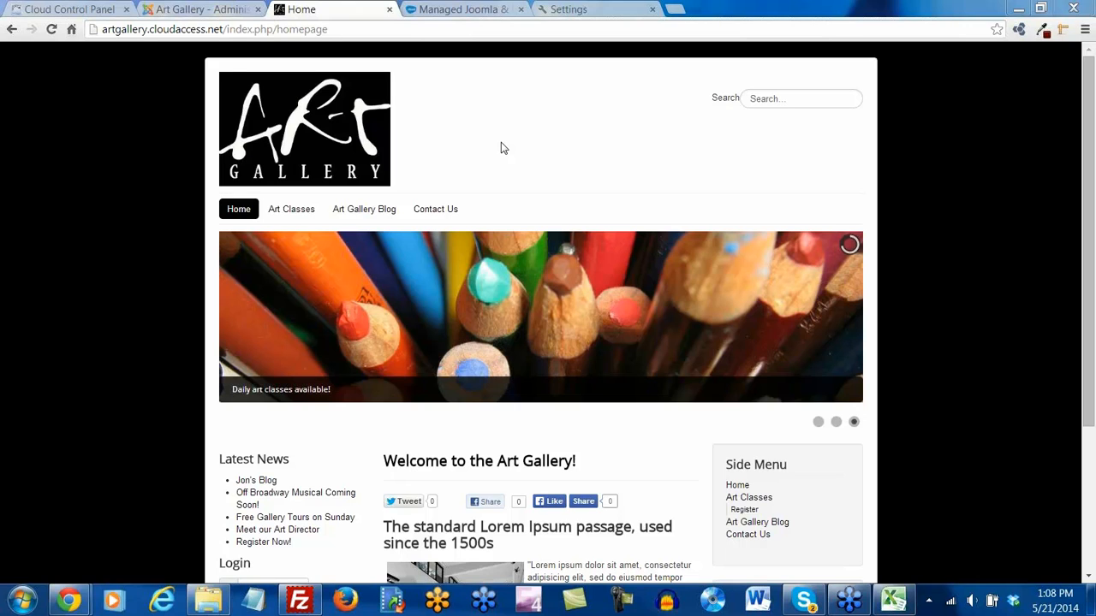
left_click(652, 8)
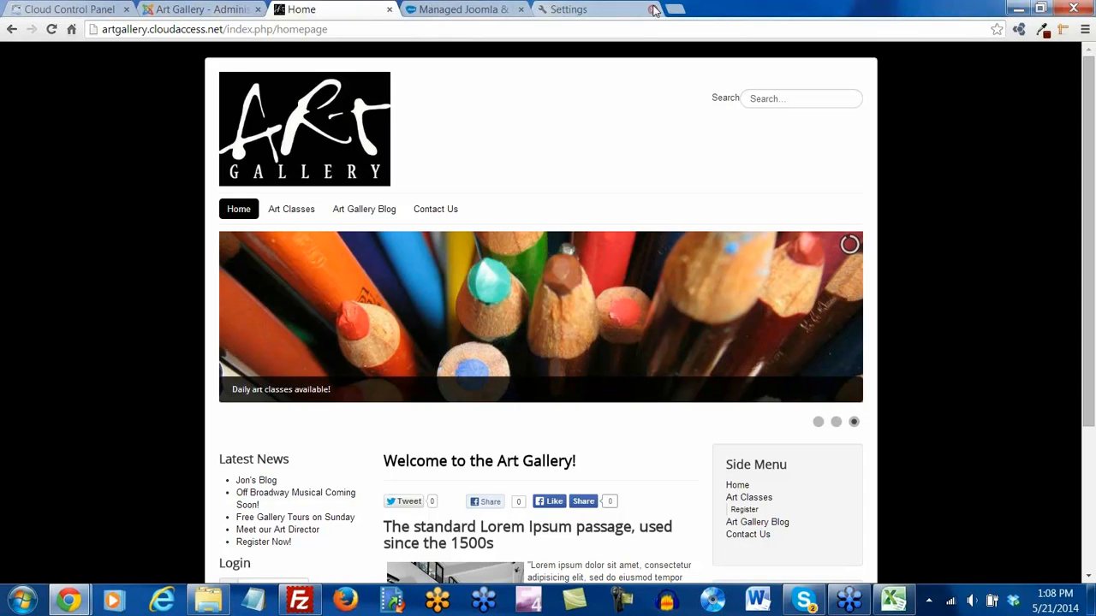
left_click(455, 10)
Open CloudAccess.net's Live Webinars page, then search 'joomla and beyond' and open the J & Beyond site
mouse_move(343, 156)
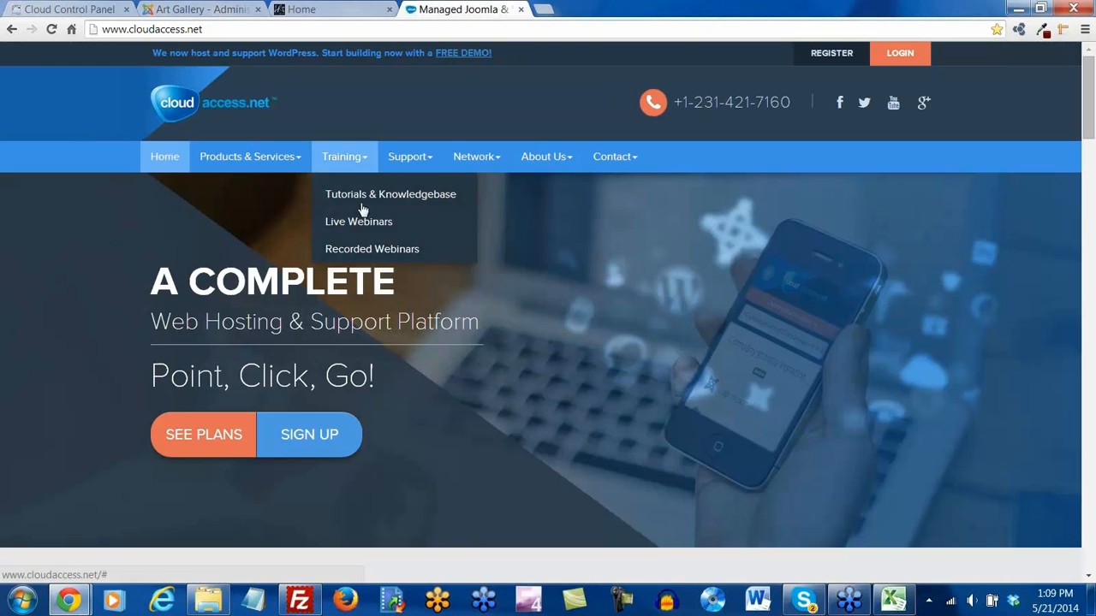
left_click(360, 222)
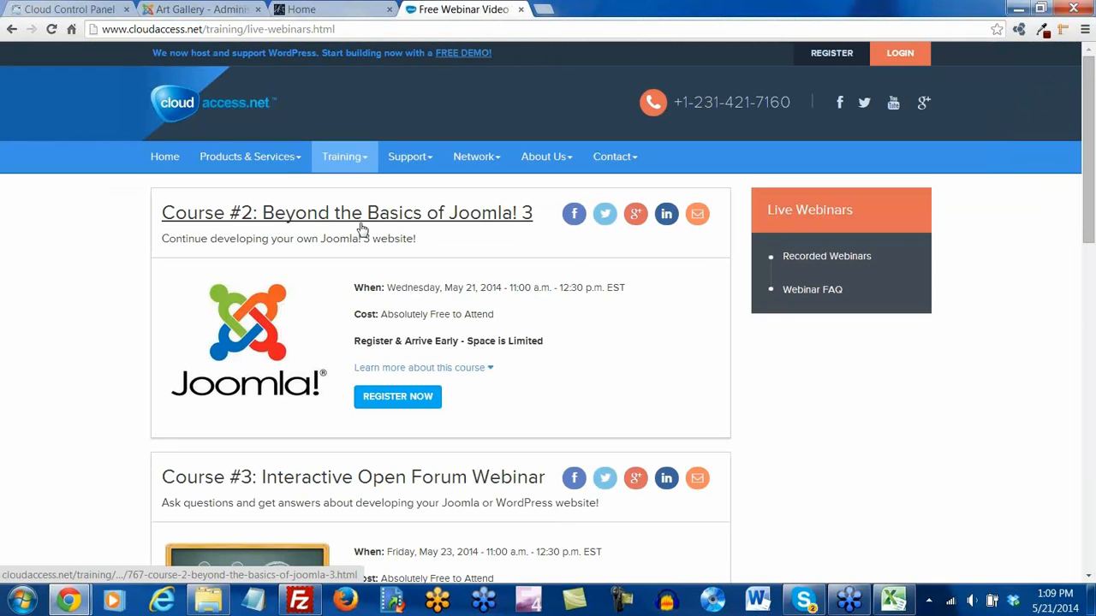
left_click(544, 9)
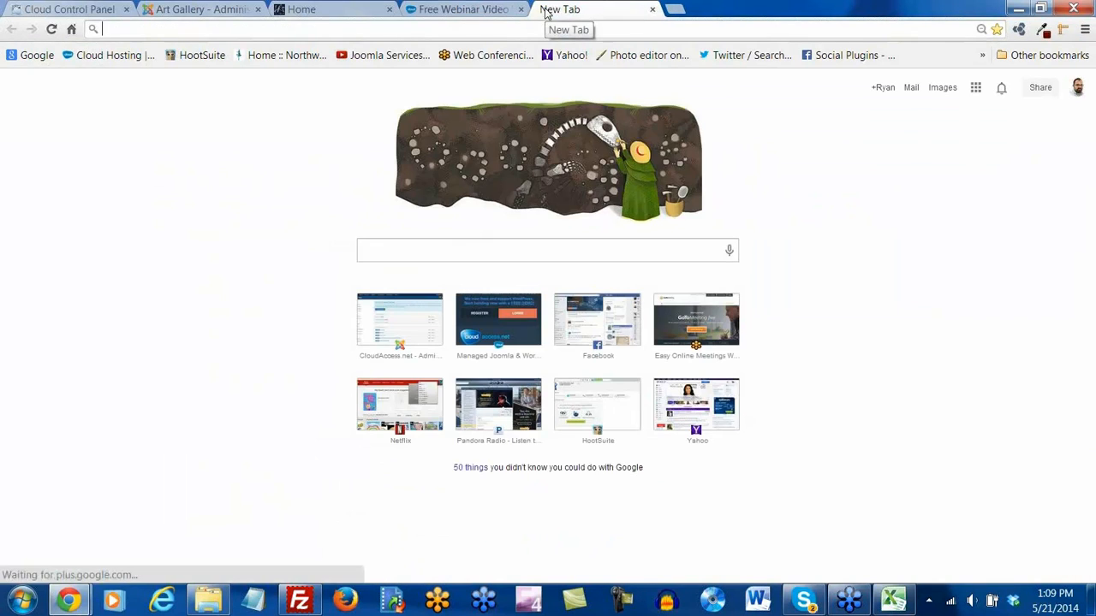
type("joolm")
key("BackSpace")
key("BackSpace")
type("m")
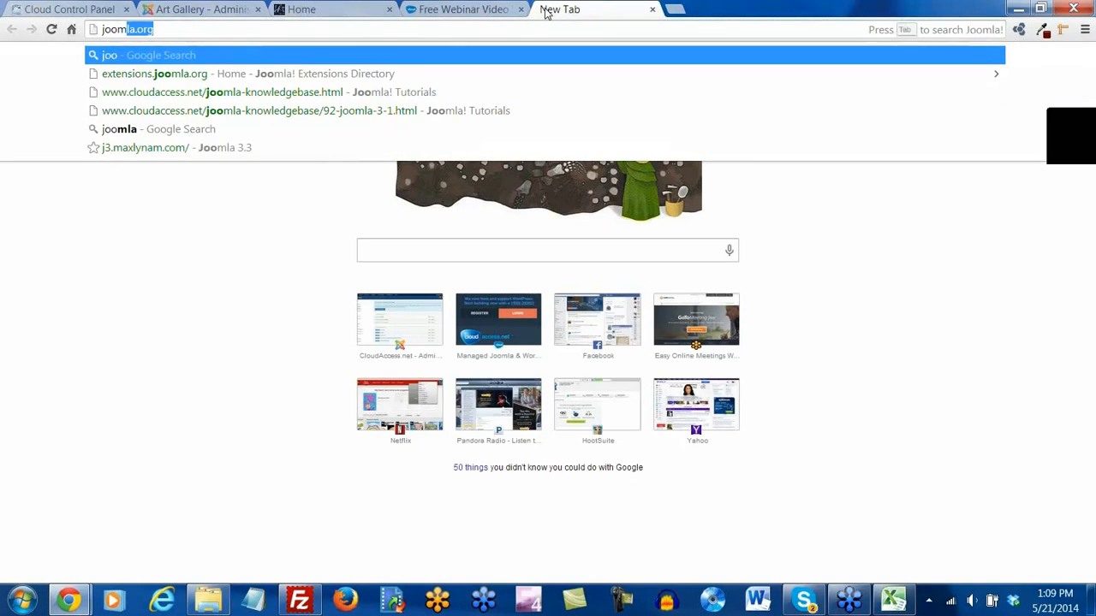
type("la and beyond")
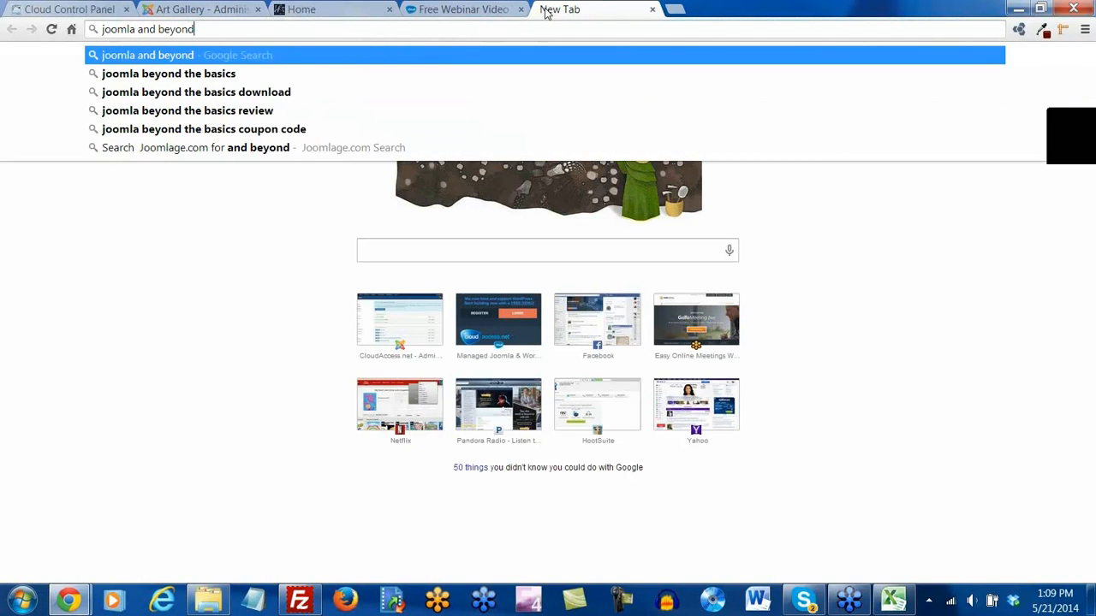
key("Return")
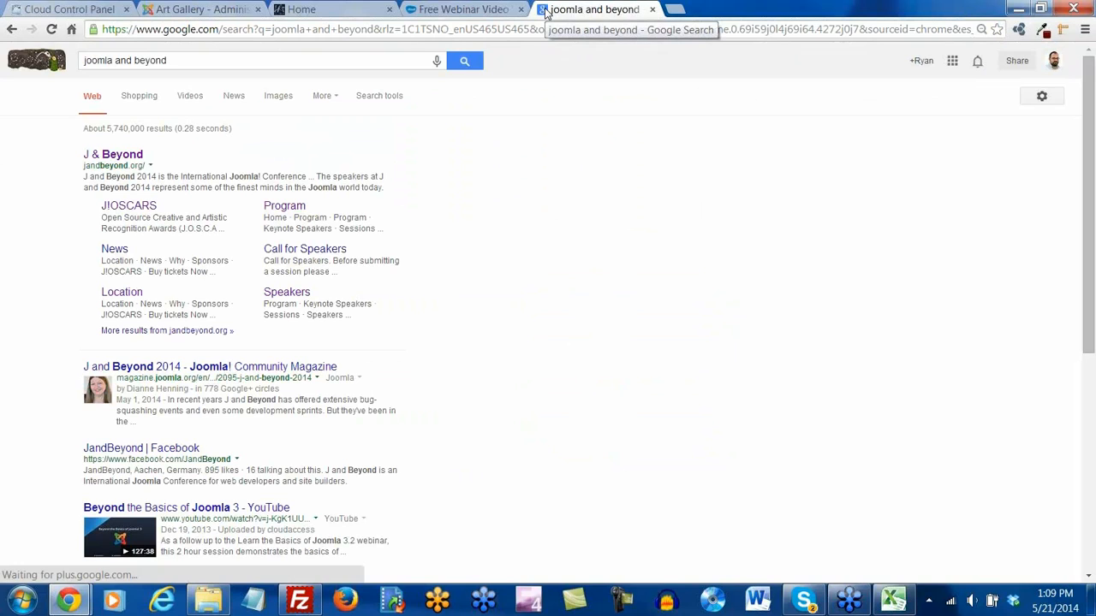
left_click(123, 157)
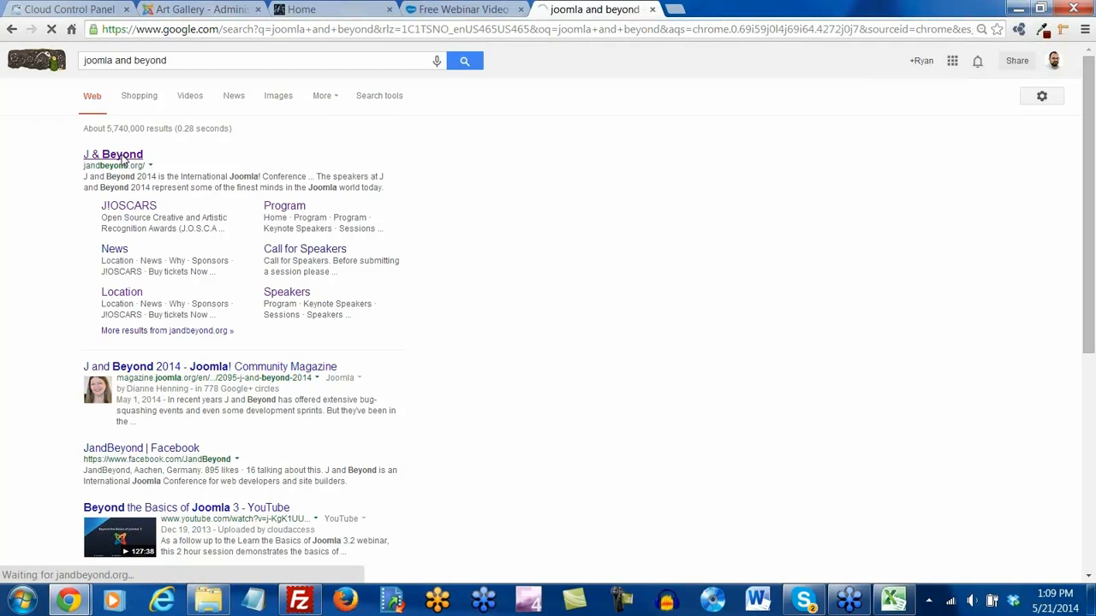